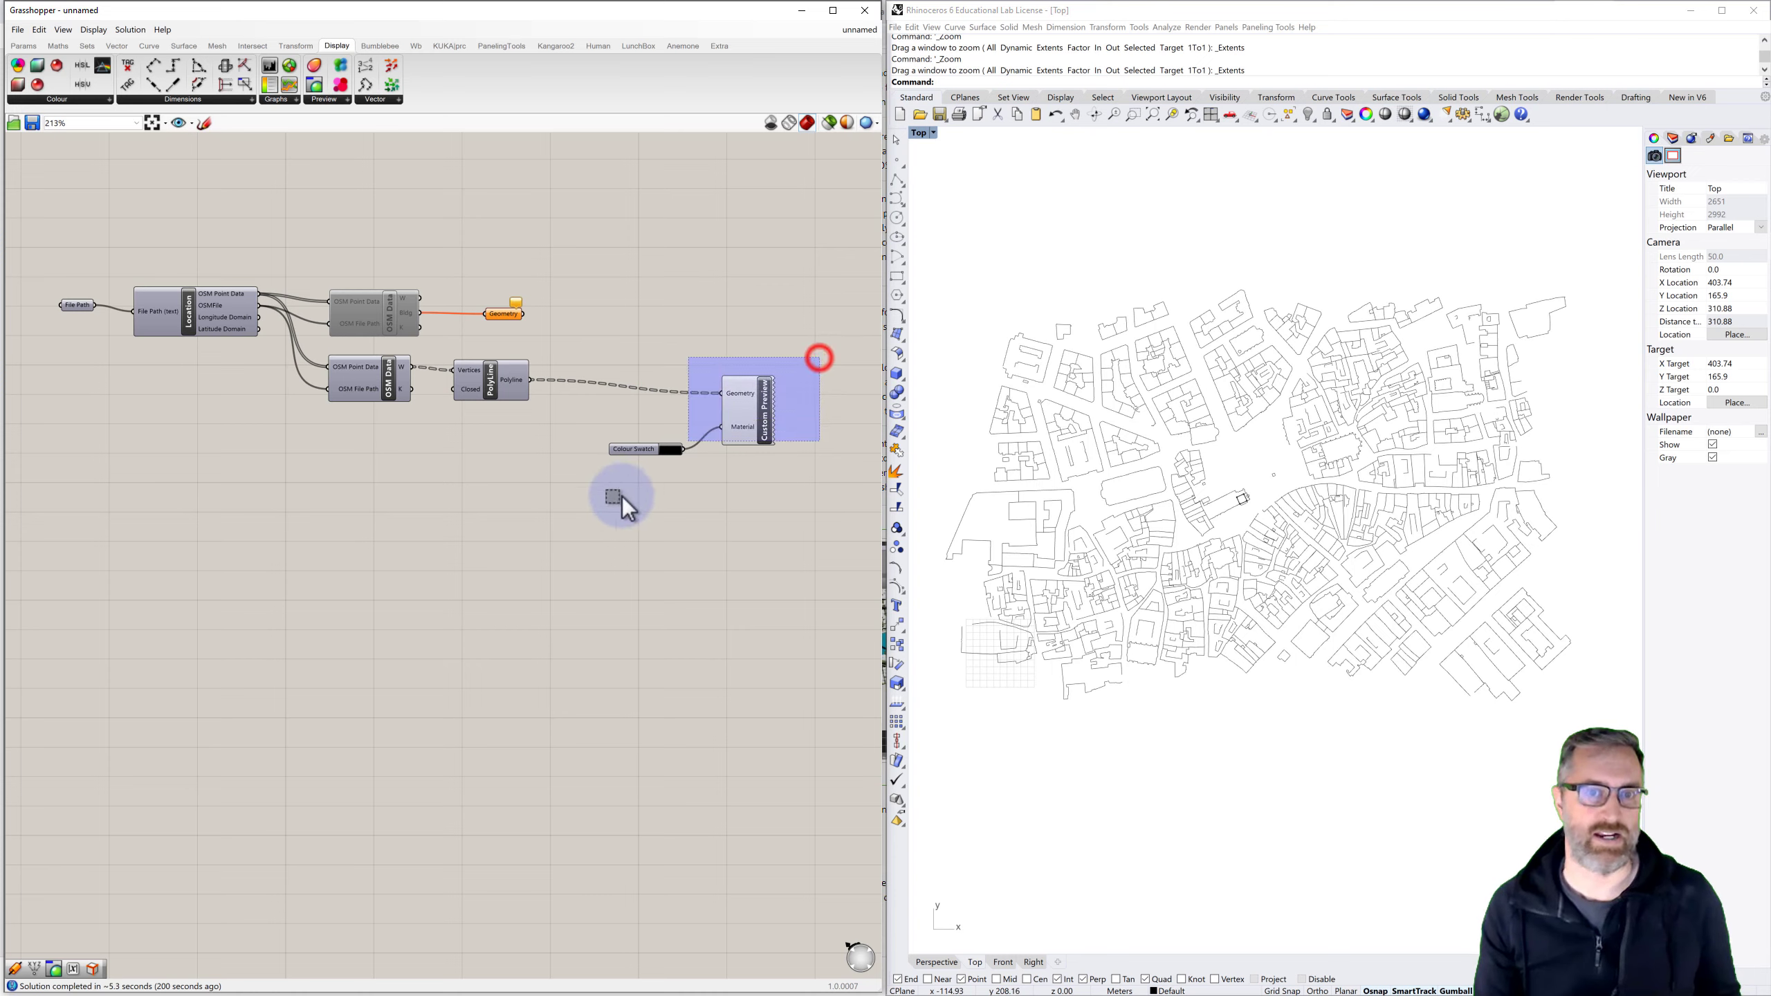
# Delete the Custom Preview and Colour Swatch components and turn on the preview of the PolyLine component
pyautogui.press('Delete')
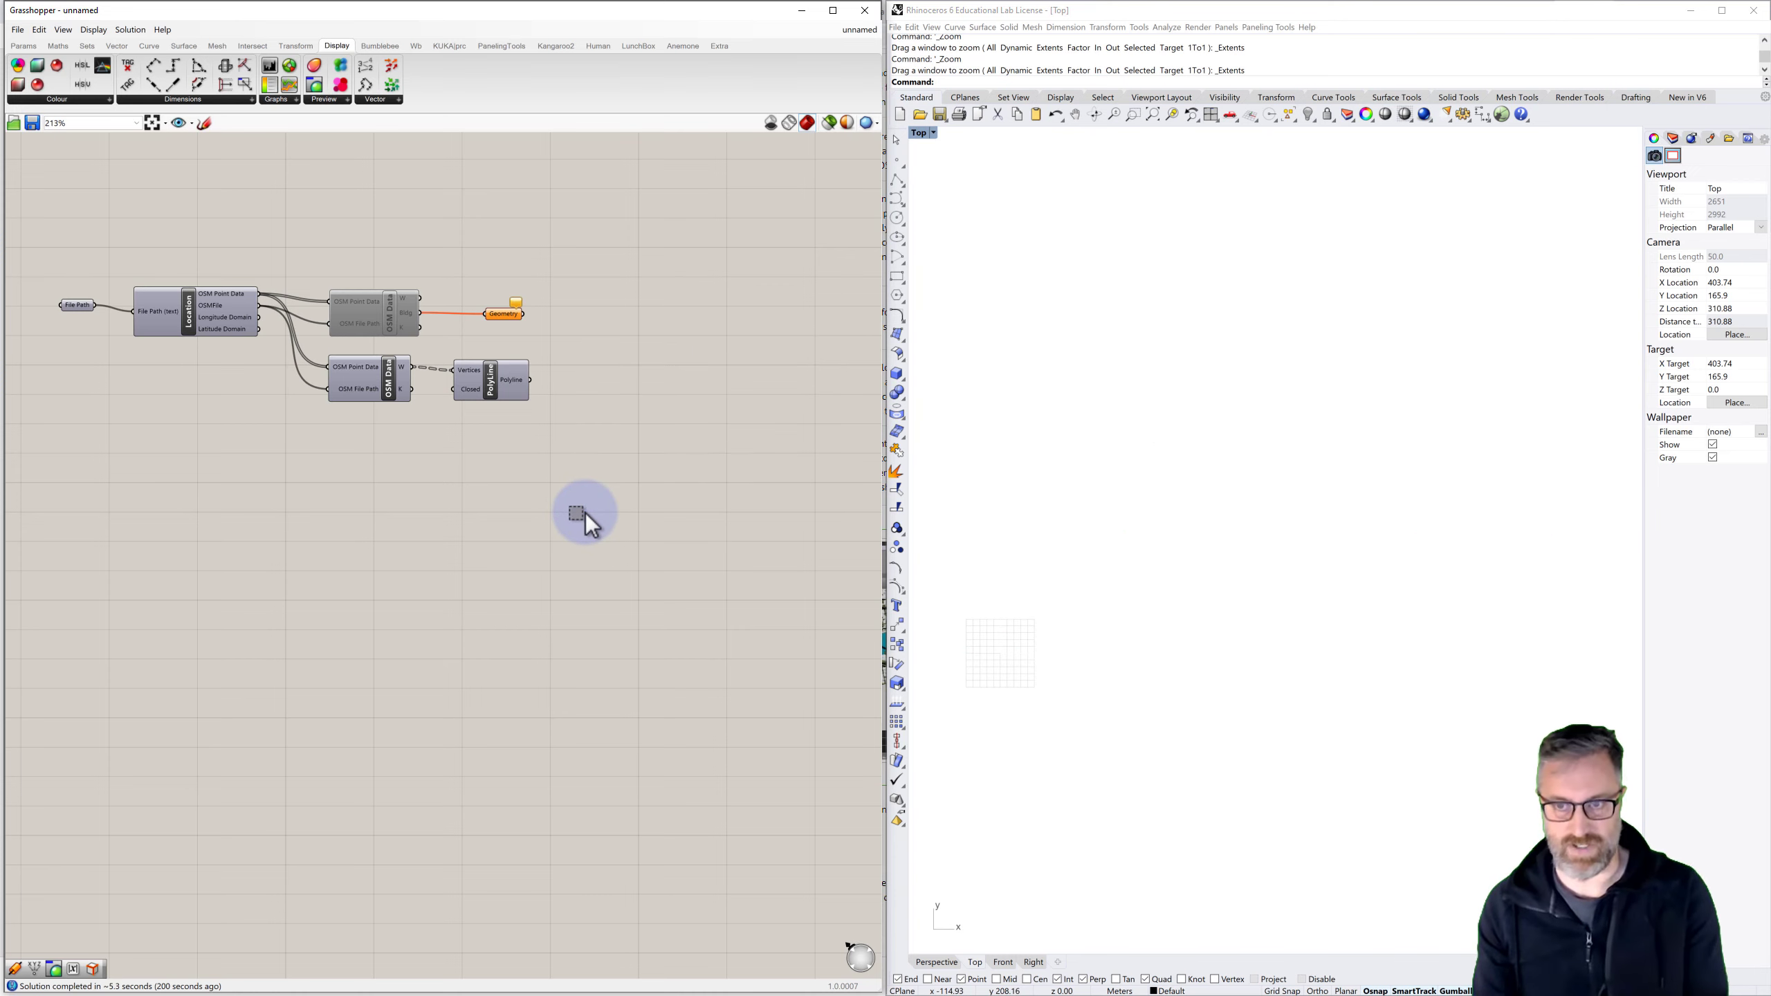
pyautogui.rightClick(495, 391)
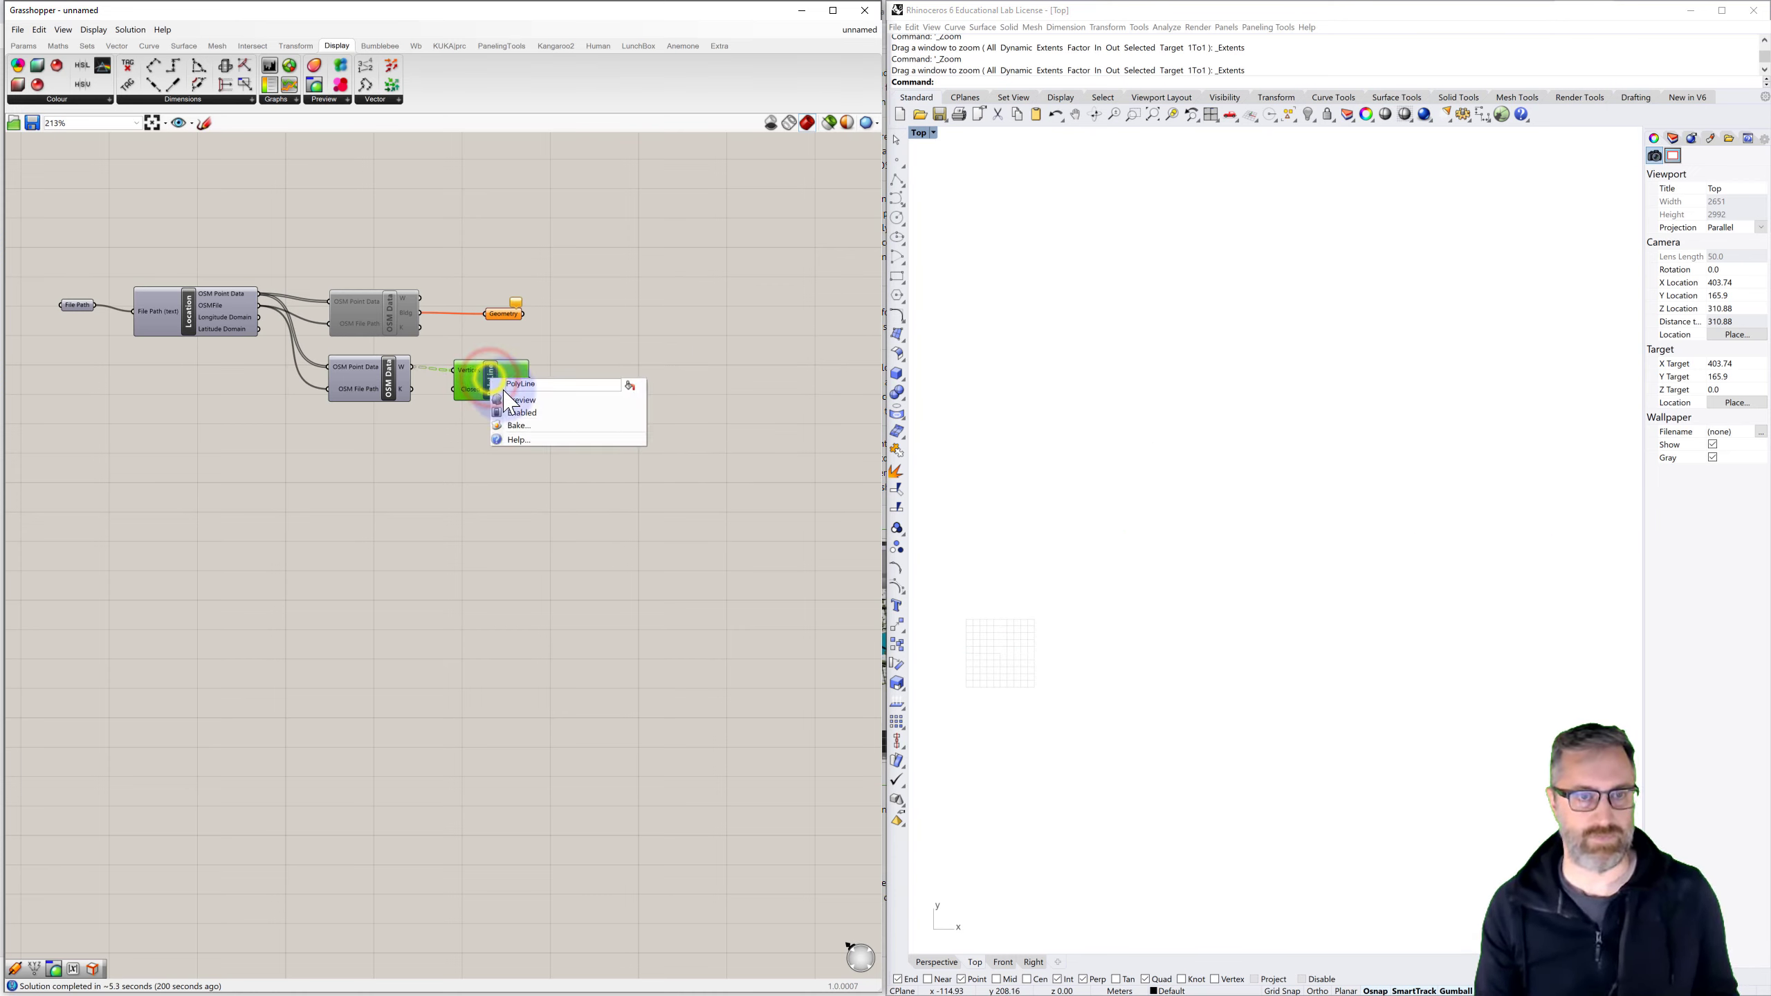
pyautogui.click(516, 404)
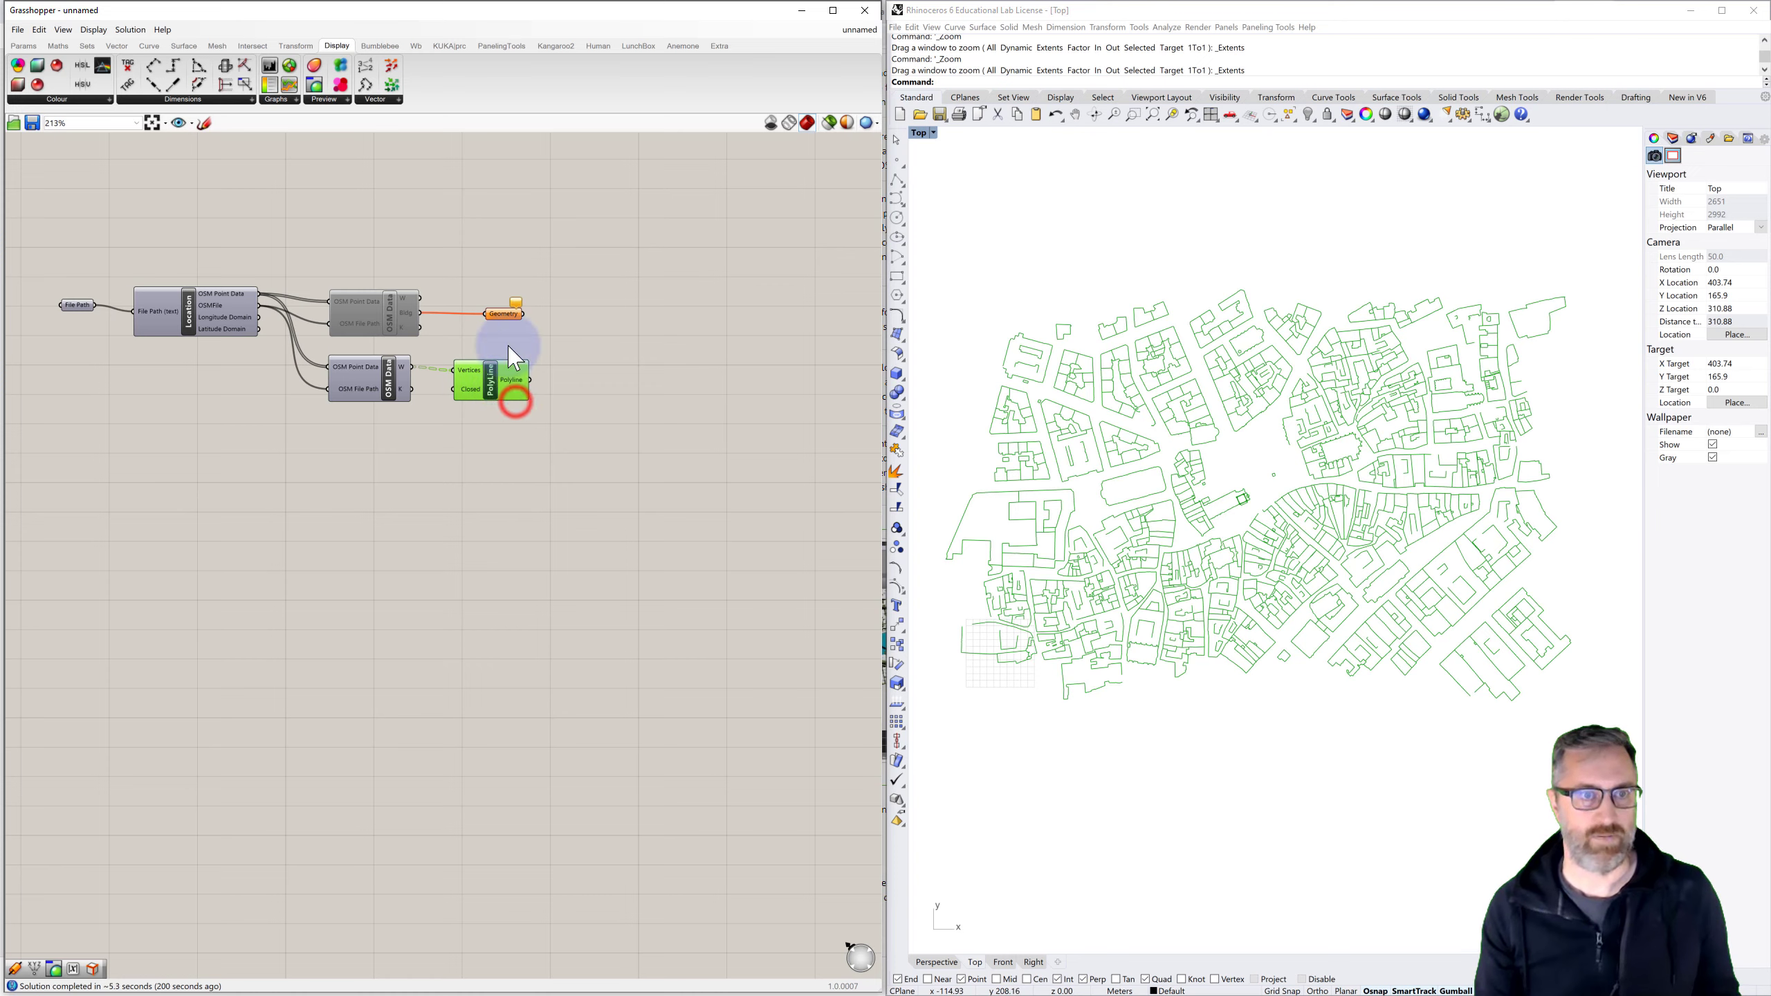
pyautogui.click(691, 344)
# Rename Layer 01 as existing in Rhino's layer list
pyautogui.click(493, 388)
pyautogui.rightClick(491, 384)
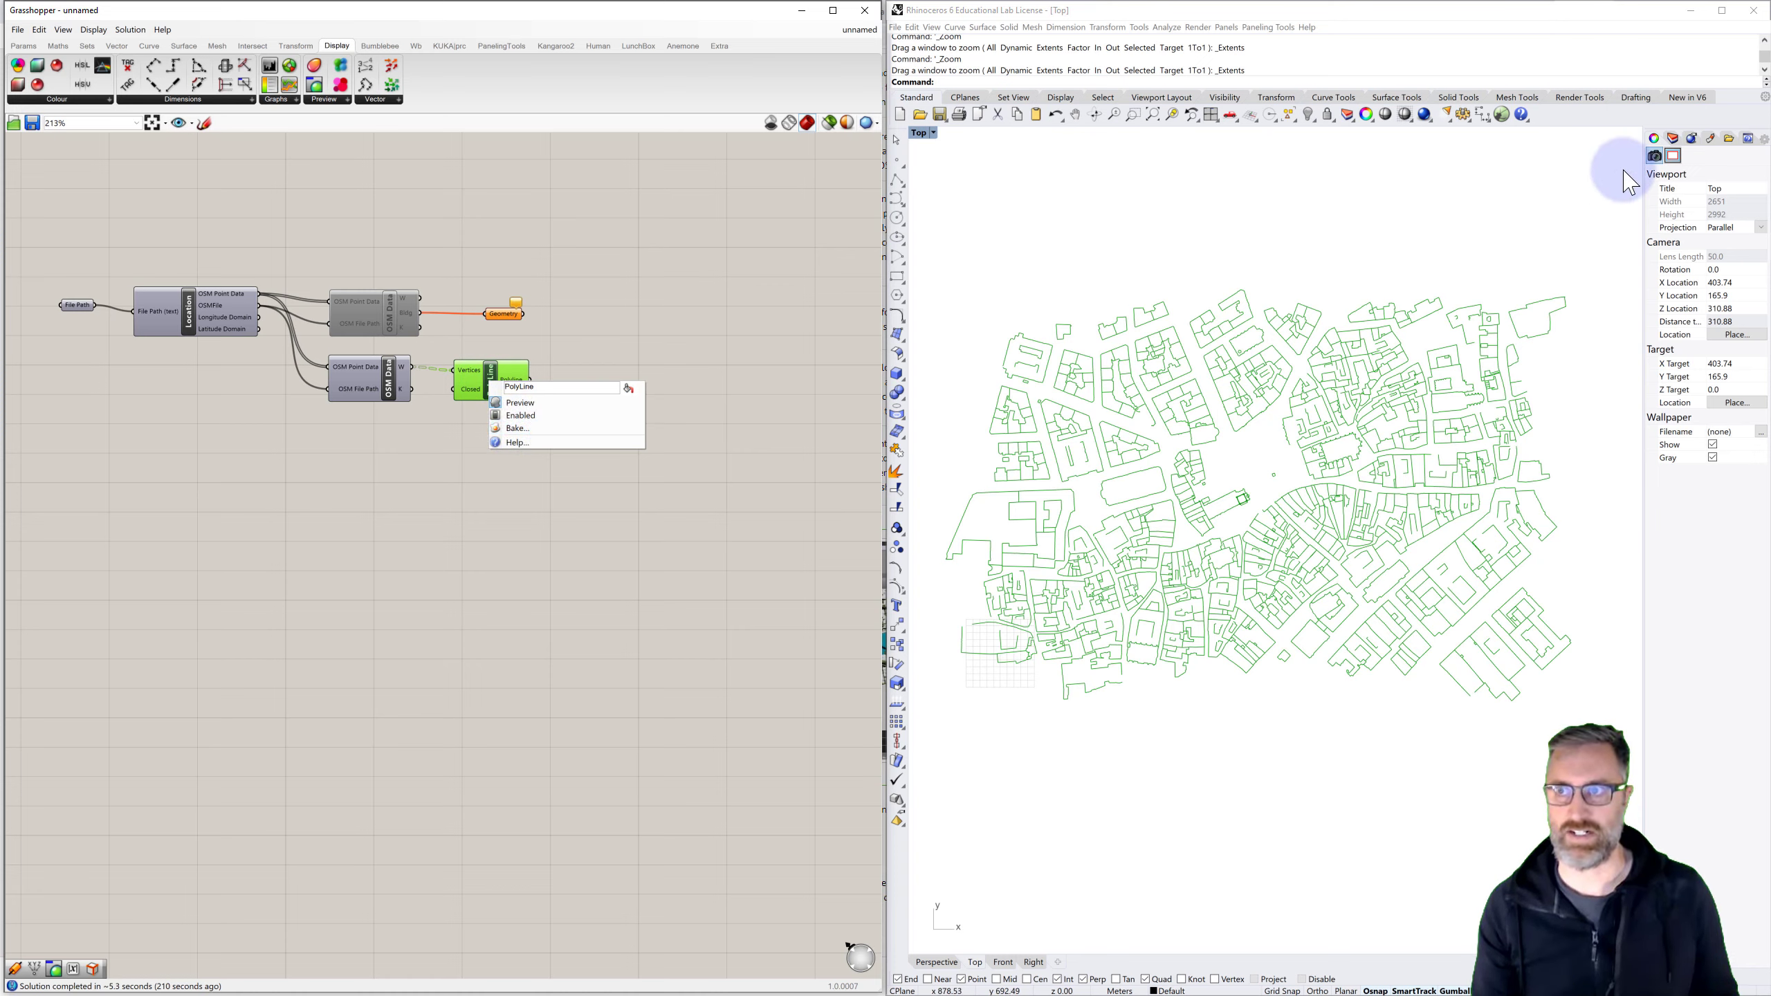
pyautogui.click(1674, 140)
pyautogui.click(1674, 139)
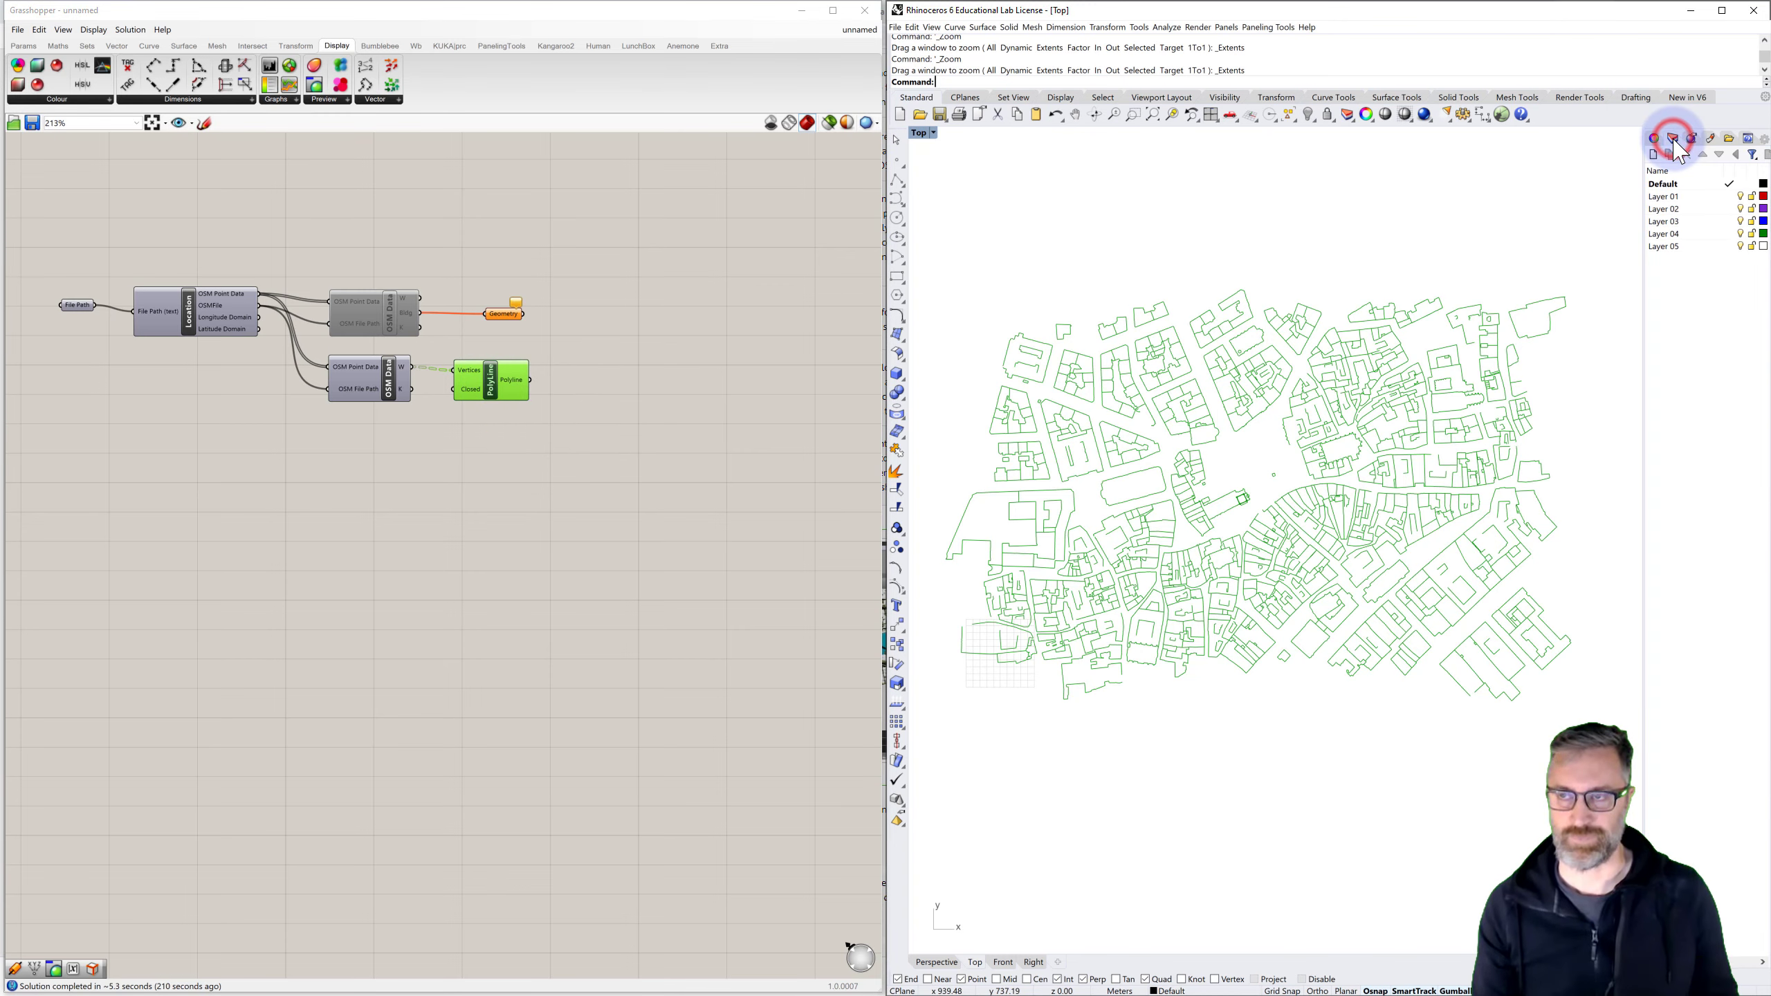
pyautogui.click(1670, 198)
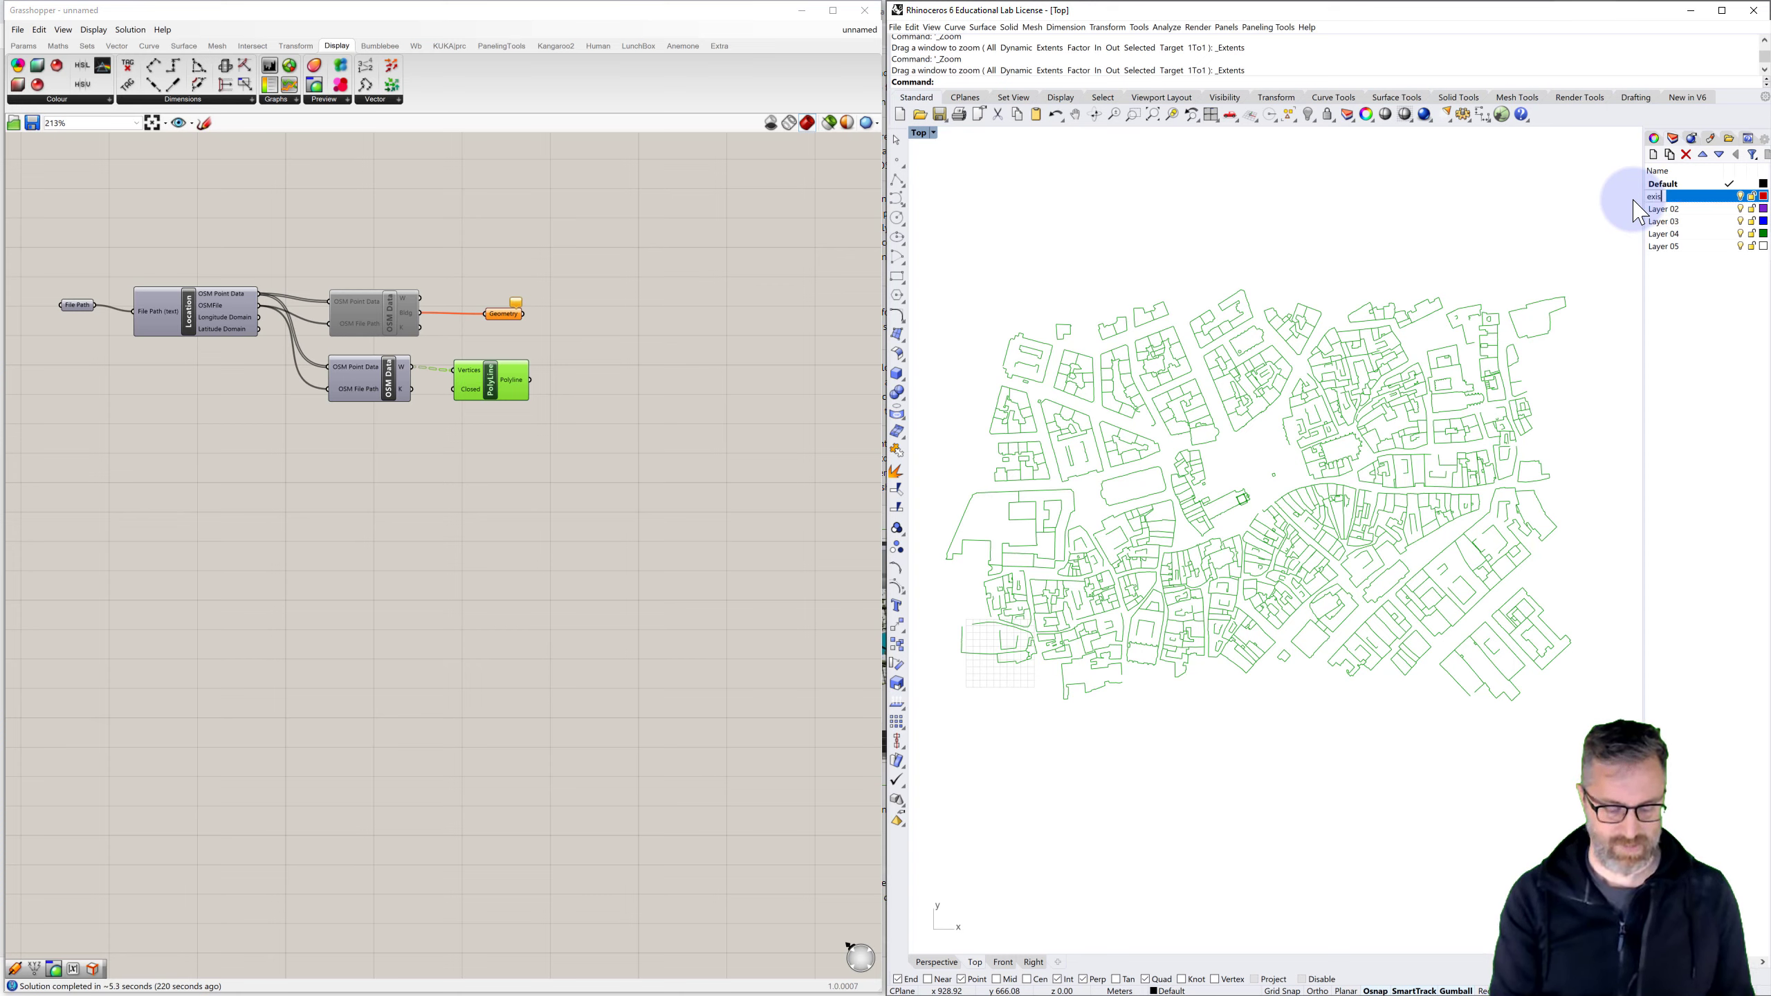
pyautogui.click(741, 335)
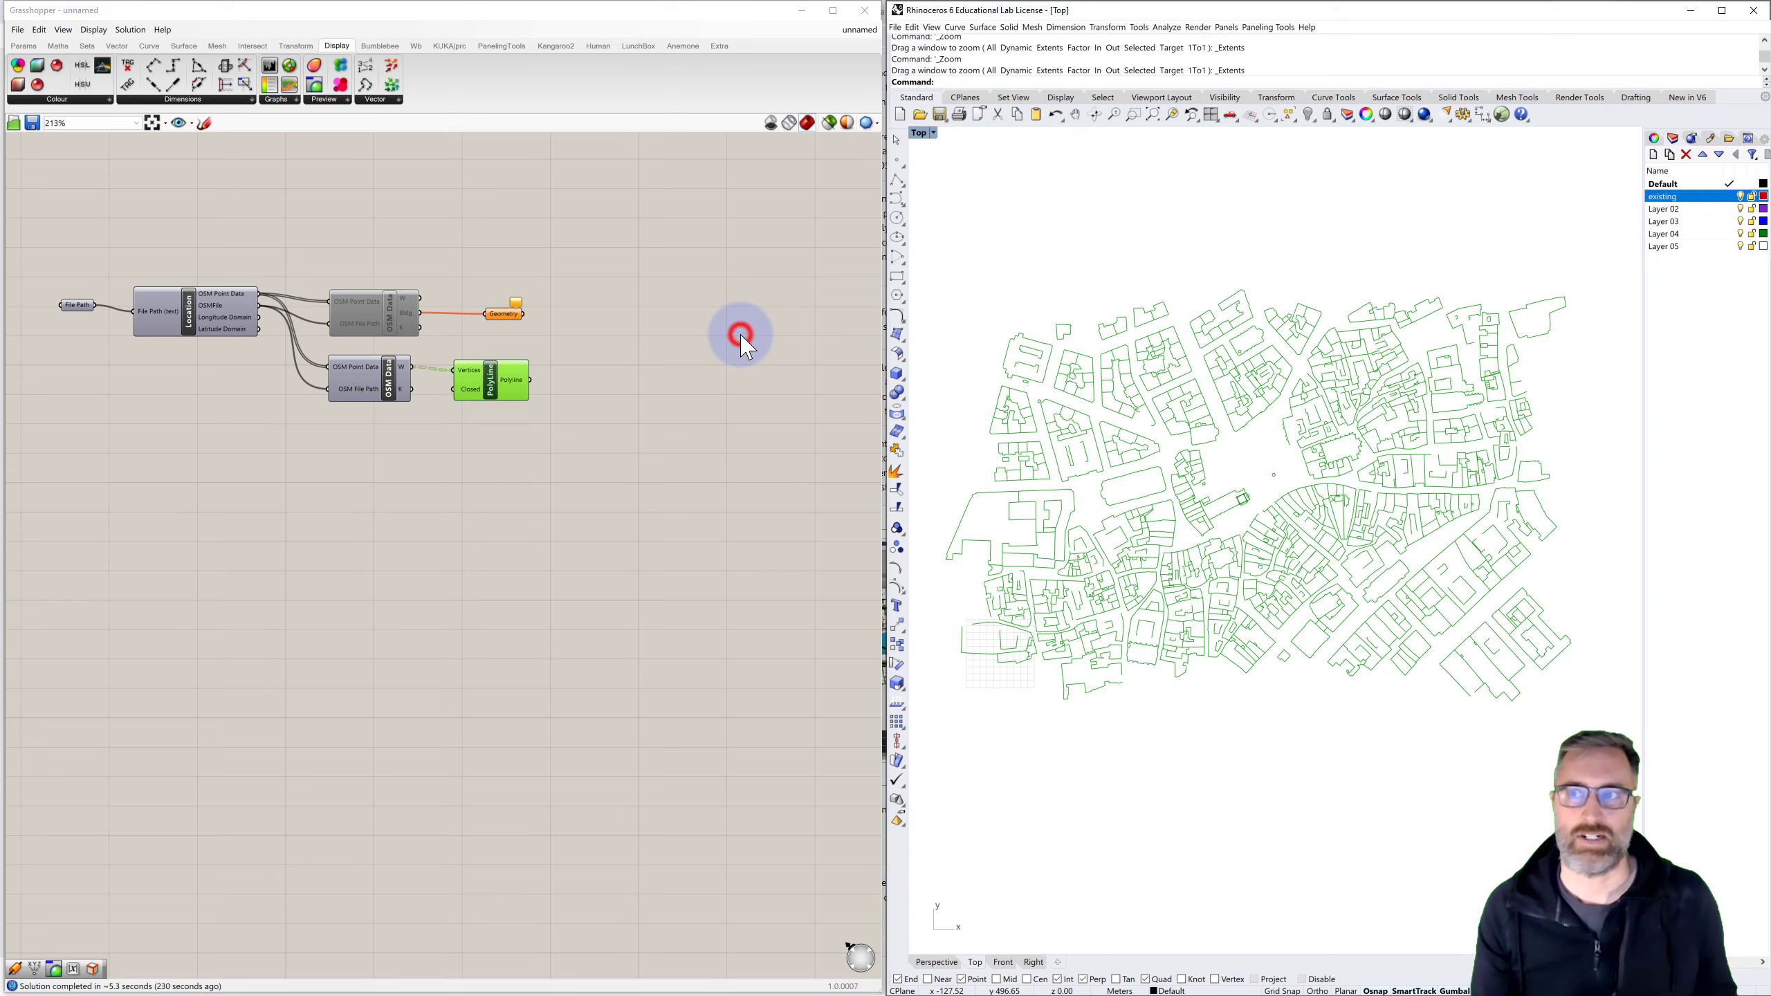
# Bake the PolyLine component onto the existing layer with grouping enabled
pyautogui.click(609, 353)
pyautogui.click(497, 384)
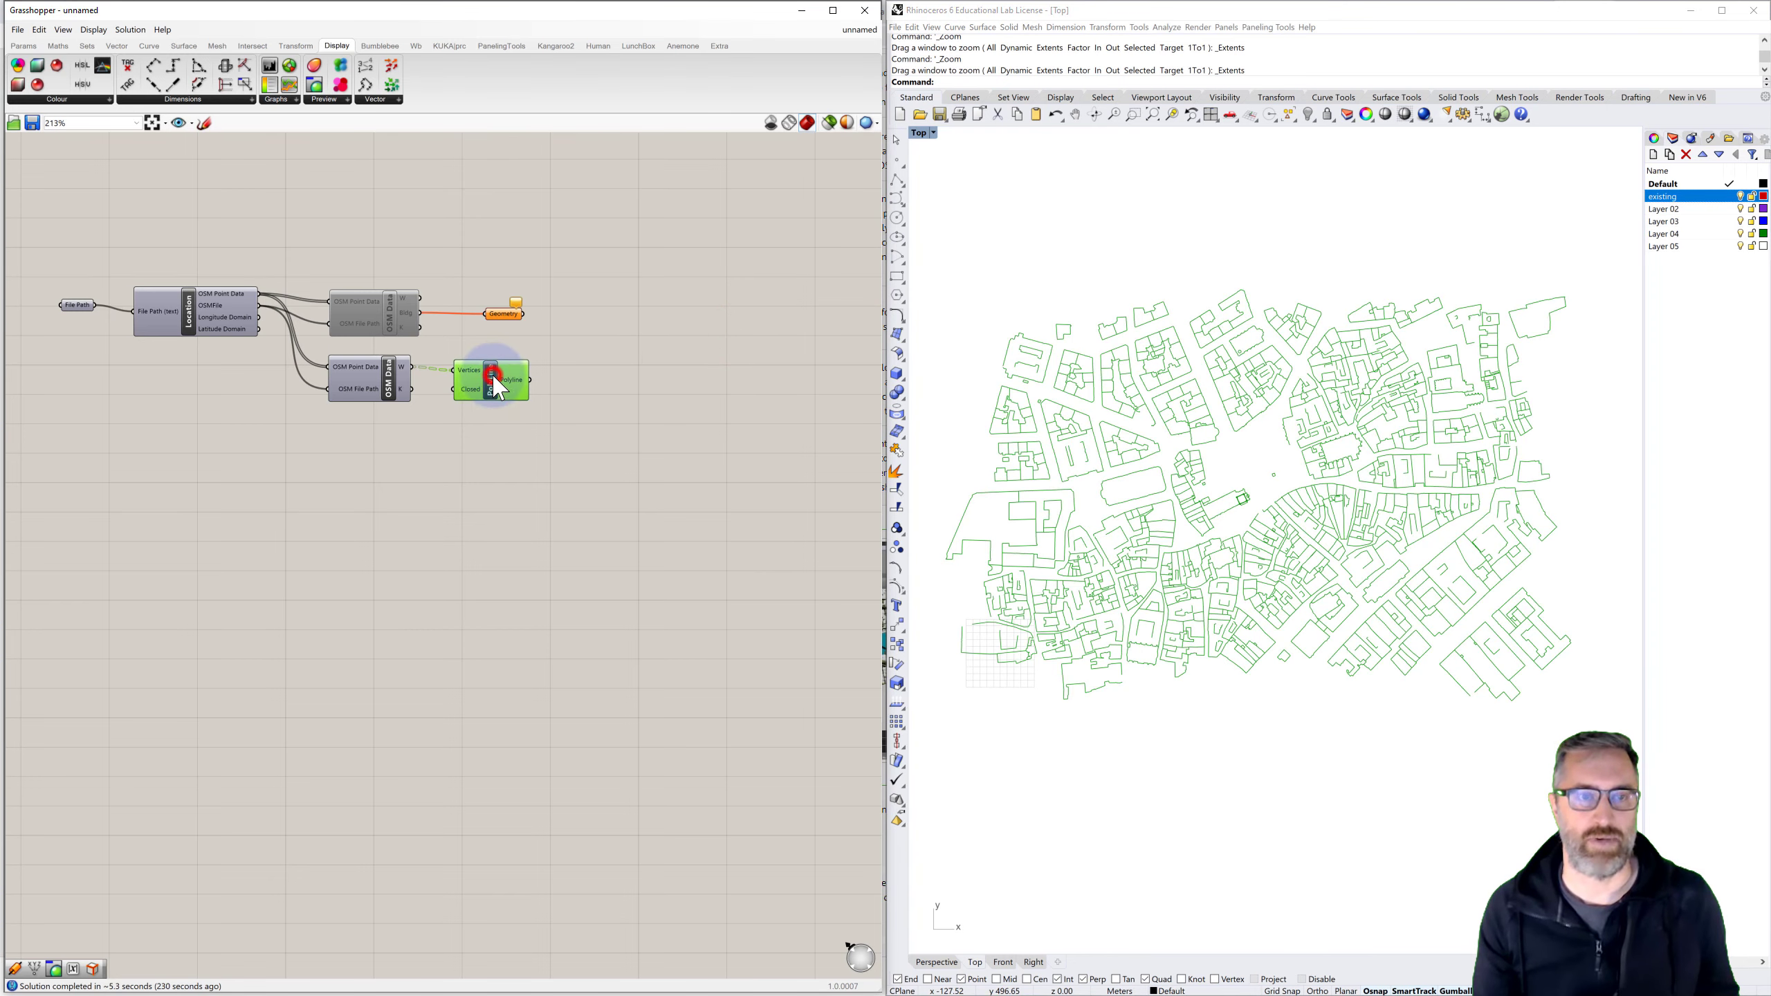
pyautogui.rightClick(494, 391)
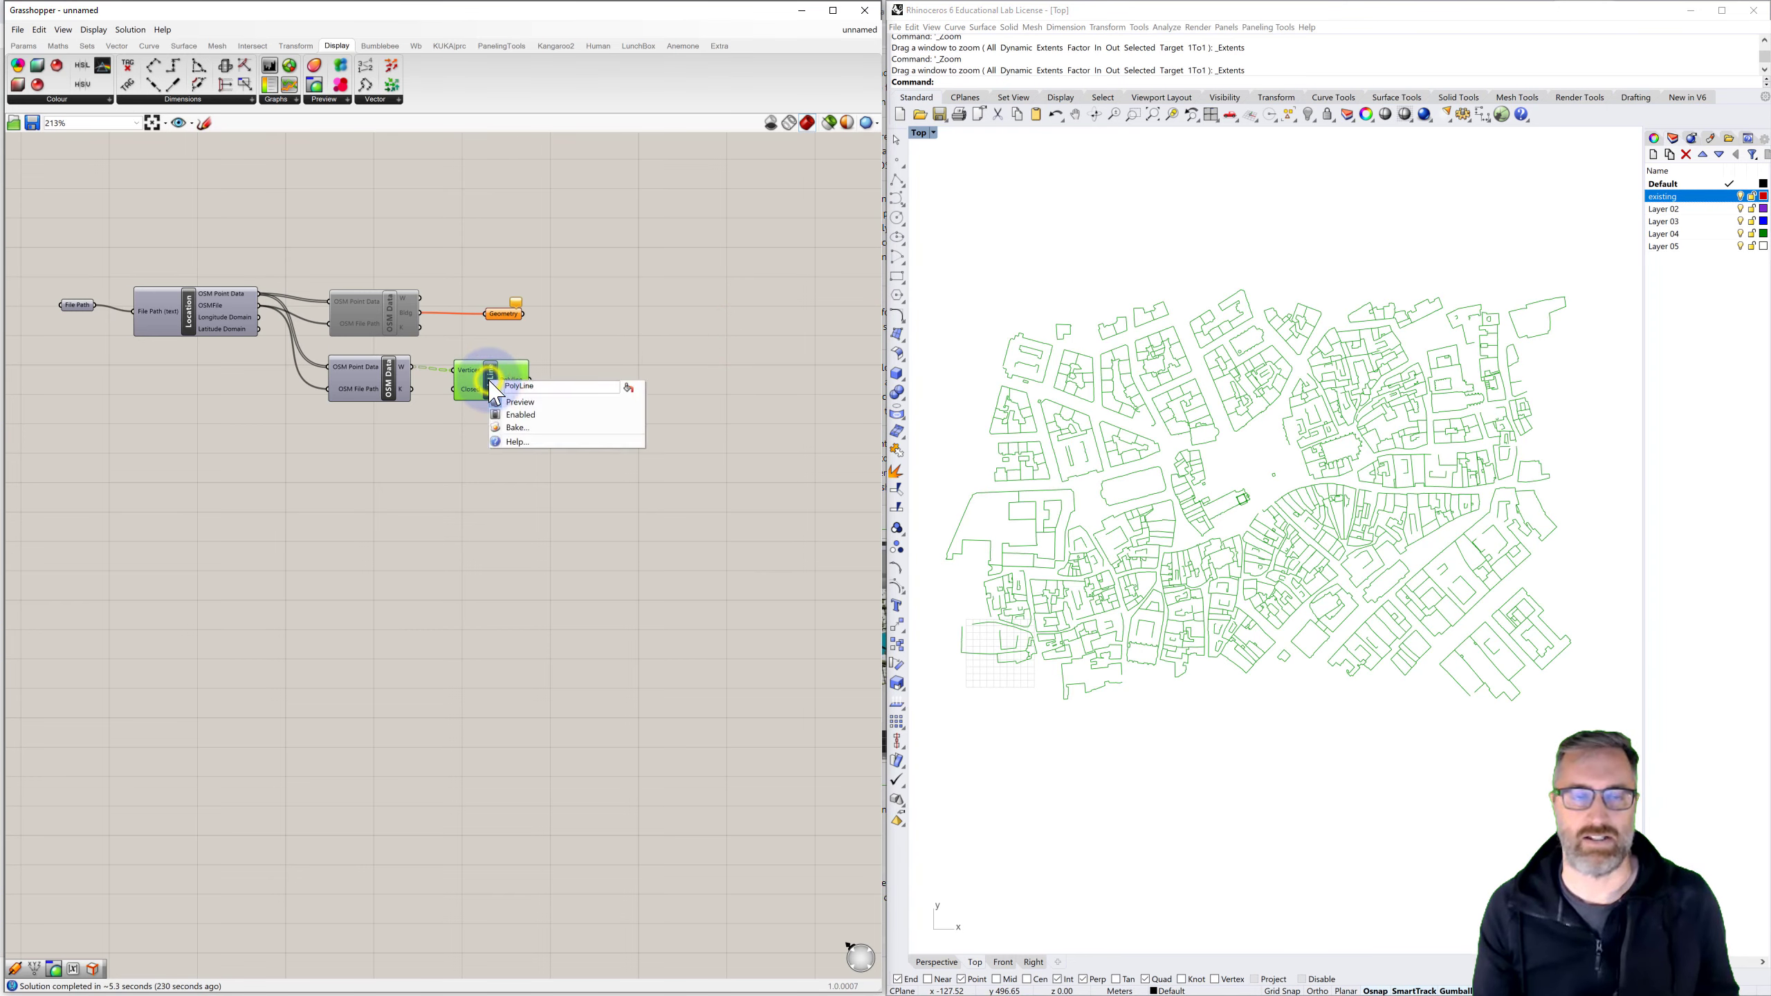
pyautogui.click(519, 428)
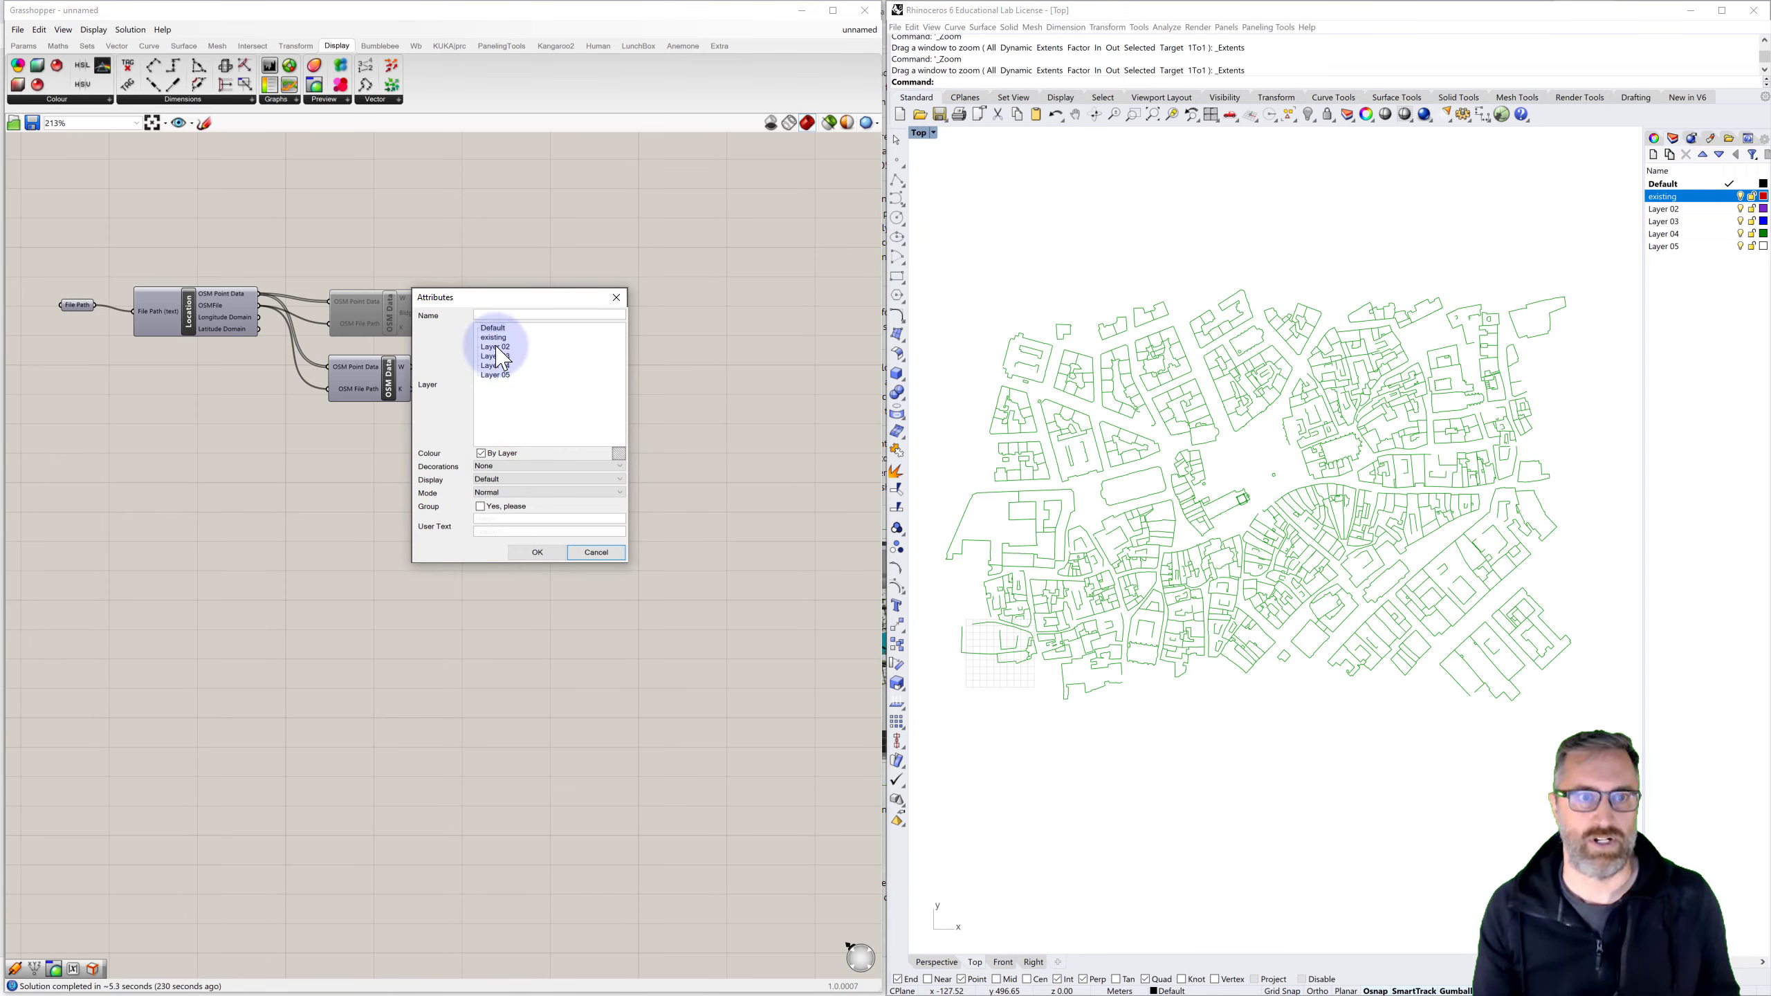
pyautogui.click(494, 338)
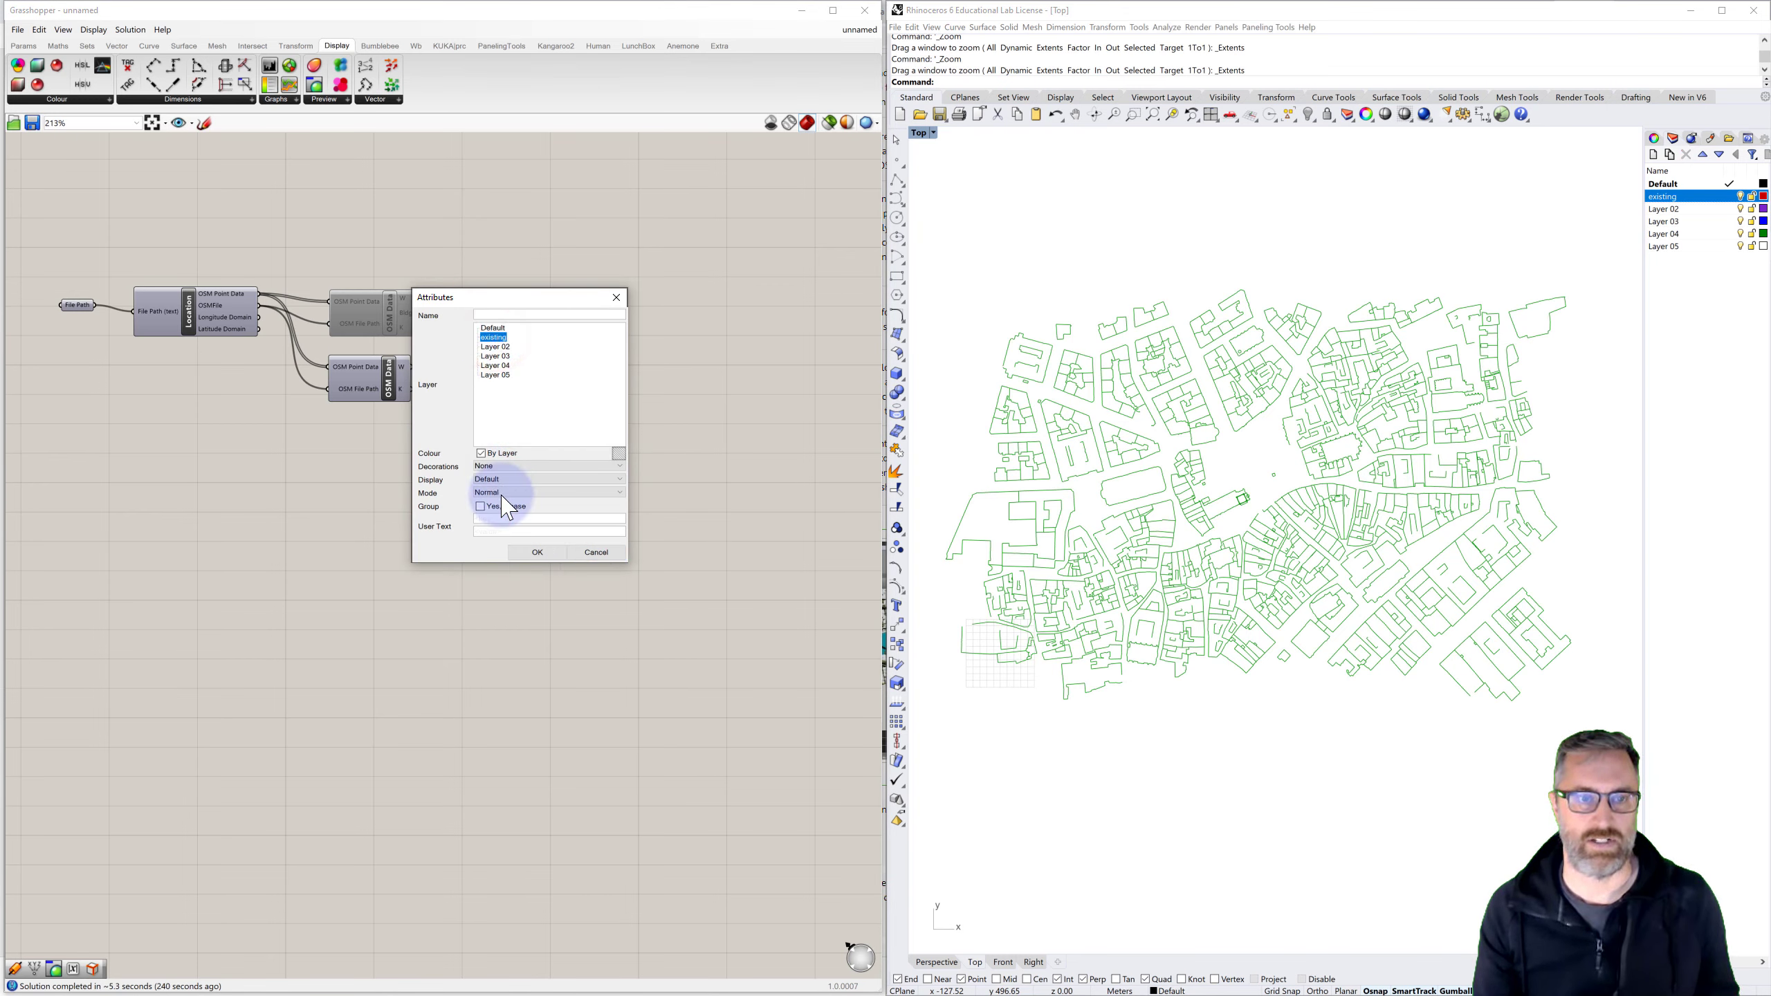
pyautogui.click(483, 507)
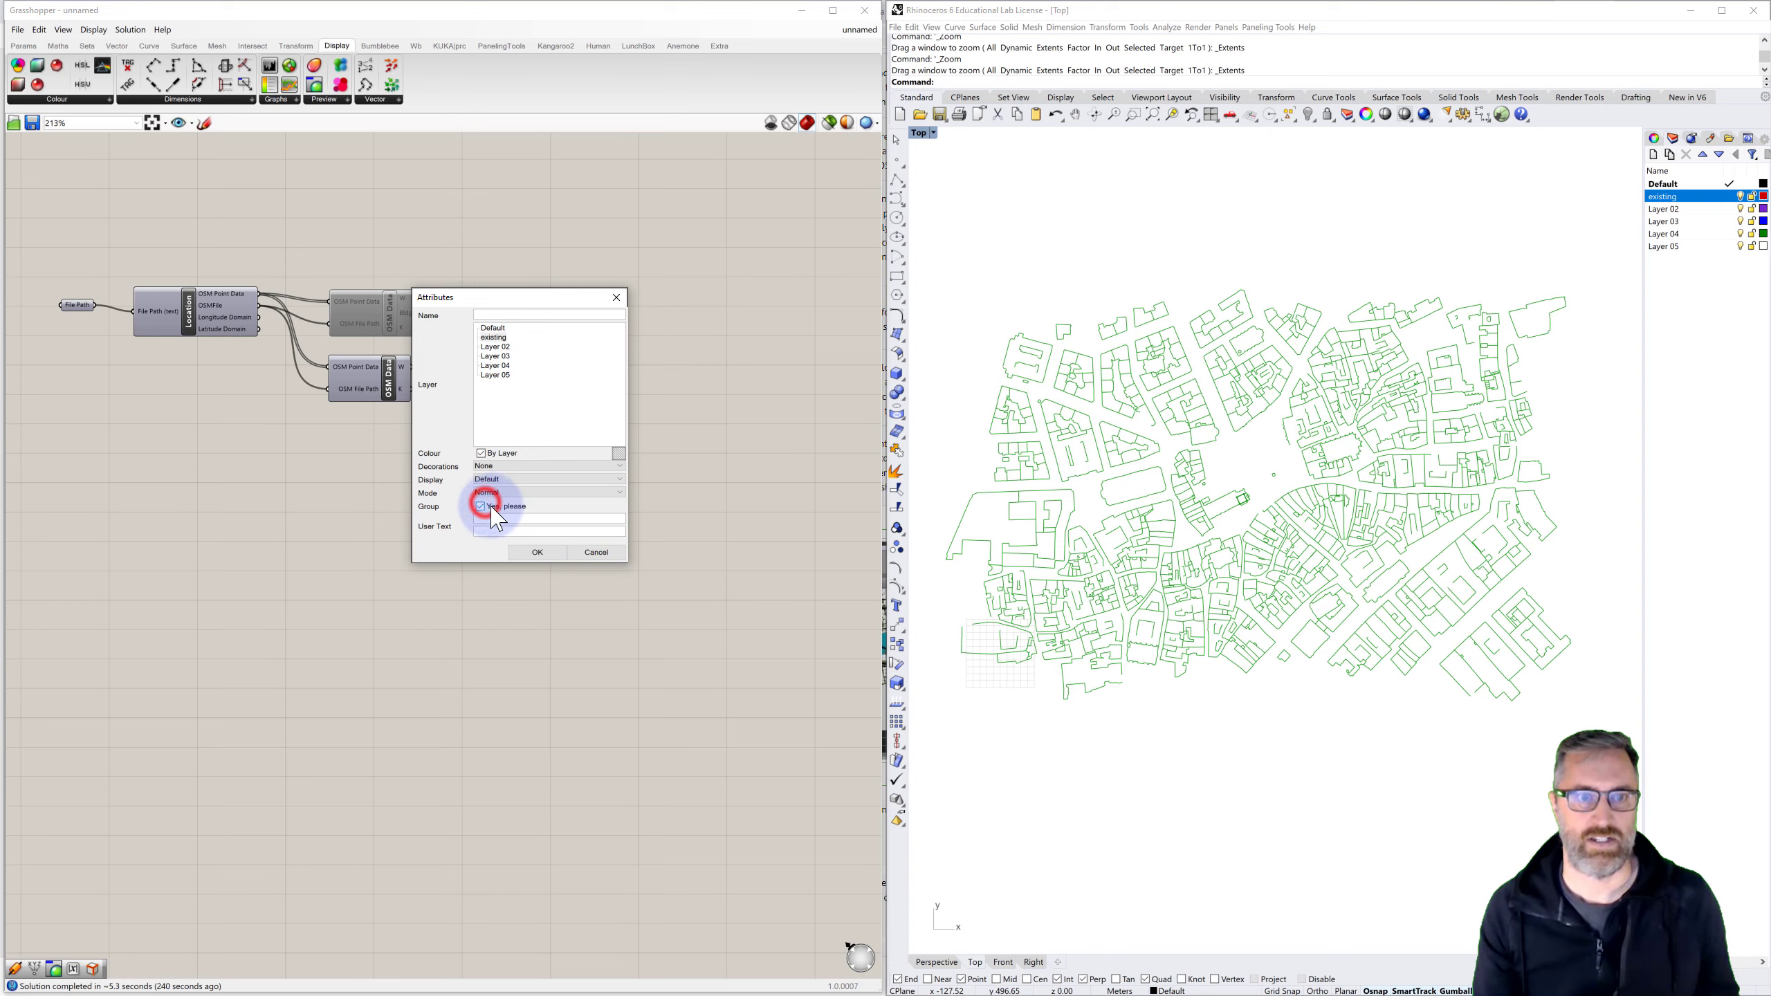
pyautogui.click(537, 552)
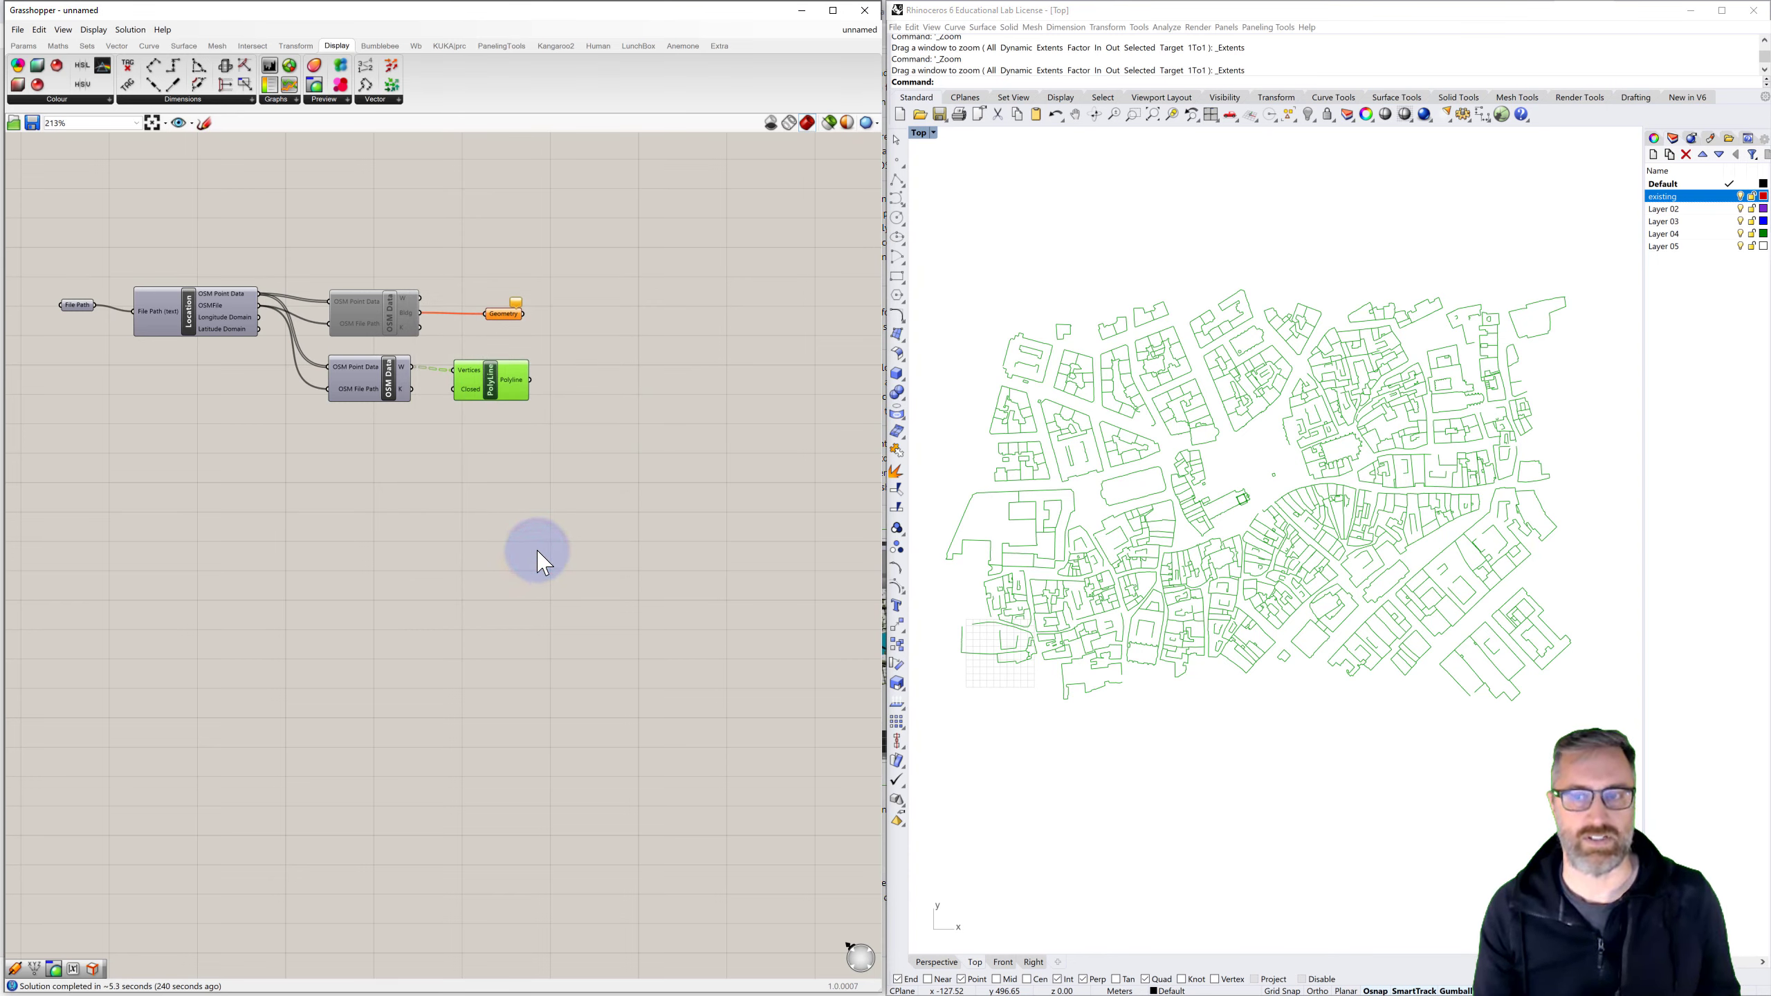
pyautogui.click(530, 477)
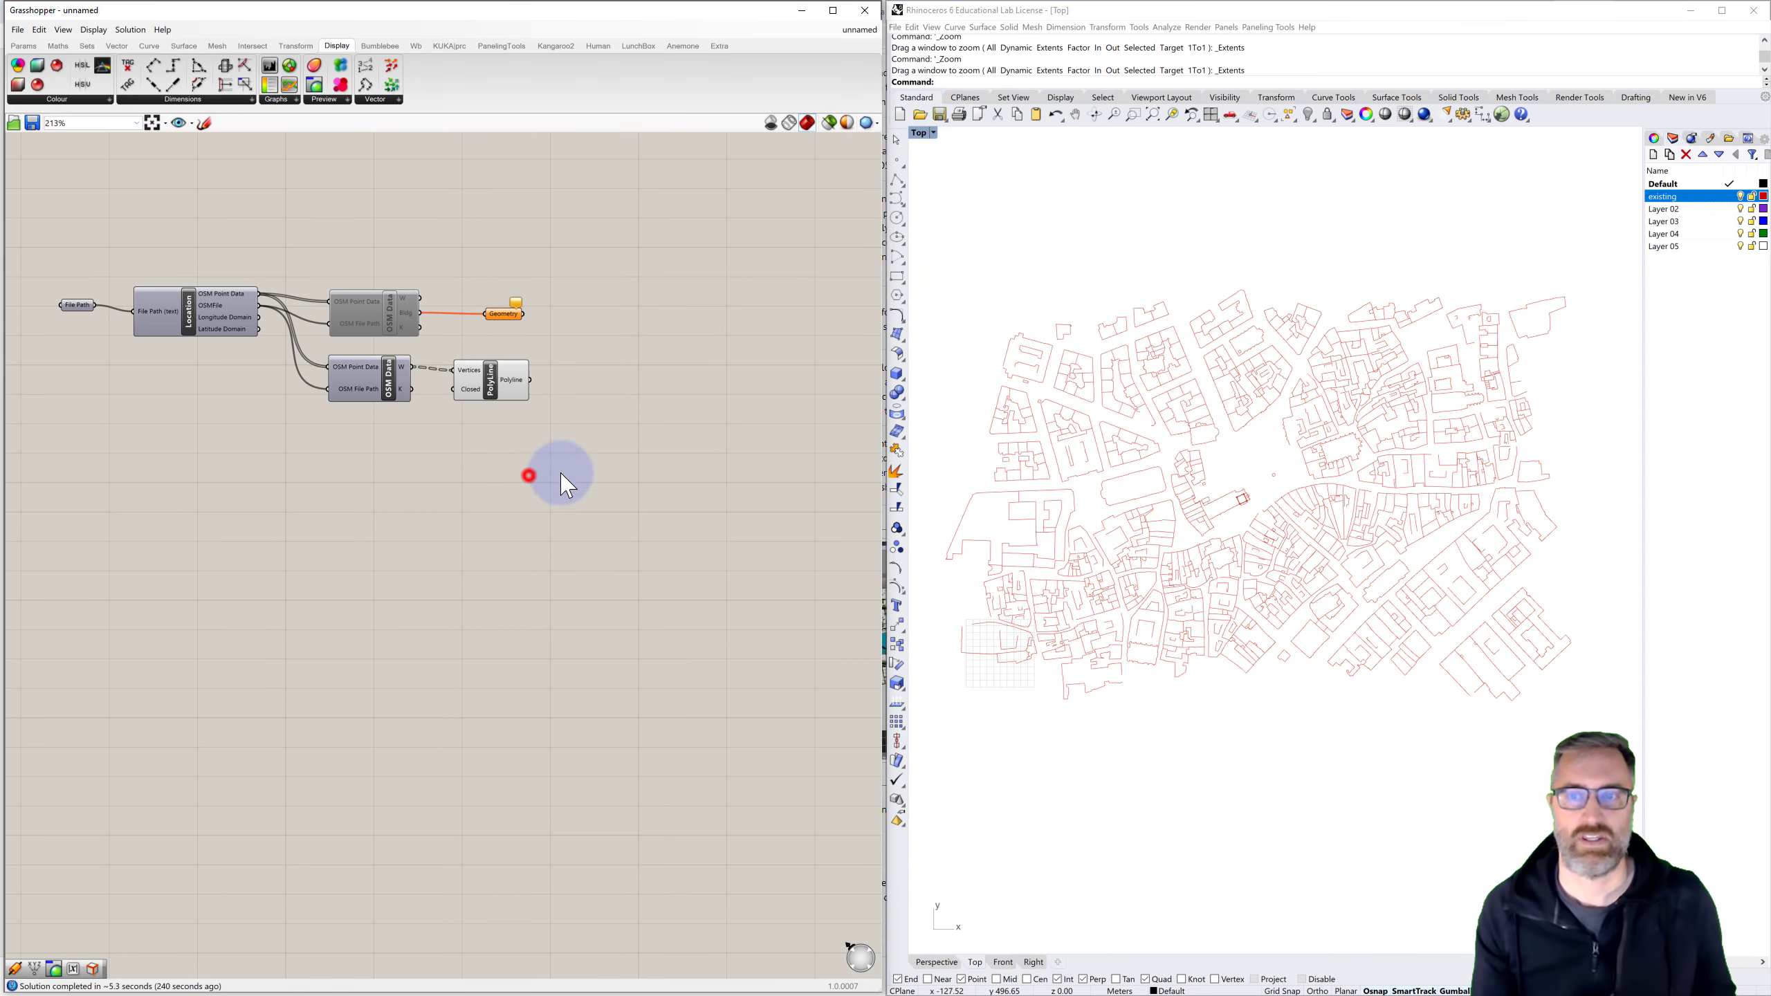
# Select the baked building outlines in the Top view to check them, leaving nothing selected at the end
pyautogui.click(1079, 309)
pyautogui.moveTo(1109, 292); pyautogui.dragTo(993, 400)
pyautogui.click(1080, 245)
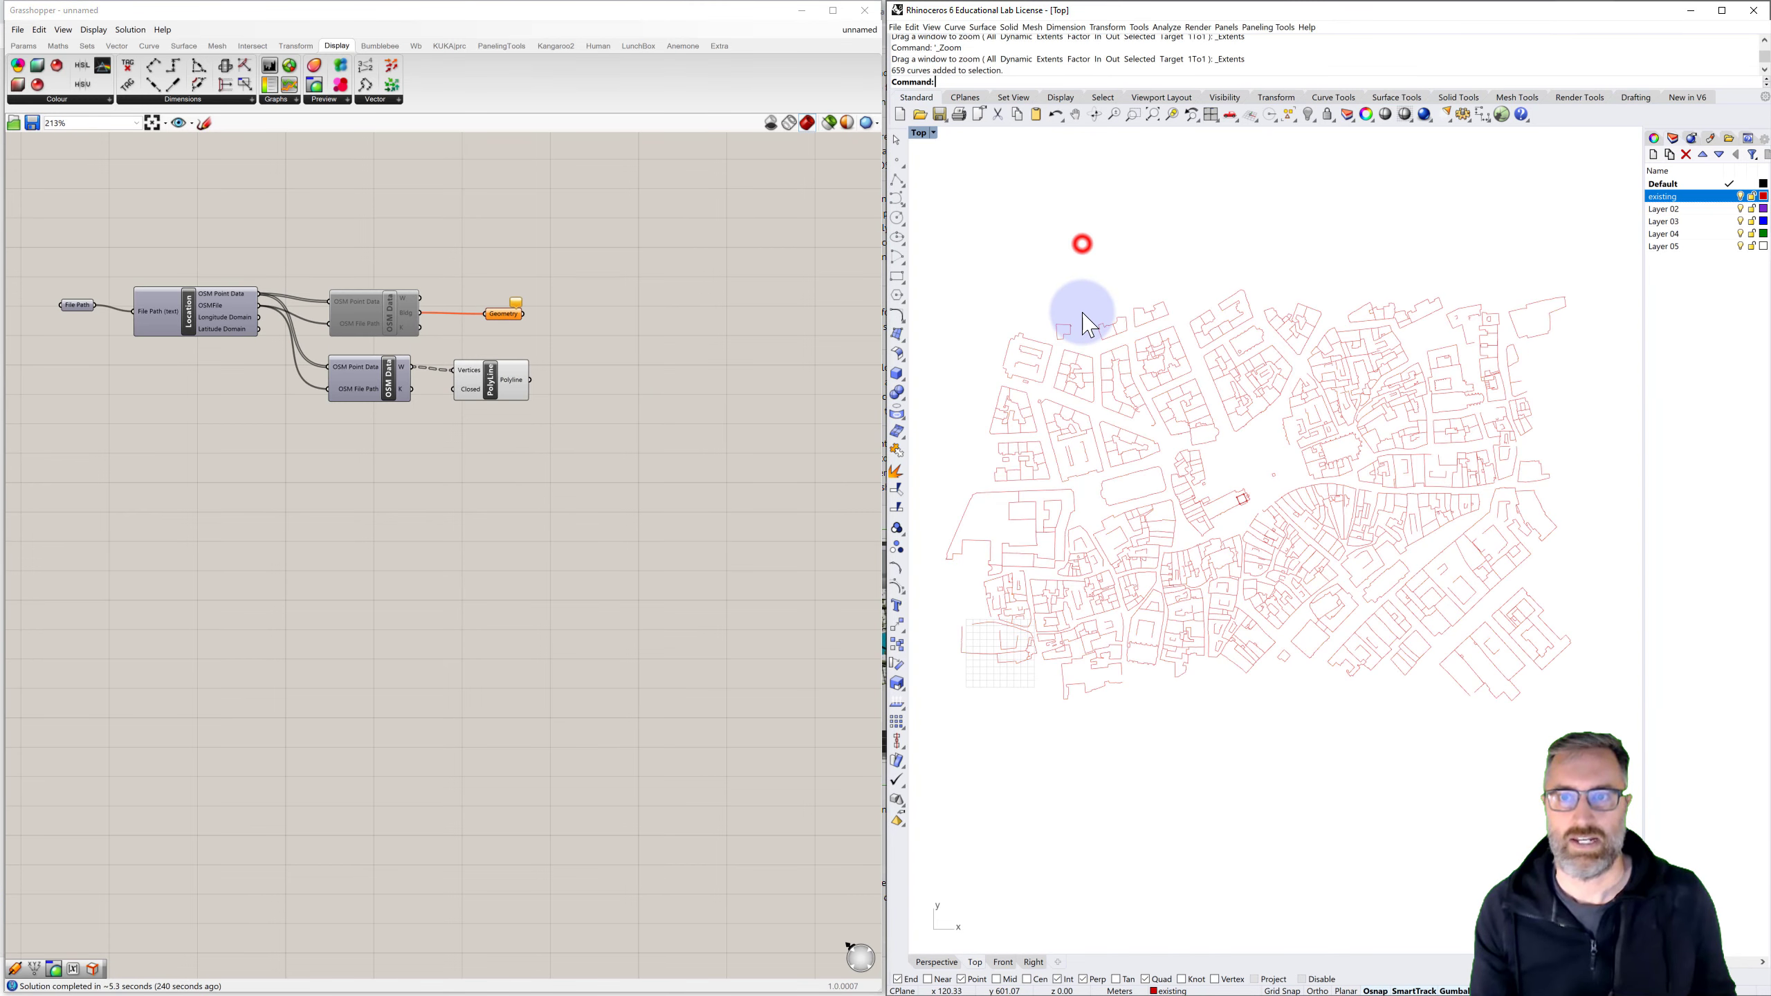
# Delete all the components from the Grasshopper canvas
pyautogui.click(644, 422)
pyautogui.moveTo(598, 448); pyautogui.dragTo(31, 223)
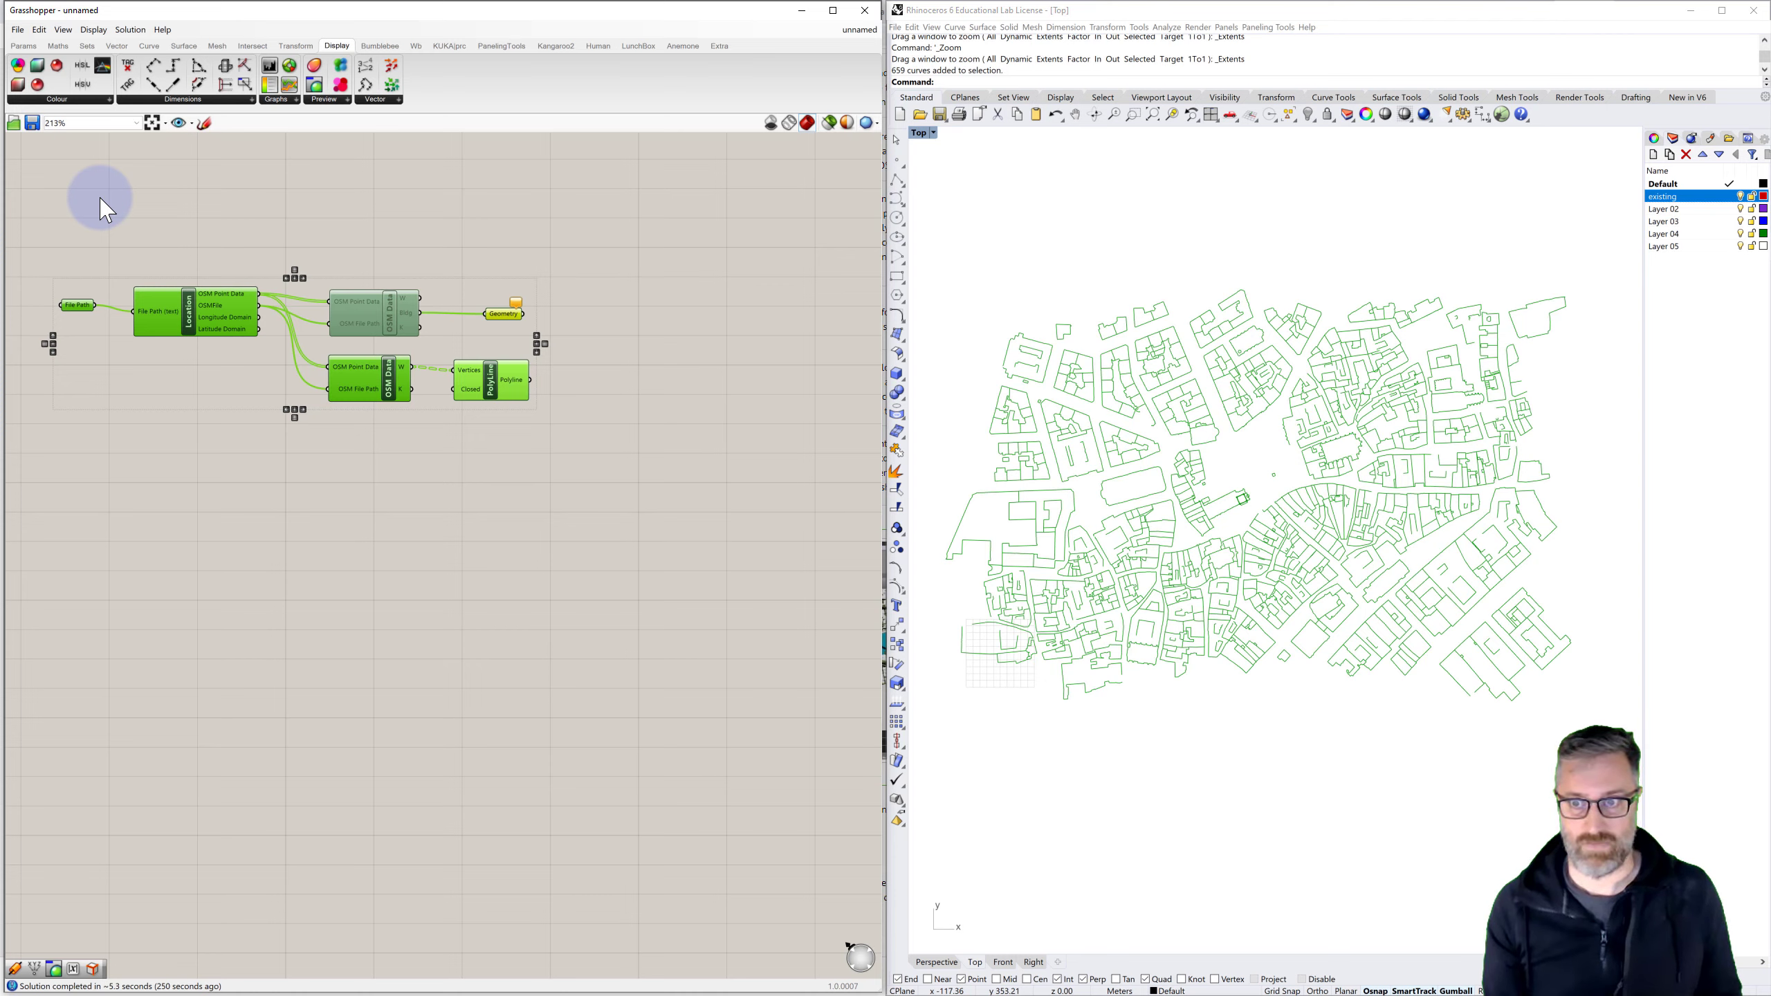
pyautogui.press('Delete')
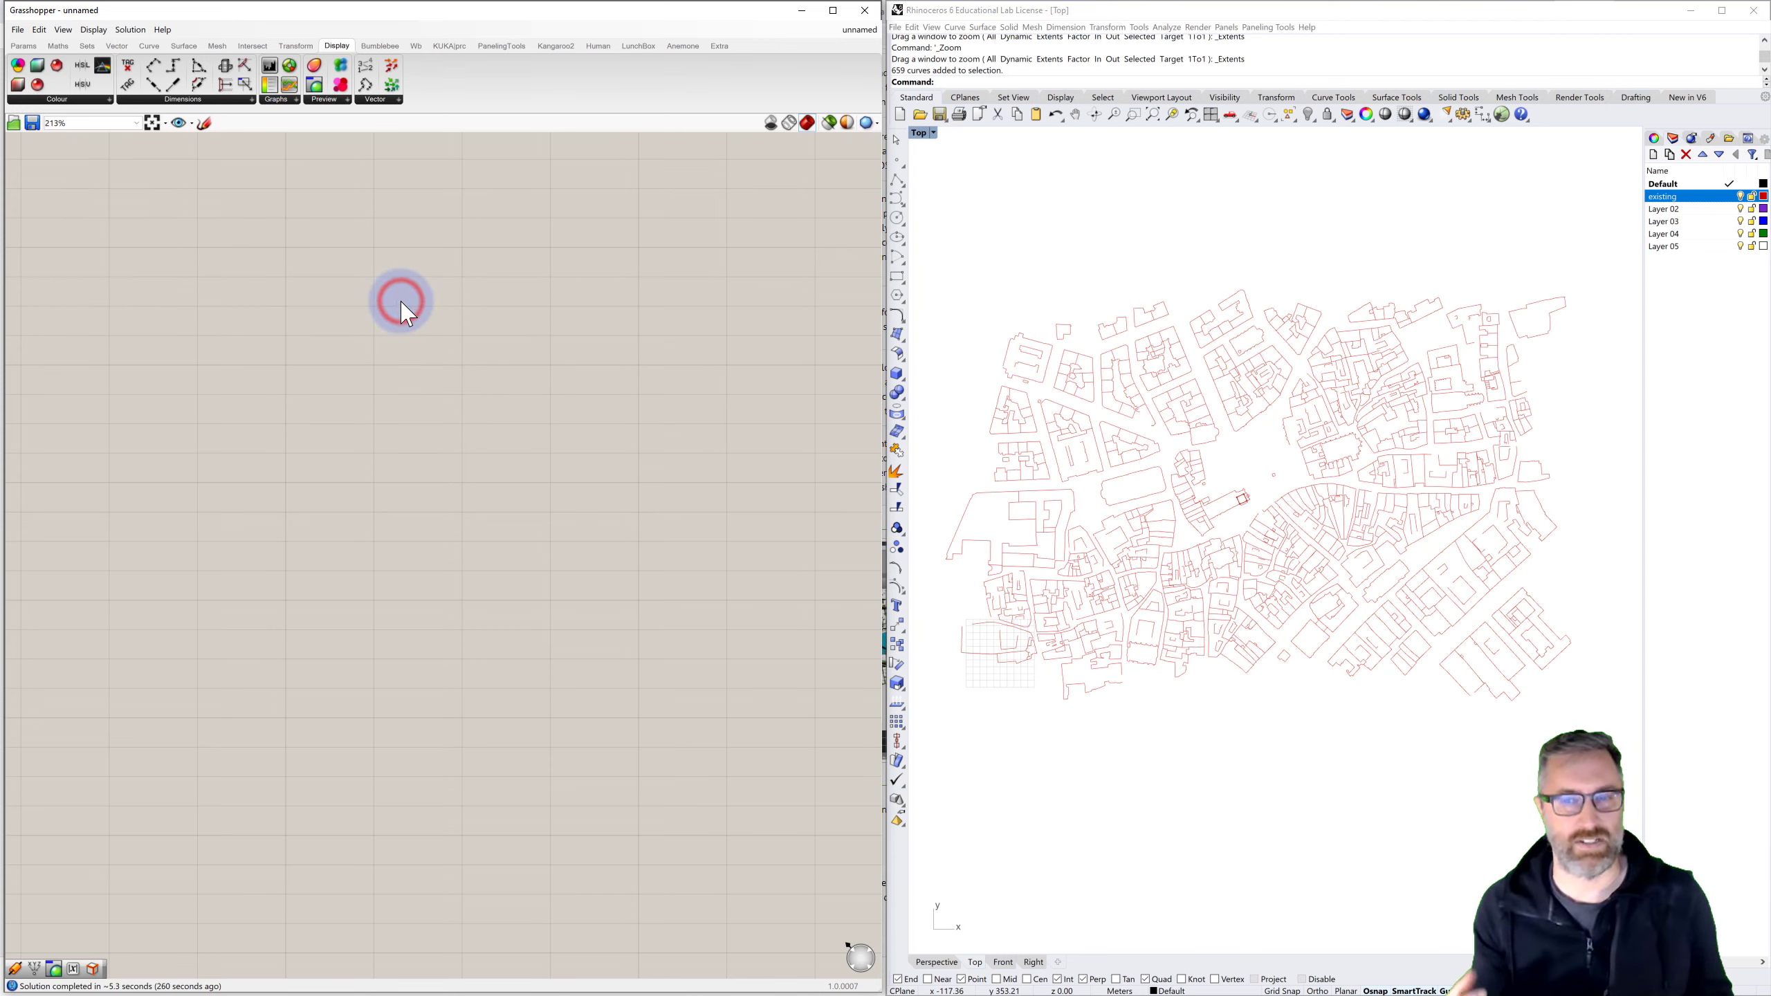
# Set the color of the existing layer to Gold
pyautogui.click(1028, 286)
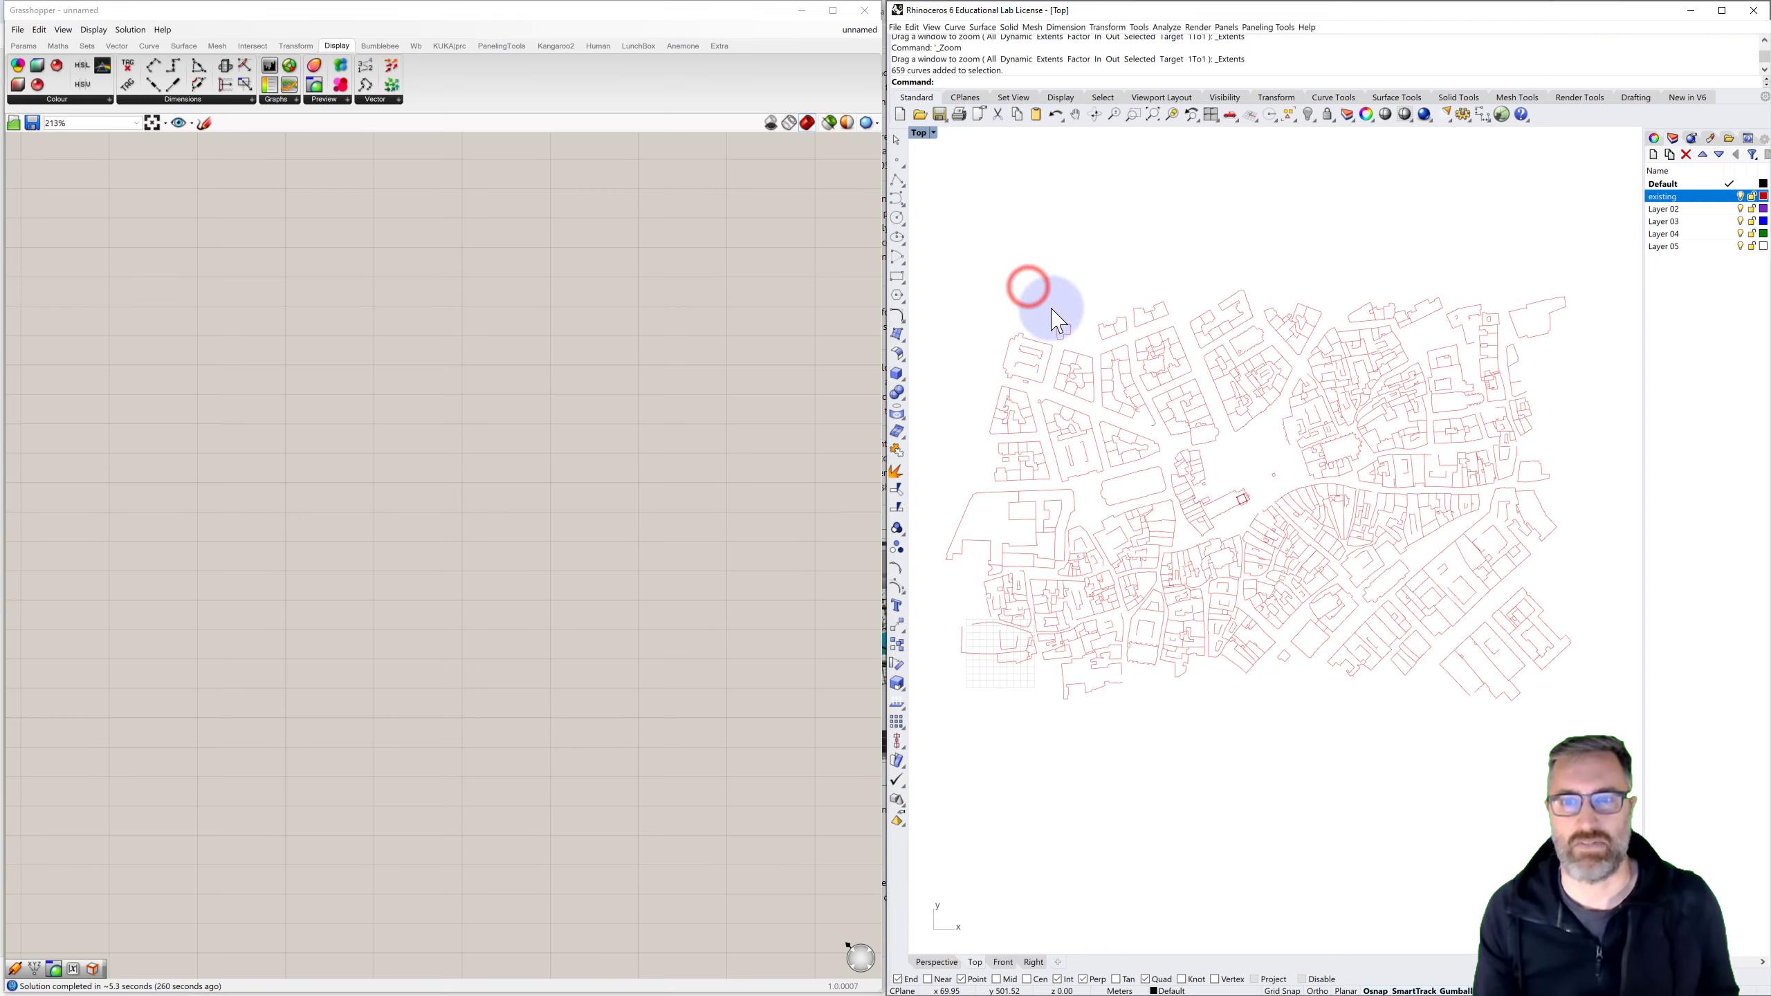
pyautogui.click(1075, 264)
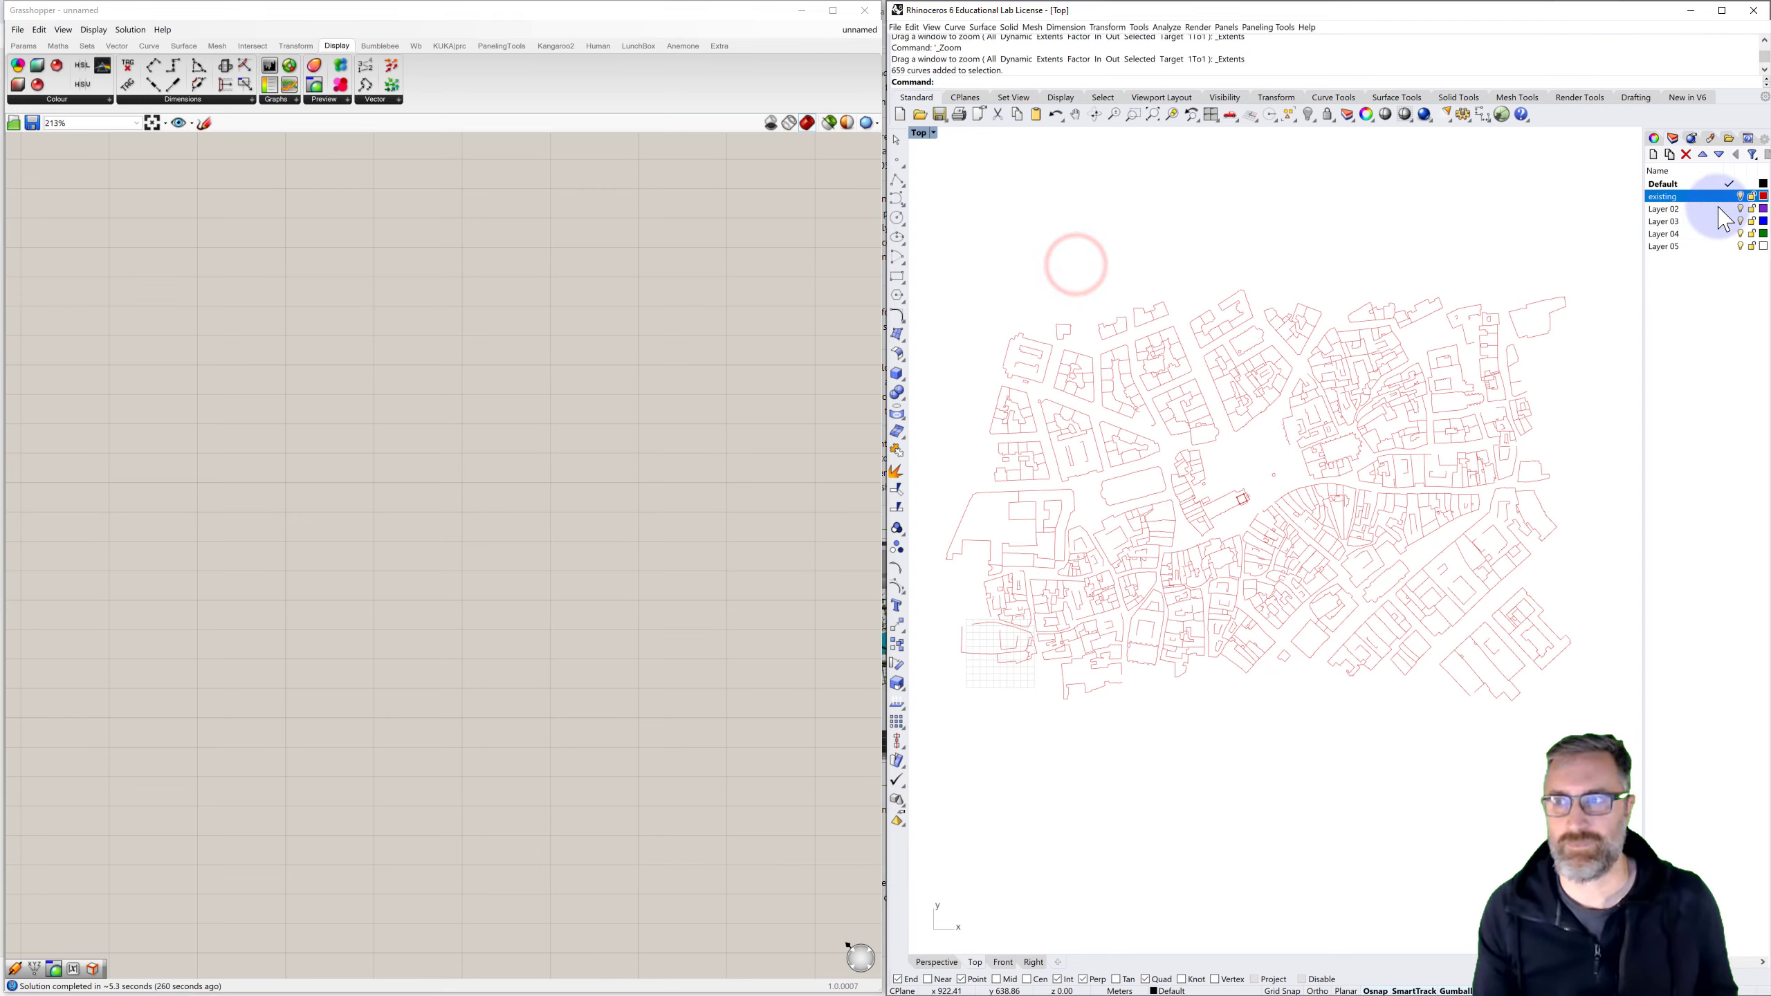
pyautogui.click(1481, 248)
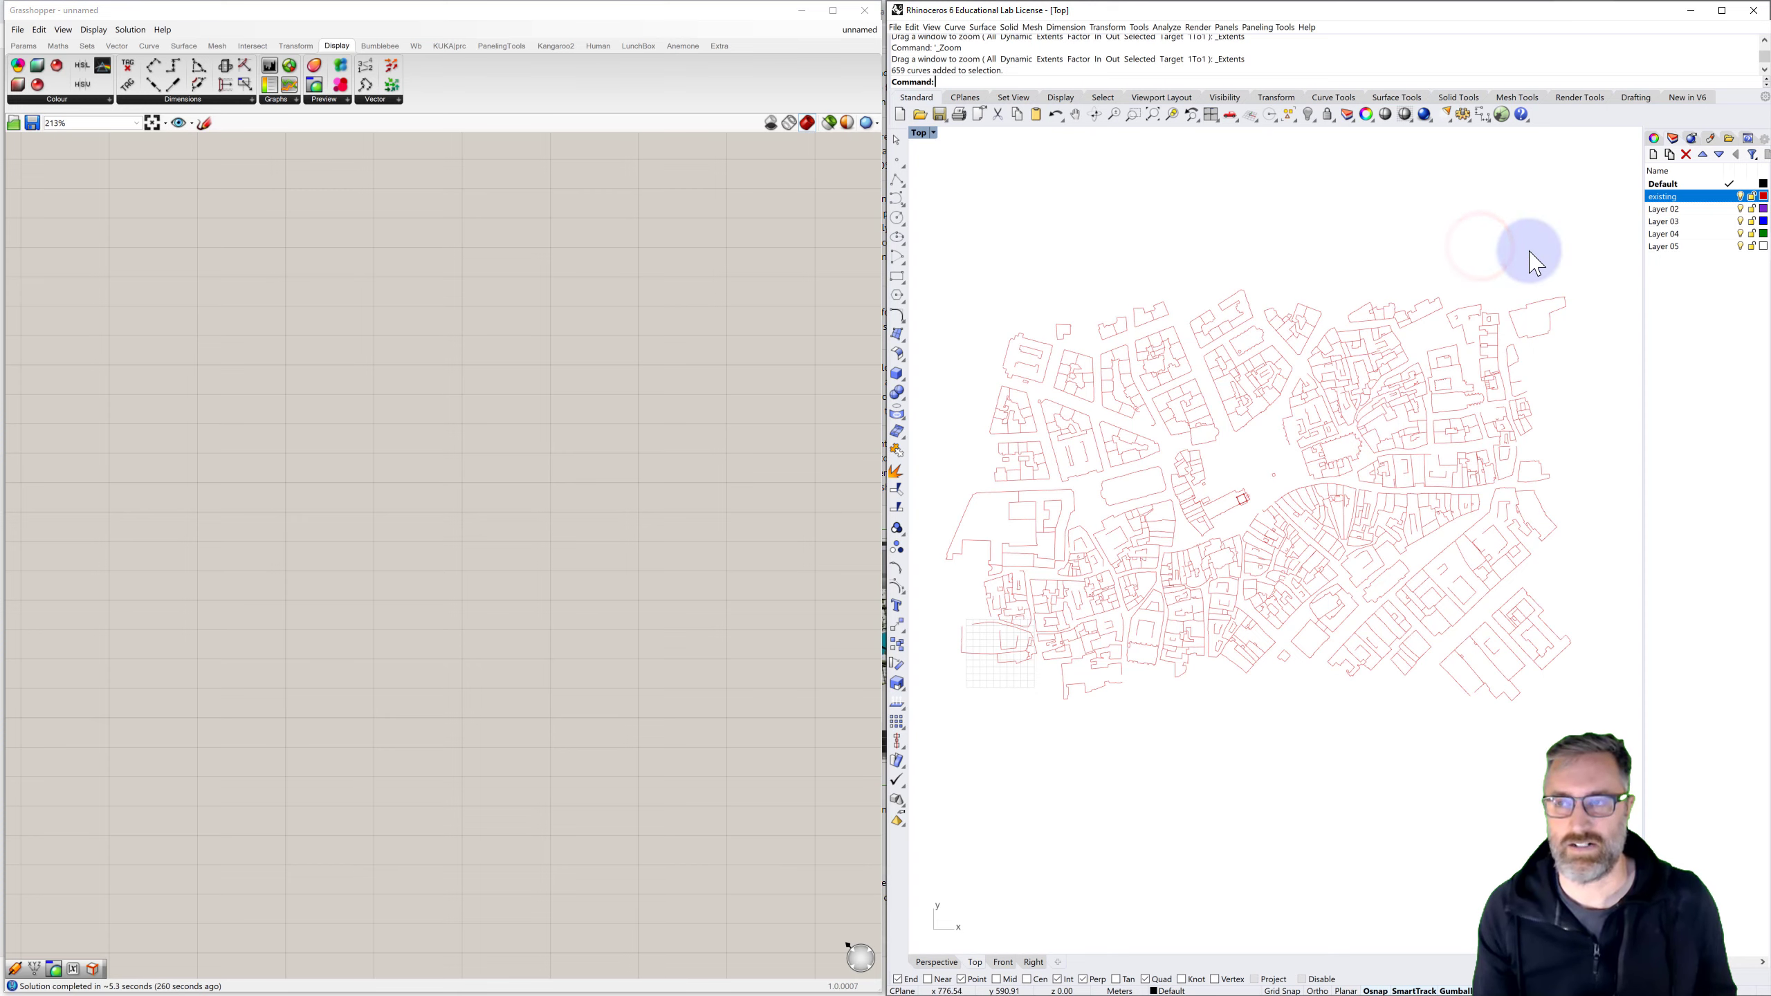
pyautogui.click(1764, 196)
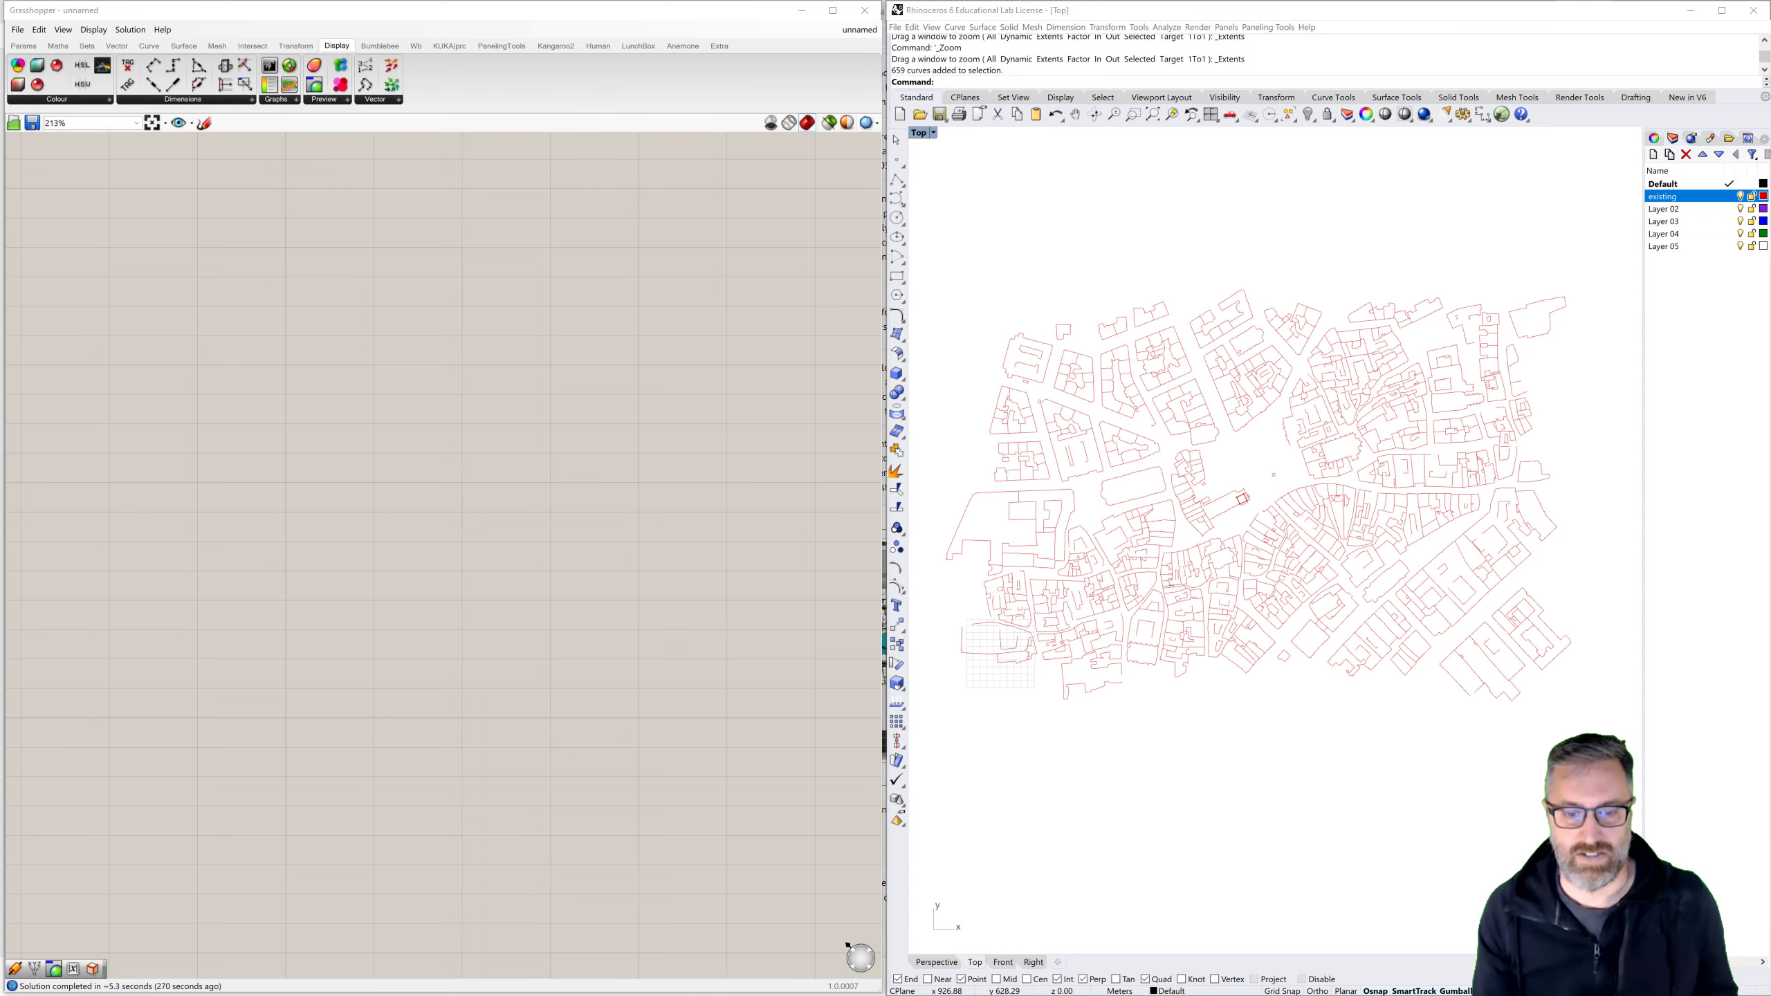
pyautogui.moveTo(680, 995); pyautogui.dragTo(573, 314)
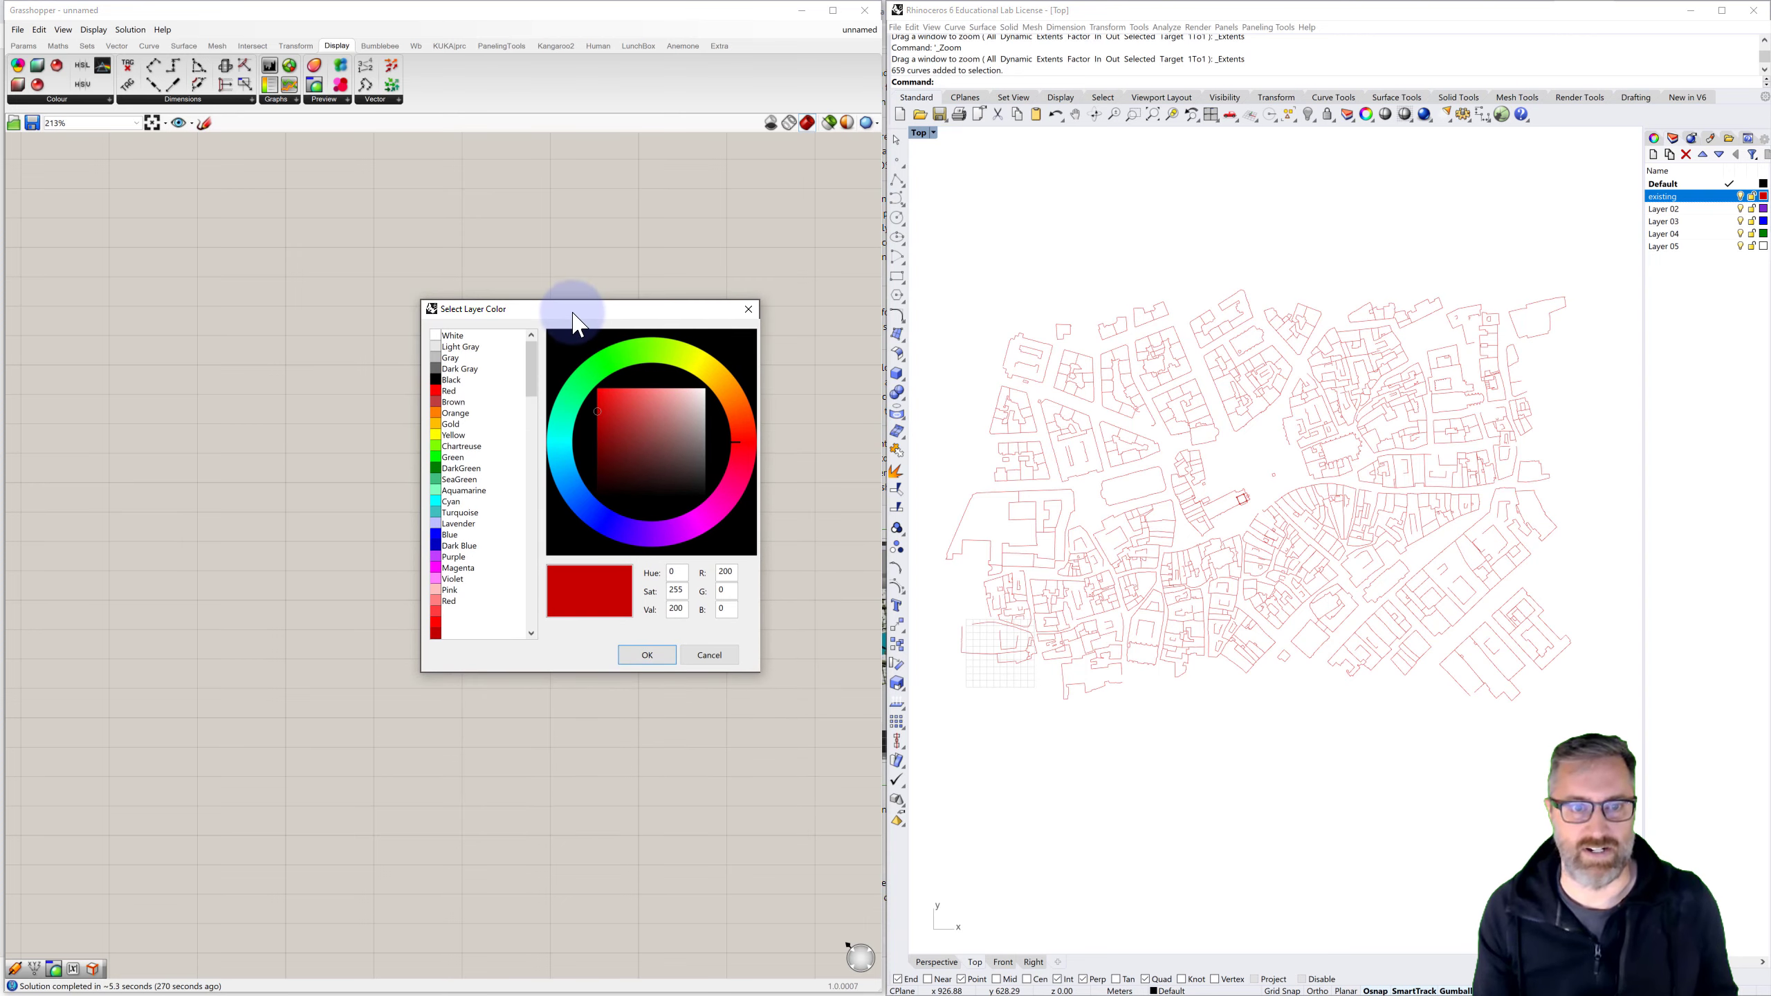
pyautogui.click(451, 424)
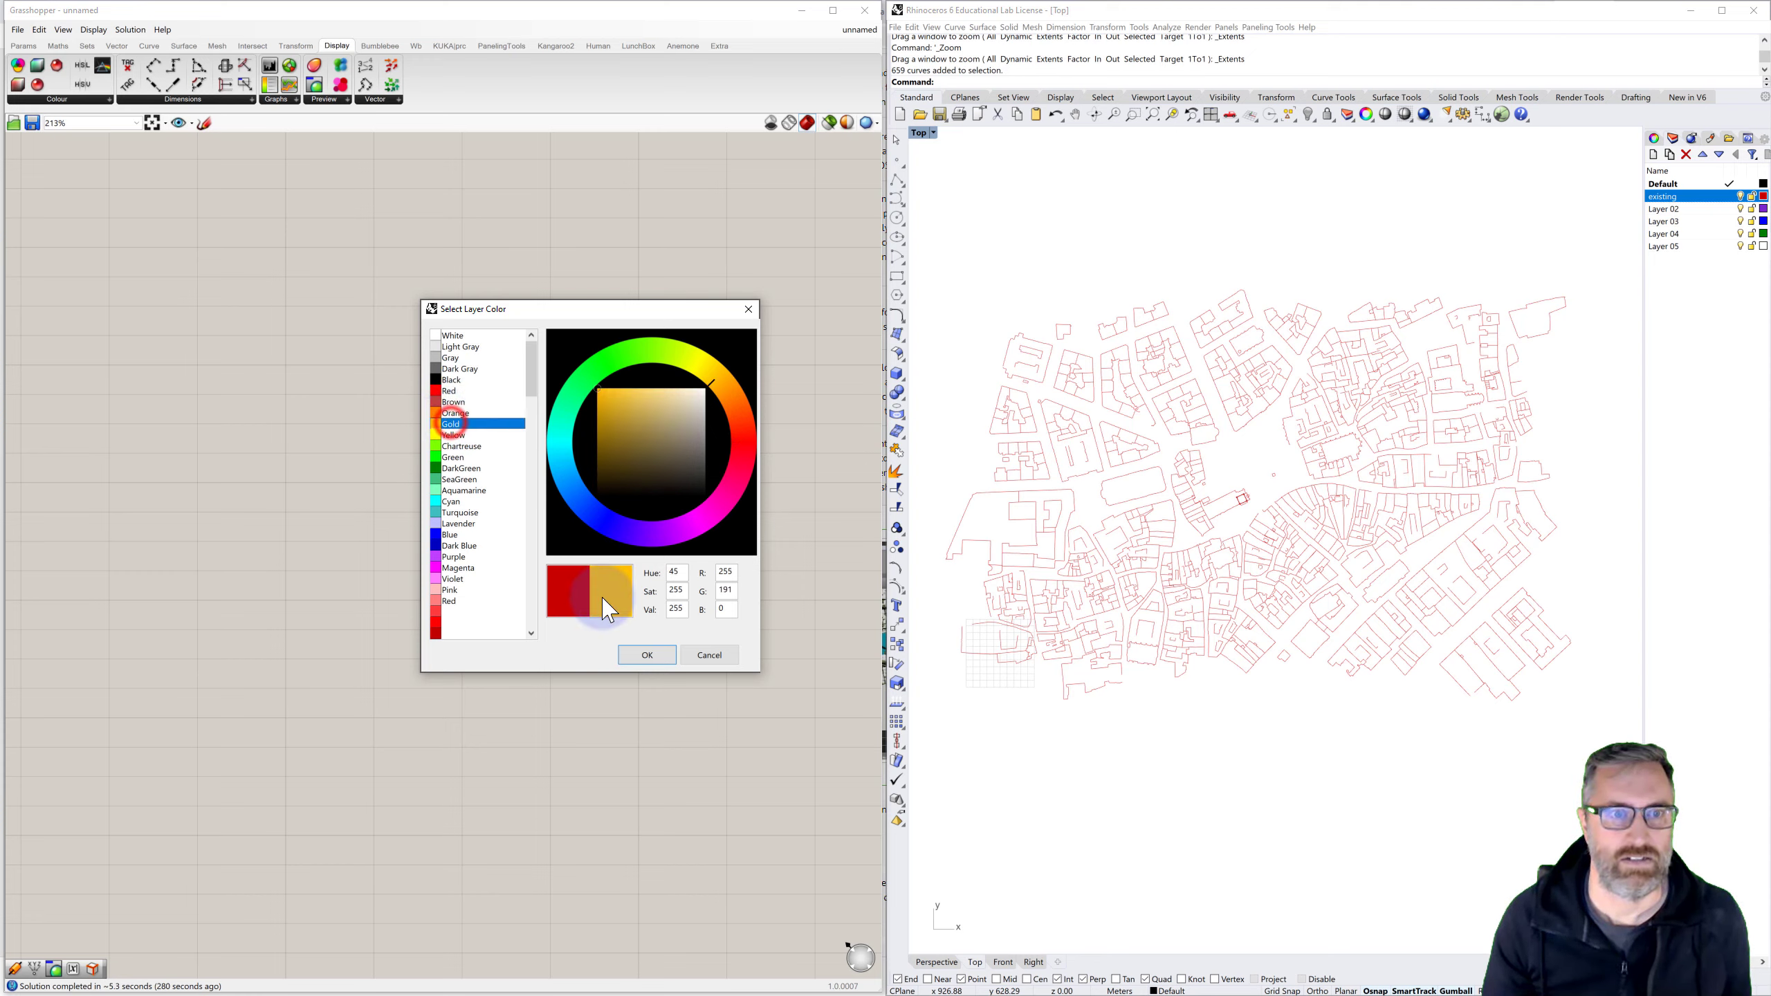
pyautogui.click(646, 653)
pyautogui.click(976, 753)
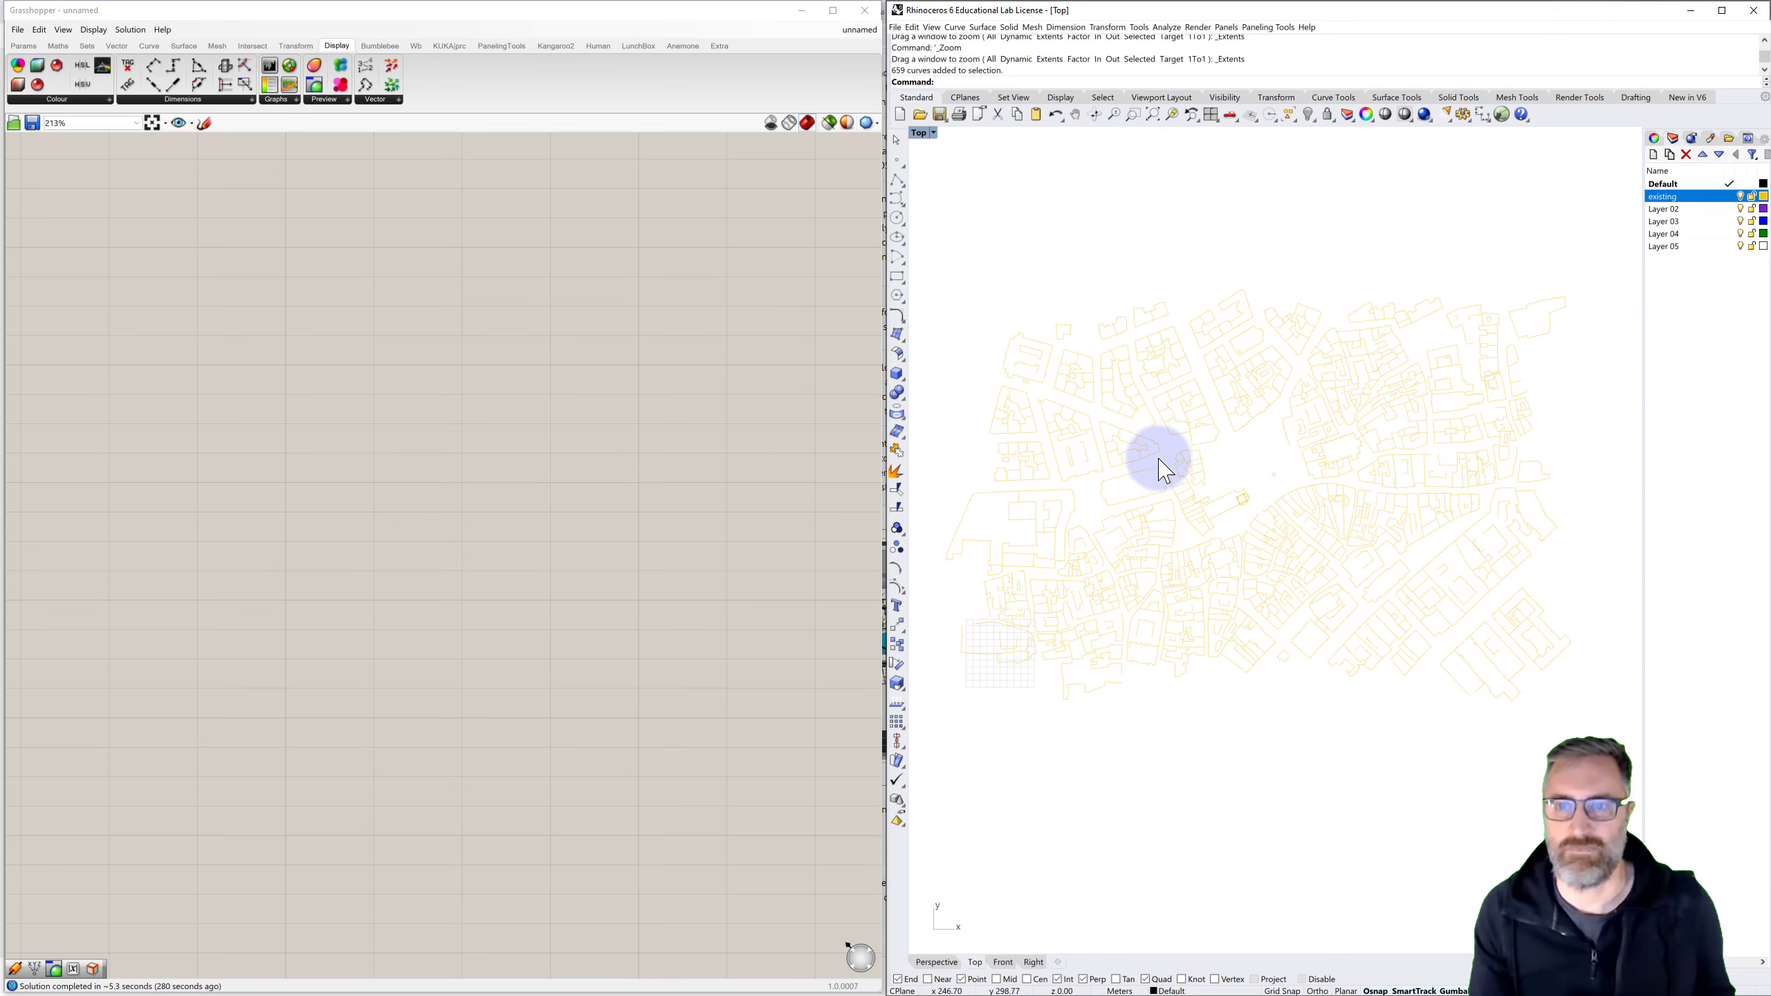
pyautogui.scroll(1, 1217, 475)
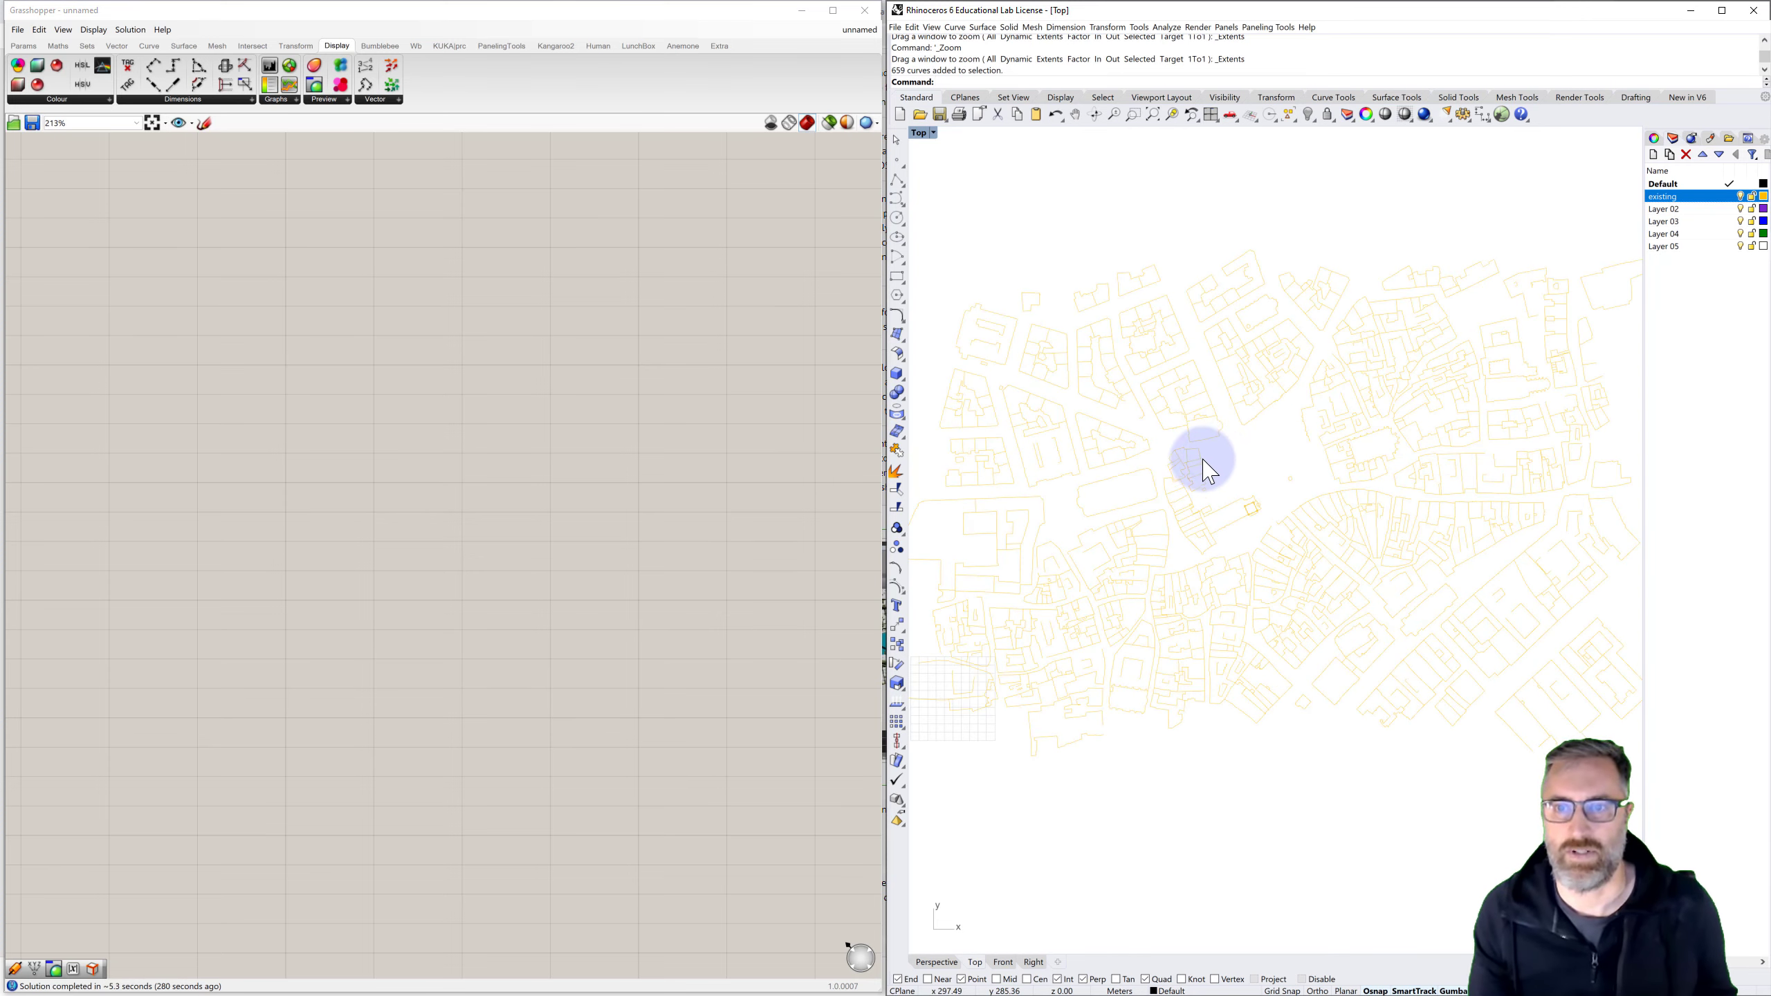
# Set the color of the existing layer to Black
pyautogui.click(1764, 196)
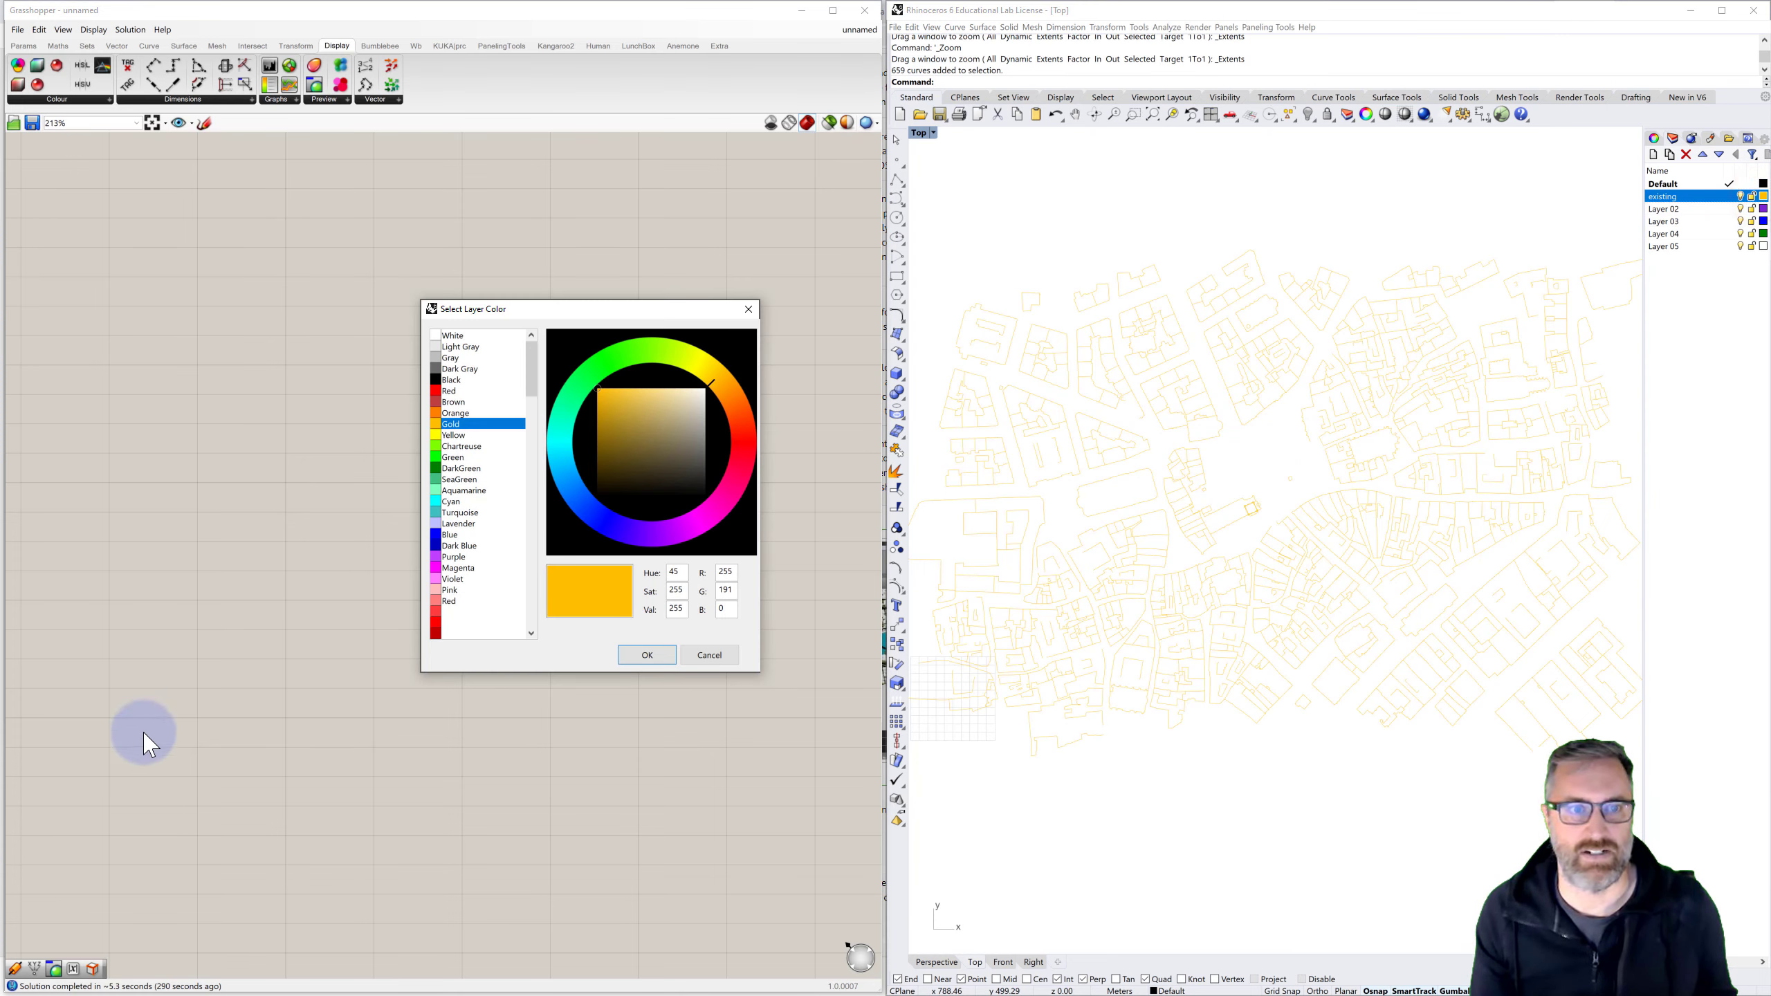
pyautogui.click(451, 381)
pyautogui.click(645, 656)
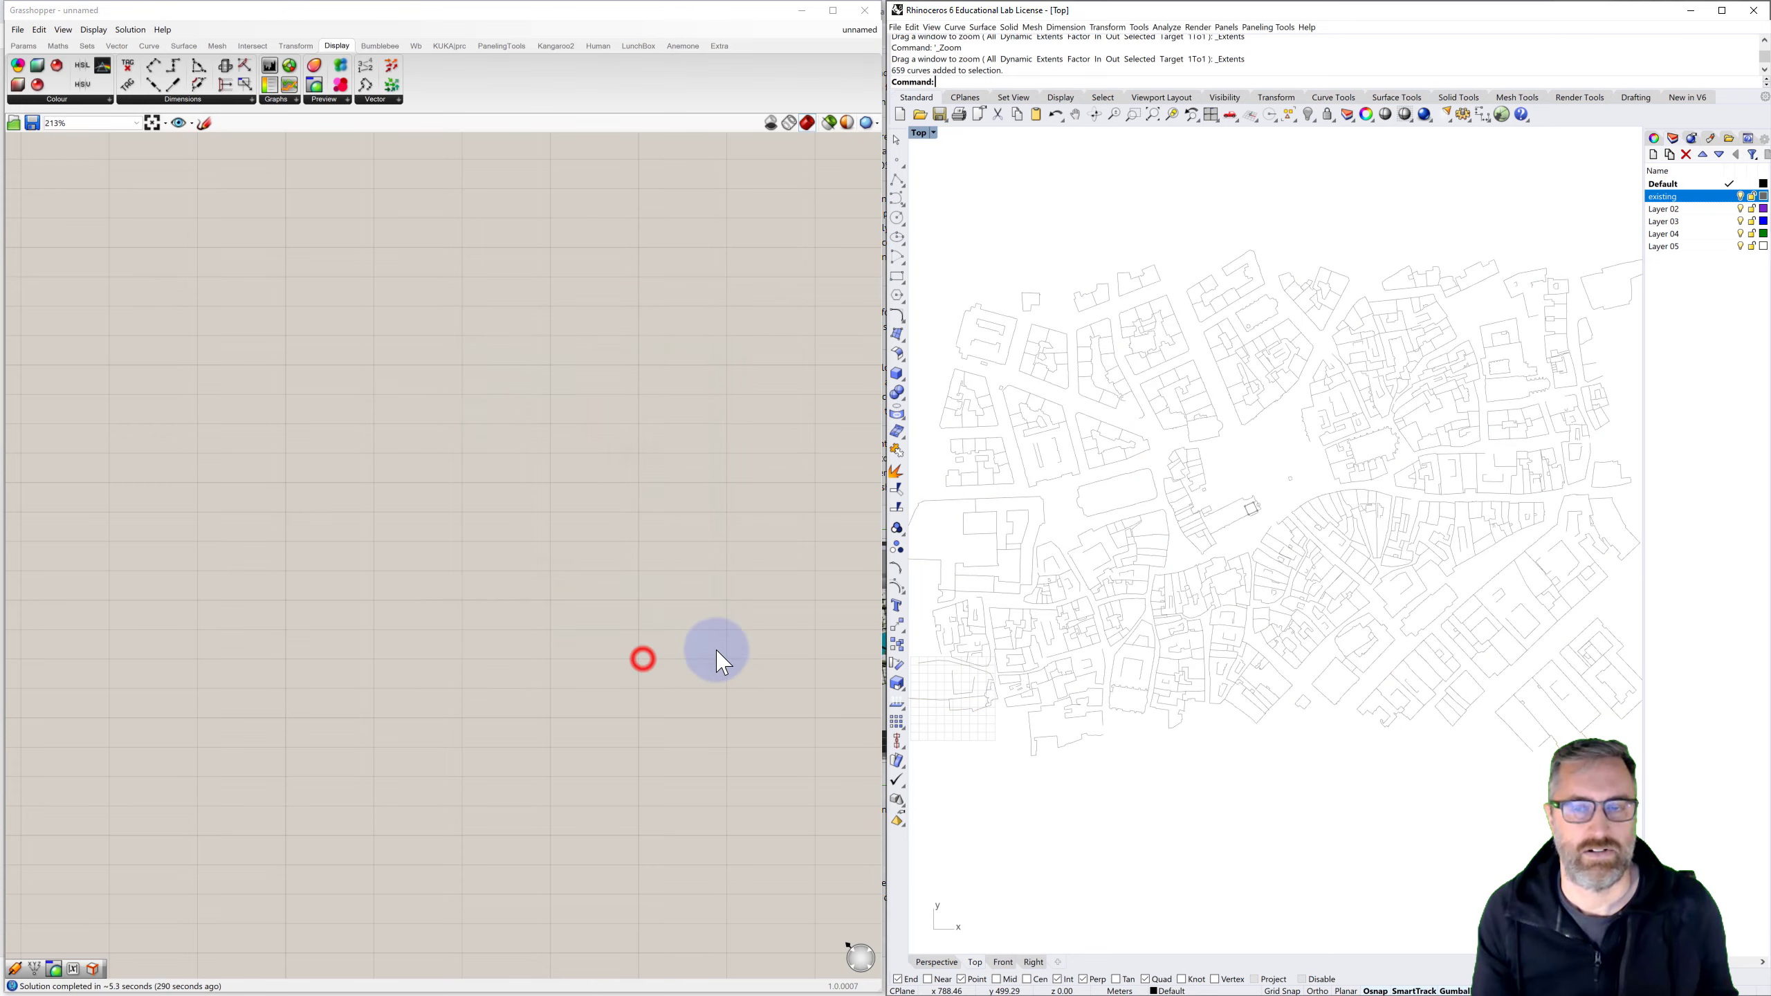
pyautogui.click(1217, 821)
# Draw a line about 10 m long closing the gap in the lower outer wall of the building northeast of the open square
pyautogui.scroll(5, 1311, 453)
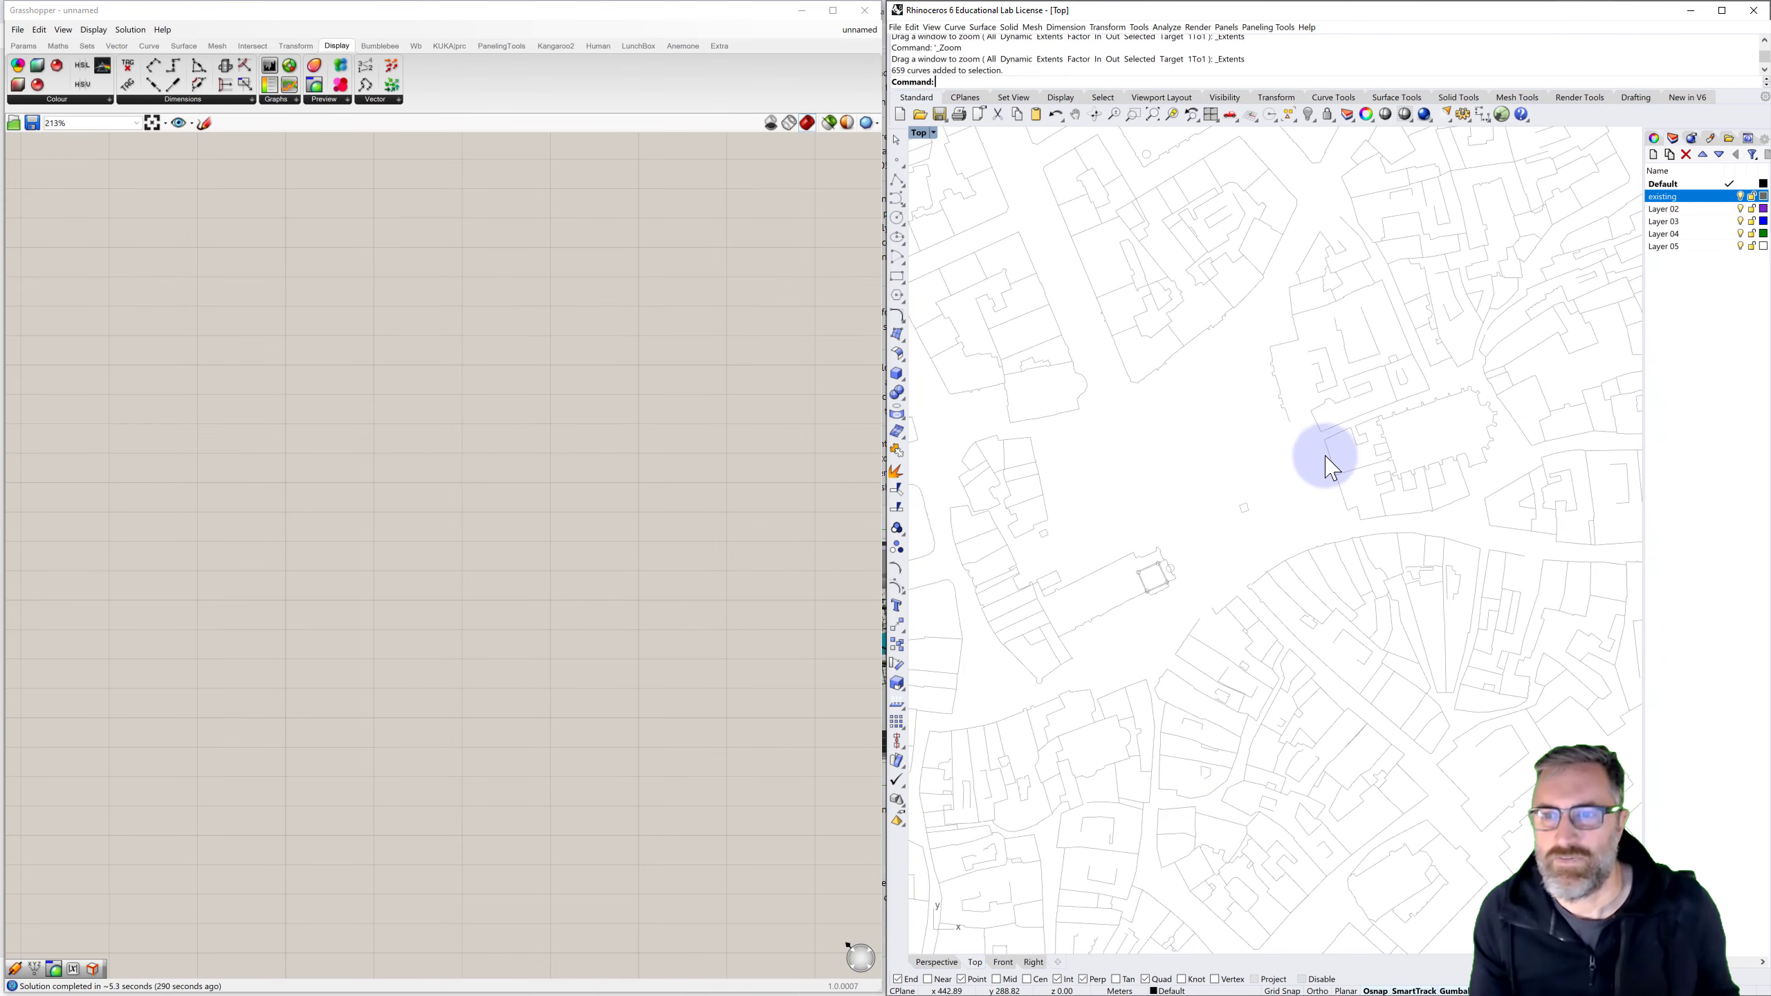
pyautogui.scroll(2, 1290, 408)
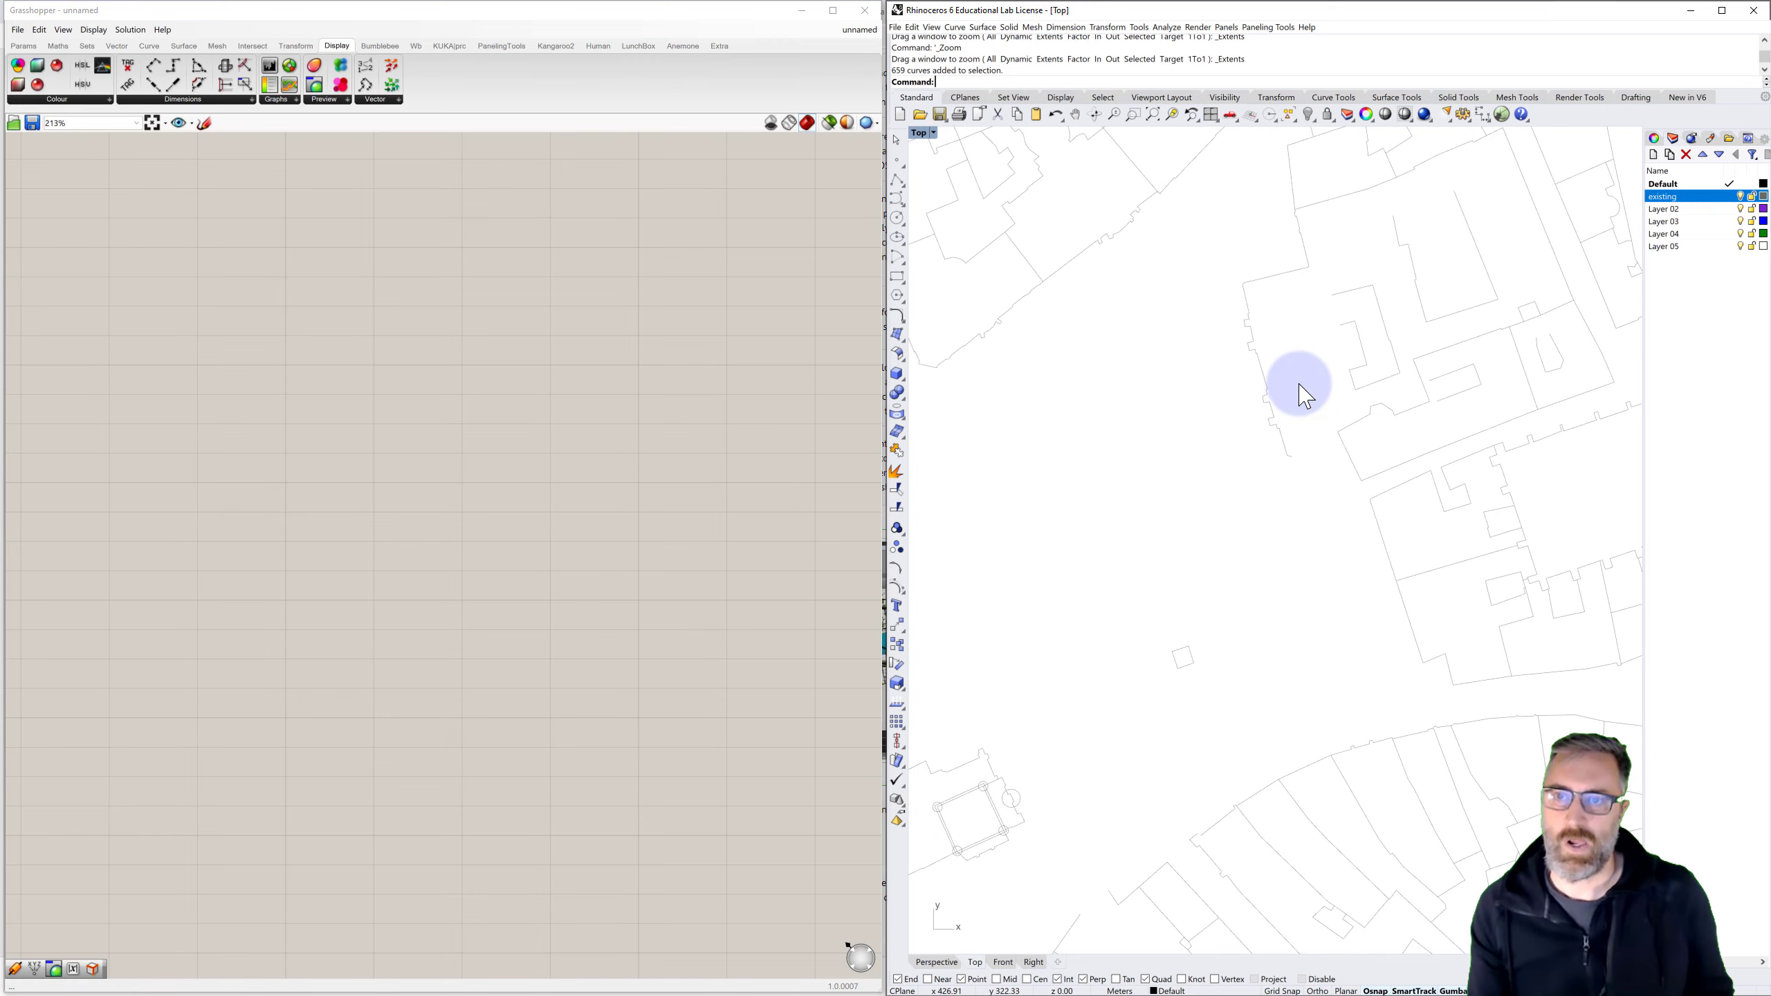
pyautogui.scroll(-5, 1301, 392)
pyautogui.scroll(5, 1301, 393)
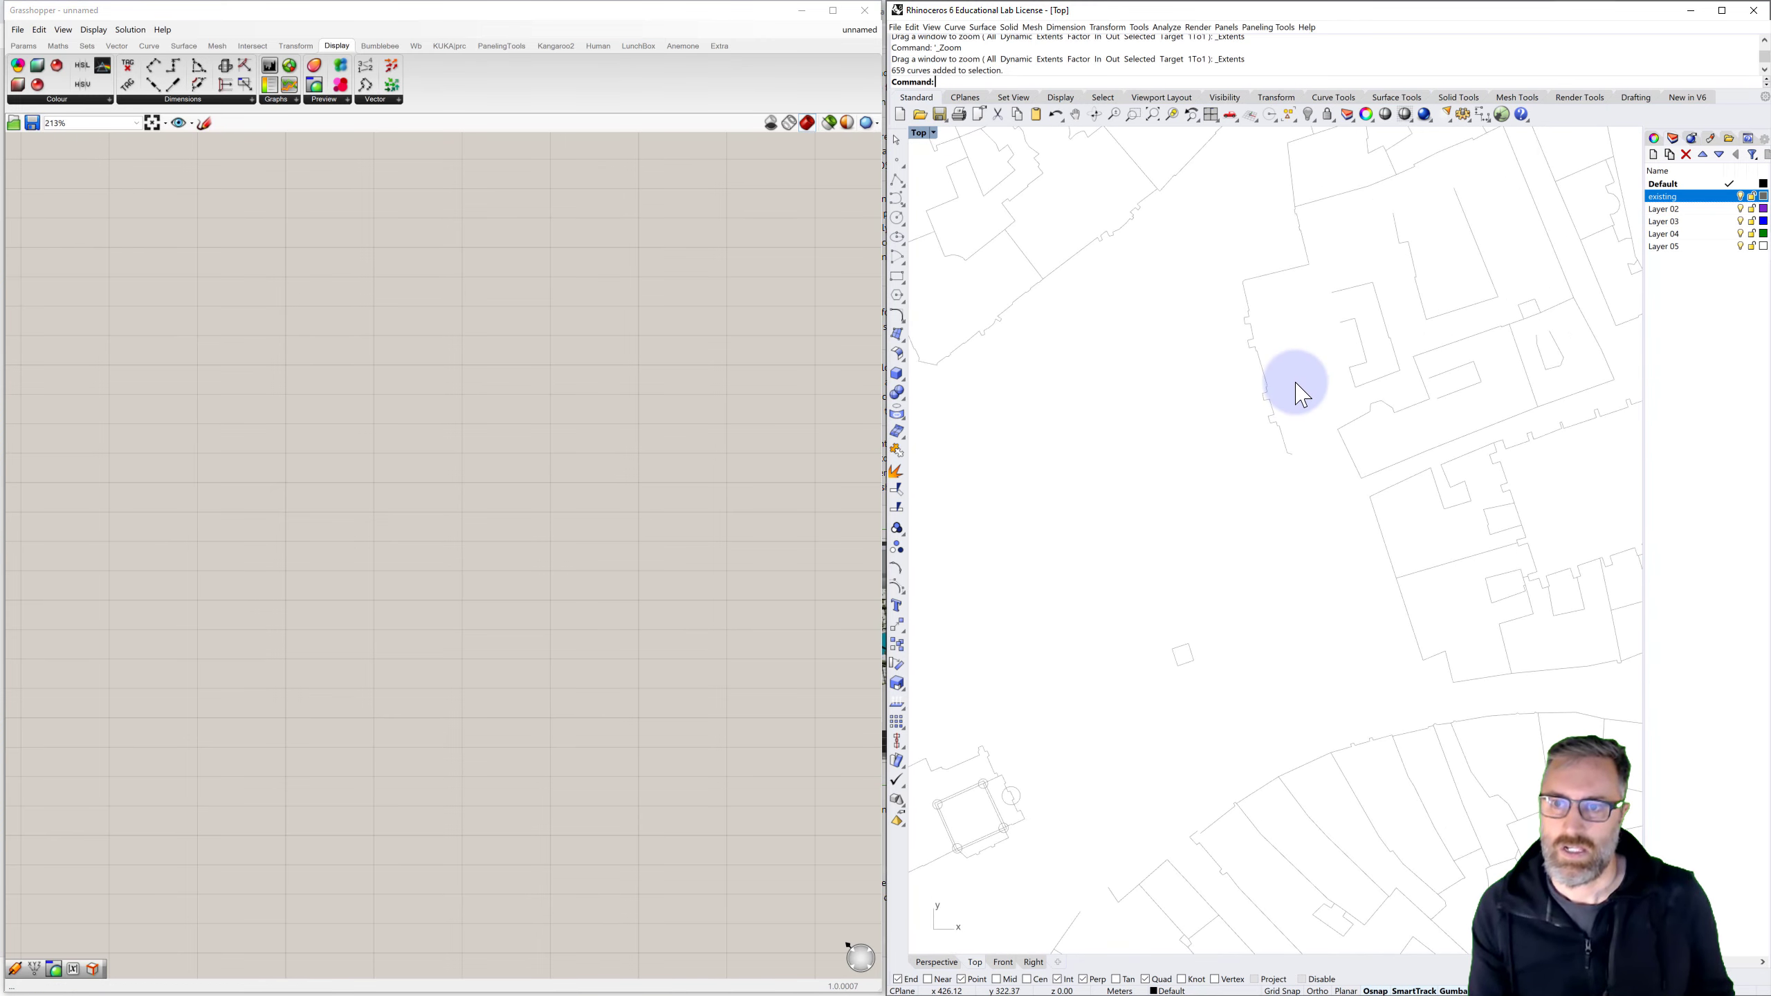
pyautogui.write('line')
pyautogui.press('Return')
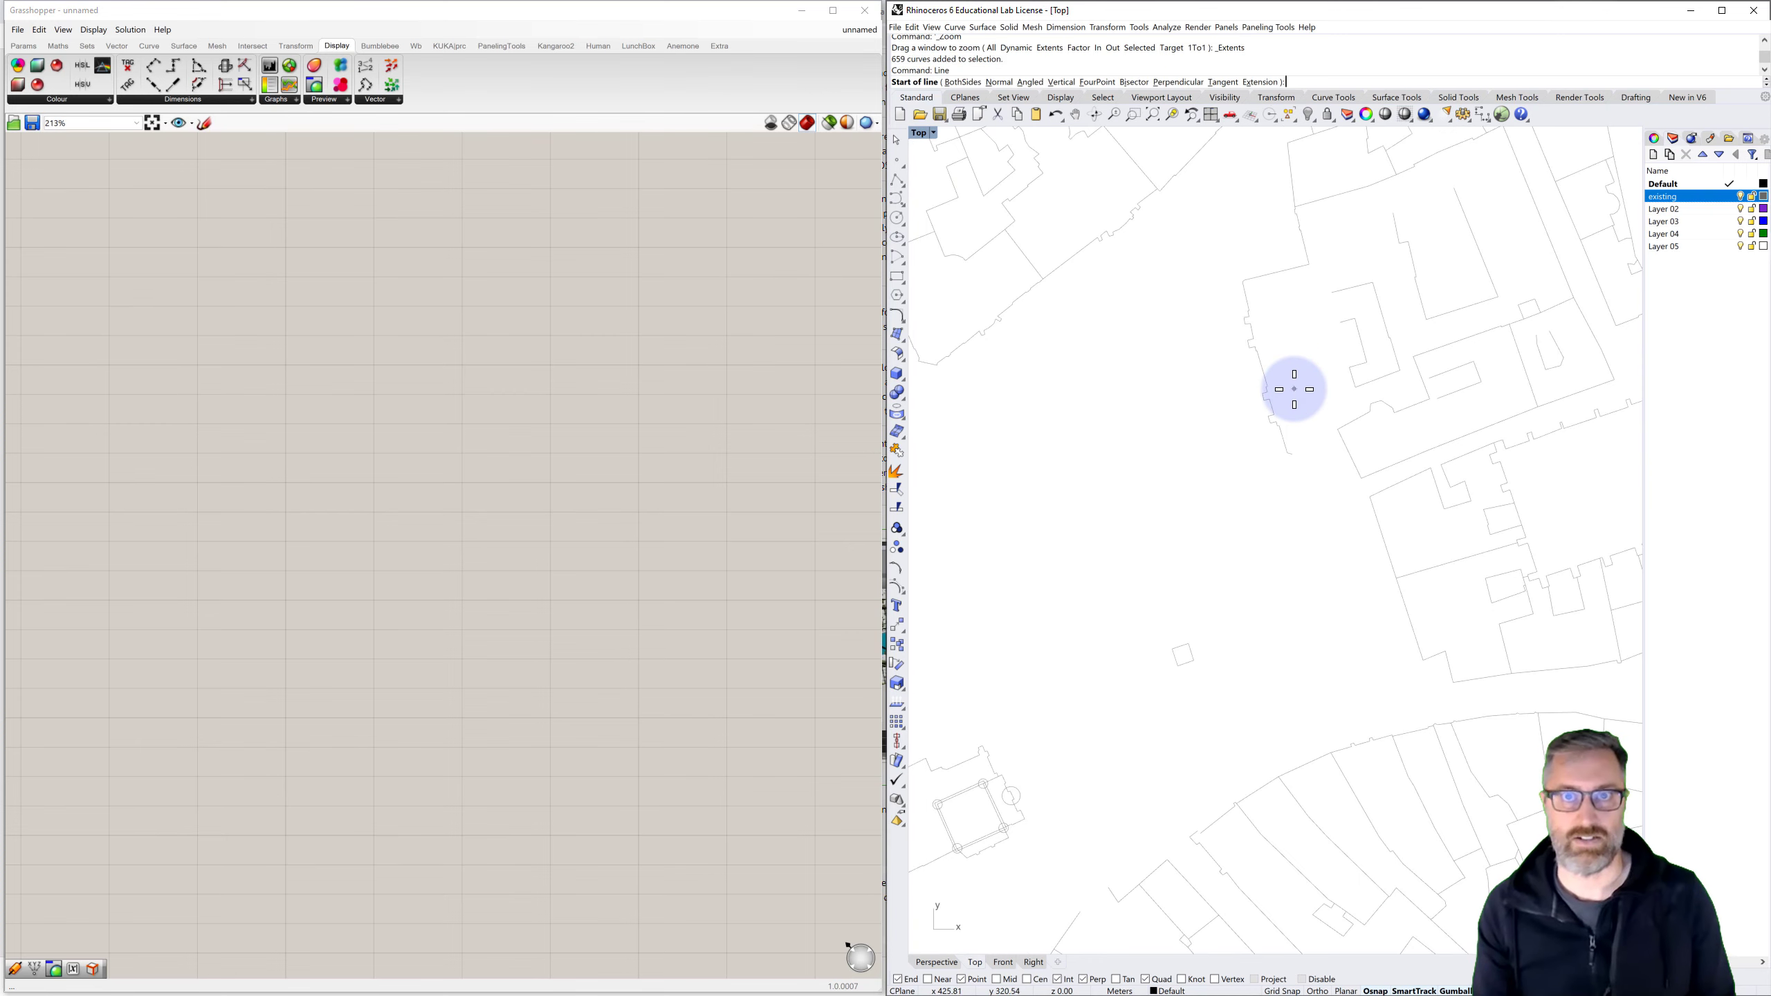
pyautogui.click(1294, 453)
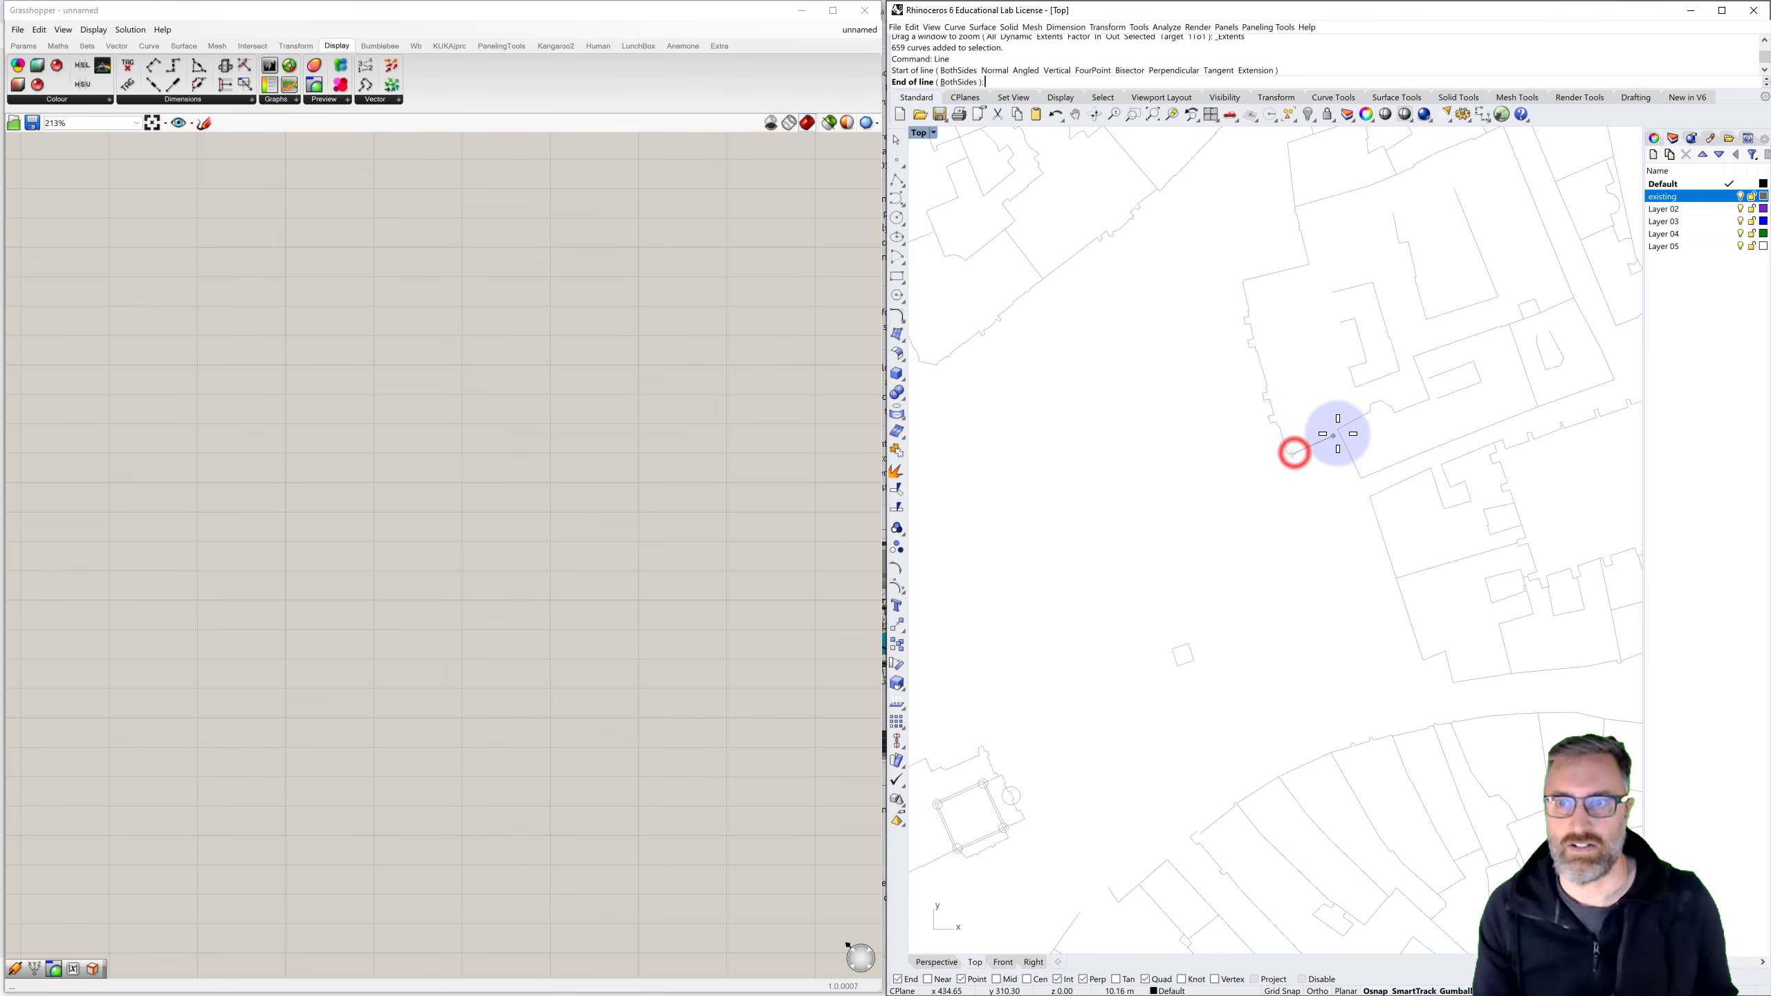
pyautogui.click(1337, 429)
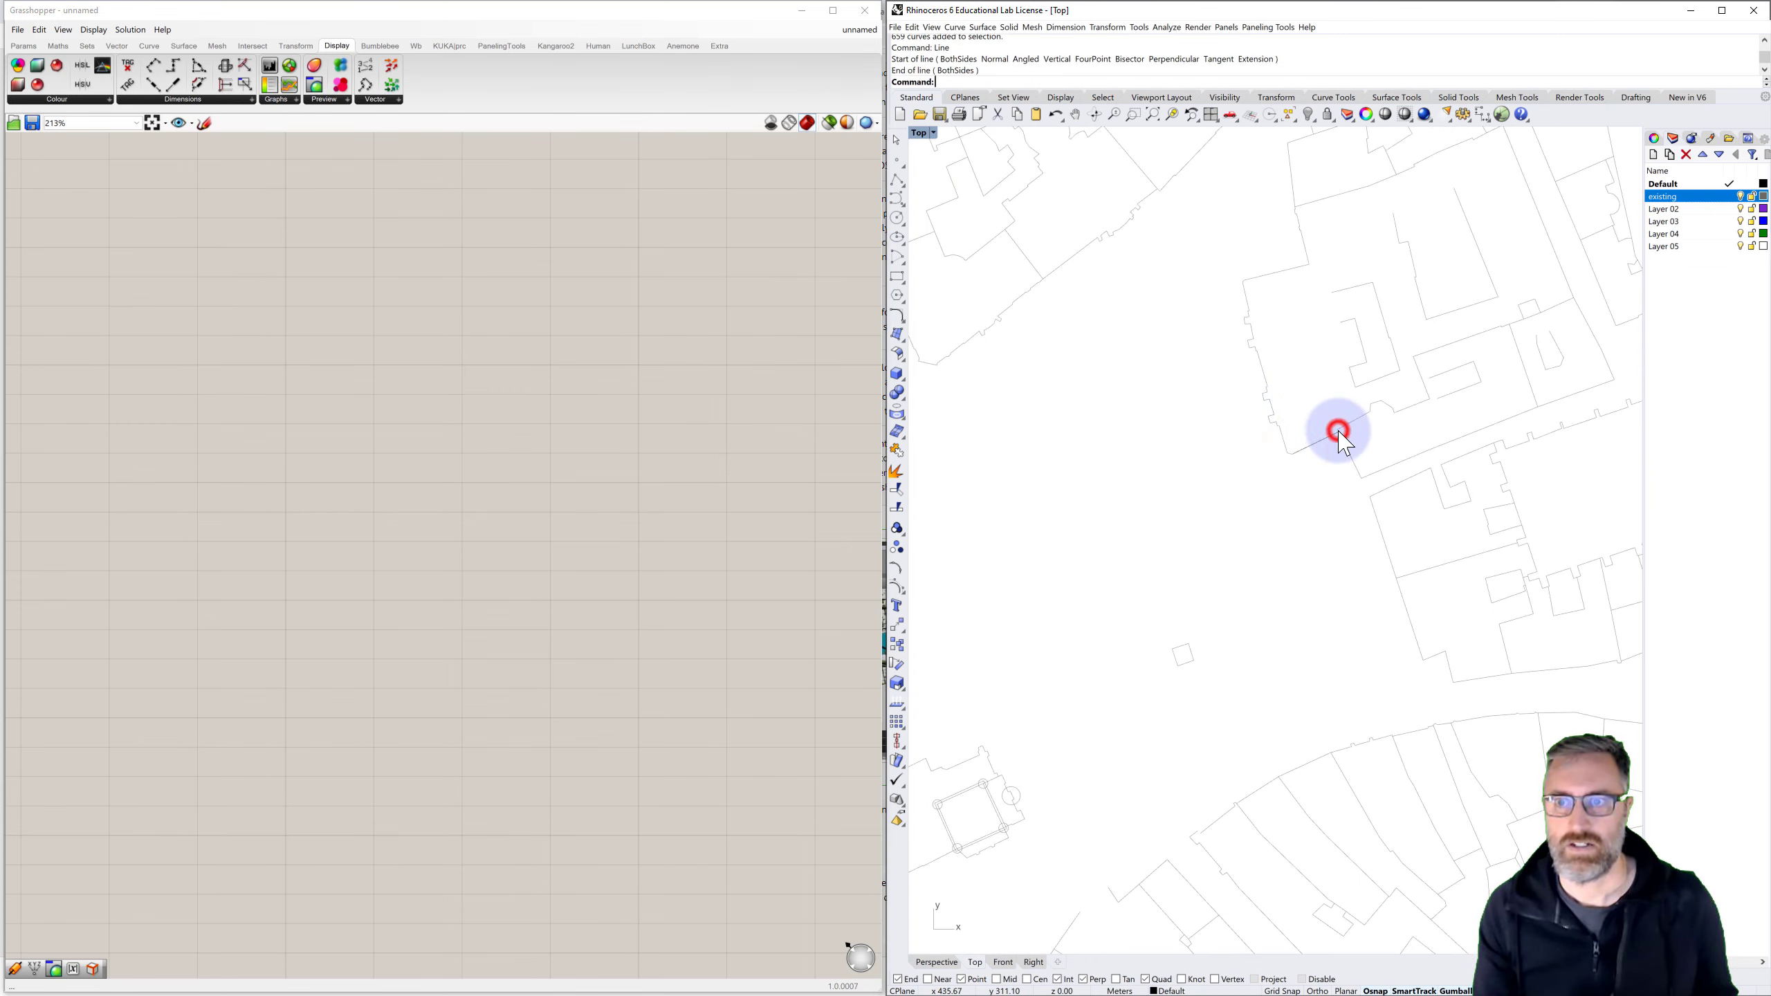
# Draw a second line across the open west side of that building's inner courtyard outline
pyautogui.rightClick(1332, 341)
pyautogui.click(1331, 292)
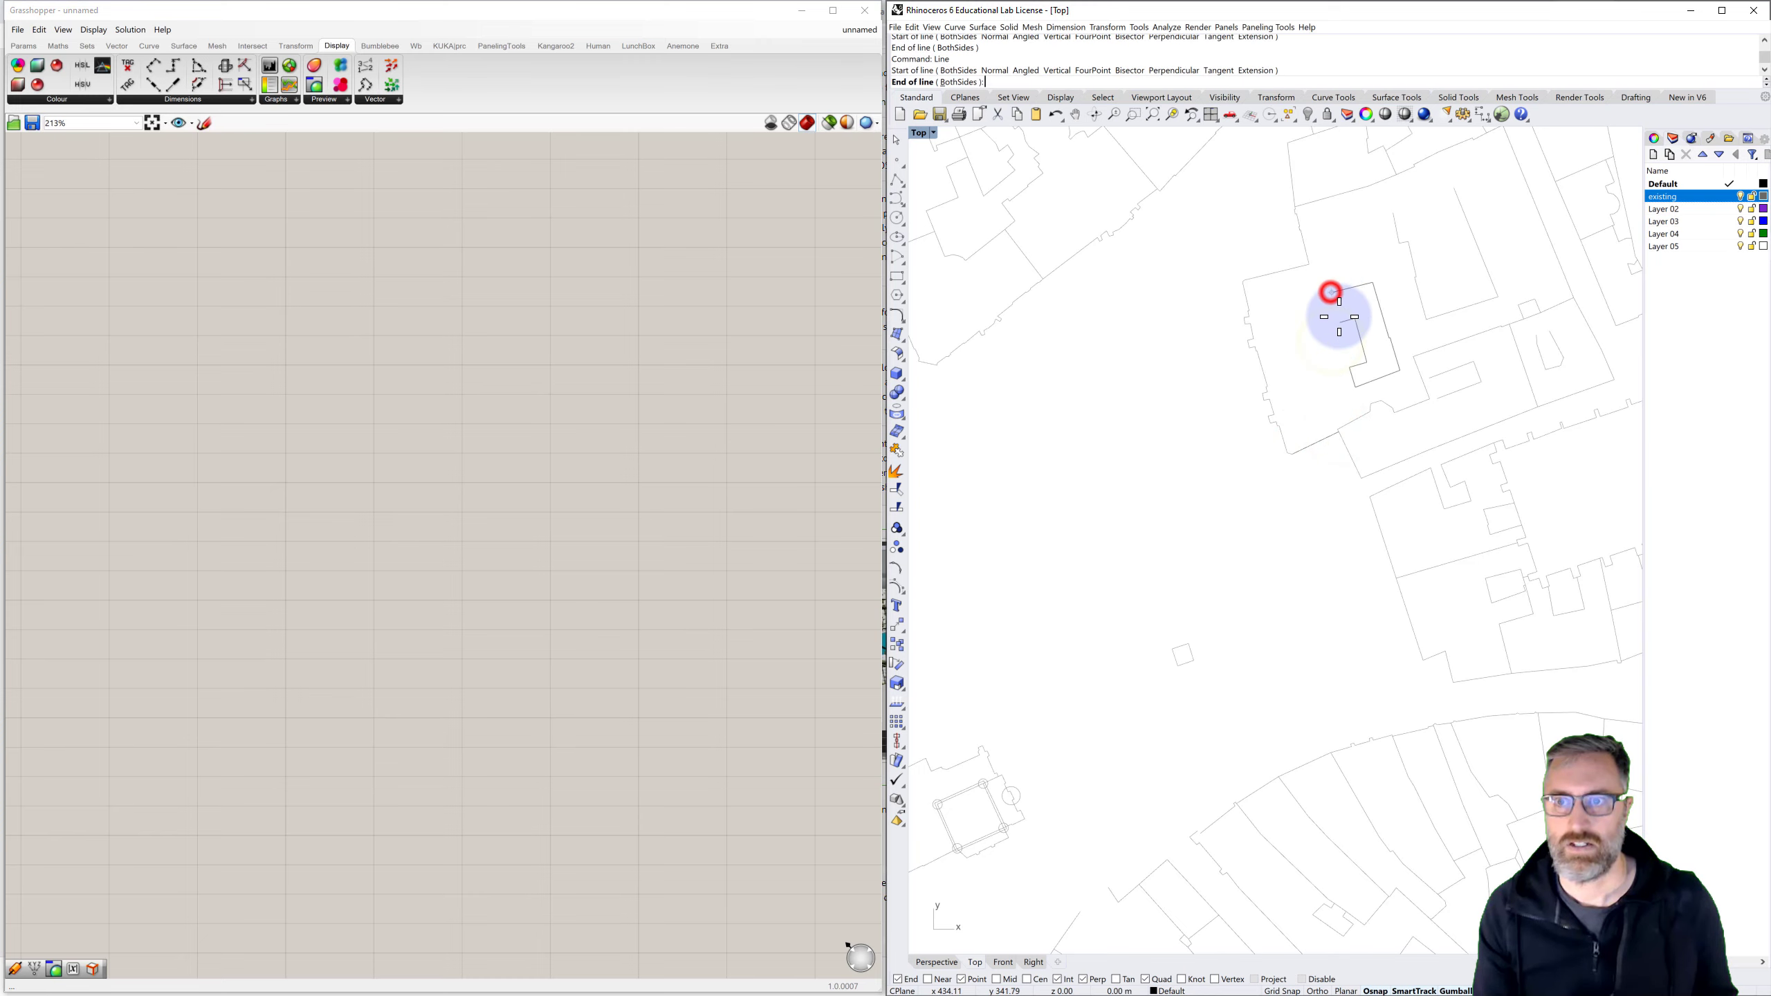
pyautogui.click(1340, 322)
pyautogui.scroll(-5, 1304, 346)
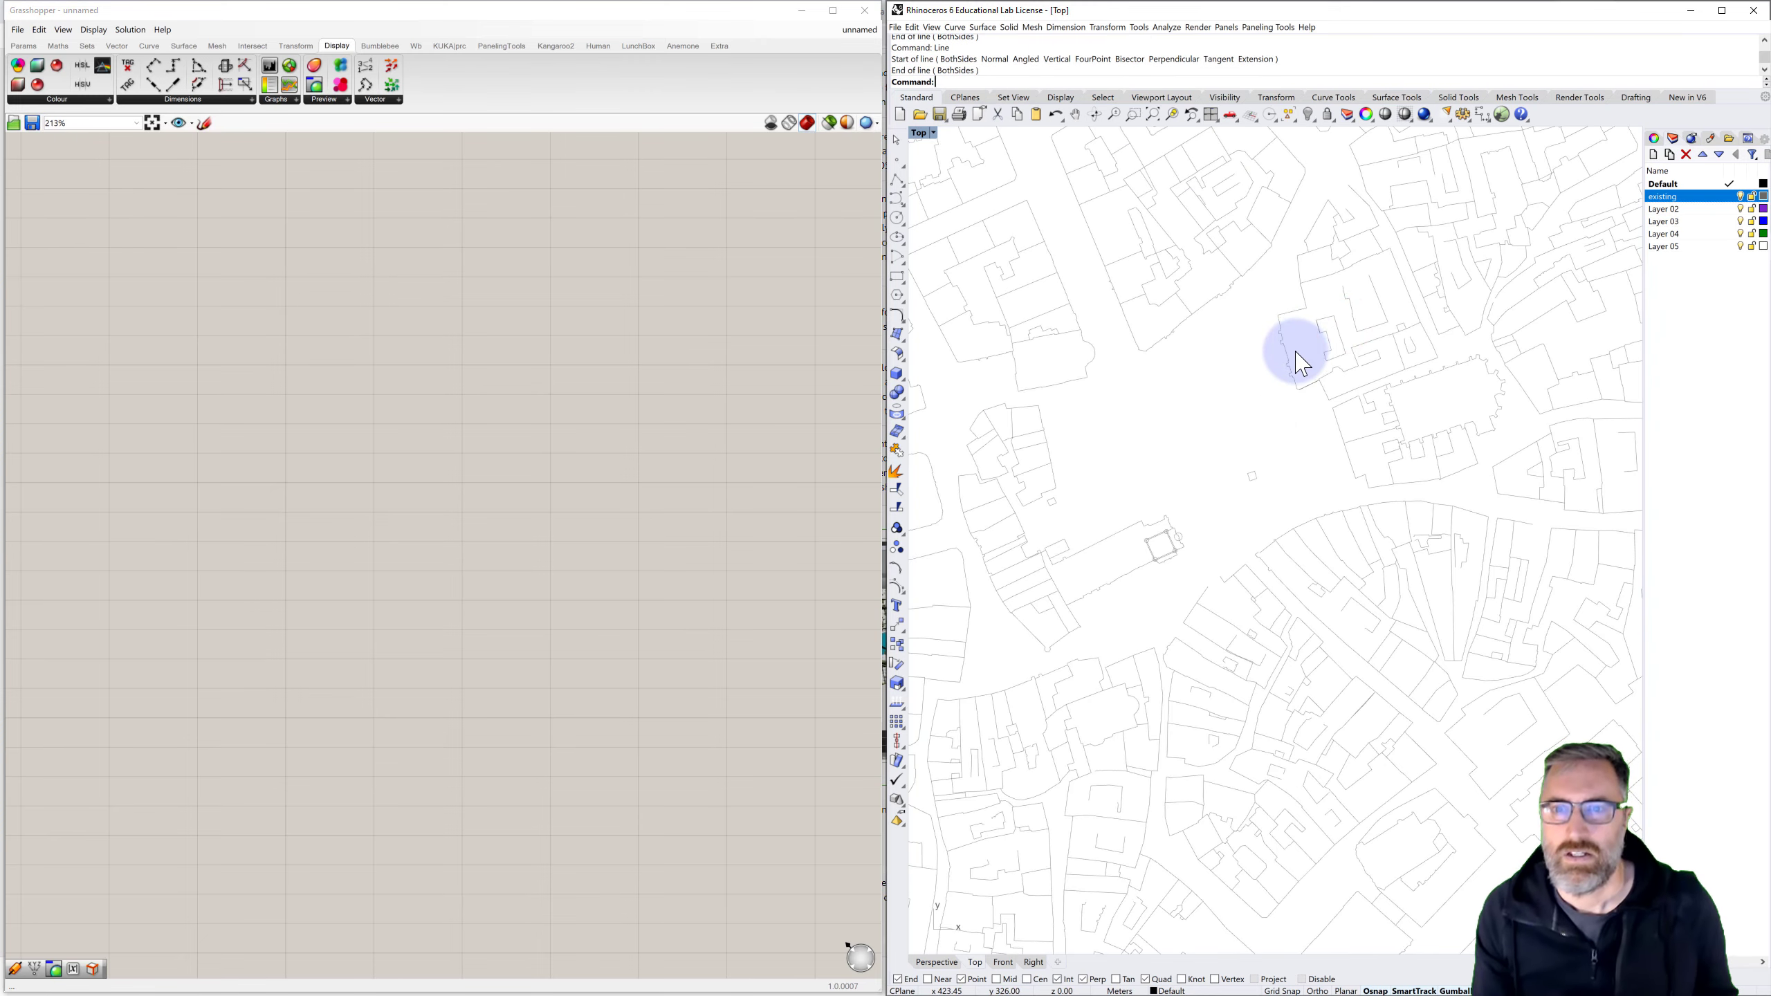
# Draw a line about 30 m long closing the gap in the southern outer wall of the block northwest of the square
pyautogui.scroll(-6, 1290, 354)
pyautogui.scroll(6, 1064, 346)
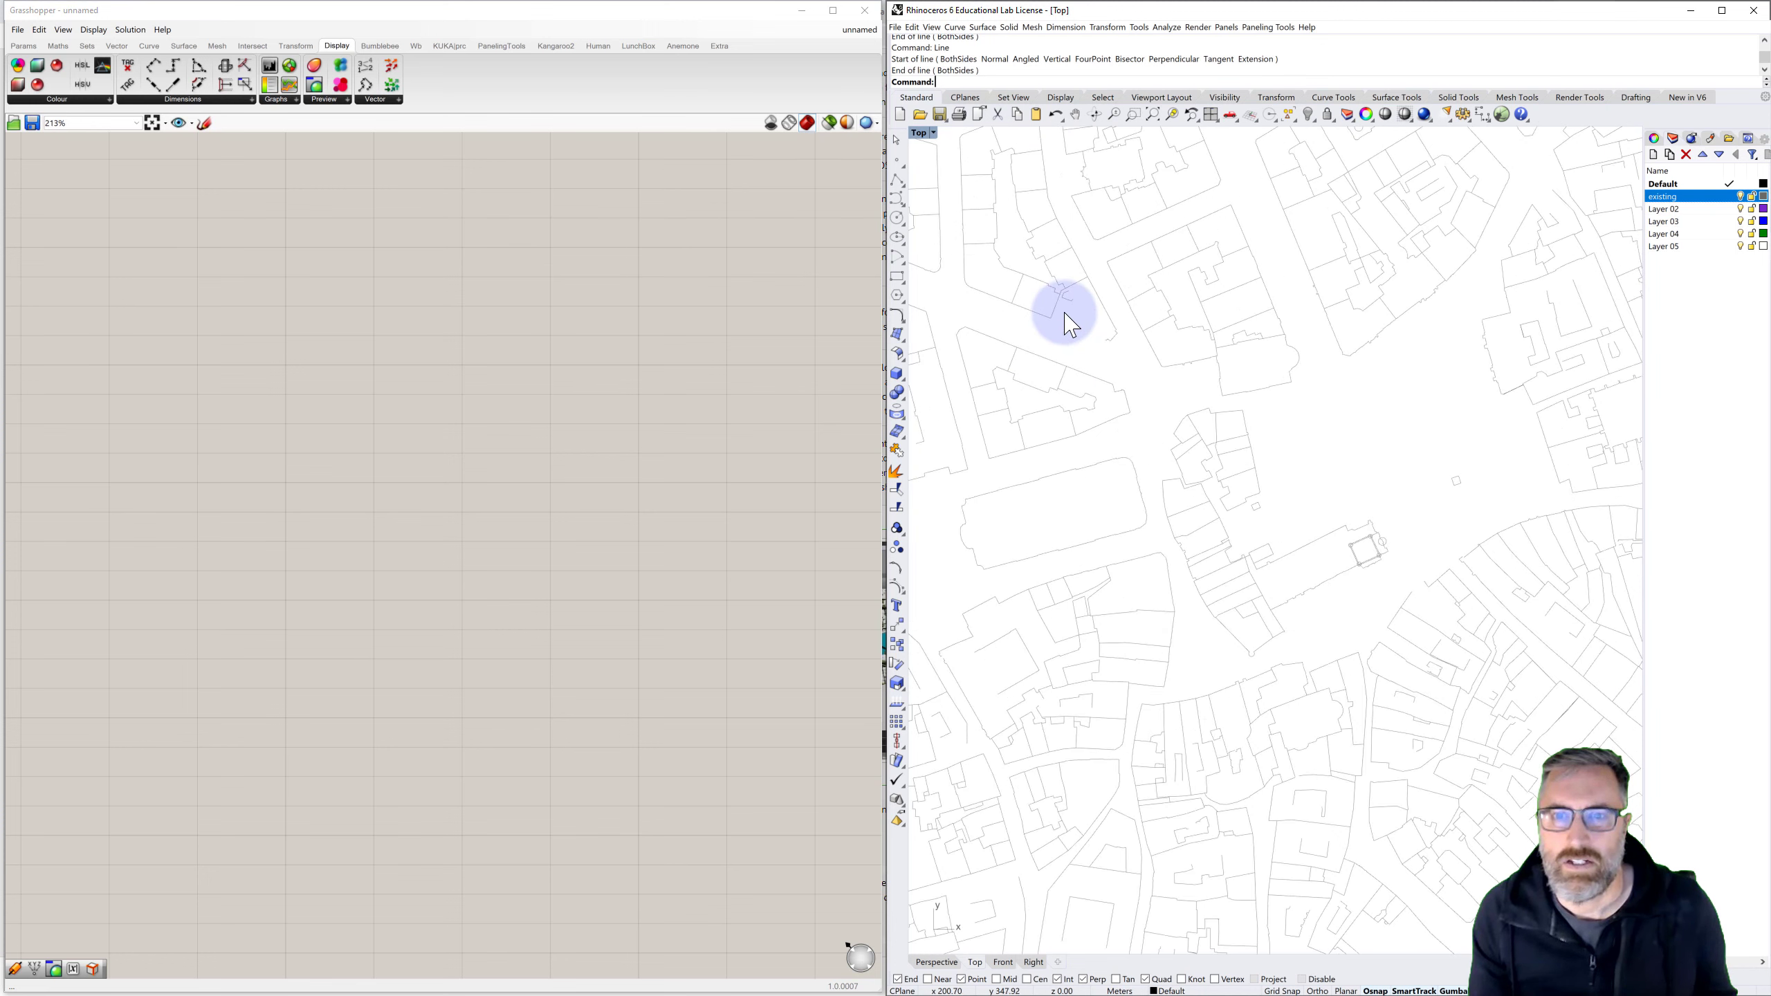
pyautogui.scroll(6, 1064, 313)
pyautogui.rightClick(1068, 319)
pyautogui.click(1037, 326)
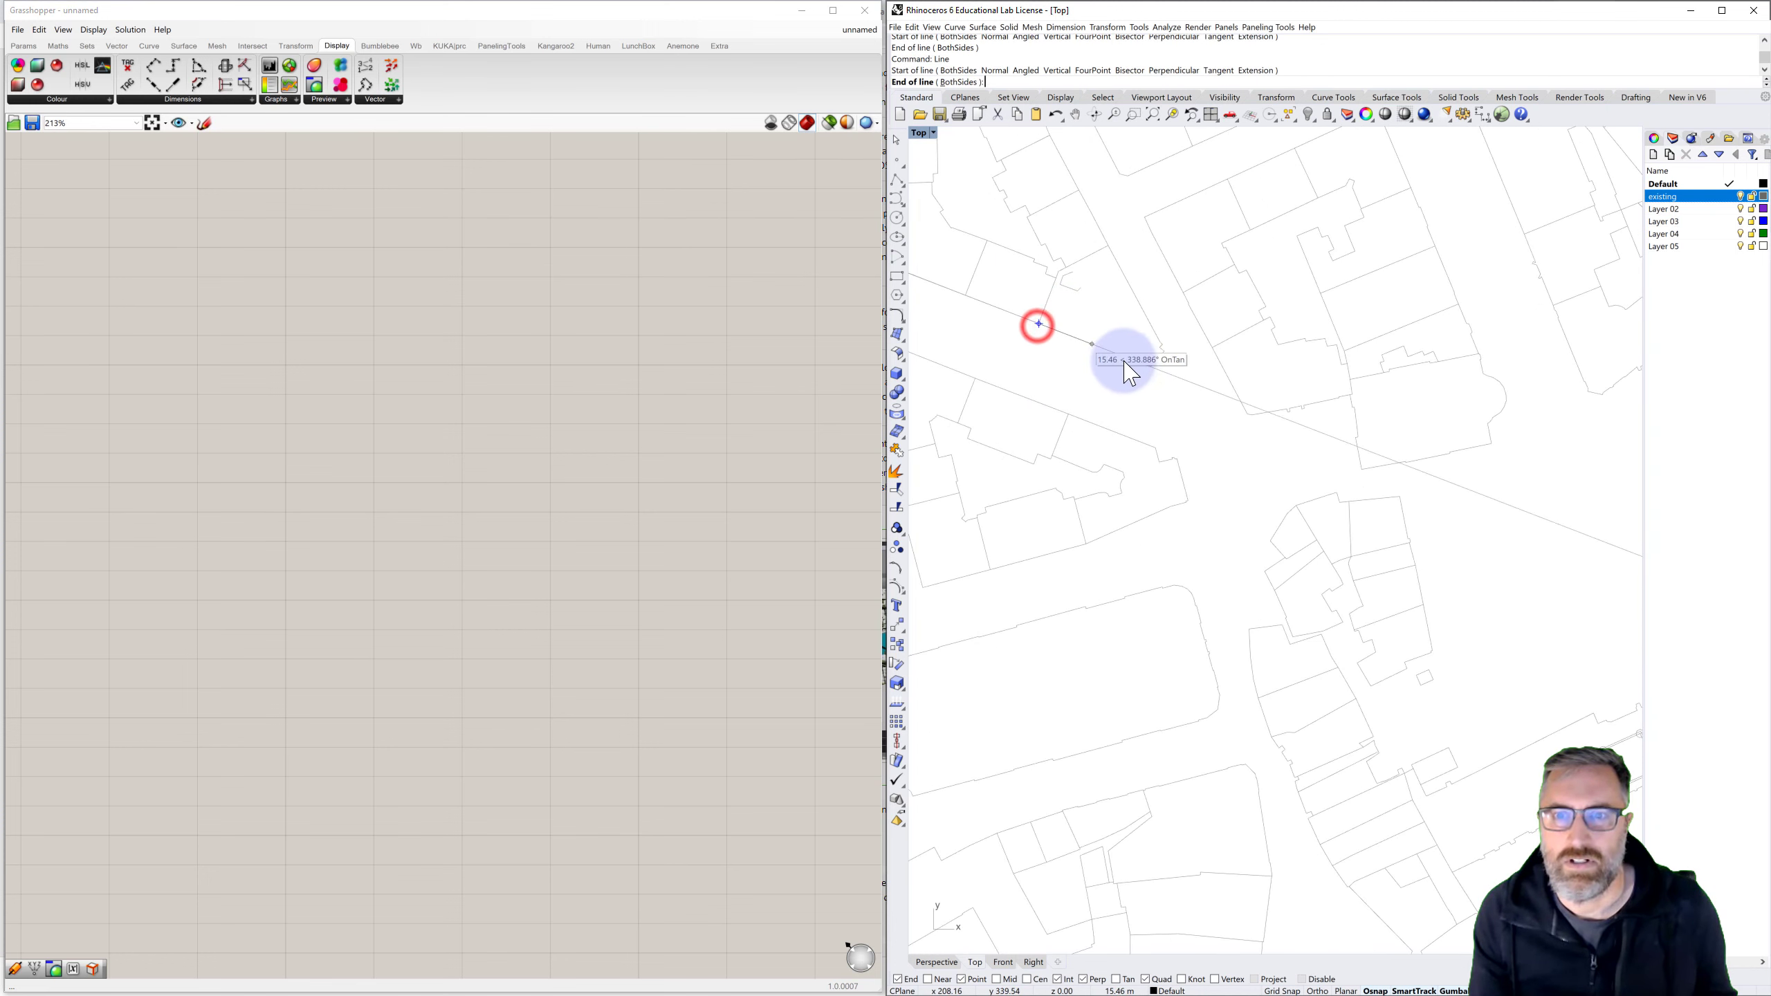
pyautogui.scroll(4, 1121, 364)
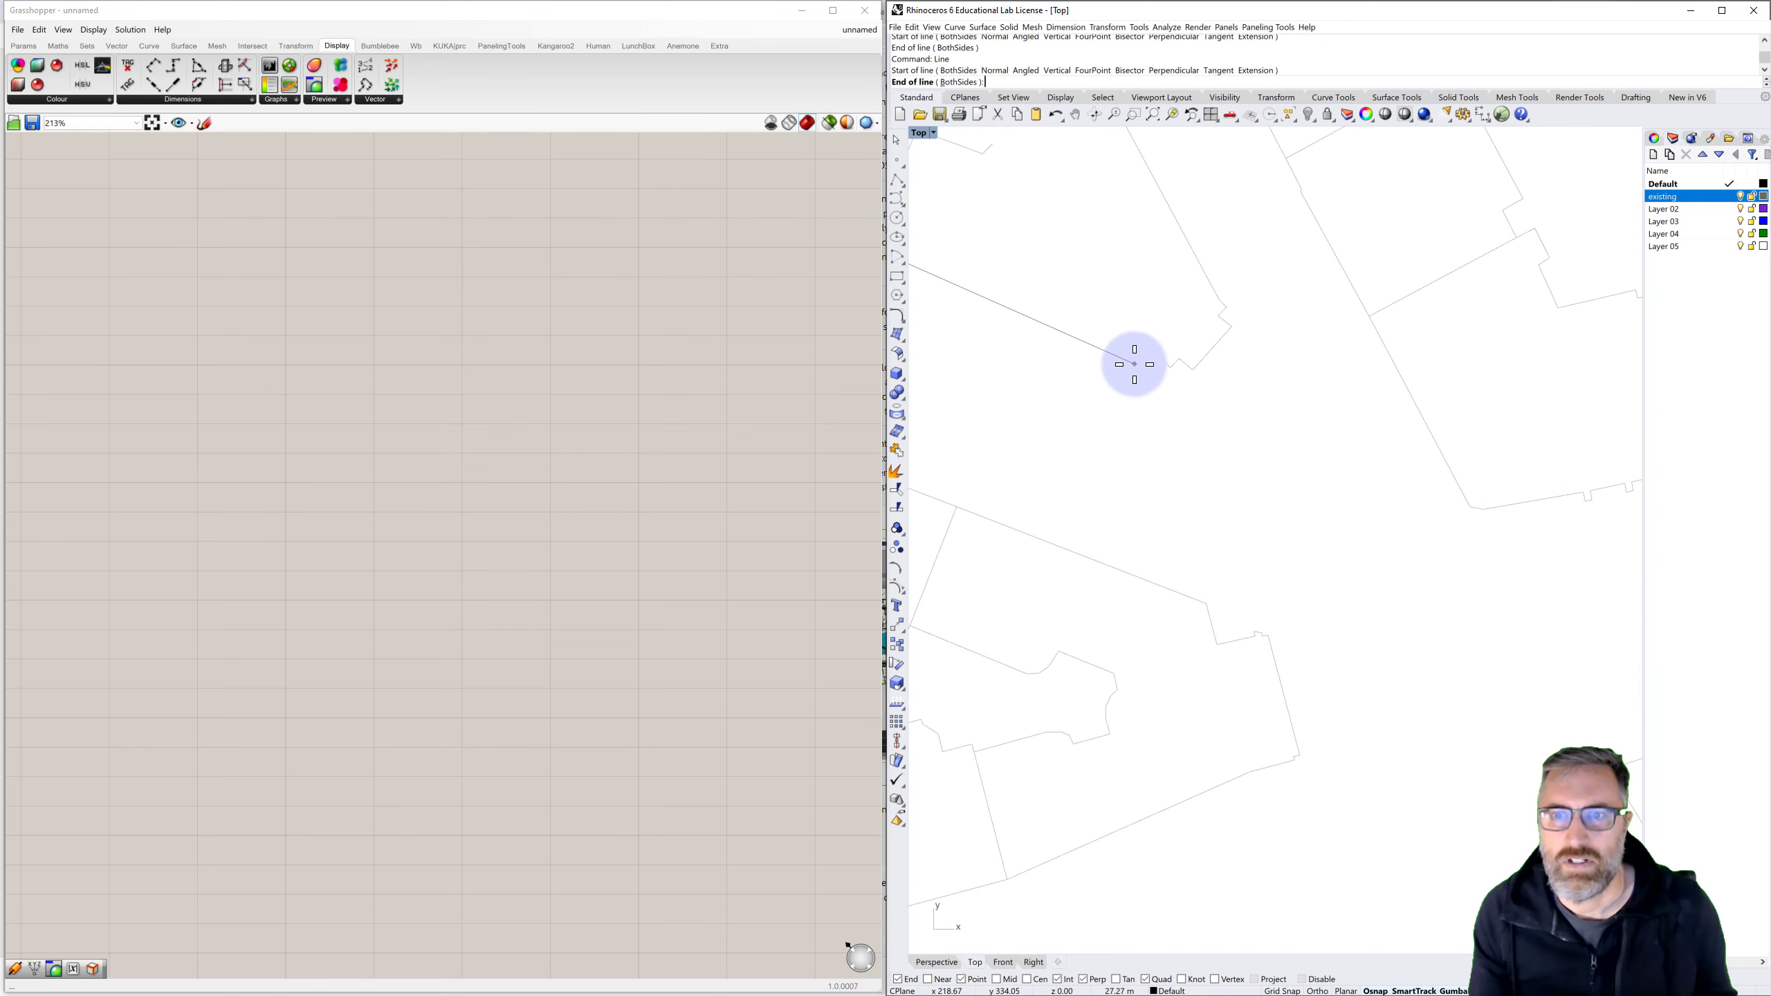
pyautogui.scroll(4, 1157, 368)
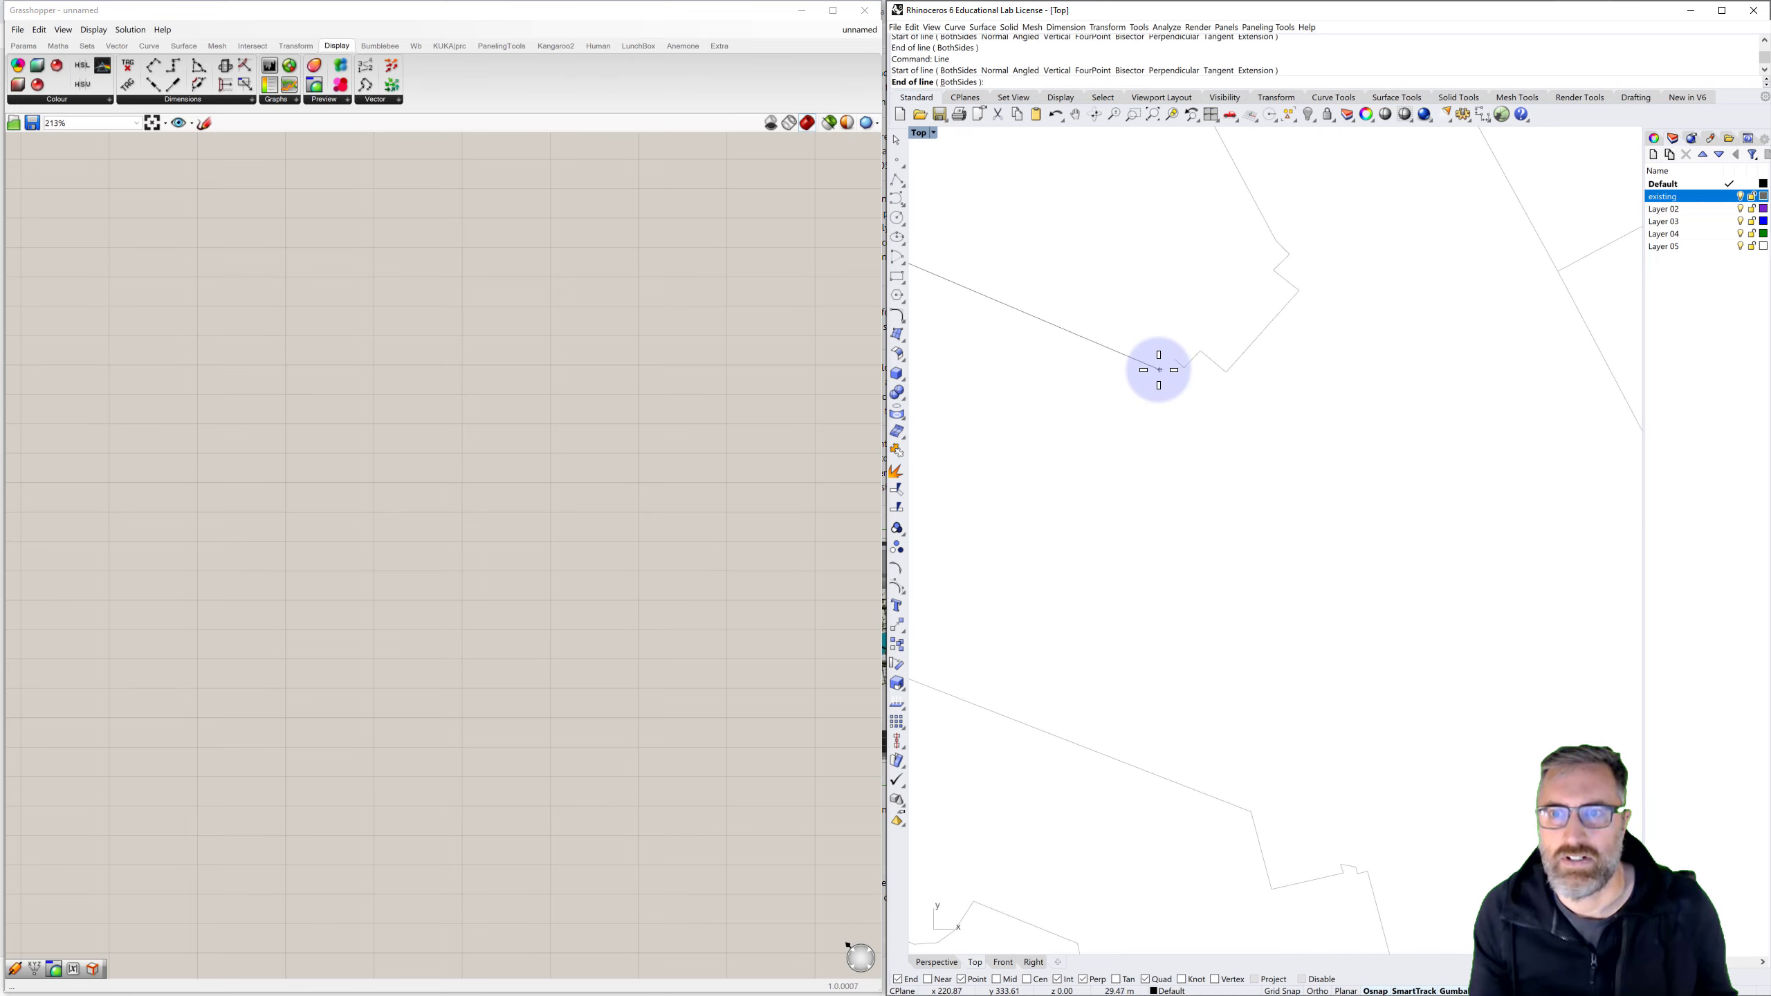
pyautogui.click(1174, 360)
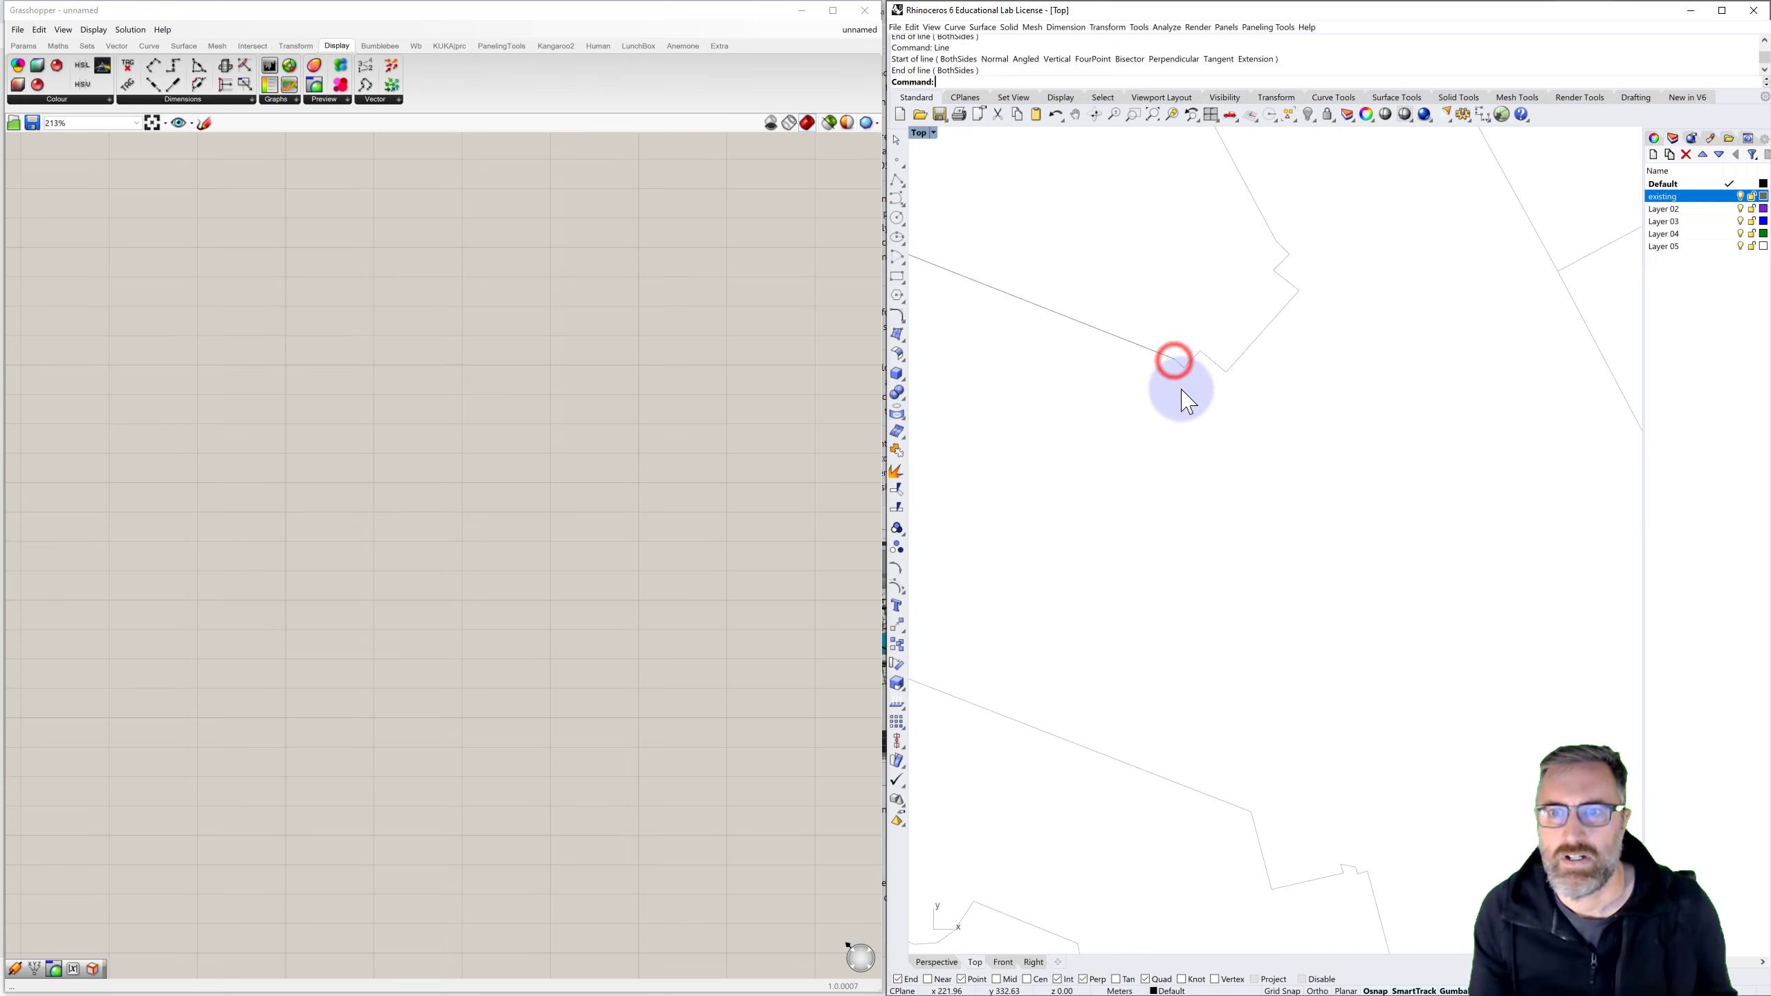
pyautogui.scroll(-20, 1193, 413)
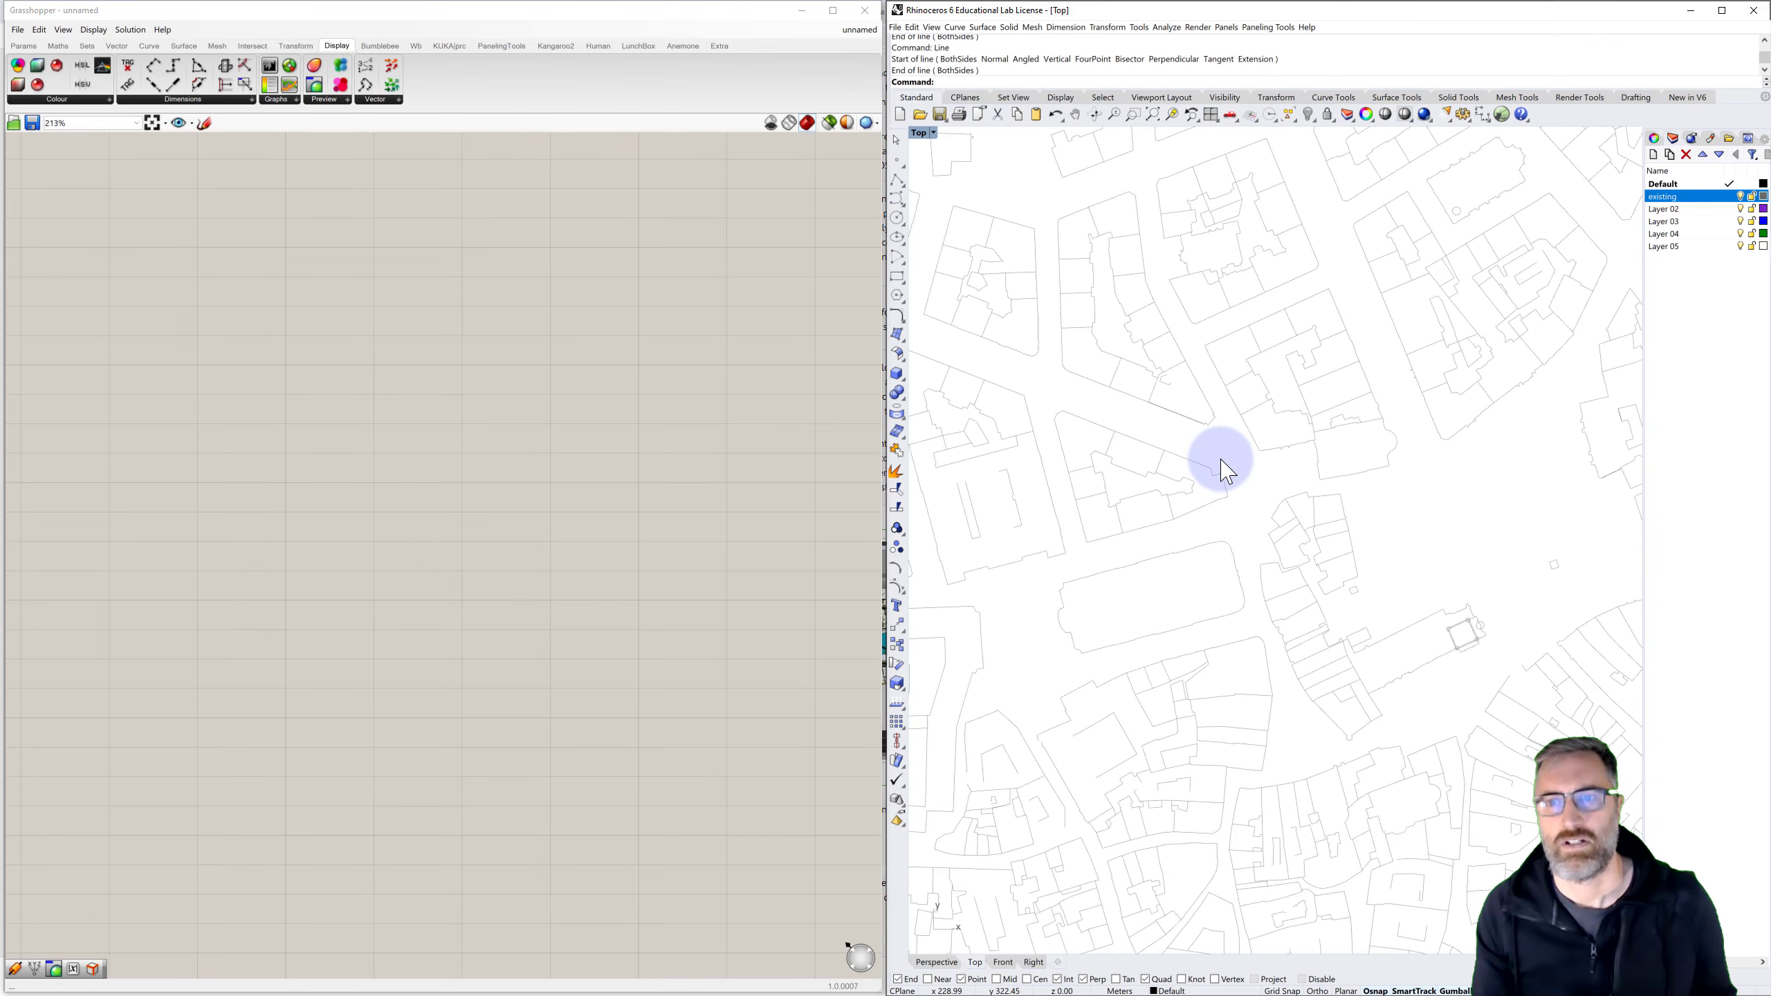
# Draw a line closing the gap in the street-facing wall of the building southeast of the small square tower
pyautogui.moveTo(1235, 495); pyautogui.dragTo(1148, 394, button='right')
pyautogui.scroll(-5, 1198, 424)
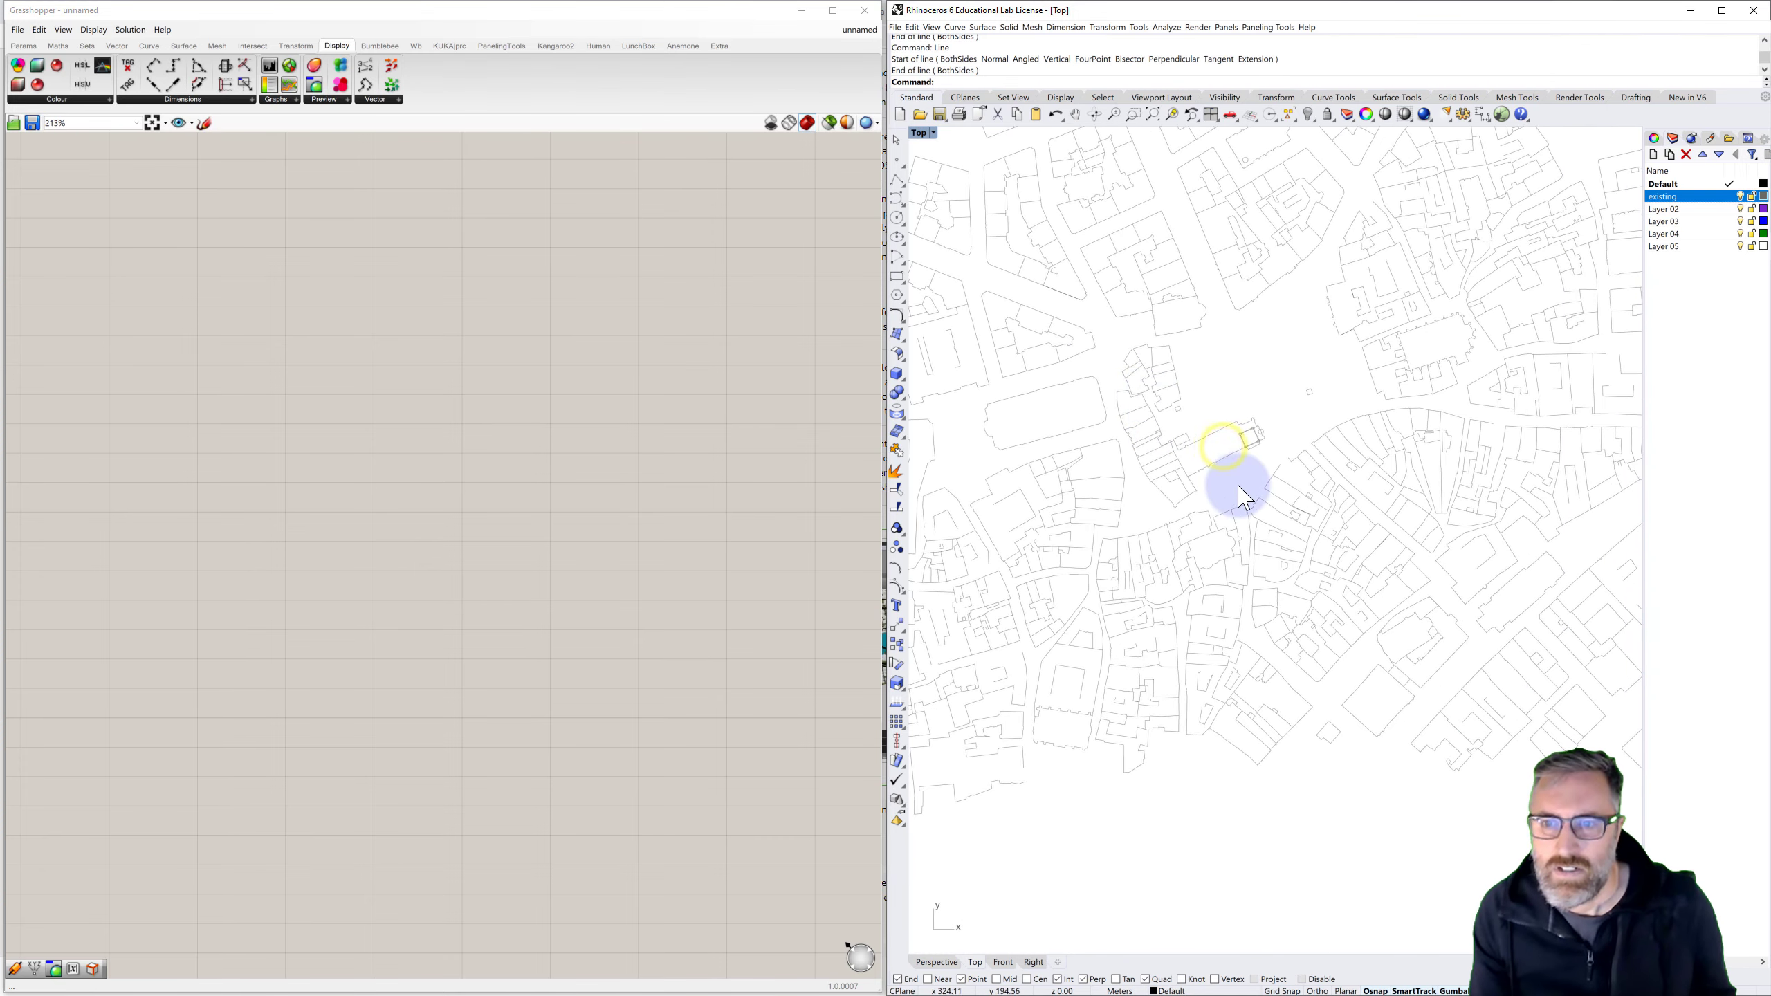
pyautogui.scroll(5, 1296, 447)
pyautogui.scroll(12, 1295, 447)
pyautogui.rightClick(1241, 495)
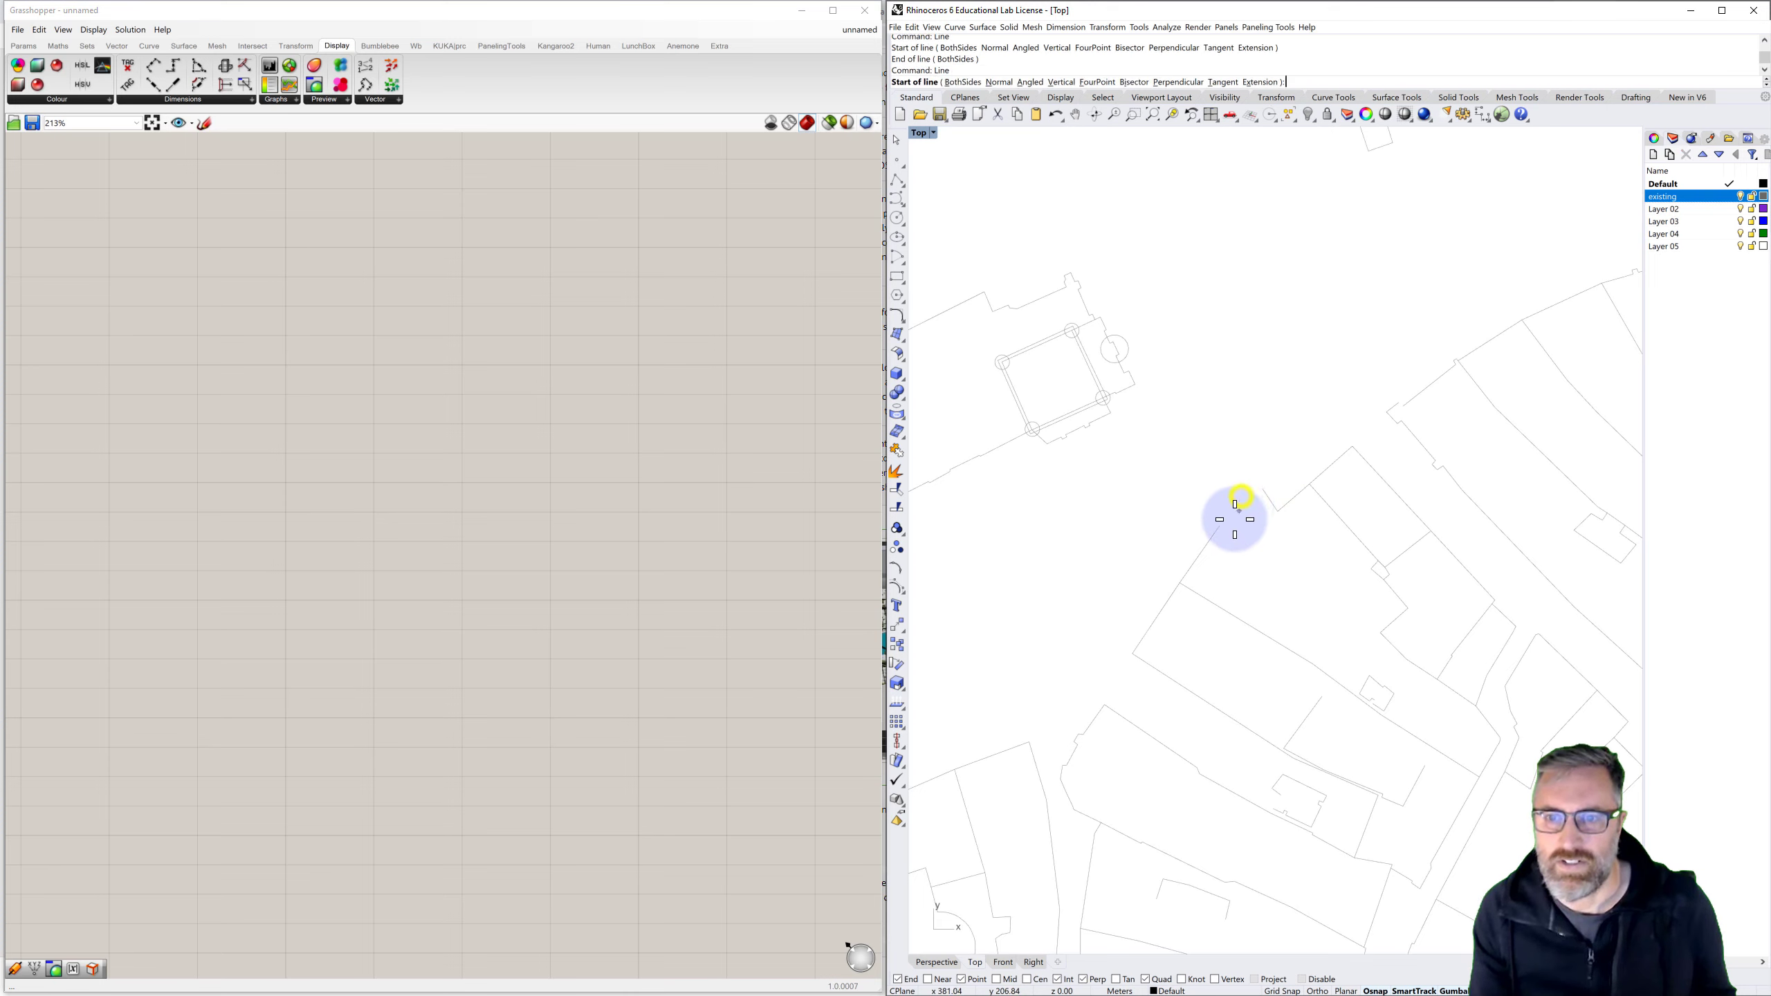
pyautogui.click(1219, 526)
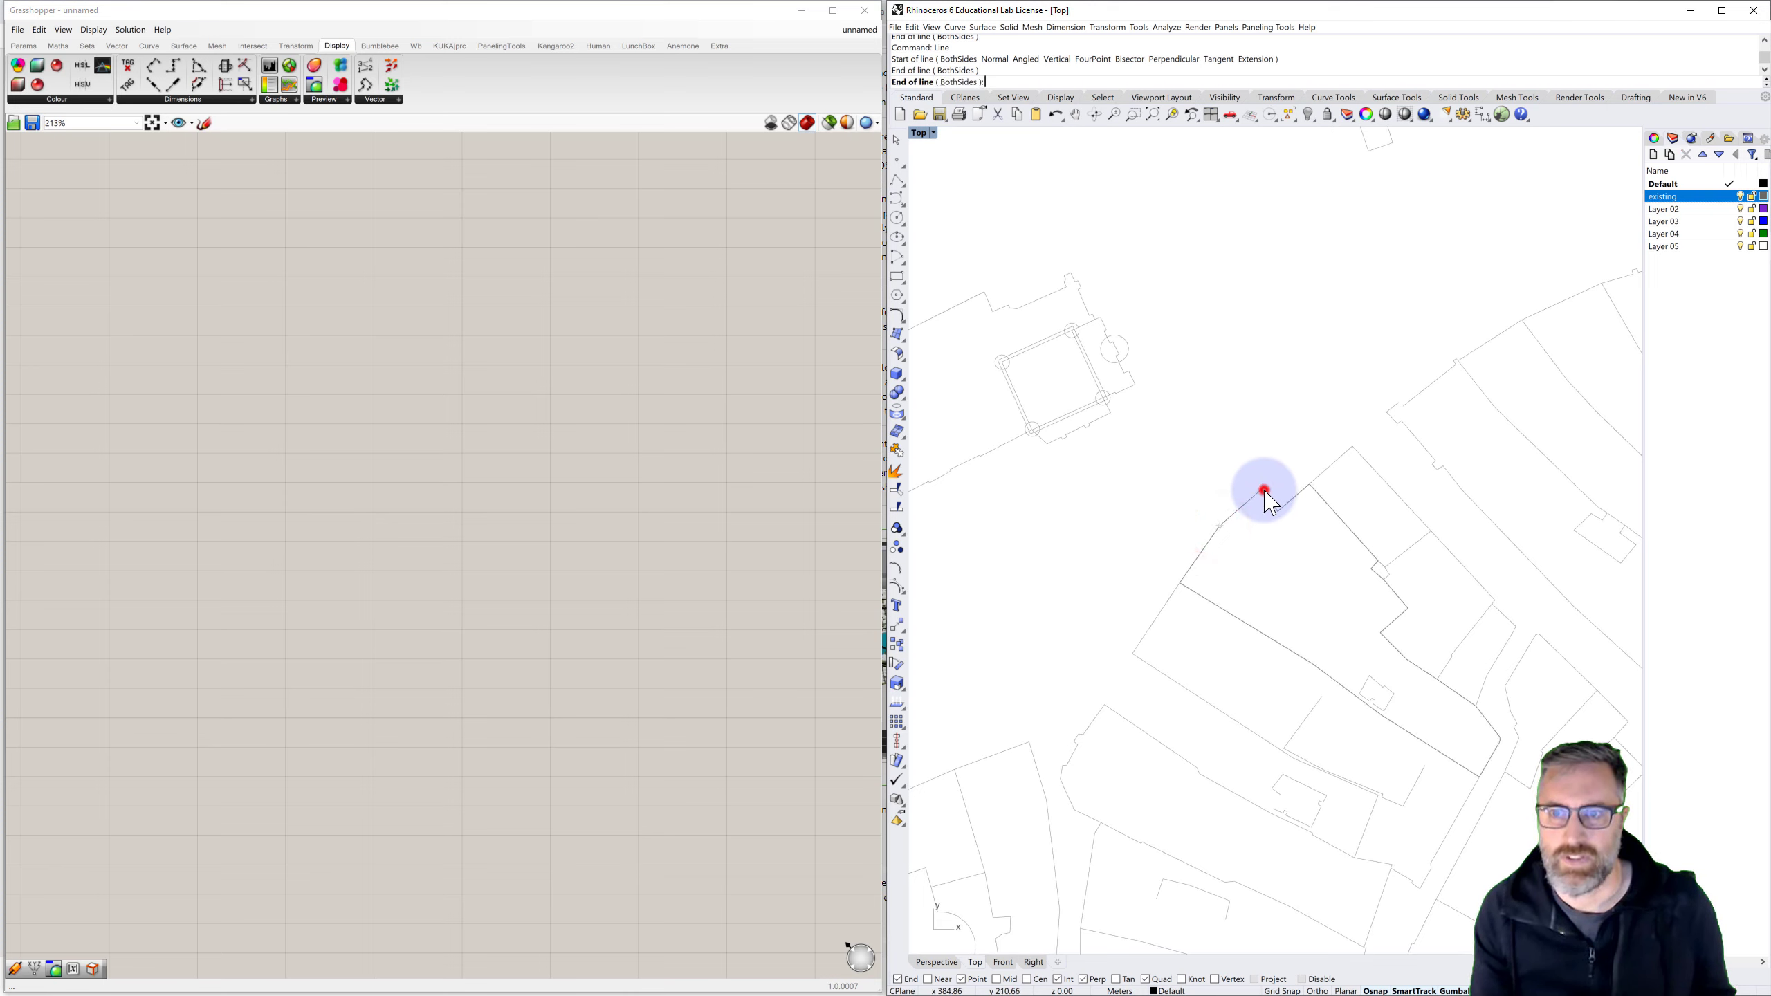
pyautogui.click(1262, 491)
# Draw a short line about 0.8 m long closing the corner gap of the next building outline to the northeast
pyautogui.rightClick(1299, 451)
pyautogui.scroll(5, 1366, 418)
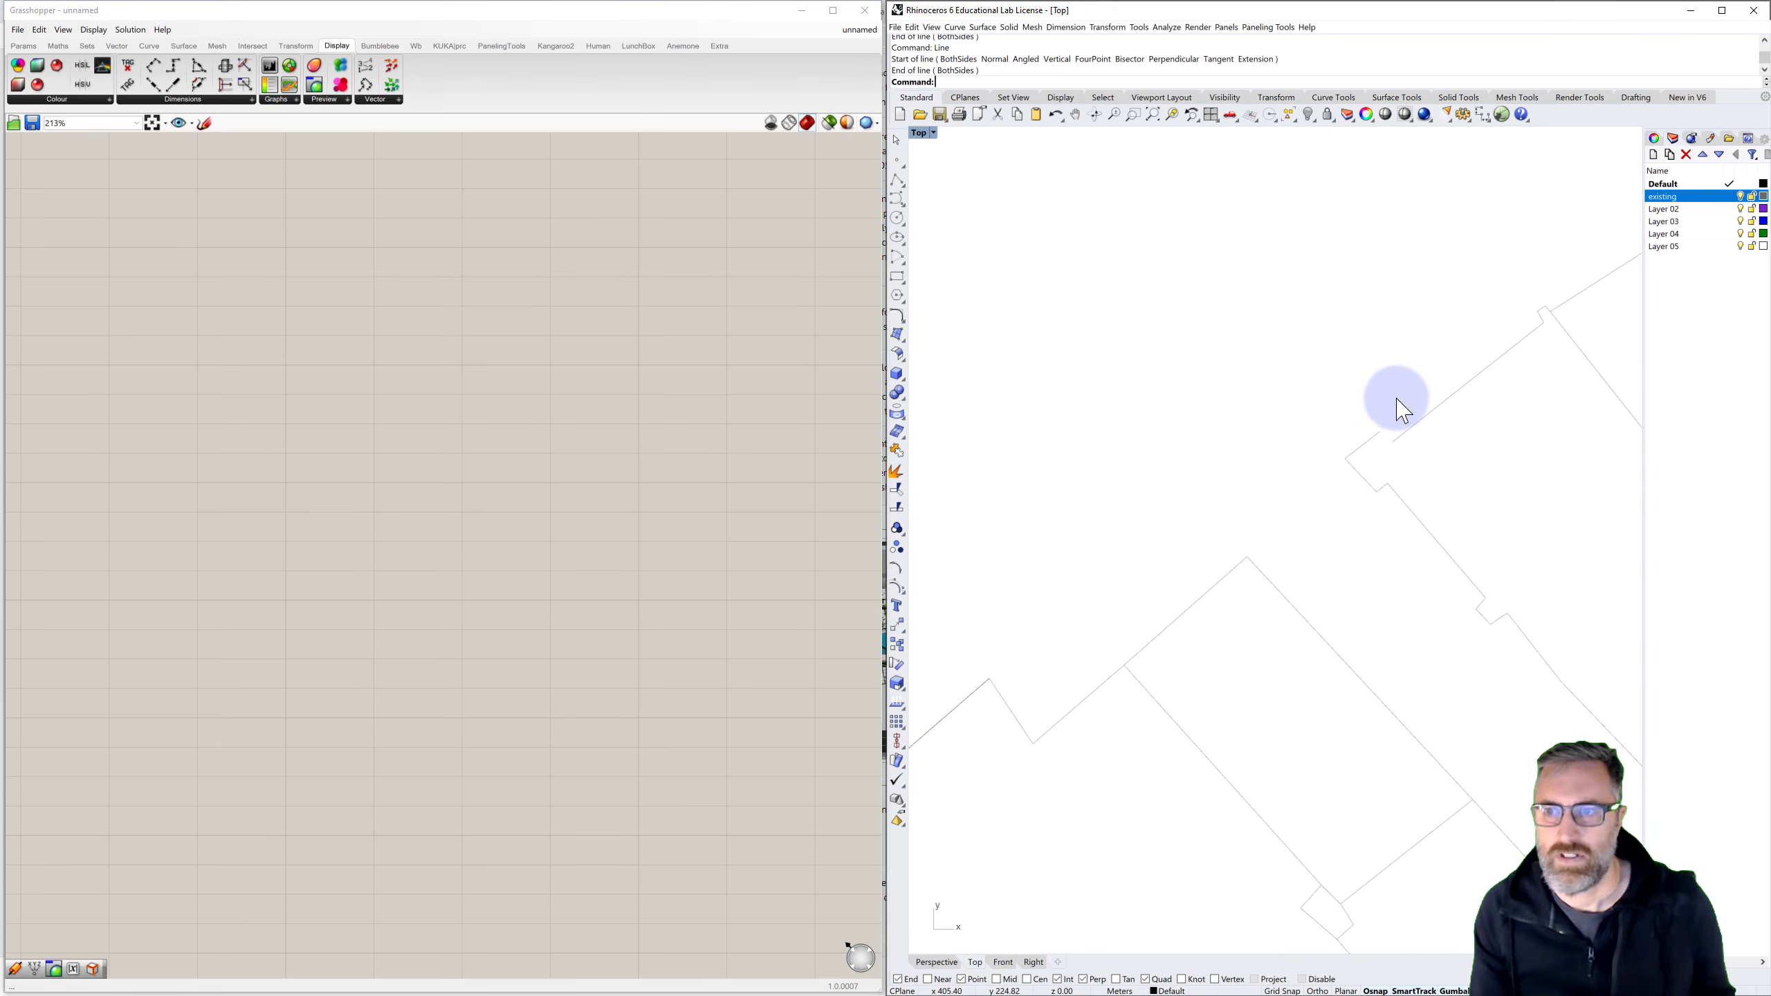
pyautogui.click(1382, 430)
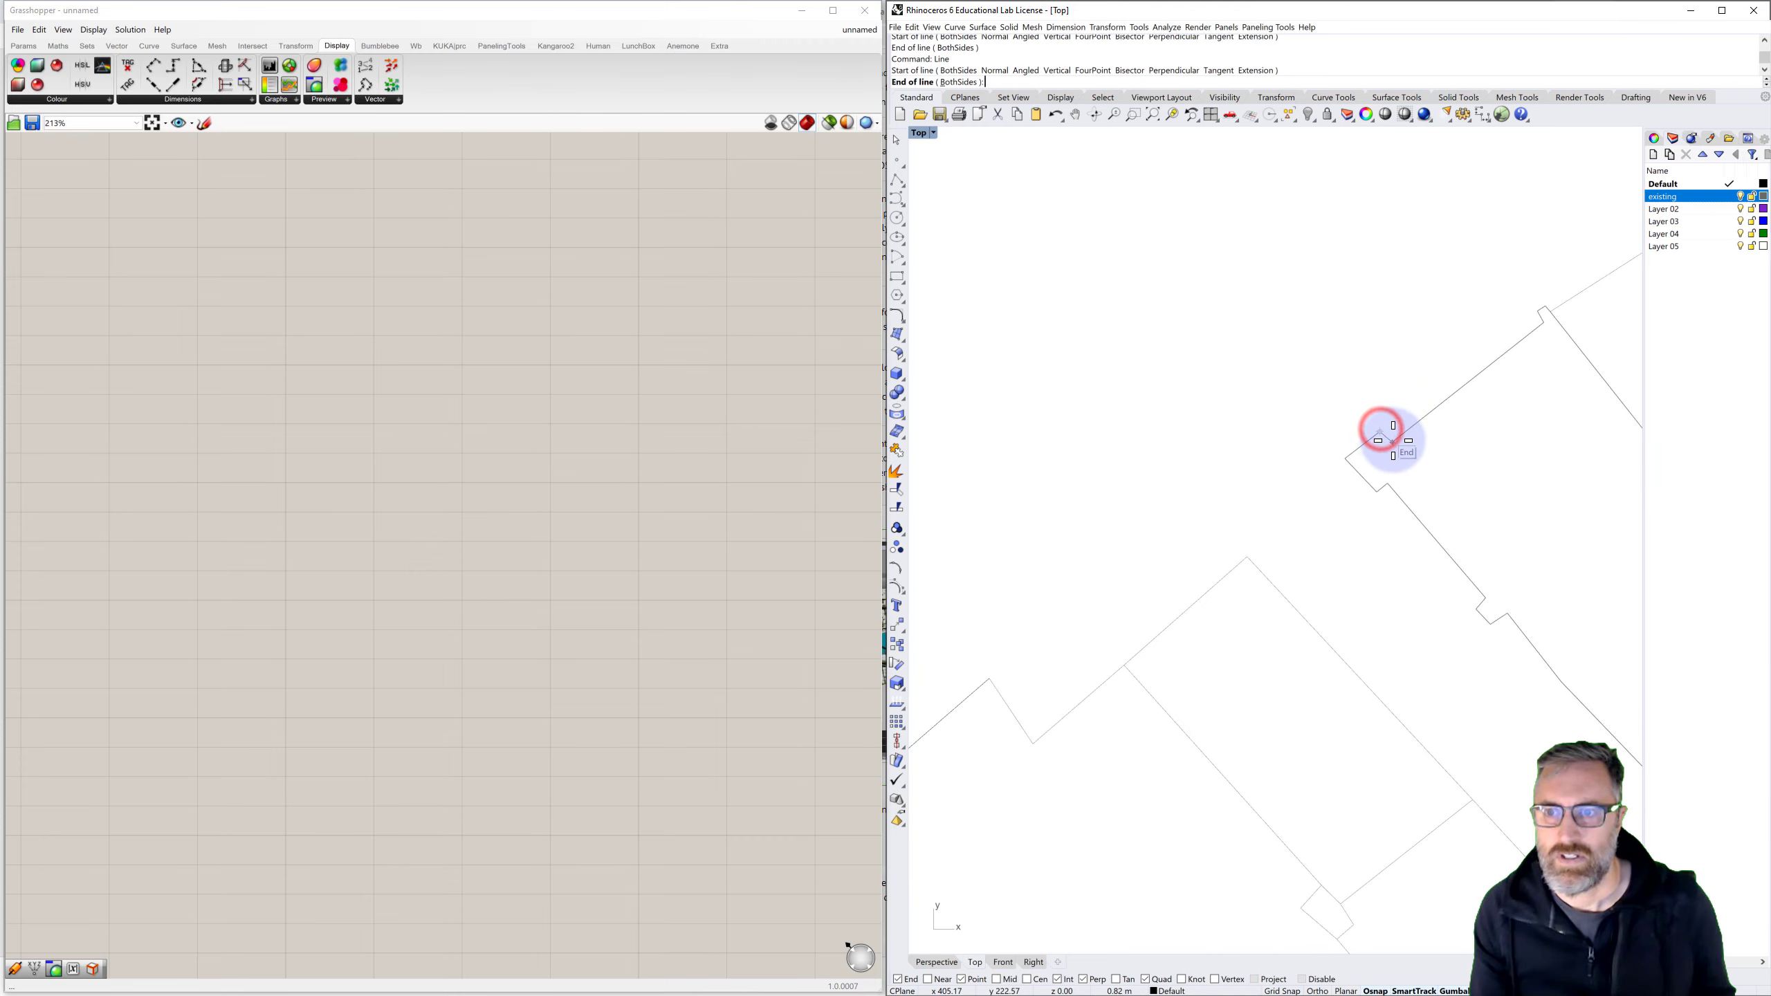
pyautogui.click(1393, 440)
pyautogui.click(1381, 376)
pyautogui.scroll(-14, 1381, 376)
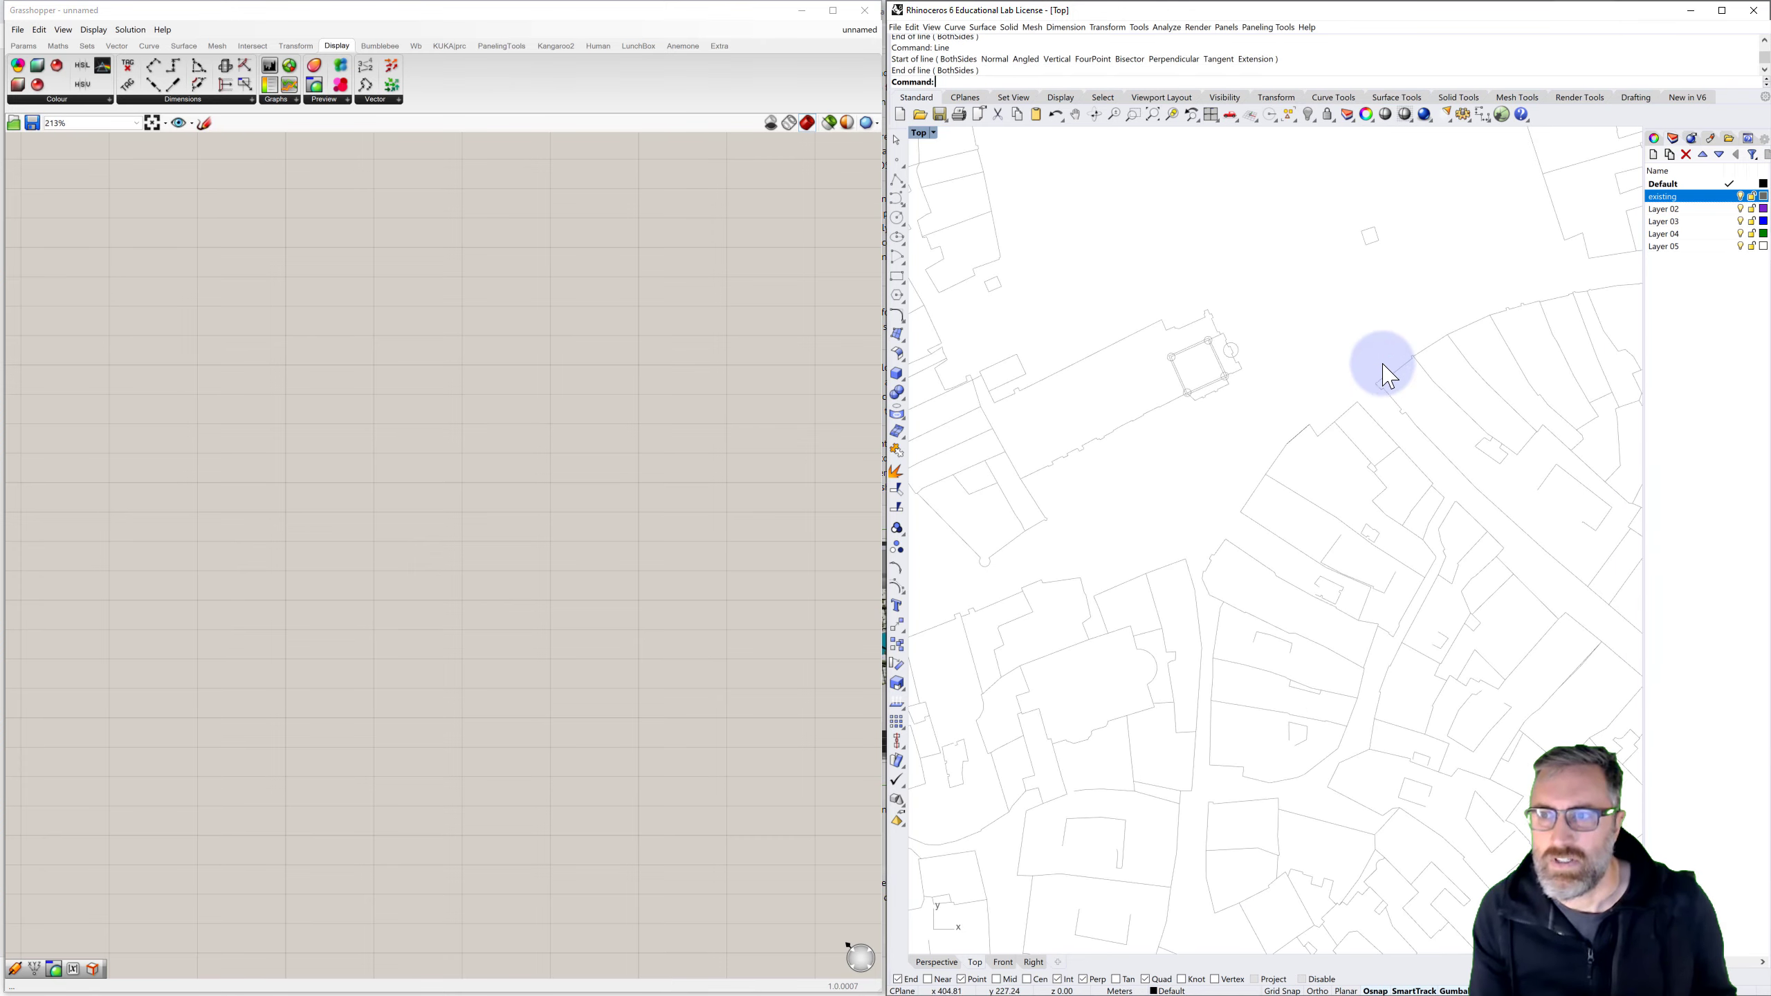
# Draw a short line across the open lower end of the courtyard outline inside the wedge-shaped building east of the square
pyautogui.scroll(-12, 1385, 377)
pyautogui.moveTo(1365, 325); pyautogui.dragTo(1285, 352, button='right')
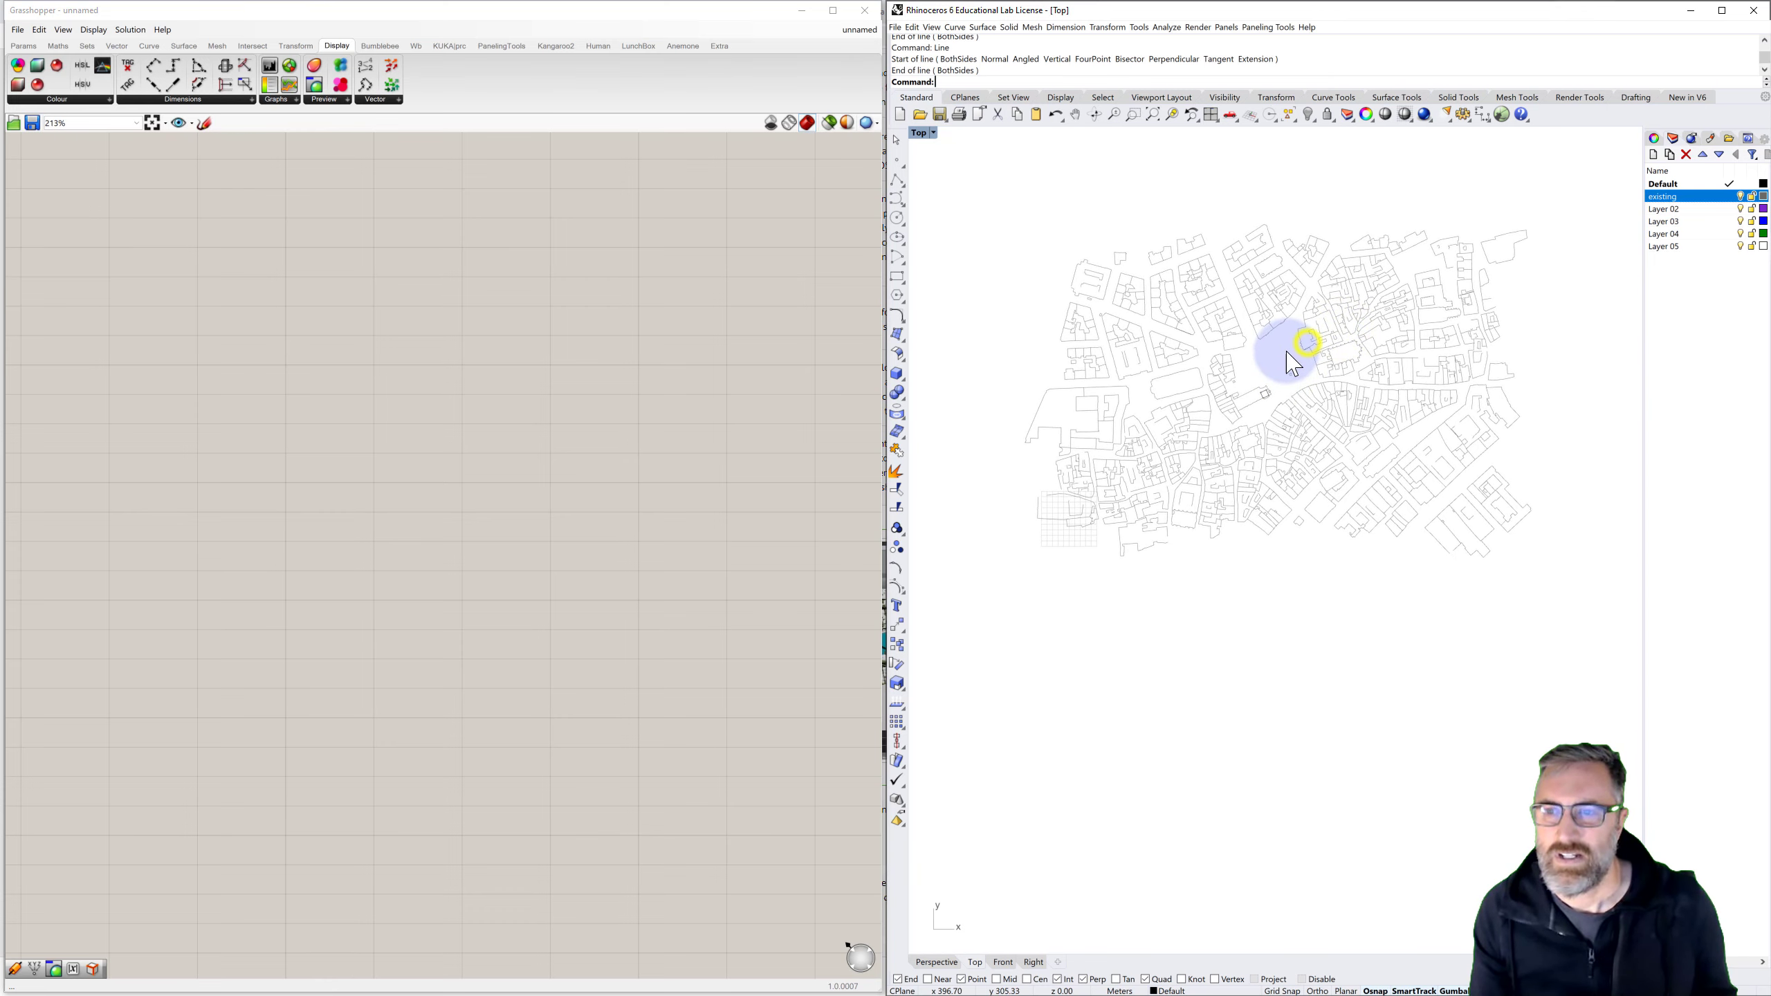
pyautogui.scroll(17, 1369, 384)
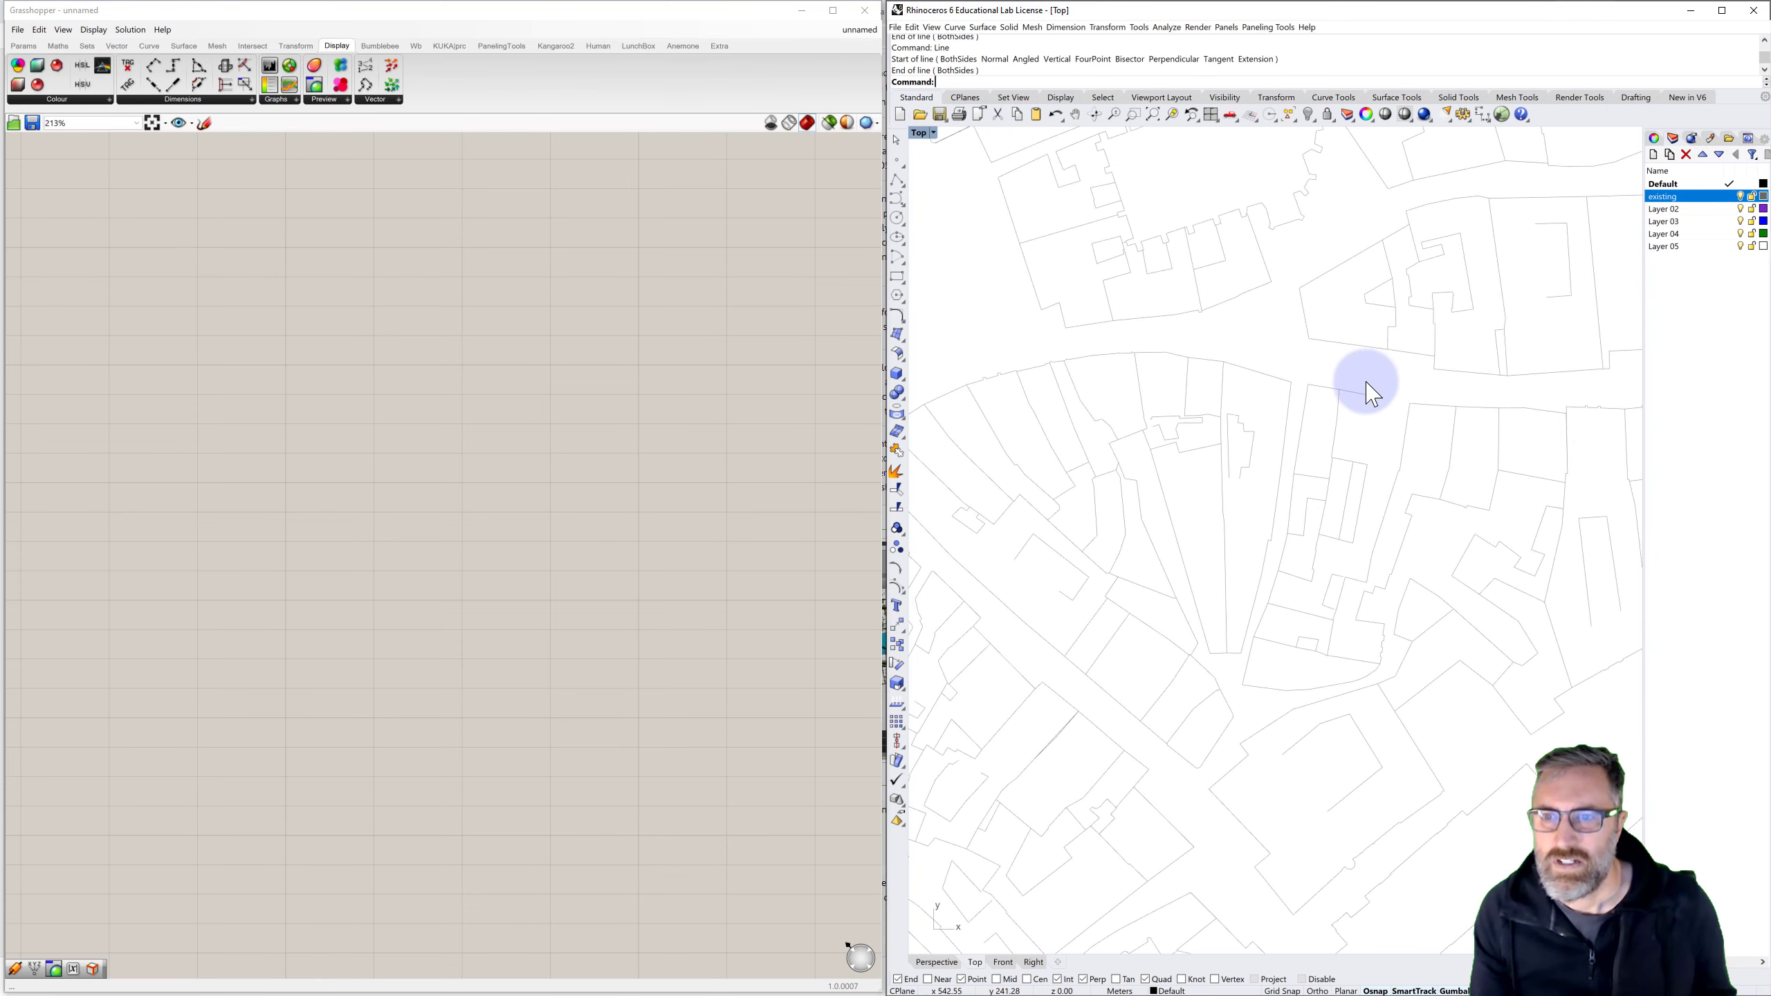
pyautogui.scroll(2, 1359, 387)
pyautogui.scroll(4, 1227, 479)
pyautogui.click(1201, 500)
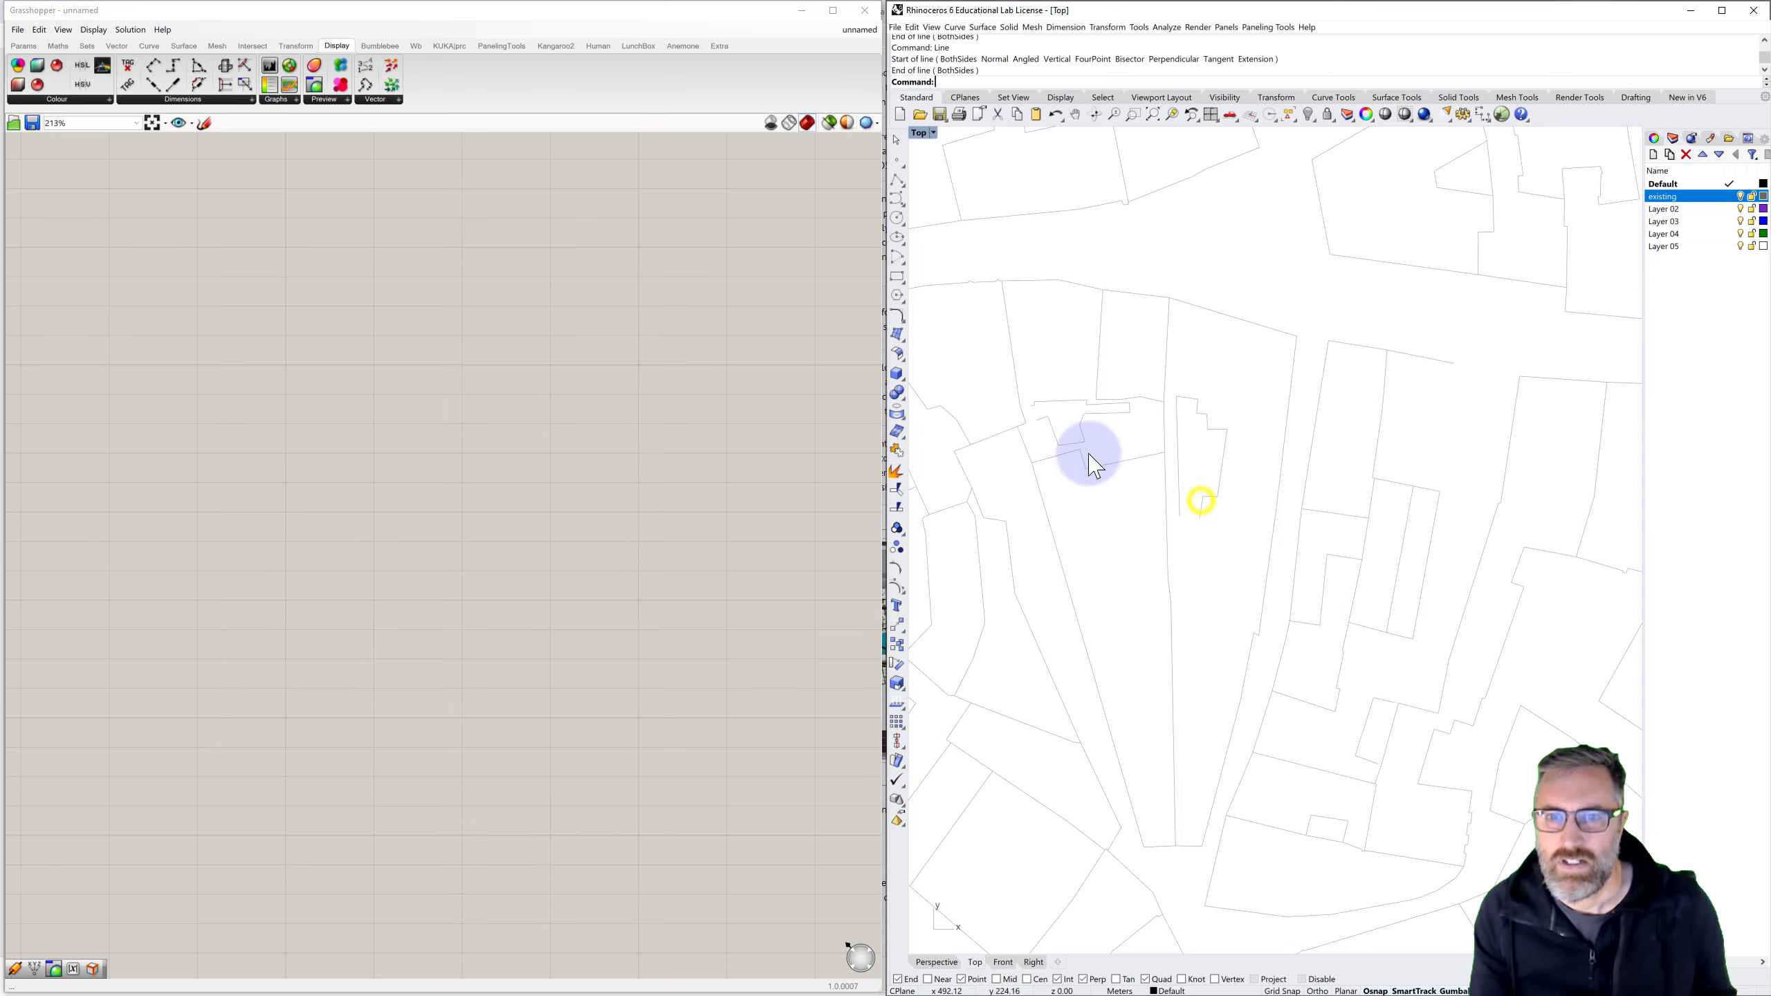
pyautogui.rightClick(1037, 415)
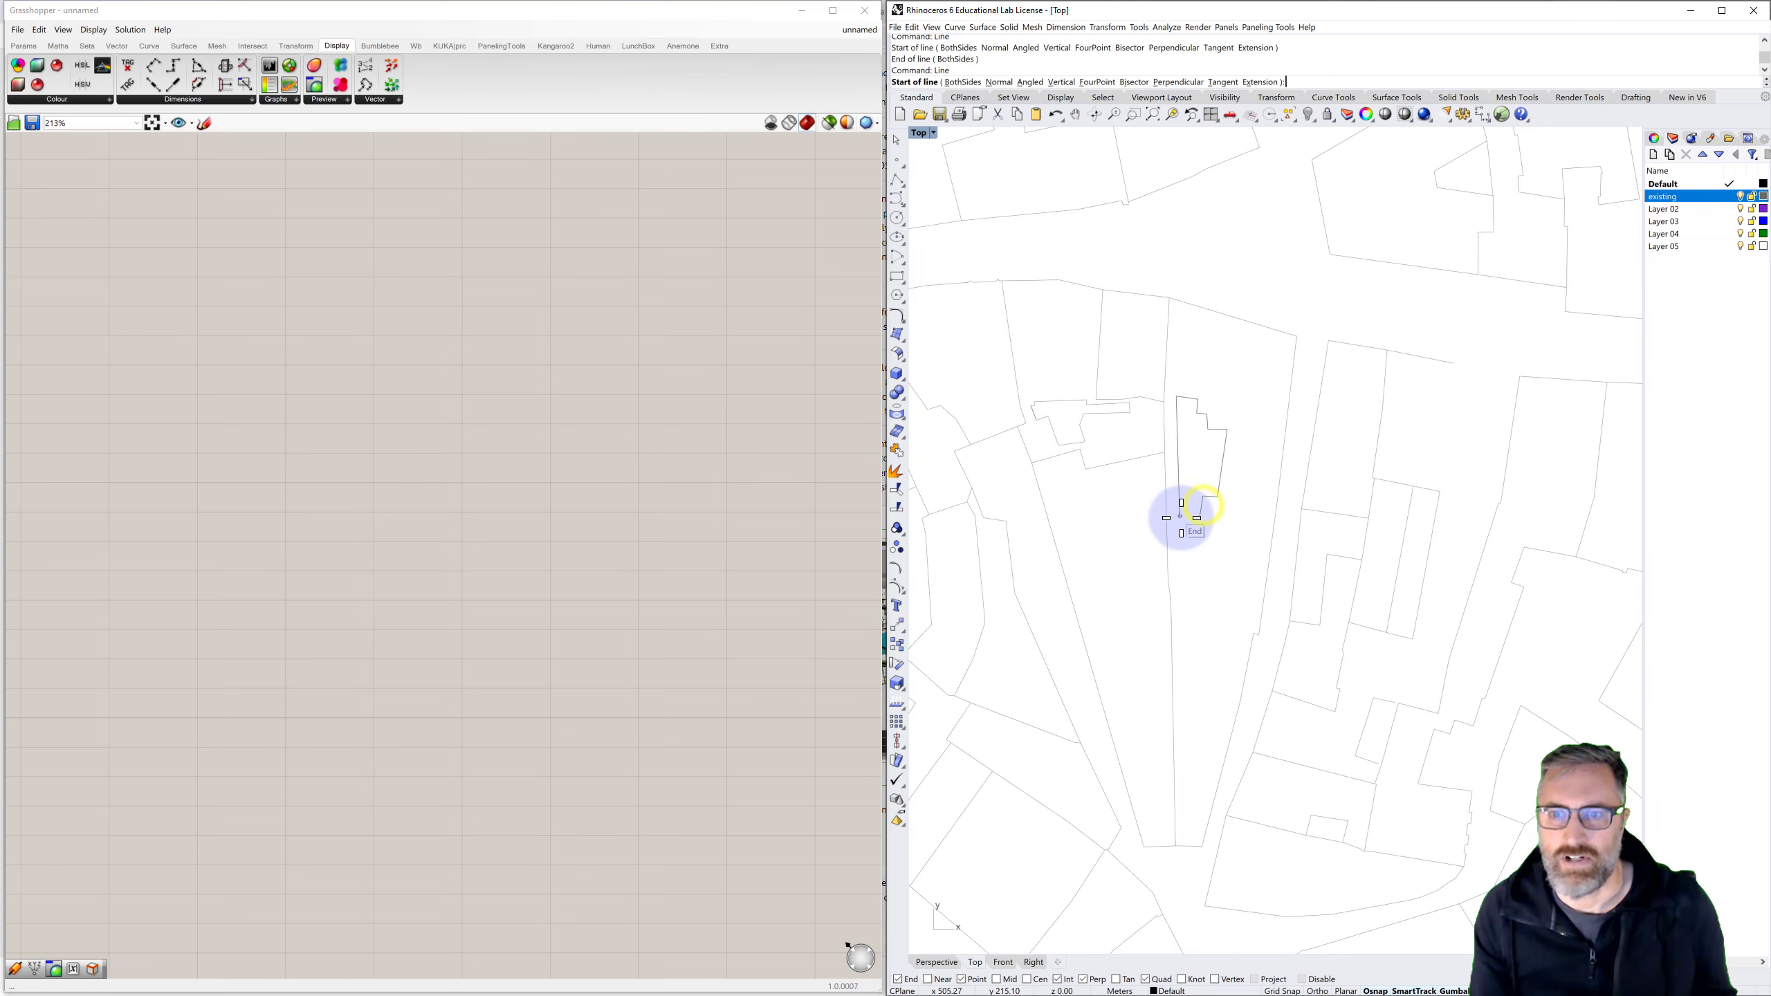
pyautogui.click(1181, 518)
pyautogui.click(1199, 519)
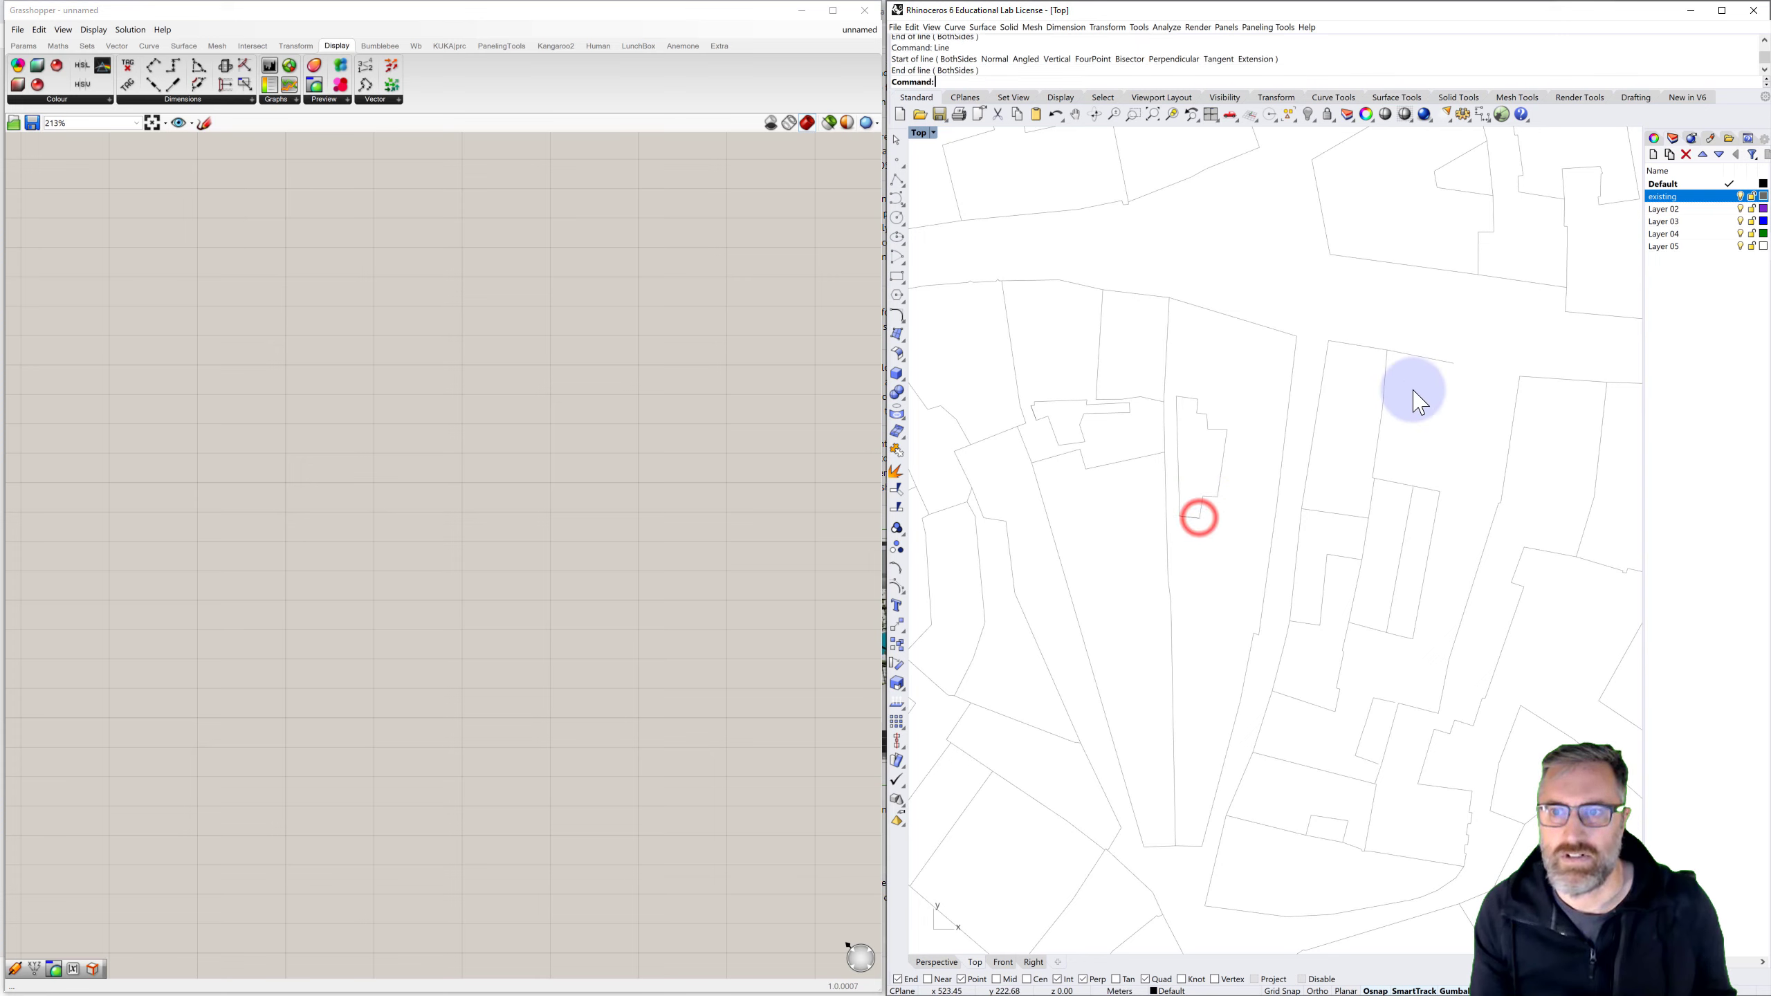
# Draw a line about 9.7 m long closing the gap in the north wall of the block east of the wedge-shaped building
pyautogui.rightClick(1482, 356)
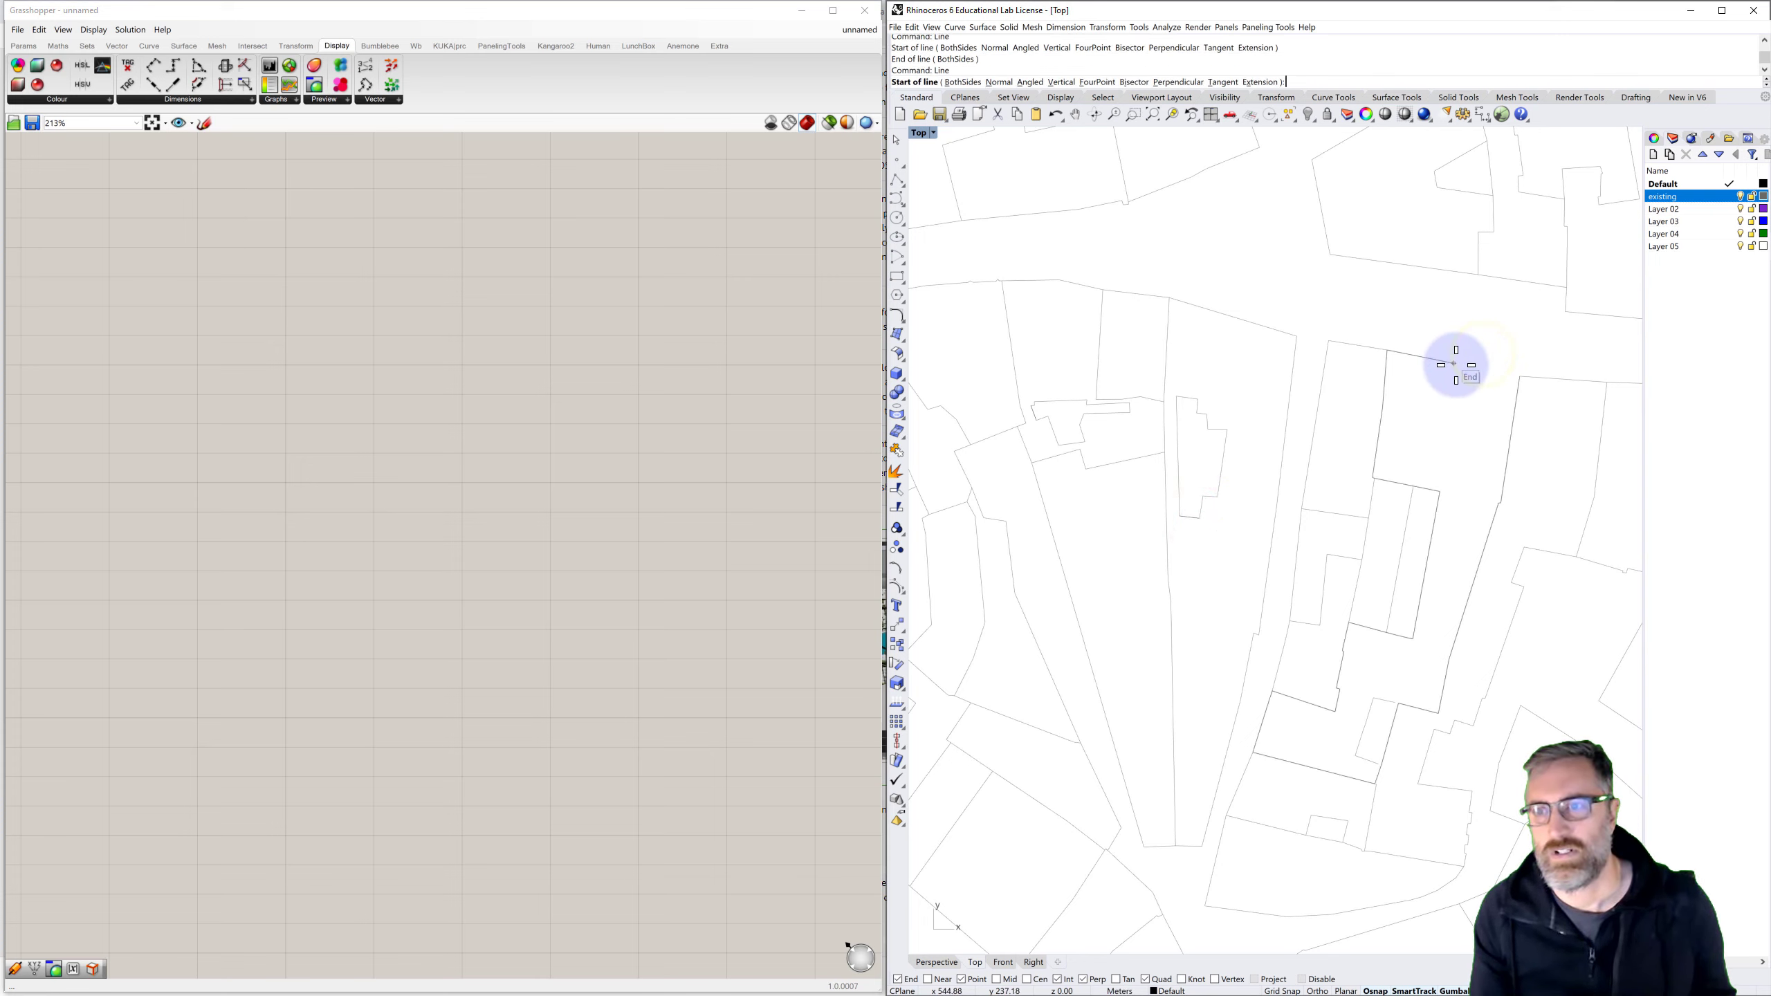
pyautogui.click(1454, 364)
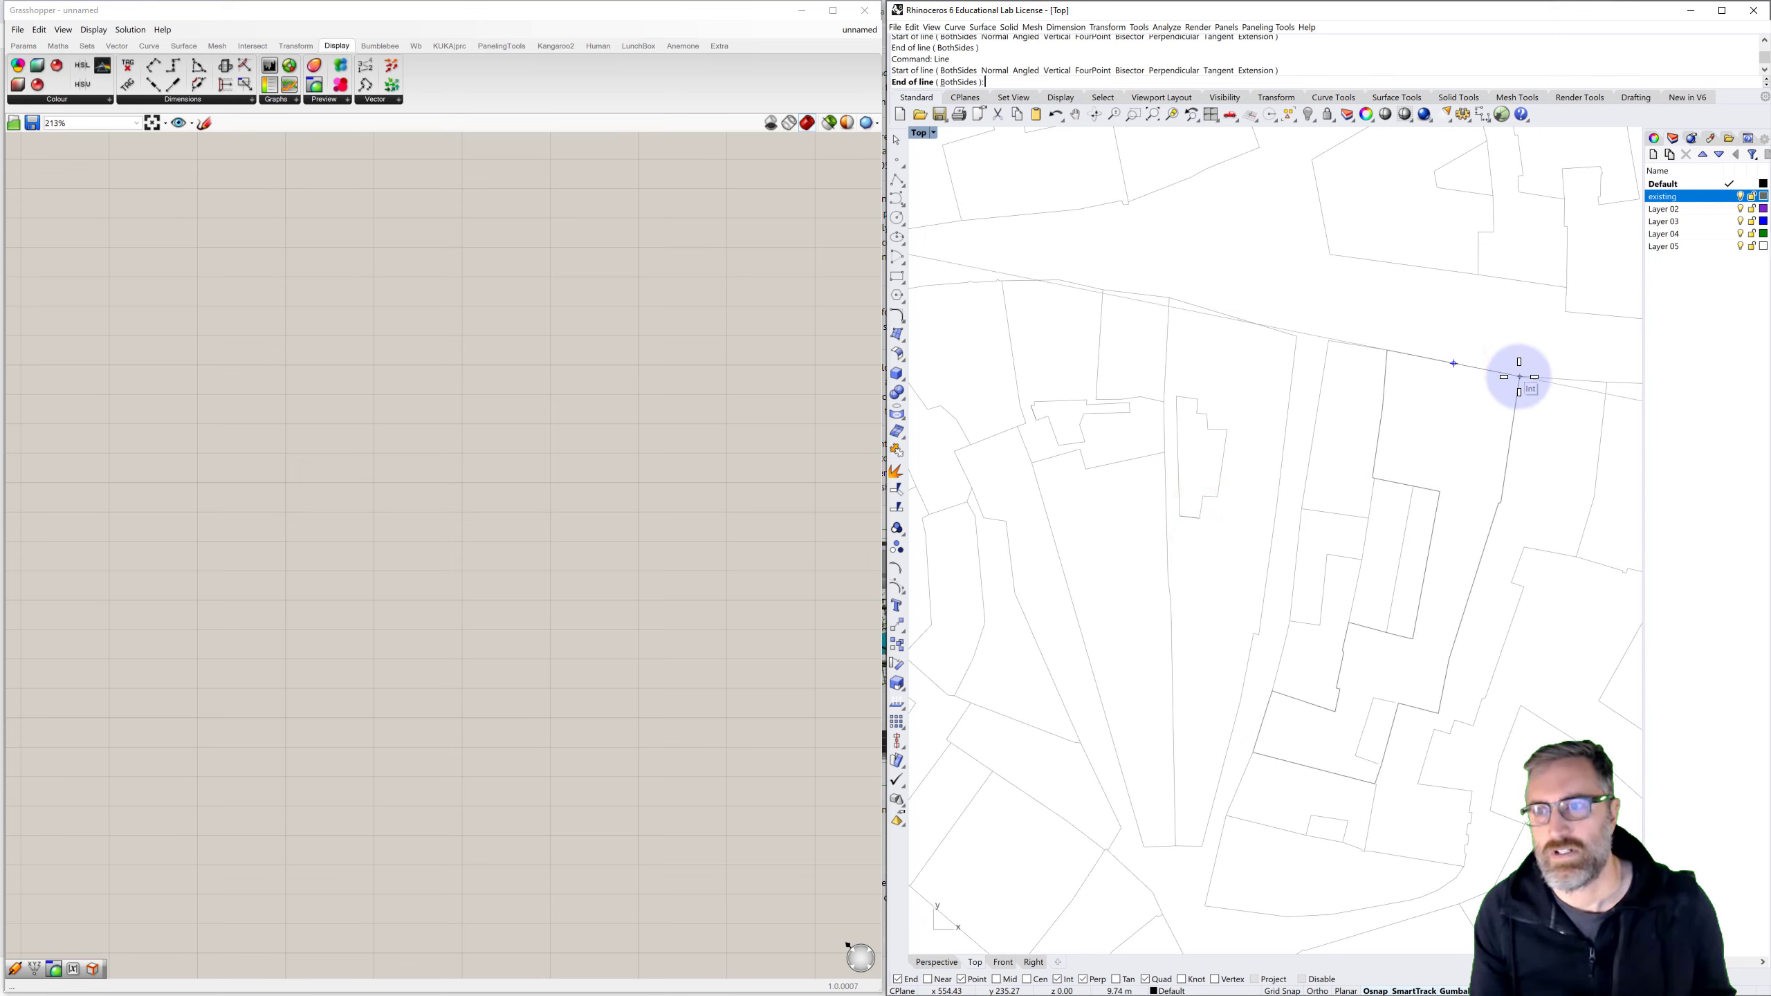
pyautogui.click(1520, 377)
pyautogui.scroll(-6, 1506, 366)
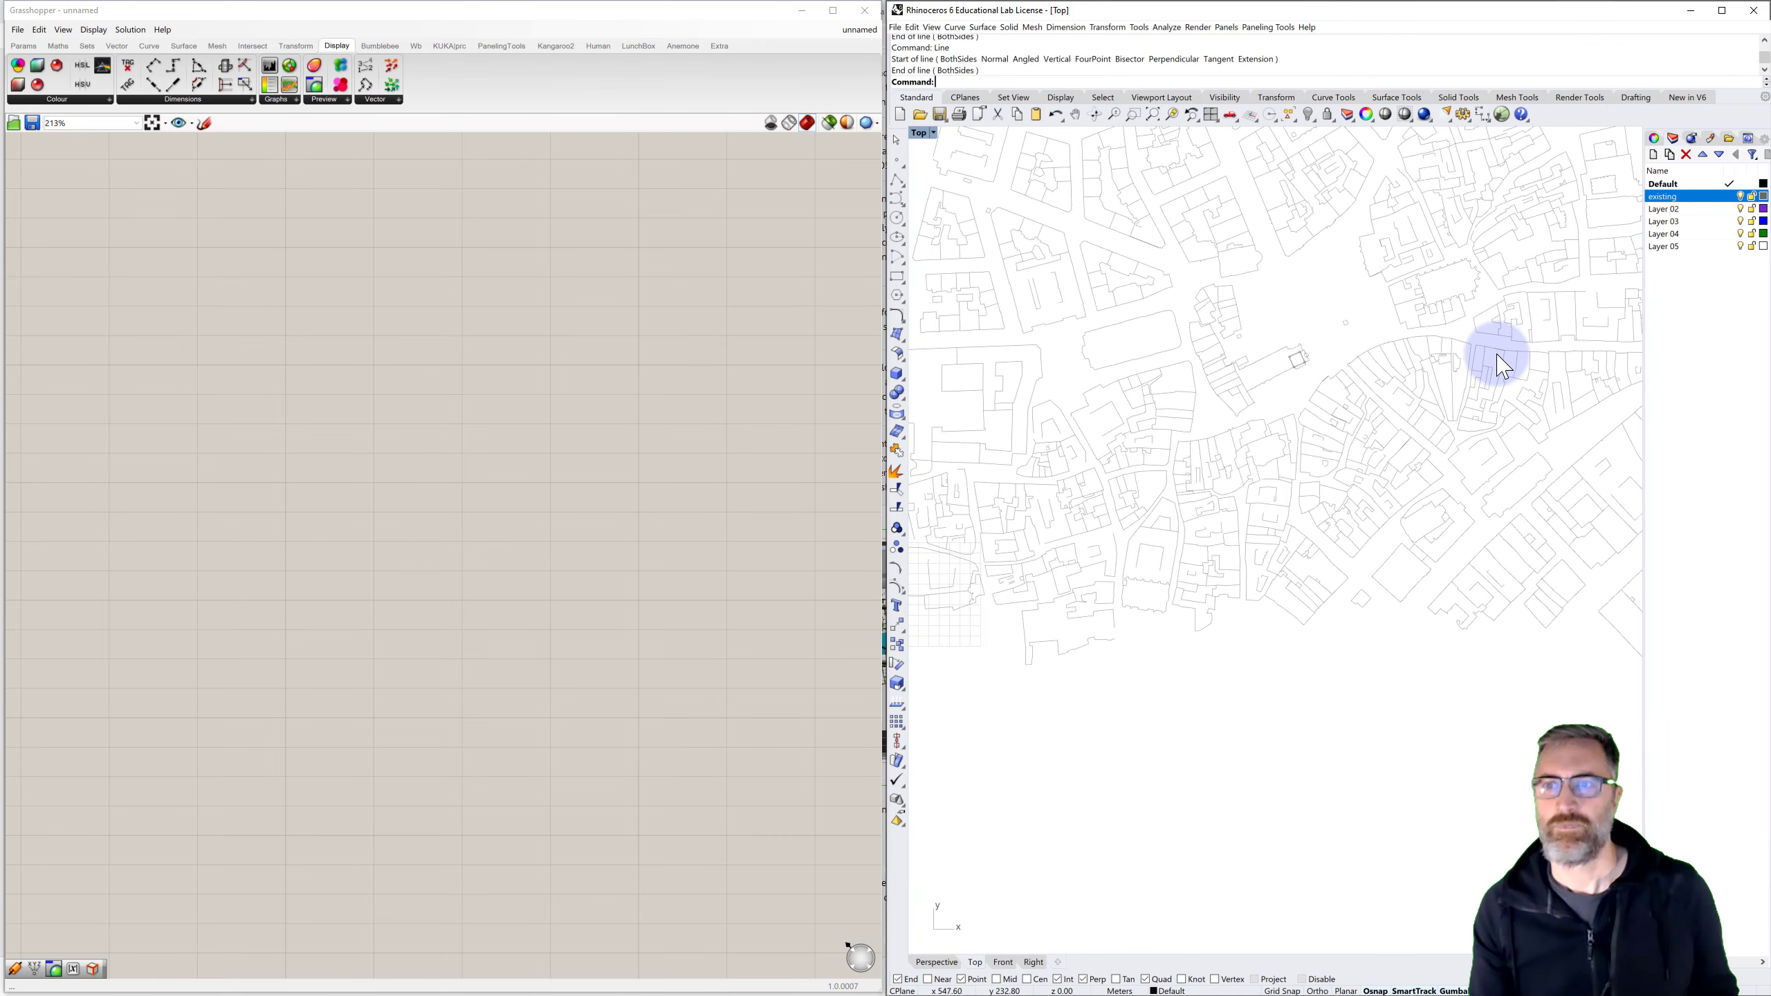
# Draw a line closing the north wall gap of the L-shaped building around an open courtyard in the block farther northeast
pyautogui.moveTo(1483, 360); pyautogui.dragTo(1347, 428, button='right')
pyautogui.scroll(-4, 1440, 381)
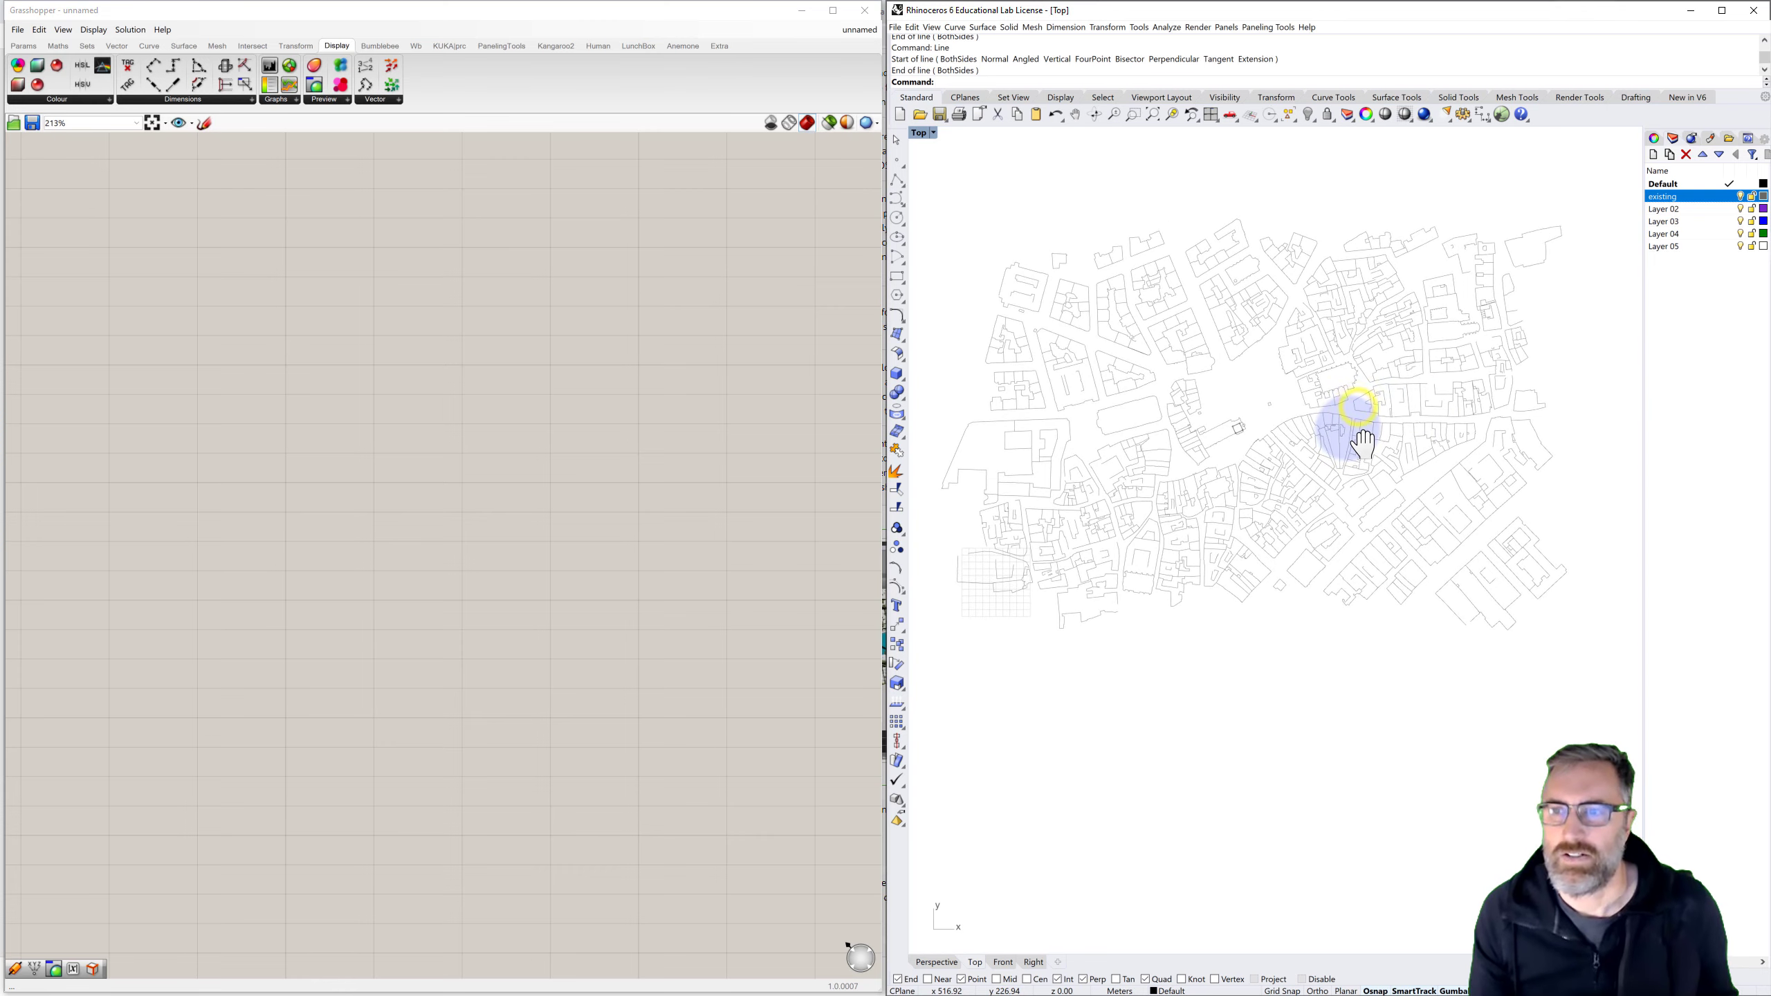
pyautogui.scroll(8, 1426, 391)
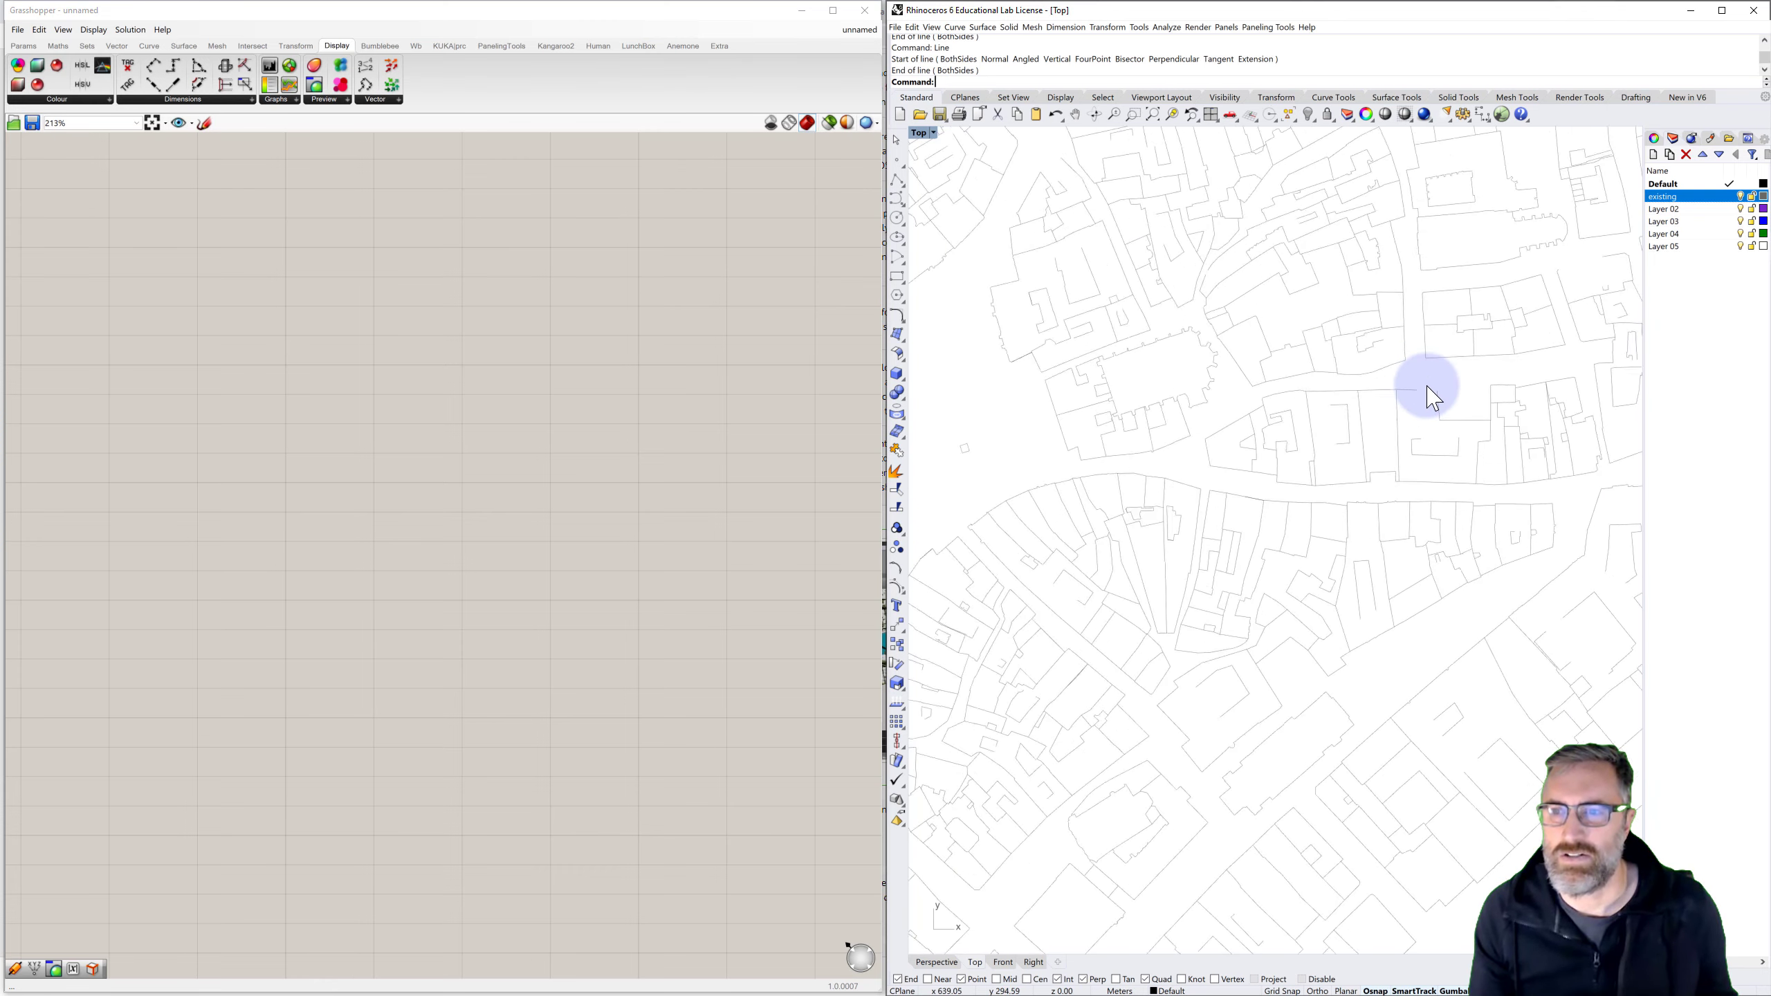
pyautogui.rightClick(1409, 399)
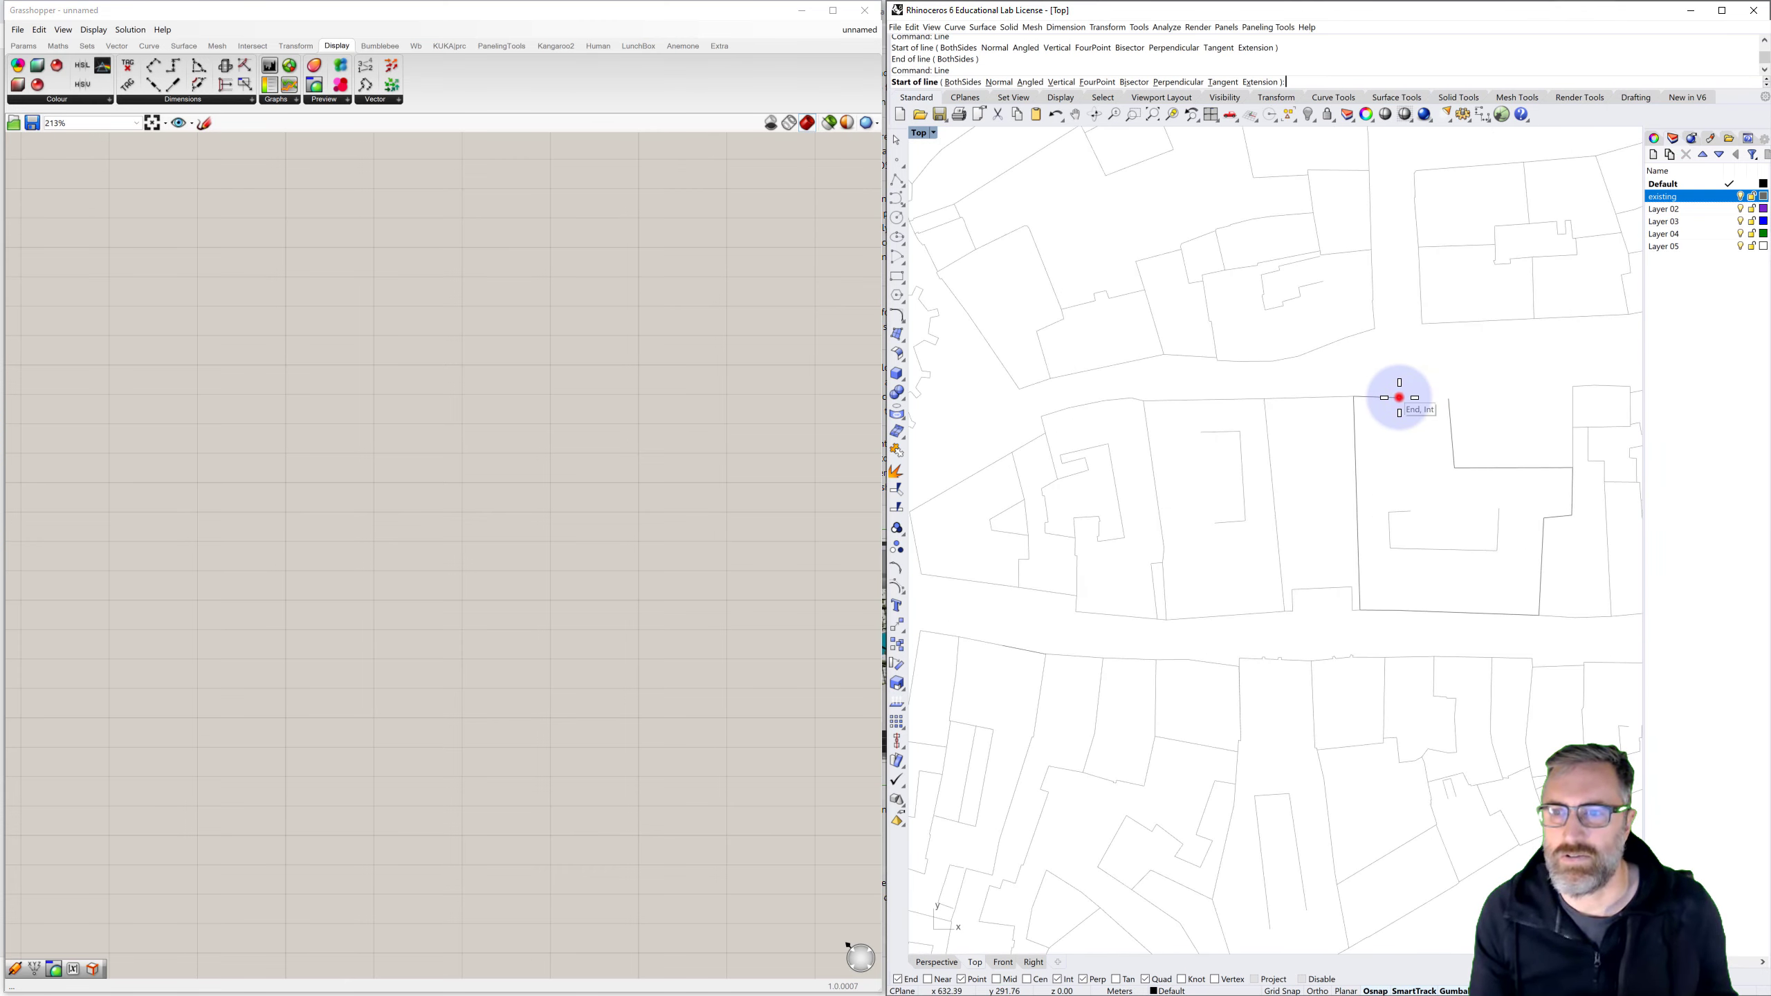
pyautogui.click(1399, 397)
pyautogui.rightClick(1403, 397)
pyautogui.rightClick(1408, 393)
pyautogui.click(1402, 393)
pyautogui.click(1447, 396)
pyautogui.scroll(-10, 1447, 391)
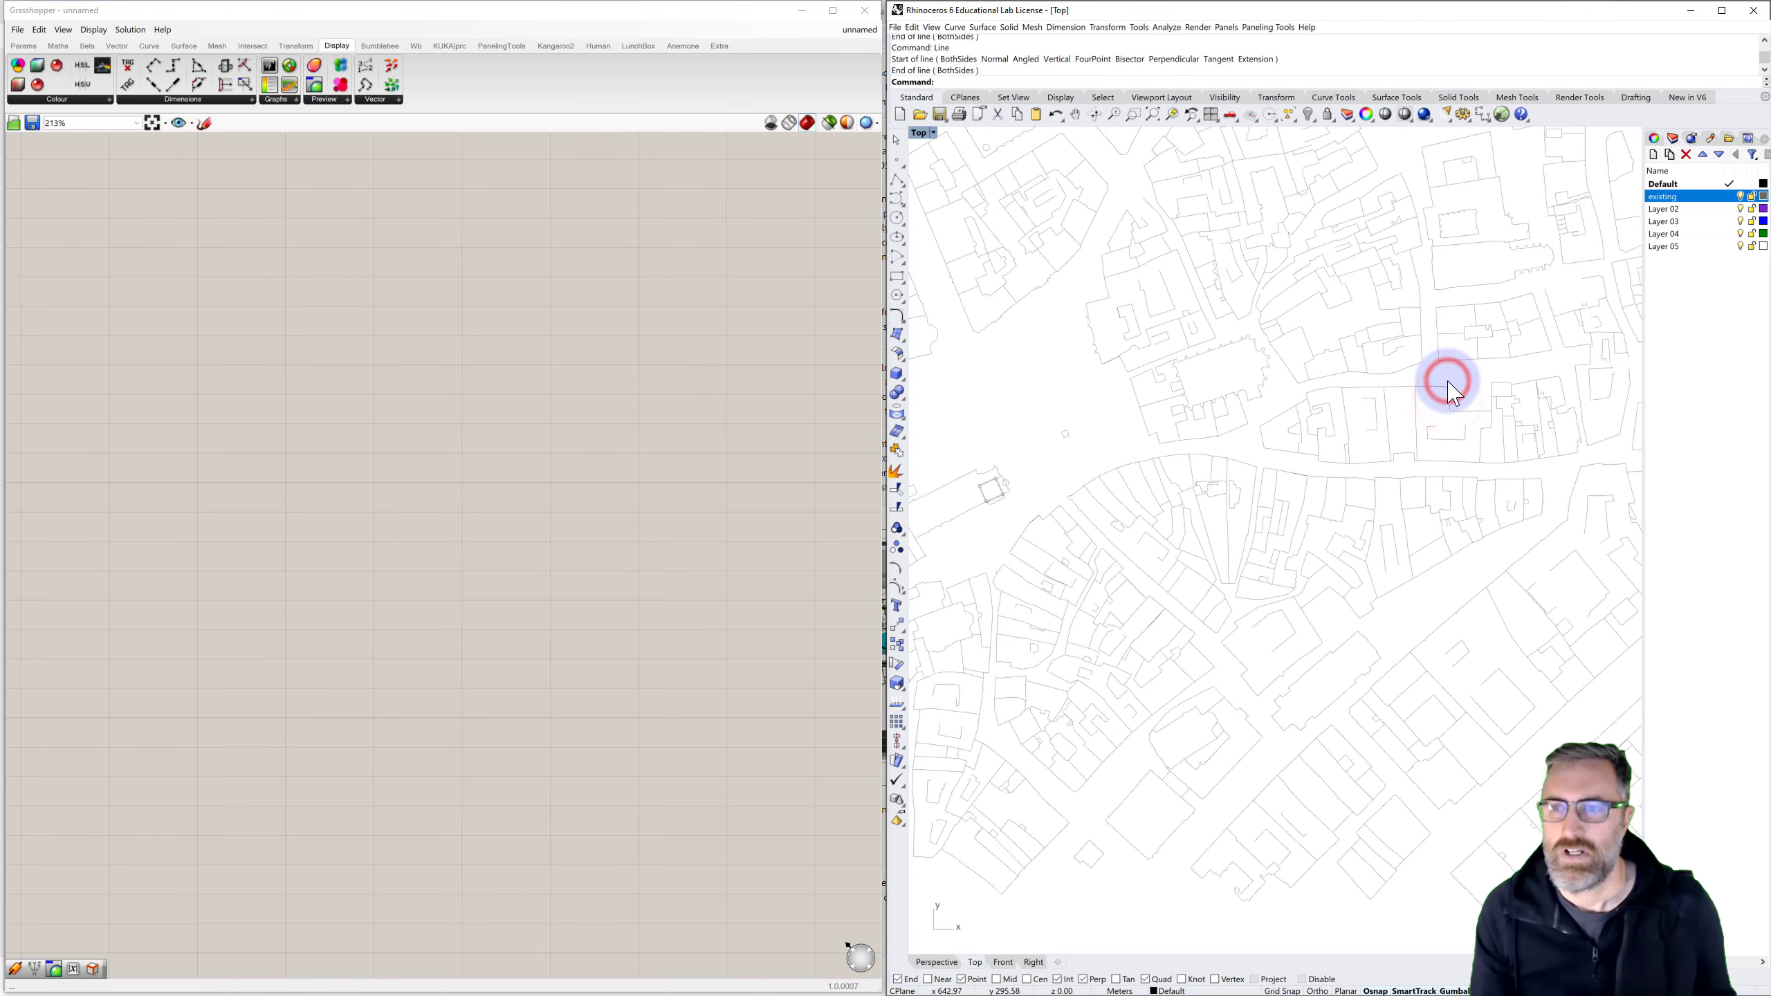
# Select all the building outlines of the map and ungroup them
pyautogui.moveTo(1577, 233); pyautogui.dragTo(1075, 614)
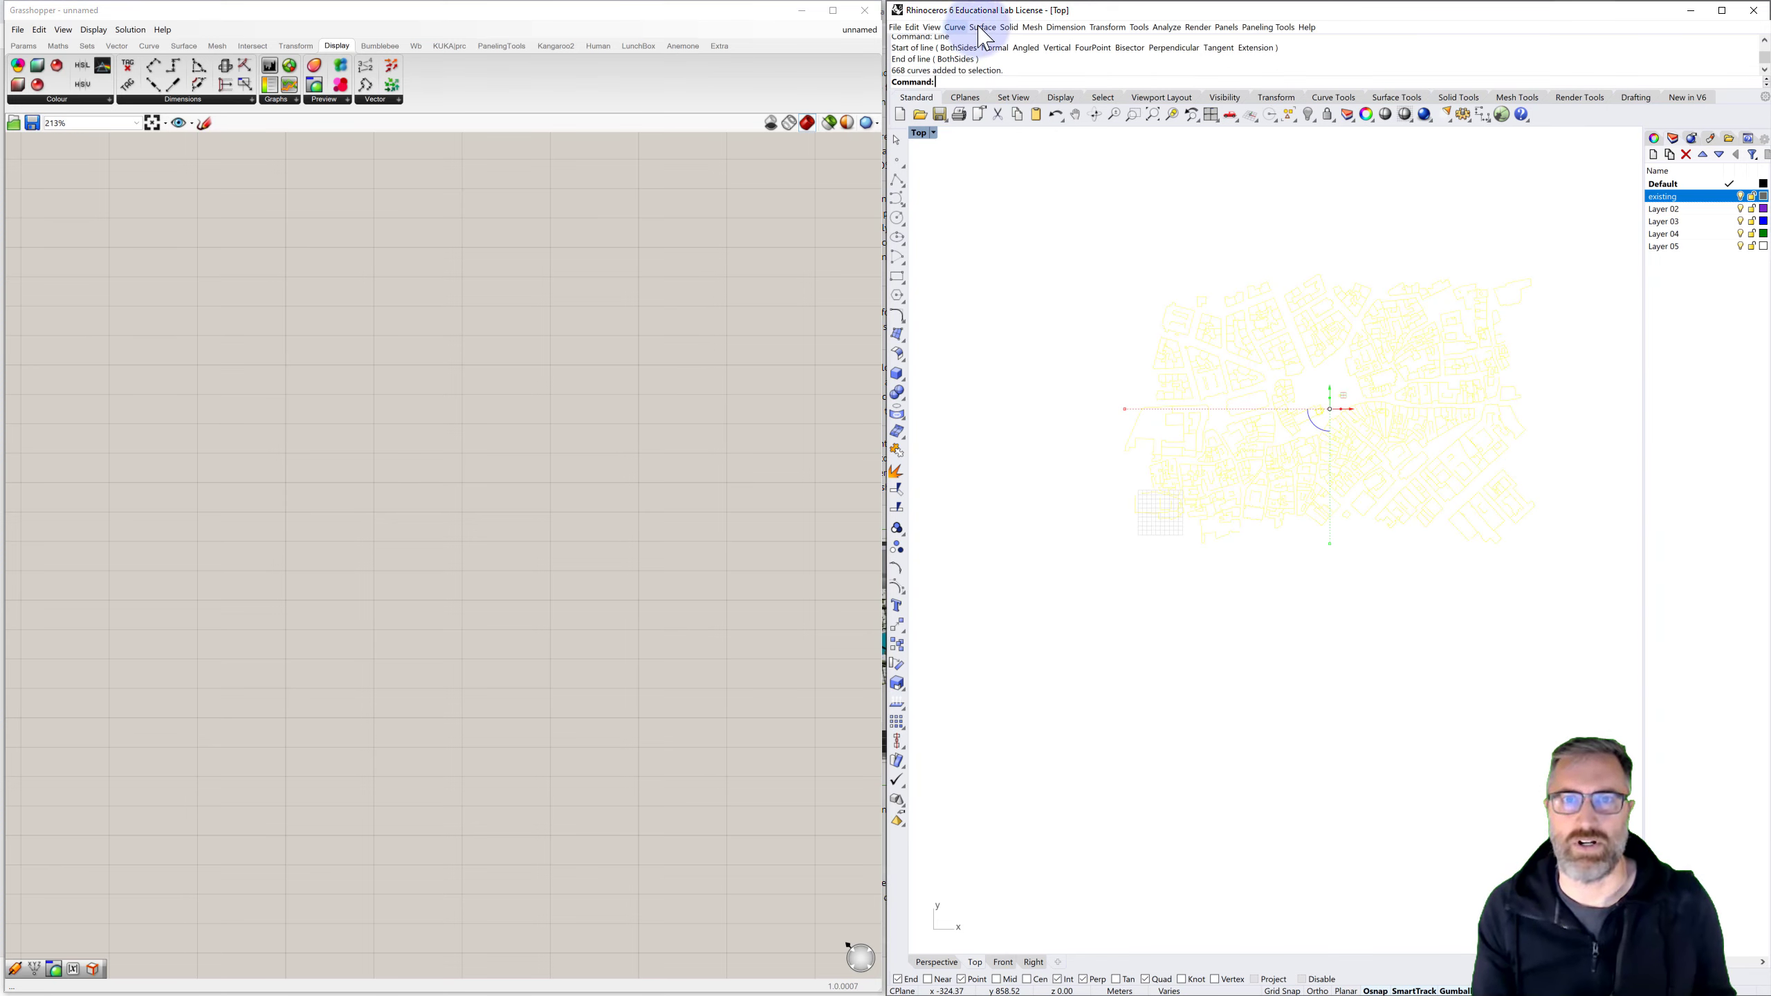
pyautogui.click(912, 27)
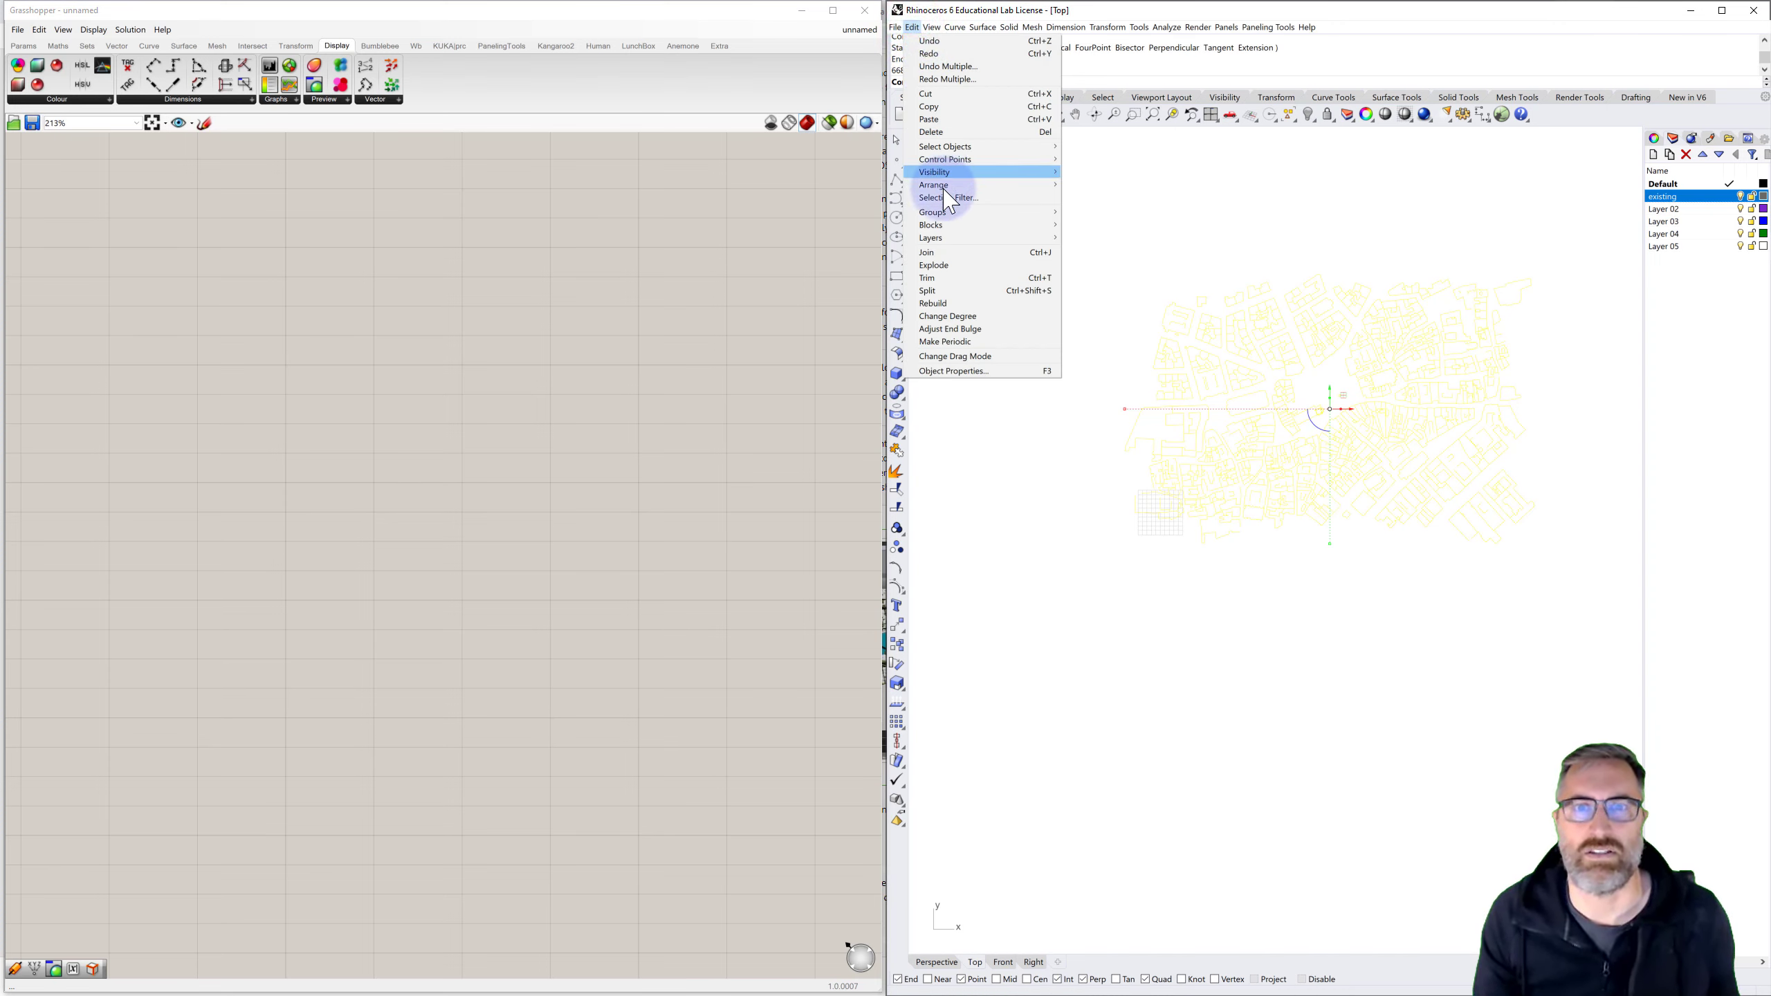
pyautogui.moveTo(952, 213)
pyautogui.click(1092, 224)
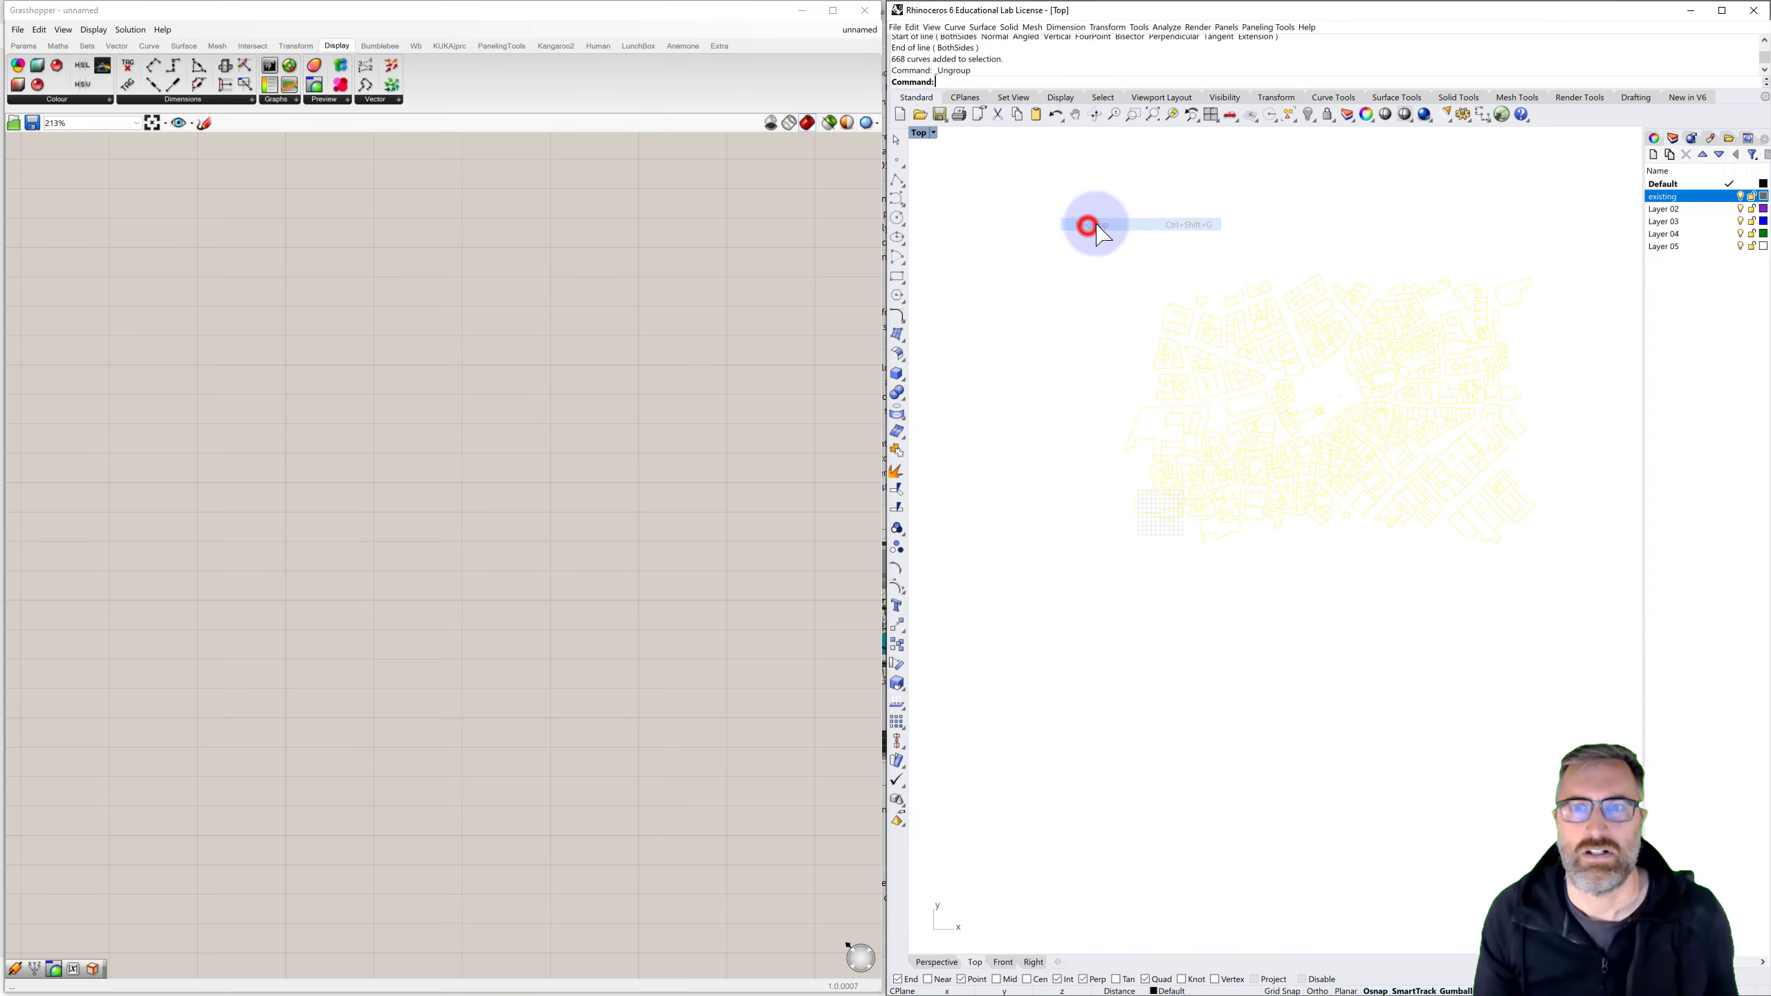
# Explode all the building outlines into single segments and join the segments back into continuous curves
pyautogui.moveTo(1059, 237); pyautogui.dragTo(1577, 646)
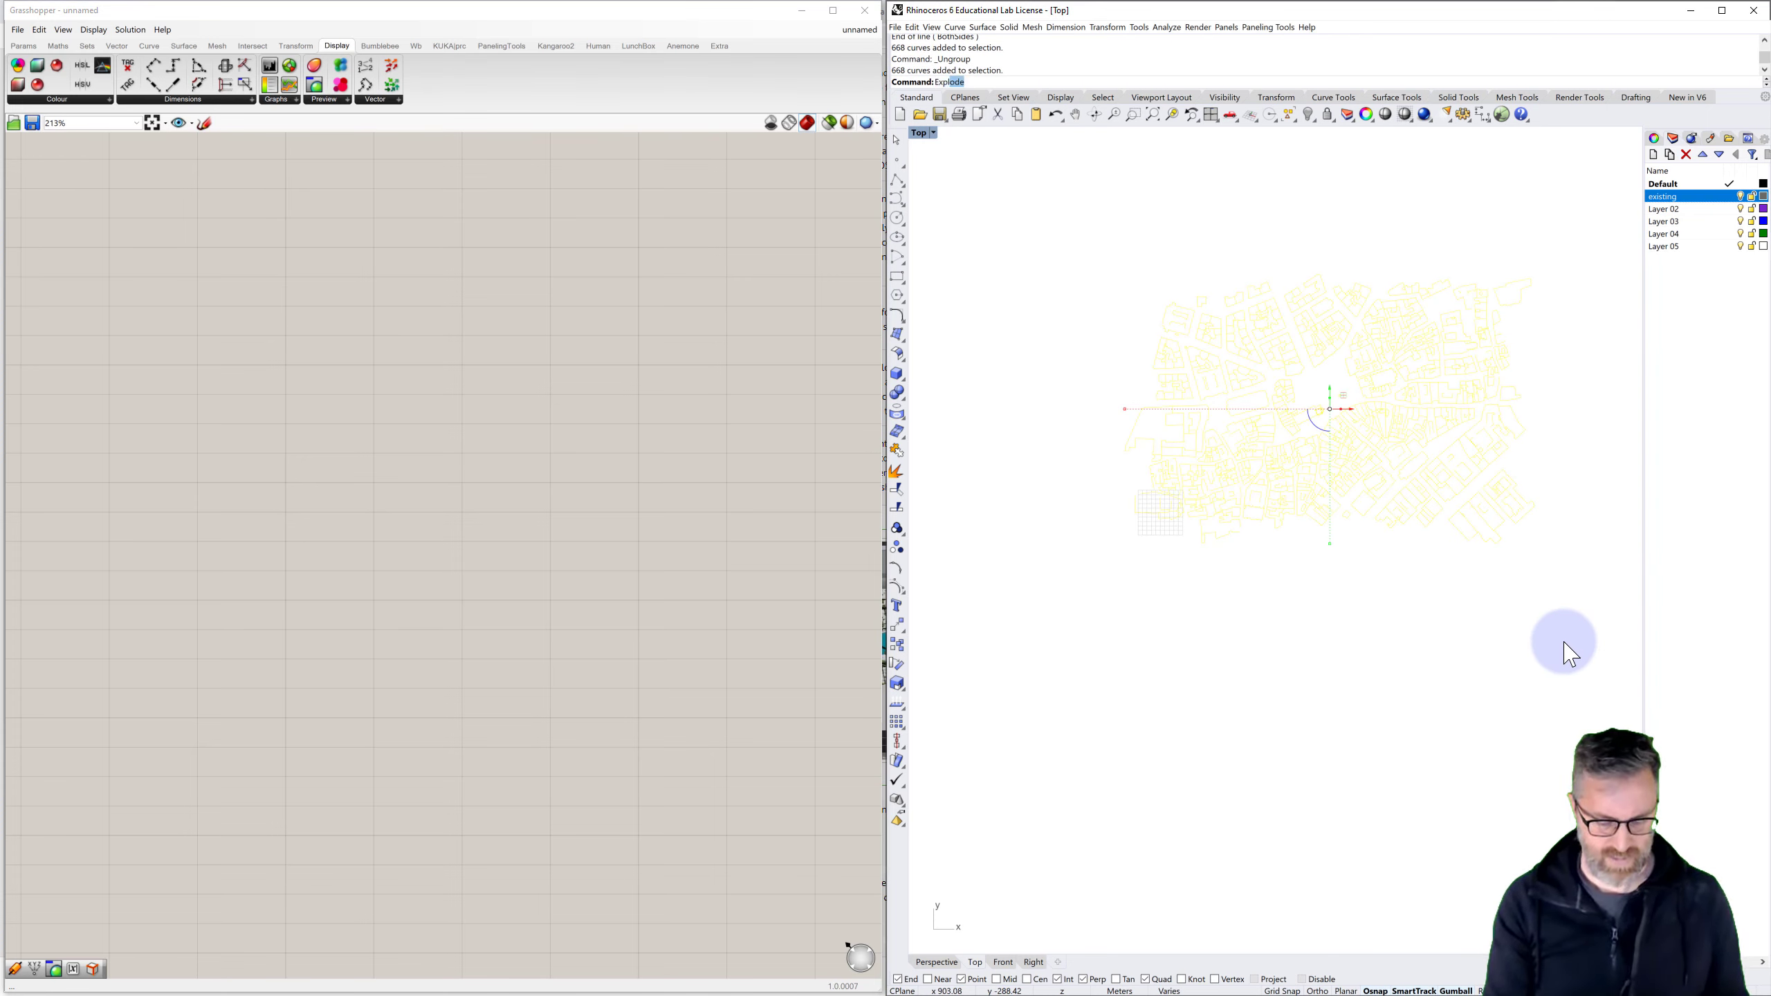
pyautogui.press('Return')
pyautogui.click(1356, 660)
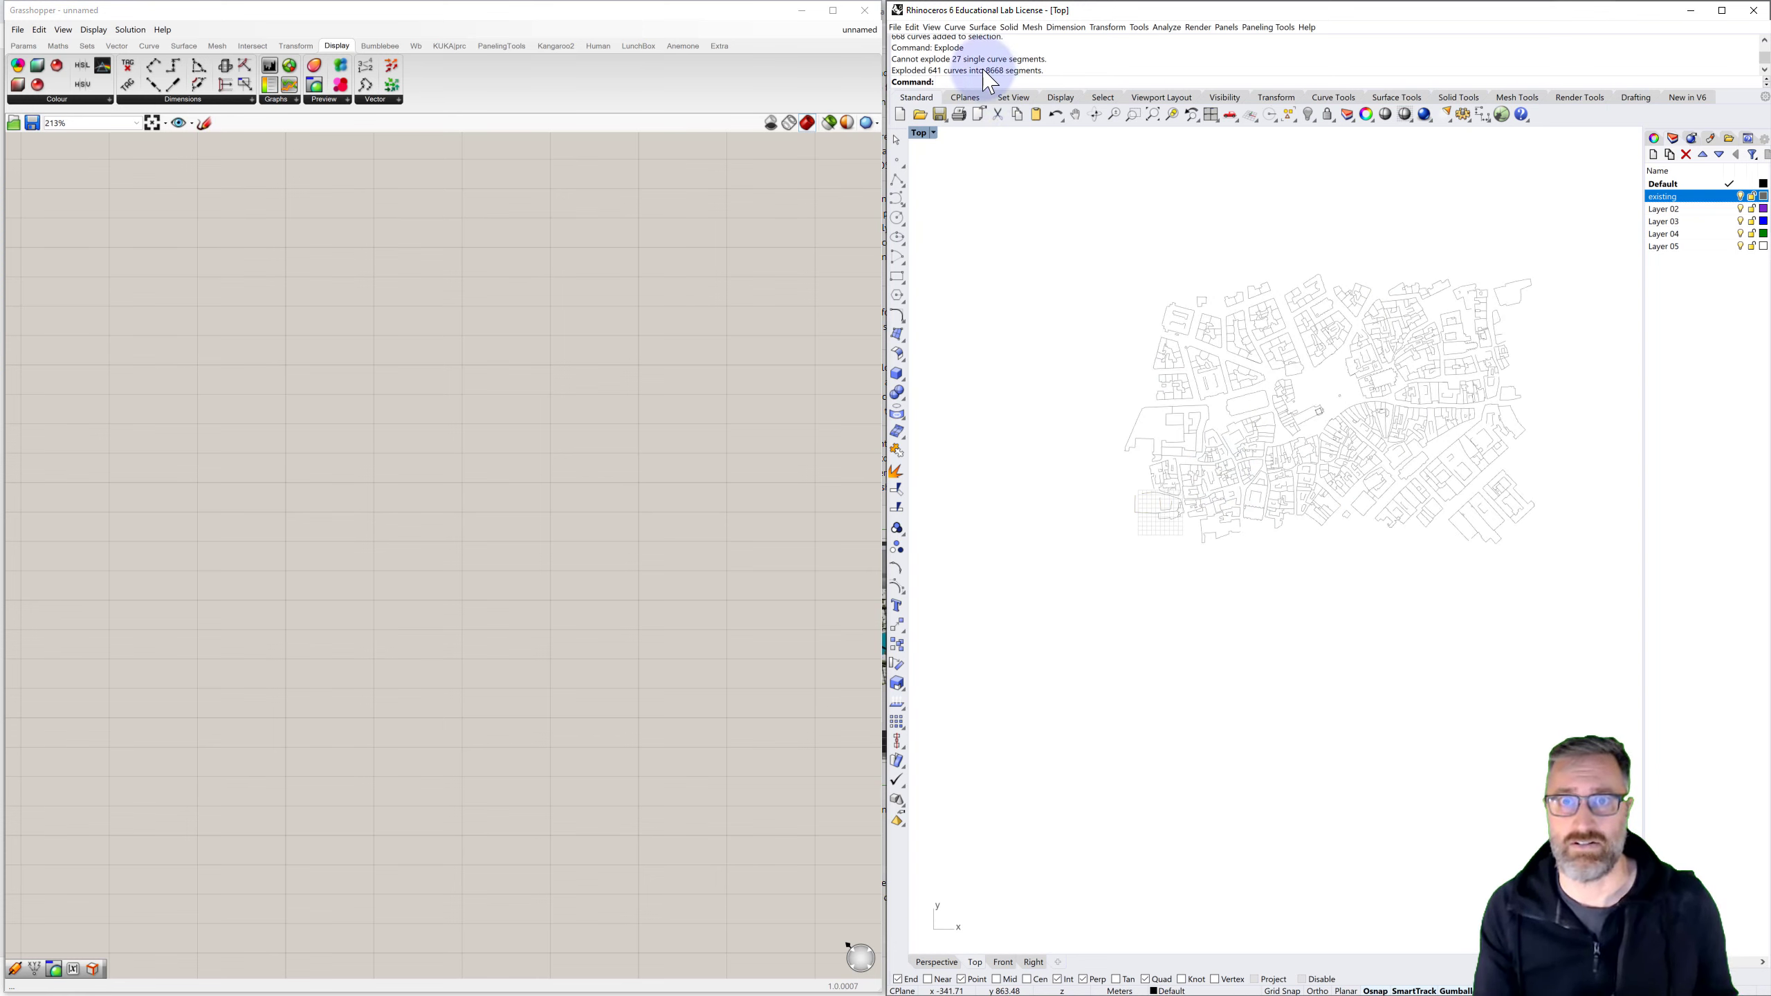
pyautogui.moveTo(1095, 214); pyautogui.dragTo(1577, 590)
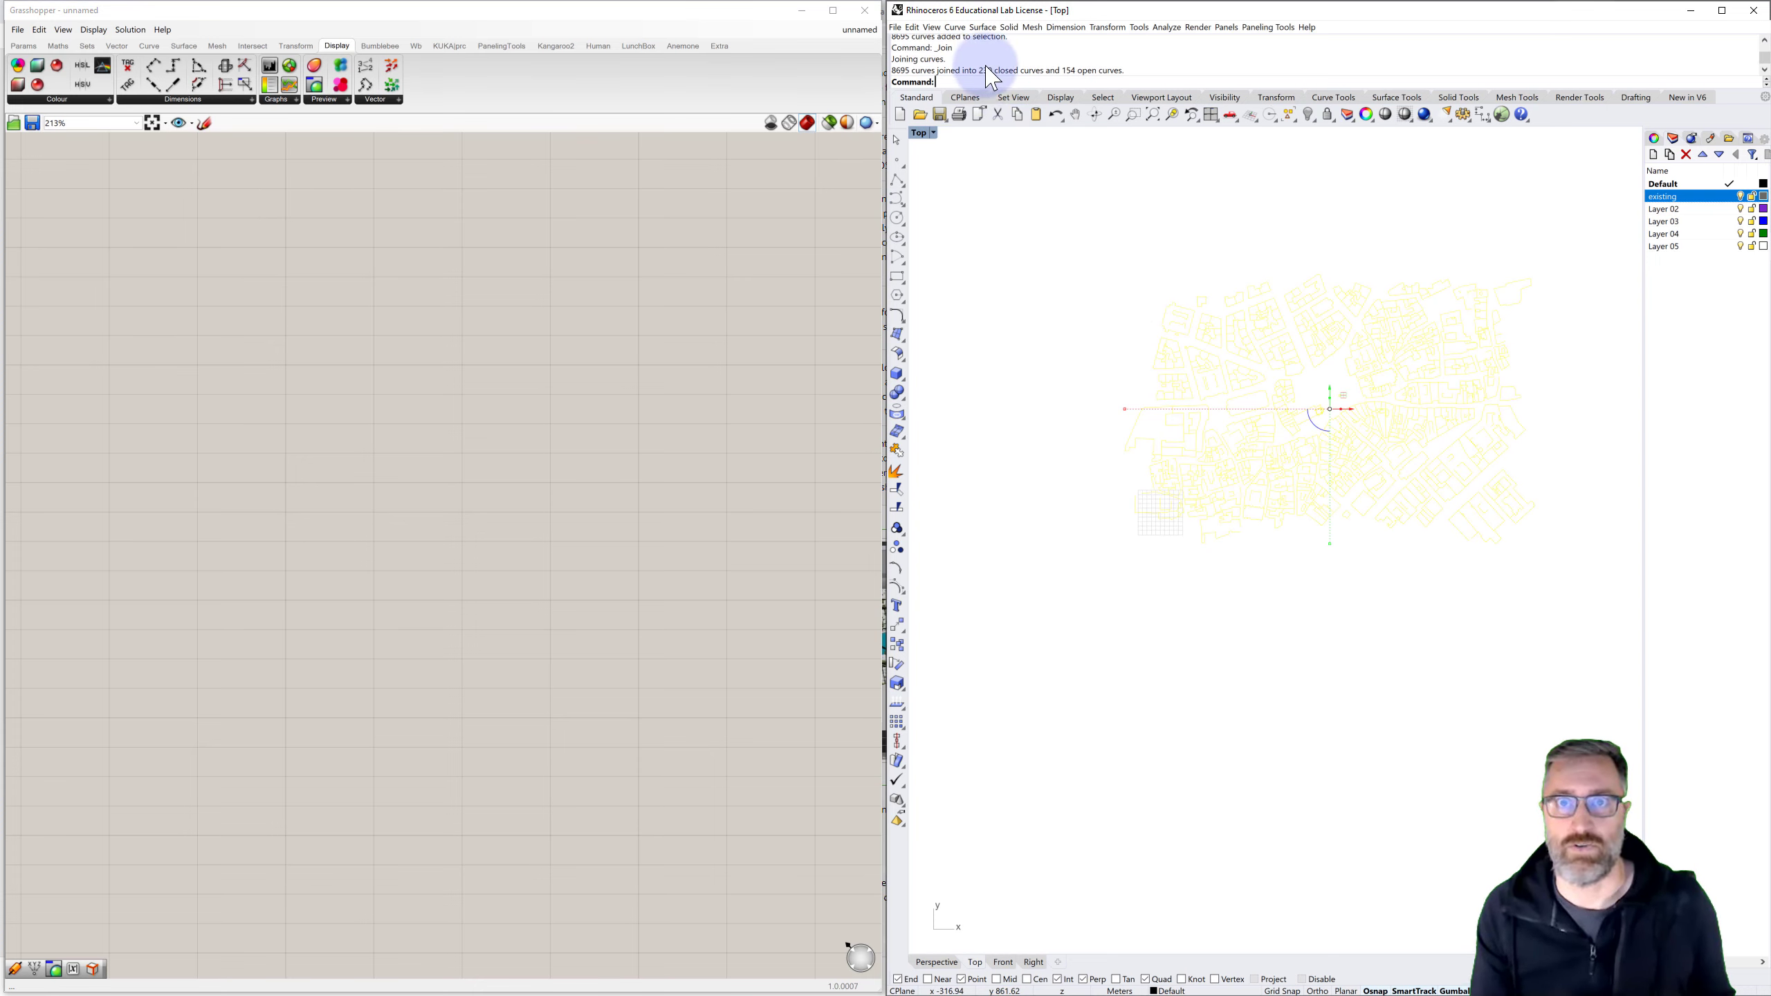
# Group all the joined building curves and check the group by selecting and deselecting one of its curves
pyautogui.moveTo(1064, 207); pyautogui.dragTo(1599, 571)
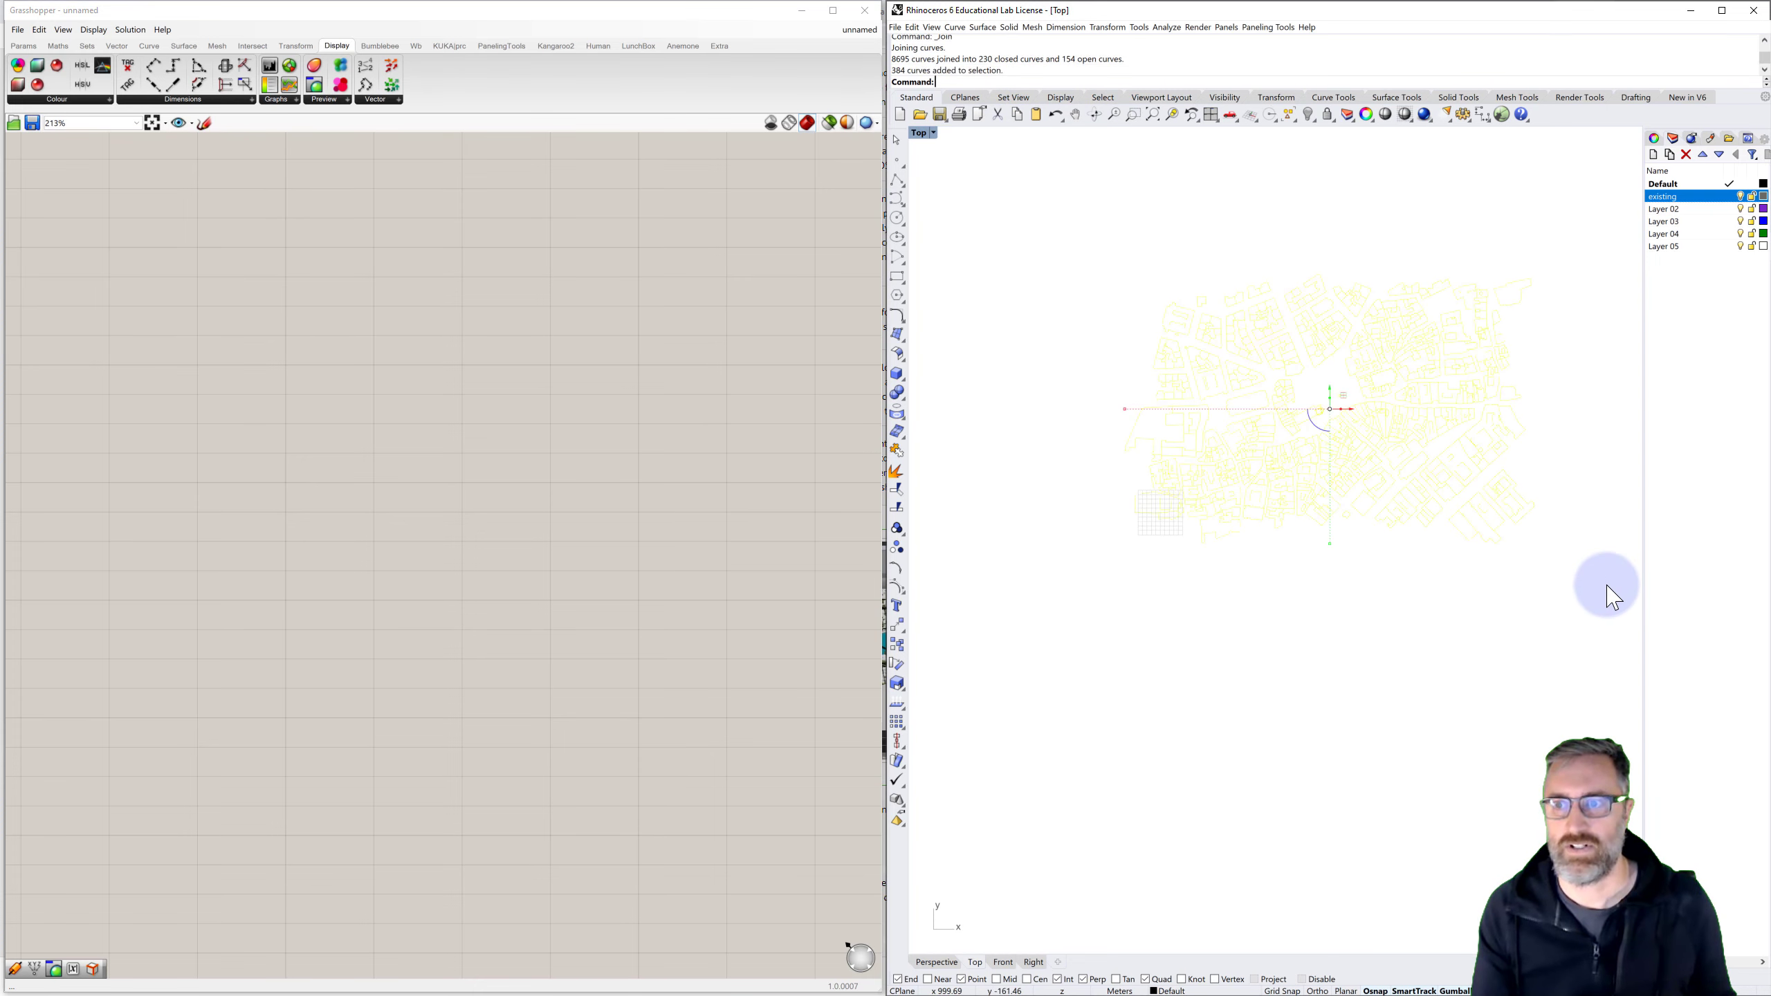
pyautogui.hotkey('ctrl', 'g')
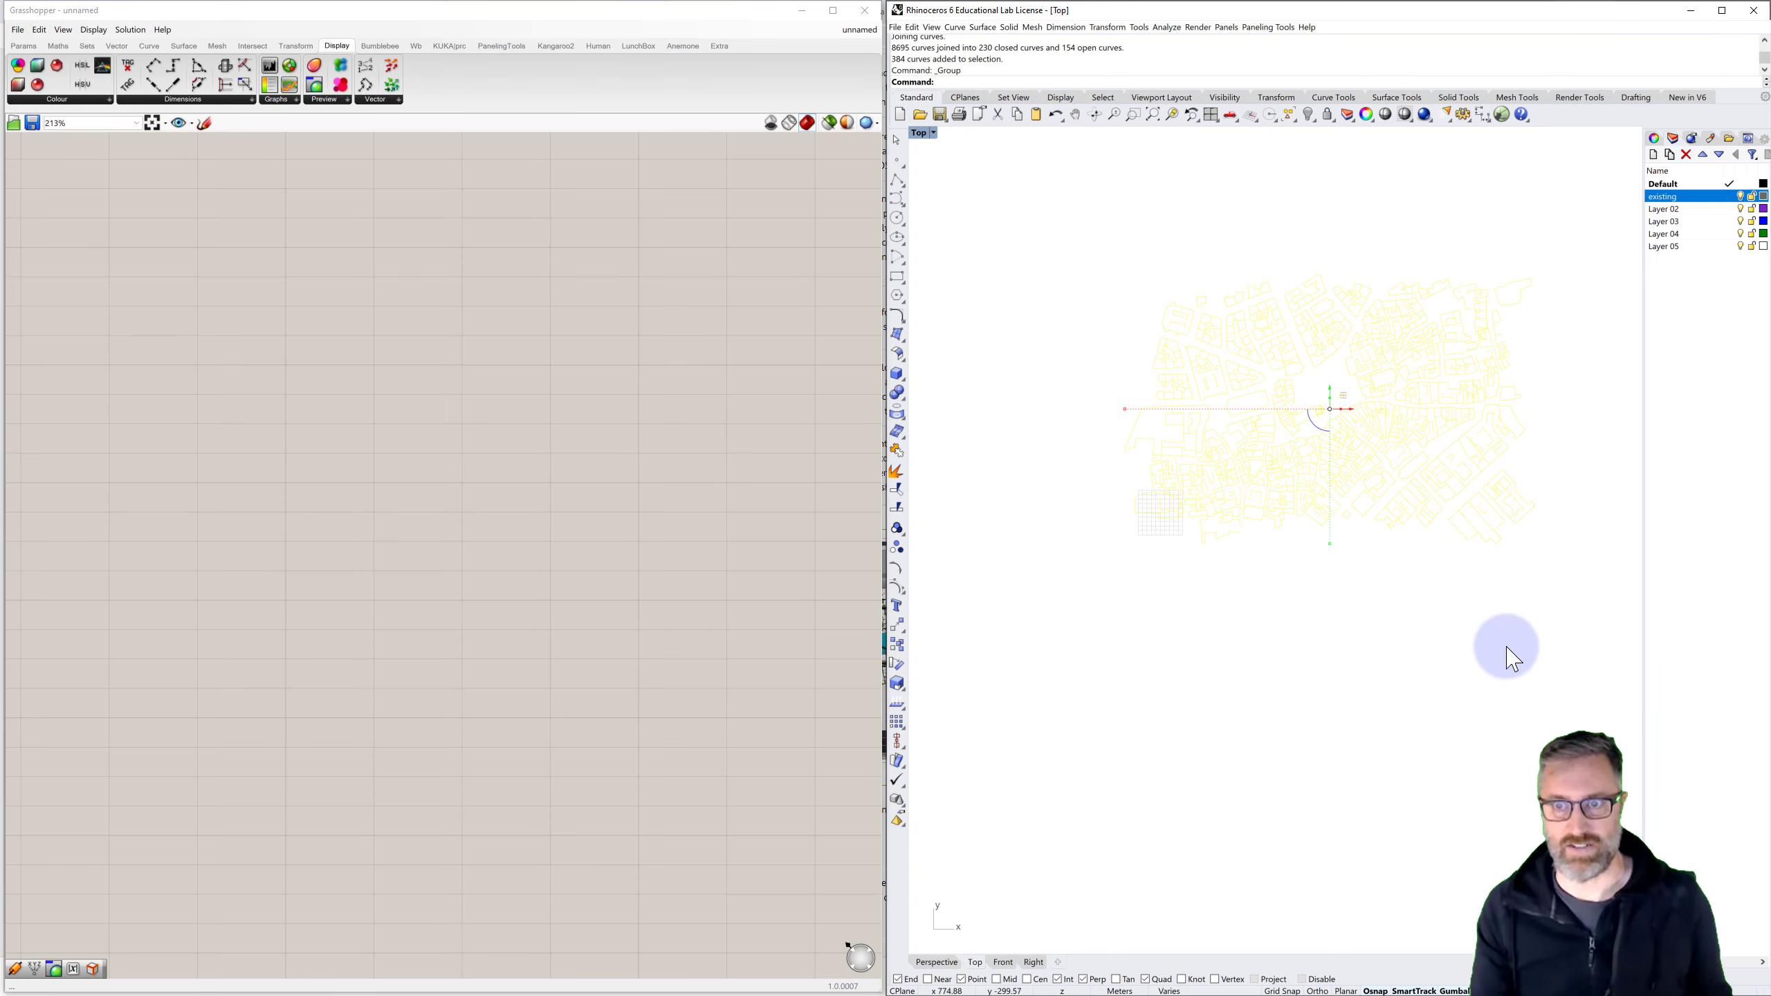
pyautogui.click(1484, 654)
pyautogui.click(1395, 516)
pyautogui.click(1404, 585)
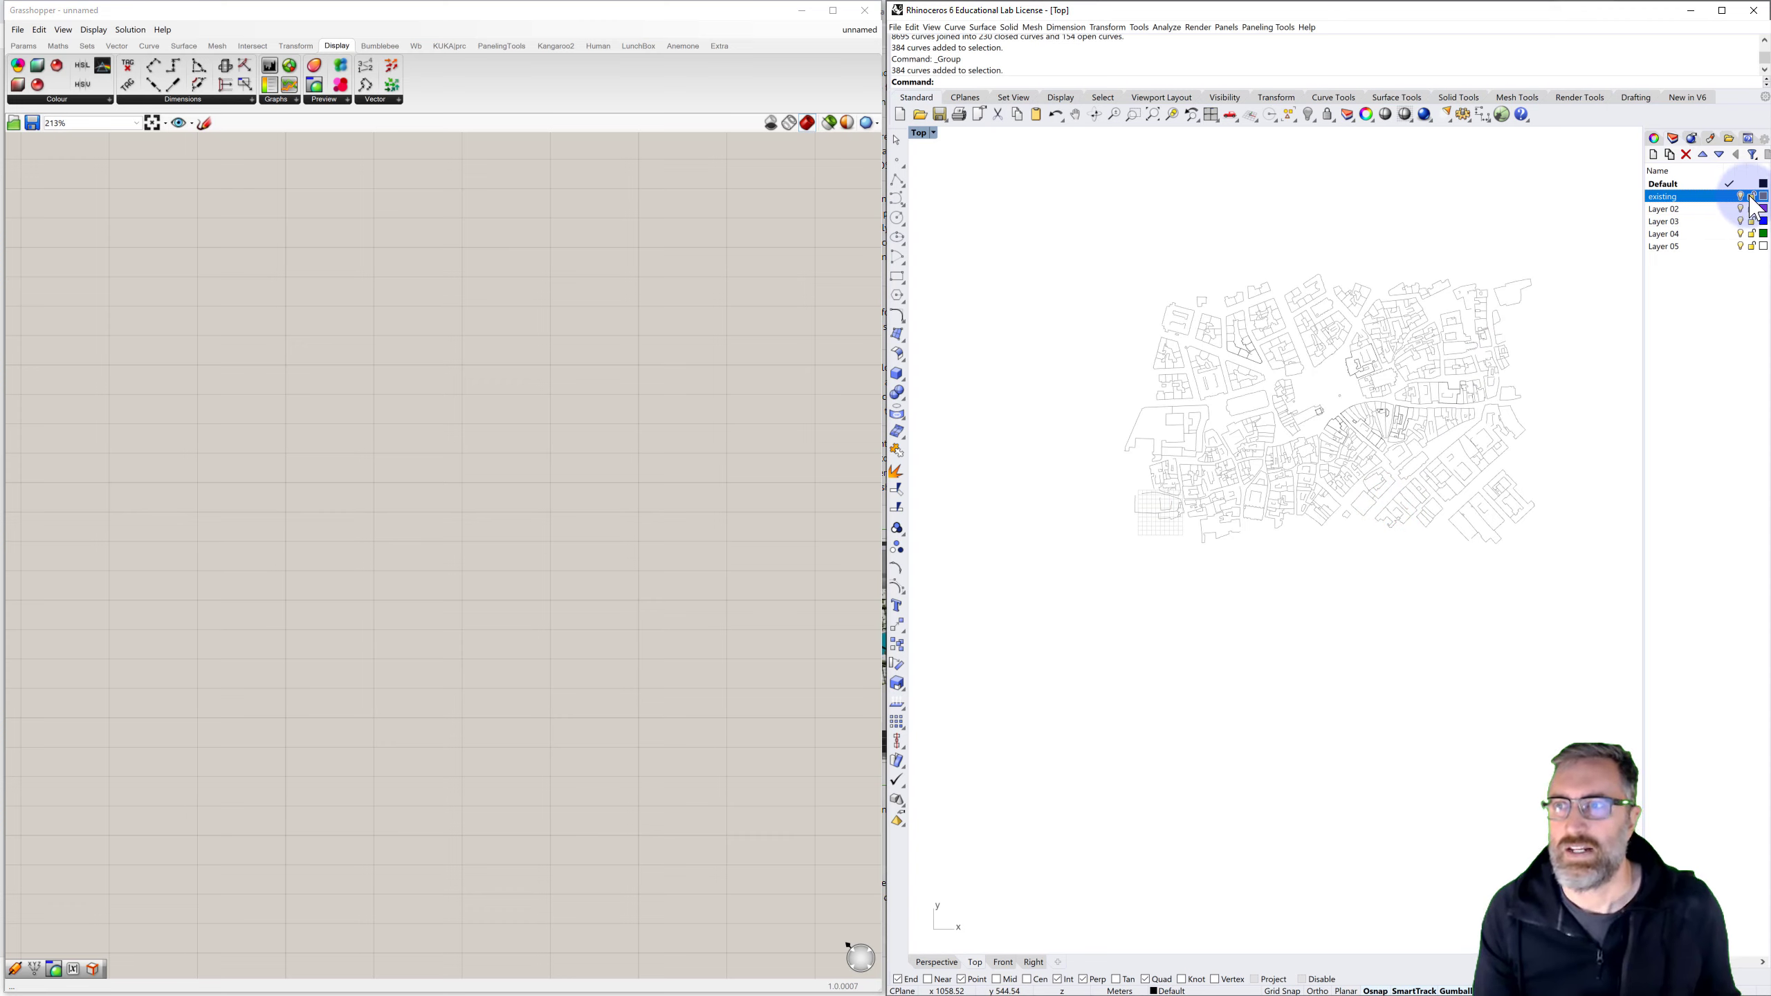
# Lock the existing layer
pyautogui.click(1589, 220)
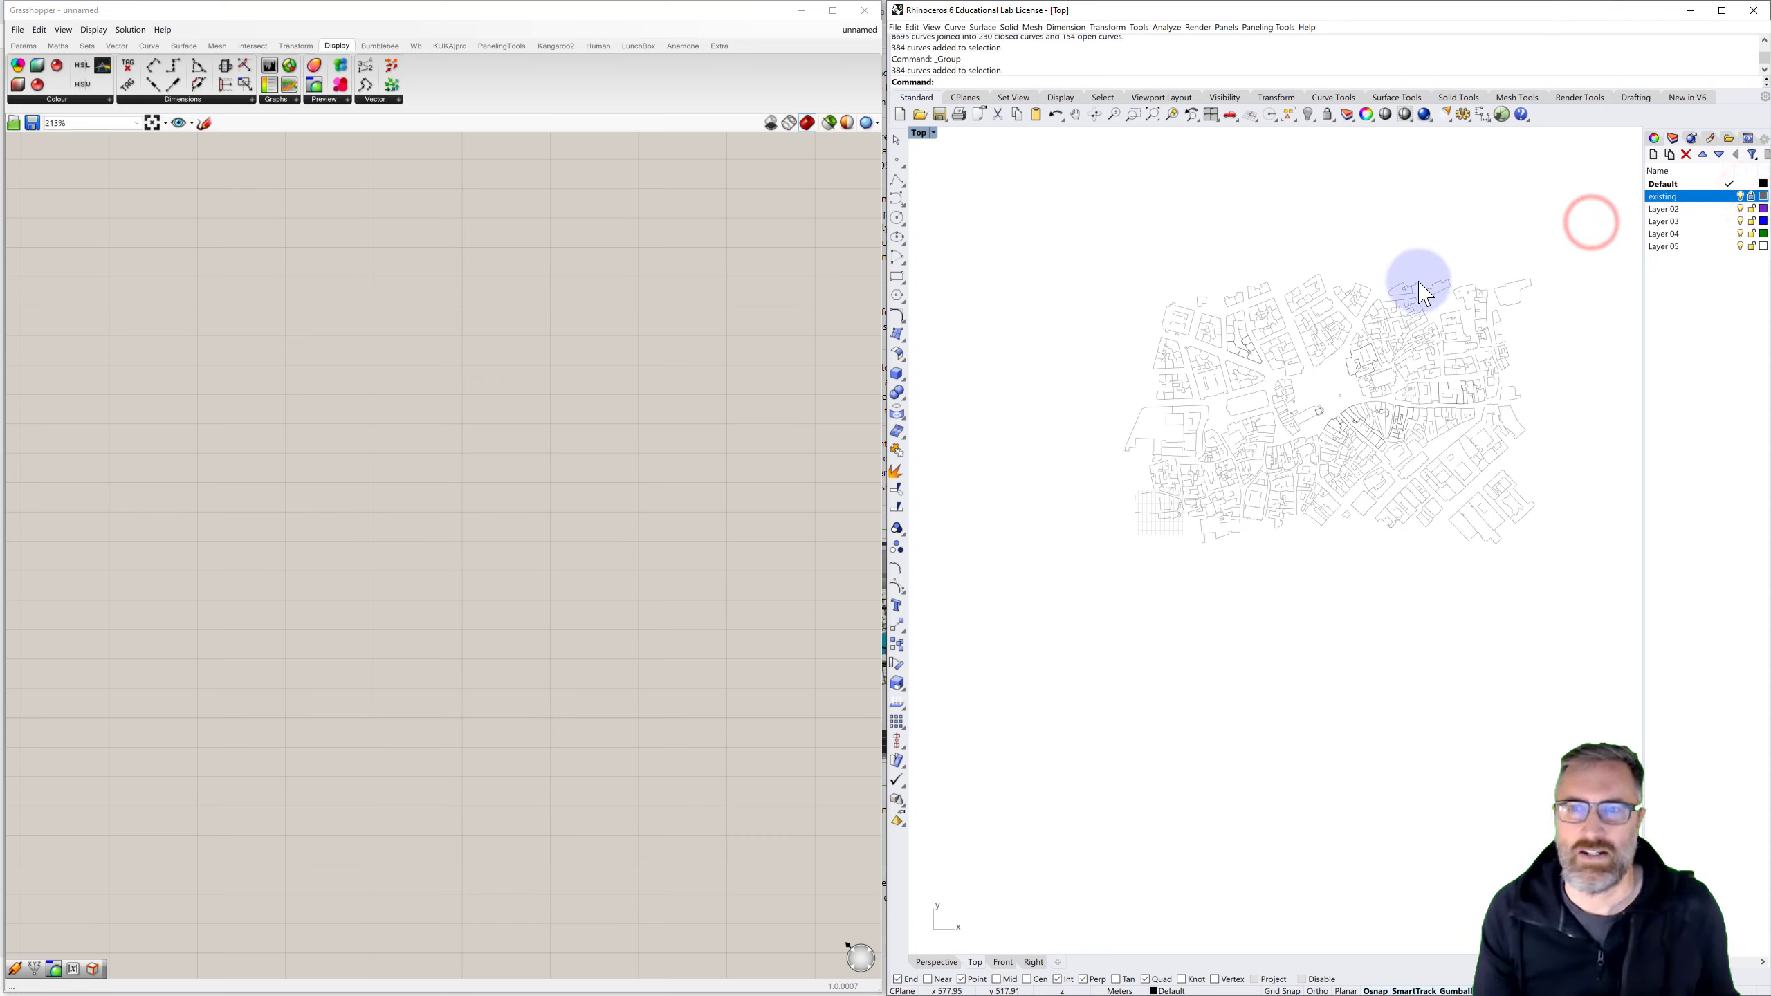
pyautogui.moveTo(1404, 278); pyautogui.dragTo(1331, 287, button='right')
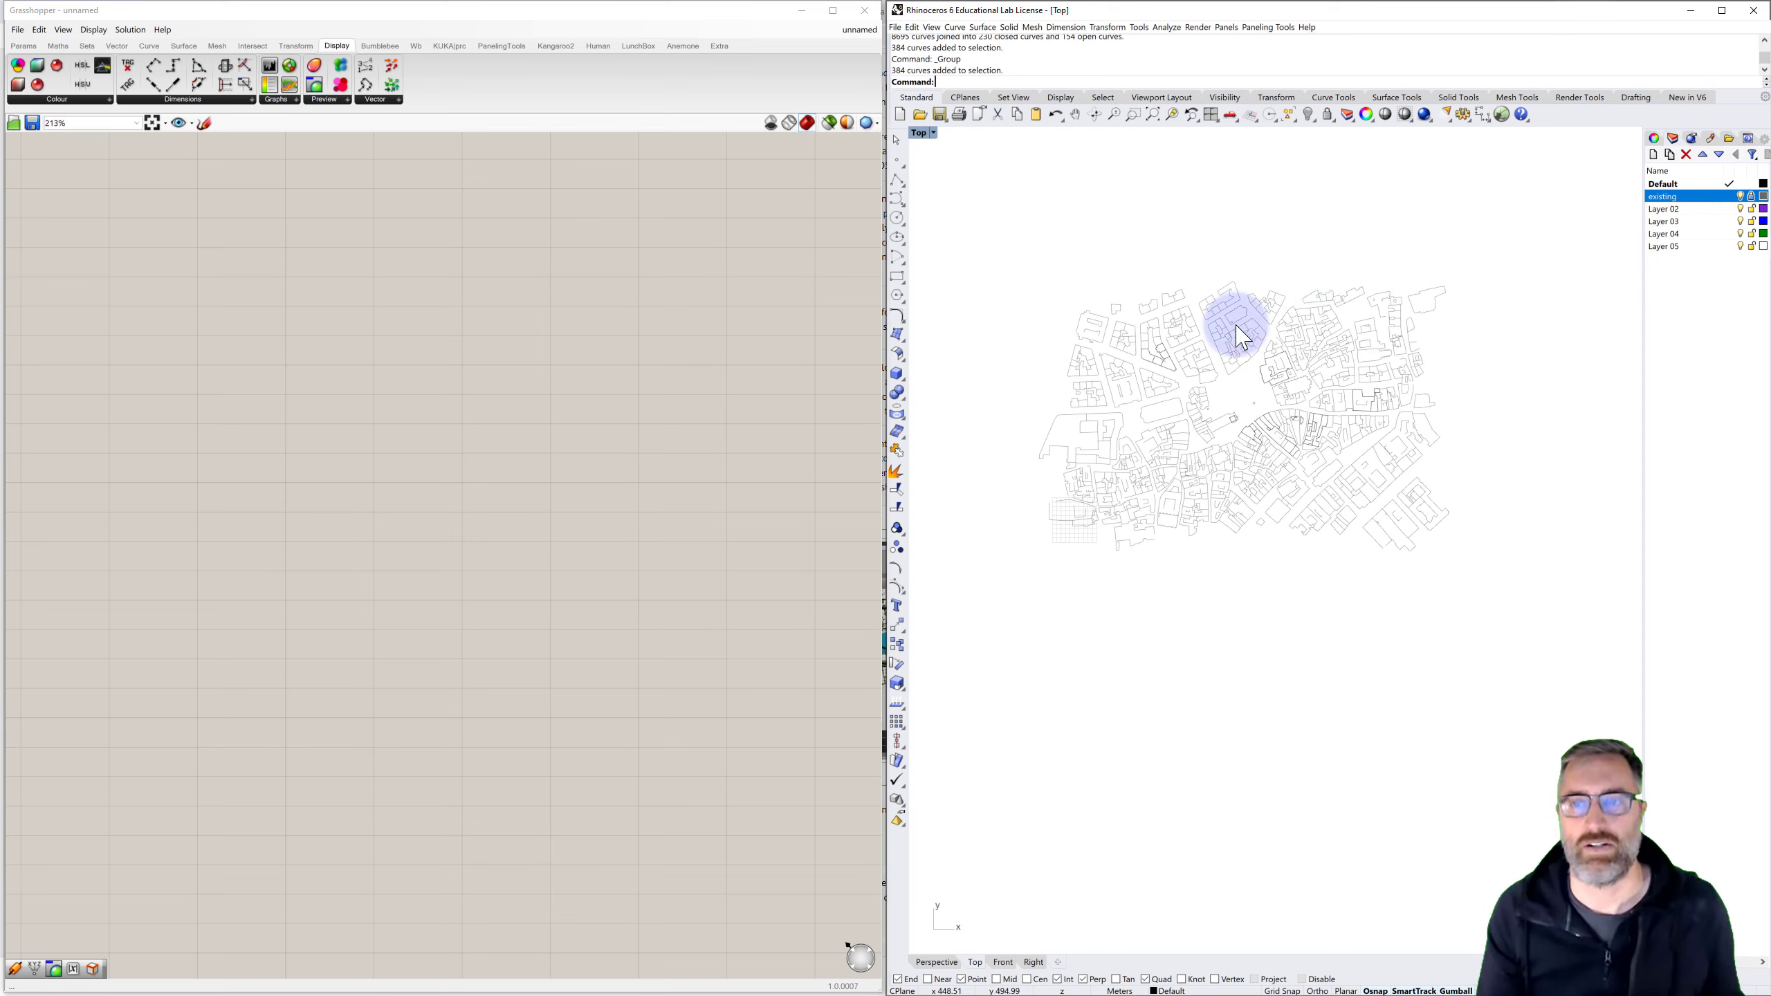
# Rename Layer 02 as path and make it the current layer
pyautogui.scroll(3, 1218, 346)
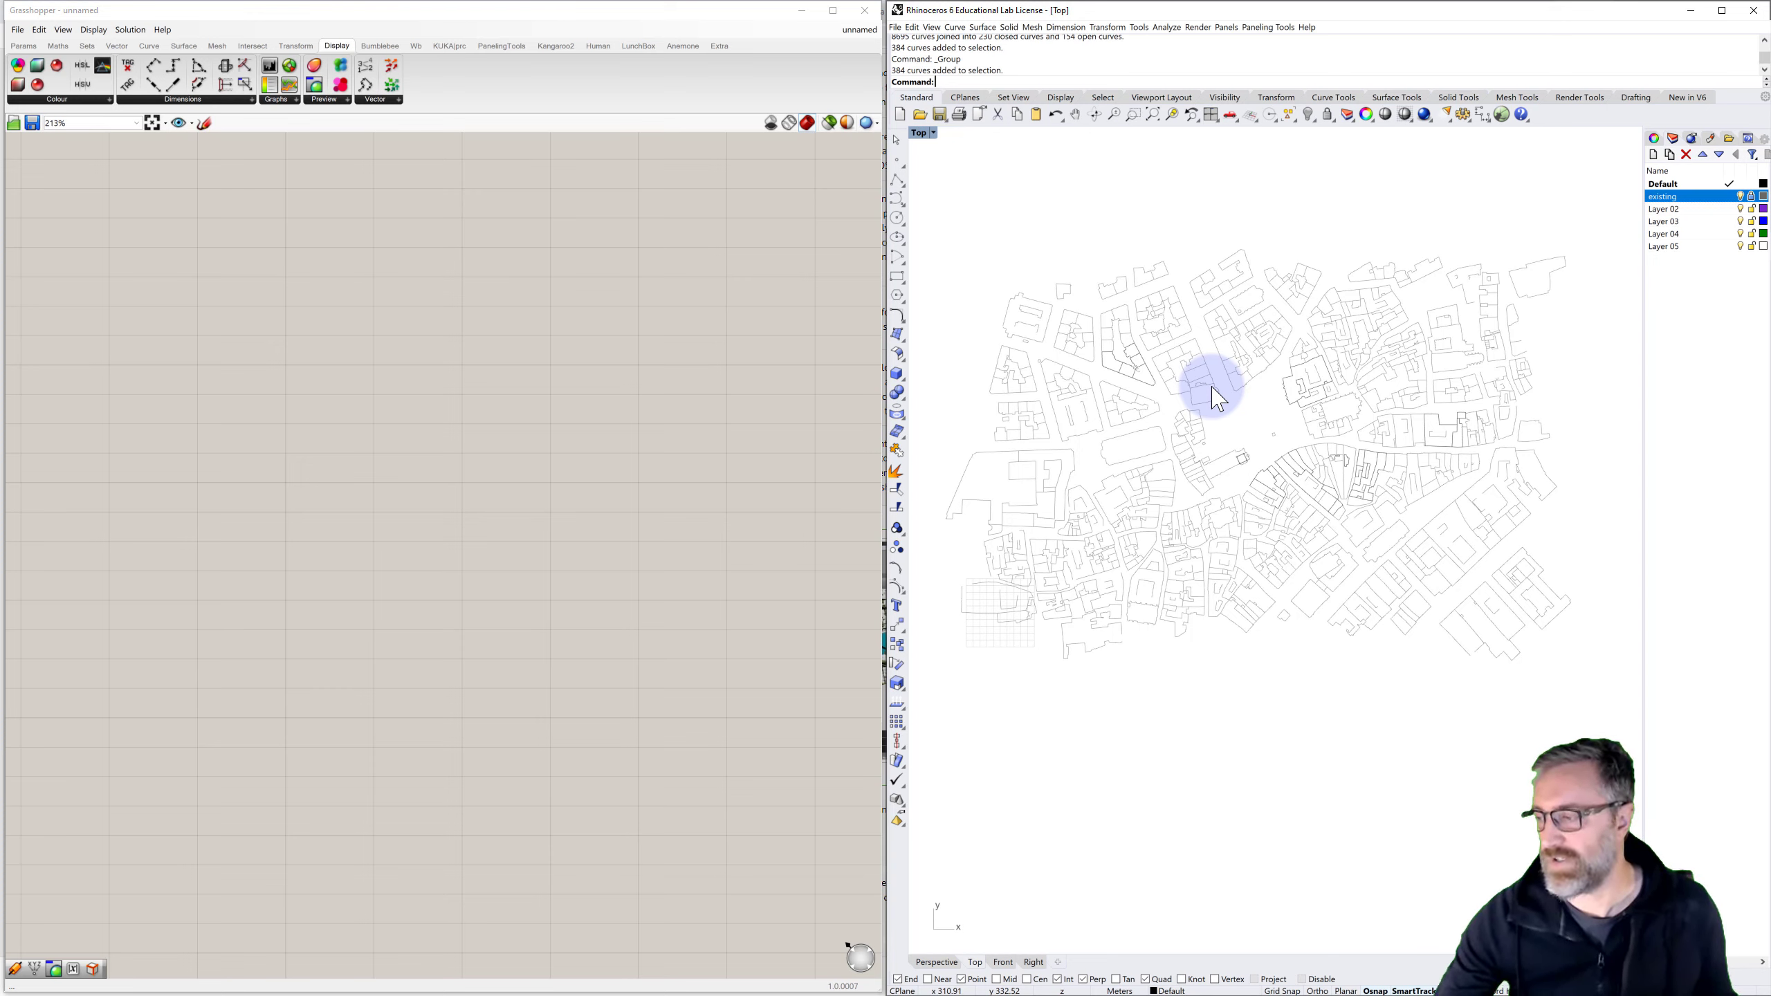
pyautogui.click(1657, 211)
pyautogui.click(1664, 209)
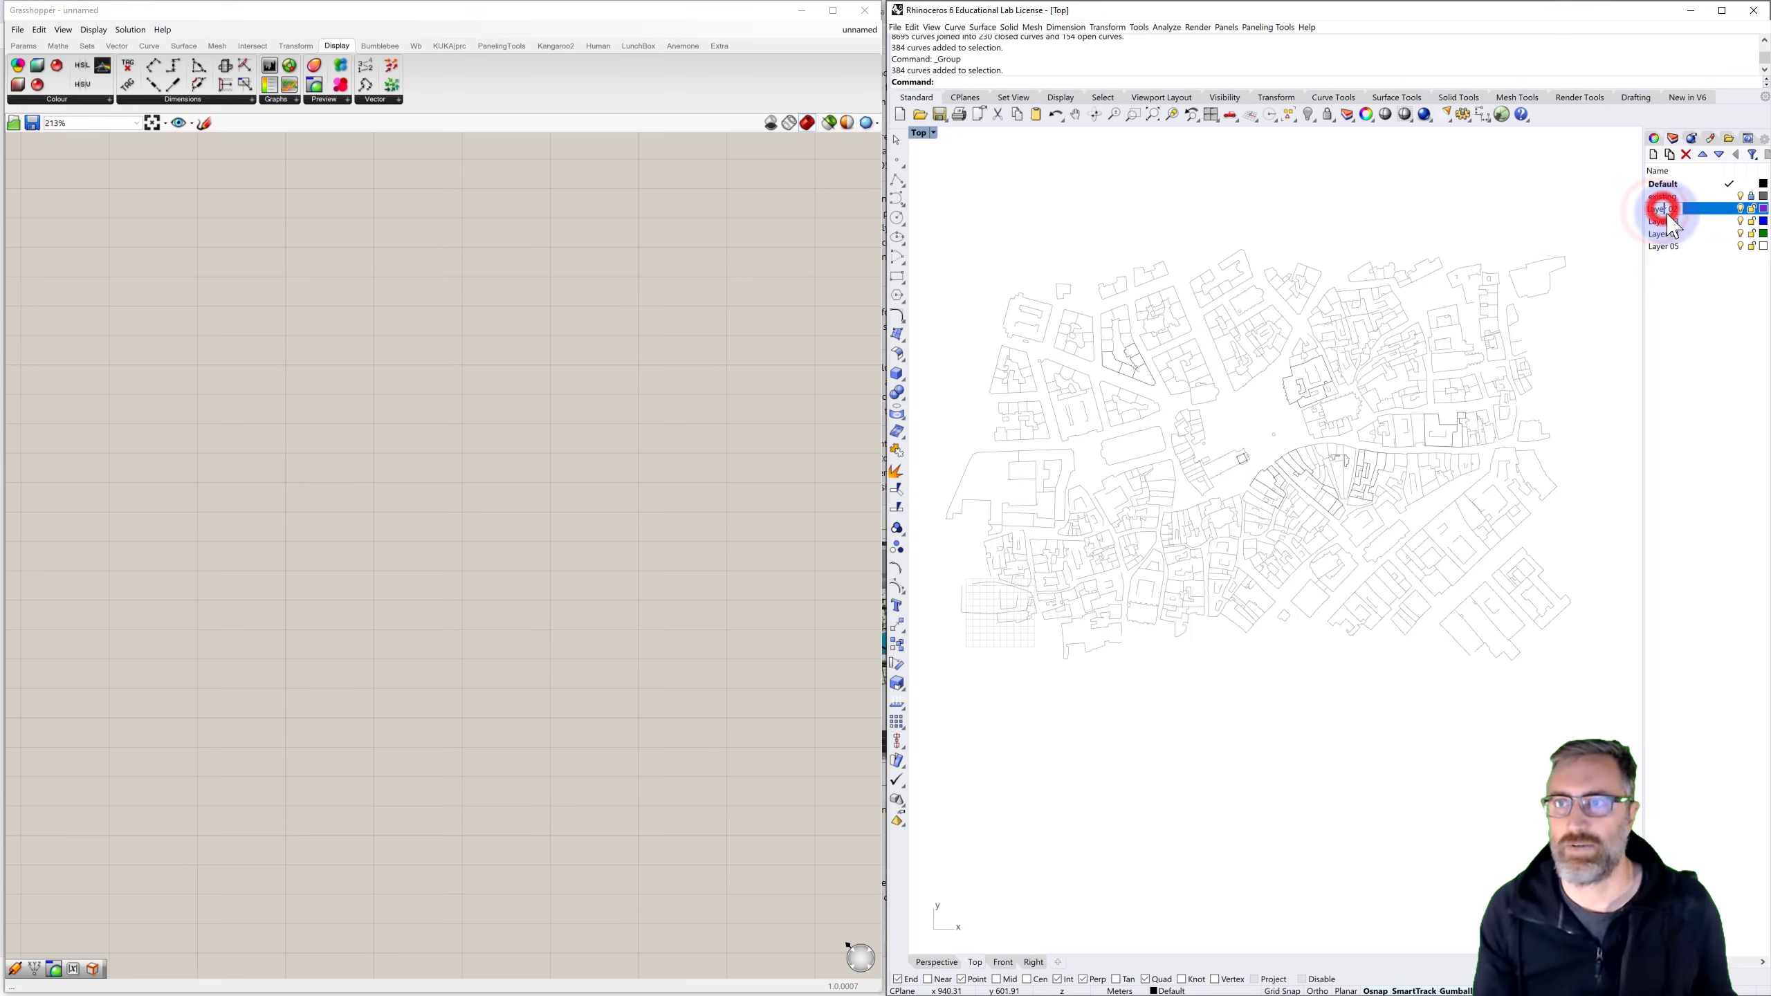
pyautogui.doubleClick(1669, 208)
pyautogui.moveTo(1675, 208); pyautogui.dragTo(1640, 213)
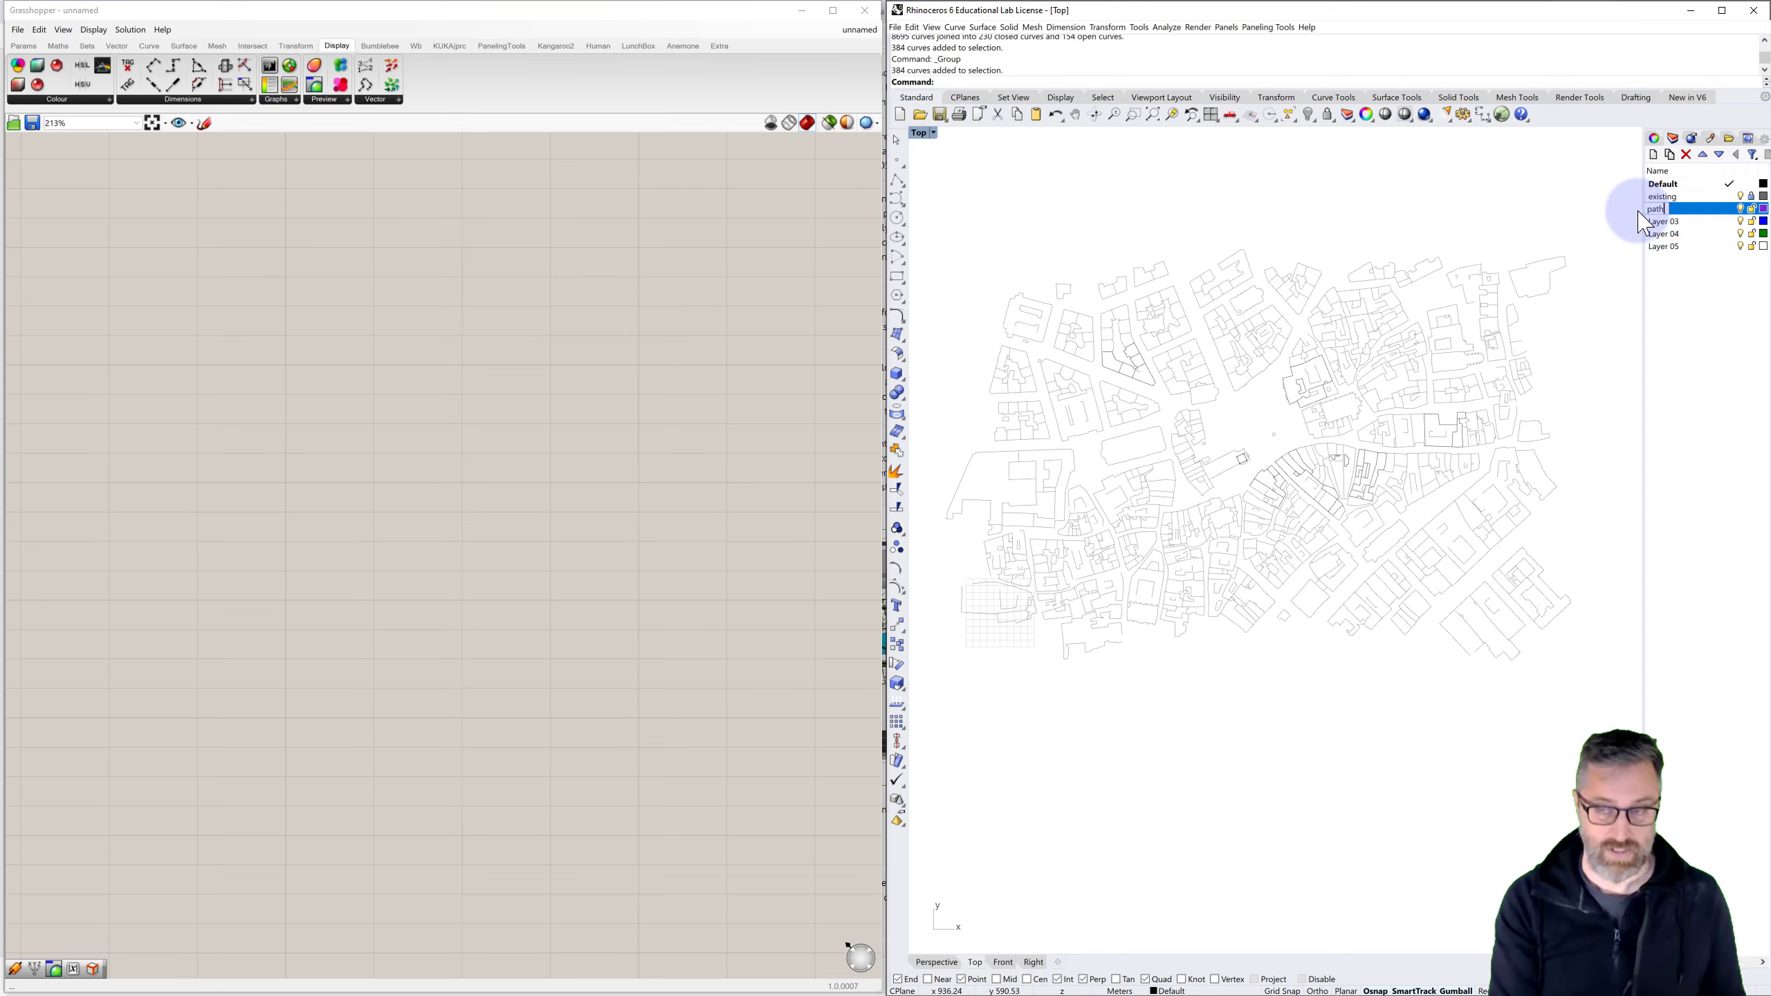
pyautogui.click(1730, 209)
pyautogui.click(1460, 218)
# Draw a smooth control-point curve on the path layer along the street from the map's west edge, across the central square, to its east edge
pyautogui.scroll(2, 1232, 434)
pyautogui.moveTo(1190, 400); pyautogui.dragTo(1280, 433, button='right')
pyautogui.scroll(1, 1276, 381)
pyautogui.scroll(-2, 1259, 372)
pyautogui.scroll(2, 1202, 384)
pyautogui.moveTo(1132, 373); pyautogui.dragTo(1215, 378, button='right')
pyautogui.click(897, 198)
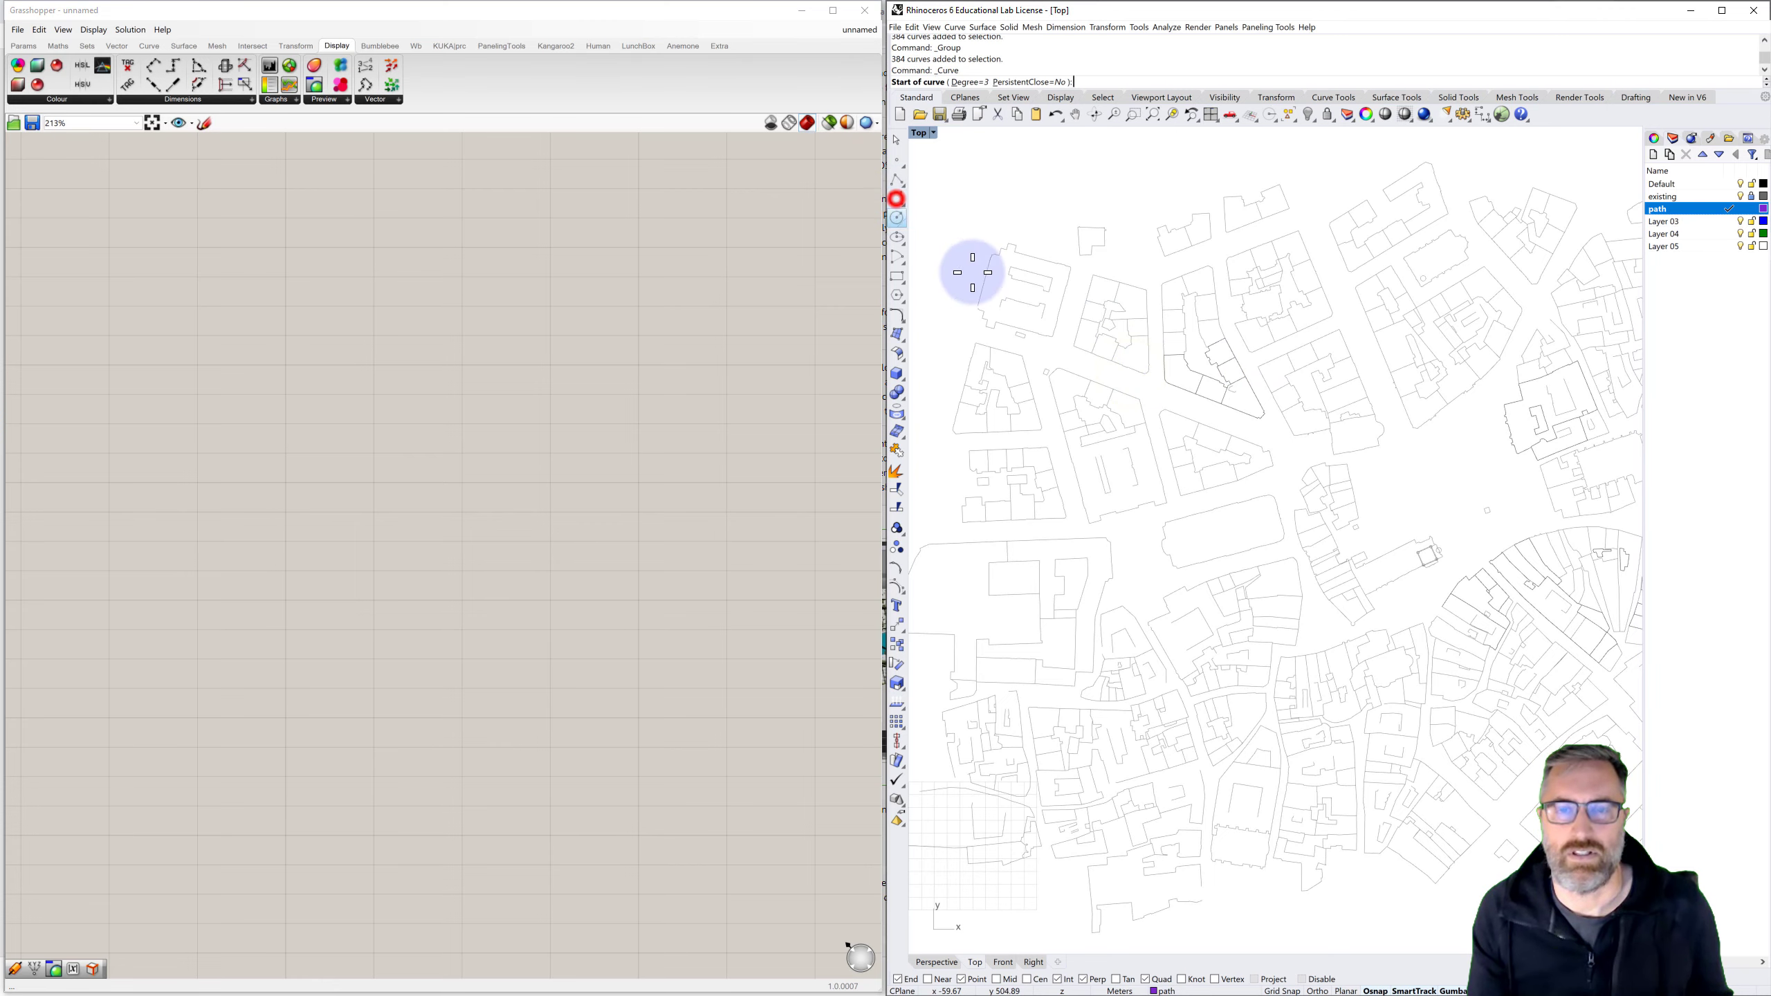
pyautogui.scroll(2, 996, 319)
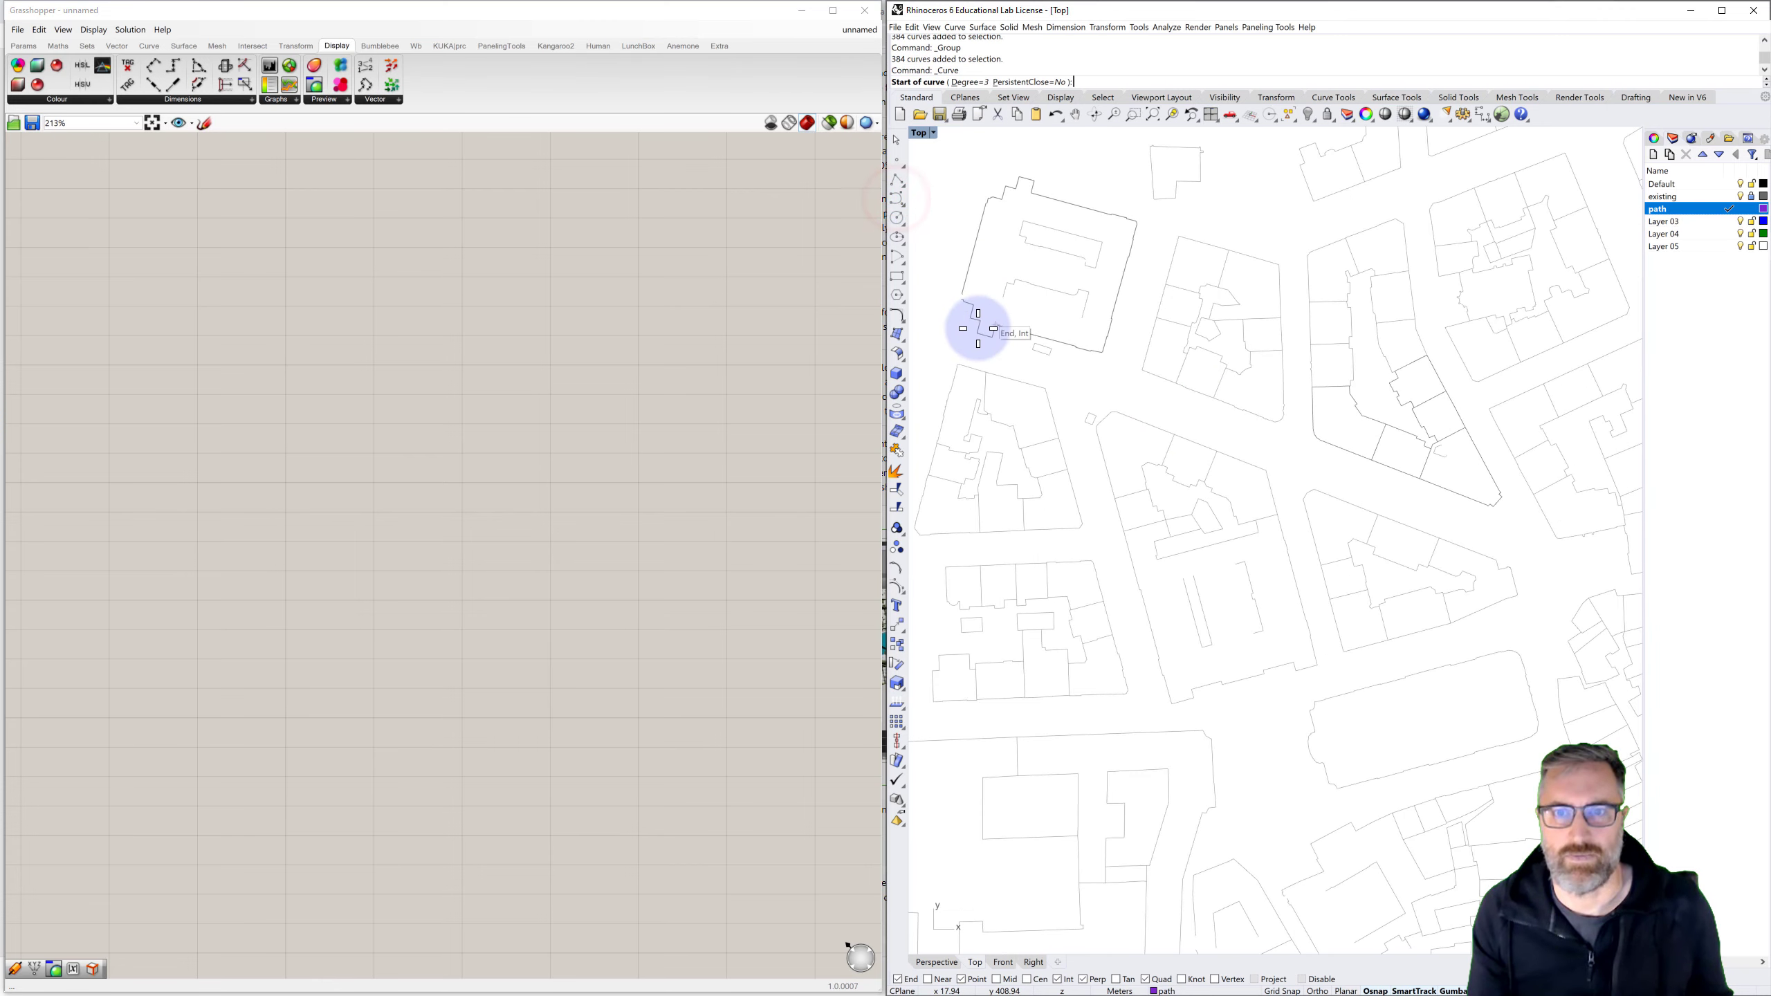
pyautogui.click(945, 338)
pyautogui.click(1014, 360)
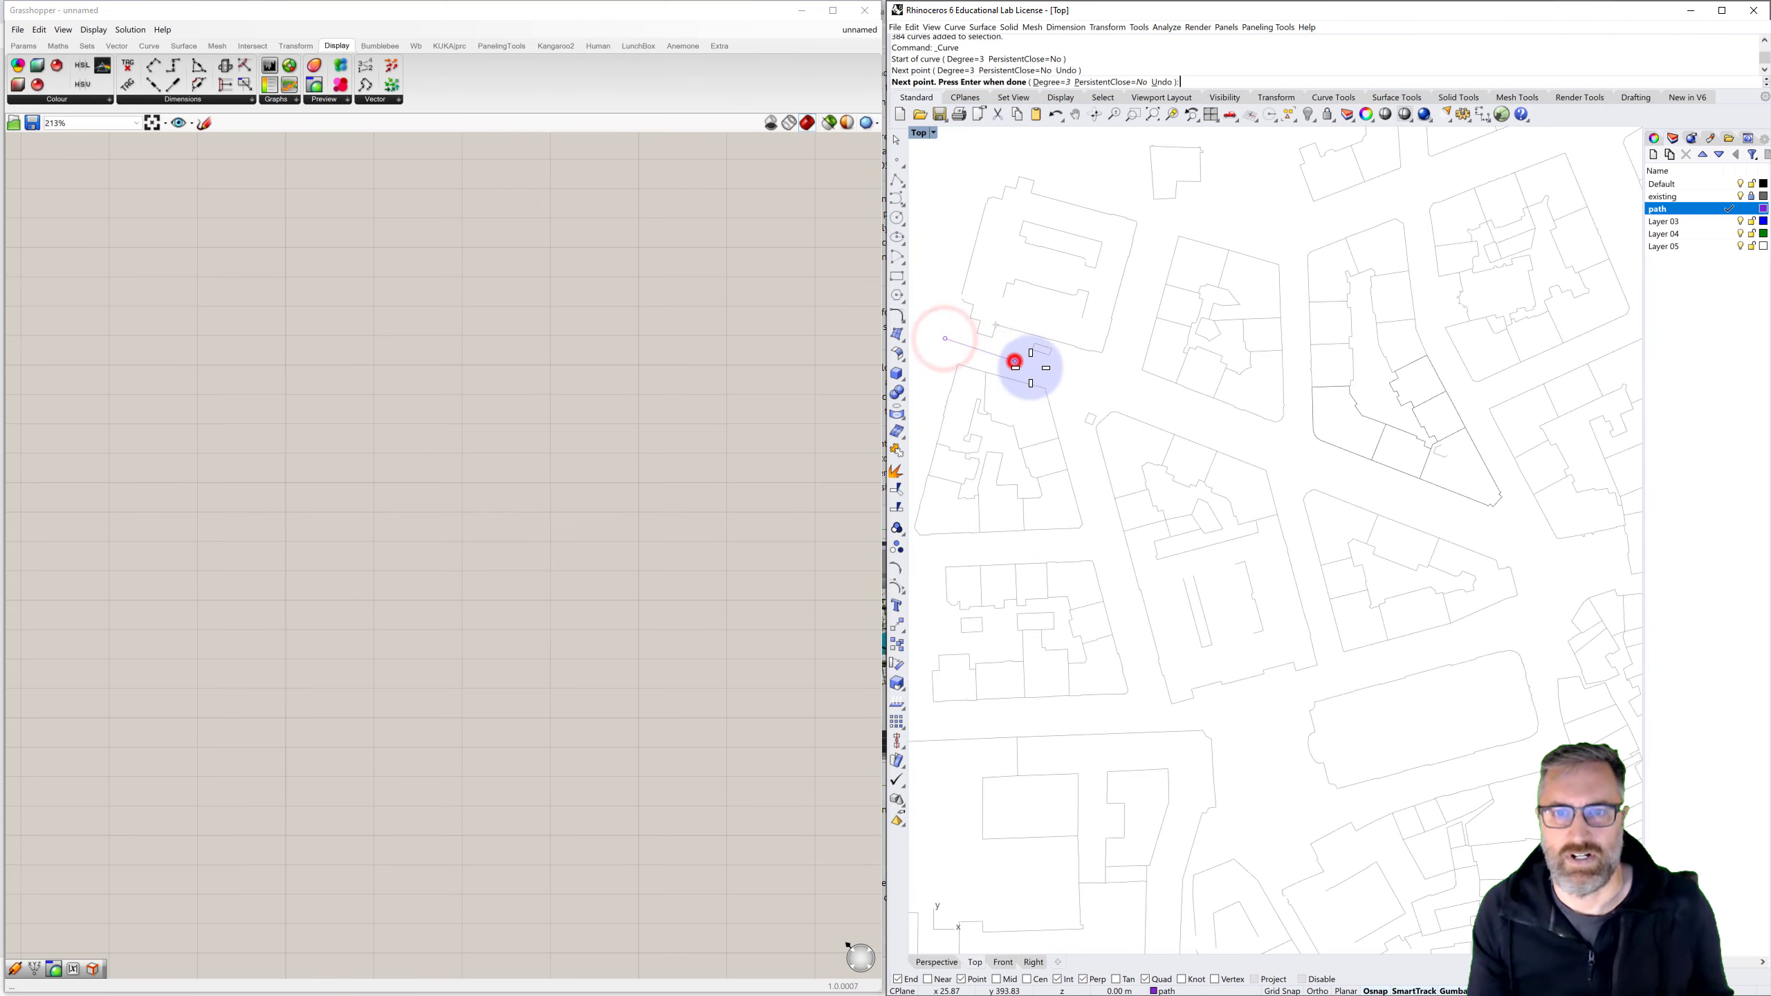
pyautogui.click(1100, 380)
pyautogui.click(1197, 411)
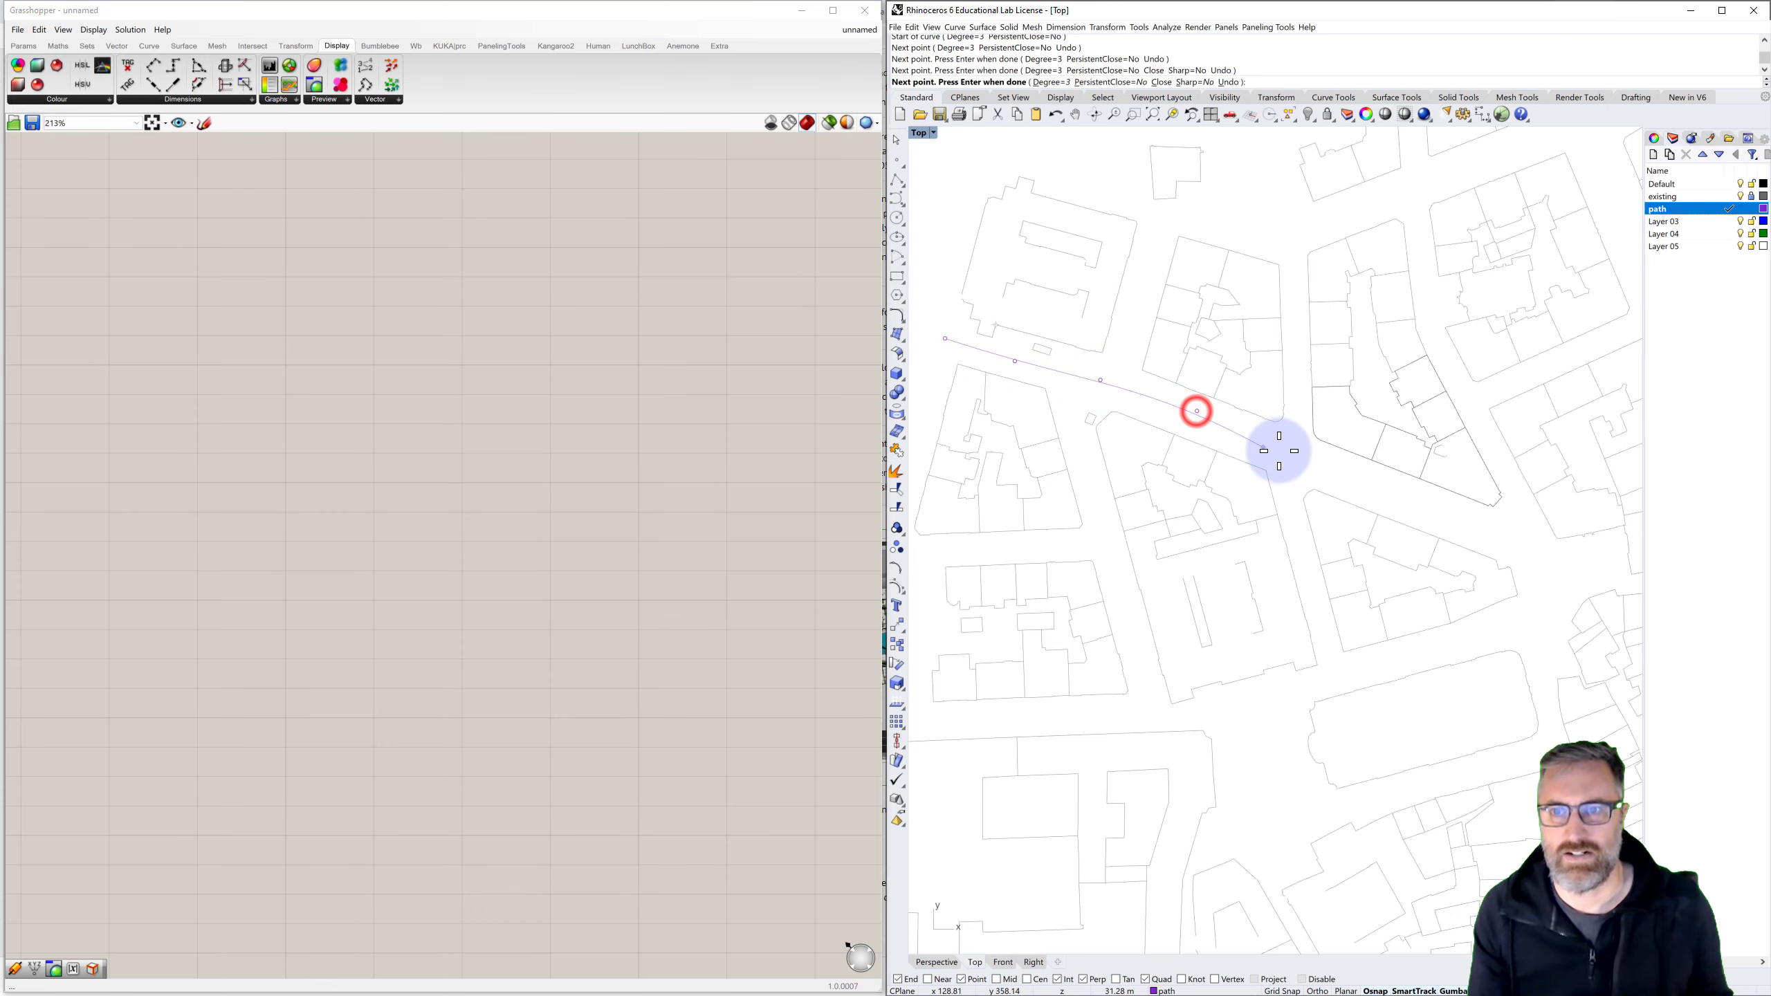
pyautogui.click(1284, 449)
pyautogui.click(1395, 497)
pyautogui.moveTo(1458, 526); pyautogui.dragTo(1182, 393, button='right')
pyautogui.click(1216, 402)
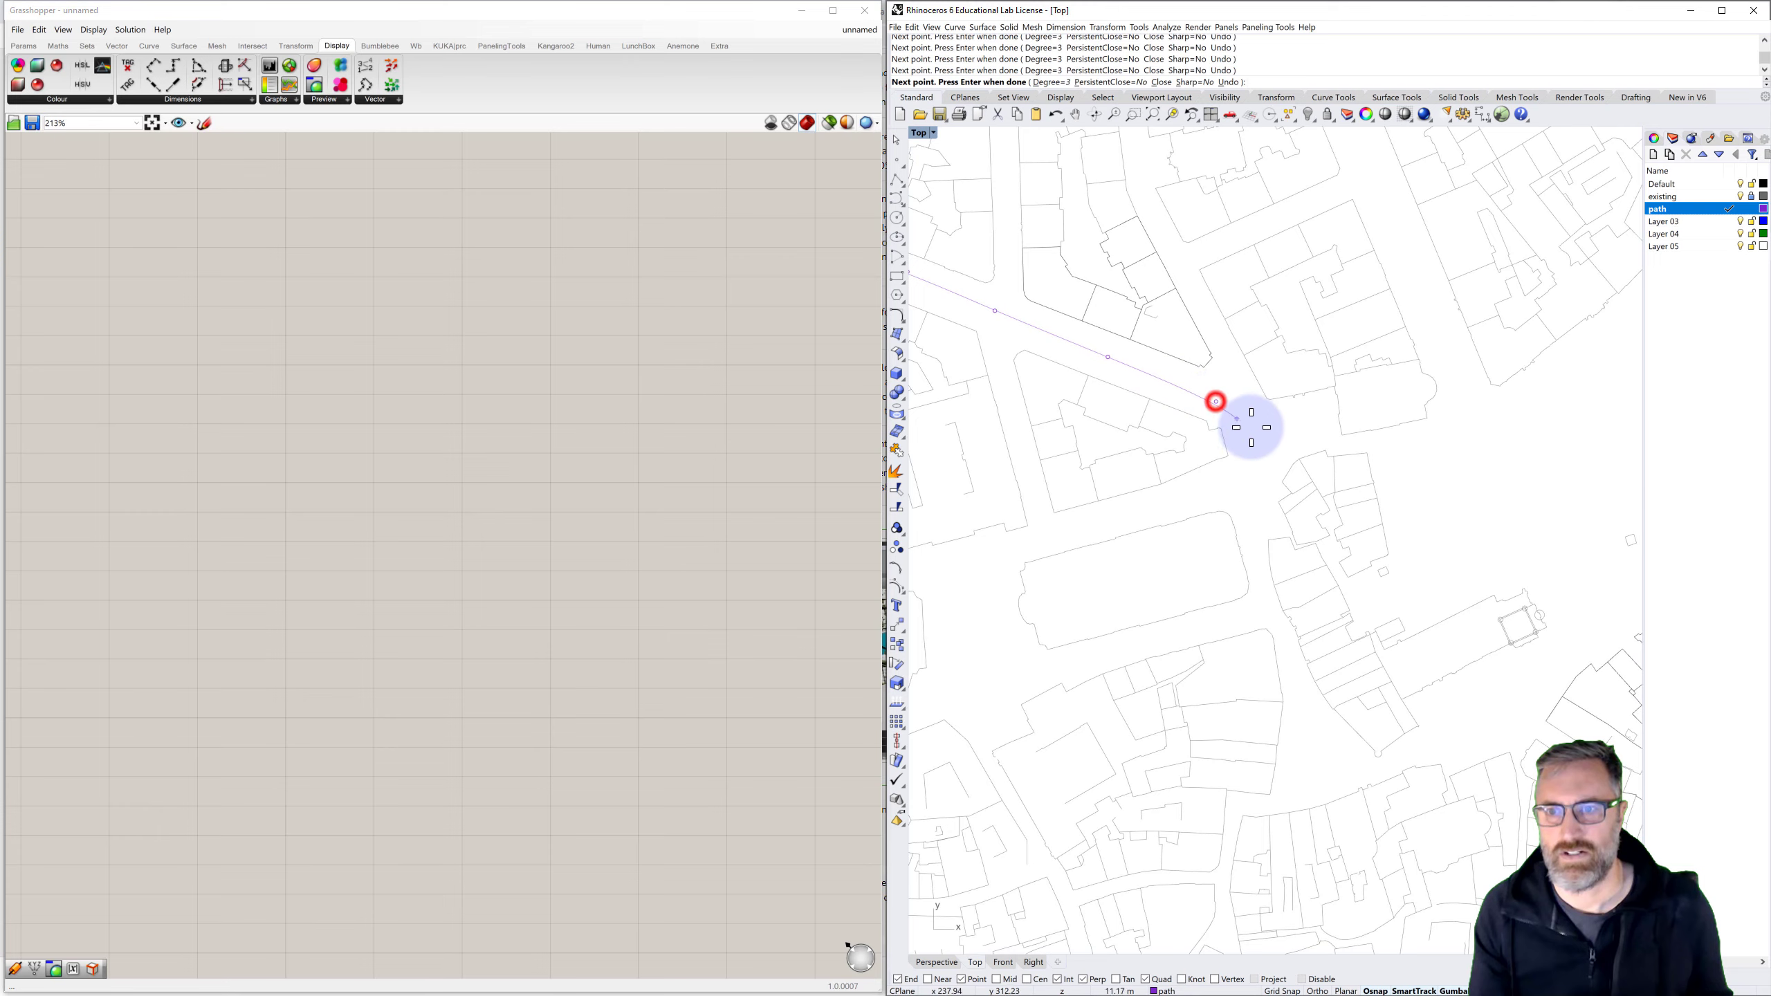
pyautogui.click(1260, 431)
pyautogui.click(1295, 437)
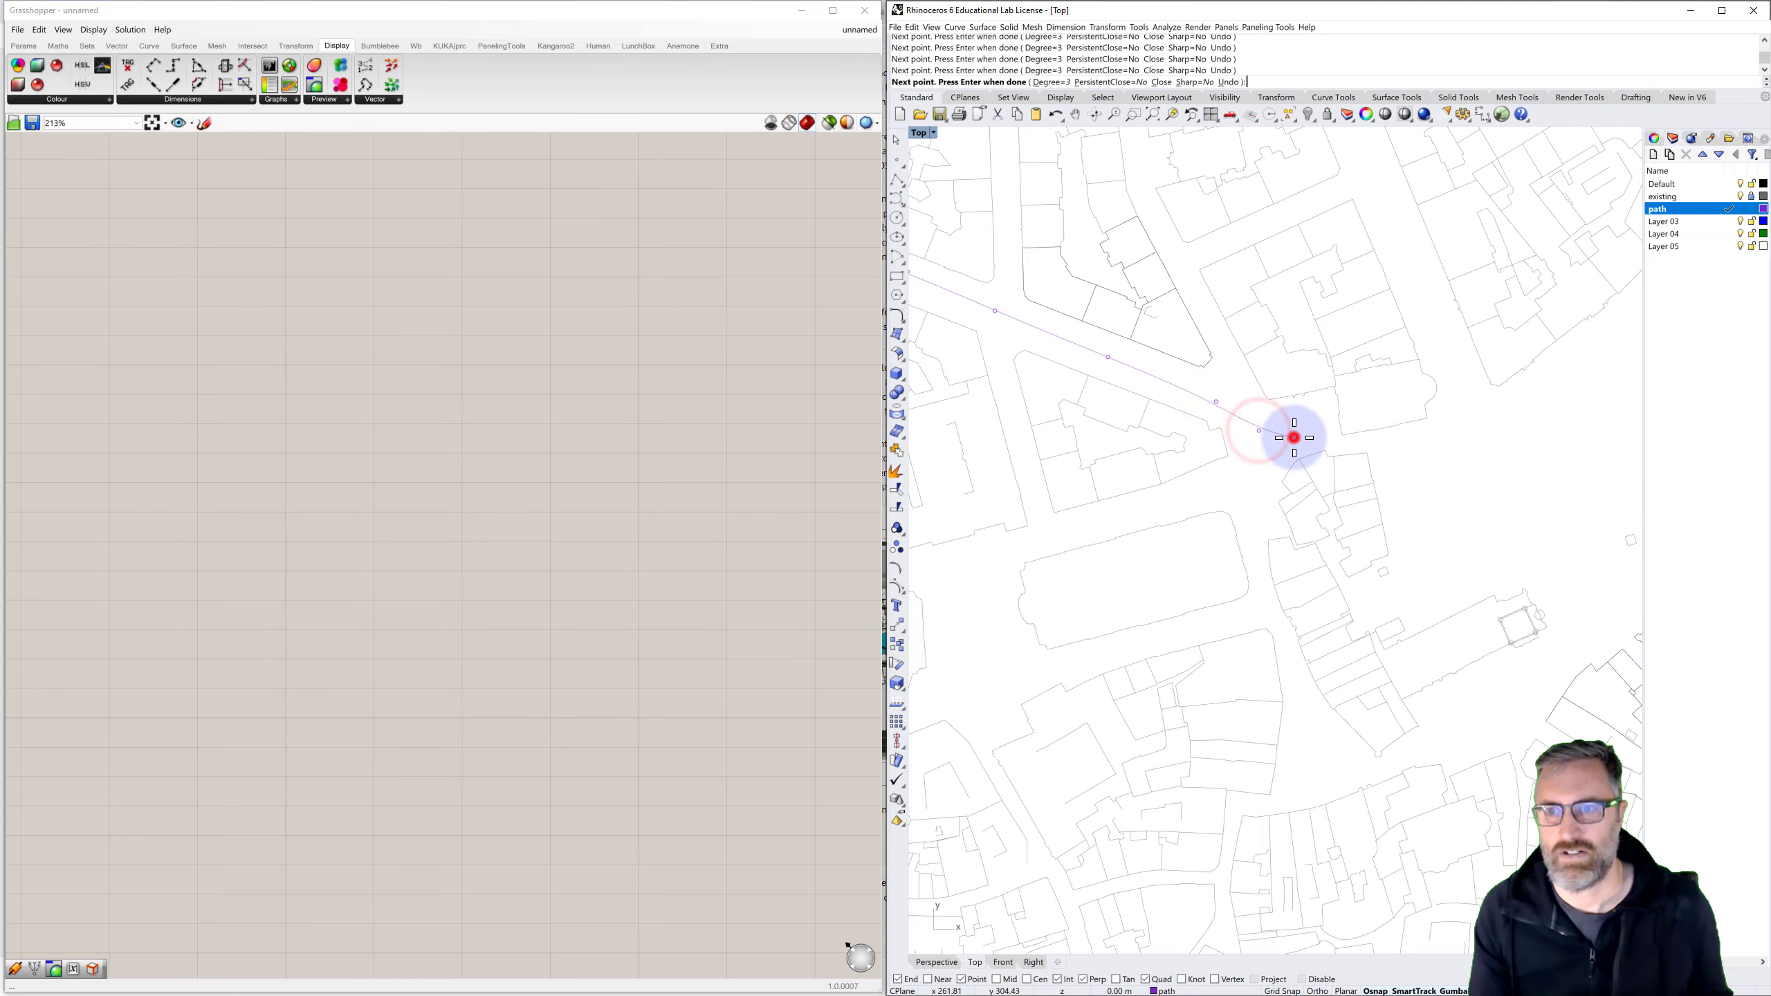
pyautogui.click(1347, 443)
pyautogui.click(1392, 444)
pyautogui.moveTo(1466, 460); pyautogui.dragTo(1134, 391, button='right')
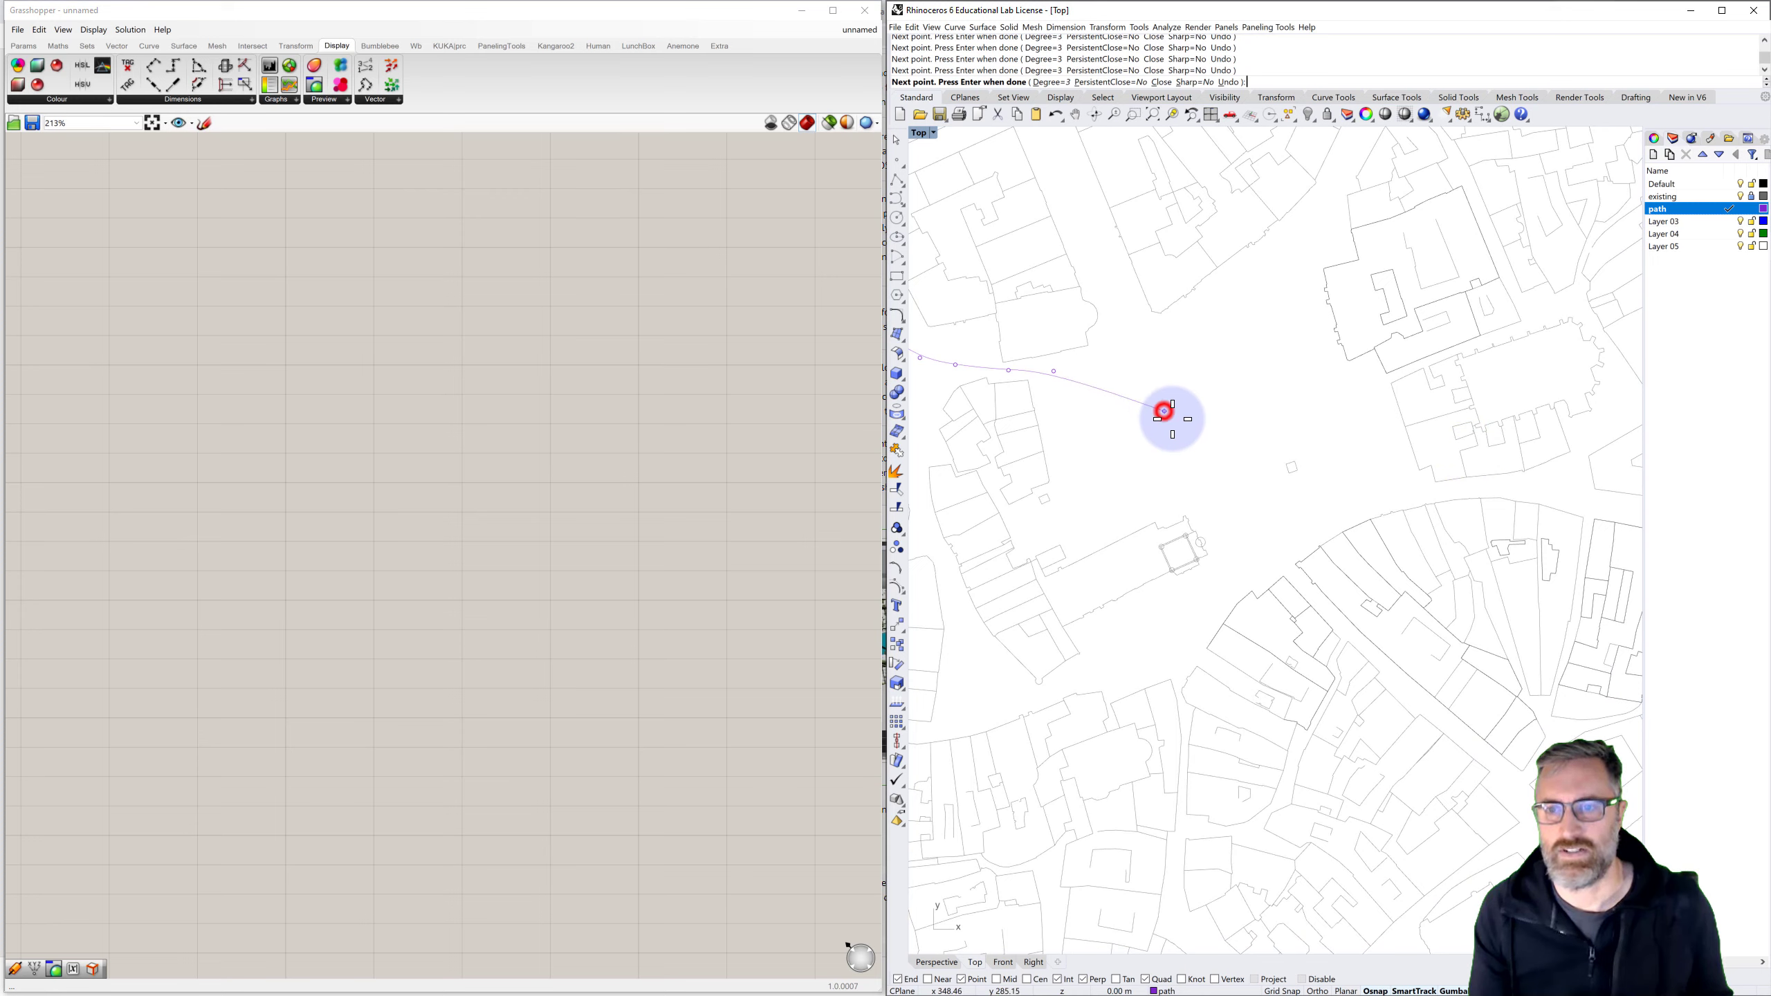
pyautogui.click(1230, 477)
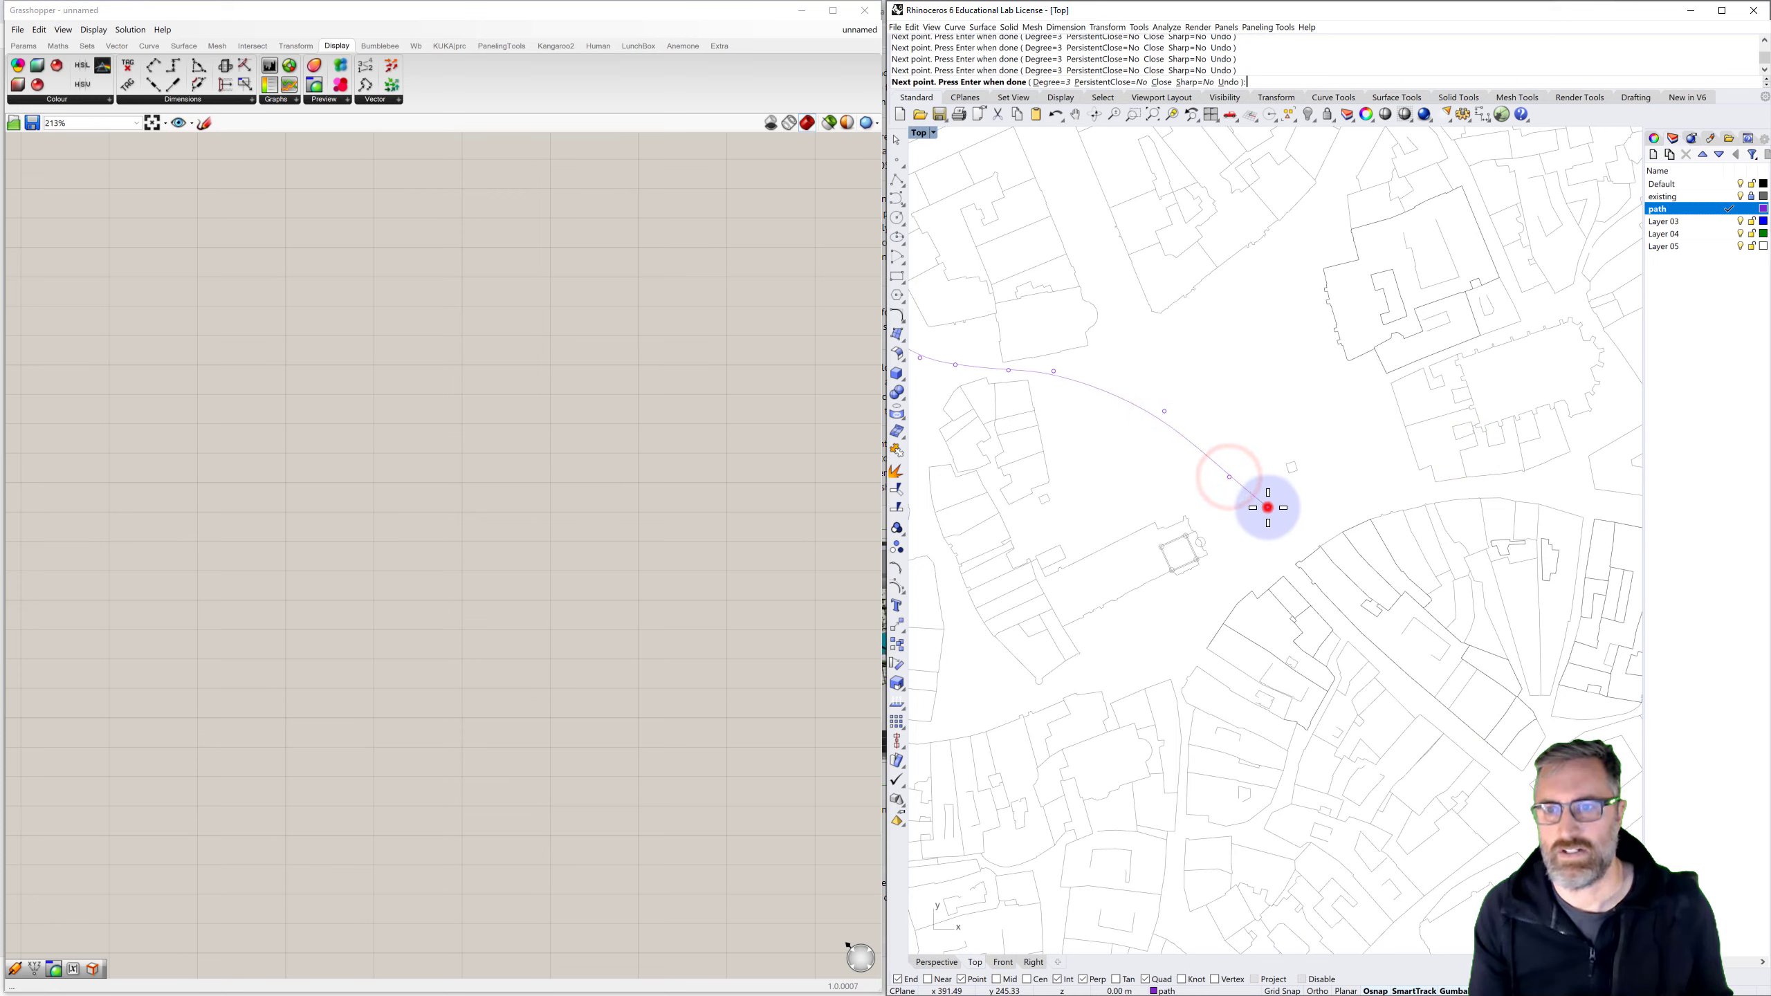
pyautogui.click(1267, 508)
pyautogui.click(1318, 504)
pyautogui.click(1405, 493)
pyautogui.click(1473, 486)
pyautogui.click(1541, 488)
pyautogui.moveTo(1463, 492); pyautogui.dragTo(1005, 407, button='right')
pyautogui.click(1128, 415)
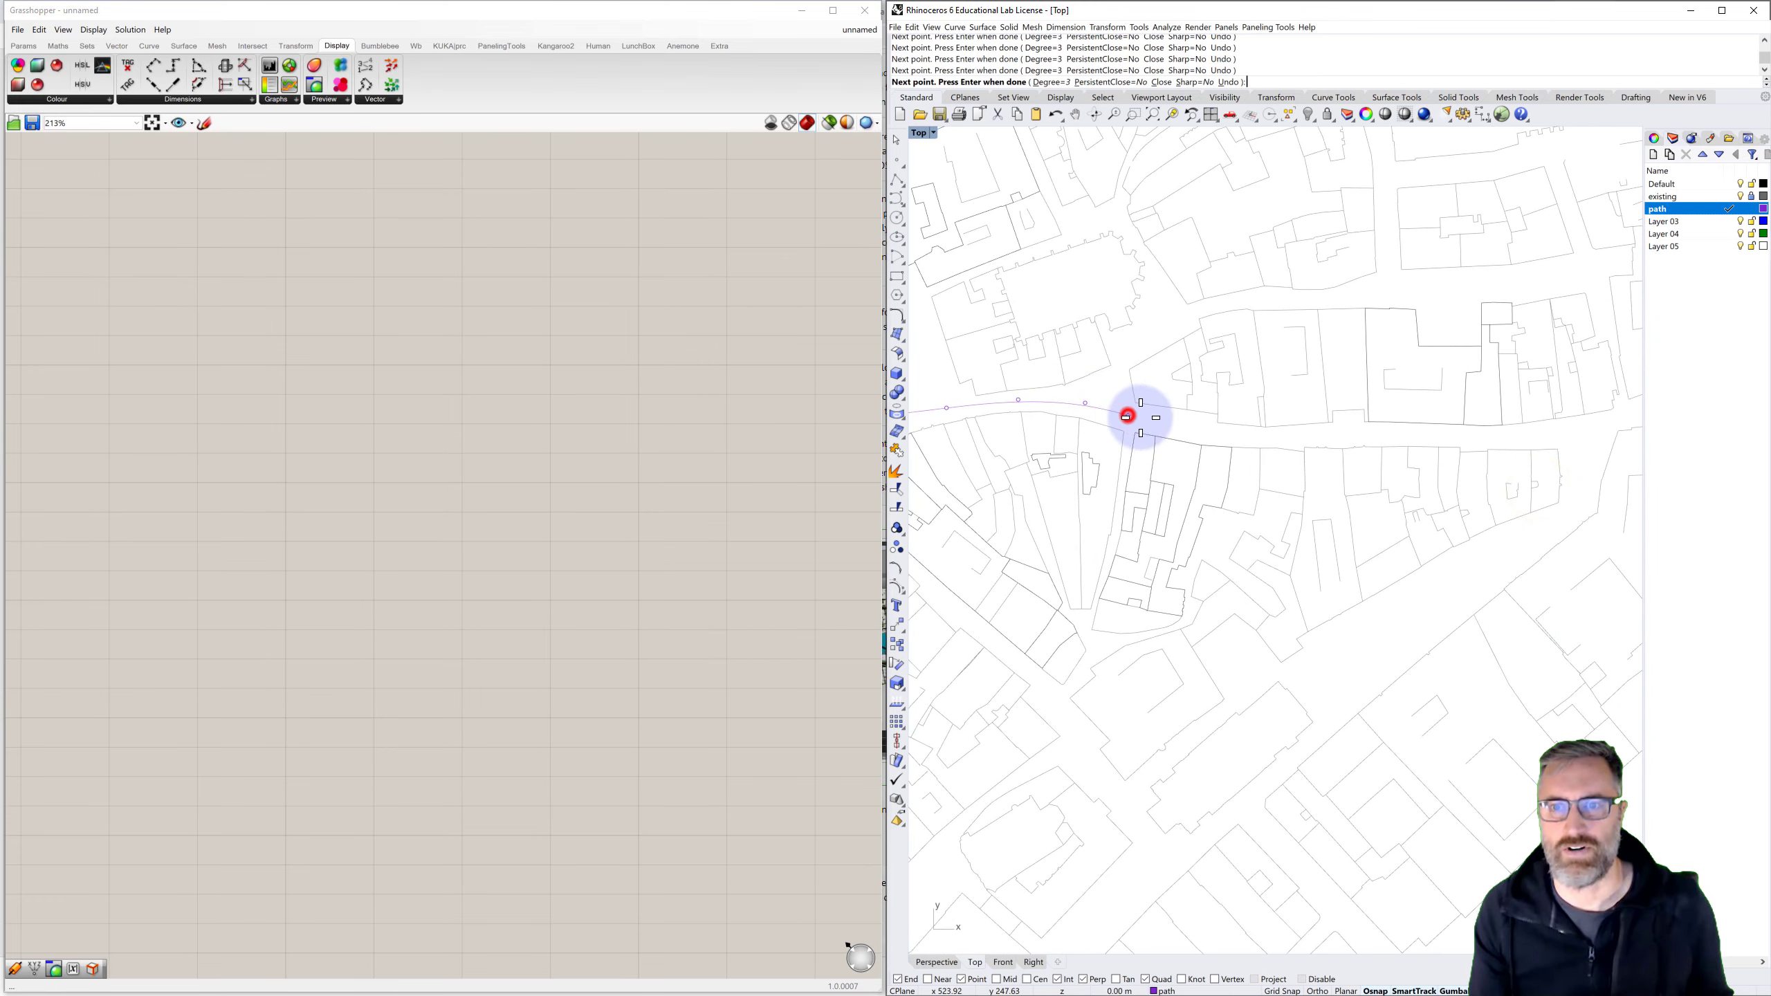
pyautogui.click(1193, 430)
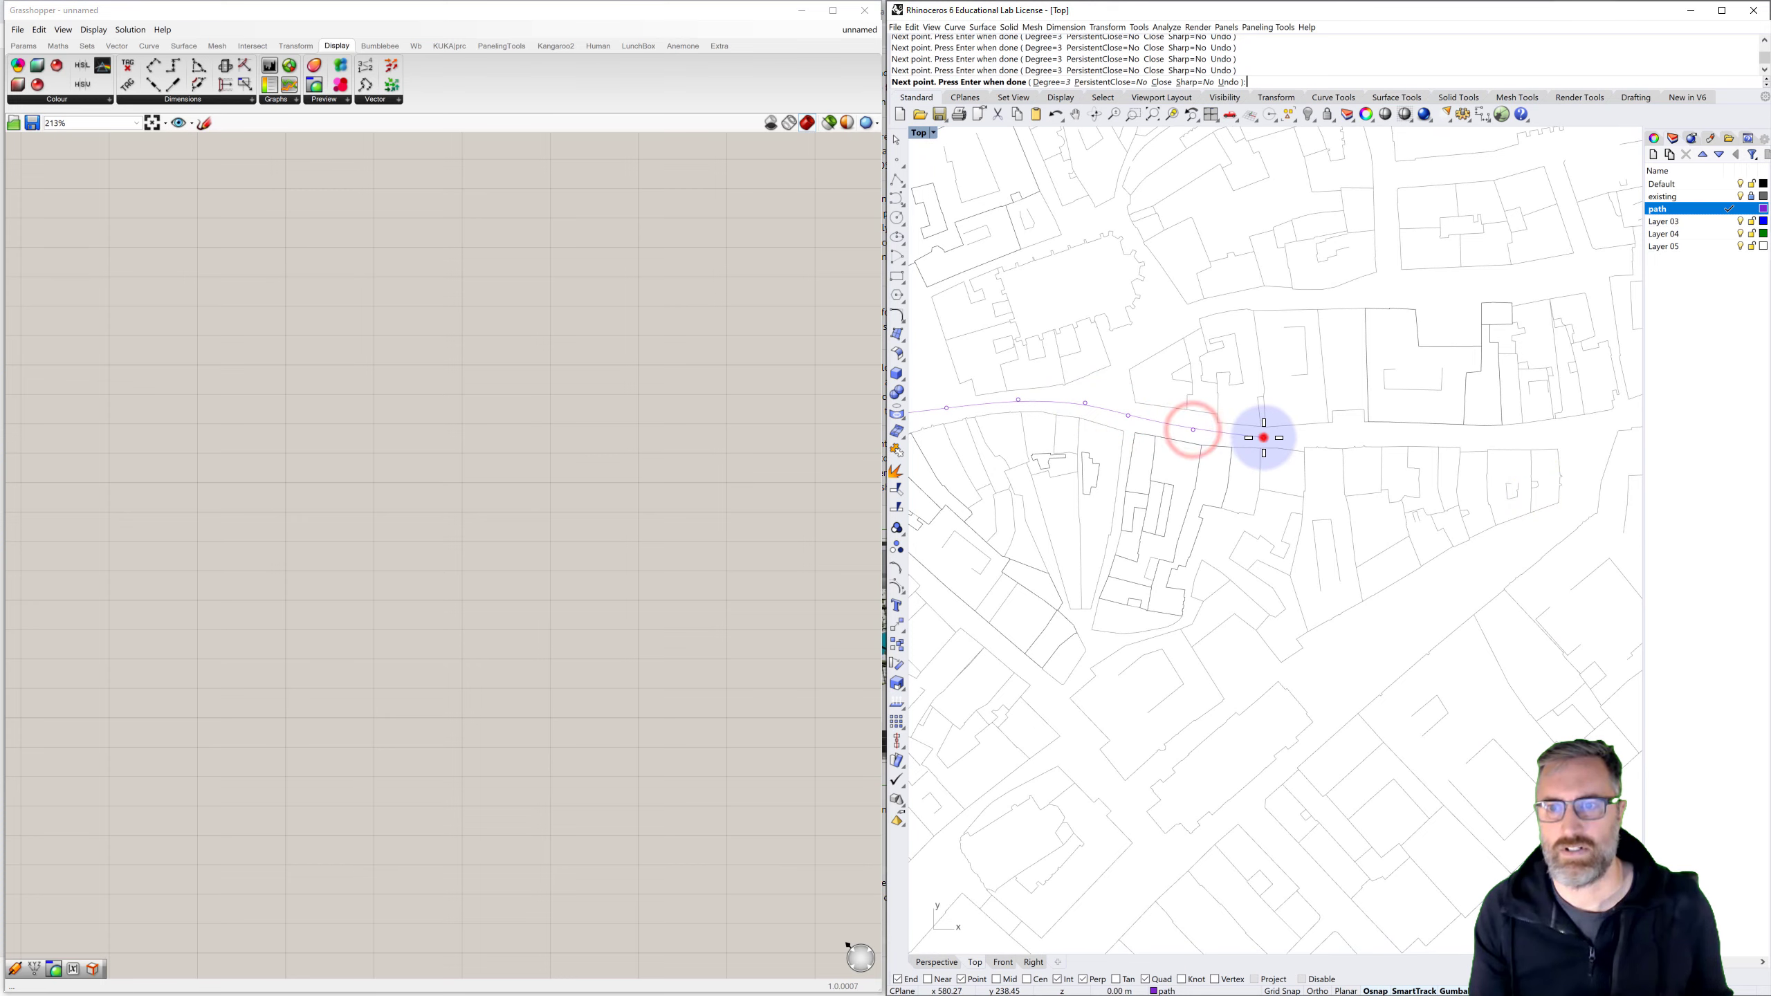
pyautogui.click(1263, 437)
pyautogui.click(1317, 434)
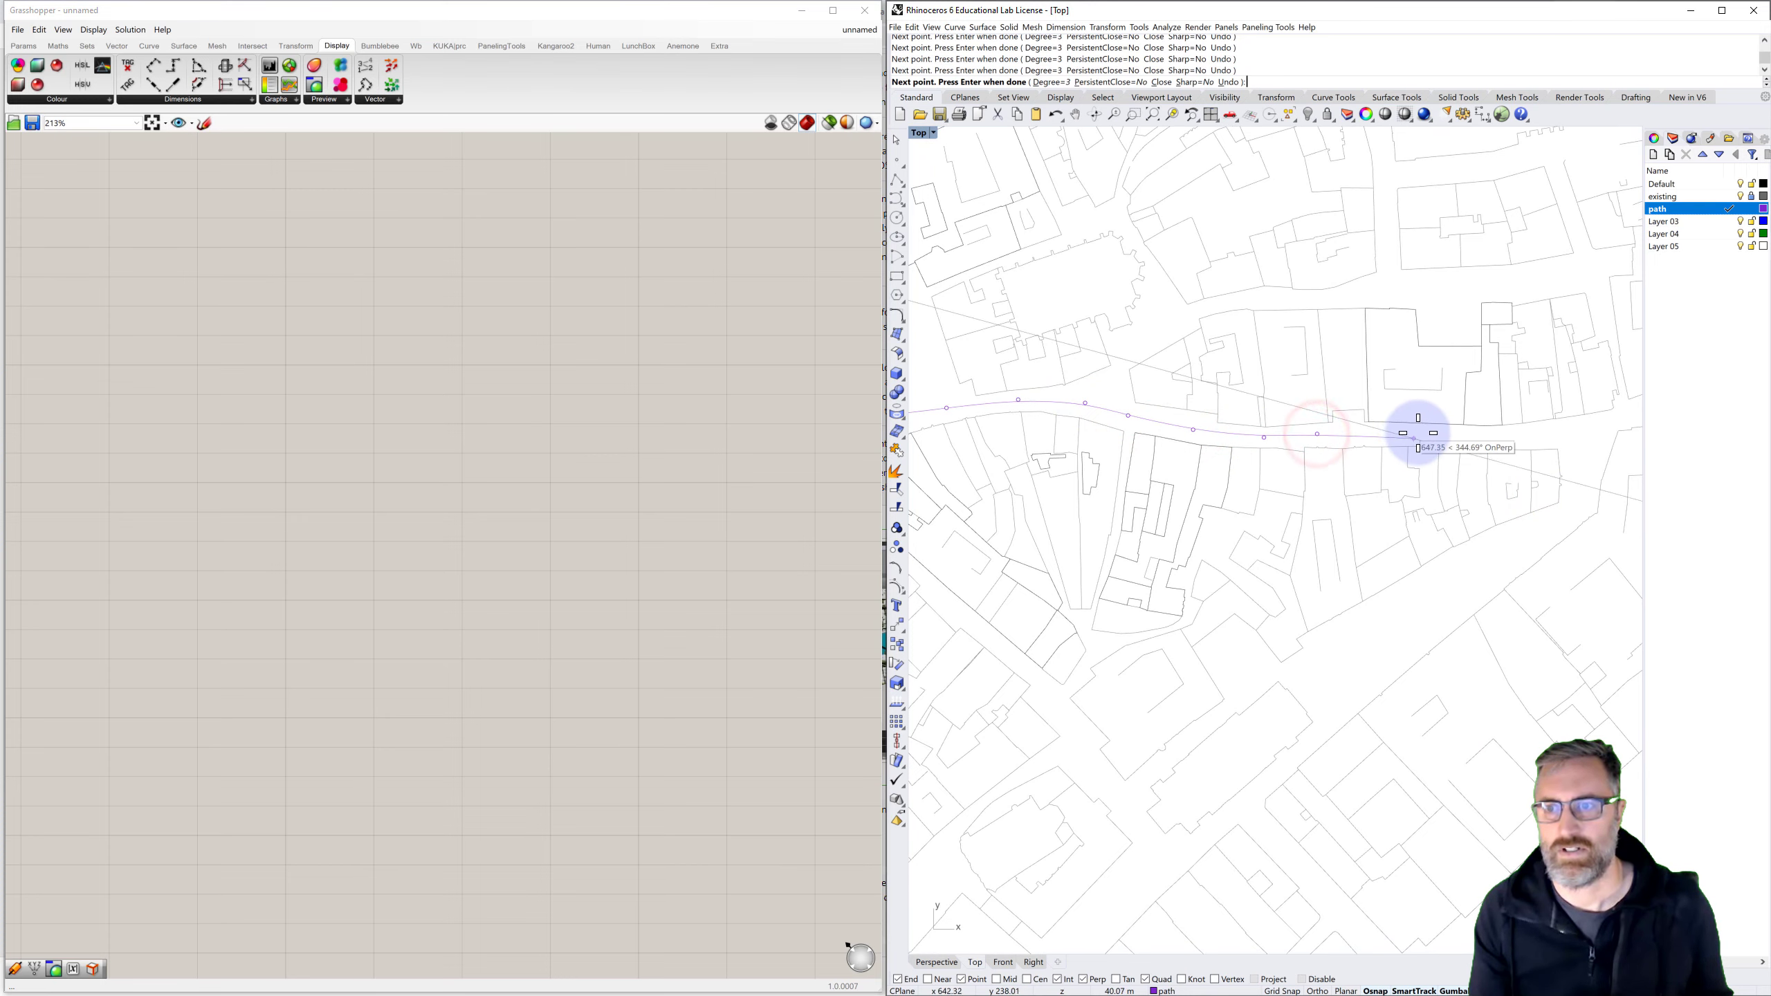
pyautogui.click(1457, 436)
pyautogui.moveTo(1534, 431); pyautogui.dragTo(1293, 438, button='right')
pyautogui.click(1328, 442)
pyautogui.click(1376, 427)
pyautogui.click(1419, 420)
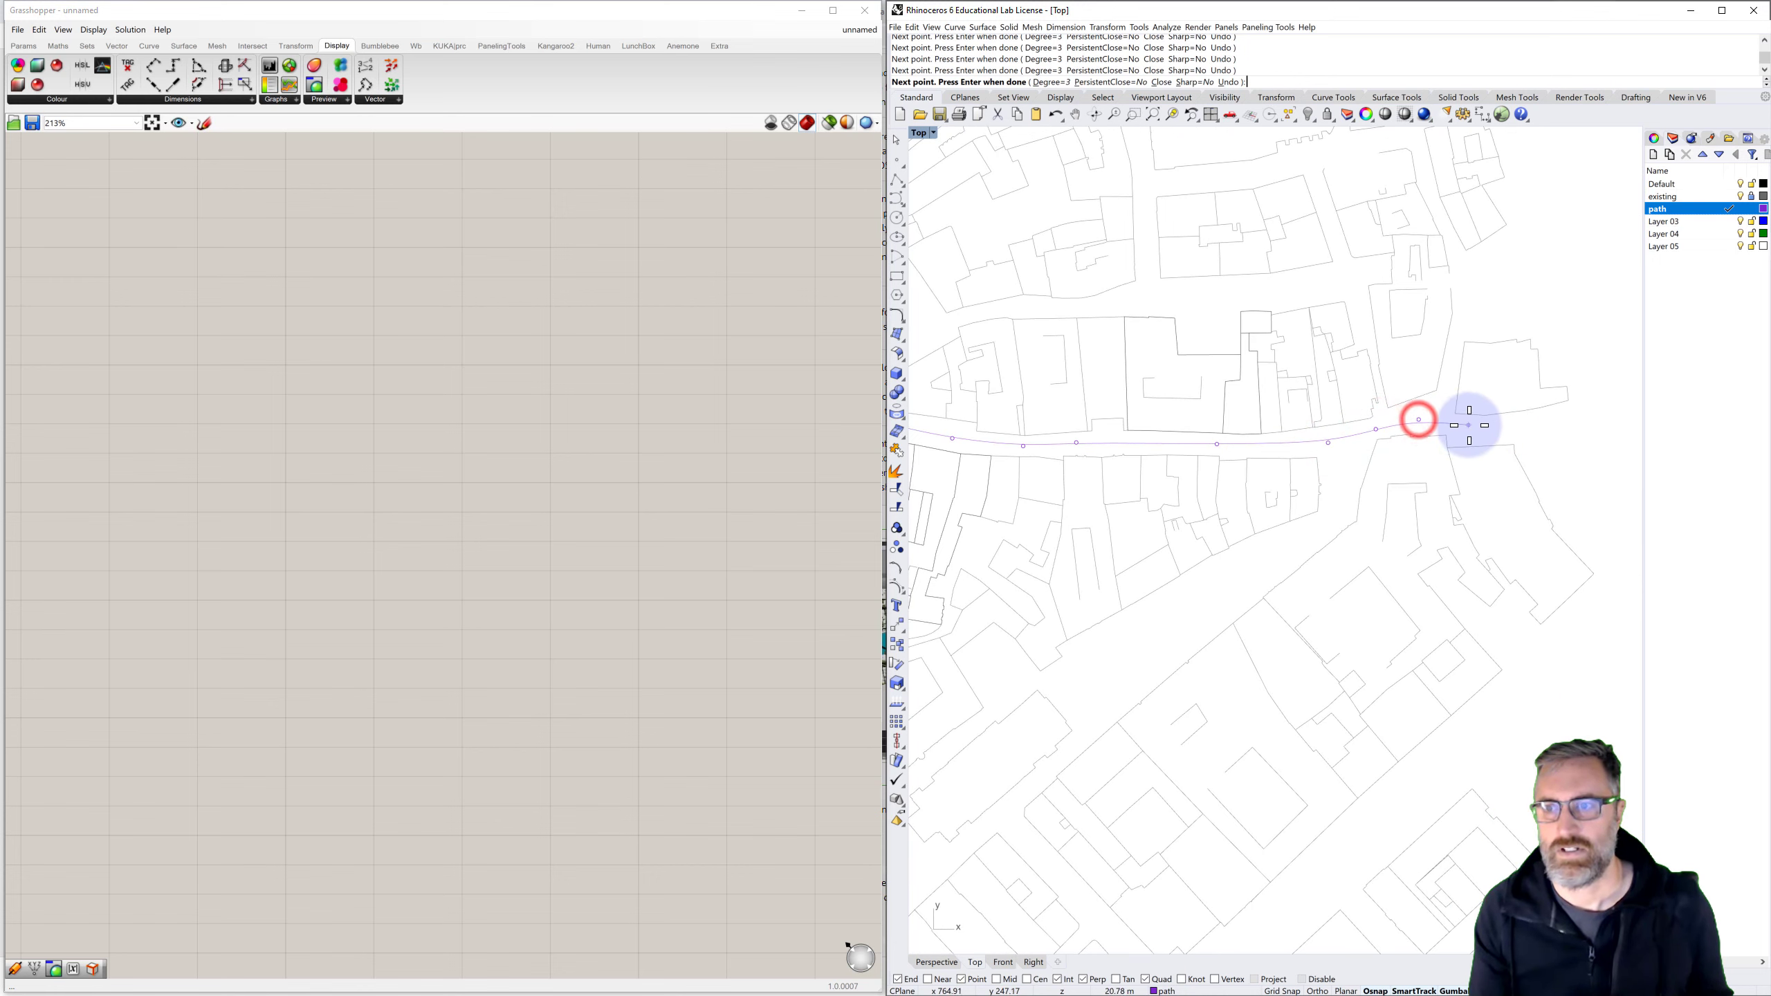
pyautogui.rightClick(1487, 428)
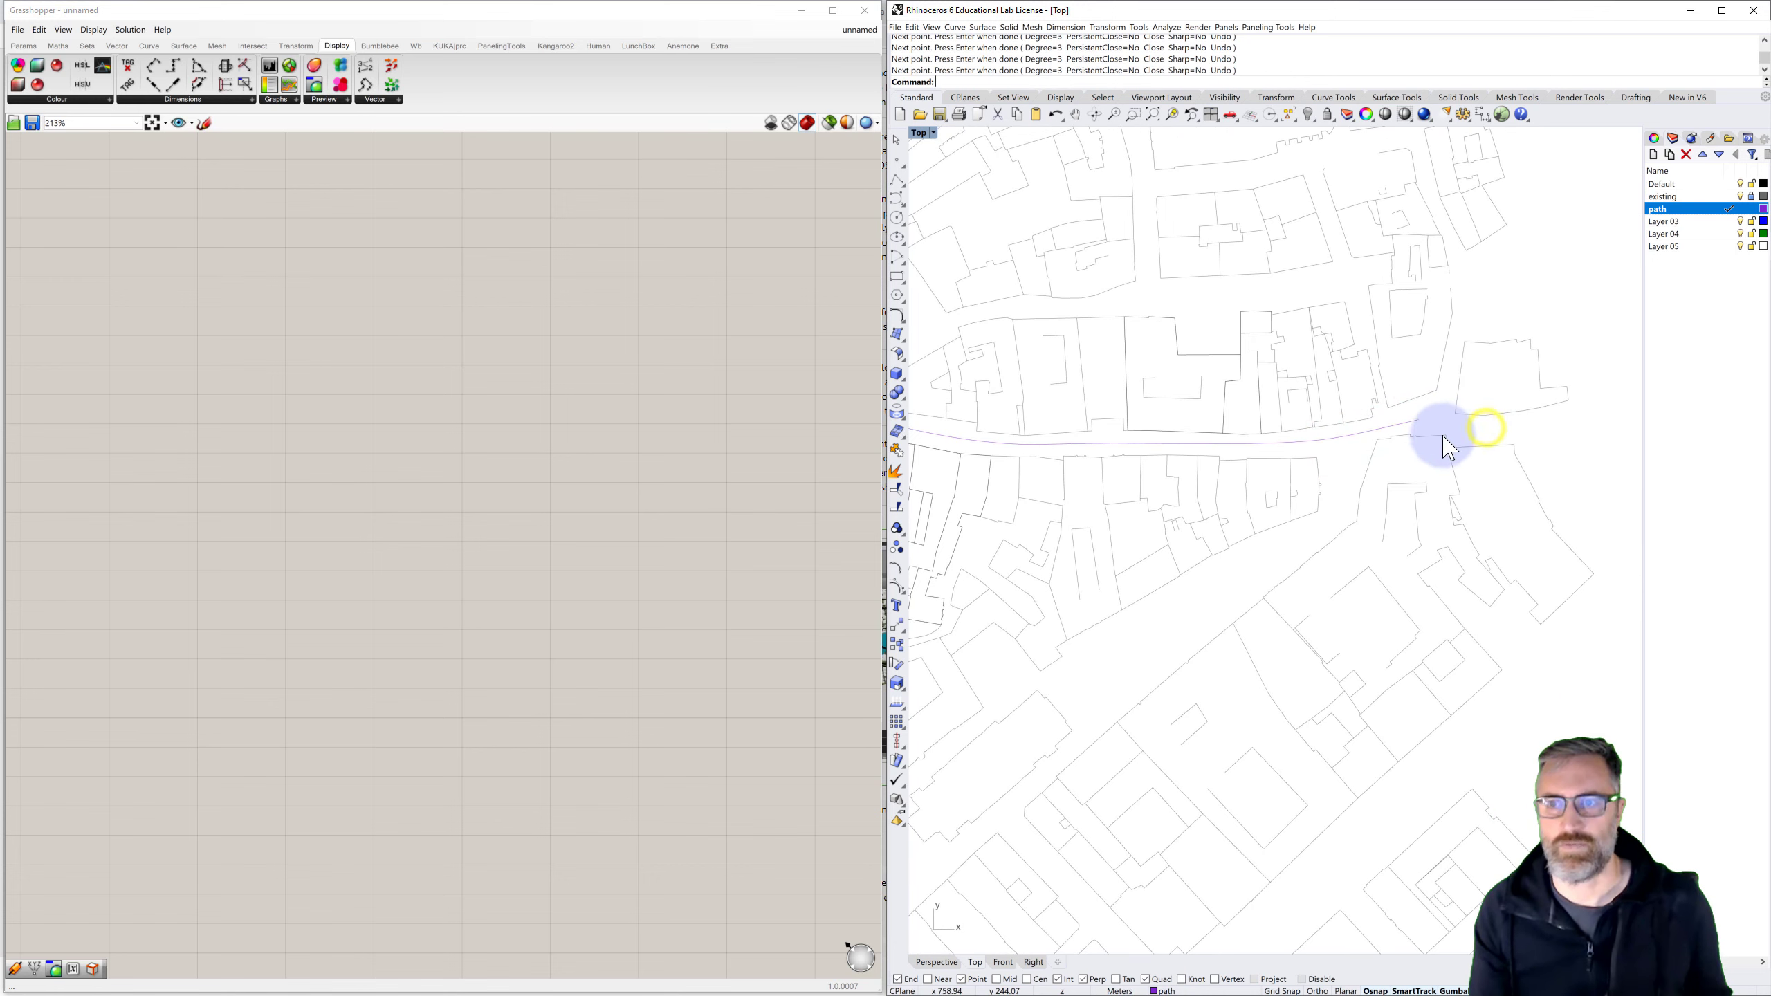
# Place a single point object in the open central square, just above the path curve
pyautogui.scroll(-14, 1415, 428)
pyautogui.moveTo(1267, 454); pyautogui.dragTo(1306, 446, button='right')
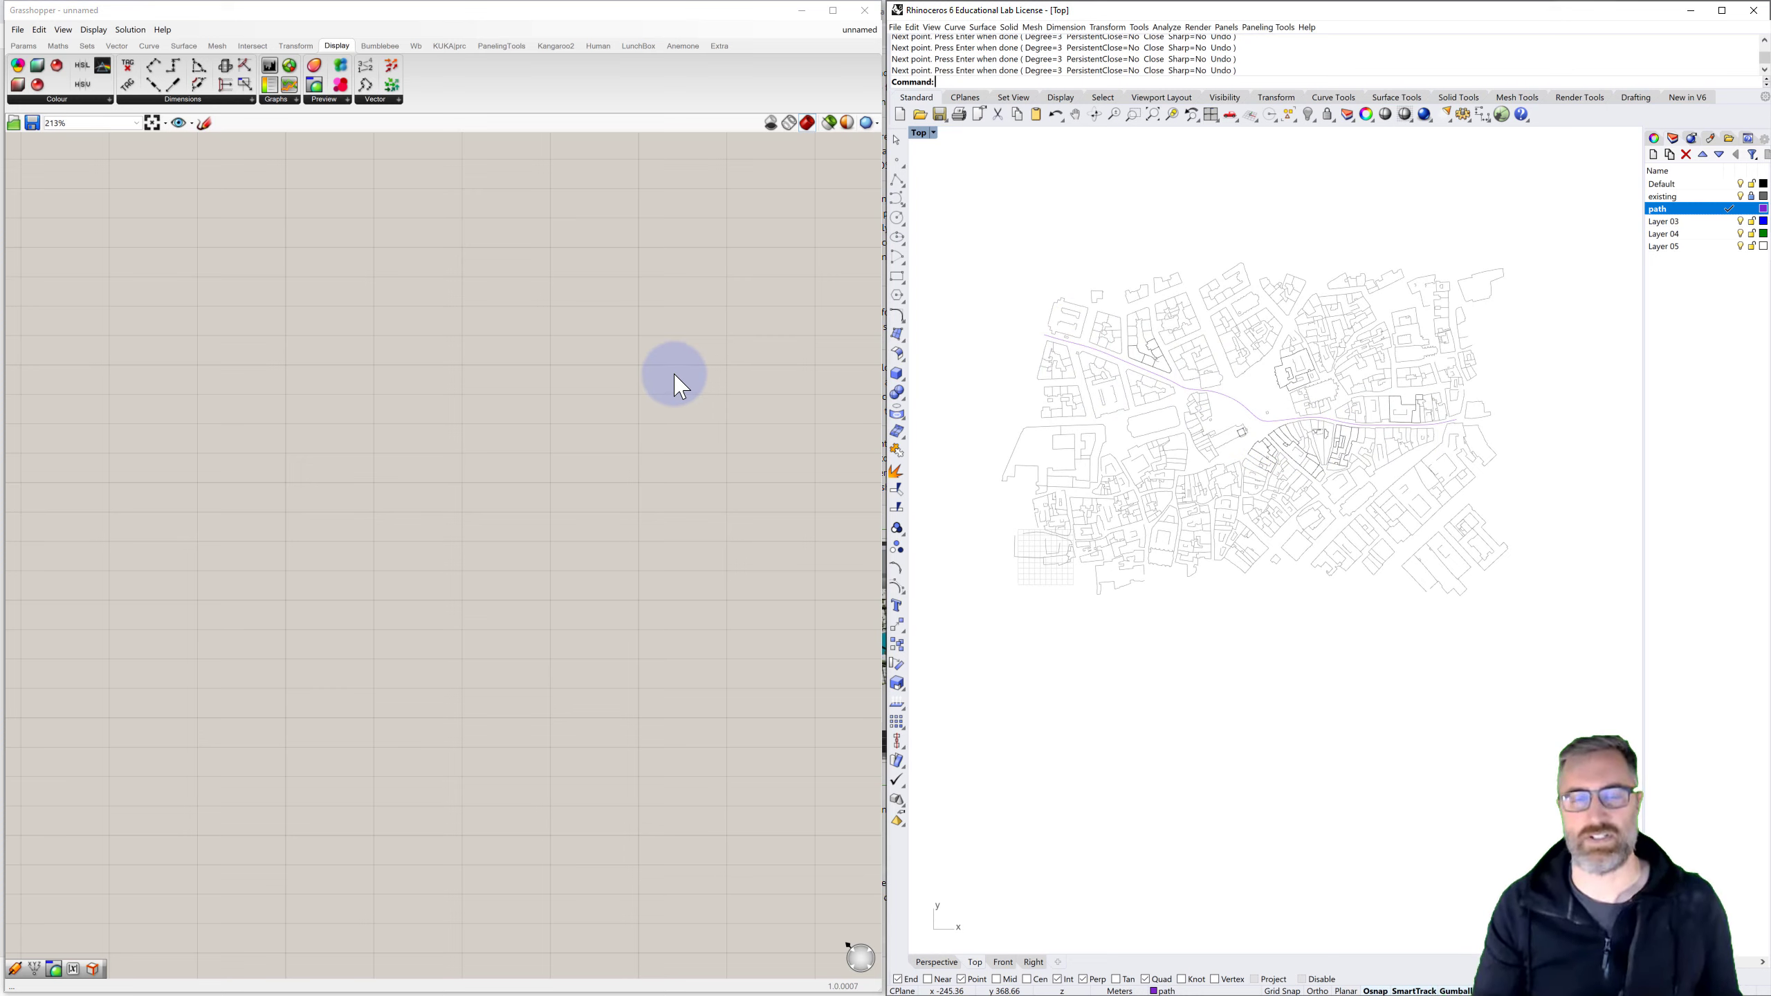
pyautogui.click(375, 379)
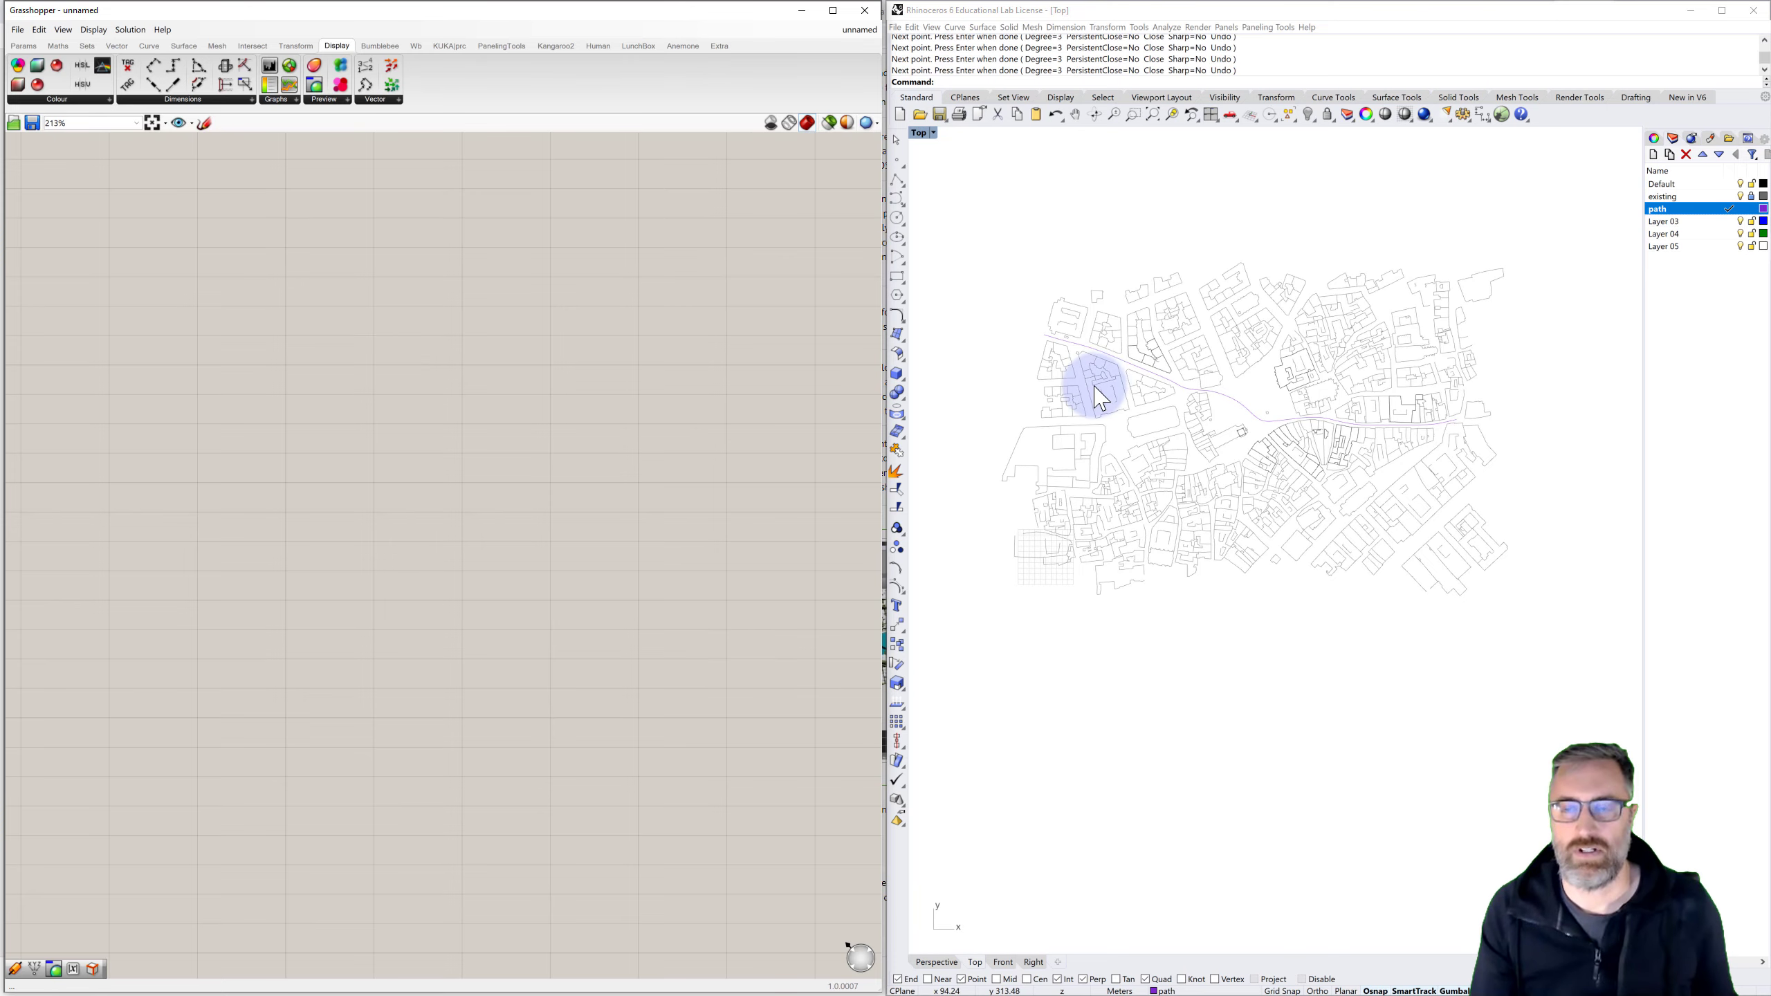
pyautogui.scroll(5, 1232, 401)
pyautogui.scroll(3, 1243, 402)
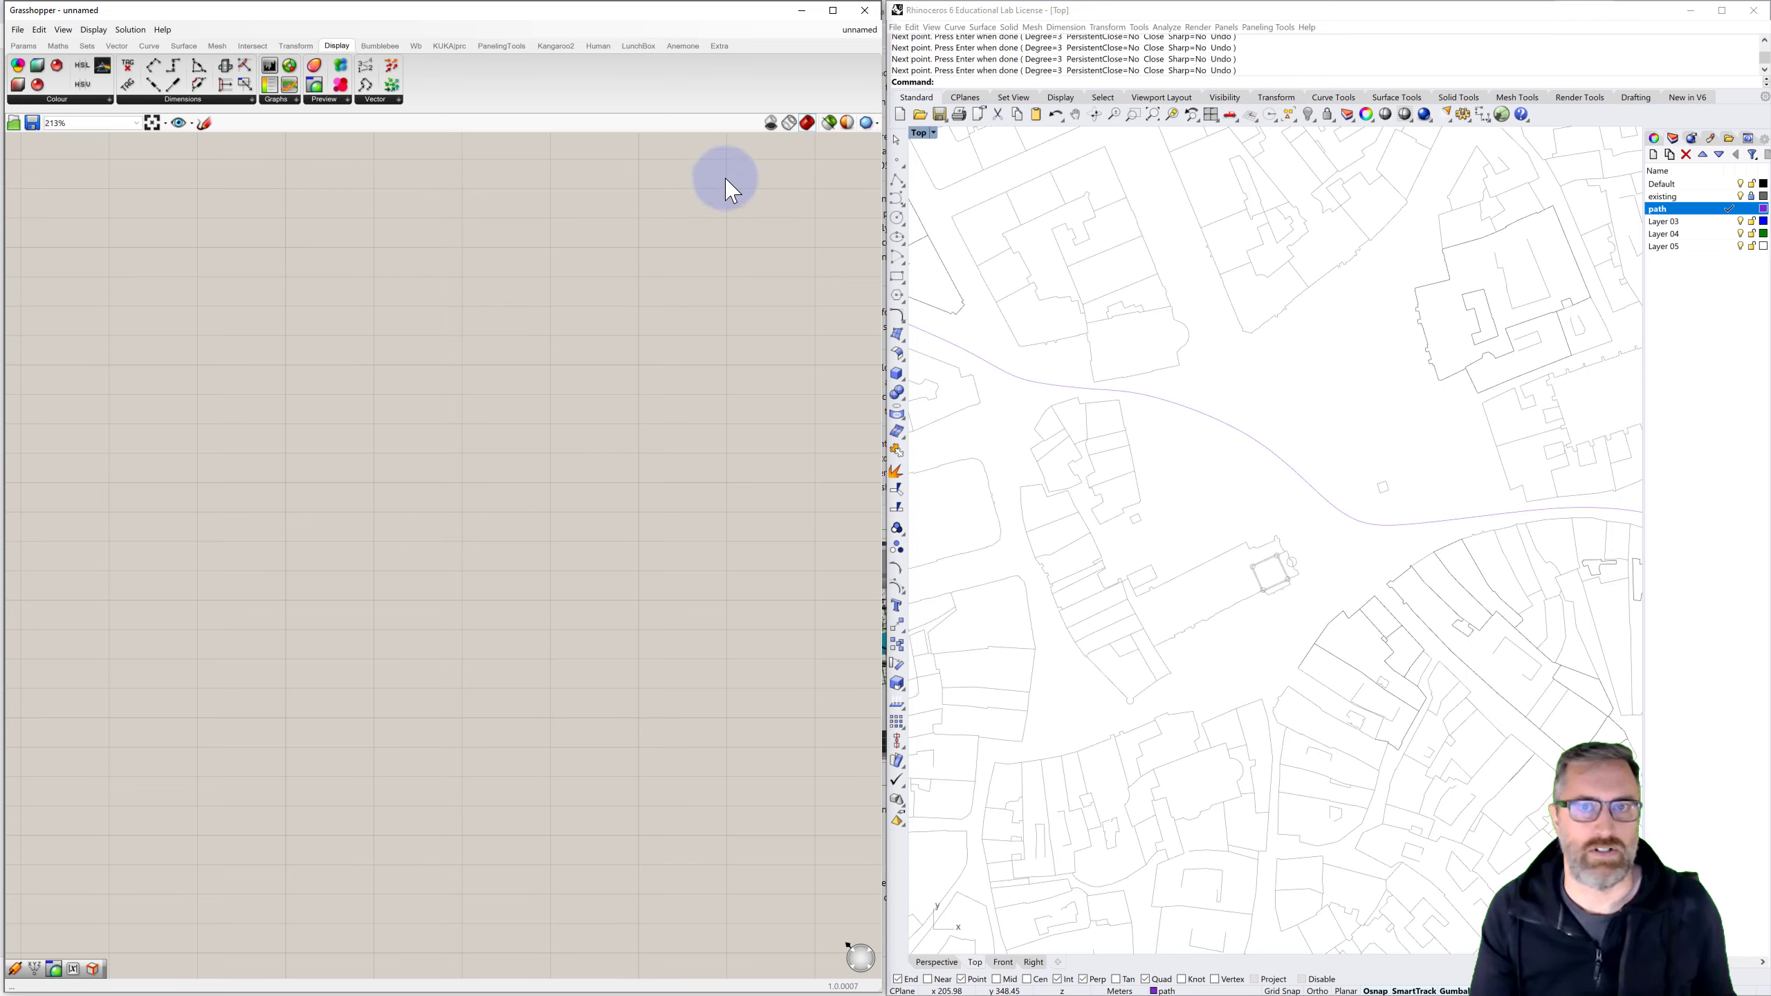
pyautogui.click(895, 159)
pyautogui.click(896, 160)
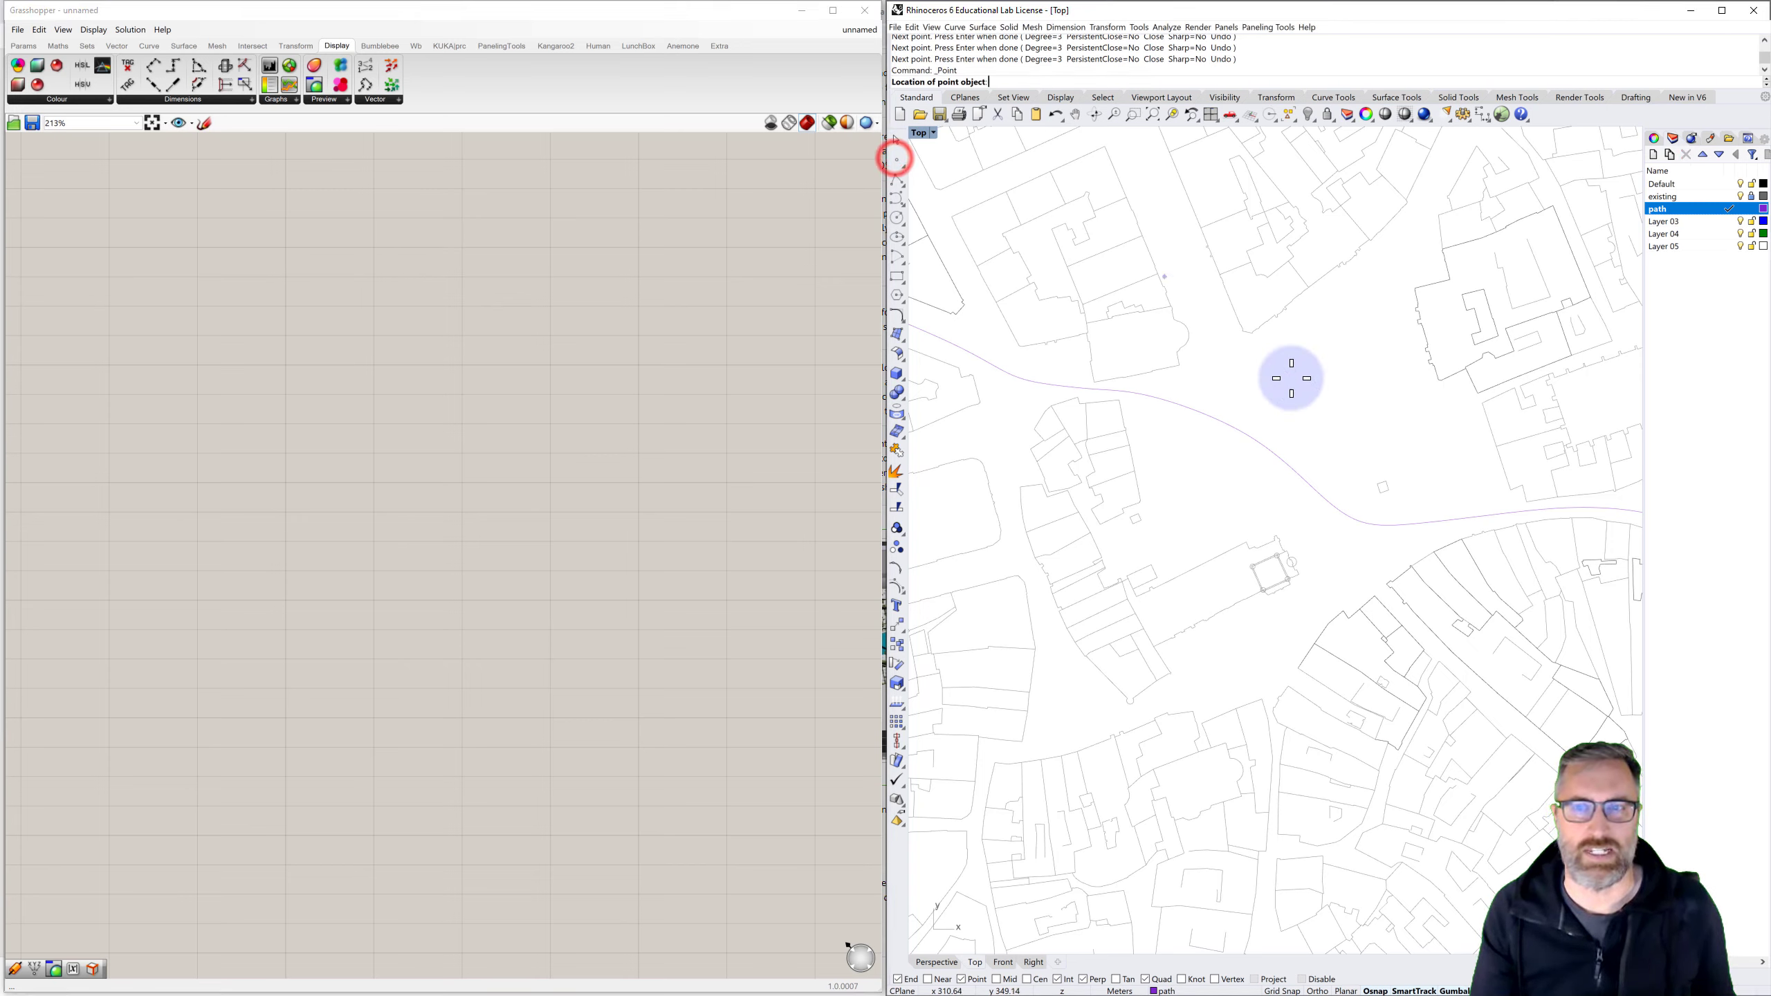
pyautogui.click(1326, 422)
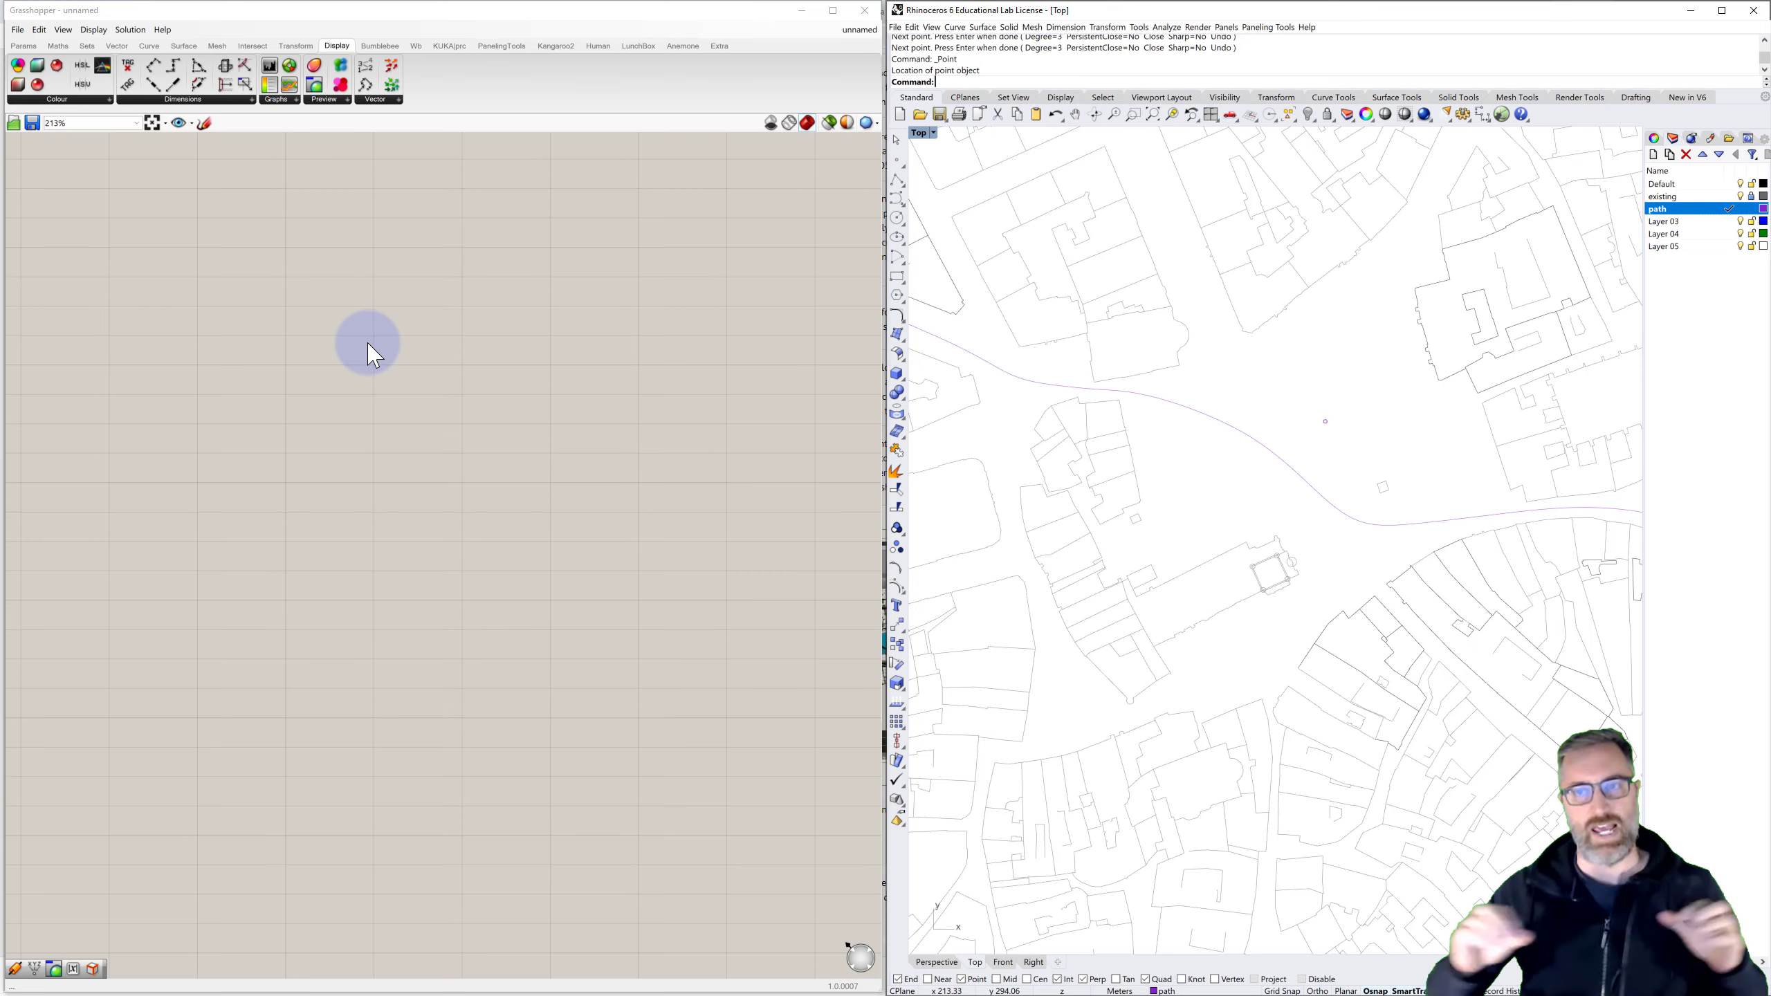
# Switch to Grasshopper and add an IsoVist component to the empty canvas
pyautogui.click(251, 46)
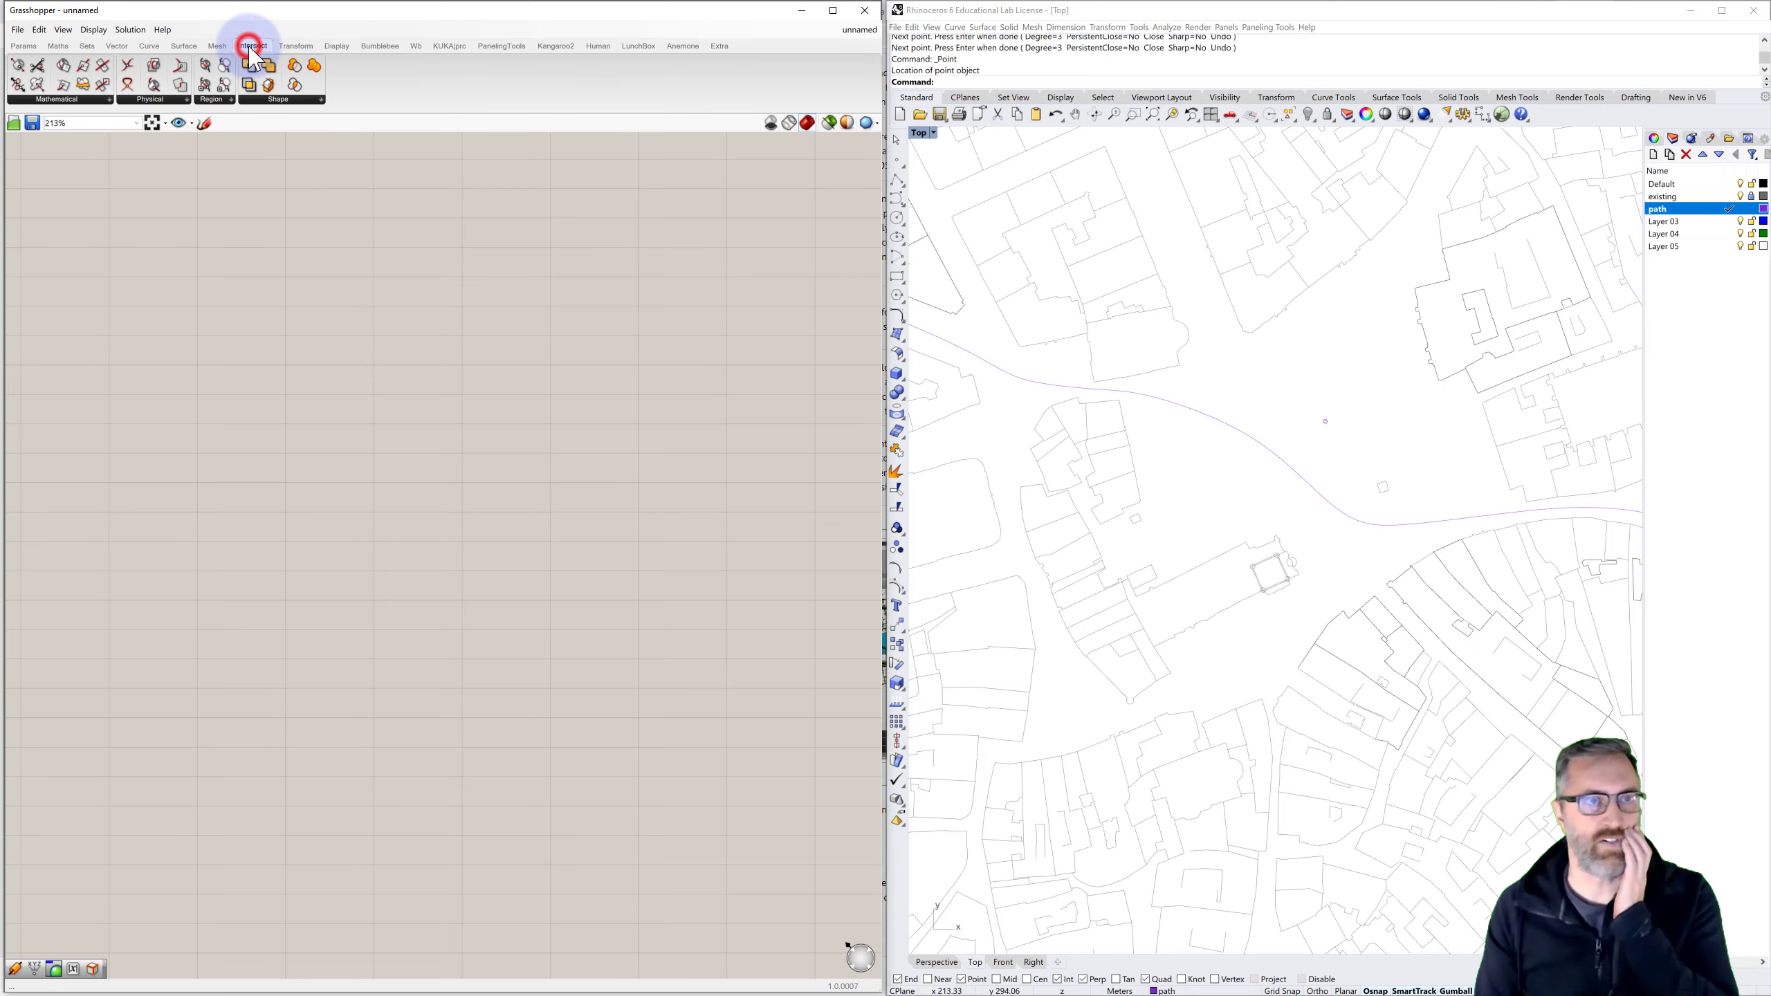
pyautogui.click(87, 101)
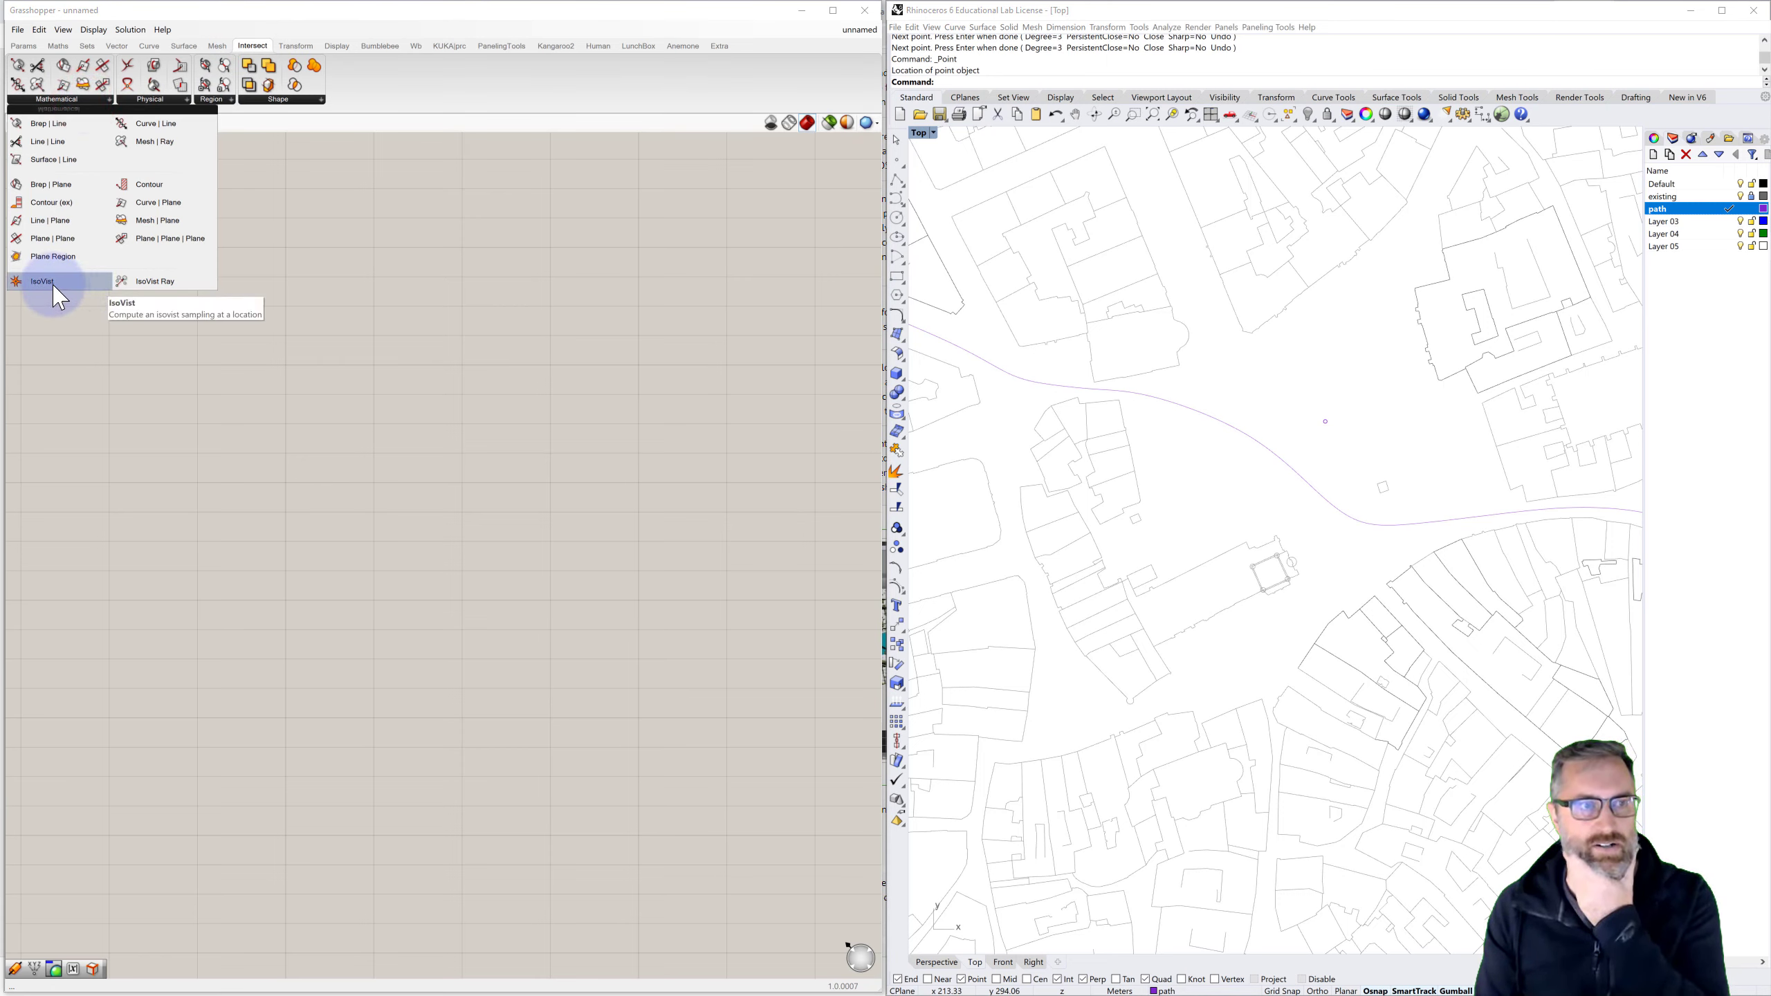
pyautogui.moveTo(59, 283); pyautogui.dragTo(408, 469)
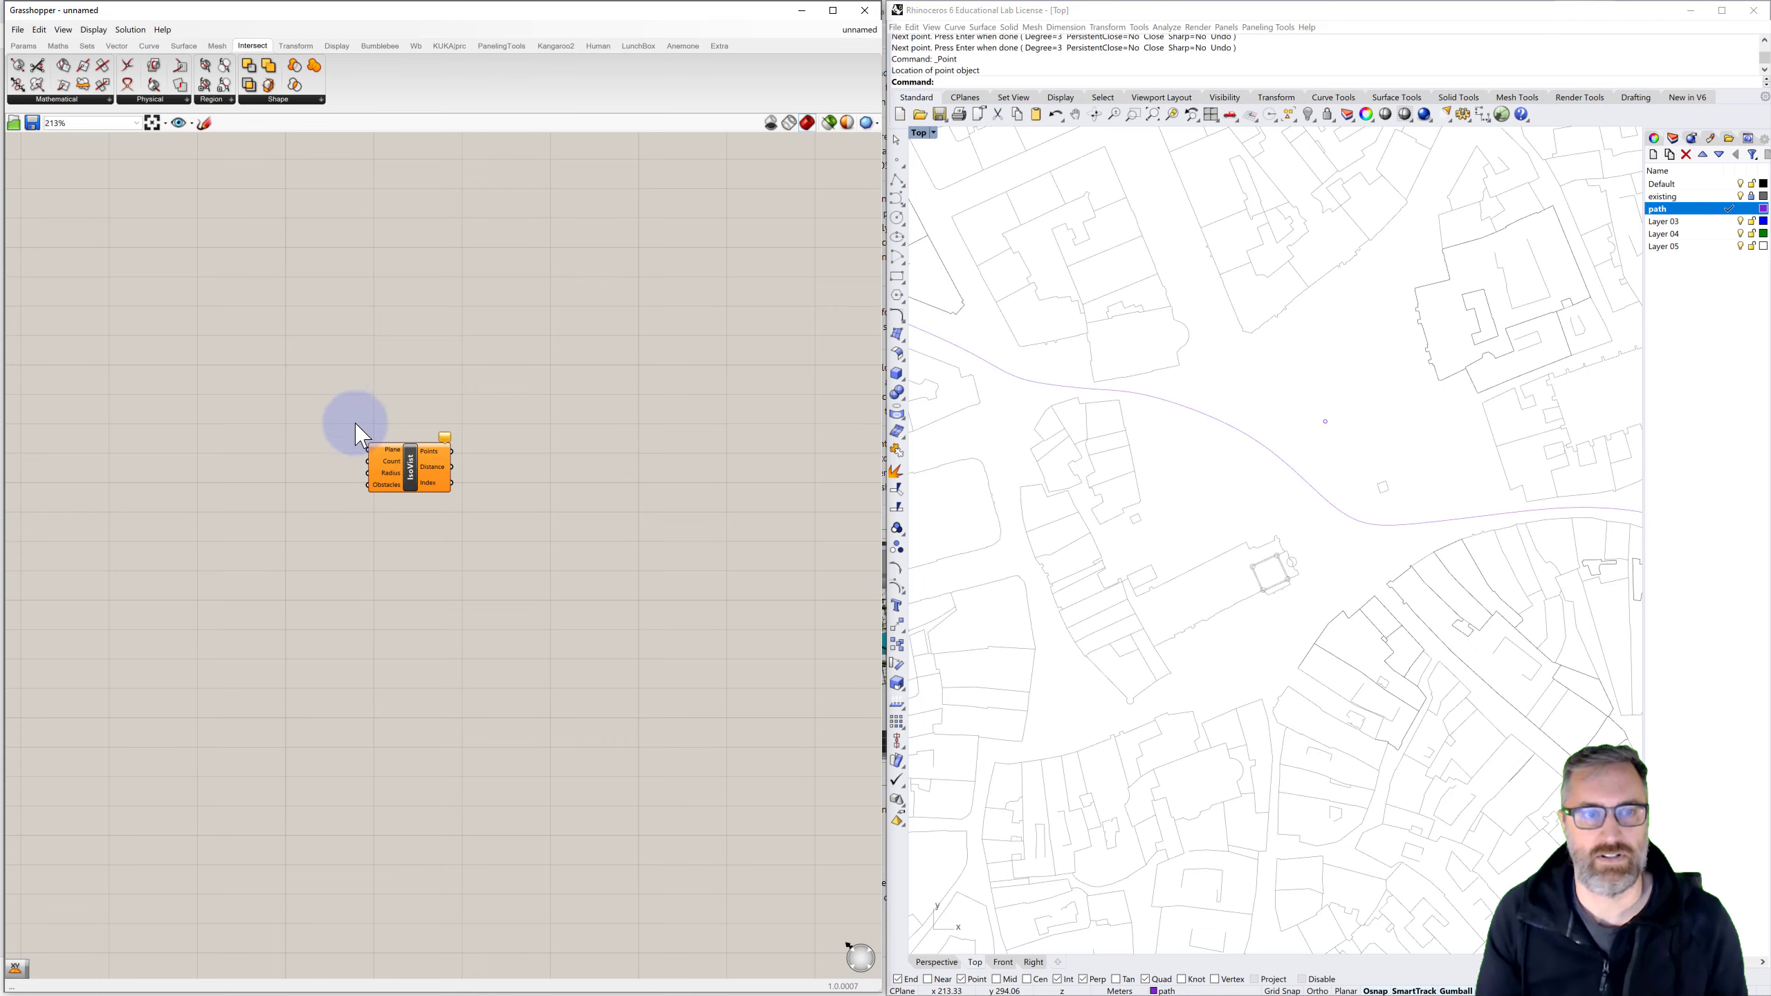
pyautogui.moveTo(345, 406); pyautogui.dragTo(449, 410, button='right')
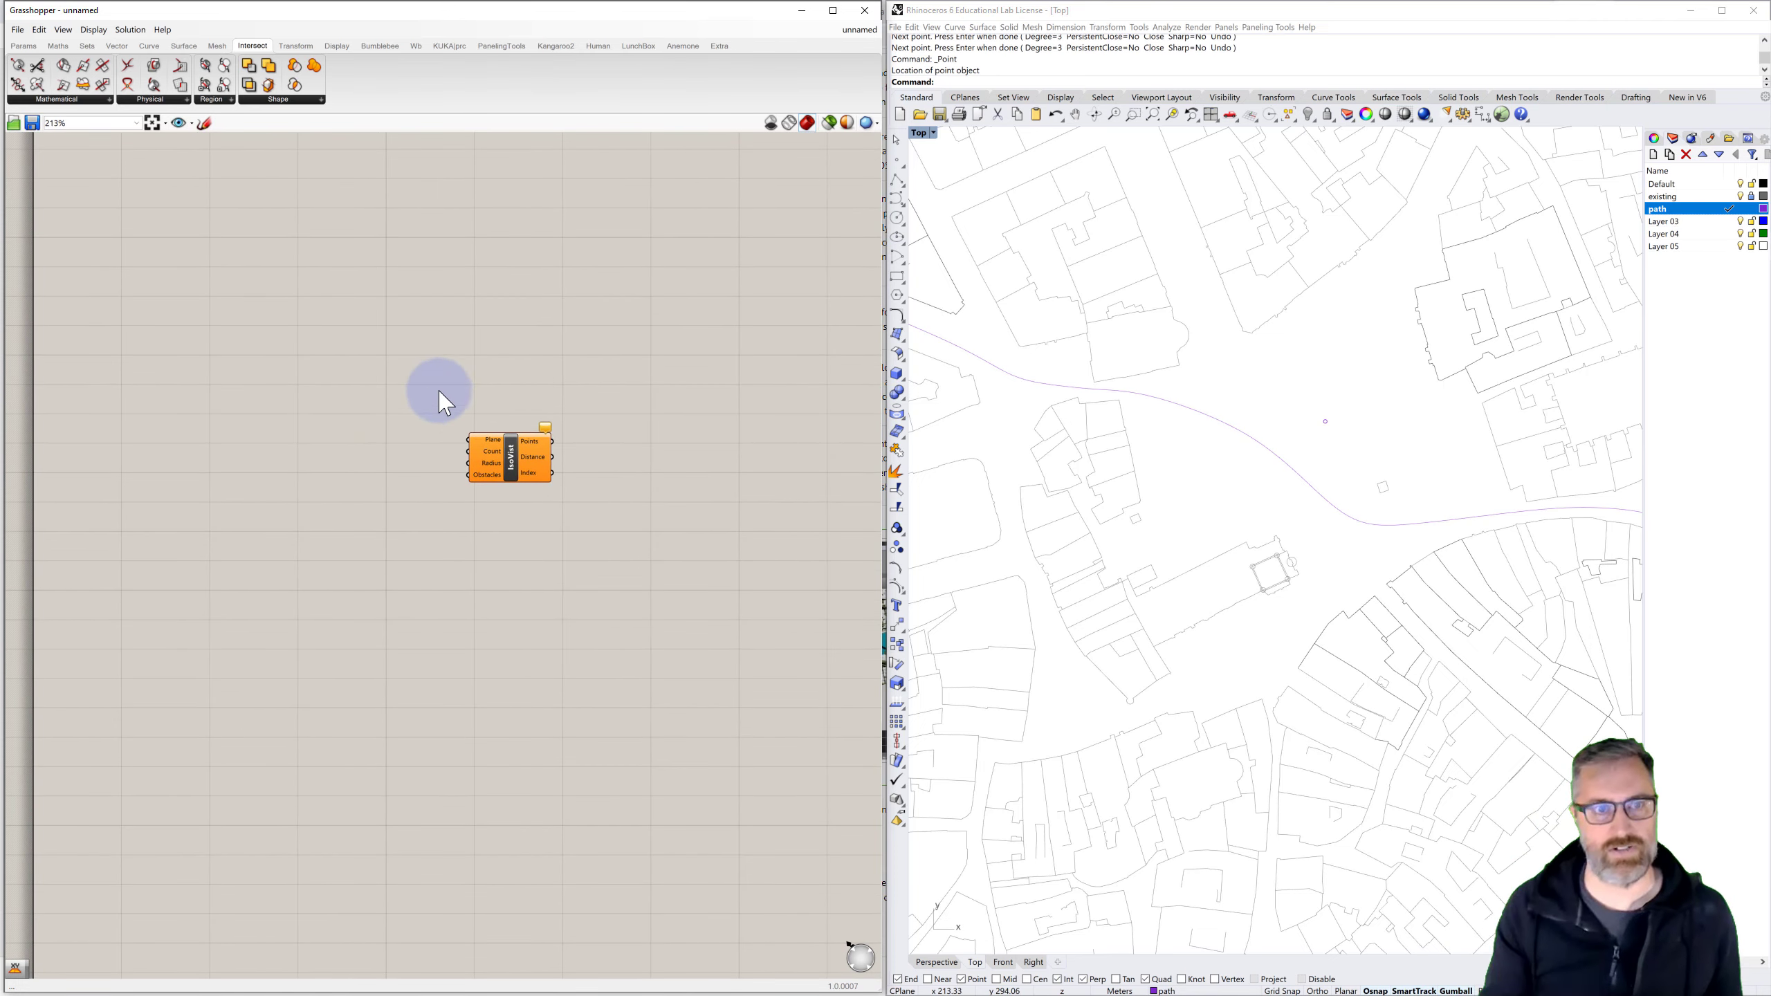
# Add an XY Plane component, connect it to the IsoVist Plane input and position it slightly above that input
pyautogui.moveTo(493, 440)
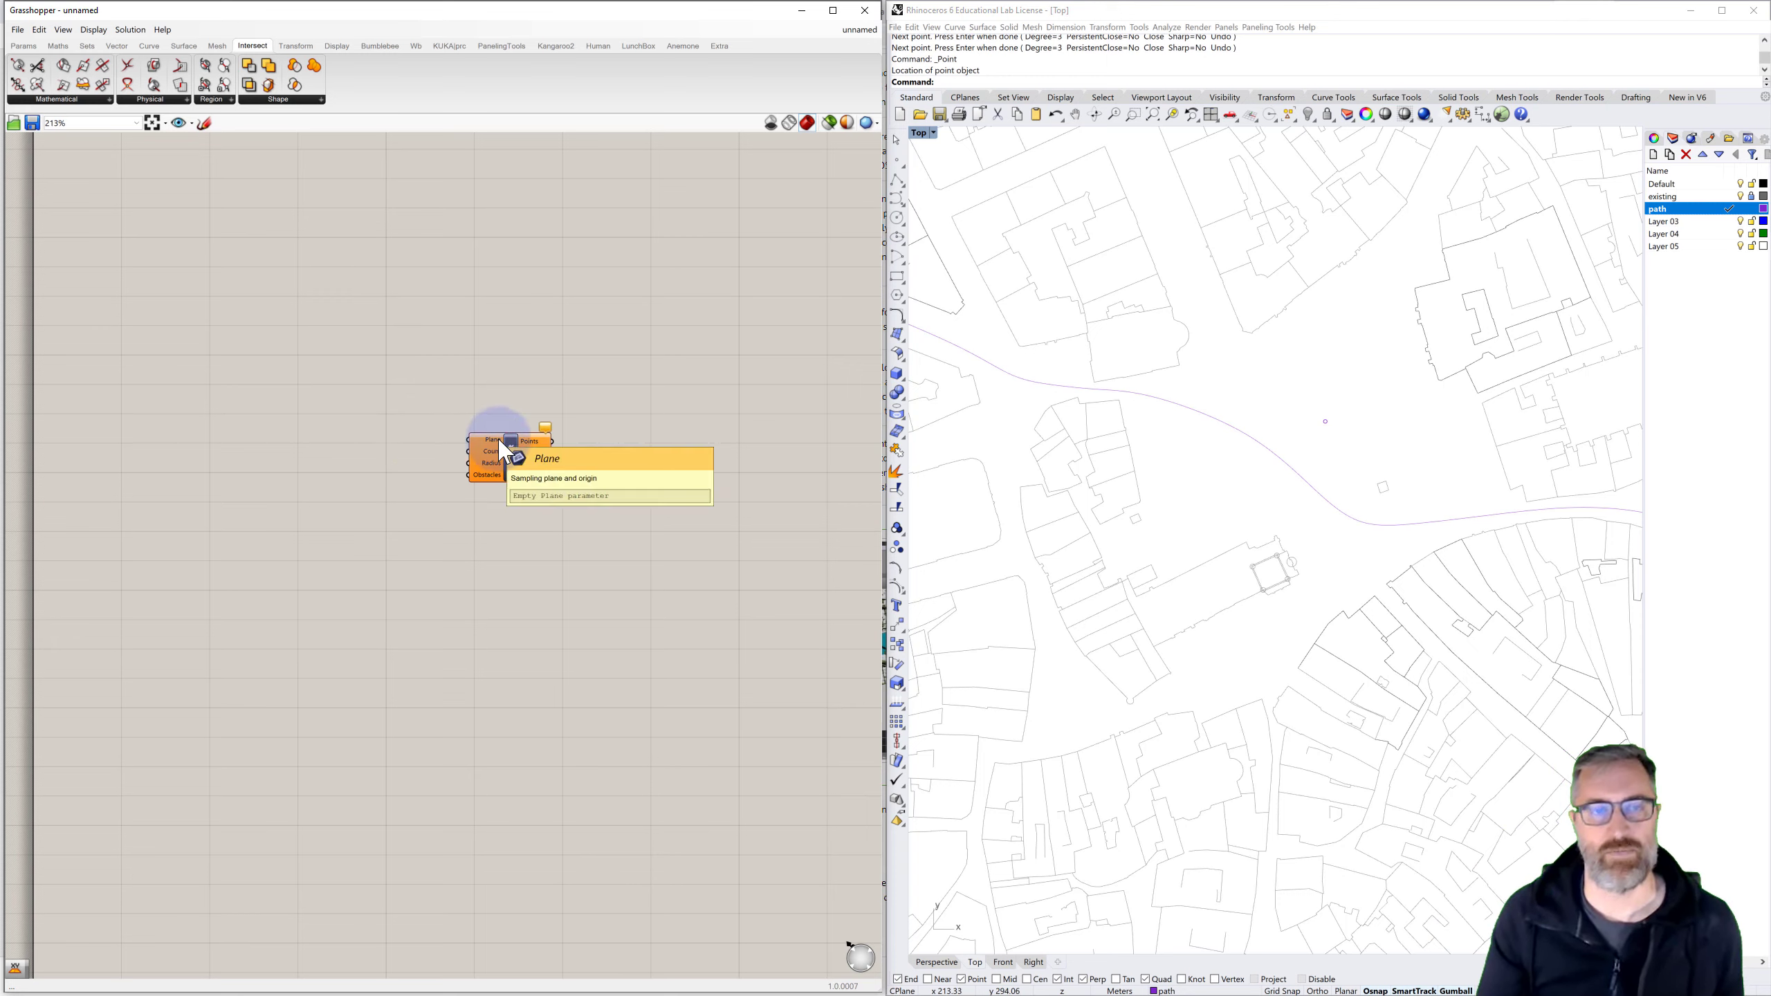
pyautogui.doubleClick(369, 446)
pyautogui.write('xy')
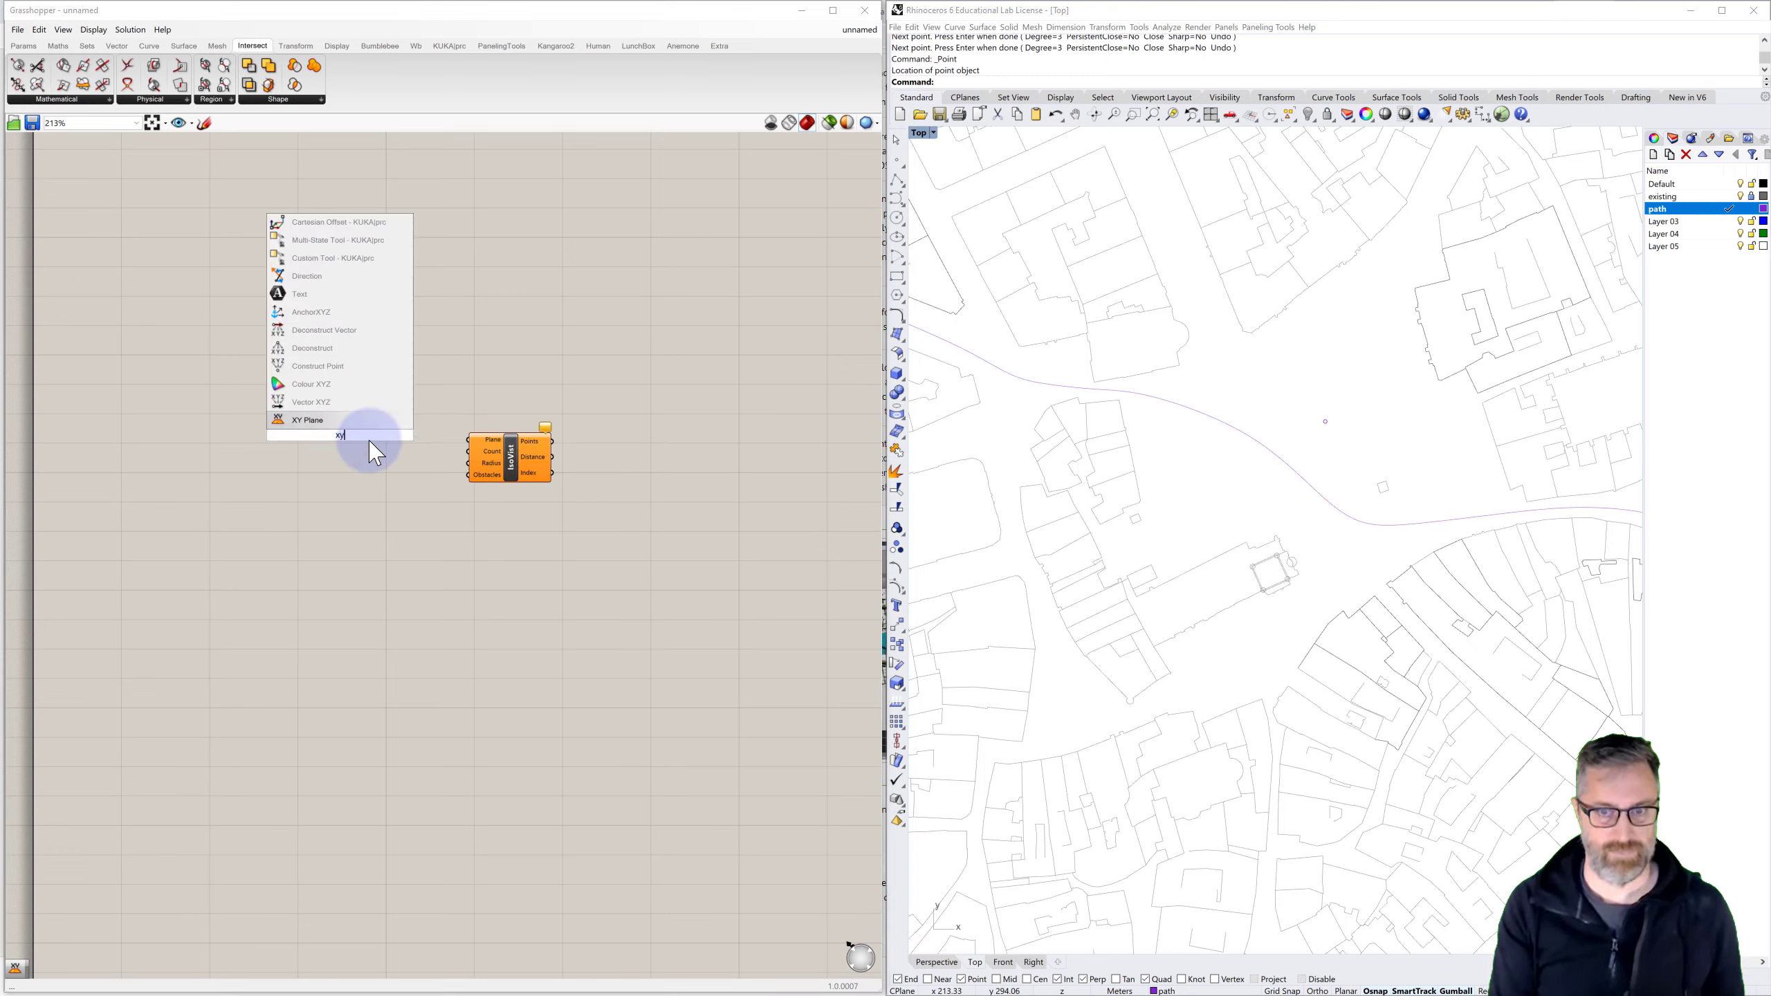
pyautogui.press('Return')
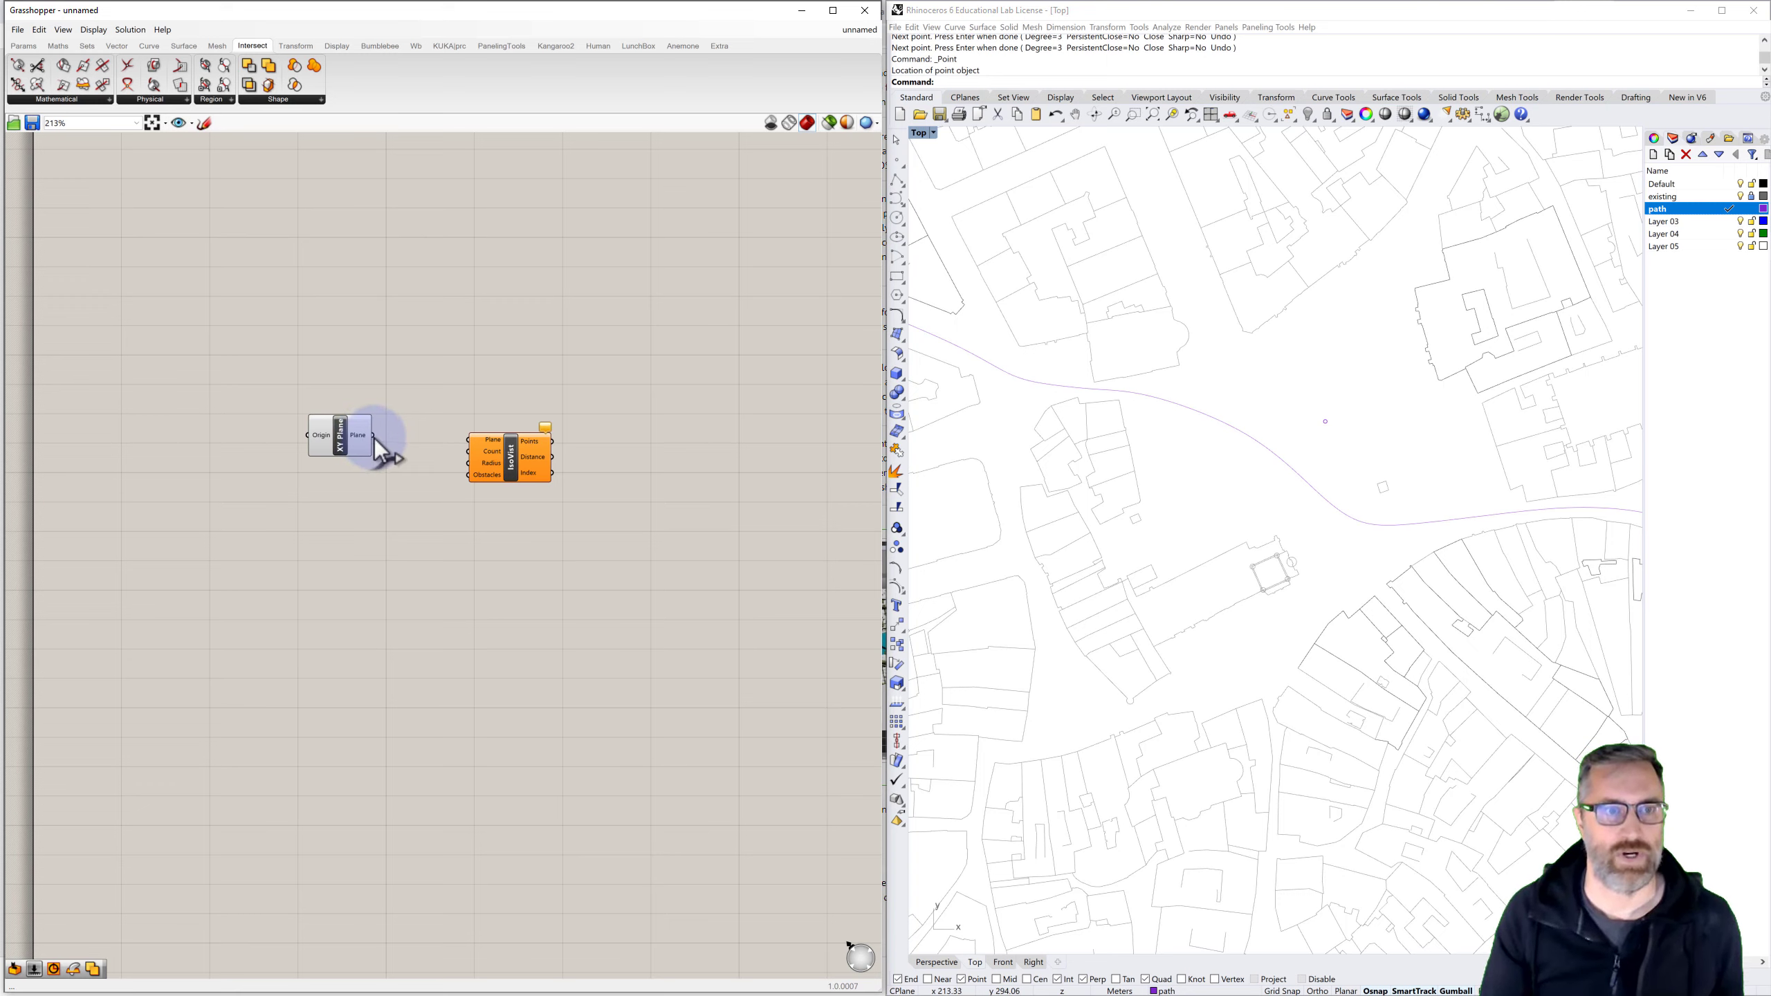
pyautogui.moveTo(374, 436); pyautogui.dragTo(473, 437)
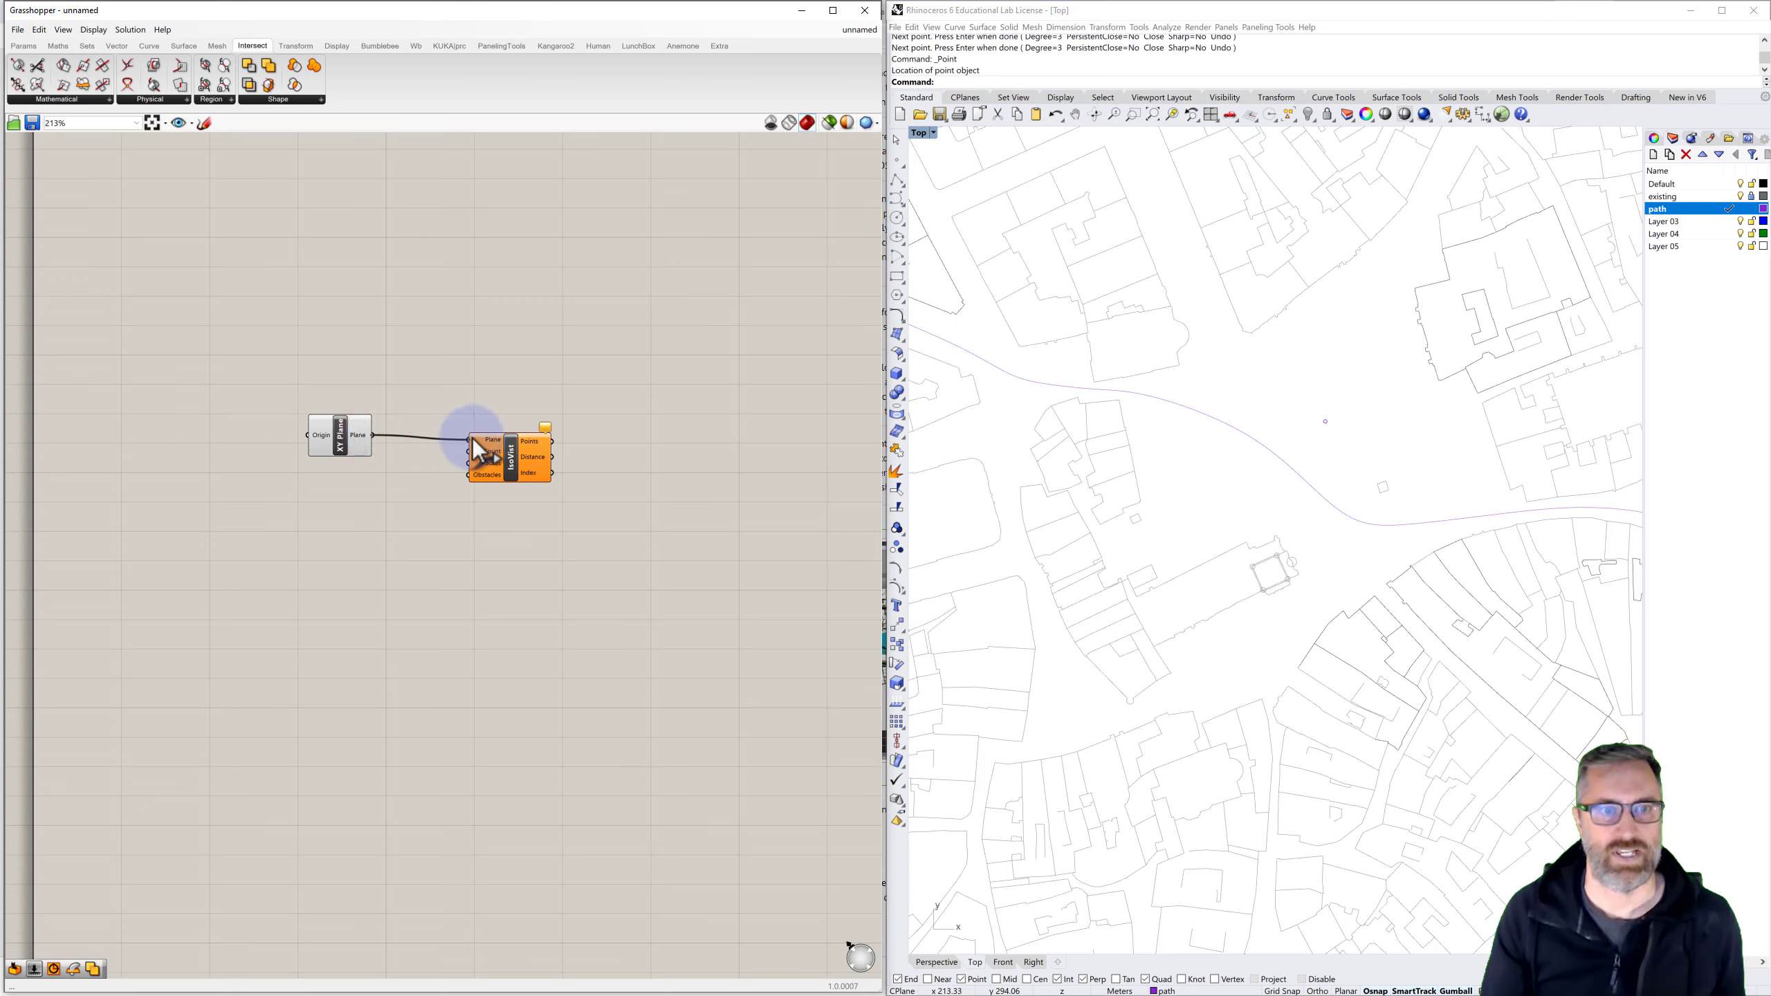
pyautogui.click(347, 429)
pyautogui.moveTo(348, 420); pyautogui.dragTo(347, 411)
# Connect a number slider set to 100 to the IsoVist Count input and a copy of it to the Radius input
pyautogui.doubleClick(313, 460)
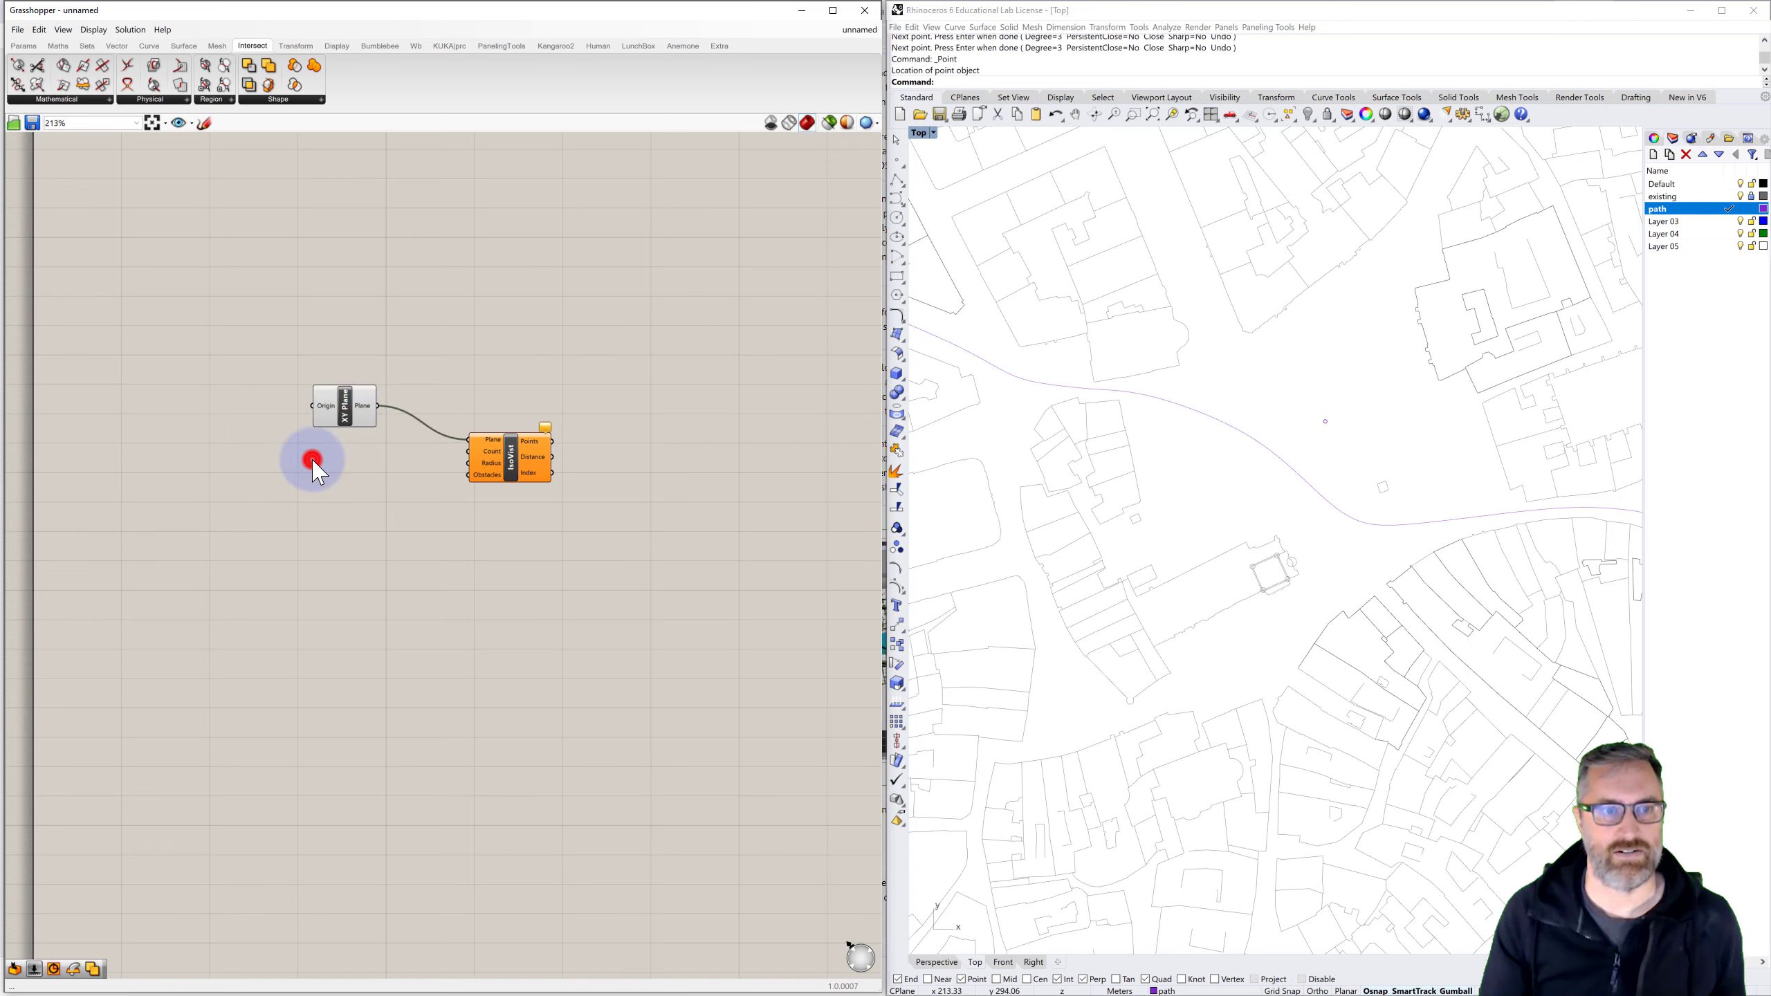
pyautogui.write('100')
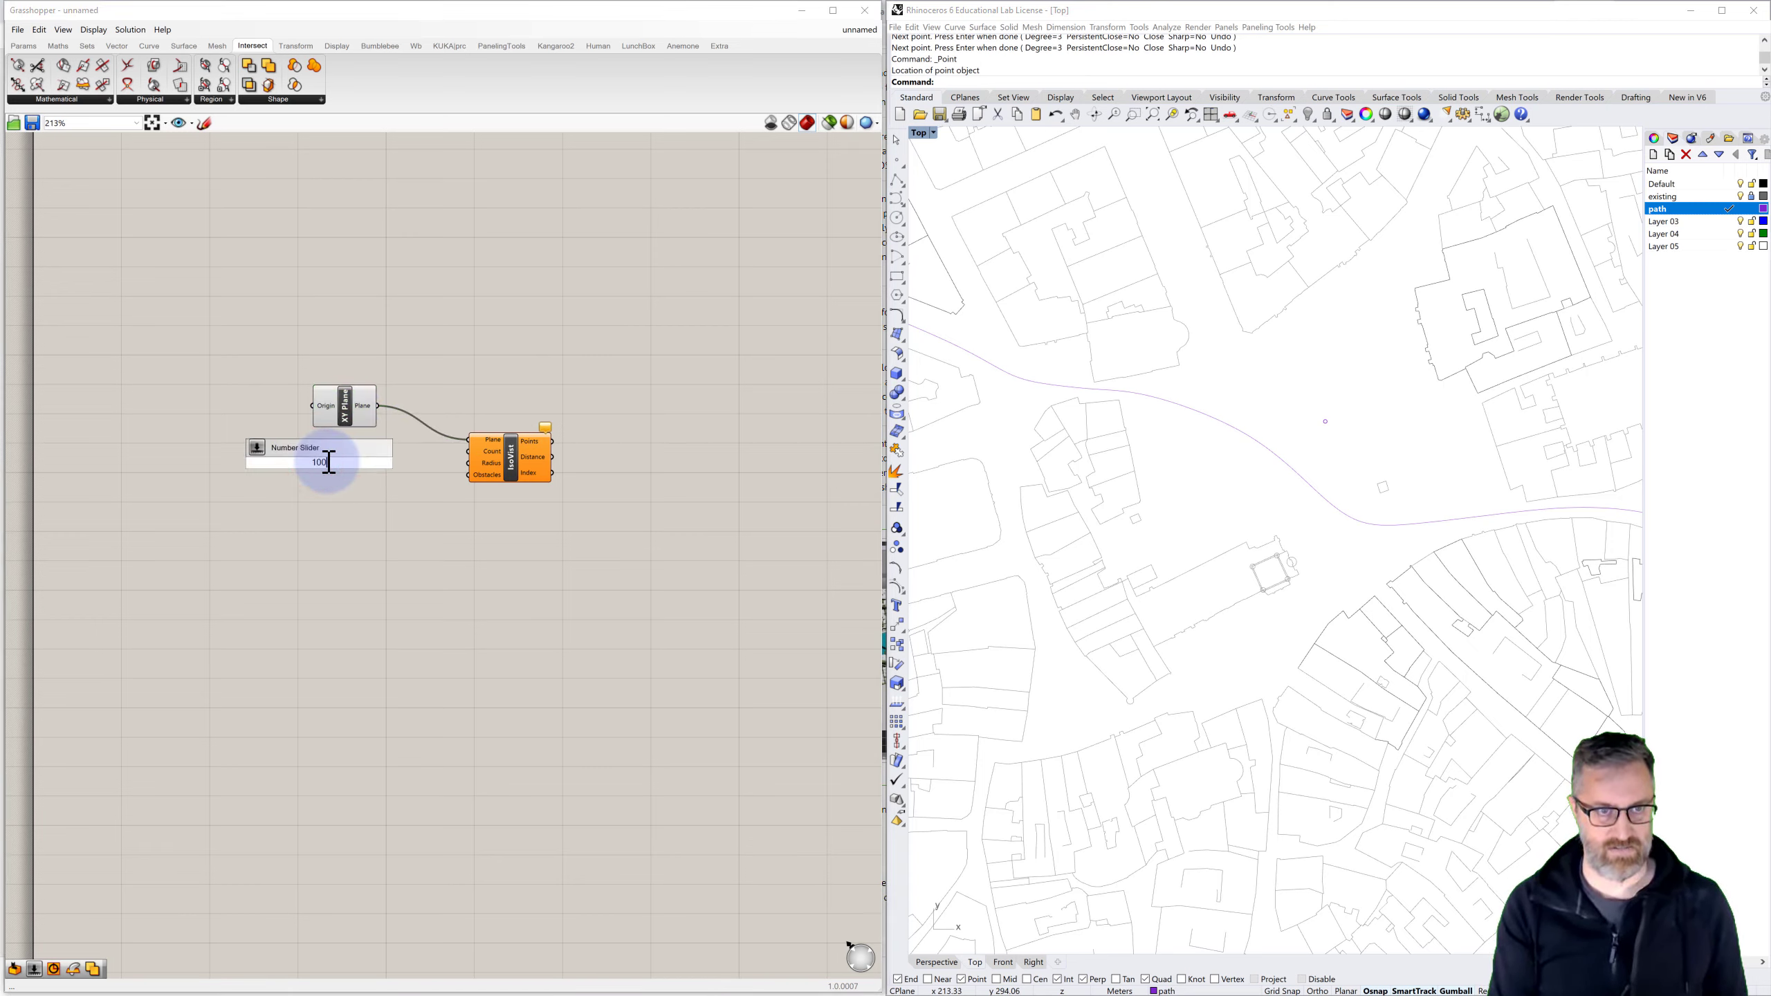
pyautogui.press('Return')
pyautogui.moveTo(296, 464); pyautogui.dragTo(467, 451)
pyautogui.hotkey('ctrl', 'c')
pyautogui.hotkey('ctrl', 'v')
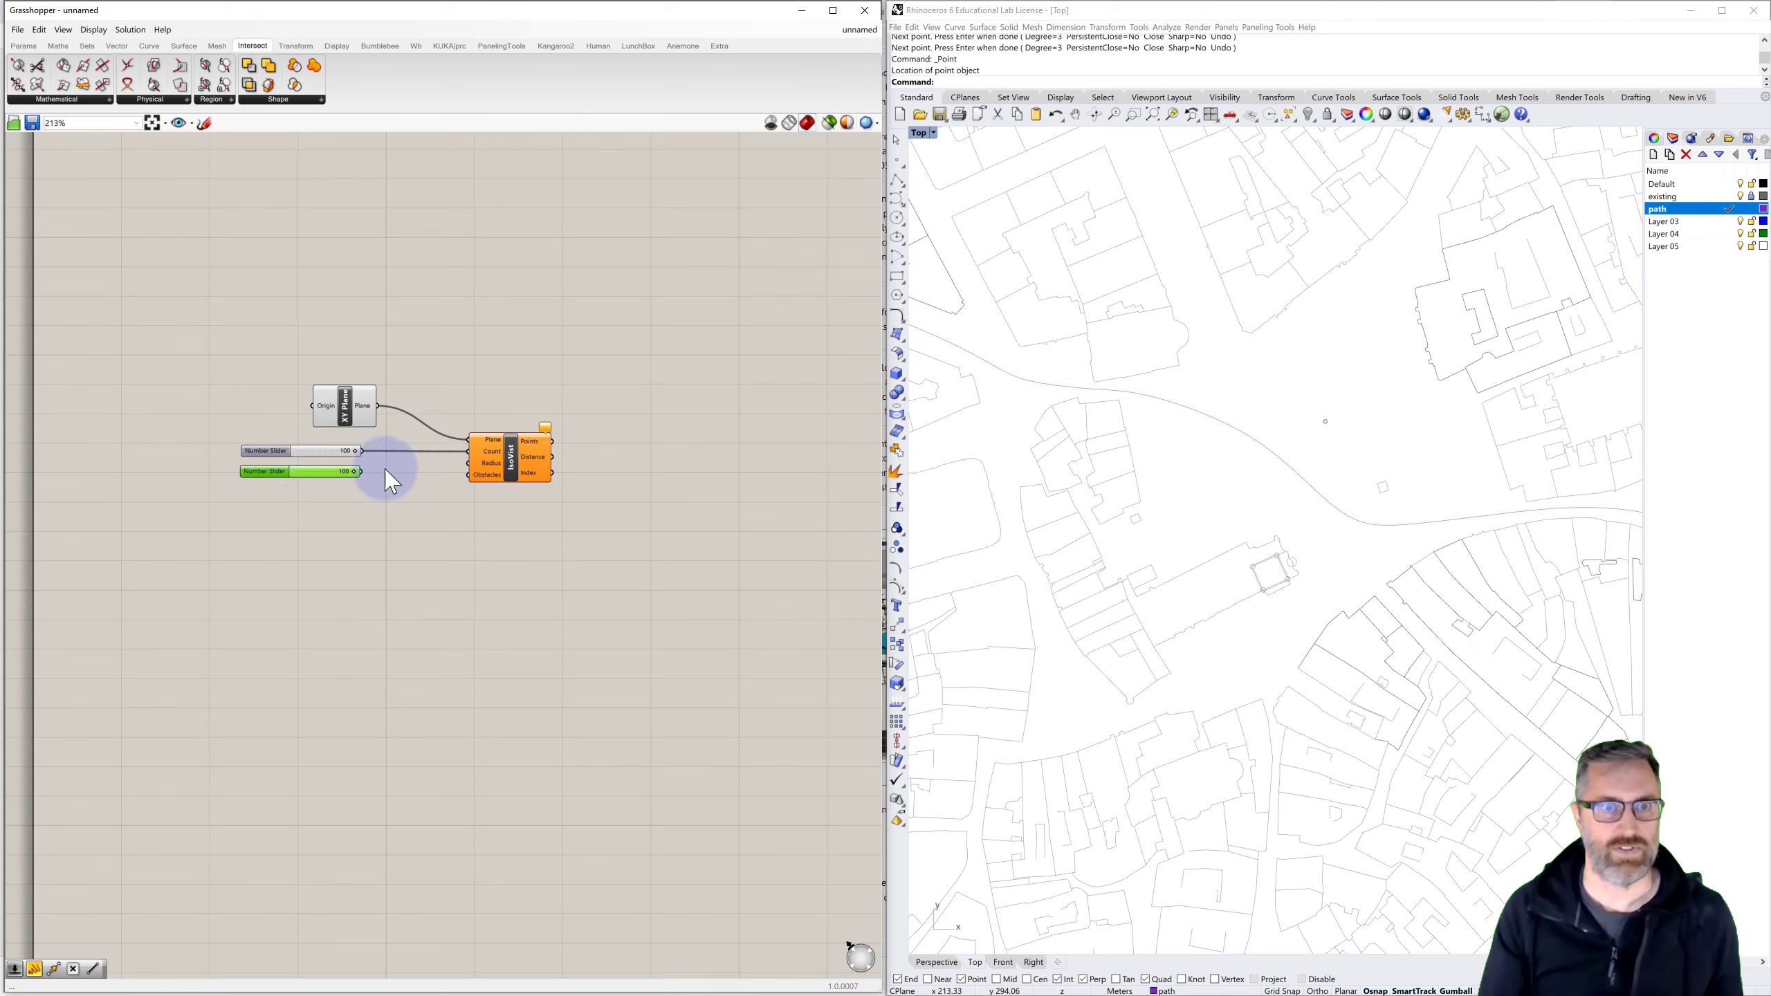
pyautogui.moveTo(361, 472); pyautogui.dragTo(468, 466)
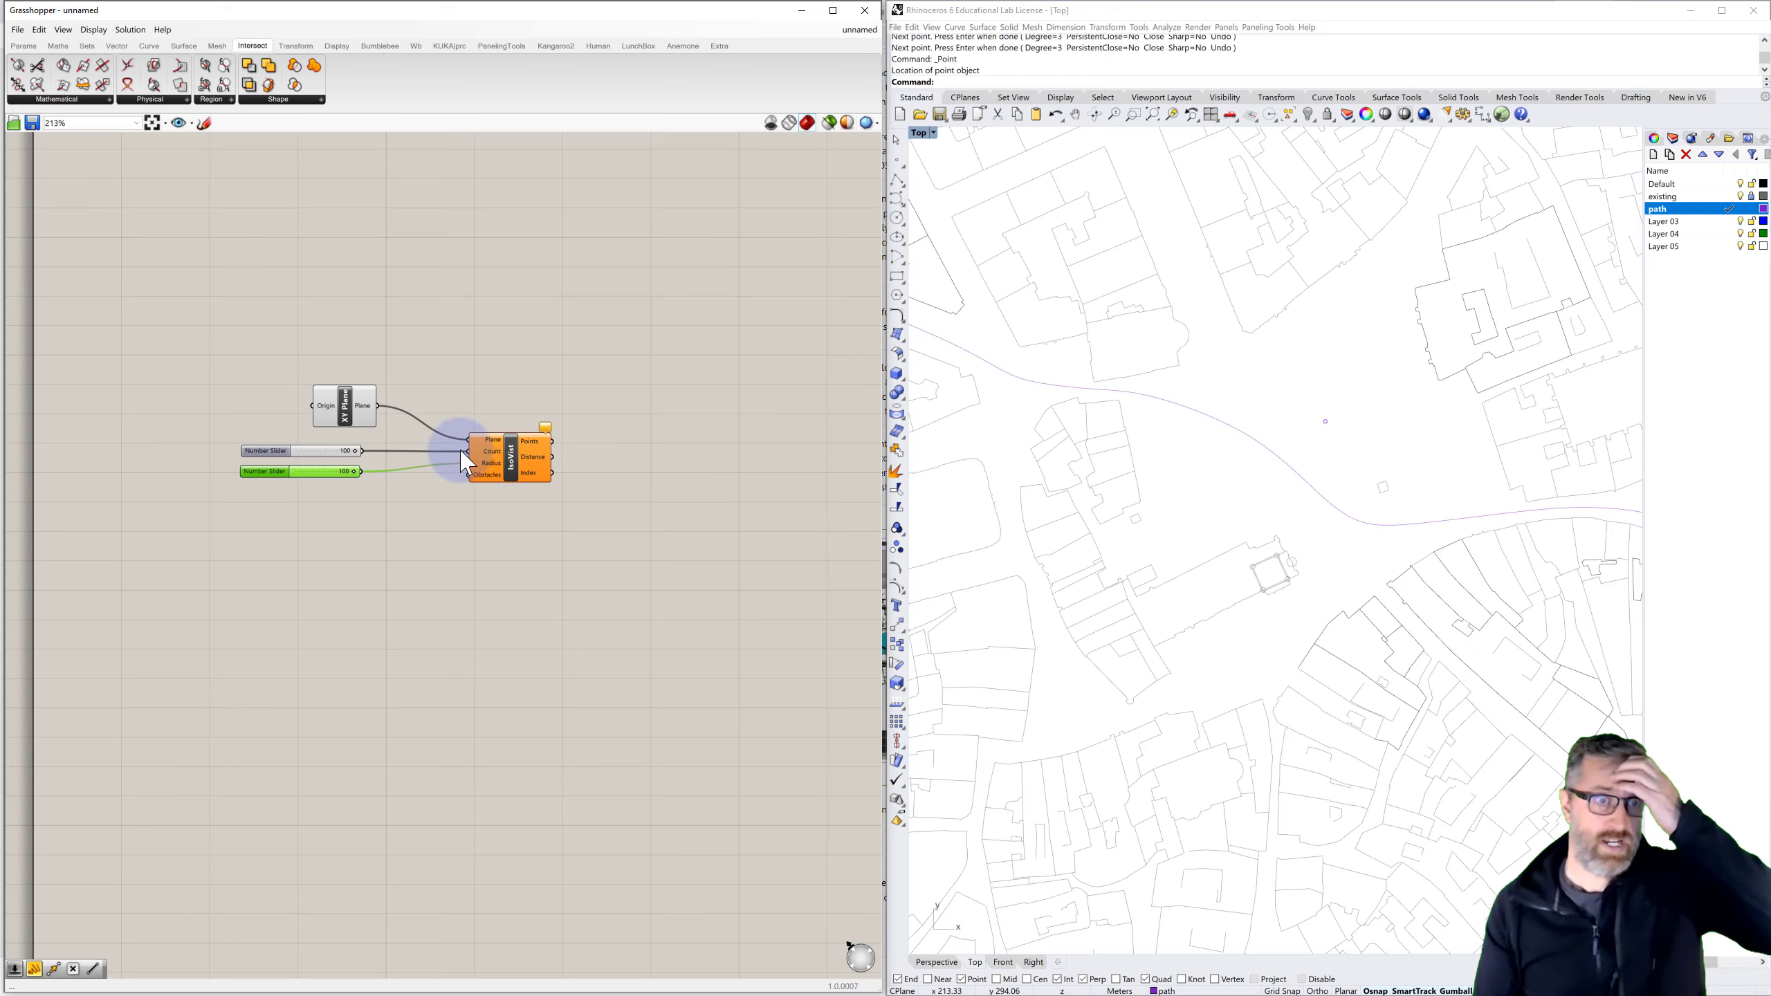
# Add a Point parameter in front of the XY Plane component
pyautogui.doubleClick(270, 406)
pyautogui.write('point')
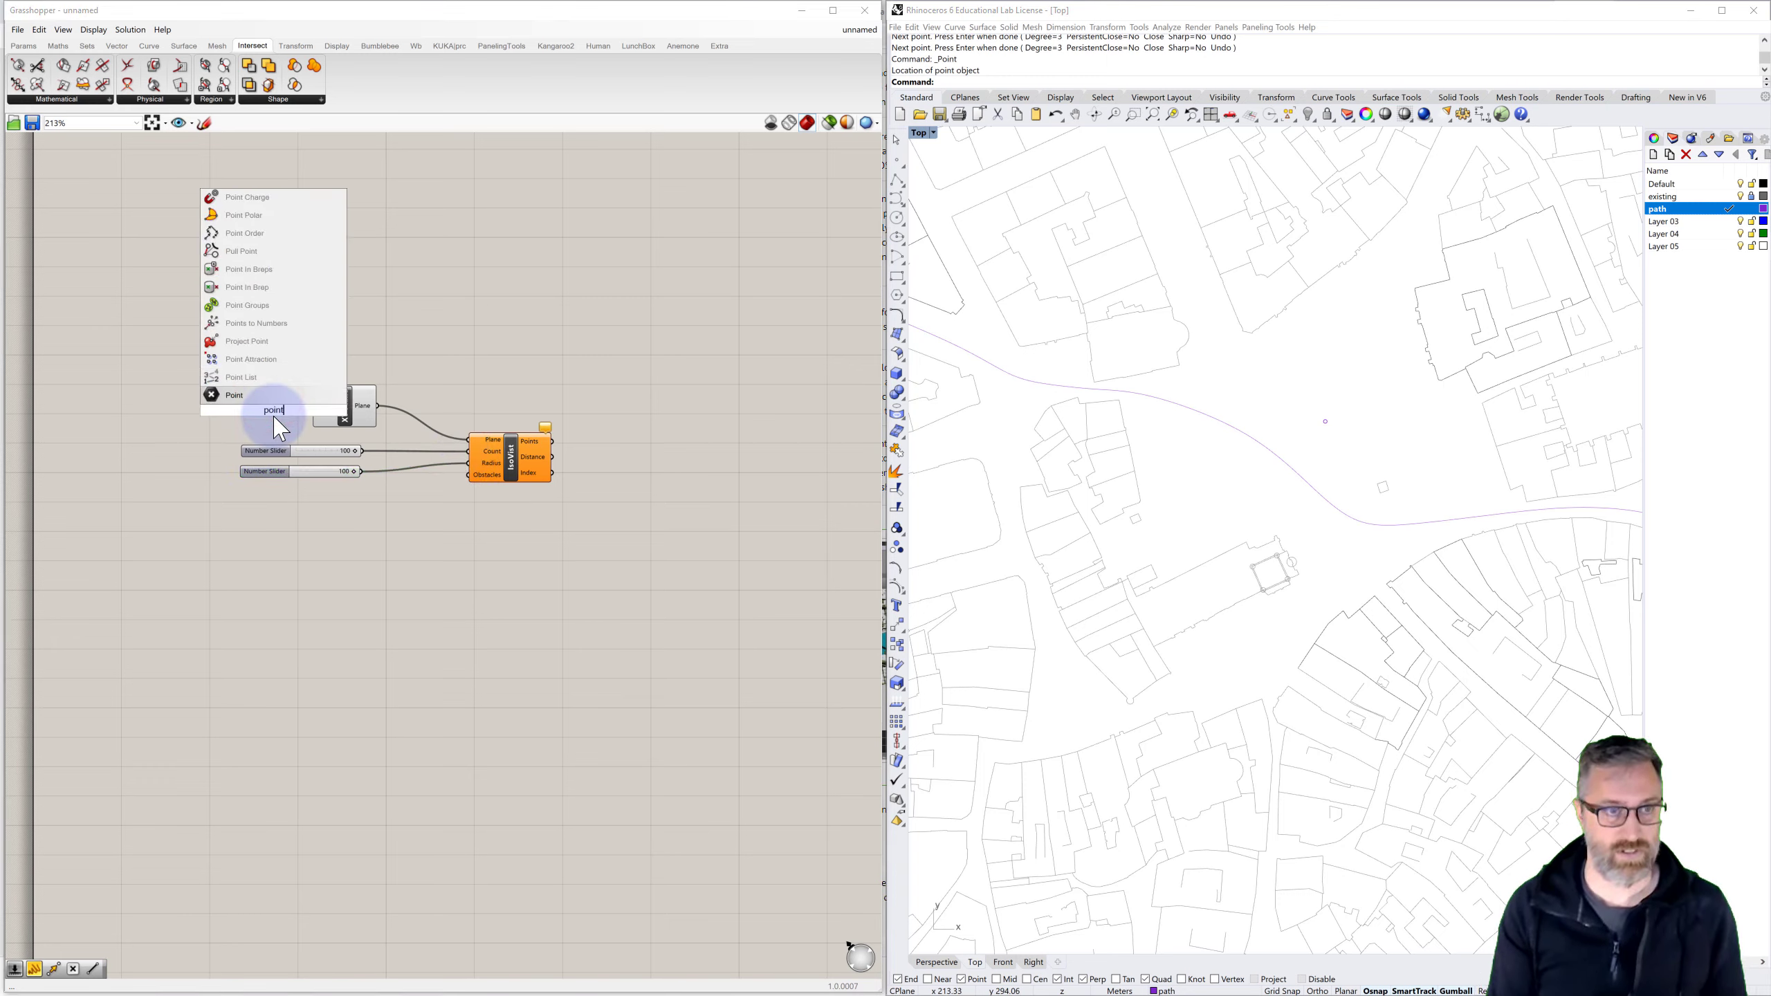
pyautogui.click(234, 395)
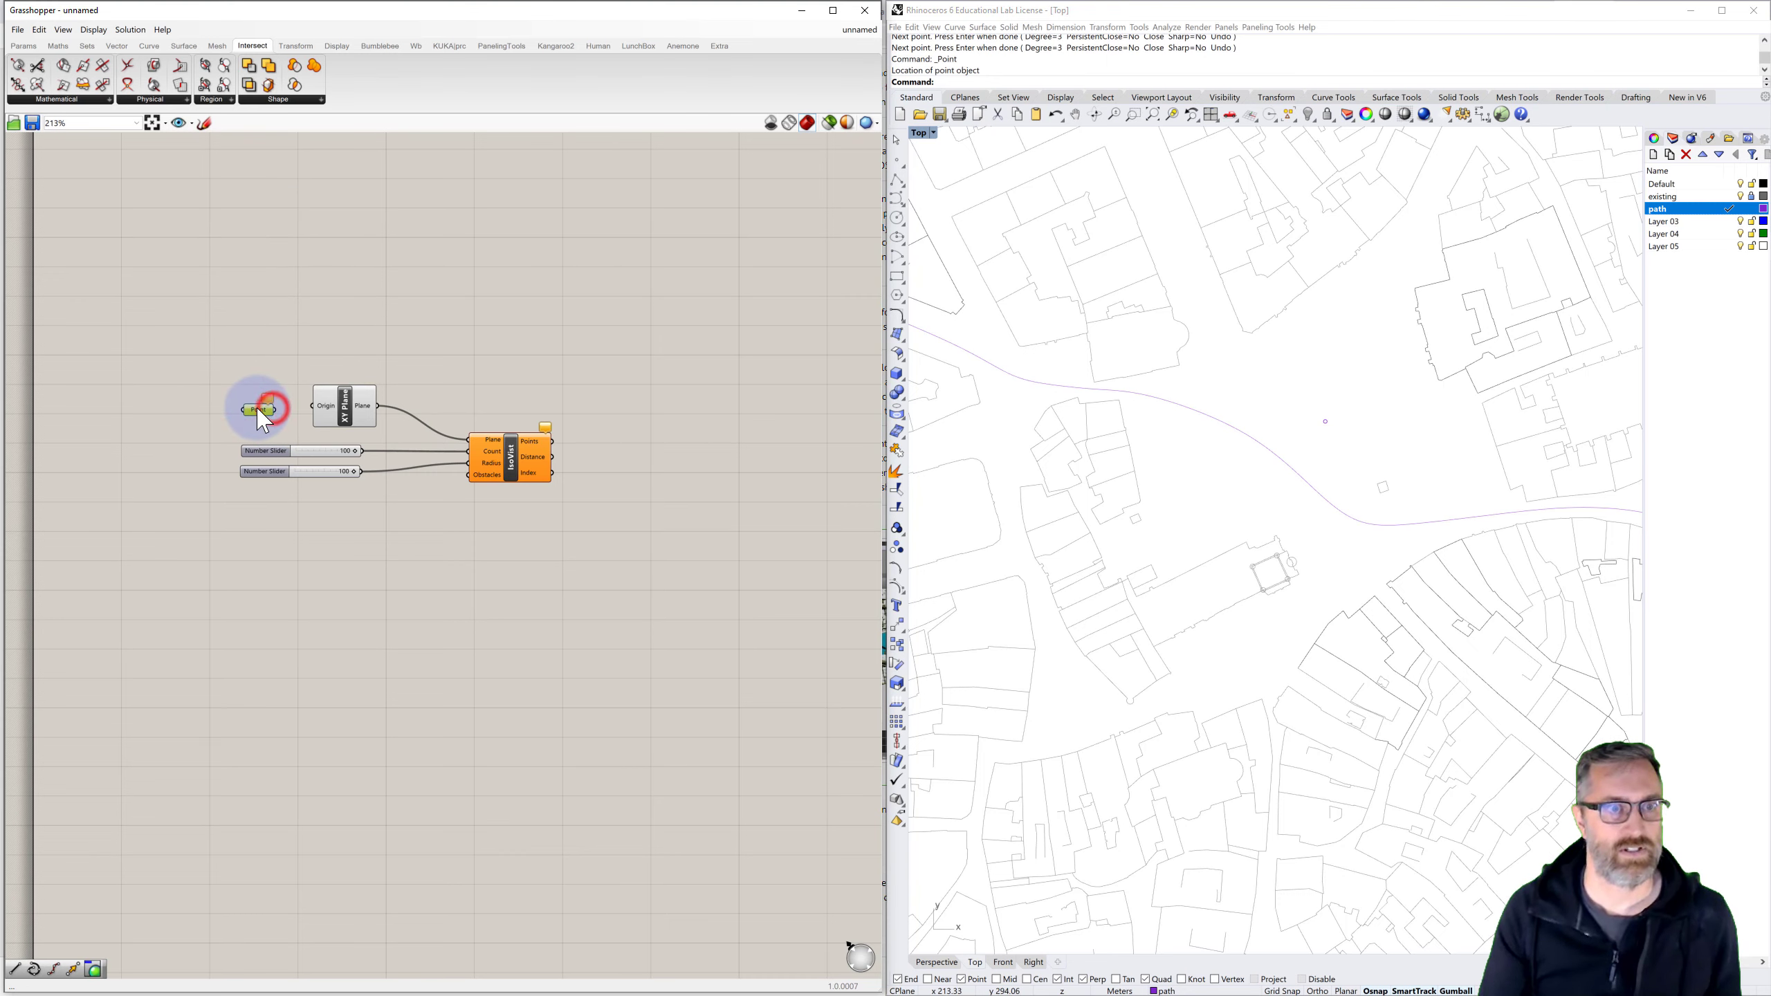
# Connect the Point parameter to the XY Plane Origin input and reference the viewpoint from the Rhino map in it
pyautogui.moveTo(273, 409); pyautogui.dragTo(313, 406)
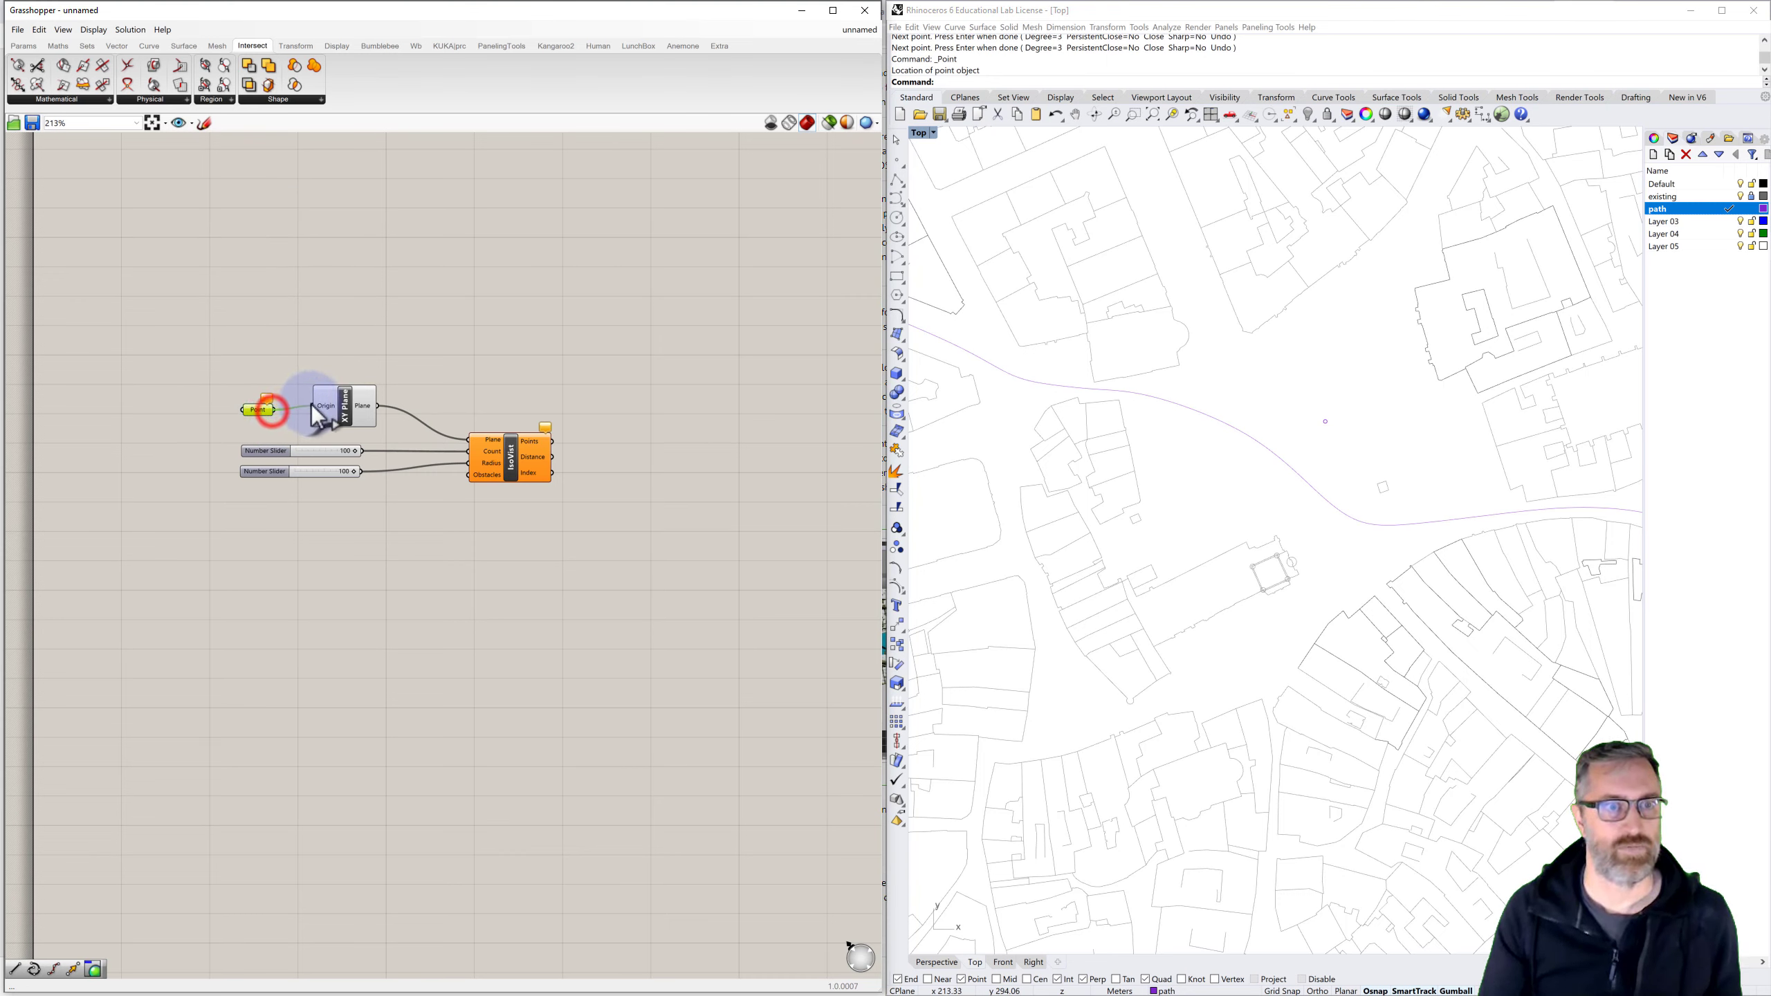
pyautogui.rightClick(260, 412)
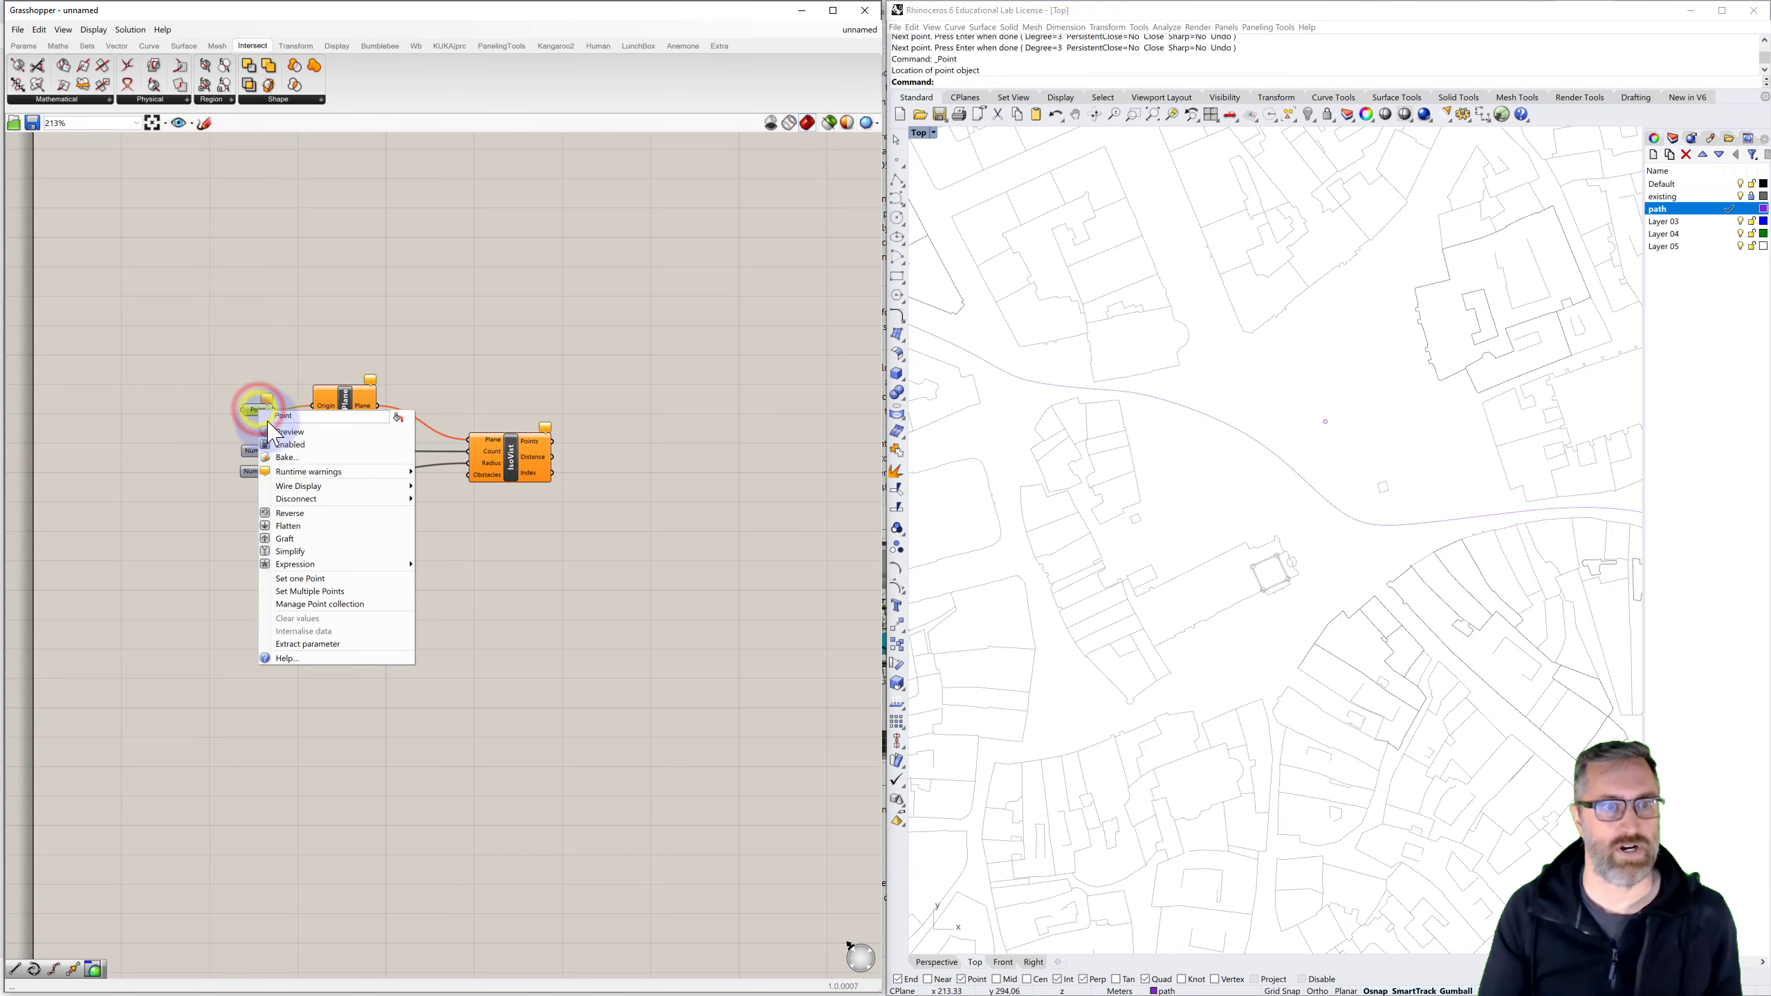
pyautogui.click(296, 578)
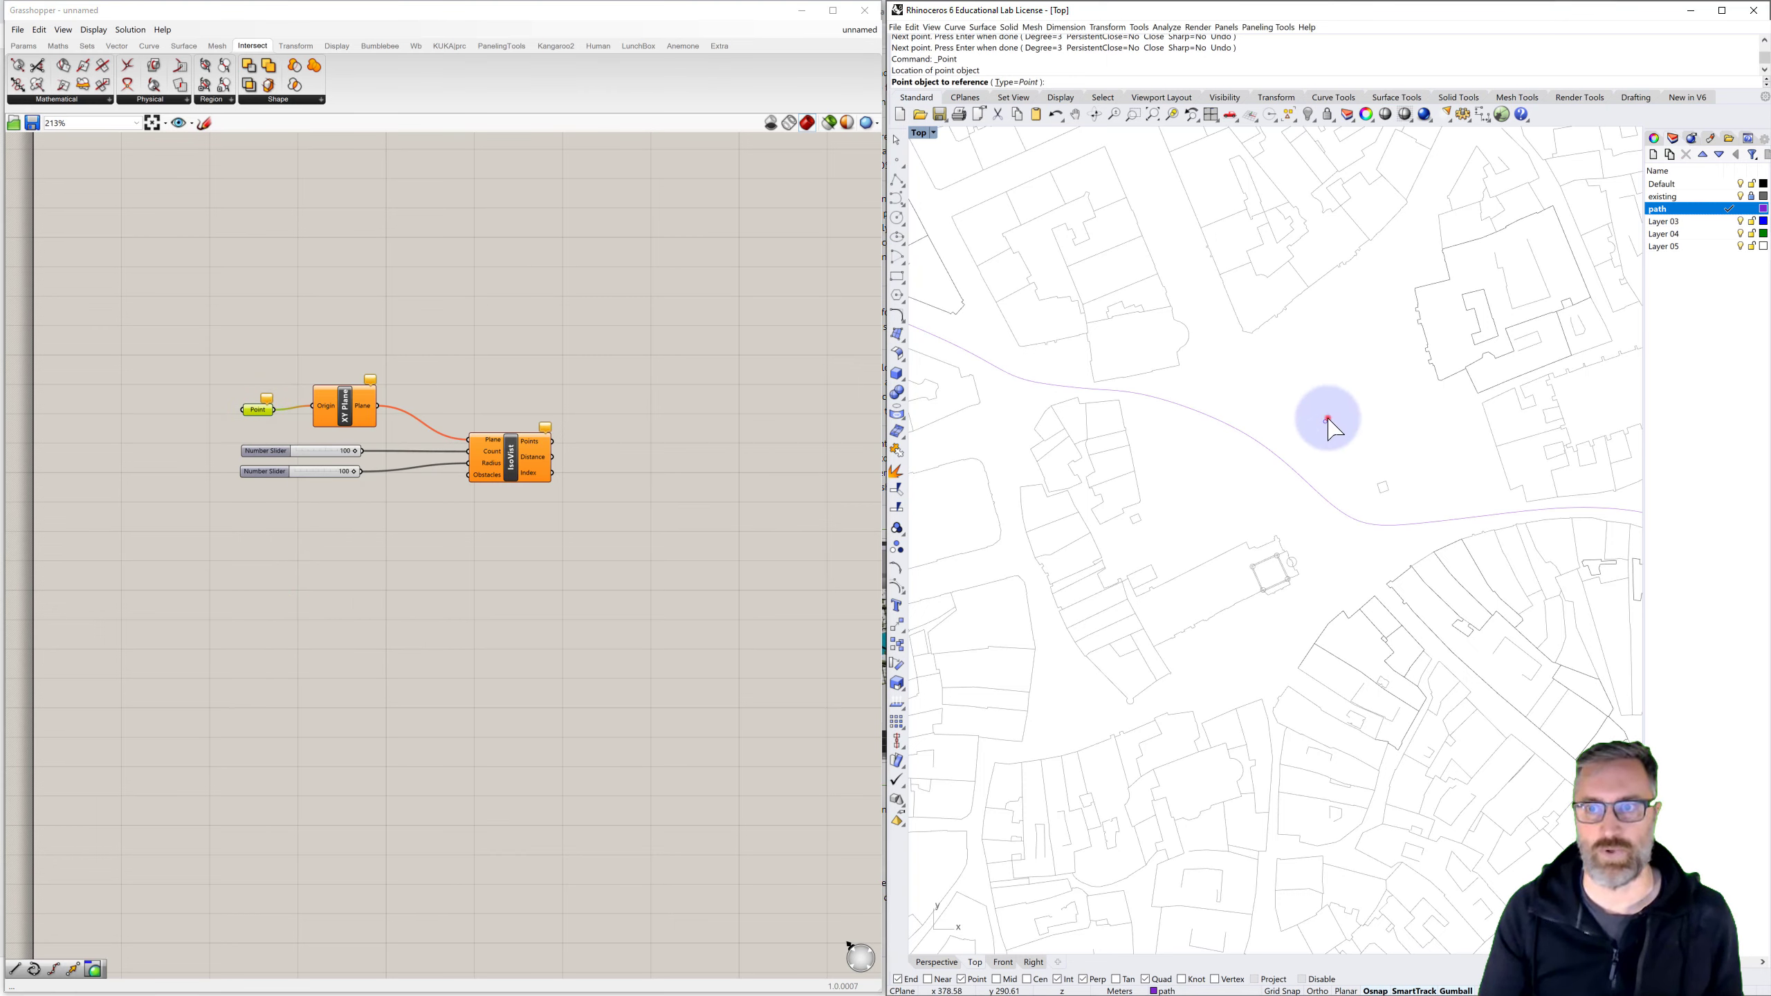
pyautogui.click(1325, 420)
pyautogui.click(1285, 403)
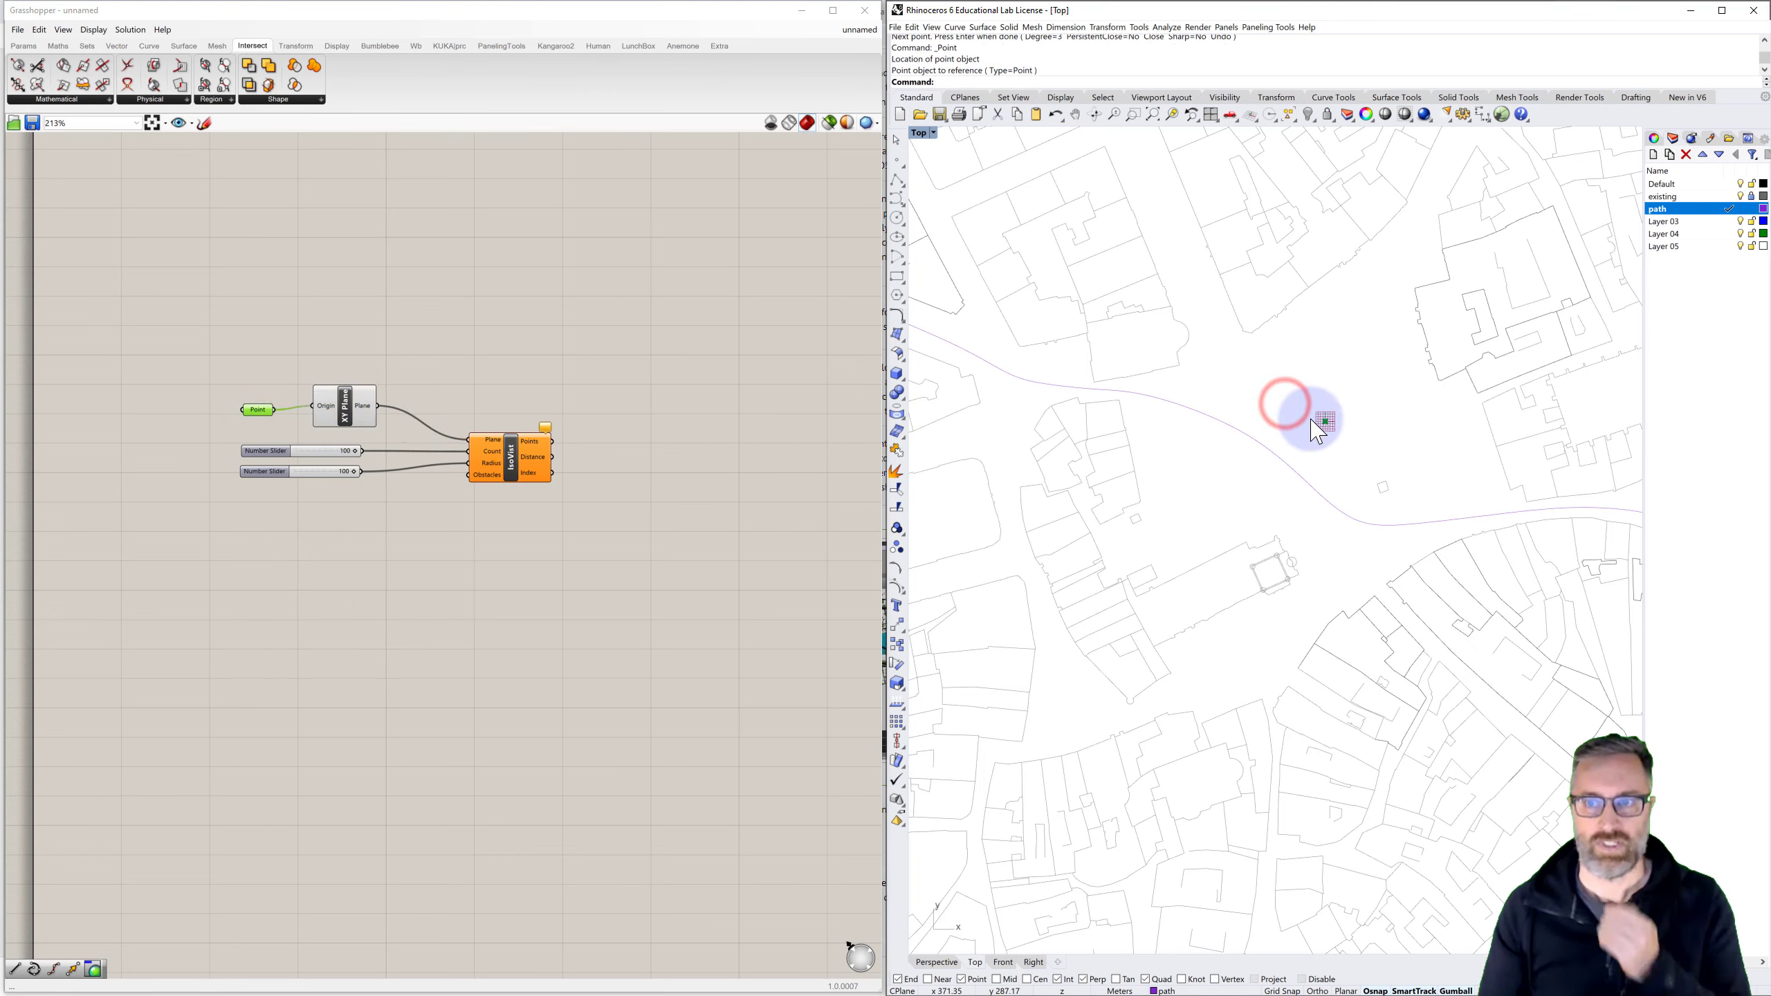
# Turn off the preview of the XY Plane component
pyautogui.click(346, 419)
pyautogui.click(470, 360)
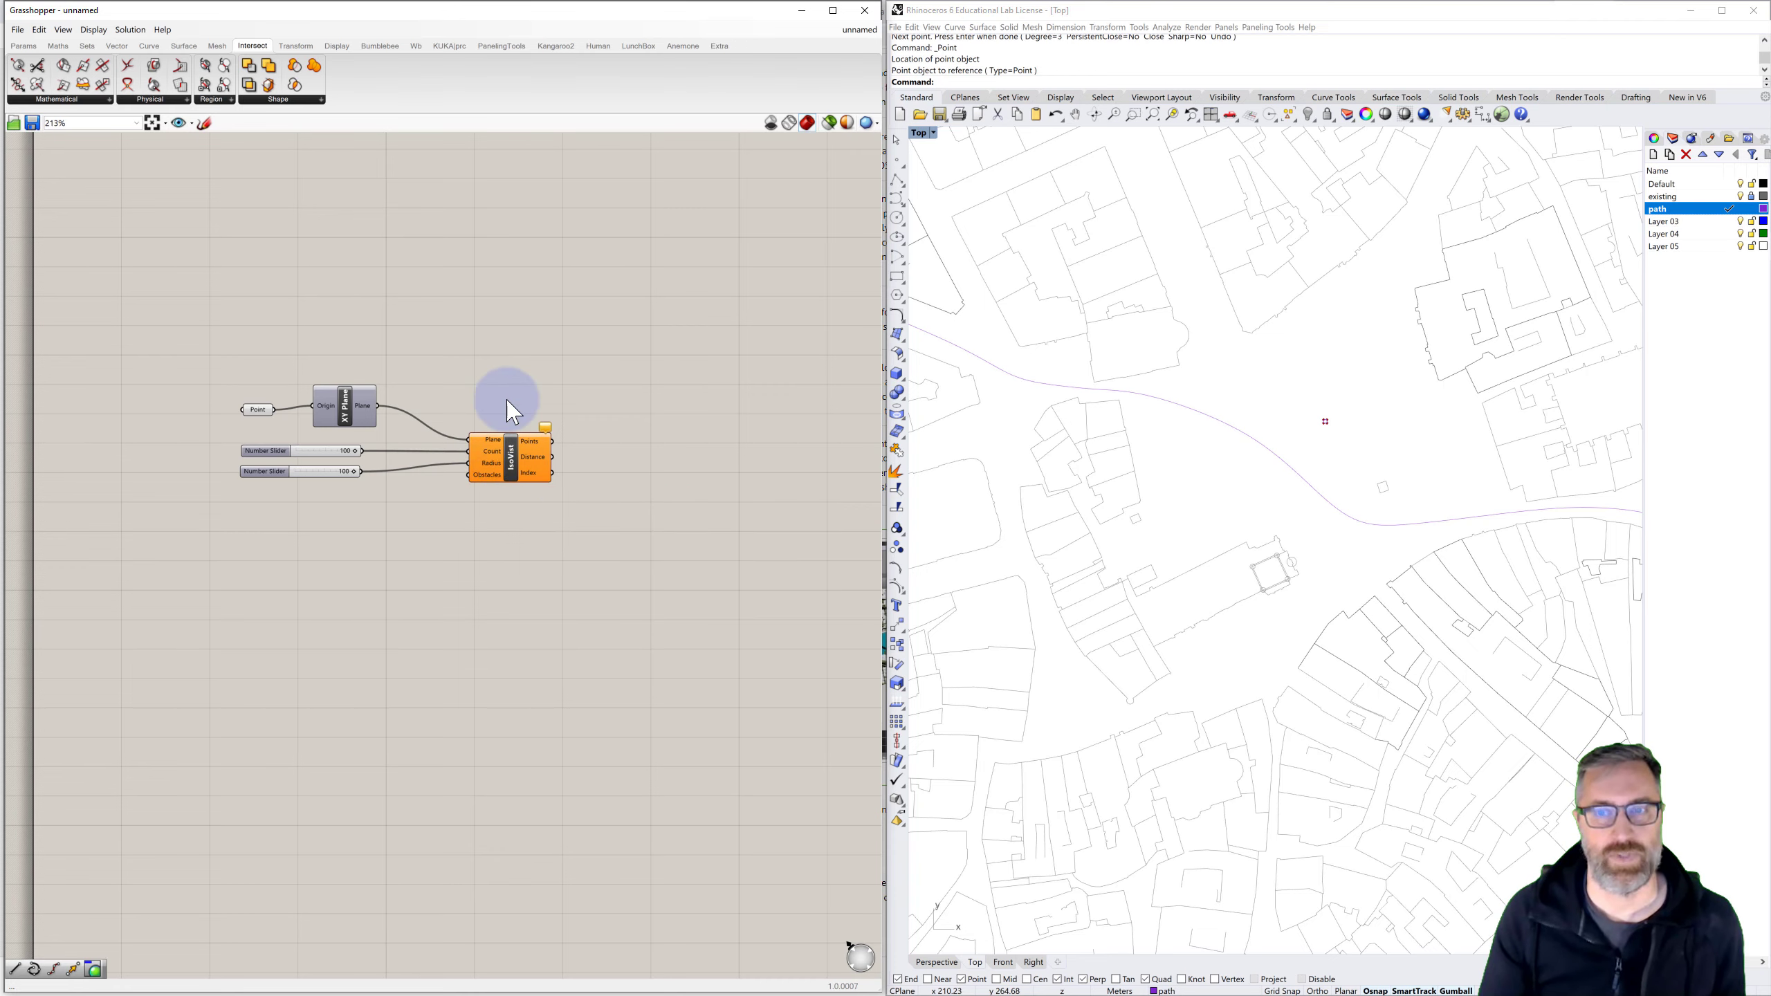
pyautogui.moveTo(513, 353); pyautogui.dragTo(590, 346, button='right')
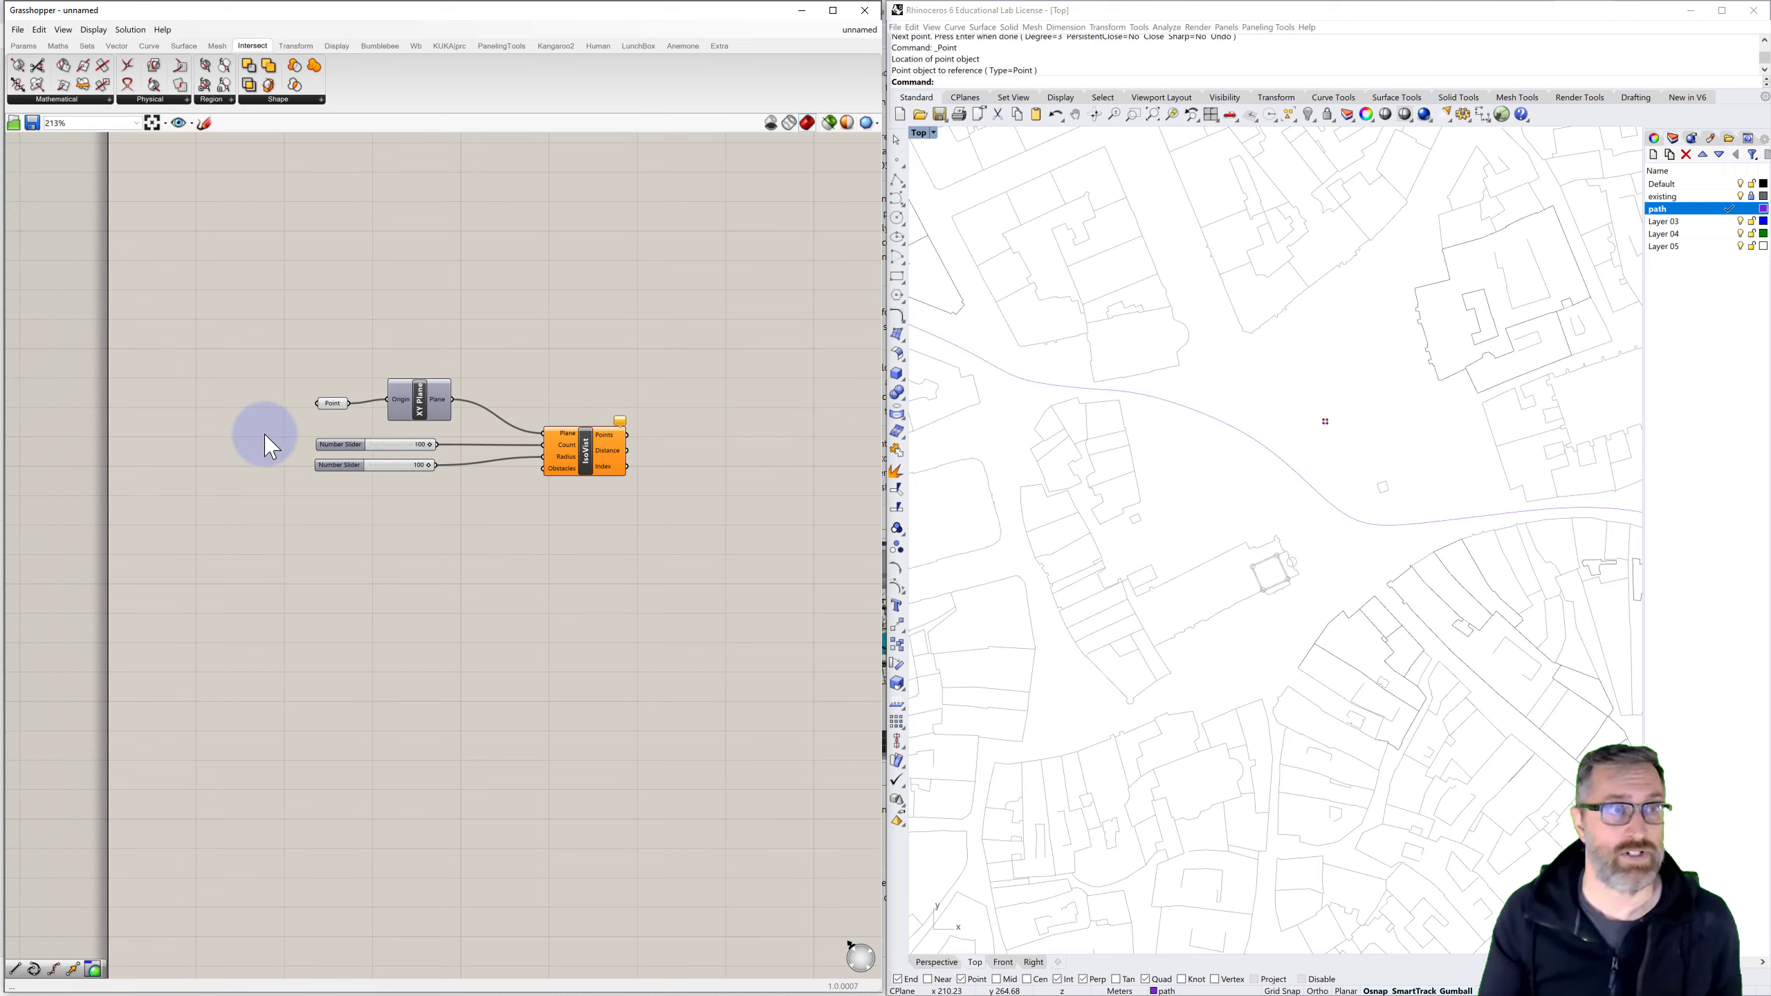
# Add a Geometry Pipeline below the number sliders, setting its layer filter to "existing" and its type filter to curves
pyautogui.click(85, 100)
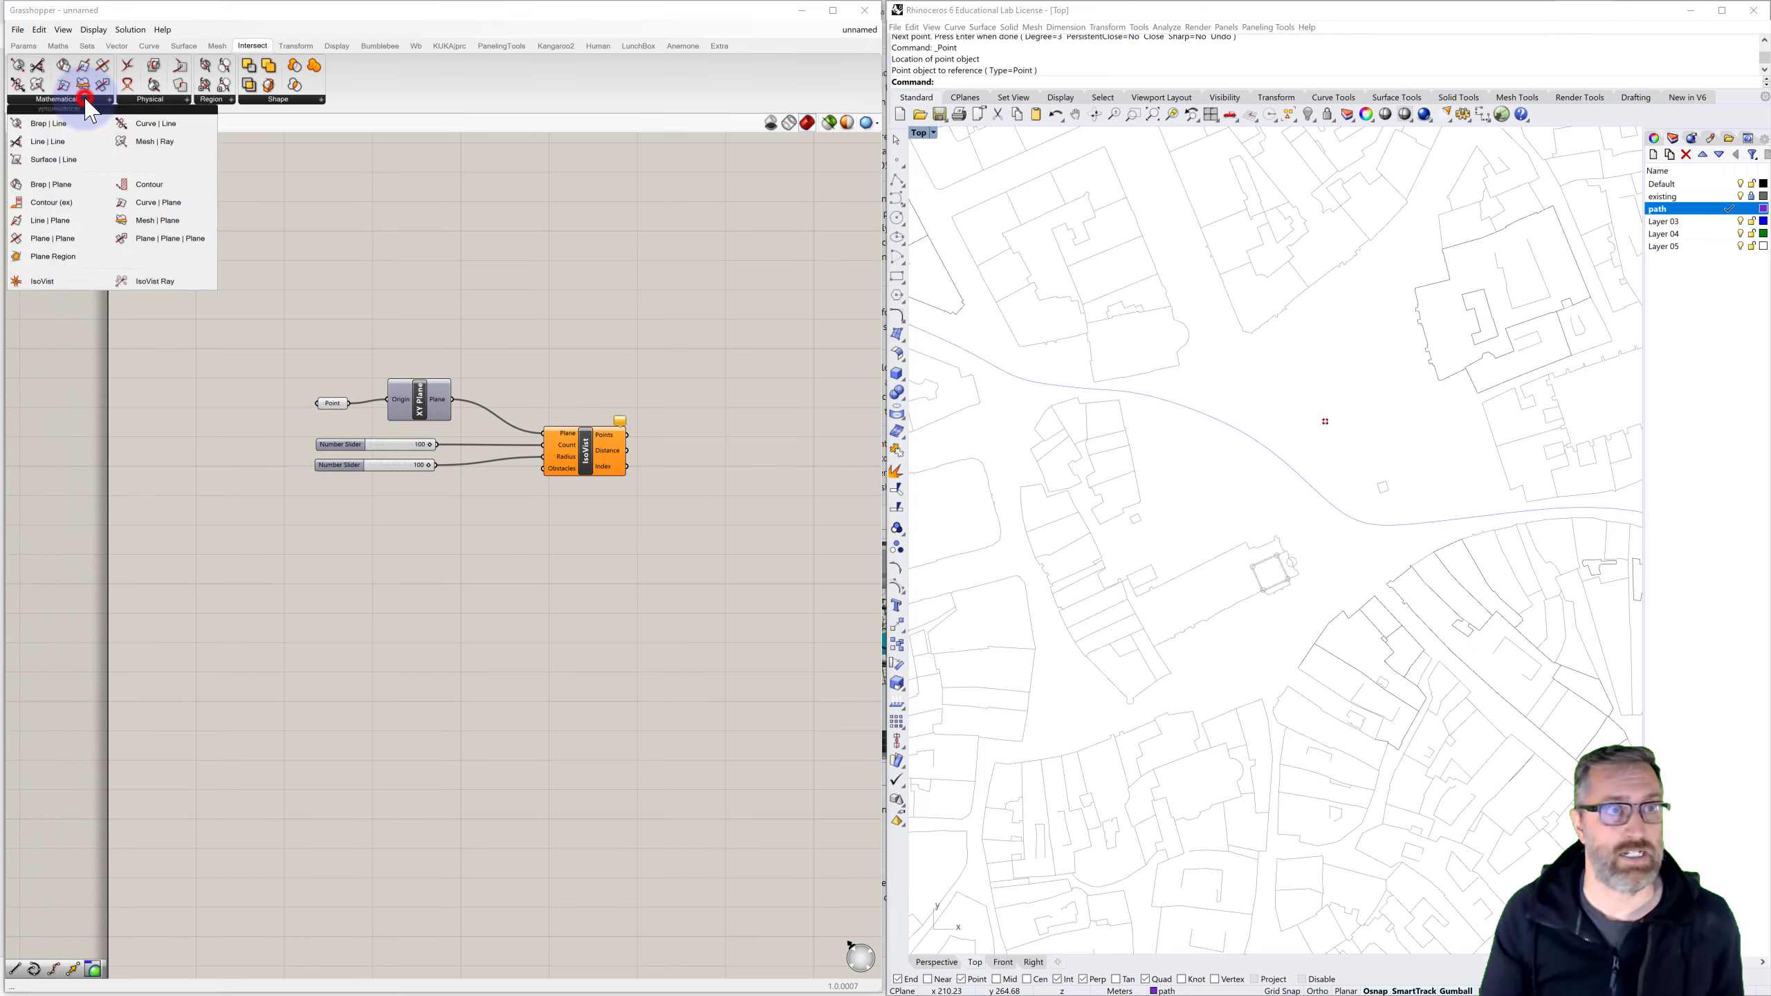
pyautogui.click(23, 46)
pyautogui.click(74, 99)
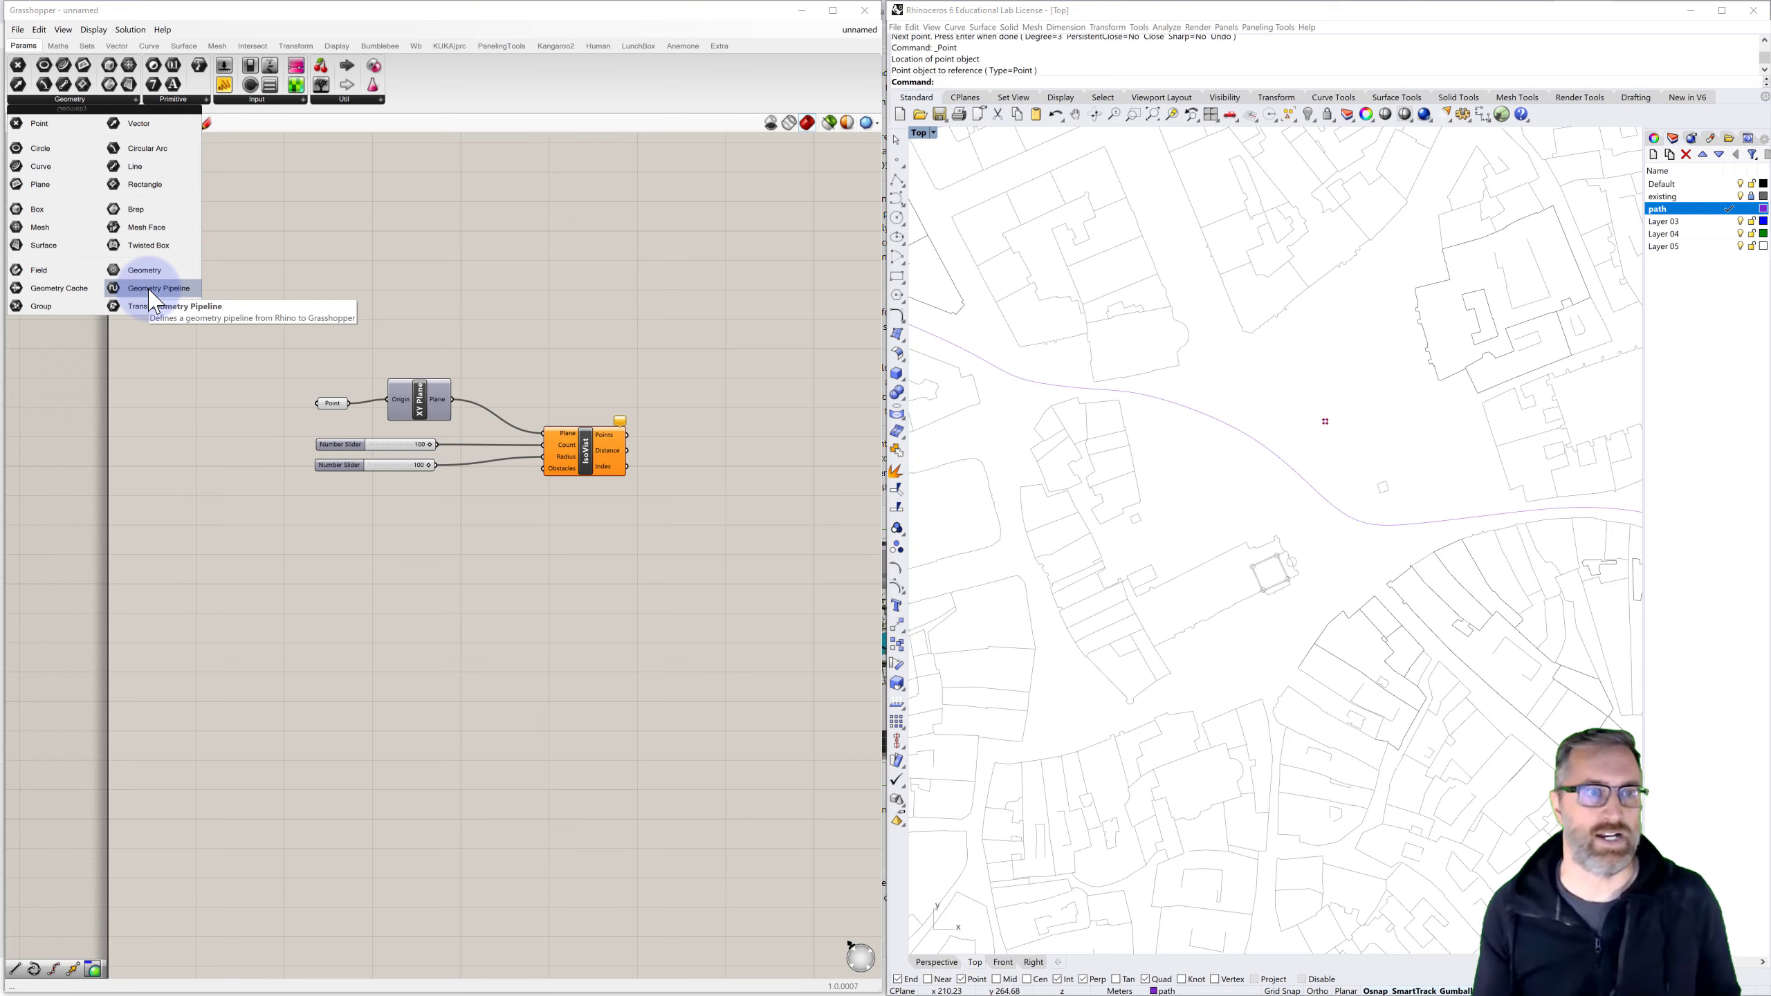
pyautogui.moveTo(150, 292); pyautogui.dragTo(294, 521)
pyautogui.click(293, 504)
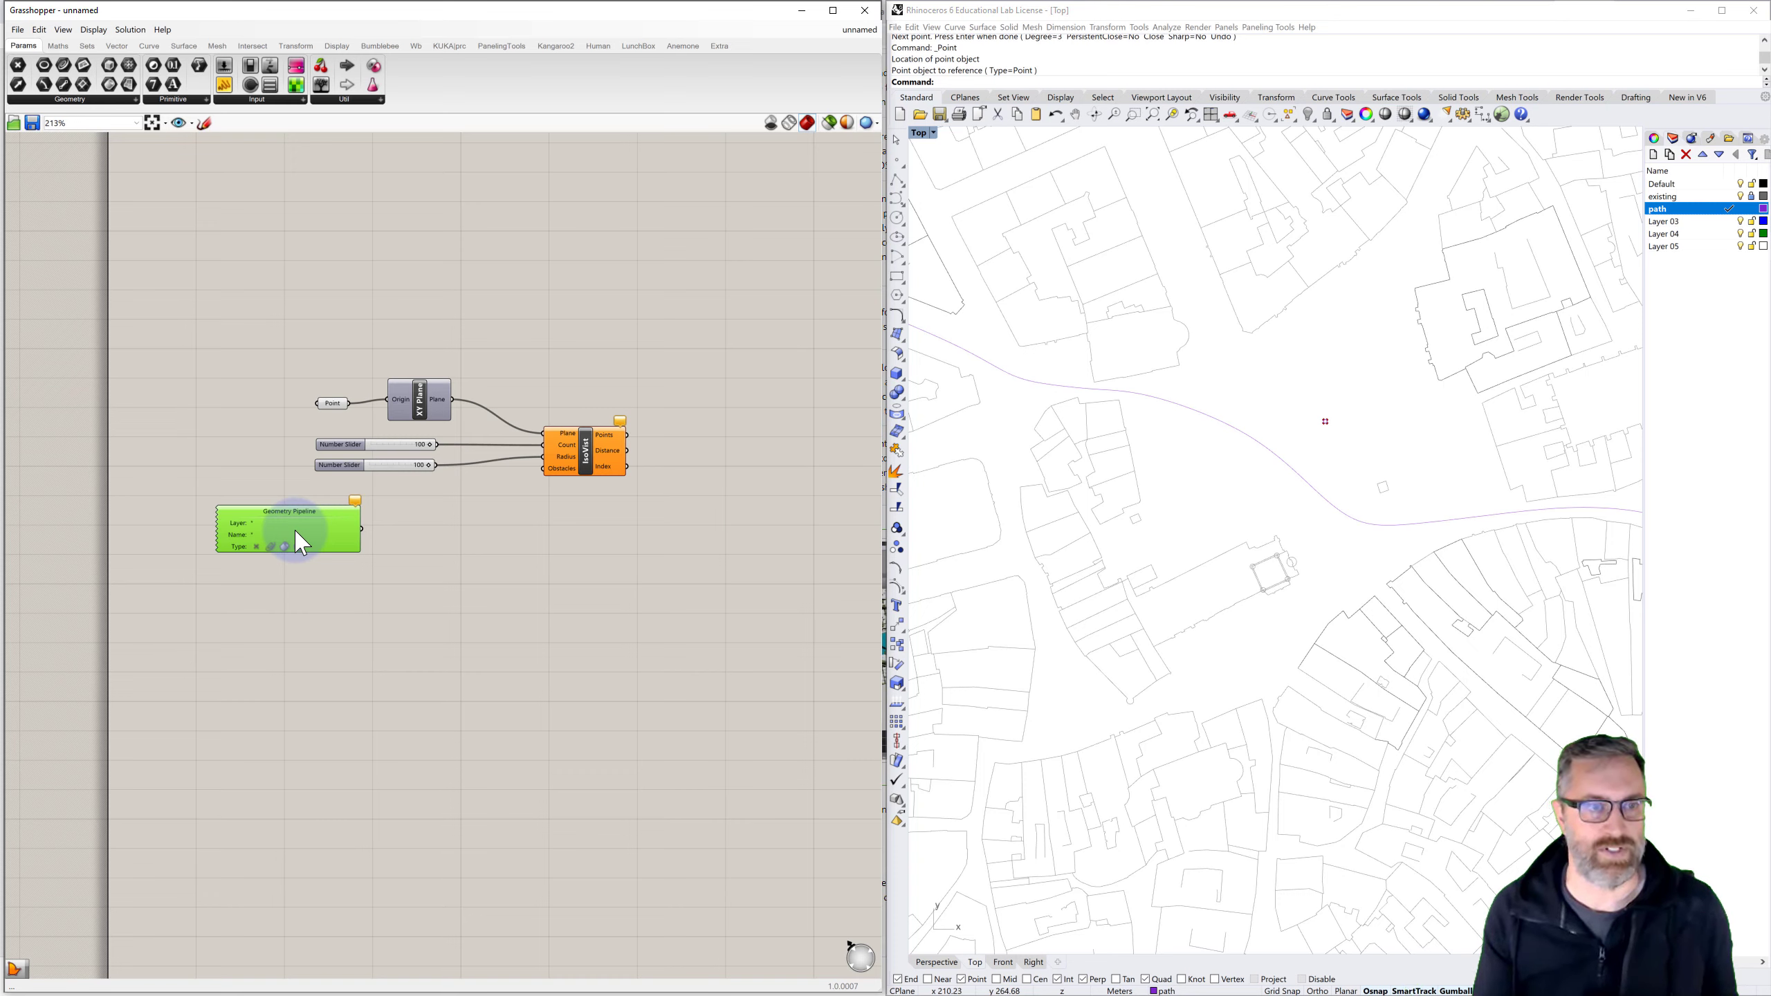
pyautogui.doubleClick(255, 523)
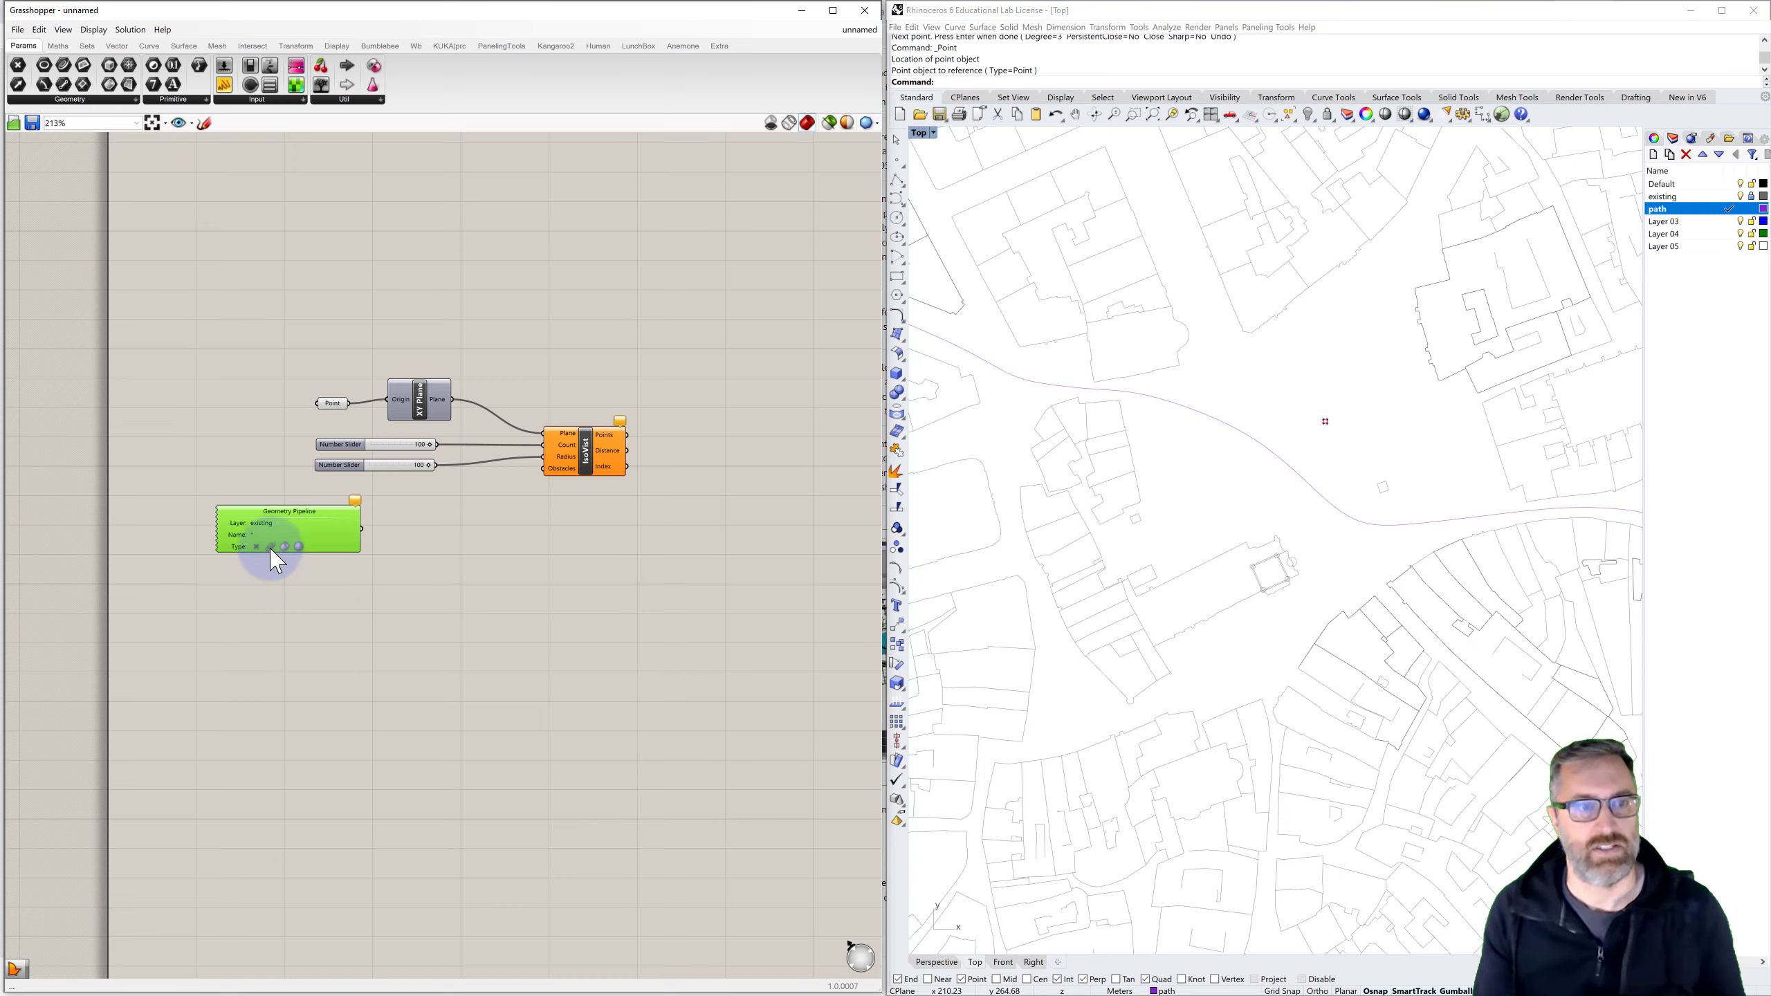
pyautogui.doubleClick(270, 547)
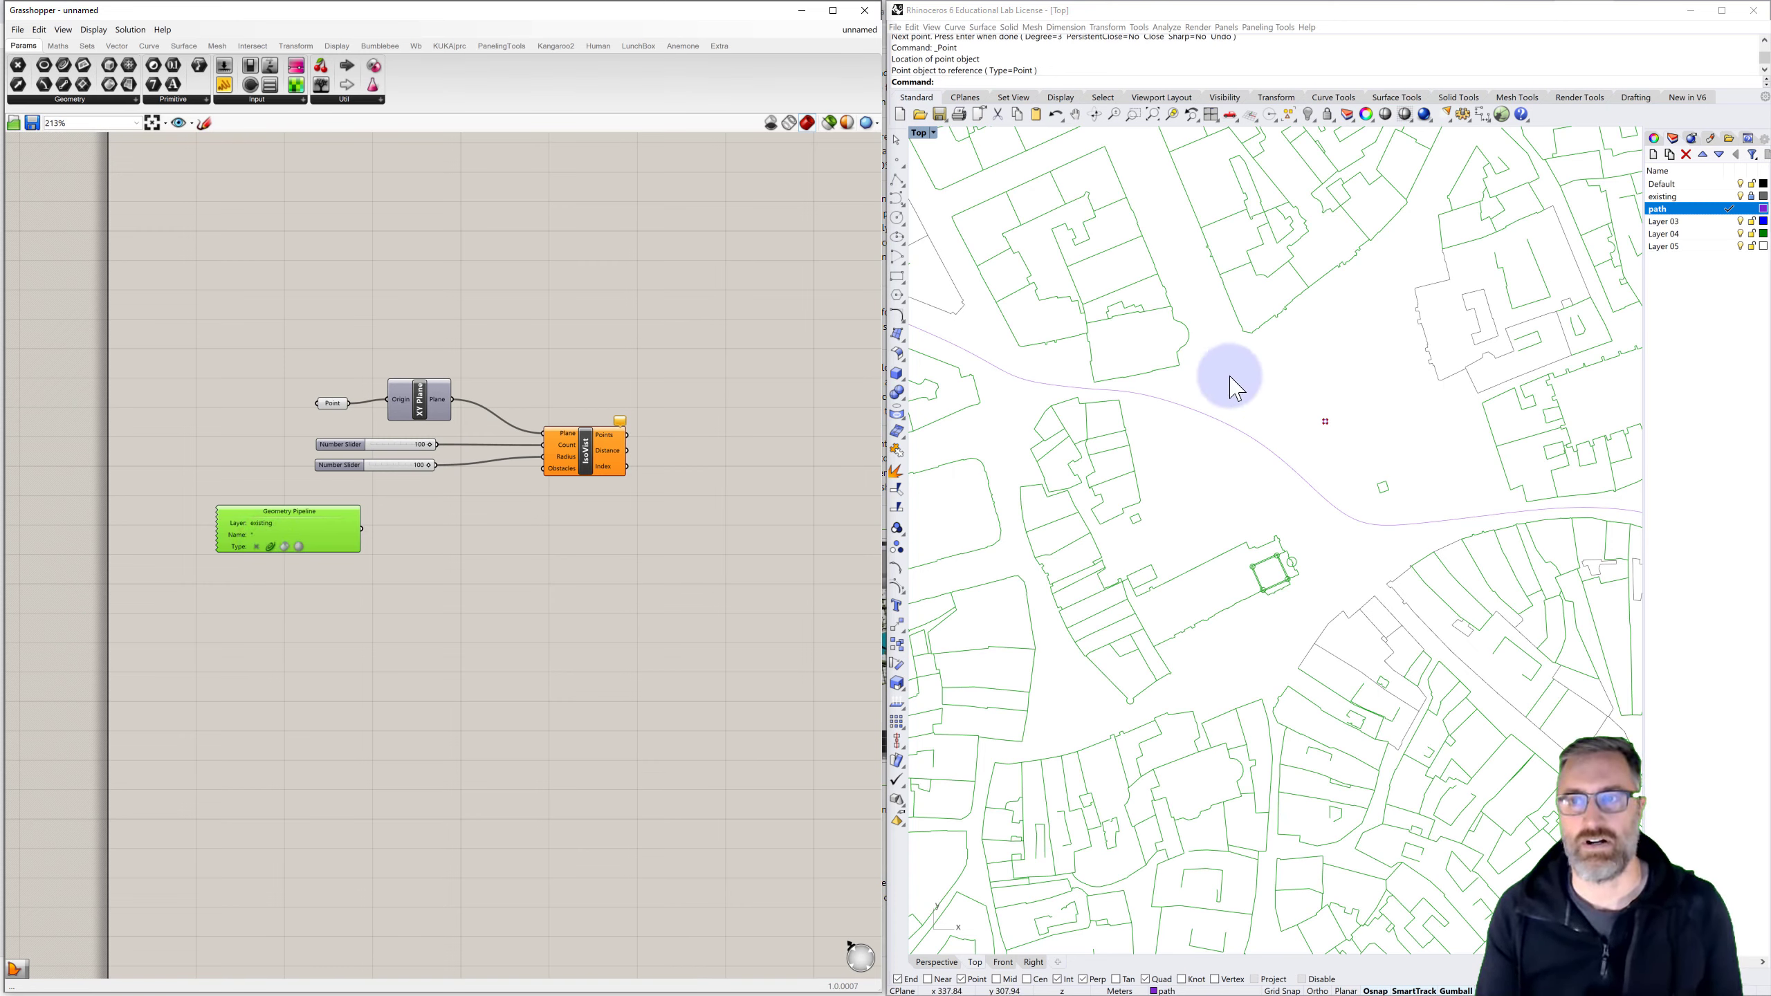
# Hide the "existing" layer and the Geometry Pipeline preview to isolate the building outlines missing from that layer
pyautogui.scroll(-3, 1276, 366)
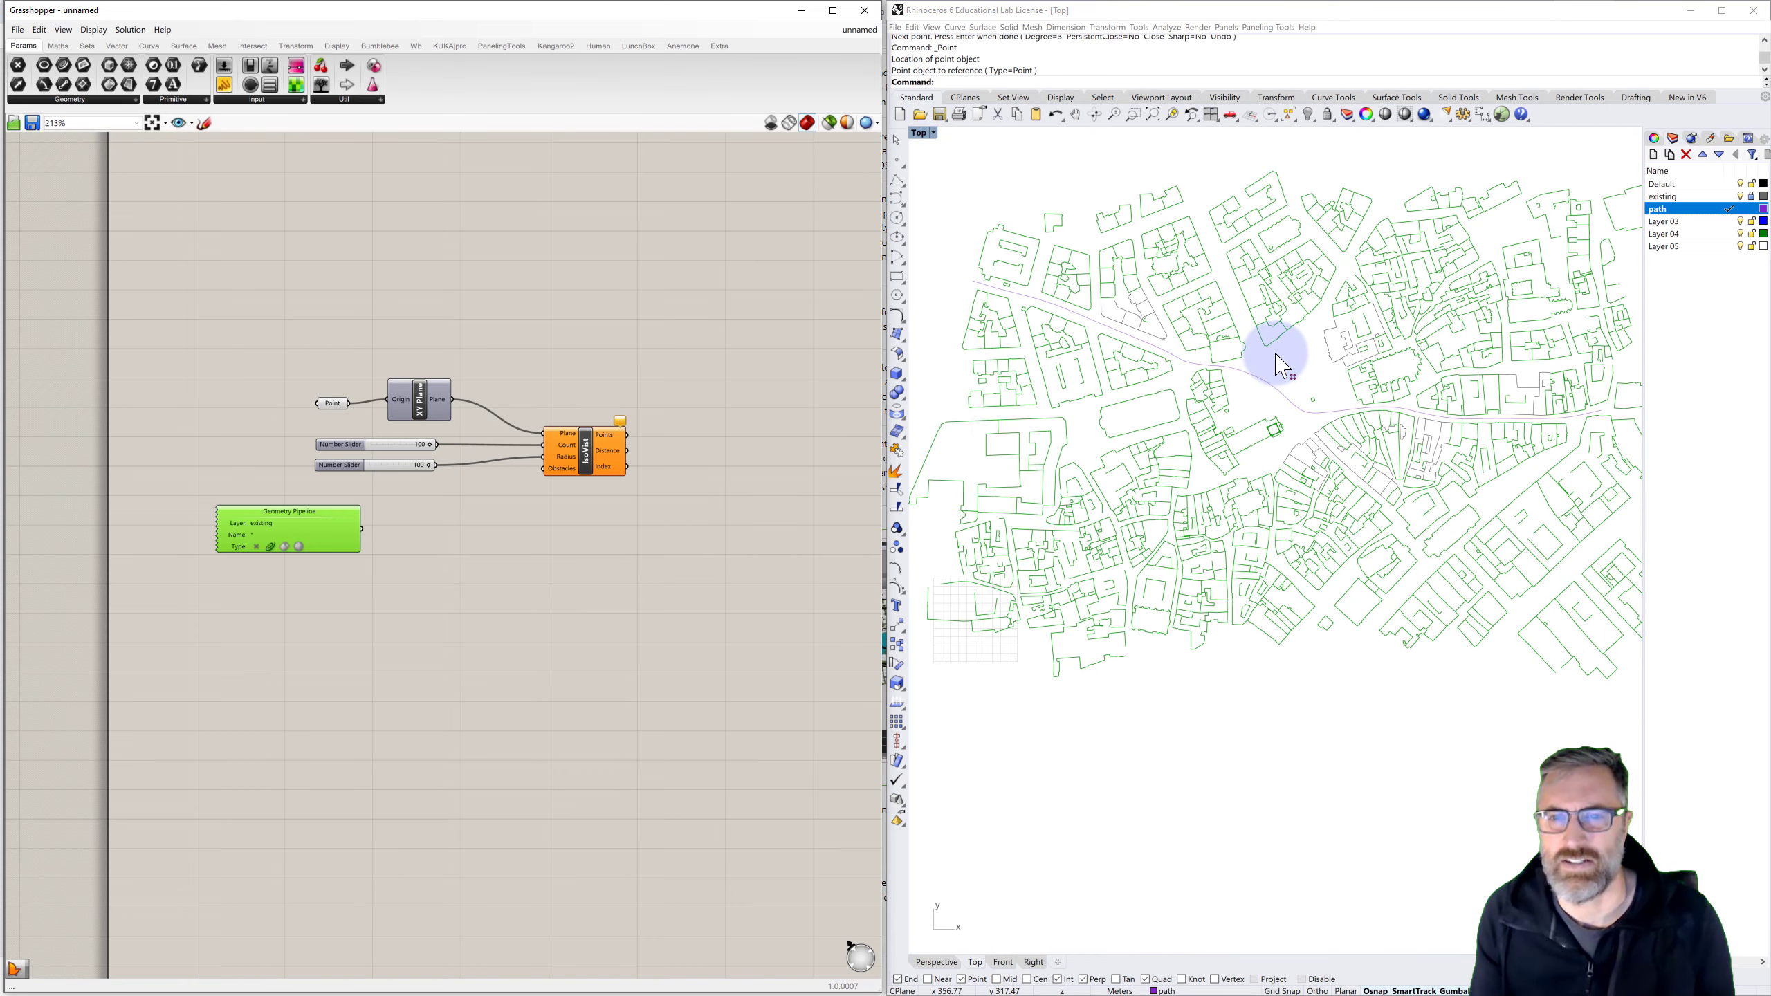
pyautogui.scroll(3, 1349, 348)
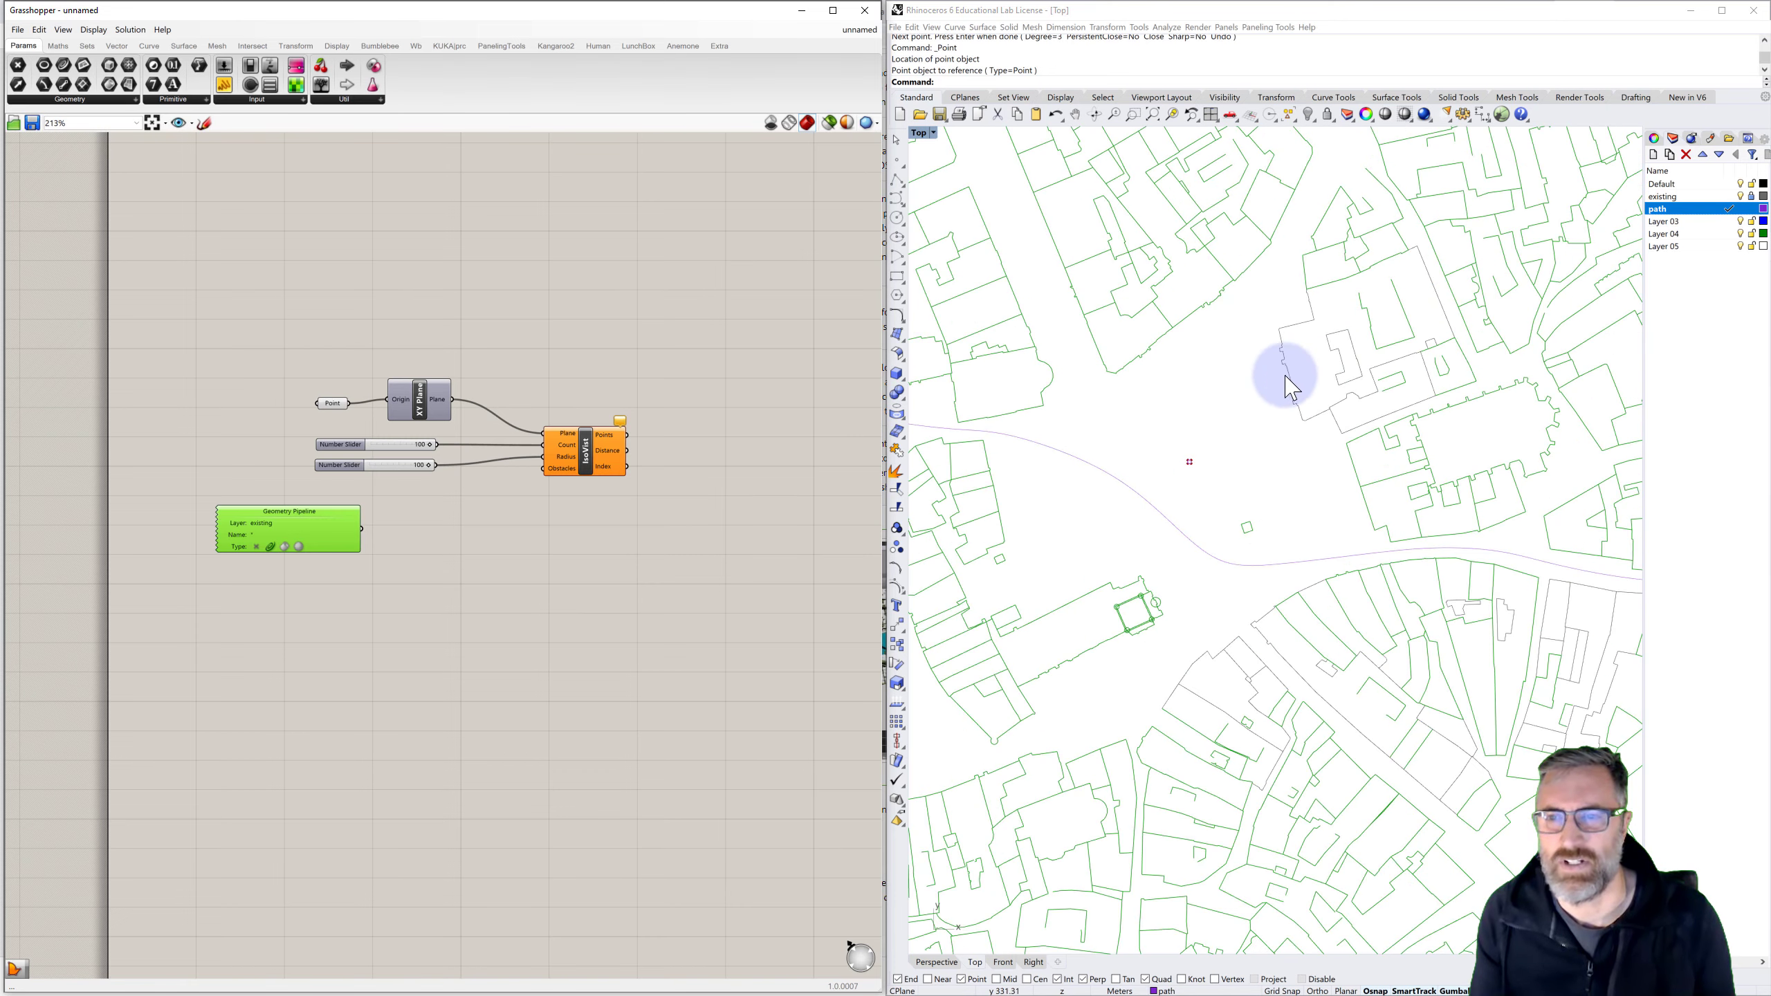
pyautogui.scroll(2, 1360, 377)
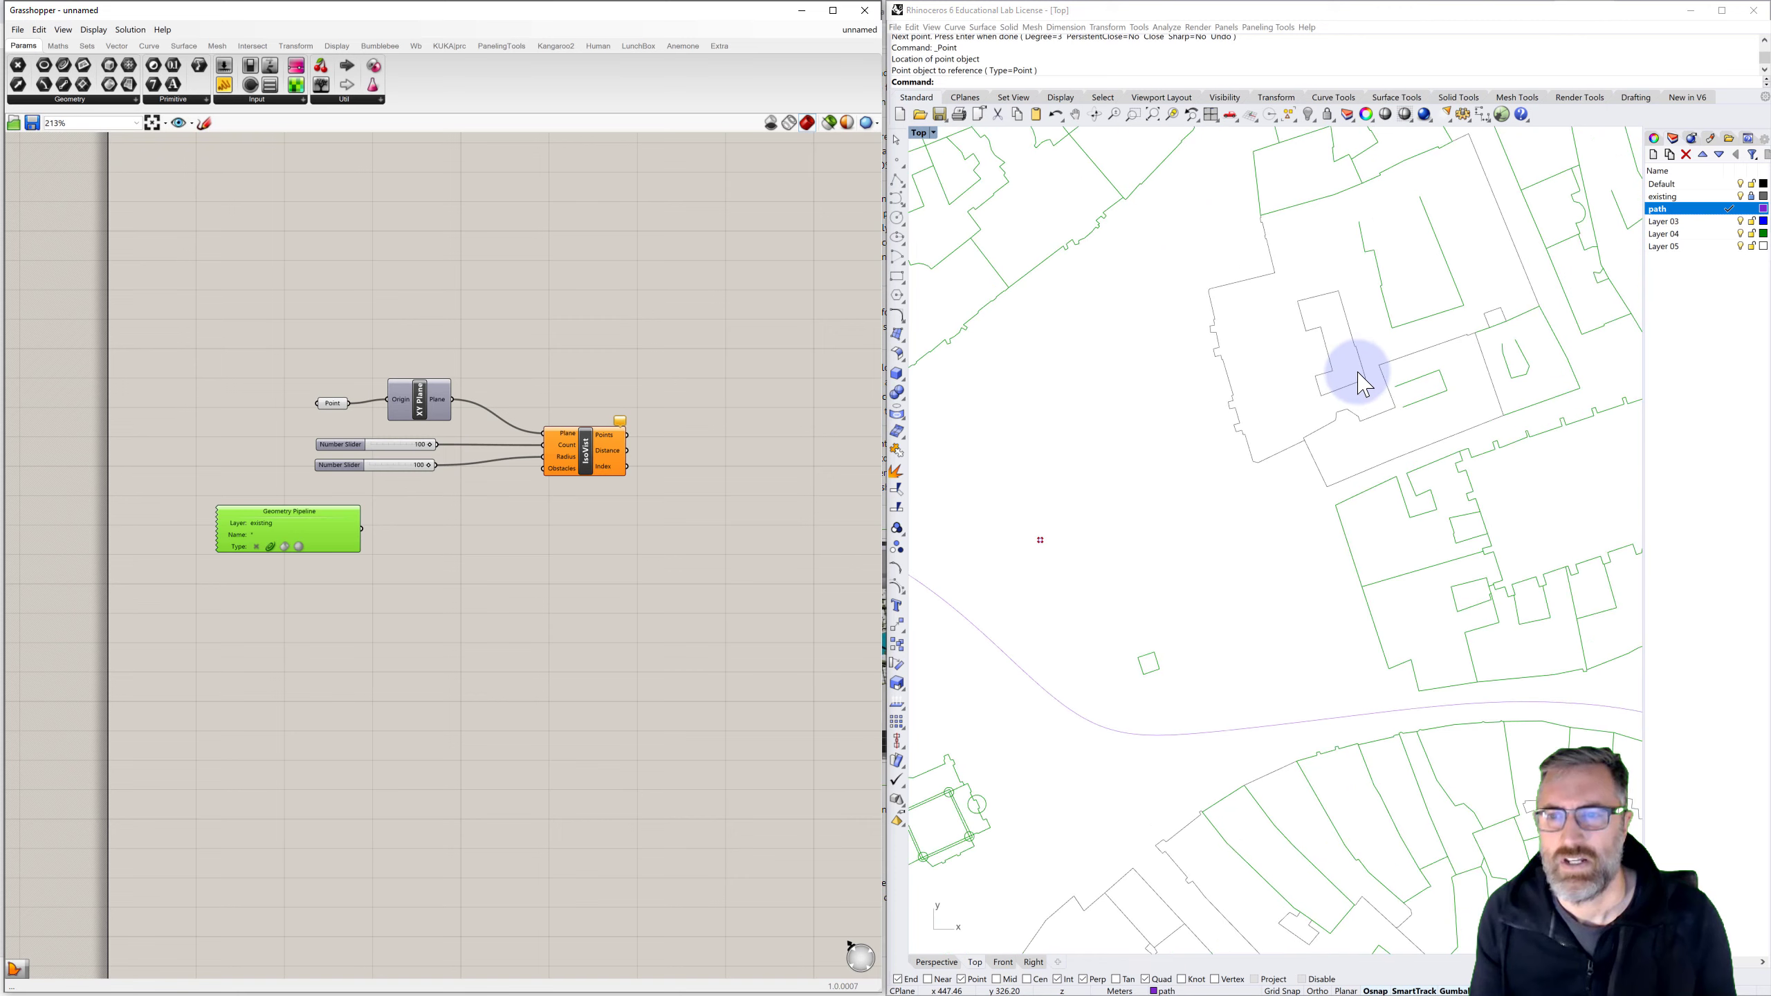
pyautogui.click(1230, 389)
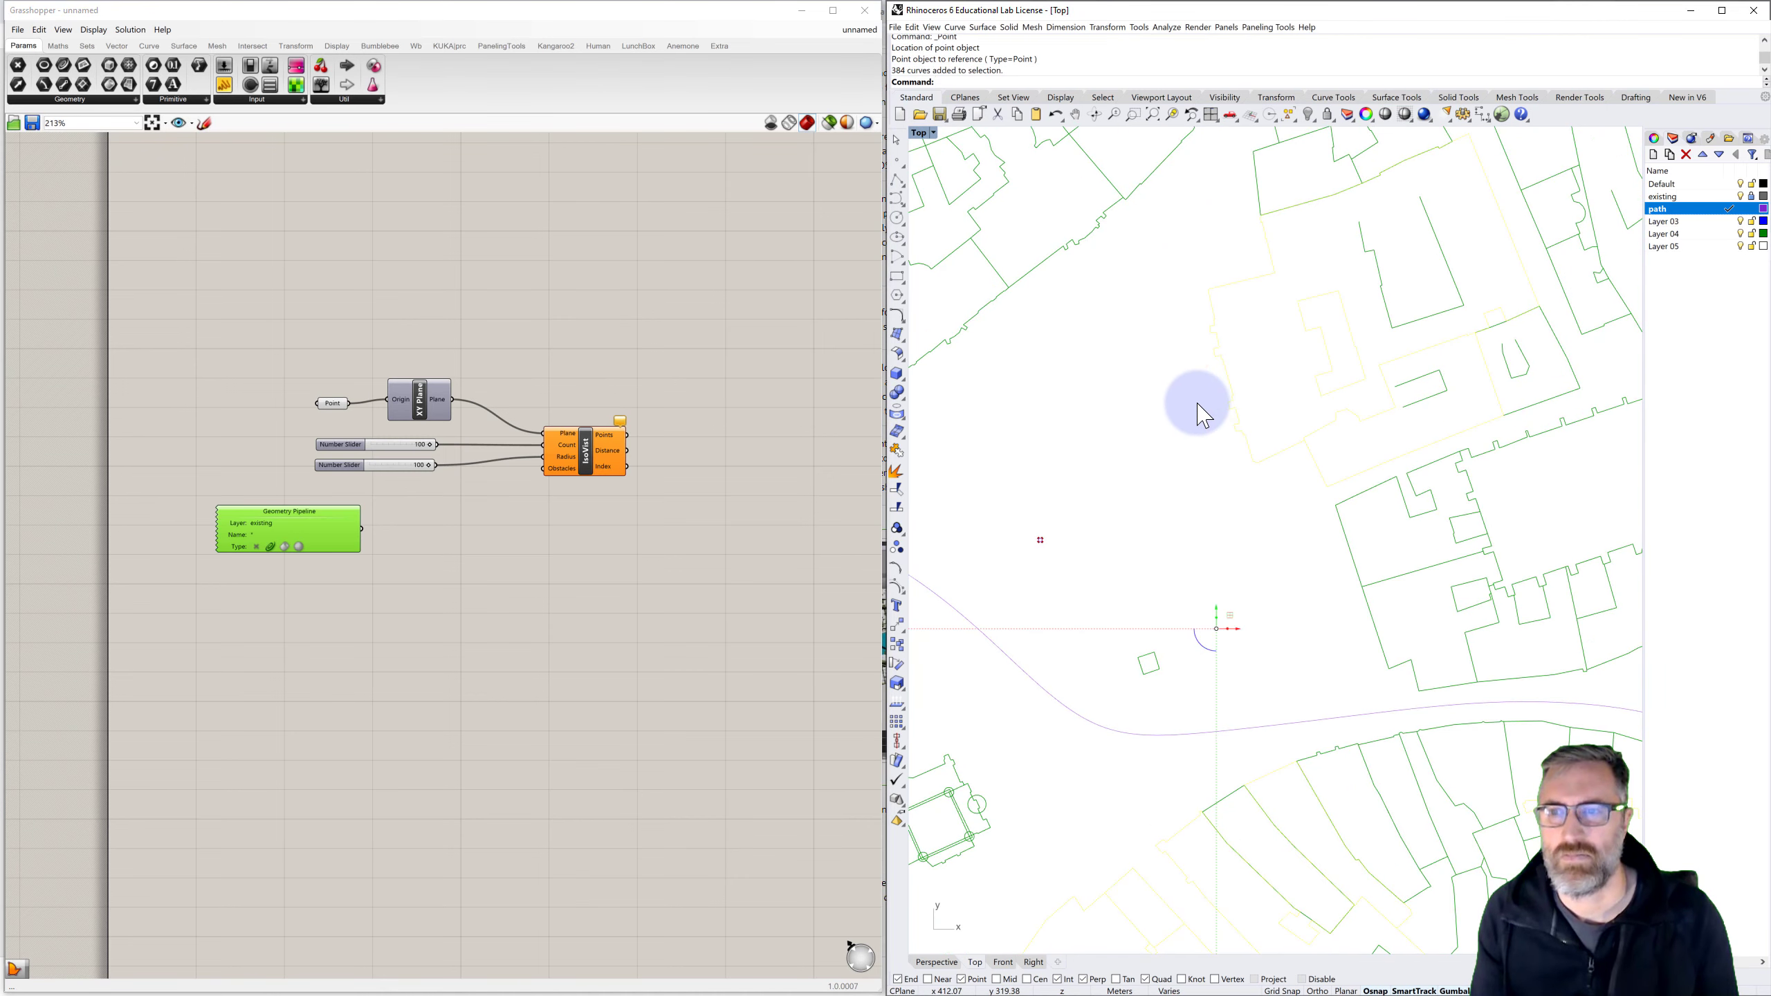
pyautogui.click(1198, 405)
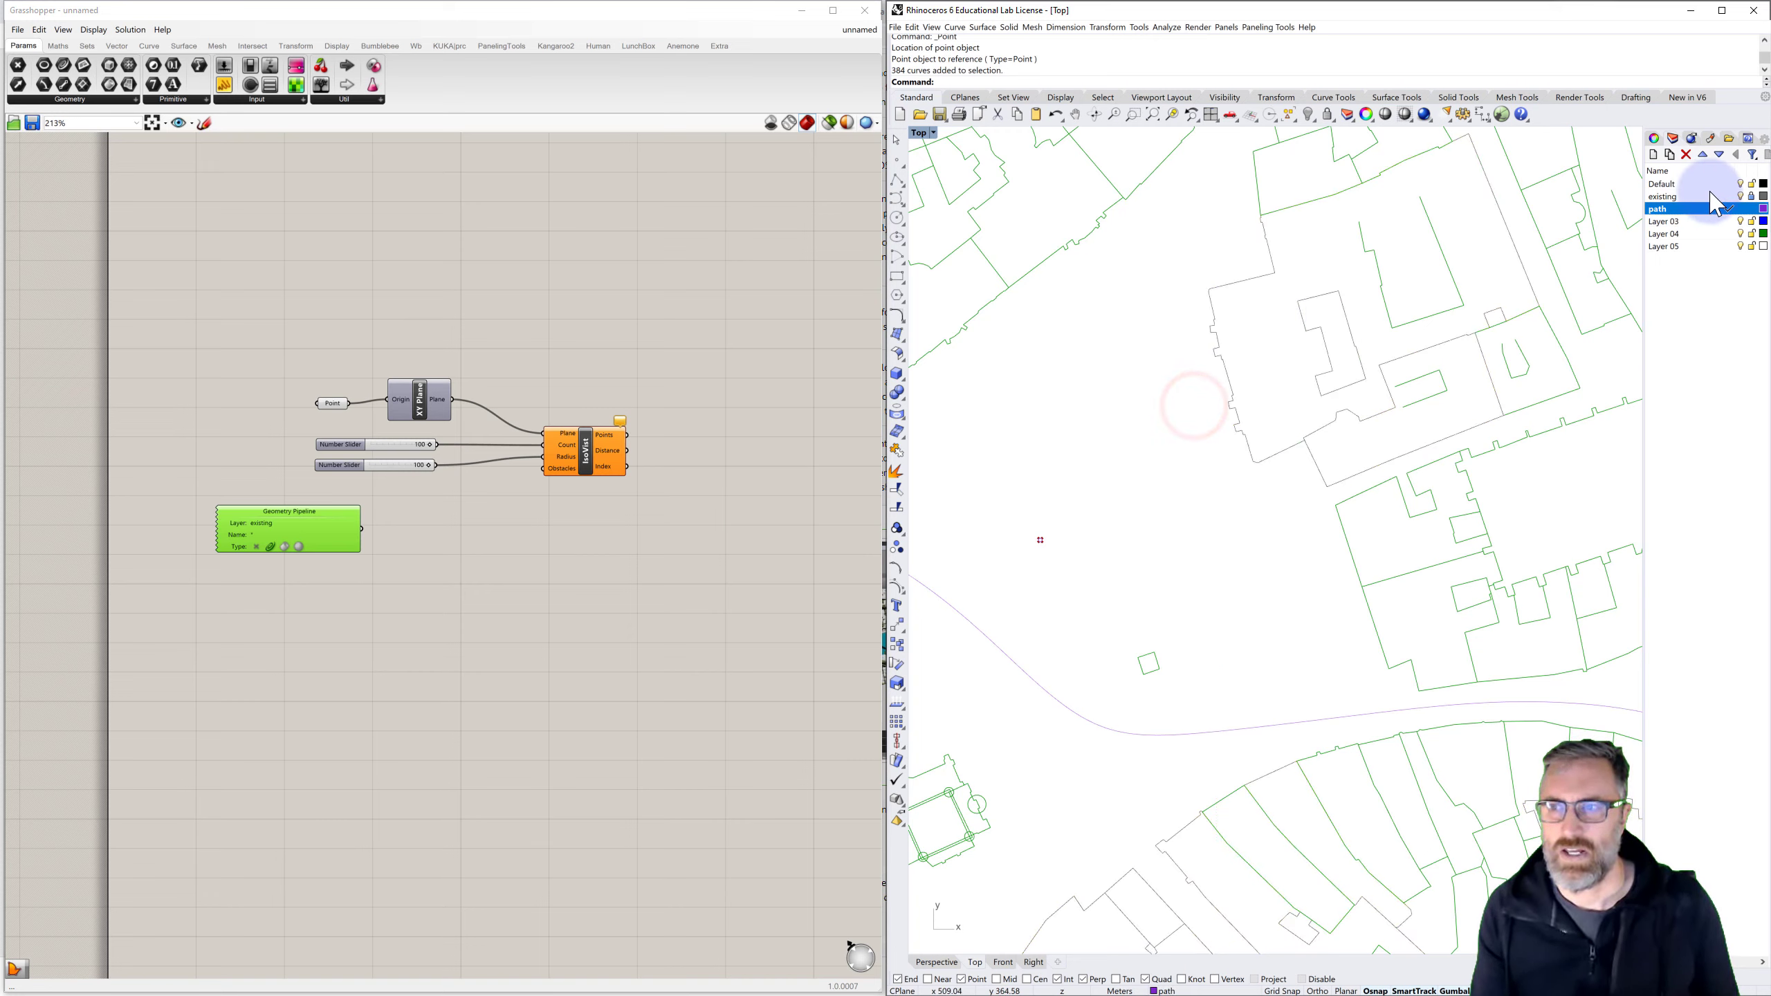
pyautogui.click(1741, 196)
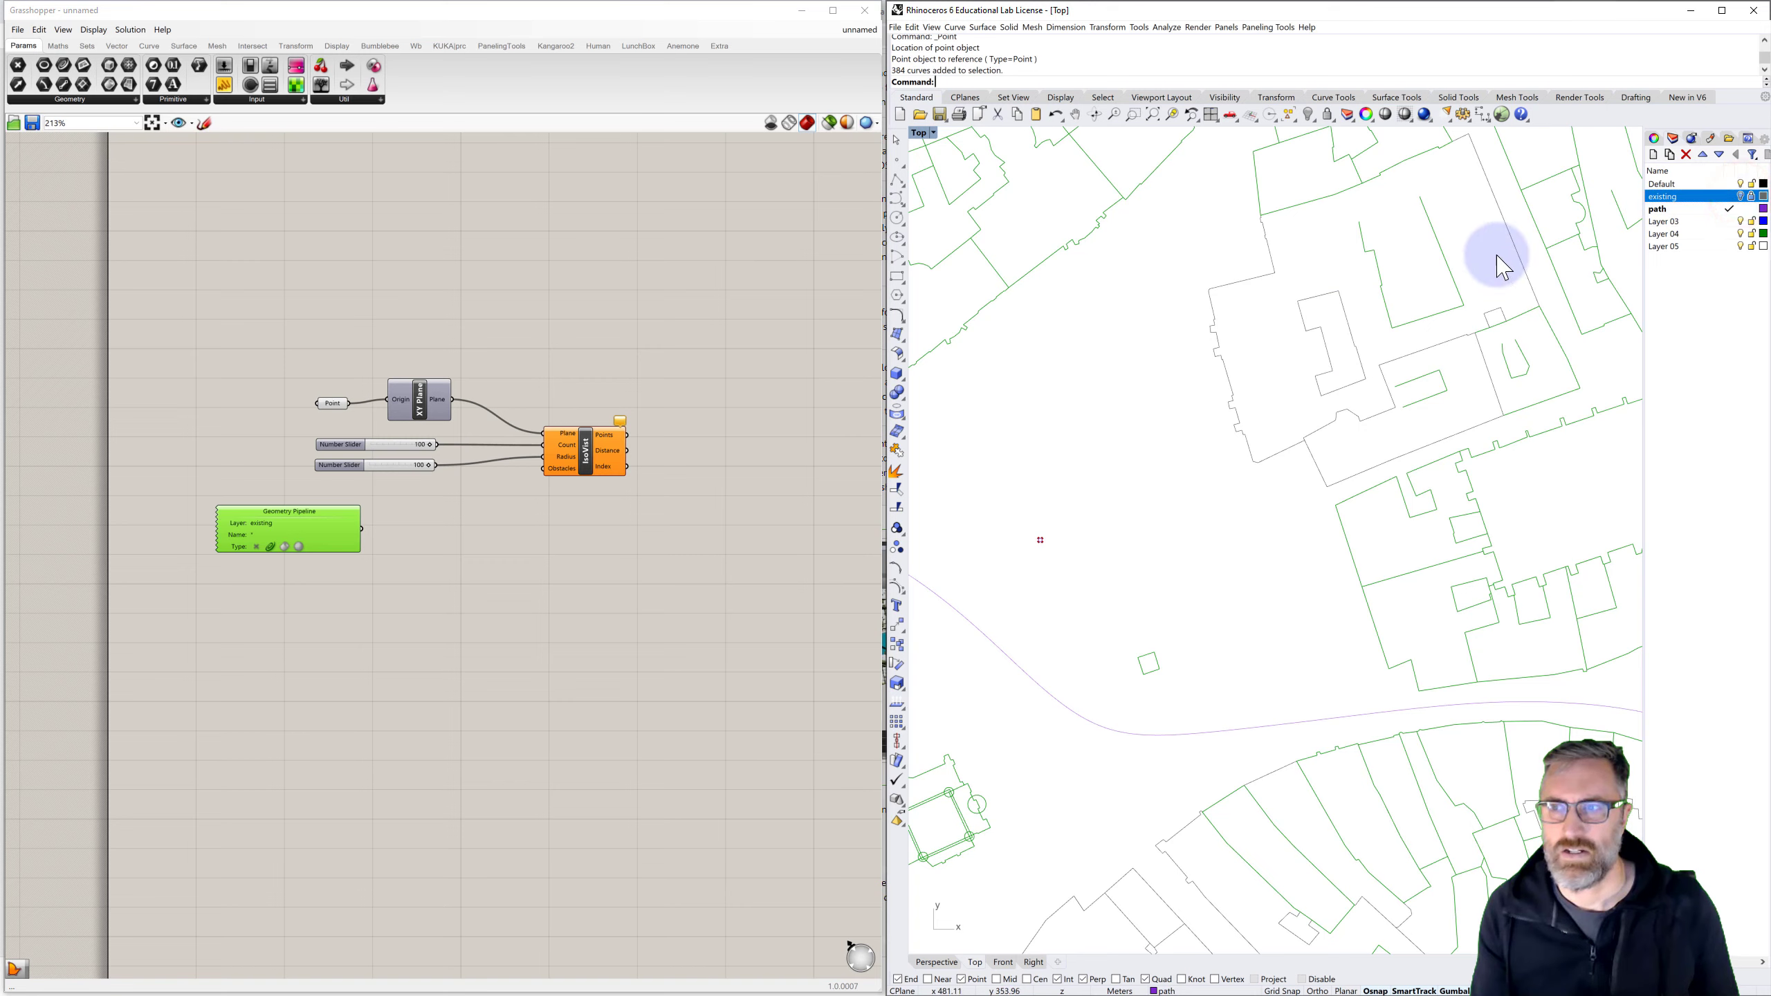
pyautogui.click(637, 584)
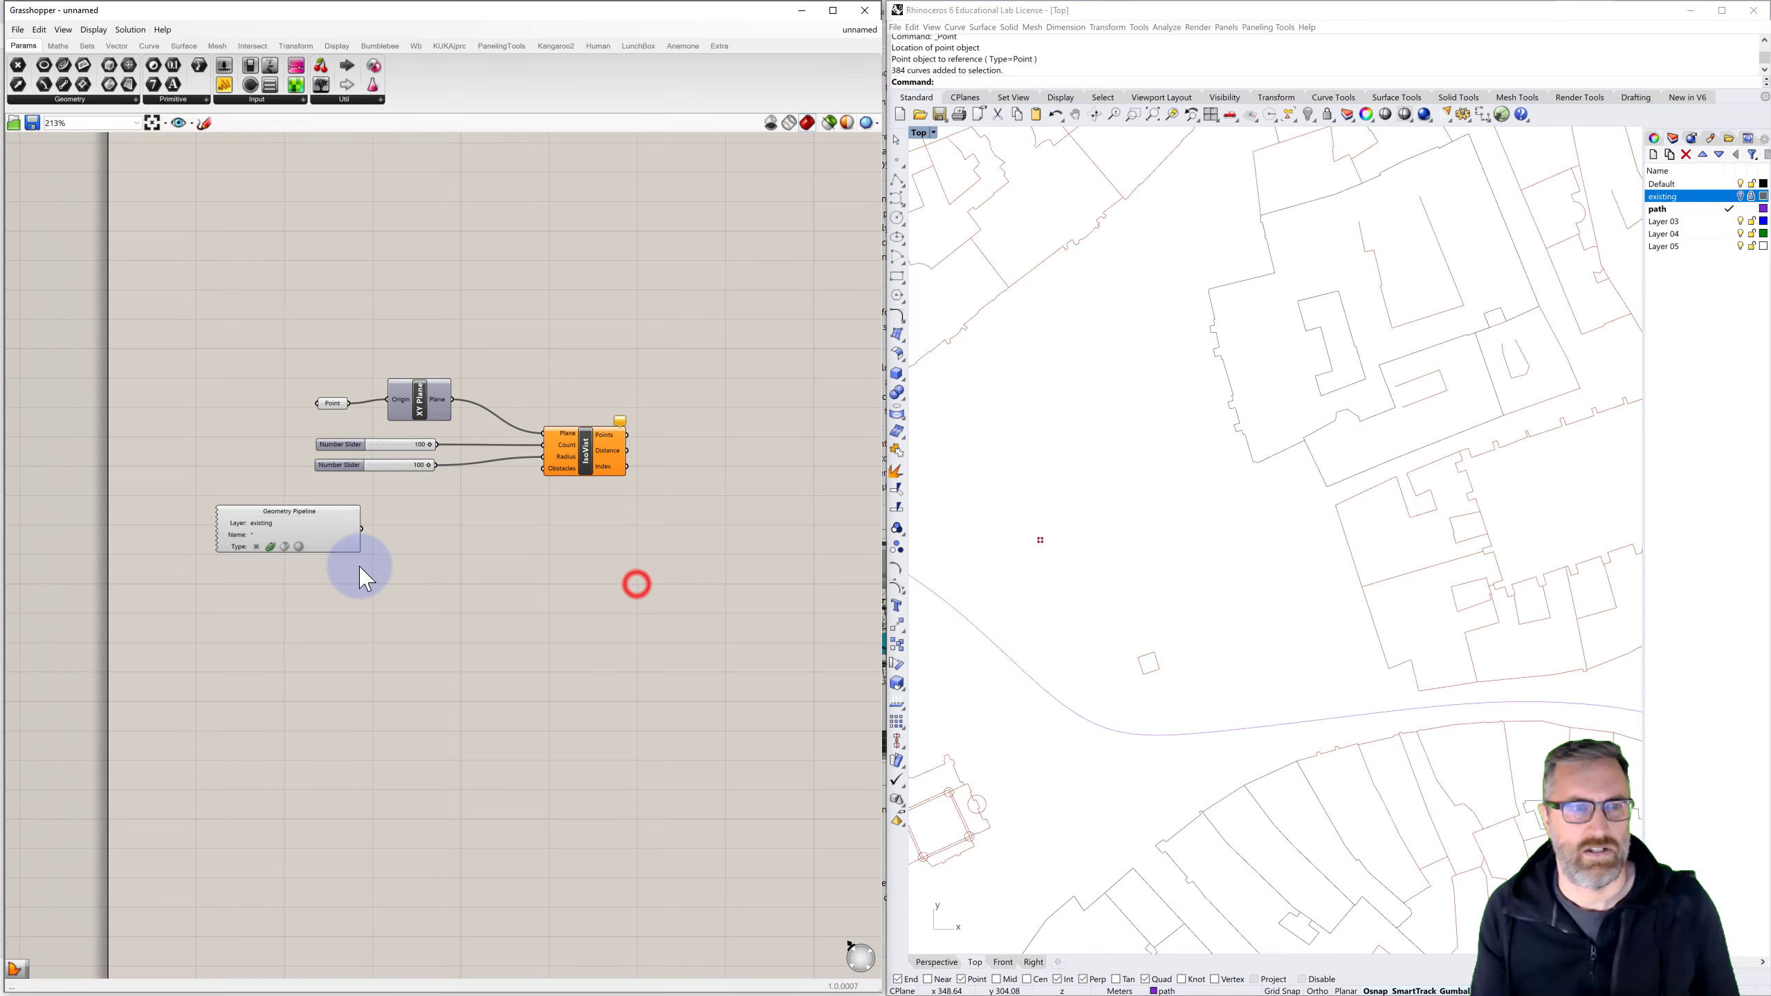
pyautogui.rightClick(307, 520)
pyautogui.click(332, 531)
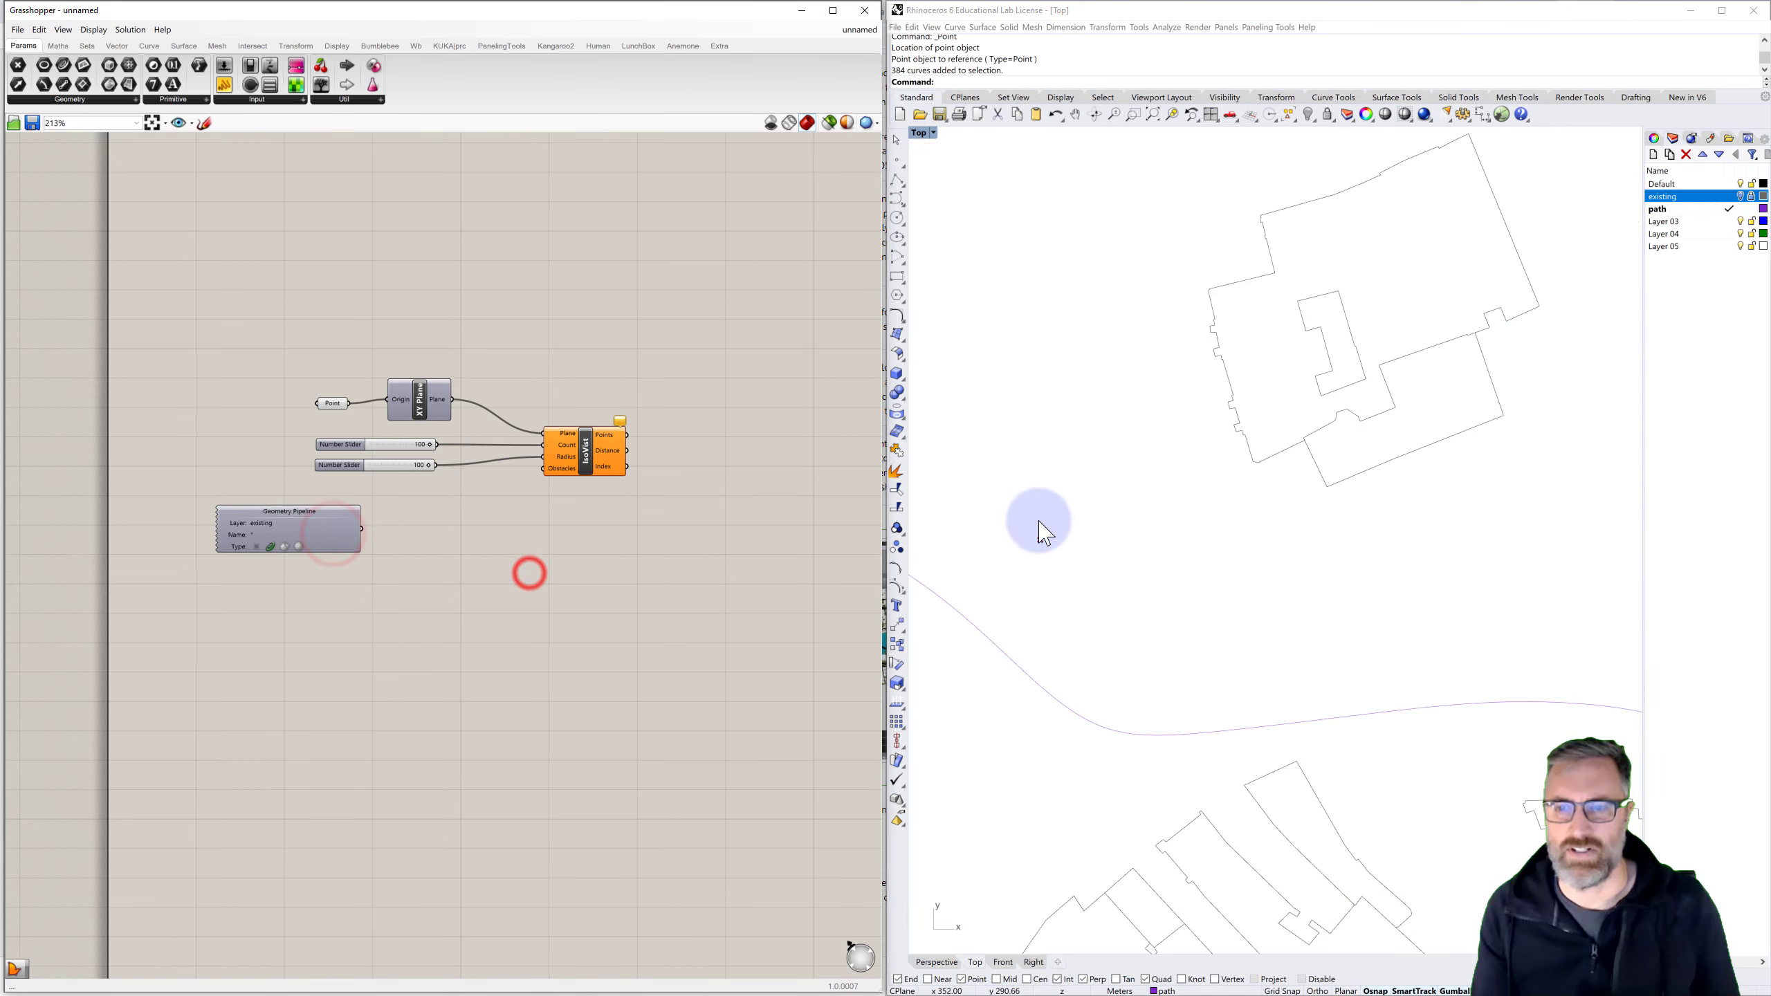
# Examine which building outlines along the path are missing from the "existing" layer, toggling that layer's visibility to compare with the full map
pyautogui.scroll(-10, 1146, 499)
pyautogui.scroll(-2, 1298, 514)
pyautogui.moveTo(1295, 501); pyautogui.dragTo(1272, 522, button='right')
pyautogui.scroll(6, 1273, 521)
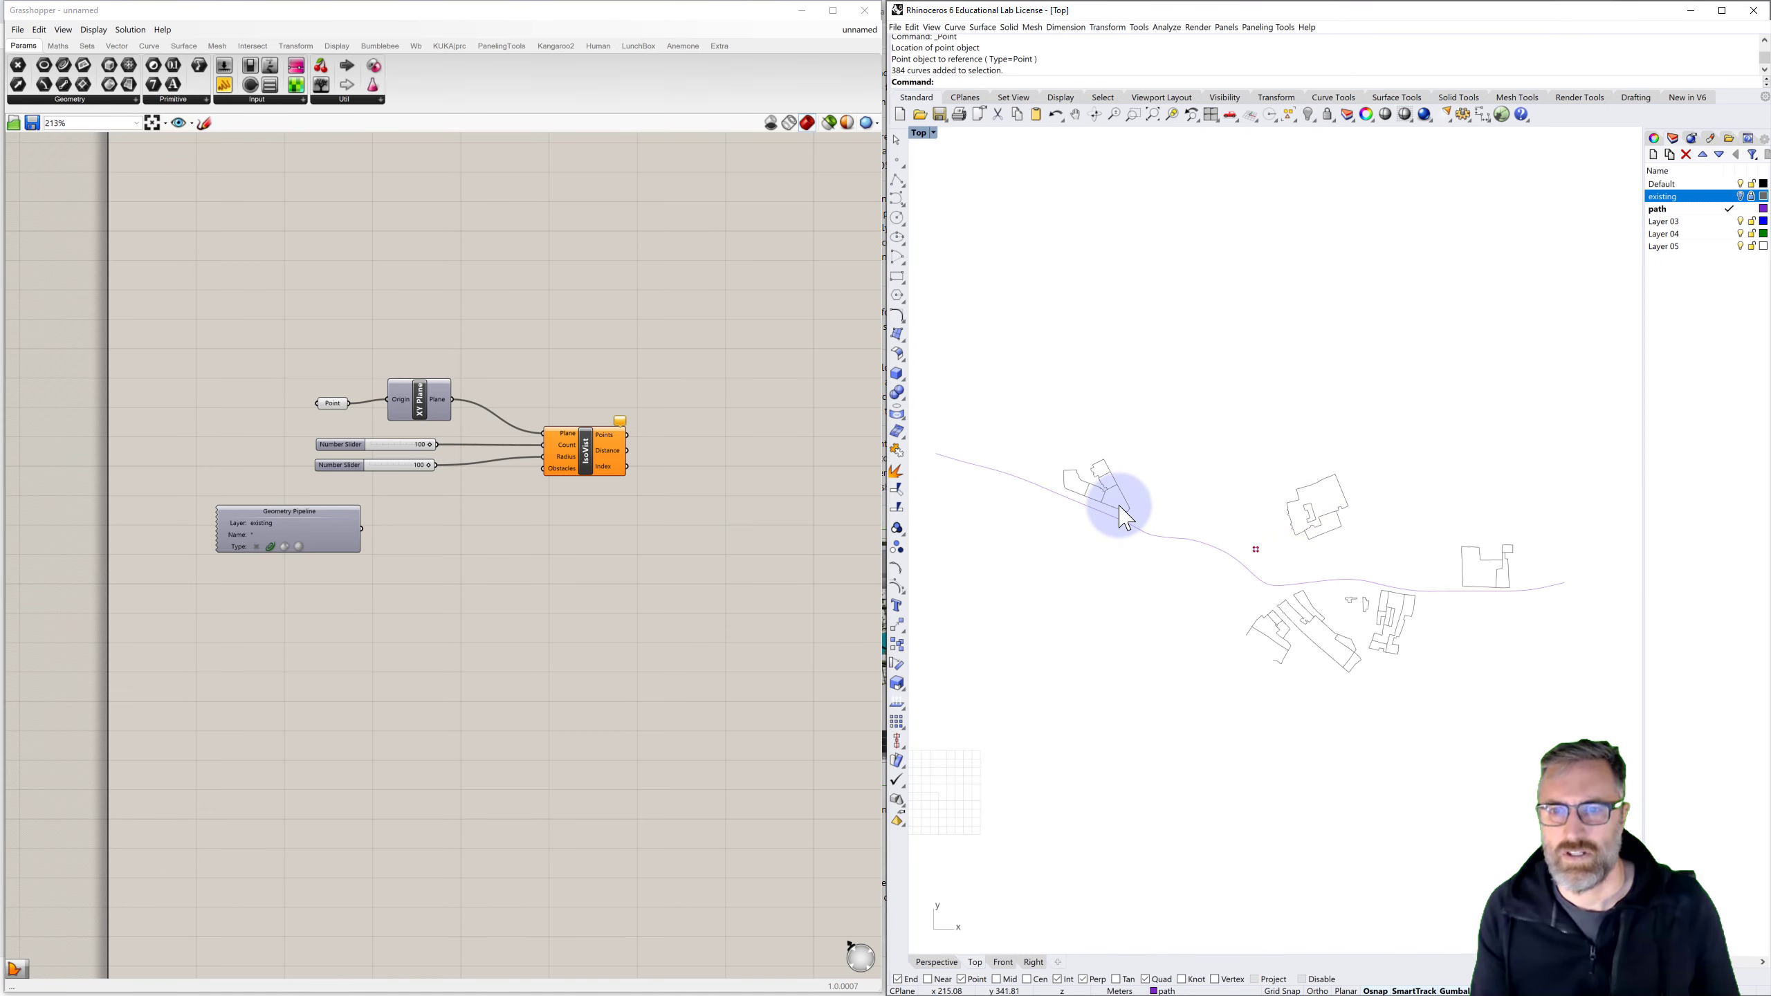
pyautogui.click(1113, 509)
pyautogui.press('Escape')
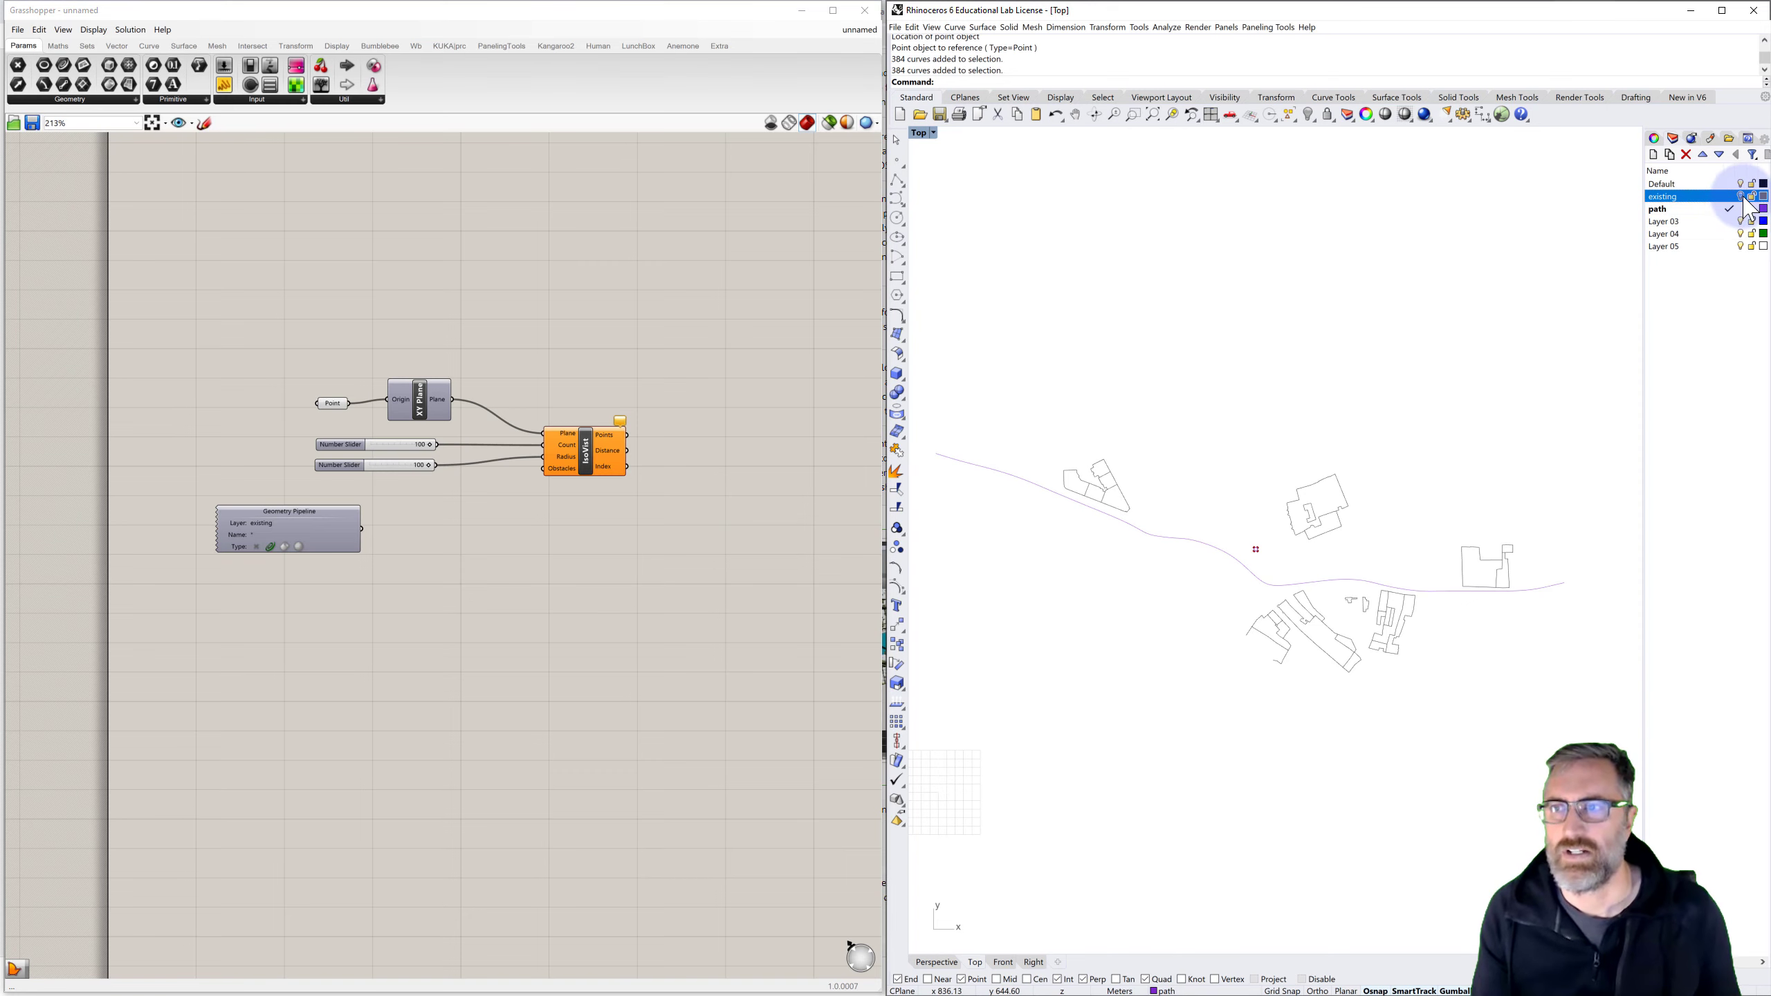
pyautogui.click(1740, 196)
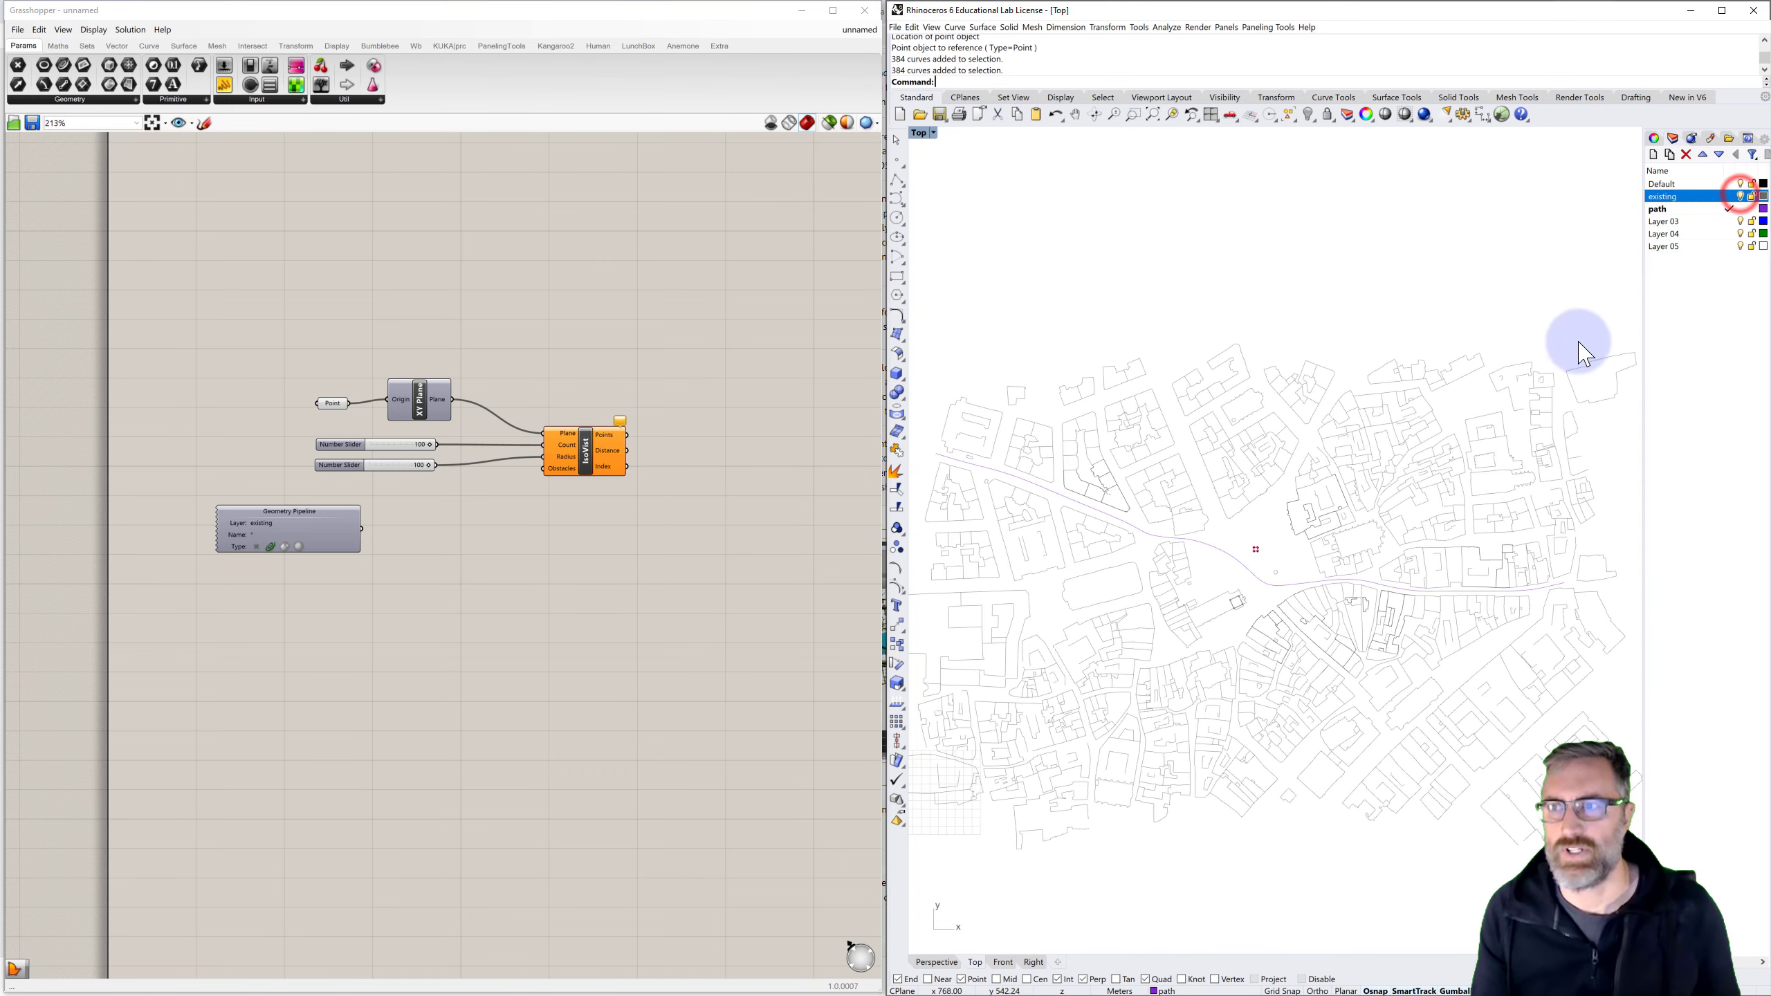
pyautogui.click(1740, 196)
# Select all leftover building outlines around the path curve and assign them to the "existing" layer
pyautogui.moveTo(1050, 433); pyautogui.dragTo(1195, 545)
pyautogui.moveTo(1268, 437); pyautogui.dragTo(1582, 681)
pyautogui.click(1323, 533)
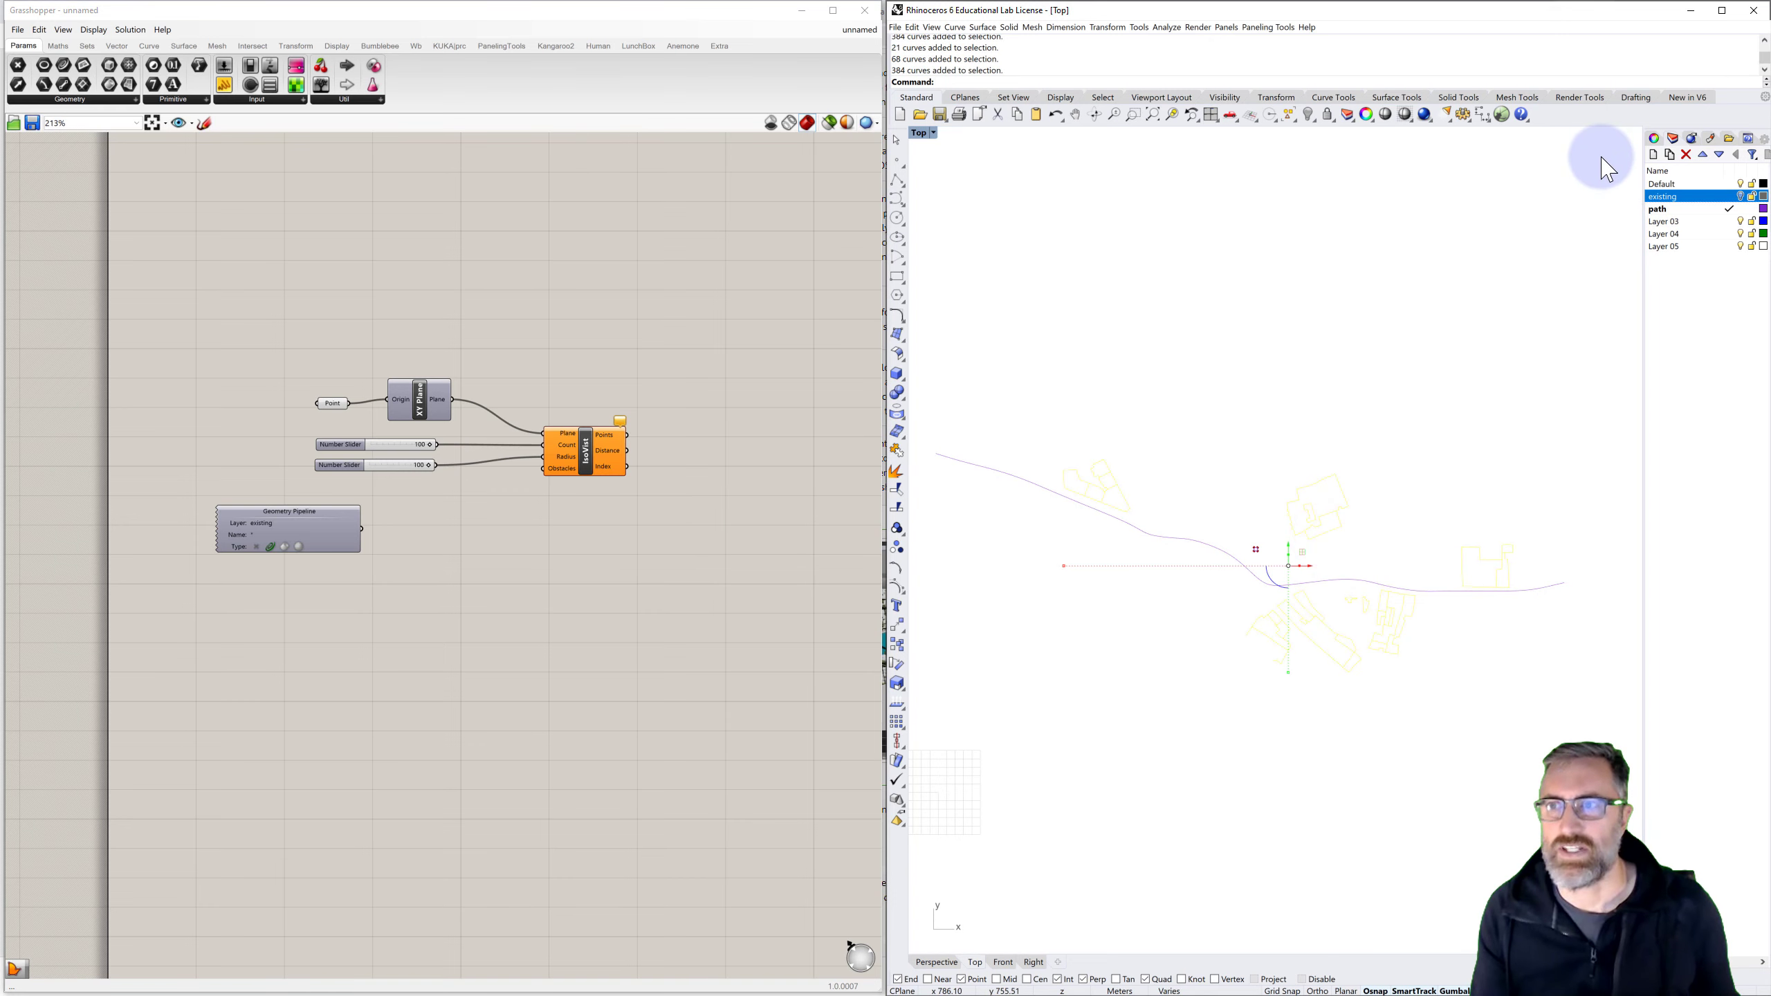
pyautogui.click(1654, 138)
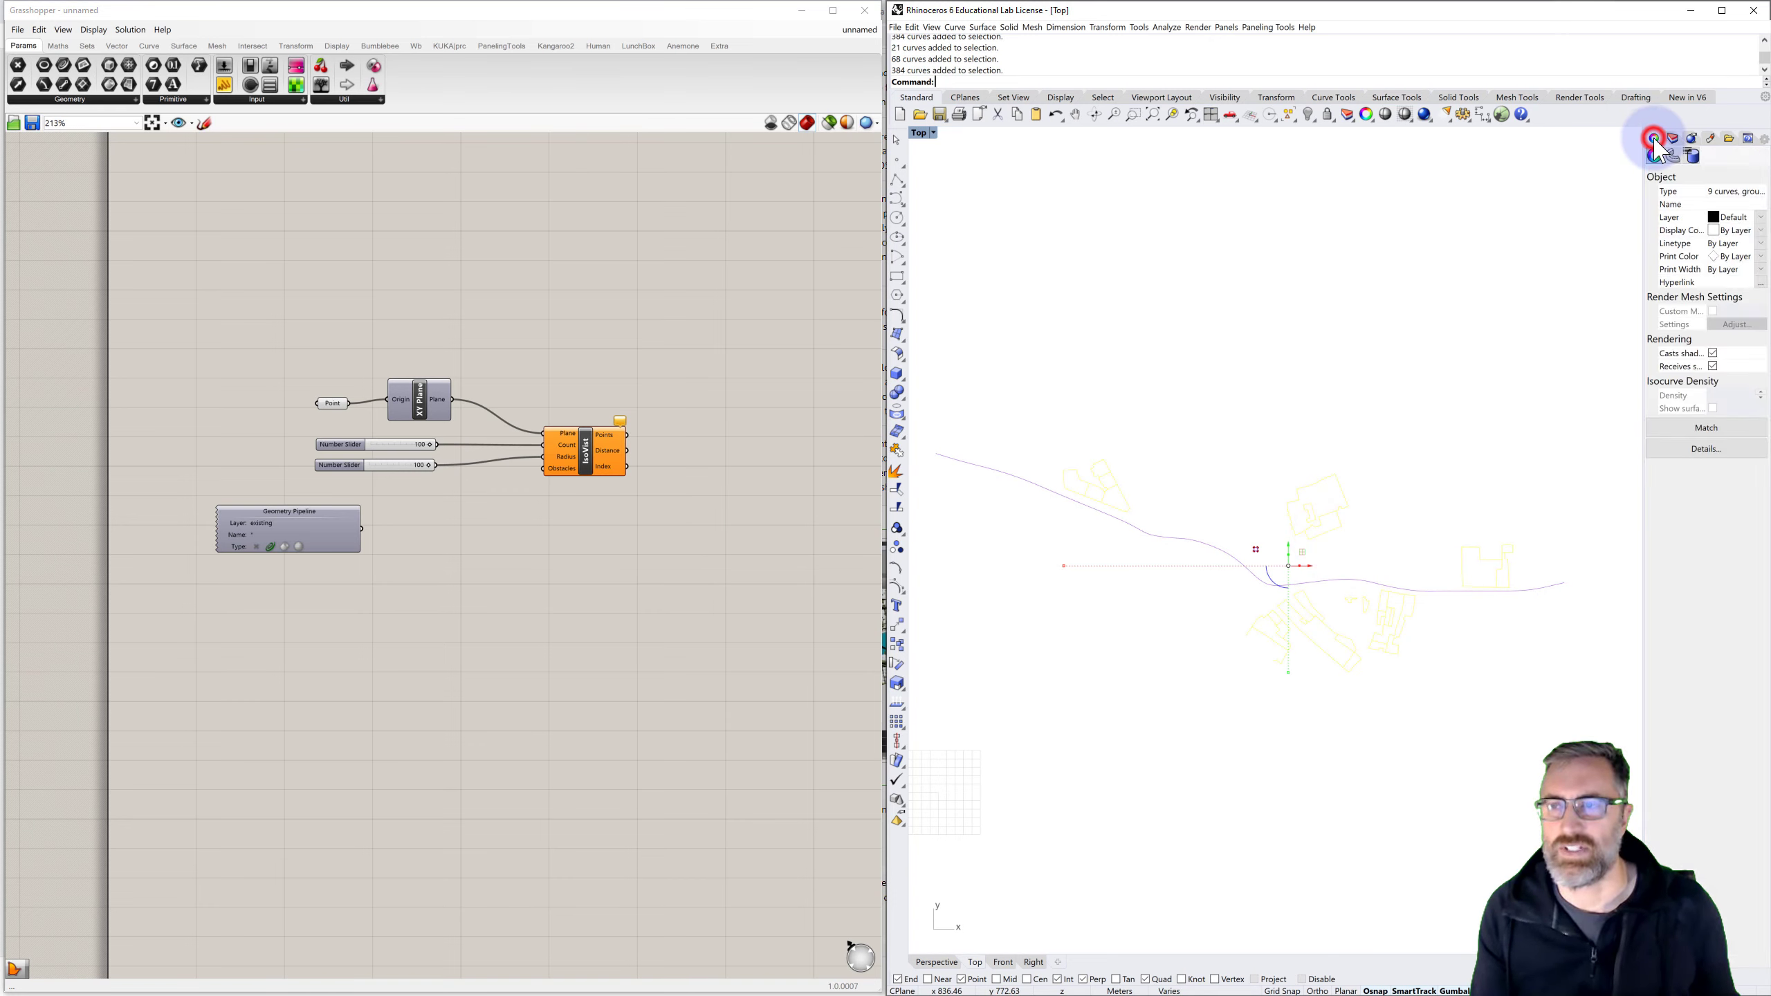
pyautogui.click(1760, 217)
pyautogui.click(1753, 242)
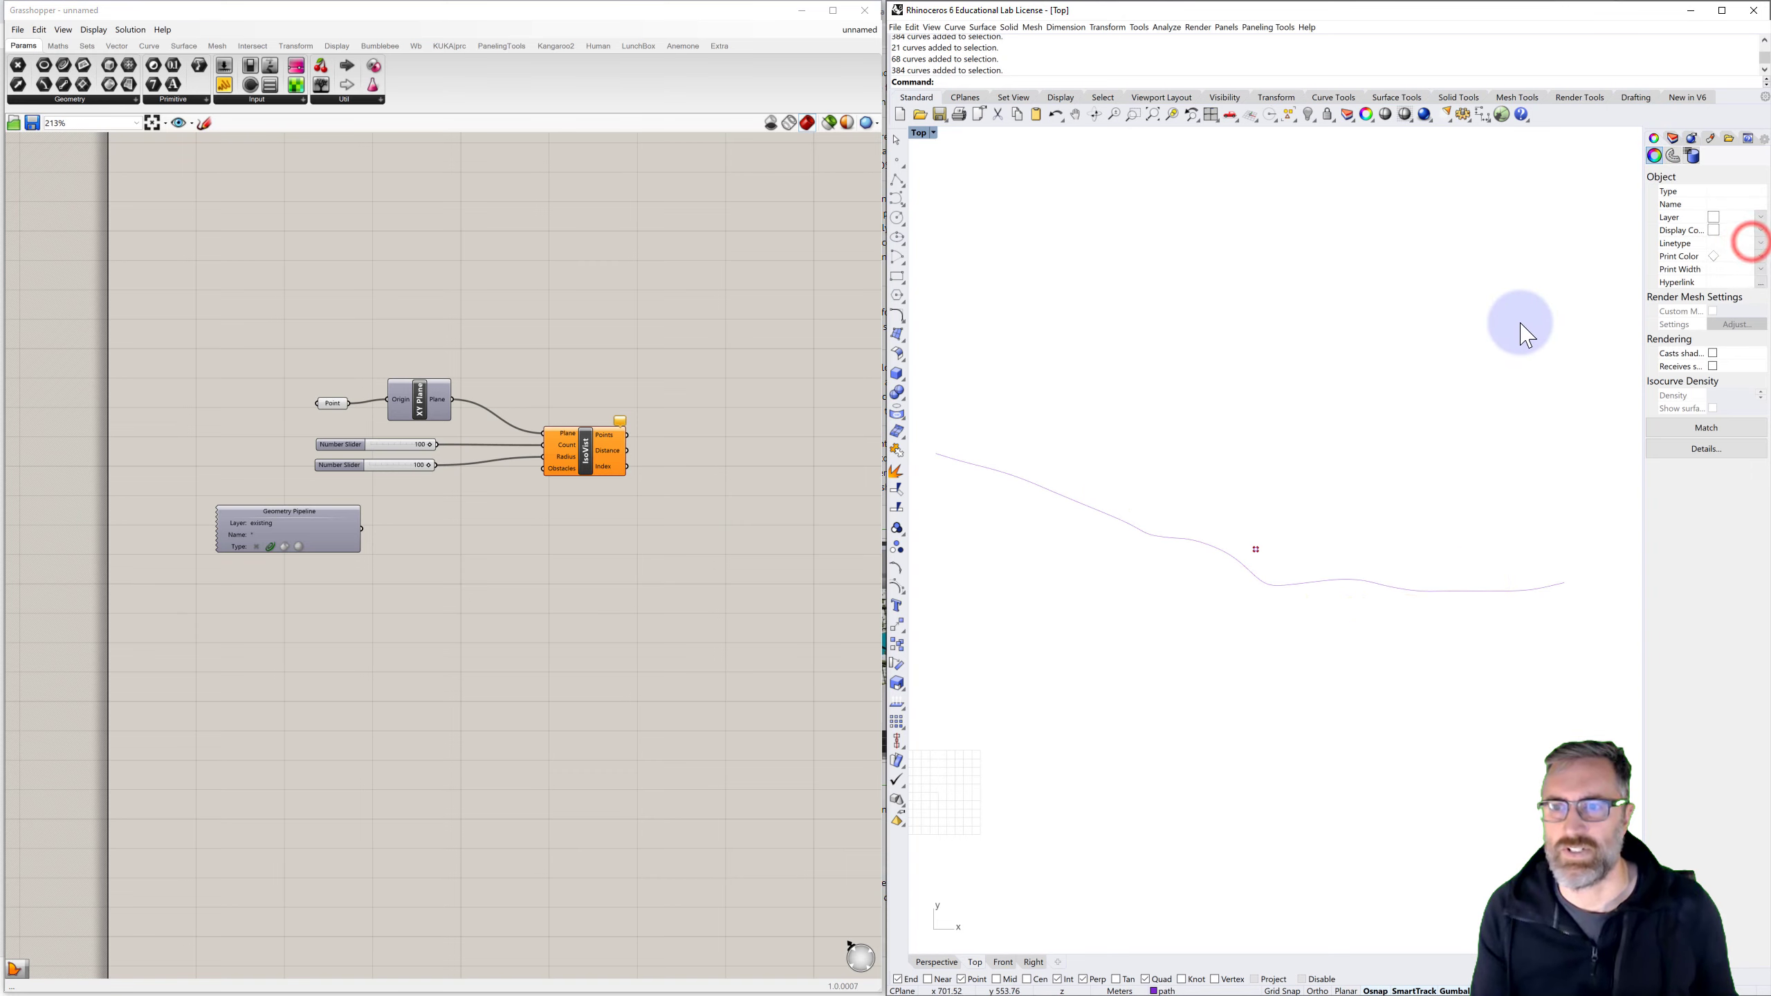
pyautogui.click(1476, 302)
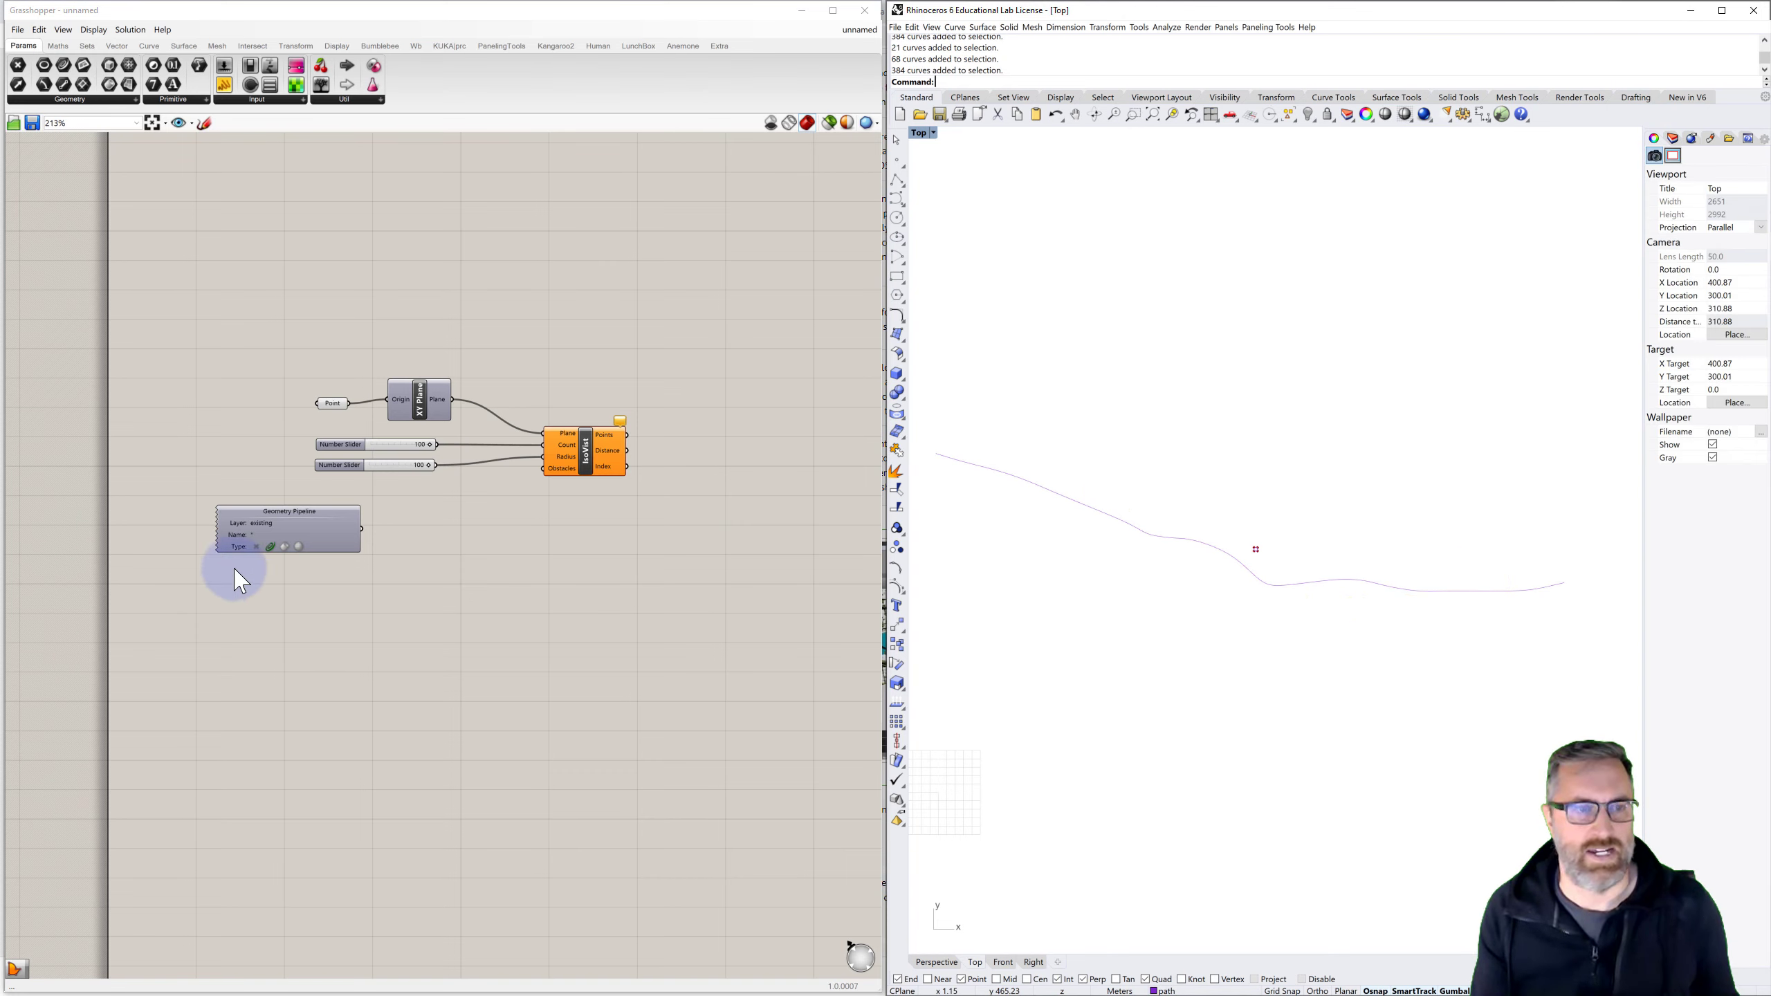
# Turn the Geometry Pipeline preview back on and connect the pipeline to the IsoVist Obstacles input
pyautogui.click(285, 512)
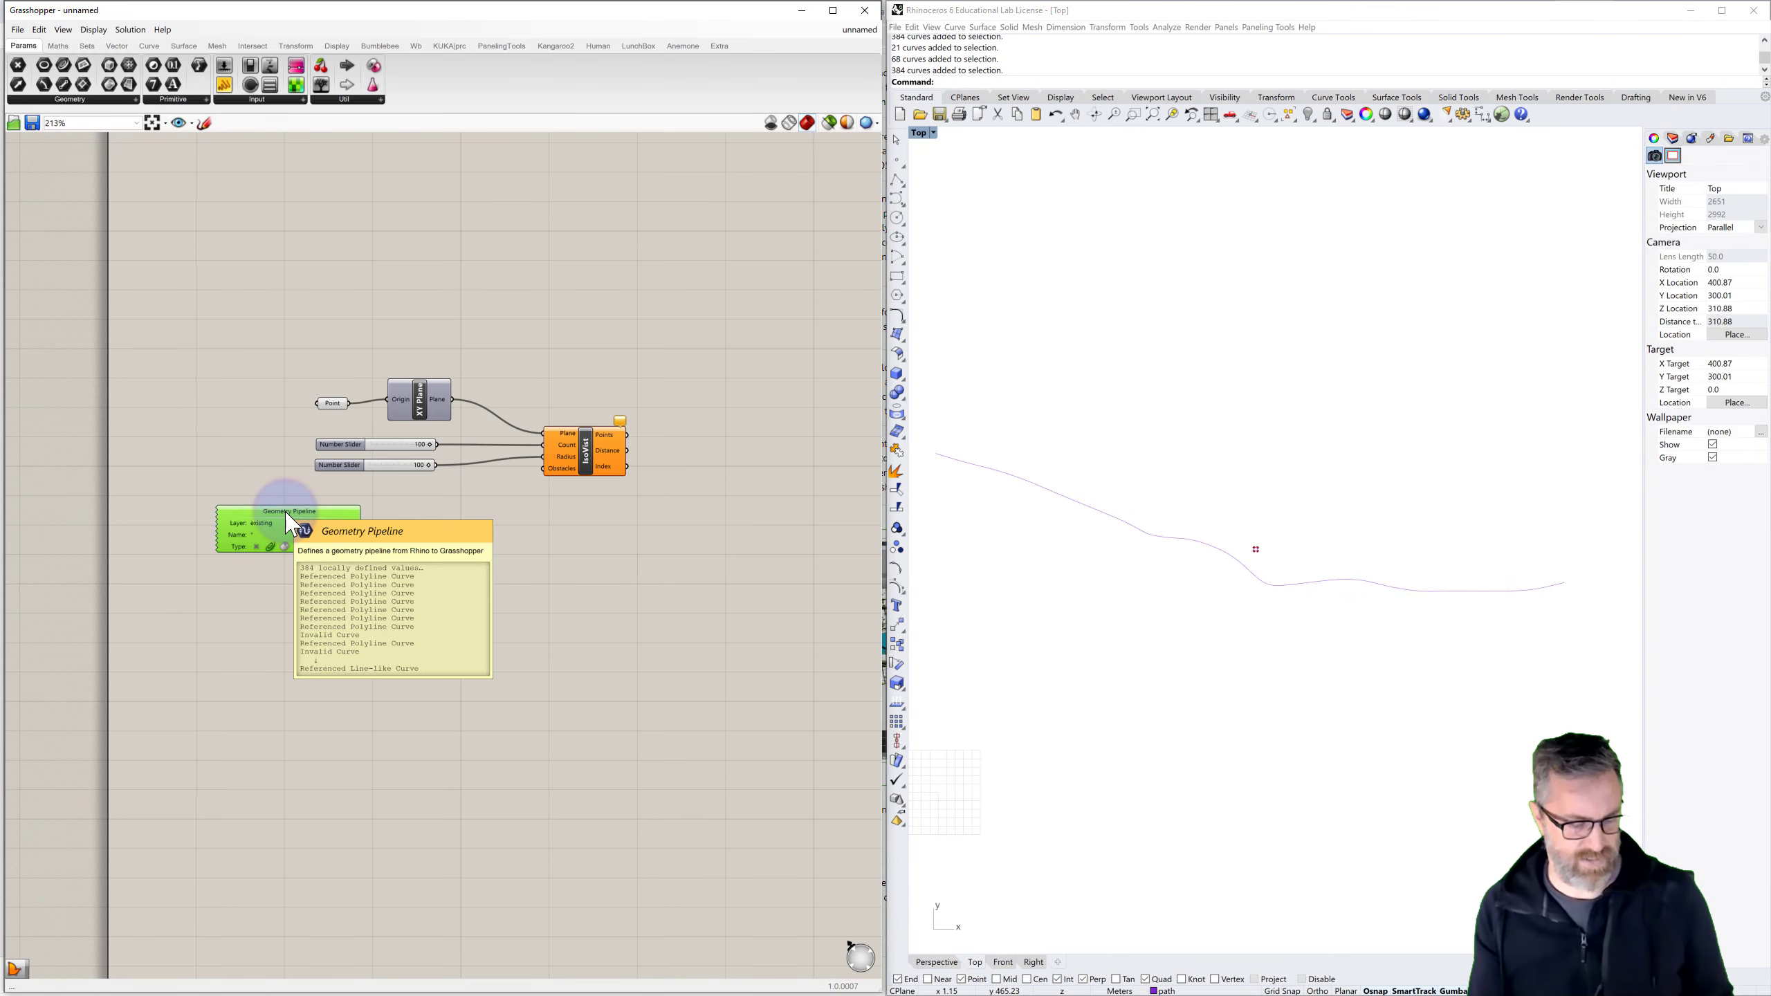
pyautogui.click(544, 541)
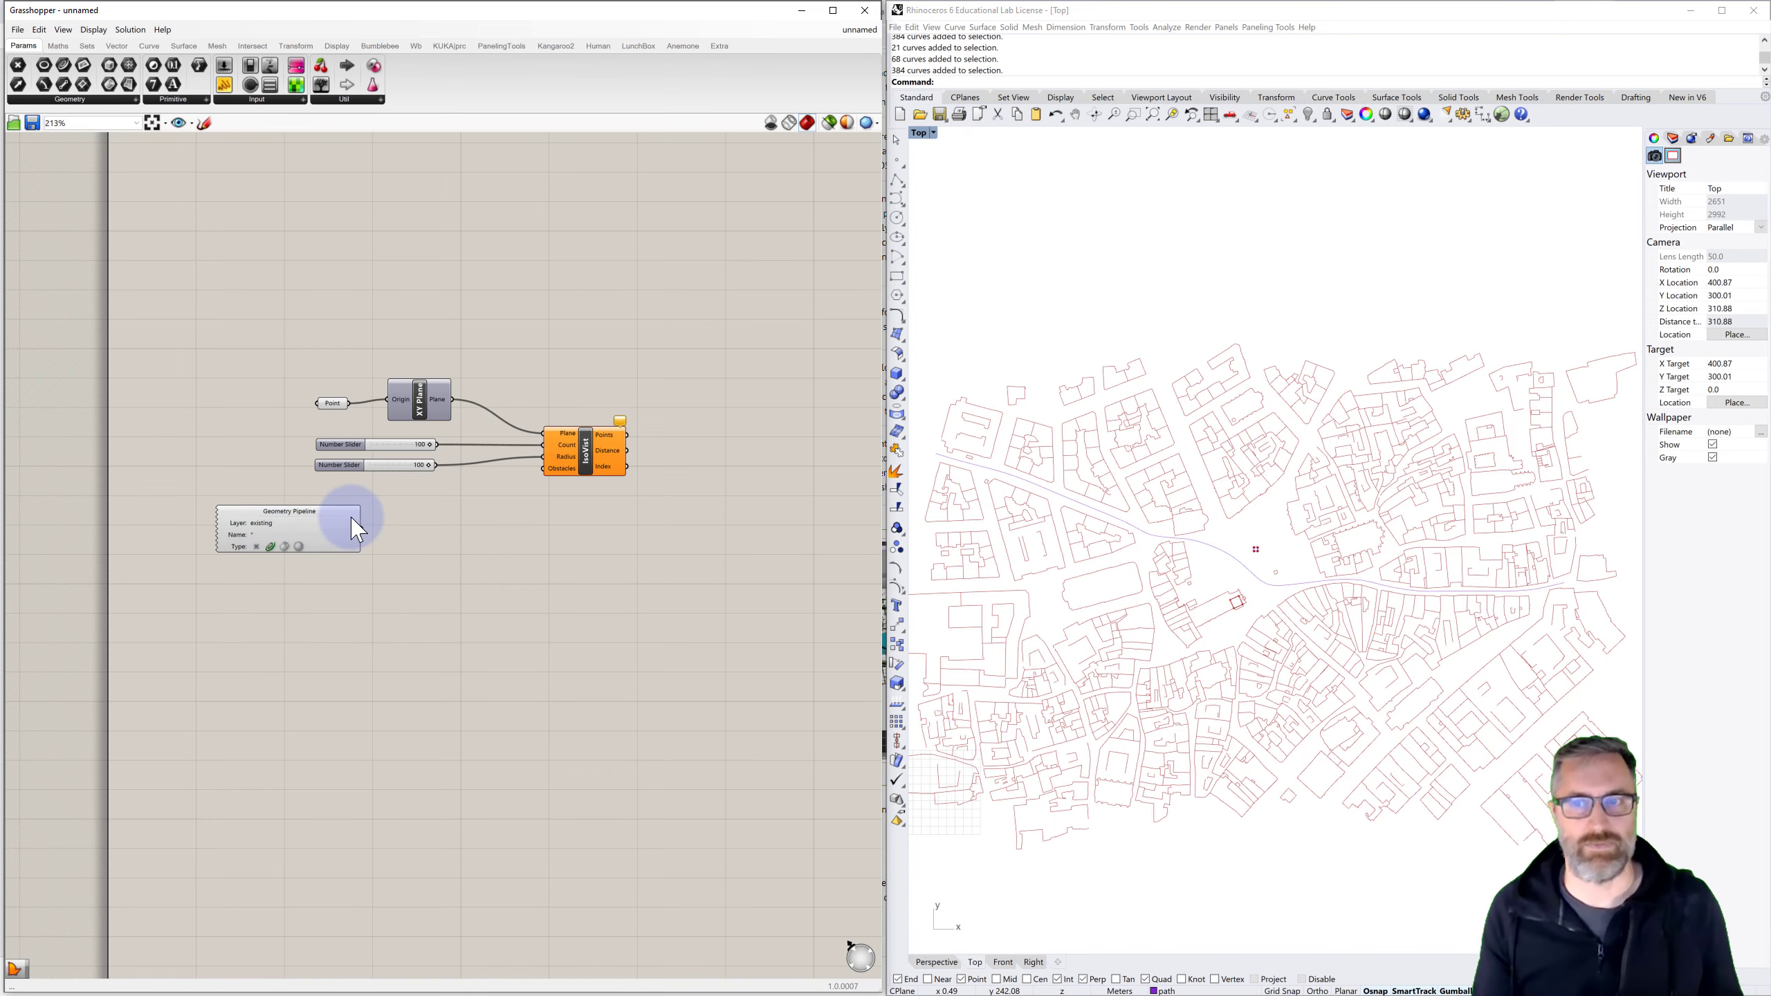
pyautogui.scroll(1, 386, 528)
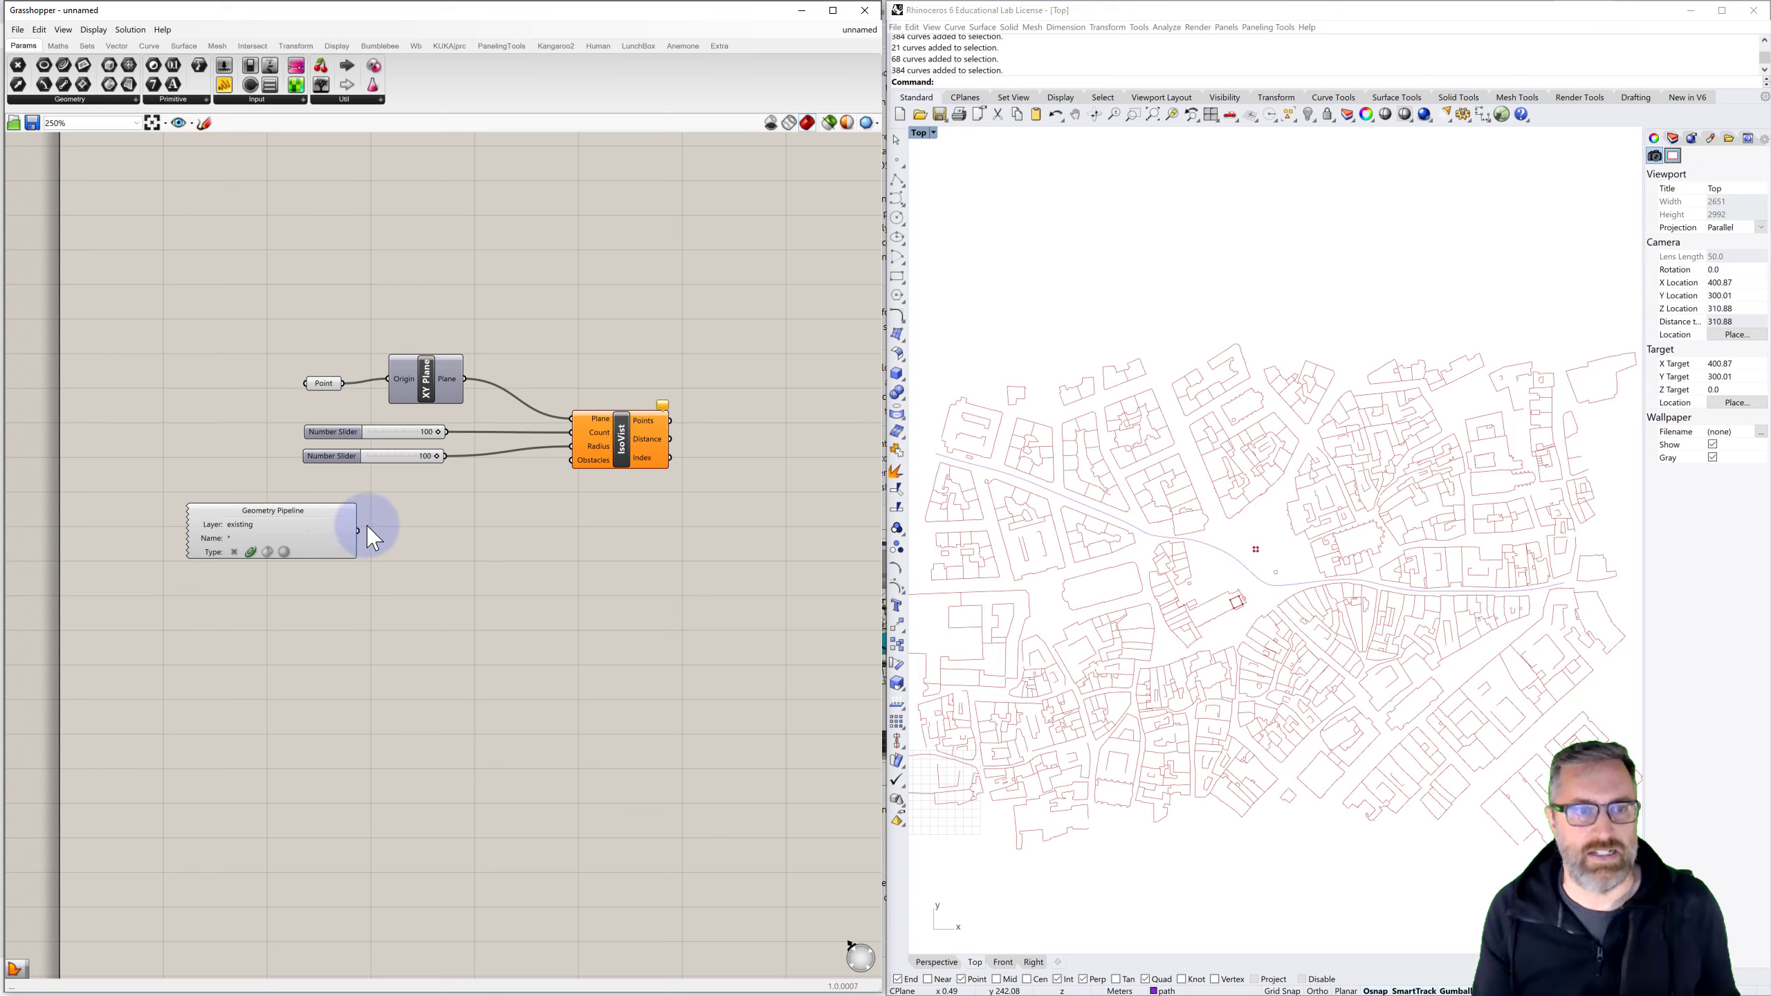
pyautogui.moveTo(359, 530); pyautogui.dragTo(569, 462)
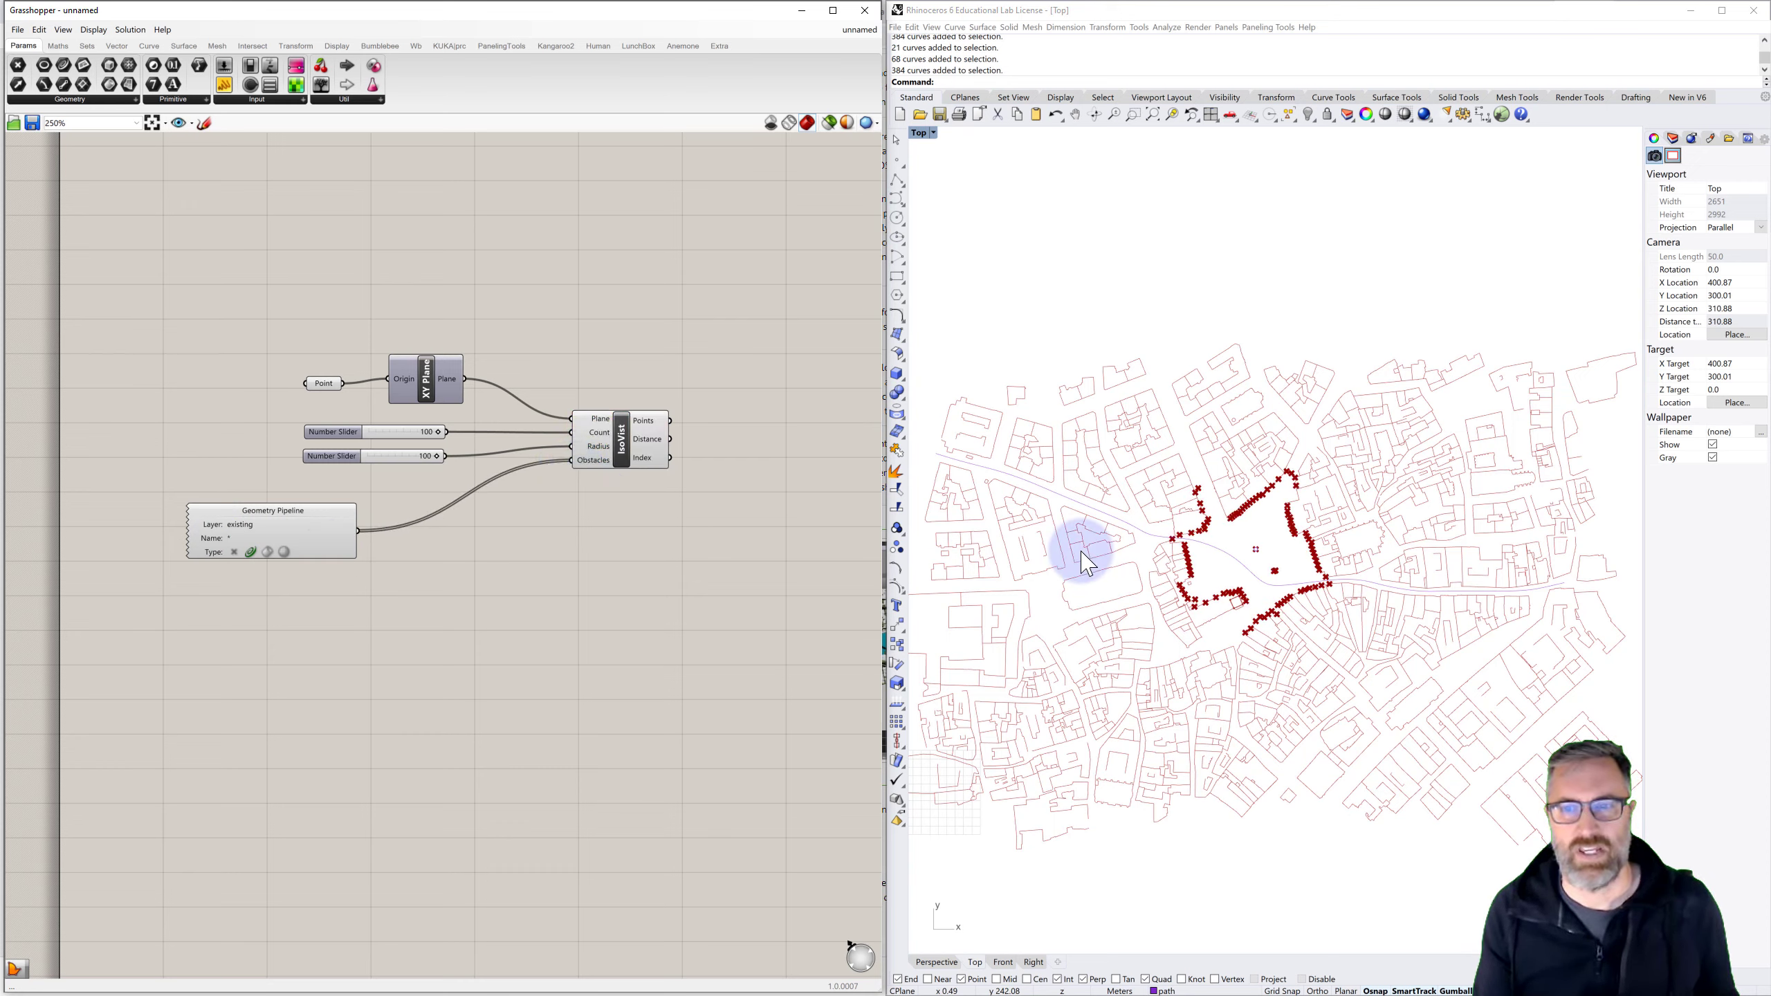
# Test the IsoVist ray count by lowering the Count slider to 2 and returning it to 100
pyautogui.scroll(3, 1253, 569)
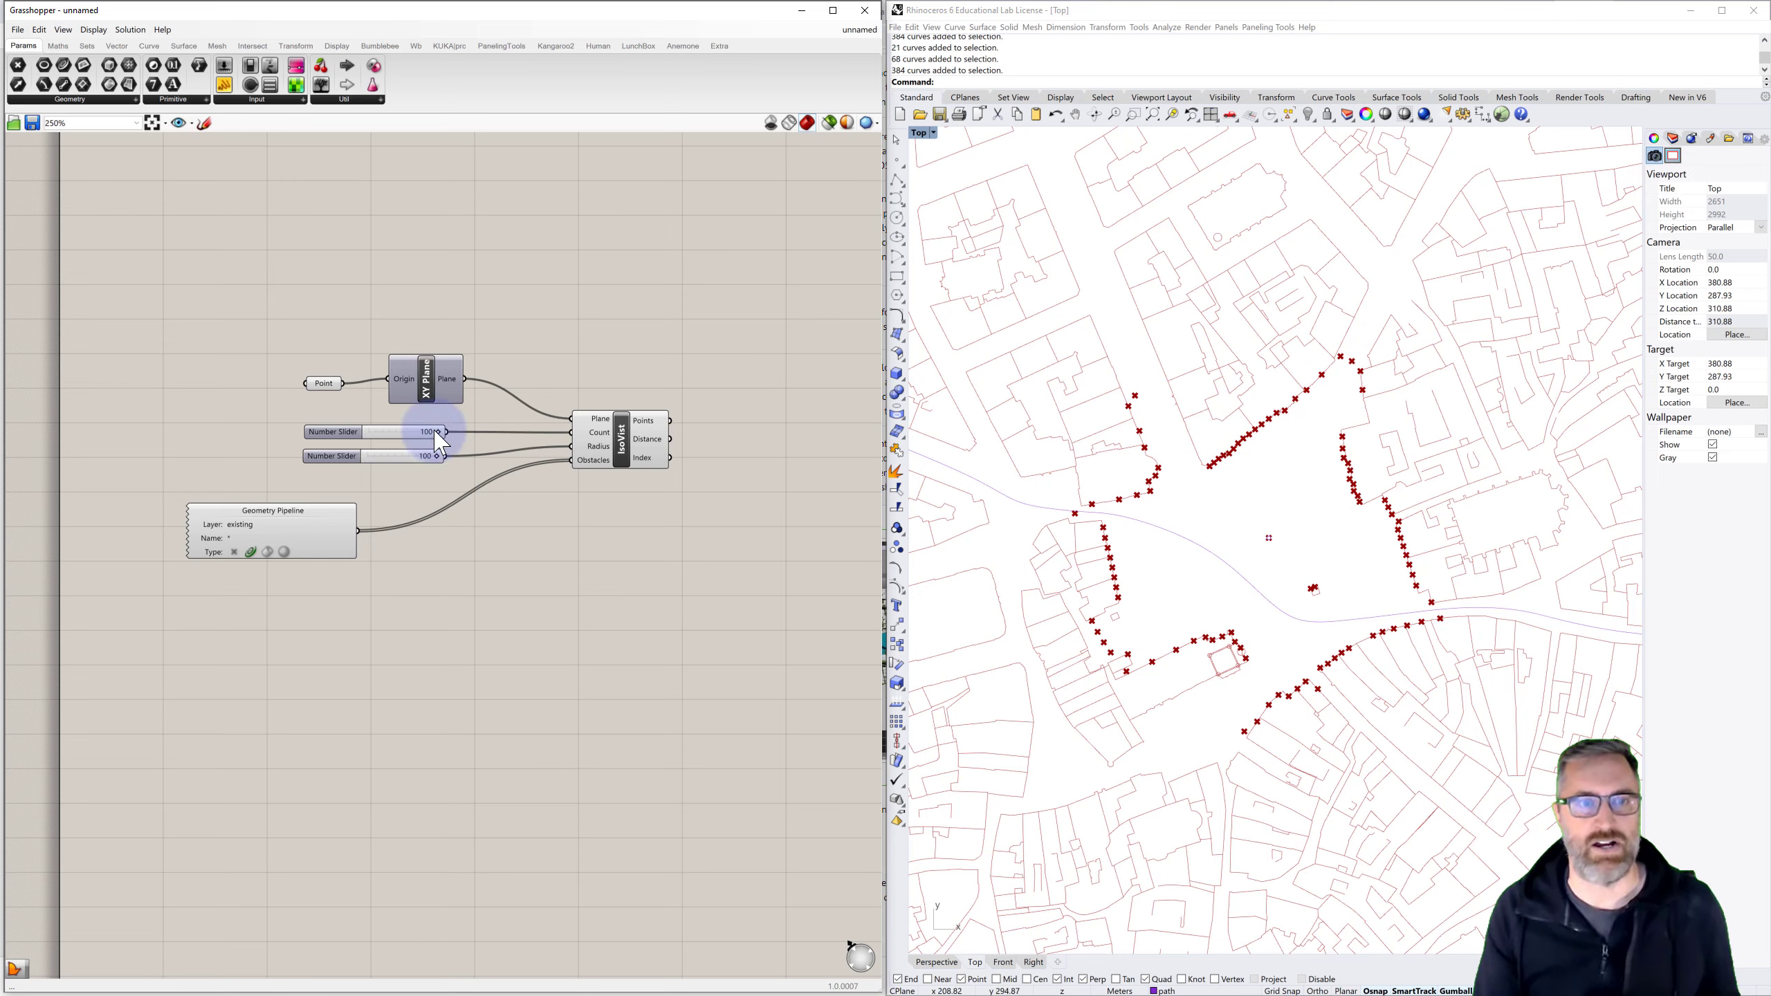
pyautogui.moveTo(441, 438); pyautogui.dragTo(381, 441)
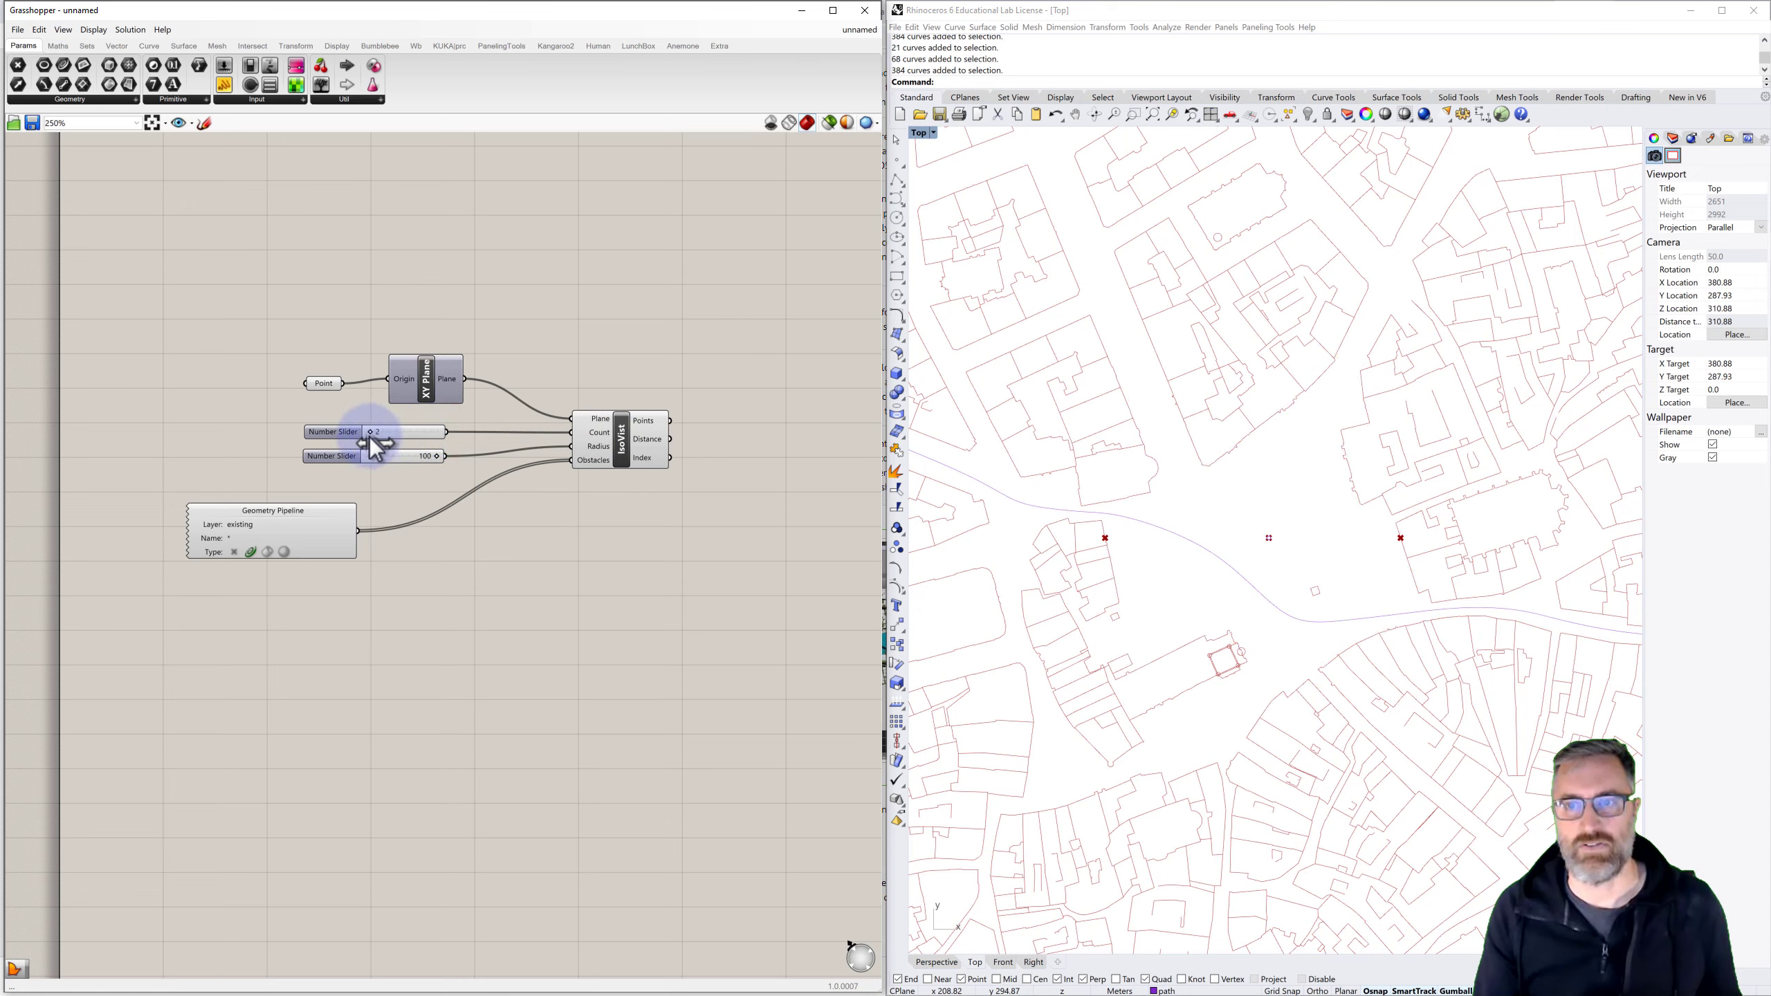
pyautogui.moveTo(371, 440); pyautogui.dragTo(472, 439)
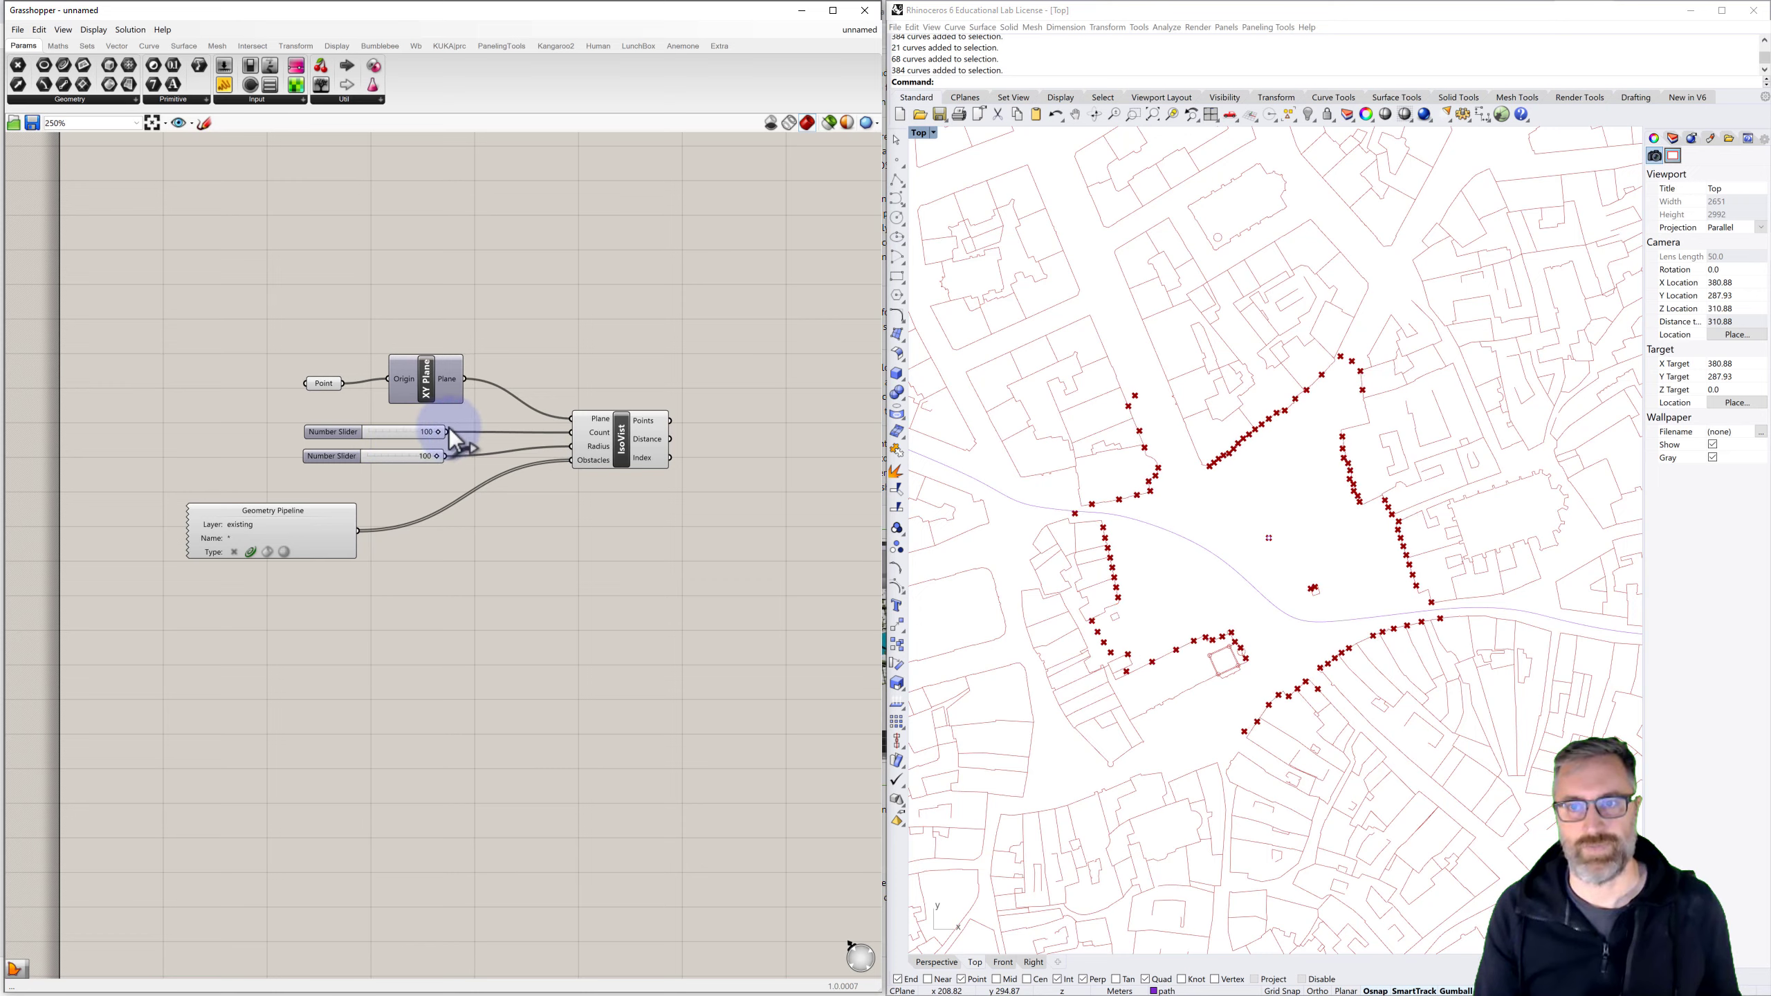
# Raise the maximum of the IsoVist Count slider and set the ray count to 130
pyautogui.doubleClick(340, 435)
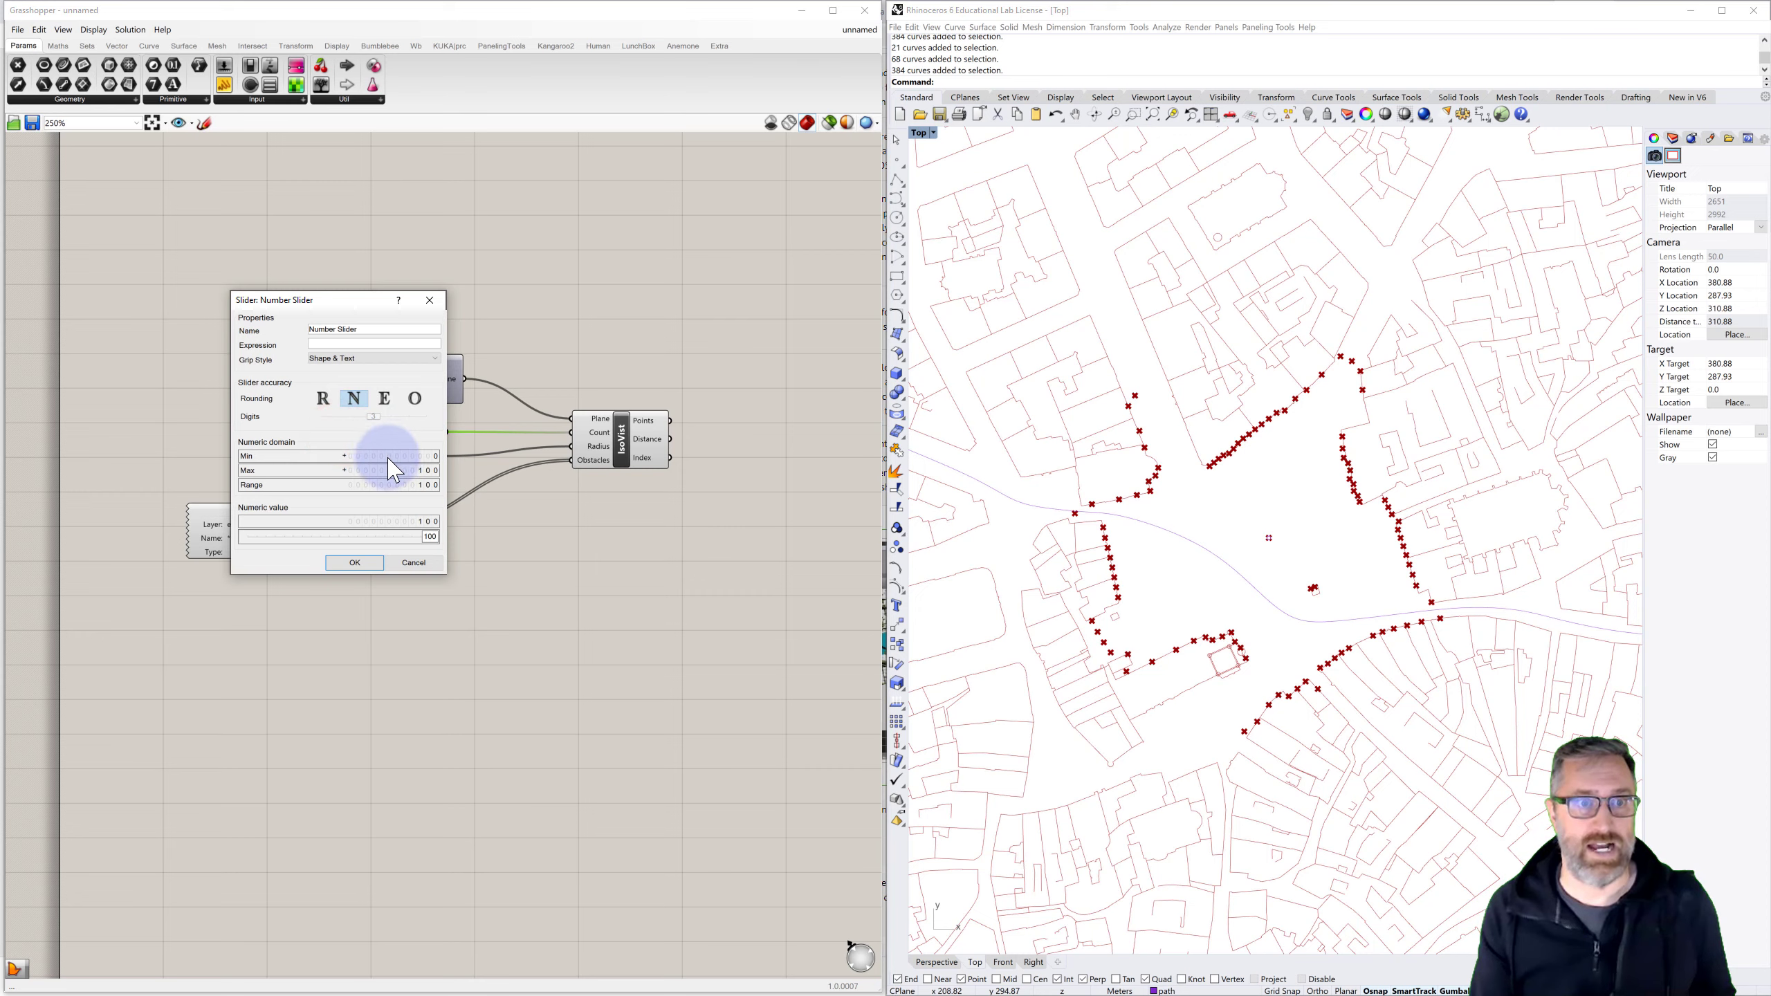
pyautogui.doubleClick(386, 472)
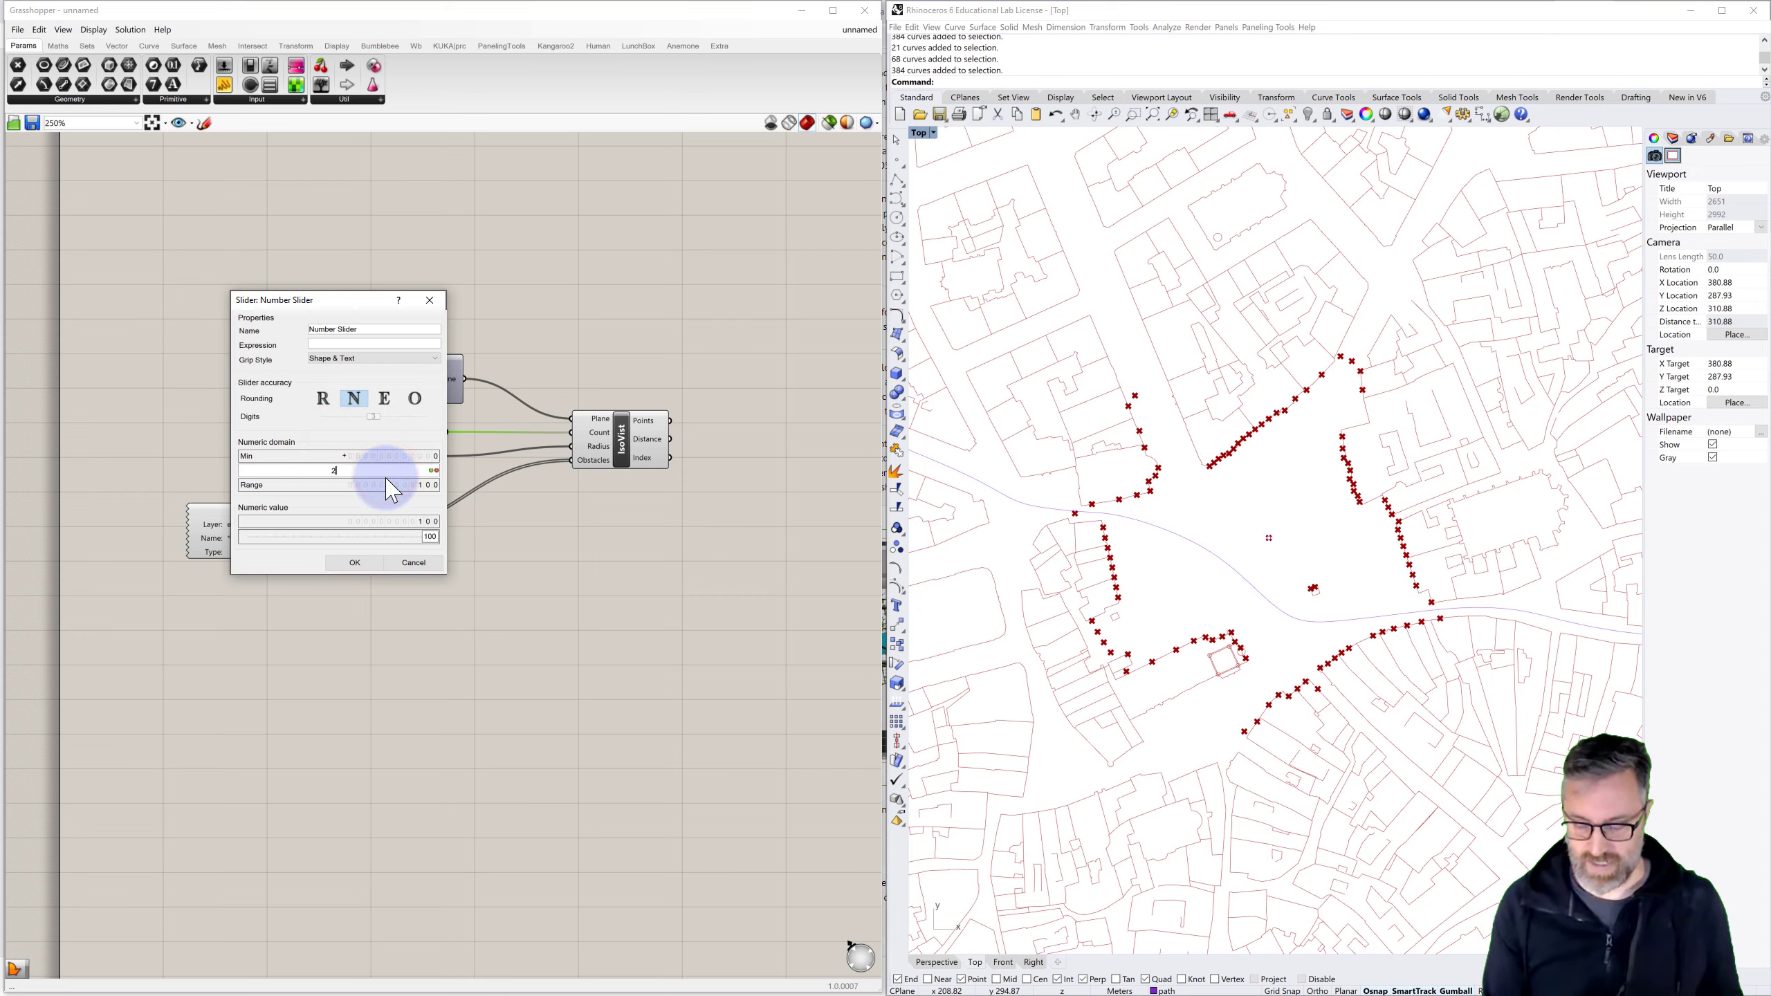
pyautogui.click(374, 563)
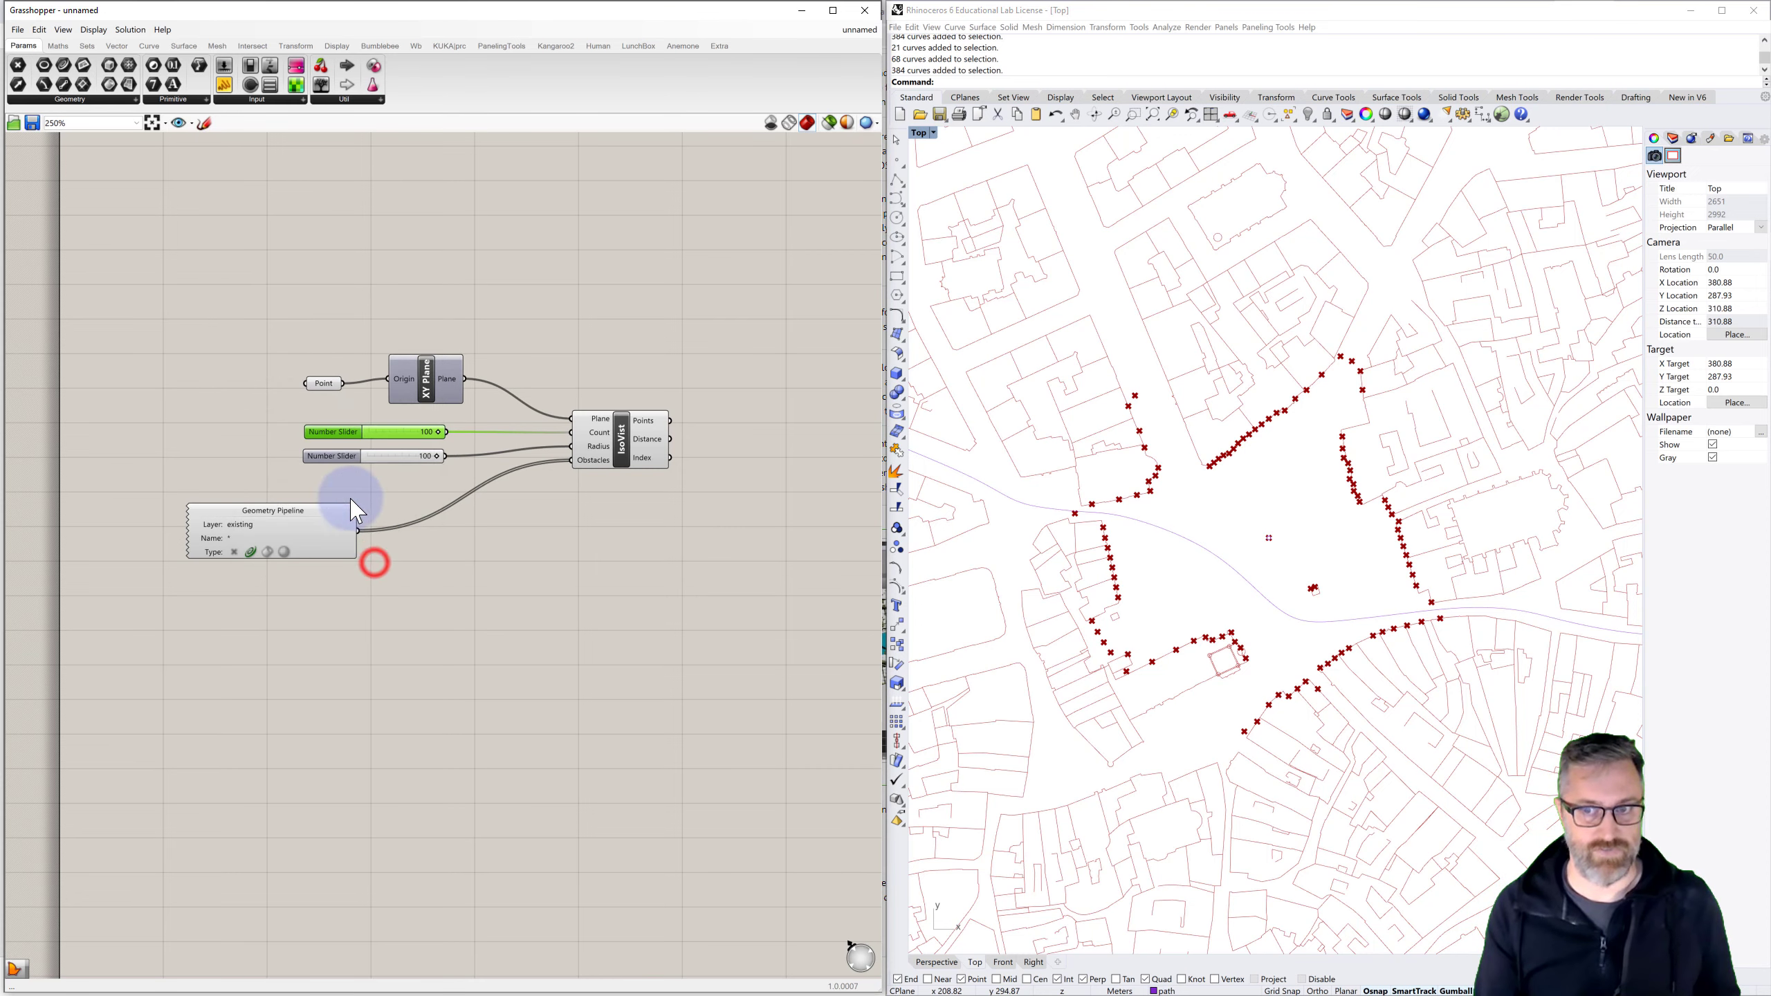
pyautogui.moveTo(403, 433); pyautogui.dragTo(441, 429)
pyautogui.moveTo(447, 436); pyautogui.dragTo(414, 433)
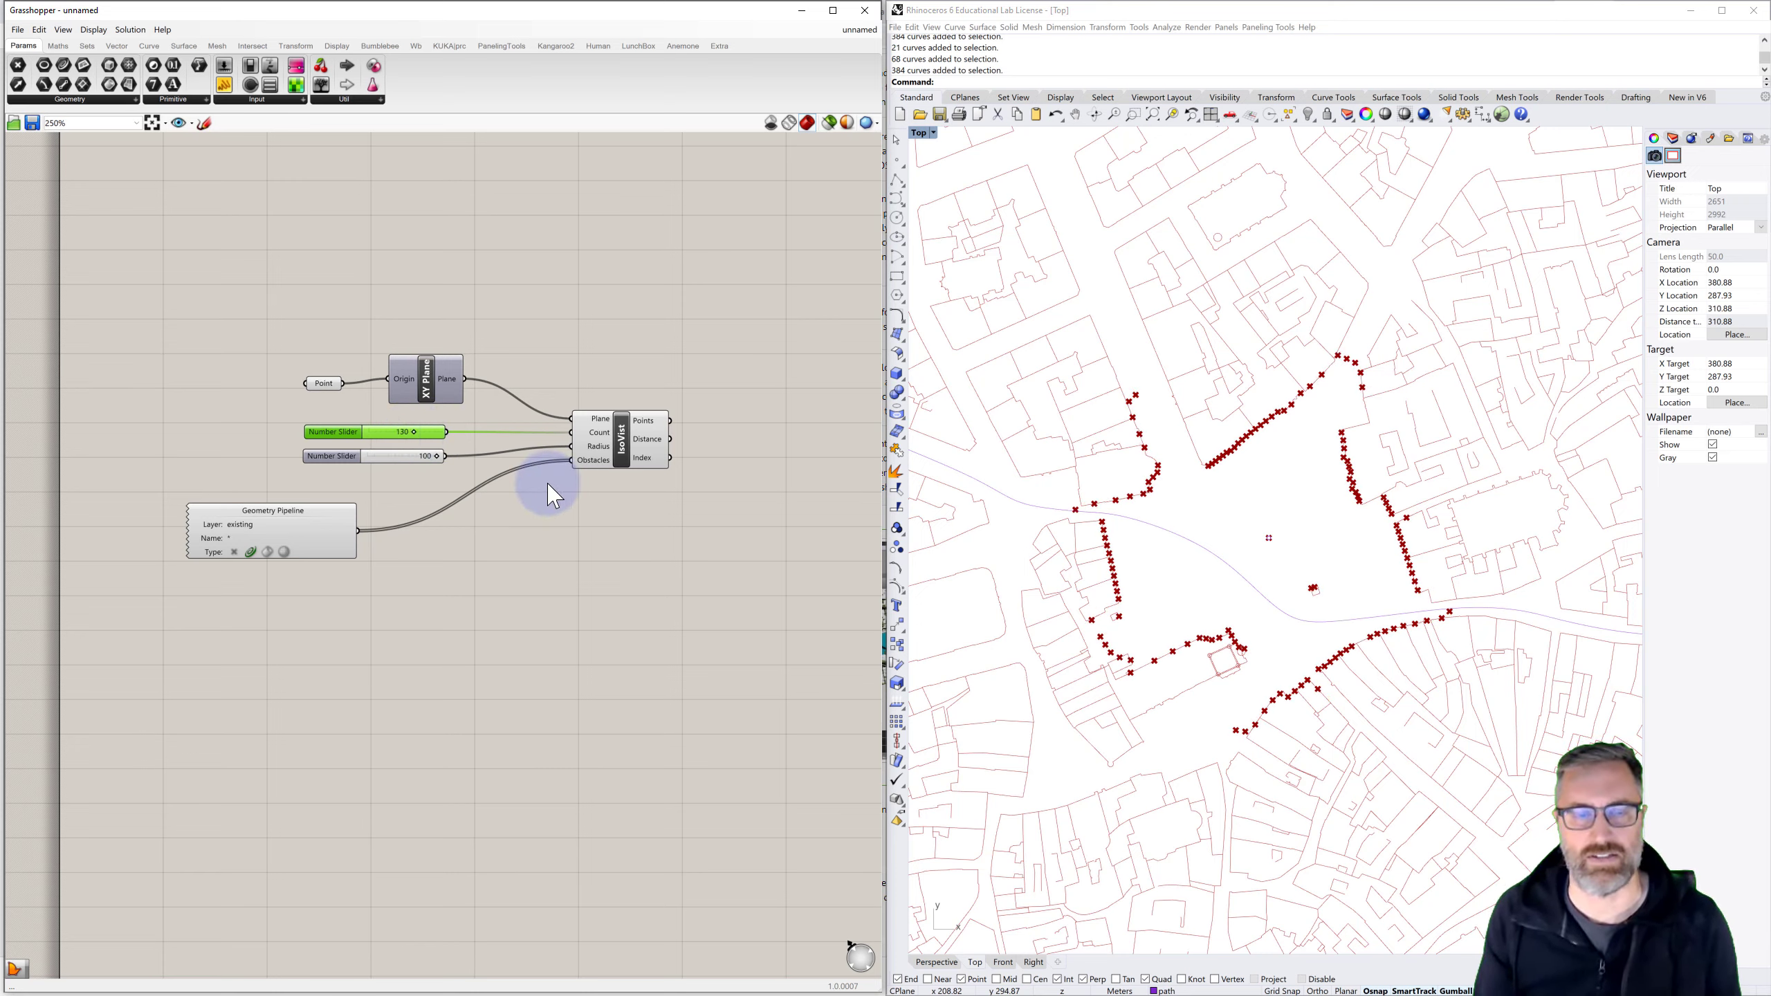
pyautogui.moveTo(597, 451)
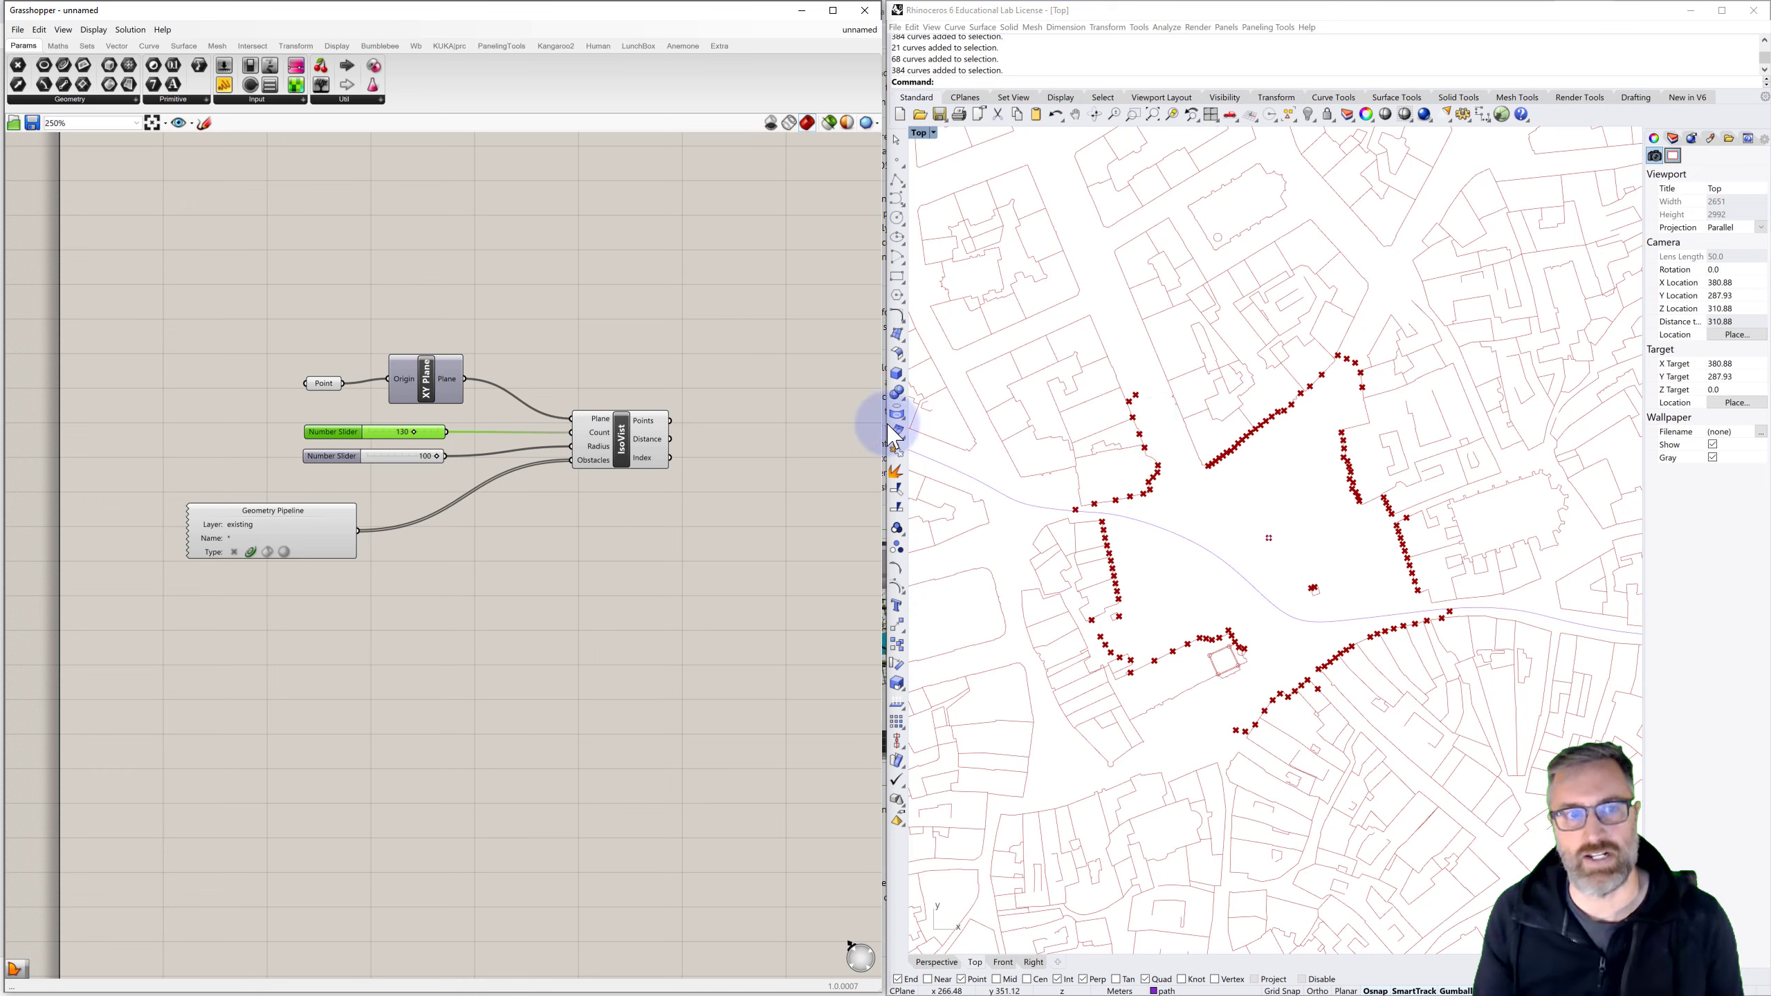
# Raise the Radius slider's maximum to 200, test larger radii and set the IsoVist radius to 141
pyautogui.doubleClick(327, 457)
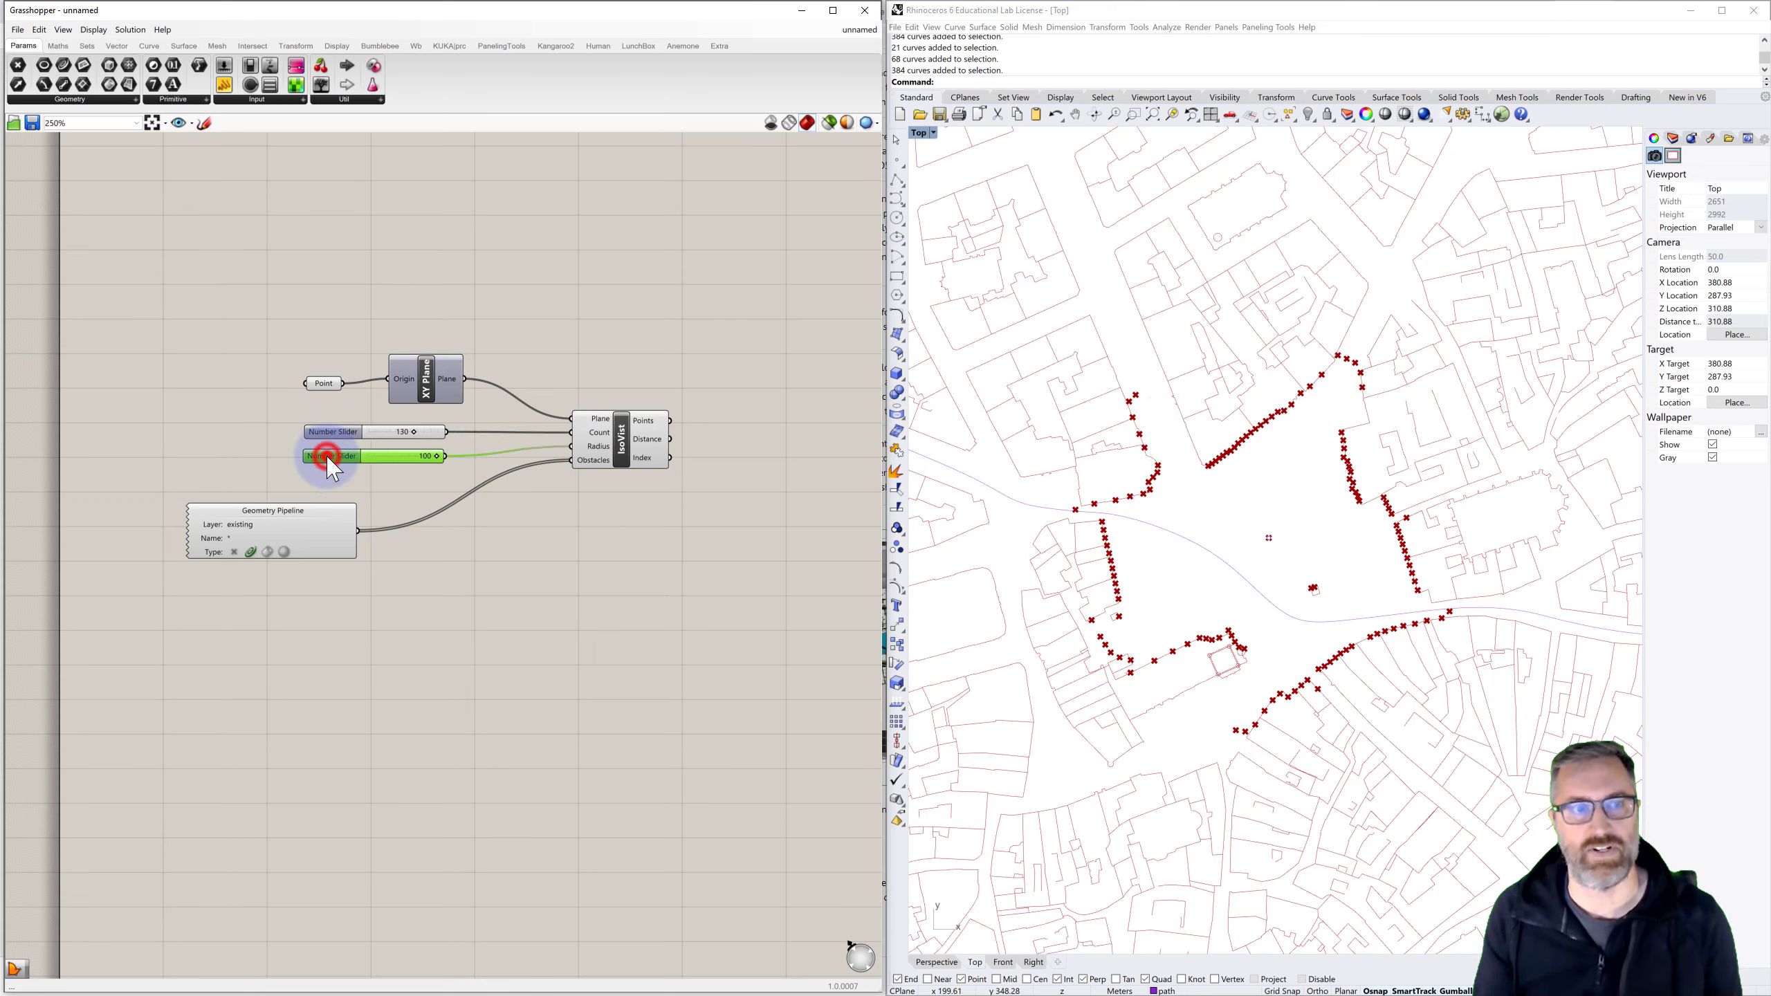
pyautogui.doubleClick(396, 491)
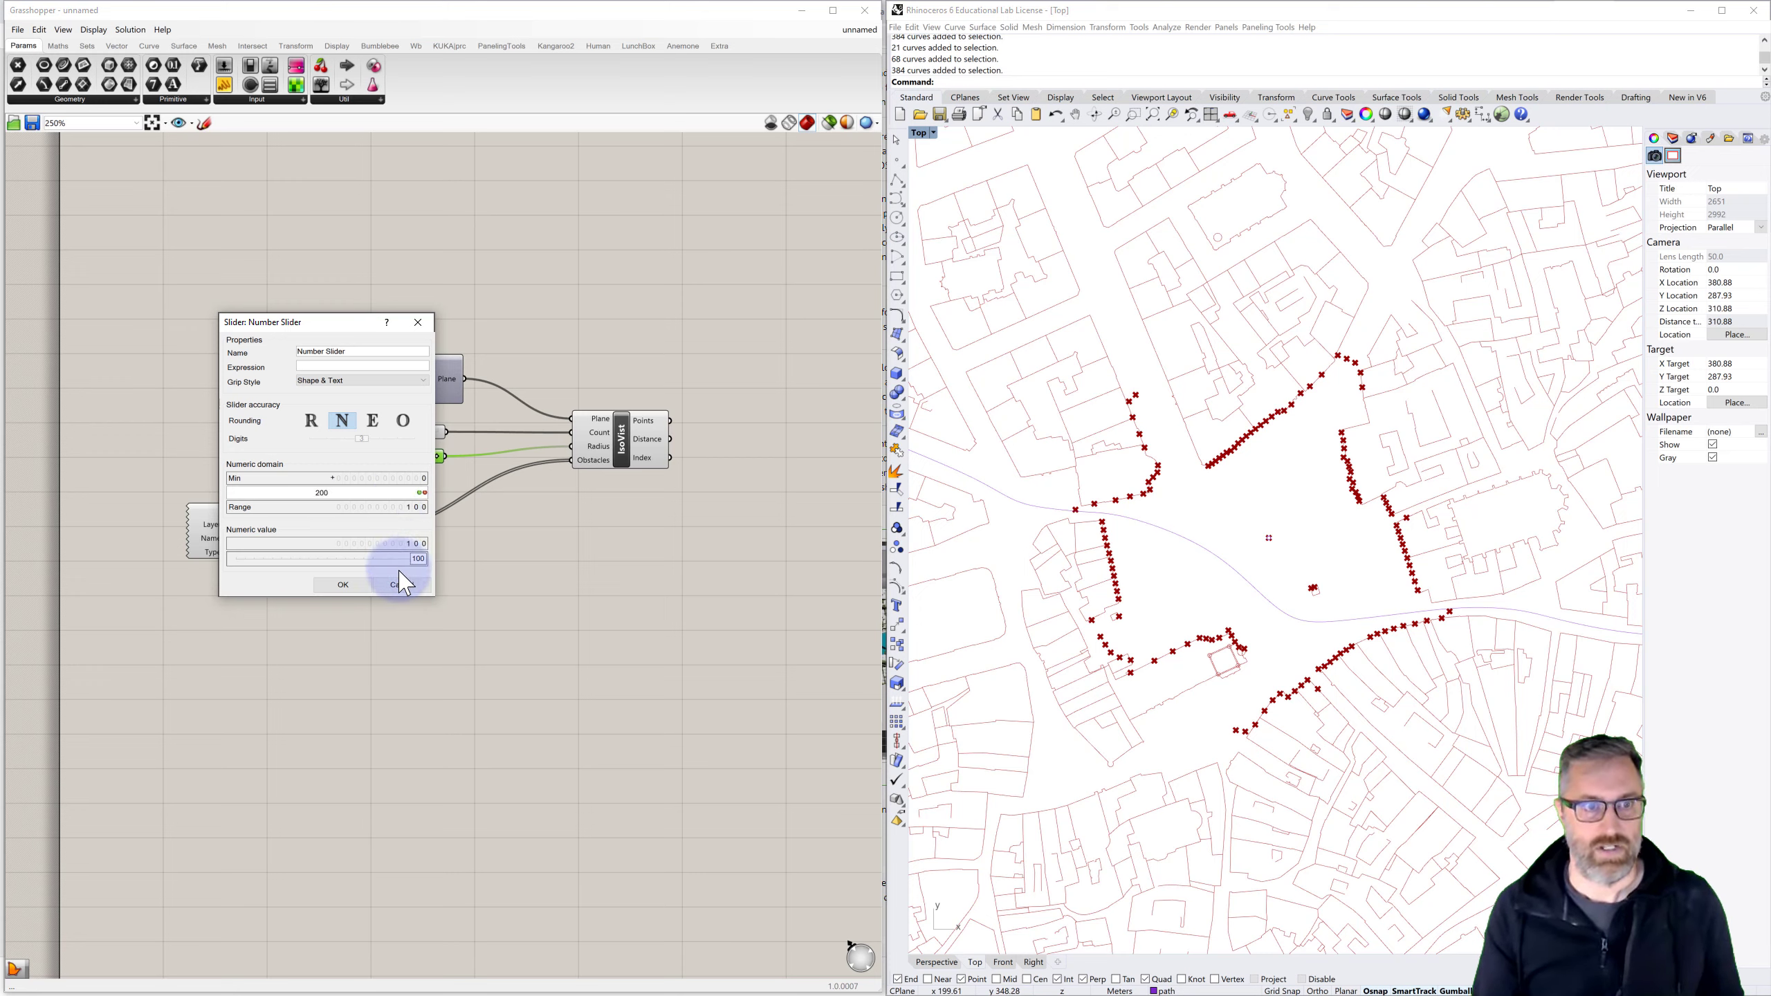
pyautogui.click(343, 585)
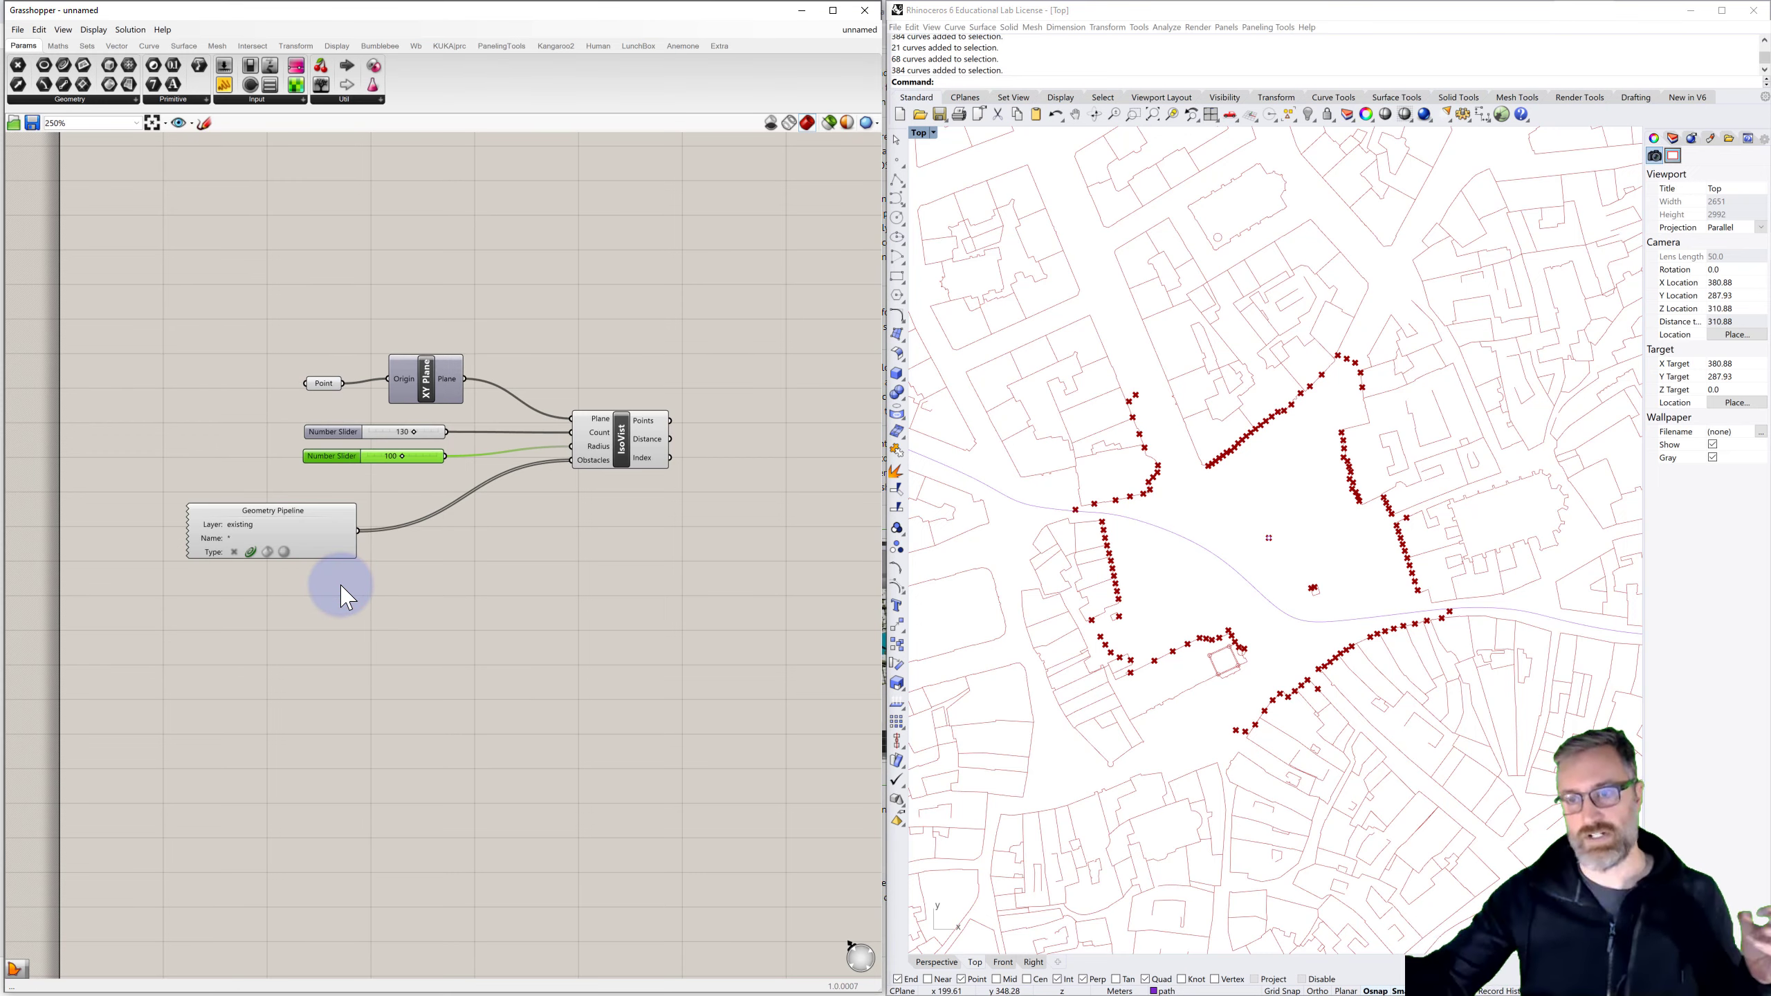
pyautogui.click(402, 455)
pyautogui.moveTo(415, 455); pyautogui.dragTo(420, 458)
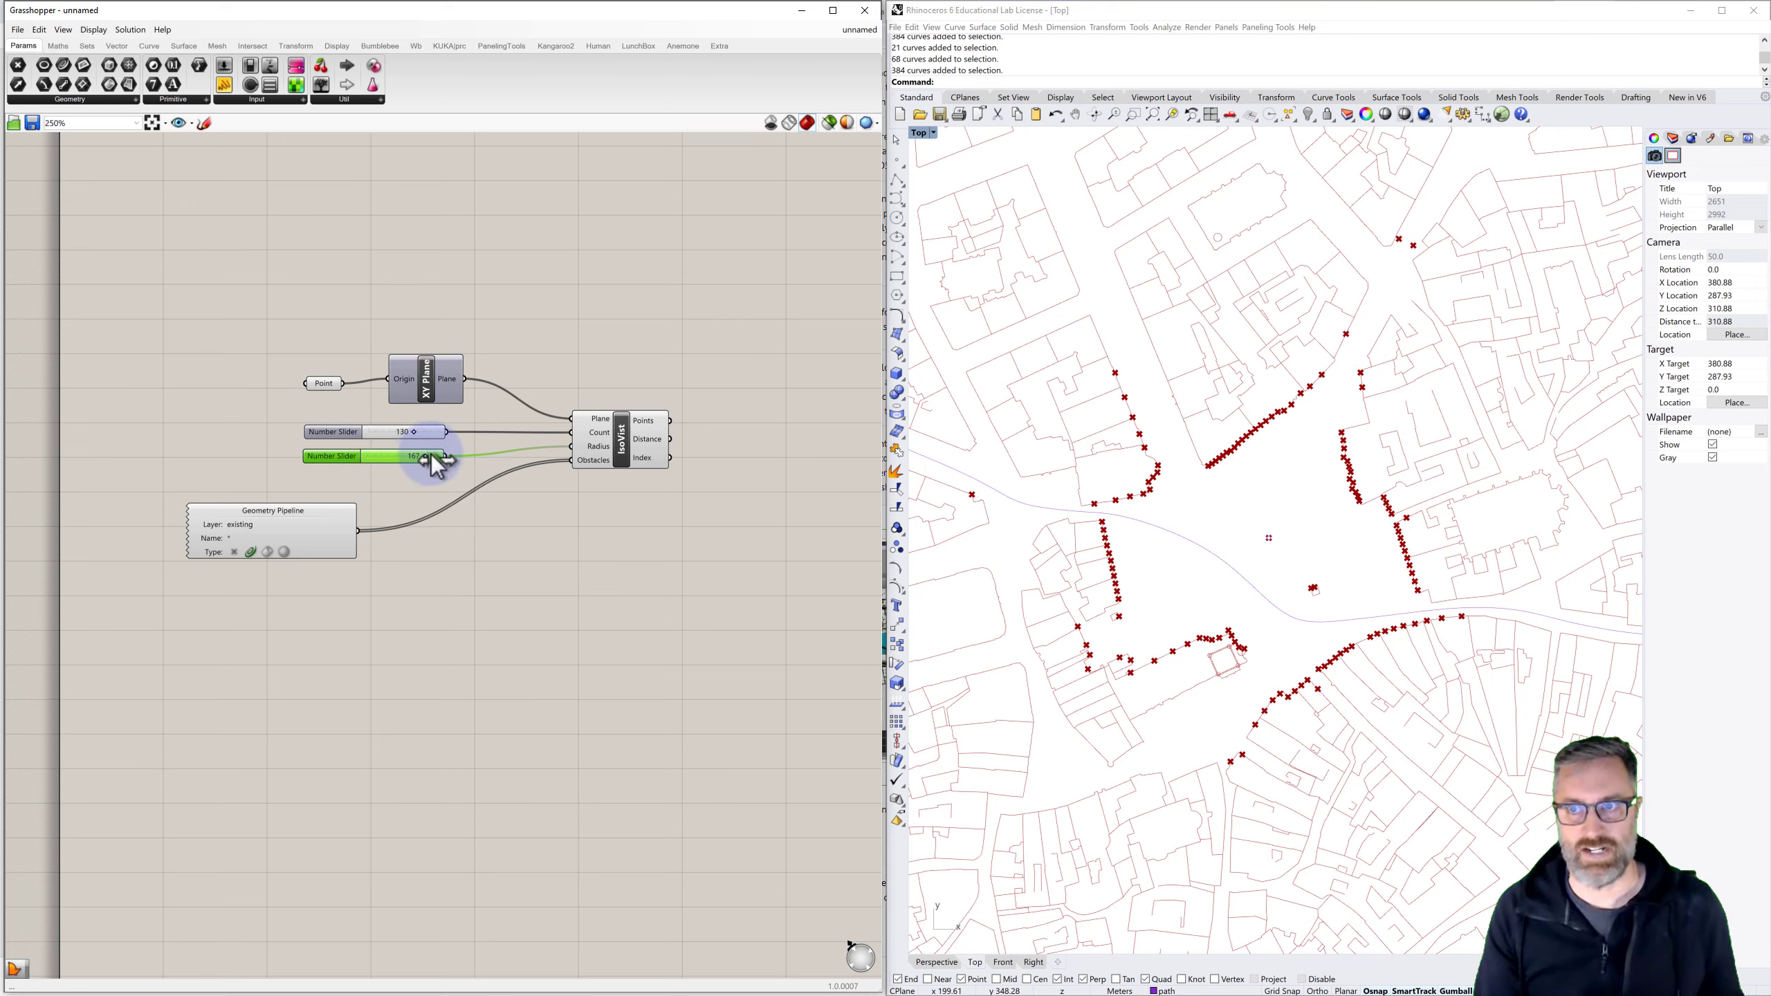
pyautogui.moveTo(431, 454); pyautogui.dragTo(442, 456)
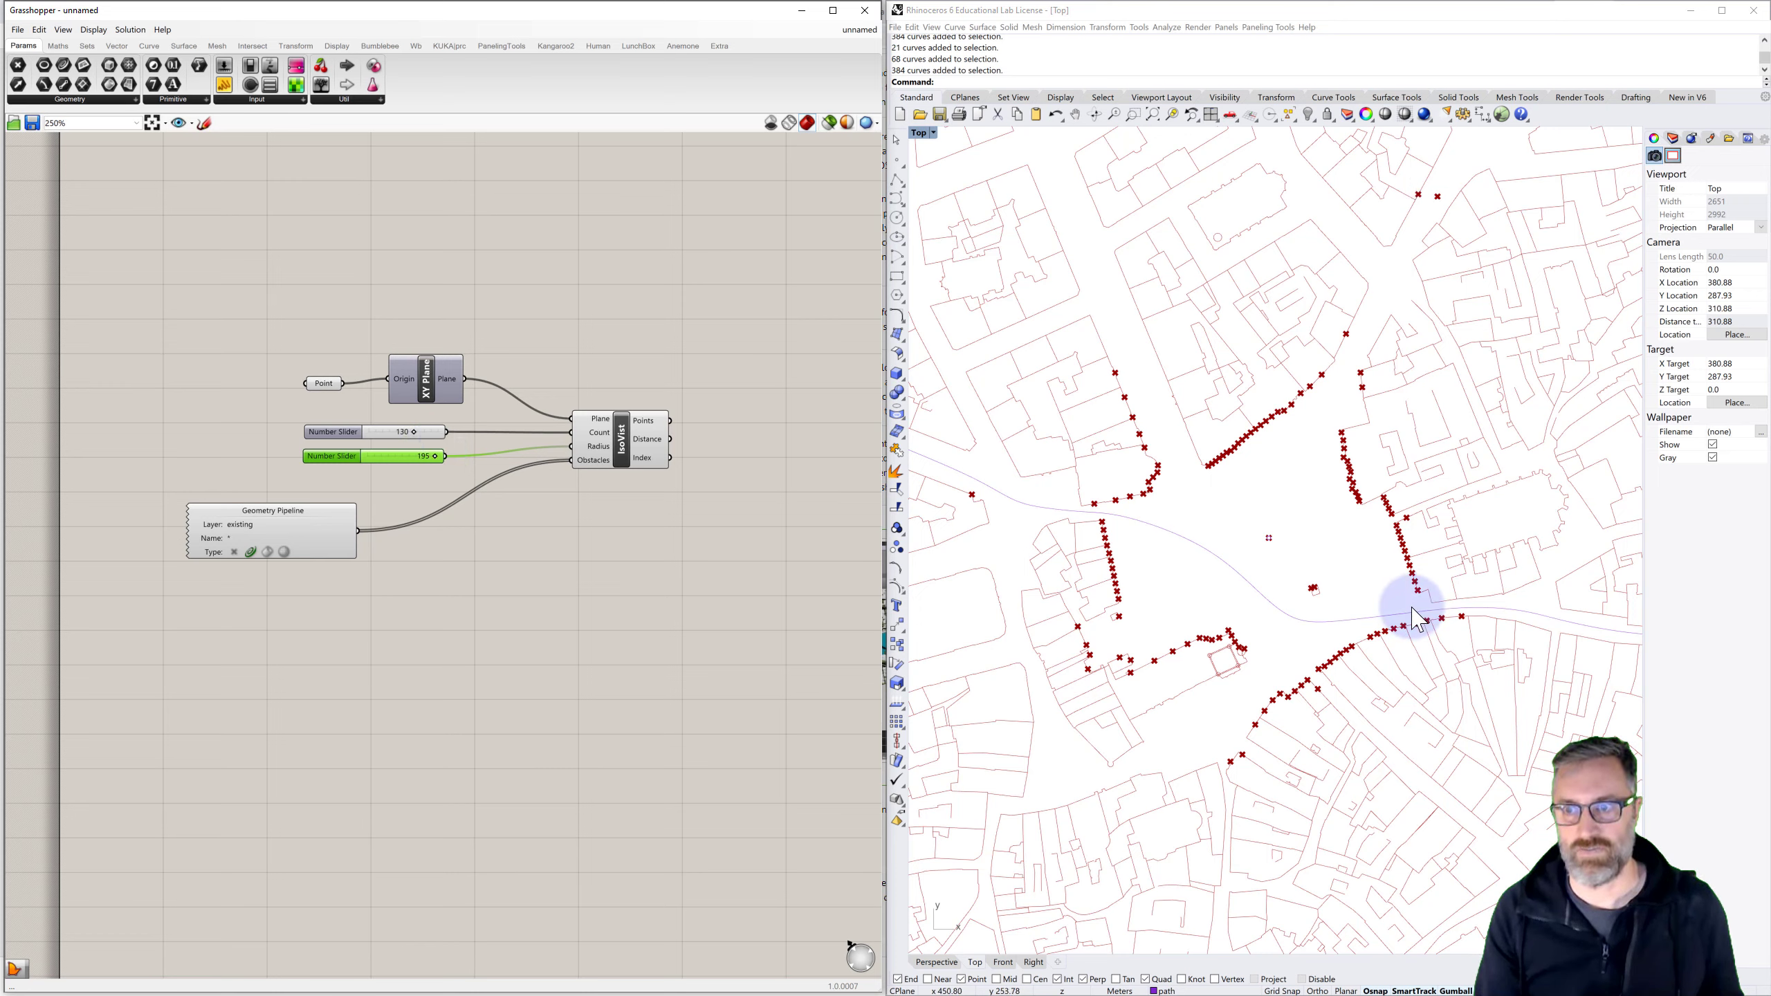
pyautogui.click(725, 429)
pyautogui.moveTo(736, 426); pyautogui.dragTo(641, 423, button='right')
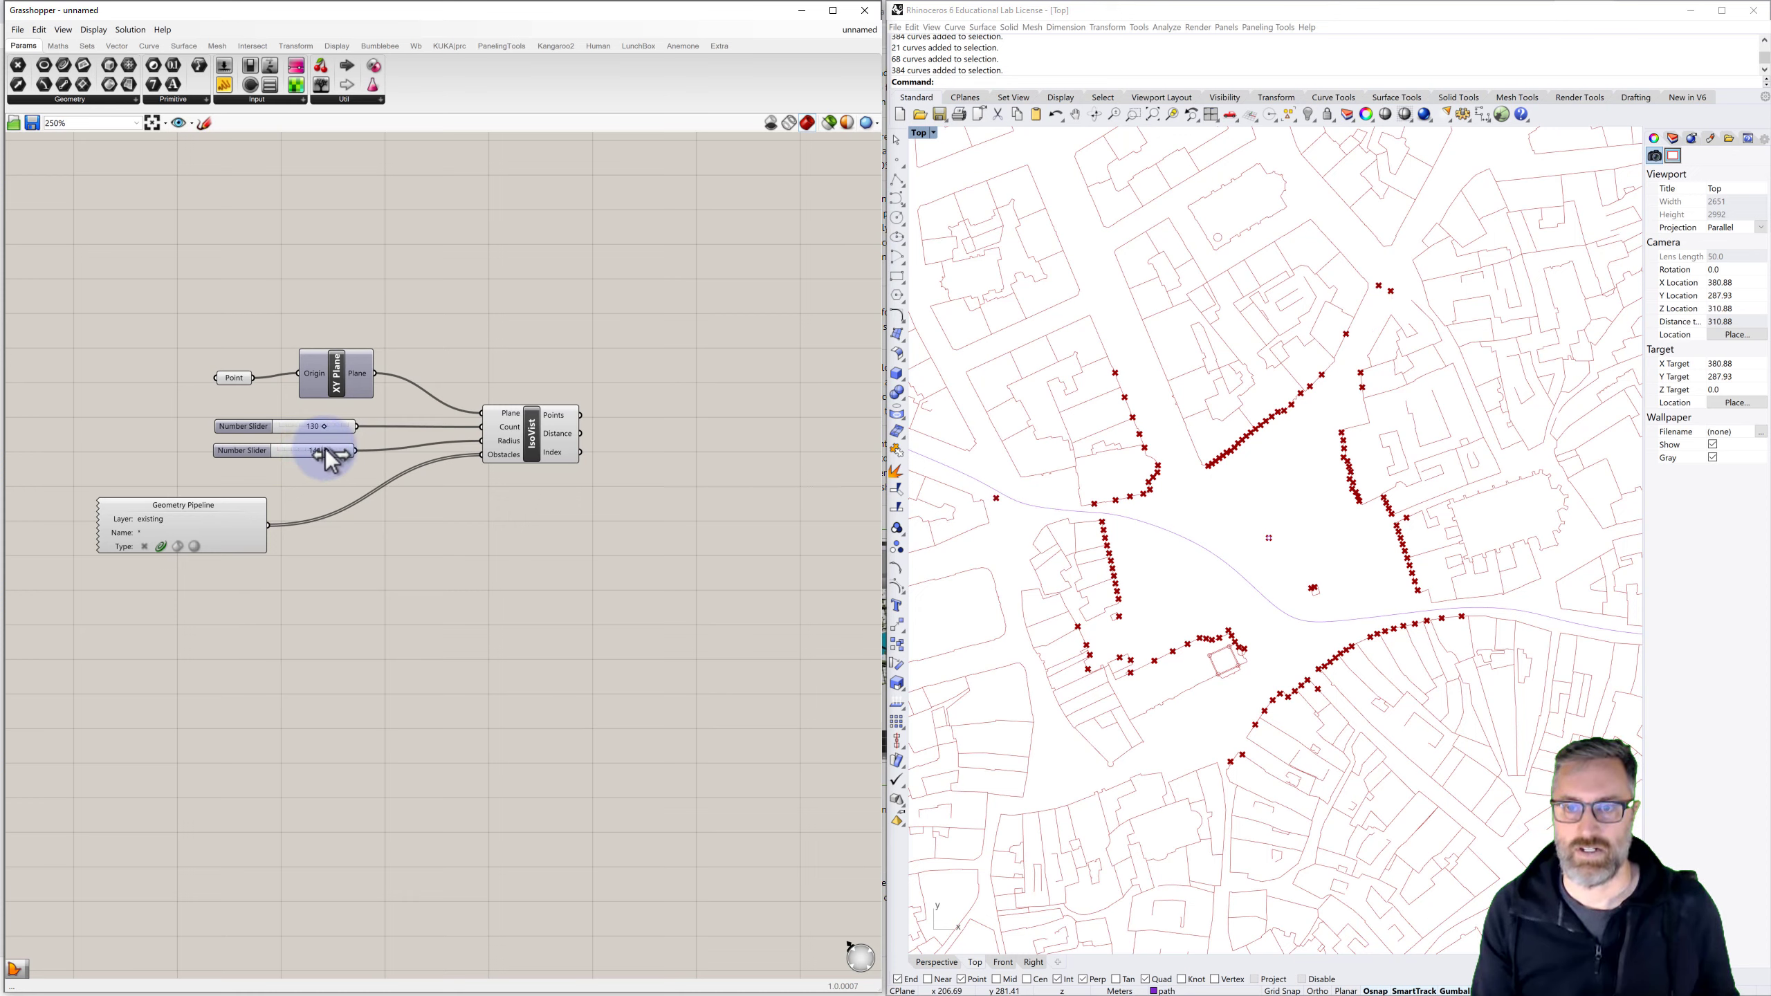
# Add a PolyLine component and connect the IsoVist Points output to its Vertices input
pyautogui.click(529, 441)
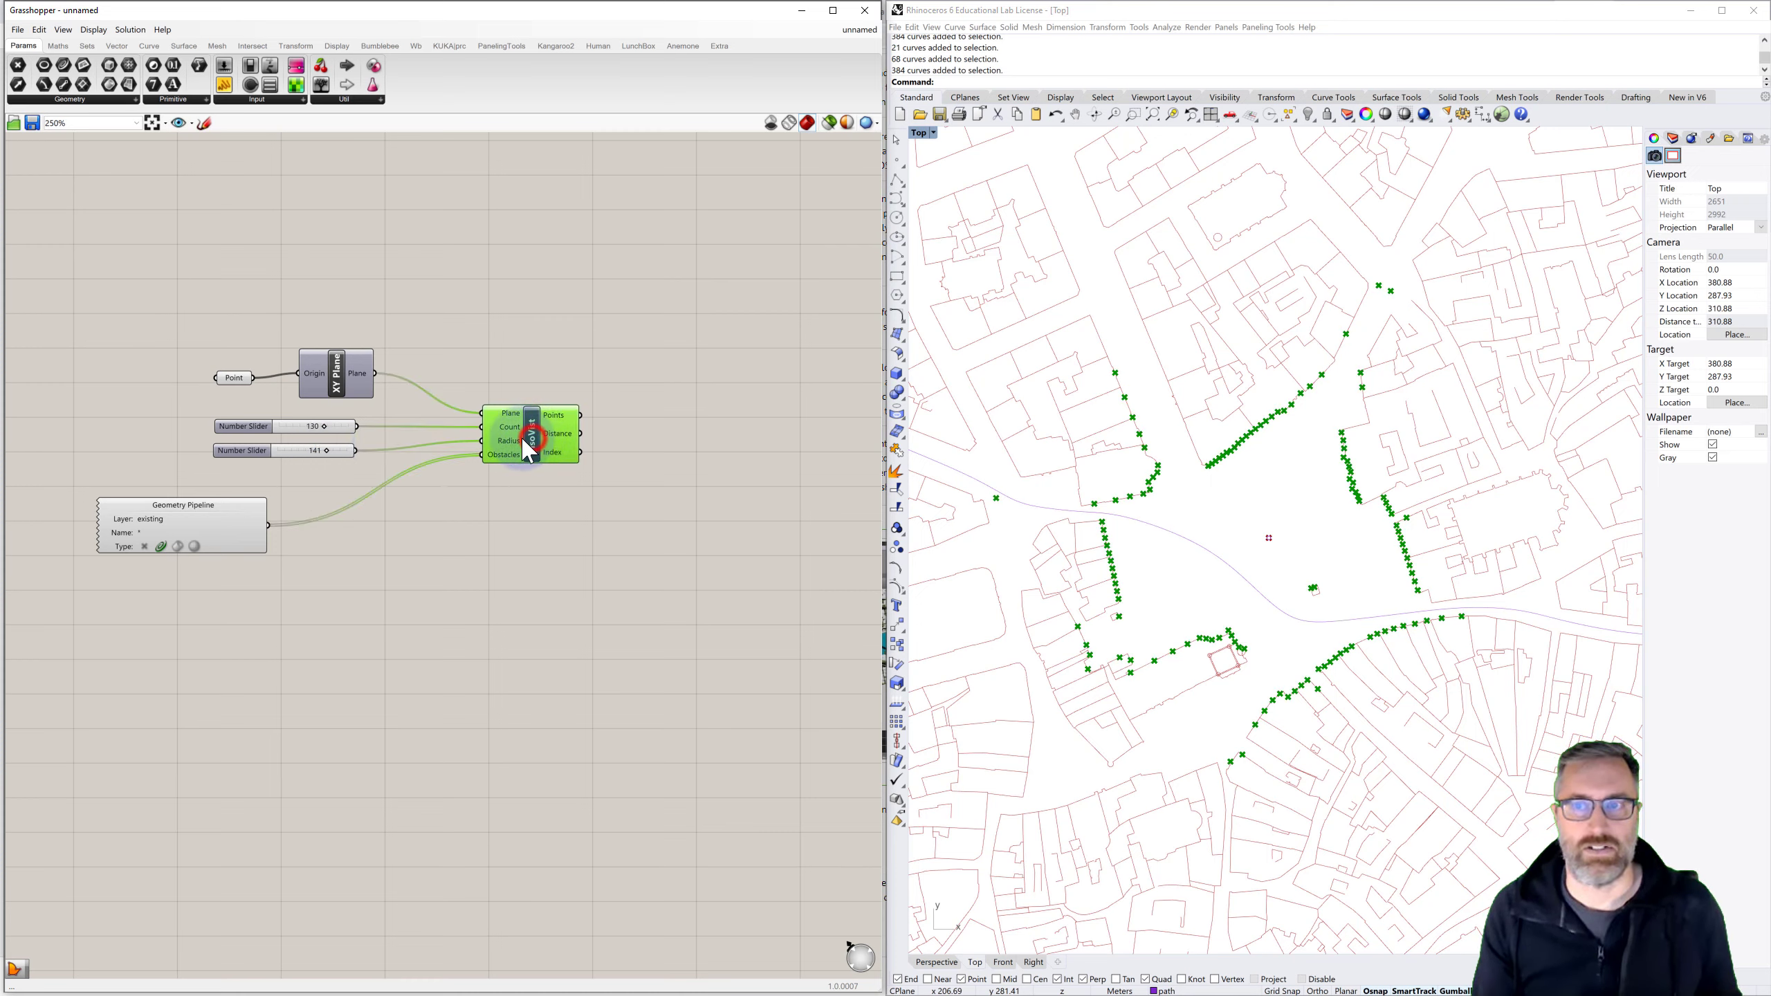
pyautogui.click(652, 436)
pyautogui.doubleClick(653, 438)
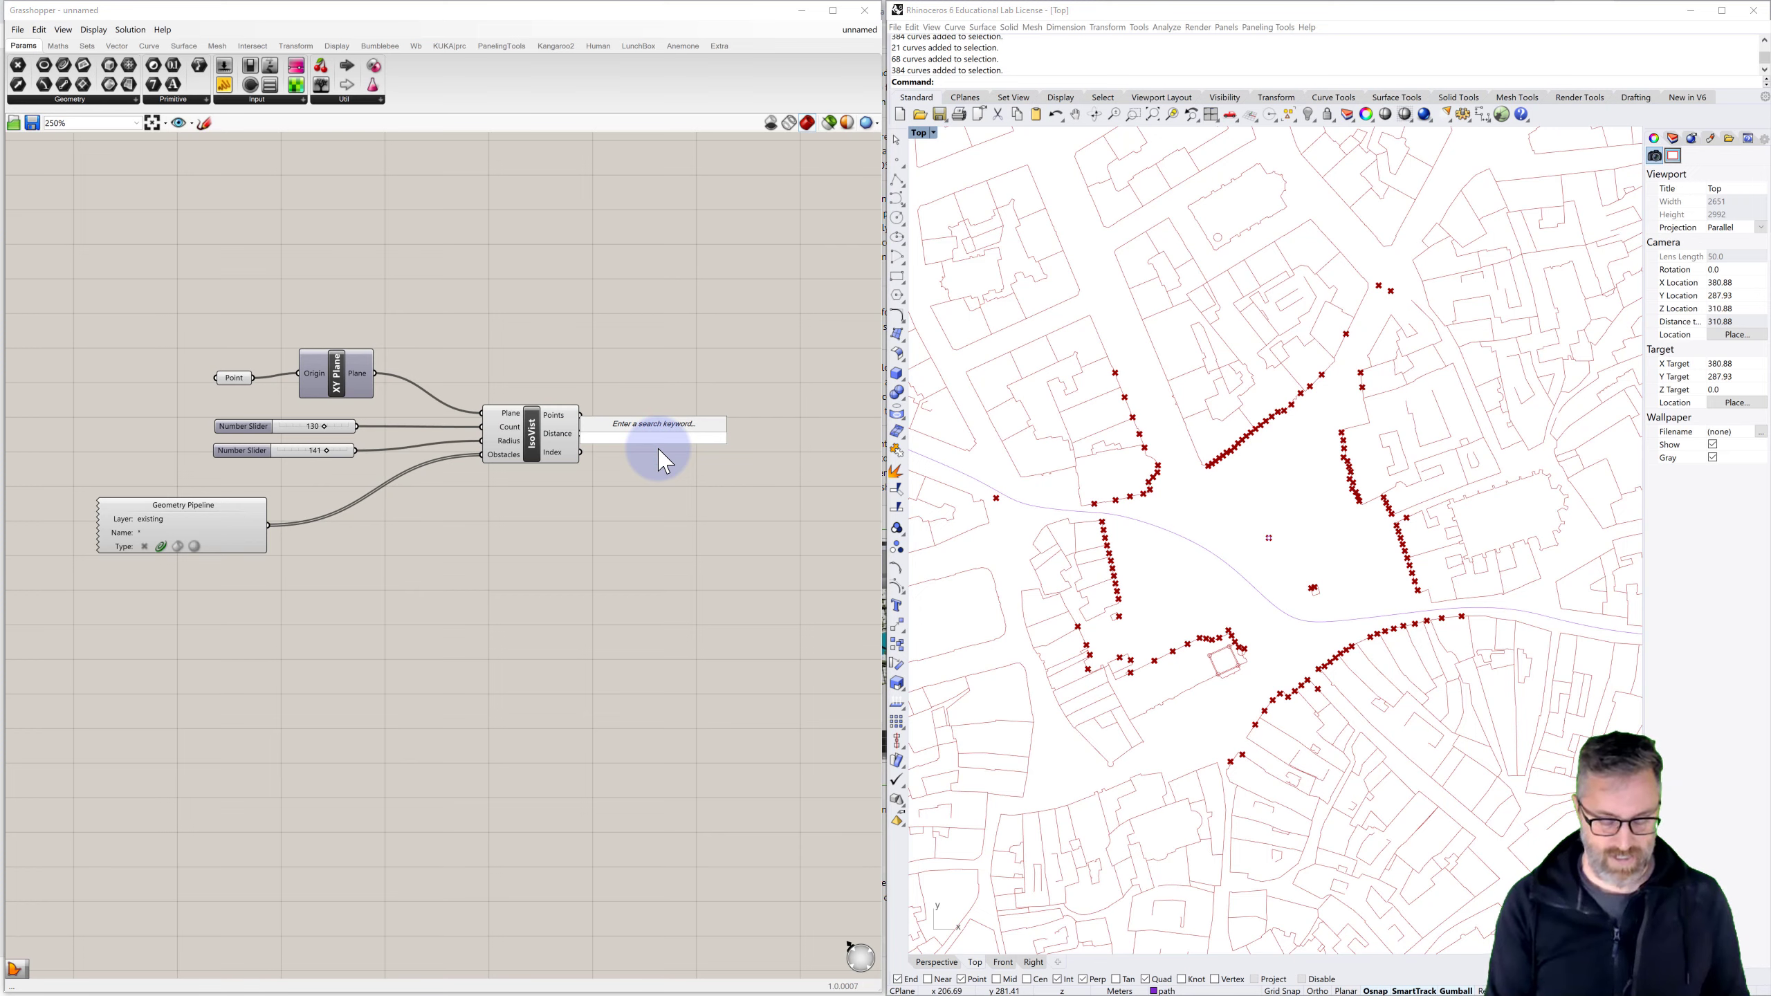
pyautogui.write('poly')
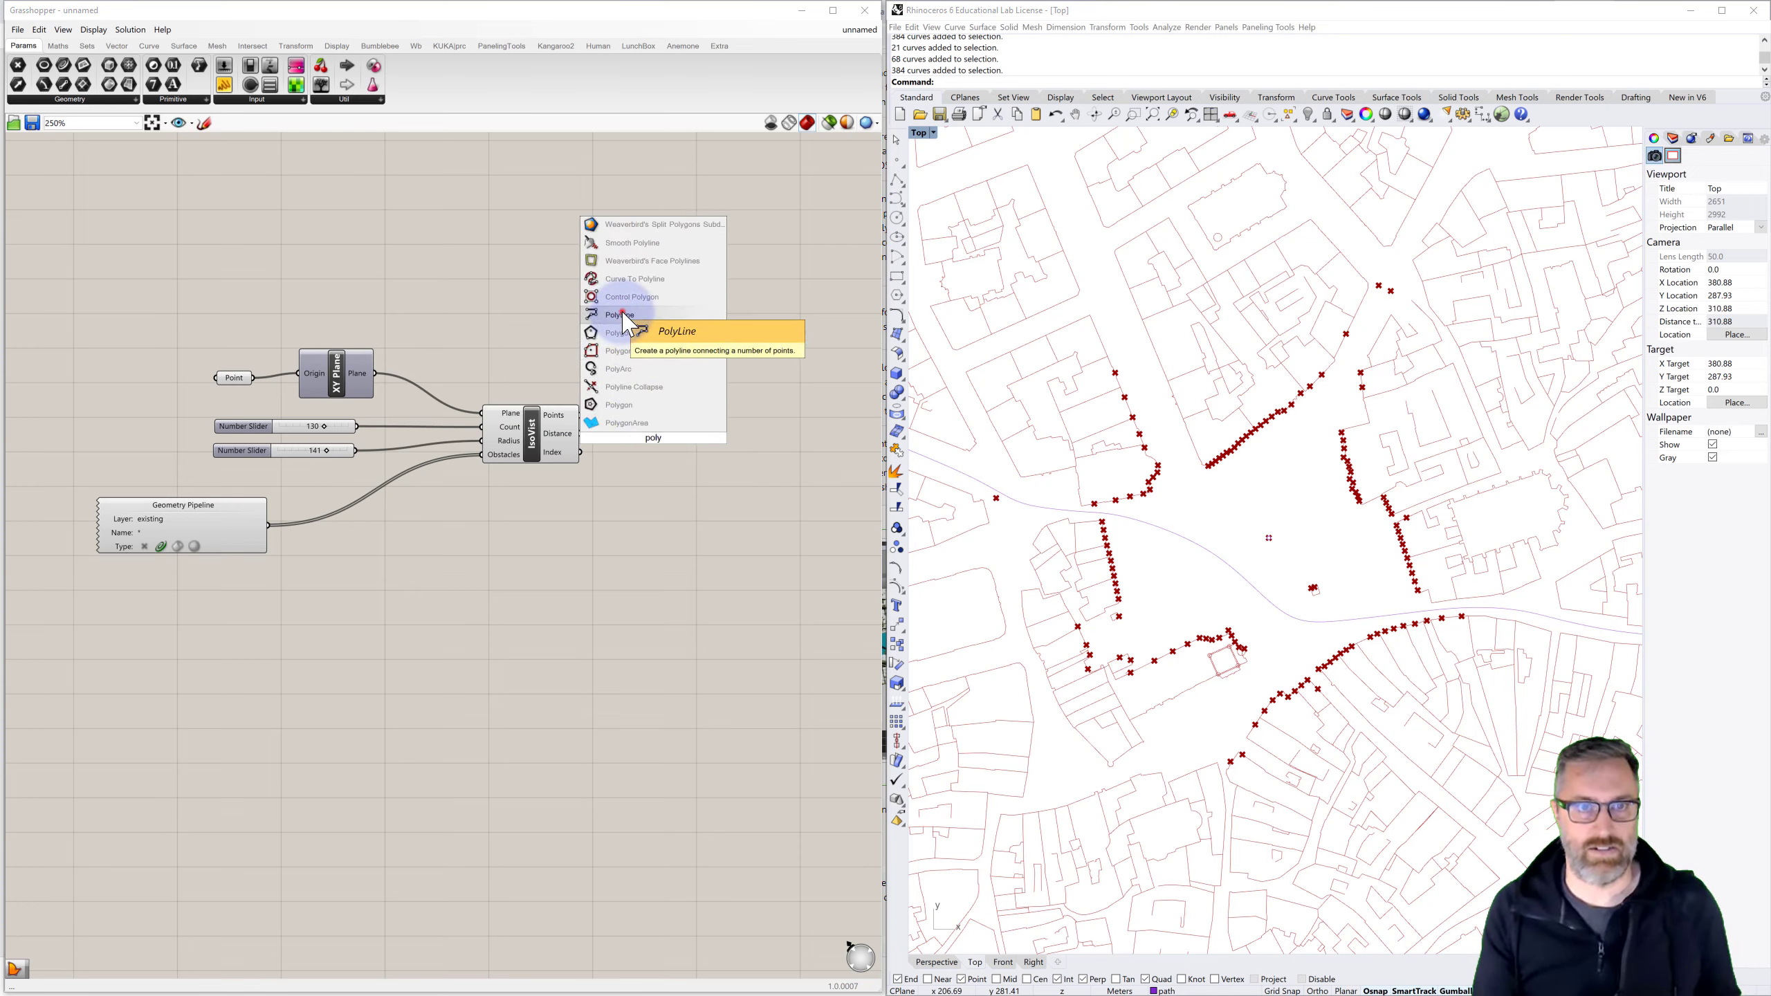
pyautogui.click(622, 314)
pyautogui.moveTo(649, 435)
pyautogui.mouseDown()
pyautogui.moveTo(670, 430)
pyautogui.moveTo(632, 417)
pyautogui.mouseUp()
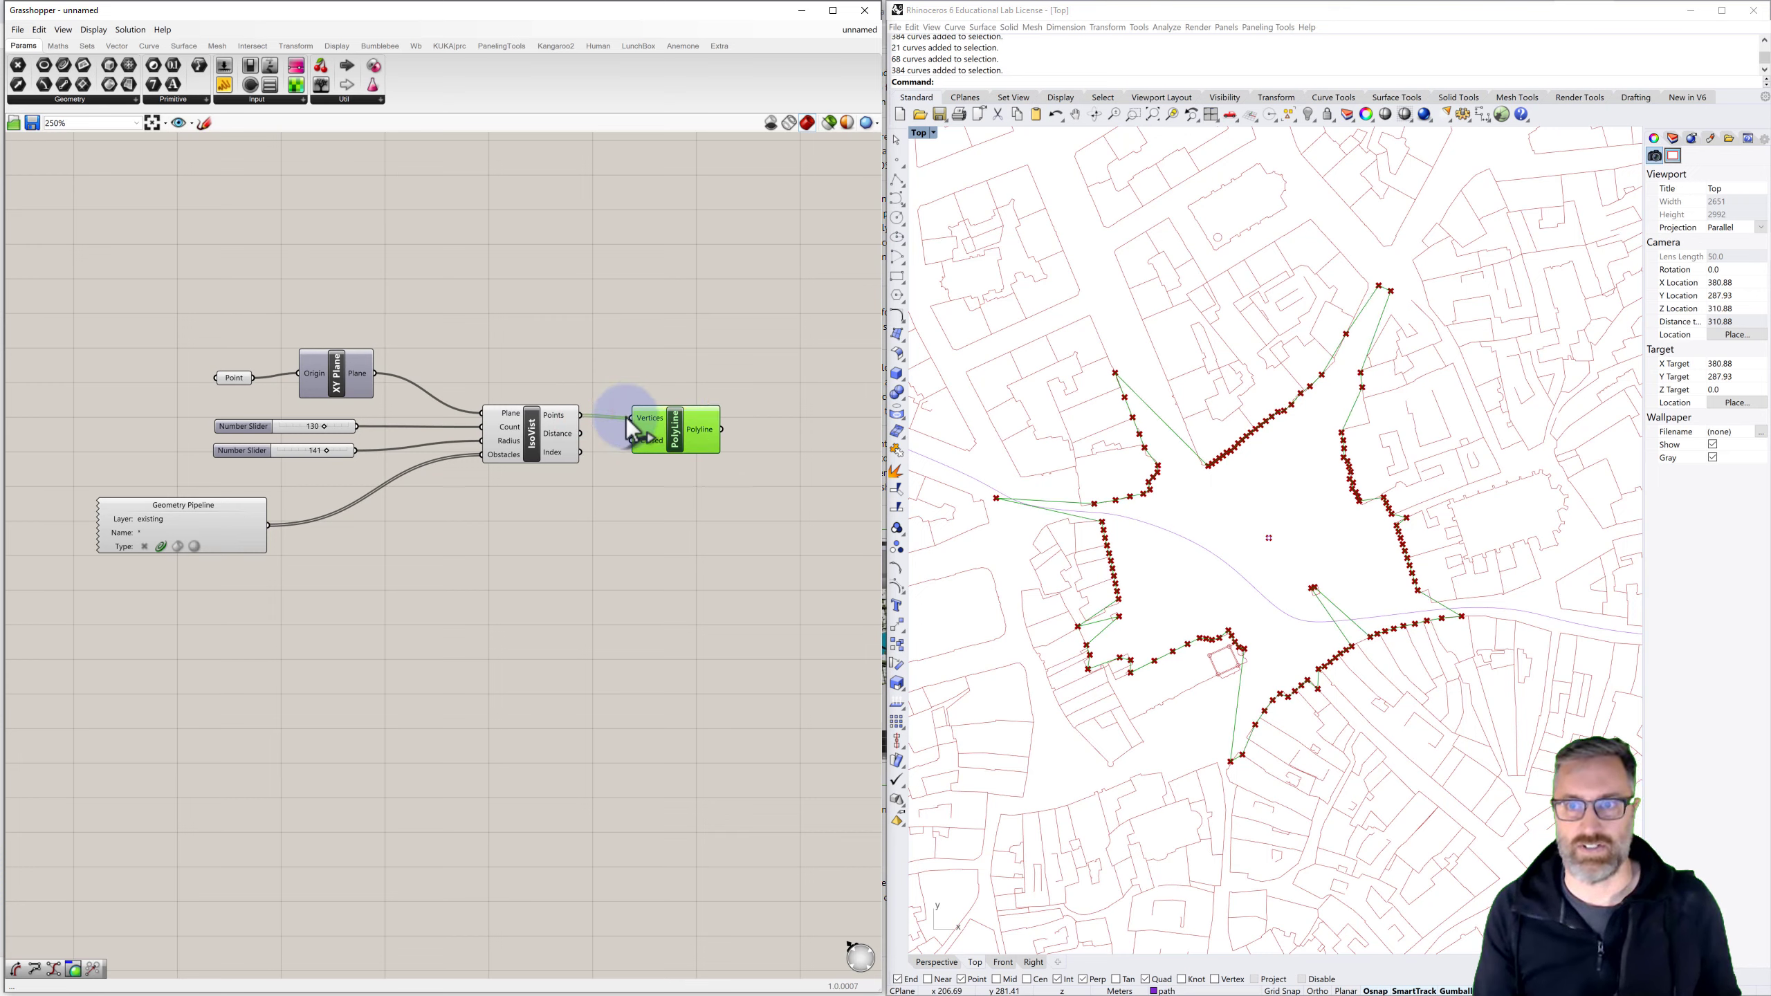
# Set the PolyLine's Closed input to True and hide the IsoVist component's point preview
pyautogui.rightClick(651, 441)
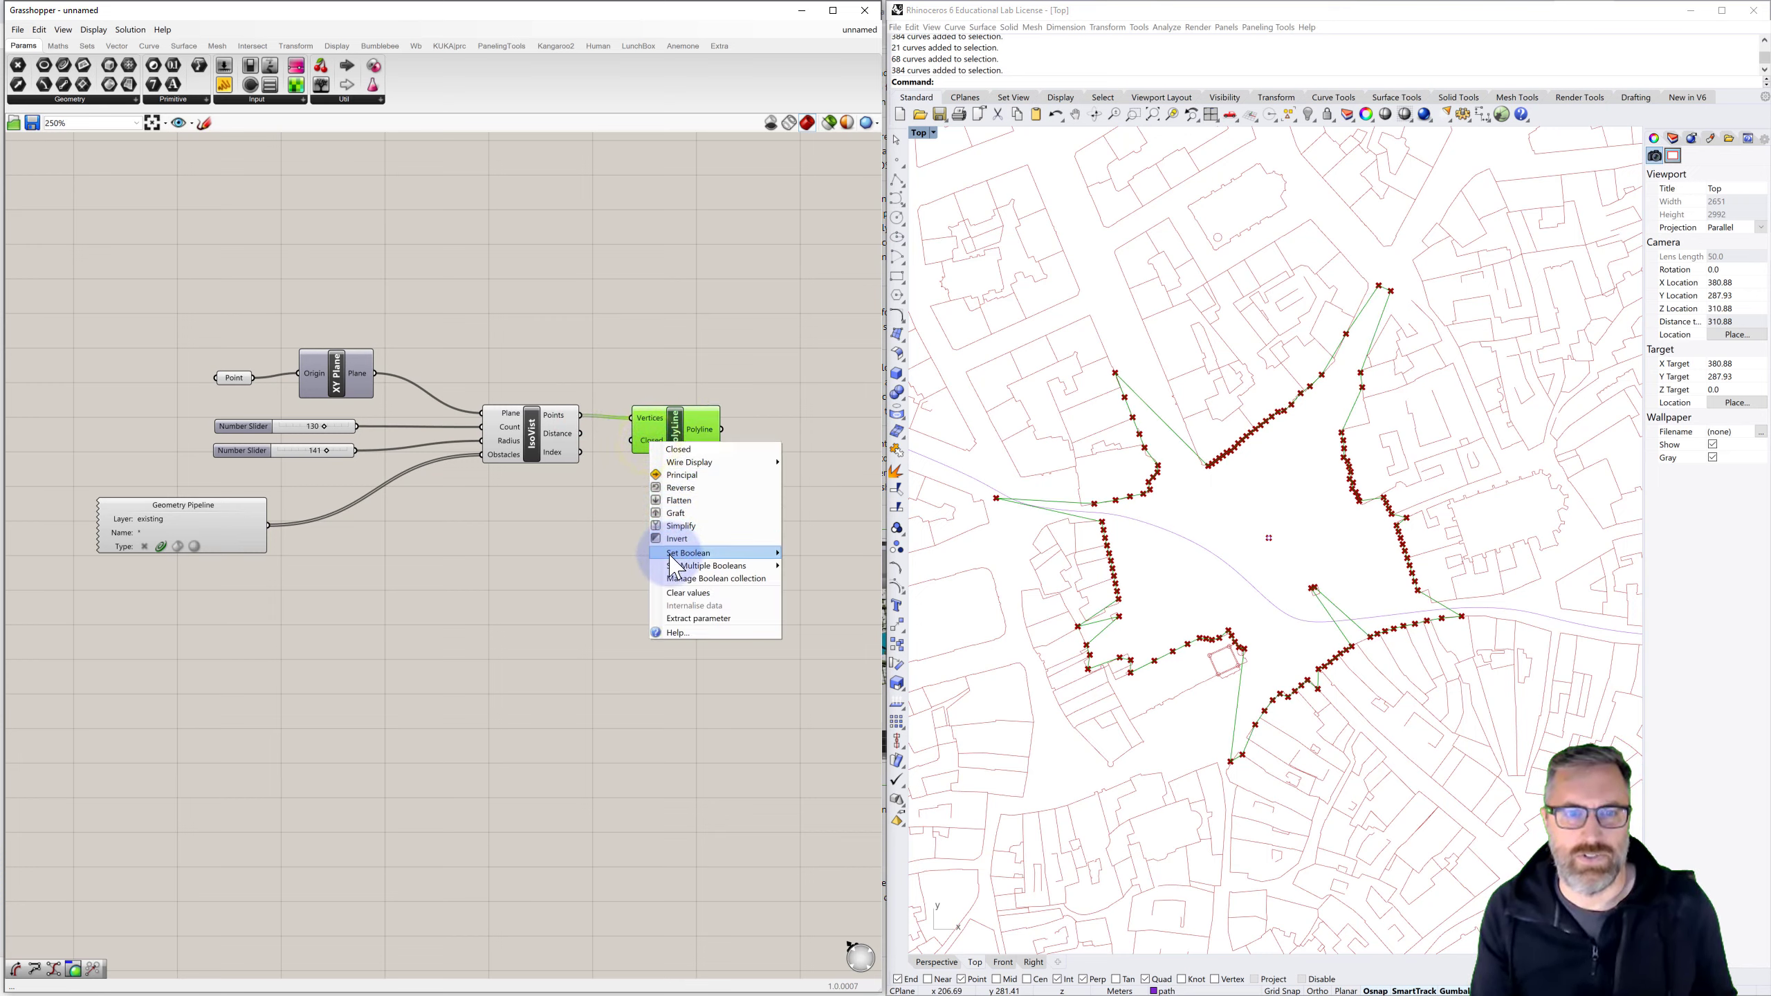
pyautogui.click(810, 565)
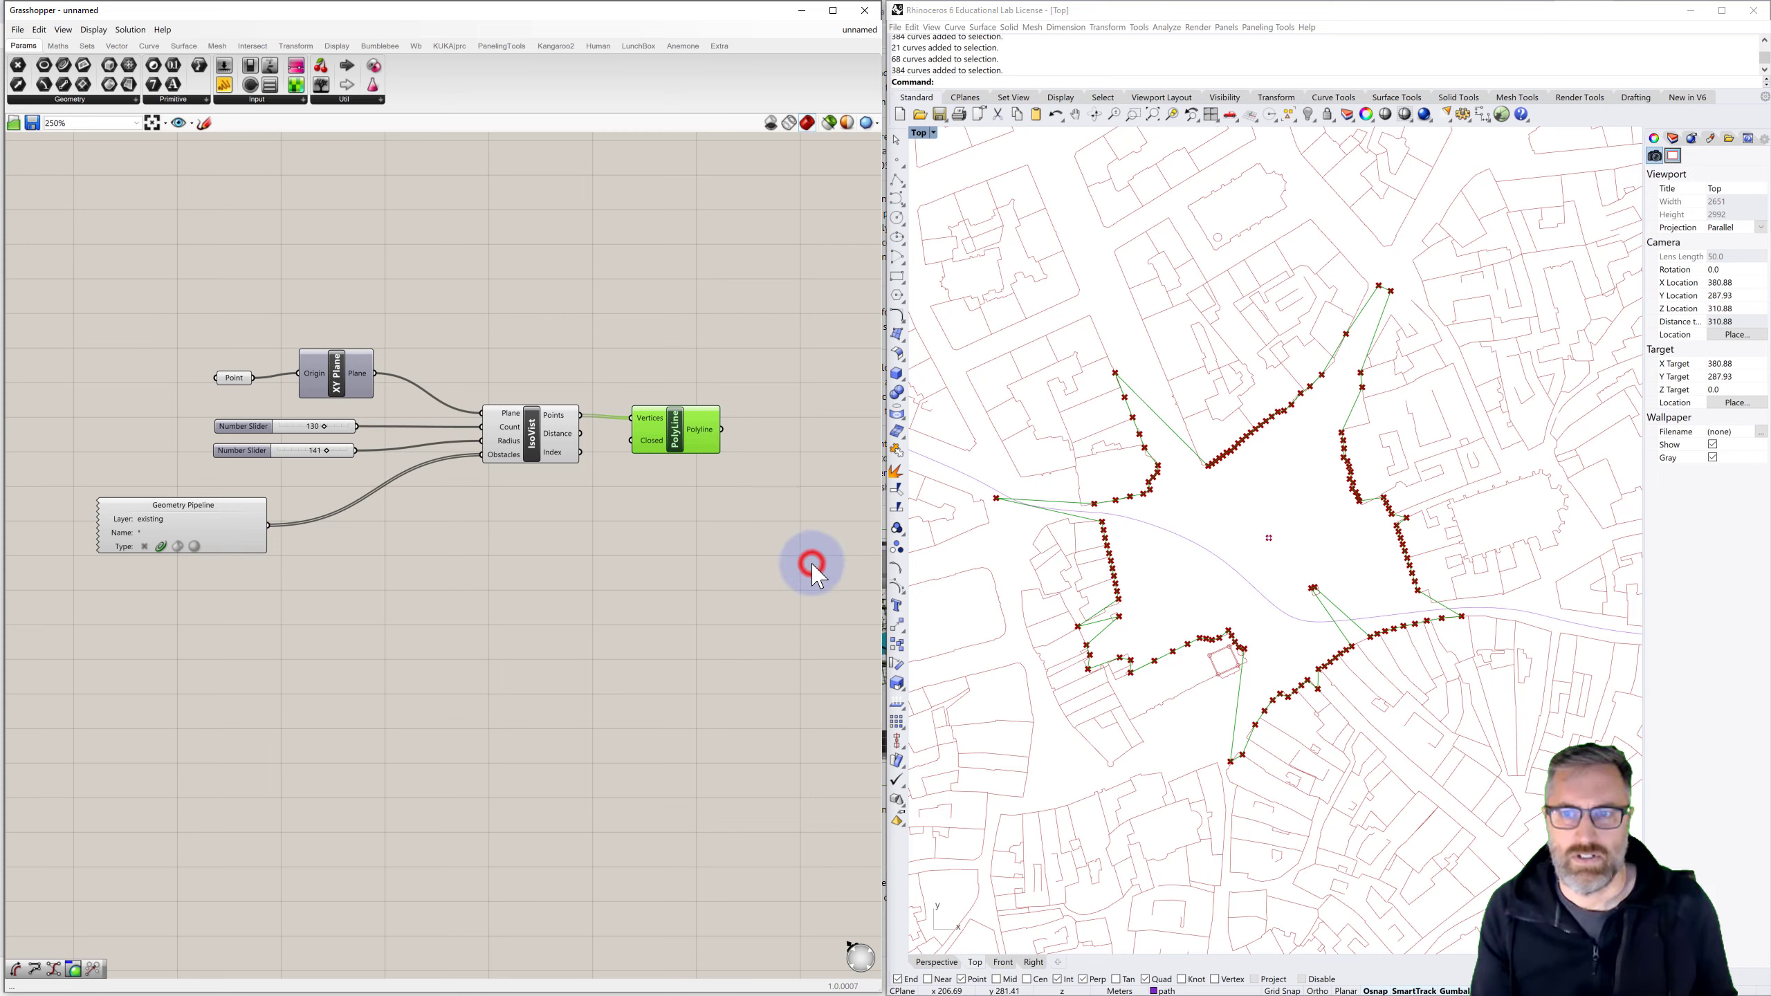
pyautogui.click(810, 549)
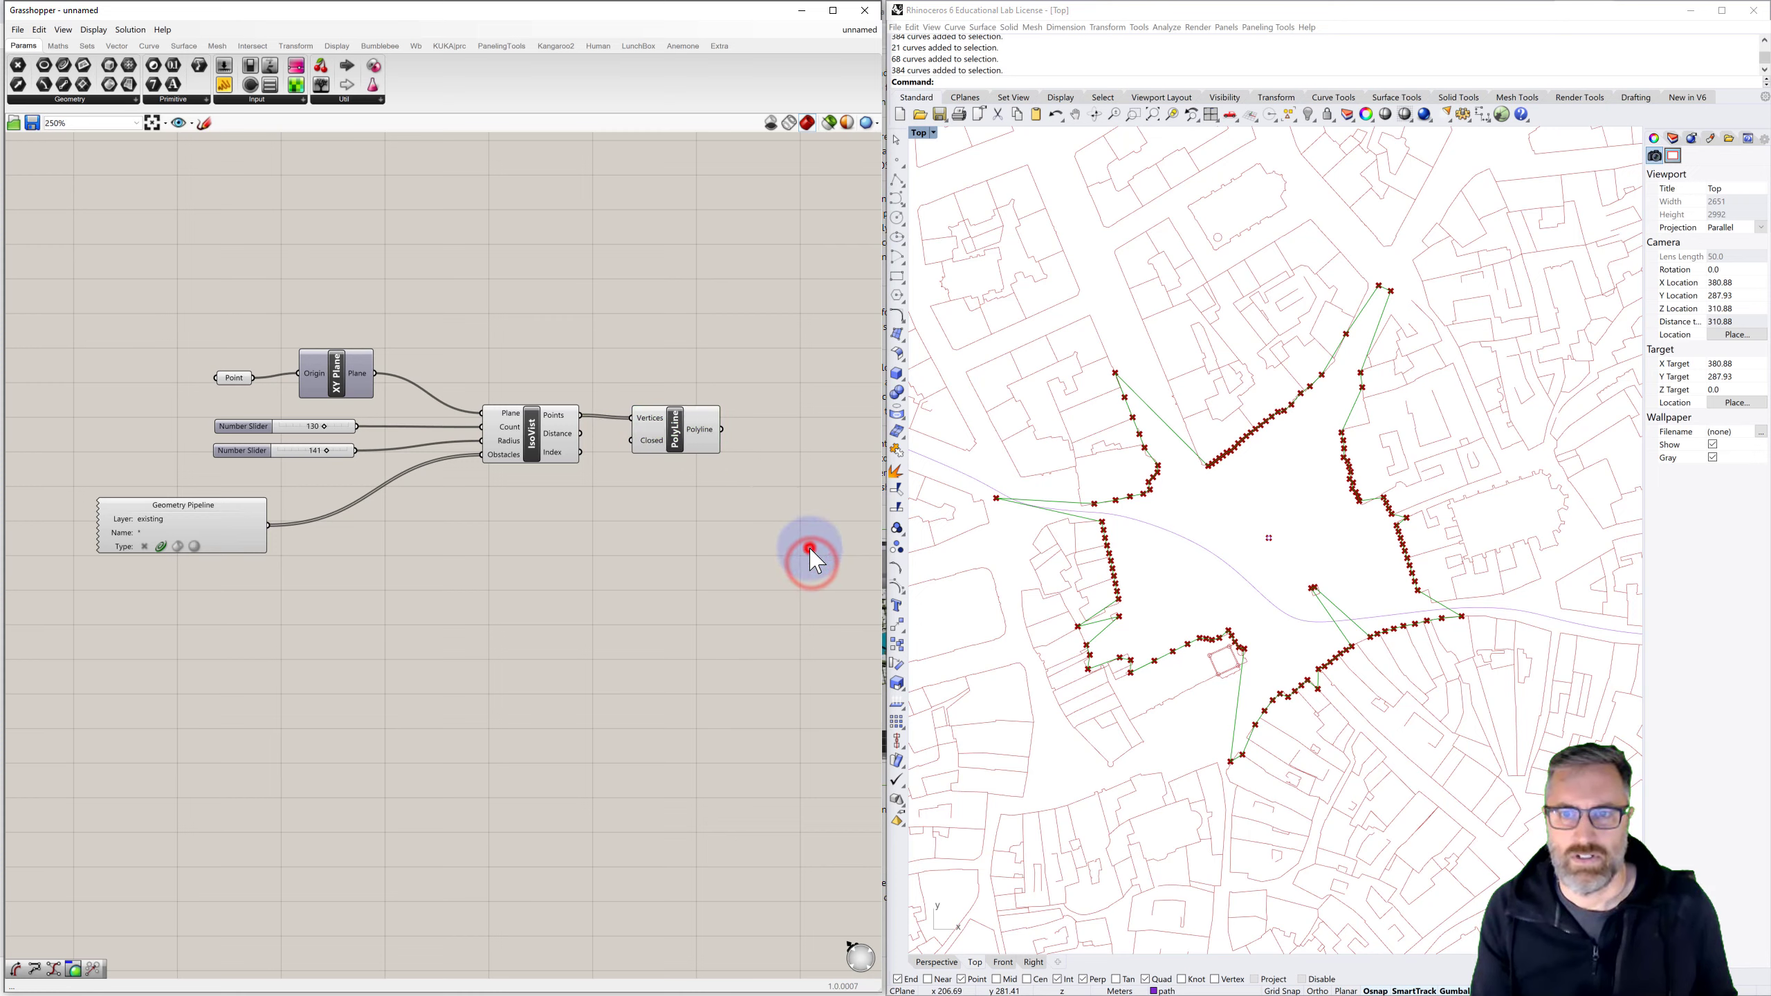
pyautogui.click(530, 429)
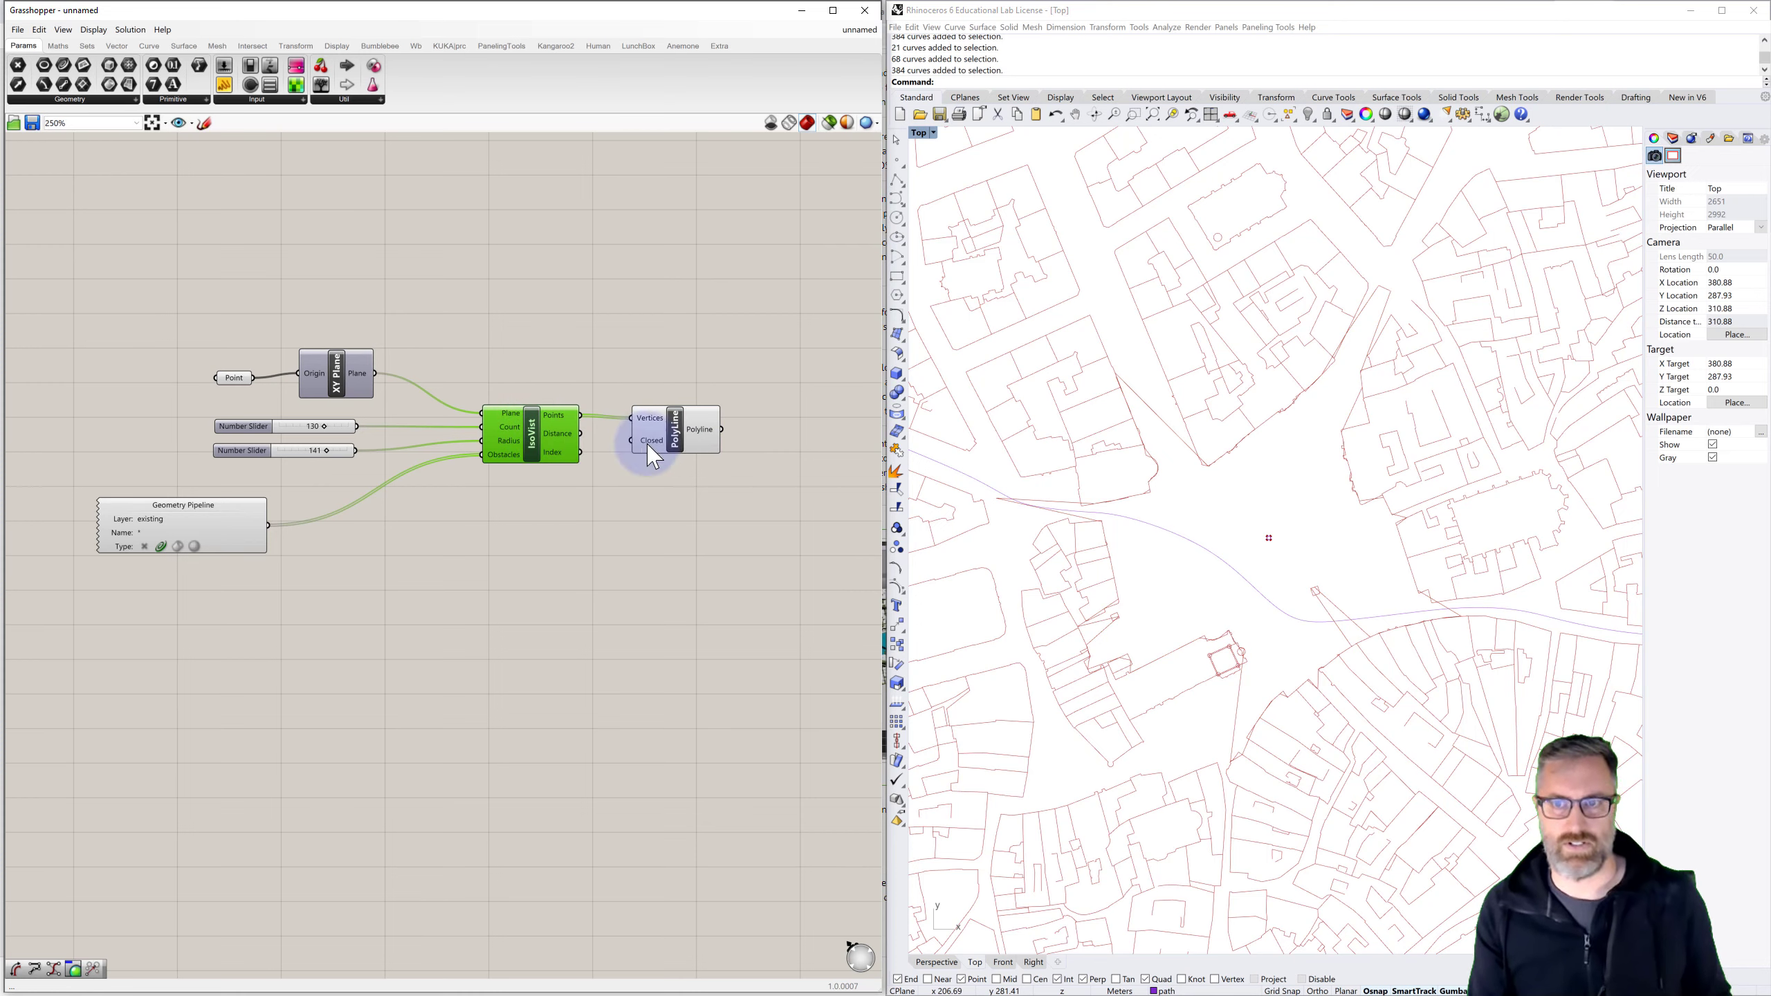
pyautogui.click(675, 438)
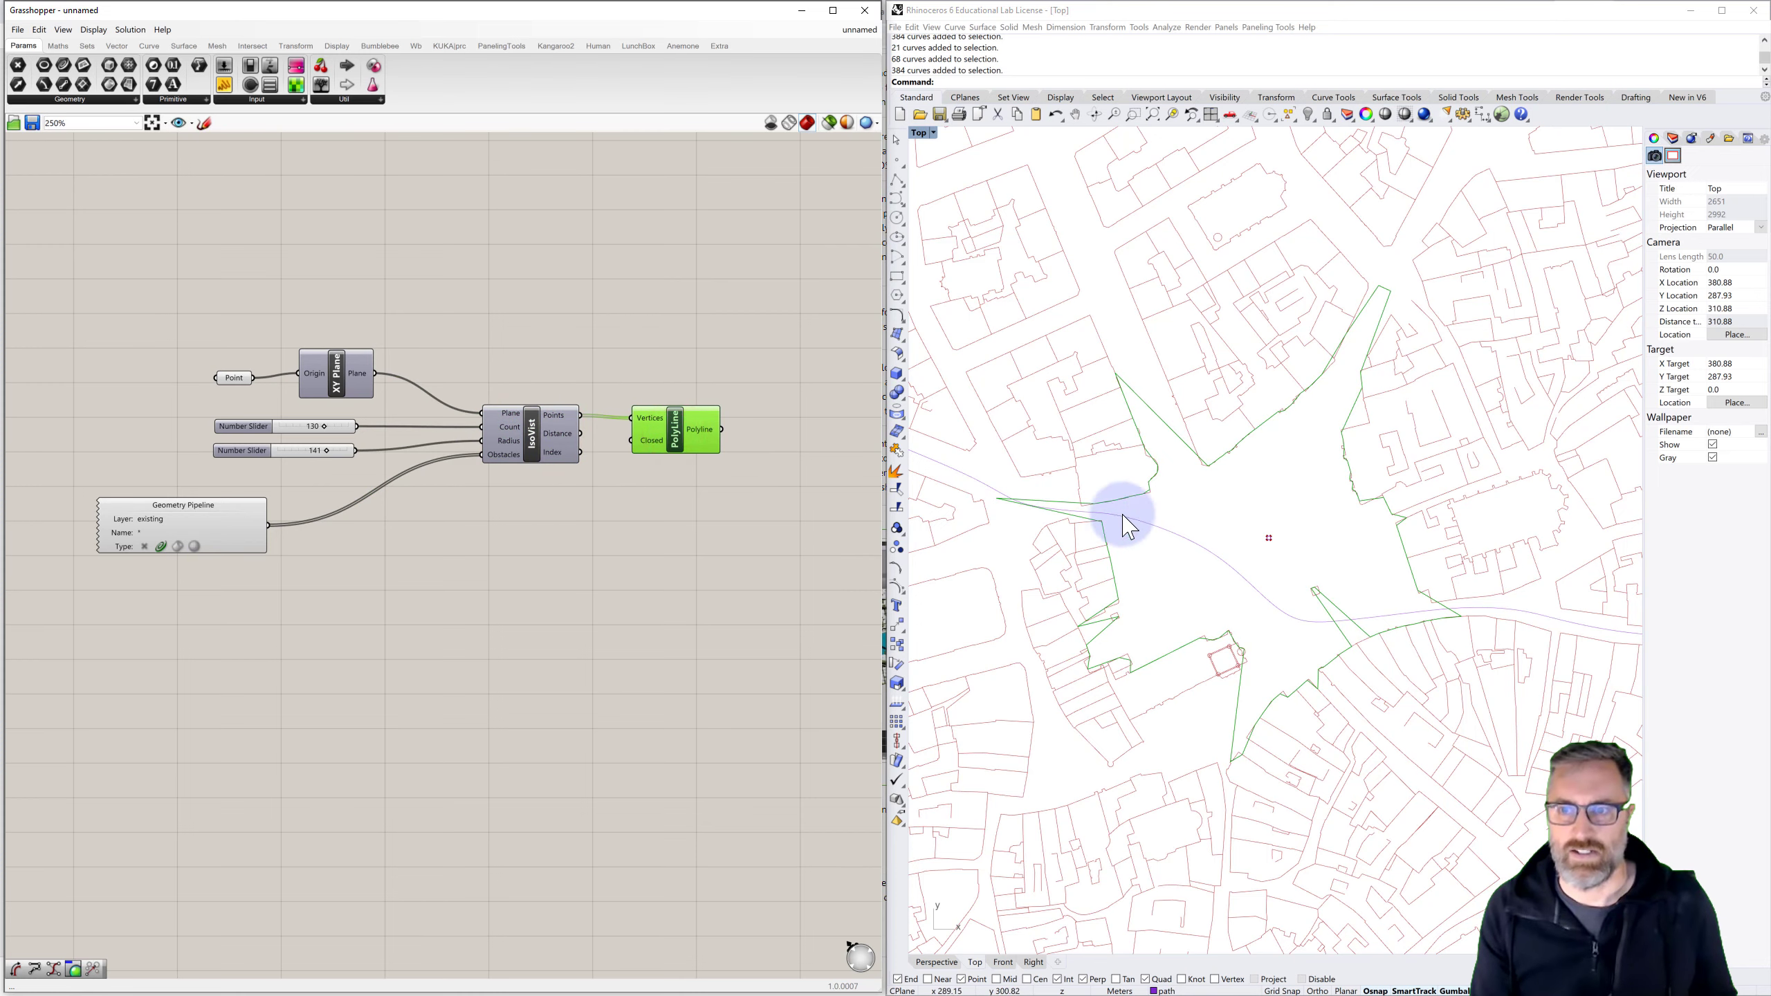
# Add a Boundary Surfaces component and connect the Polyline output to its Edges input
pyautogui.moveTo(781, 461); pyautogui.dragTo(684, 458, button='right')
pyautogui.click(712, 431)
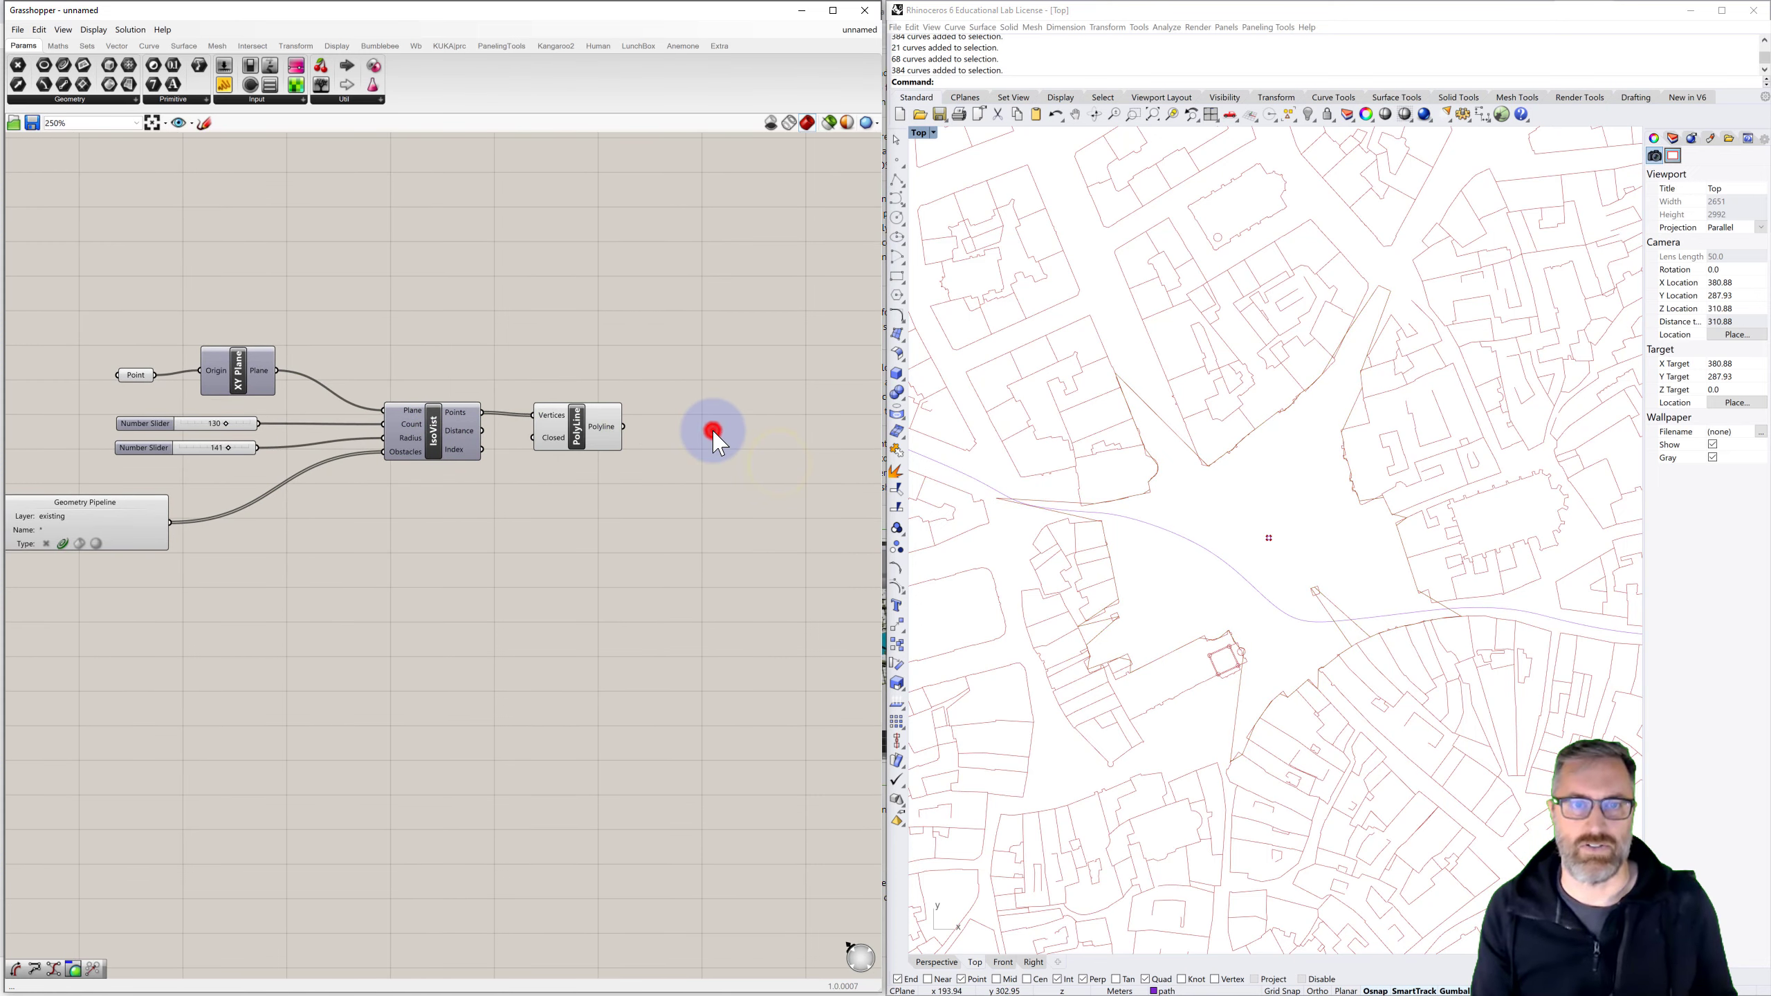
pyautogui.doubleClick(714, 433)
pyautogui.write('boun')
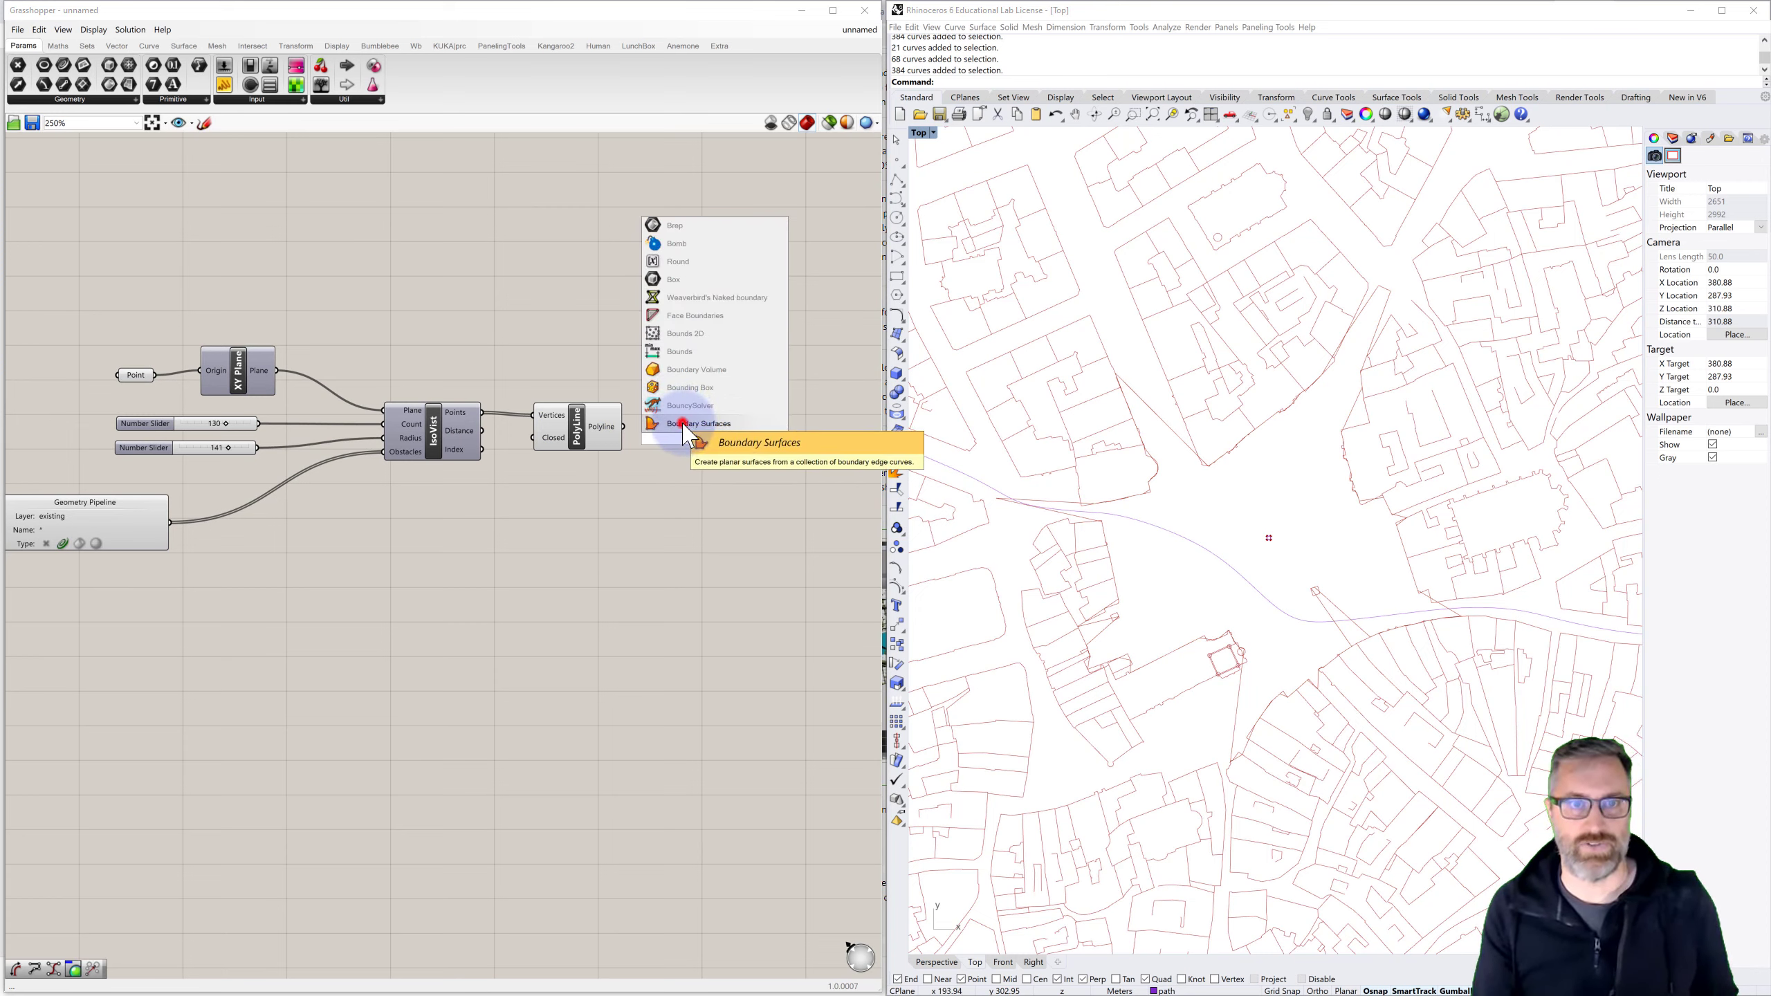
pyautogui.click(694, 424)
pyautogui.moveTo(622, 427); pyautogui.dragTo(673, 439)
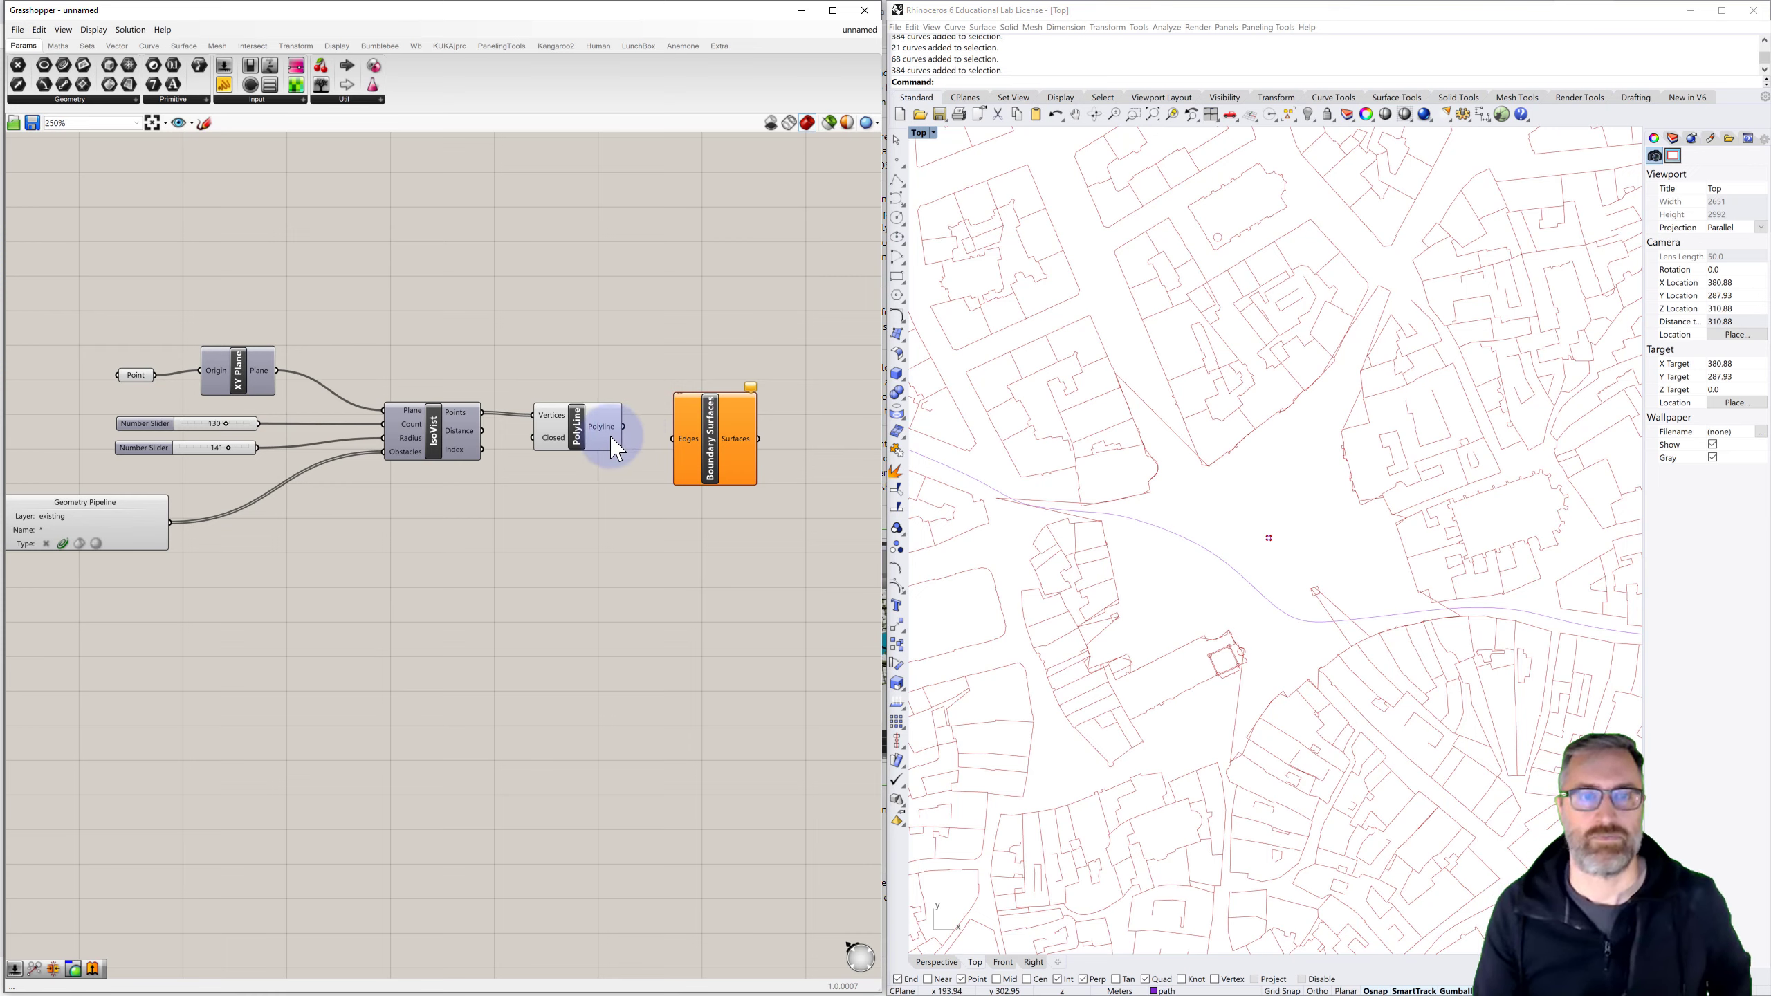
pyautogui.moveTo(678, 440); pyautogui.dragTo(674, 439)
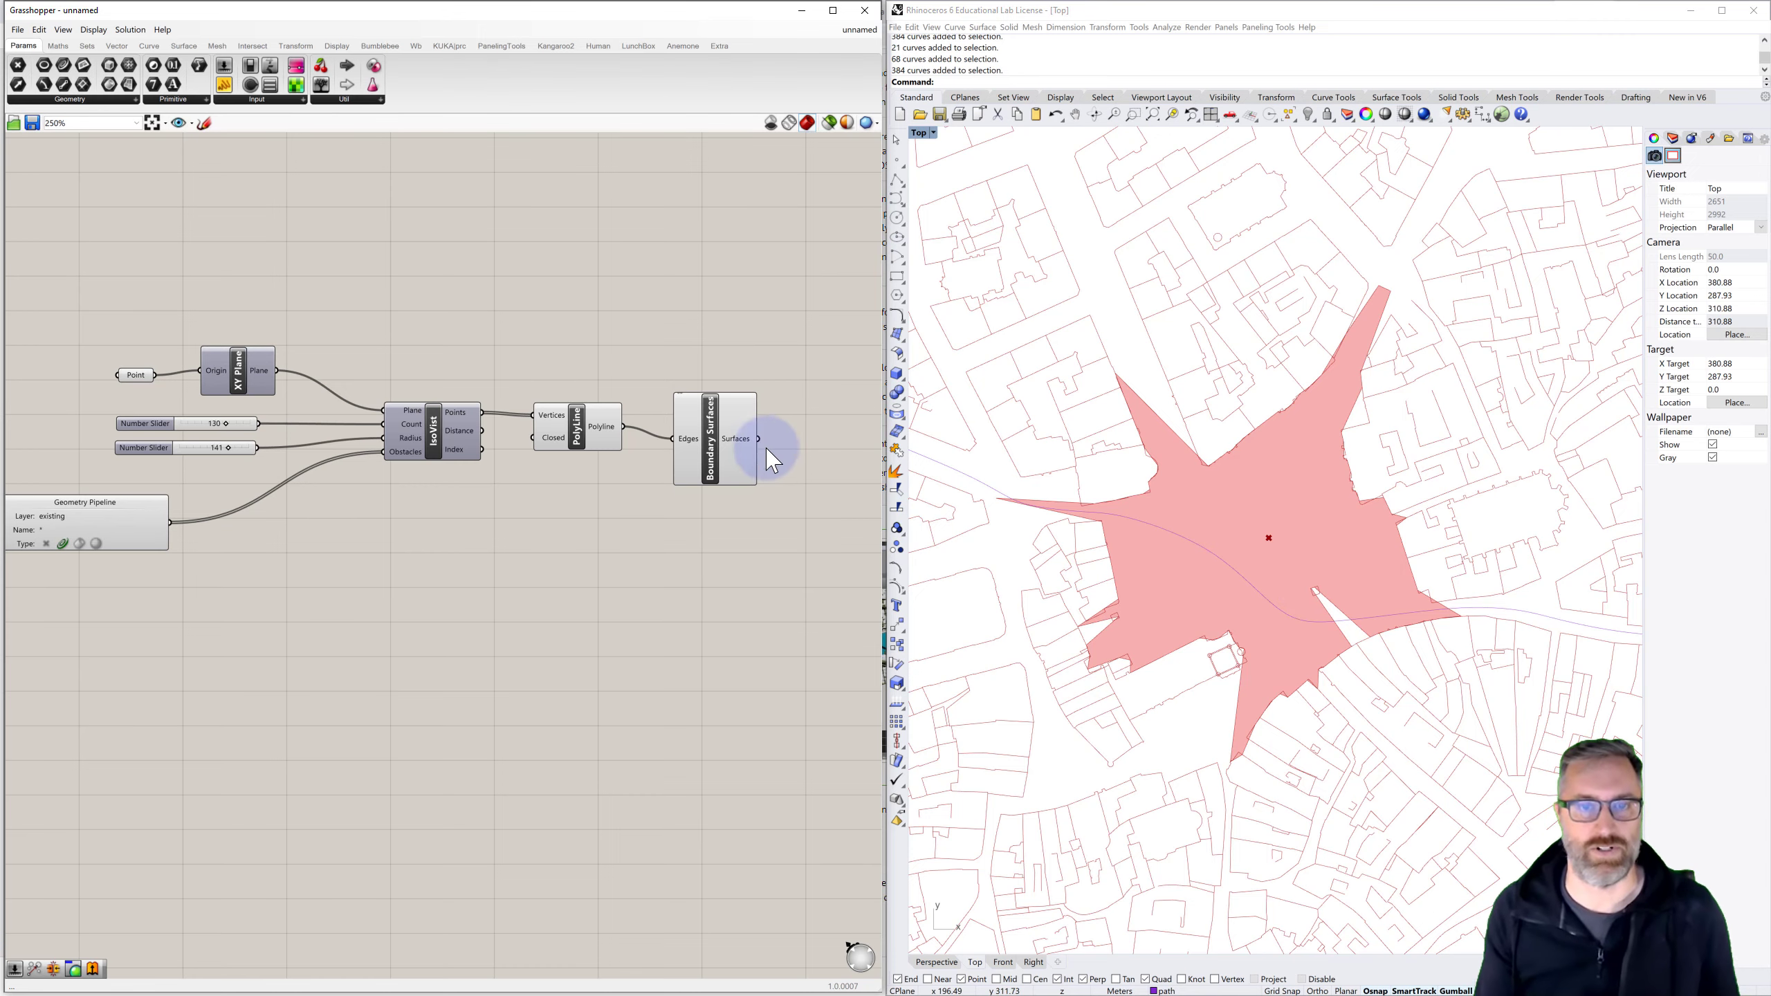
# Add a Custom Preview component and connect the Boundary Surfaces output to its Geometry input
pyautogui.moveTo(763, 497); pyautogui.dragTo(674, 466, button='right')
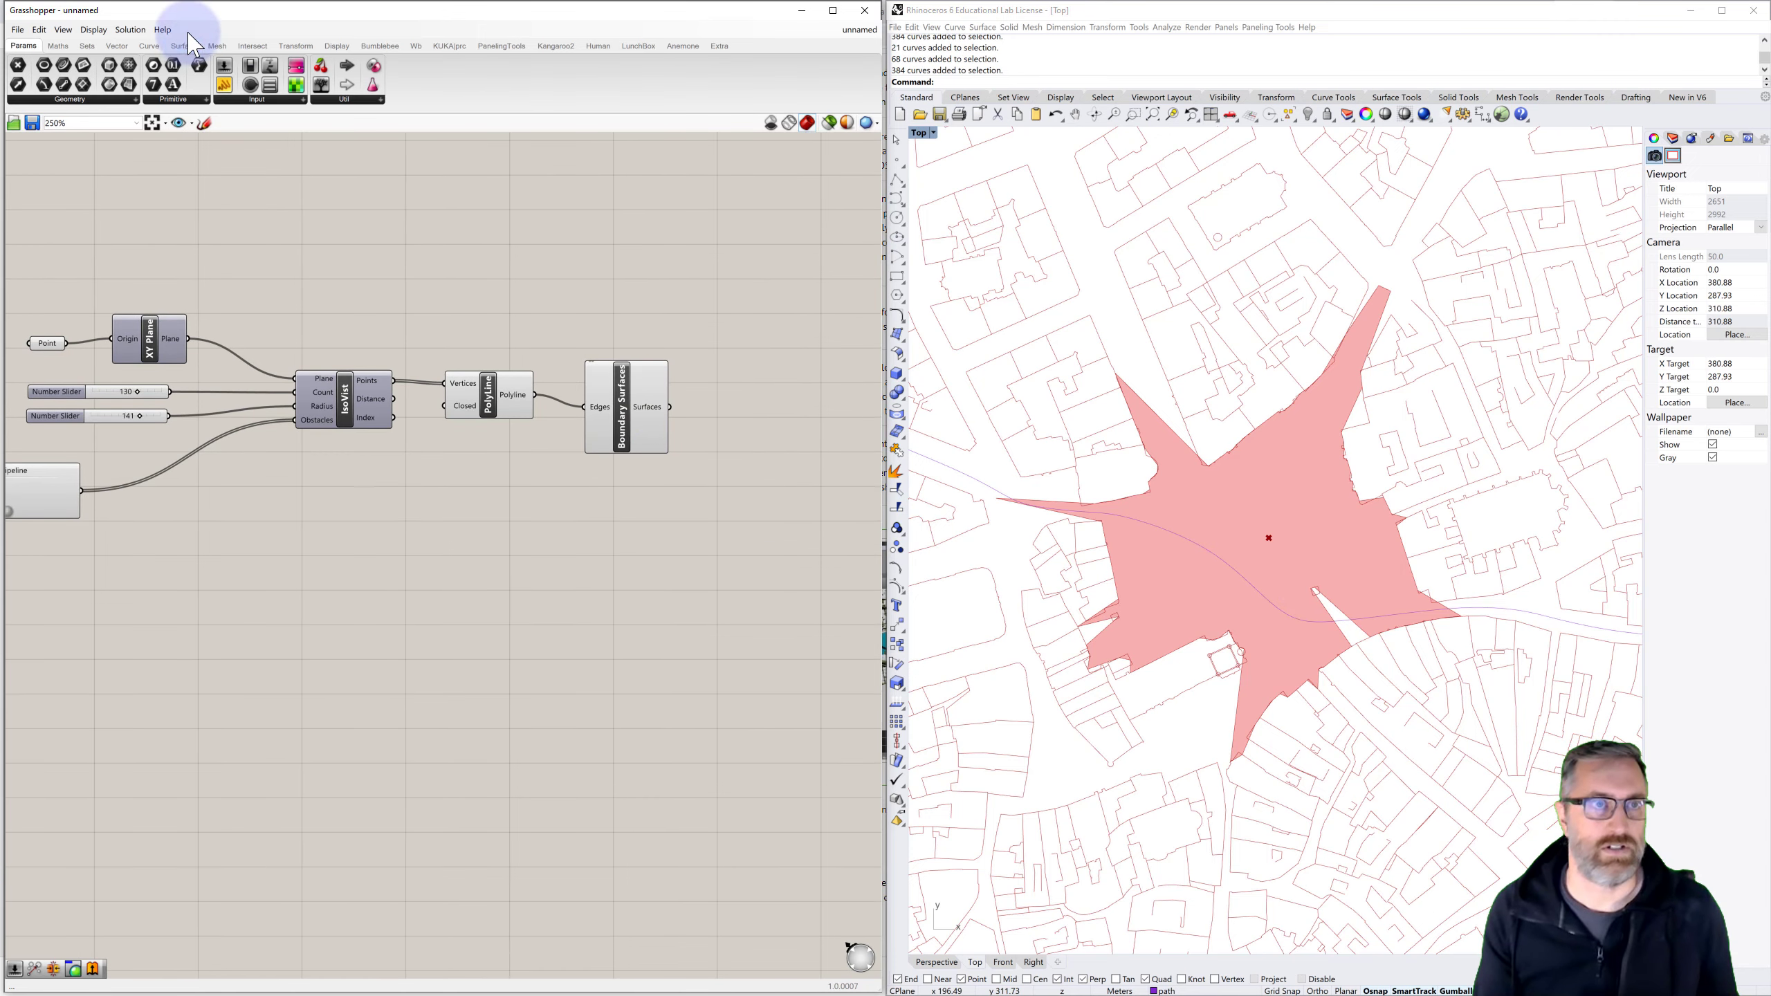
pyautogui.click(330, 45)
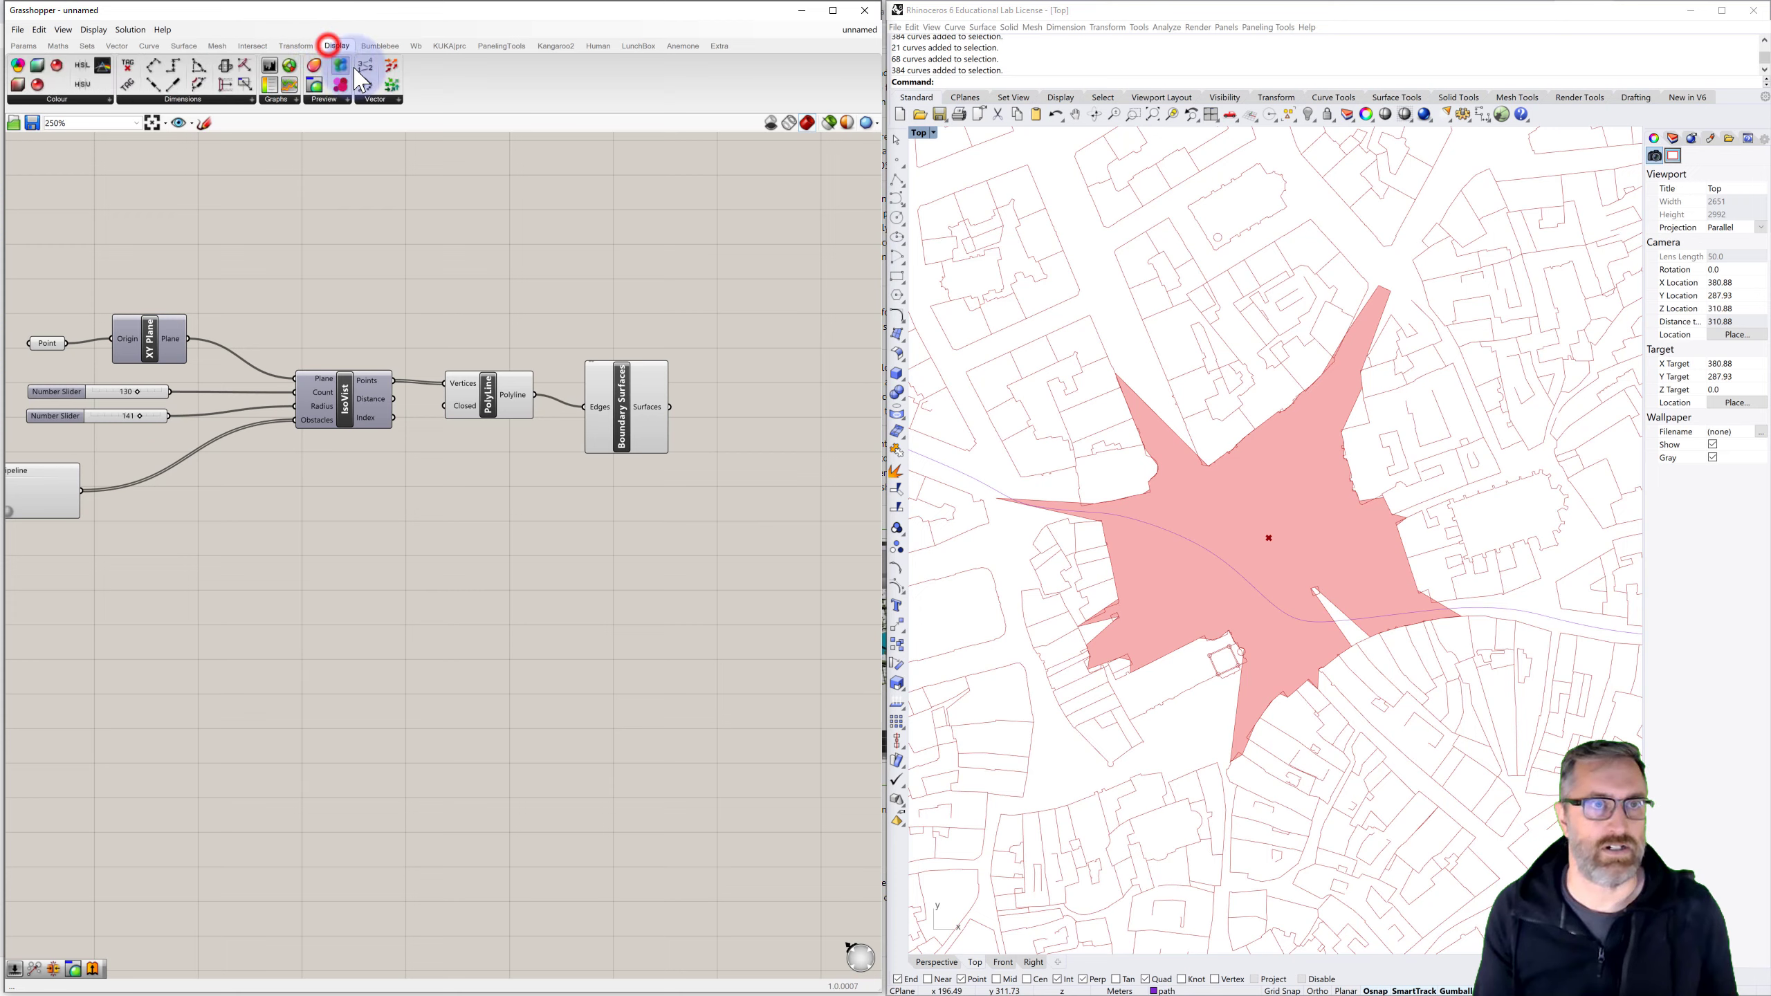
pyautogui.click(330, 99)
pyautogui.click(339, 142)
pyautogui.click(787, 417)
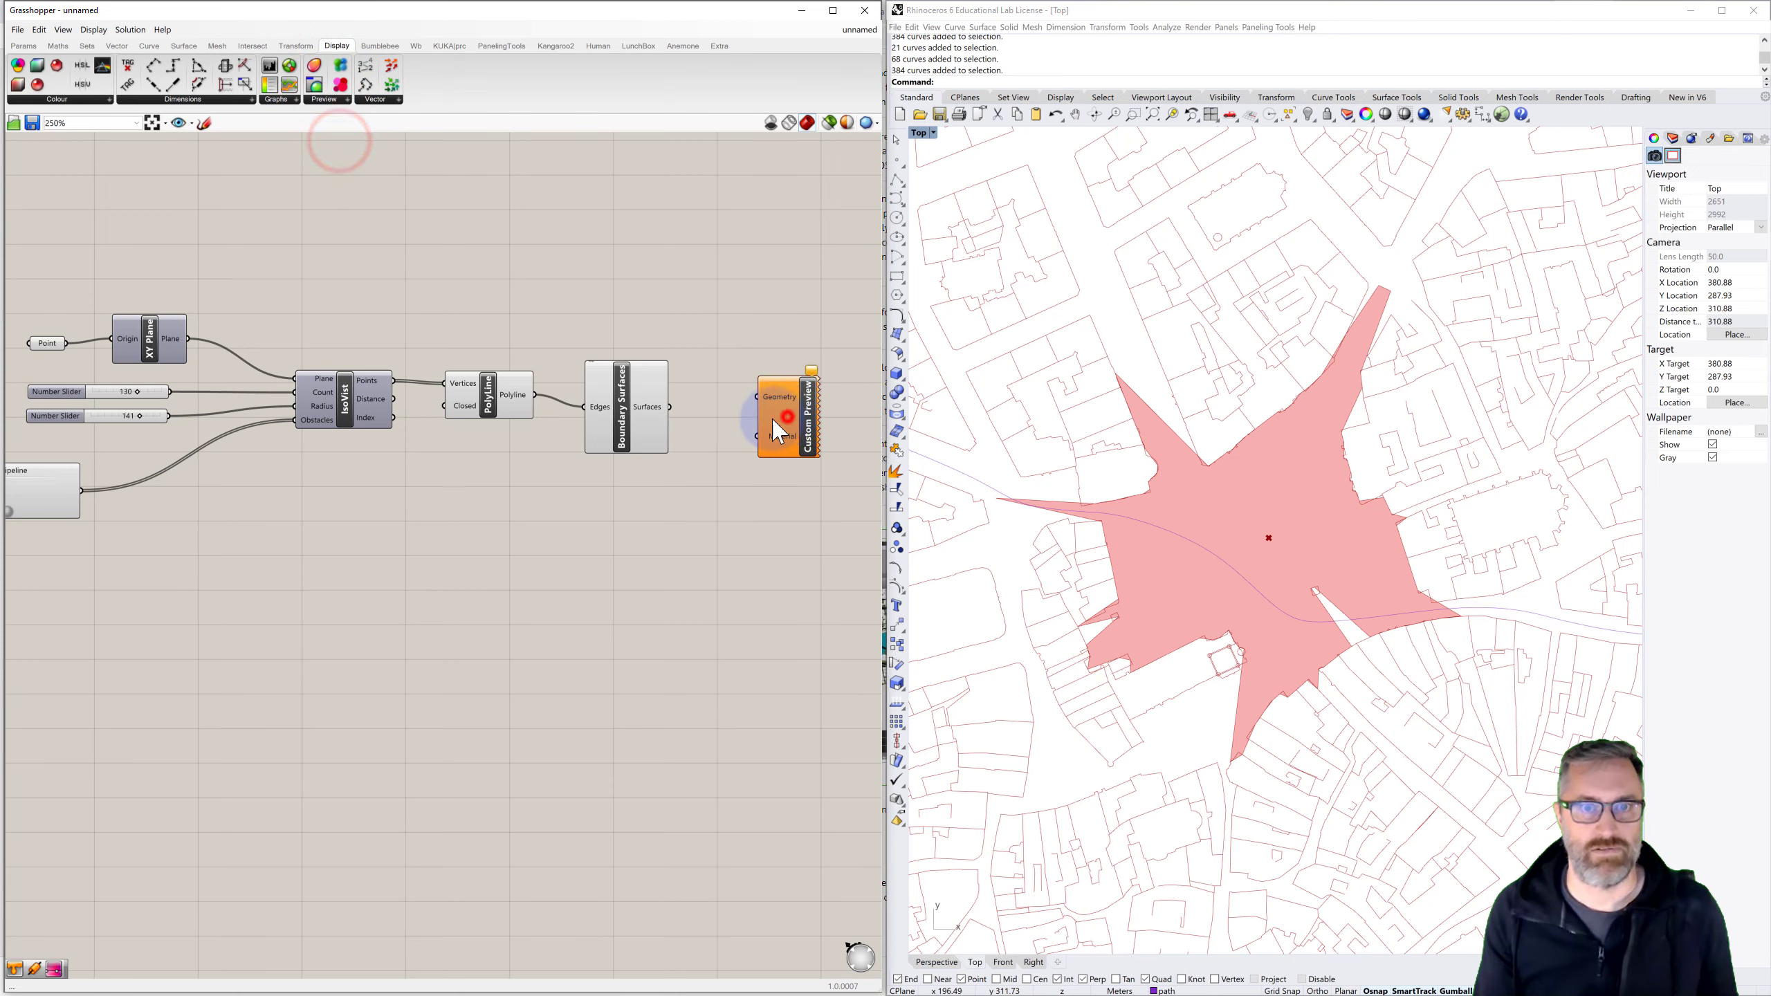
pyautogui.moveTo(754, 397); pyautogui.dragTo(807, 442)
# Add a Colour Swatch and connect it to the Custom Preview's Material input
pyautogui.doubleClick(680, 494)
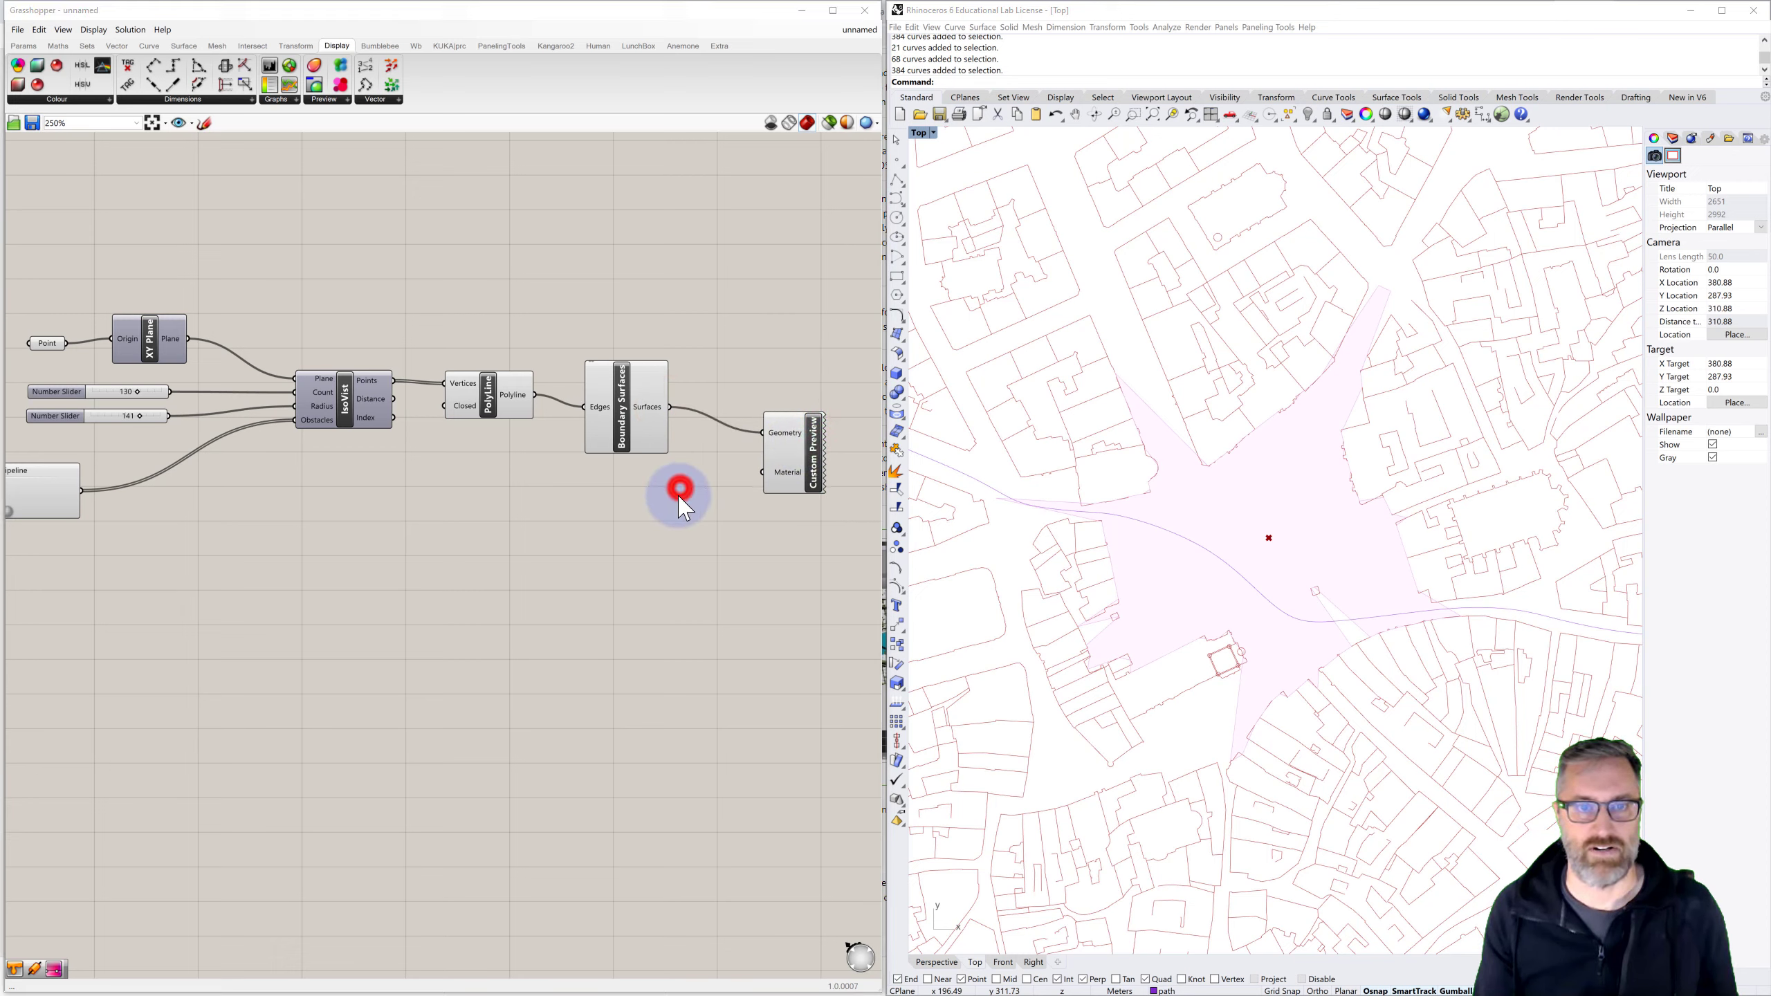
pyautogui.write('swatch')
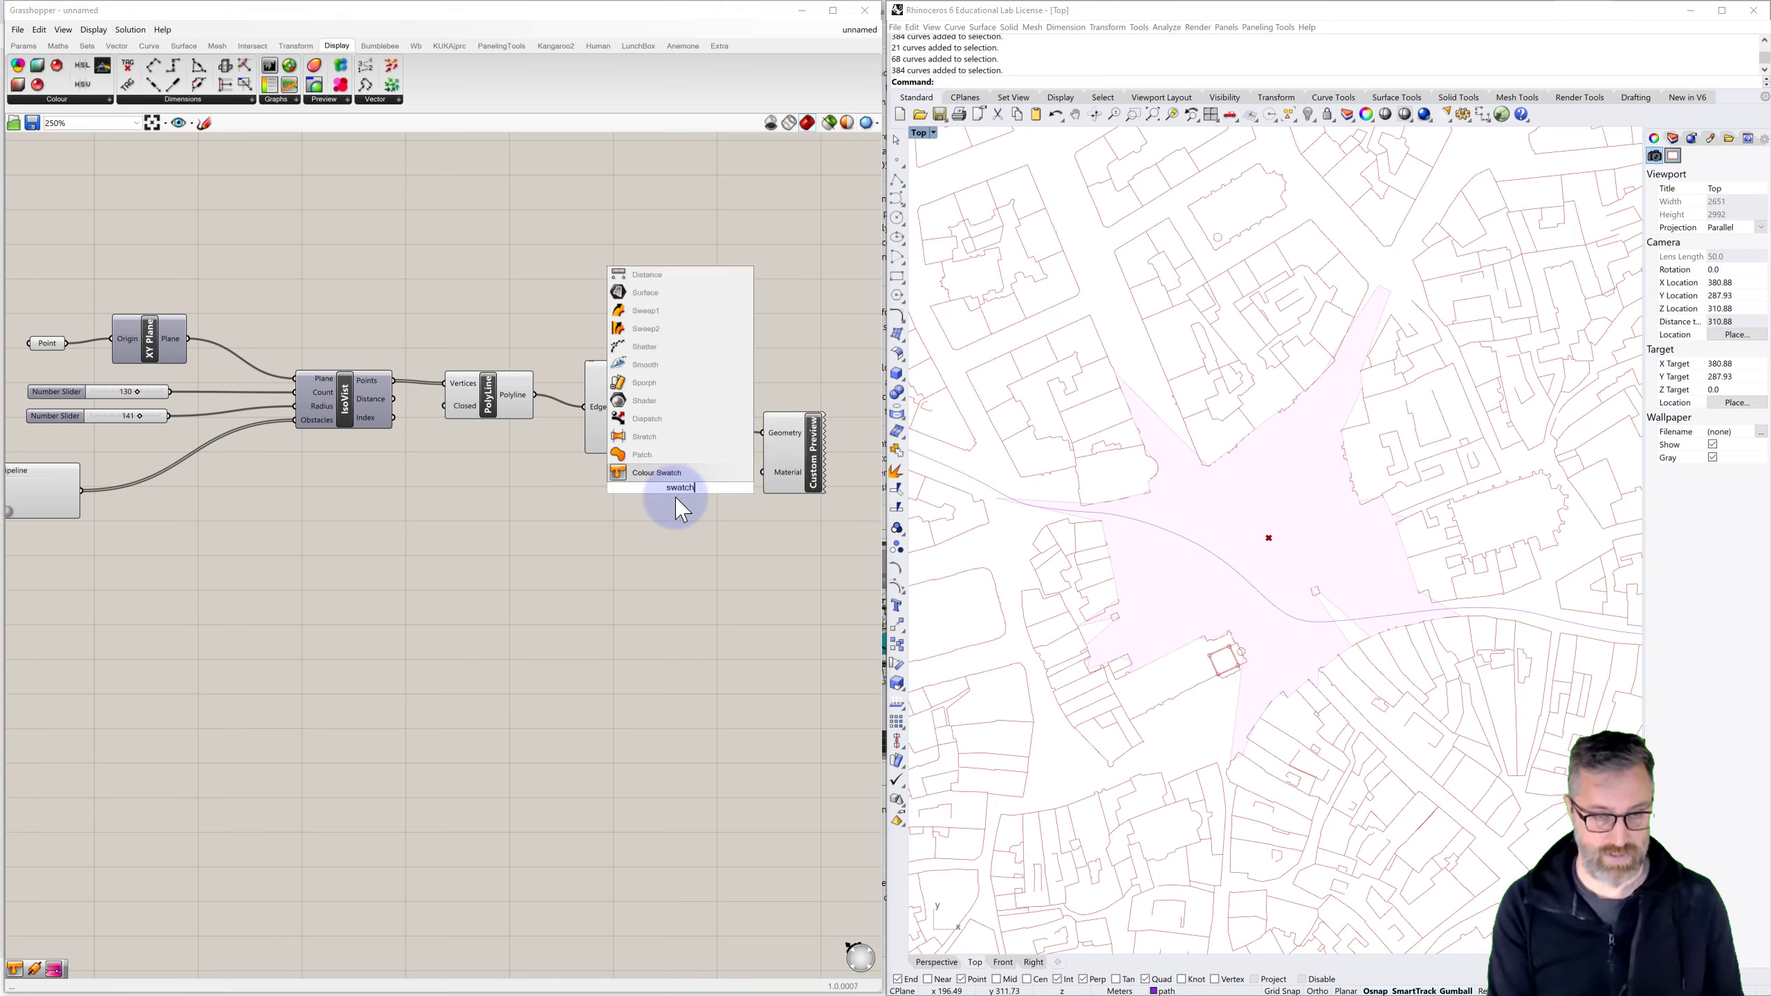
pyautogui.click(651, 474)
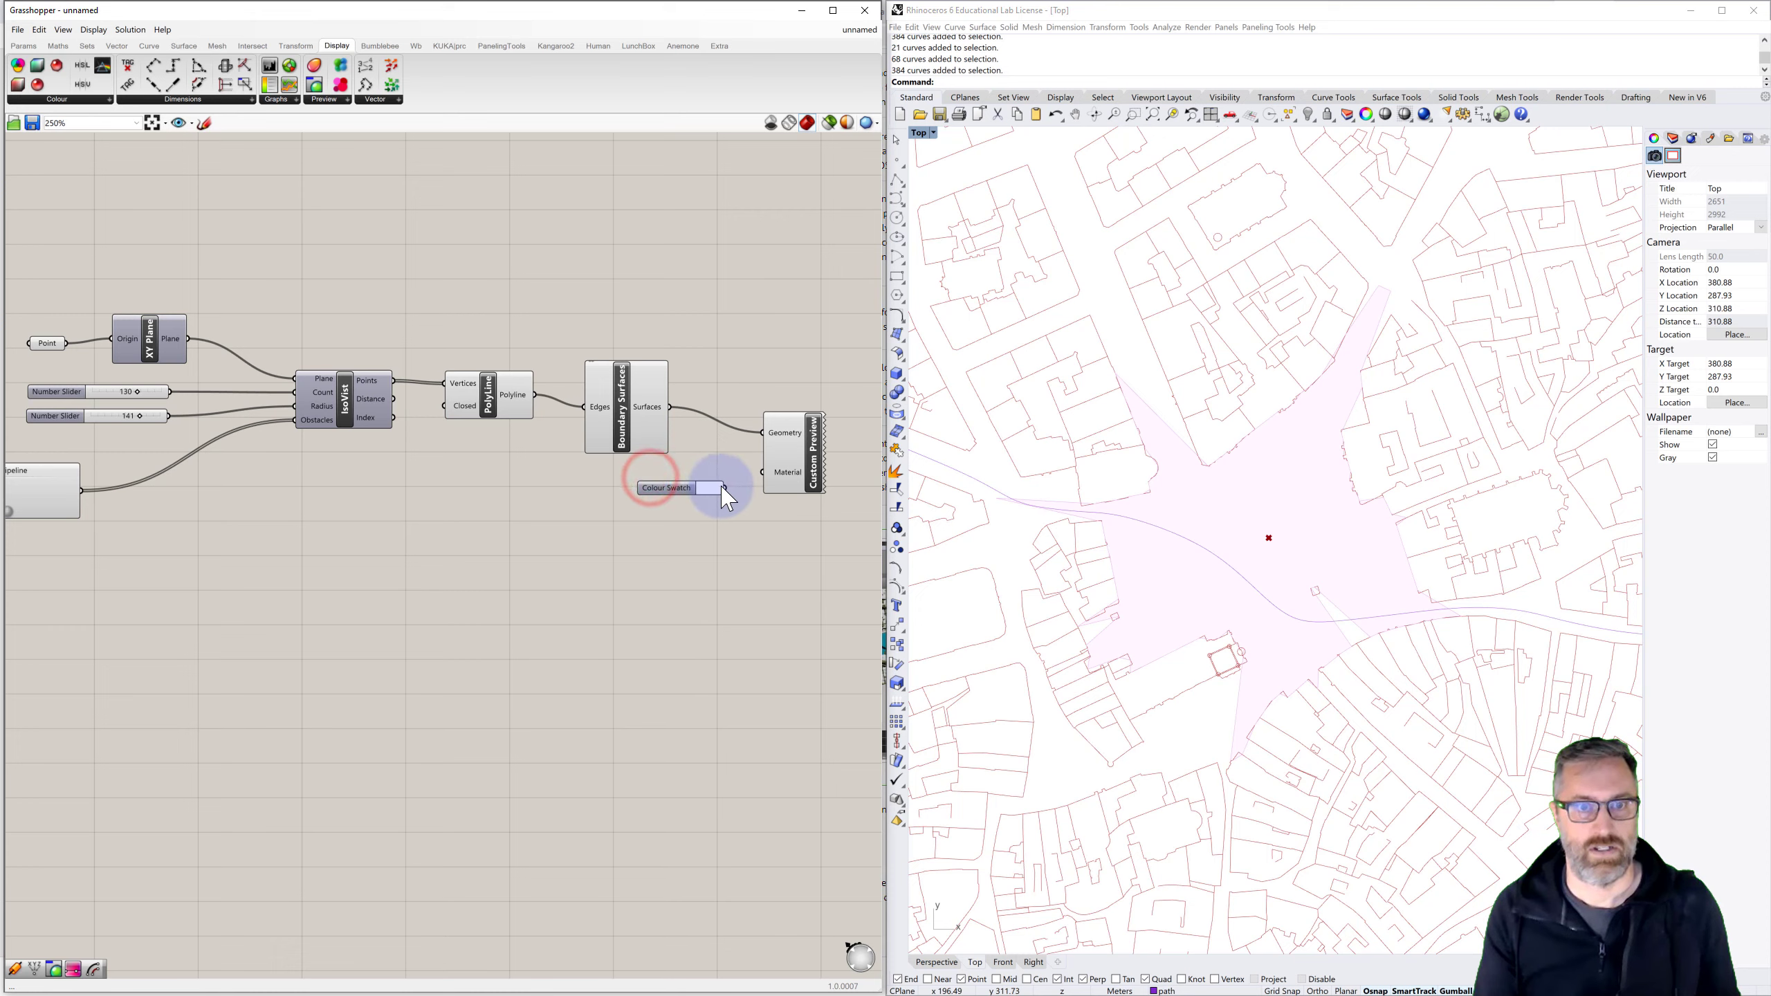
pyautogui.moveTo(727, 488); pyautogui.dragTo(761, 474)
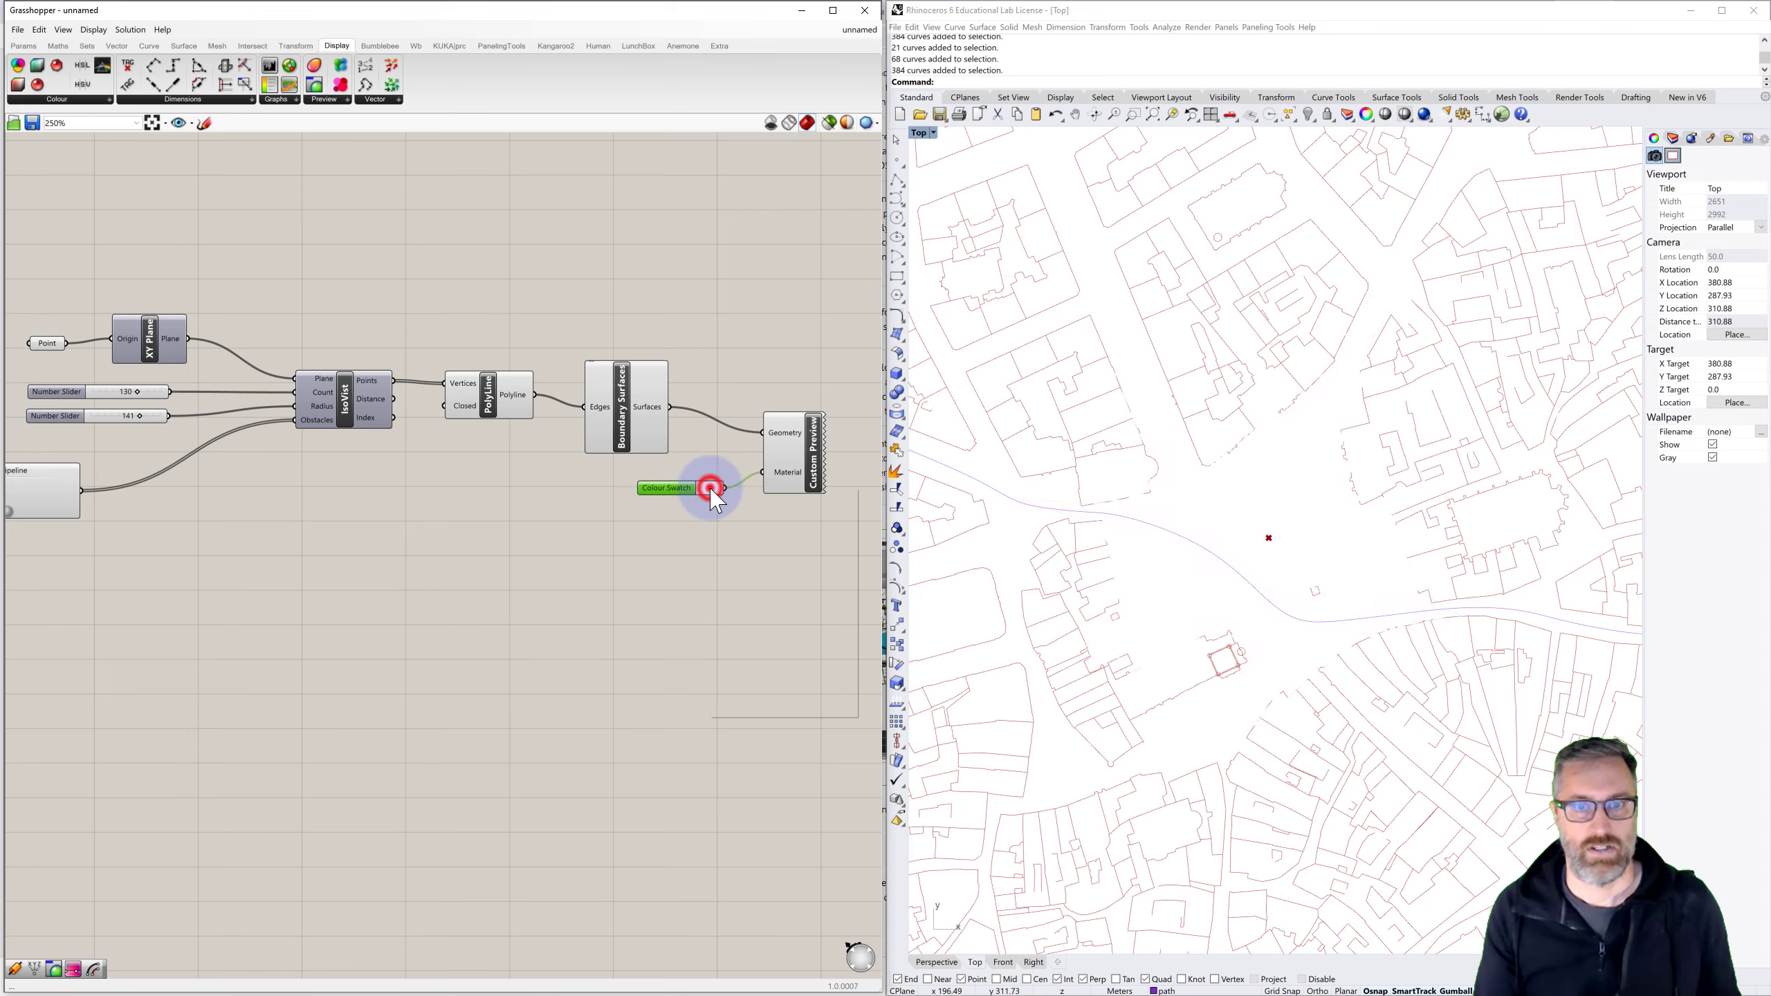
# Set the Colour Swatch to blue with hue 210°, saturation 100 and value 100
pyautogui.click(710, 488)
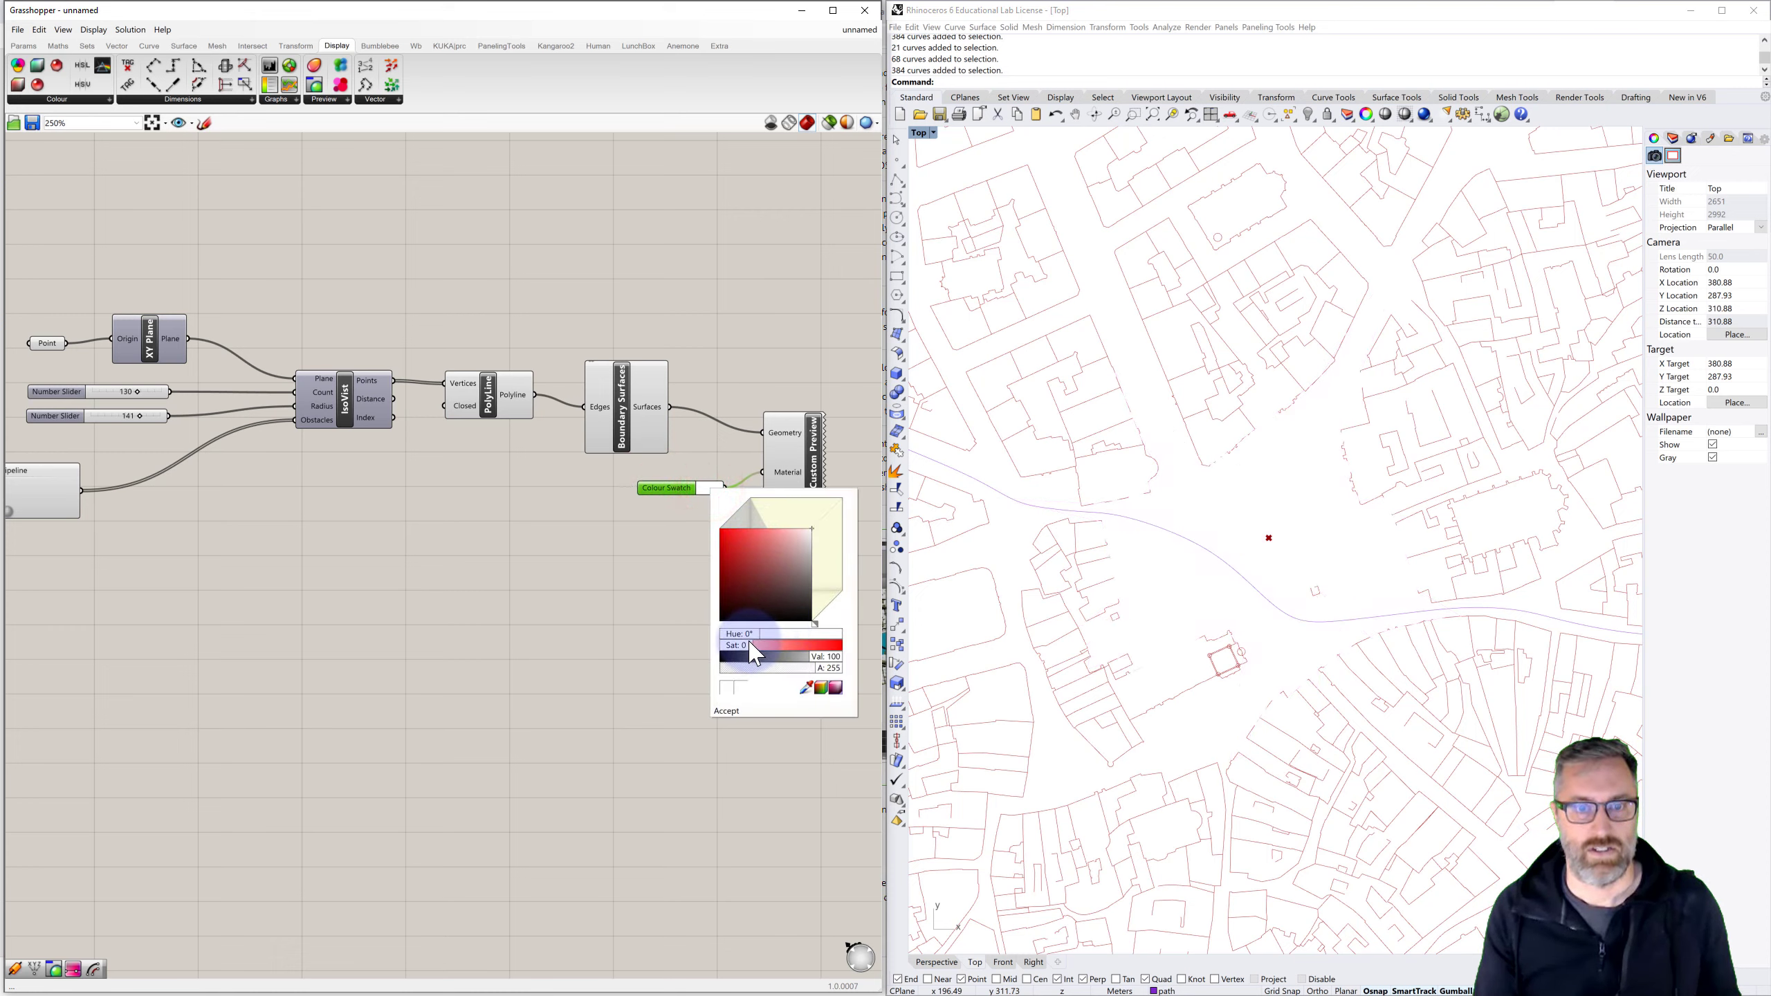
pyautogui.moveTo(750, 644); pyautogui.dragTo(796, 635)
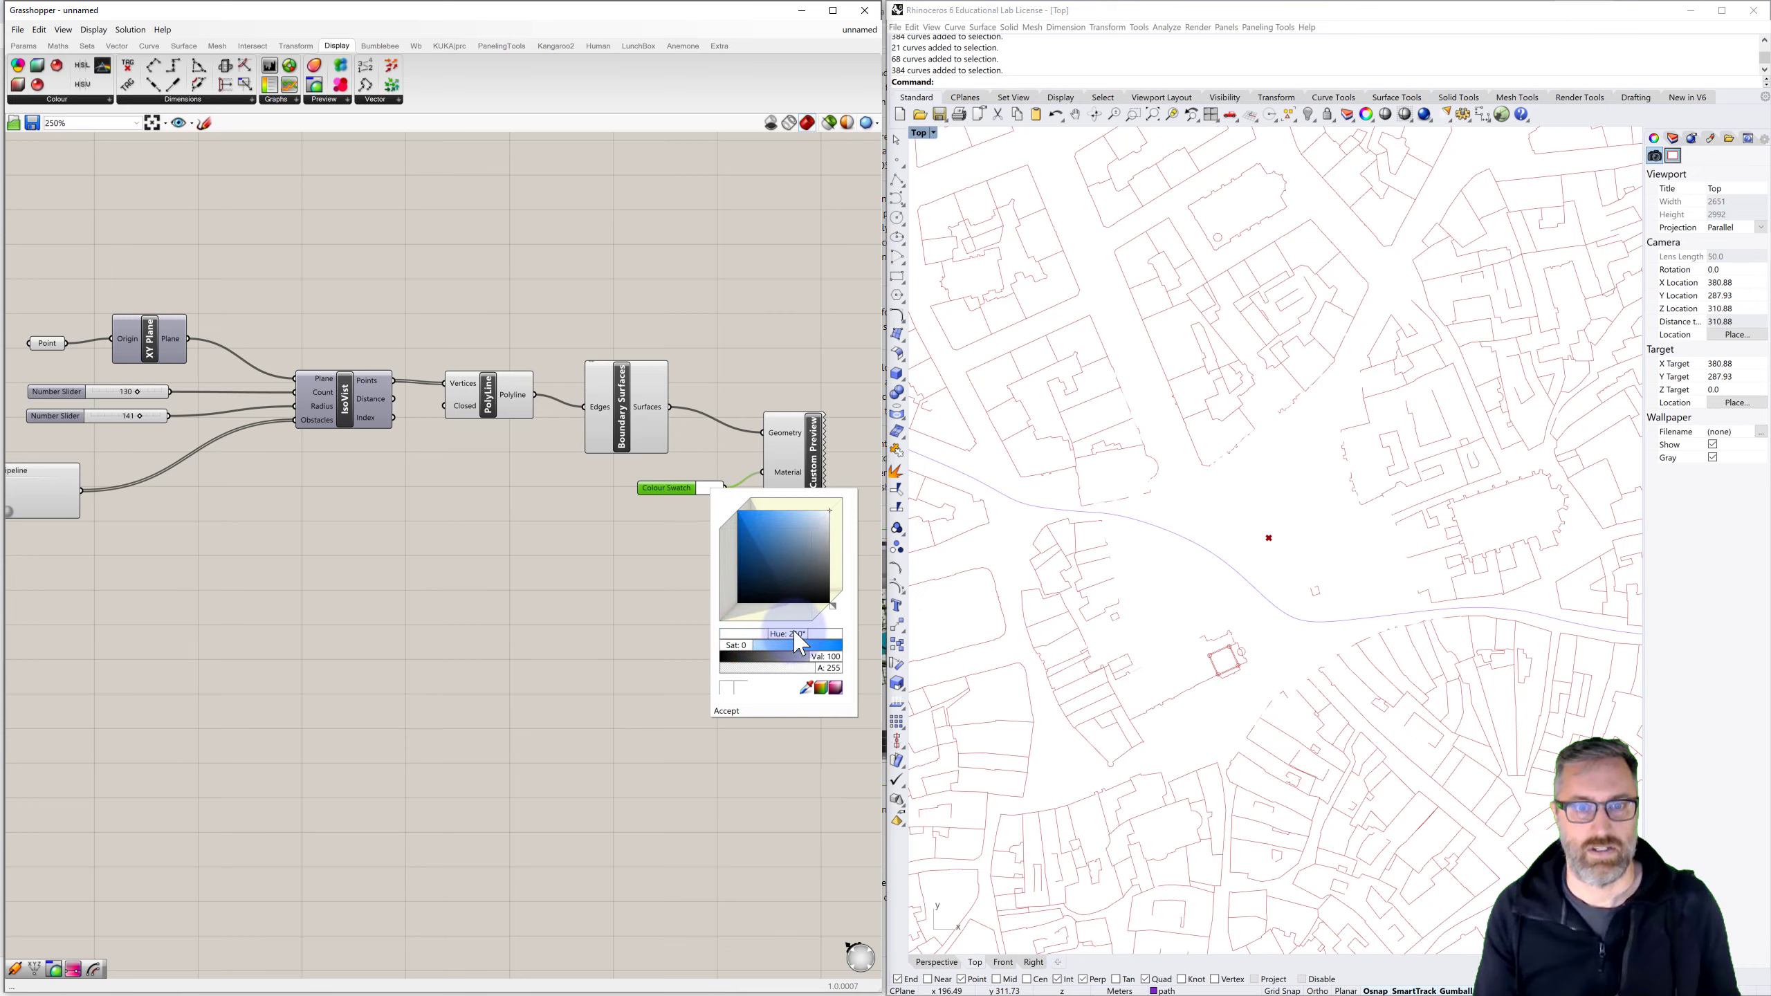
pyautogui.click(768, 528)
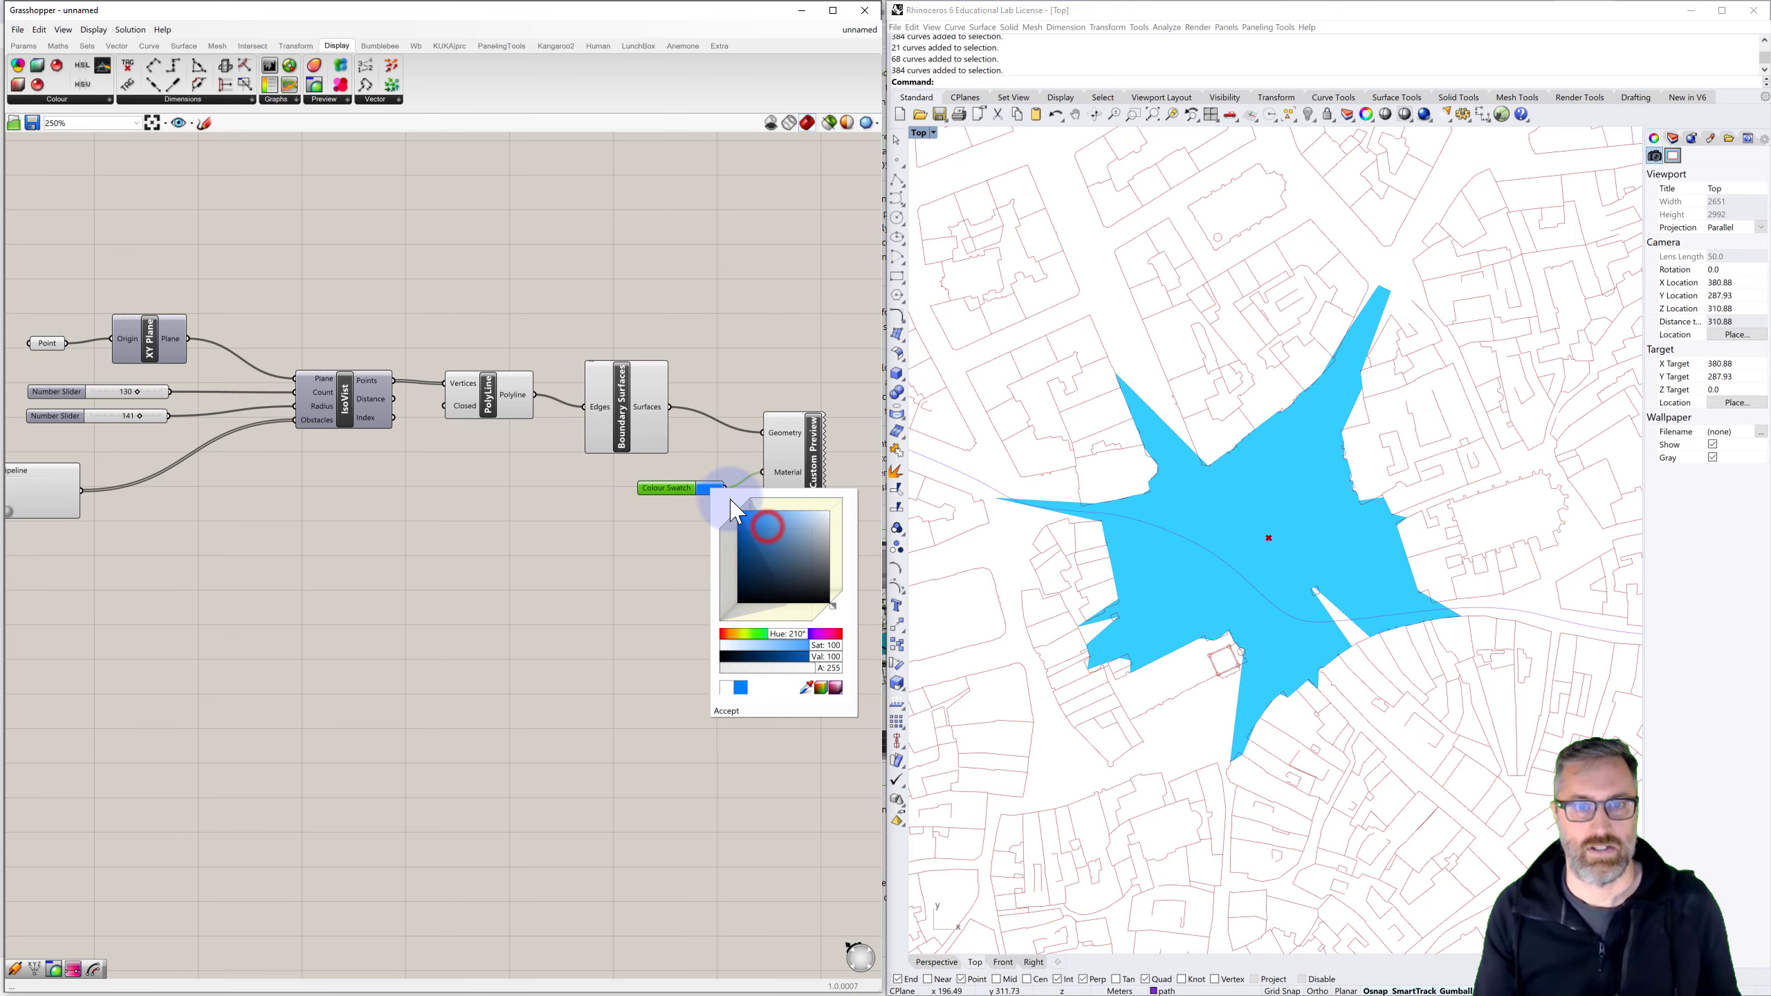
pyautogui.click(728, 711)
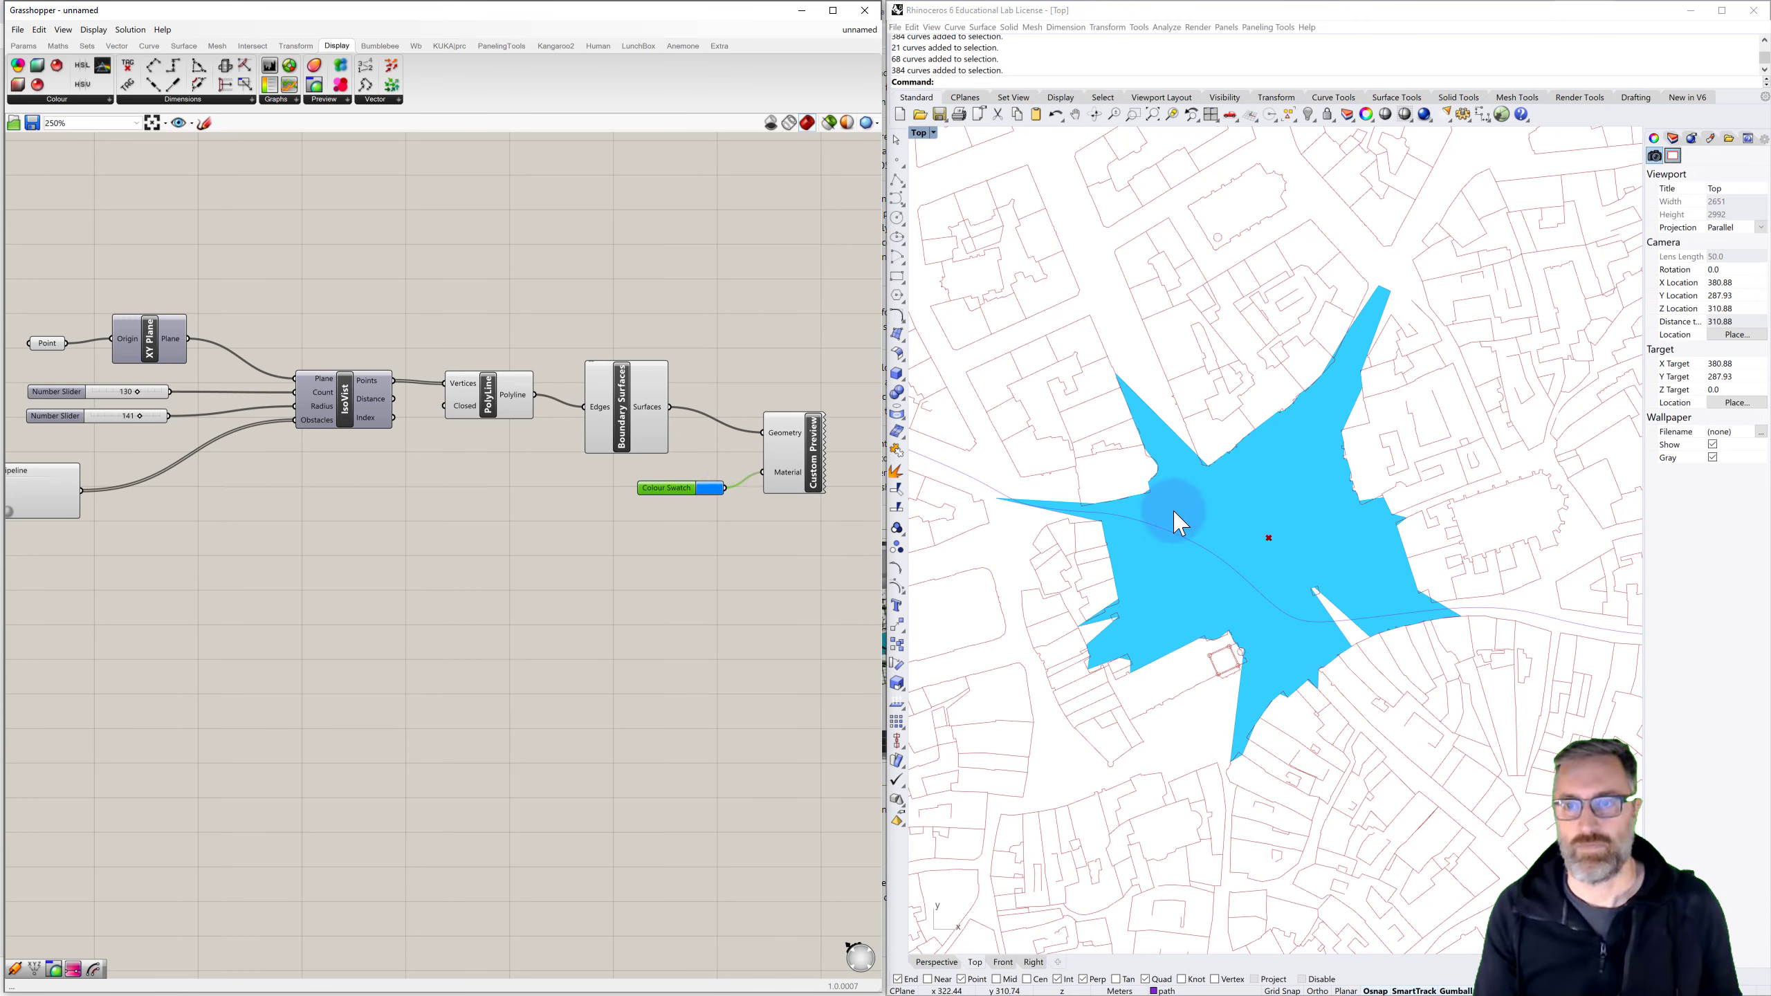
# Move the viewpoint westward across the open square in two stages to compare the resulting visible areas
pyautogui.click(1267, 535)
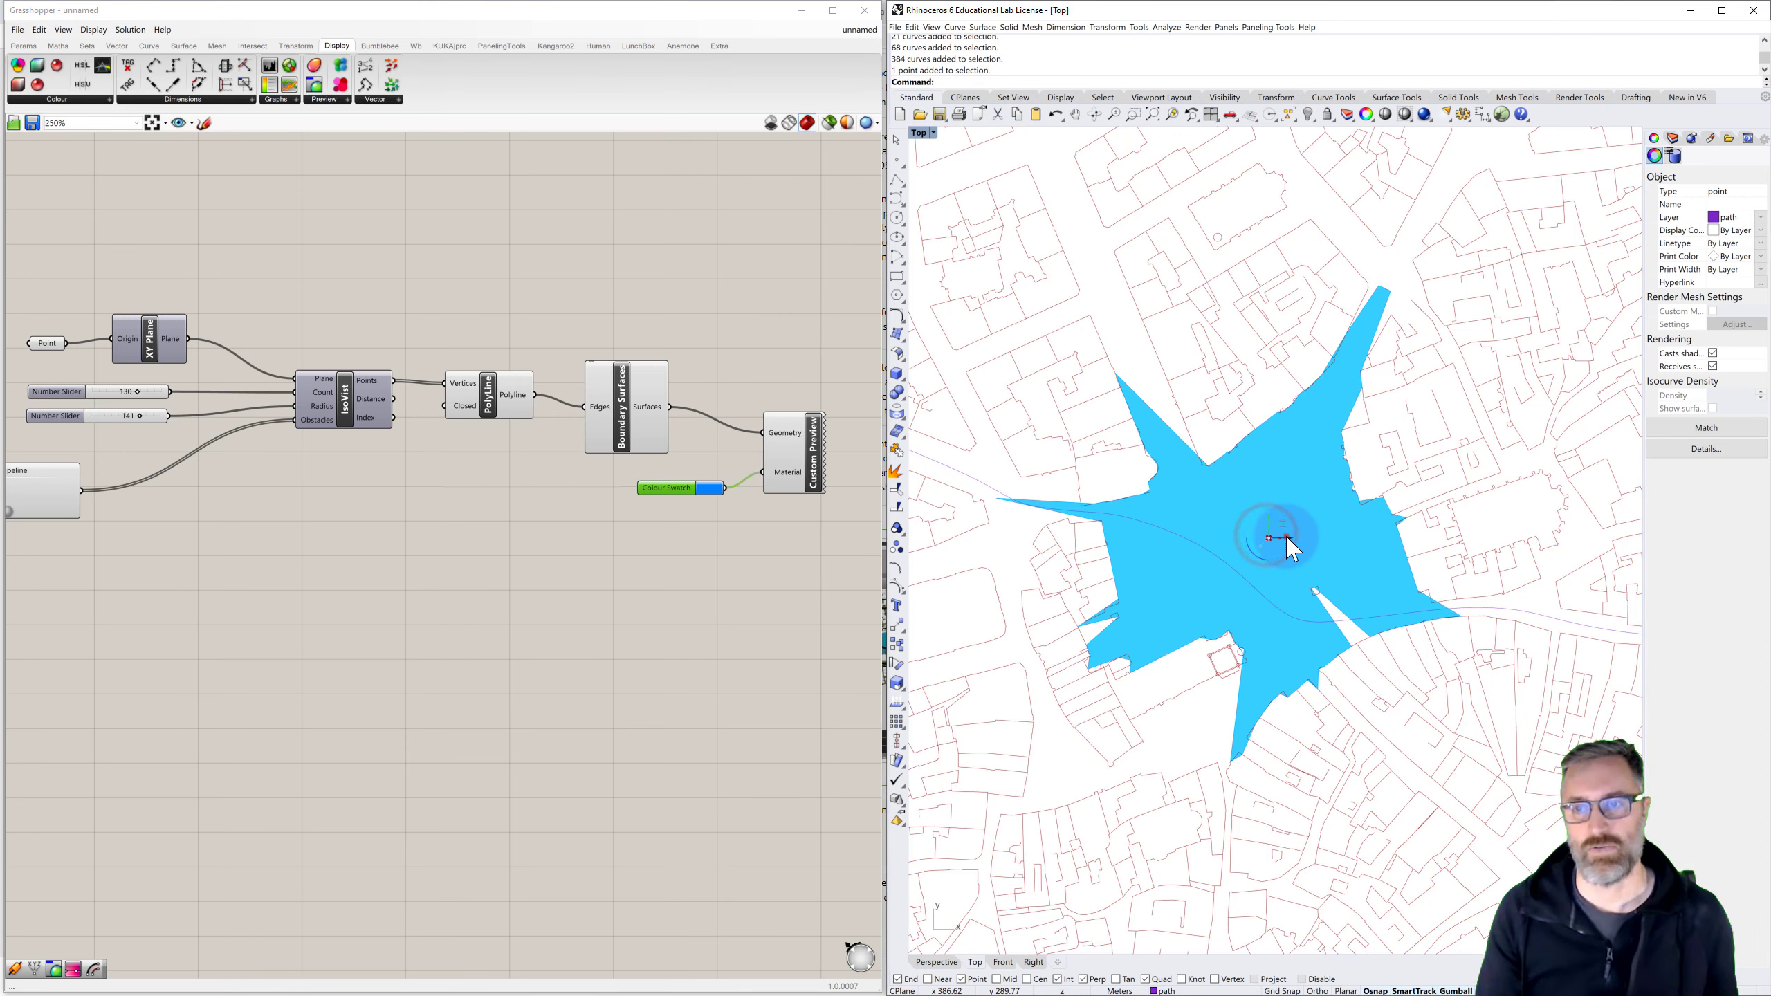
pyautogui.moveTo(1287, 537); pyautogui.dragTo(1239, 548)
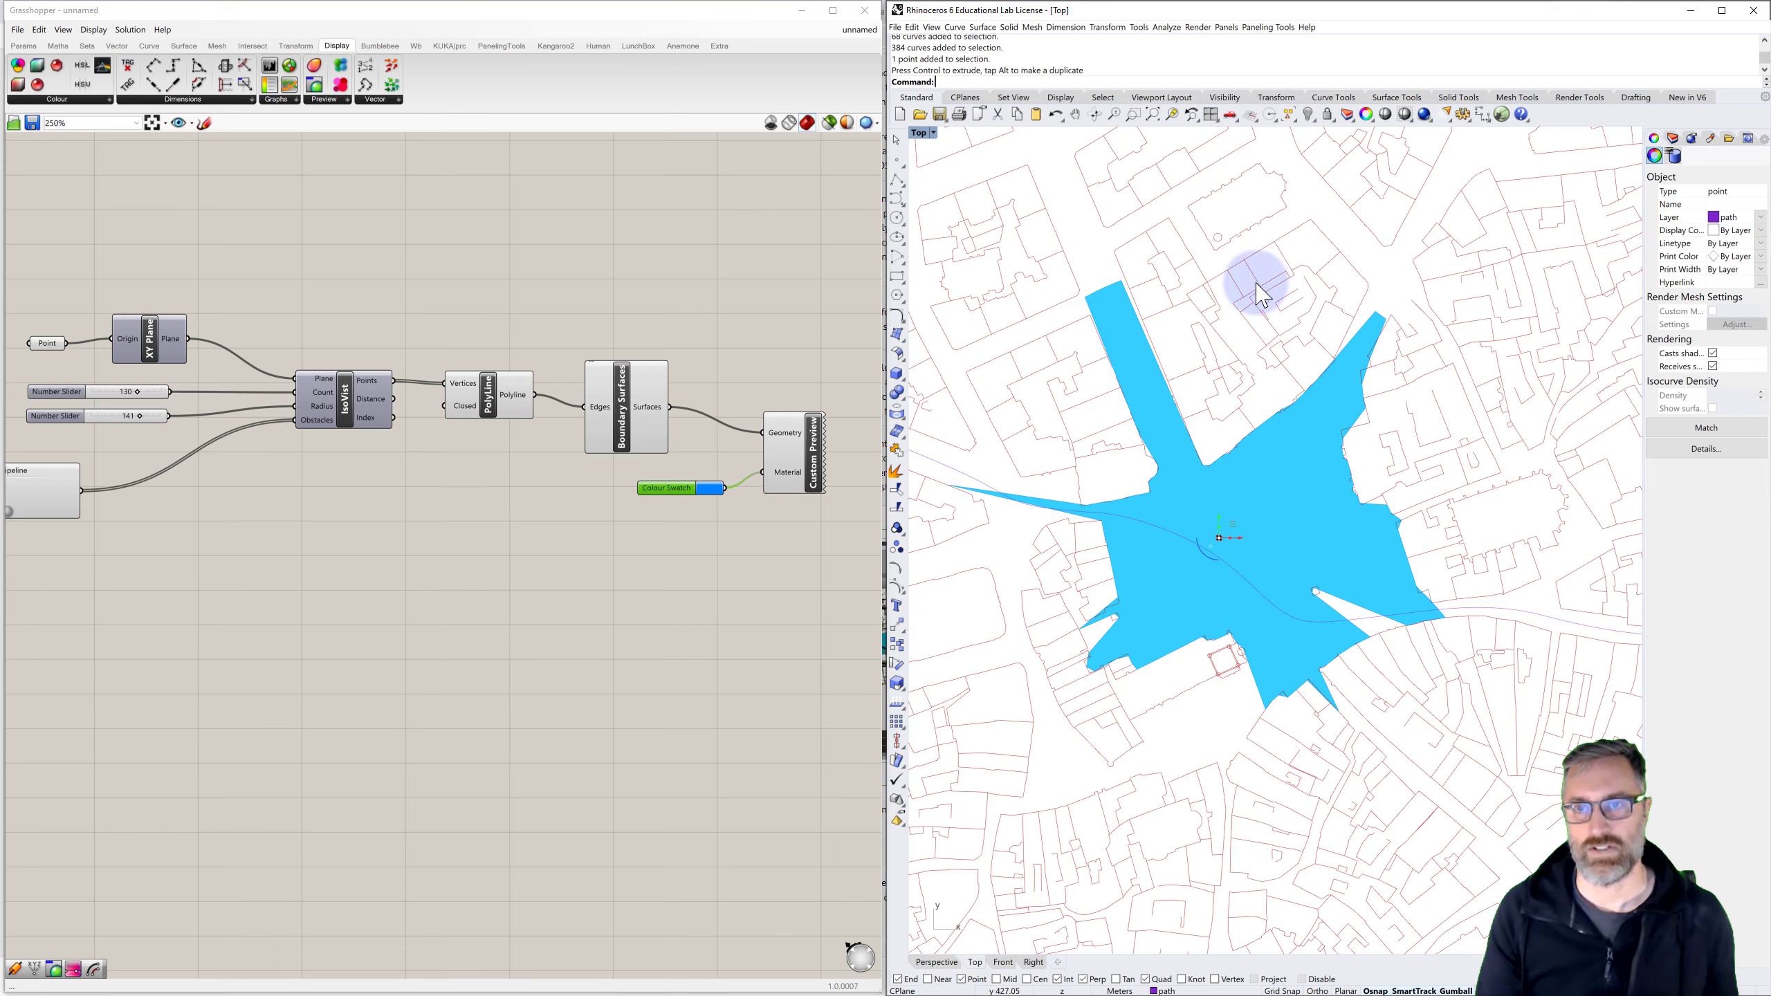
pyautogui.moveTo(1237, 539); pyautogui.dragTo(1178, 558)
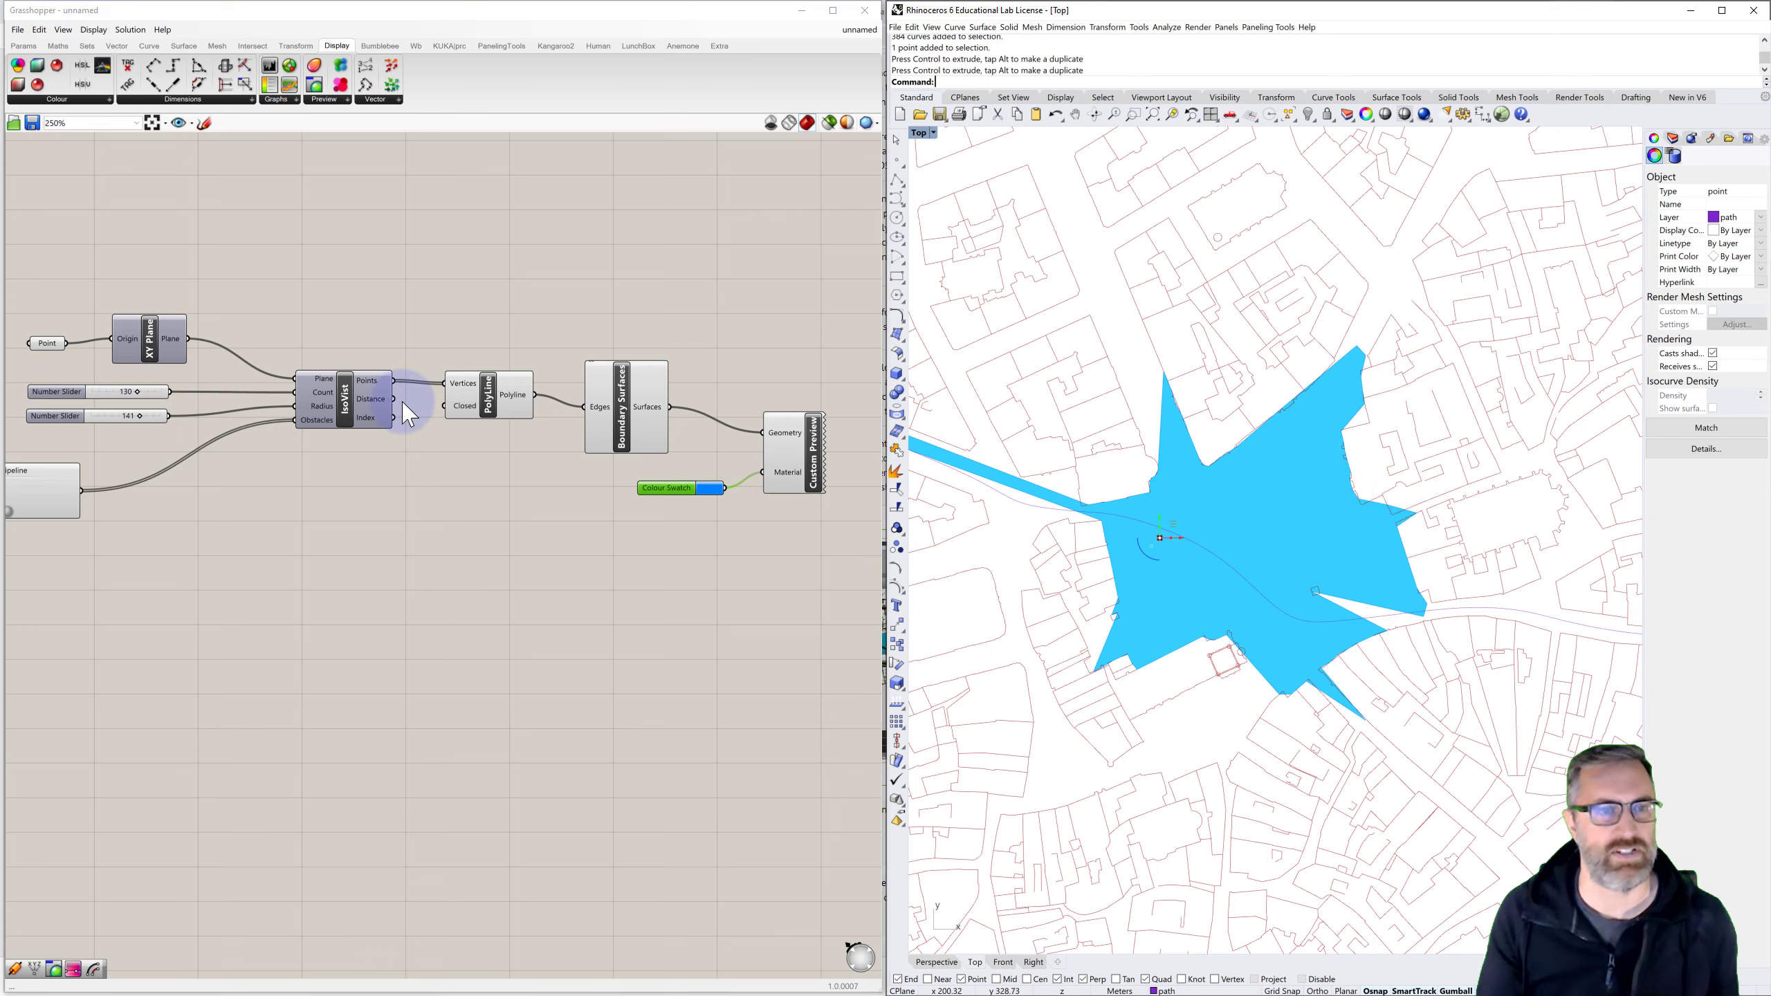
# Set the IsoVist Count slider to 200 and move the viewpoint back east to the middle of the square
pyautogui.moveTo(140, 400); pyautogui.dragTo(162, 390)
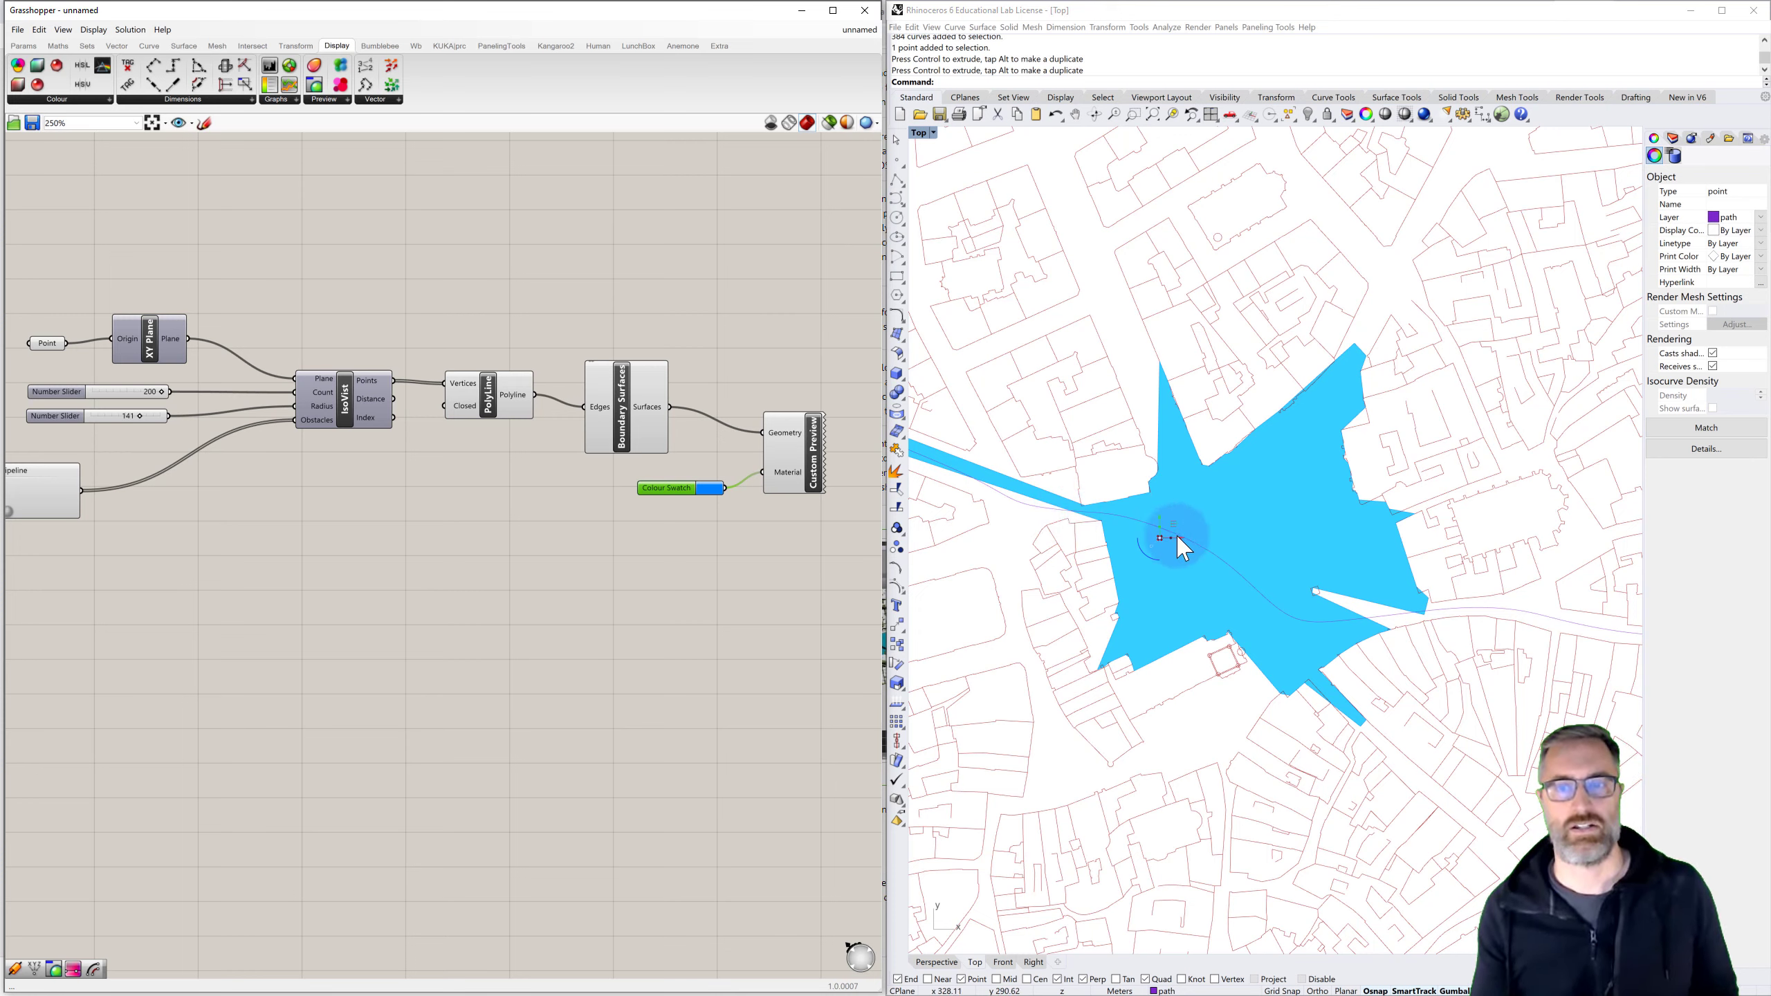
pyautogui.moveTo(1163, 539); pyautogui.dragTo(1270, 537)
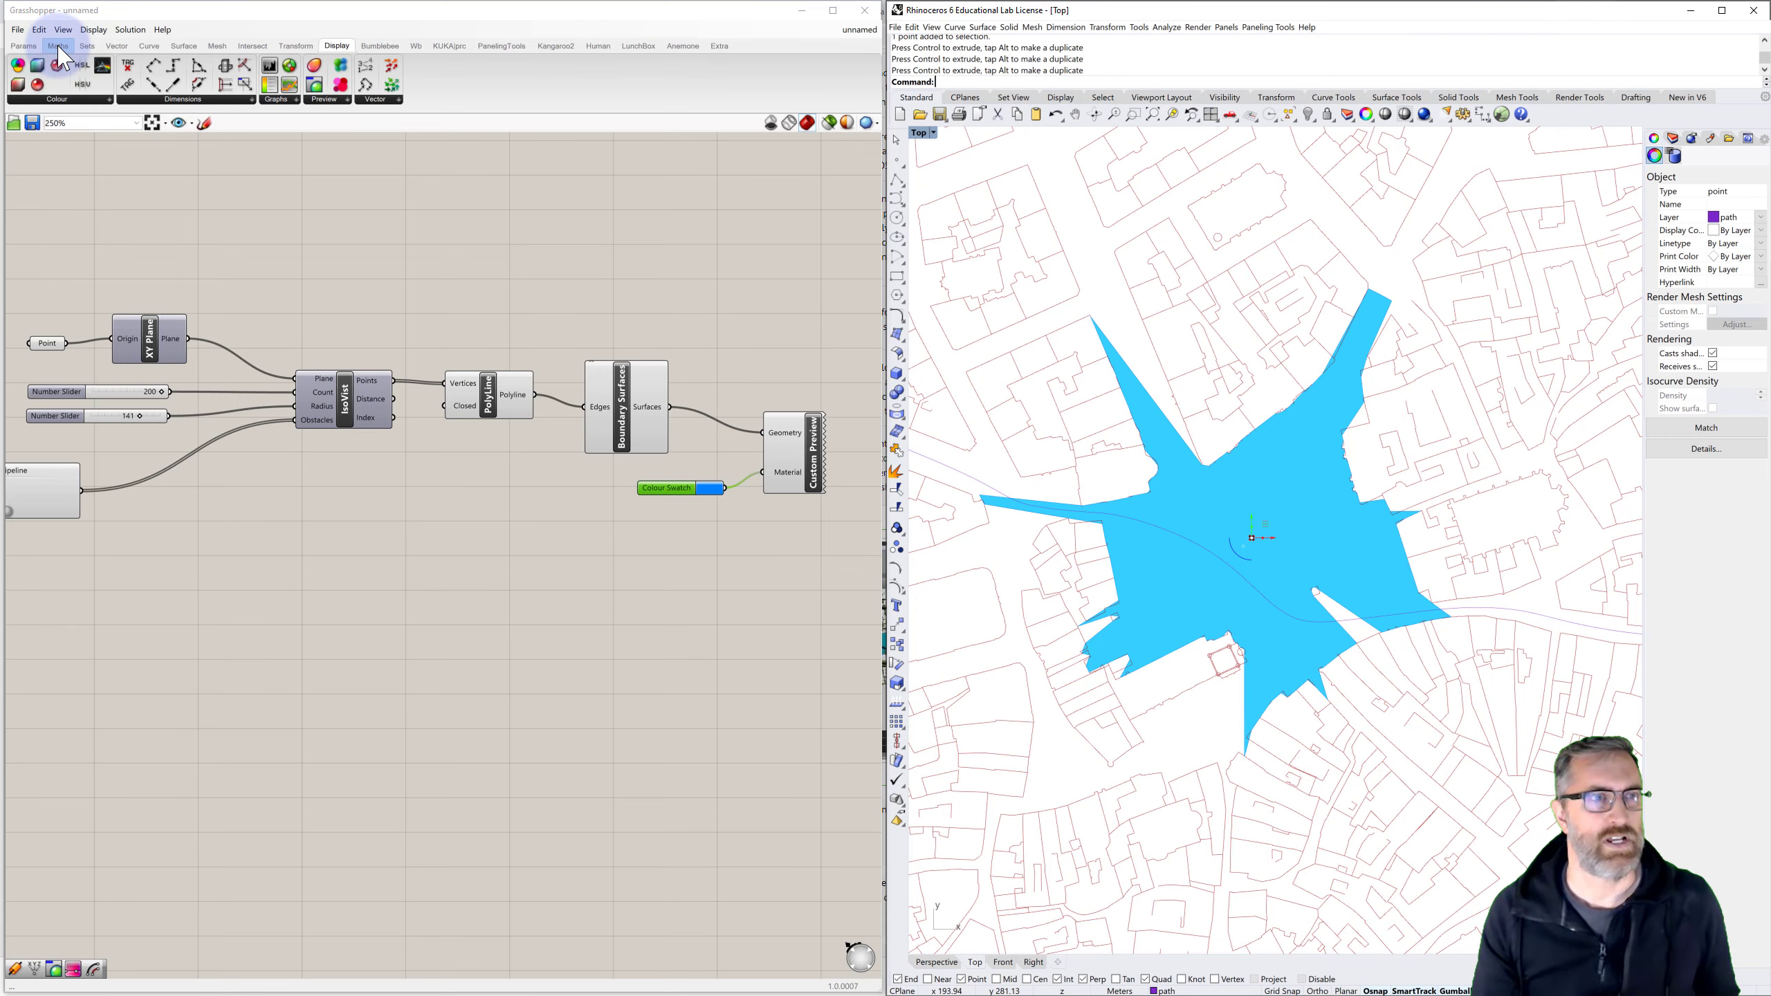
# Disconnect the IsoVist Points output from the Polyline's Vertices input and turn on the IsoVist component's preview
pyautogui.moveTo(476, 241); pyautogui.dragTo(448, 234, button='right')
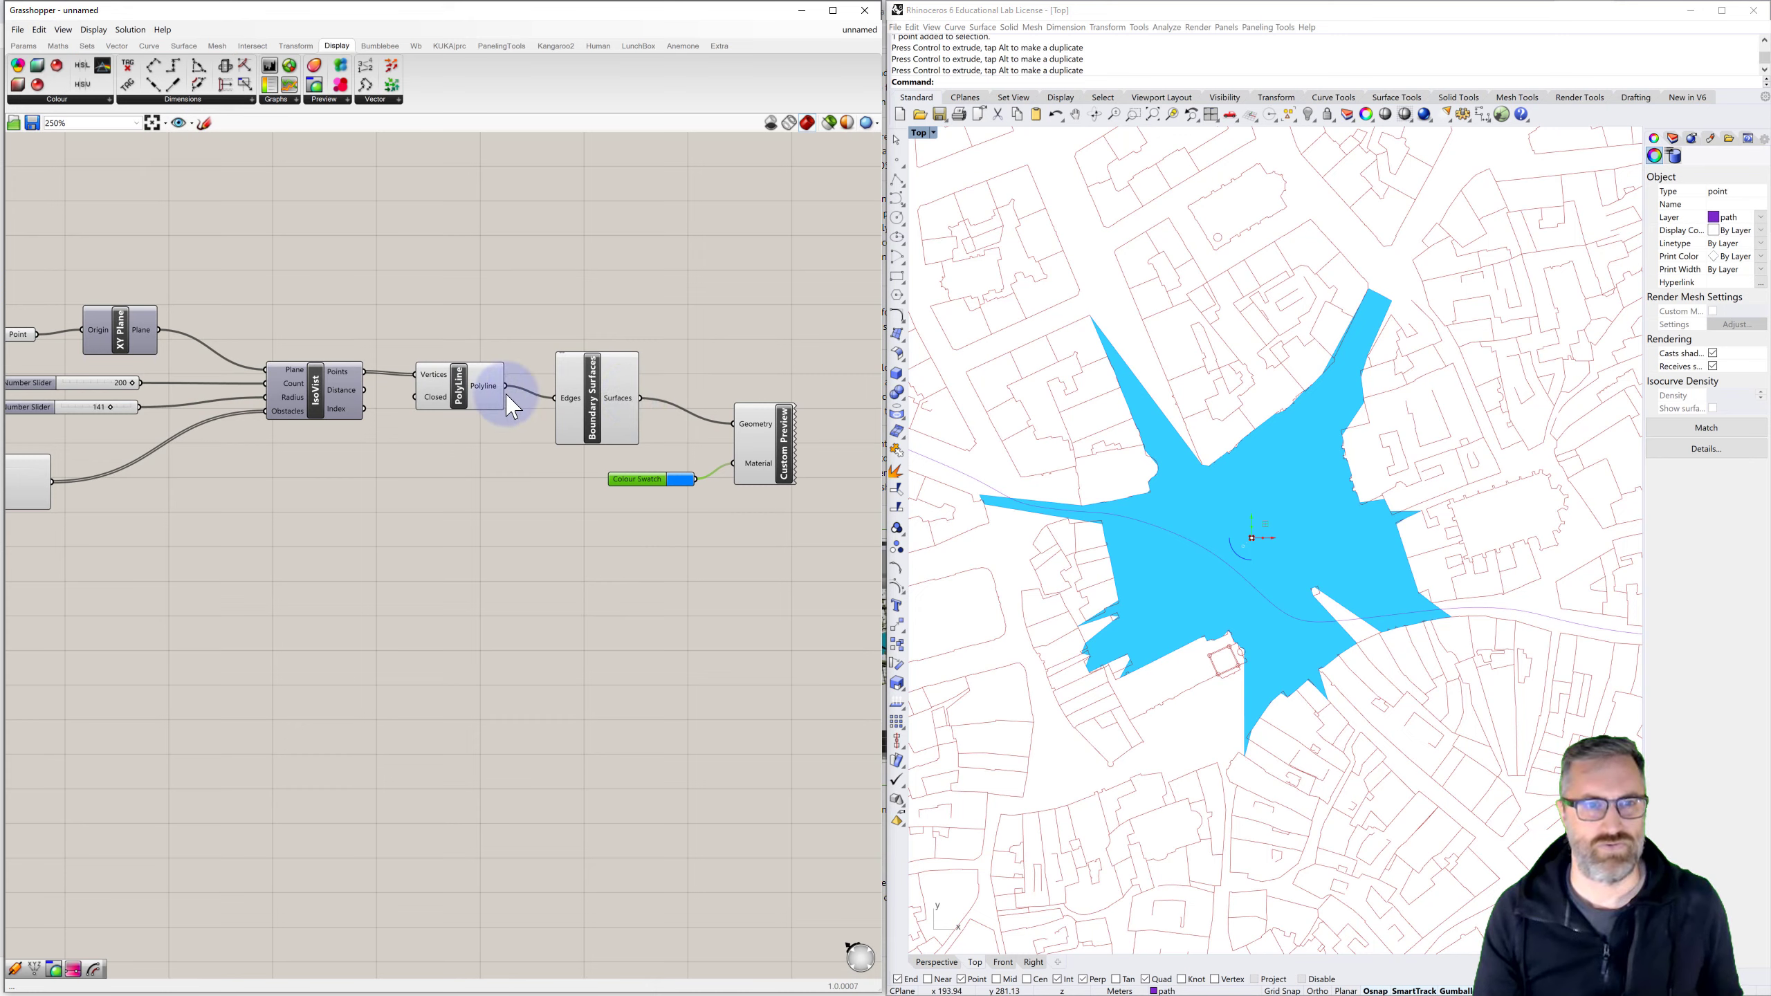
pyautogui.keyDown('ctrl'); pyautogui.moveTo(364, 372); pyautogui.dragTo(415, 377); pyautogui.keyUp('ctrl')
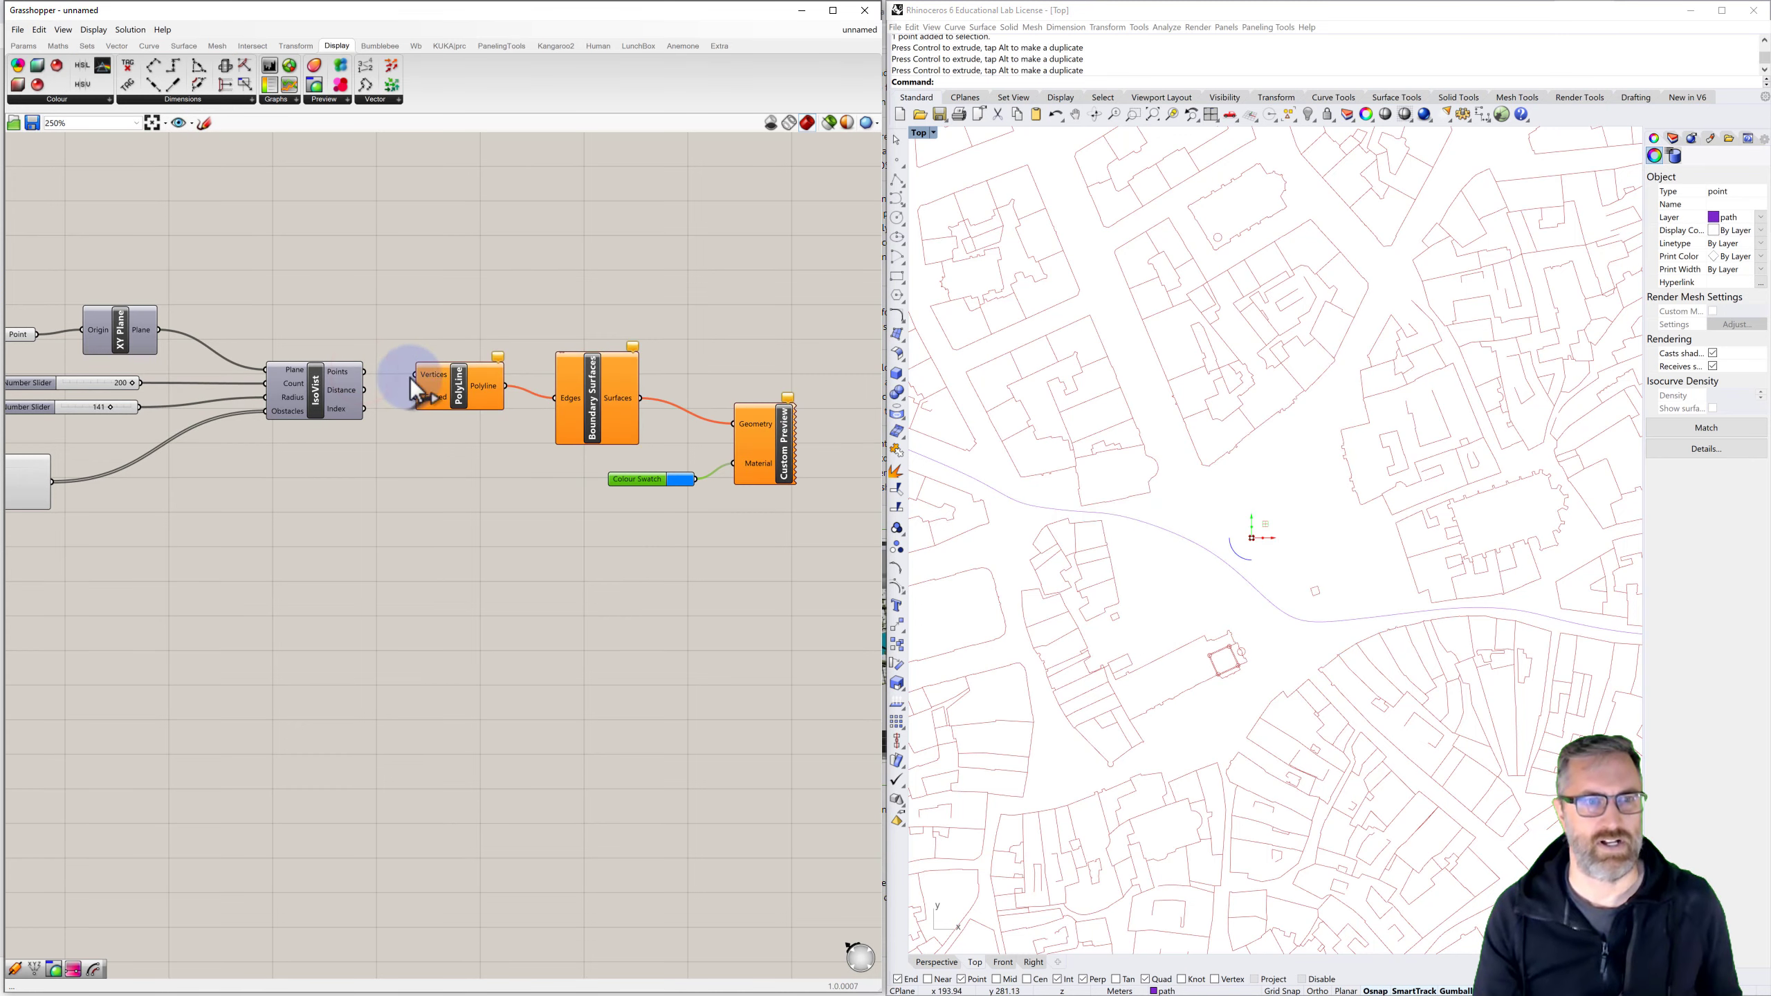
pyautogui.click(316, 399)
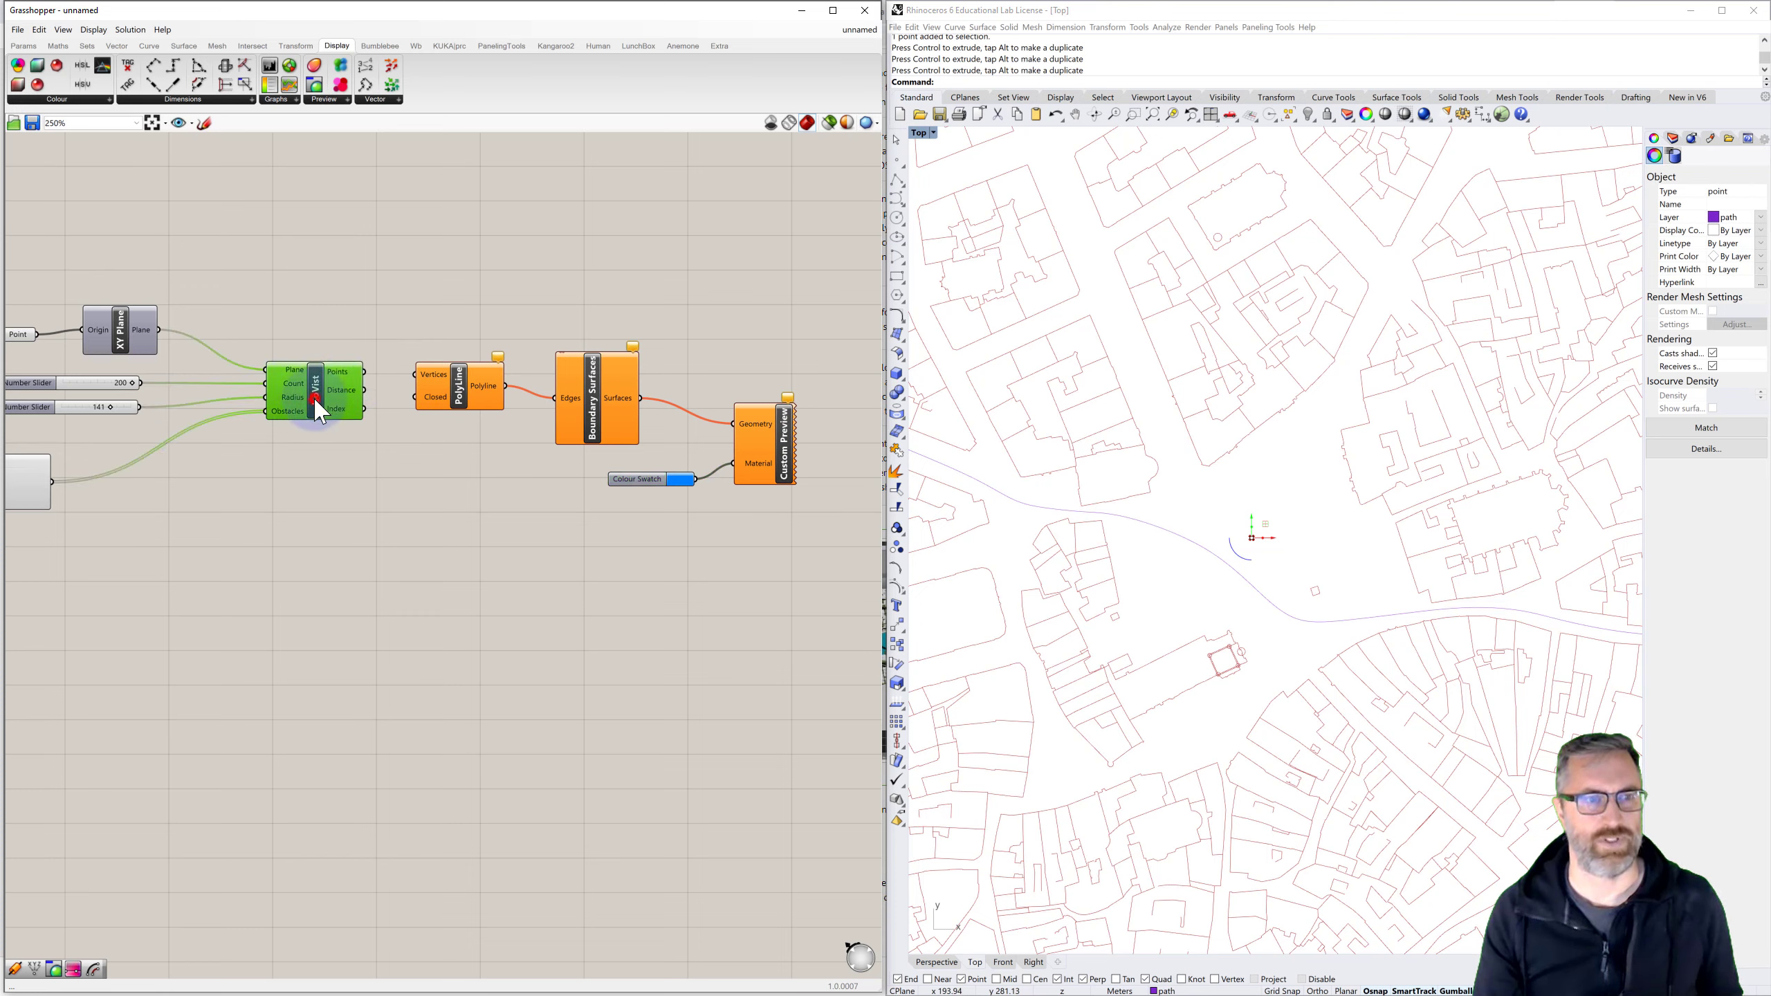
pyautogui.click(334, 492)
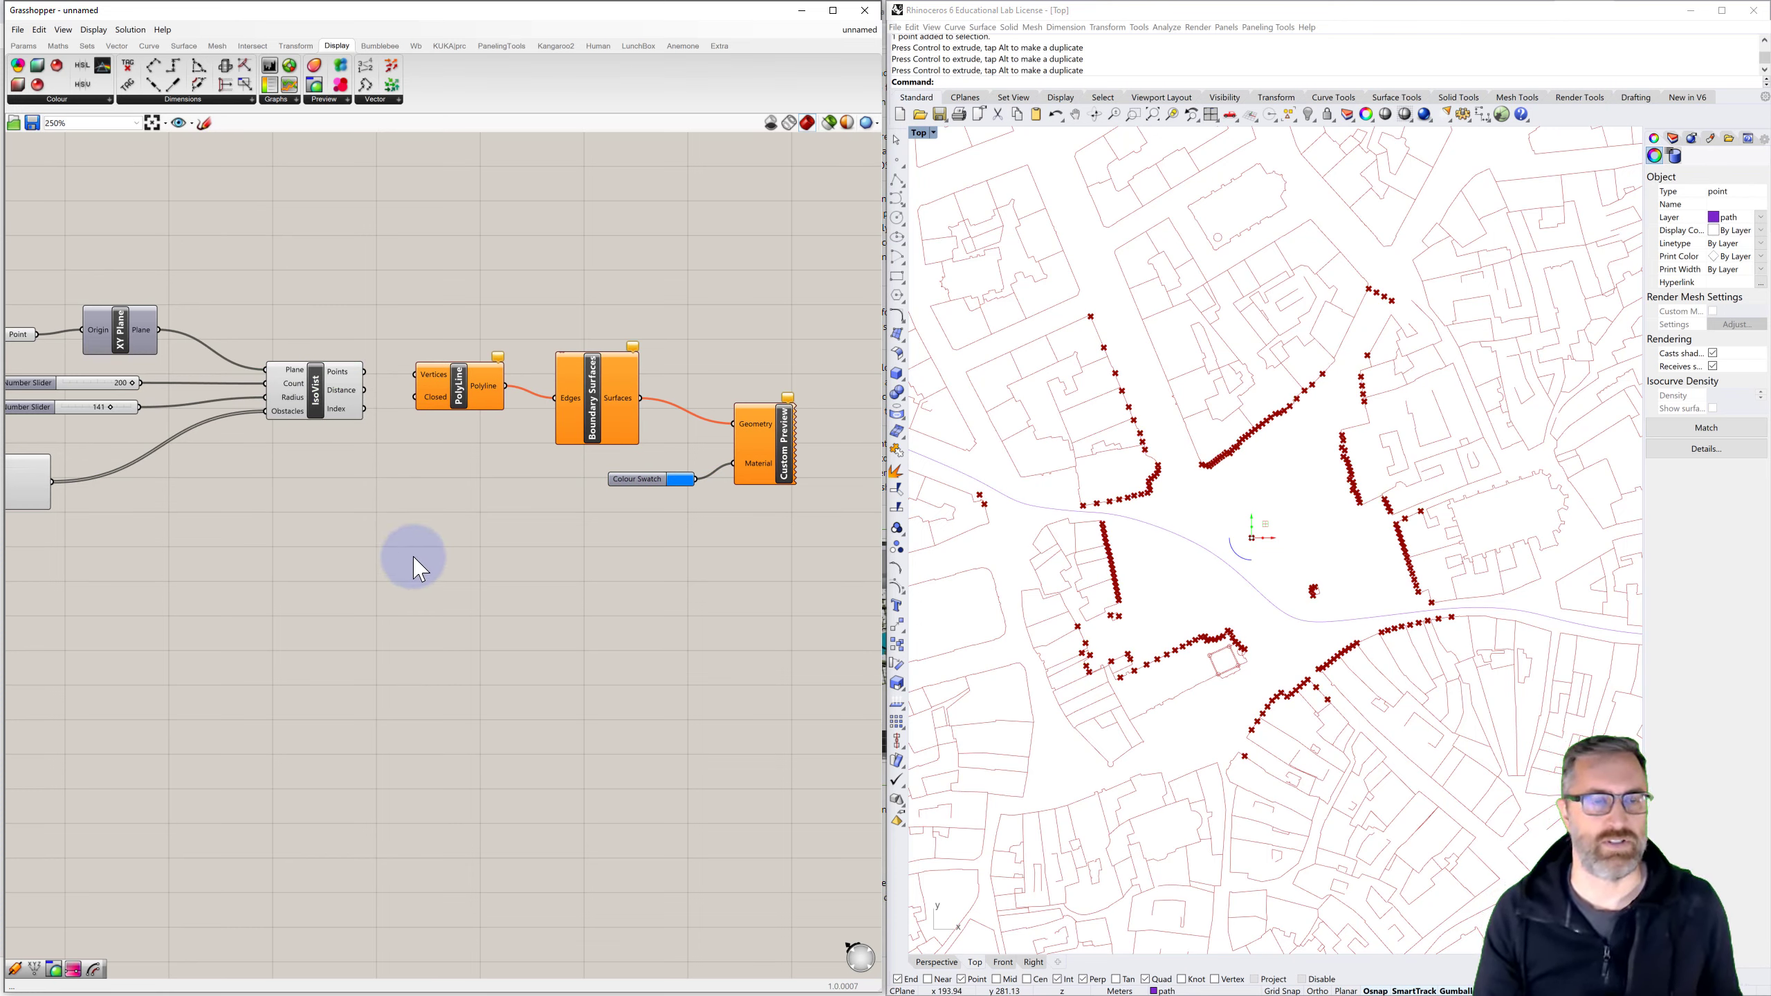
# Add a Panel above the definition, connect the IsoVist Points output to it, and widen it to fit the coordinates
pyautogui.scroll(-3, 446, 422)
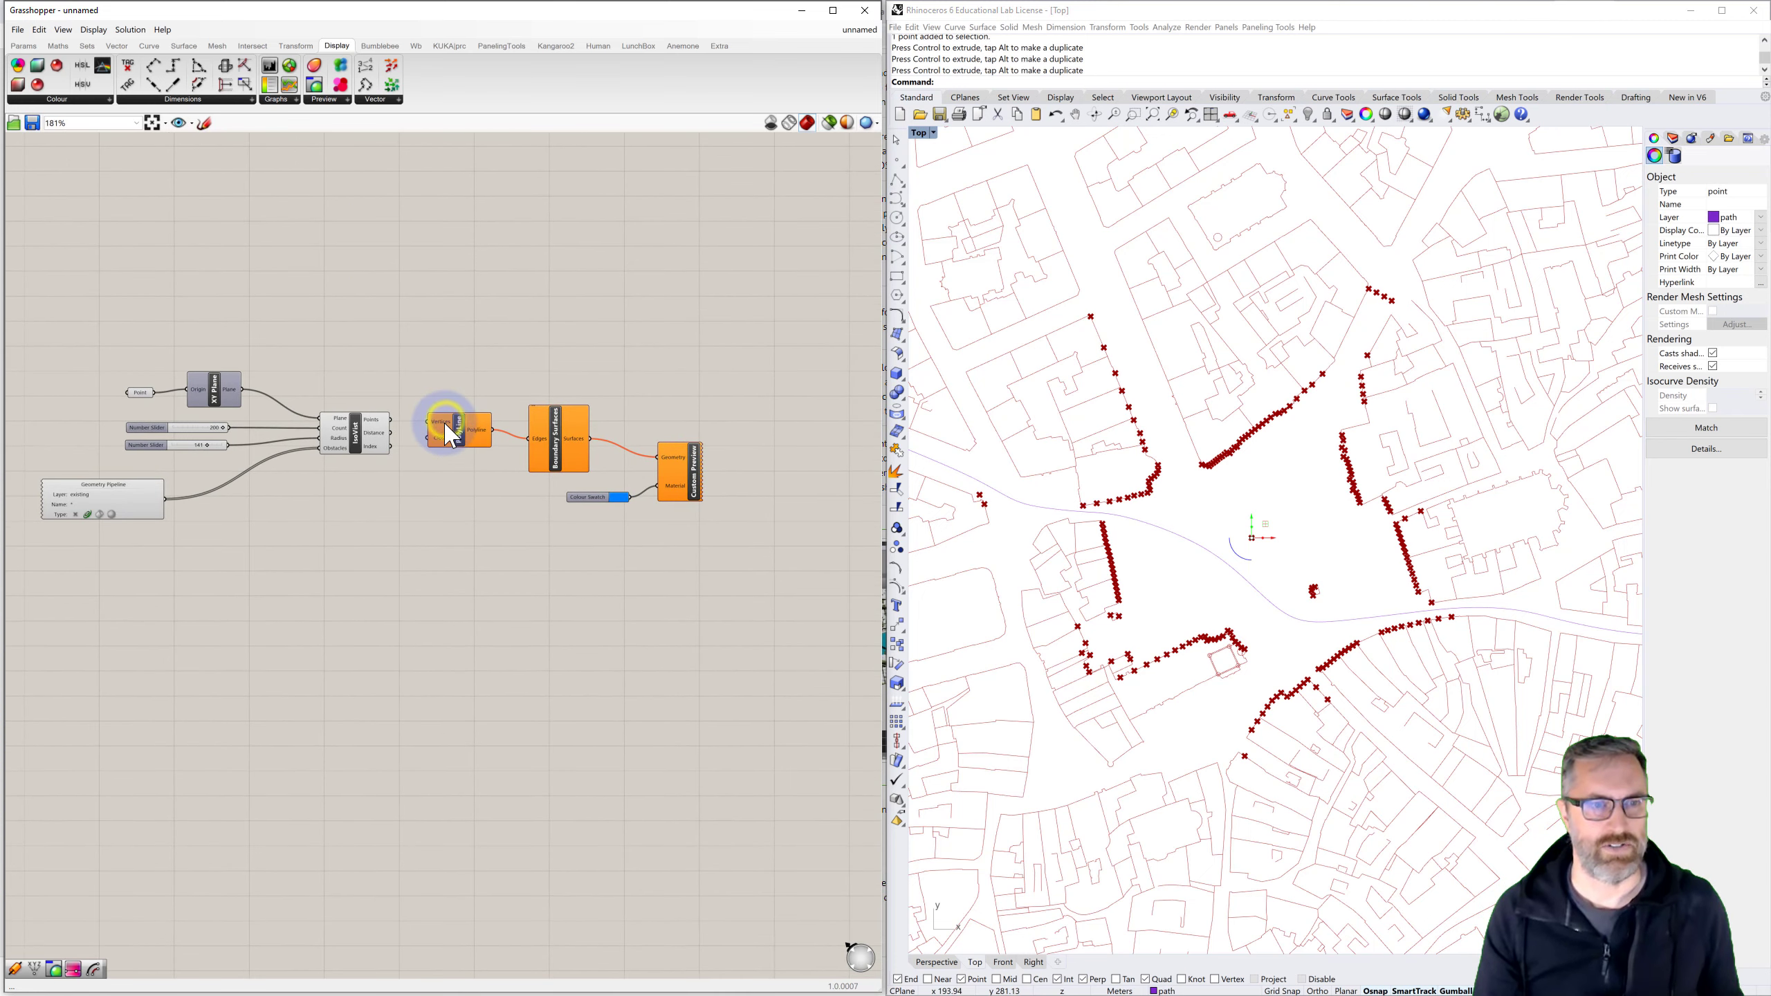
pyautogui.doubleClick(457, 337)
pyautogui.write('pa')
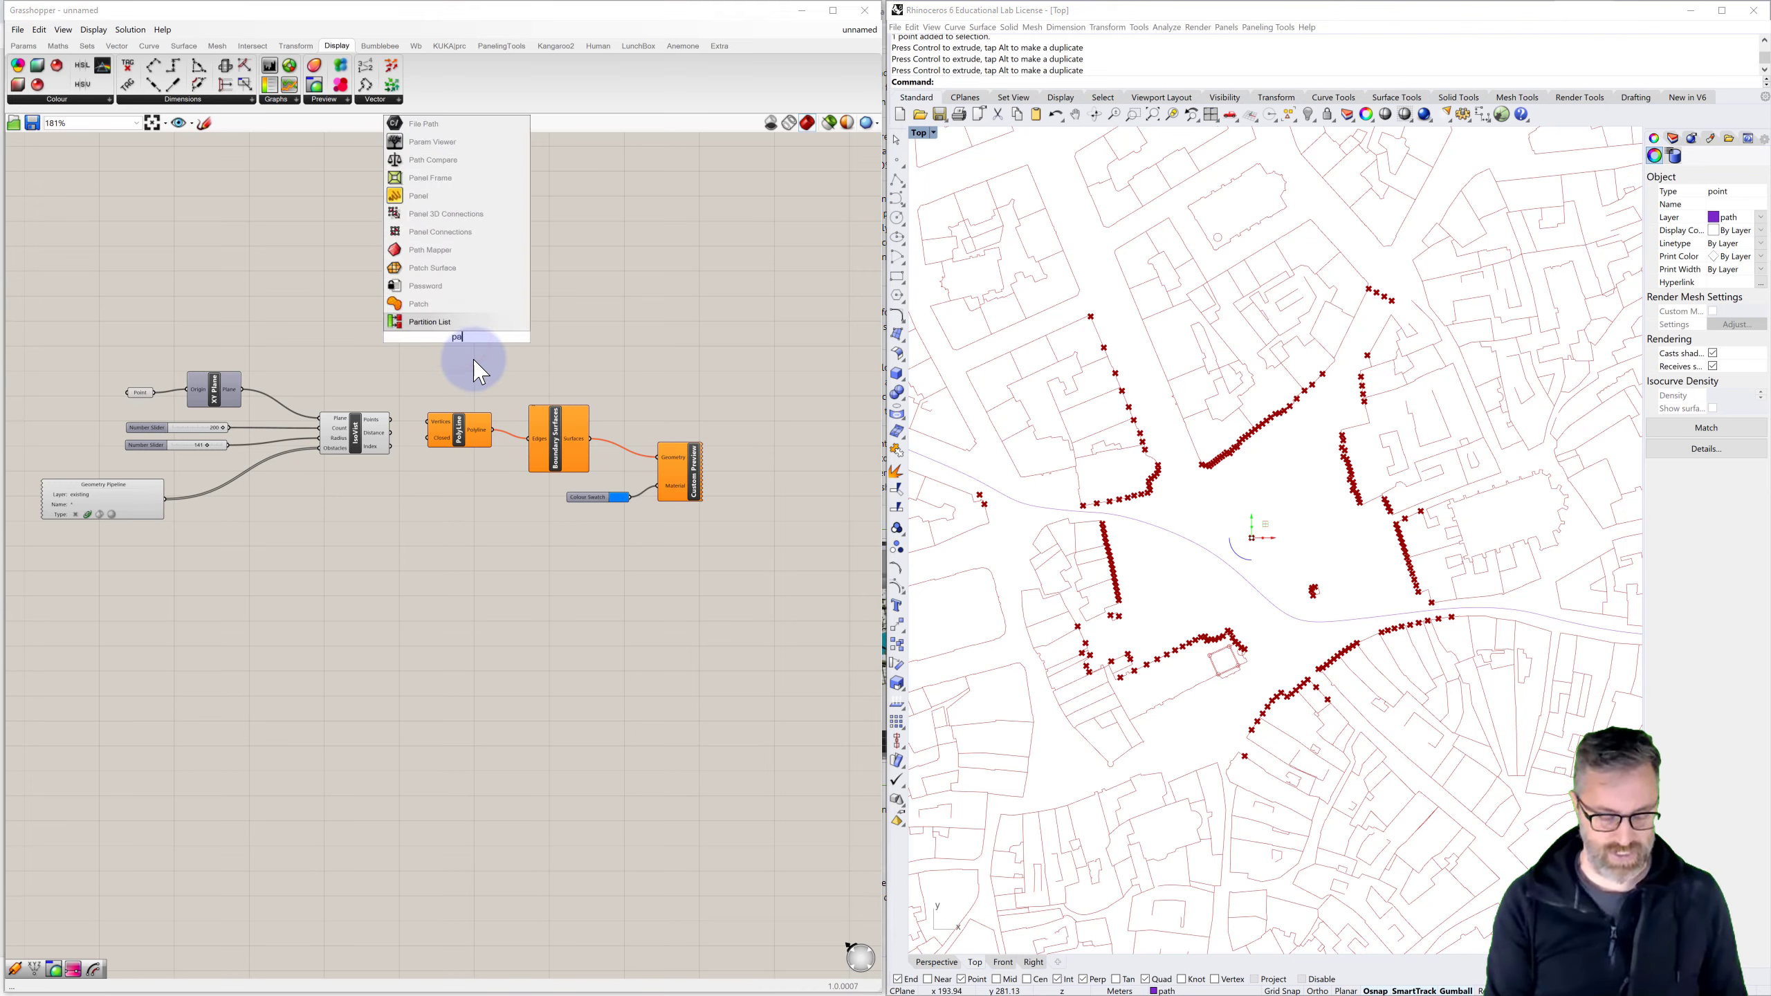
pyautogui.write('nel')
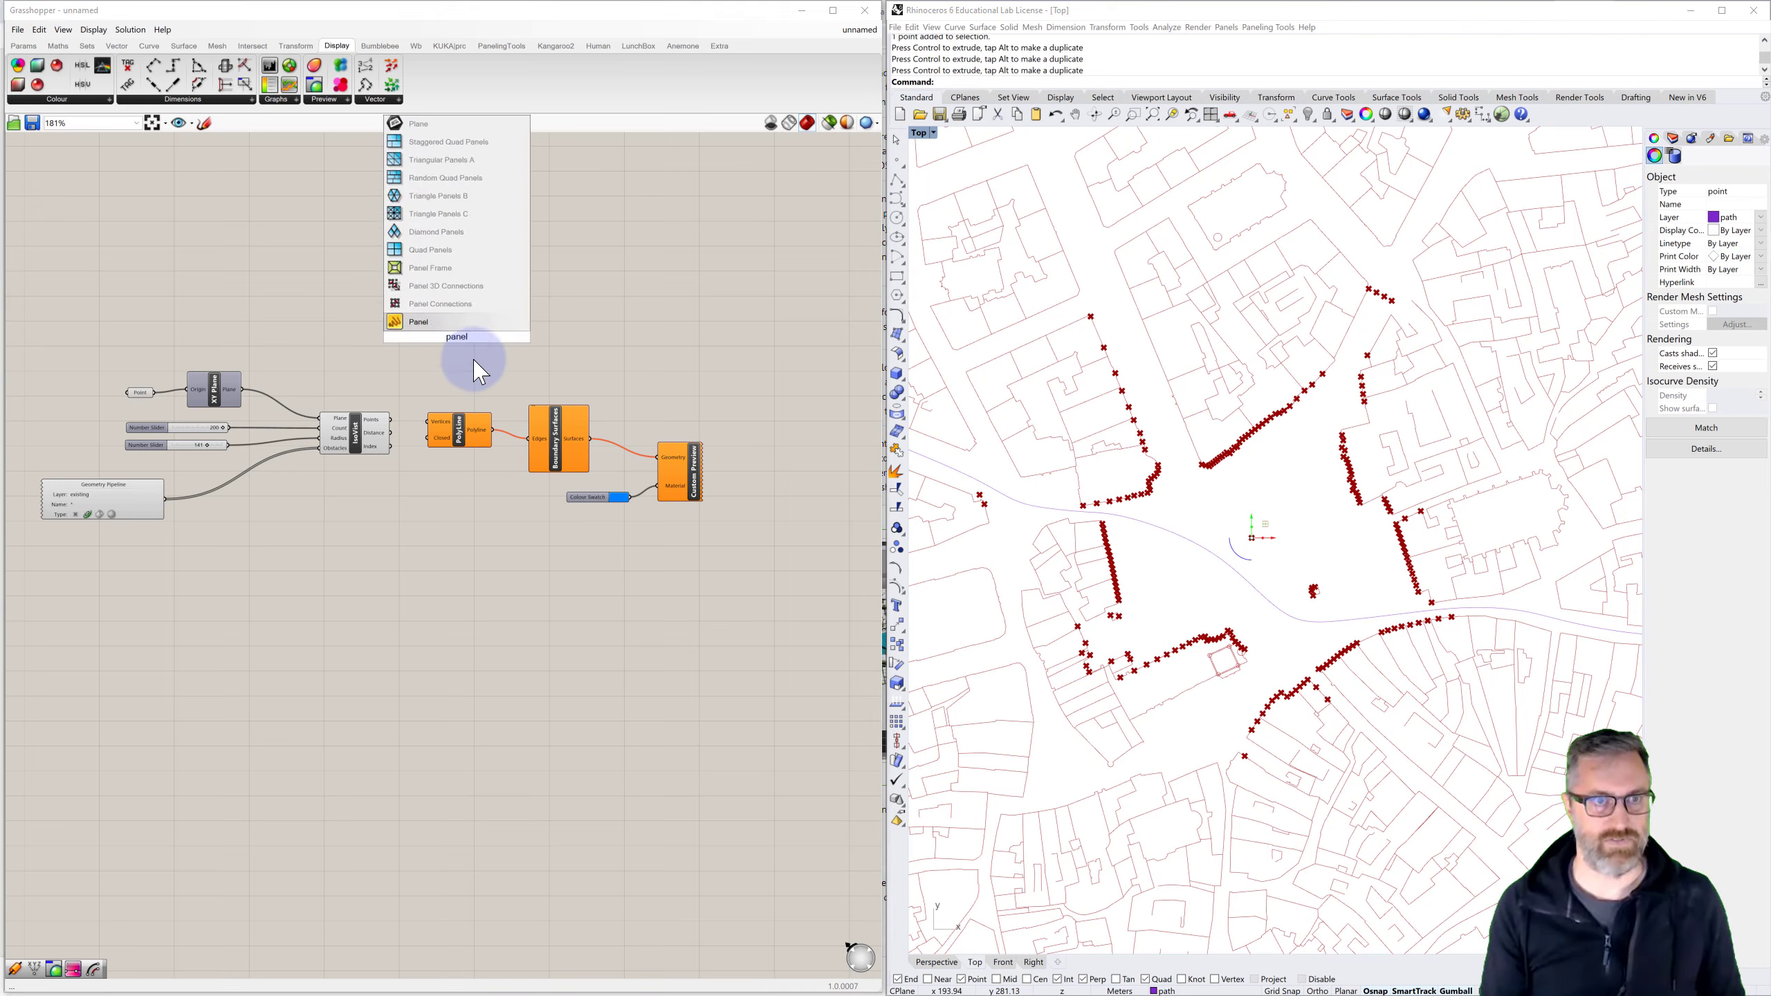
pyautogui.click(429, 321)
pyautogui.moveTo(390, 416); pyautogui.dragTo(426, 176)
pyautogui.moveTo(496, 229); pyautogui.dragTo(571, 229)
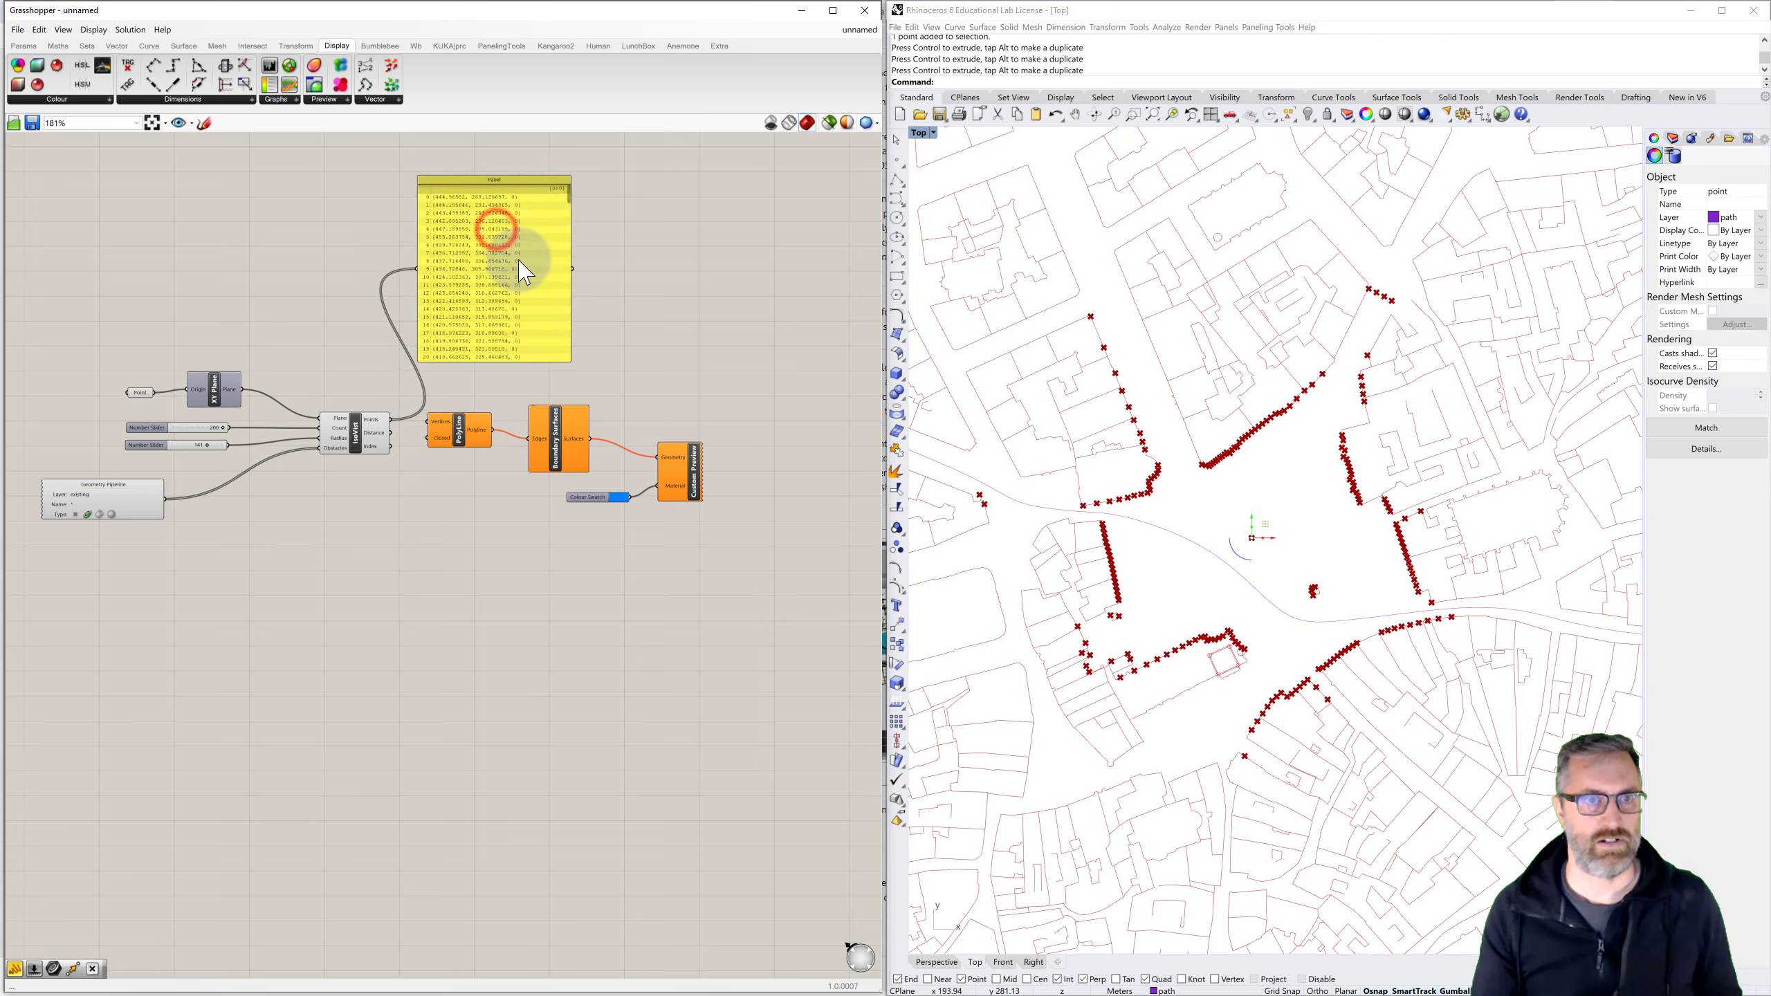
# Lengthen the Panel to examine the list of IsoVist points, and shrink it back to a compact height
pyautogui.moveTo(476, 360); pyautogui.dragTo(492, 709)
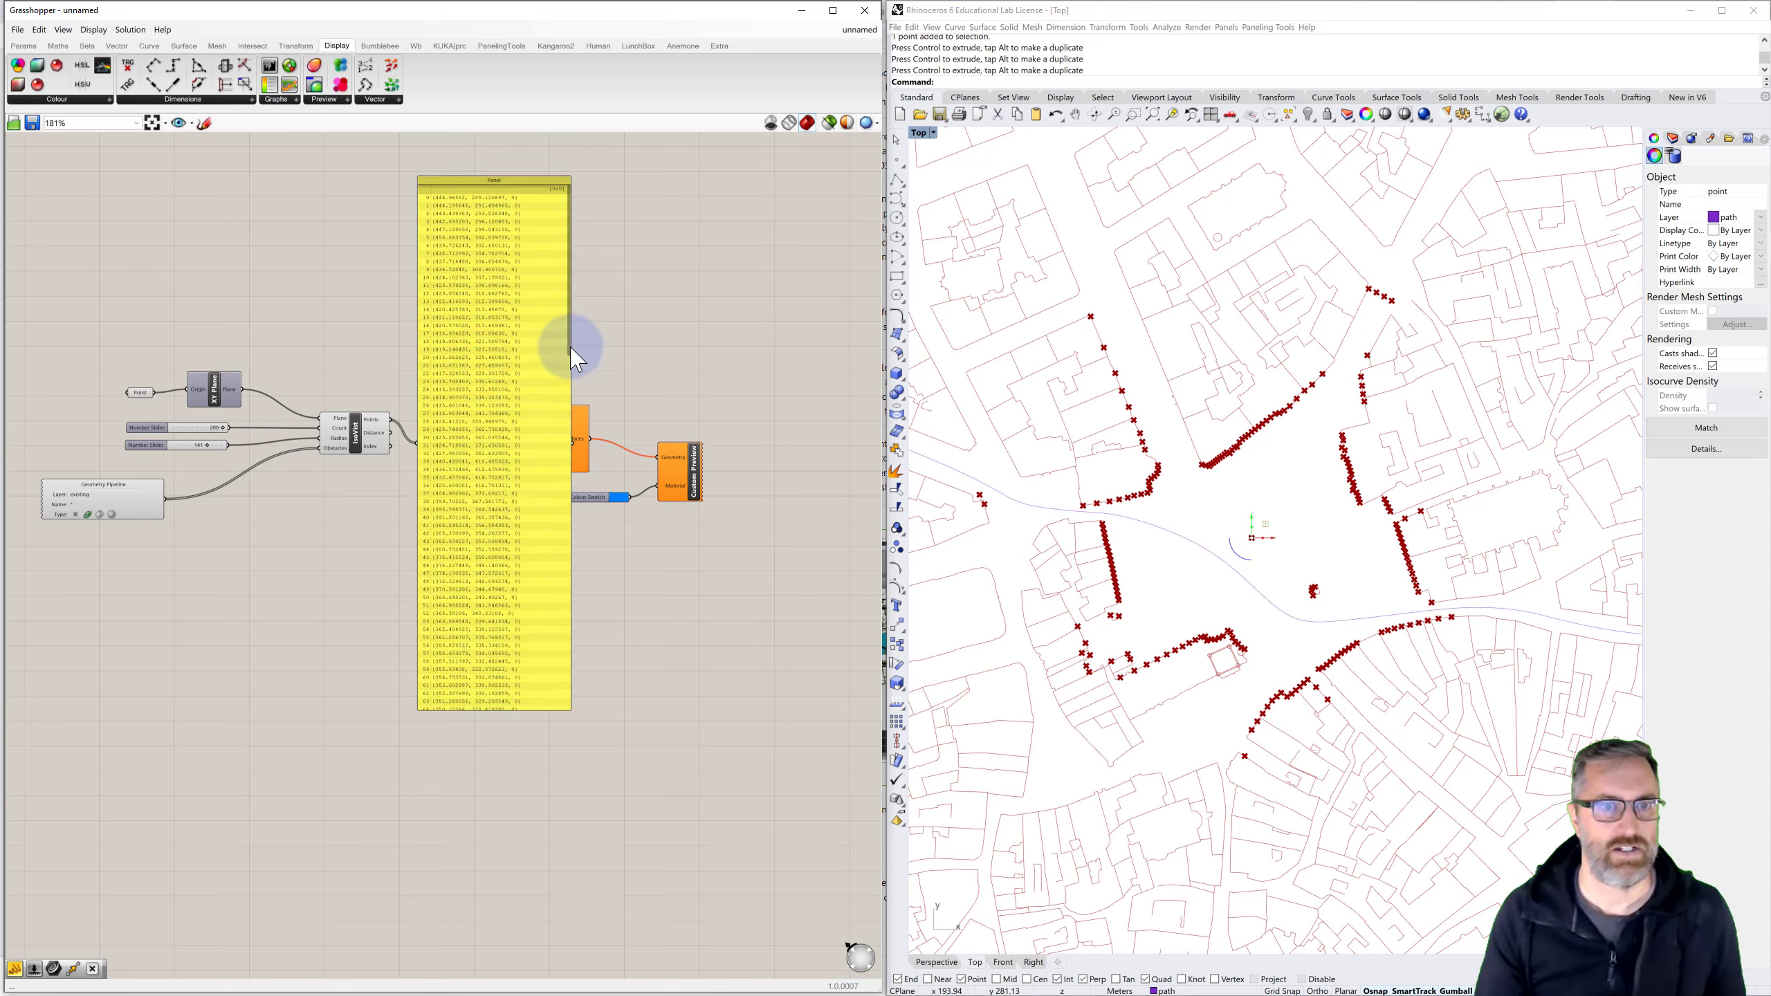
pyautogui.moveTo(576, 361); pyautogui.dragTo(577, 285)
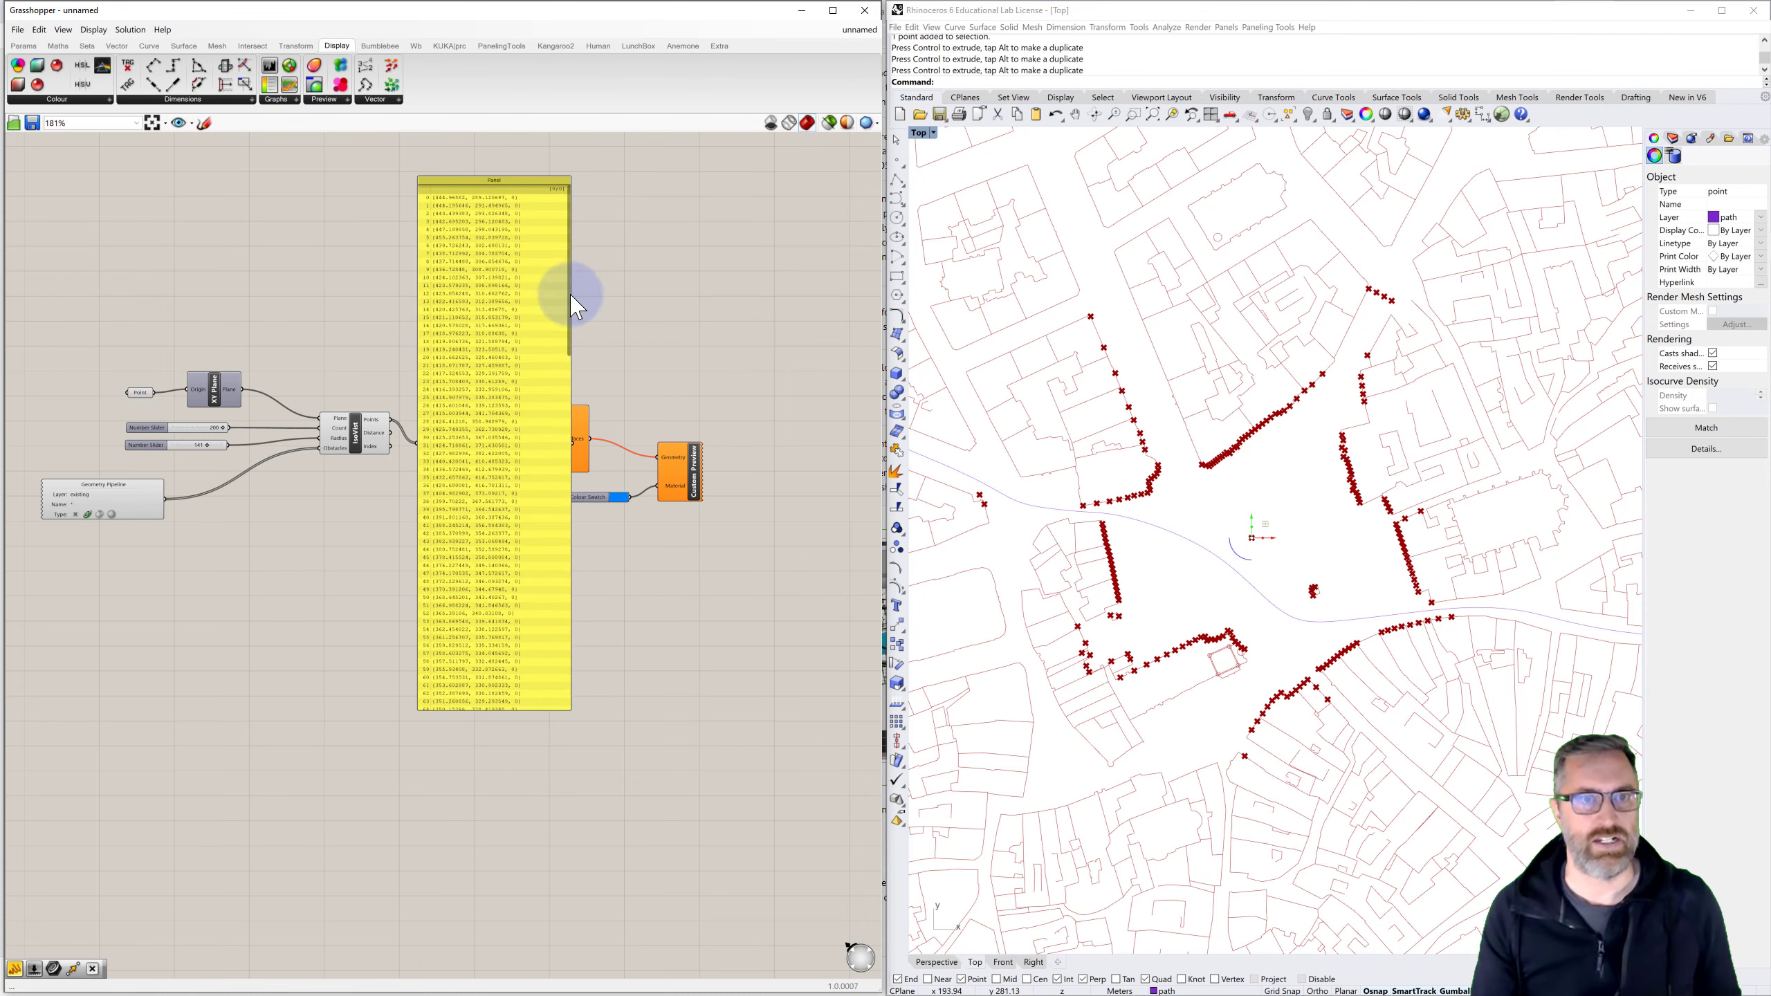
pyautogui.moveTo(525, 710); pyautogui.dragTo(535, 343)
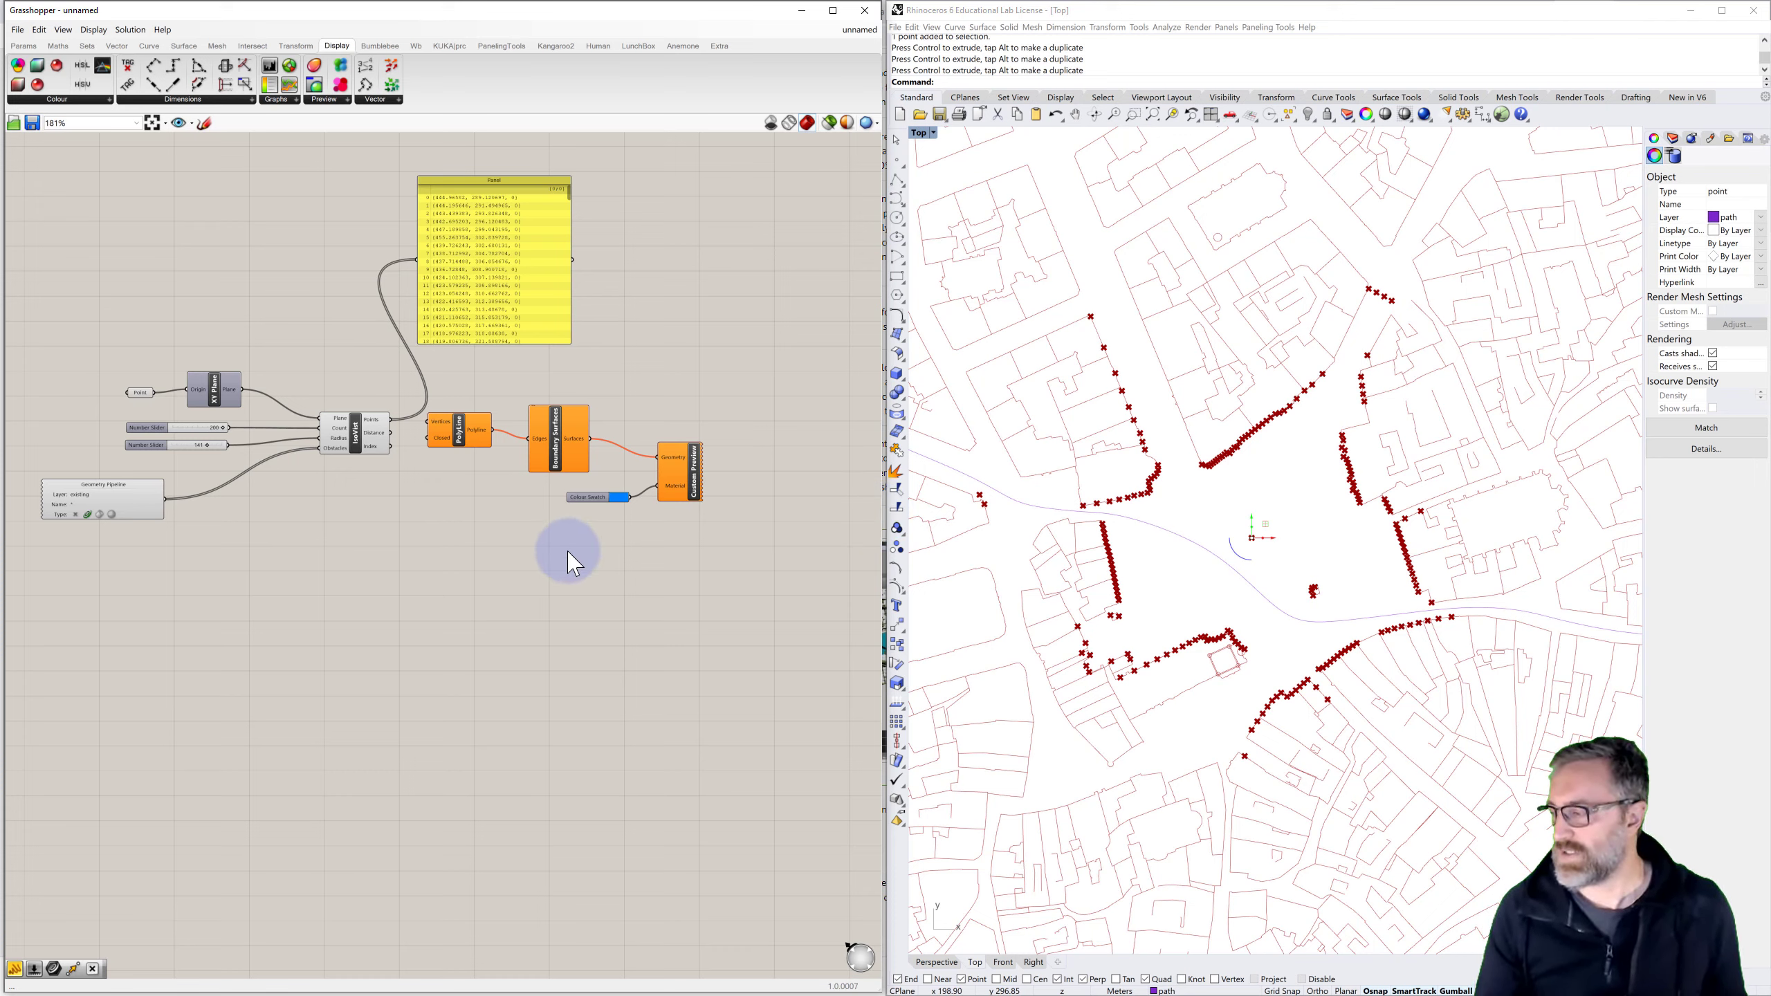
pyautogui.click(87, 45)
pyautogui.click(55, 100)
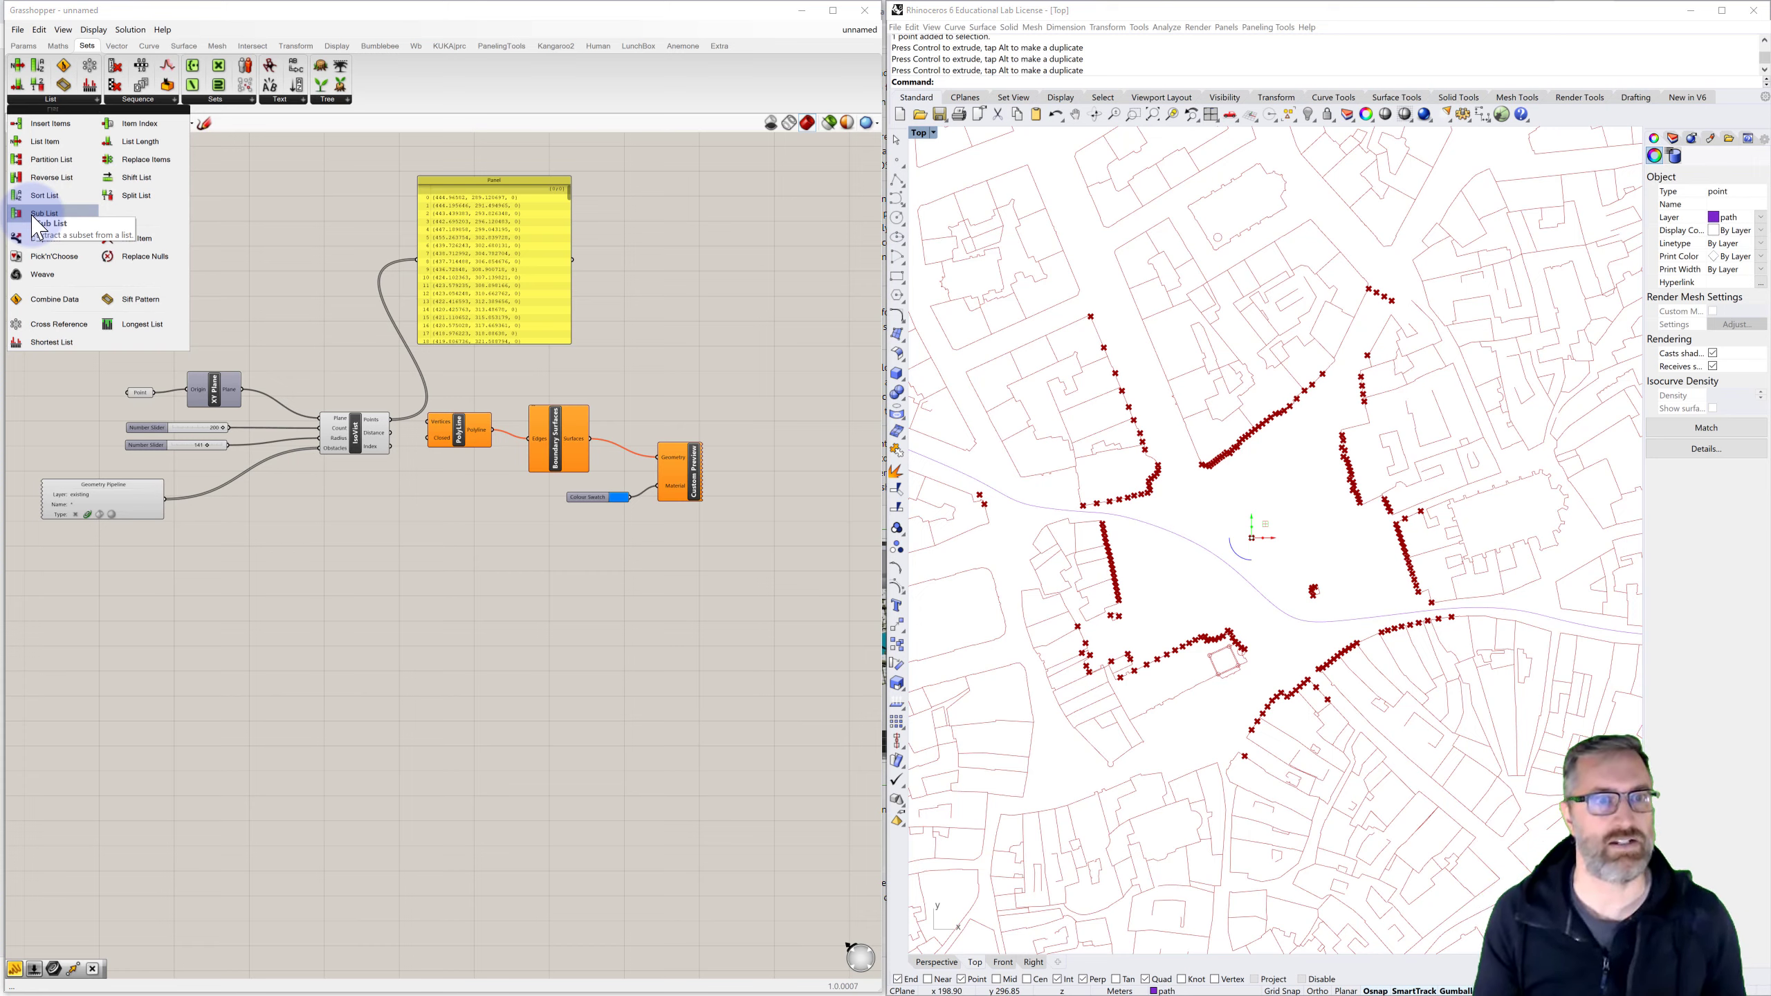
pyautogui.click(337, 442)
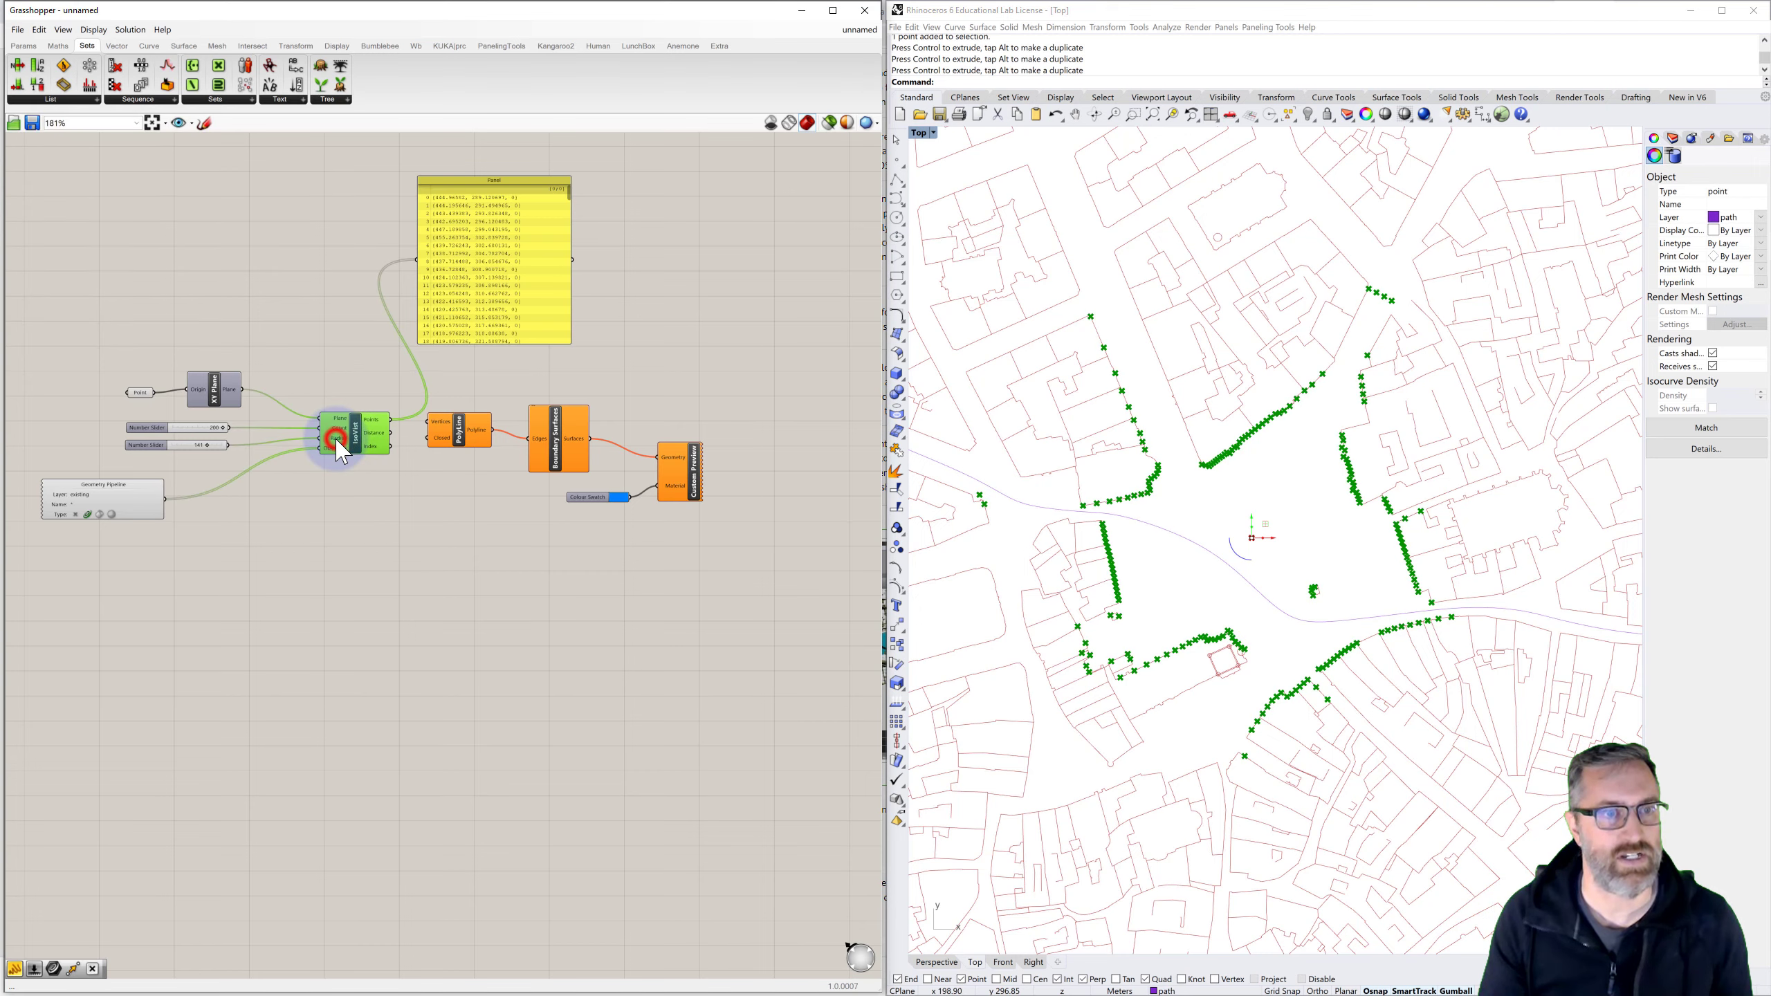
pyautogui.rightClick(338, 442)
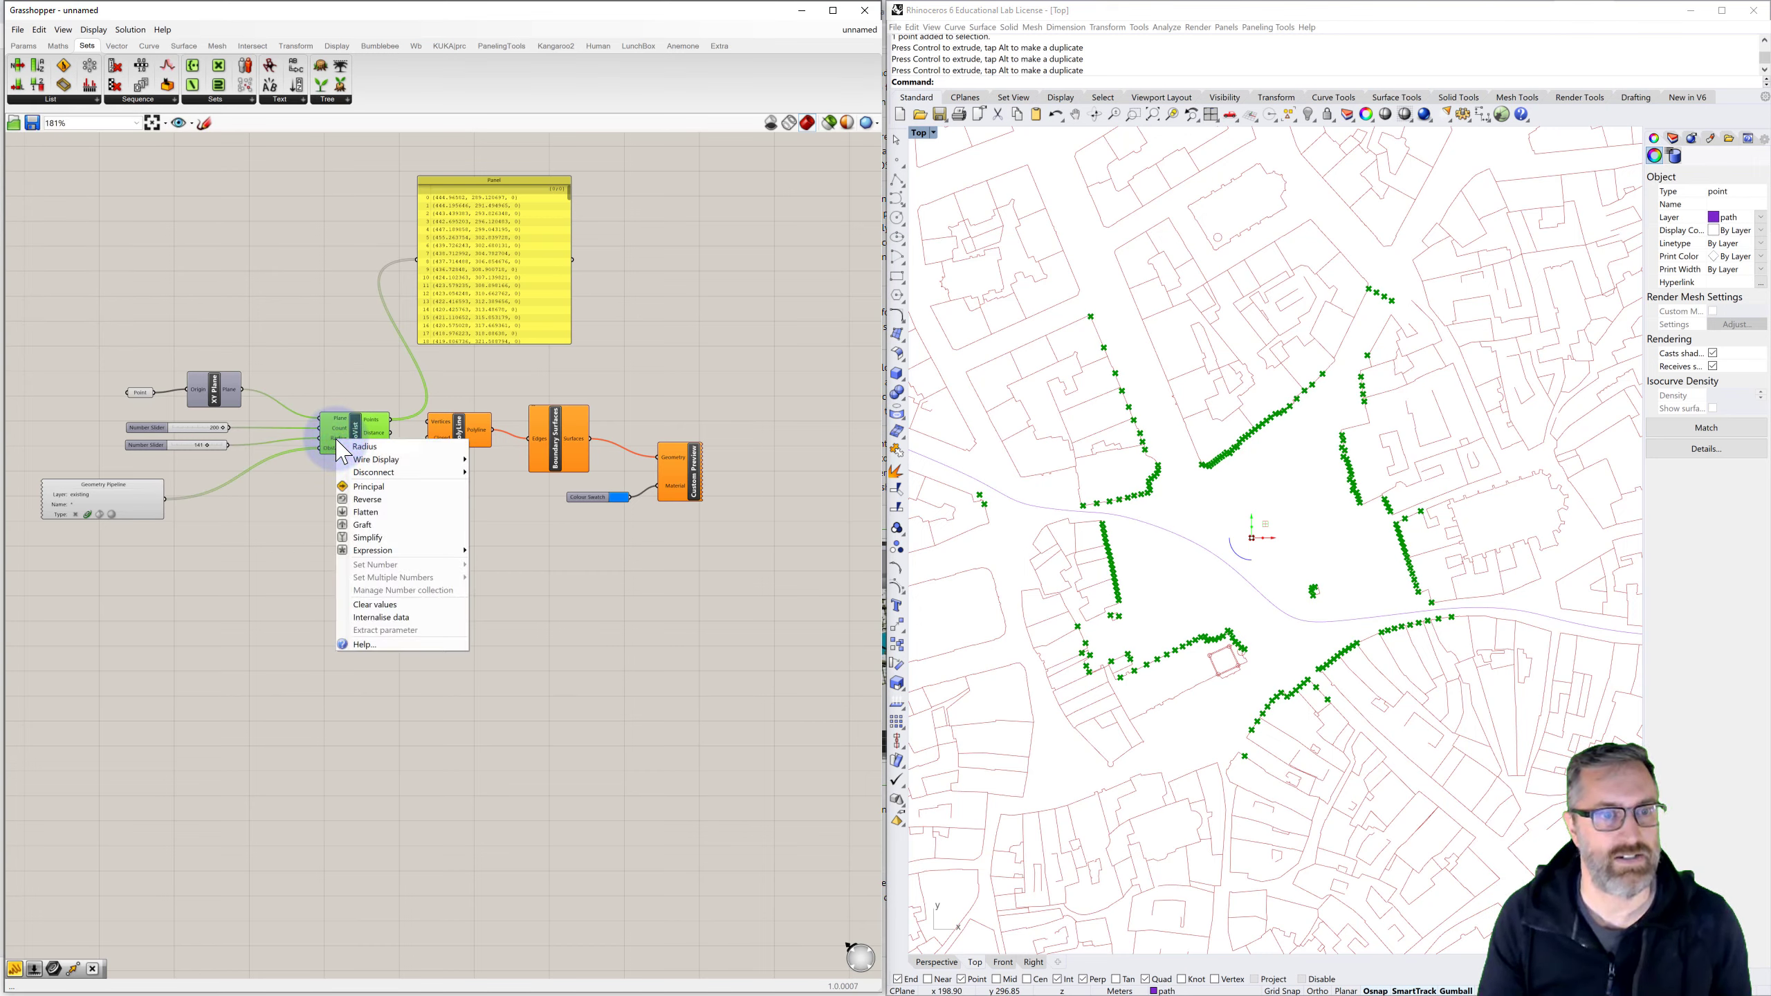
pyautogui.click(337, 432)
pyautogui.rightClick(337, 432)
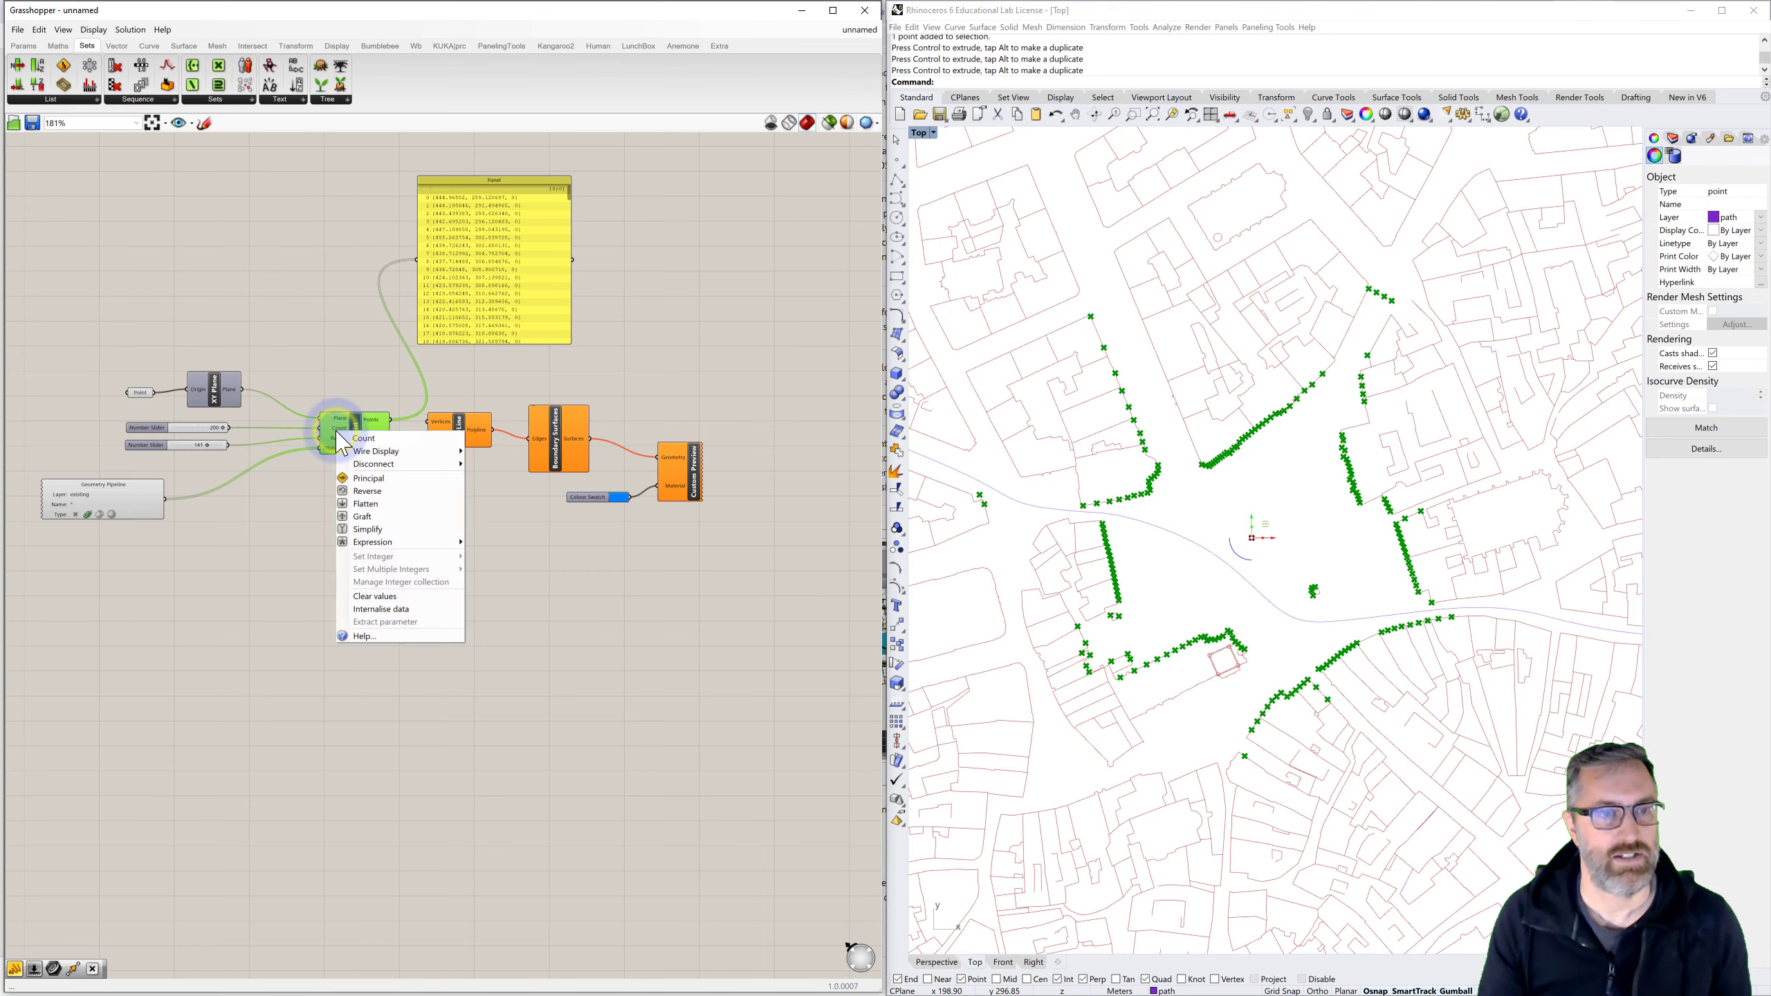
pyautogui.click(355, 424)
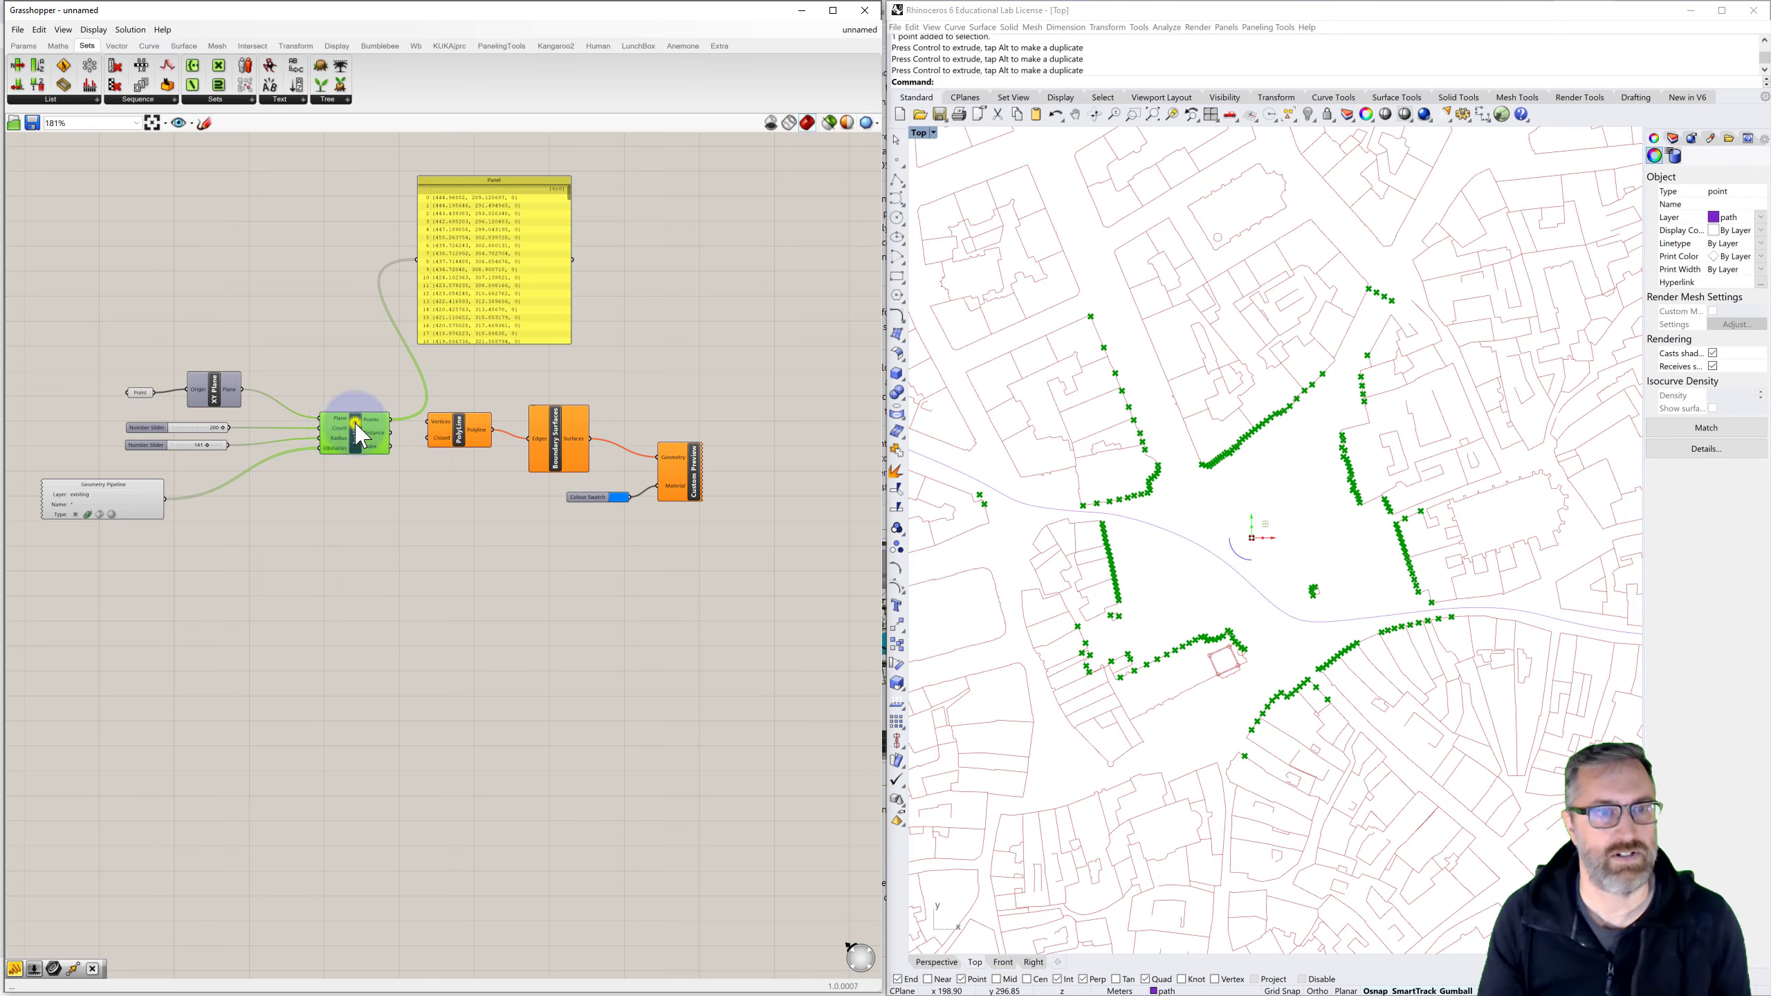
pyautogui.rightClick(356, 422)
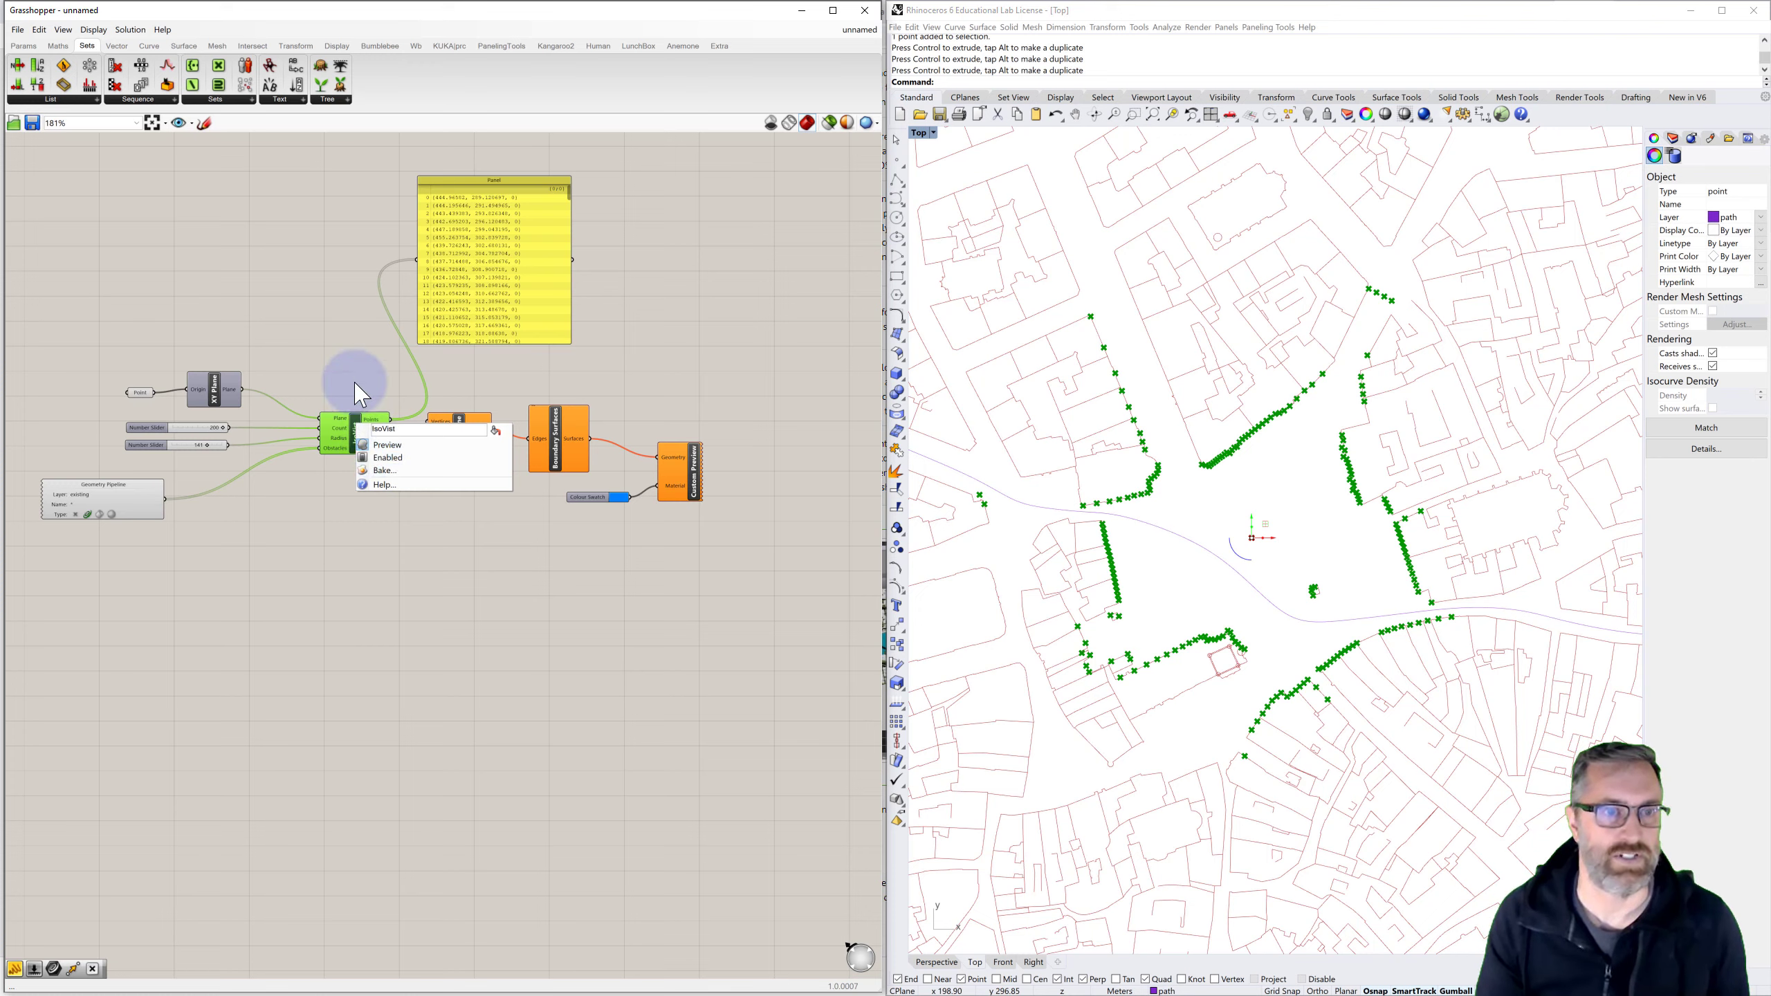
pyautogui.click(349, 360)
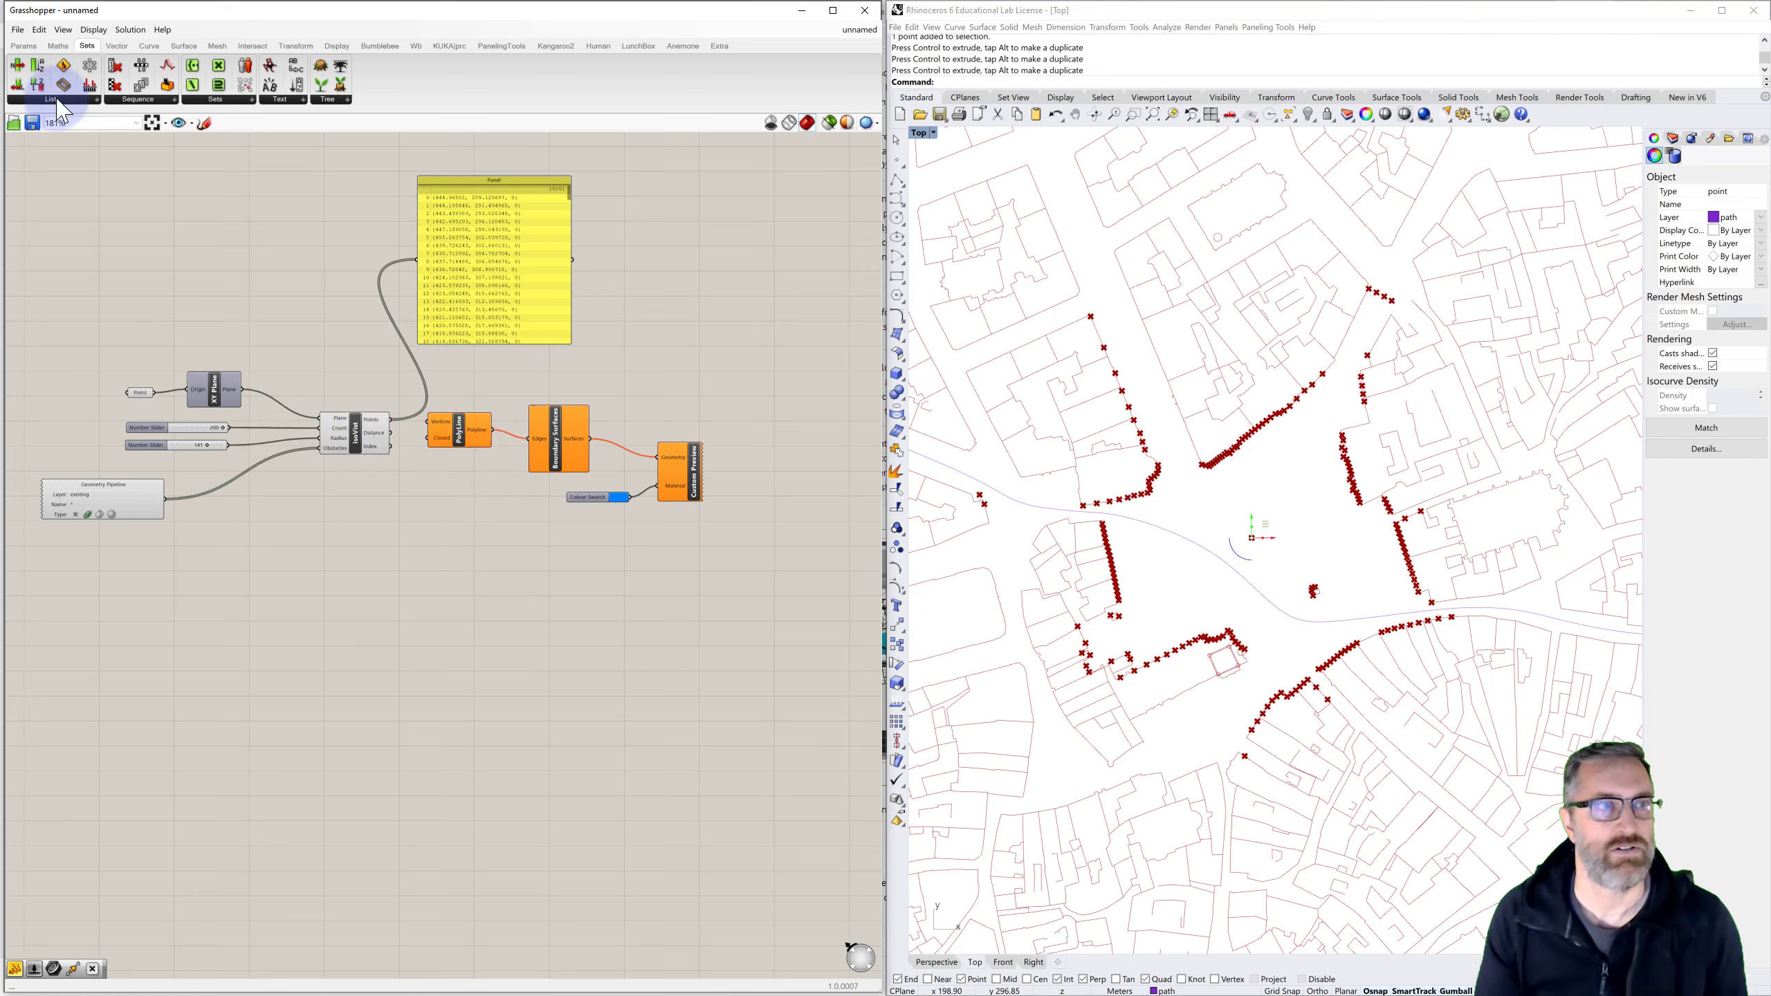
# Add a Sub List component below the Polyline and connect the IsoVist Points output to its List input
pyautogui.click(57, 100)
pyautogui.moveTo(42, 213); pyautogui.dragTo(445, 581)
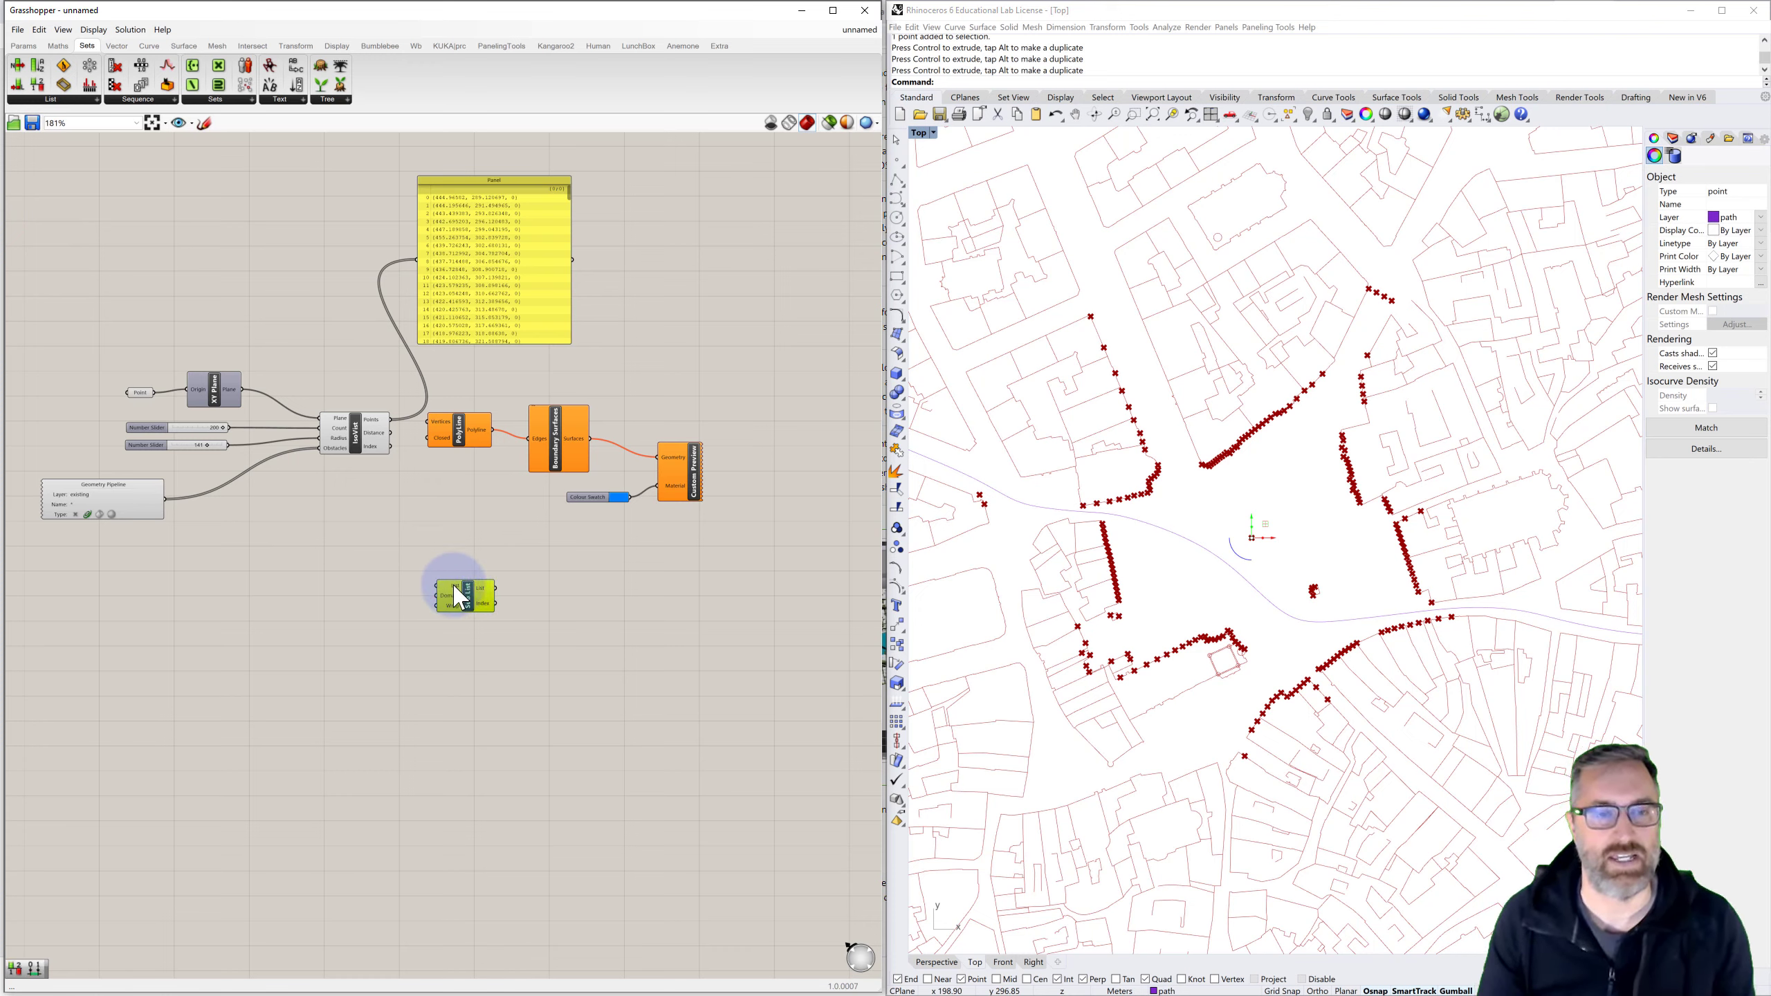
pyautogui.moveTo(394, 421); pyautogui.dragTo(431, 584)
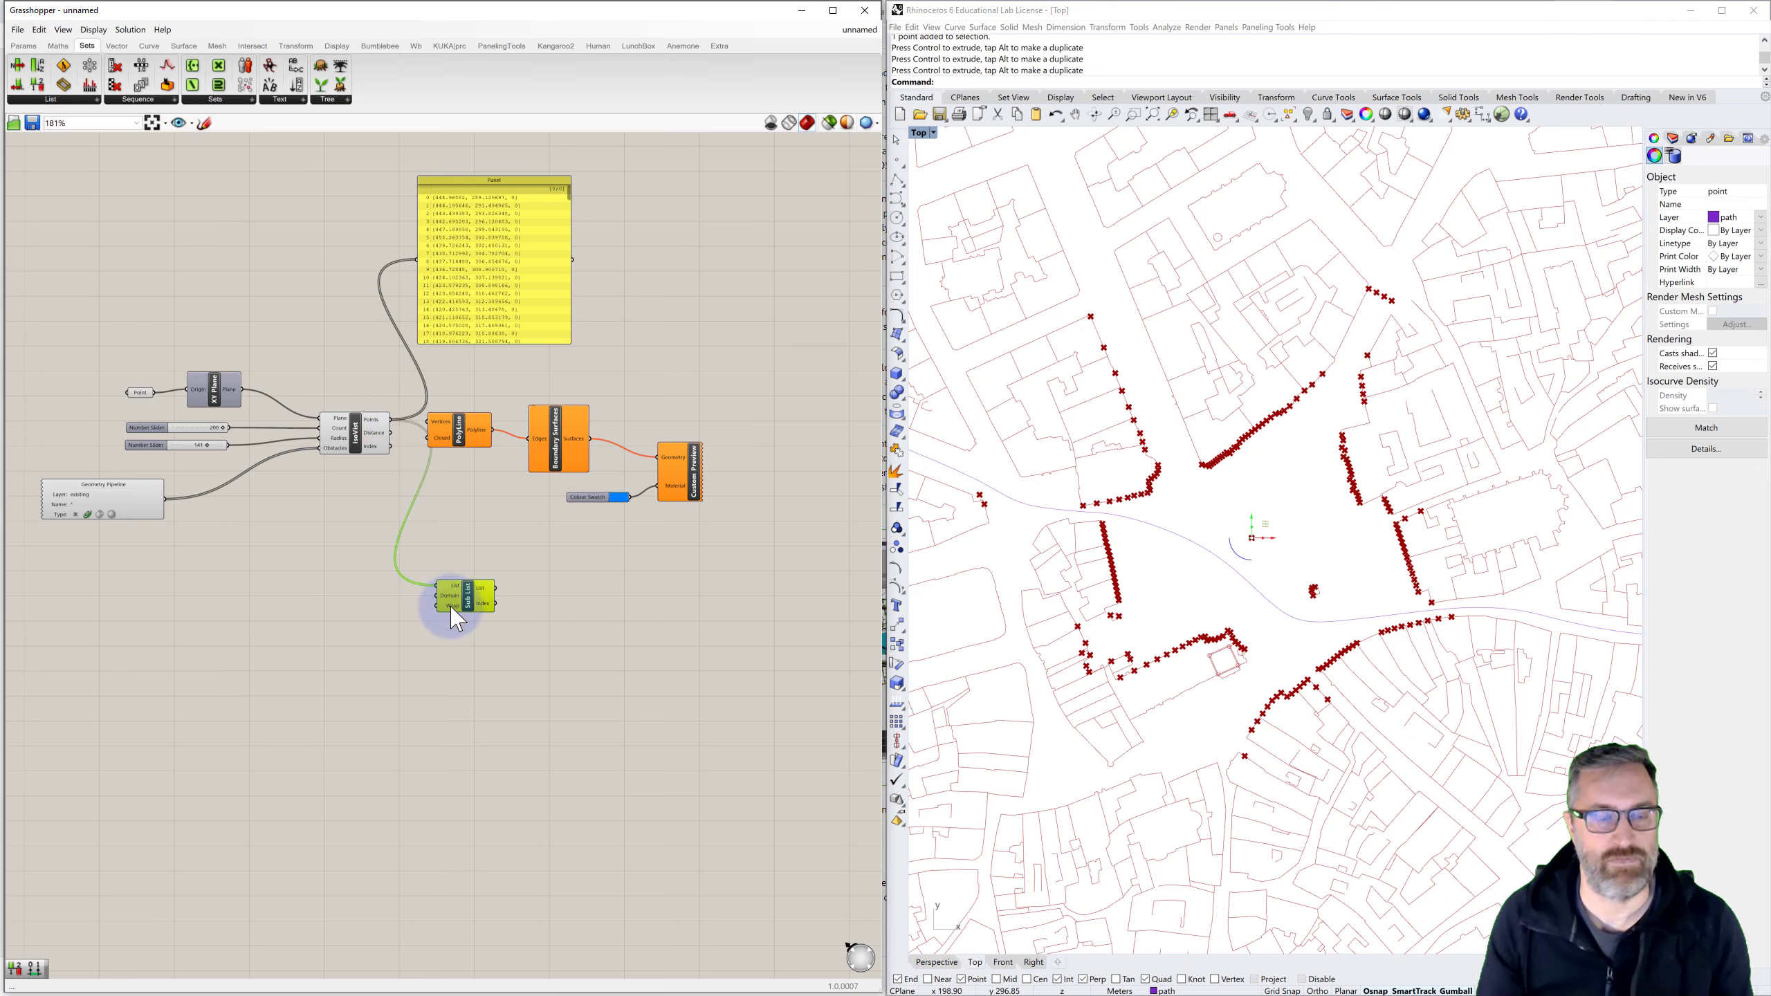
# Set the Sub List's Wrap input to False
pyautogui.rightClick(450, 606)
pyautogui.click(486, 717)
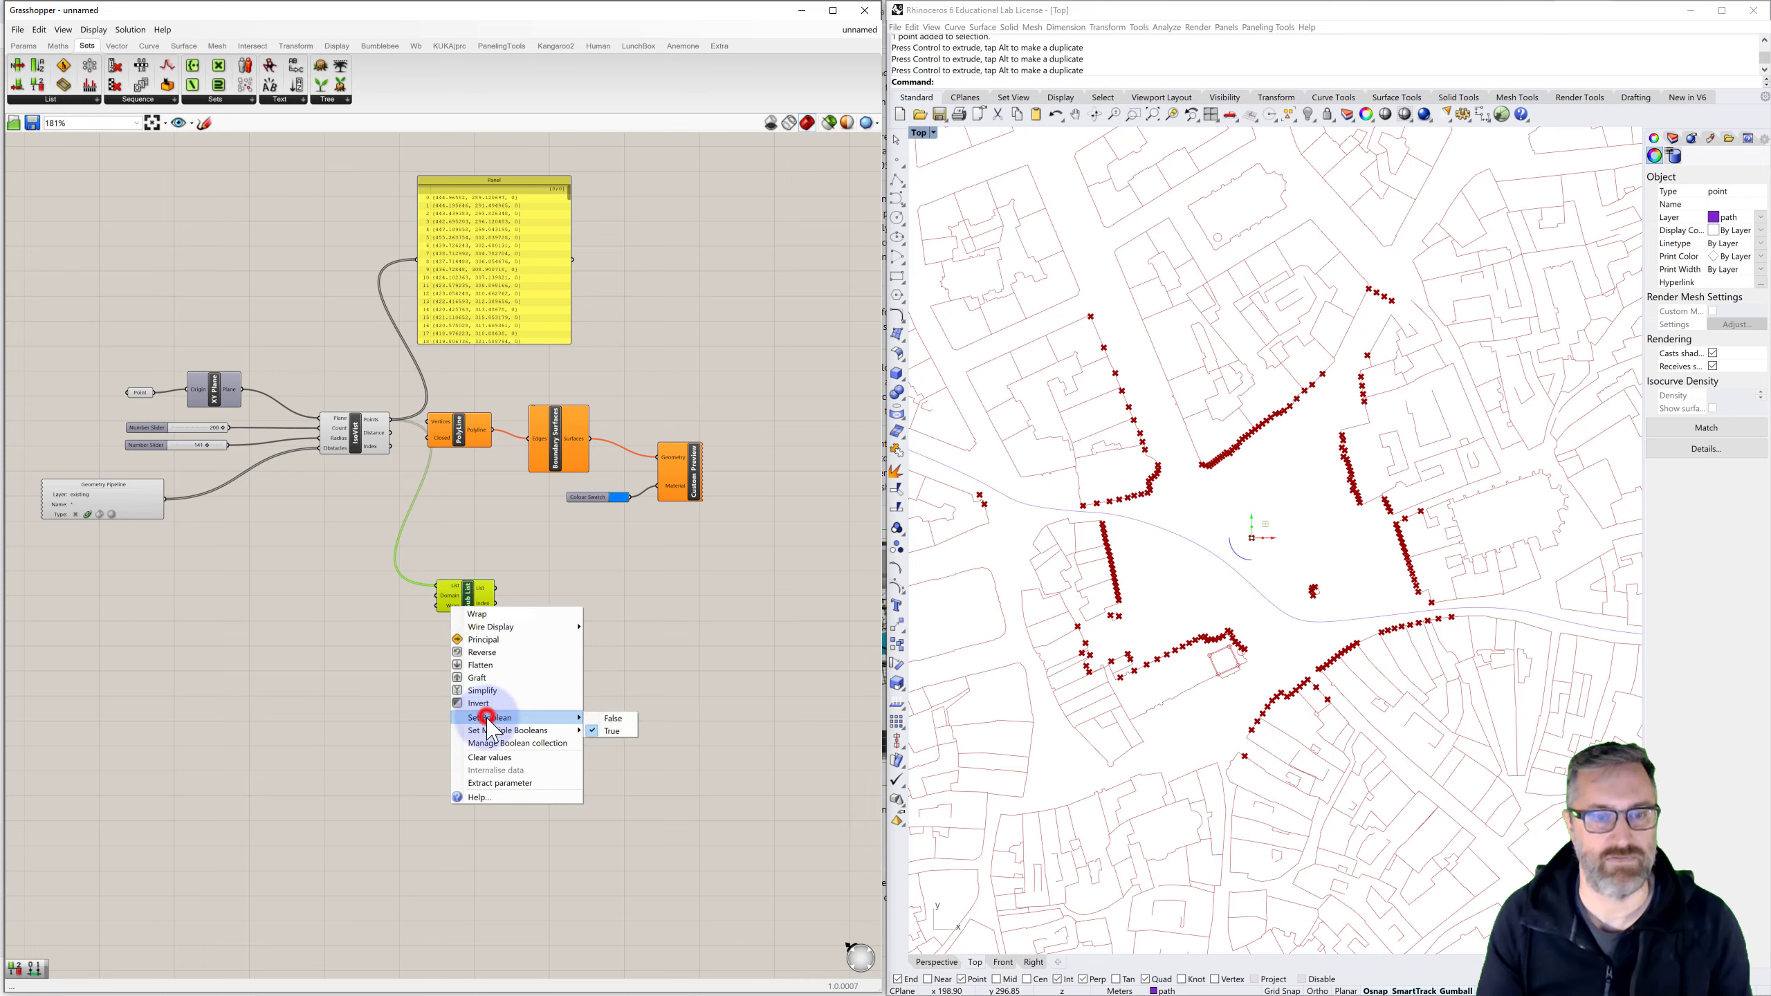
pyautogui.click(617, 730)
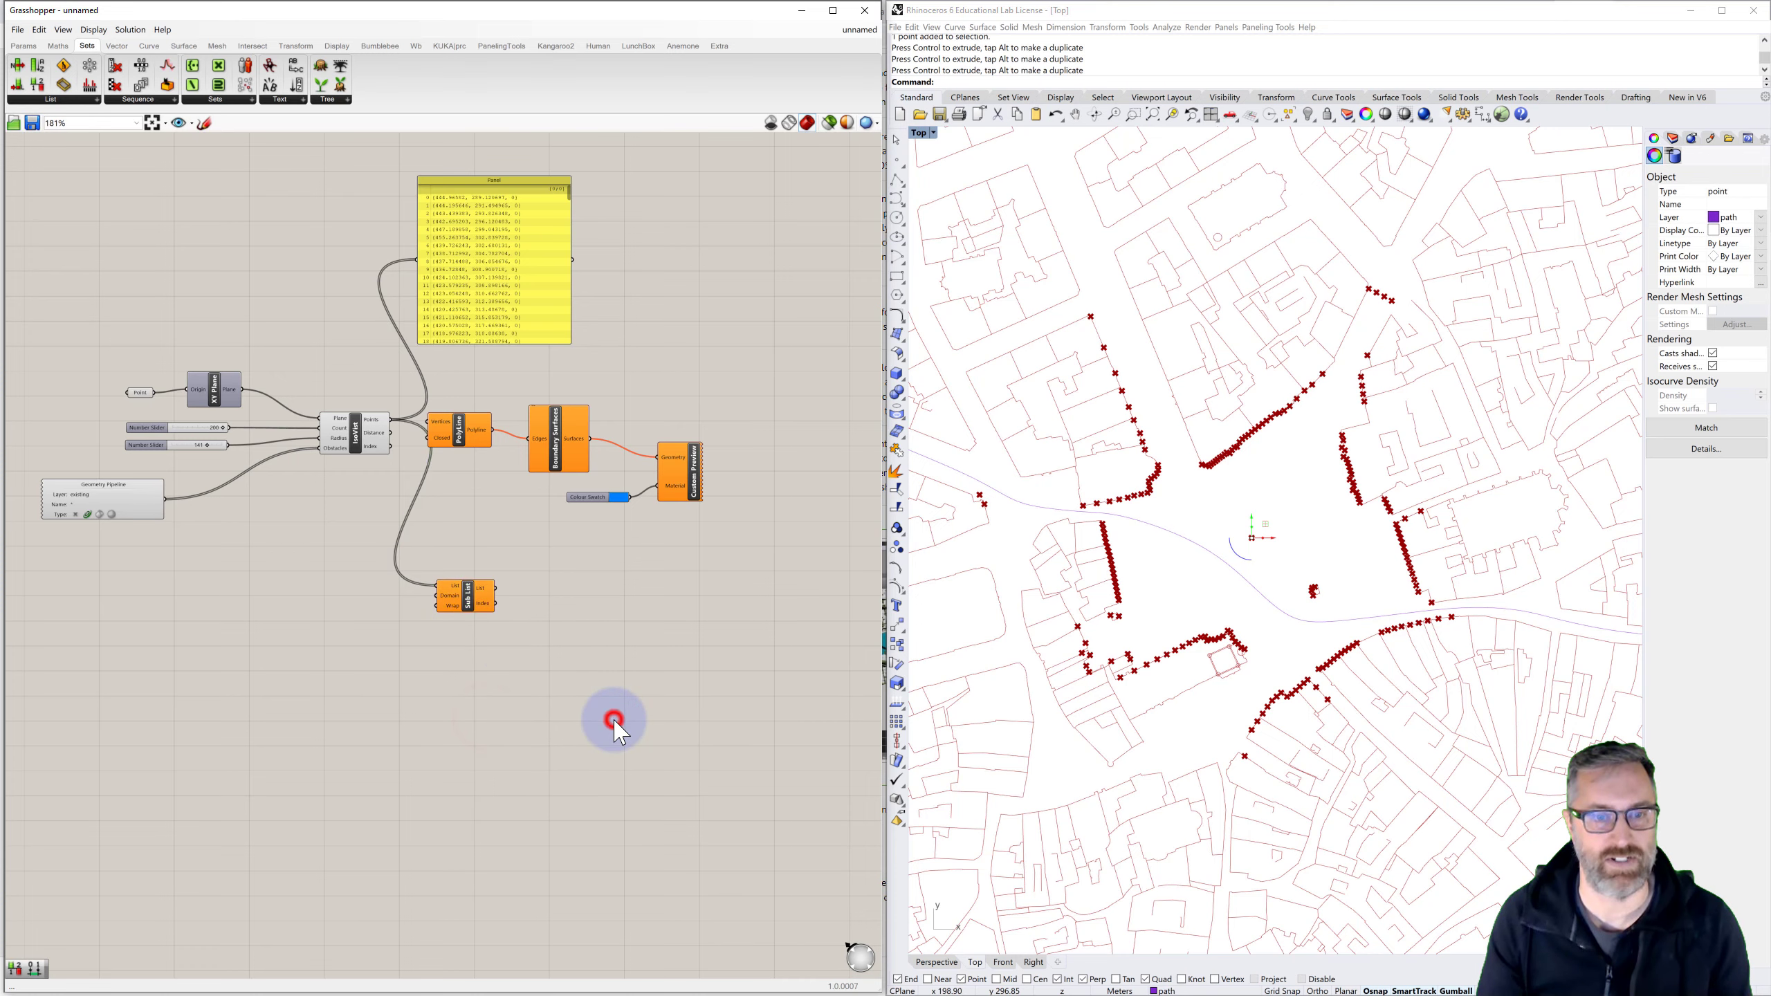
pyautogui.rightClick(449, 607)
pyautogui.click(482, 722)
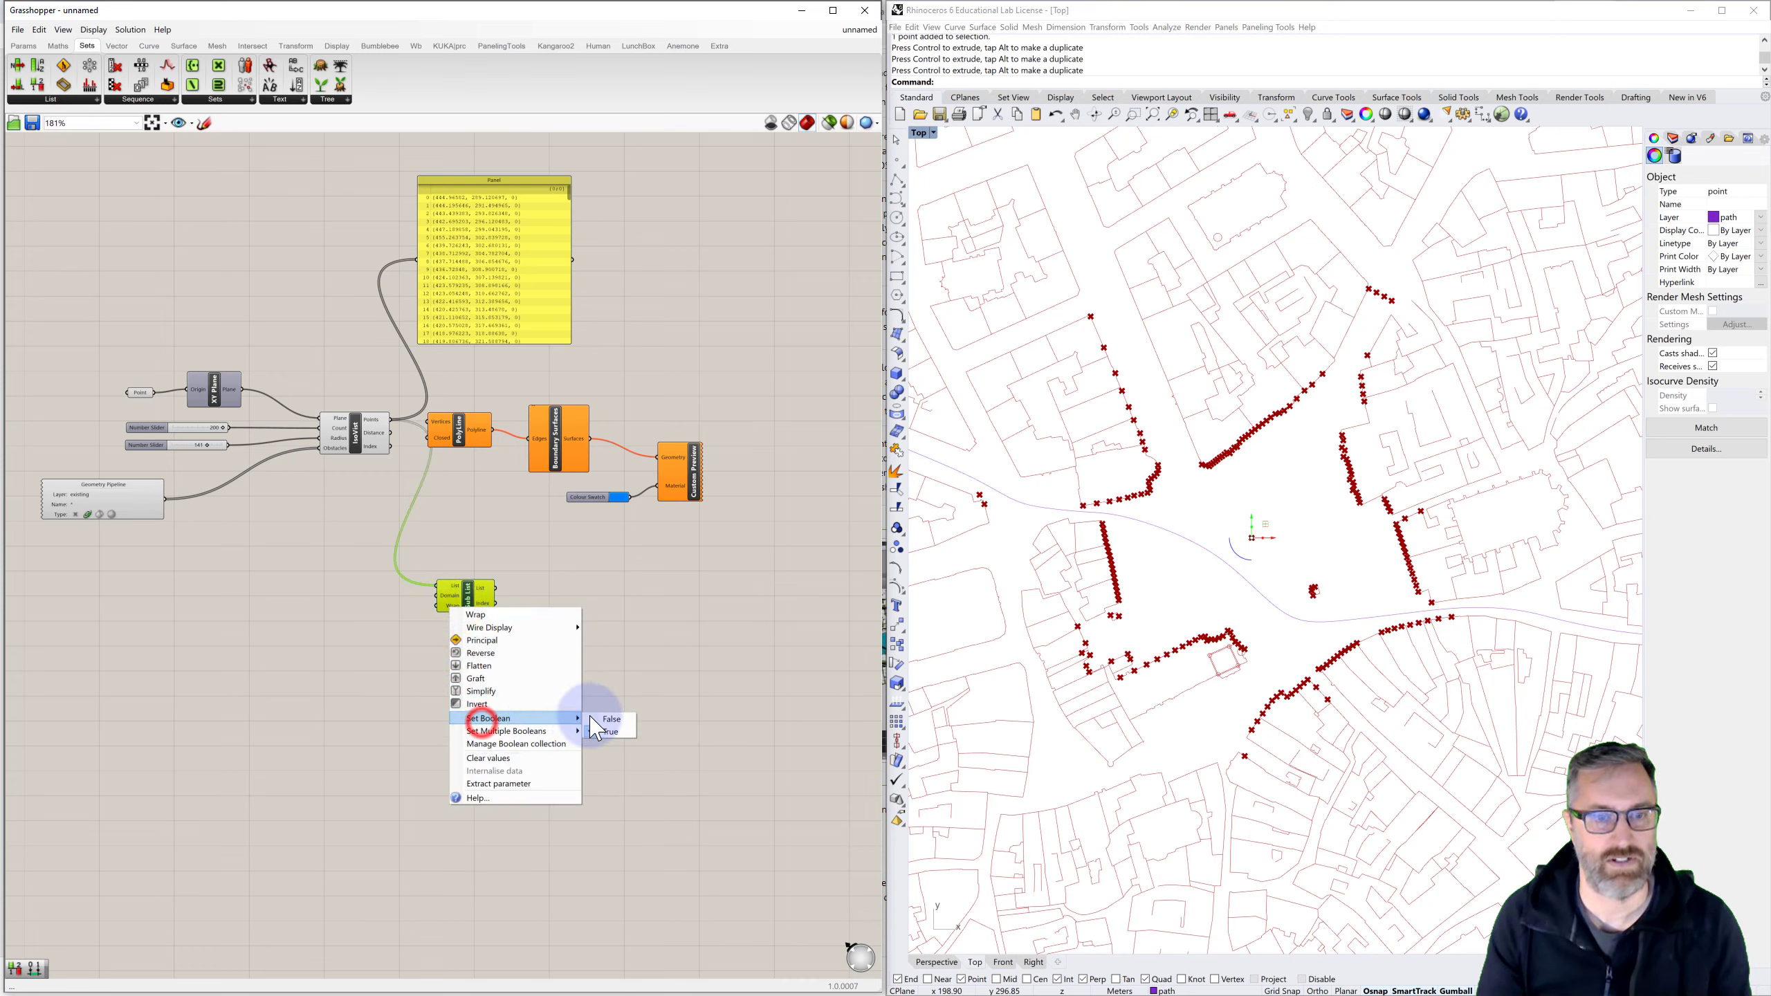
pyautogui.click(605, 716)
pyautogui.click(465, 621)
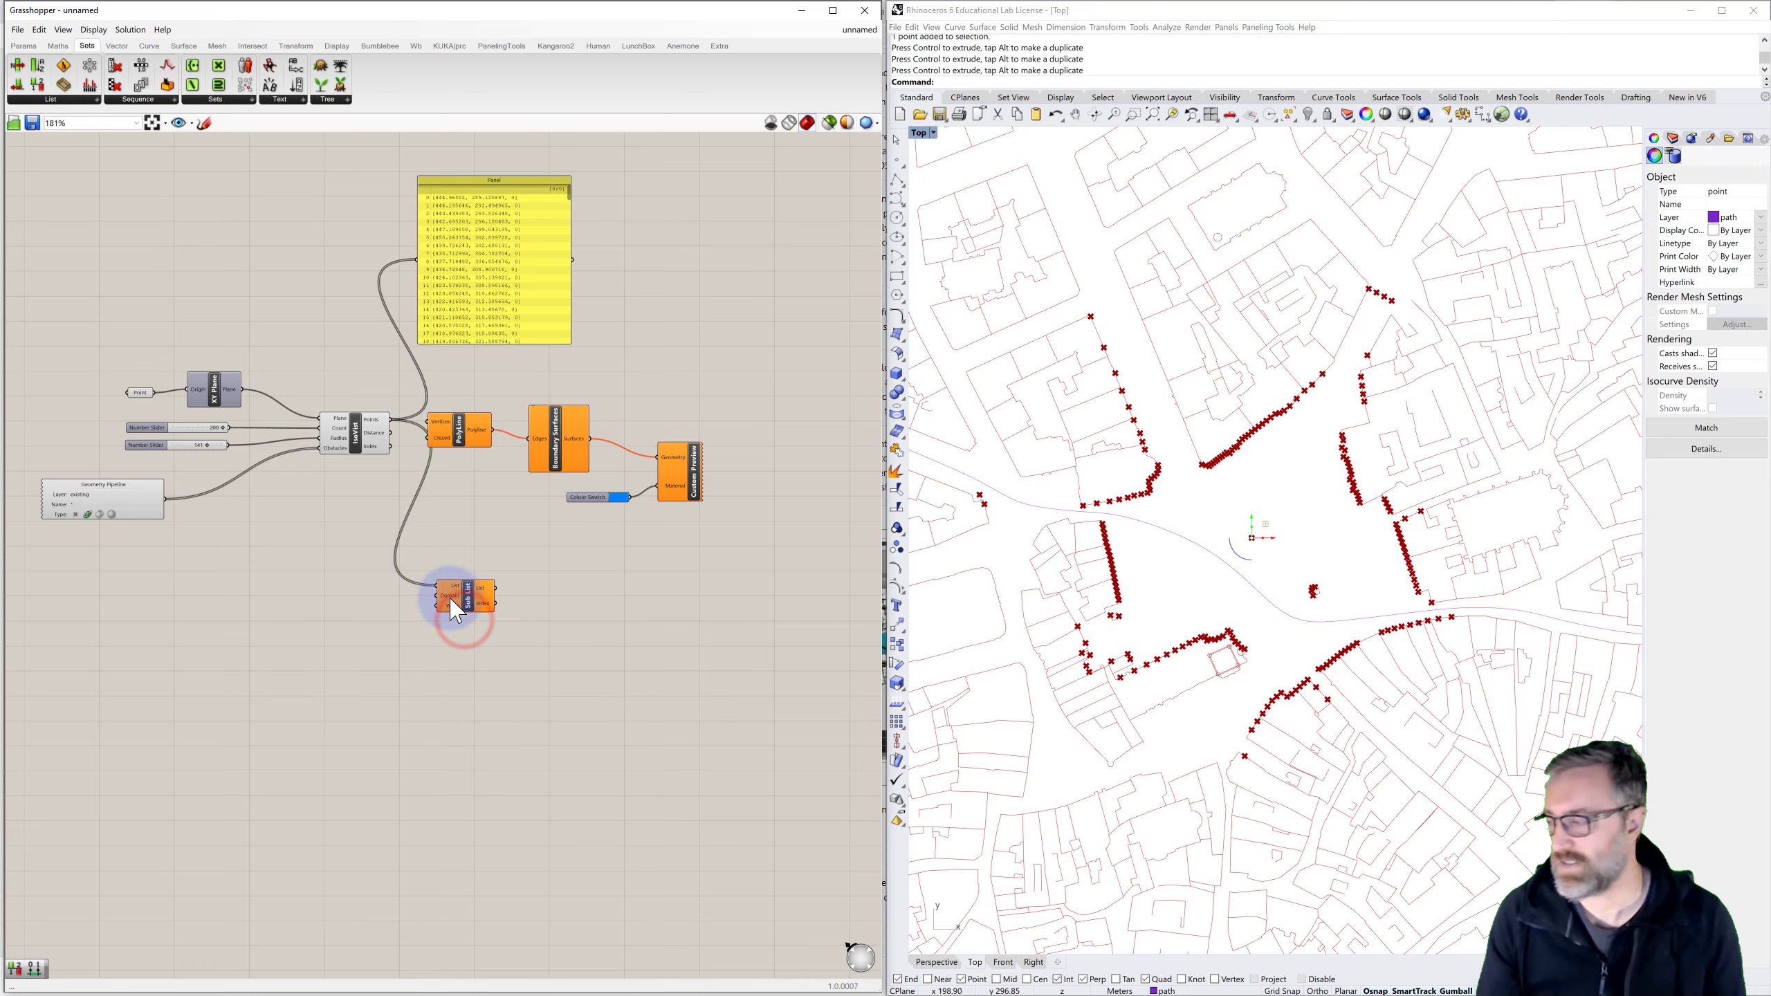
# Add a Construct Domain component beside the Sub List and connect its output to the Sub List's Domain input
pyautogui.doubleClick(339, 596)
pyautogui.write('construct')
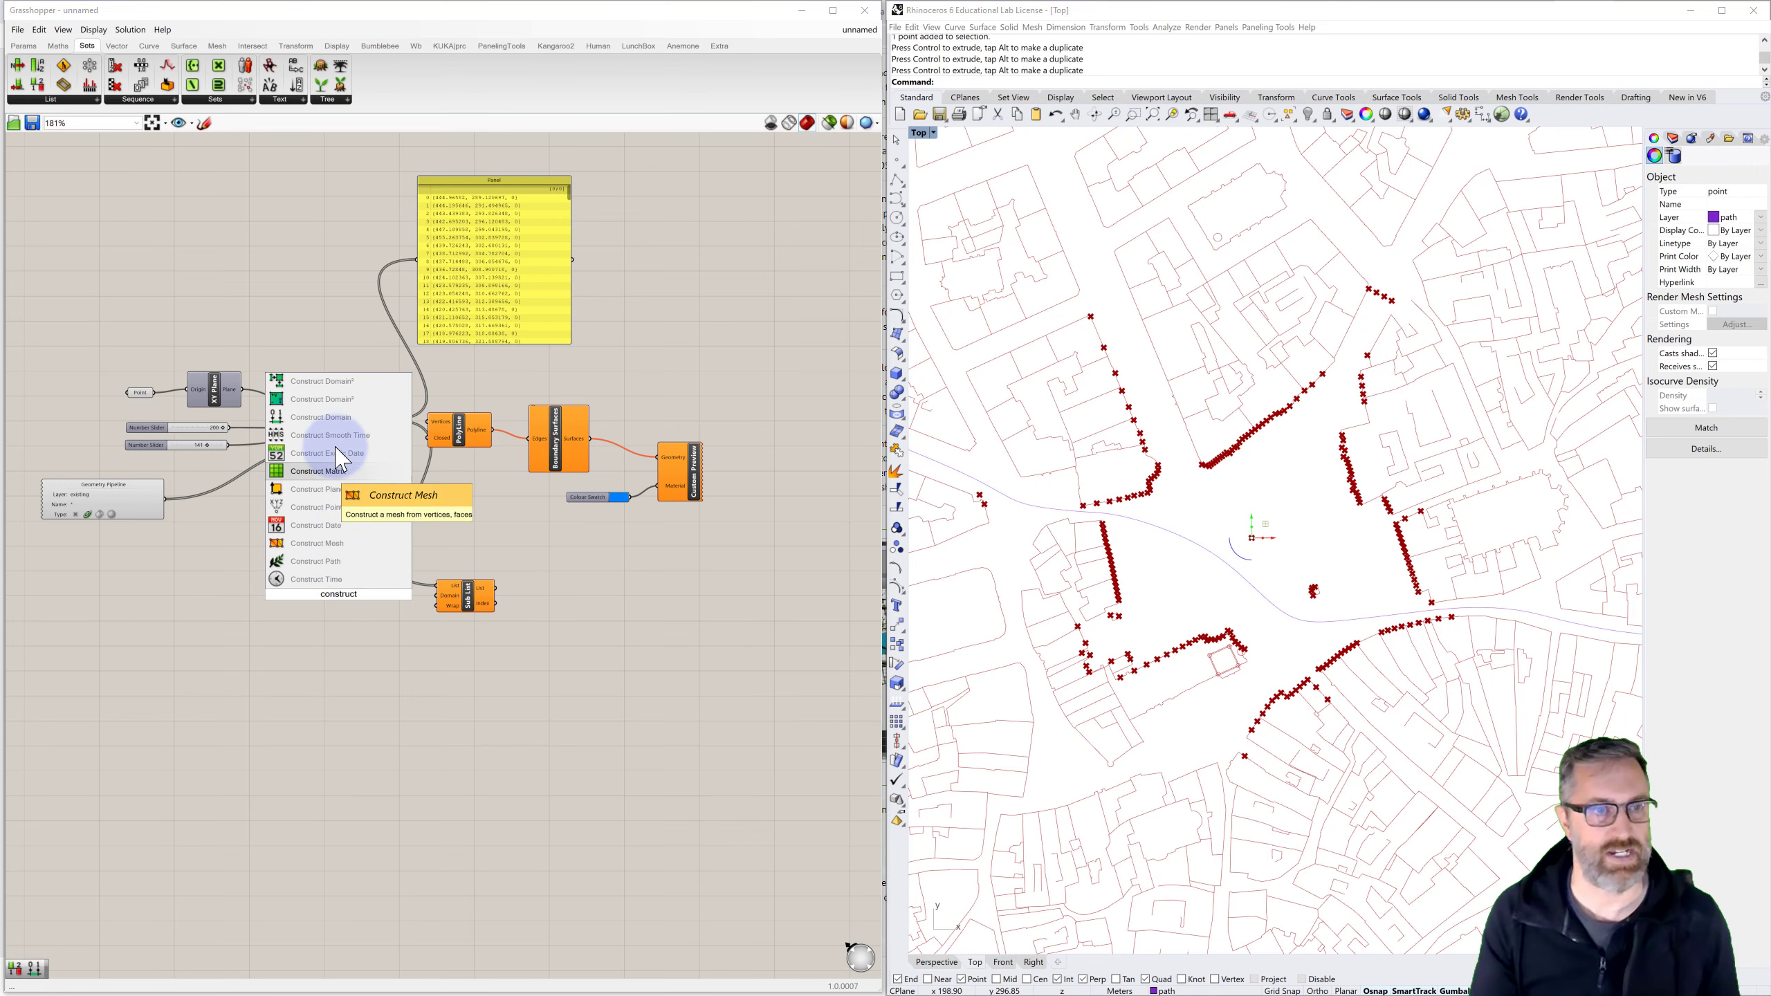
pyautogui.click(327, 416)
pyautogui.click(349, 611)
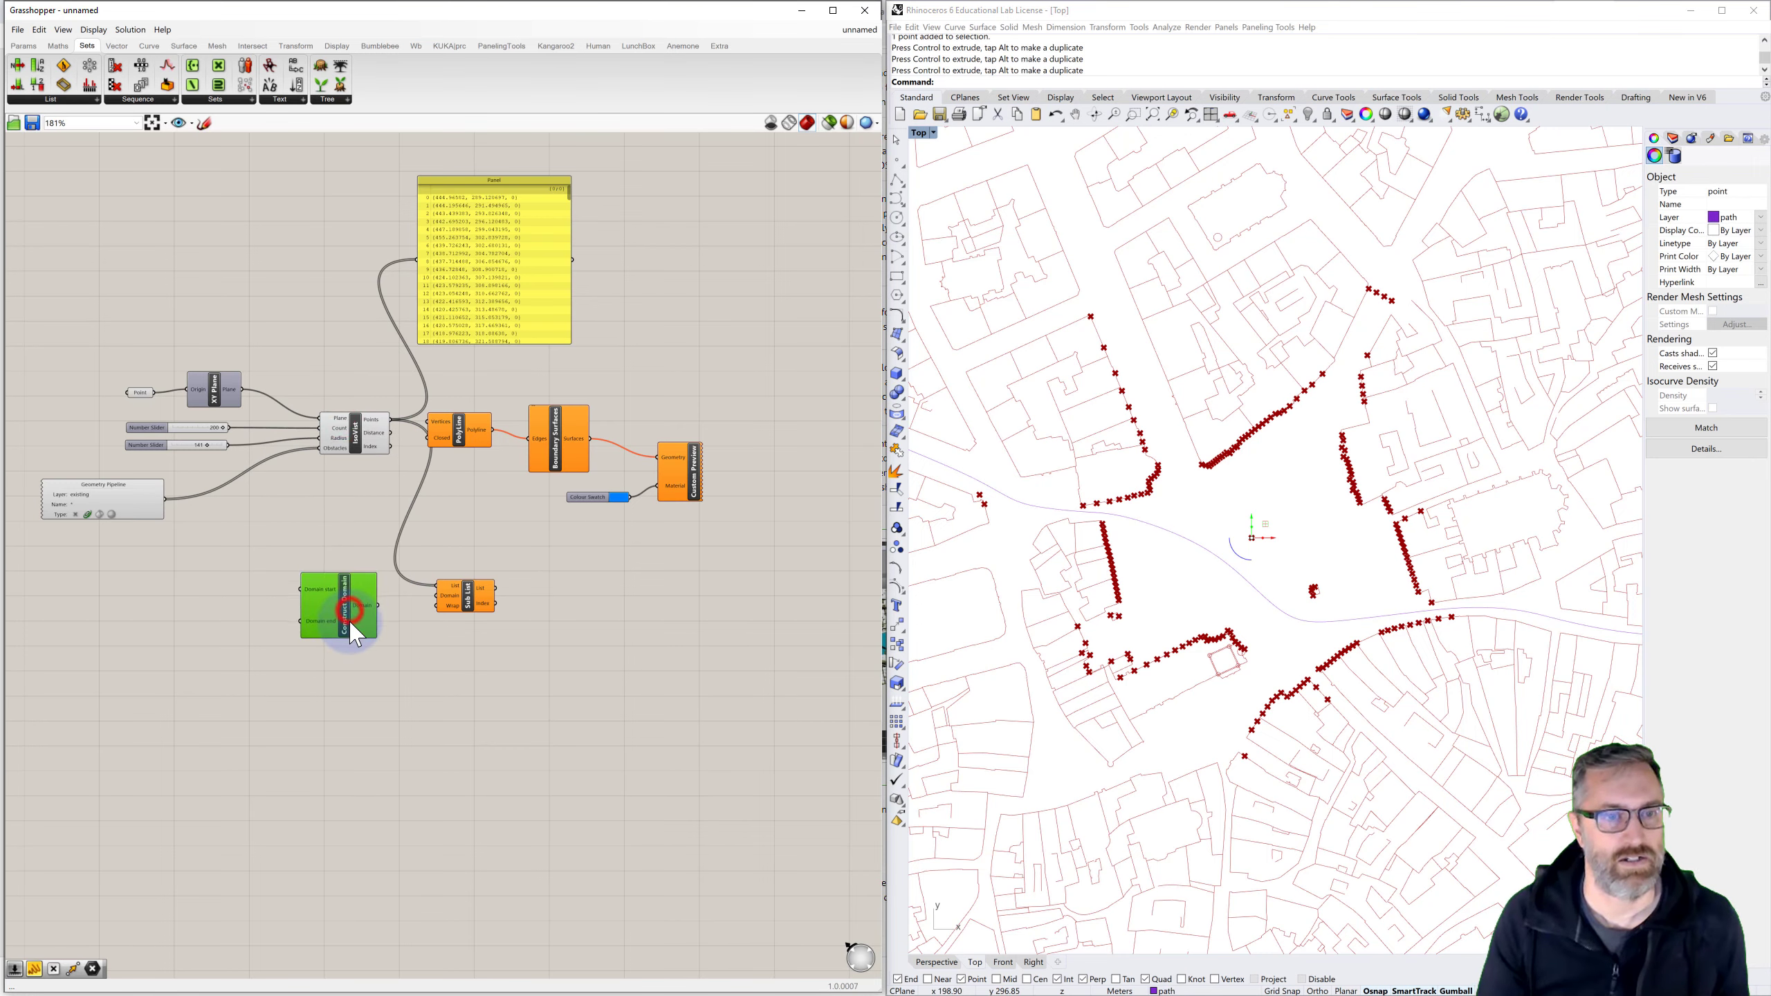
pyautogui.moveTo(377, 604); pyautogui.dragTo(419, 603)
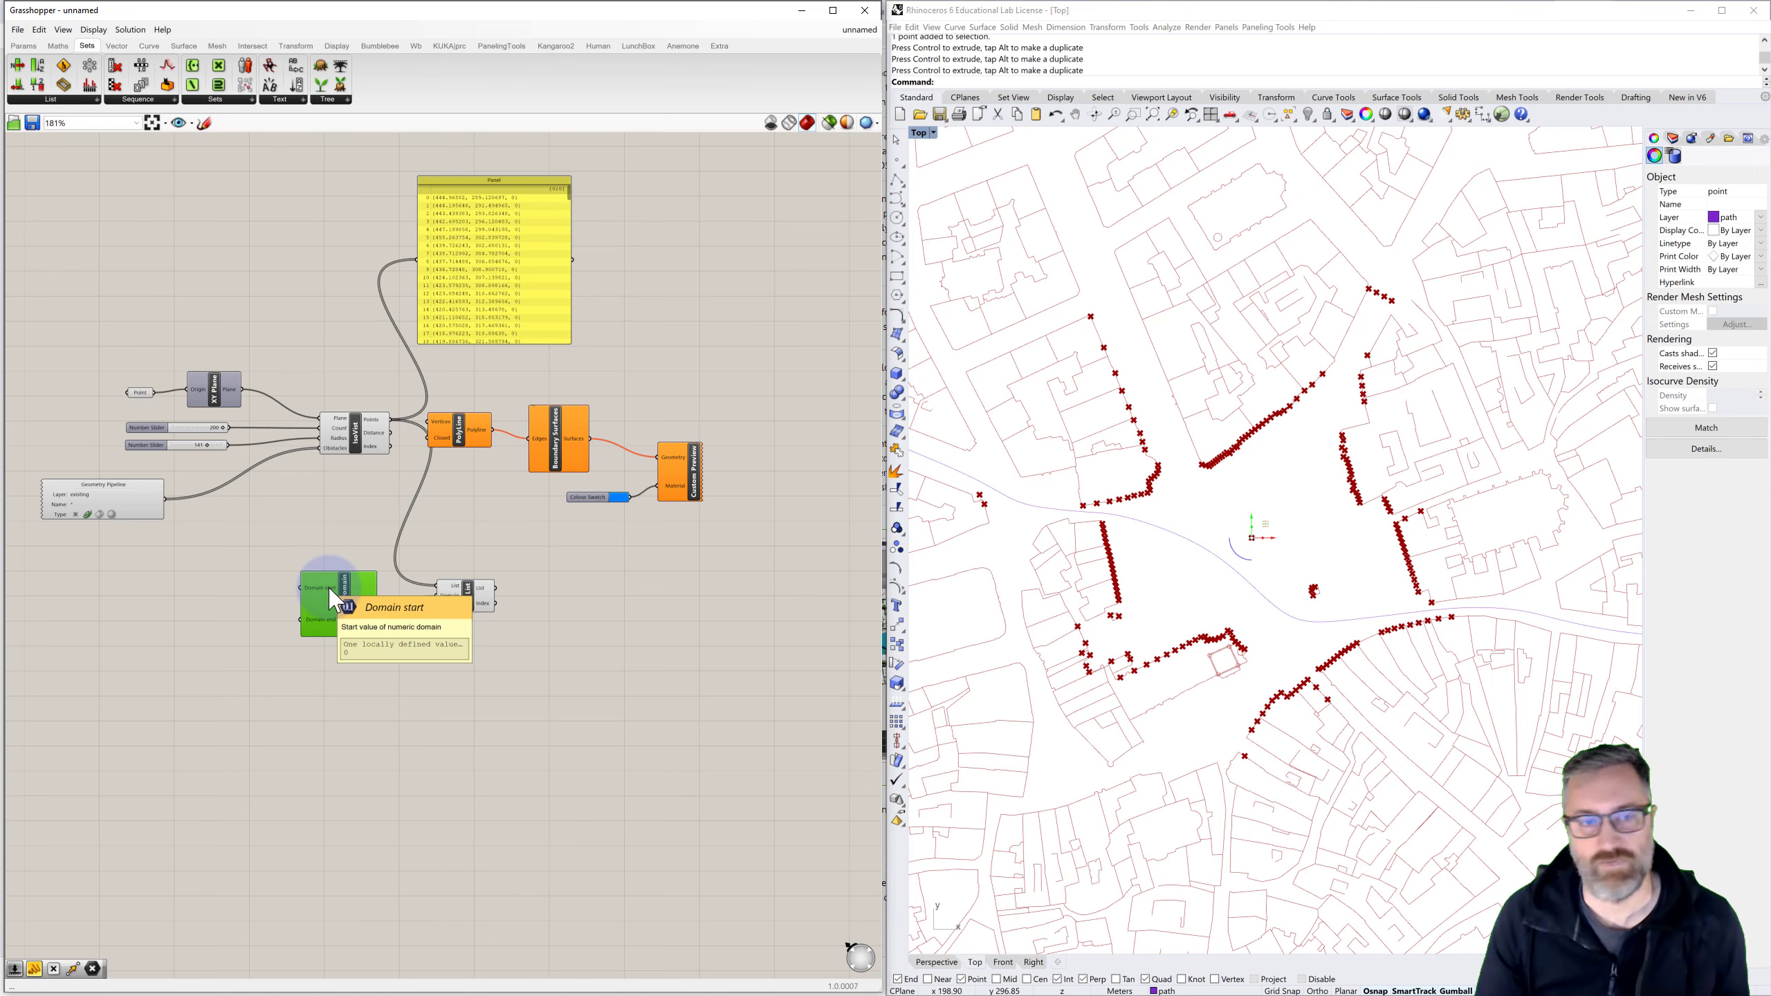
# Make room beside the Construct Domain component, add a Multiplication component there and place a duplicate of it below
pyautogui.moveTo(229, 571); pyautogui.dragTo(294, 565, button='right')
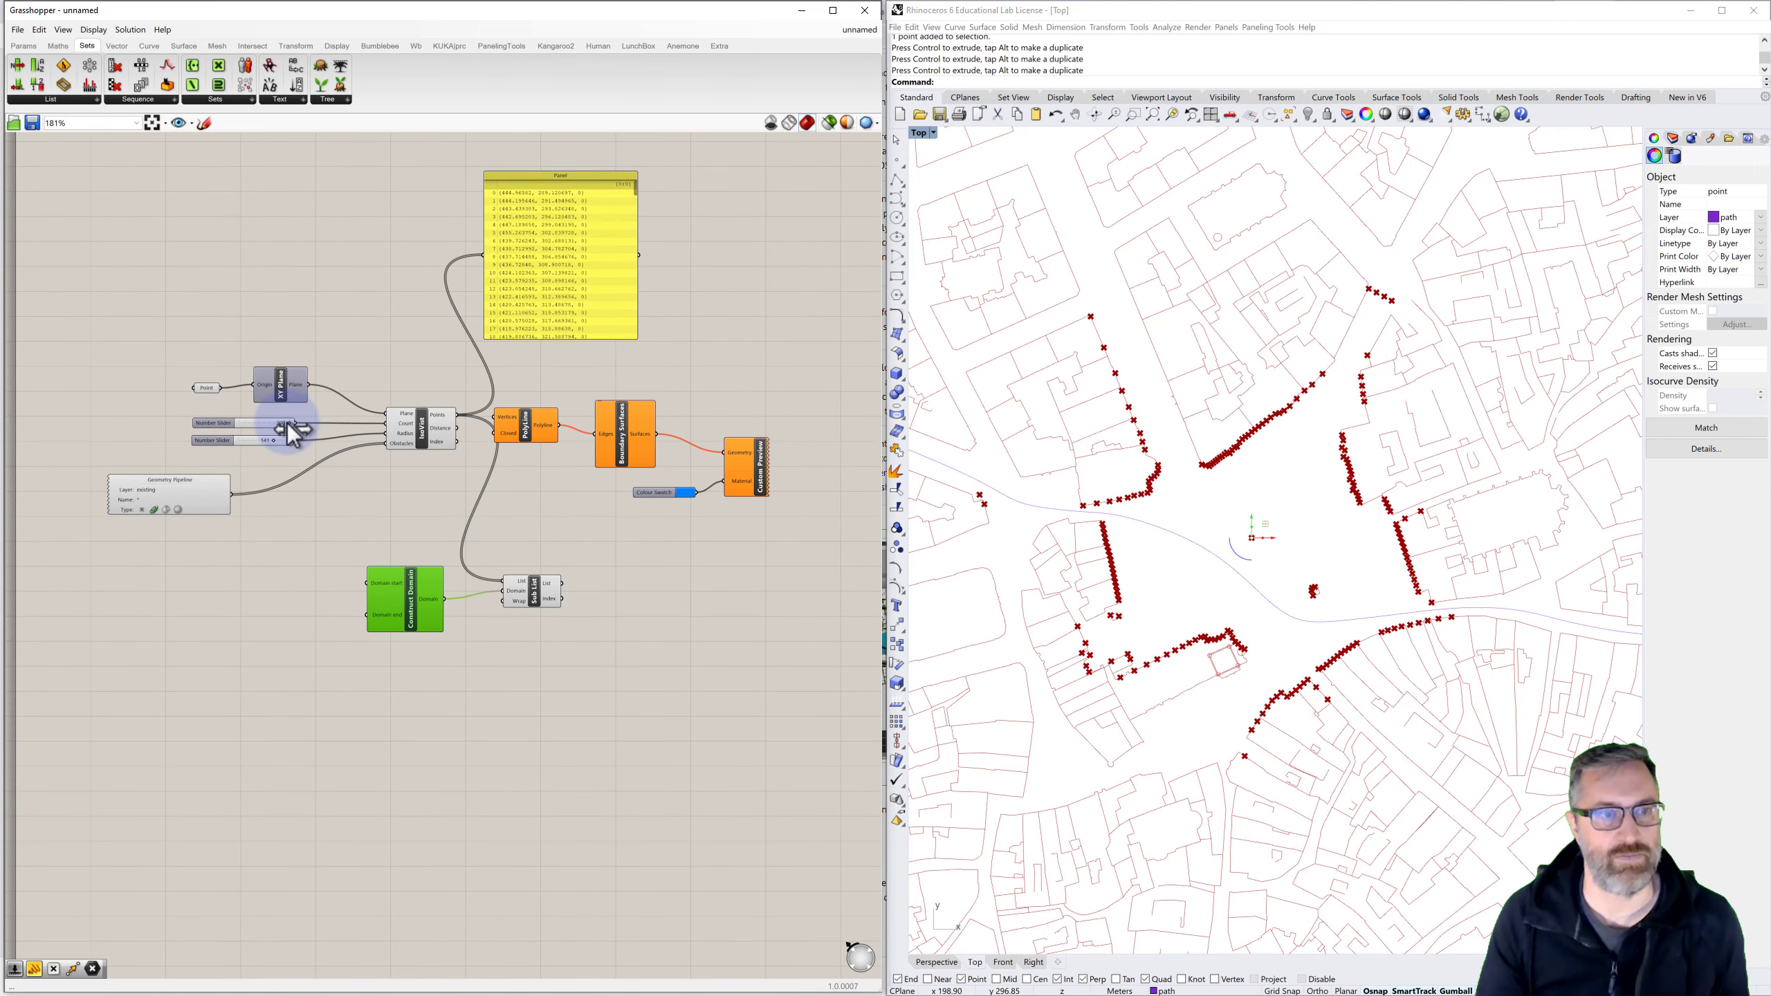
pyautogui.click(229, 422)
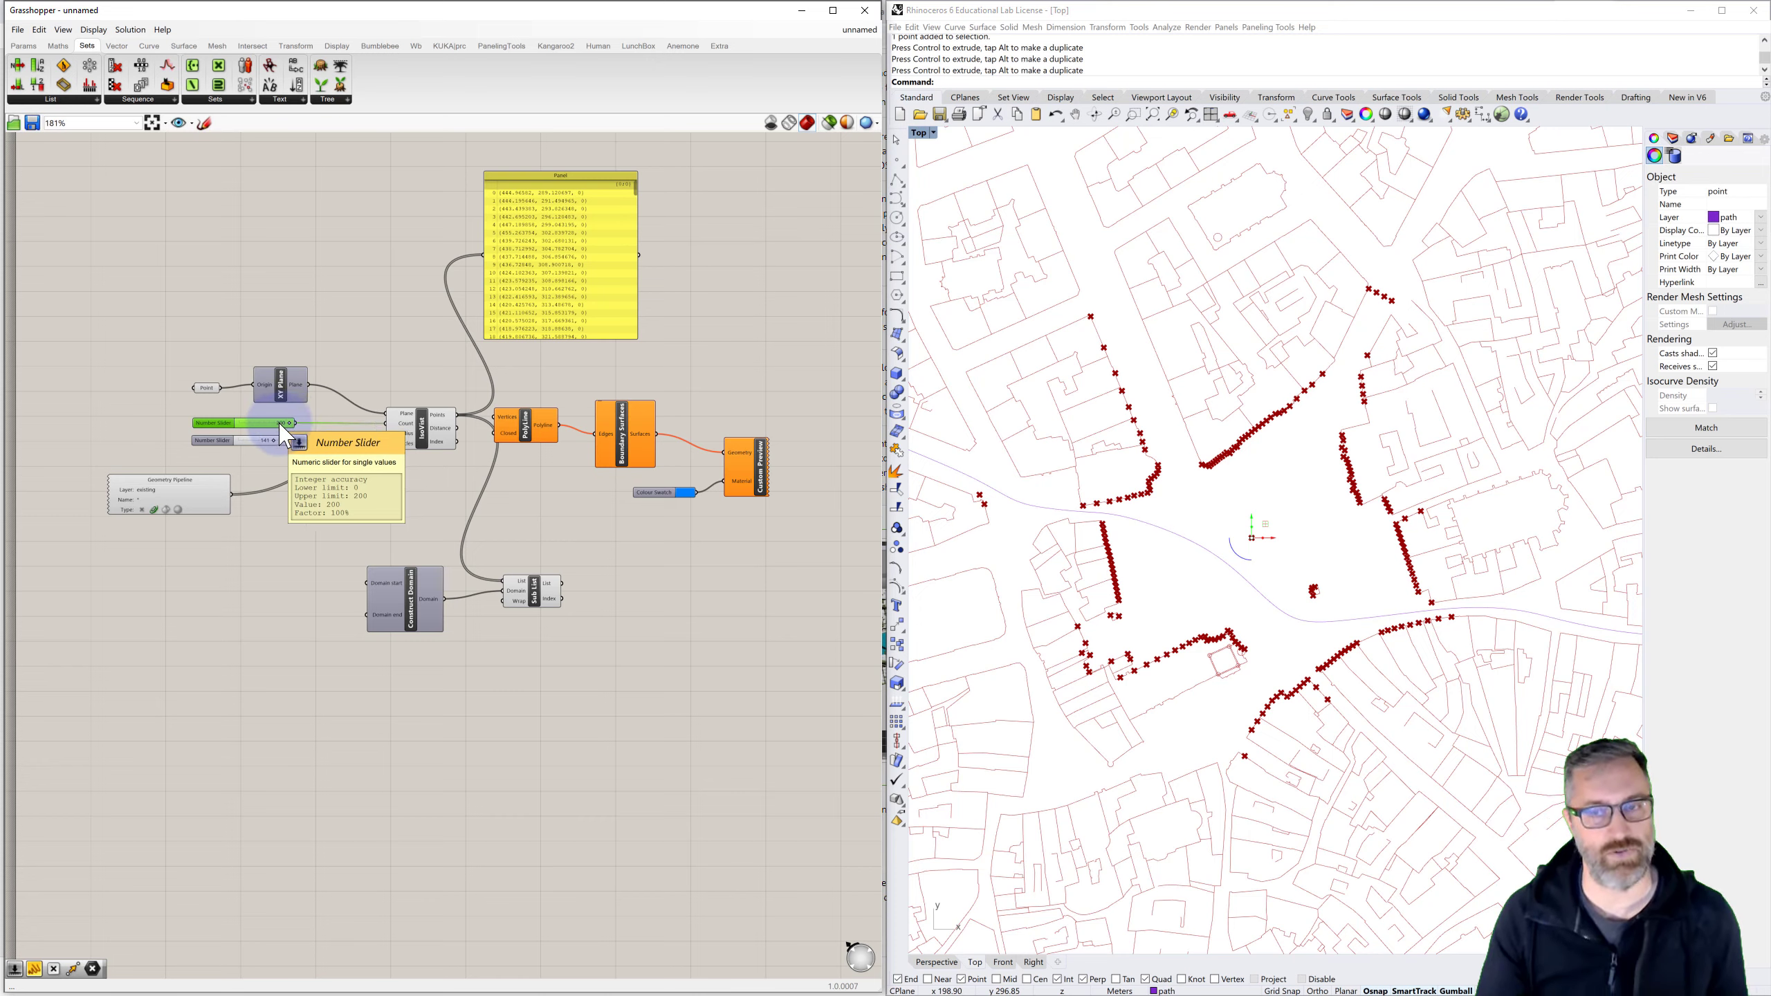
pyautogui.moveTo(576, 556); pyautogui.dragTo(377, 620)
pyautogui.moveTo(408, 627); pyautogui.dragTo(436, 630)
pyautogui.doubleClick(331, 584)
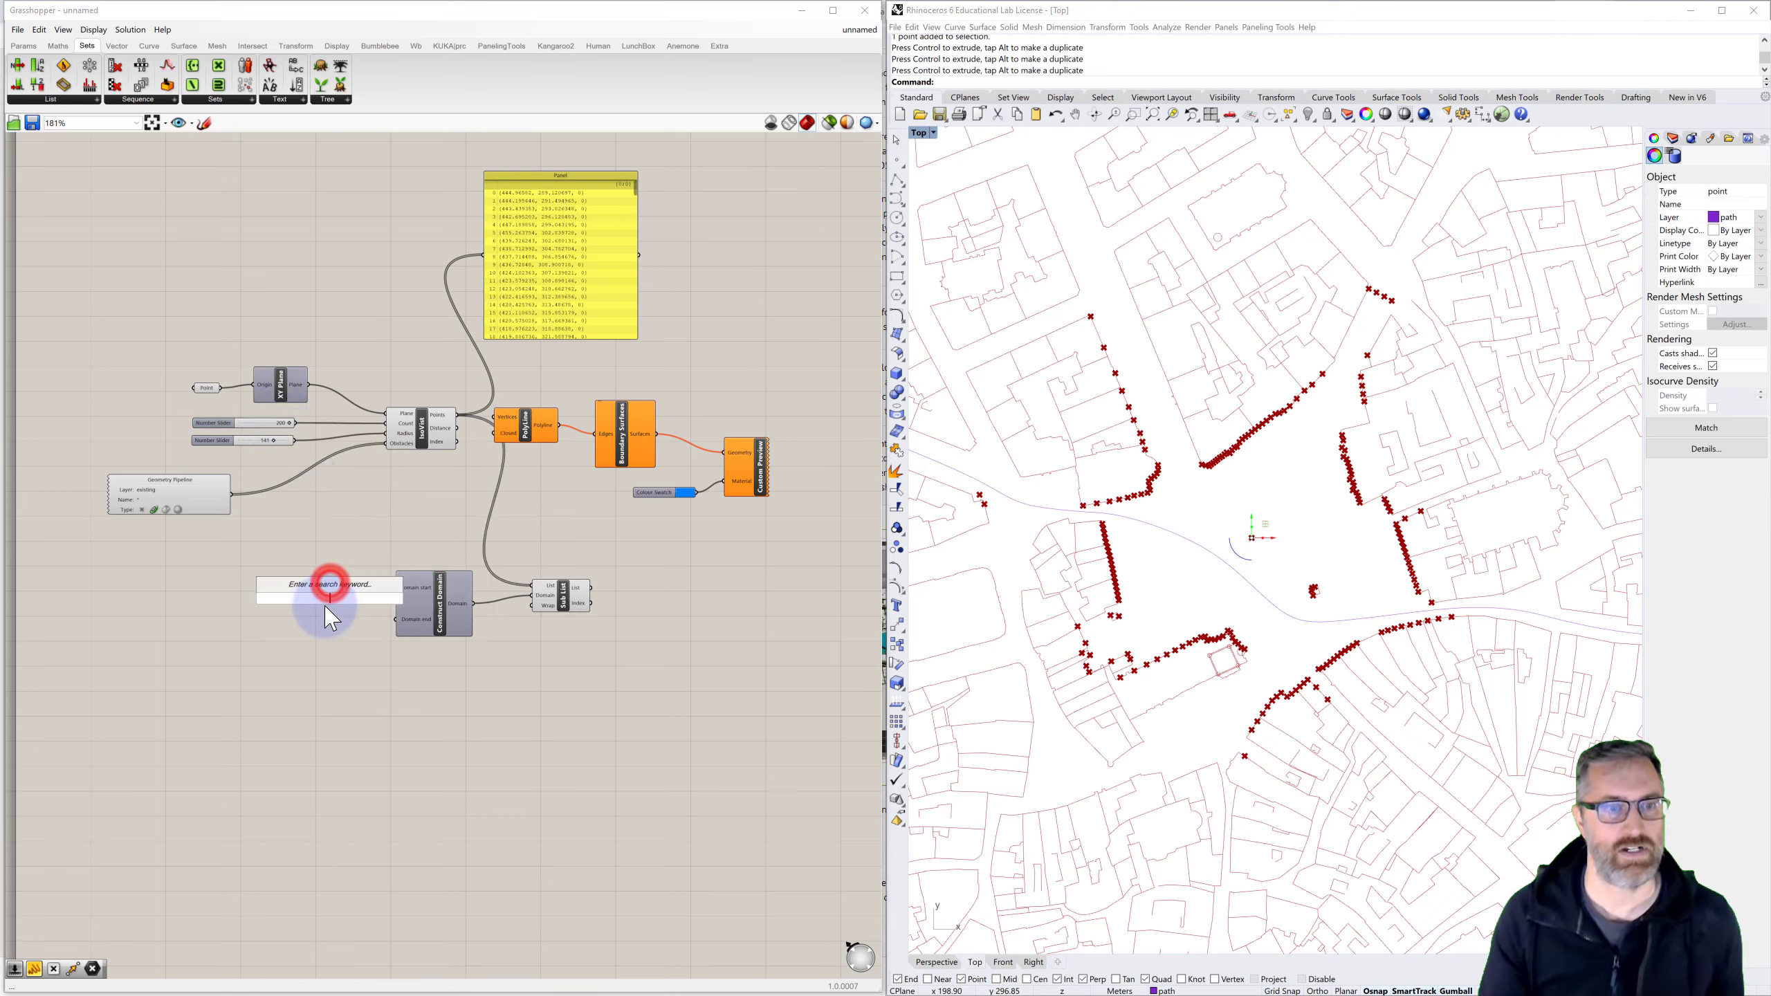
pyautogui.write('multi')
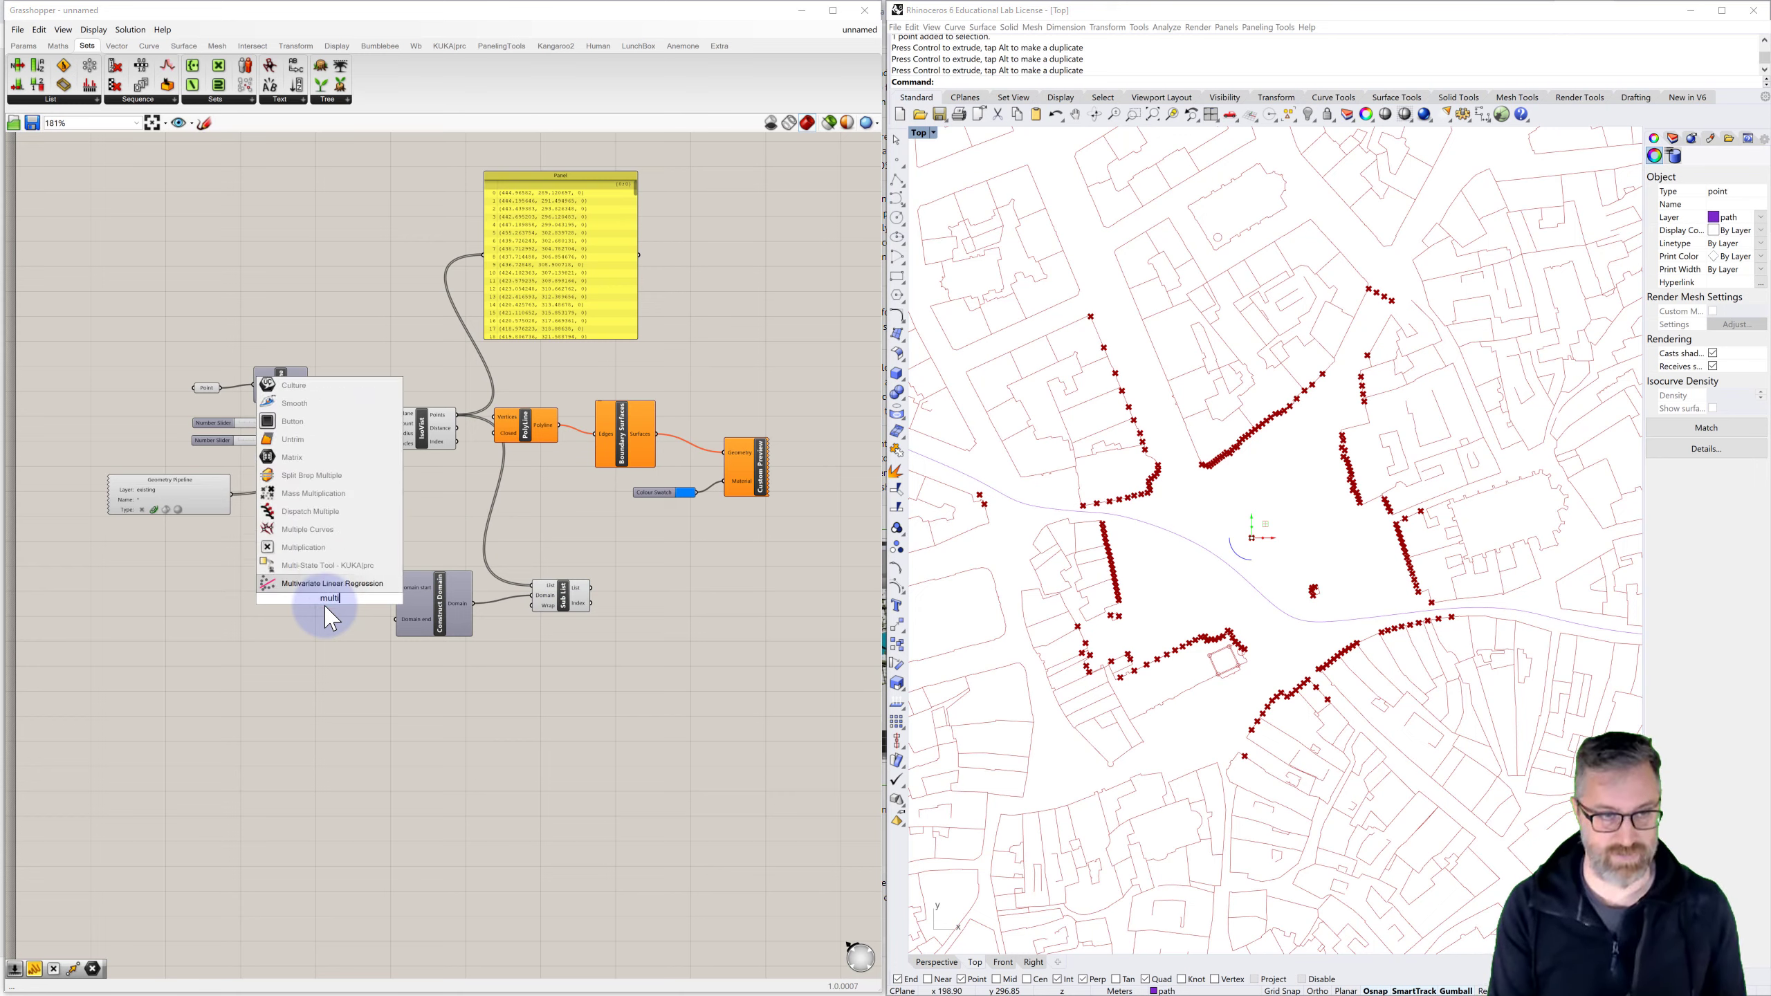
pyautogui.click(318, 548)
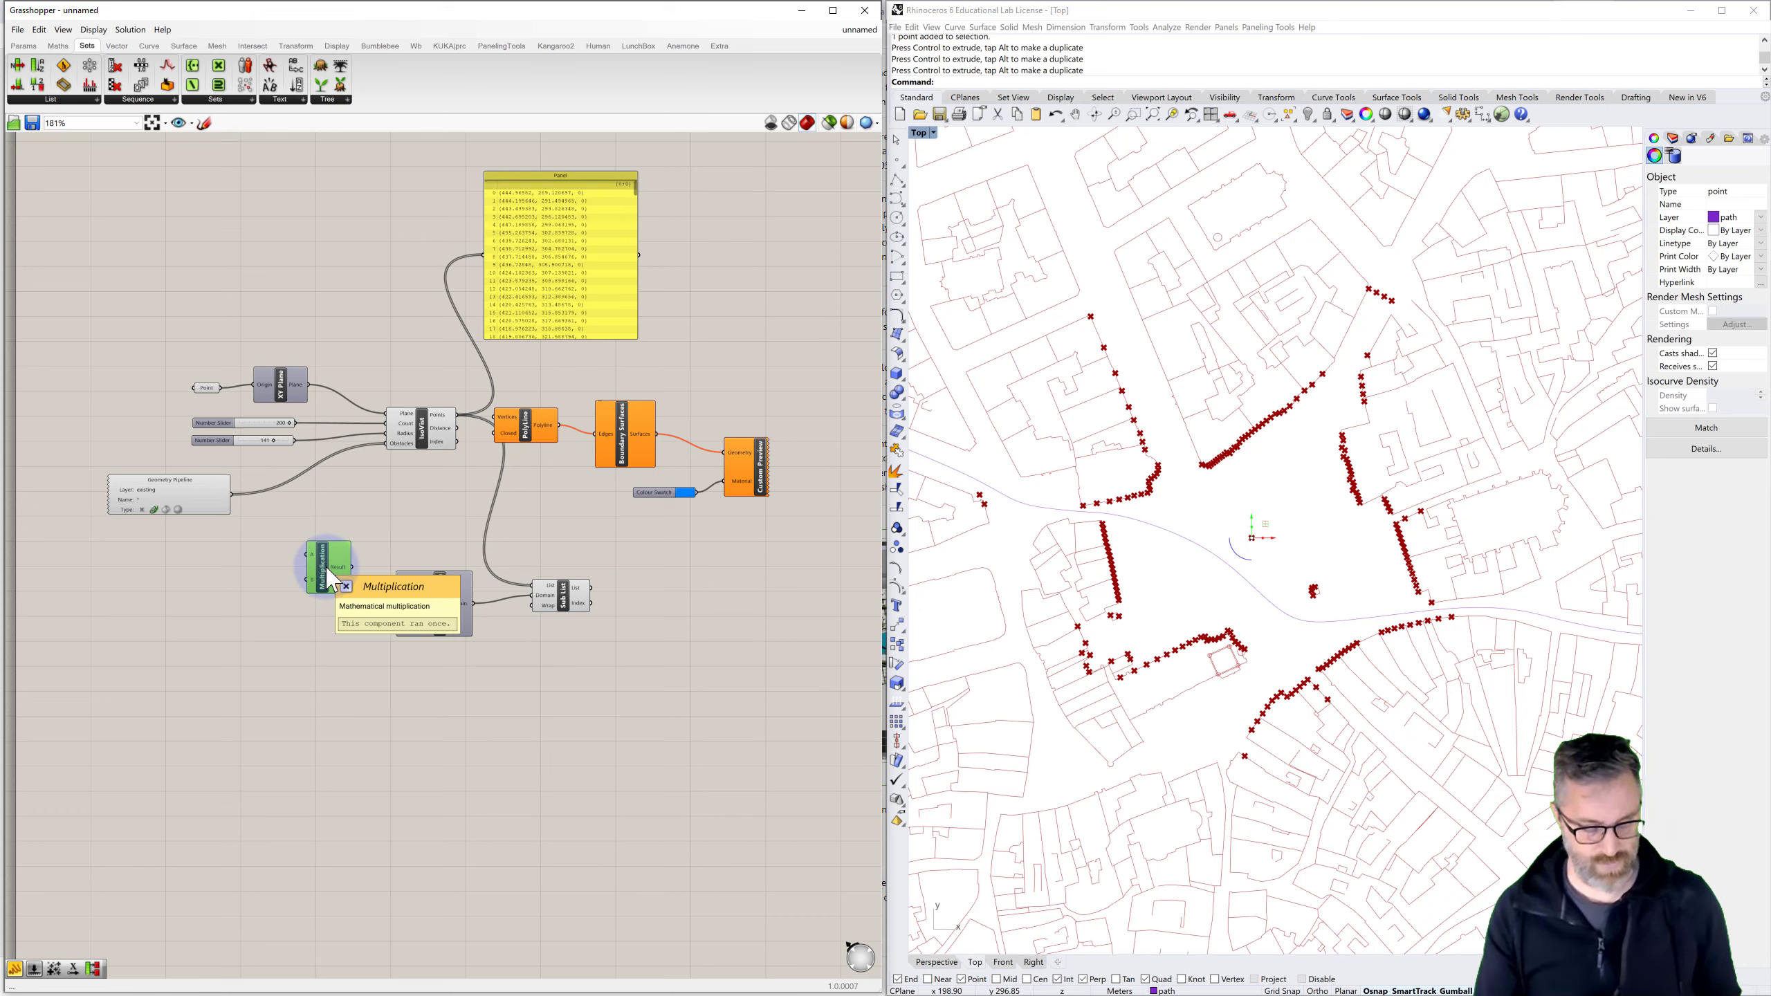
pyautogui.keyDown('alt'); pyautogui.moveTo(331, 586); pyautogui.dragTo(331, 654); pyautogui.keyUp('alt')
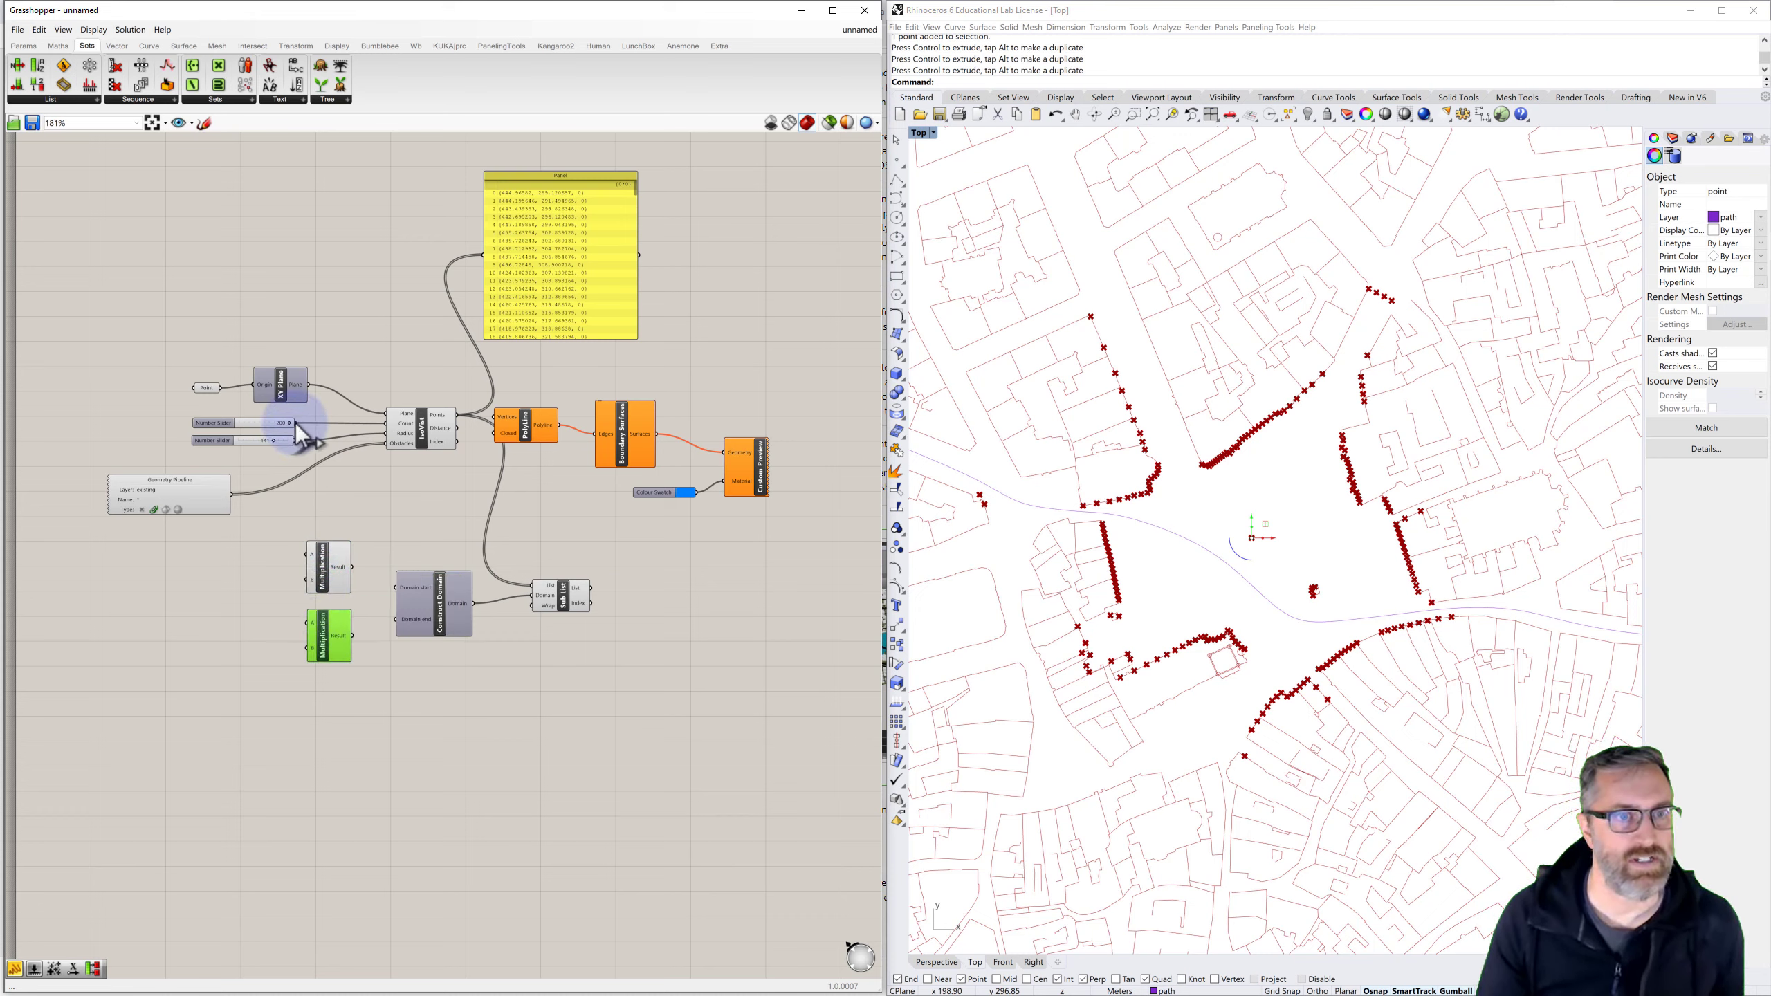
# Connect the IsoVist count slider to the first input of both Multiplications and their results to the Construct Domain's start and end
pyautogui.moveTo(296, 423); pyautogui.dragTo(308, 555)
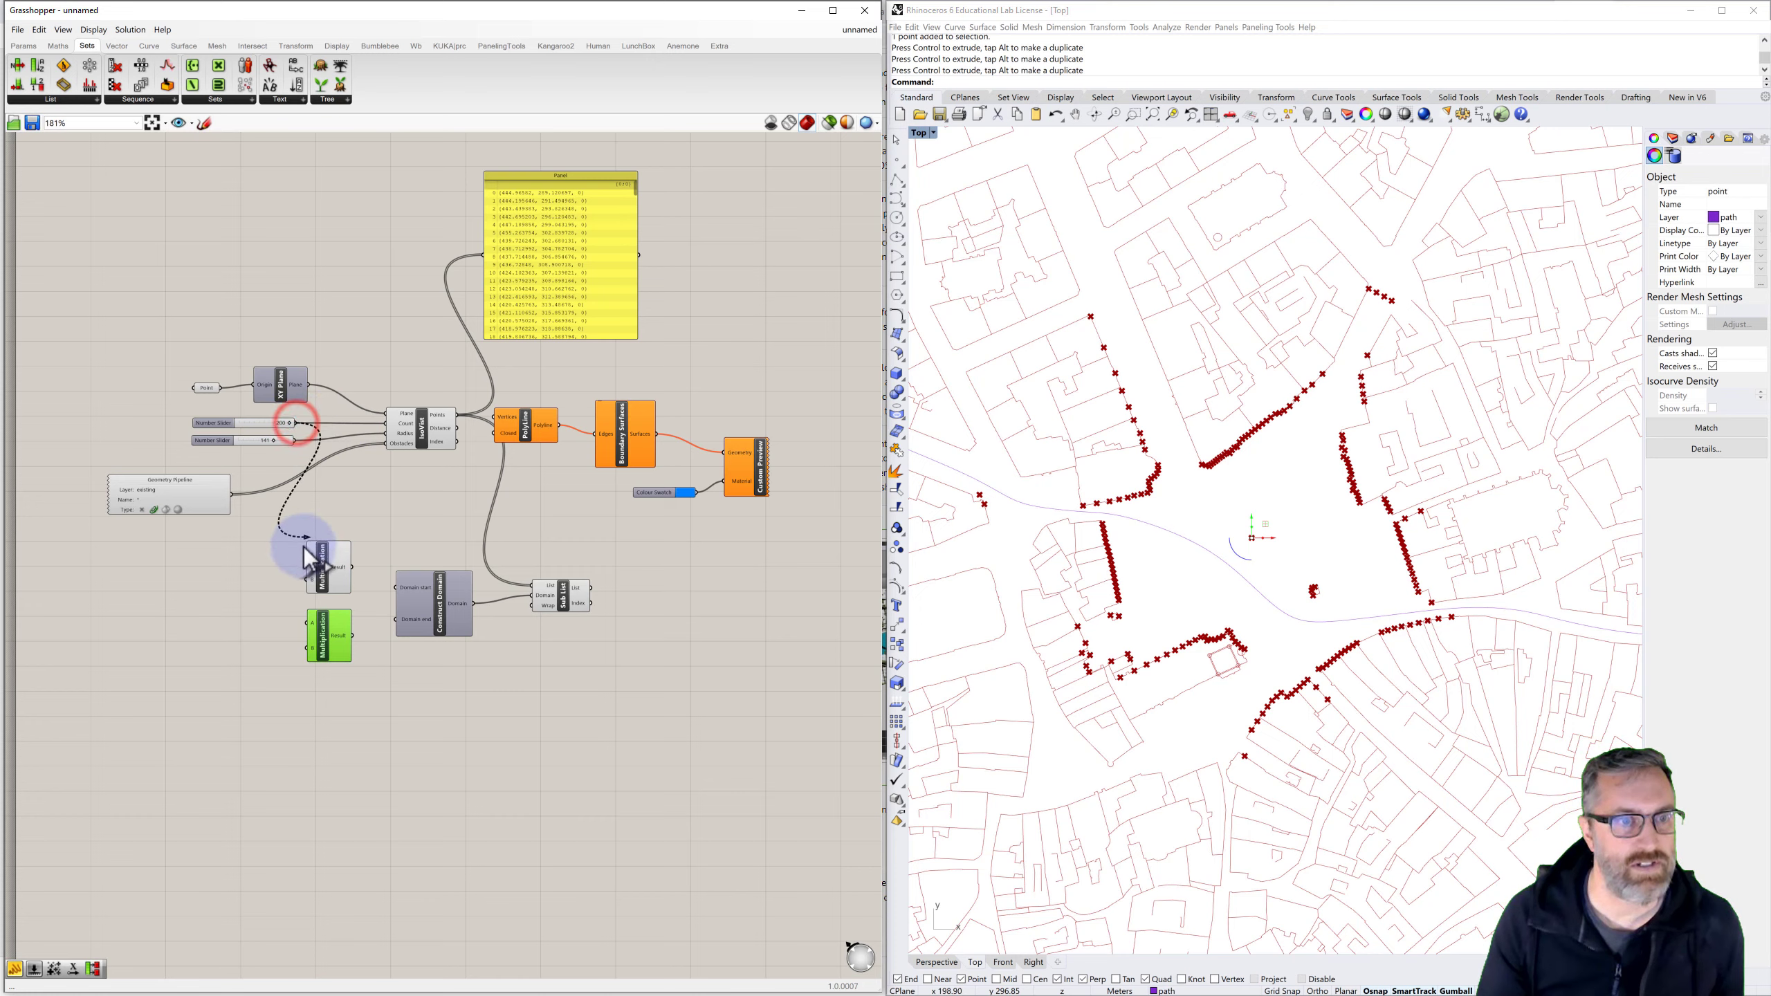
pyautogui.moveTo(299, 422); pyautogui.dragTo(308, 622)
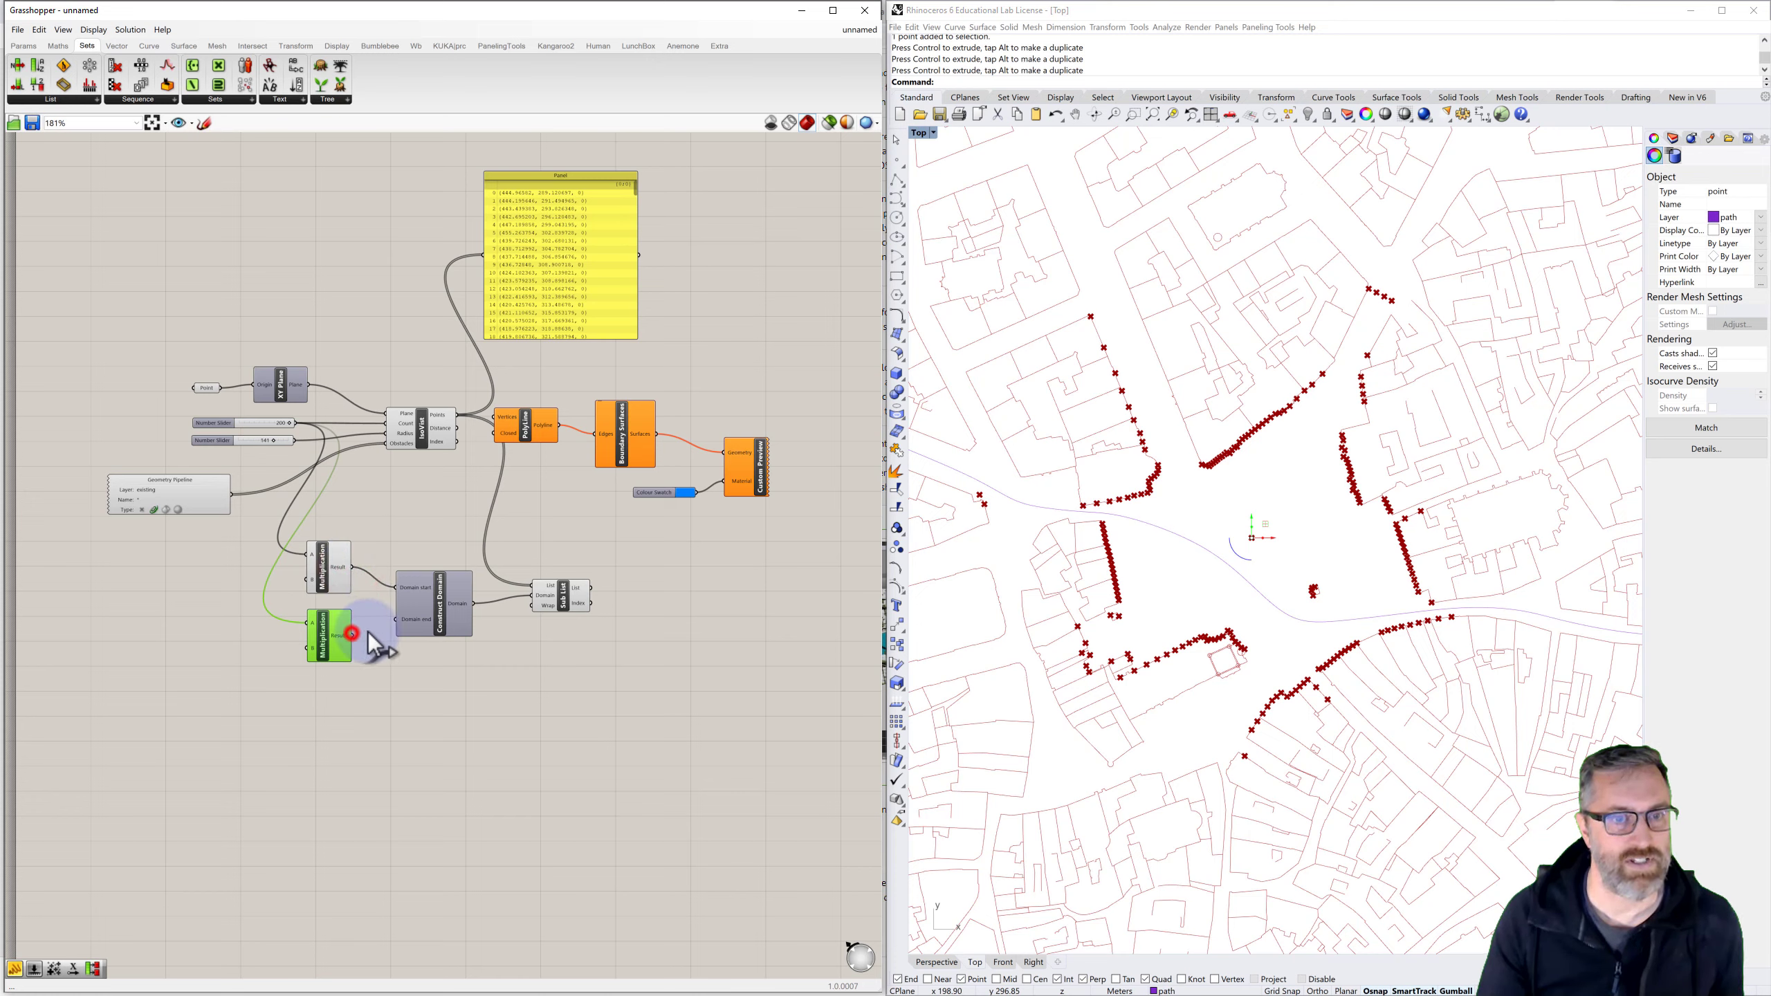
pyautogui.moveTo(352, 635); pyautogui.dragTo(395, 619)
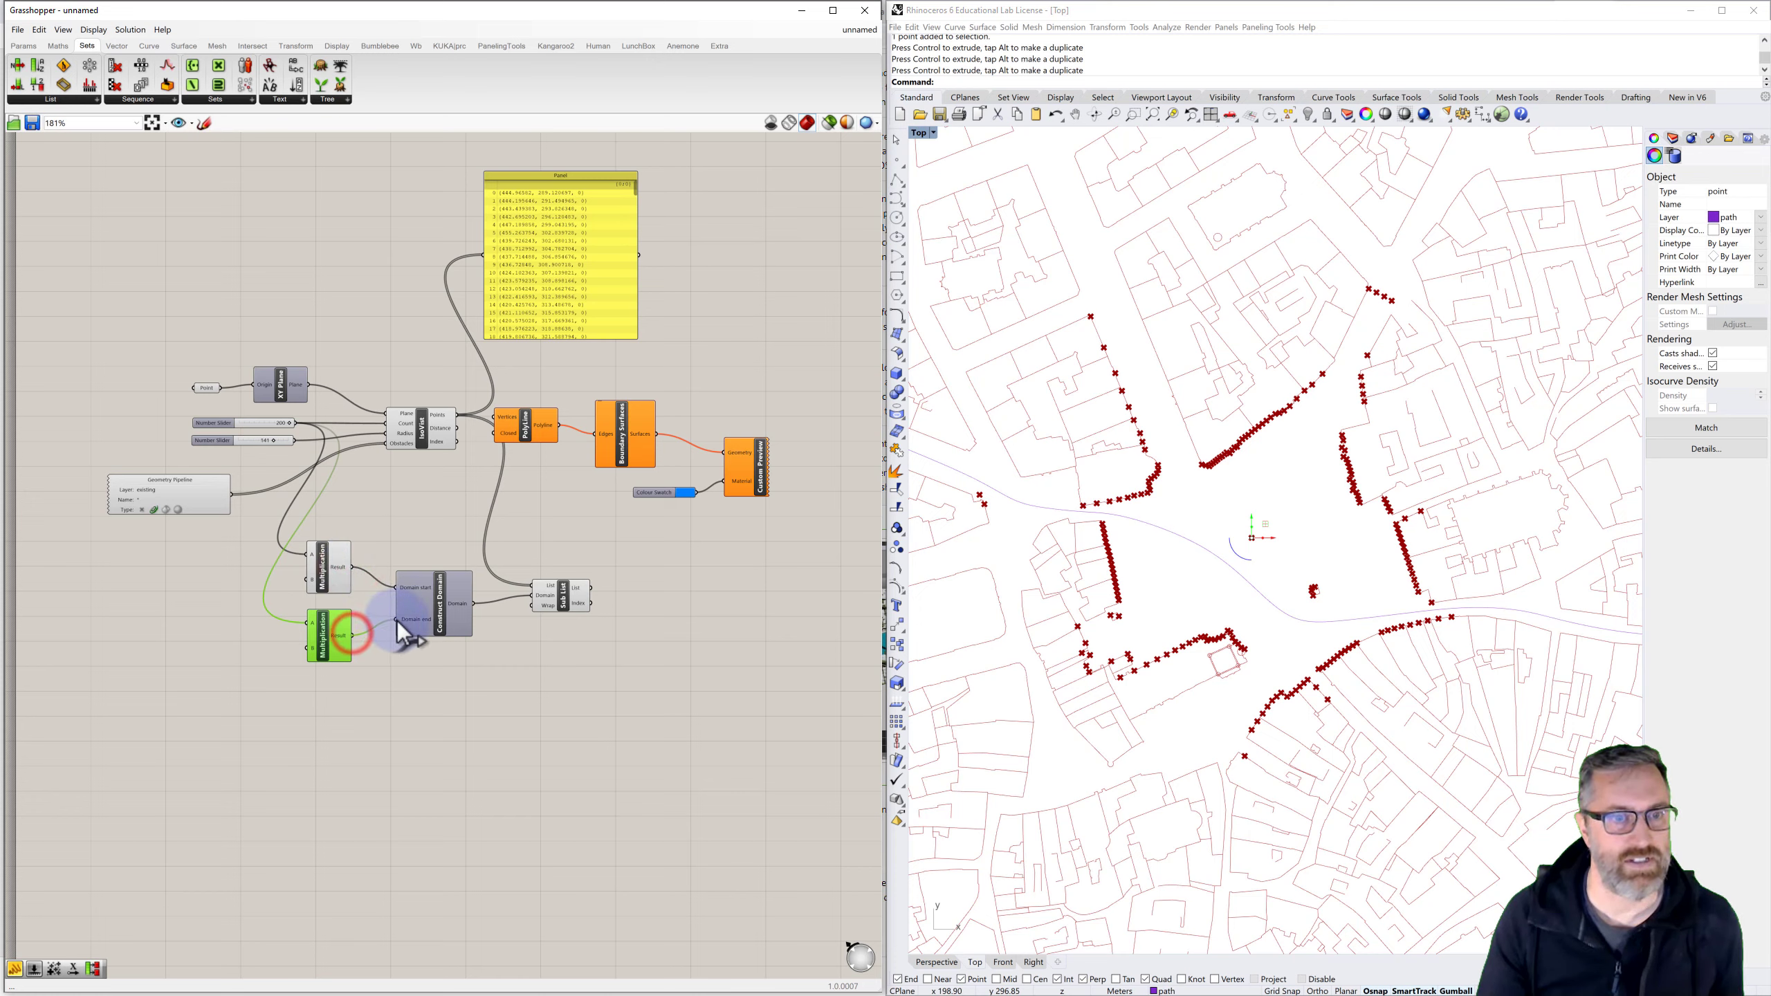
# Add a small Panel beside the upper Multiplication and place a duplicate beside the lower one
pyautogui.doubleClick(282, 586)
pyautogui.write('pan')
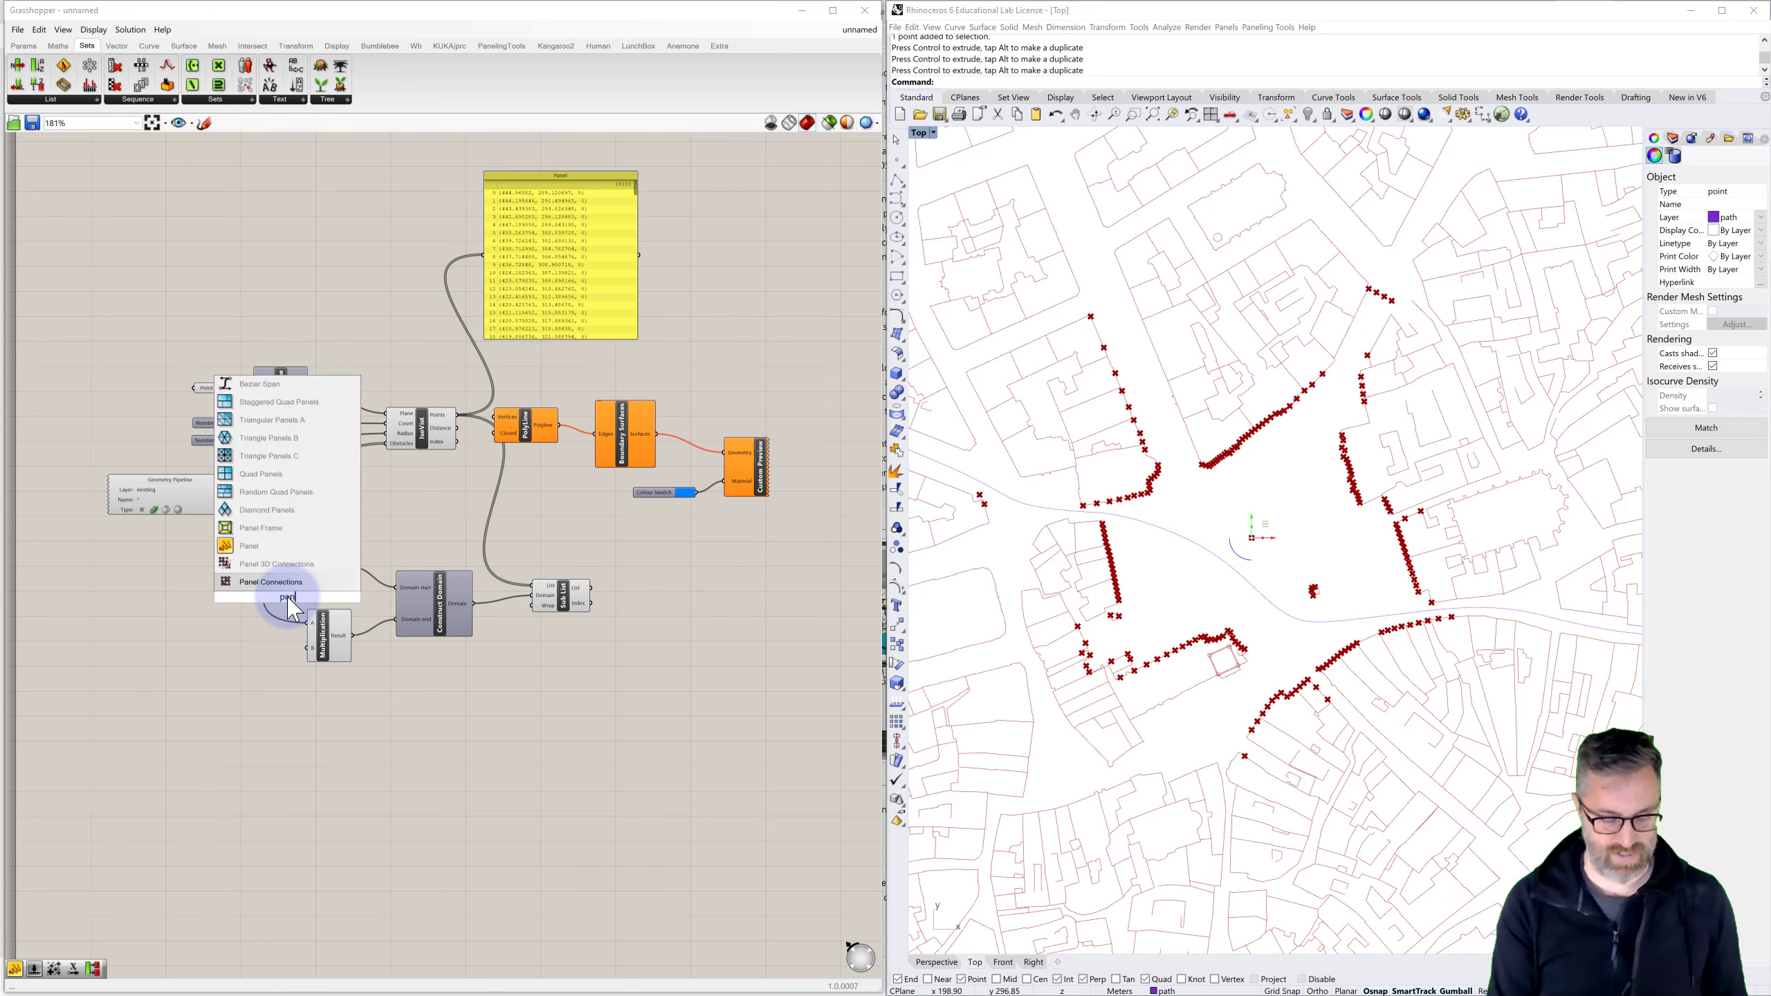
pyautogui.write('el')
pyautogui.press('Return')
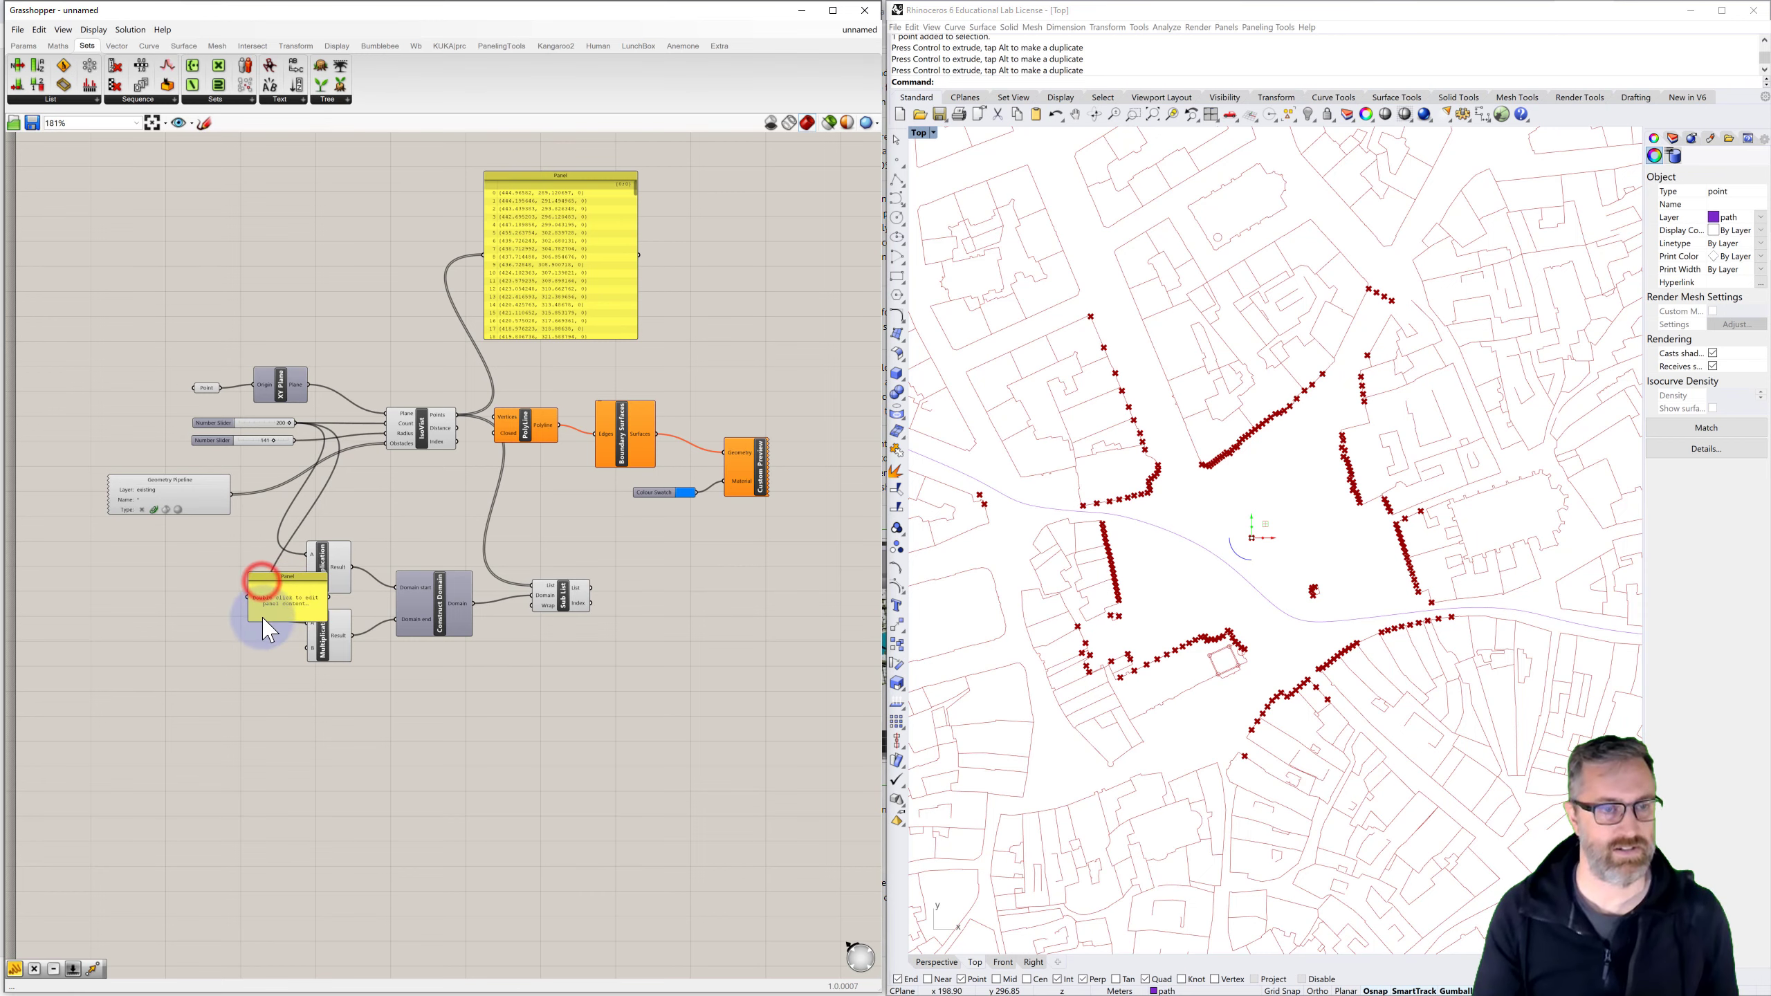
pyautogui.moveTo(249, 619)
pyautogui.mouseDown()
pyautogui.moveTo(283, 582)
pyautogui.moveTo(253, 578)
pyautogui.moveTo(251, 638)
pyautogui.mouseUp()
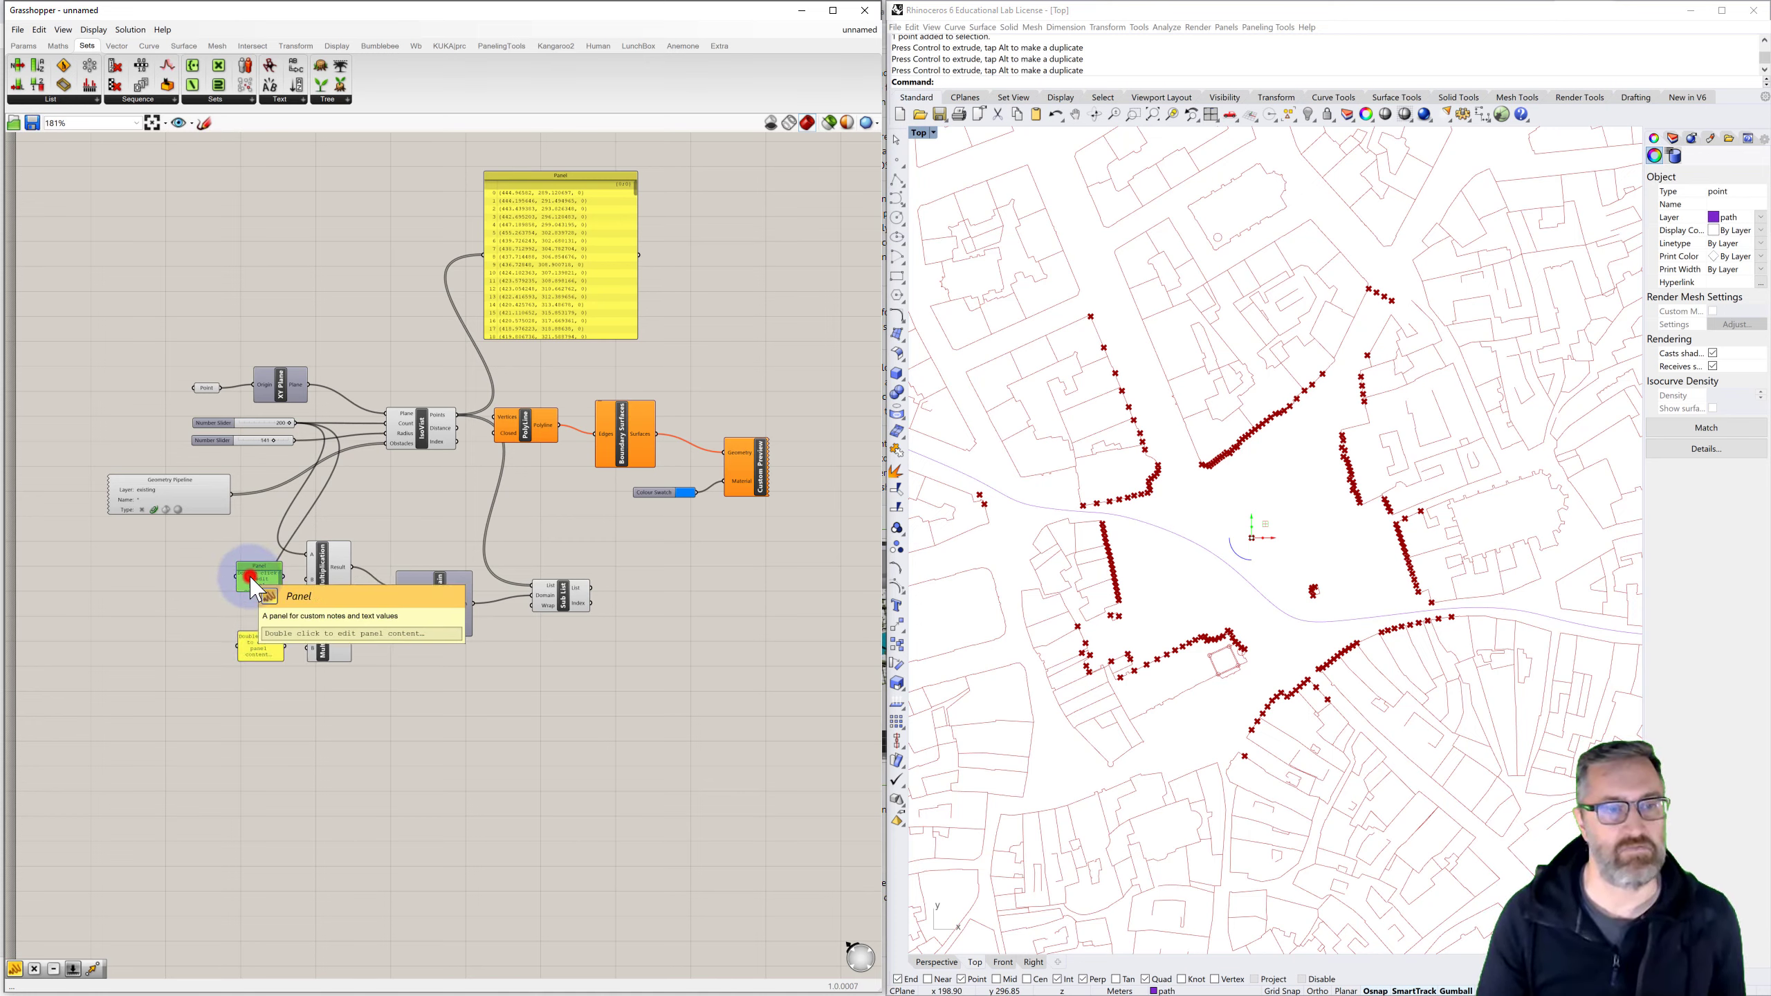
# Enter a multiplier in each small Panel and connect the two Panels to the second inputs of their Multiplication components
pyautogui.doubleClick(256, 588)
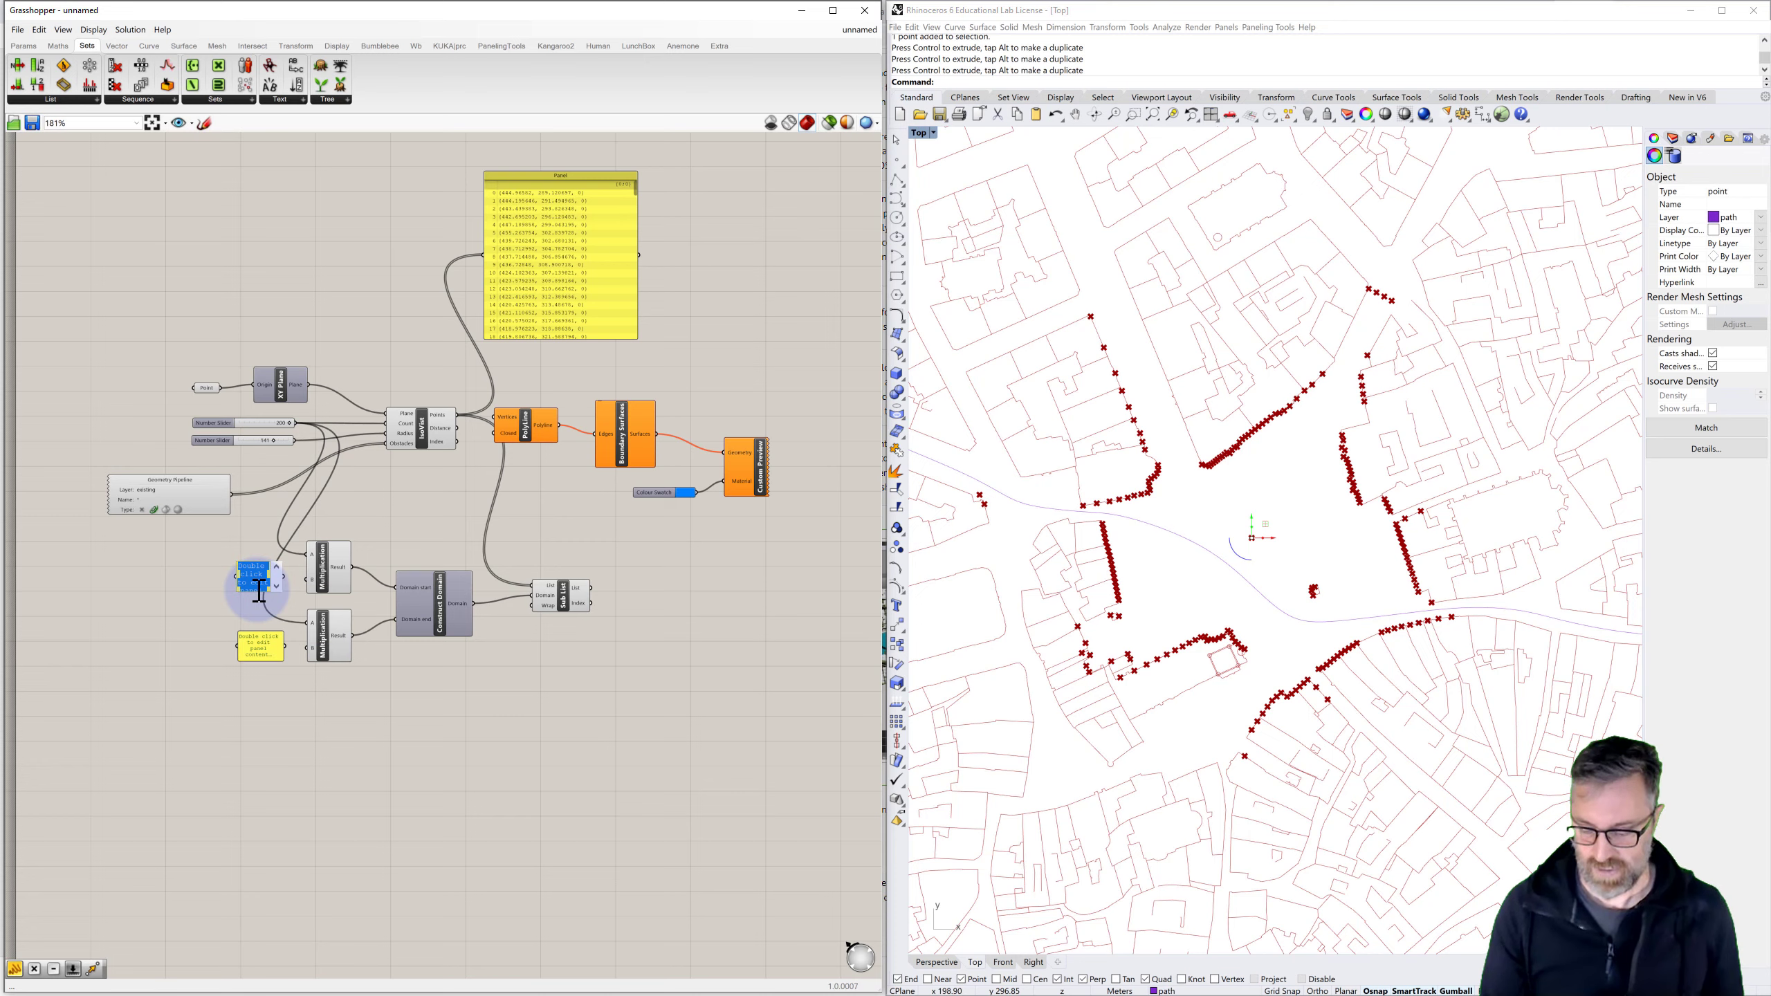
pyautogui.click(178, 605)
pyautogui.doubleClick(252, 649)
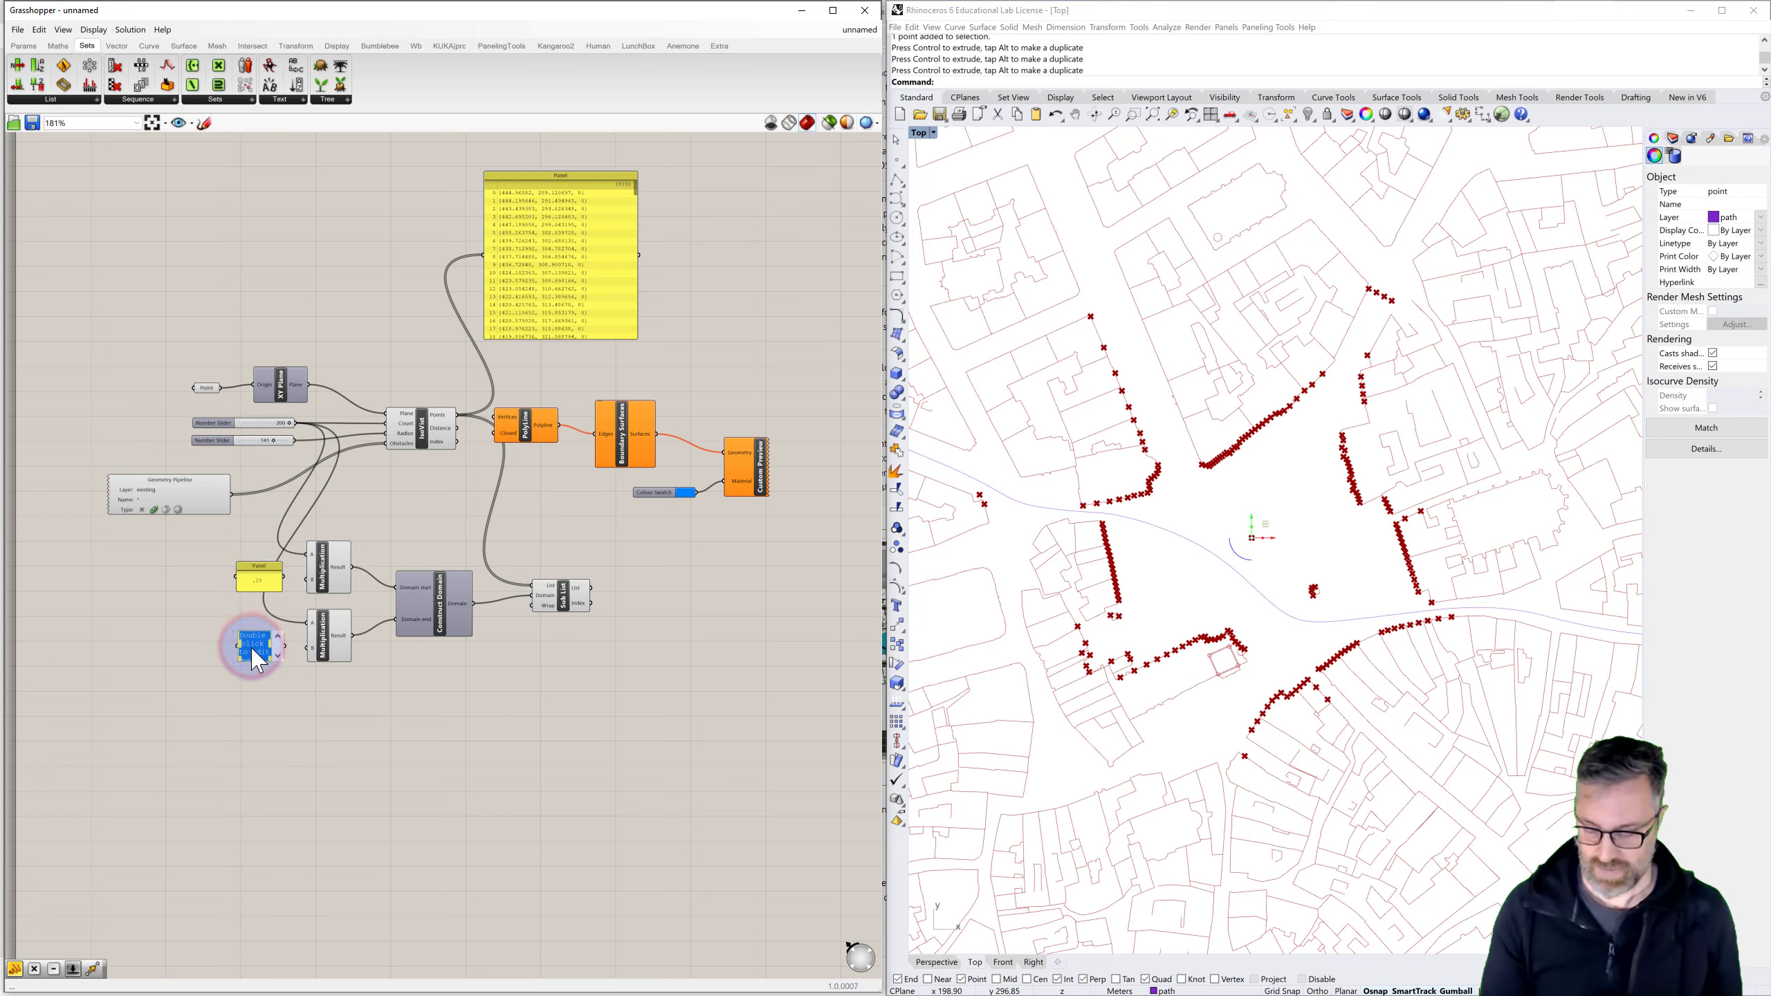
pyautogui.click(249, 687)
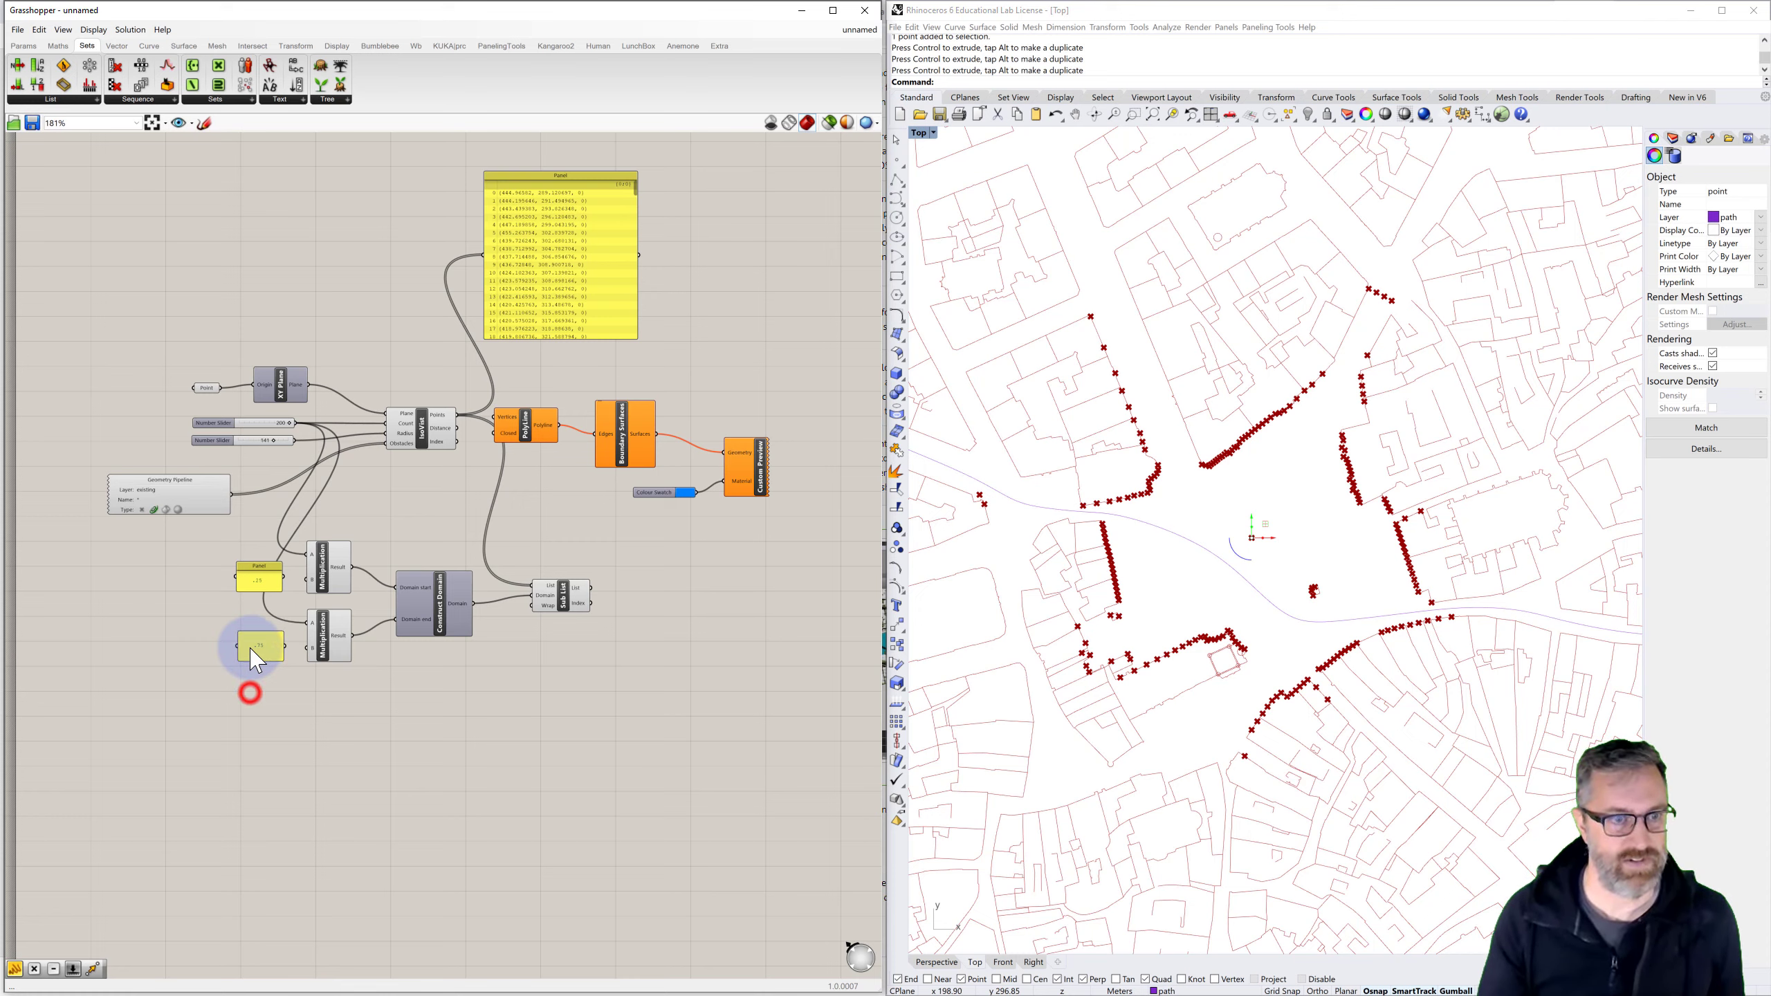
pyautogui.moveTo(283, 577); pyautogui.dragTo(309, 579)
pyautogui.moveTo(285, 647); pyautogui.dragTo(309, 653)
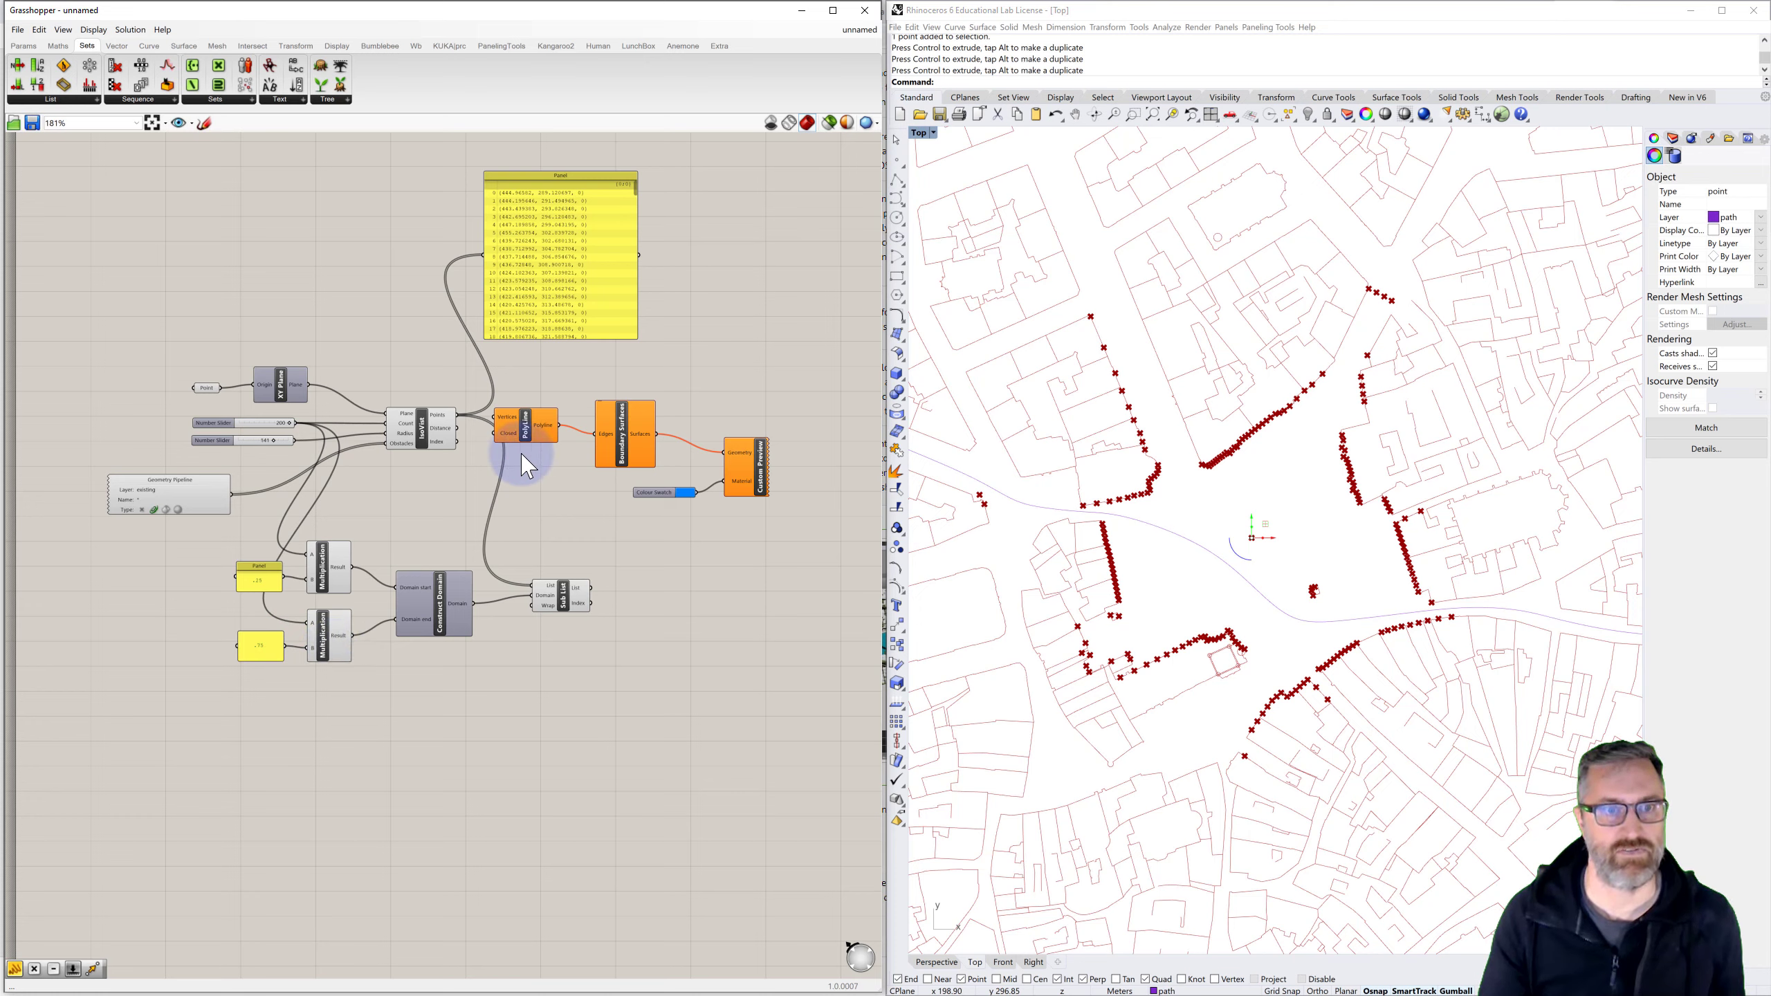
# Hide the IsoVist component's preview and highlight the Sub List's points in the Rhino viewport
pyautogui.click(562, 594)
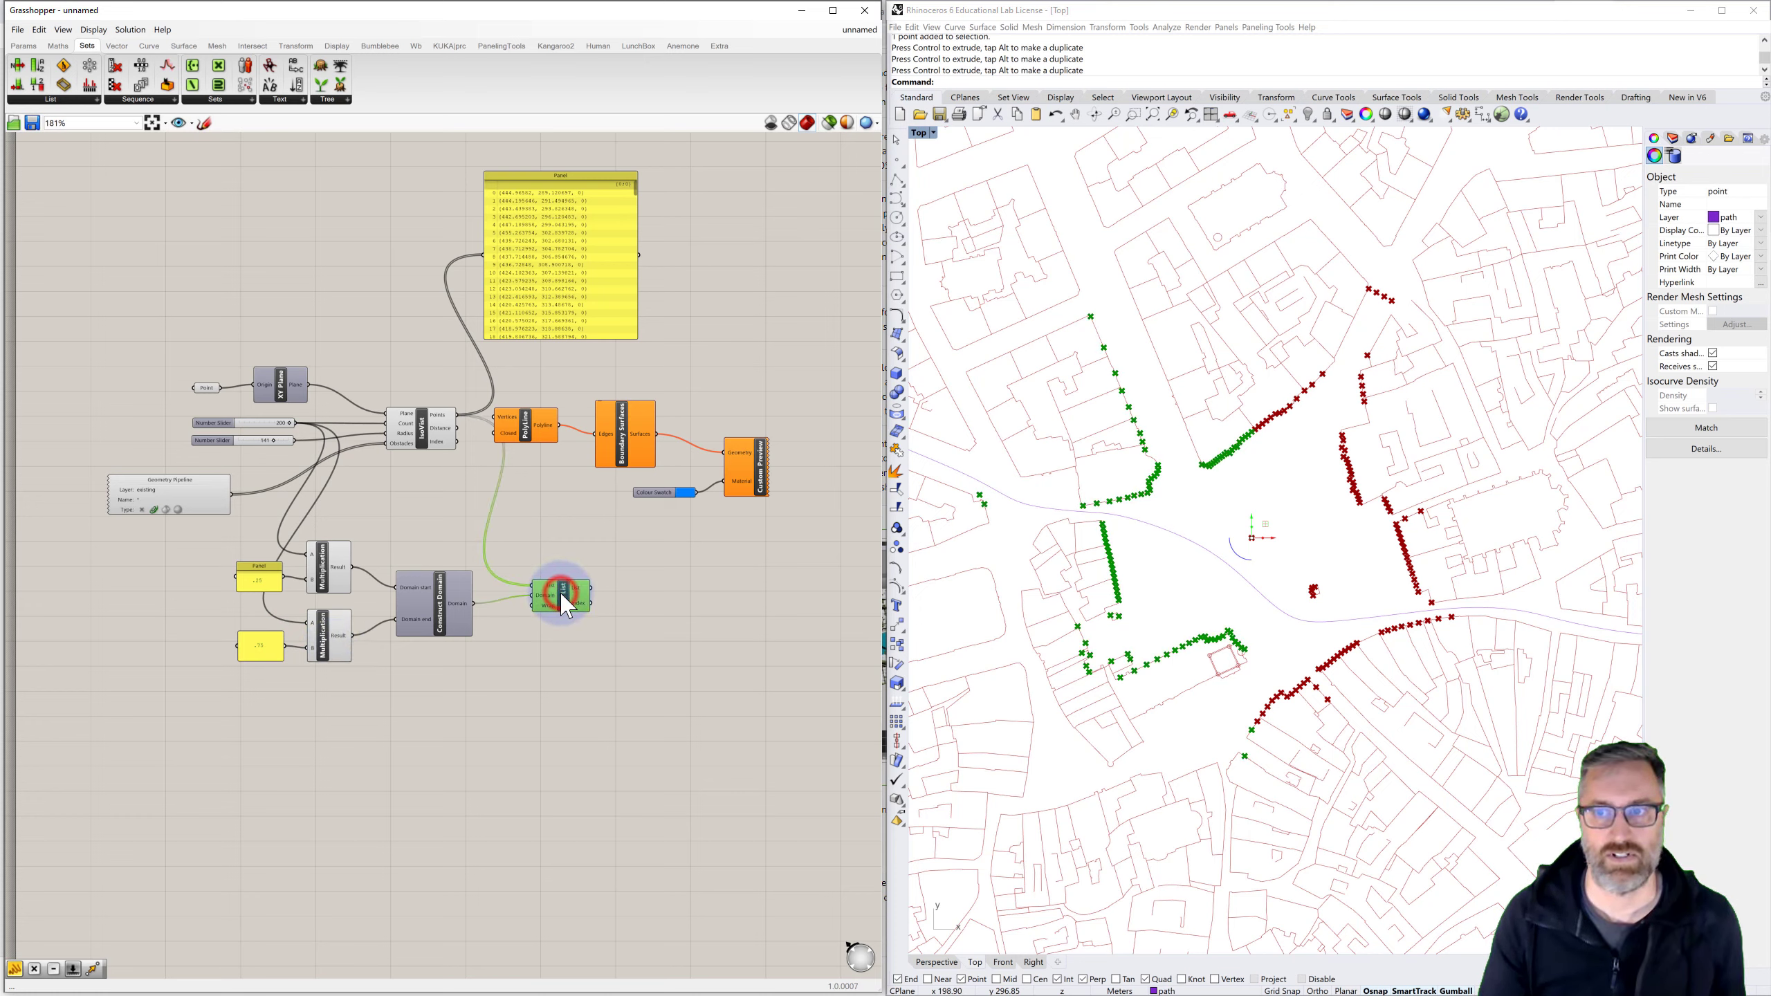
pyautogui.click(429, 433)
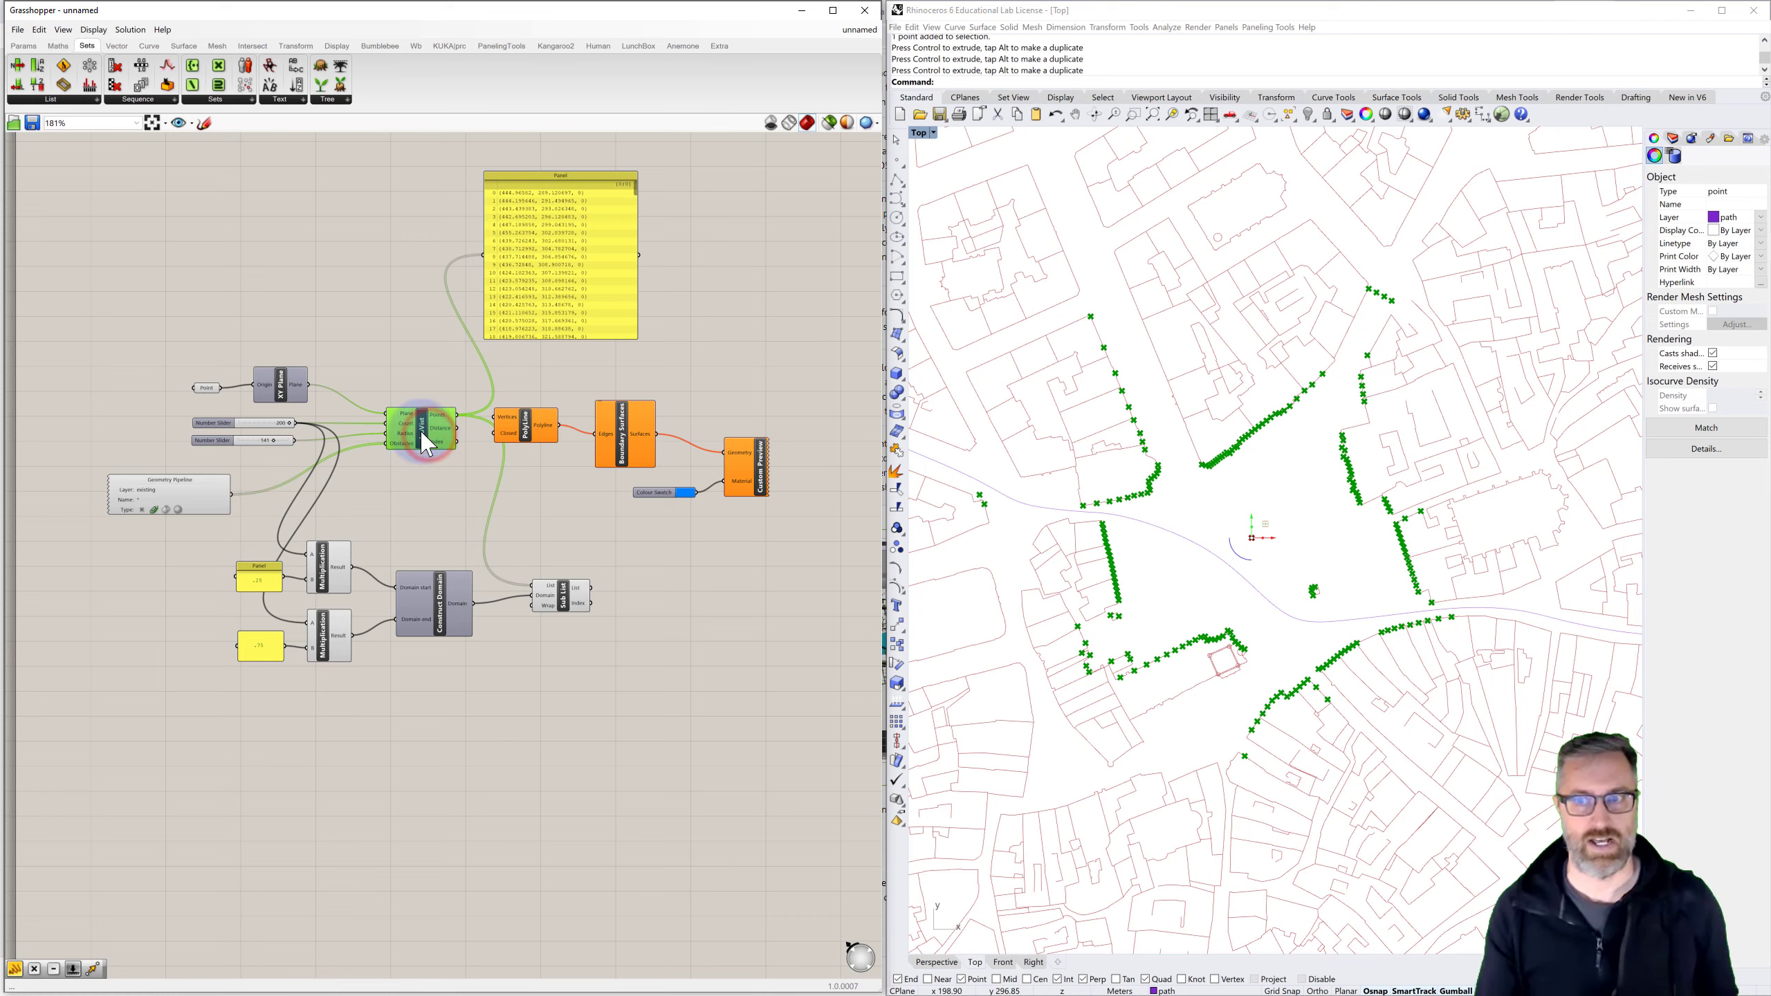
pyautogui.hotkey('ctrl', 'q')
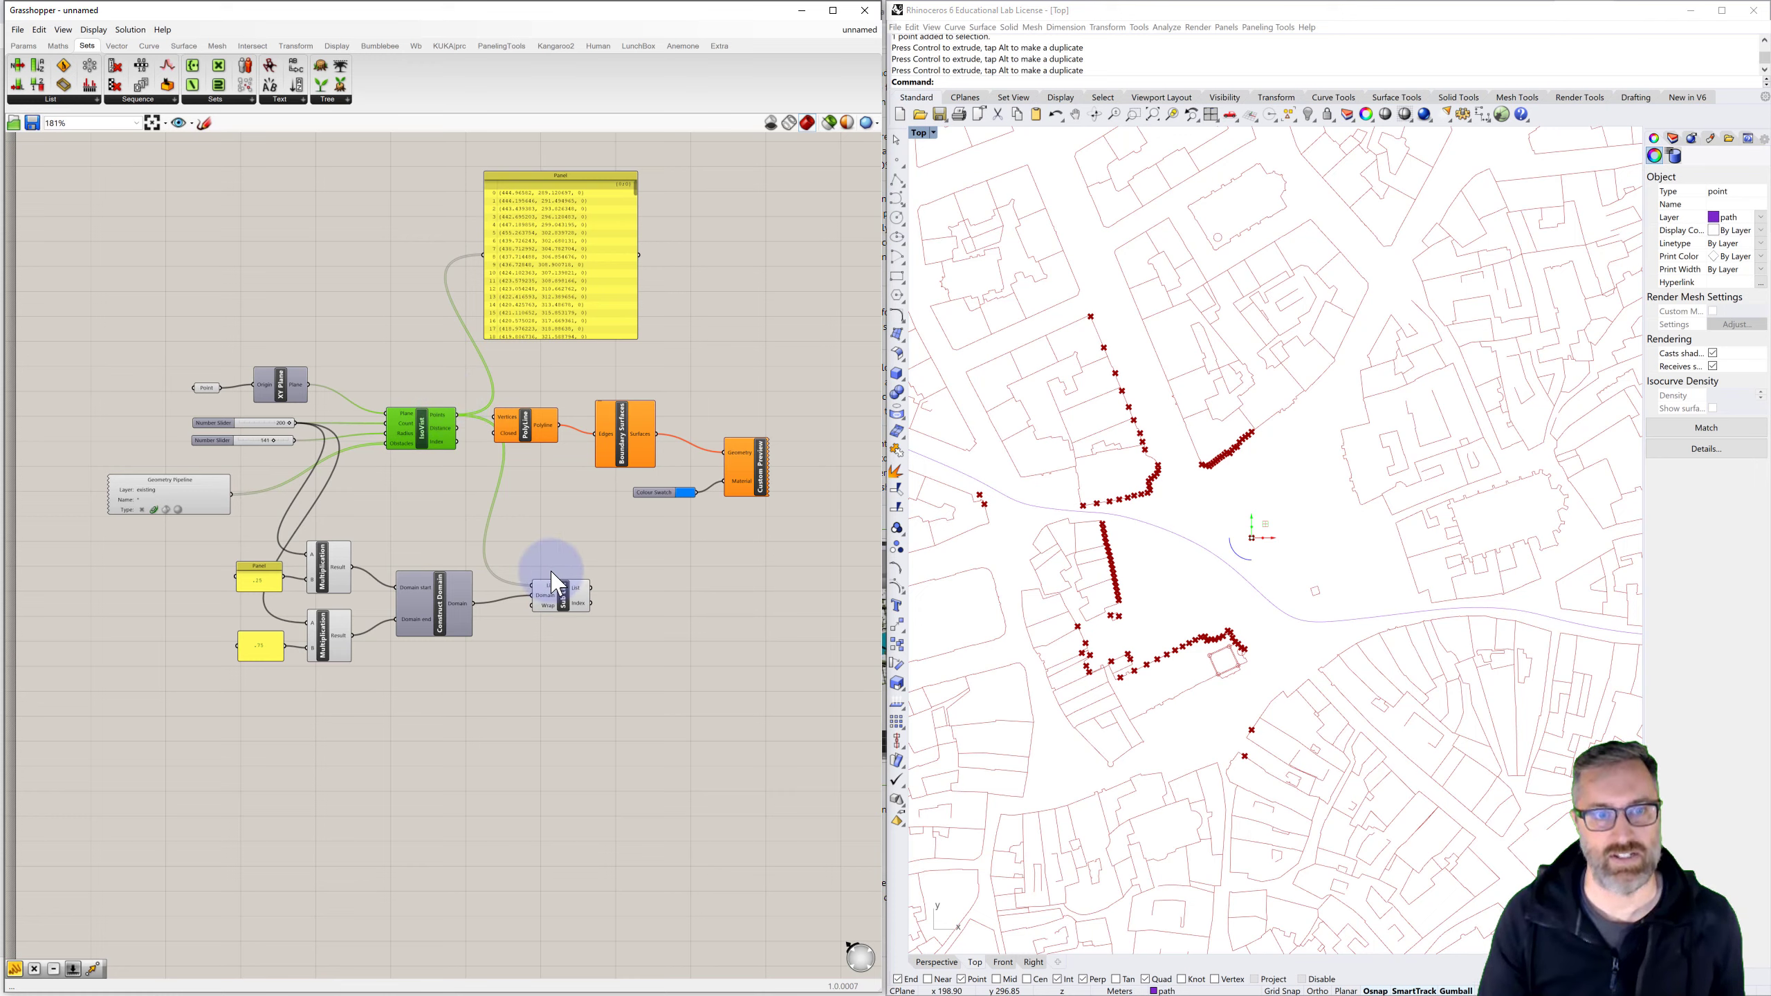
pyautogui.click(564, 601)
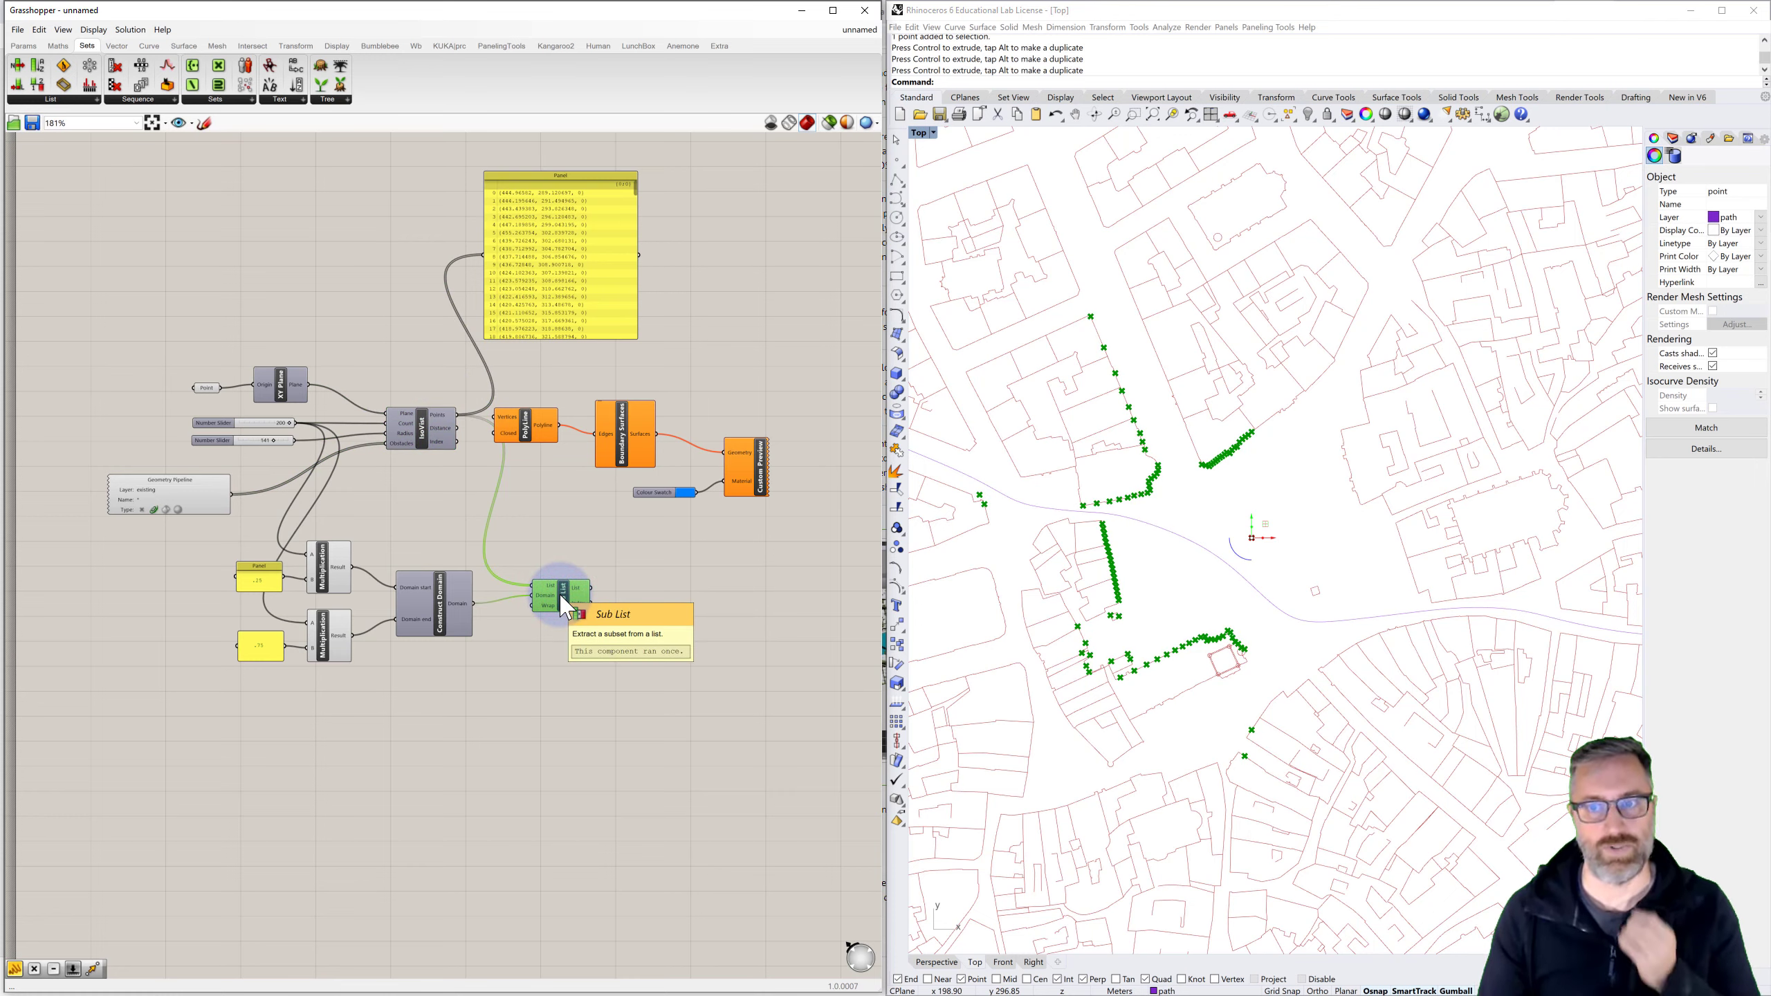
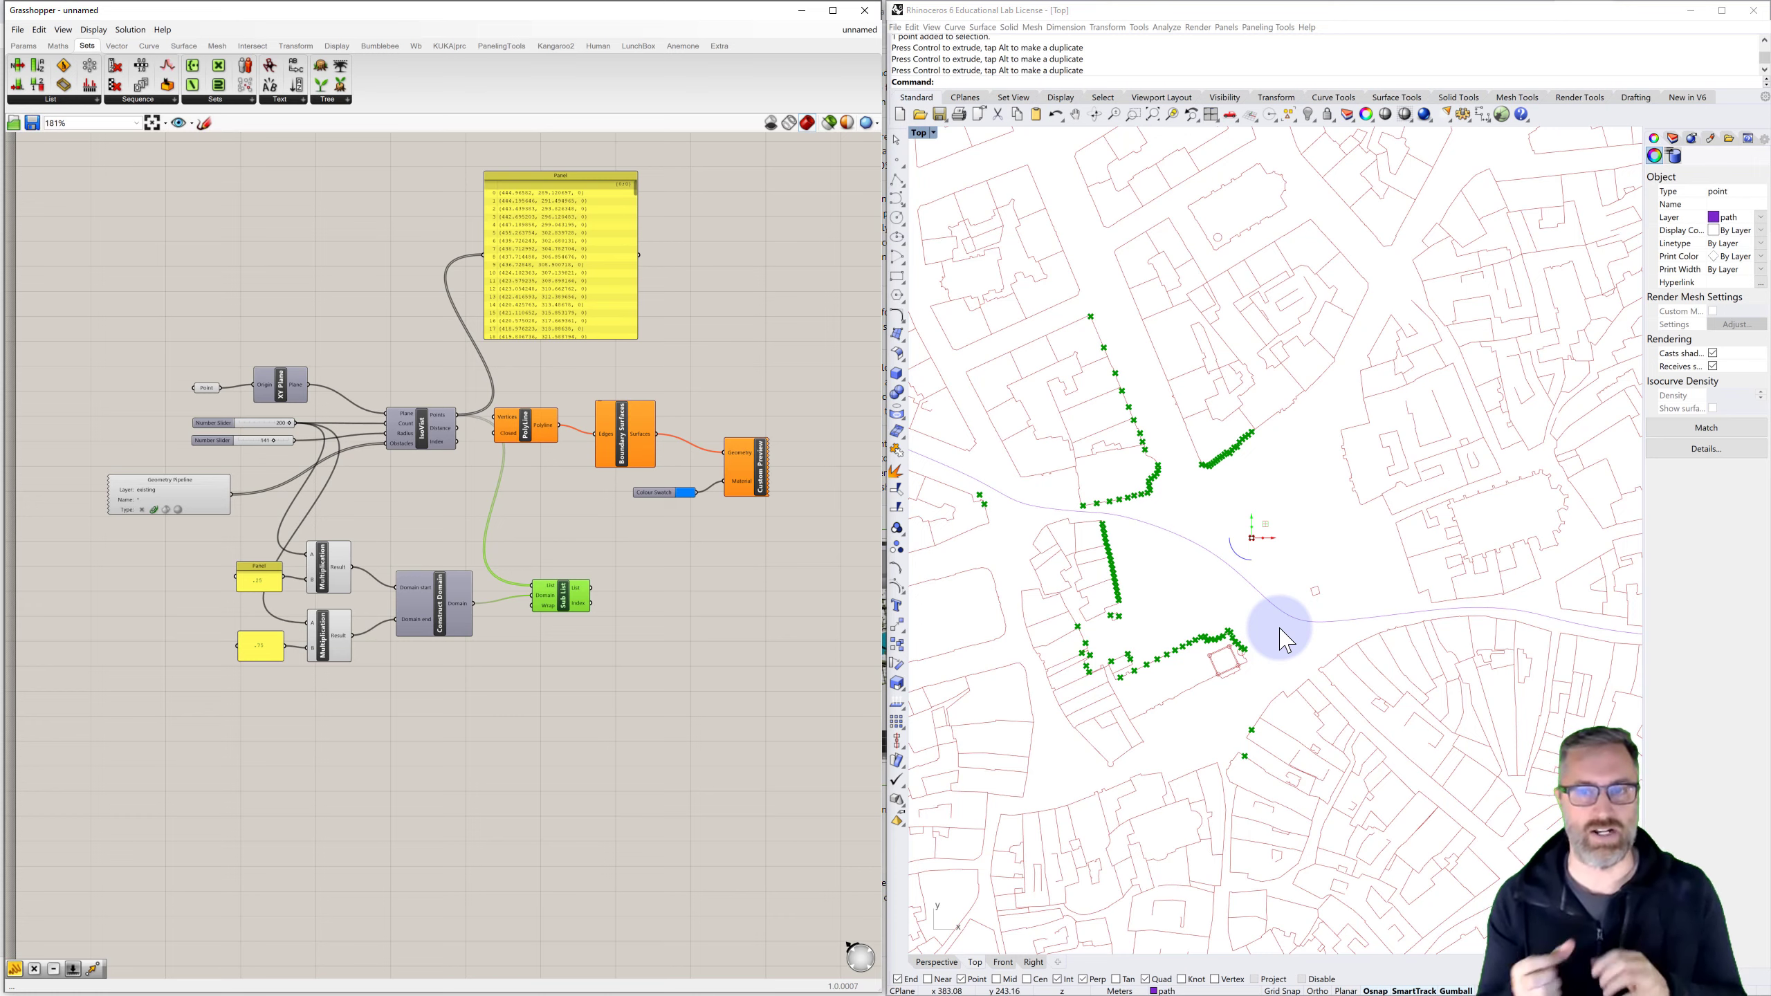
# Set the upper multiplier Panel to .333 and the lower one to .666
pyautogui.click(256, 581)
pyautogui.doubleClick(256, 580)
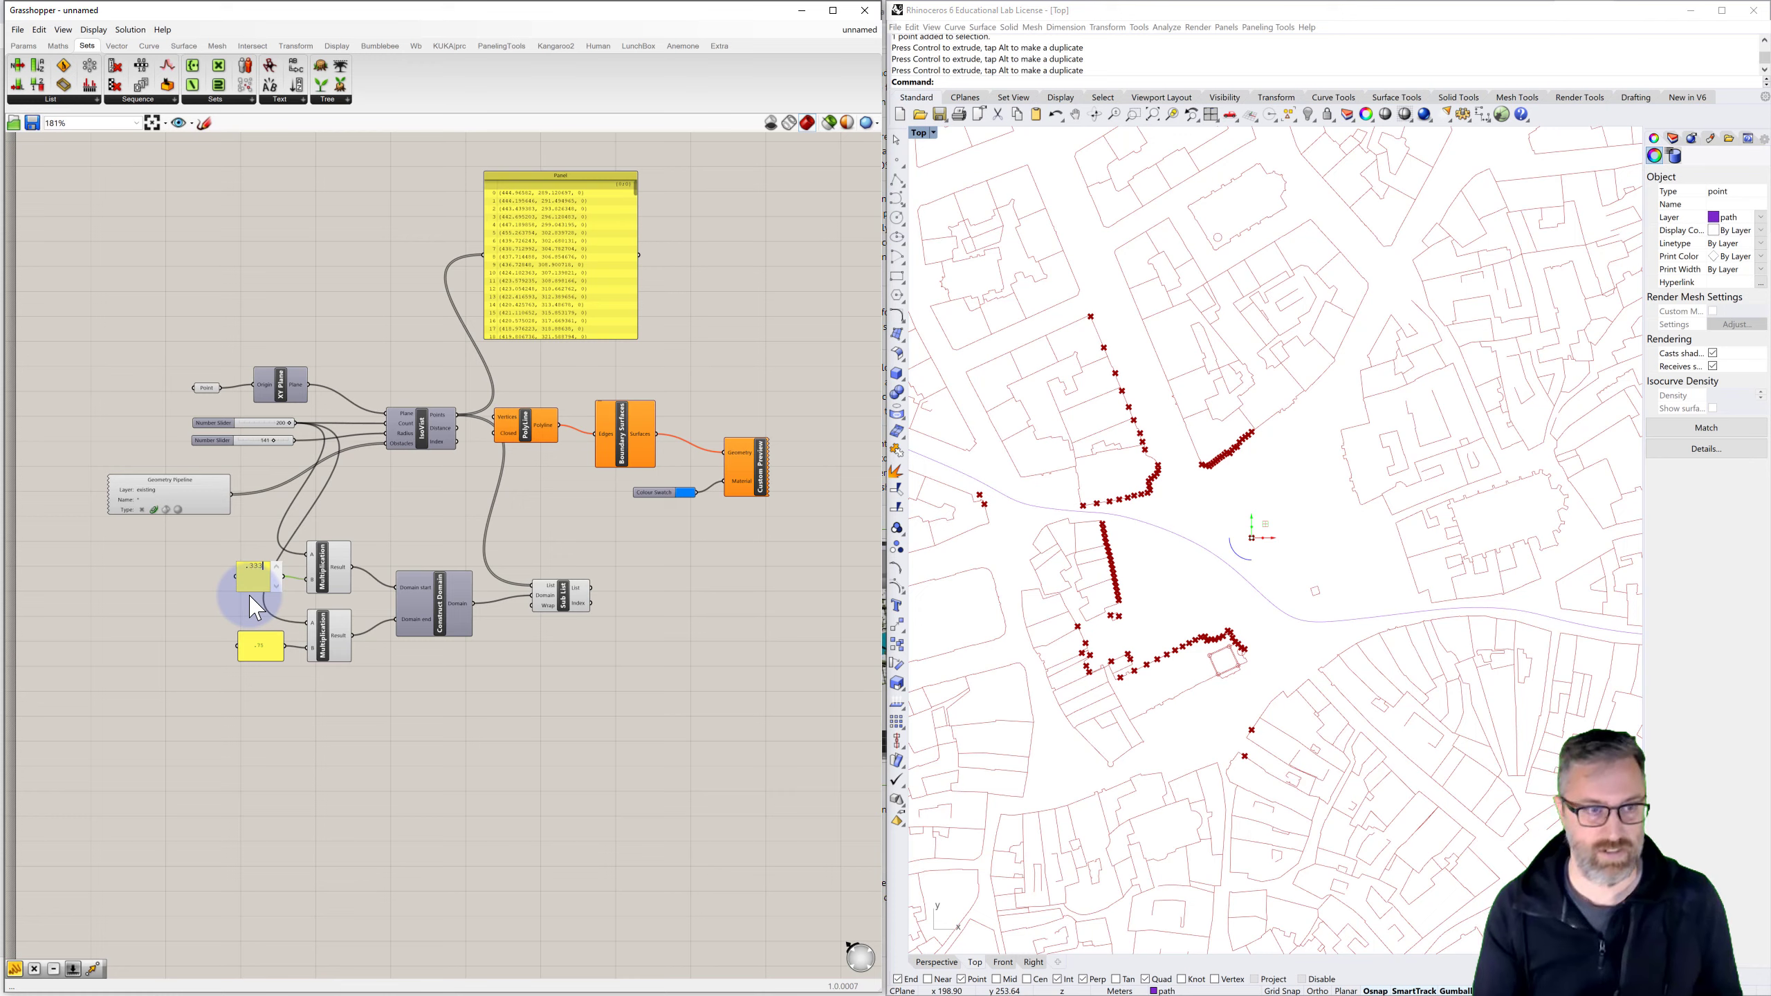
pyautogui.write('.333')
pyautogui.click(129, 635)
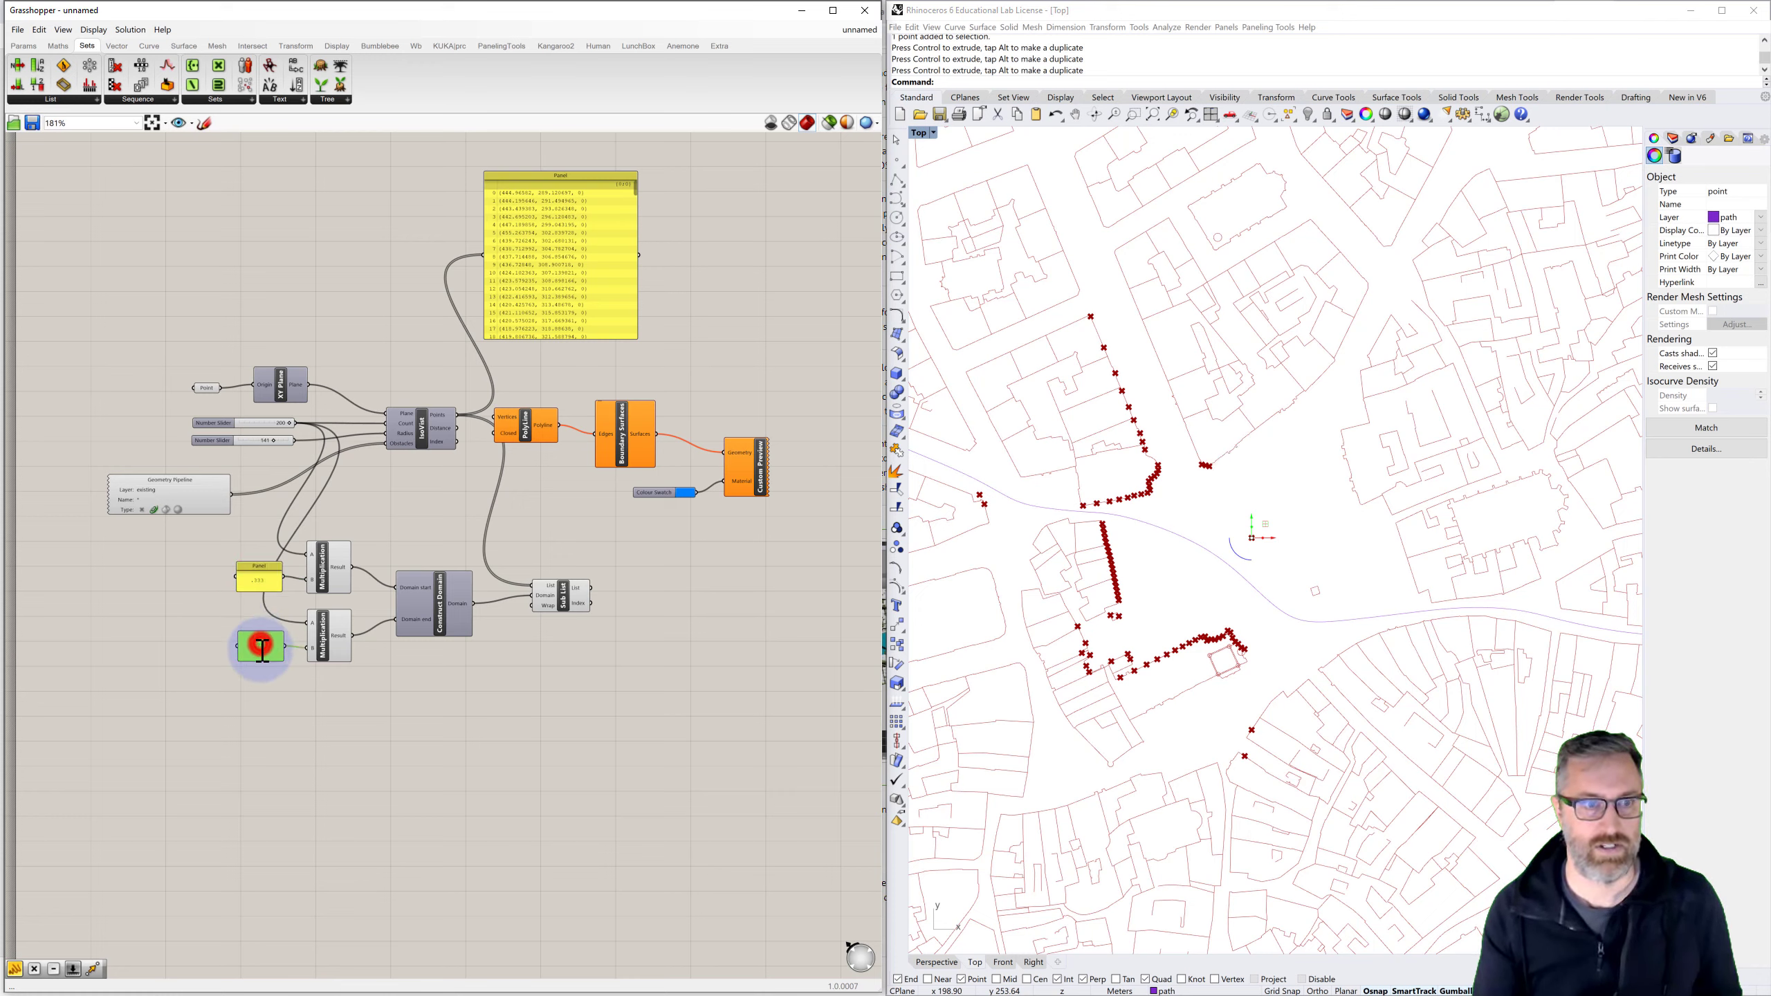
pyautogui.doubleClick(261, 649)
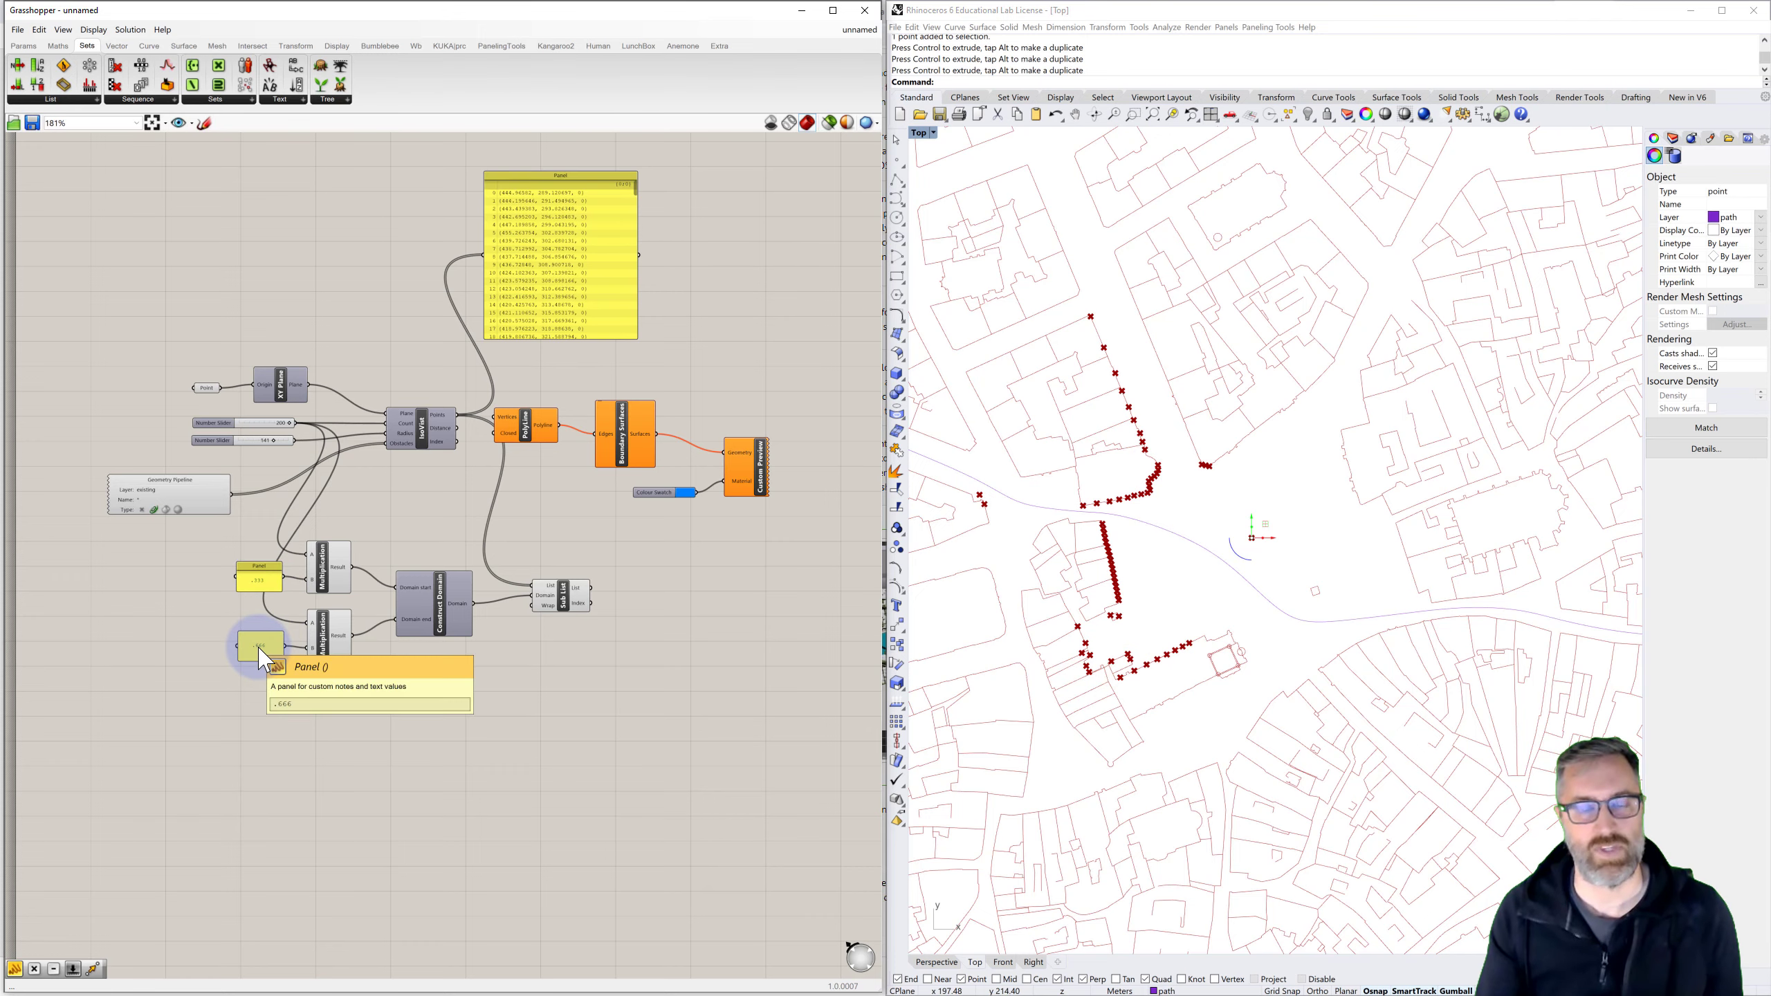
# Add a PolyLine component beside the Sub List and connect the Sub List's List output to its Vertices input
pyautogui.moveTo(611, 620); pyautogui.dragTo(551, 589, button='right')
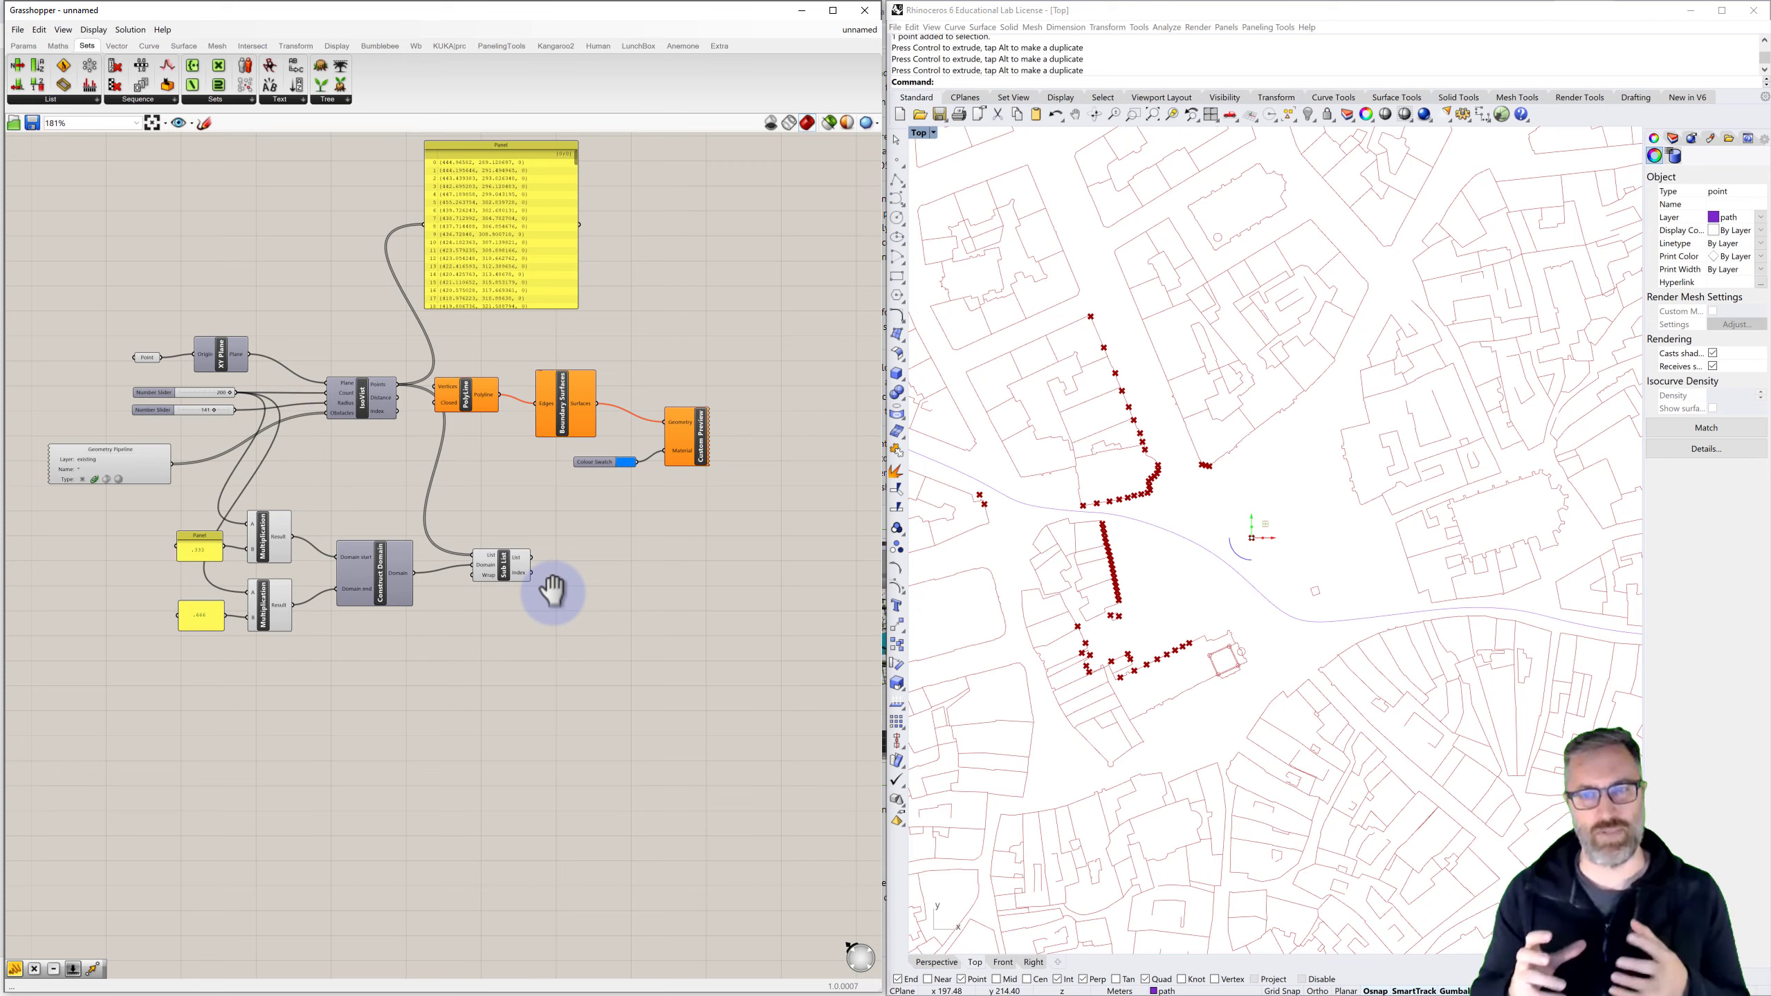
pyautogui.doubleClick(596, 562)
pyautogui.write('poly')
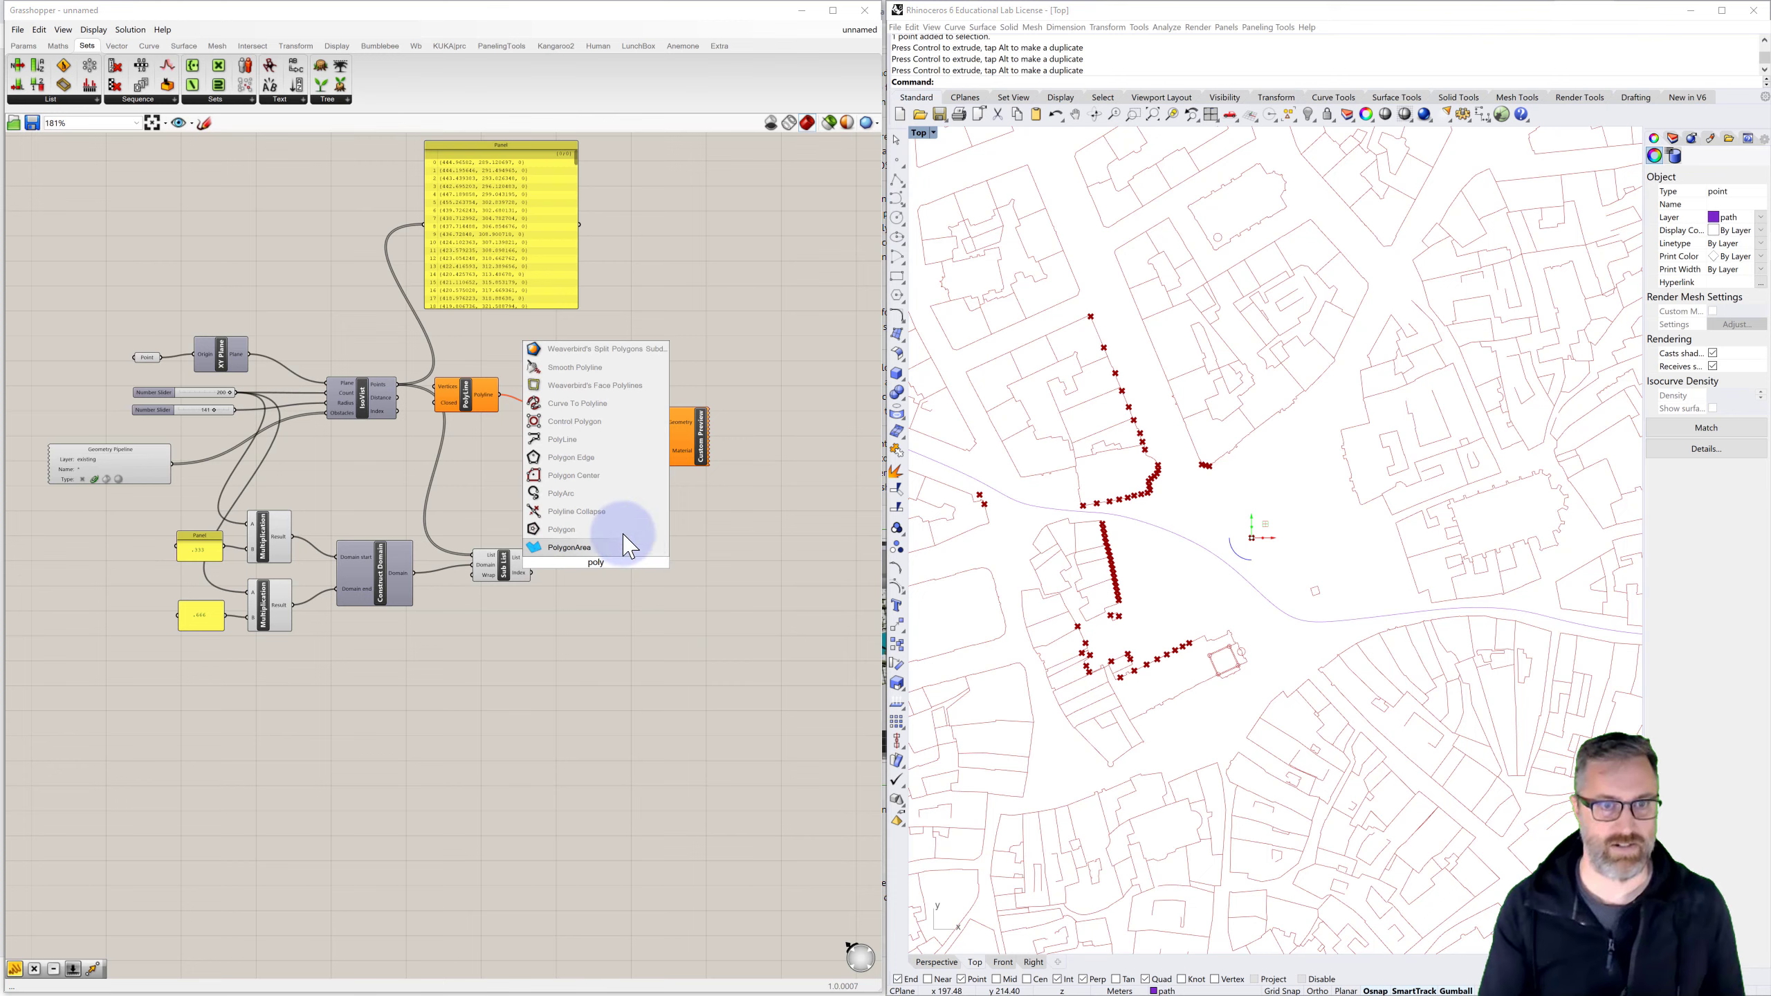
pyautogui.click(579, 438)
pyautogui.moveTo(599, 579)
pyautogui.mouseDown()
pyautogui.moveTo(634, 581)
pyautogui.moveTo(600, 557)
pyautogui.mouseUp()
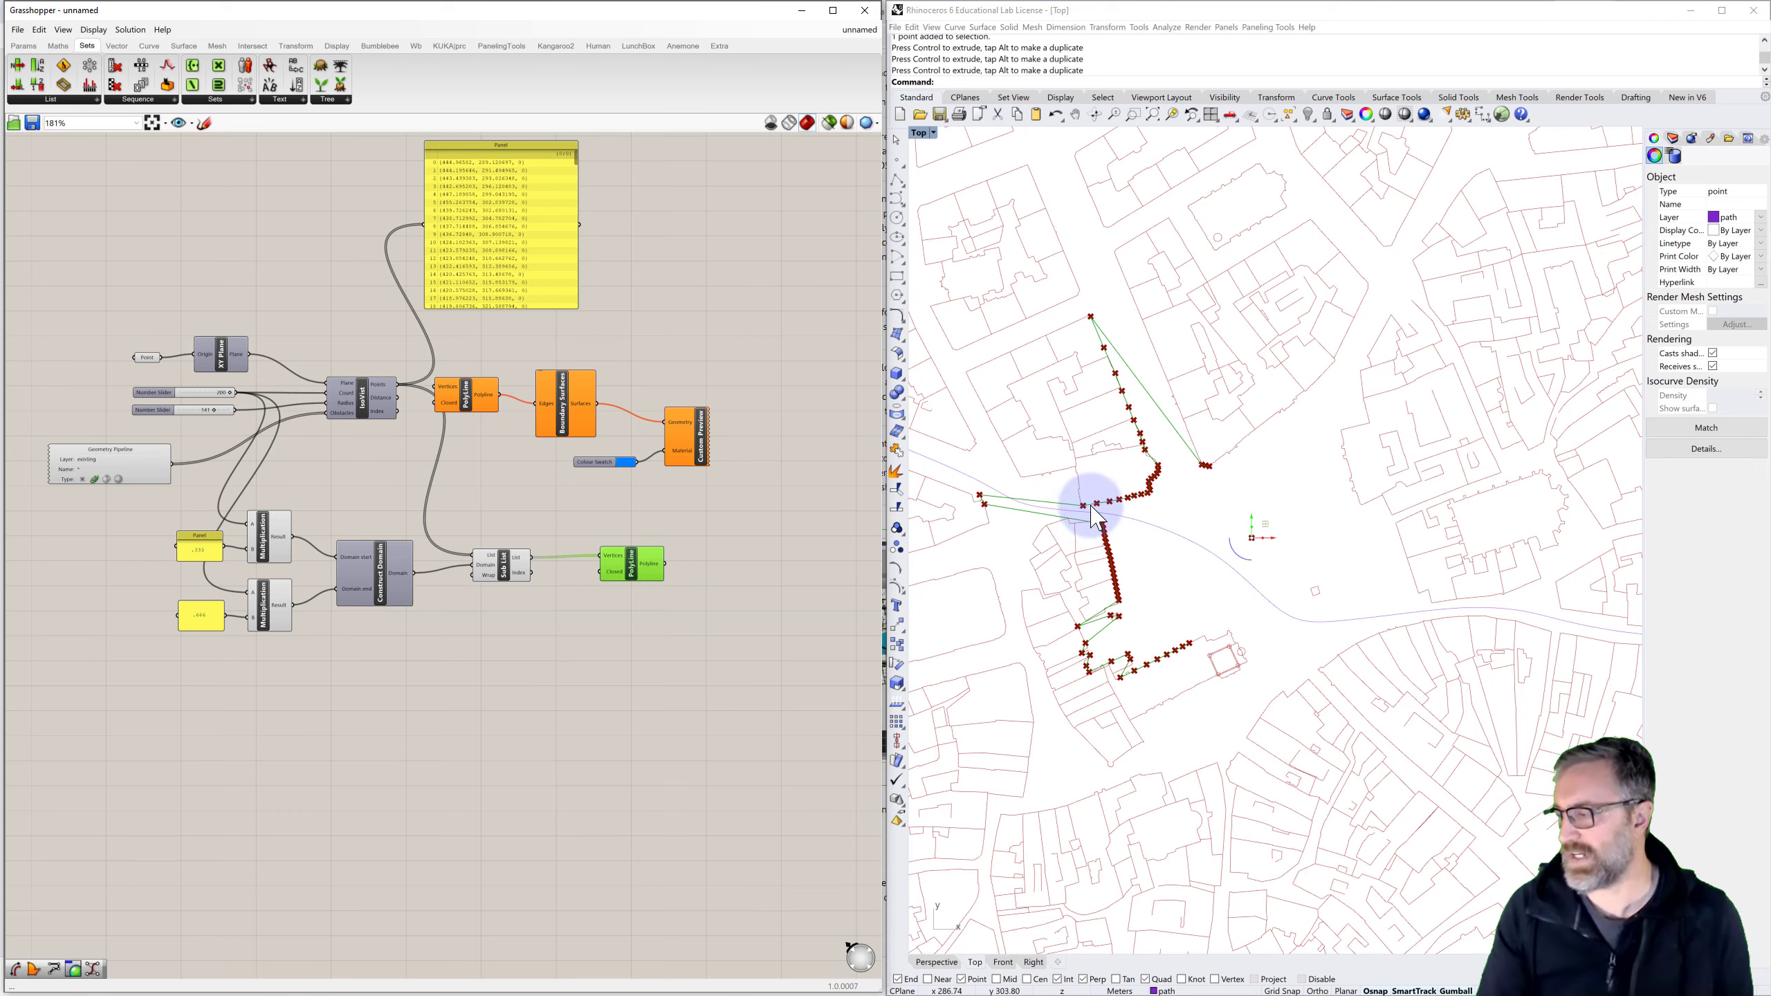
# Add a Weave component beside the new PolyLine and connect the viewpoint Point parameter to its Stream 0 input
pyautogui.doubleClick(741, 566)
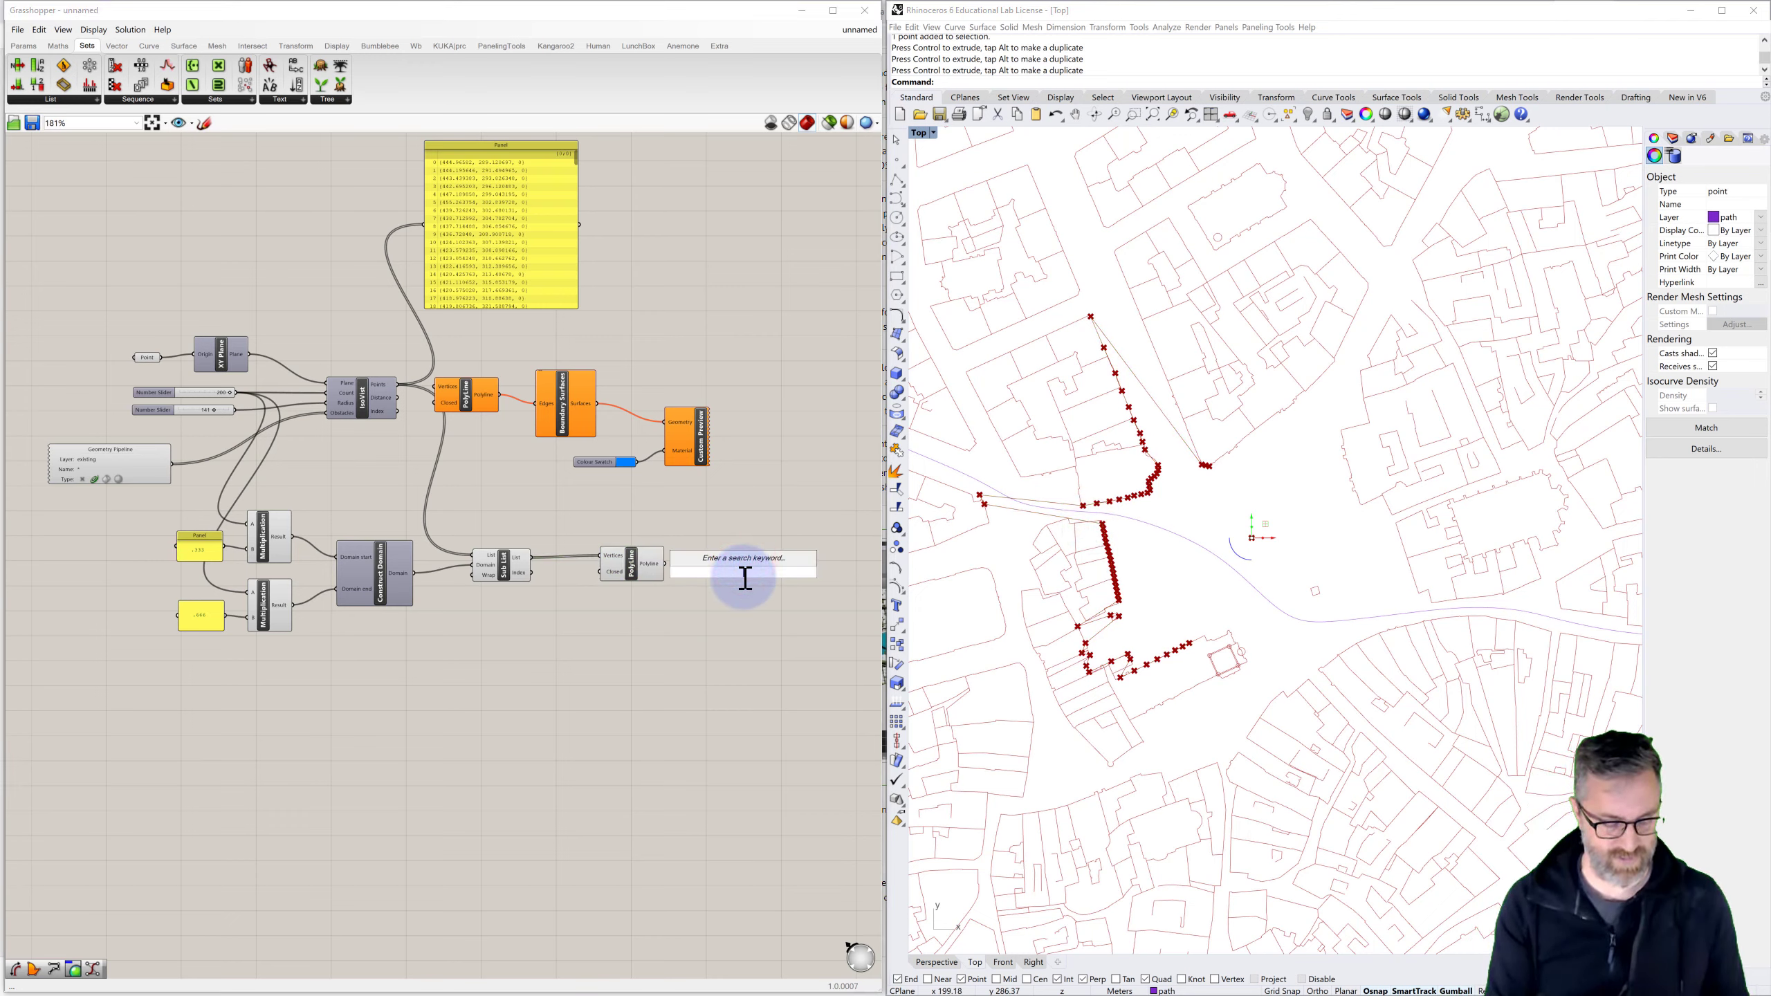
pyautogui.write('Weave')
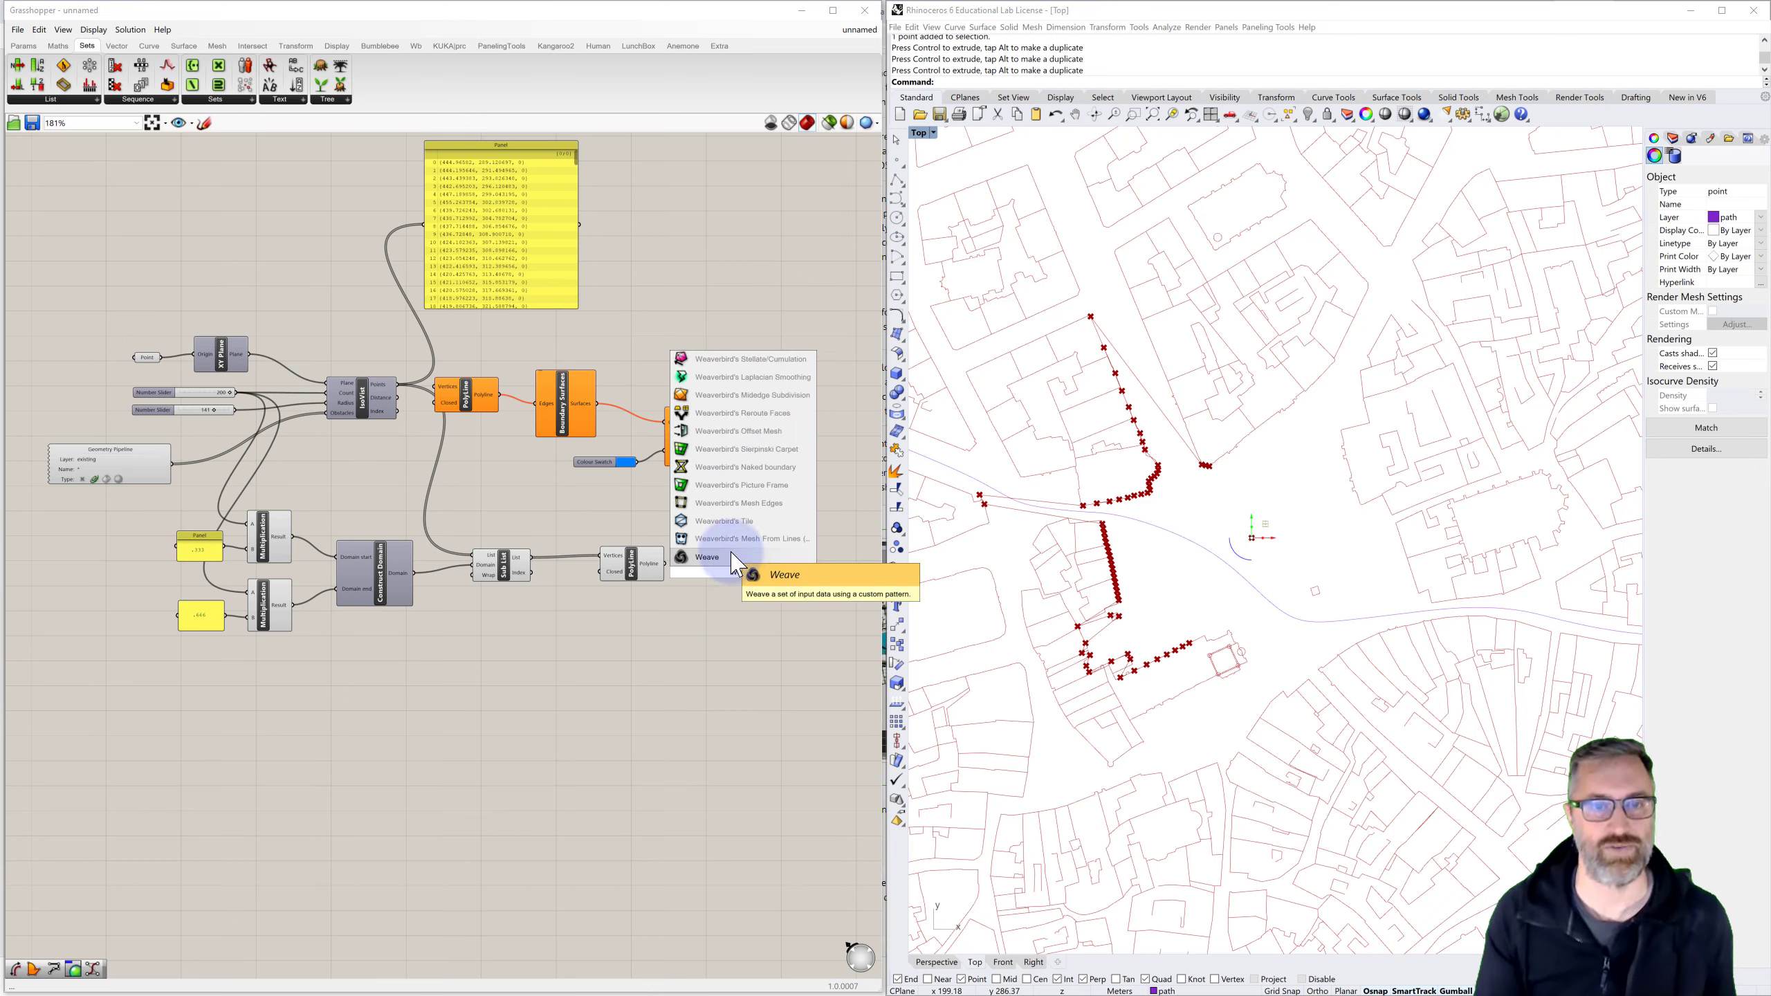
pyautogui.click(734, 557)
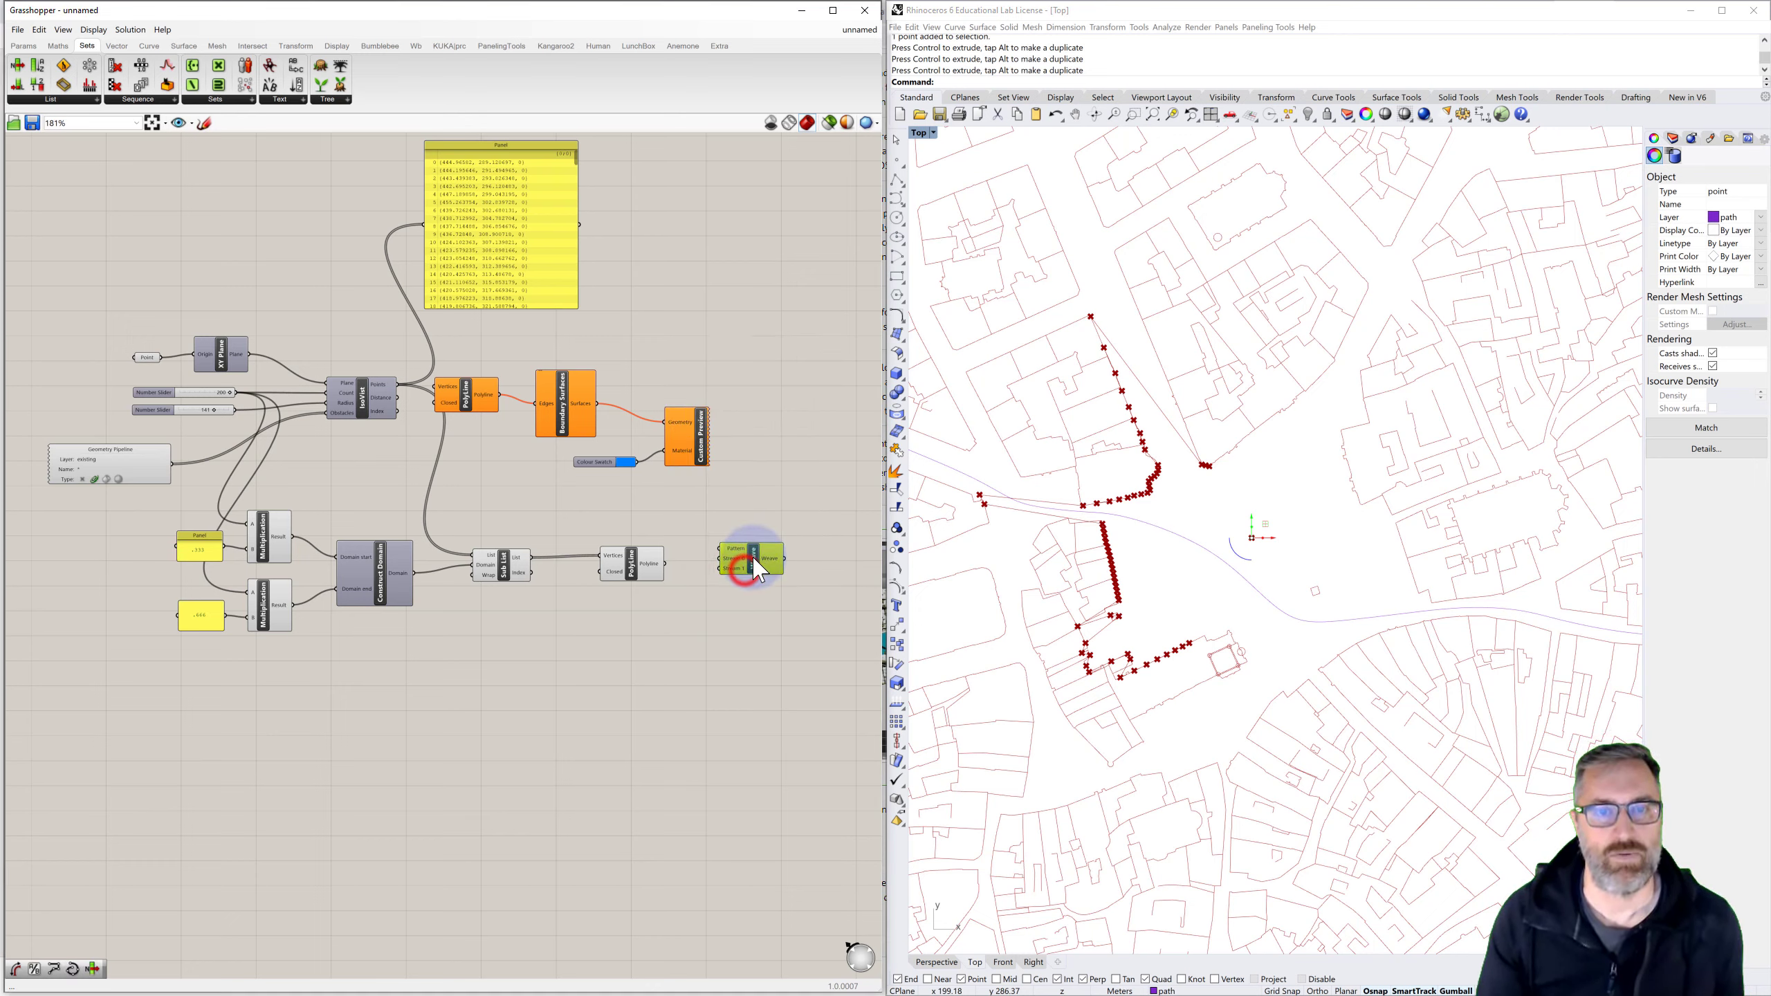
pyautogui.rightClick(730, 550)
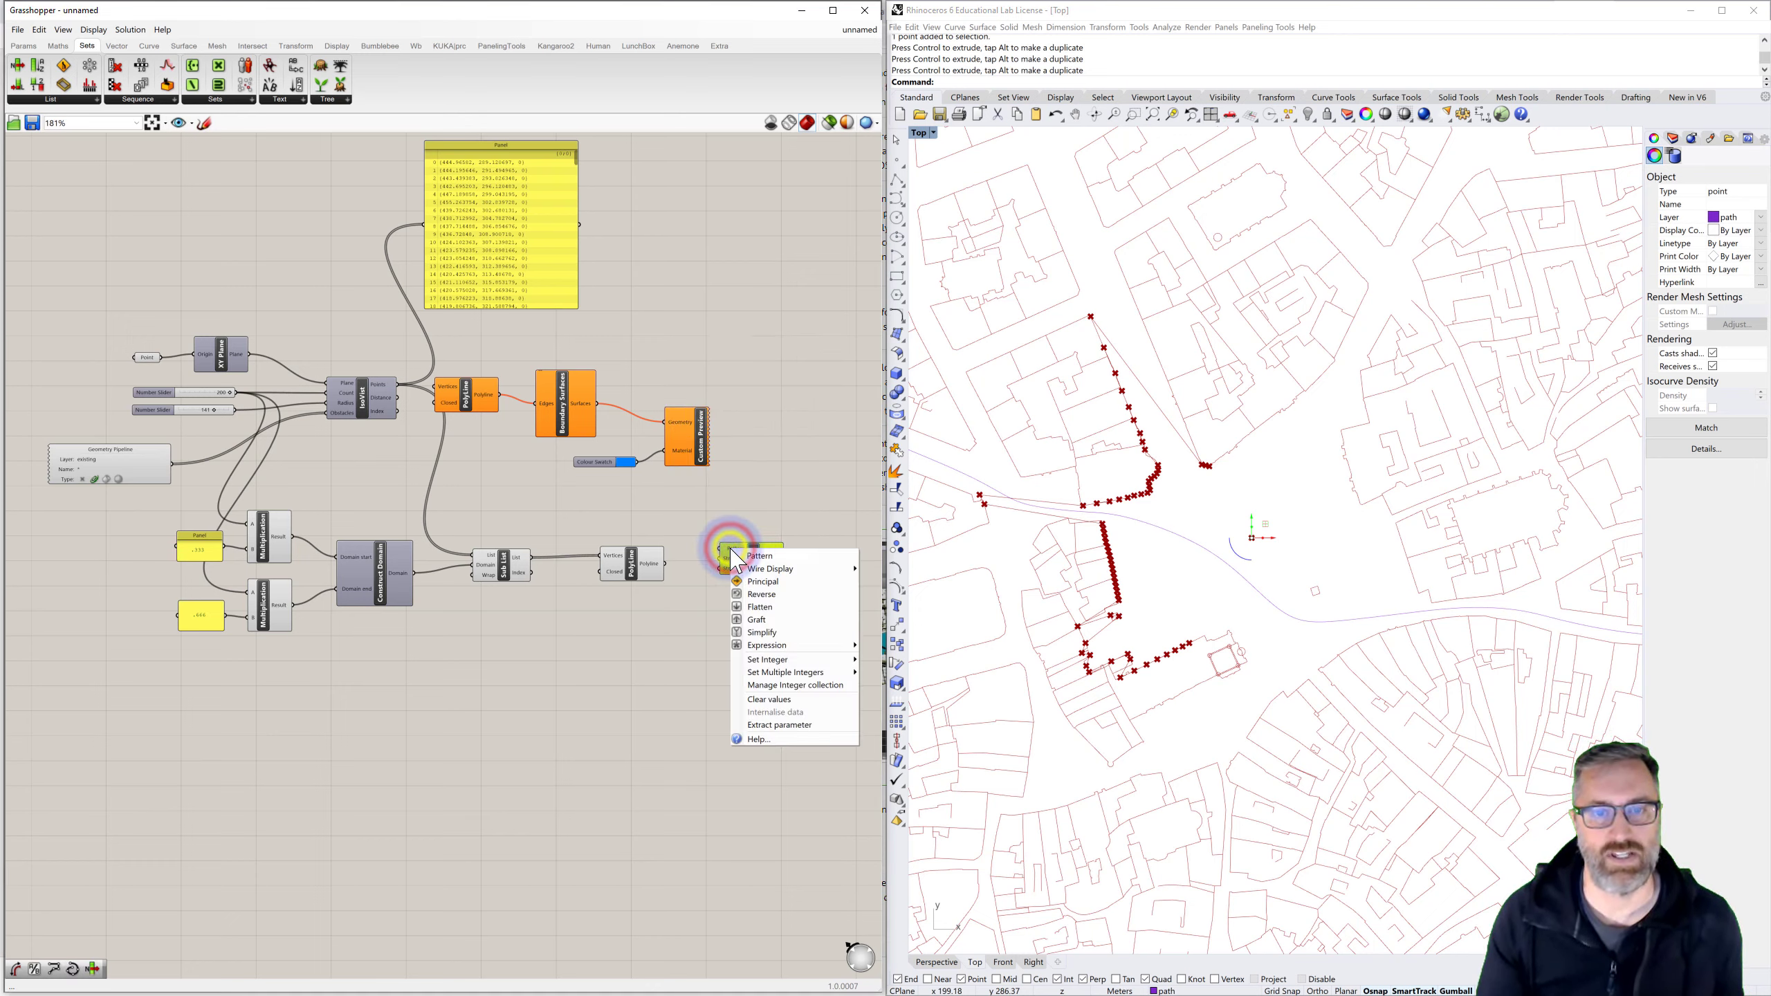
pyautogui.click(721, 518)
pyautogui.moveTo(734, 557)
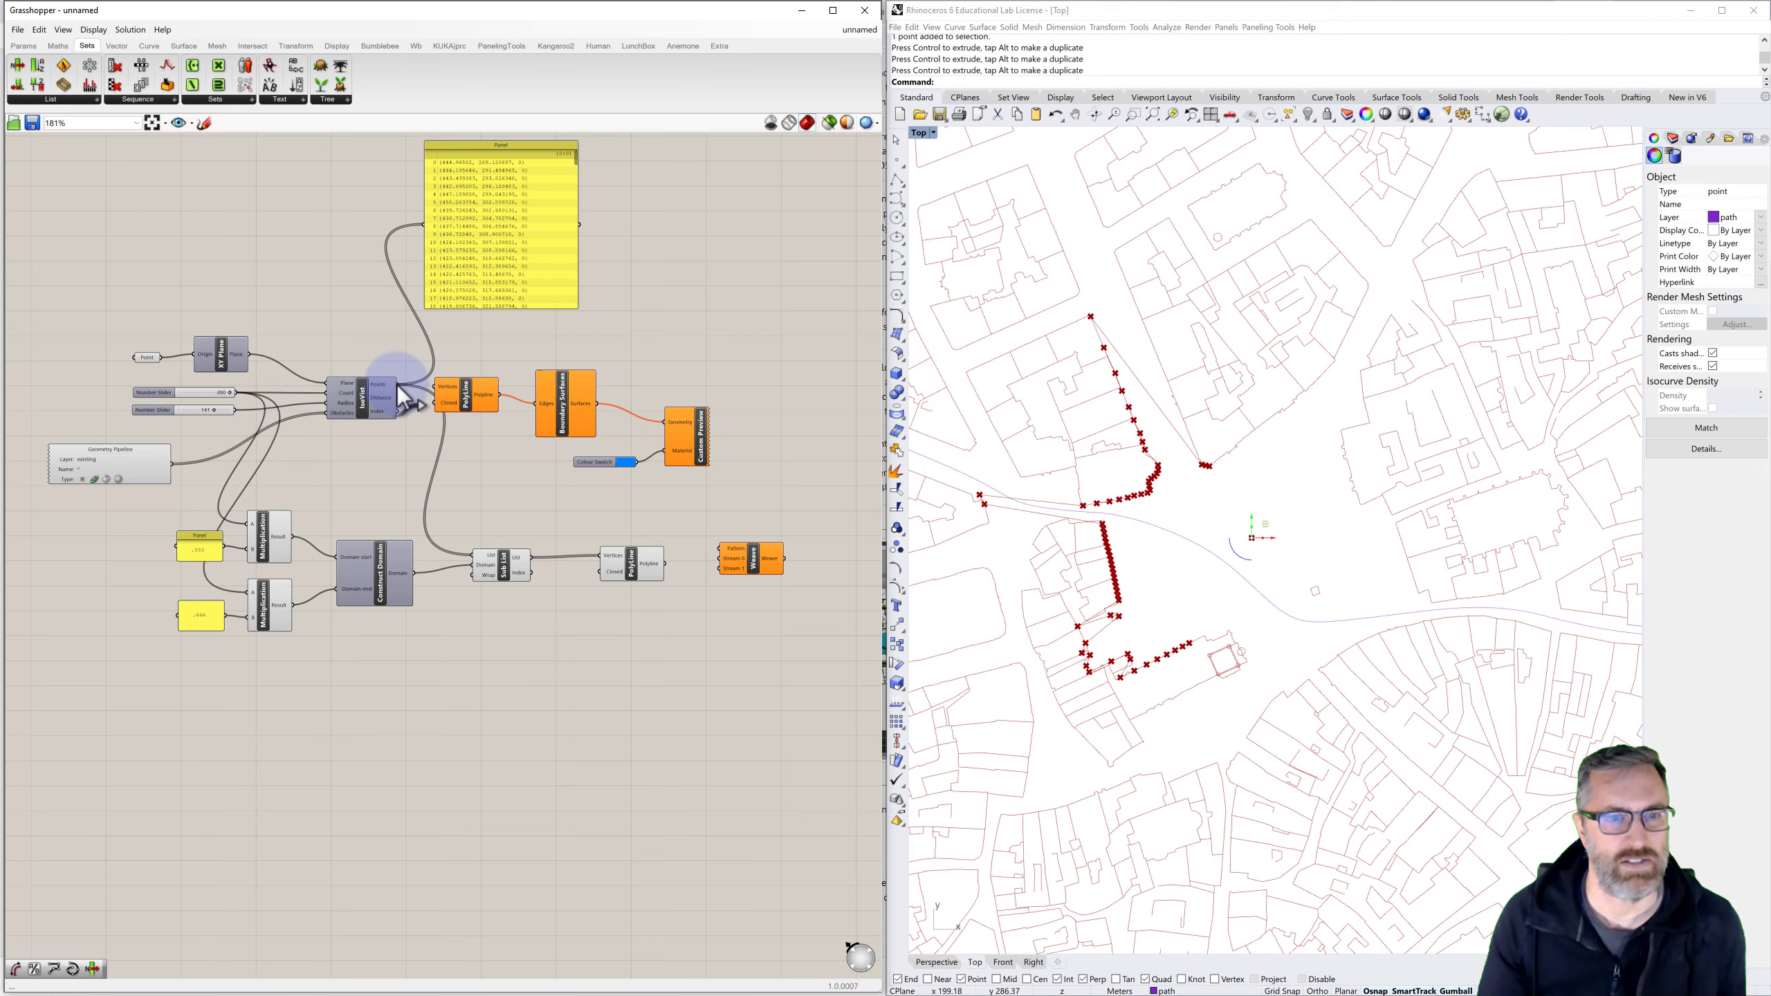
pyautogui.moveTo(486, 565)
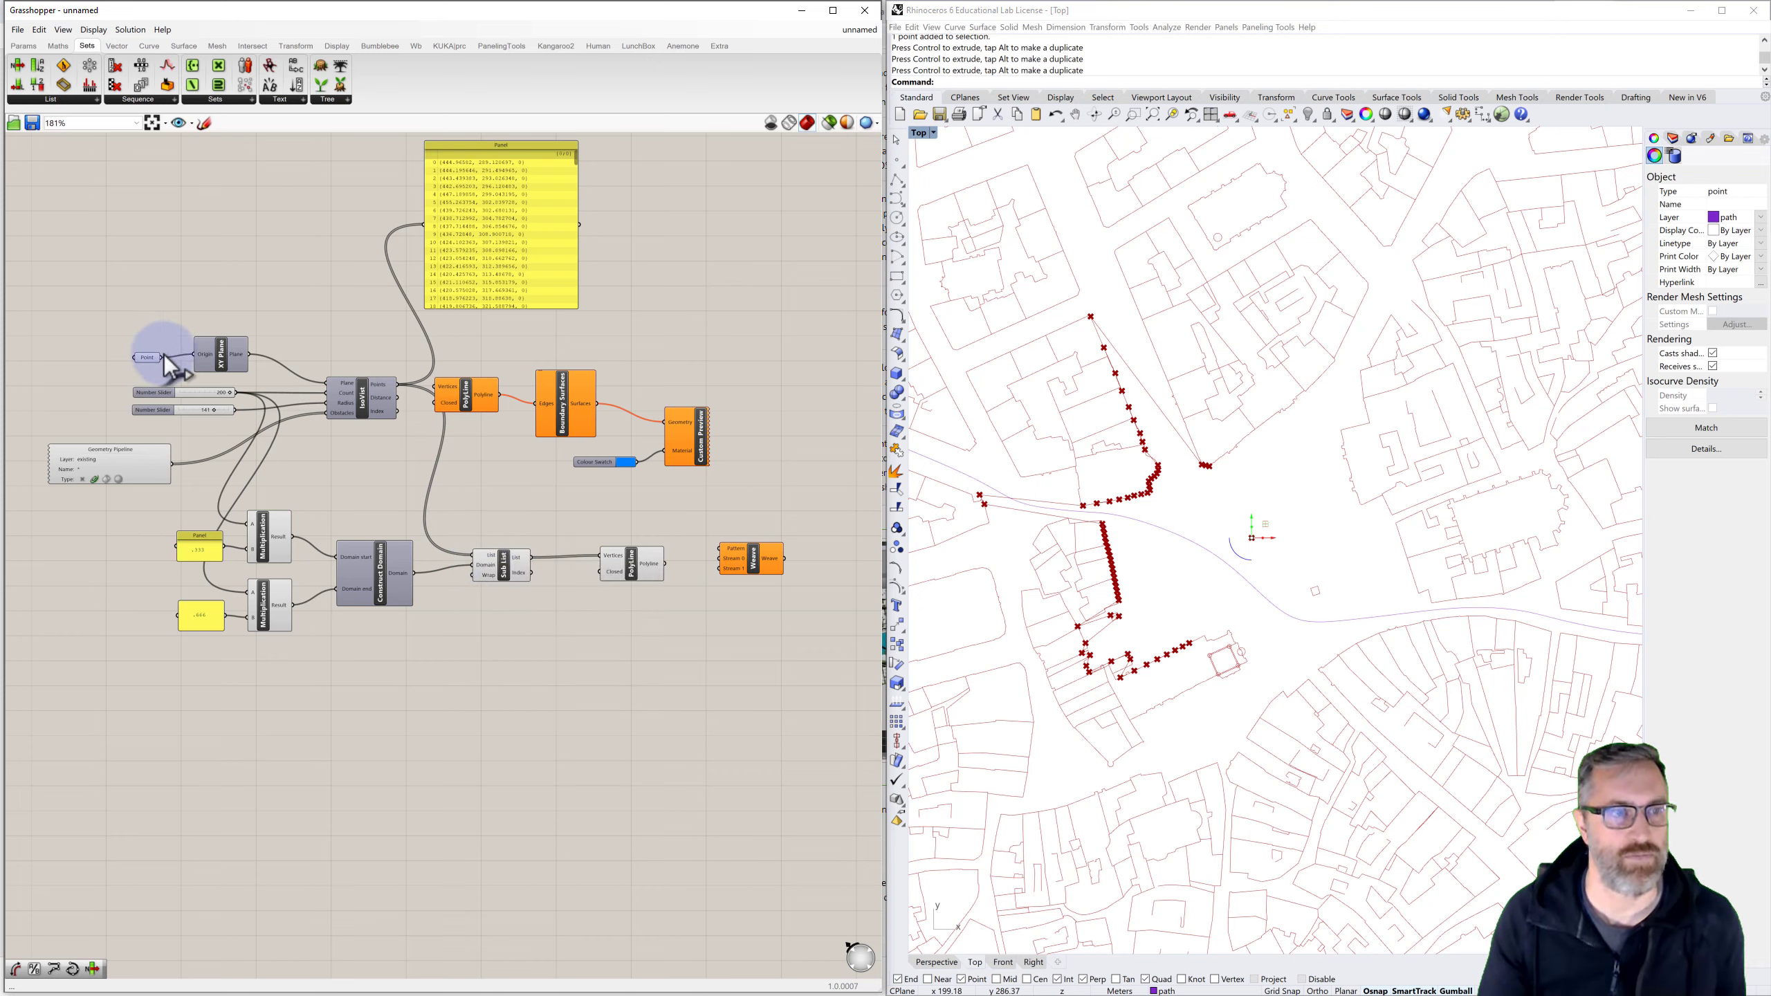
pyautogui.moveTo(162, 357); pyautogui.dragTo(718, 549)
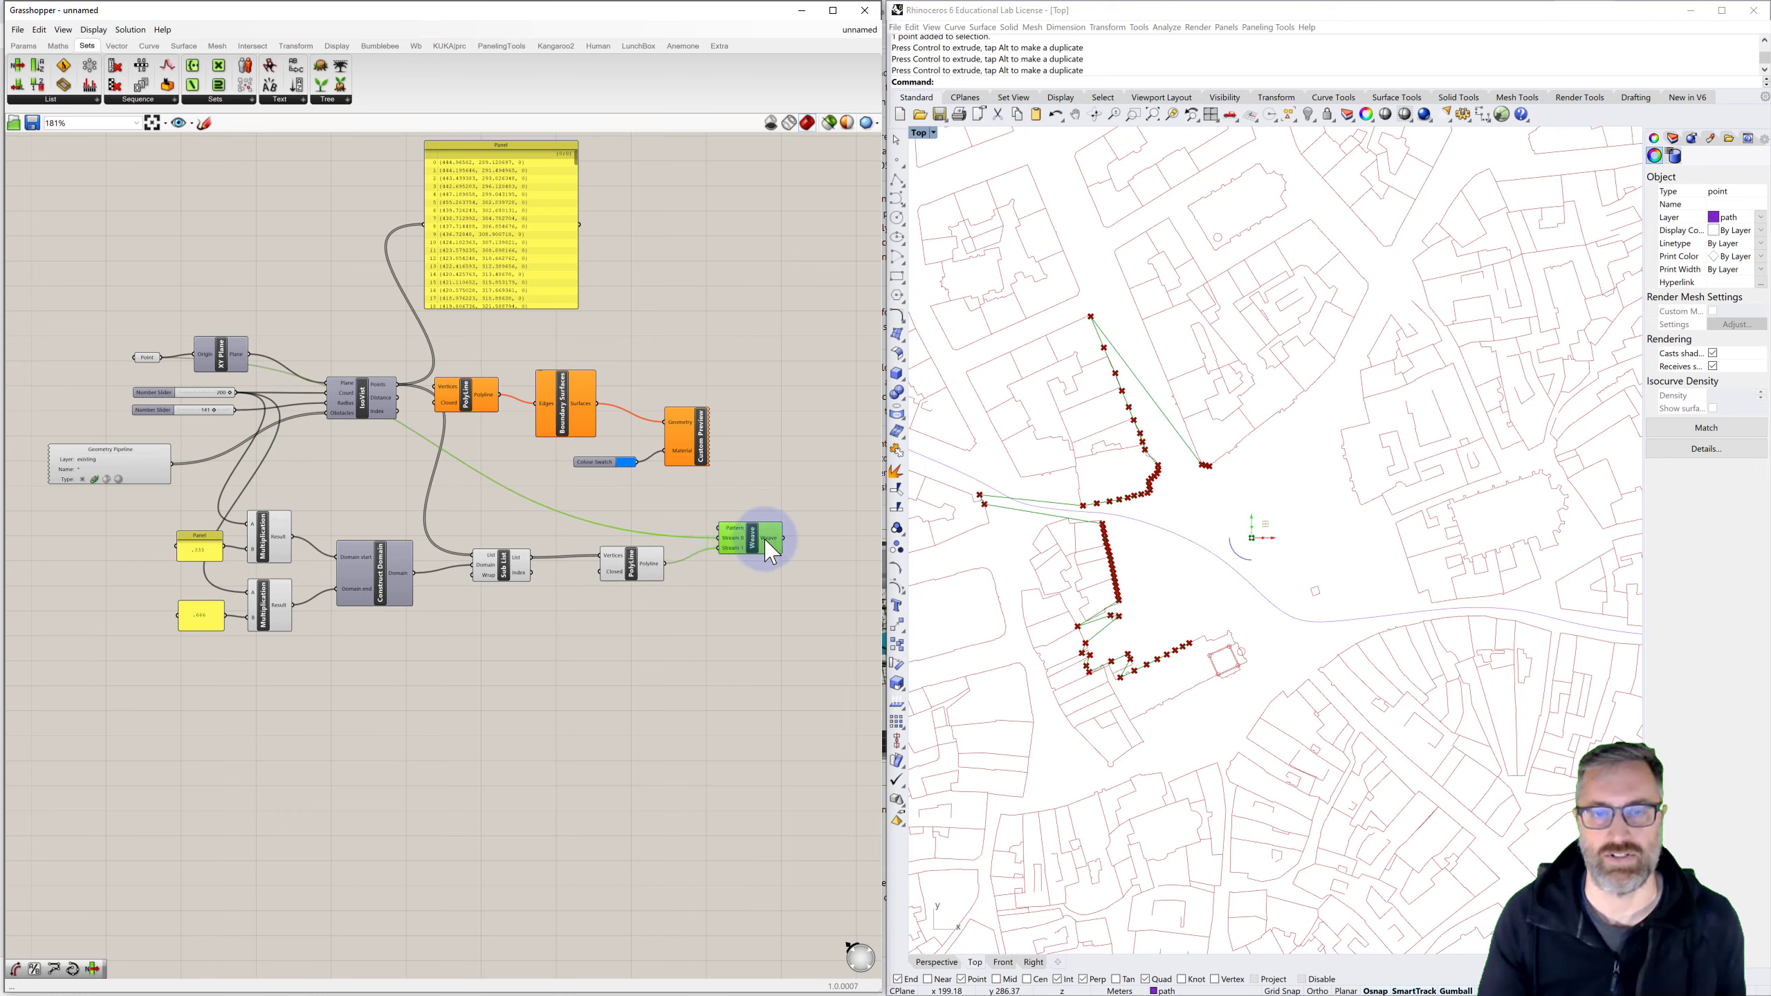
# Place the Weave between Sub List and PolyLine, connecting the List output to Stream 1 and the Weave output to the PolyLine's Vertices
pyautogui.moveTo(752, 558); pyautogui.dragTo(732, 558)
pyautogui.click(800, 551)
pyautogui.moveTo(655, 601); pyautogui.dragTo(654, 554)
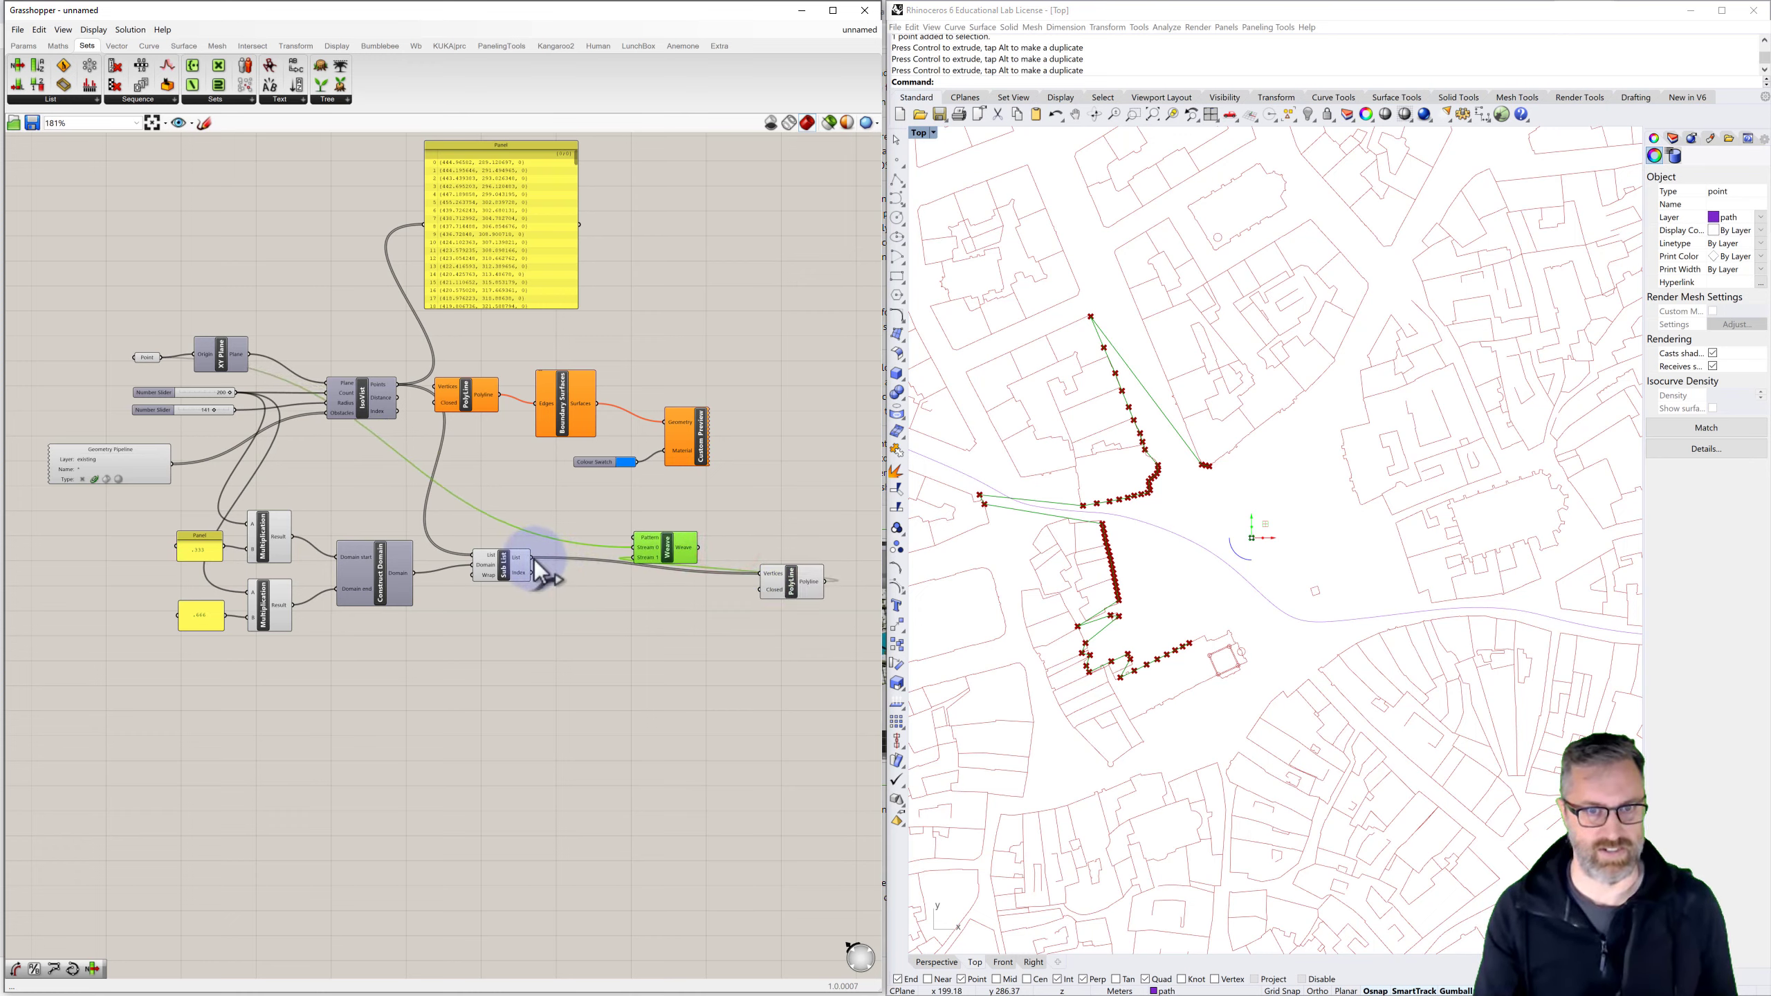
pyautogui.moveTo(533, 558); pyautogui.dragTo(649, 544)
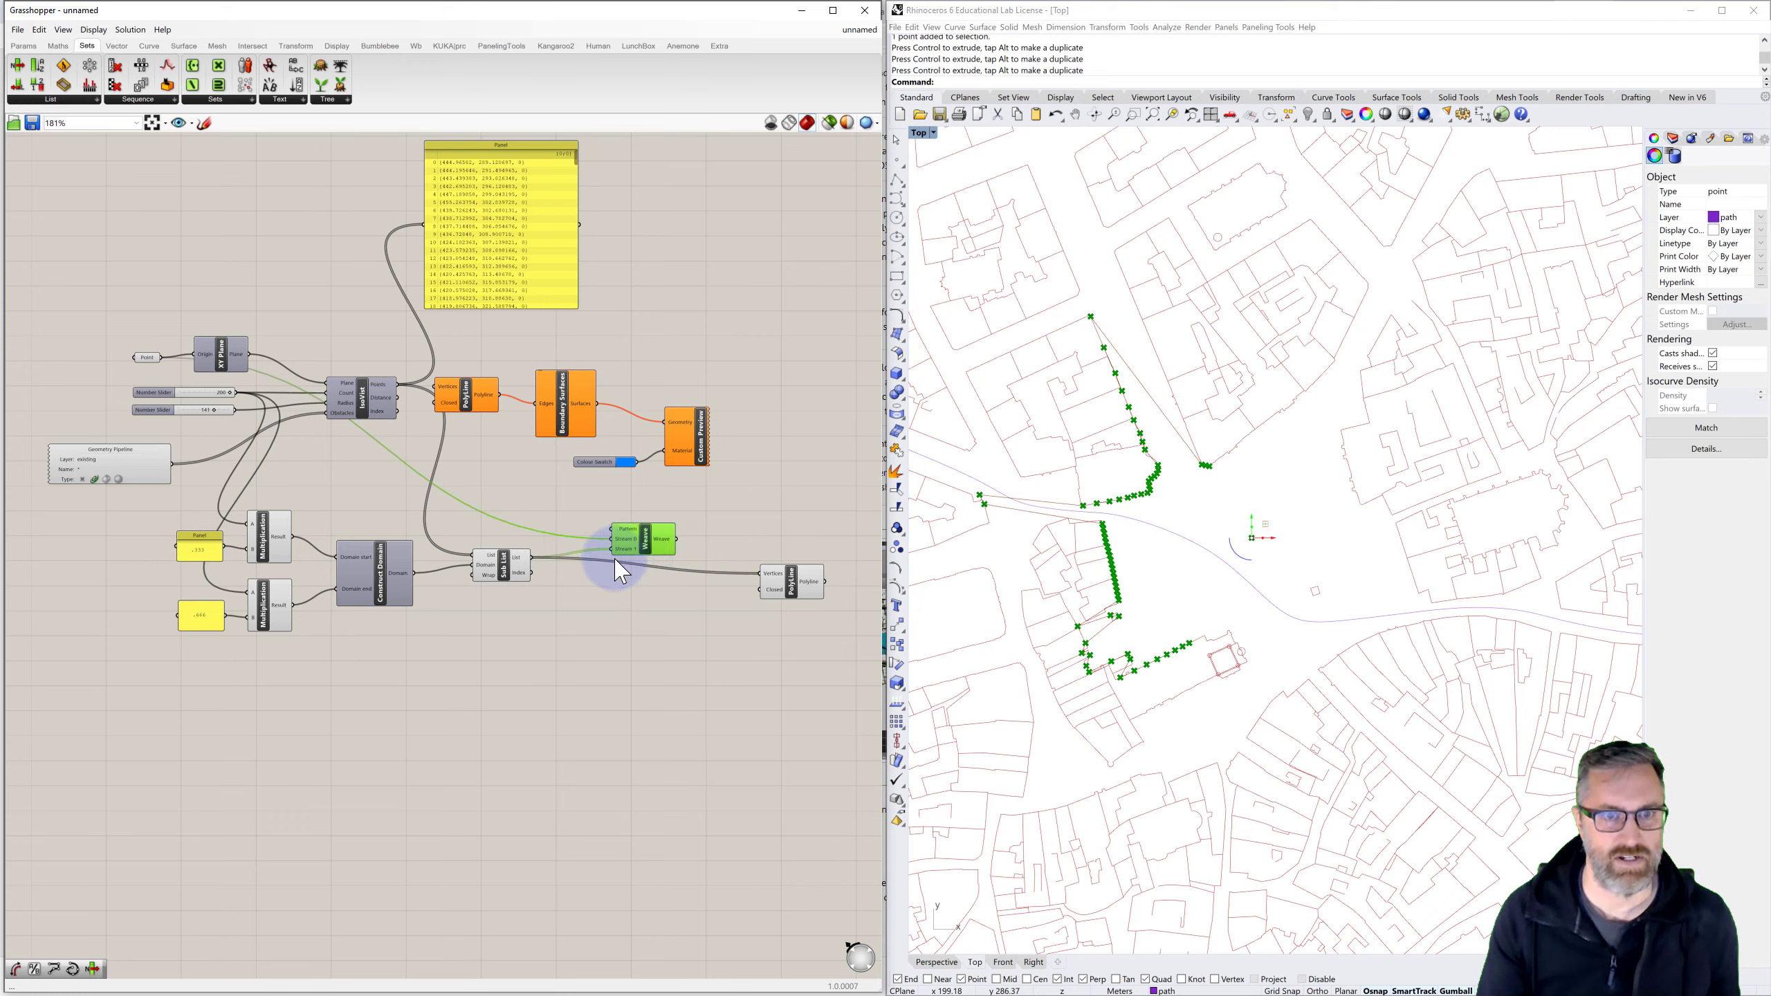
pyautogui.moveTo(762, 573); pyautogui.dragTo(677, 539)
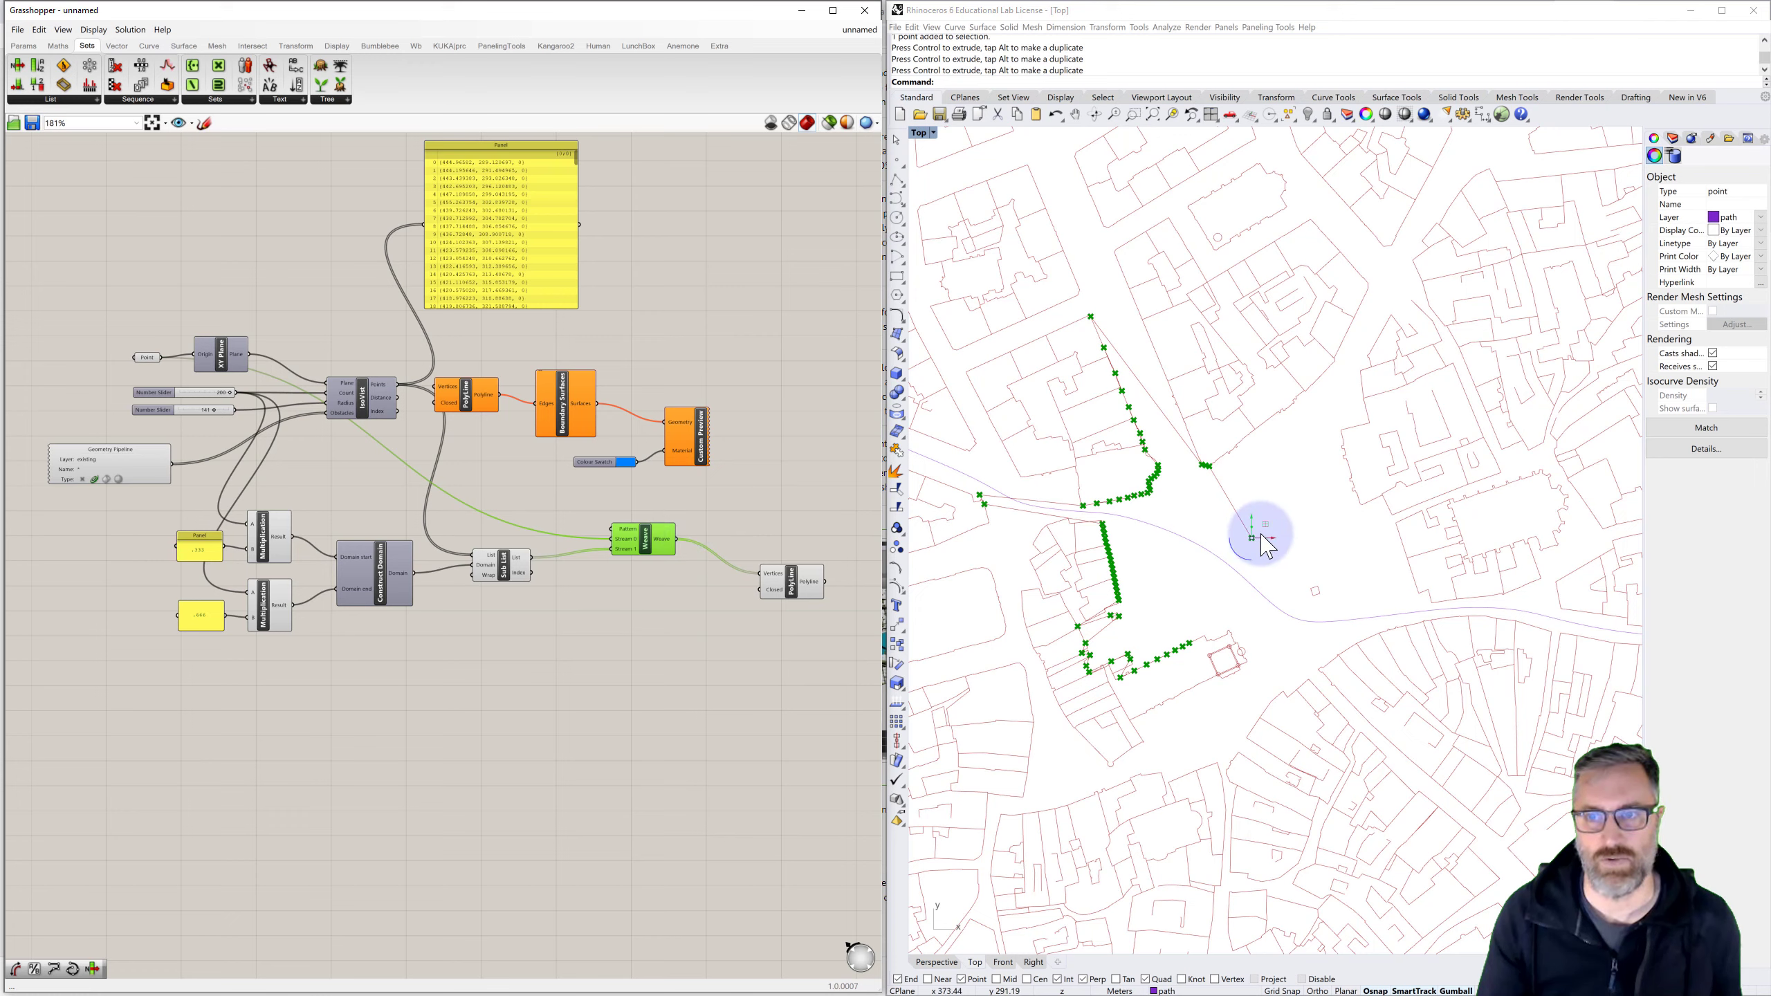
# Set the Closed input of the PolyLine after the Weave to True
pyautogui.click(791, 583)
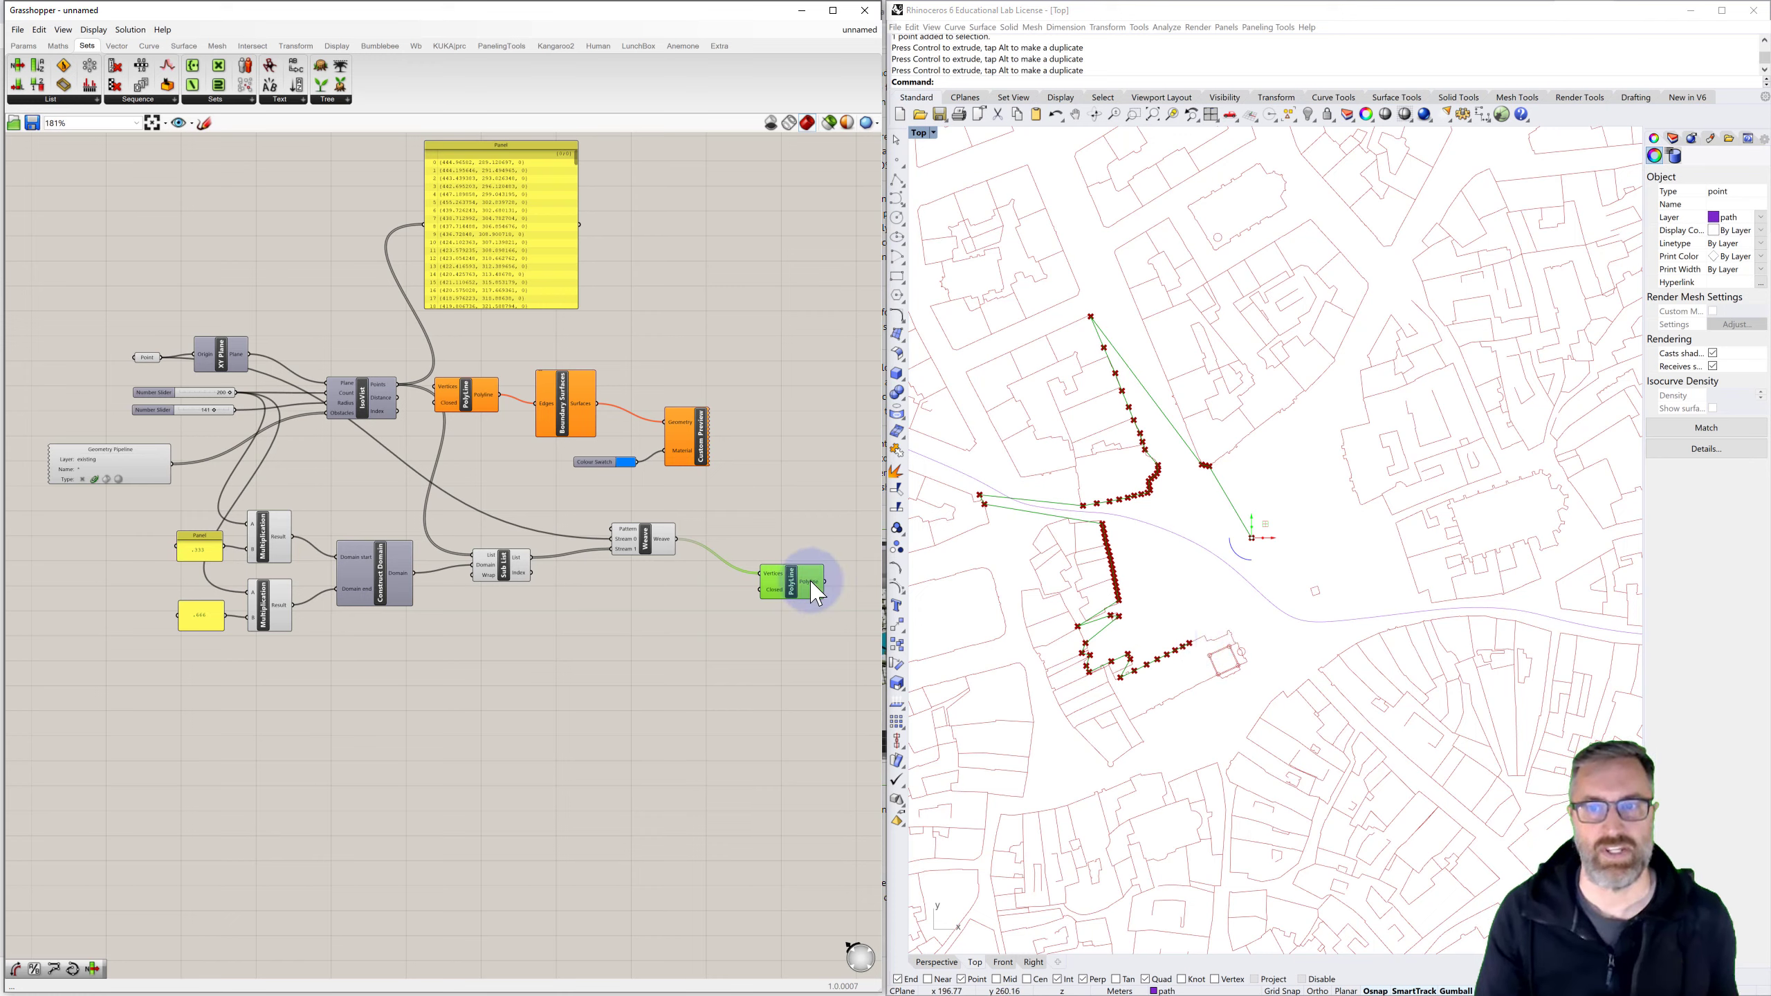
pyautogui.rightClick(776, 594)
pyautogui.click(801, 700)
pyautogui.click(934, 714)
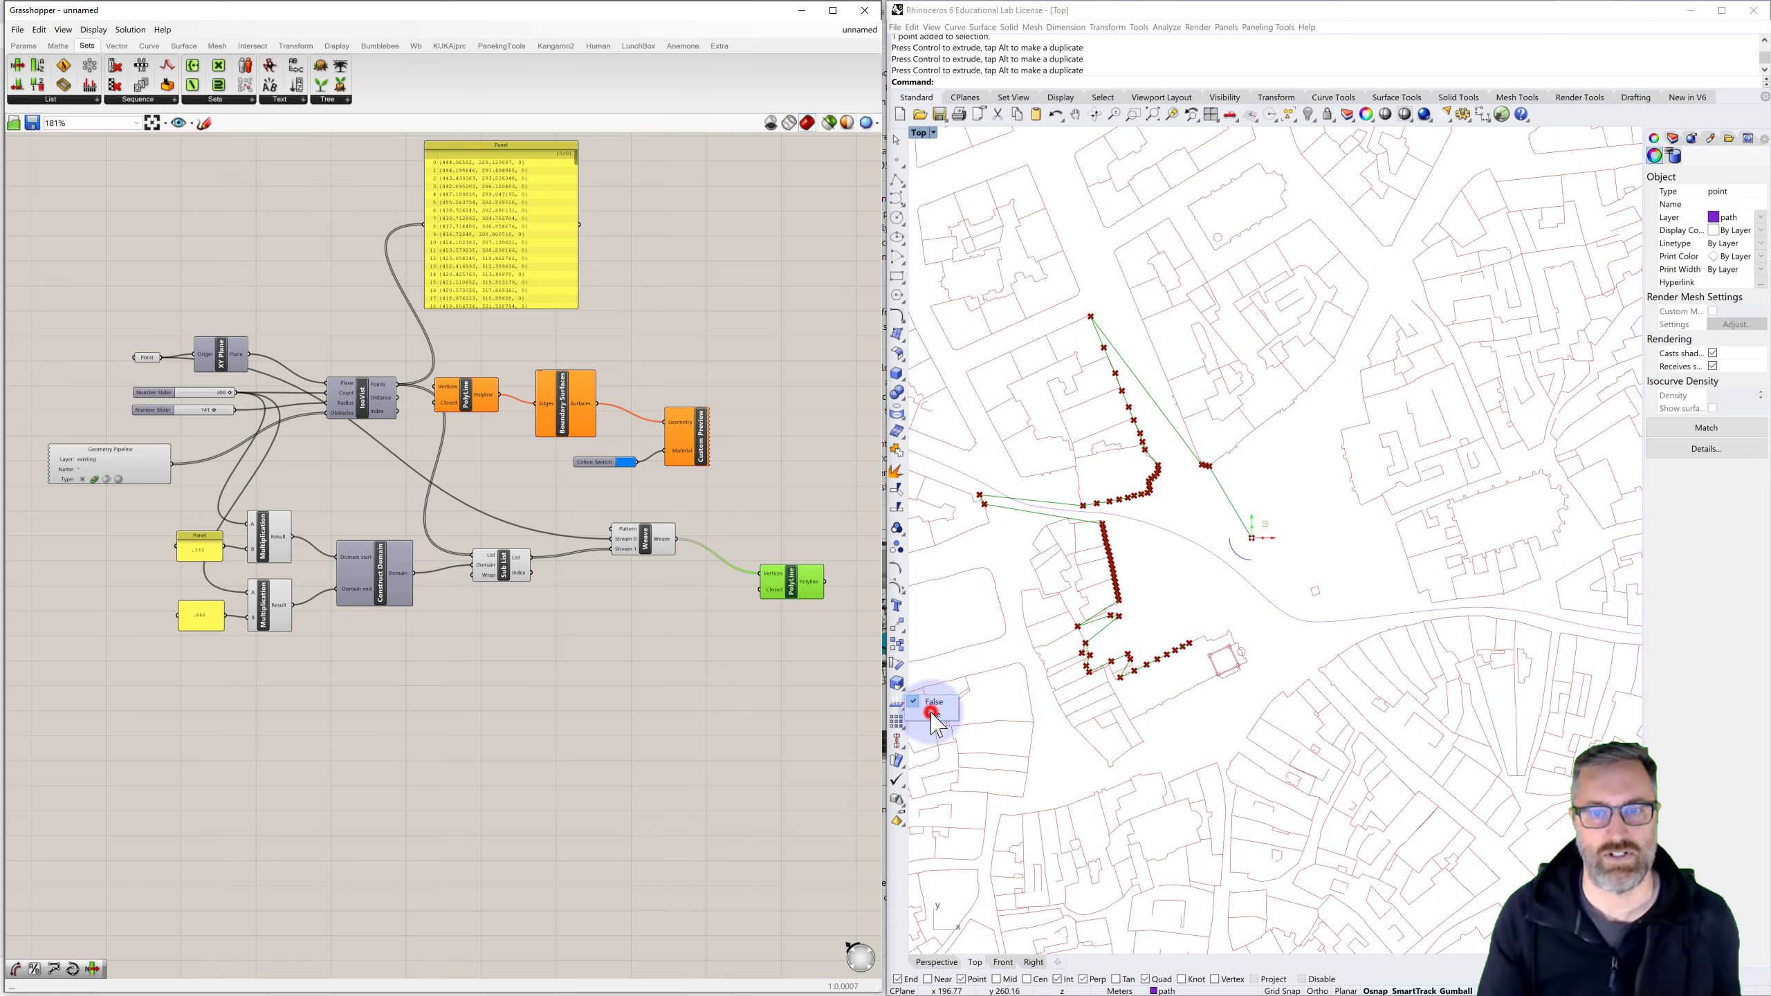
# Add a Boundary Surfaces component and connect the lower PolyLine's output to its Edges input
pyautogui.click(745, 675)
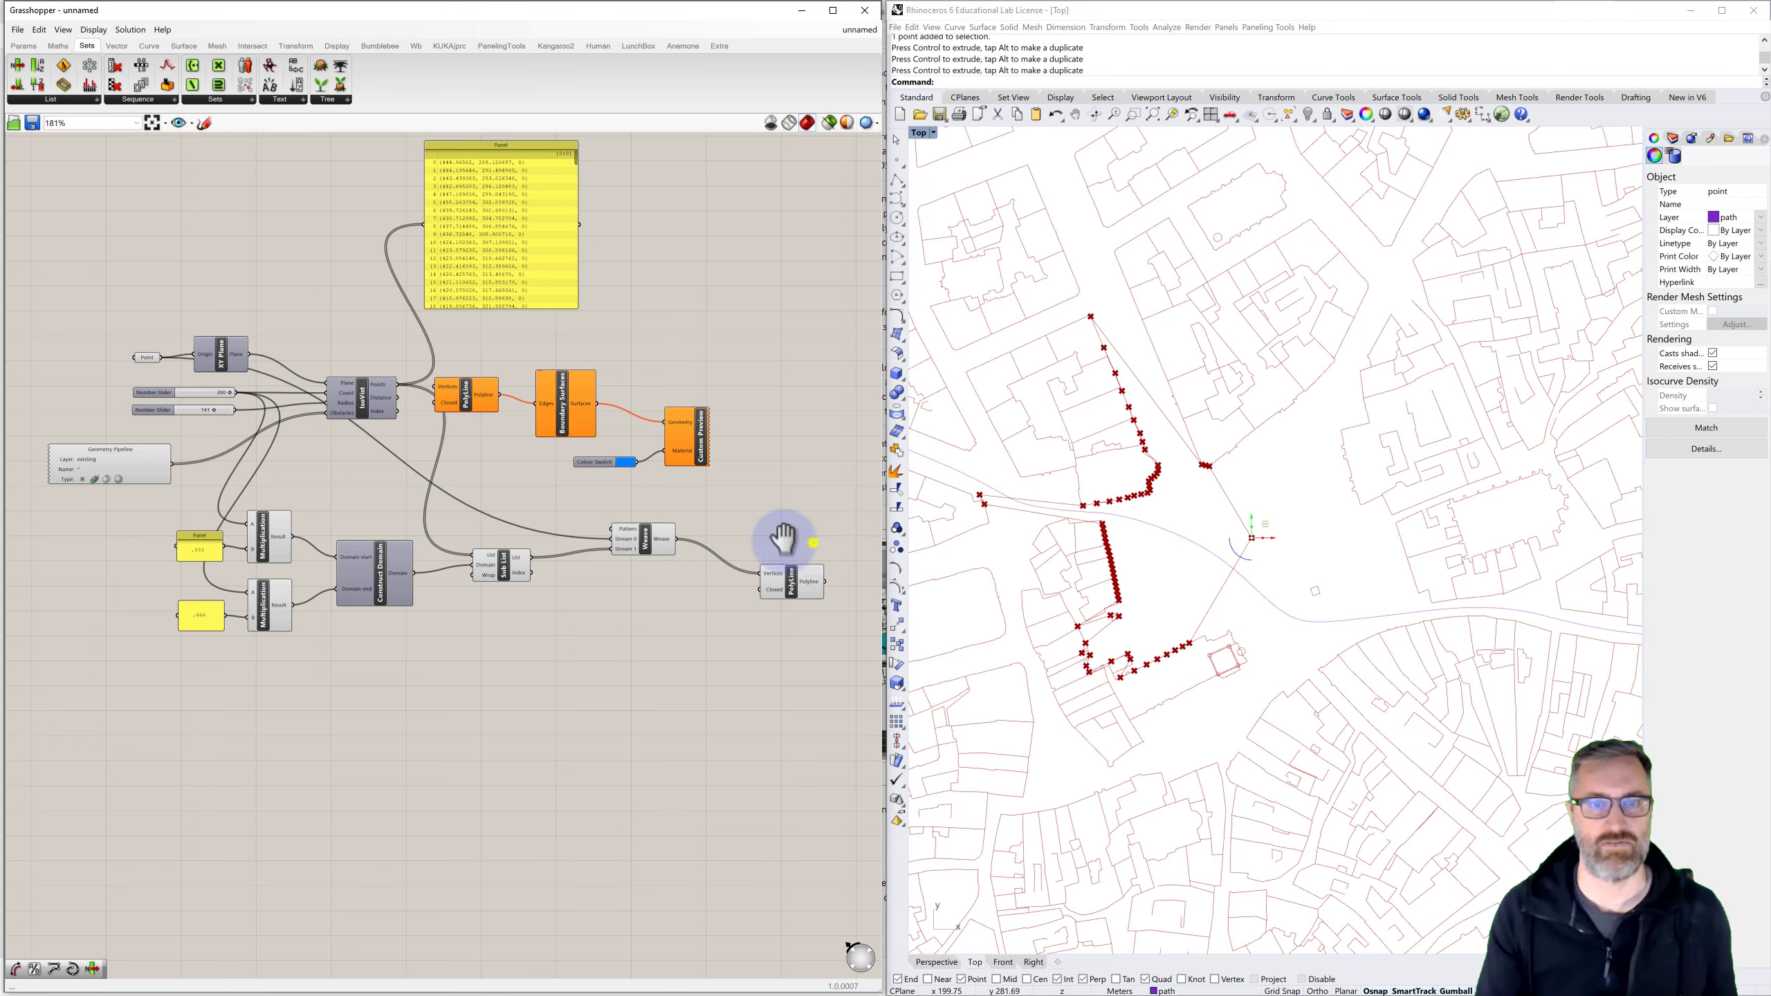
pyautogui.moveTo(813, 544); pyautogui.dragTo(714, 537, button='right')
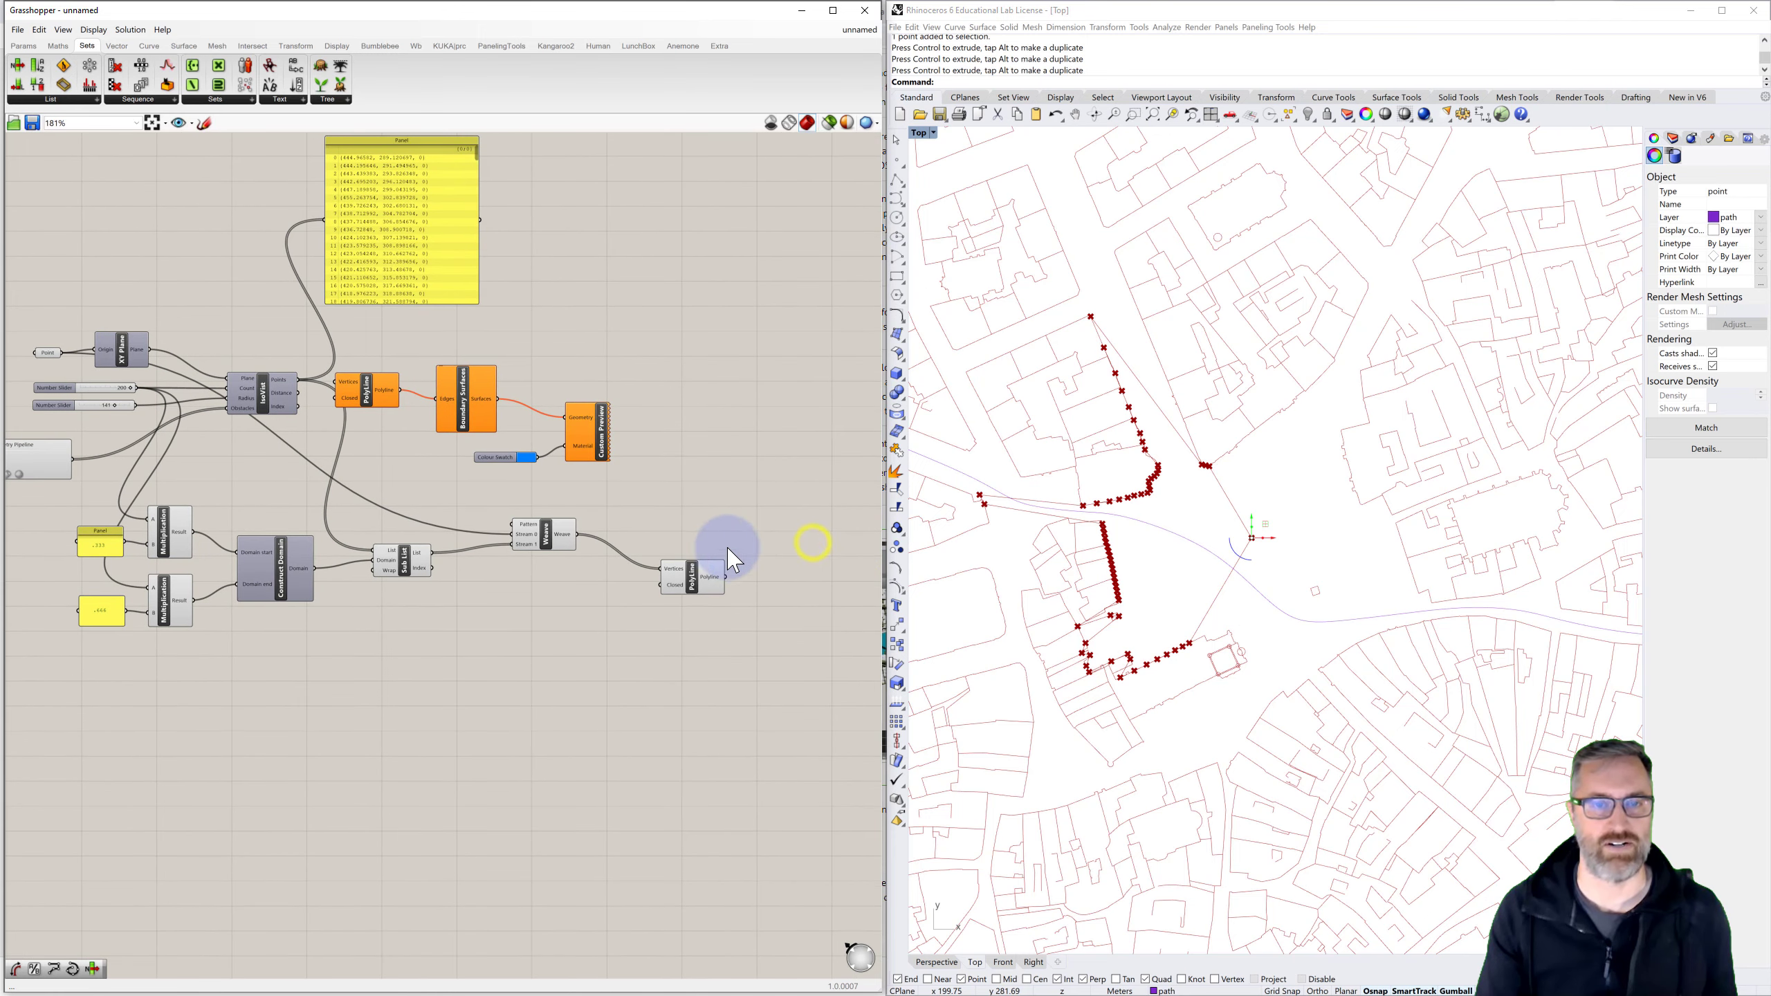
pyautogui.doubleClick(785, 571)
pyautogui.write('bou')
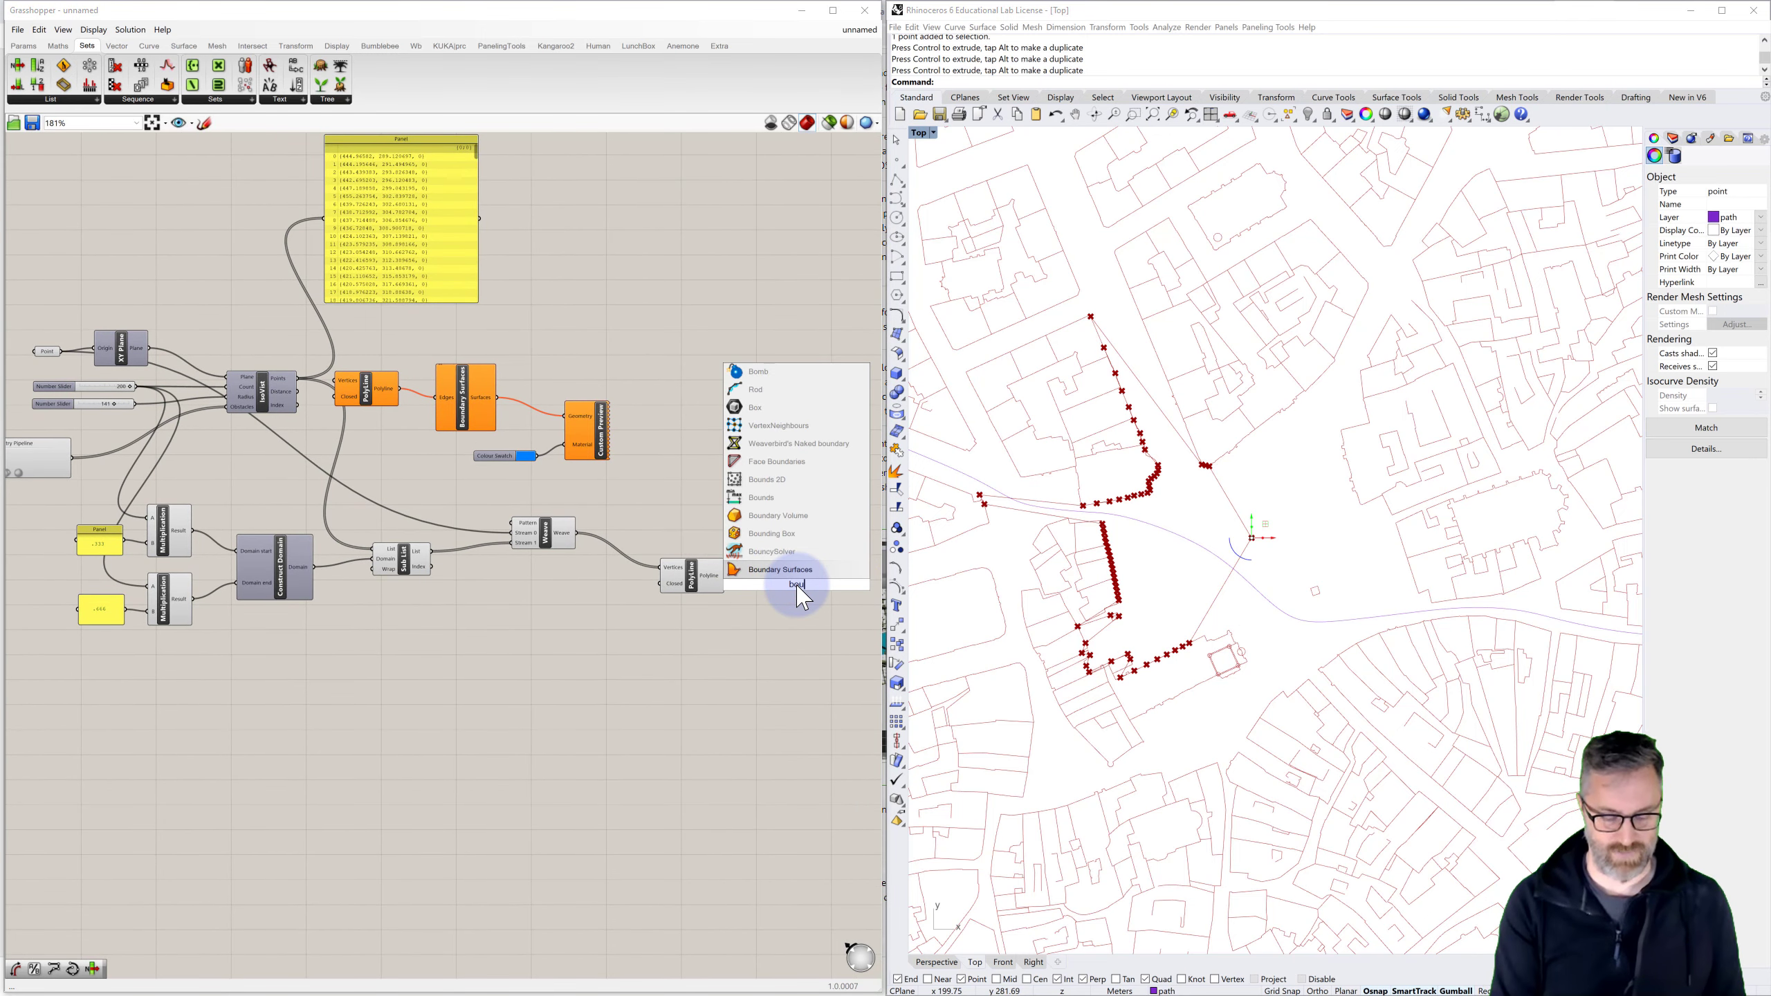
pyautogui.click(780, 571)
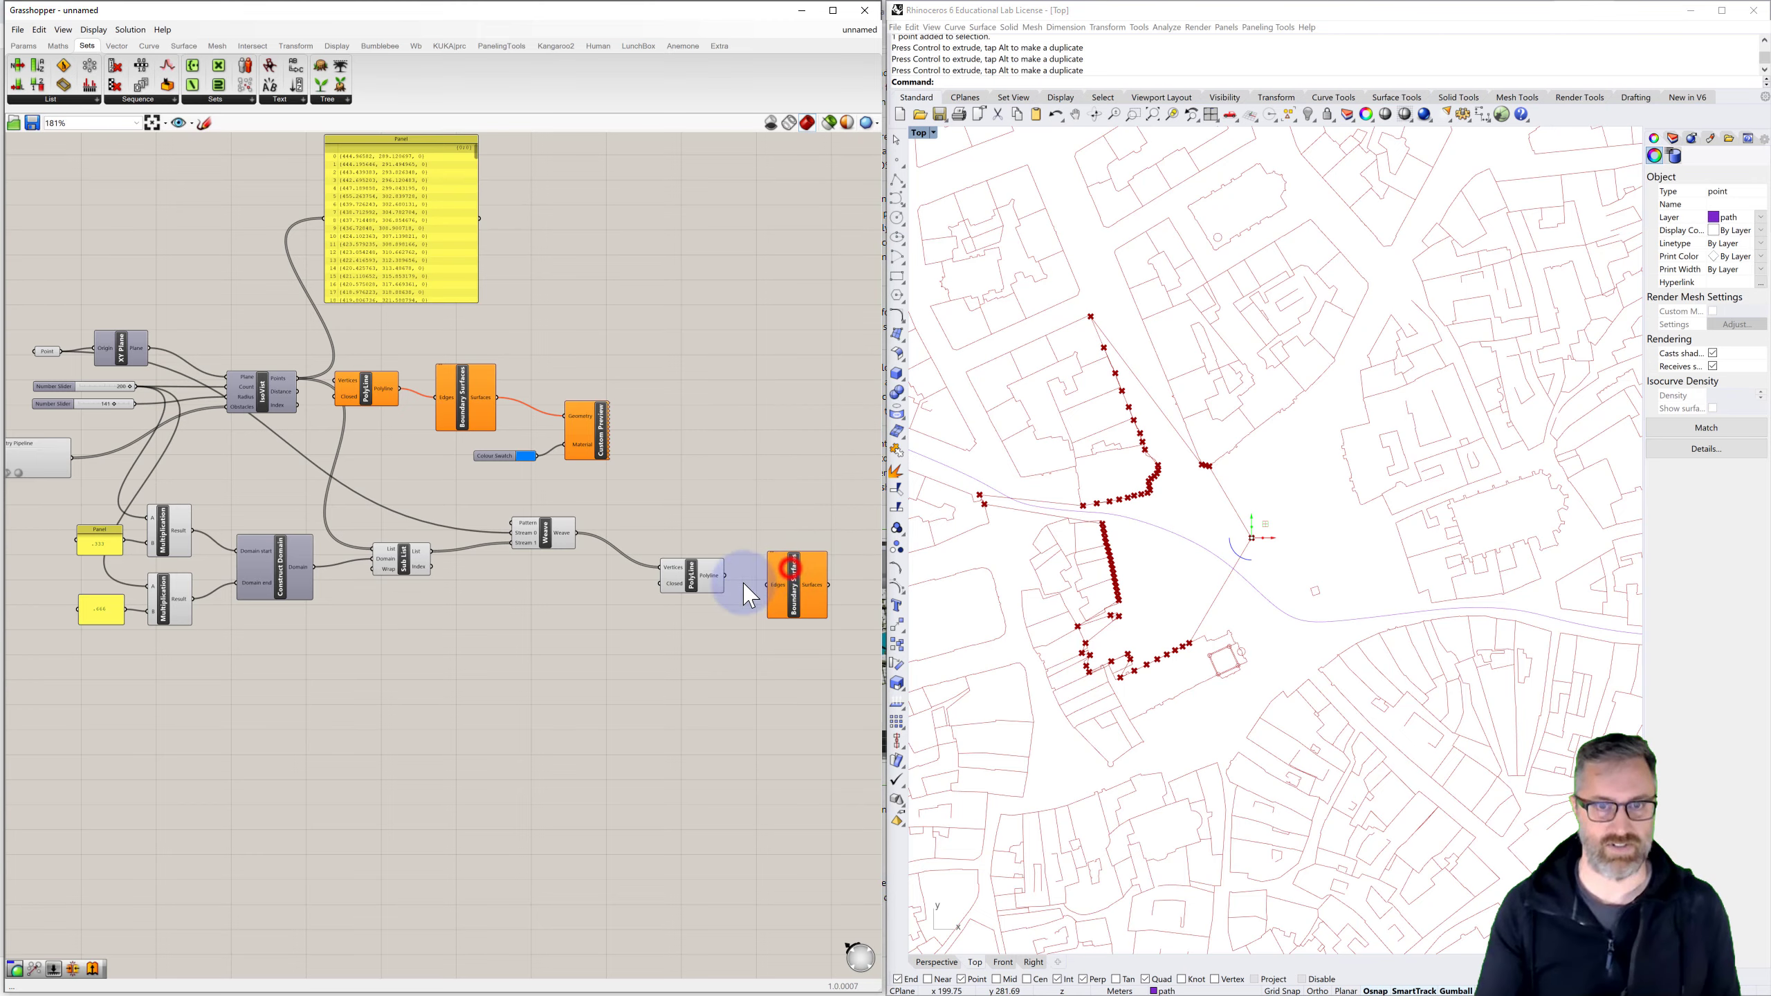
pyautogui.moveTo(767, 587); pyautogui.dragTo(769, 584)
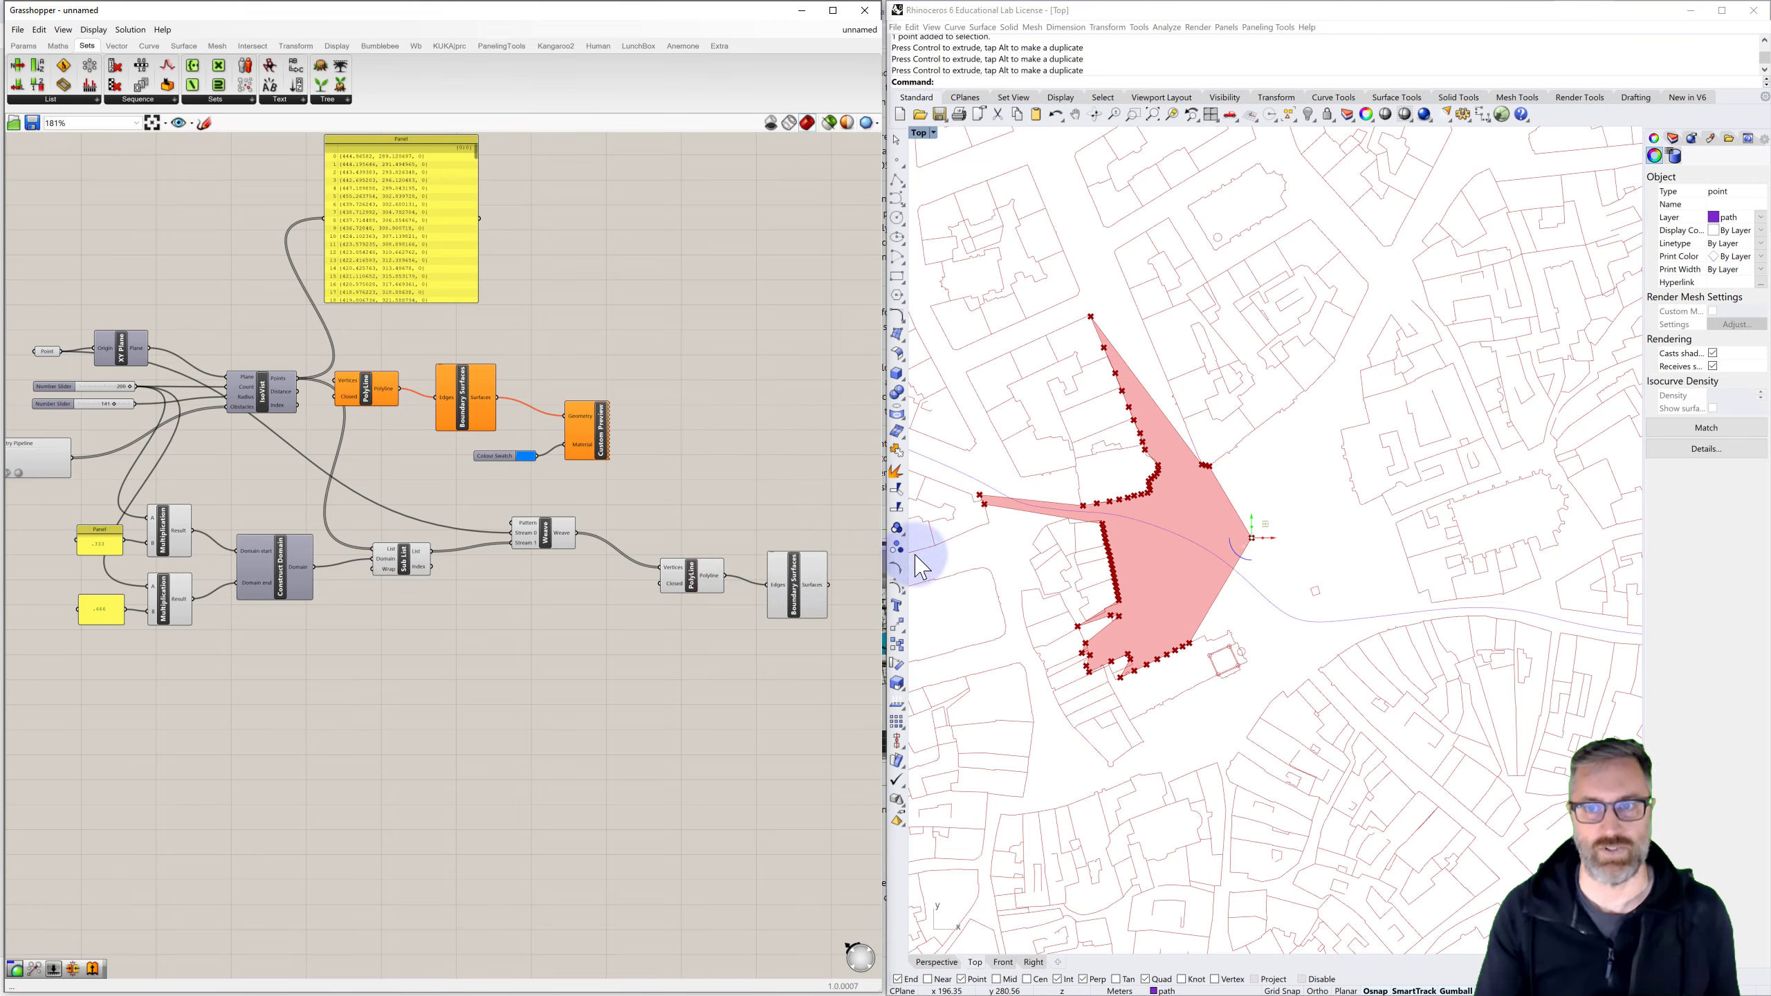
# Move the isovist's origin point further east near the path and rotate it to test the vision cone
pyautogui.scroll(-3, 1147, 557)
pyautogui.scroll(2, 1174, 541)
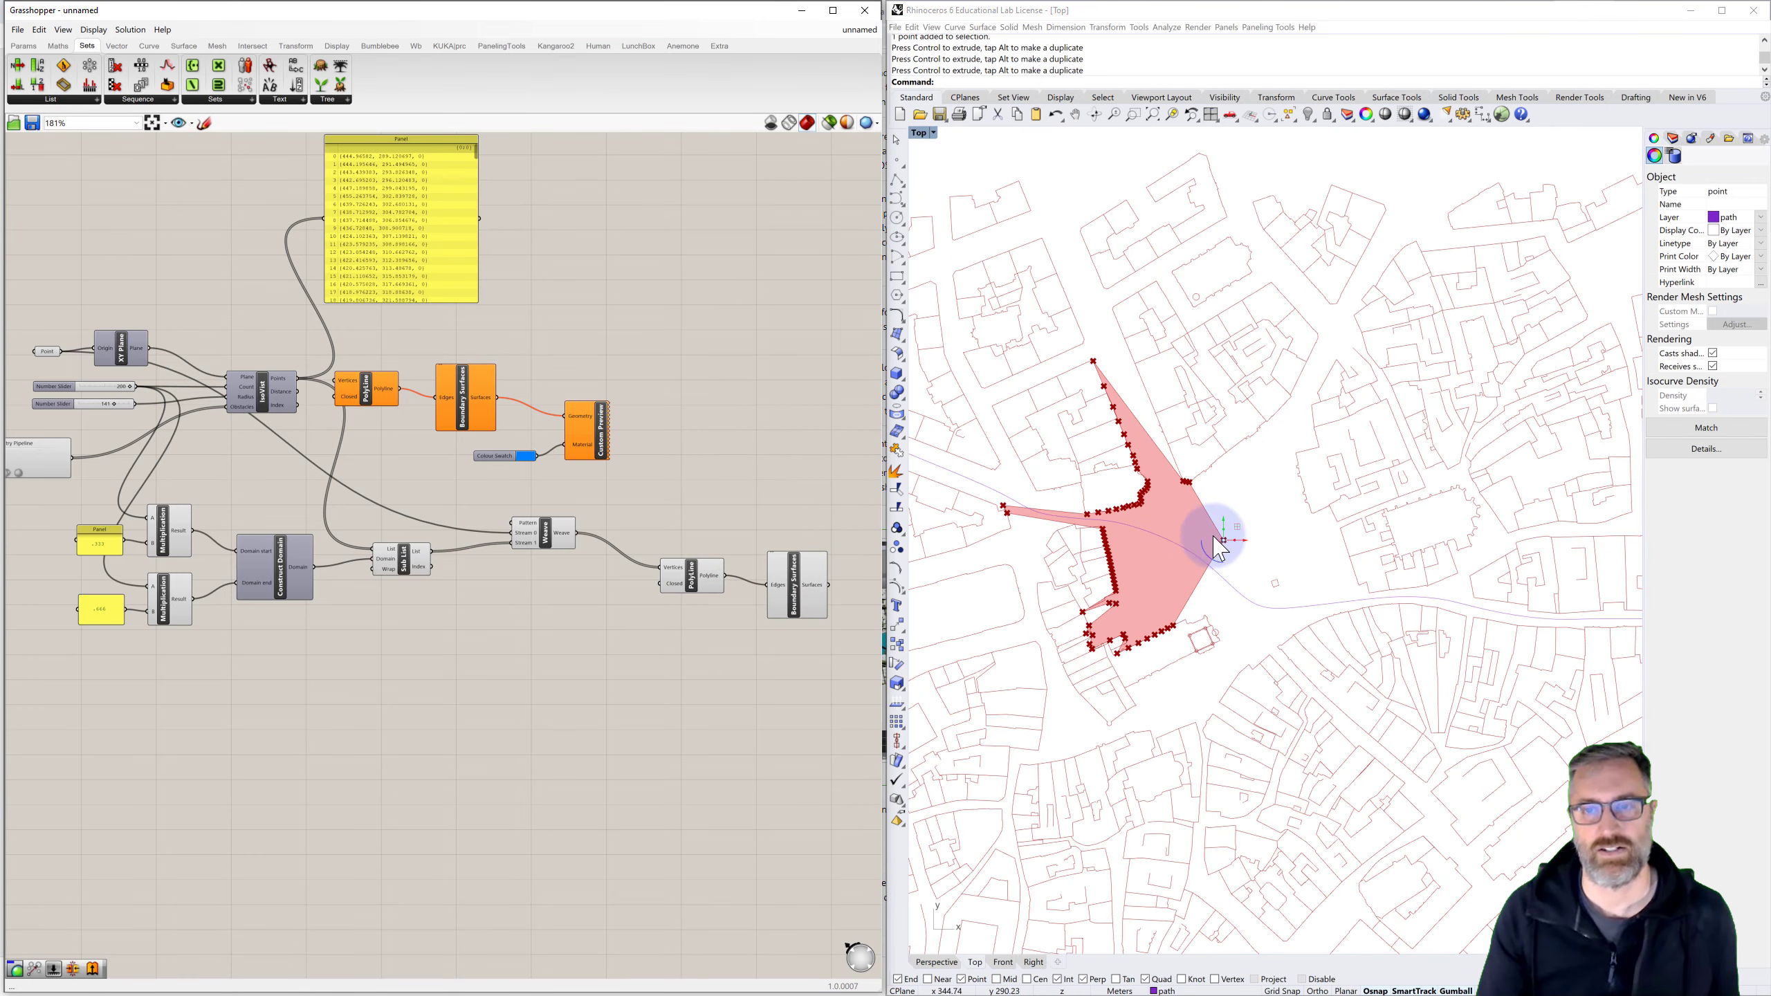
pyautogui.click(1223, 541)
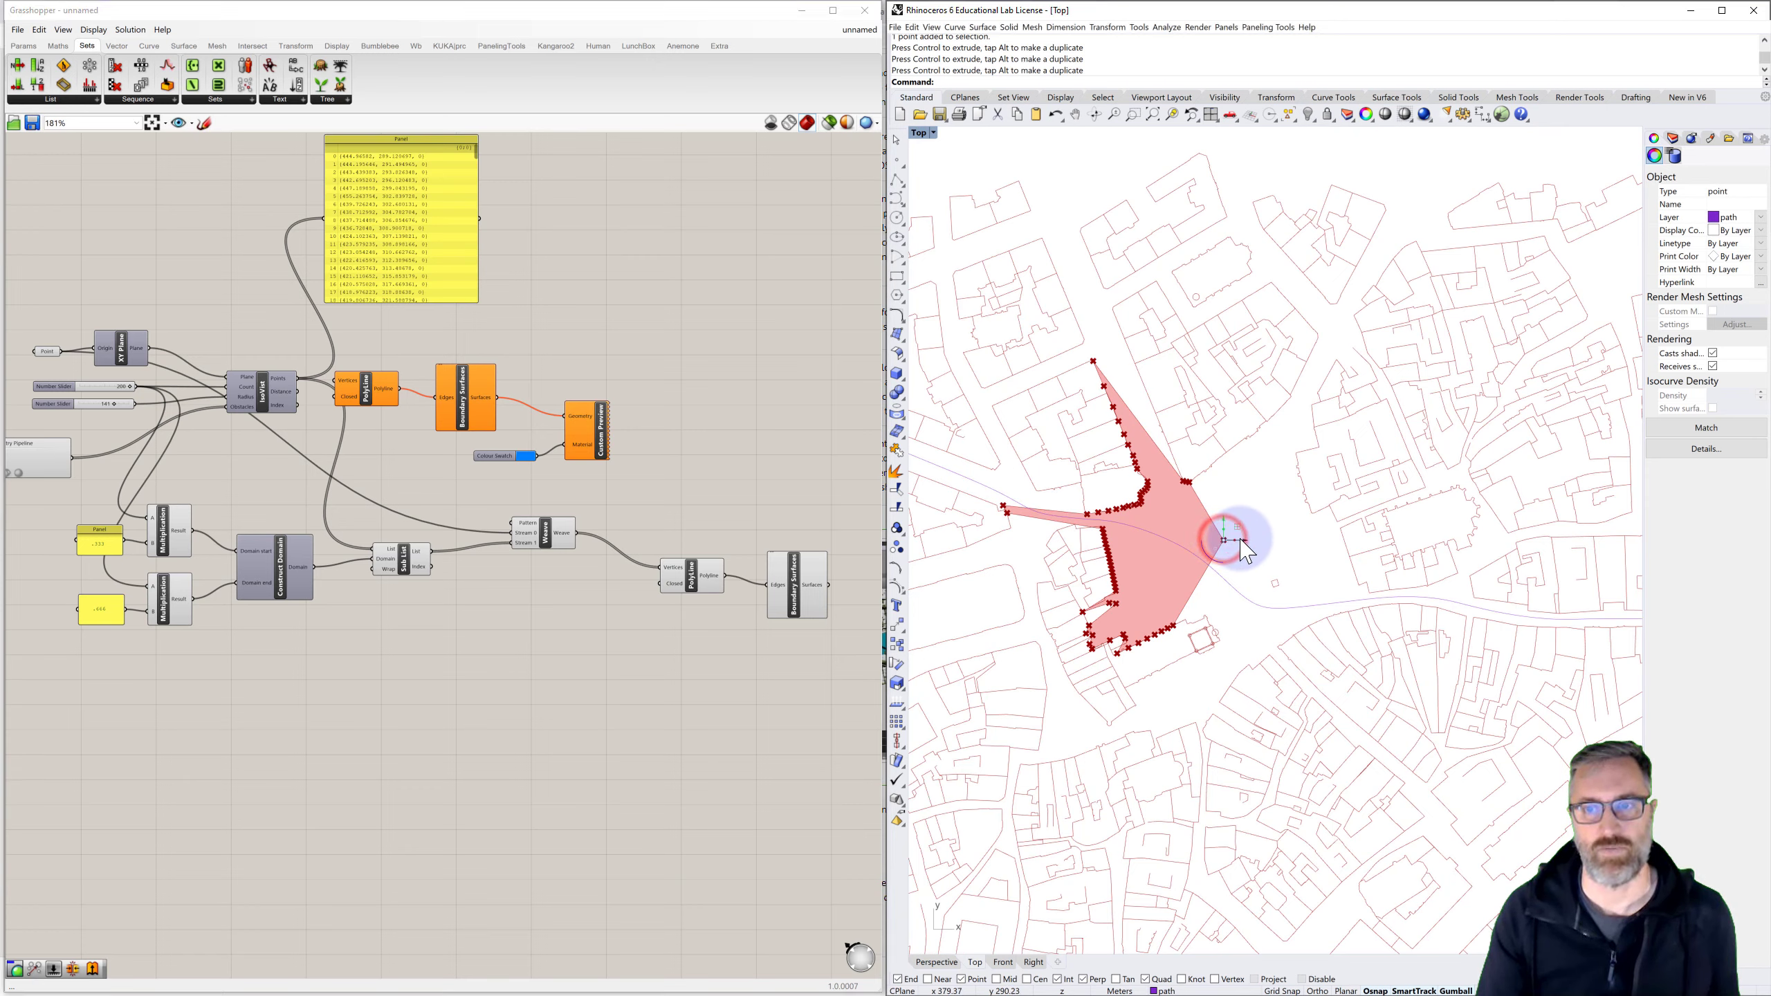
pyautogui.moveTo(1241, 540); pyautogui.dragTo(1310, 576)
pyautogui.scroll(3, 1276, 589)
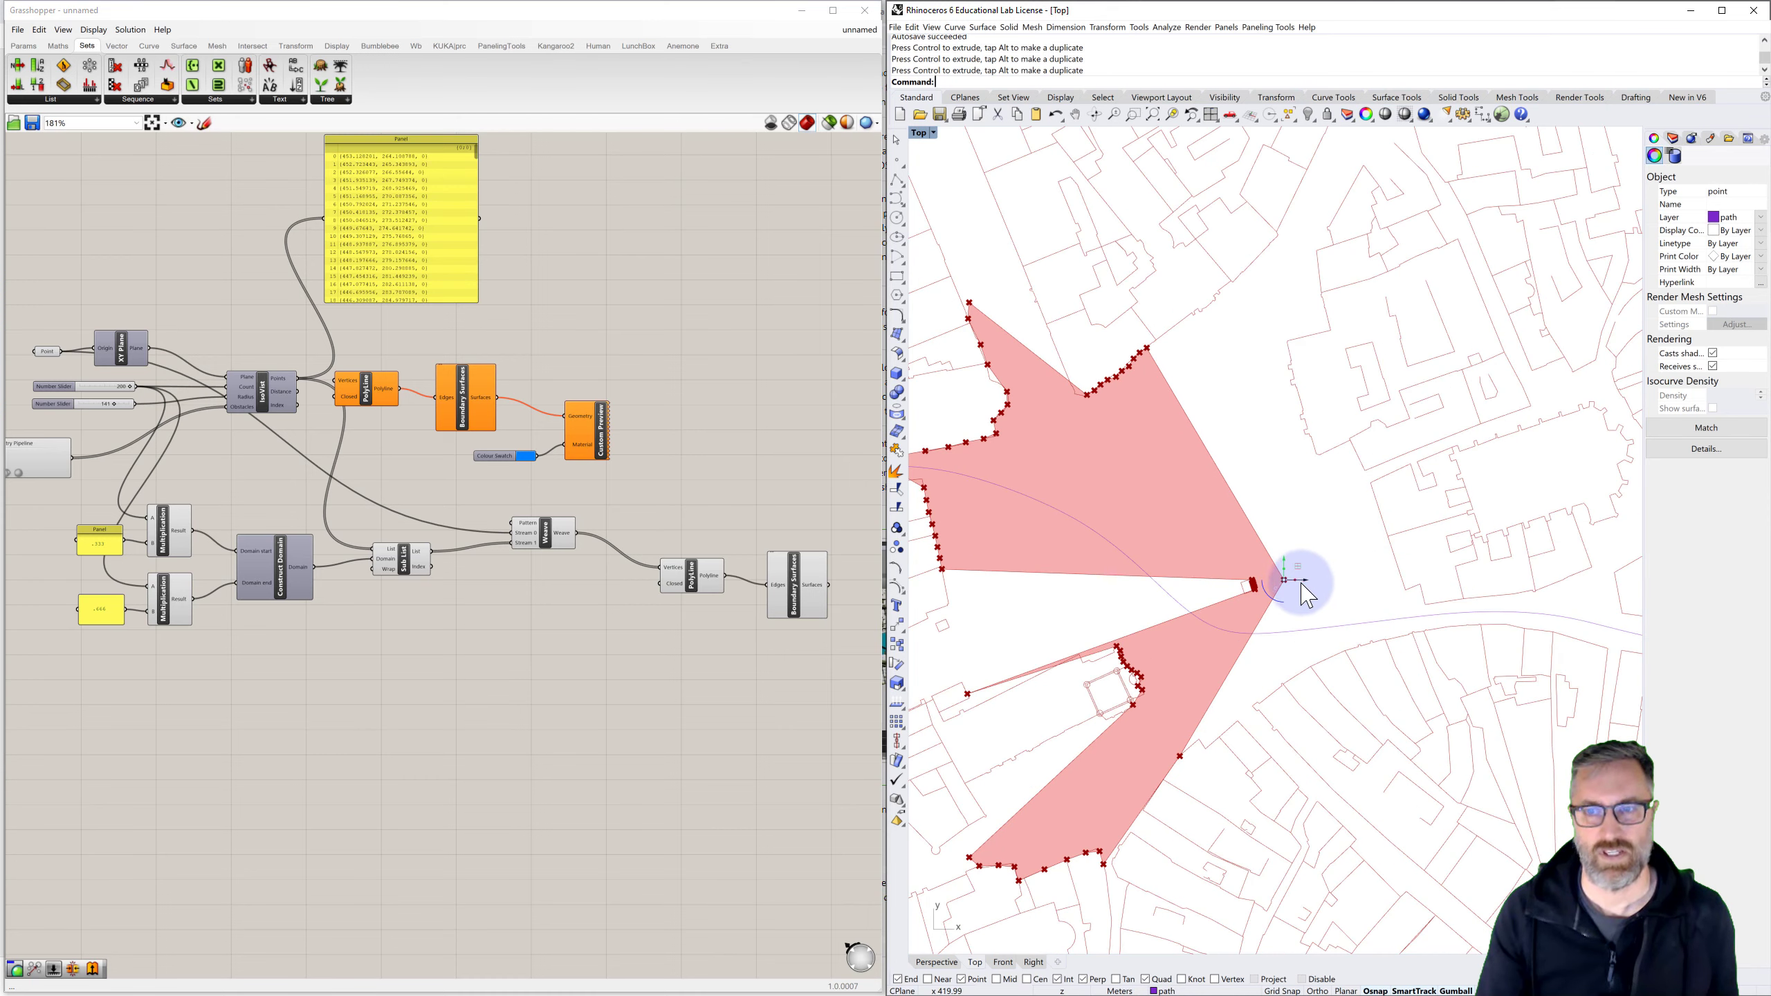
pyautogui.moveTo(1268, 595); pyautogui.dragTo(1264, 574)
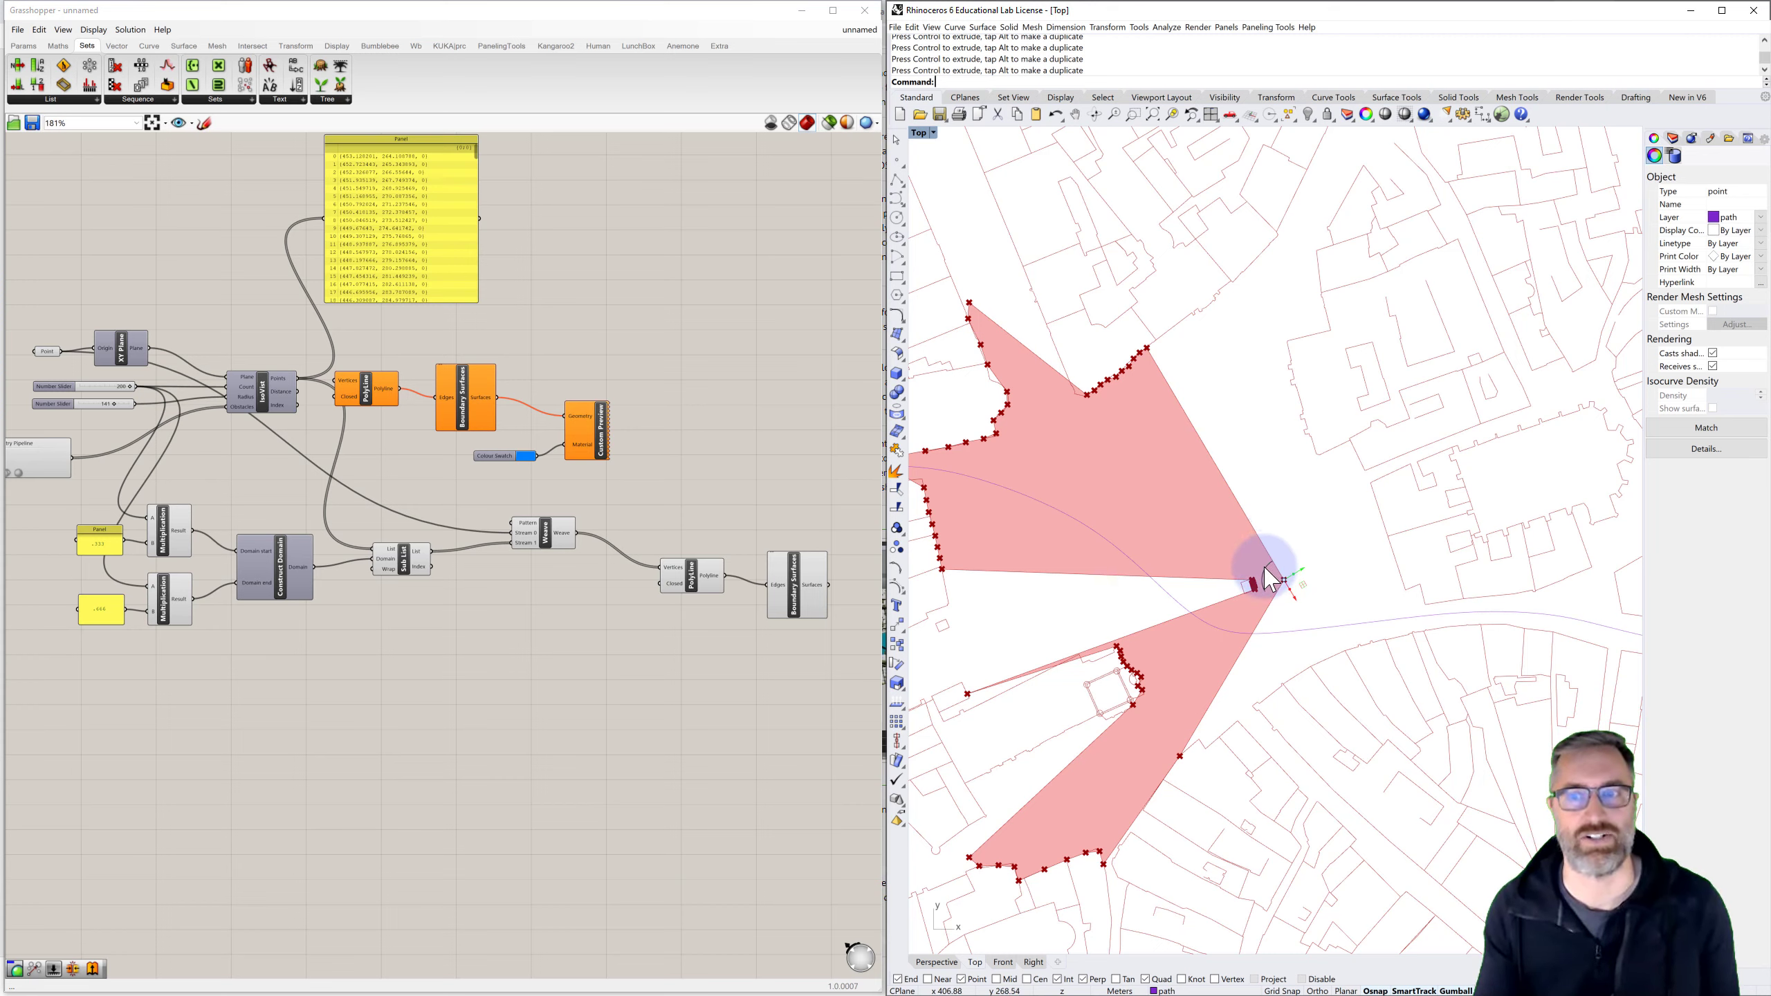
pyautogui.moveTo(1270, 578); pyautogui.dragTo(1273, 632)
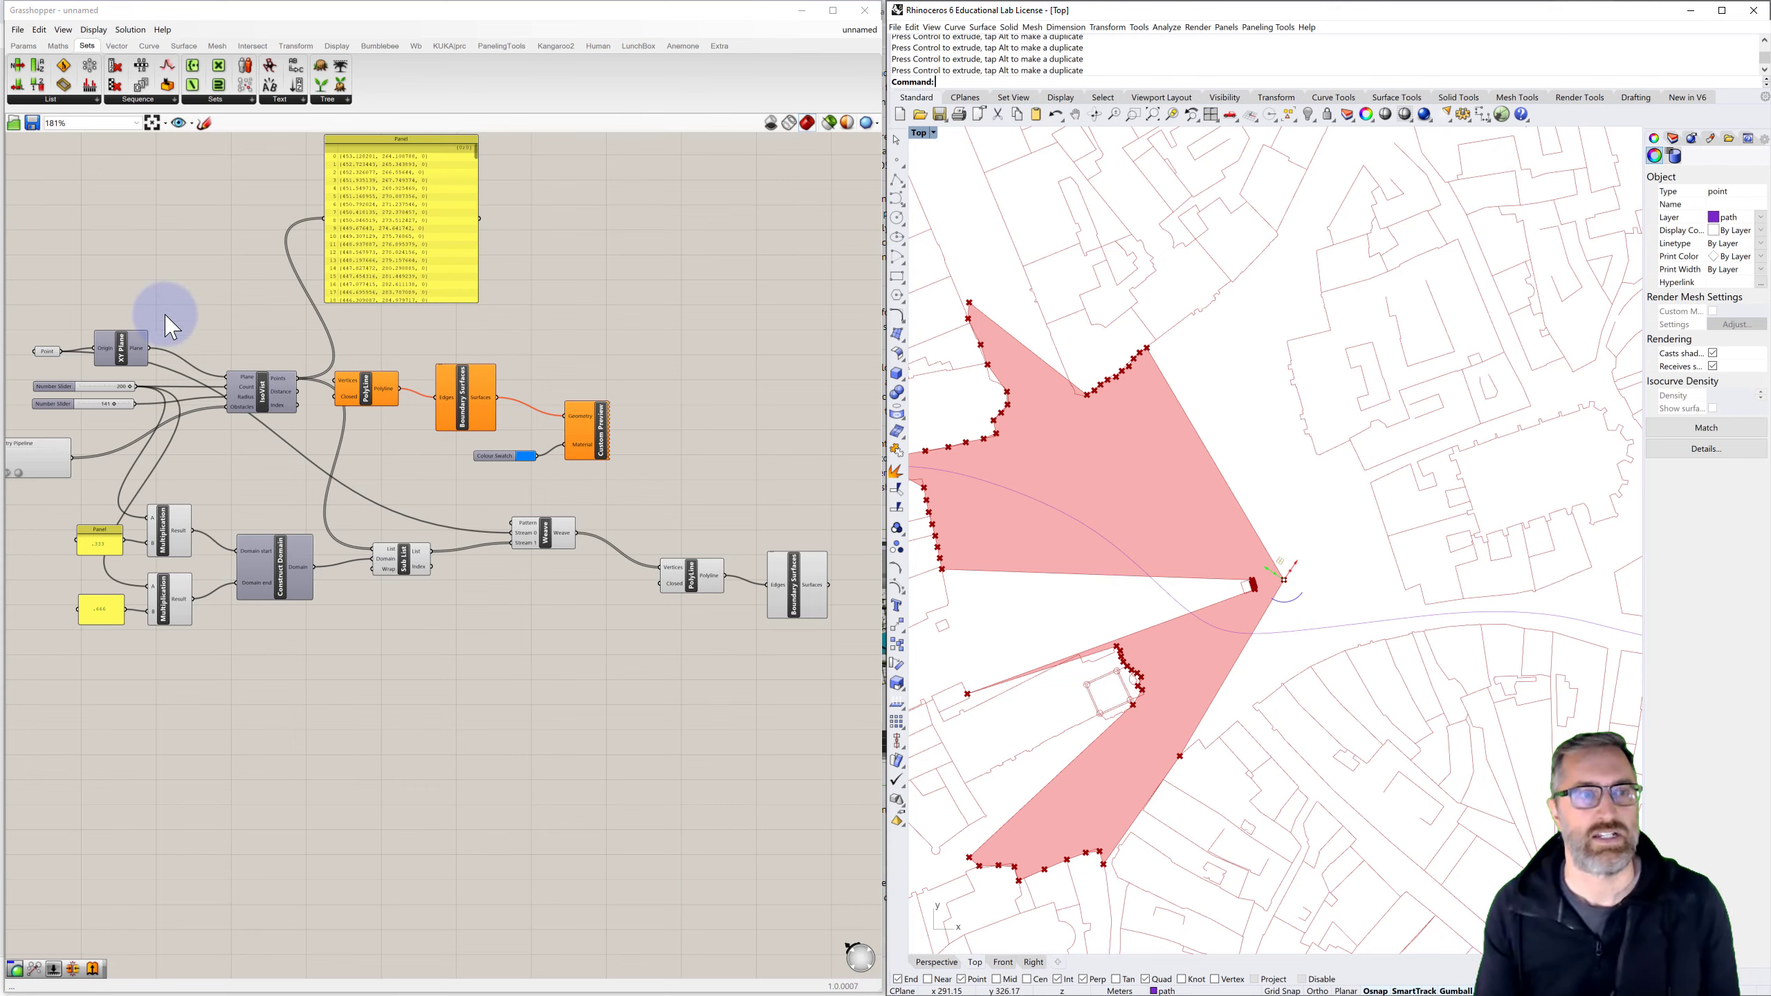
# Examine the XY Plane component and the vision cone's extent across the whole city map
pyautogui.click(119, 352)
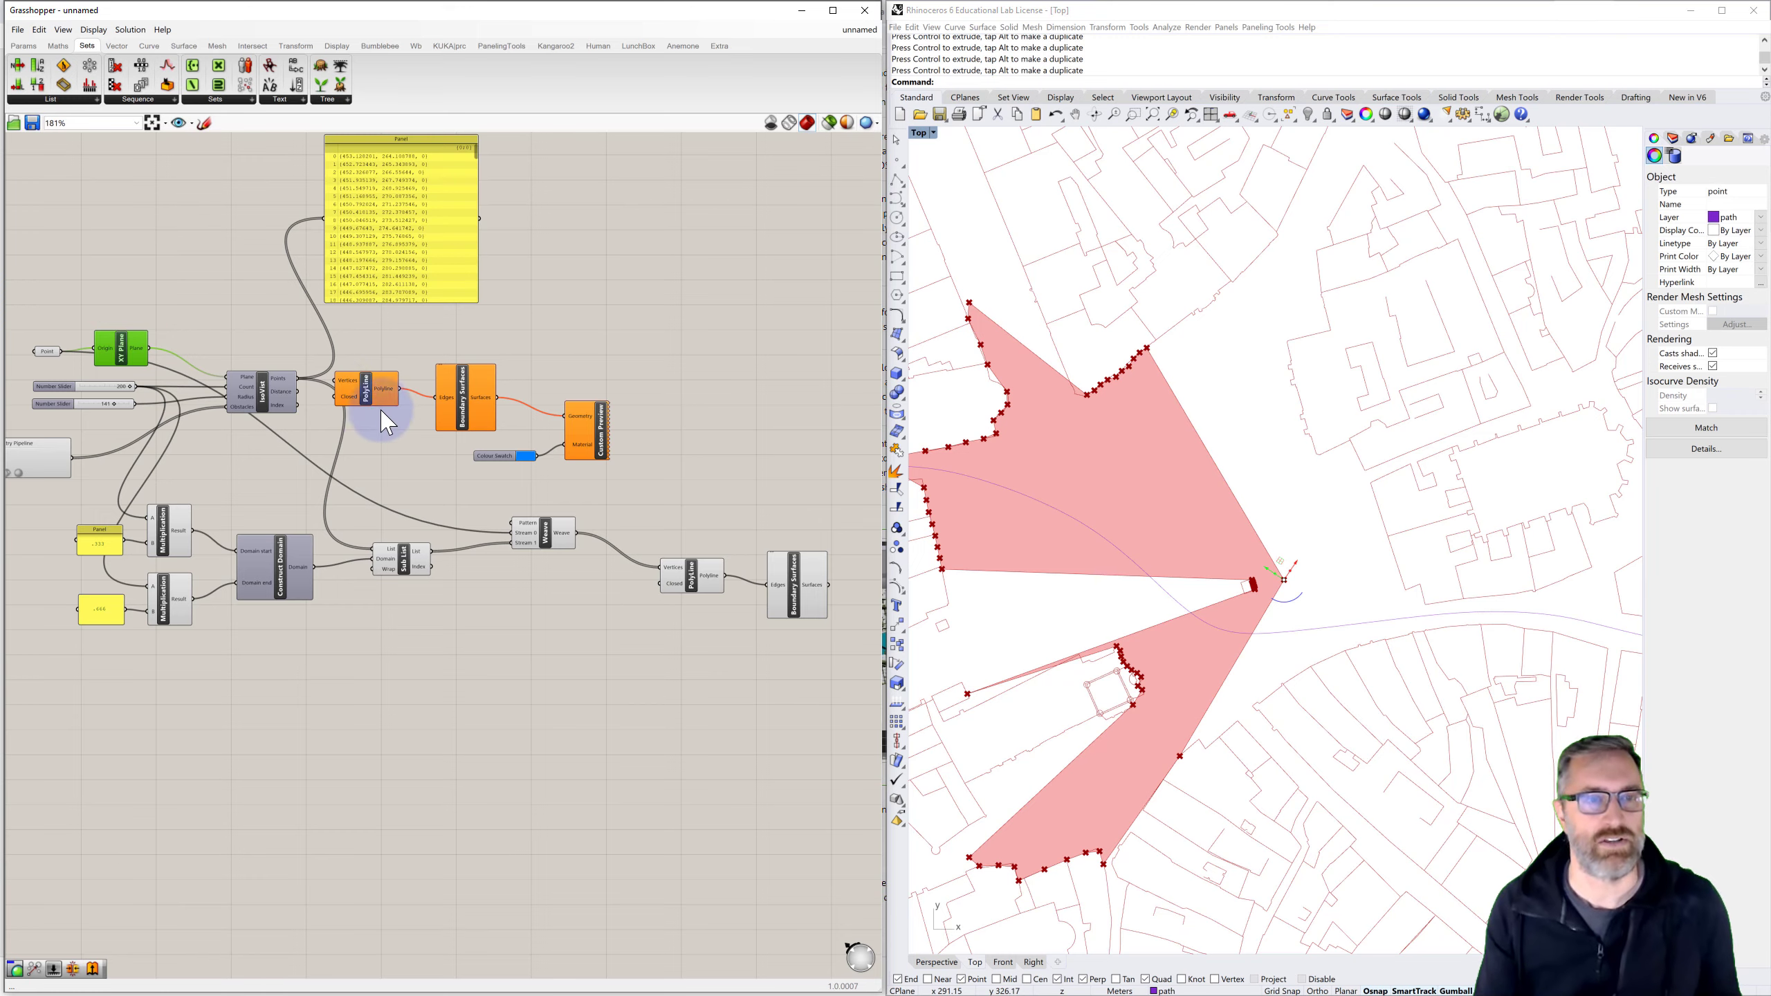
pyautogui.scroll(-3, 427, 447)
pyautogui.moveTo(435, 453); pyautogui.dragTo(468, 435, button='right')
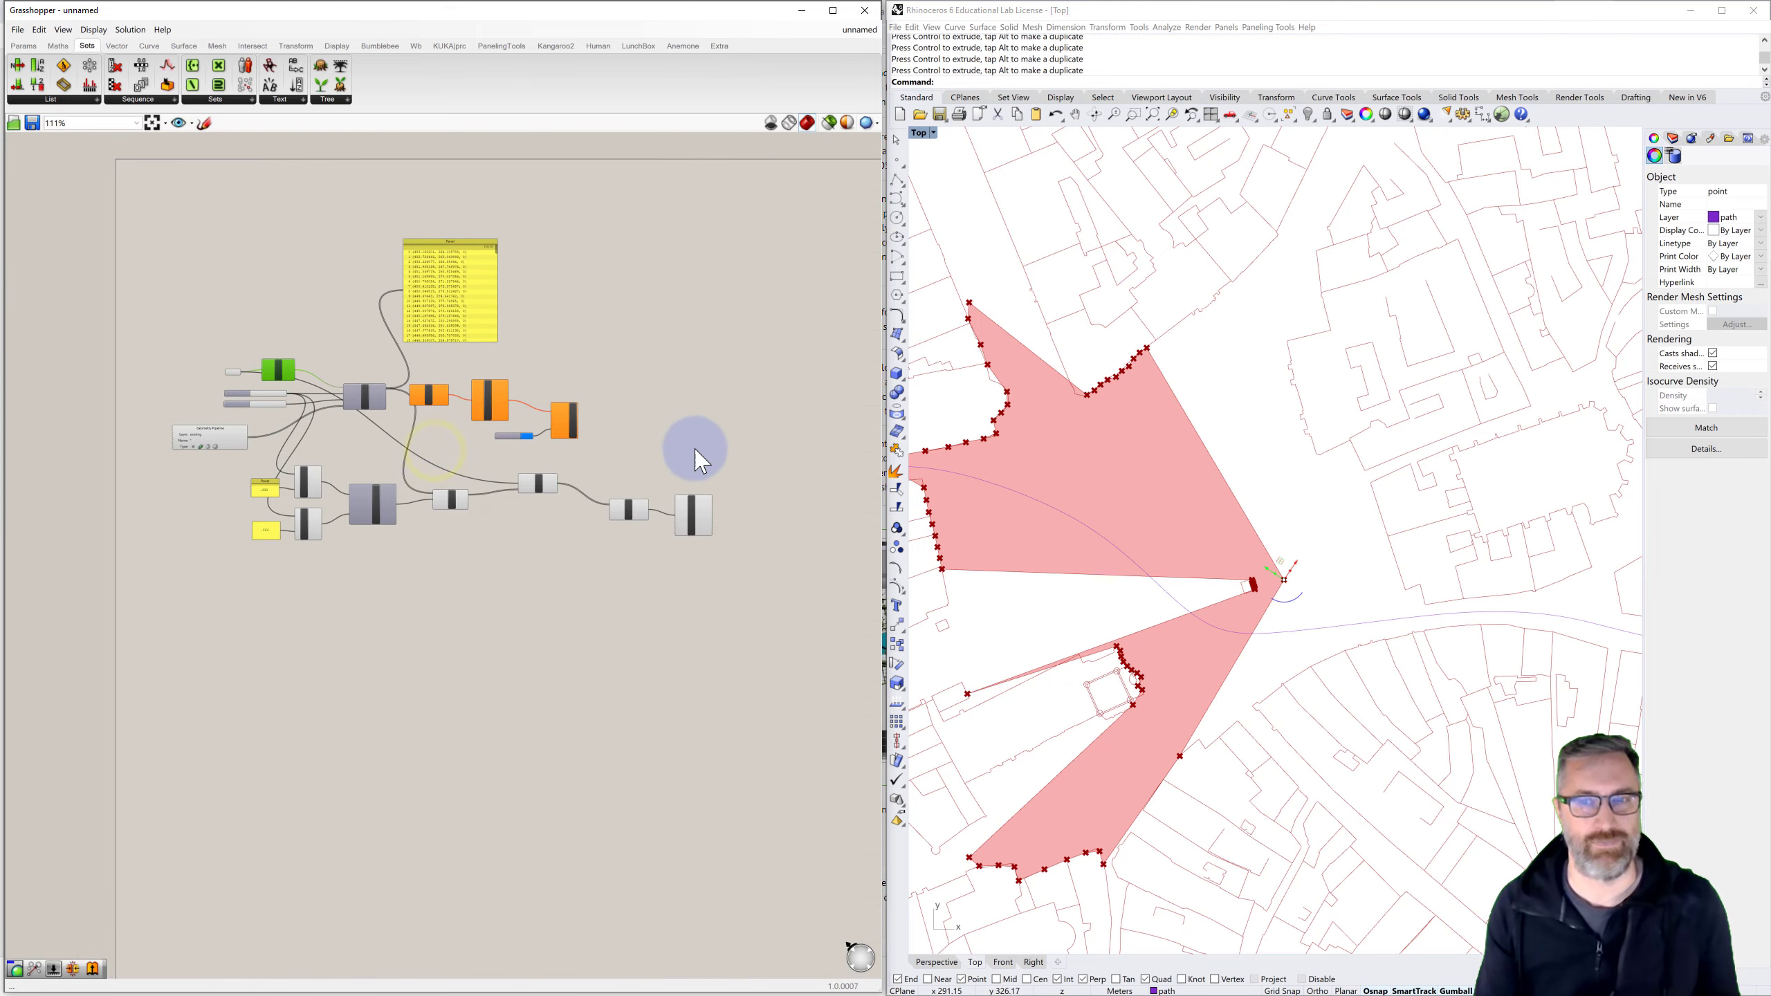
pyautogui.scroll(-3, 1163, 482)
pyautogui.scroll(-4, 1162, 475)
pyautogui.moveTo(1162, 475); pyautogui.dragTo(1318, 476, button='right')
pyautogui.scroll(-2, 1318, 477)
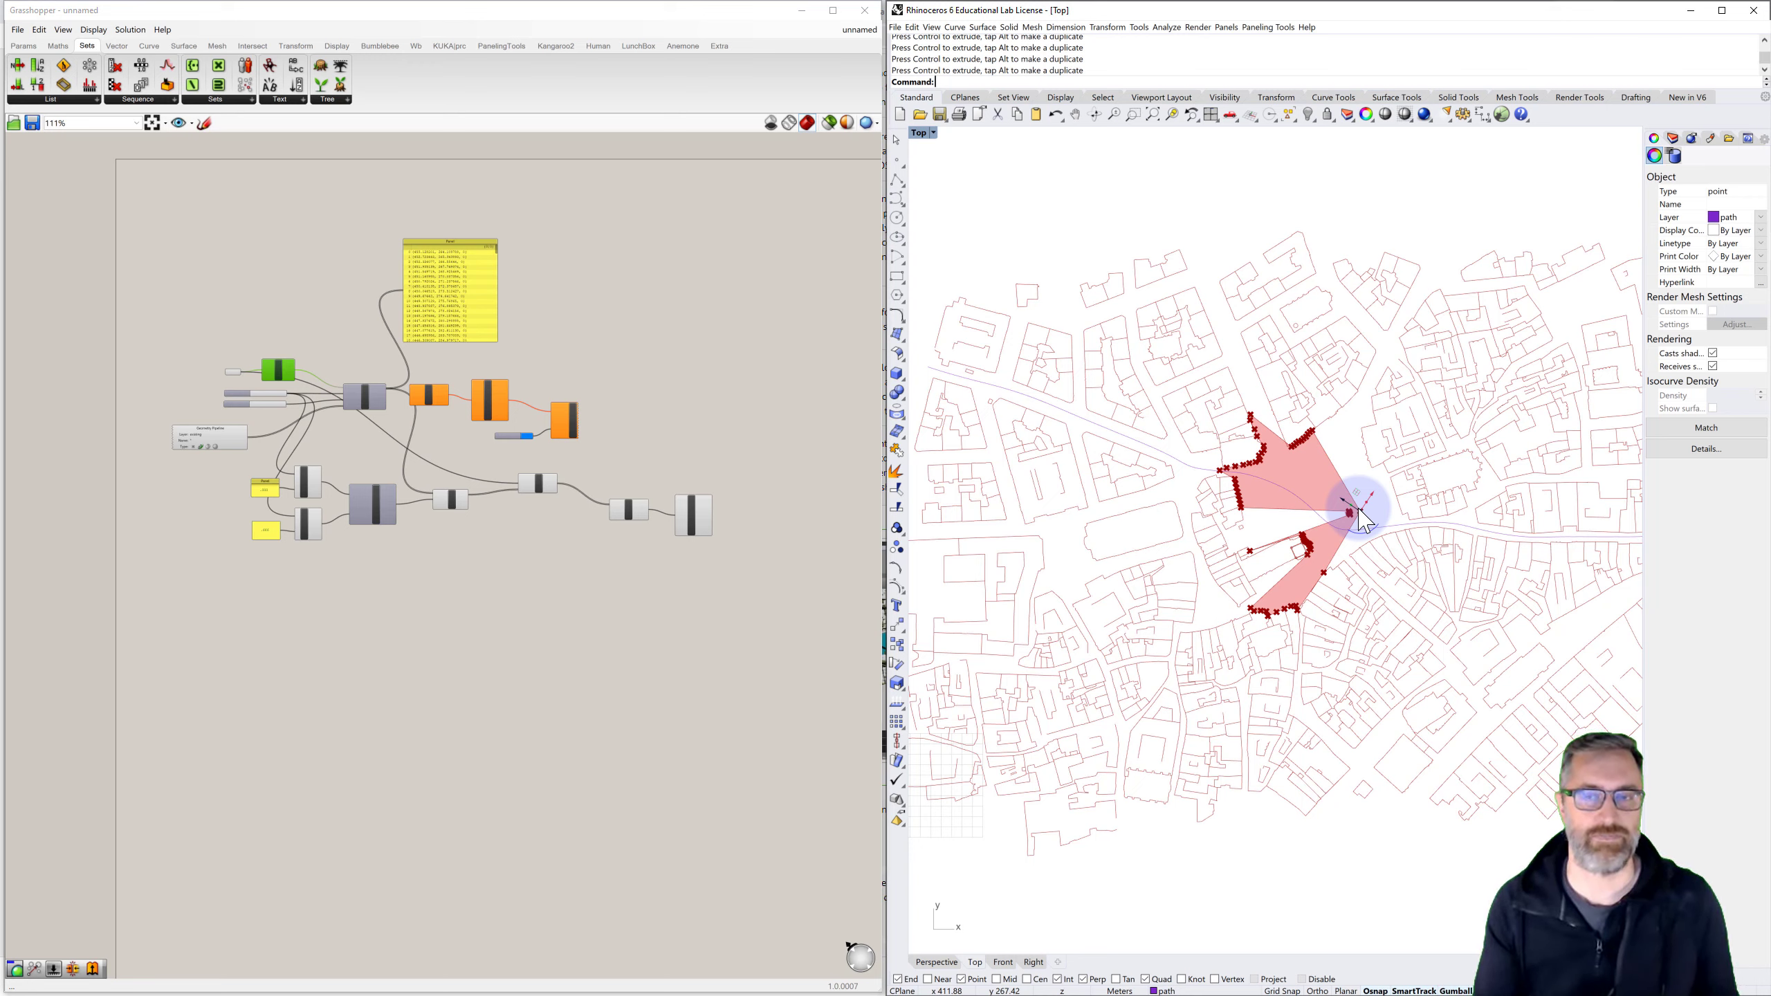
pyautogui.scroll(3, 272, 377)
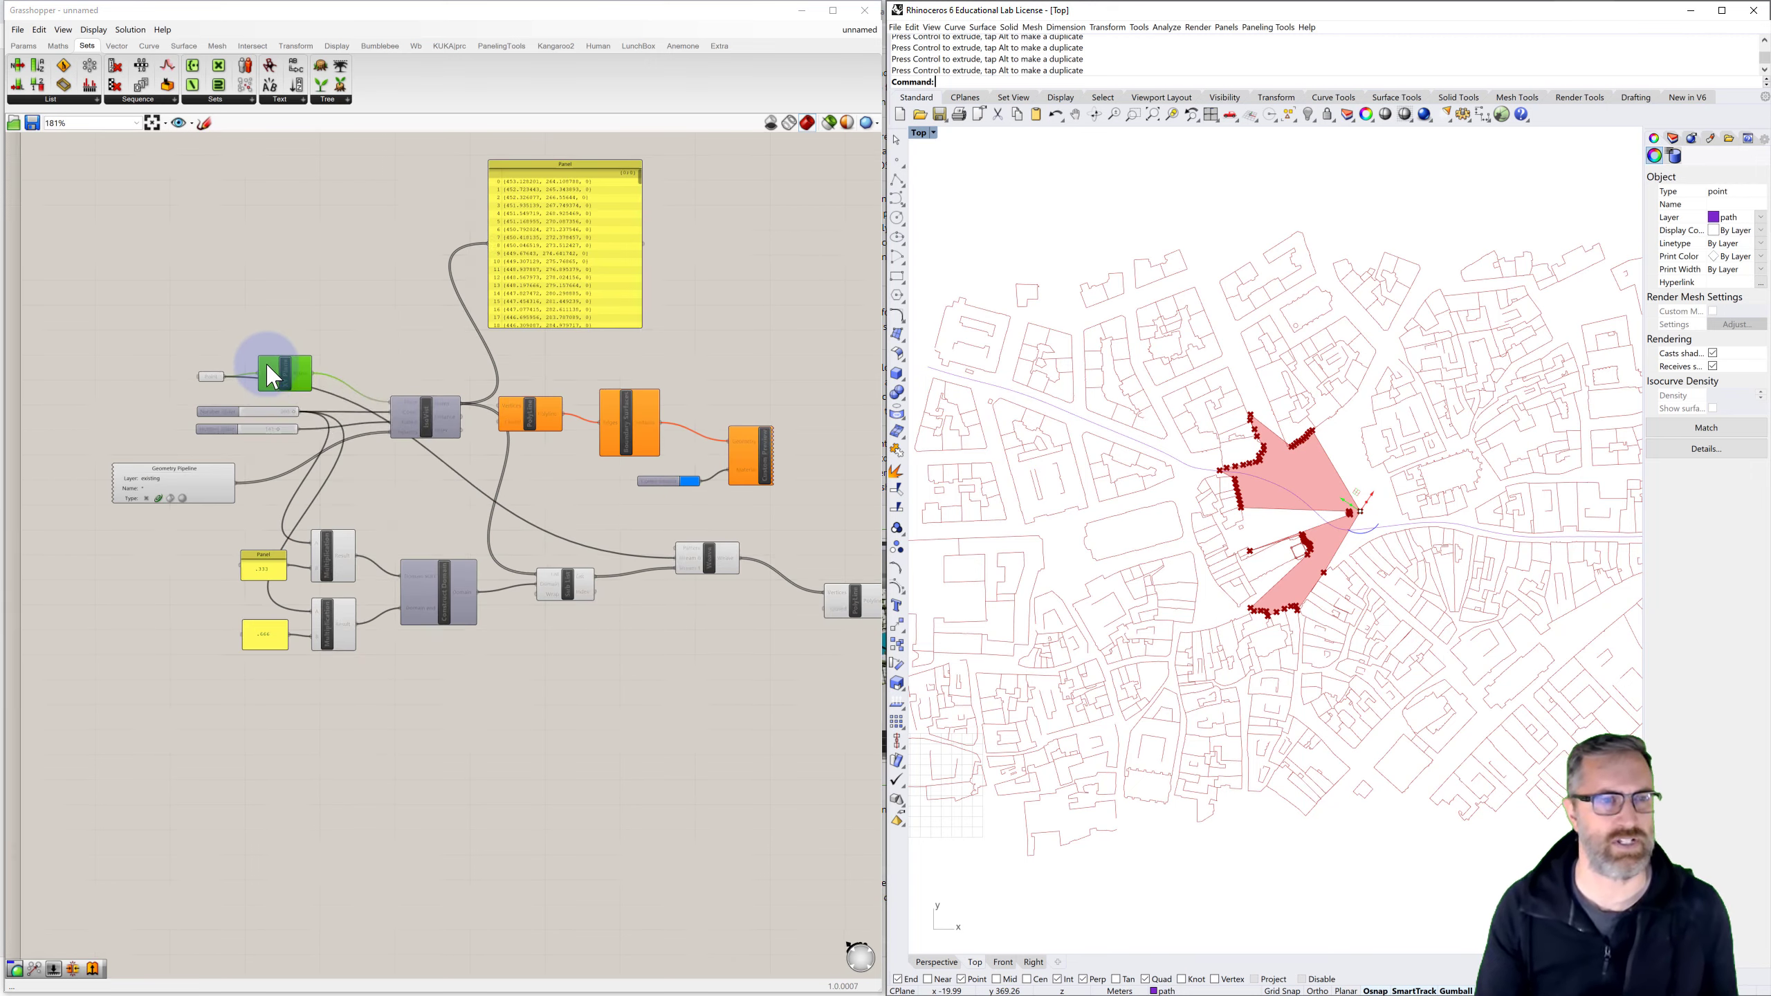
pyautogui.scroll(-2, 368, 493)
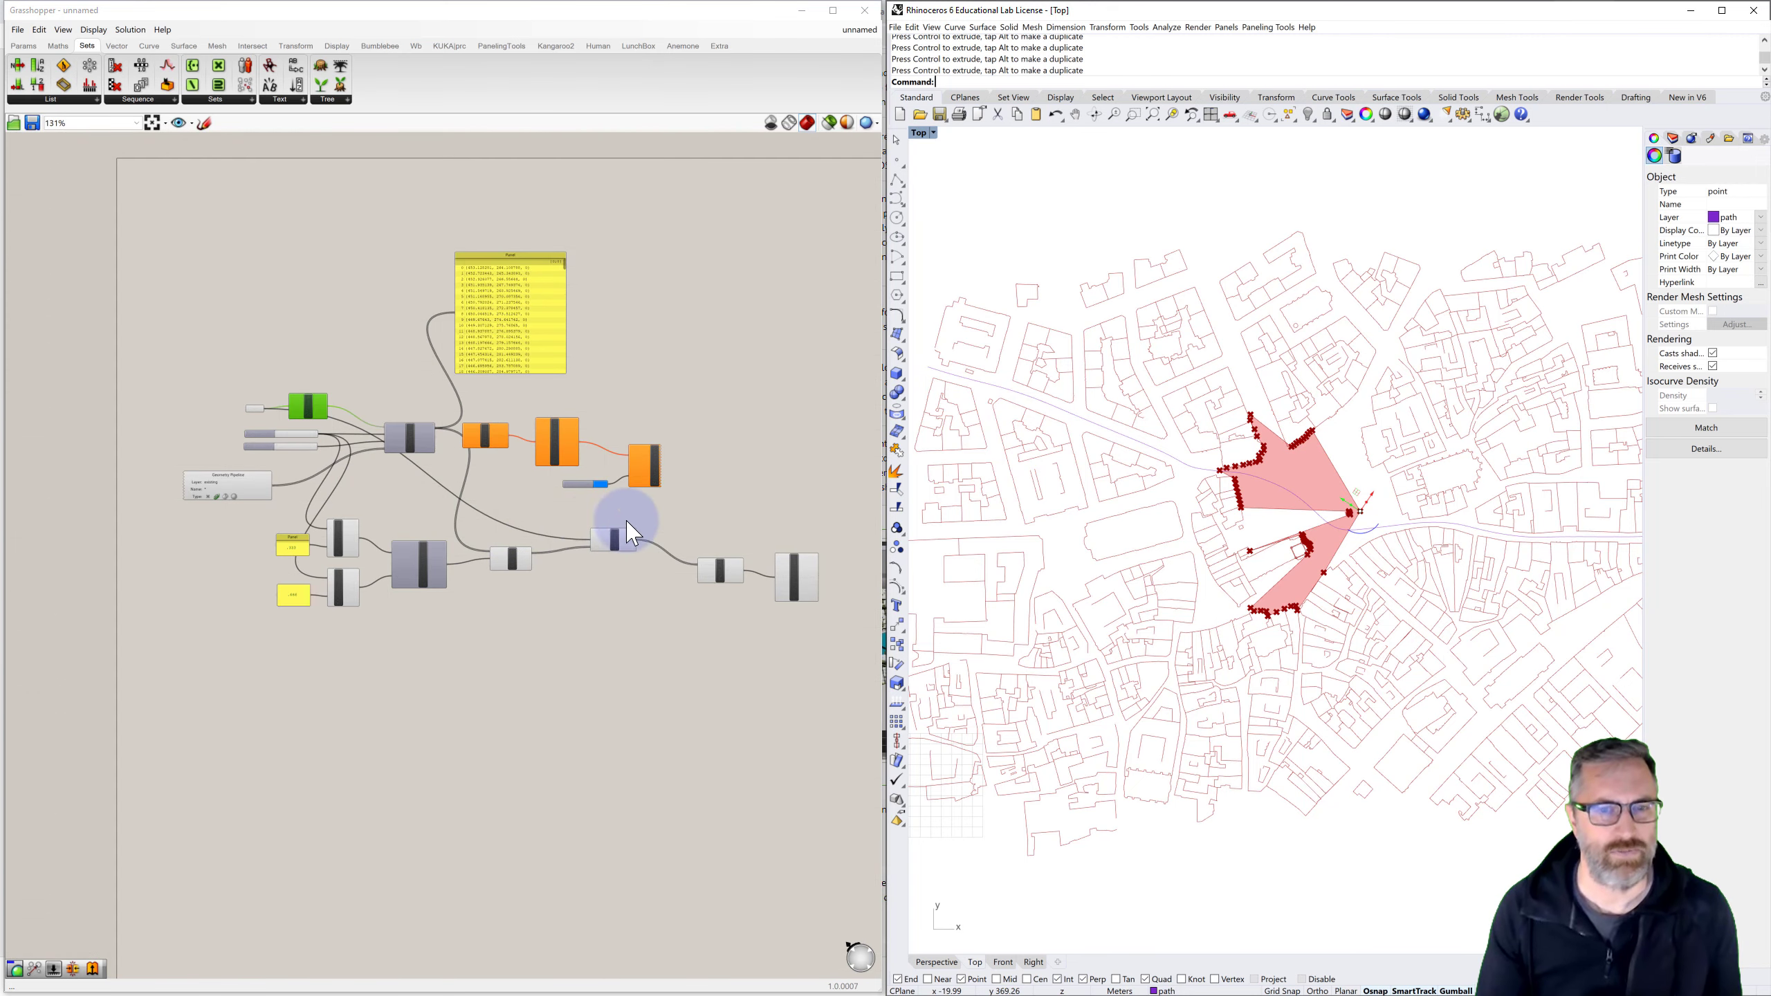
# Delete the upper Boundary Surfaces component and the upper PolyLine component connected to the IsoVist
pyautogui.moveTo(834, 511); pyautogui.dragTo(293, 656)
pyautogui.scroll(3, 497, 501)
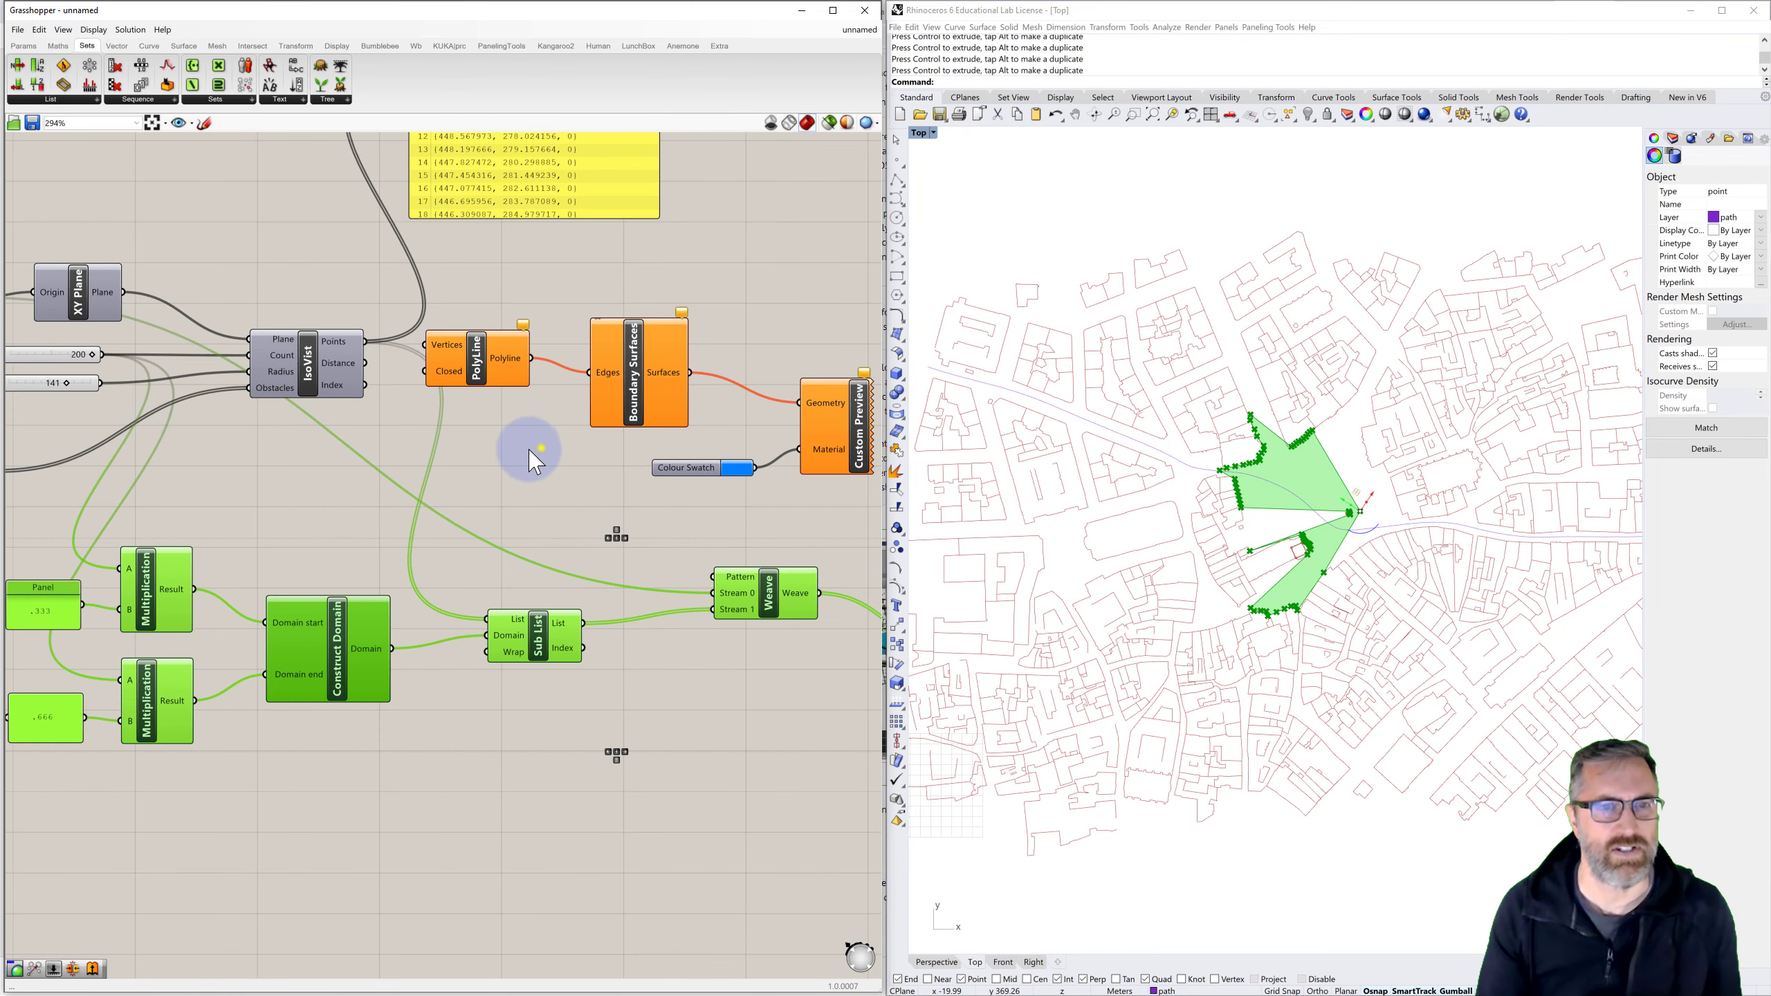
pyautogui.moveTo(541, 447); pyautogui.dragTo(395, 431, button='right')
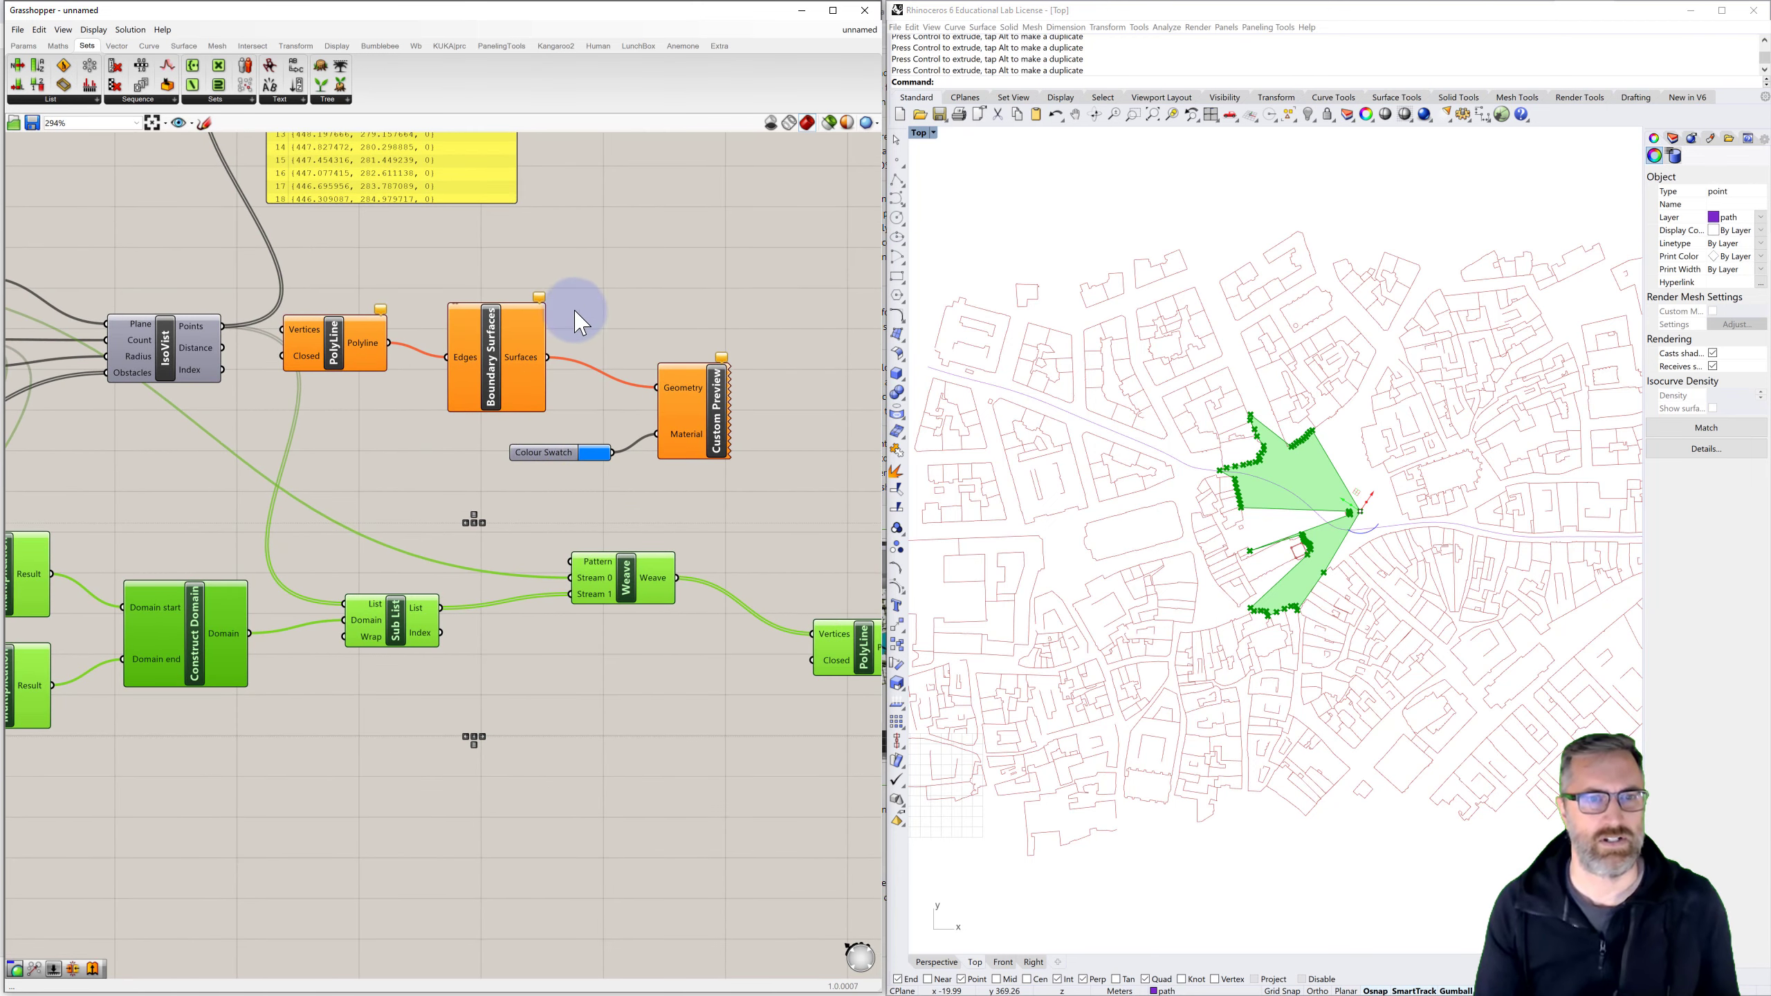
pyautogui.moveTo(535, 265); pyautogui.dragTo(466, 339)
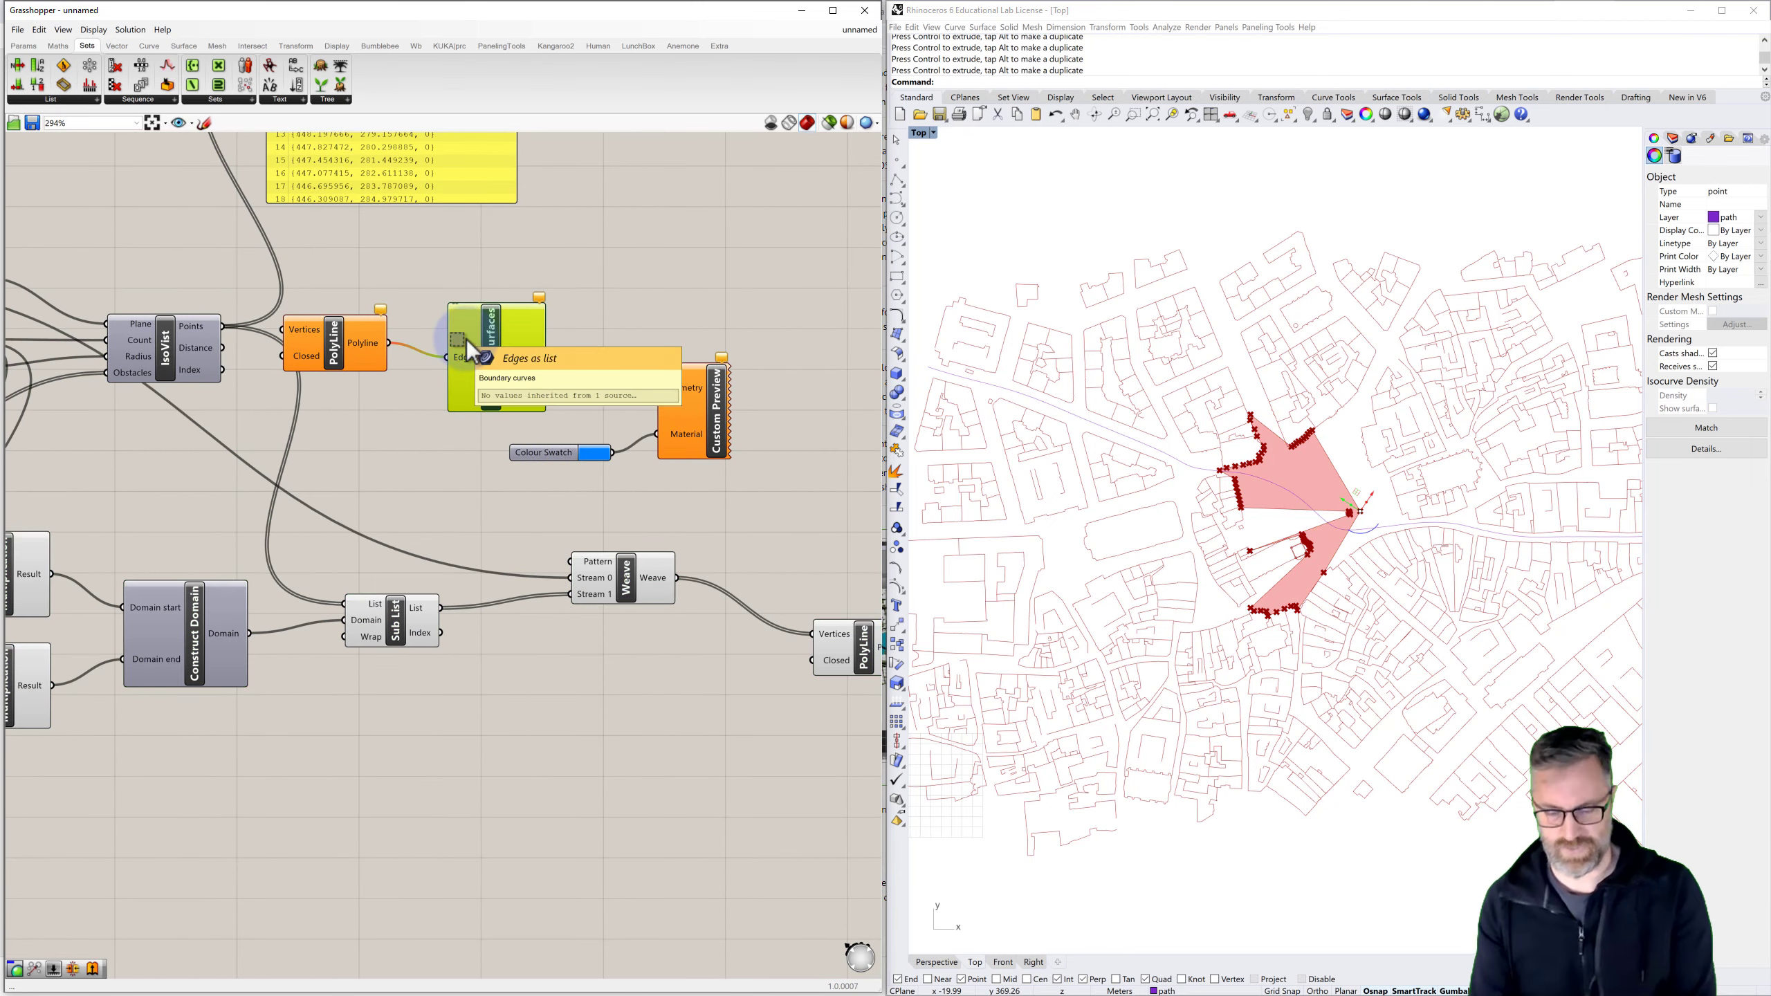
pyautogui.press('Delete')
pyautogui.click(336, 347)
pyautogui.press('Delete')
# Move Custom Preview and its Colour Swatch below the definition, and shift the lower branch from Multiplication to Boundary Surfaces right
pyautogui.scroll(-3, 439, 332)
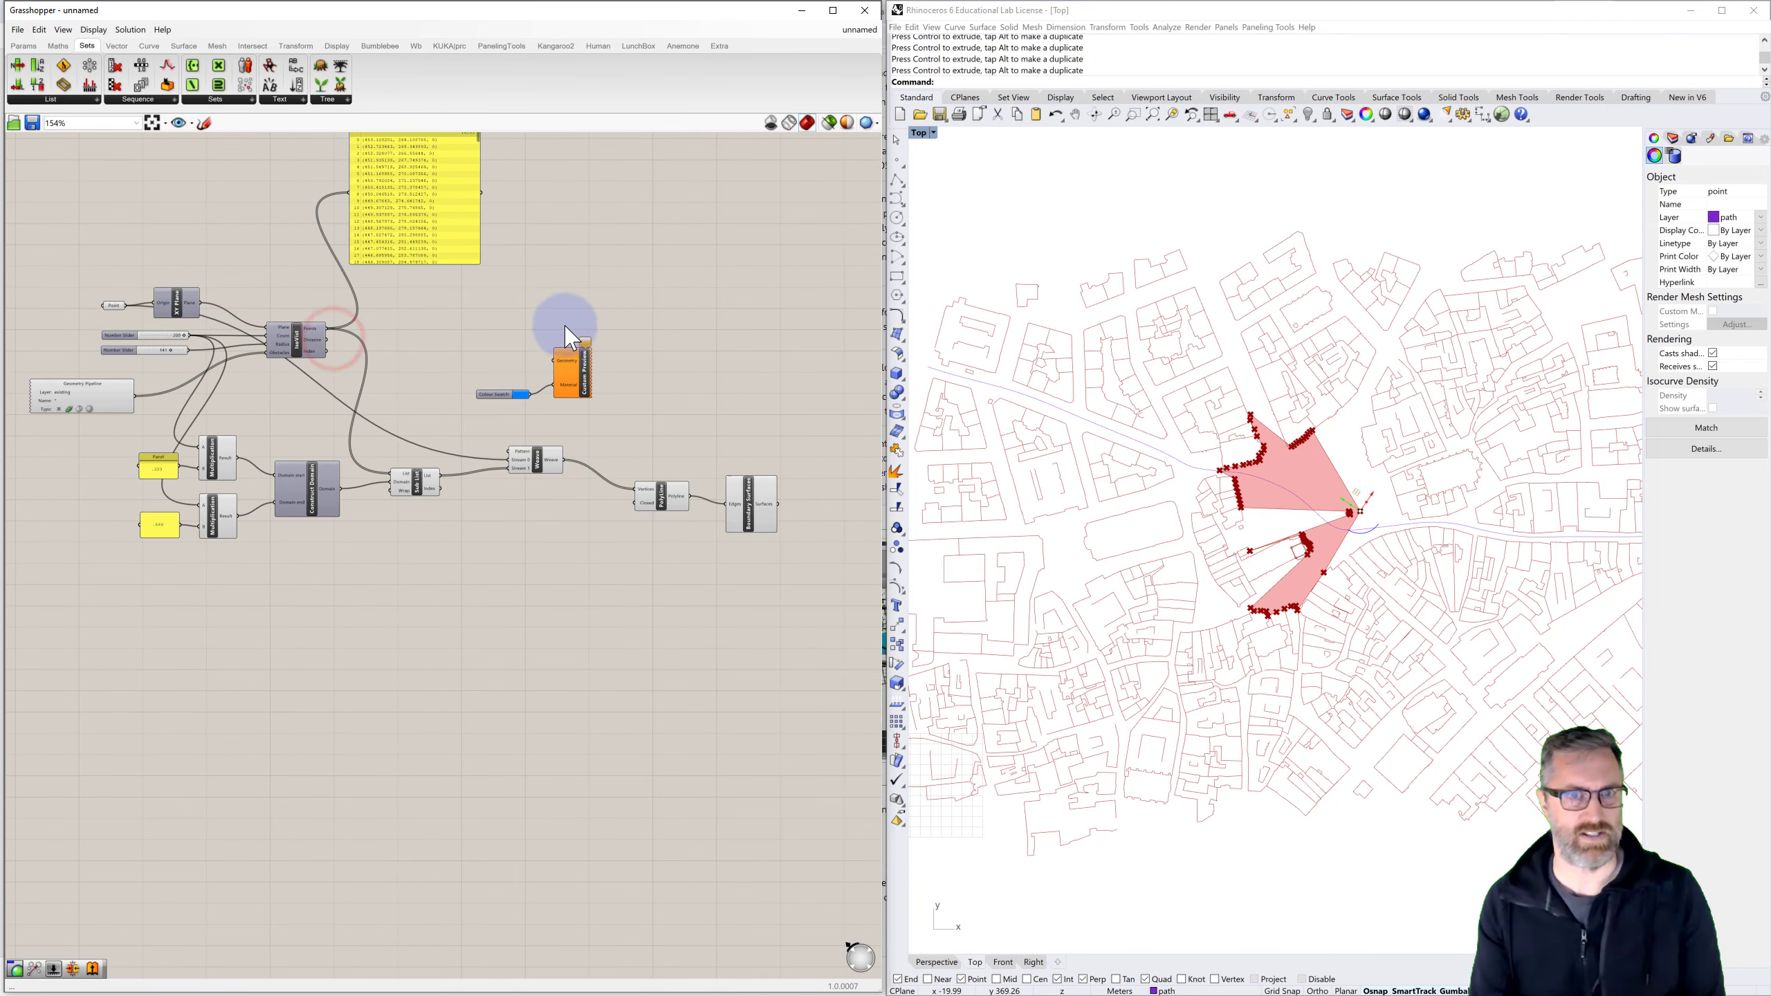
pyautogui.moveTo(621, 324); pyautogui.dragTo(436, 420)
pyautogui.moveTo(583, 380); pyautogui.dragTo(859, 715)
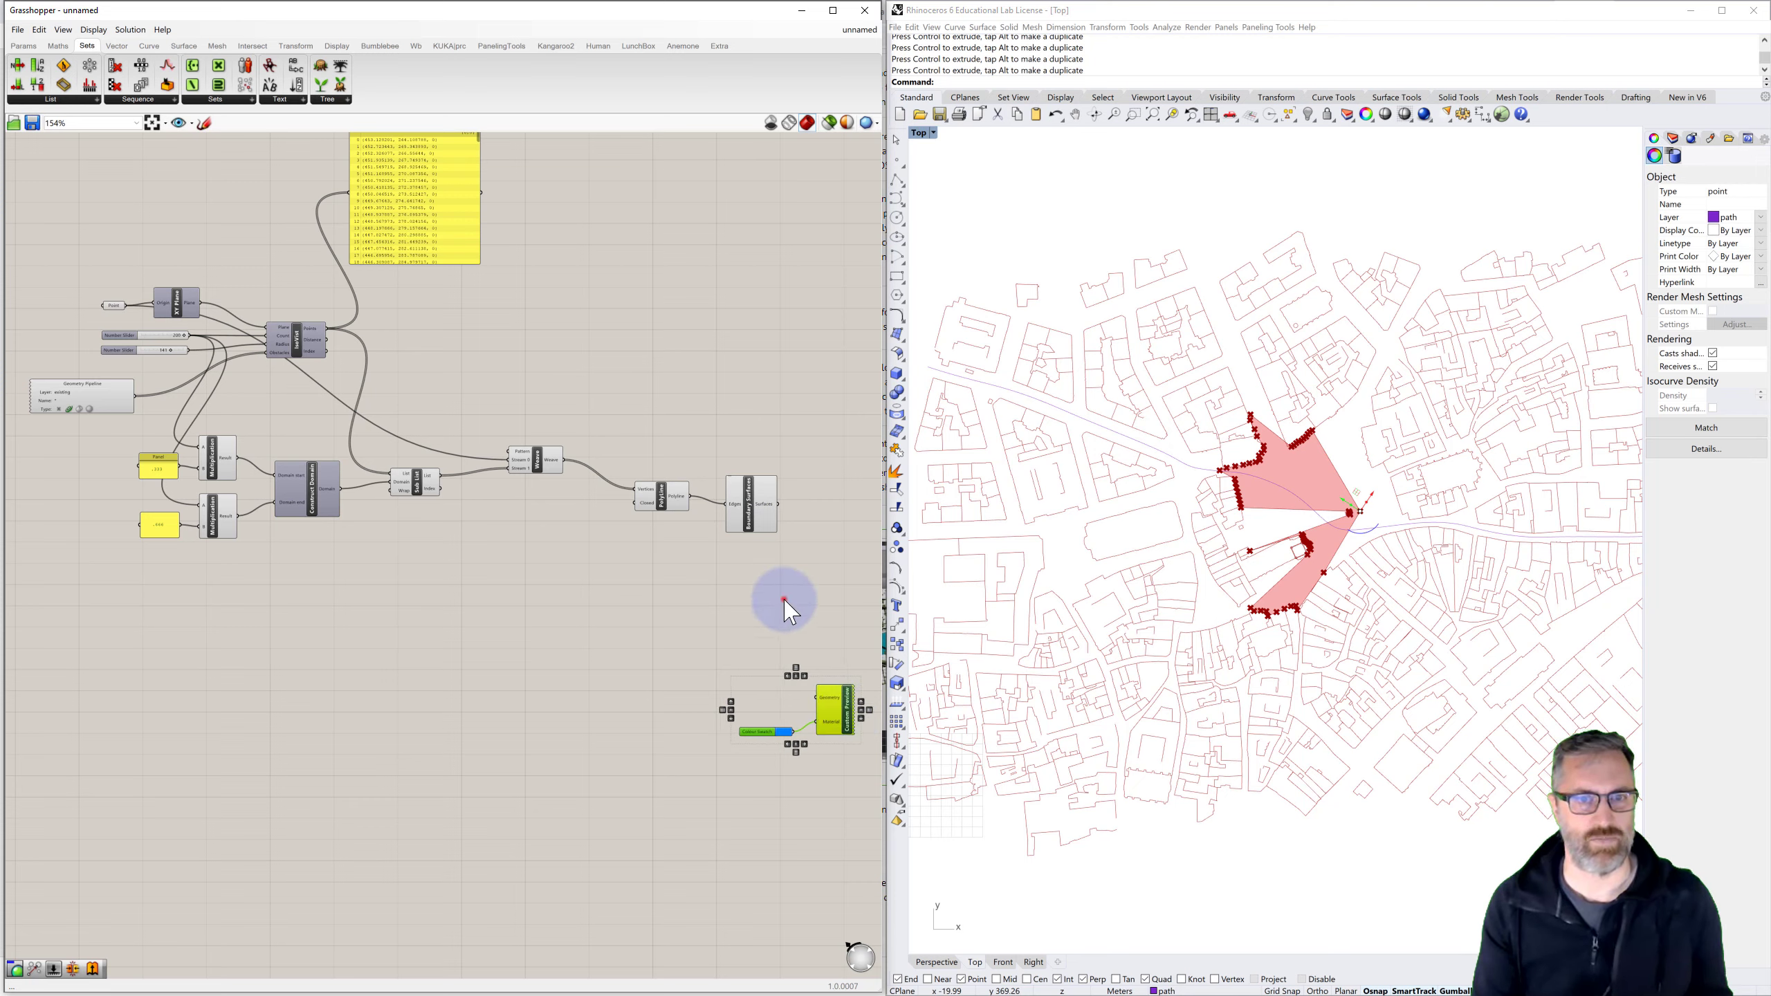
pyautogui.click(785, 600)
pyautogui.moveTo(801, 586); pyautogui.dragTo(331, 486)
pyautogui.click(464, 401)
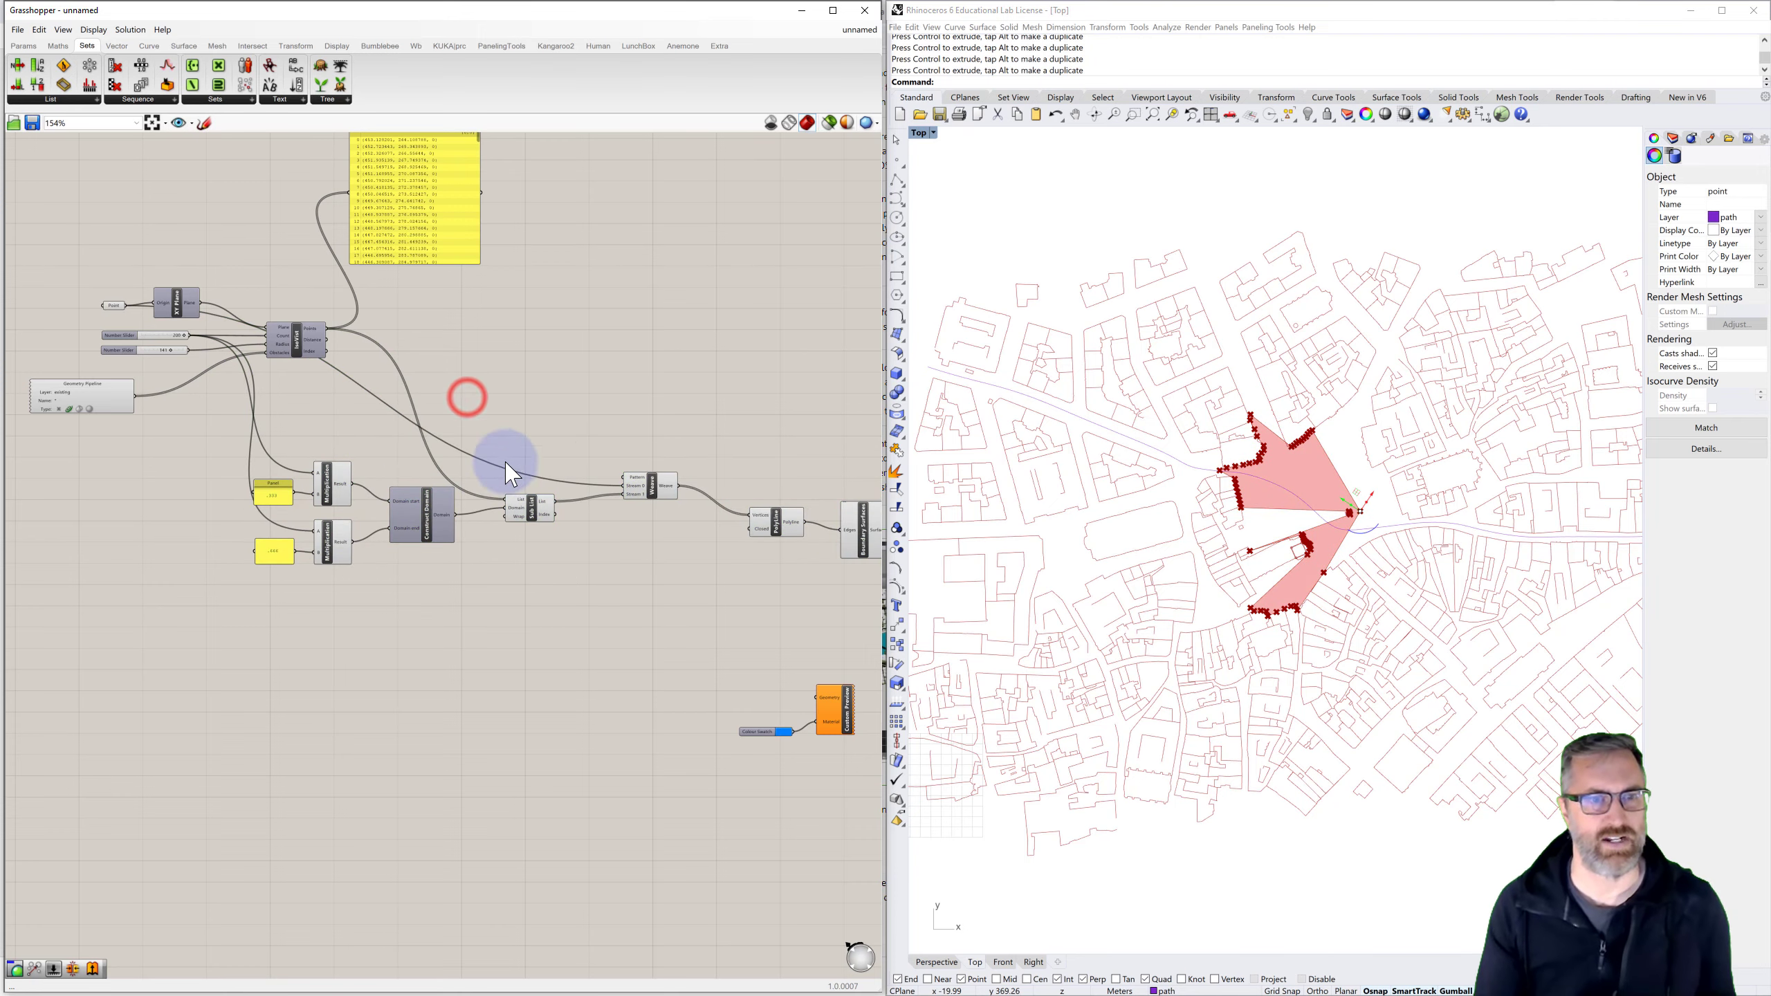
# Delete the panel that lists the IsoVist points
pyautogui.scroll(-2, 312, 354)
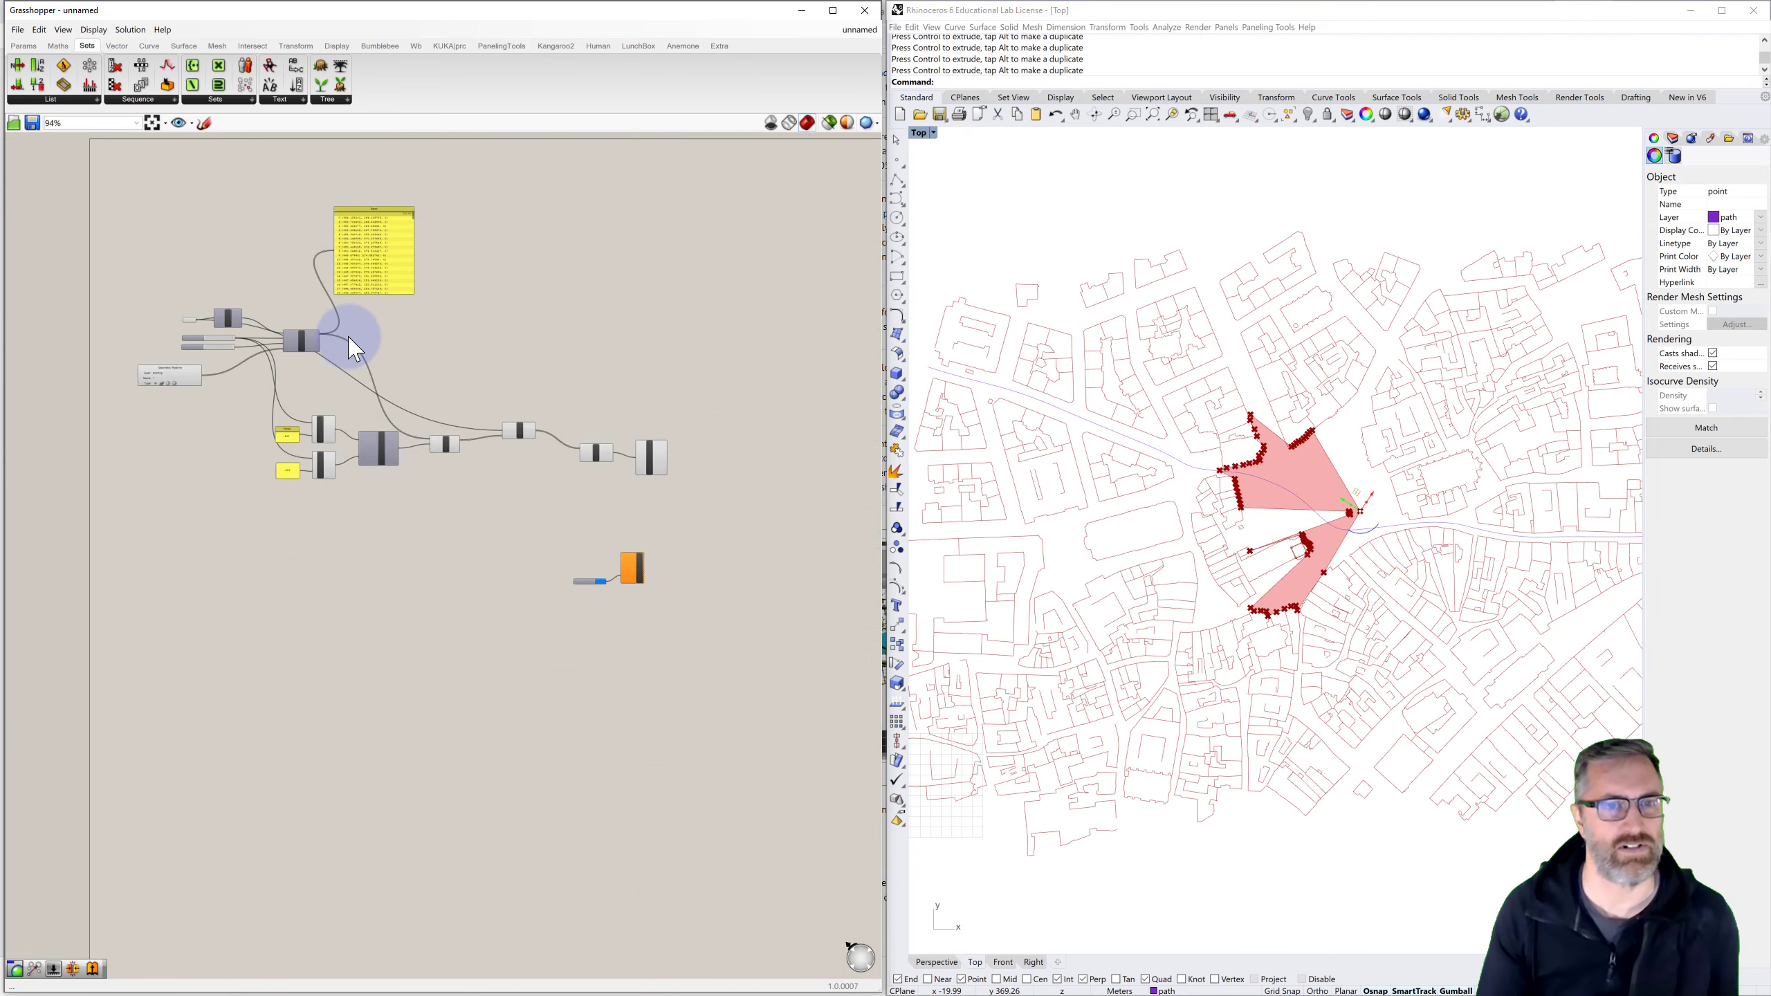
pyautogui.click(373, 223)
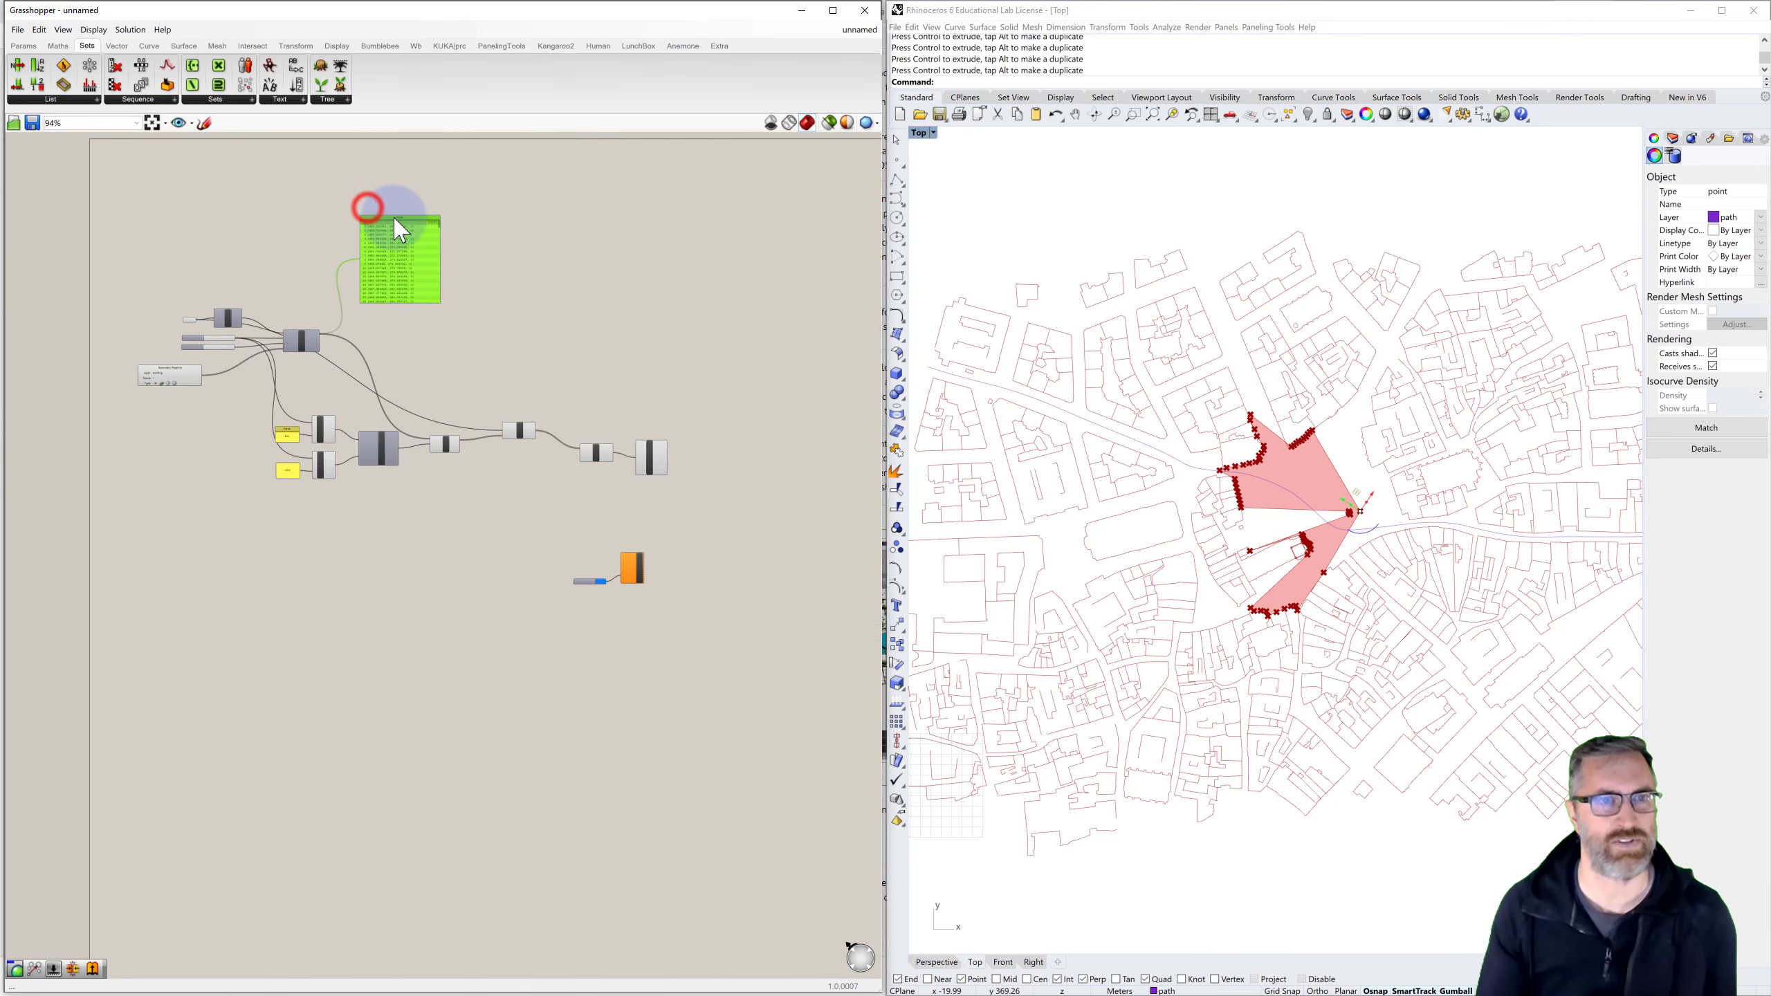
pyautogui.press('Delete')
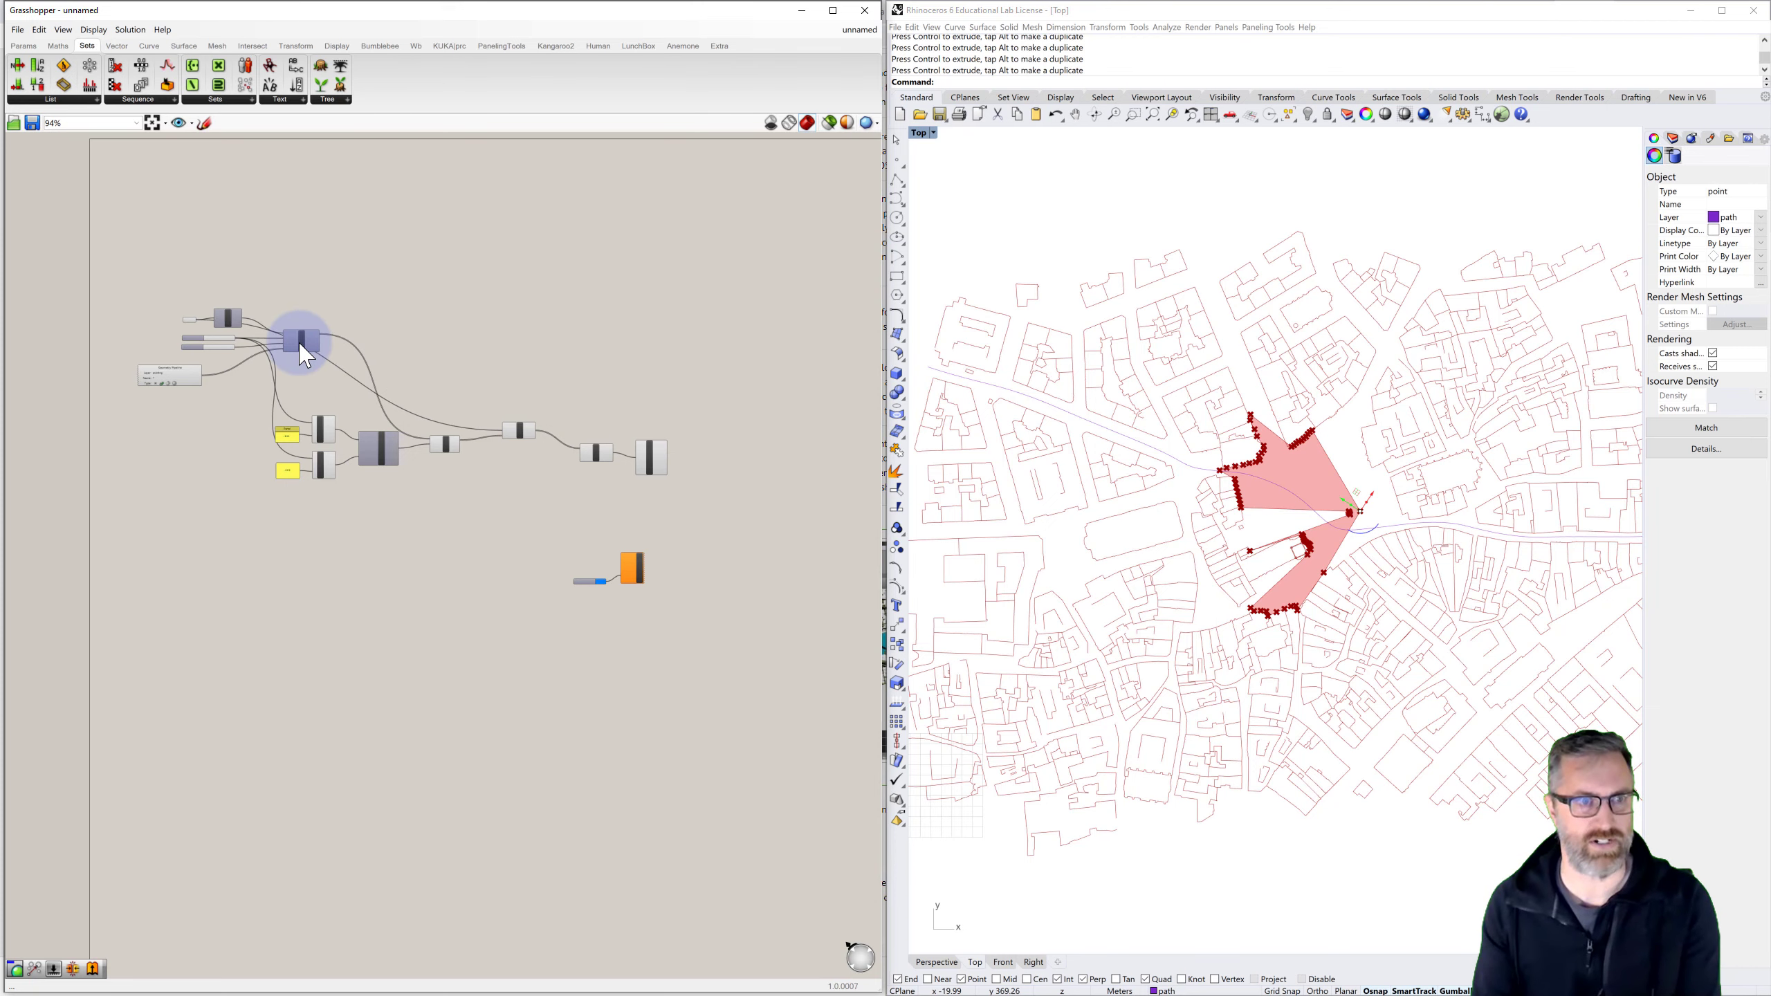
# Move the IsoVist and all downstream components right to open space after the input components
pyautogui.scroll(2, 294, 352)
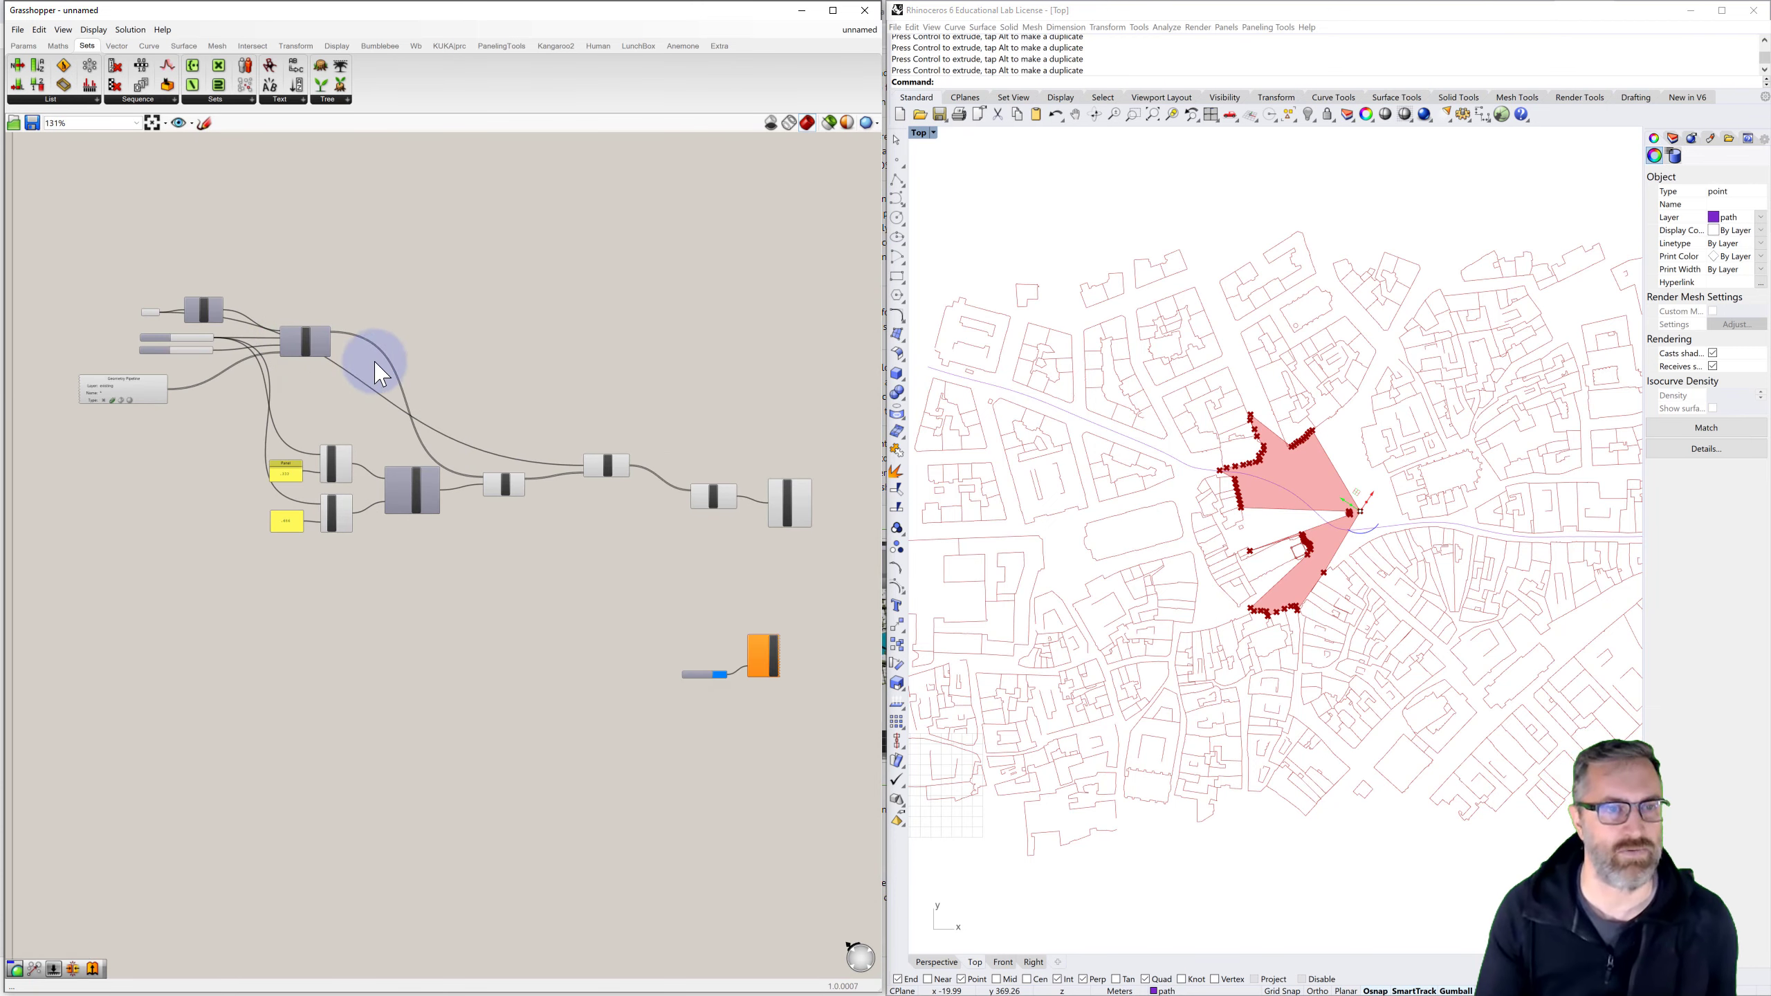
pyautogui.moveTo(835, 283)
pyautogui.mouseDown()
pyautogui.moveTo(317, 458)
pyautogui.moveTo(230, 538)
pyautogui.moveTo(248, 576)
pyautogui.mouseUp()
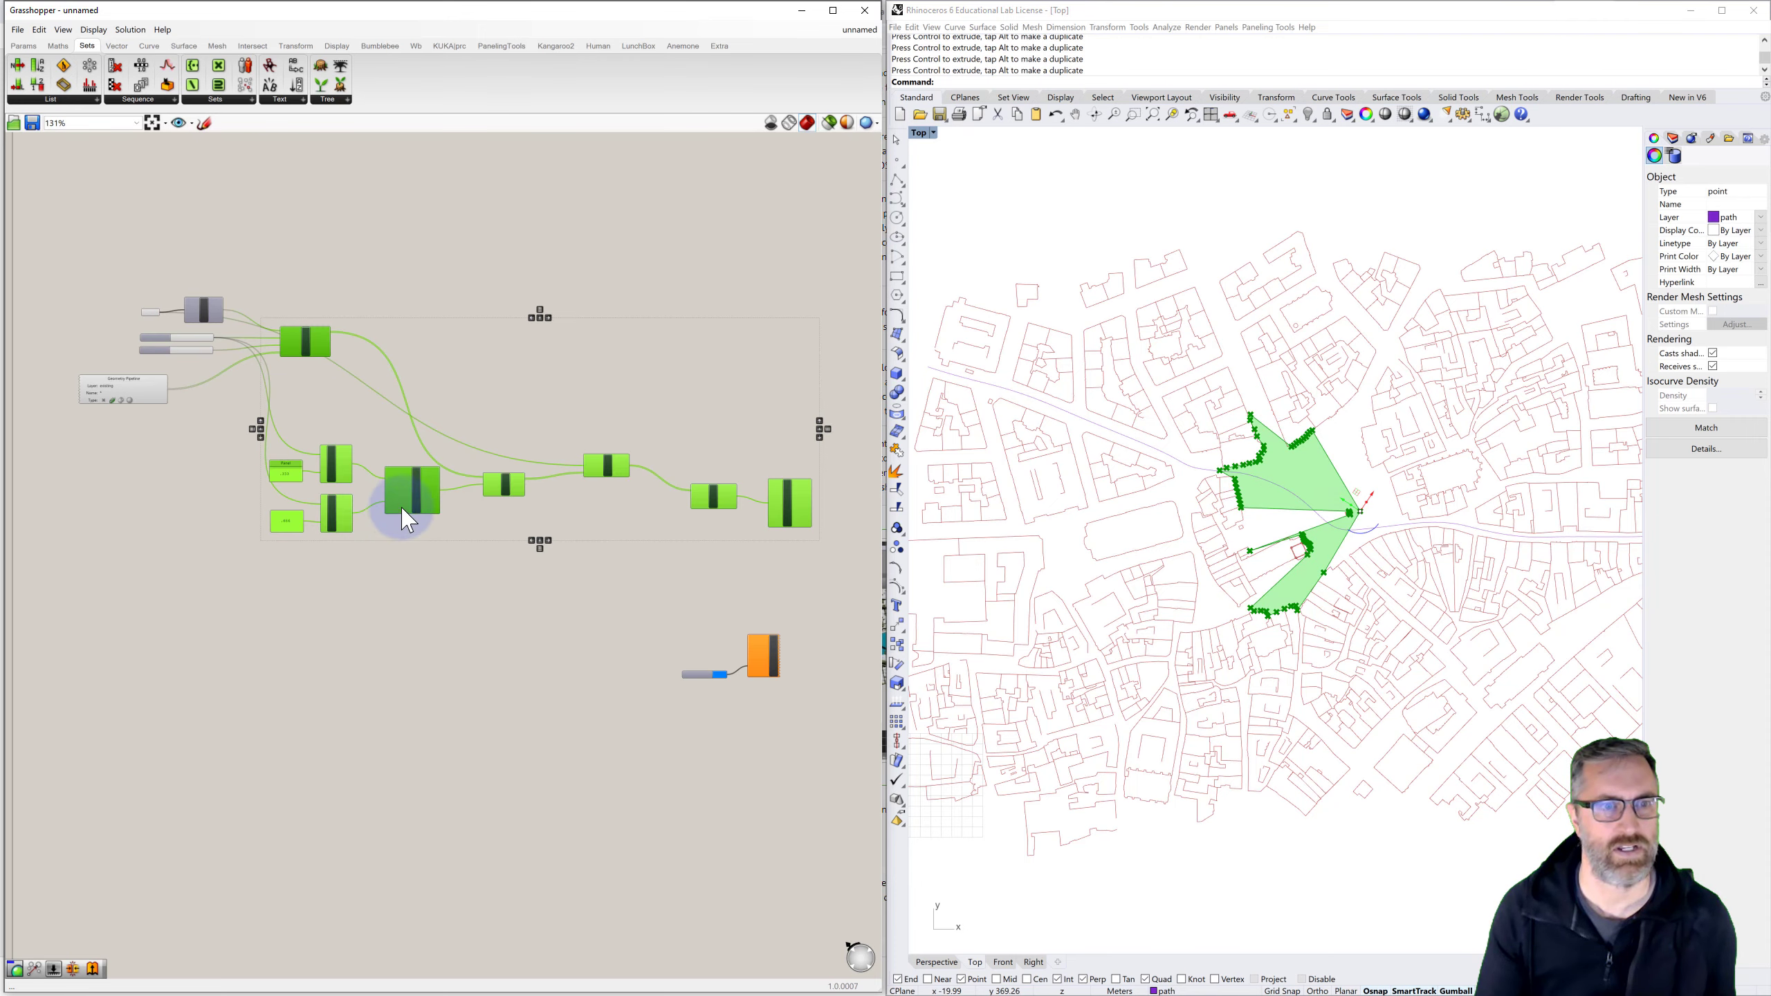
pyautogui.moveTo(415, 504); pyautogui.dragTo(740, 521)
pyautogui.click(602, 272)
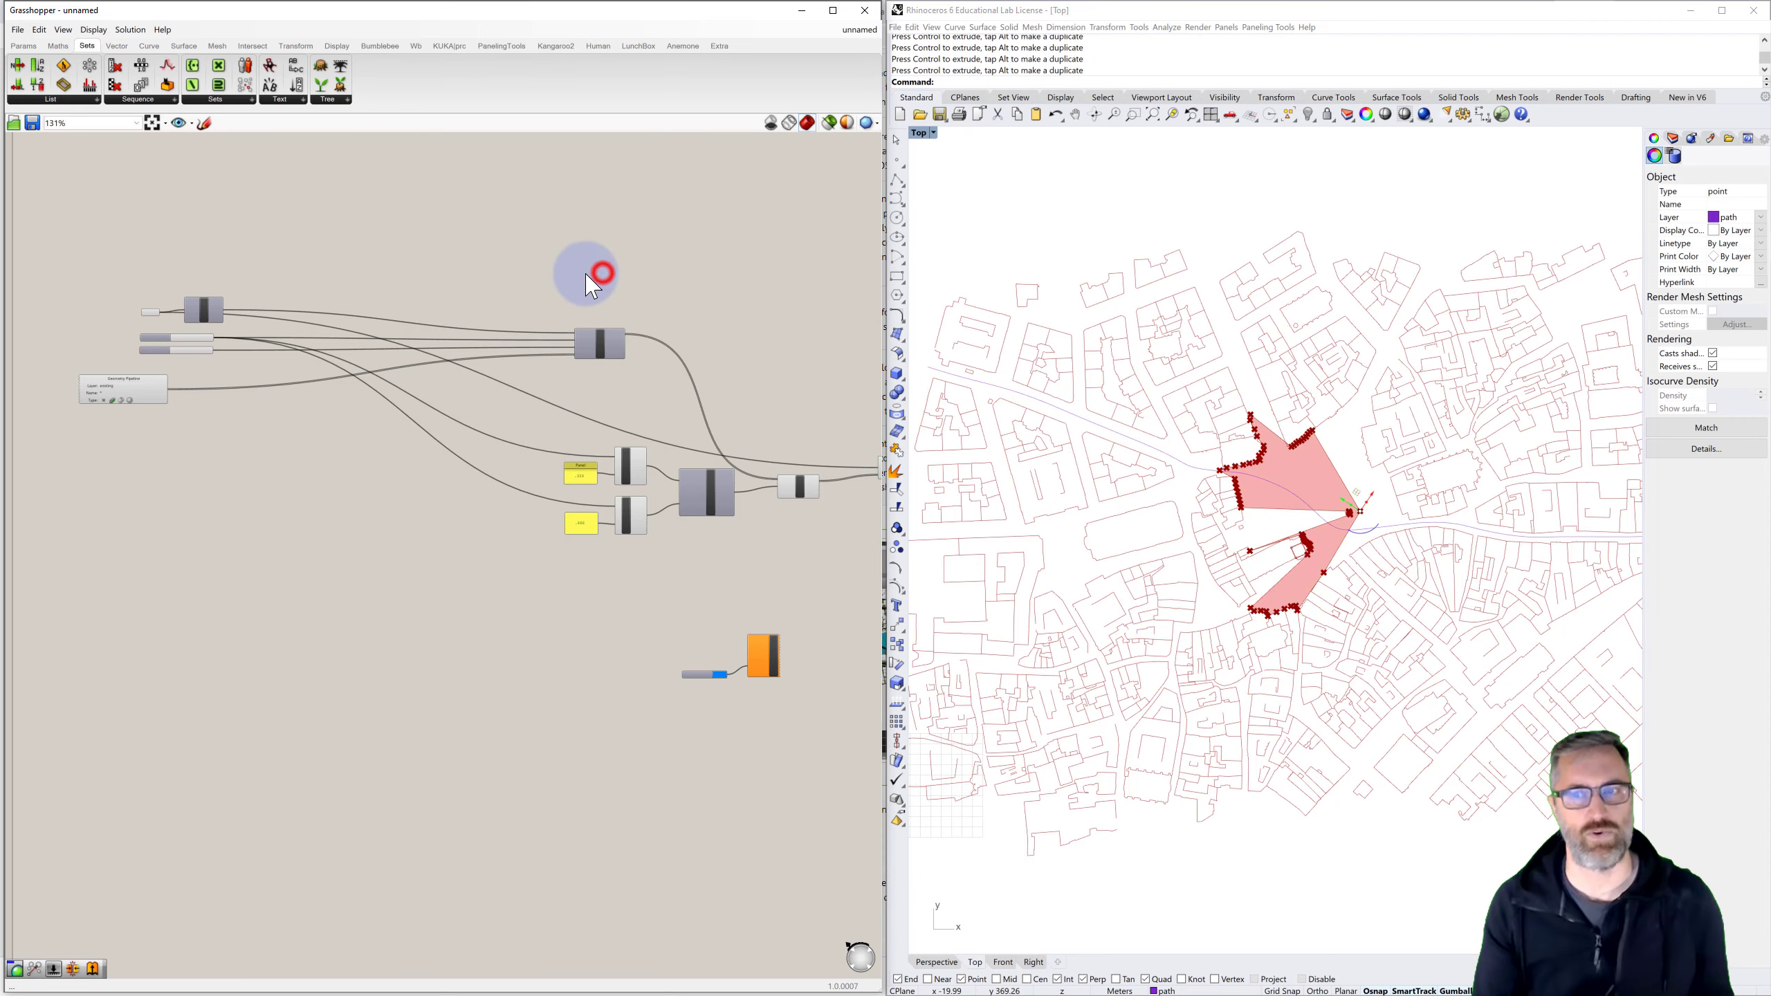
# Delete the XY Plane component and the Point parameter that feeds it
pyautogui.moveTo(399, 287); pyautogui.dragTo(530, 309, button='right')
pyautogui.scroll(3, 570, 495)
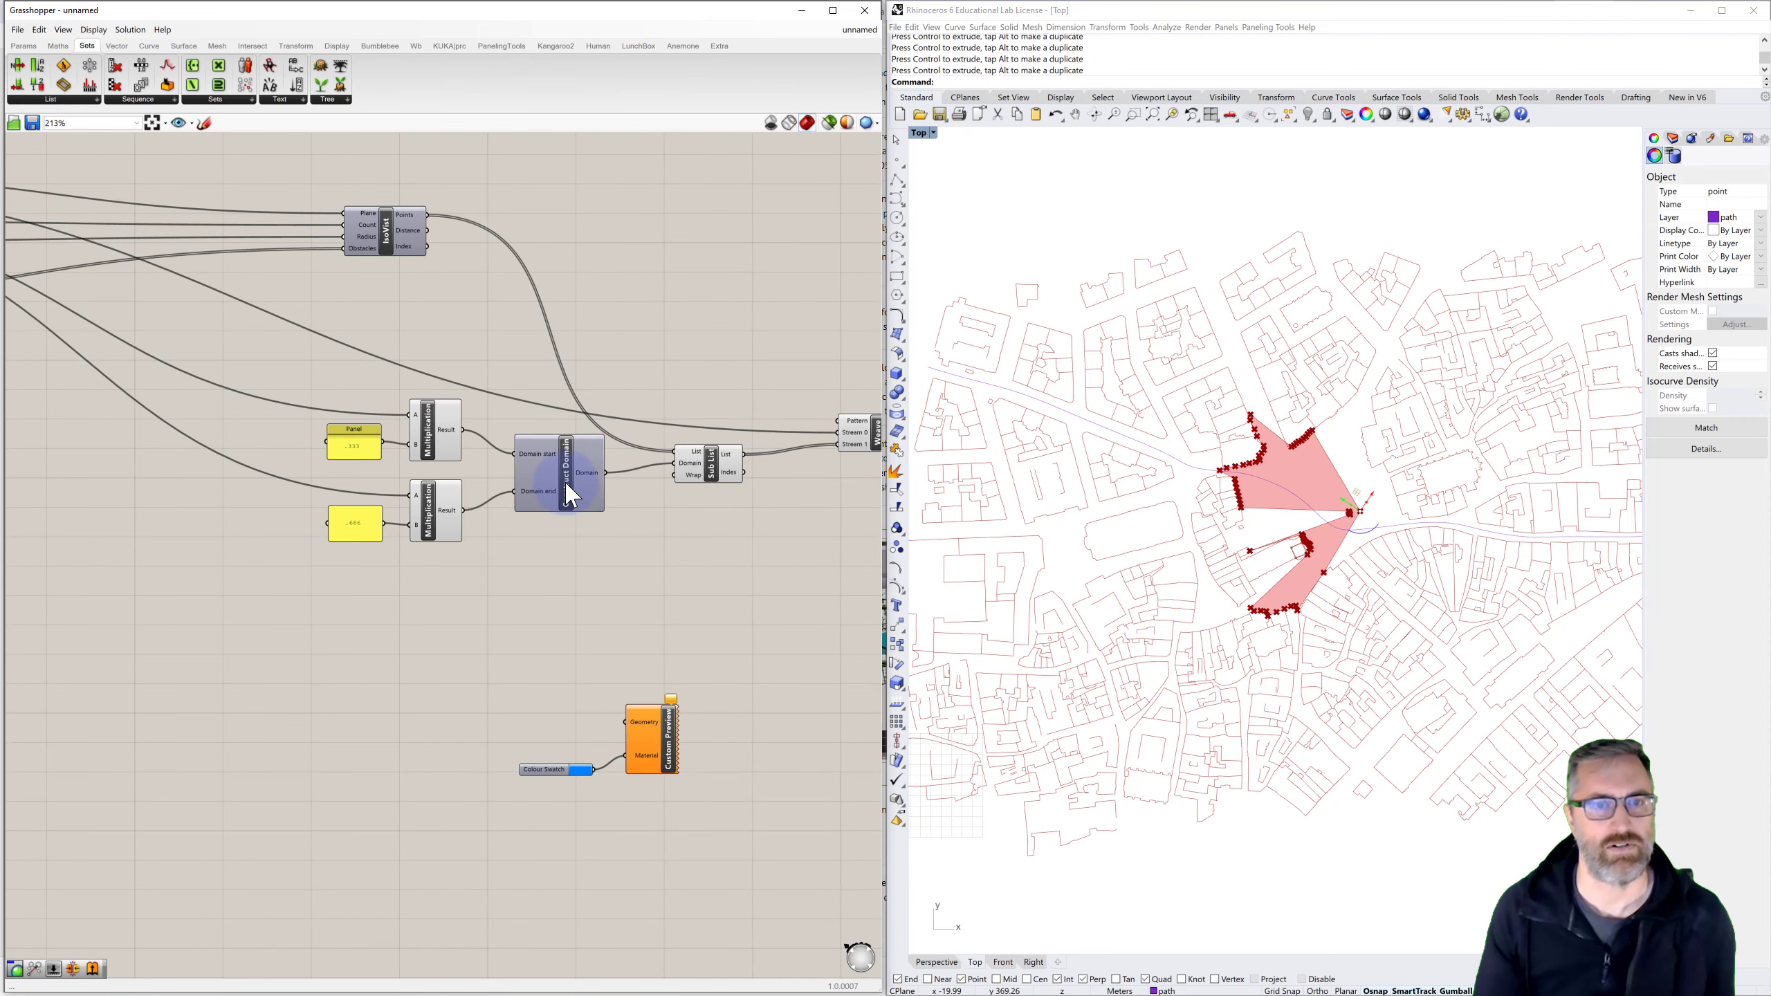
pyautogui.moveTo(438, 328); pyautogui.dragTo(611, 361, button='right')
pyautogui.moveTo(337, 317); pyautogui.dragTo(509, 344, button='right')
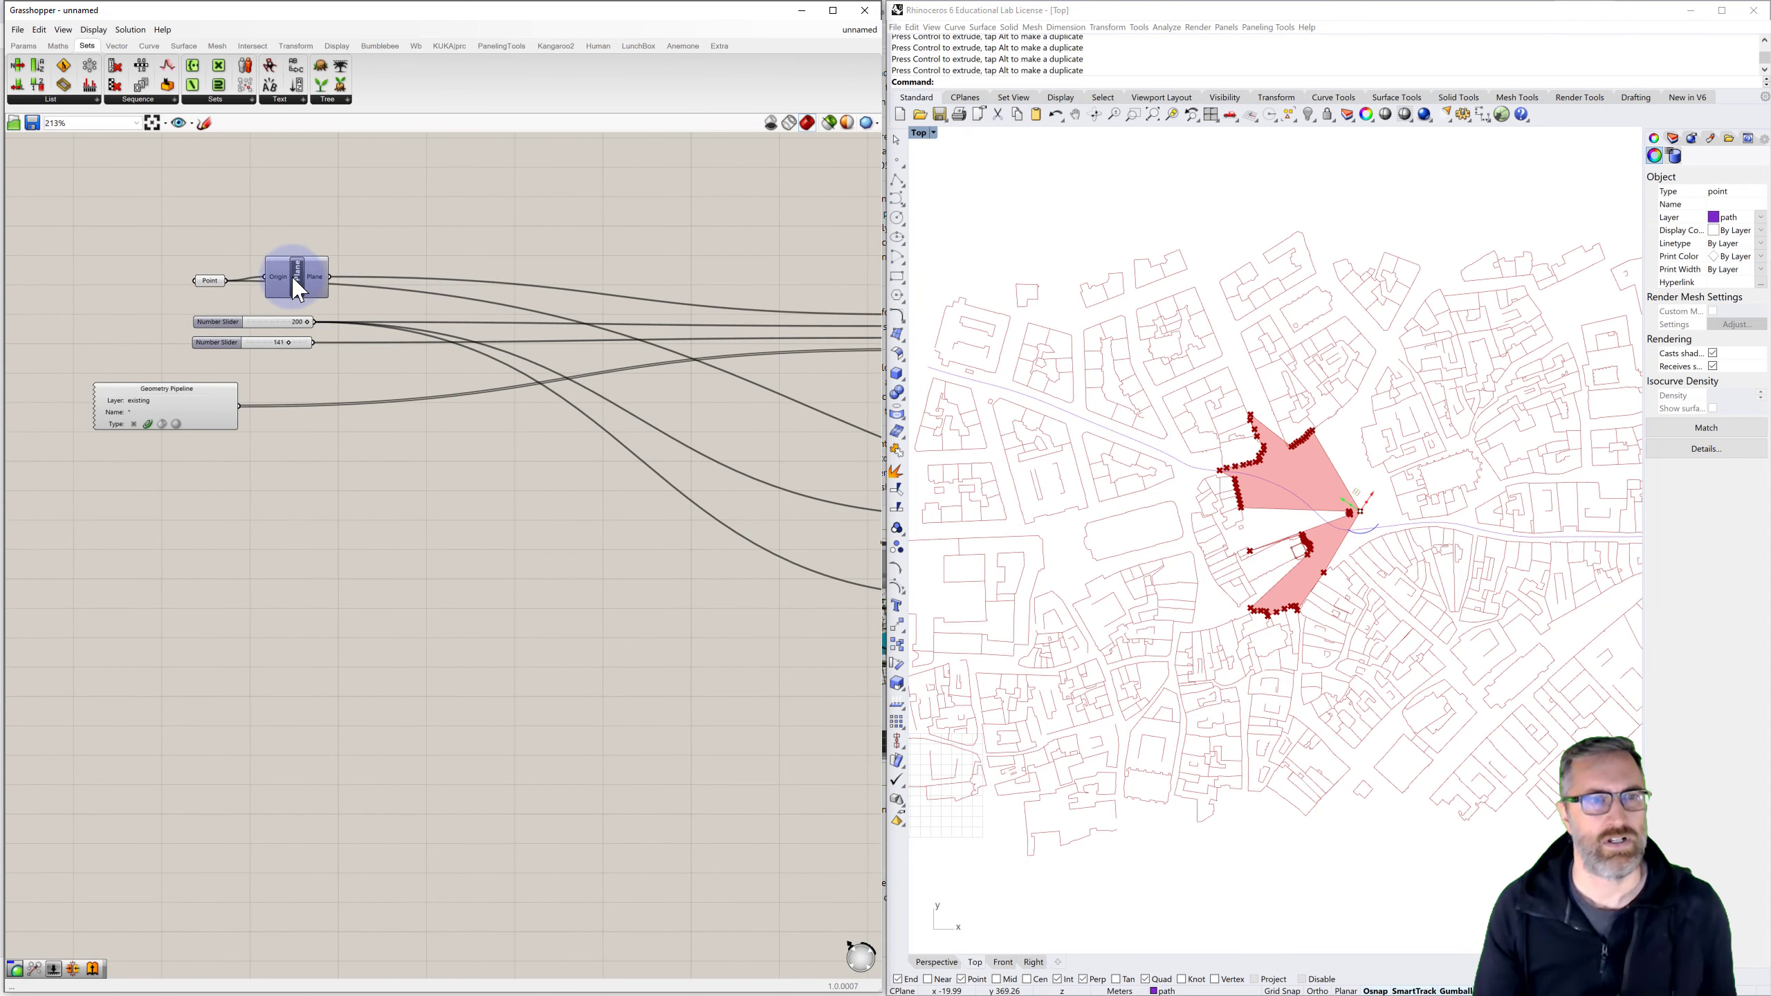
pyautogui.moveTo(292, 277); pyautogui.dragTo(200, 253)
pyautogui.press('Delete')
pyautogui.press('Delete')
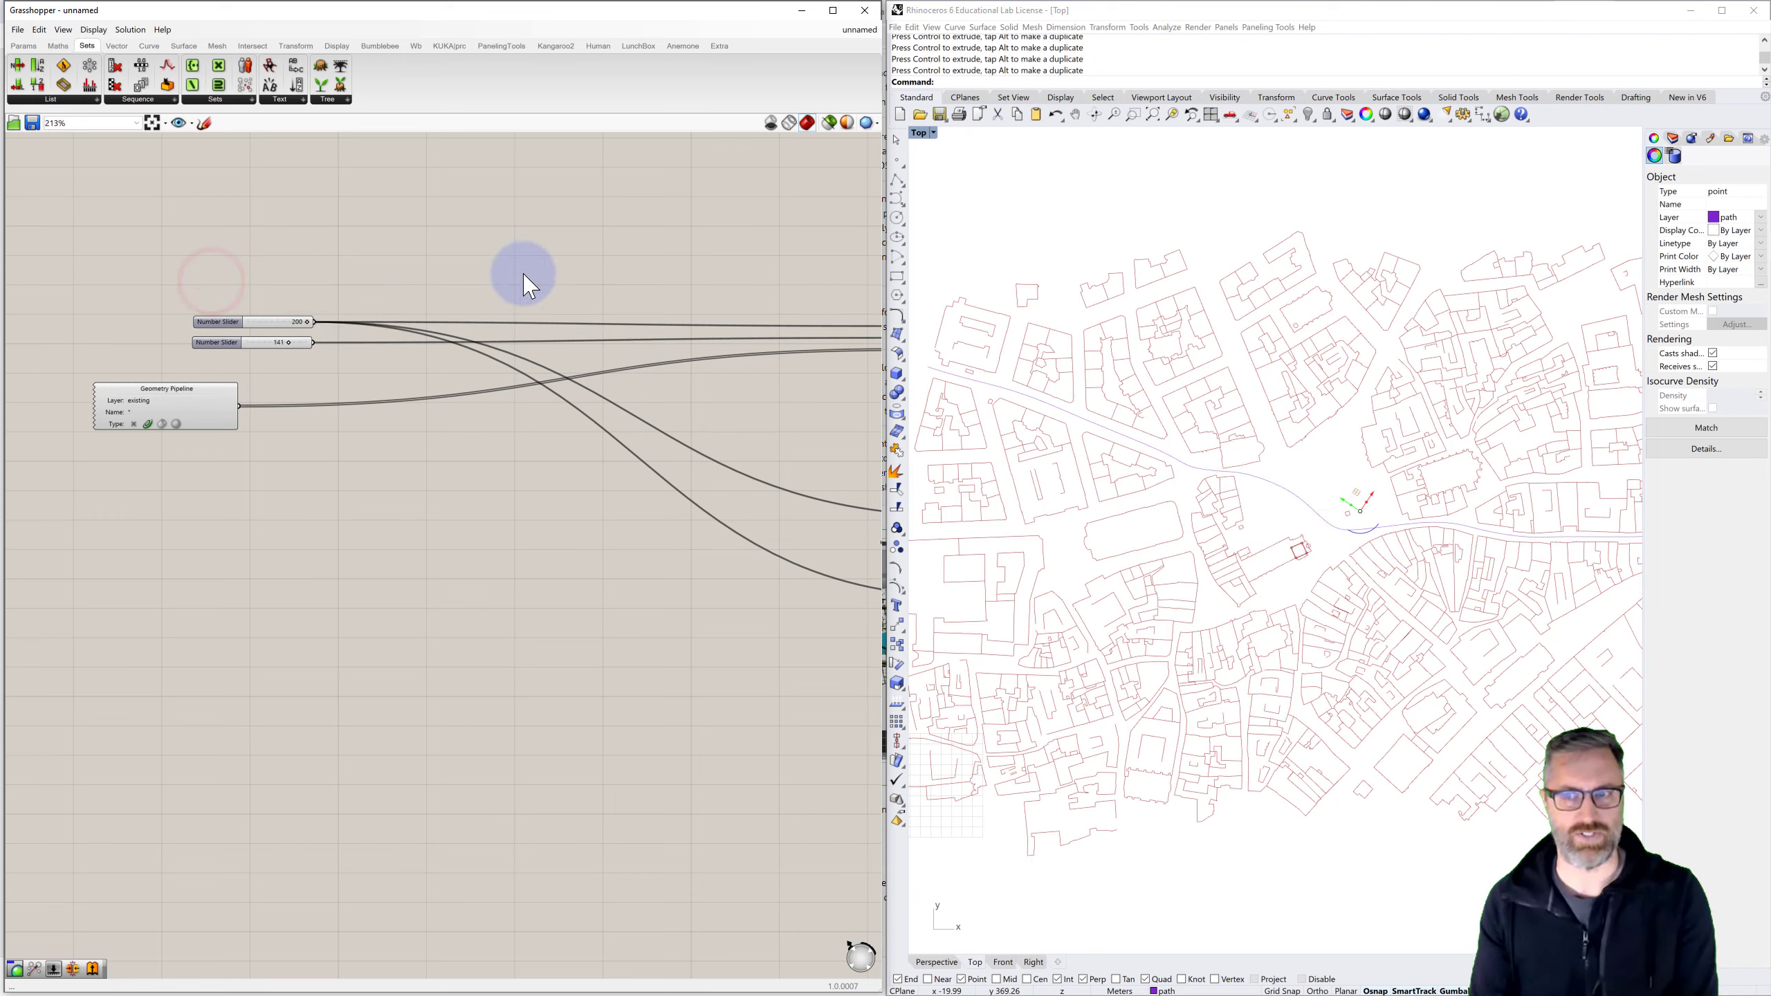
# Switch to Rhino and delete the isovist's origin point from the Top viewport
pyautogui.click(699, 273)
pyautogui.click(1292, 474)
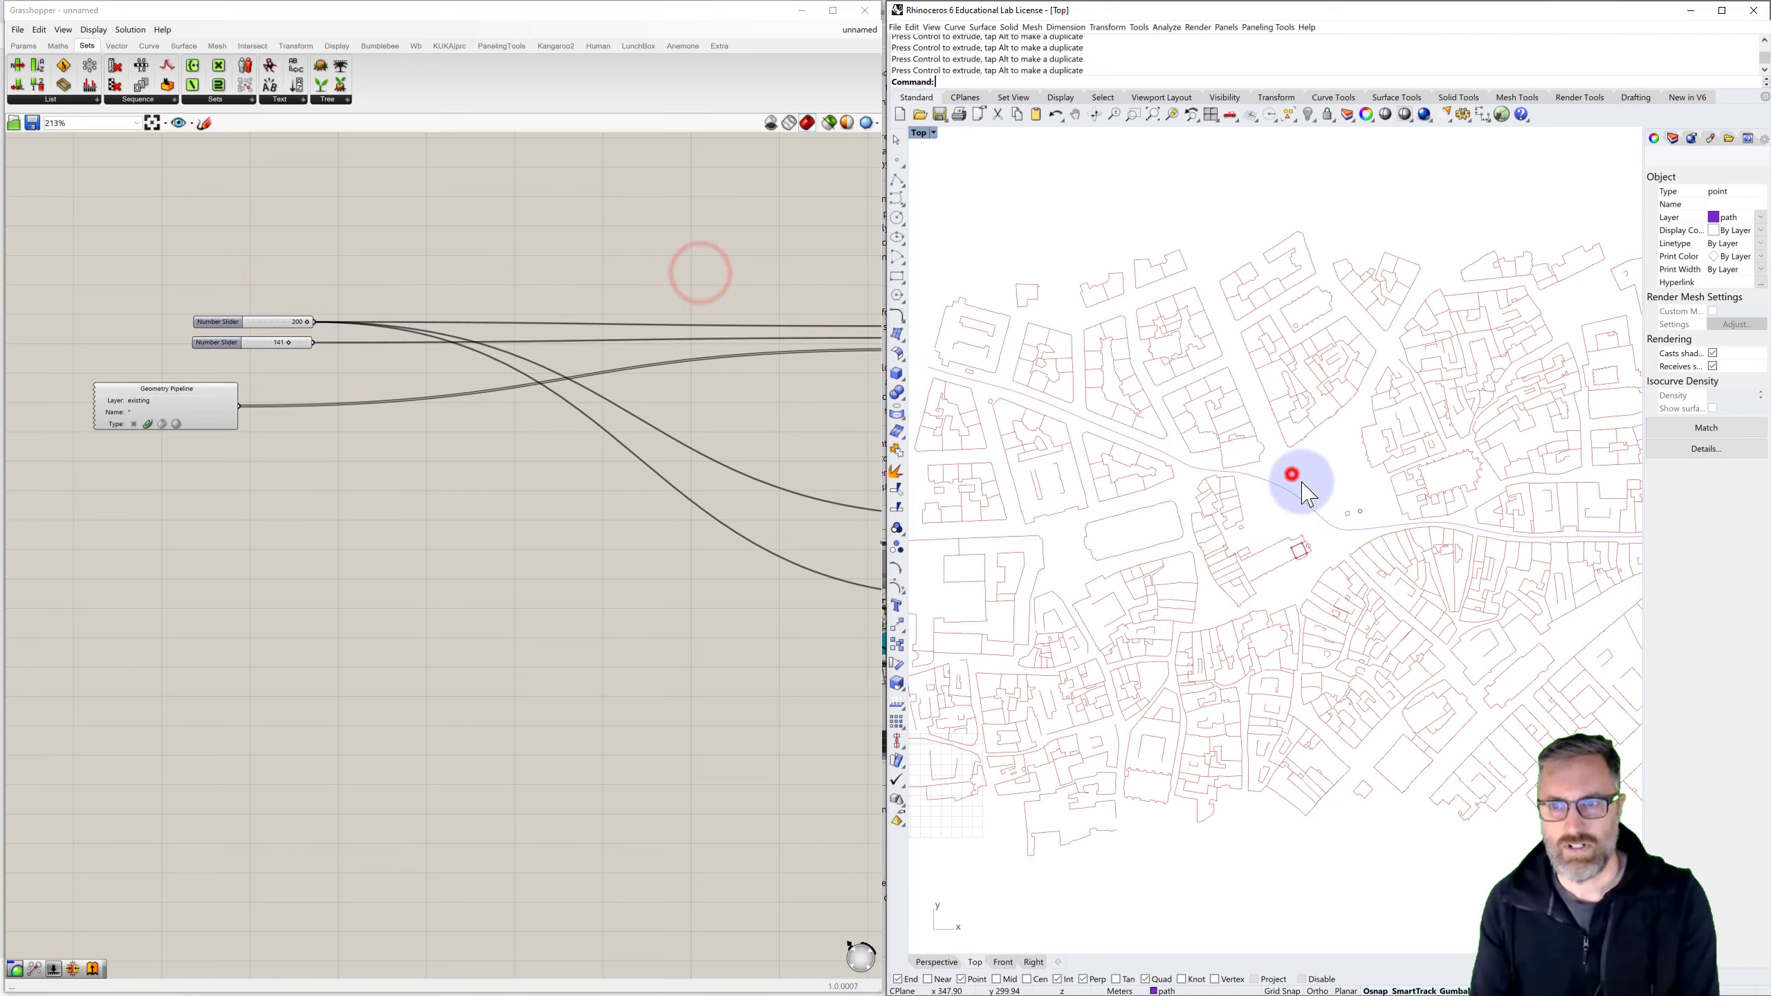
pyautogui.press('Delete')
pyautogui.click(1356, 510)
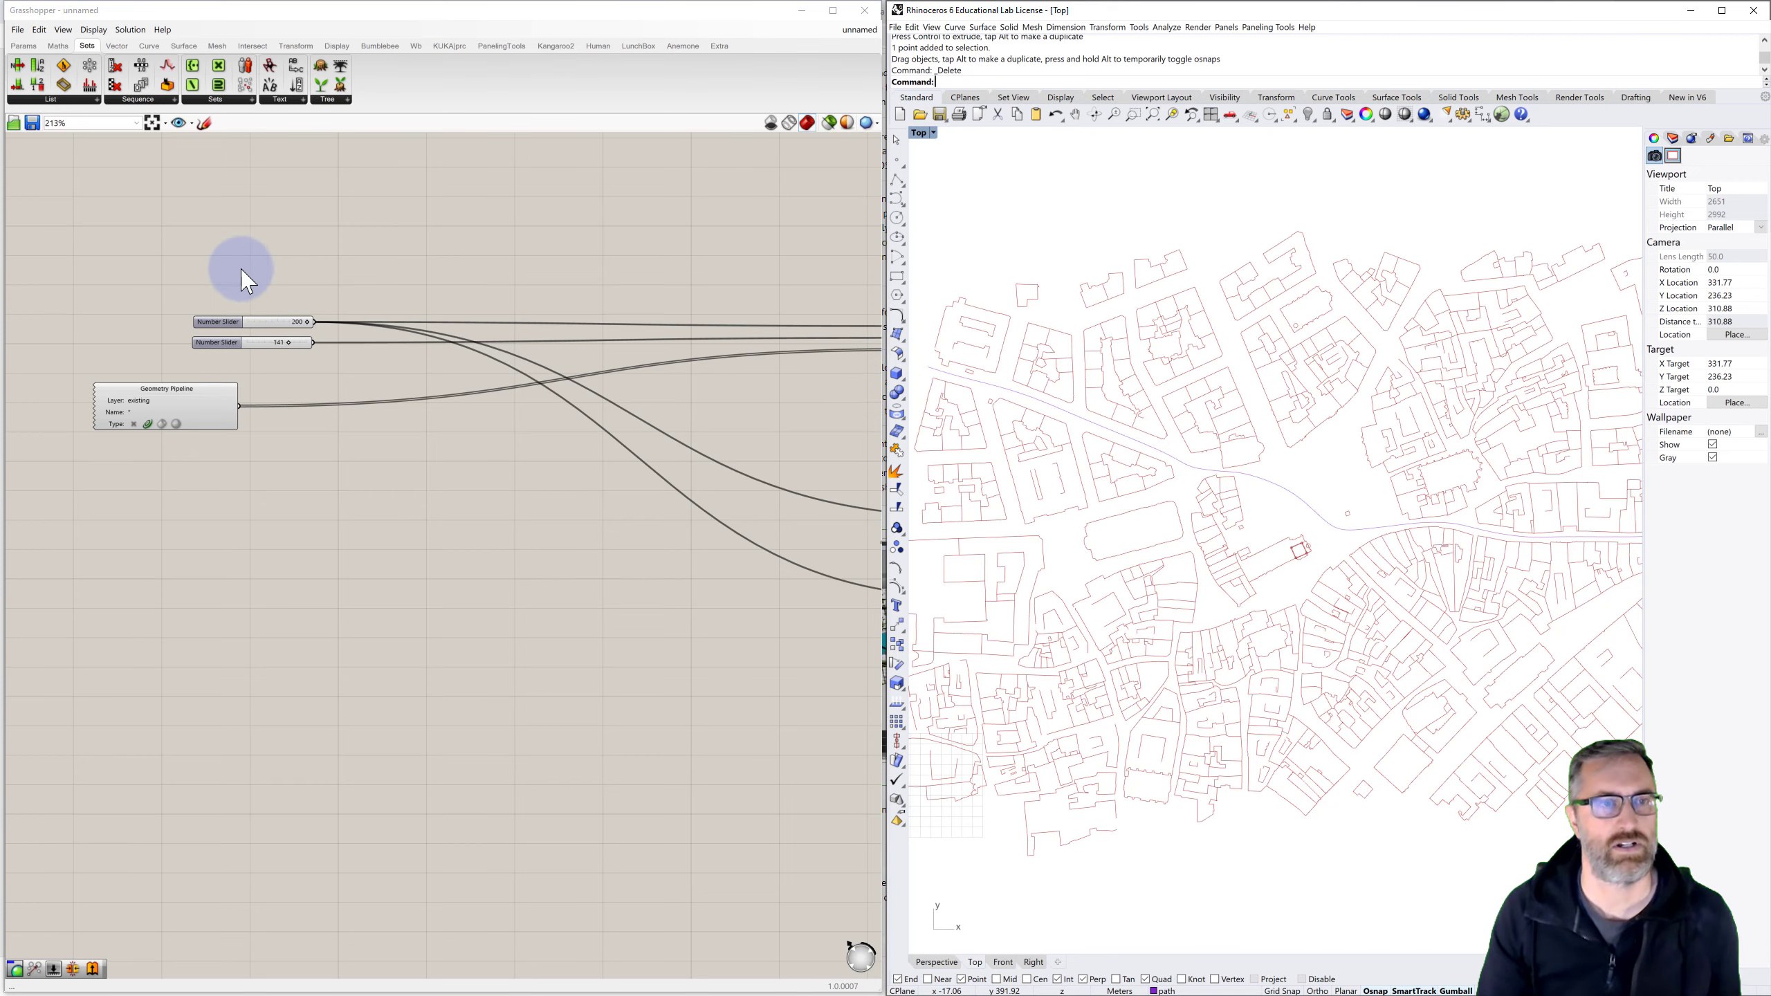
# Add a Curve parameter to the Grasshopper canvas below the Geometry Pipeline
pyautogui.scroll(-1, 342, 349)
pyautogui.doubleClick(225, 495)
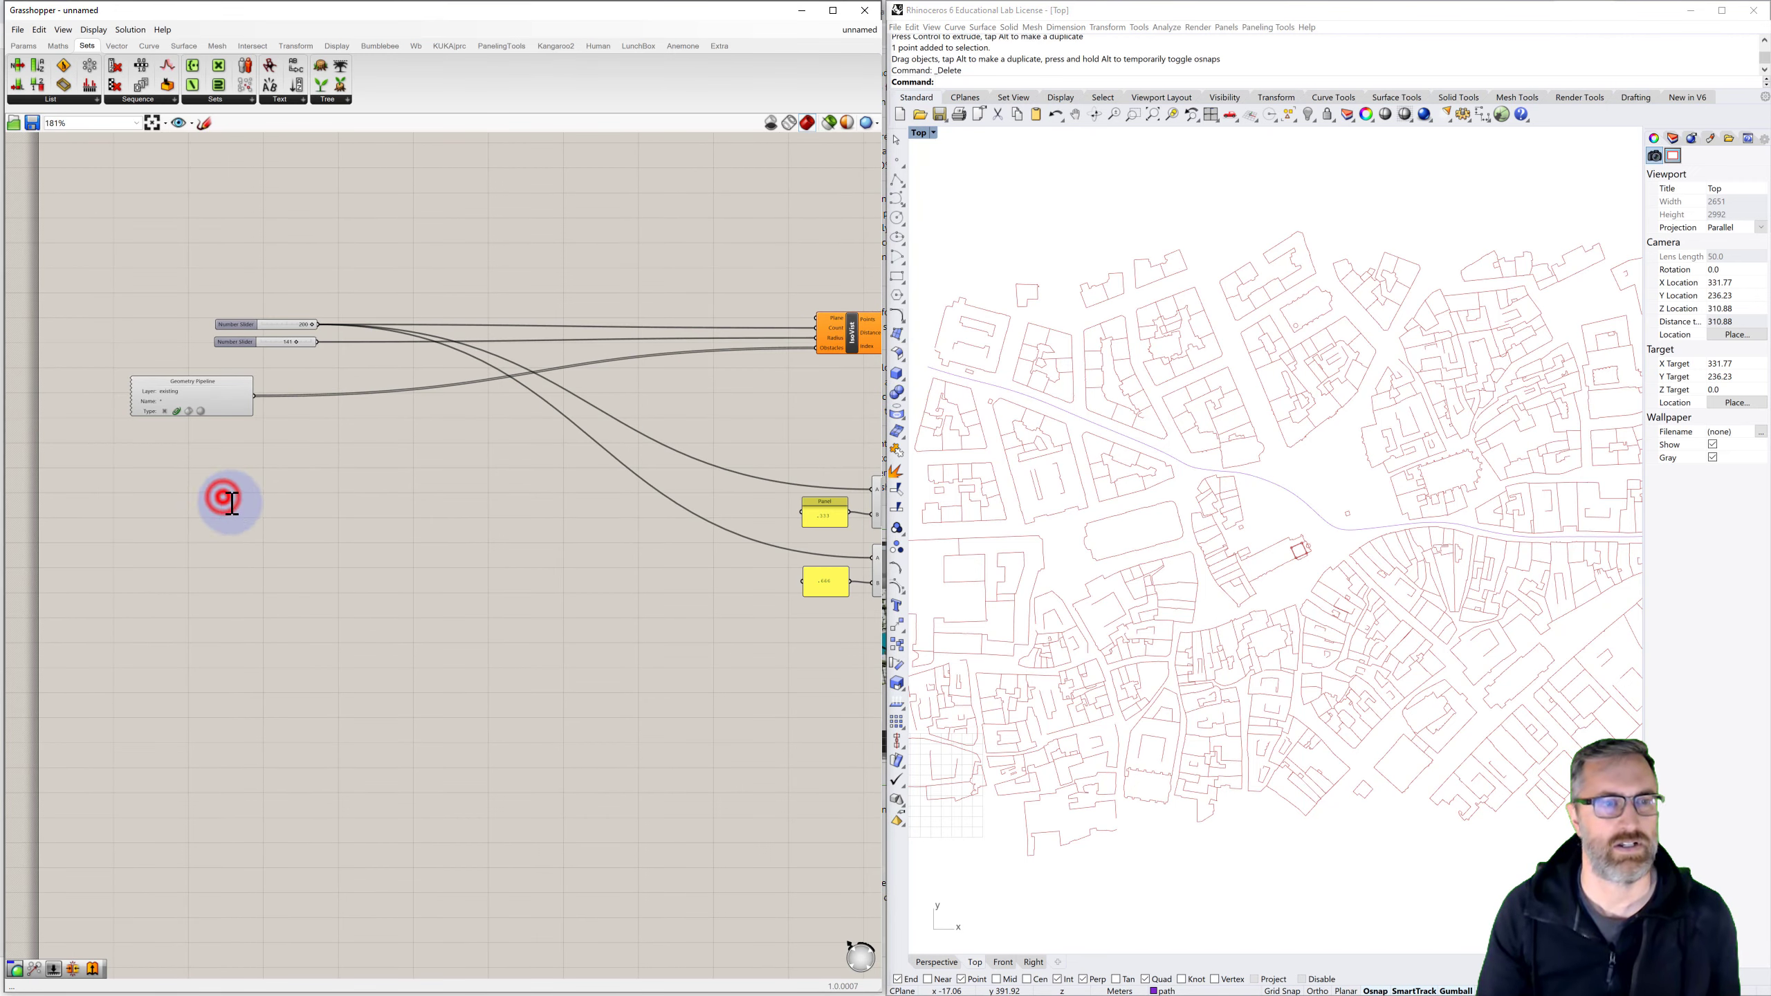
pyautogui.write('curve')
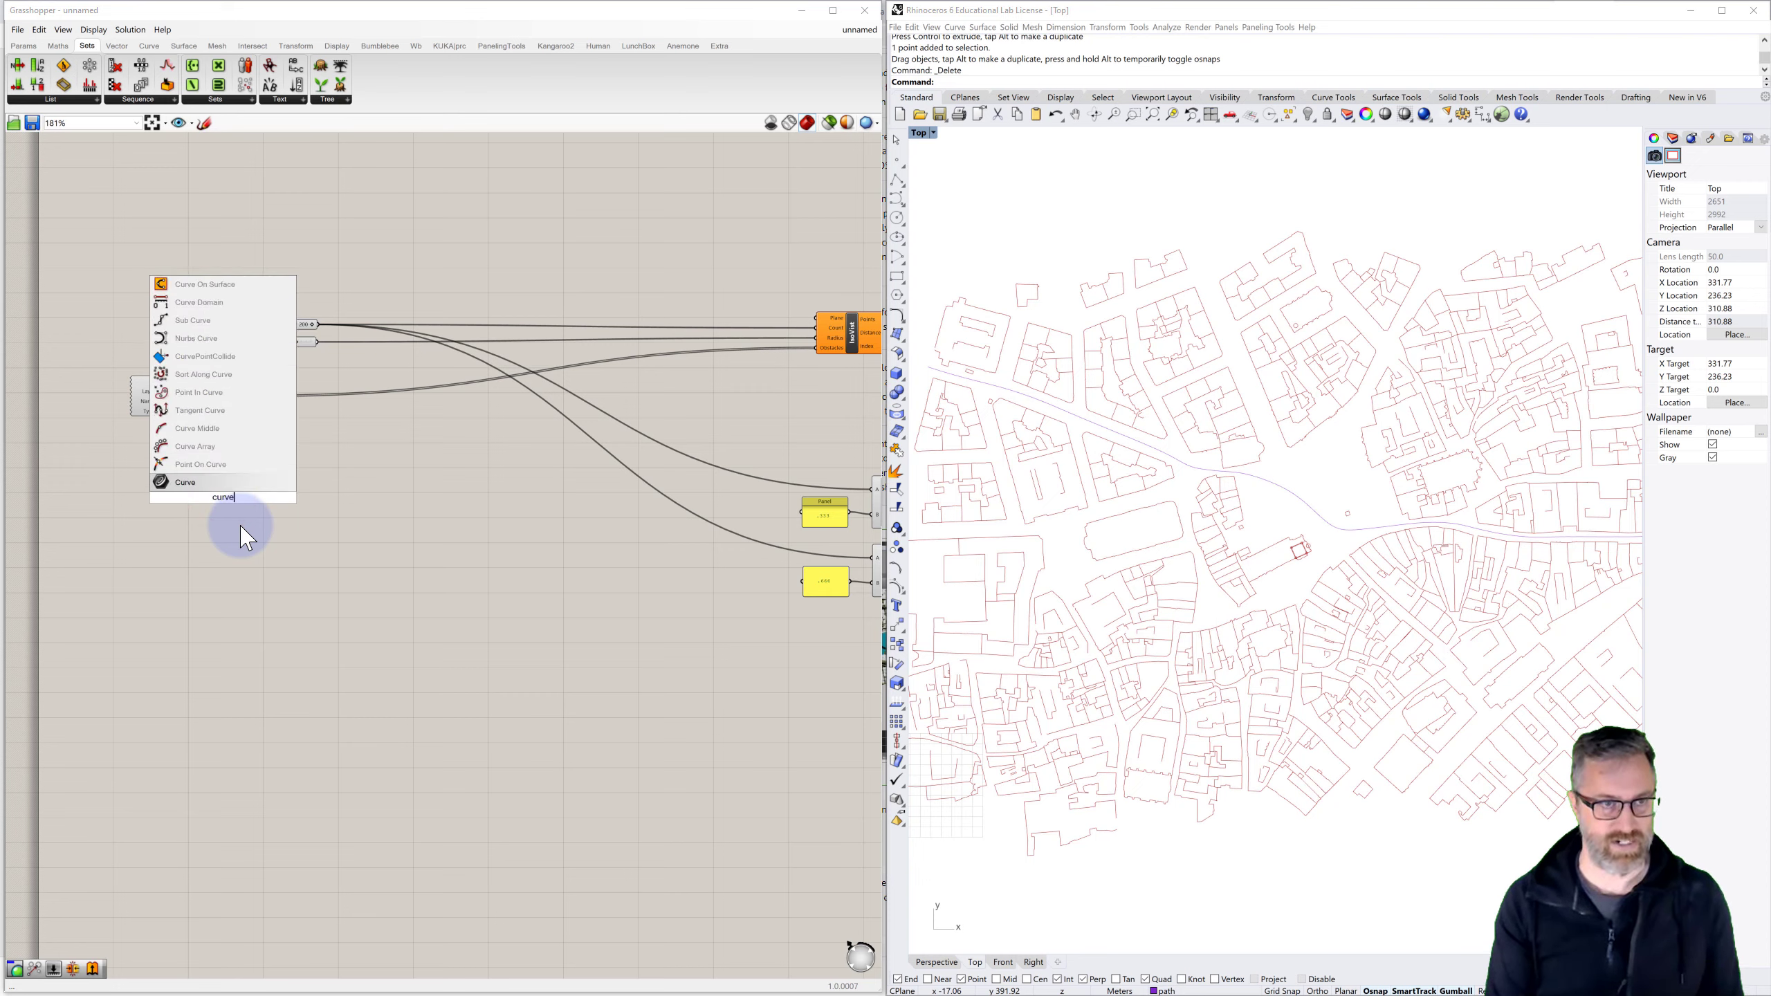
pyautogui.click(194, 484)
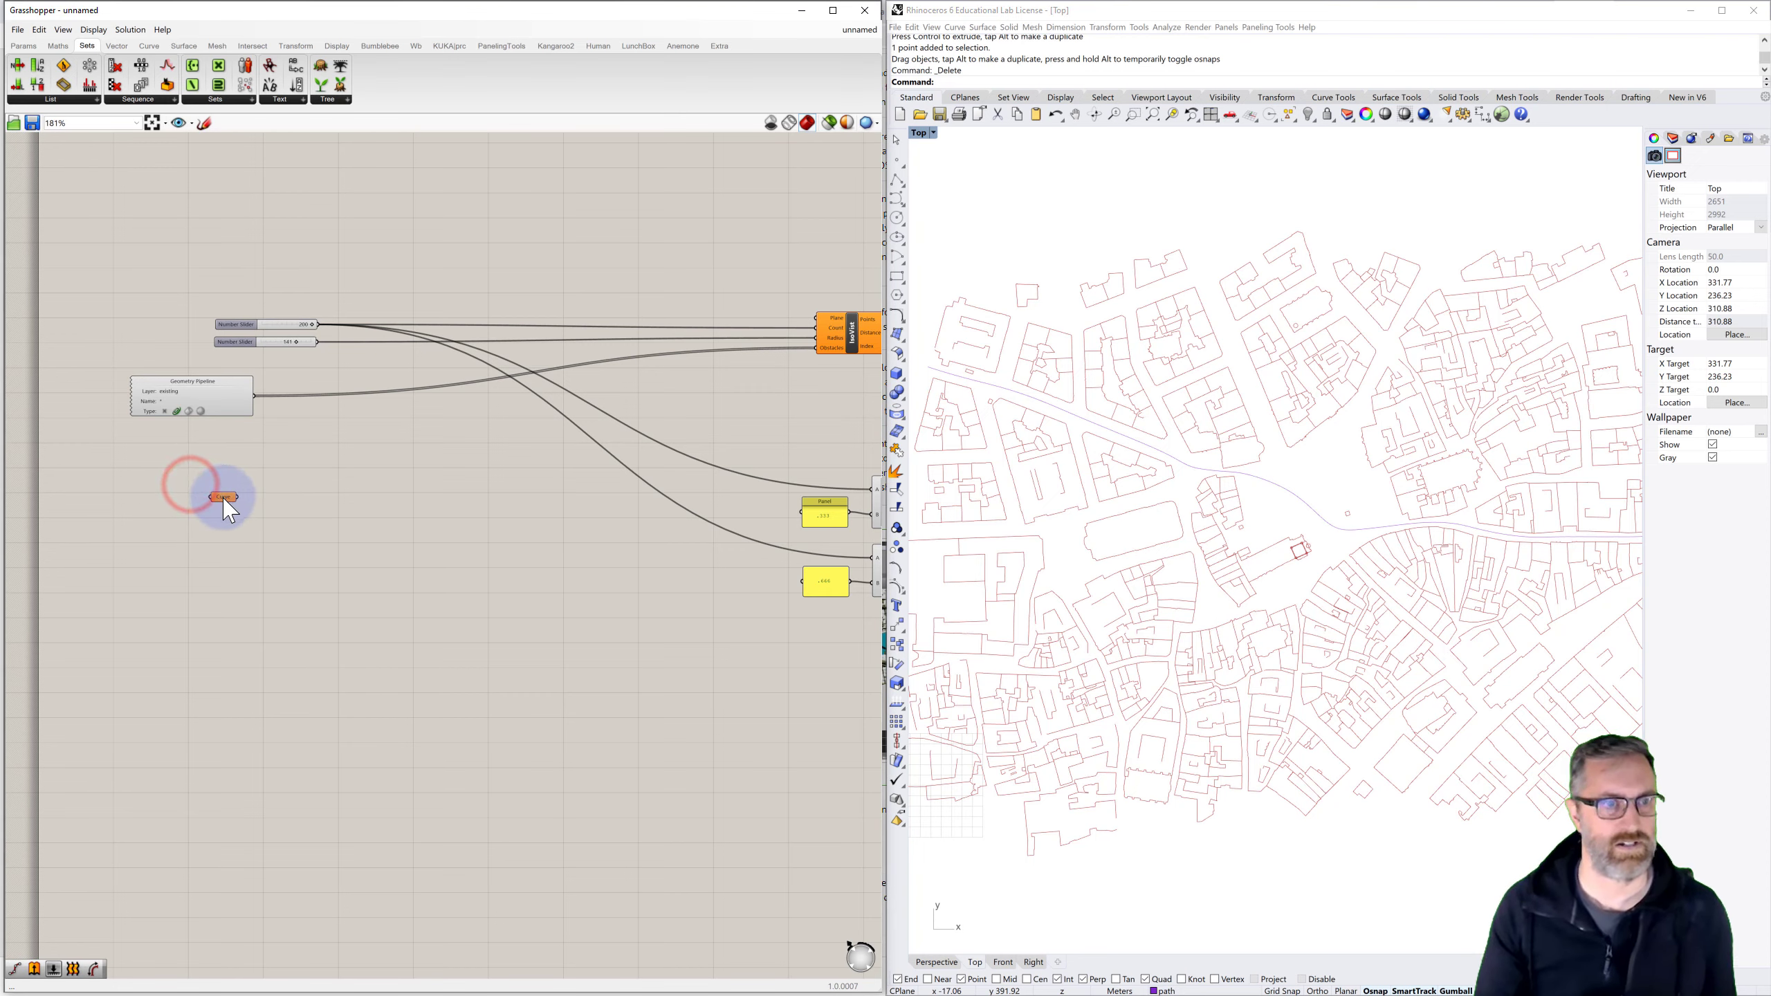
# Reference the path curve from the Rhino Top viewport into the Curve parameter as a single curve
pyautogui.rightClick(224, 497)
pyautogui.click(260, 653)
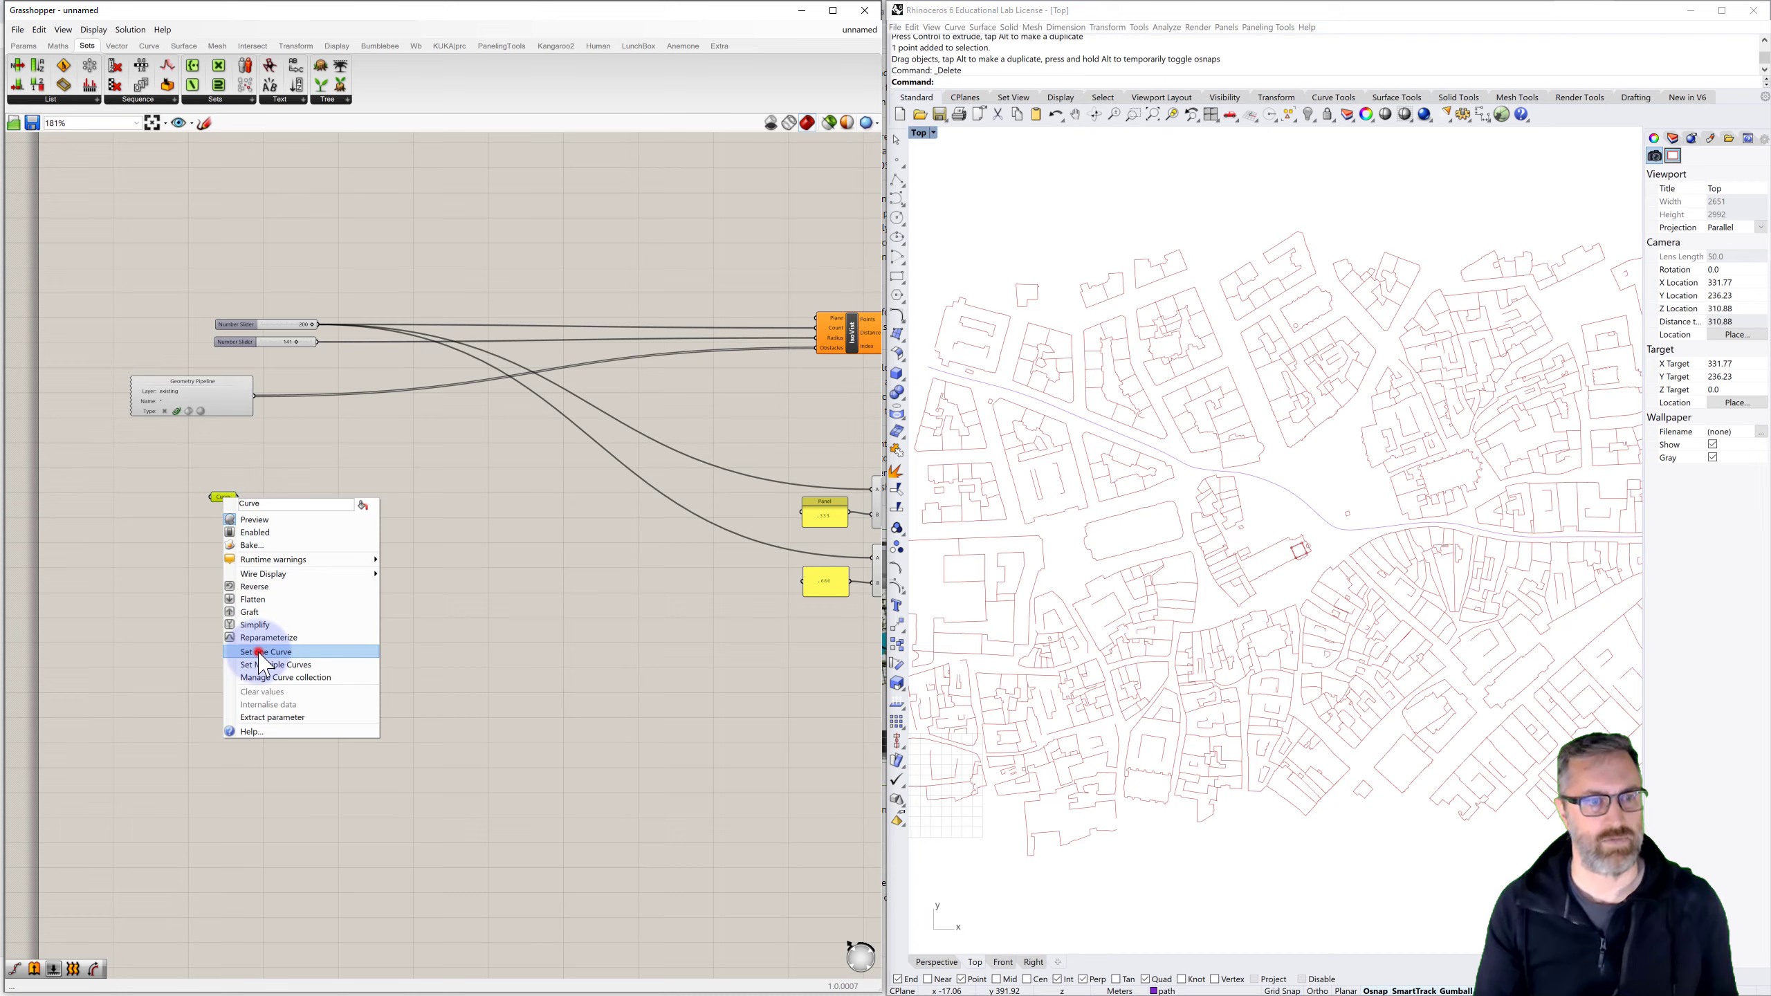
pyautogui.click(998, 396)
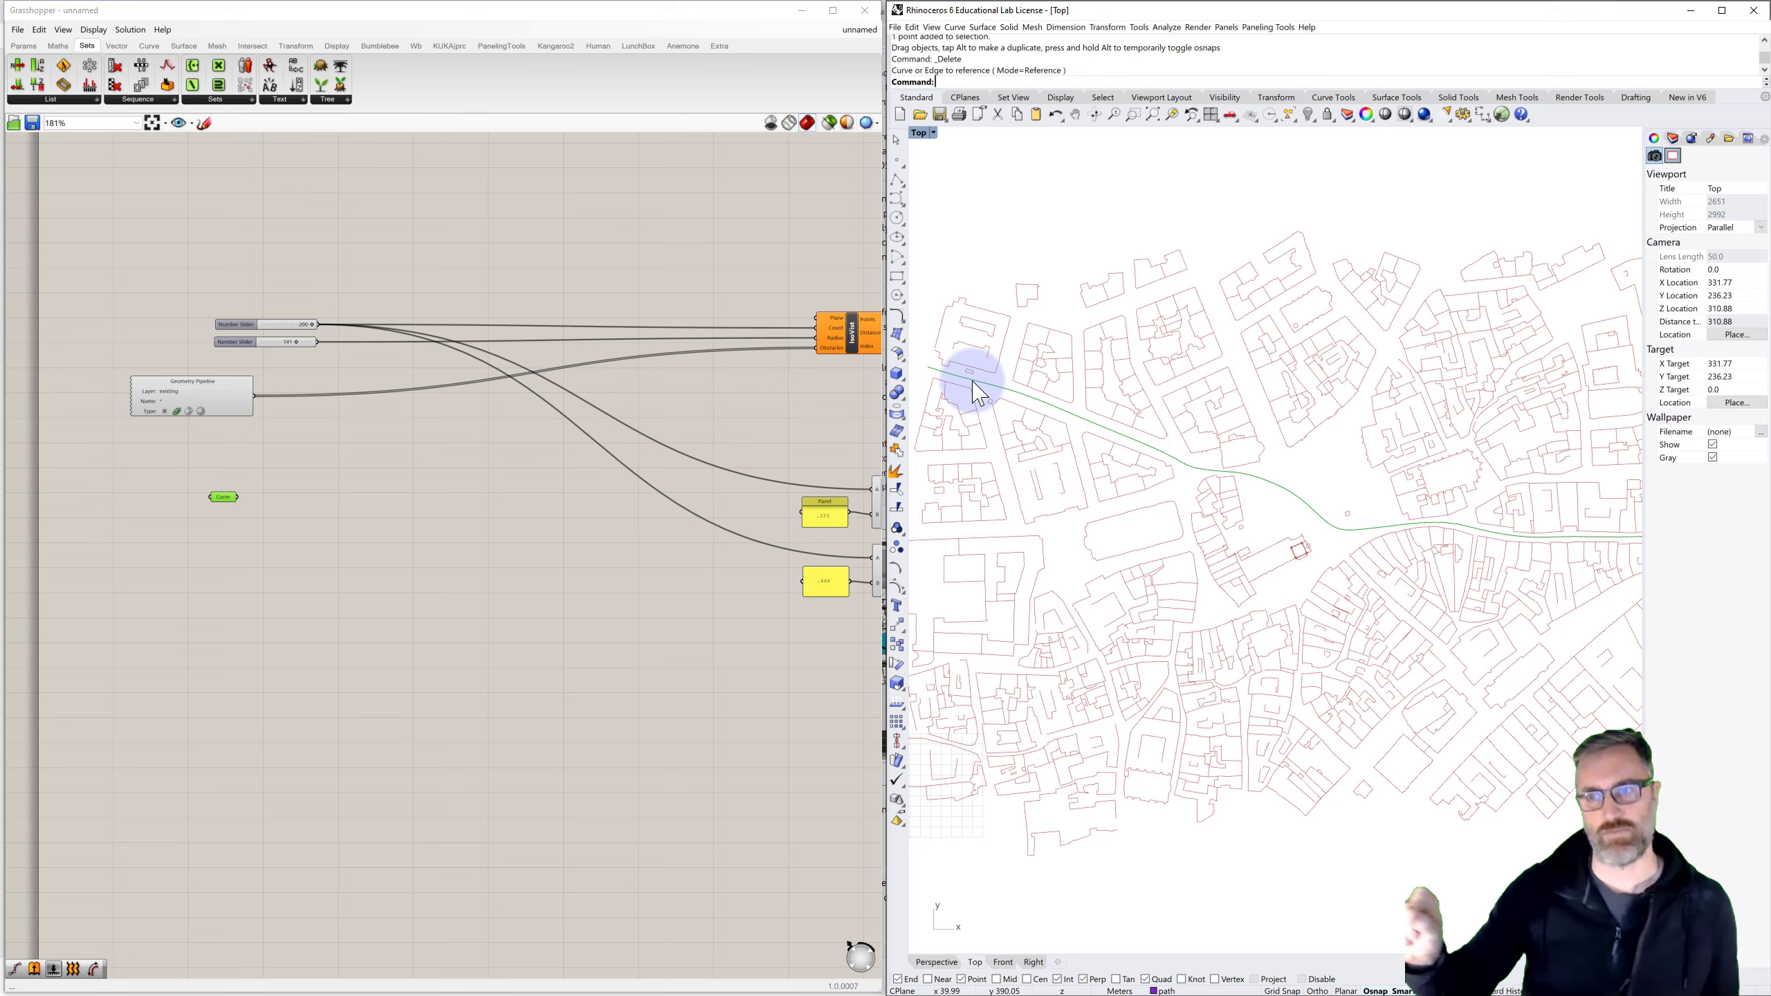
pyautogui.click(379, 436)
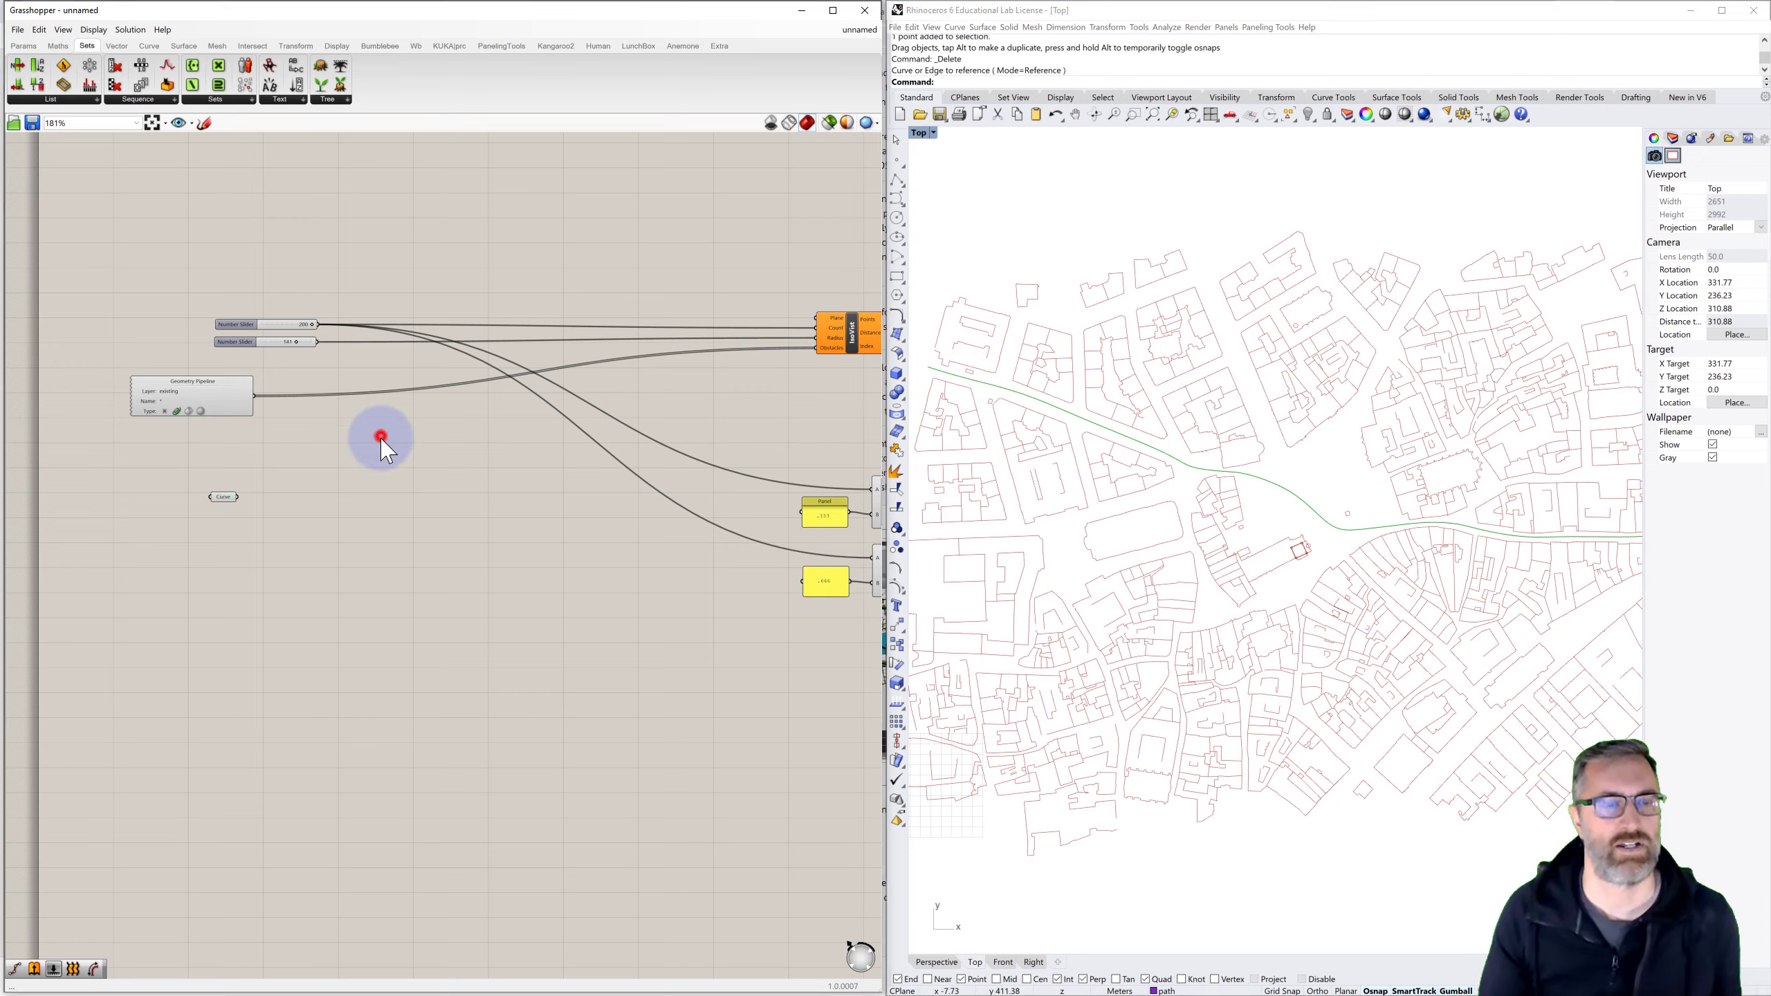
# Add a Divide Curve component beside the Curve parameter and feed the path curve into its Curve input
pyautogui.doubleClick(349, 523)
pyautogui.write('div')
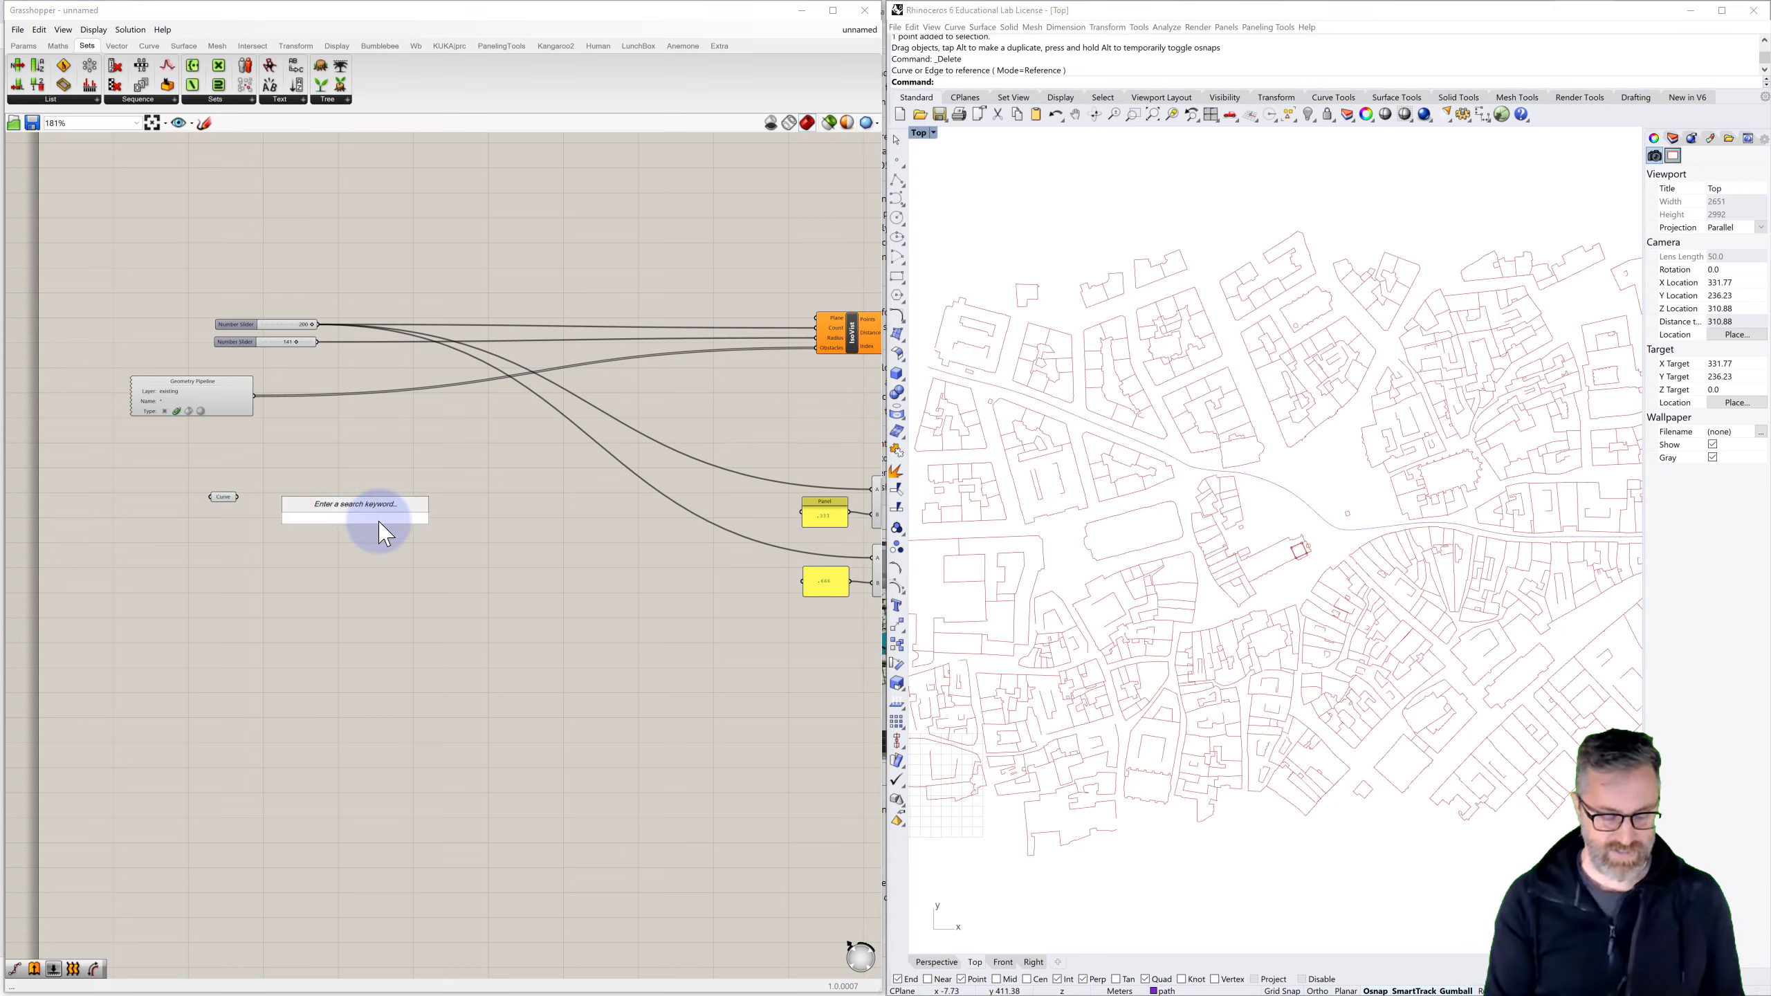
pyautogui.write('ide')
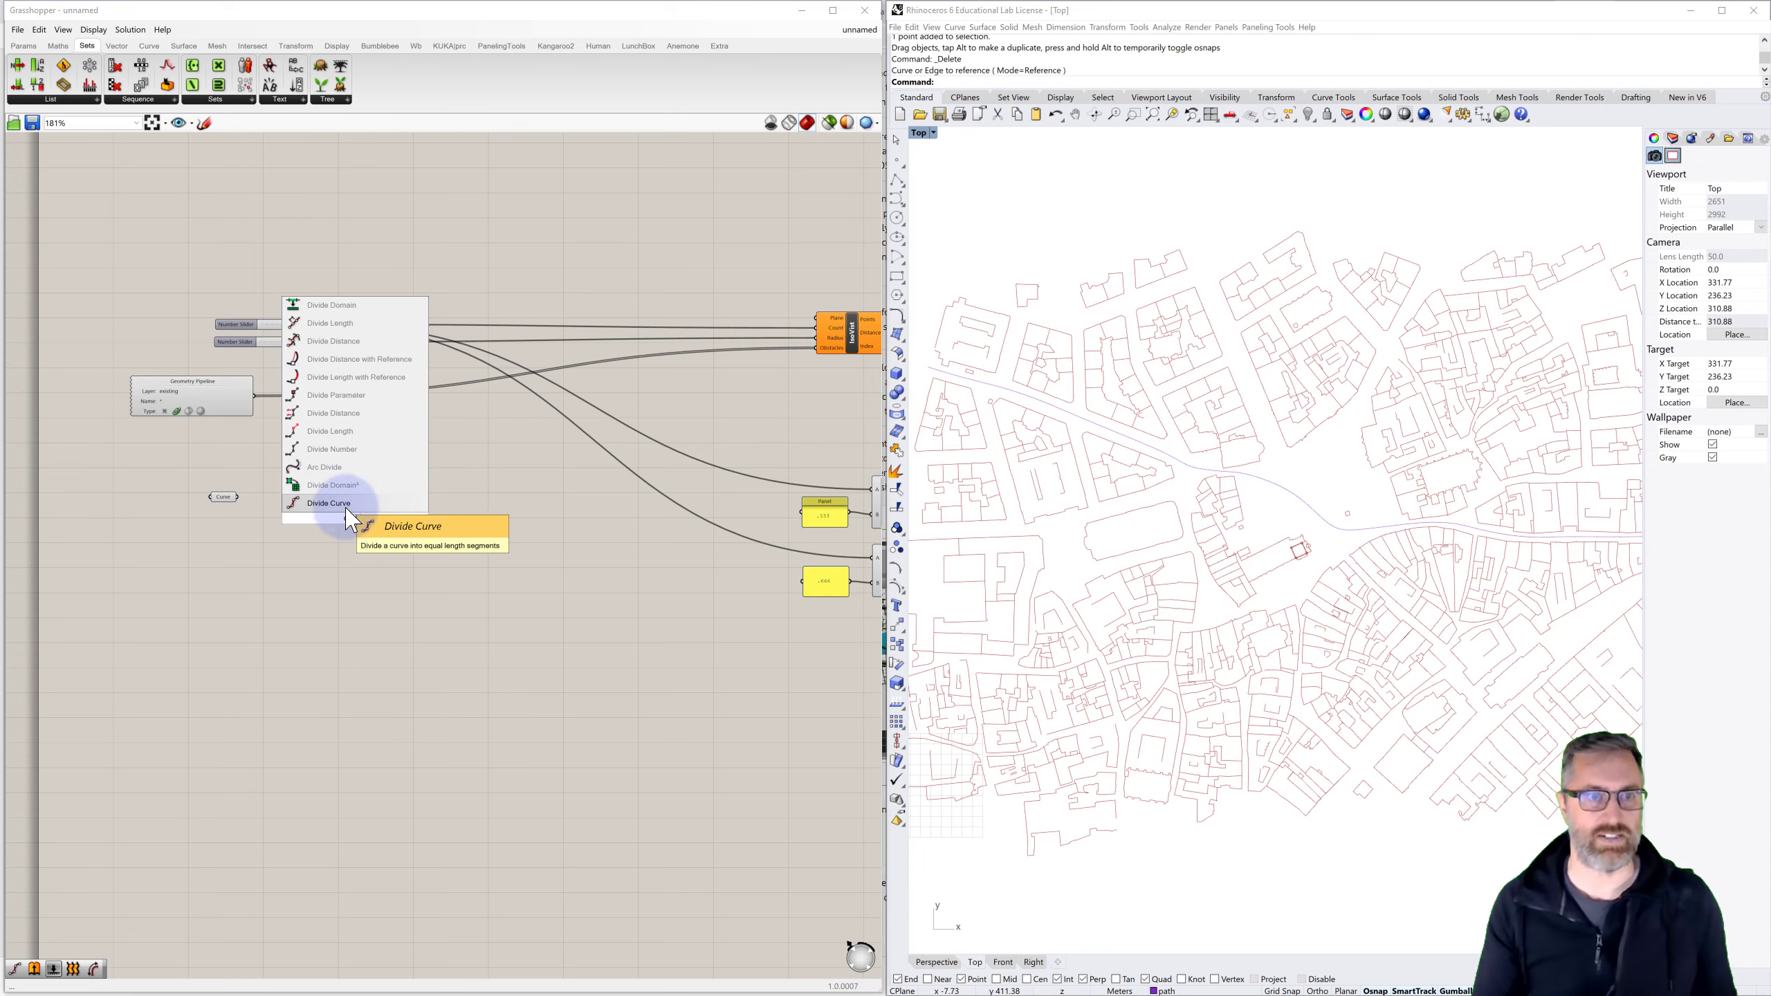
pyautogui.click(345, 503)
pyautogui.moveTo(337, 521)
pyautogui.mouseDown()
pyautogui.moveTo(263, 497)
pyautogui.moveTo(319, 502)
pyautogui.moveTo(316, 521)
pyautogui.mouseUp()
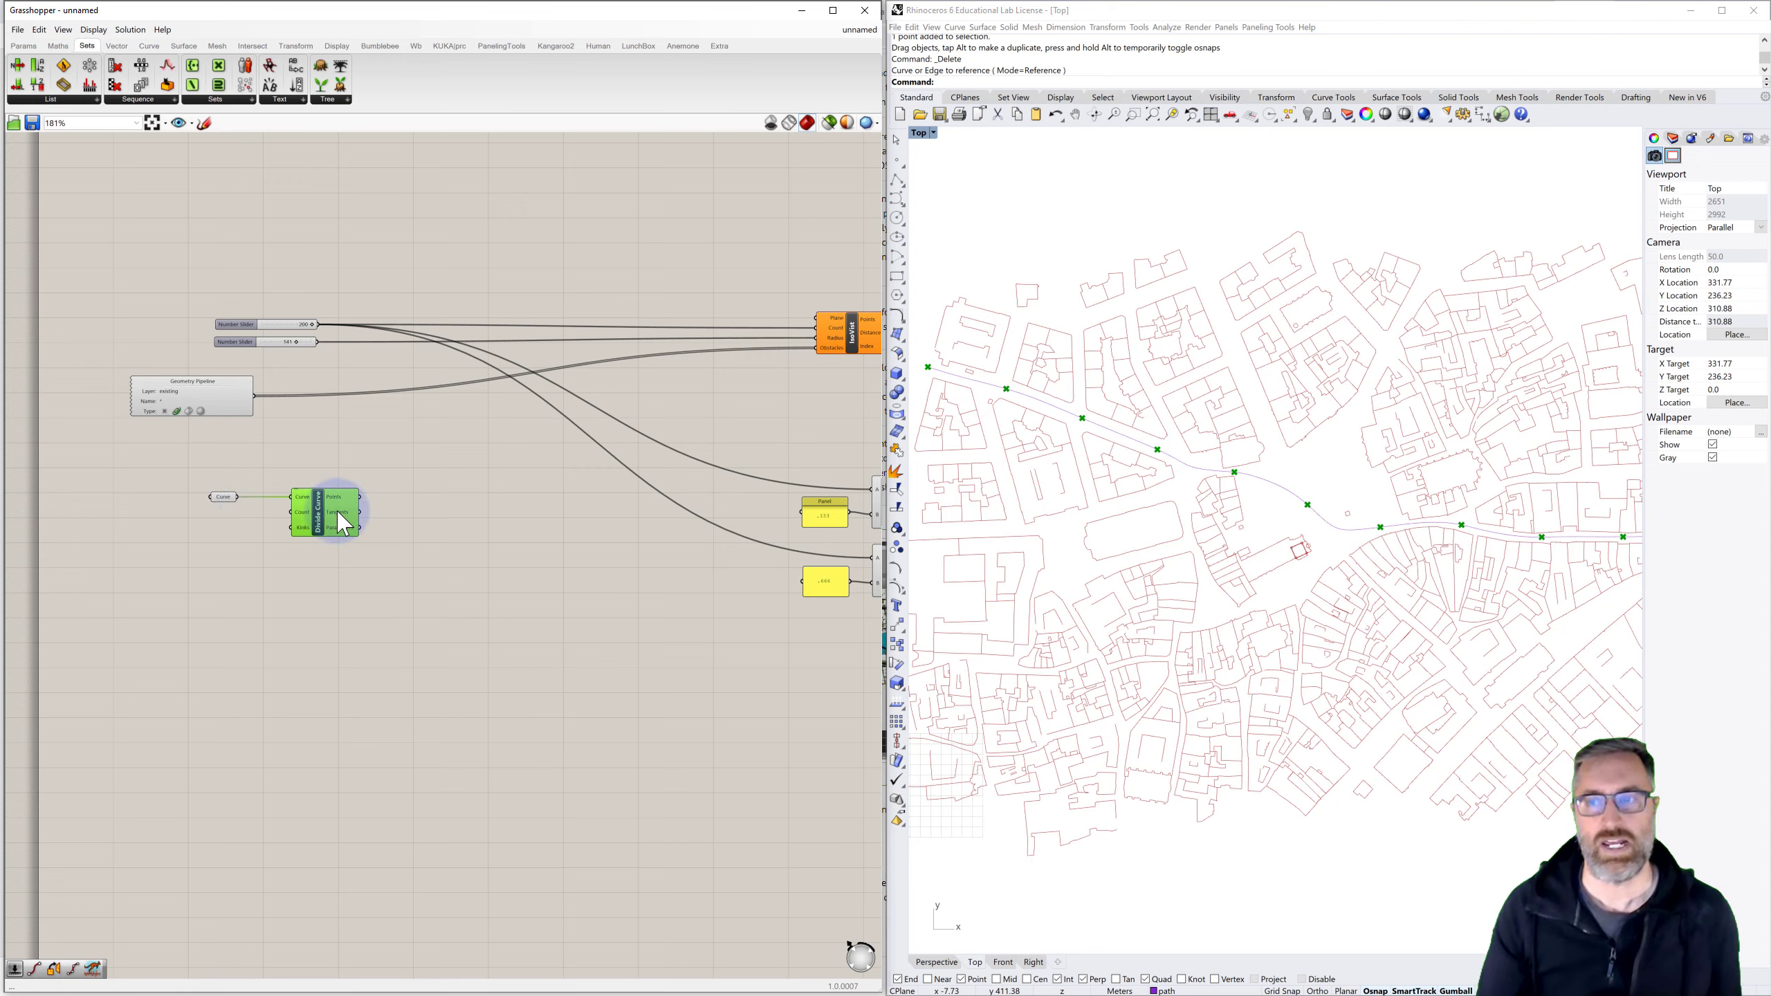
# Add a number slider set to 4 below the Curve parameter and connect it to Divide Curve's Count input
pyautogui.click(209, 528)
pyautogui.doubleClick(208, 528)
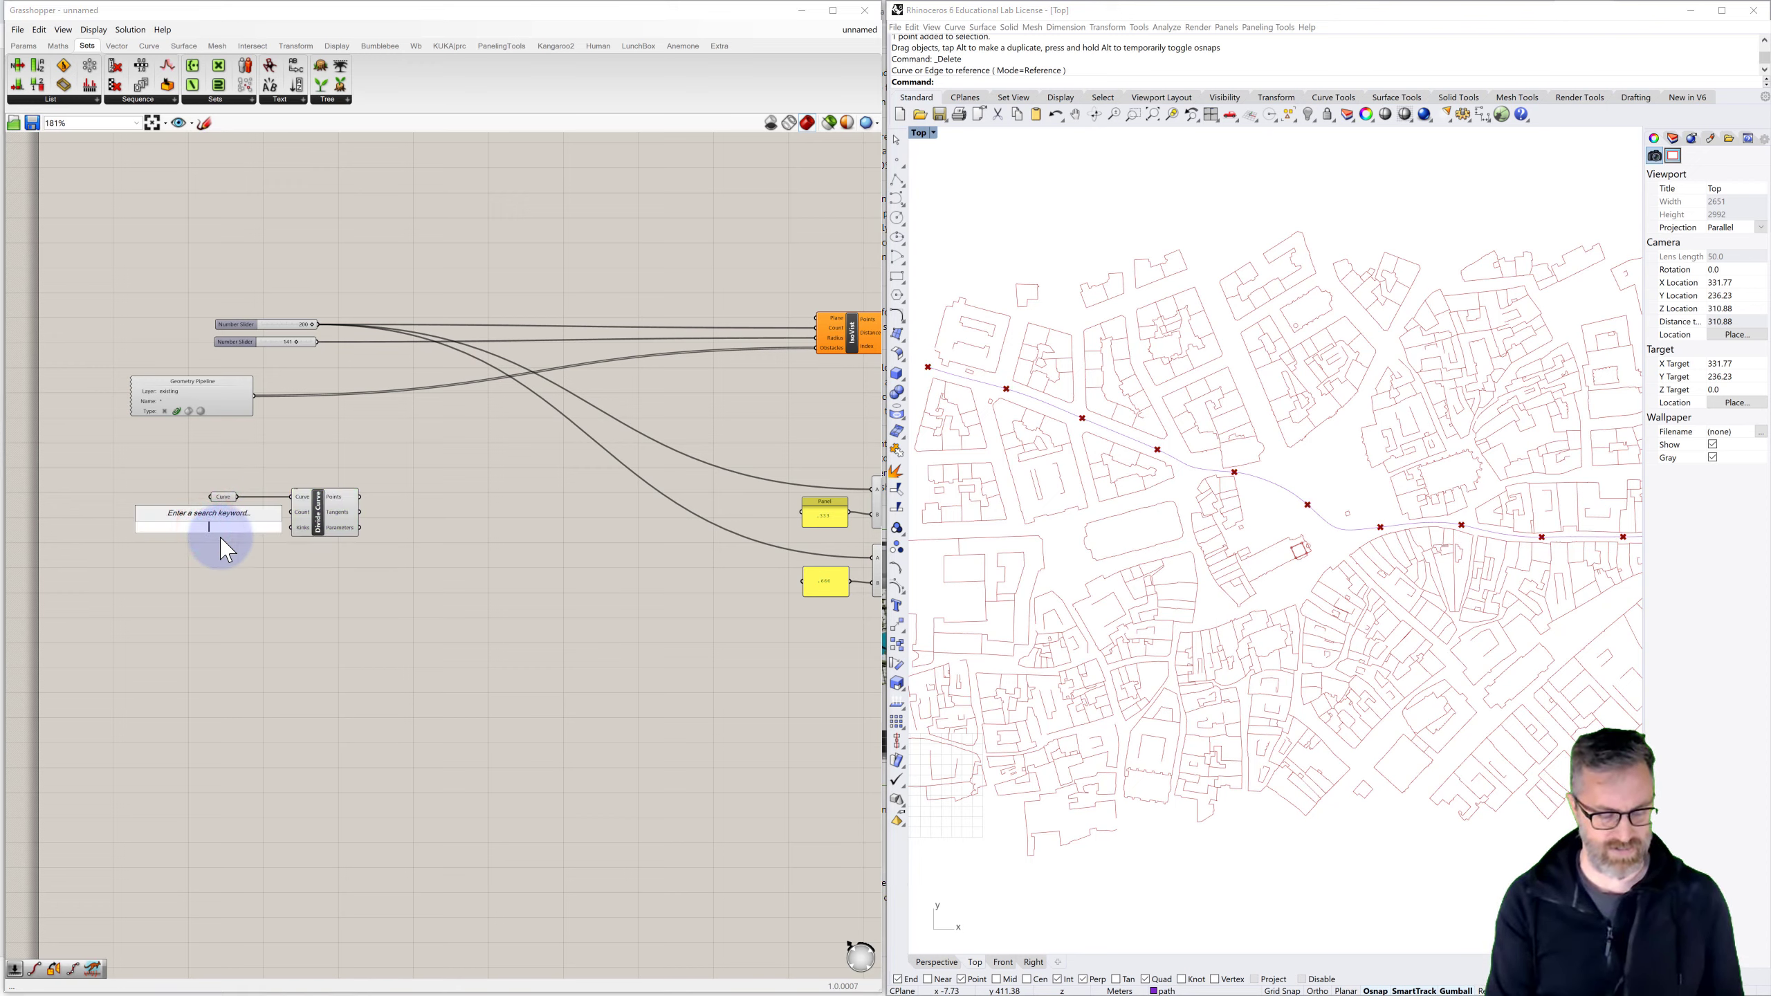
pyautogui.write('25')
pyautogui.press('Return')
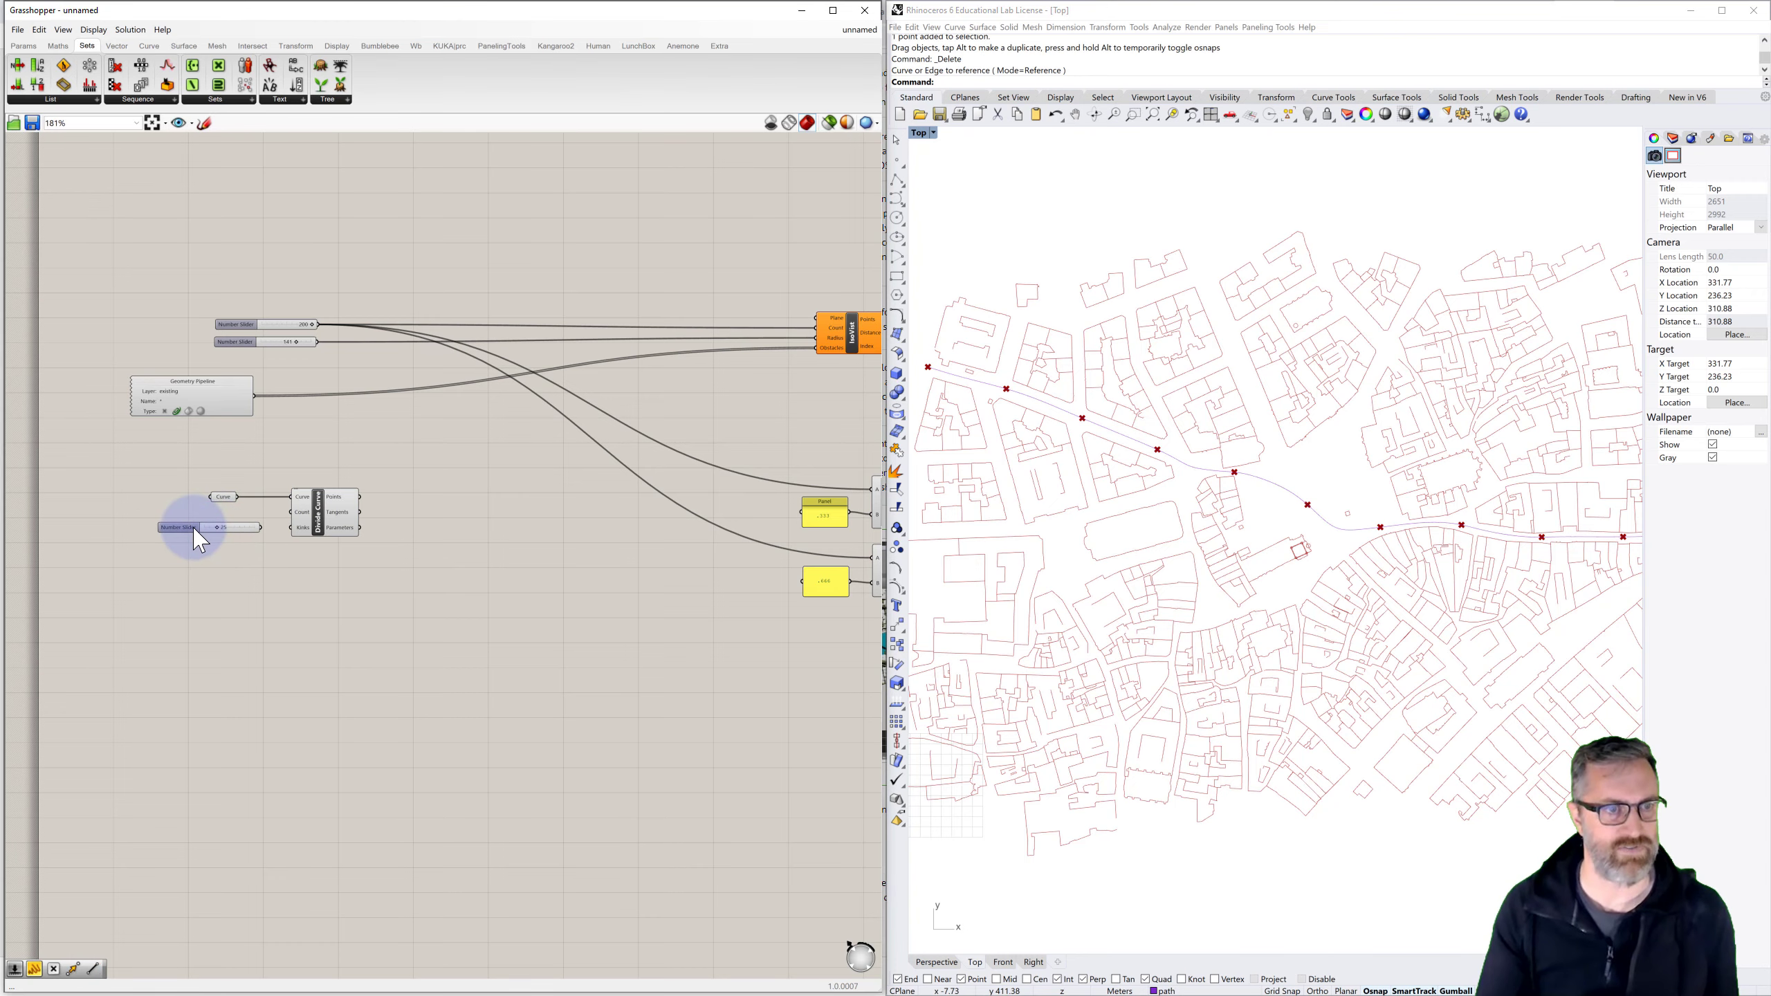
pyautogui.moveTo(212, 529); pyautogui.dragTo(198, 521)
pyautogui.scroll(3, 202, 528)
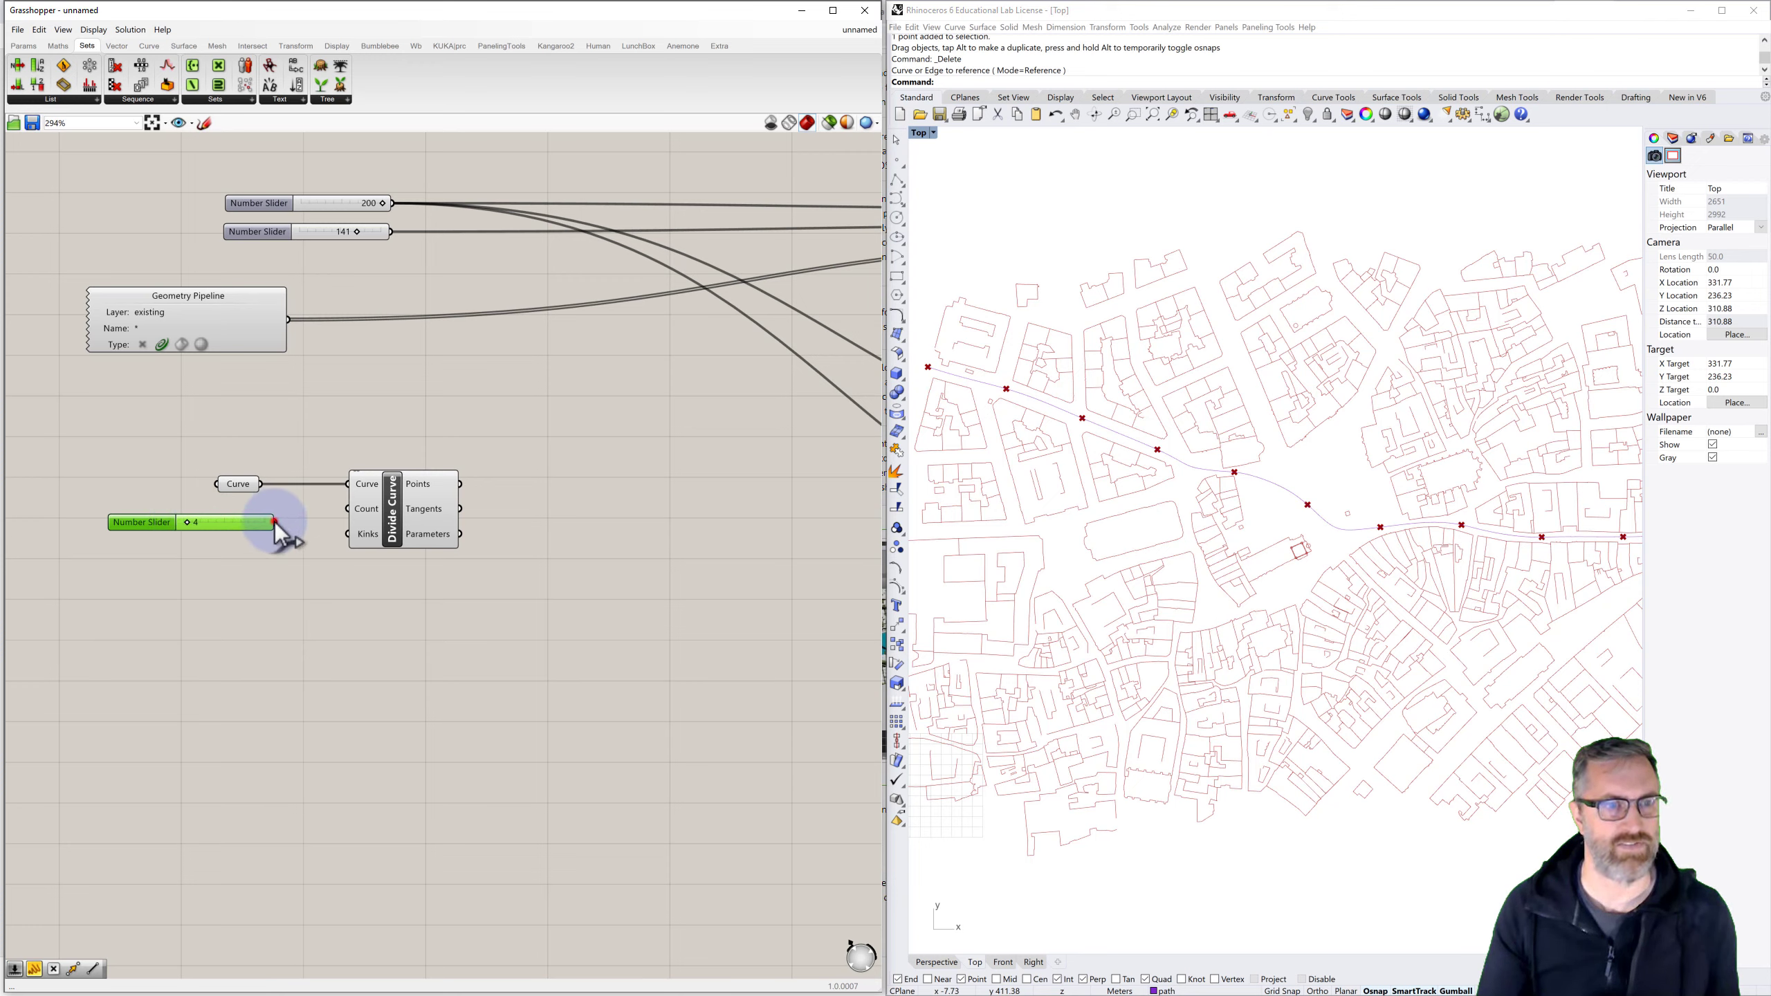
pyautogui.moveTo(276, 521); pyautogui.dragTo(351, 511)
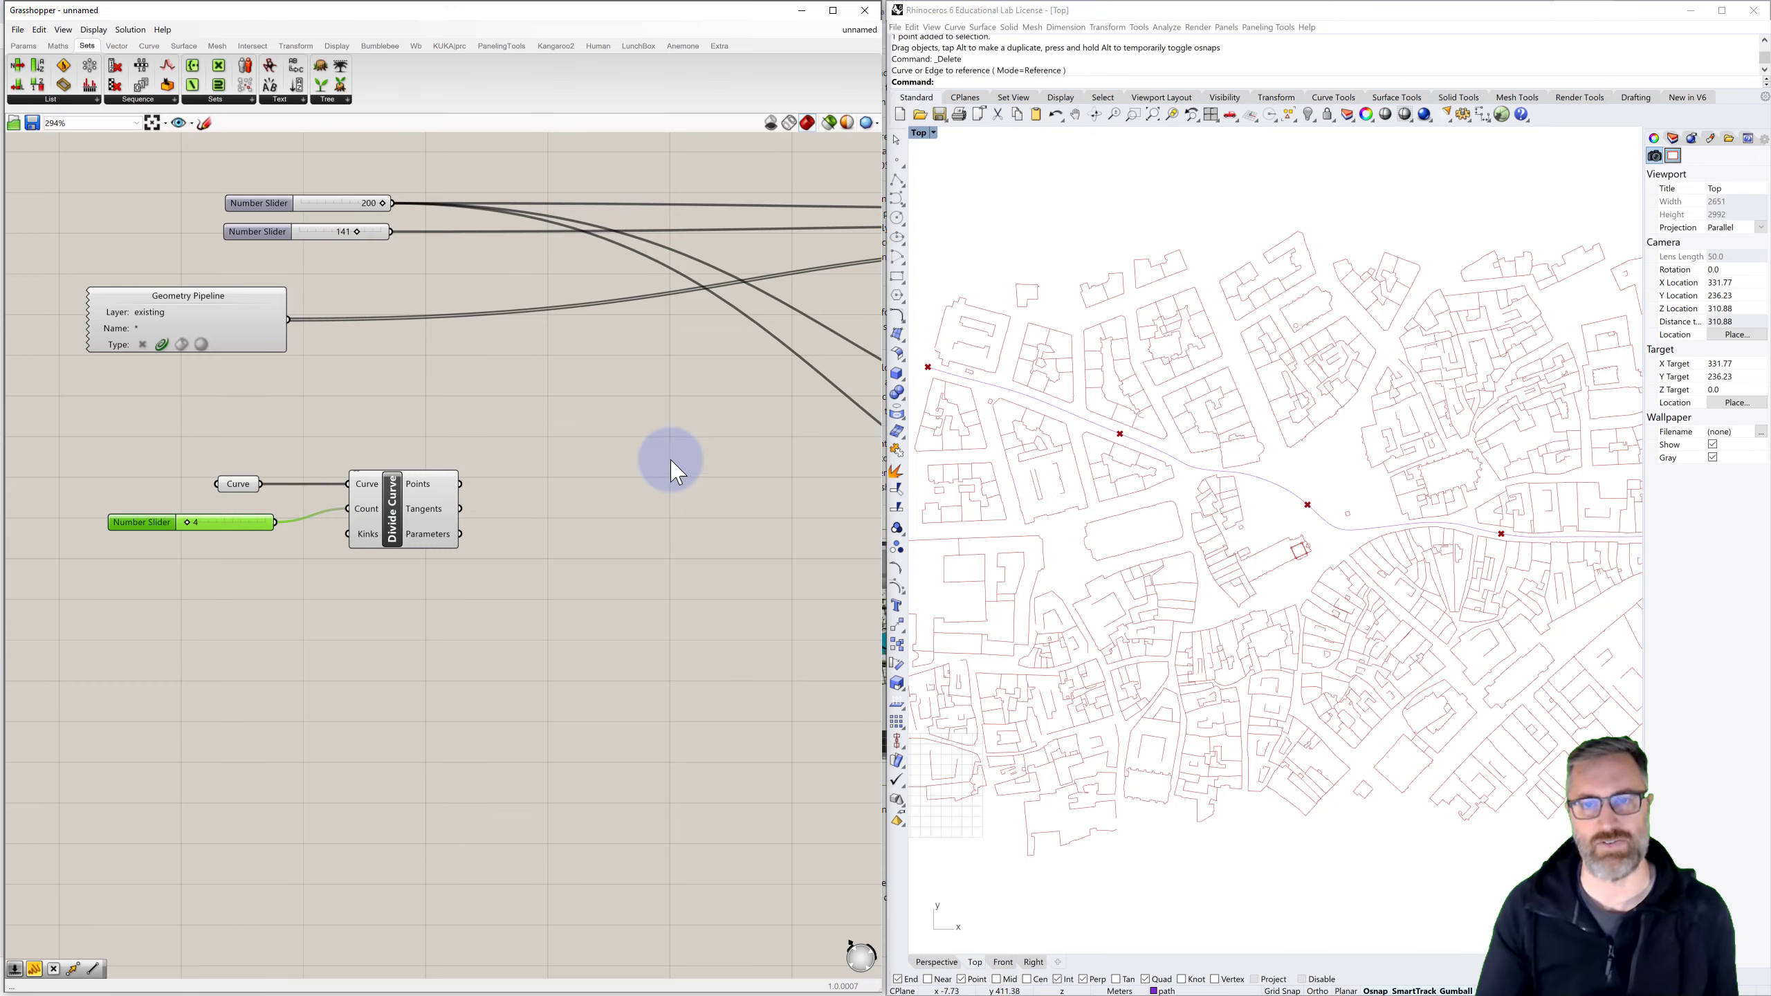
pyautogui.scroll(-3, 1228, 482)
pyautogui.moveTo(1231, 477); pyautogui.dragTo(1211, 470, button='right')
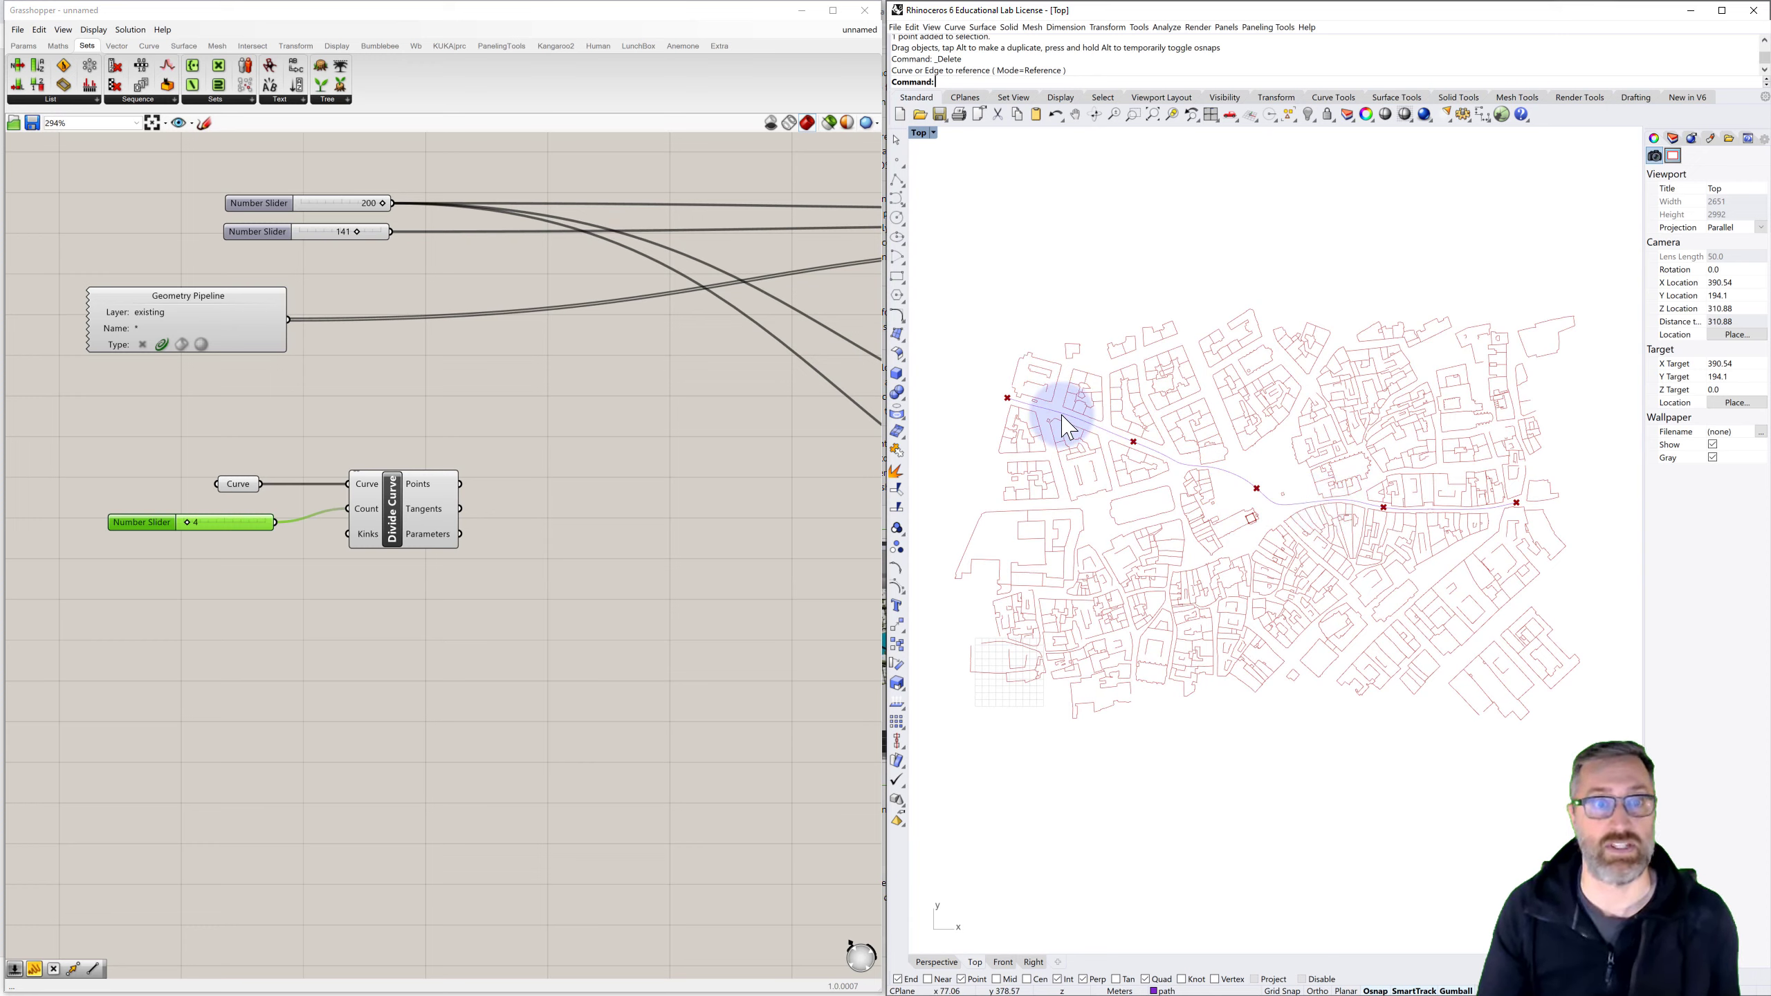
pyautogui.click(571, 485)
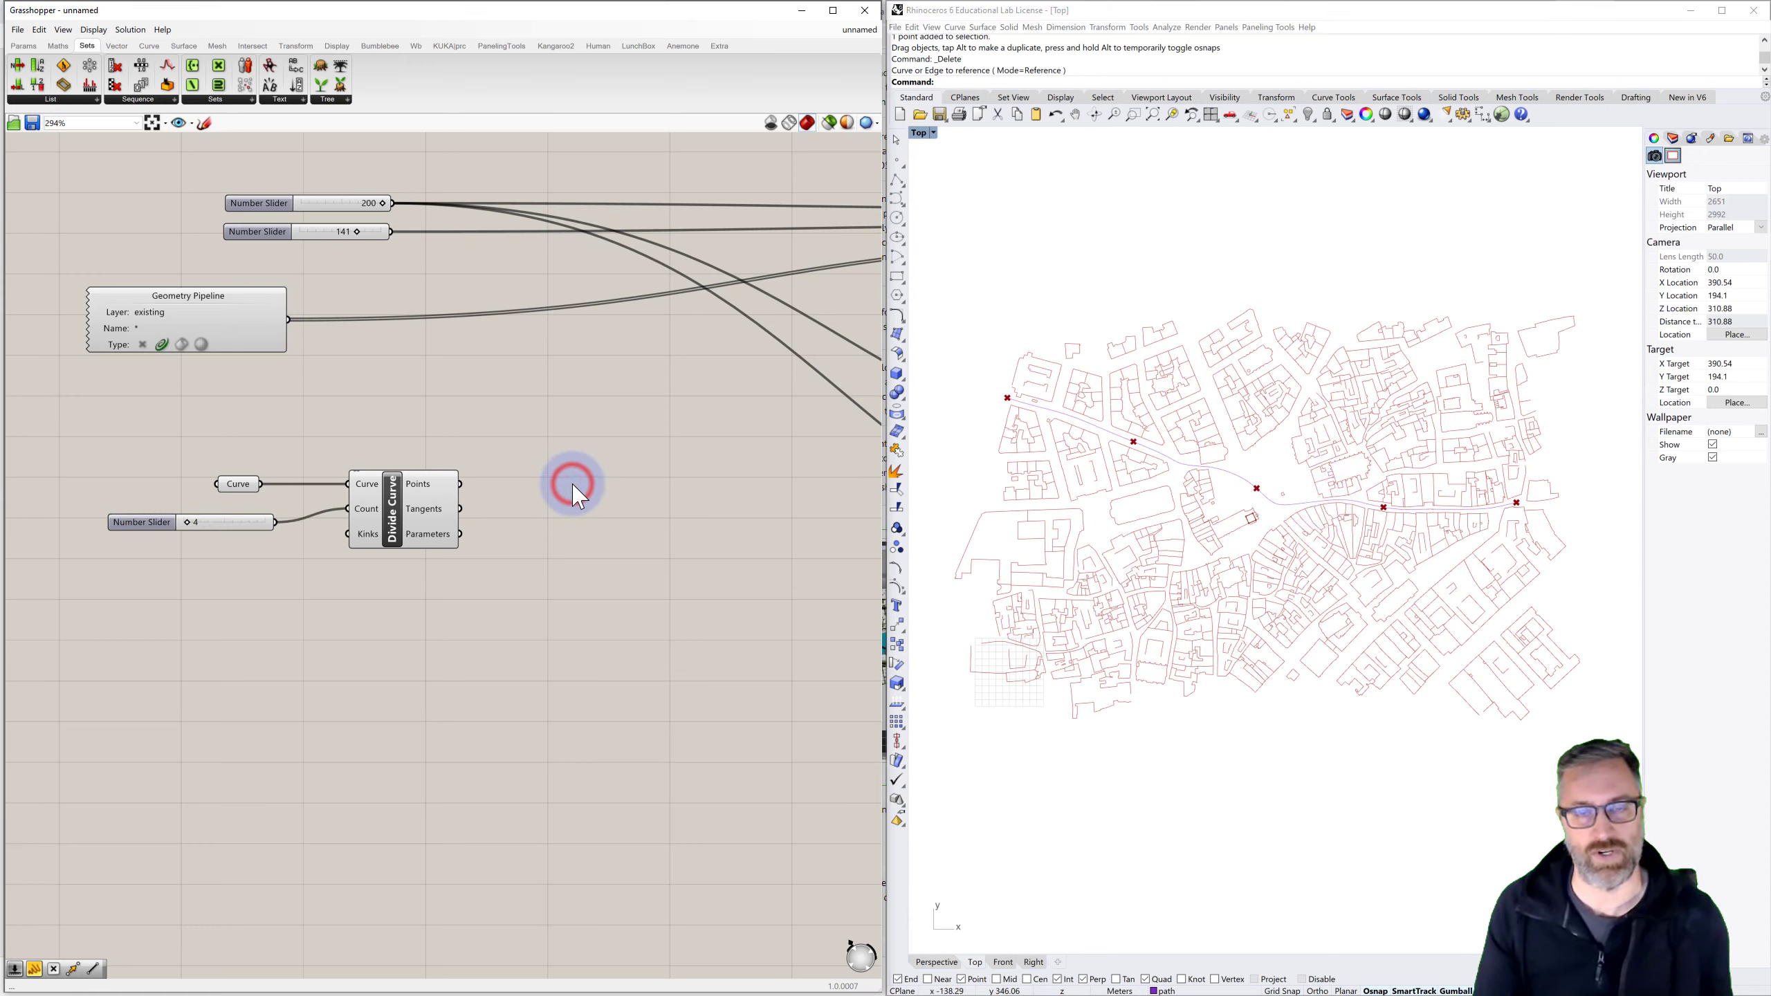
# Add a Line SDL component and connect Divide Curve's Points to its Start and Tangents to its Direction
pyautogui.moveTo(430, 497)
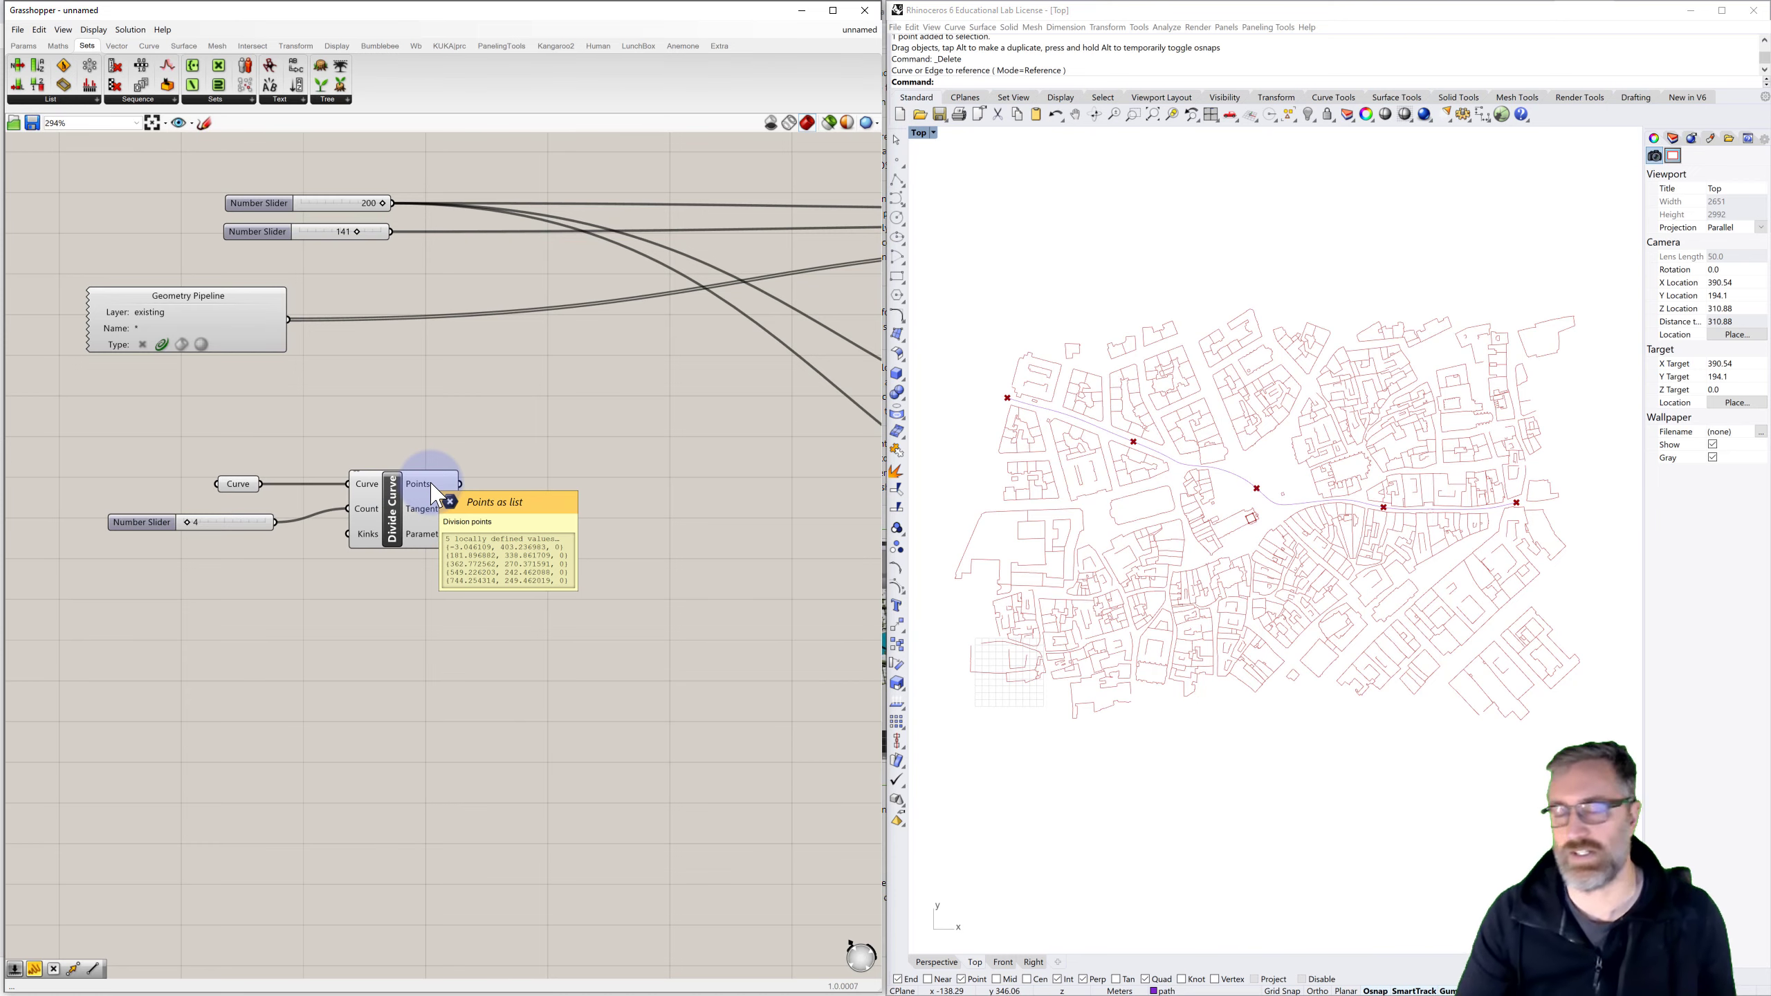
pyautogui.moveTo(573, 516); pyautogui.dragTo(494, 543, button='right')
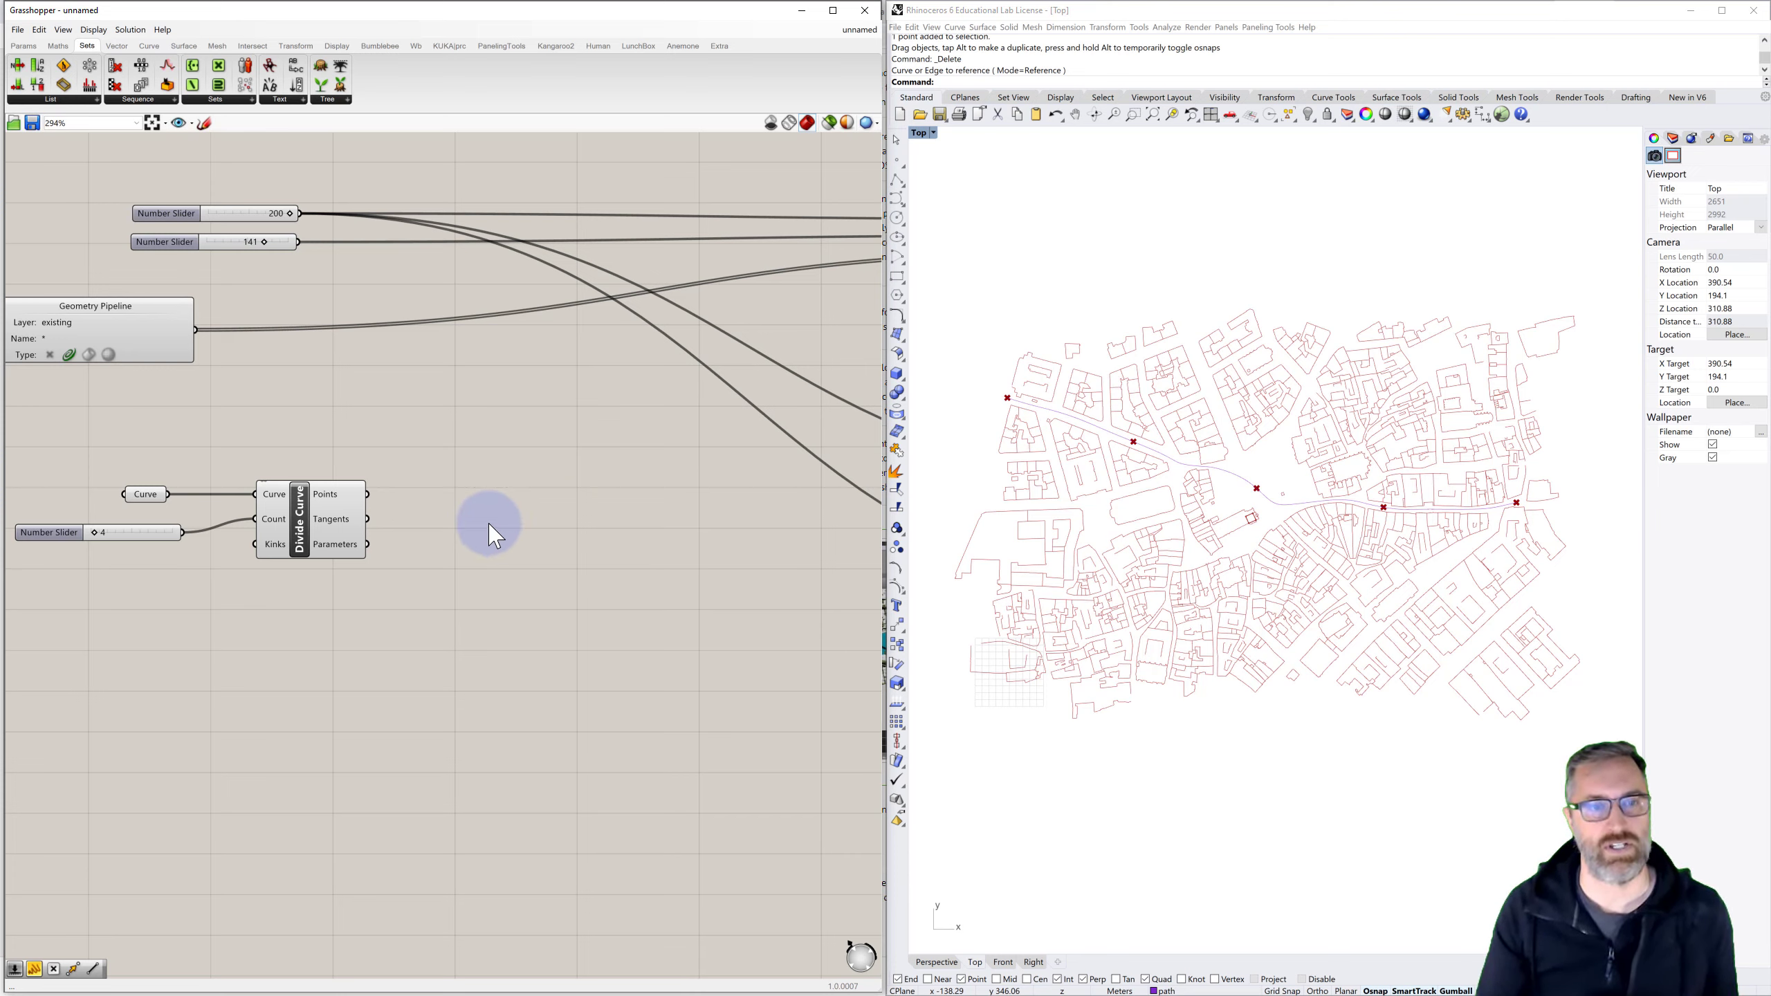
pyautogui.doubleClick(526, 533)
pyautogui.write('line')
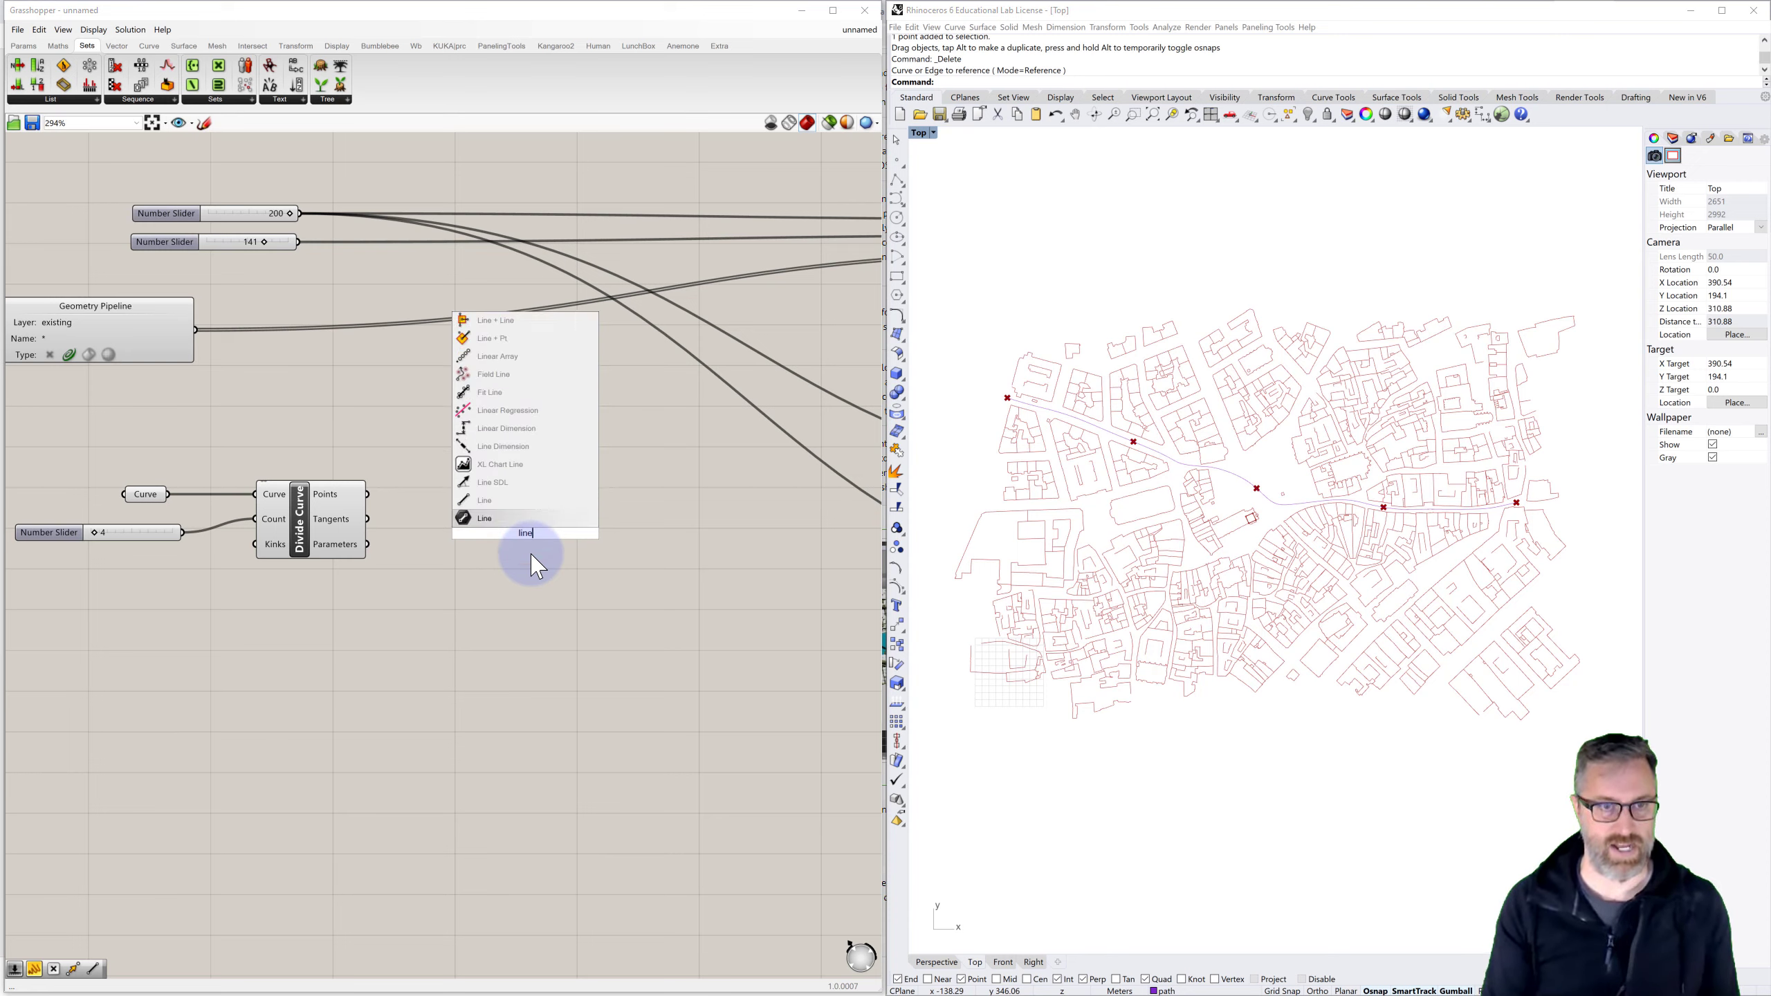
pyautogui.click(512, 483)
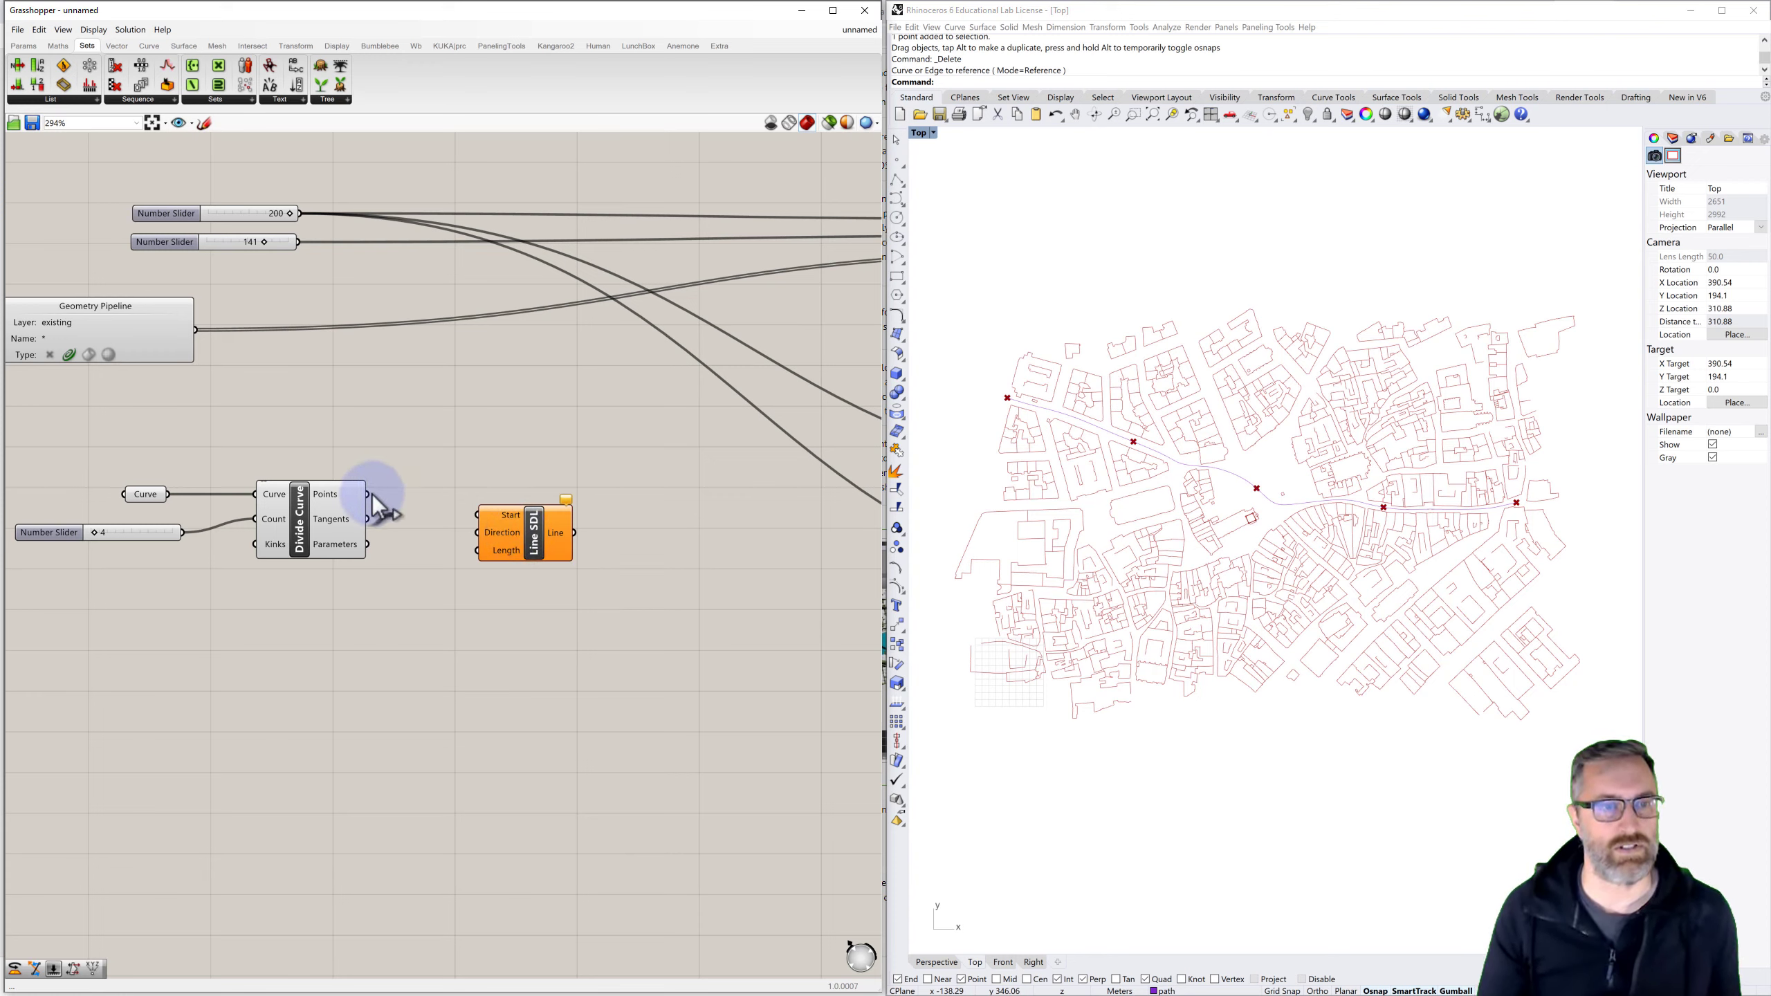
pyautogui.moveTo(469, 519); pyautogui.dragTo(476, 516)
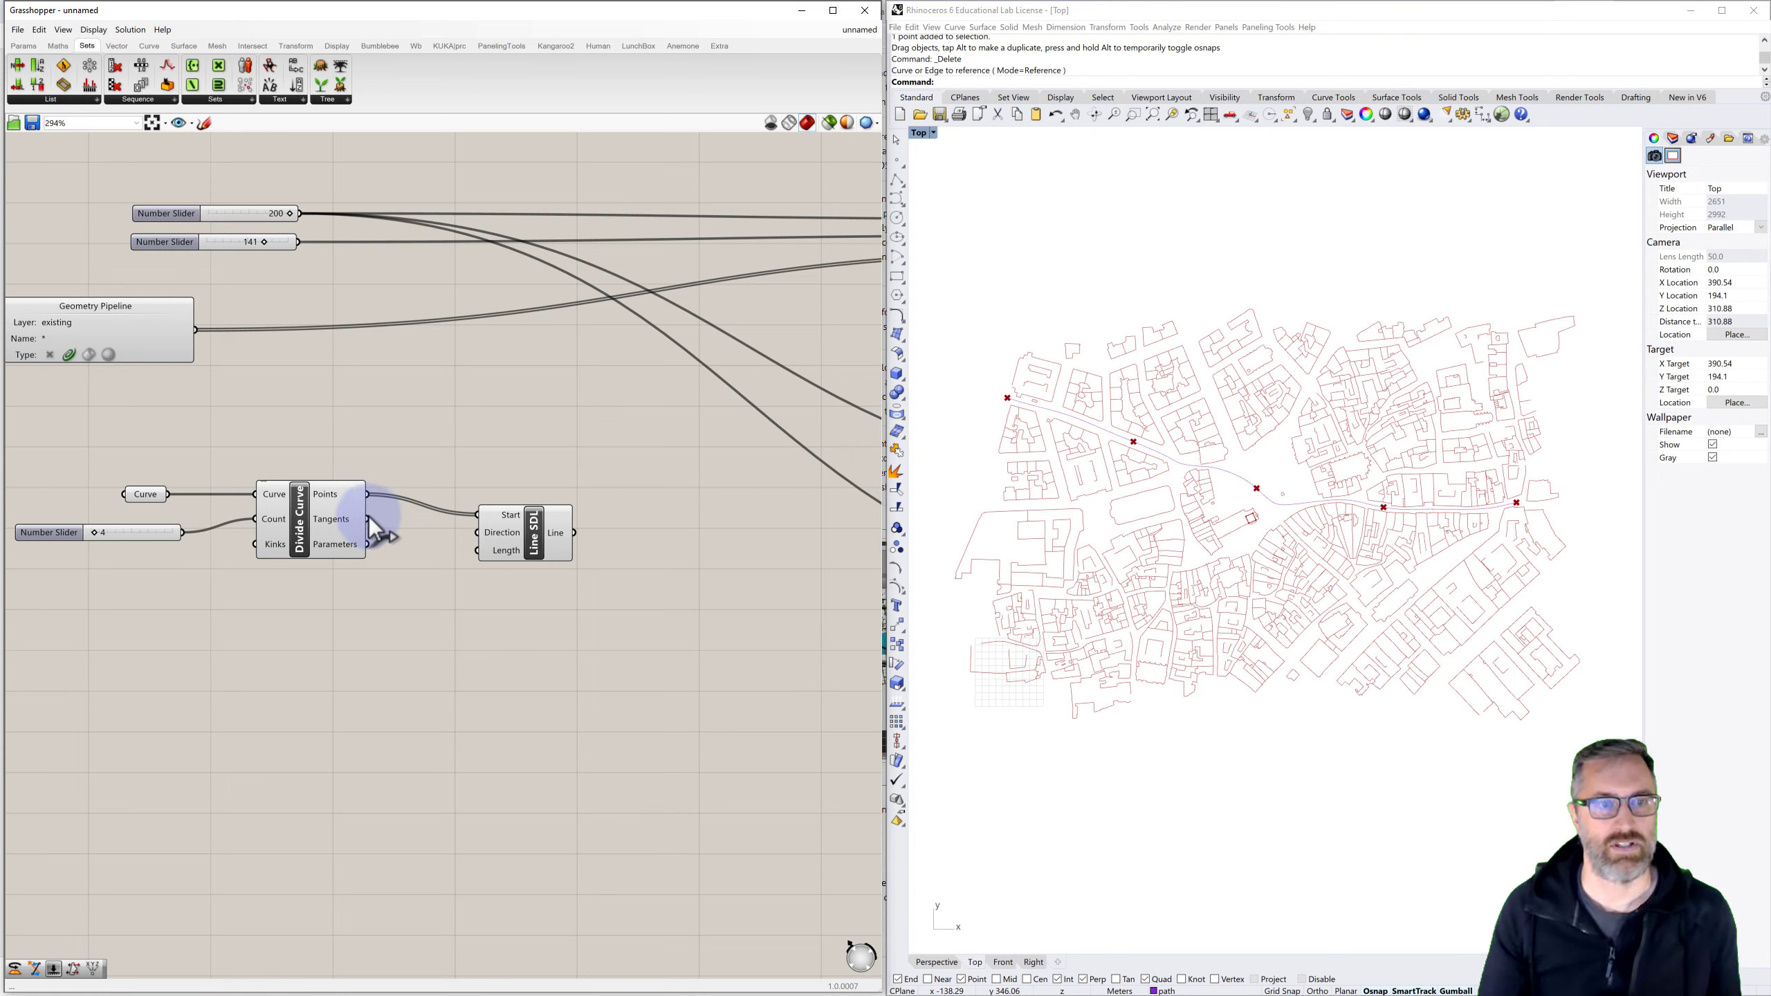
pyautogui.moveTo(367, 517); pyautogui.dragTo(478, 533)
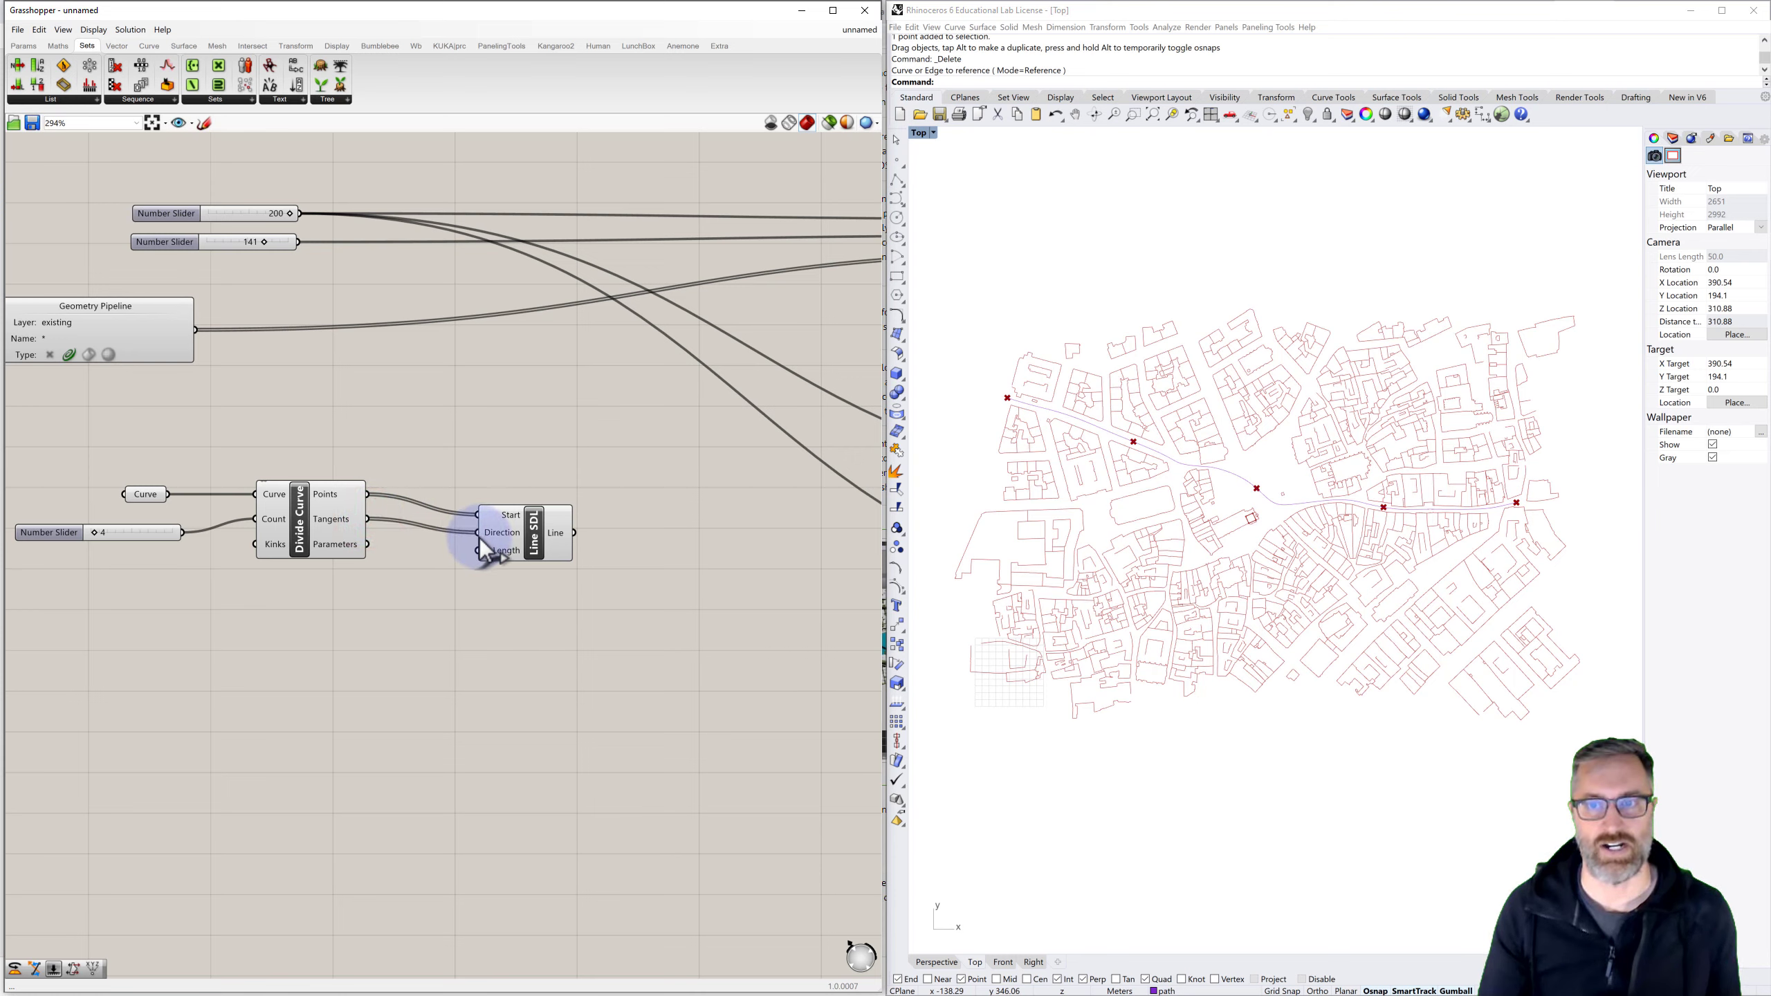
# Add a number slider for the line length, connect it to Line SDL's Length input and set it to 98
pyautogui.doubleClick(395, 597)
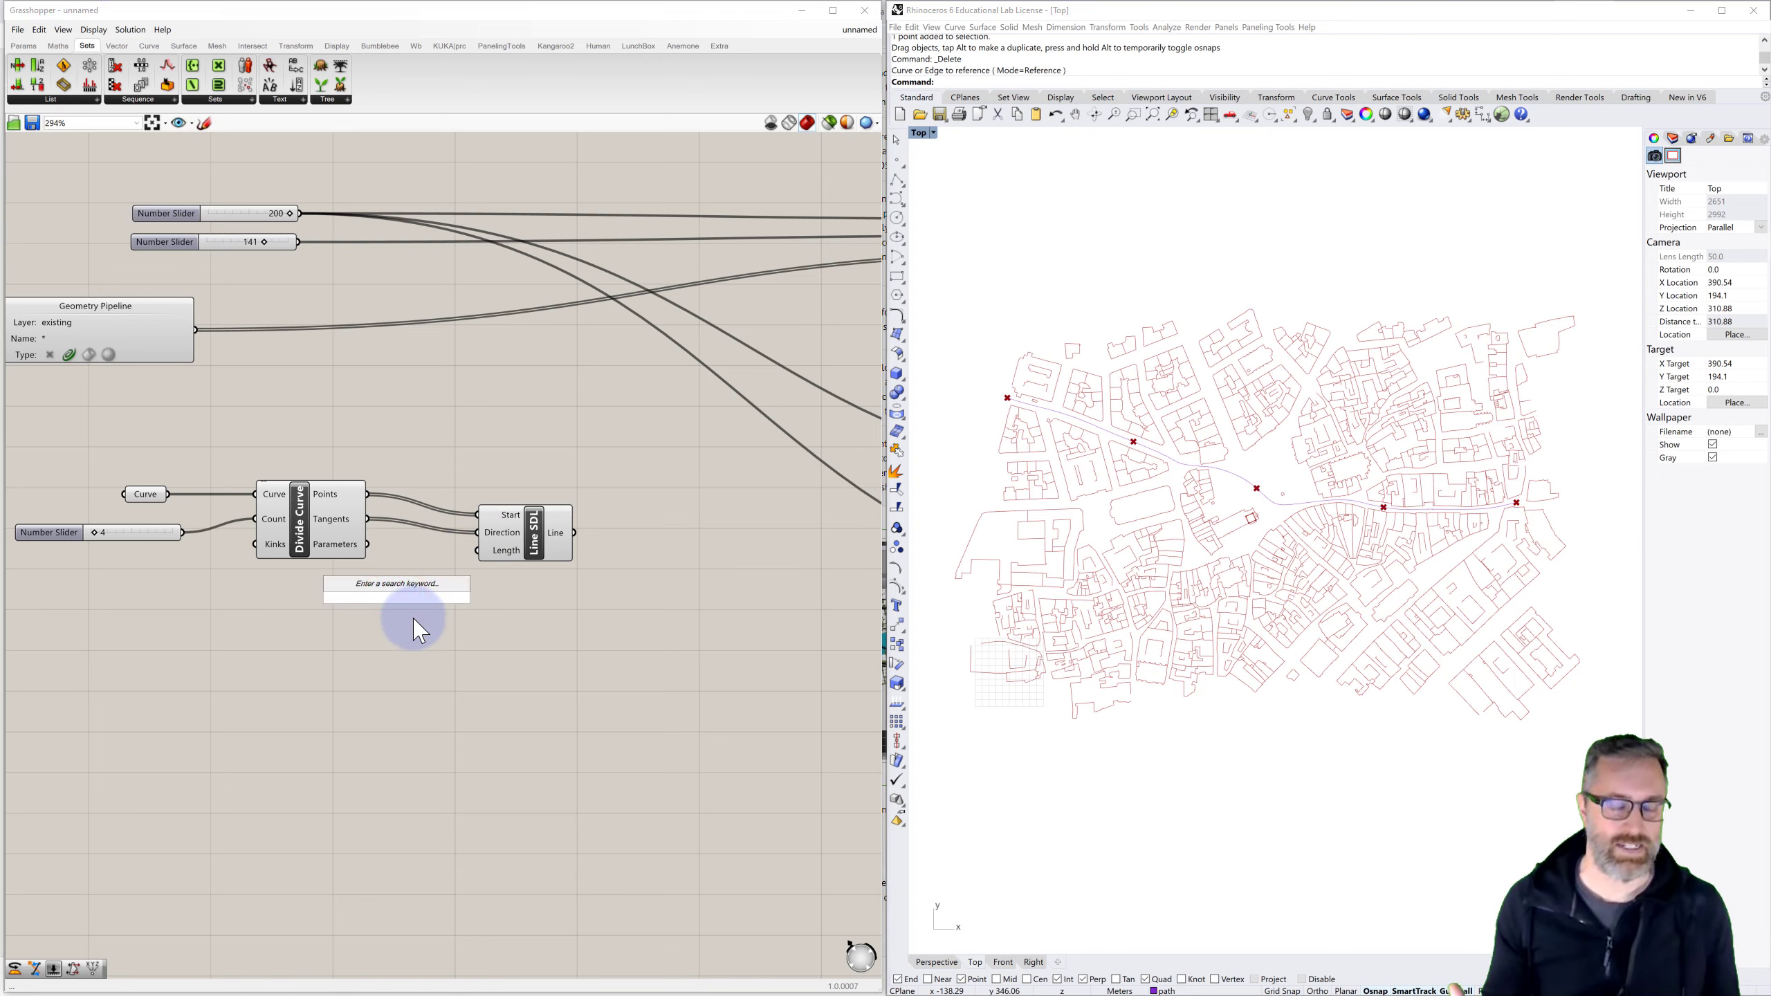
pyautogui.write('200')
pyautogui.press('Return')
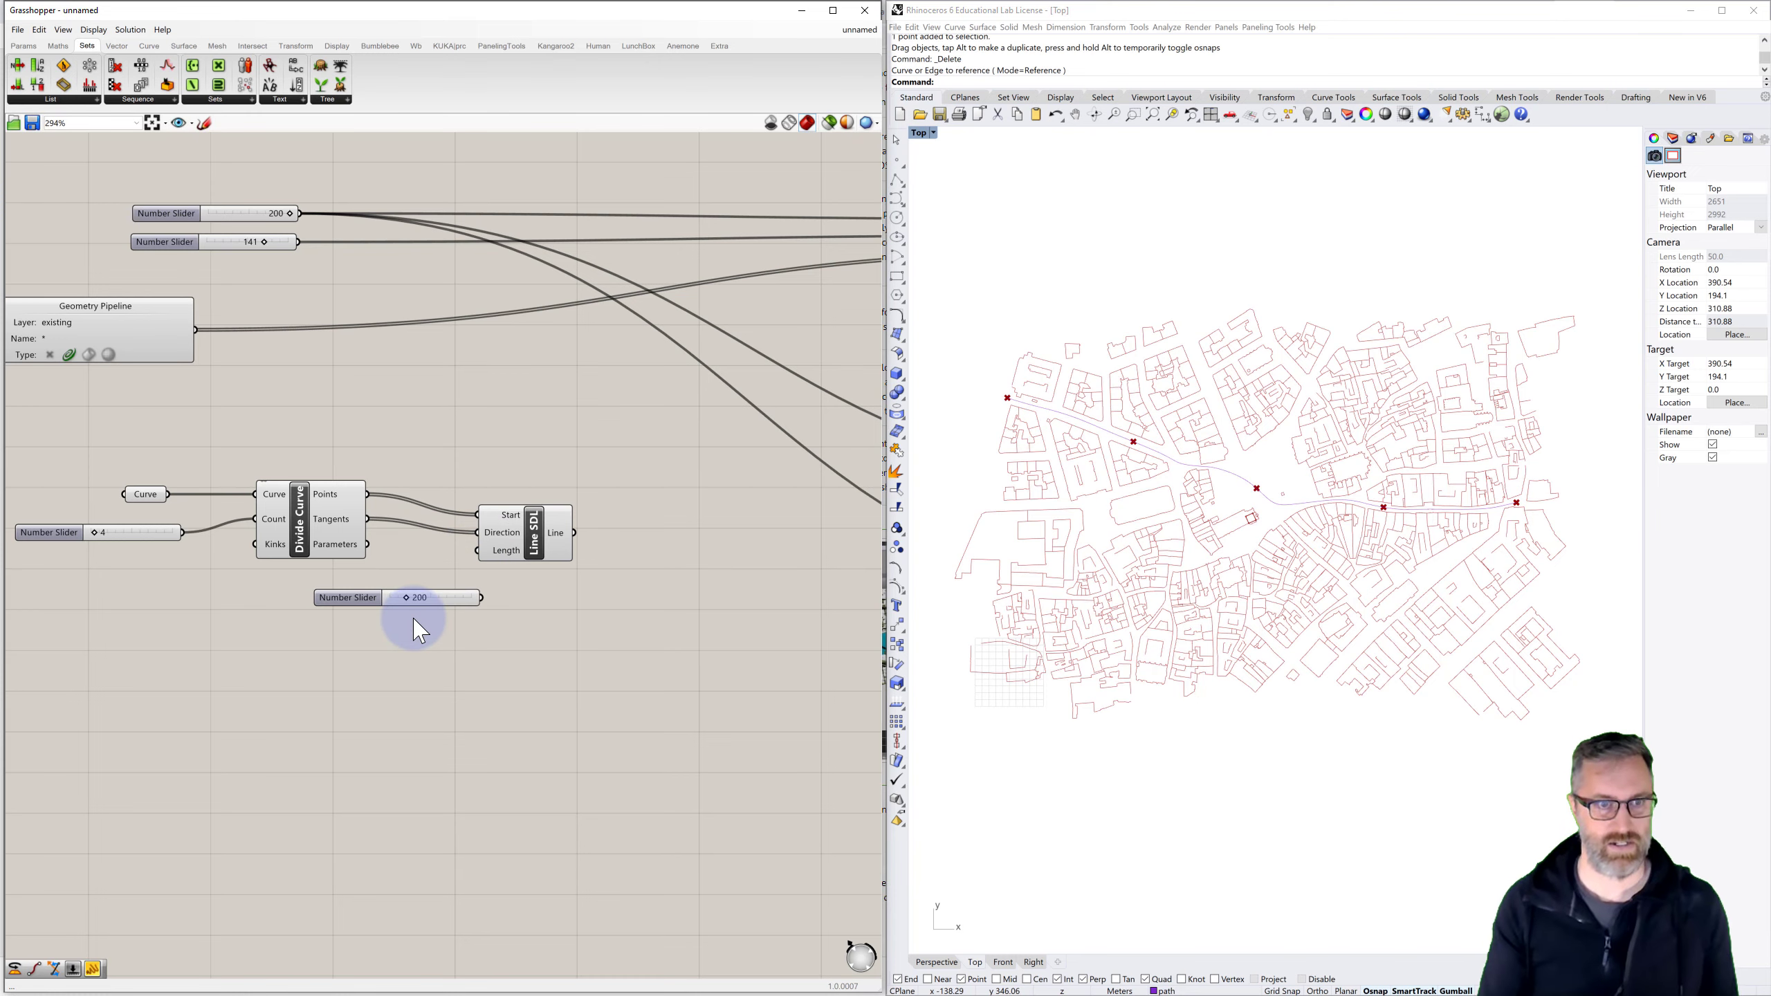
pyautogui.moveTo(367, 607); pyautogui.dragTo(312, 620)
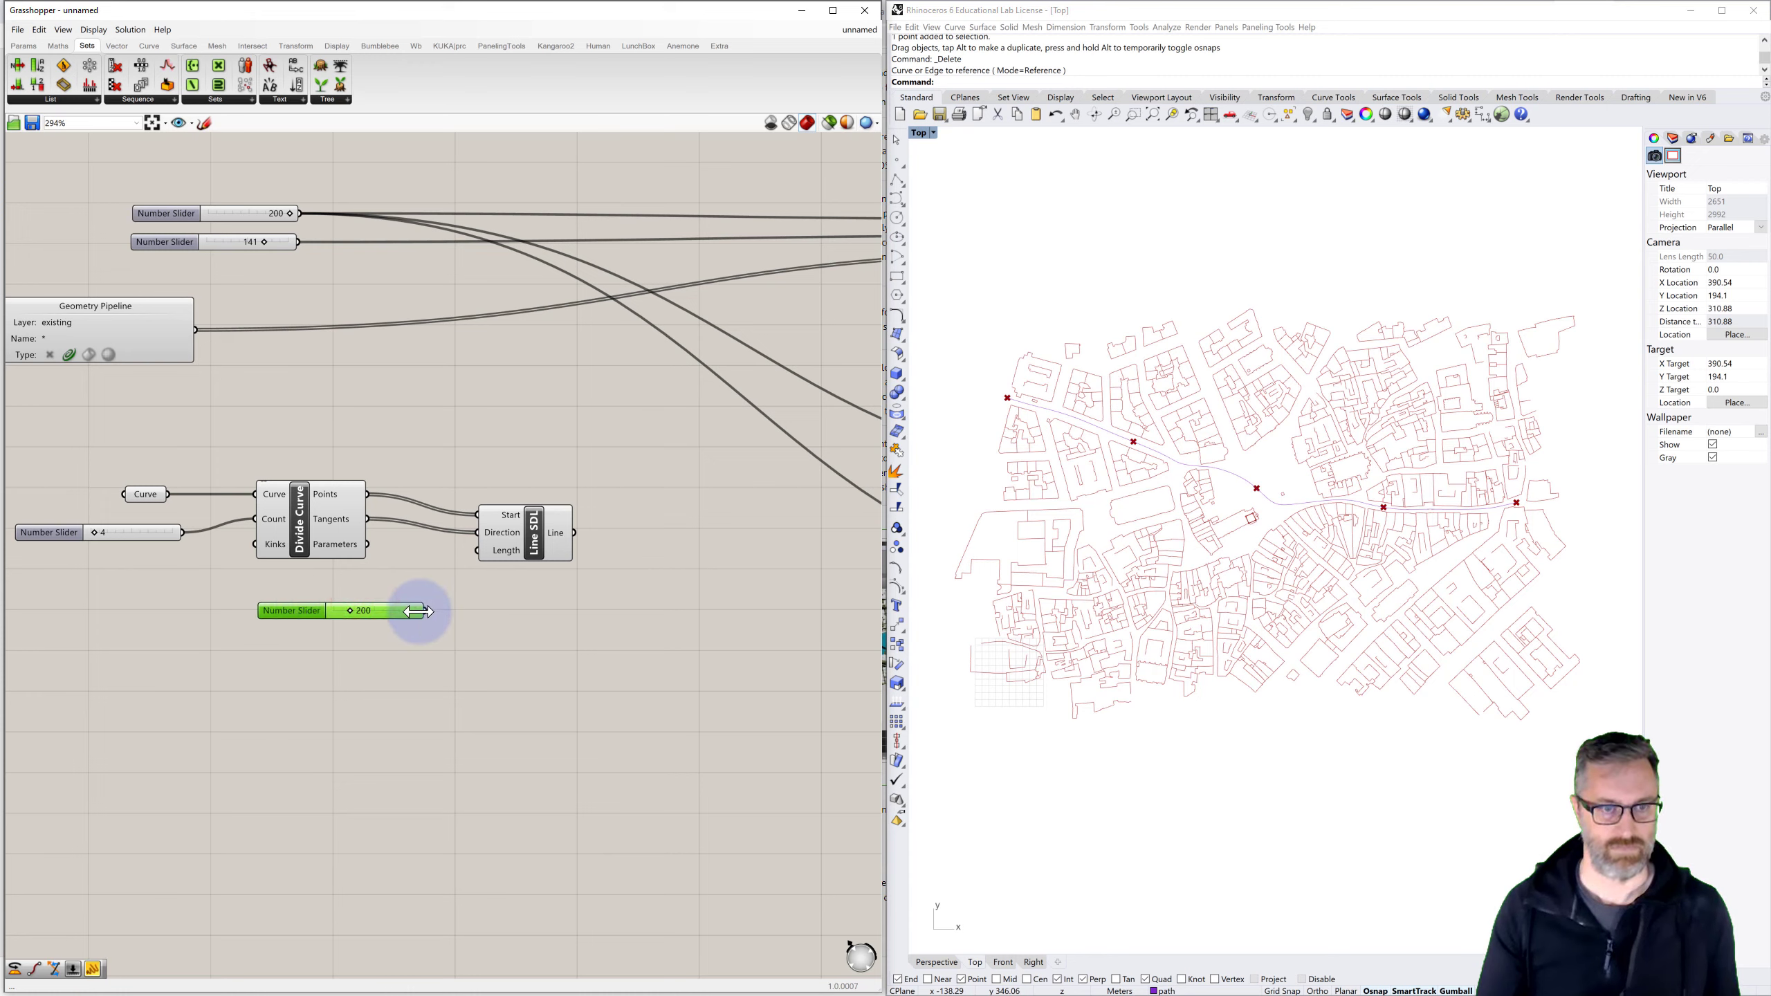
pyautogui.moveTo(425, 611); pyautogui.dragTo(478, 552)
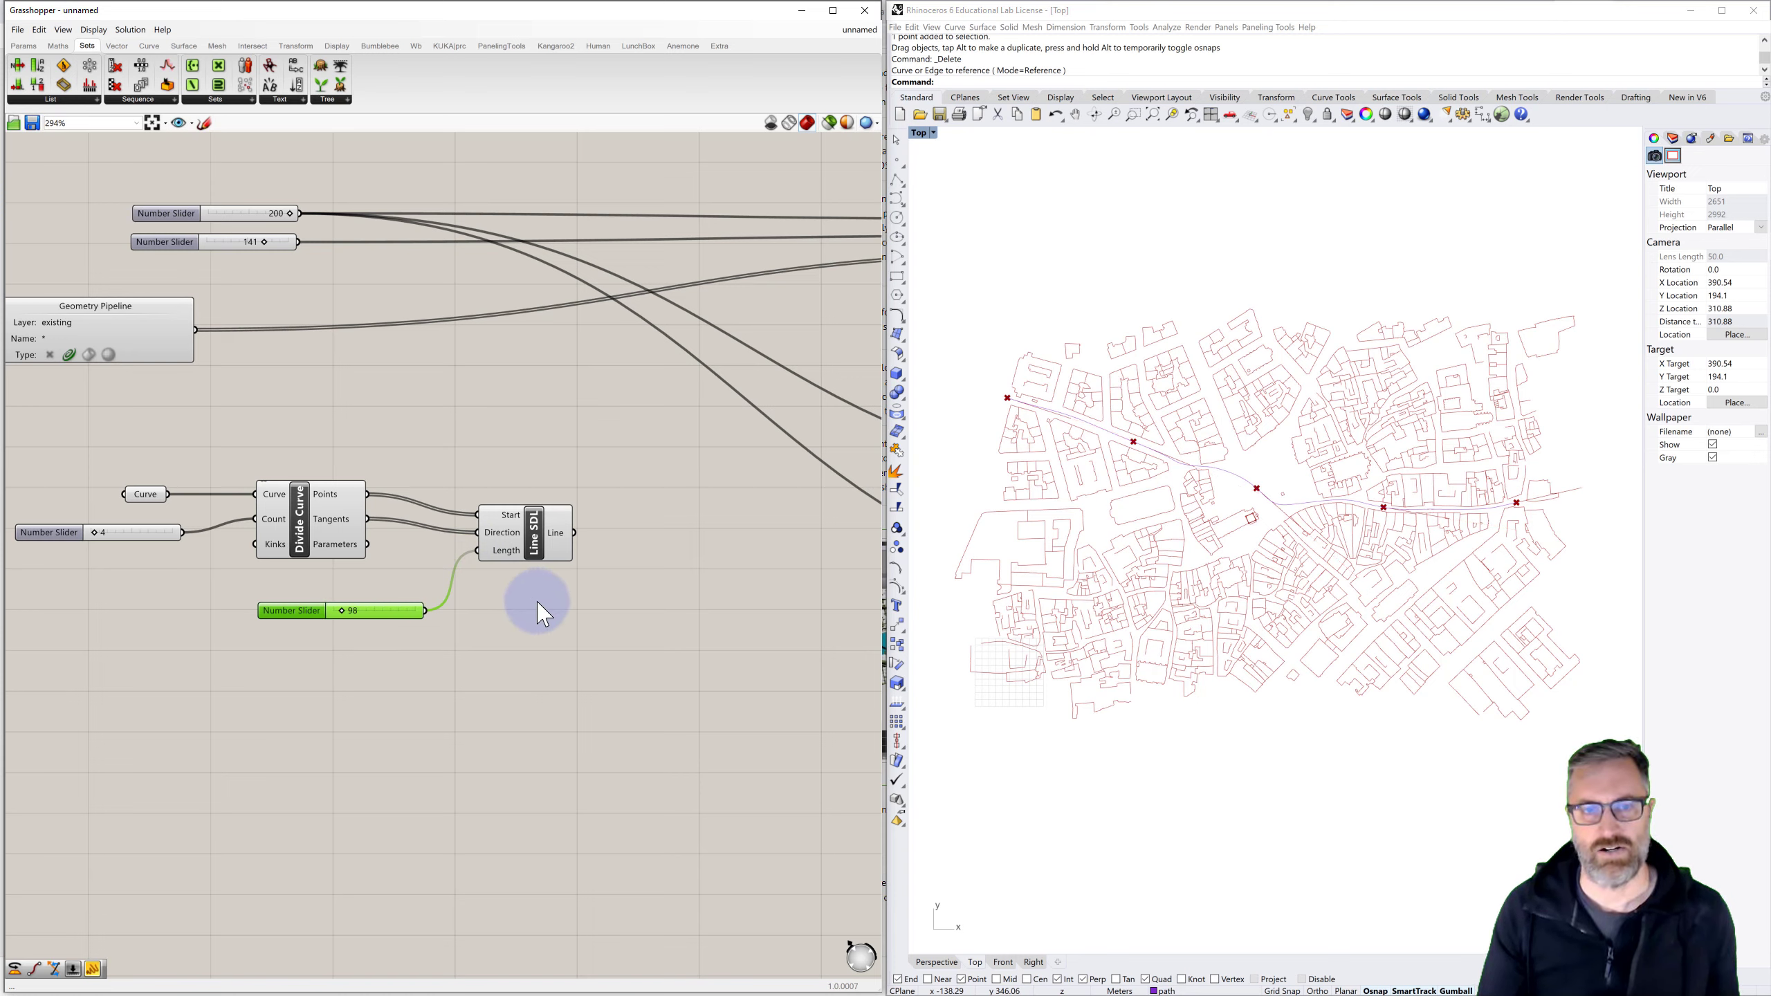
# Examine the tangent lines at the division points along the path in the Rhino Top viewport
pyautogui.scroll(2, 1015, 419)
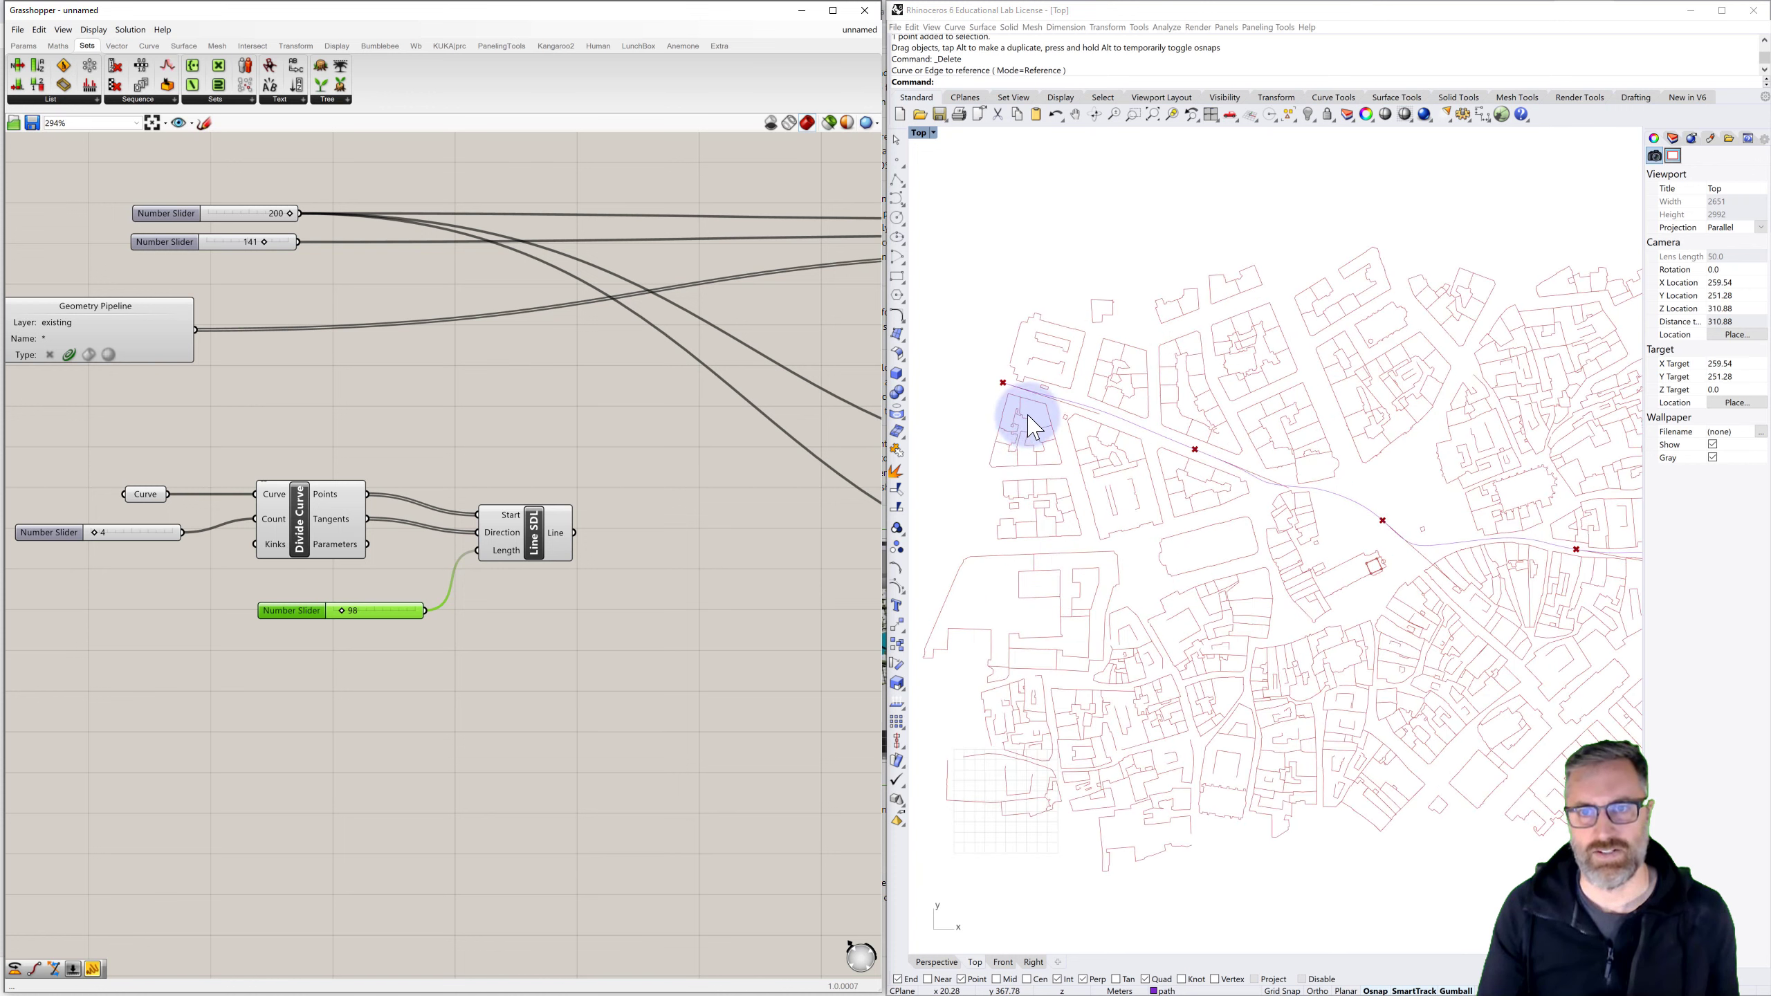
pyautogui.scroll(2, 1028, 408)
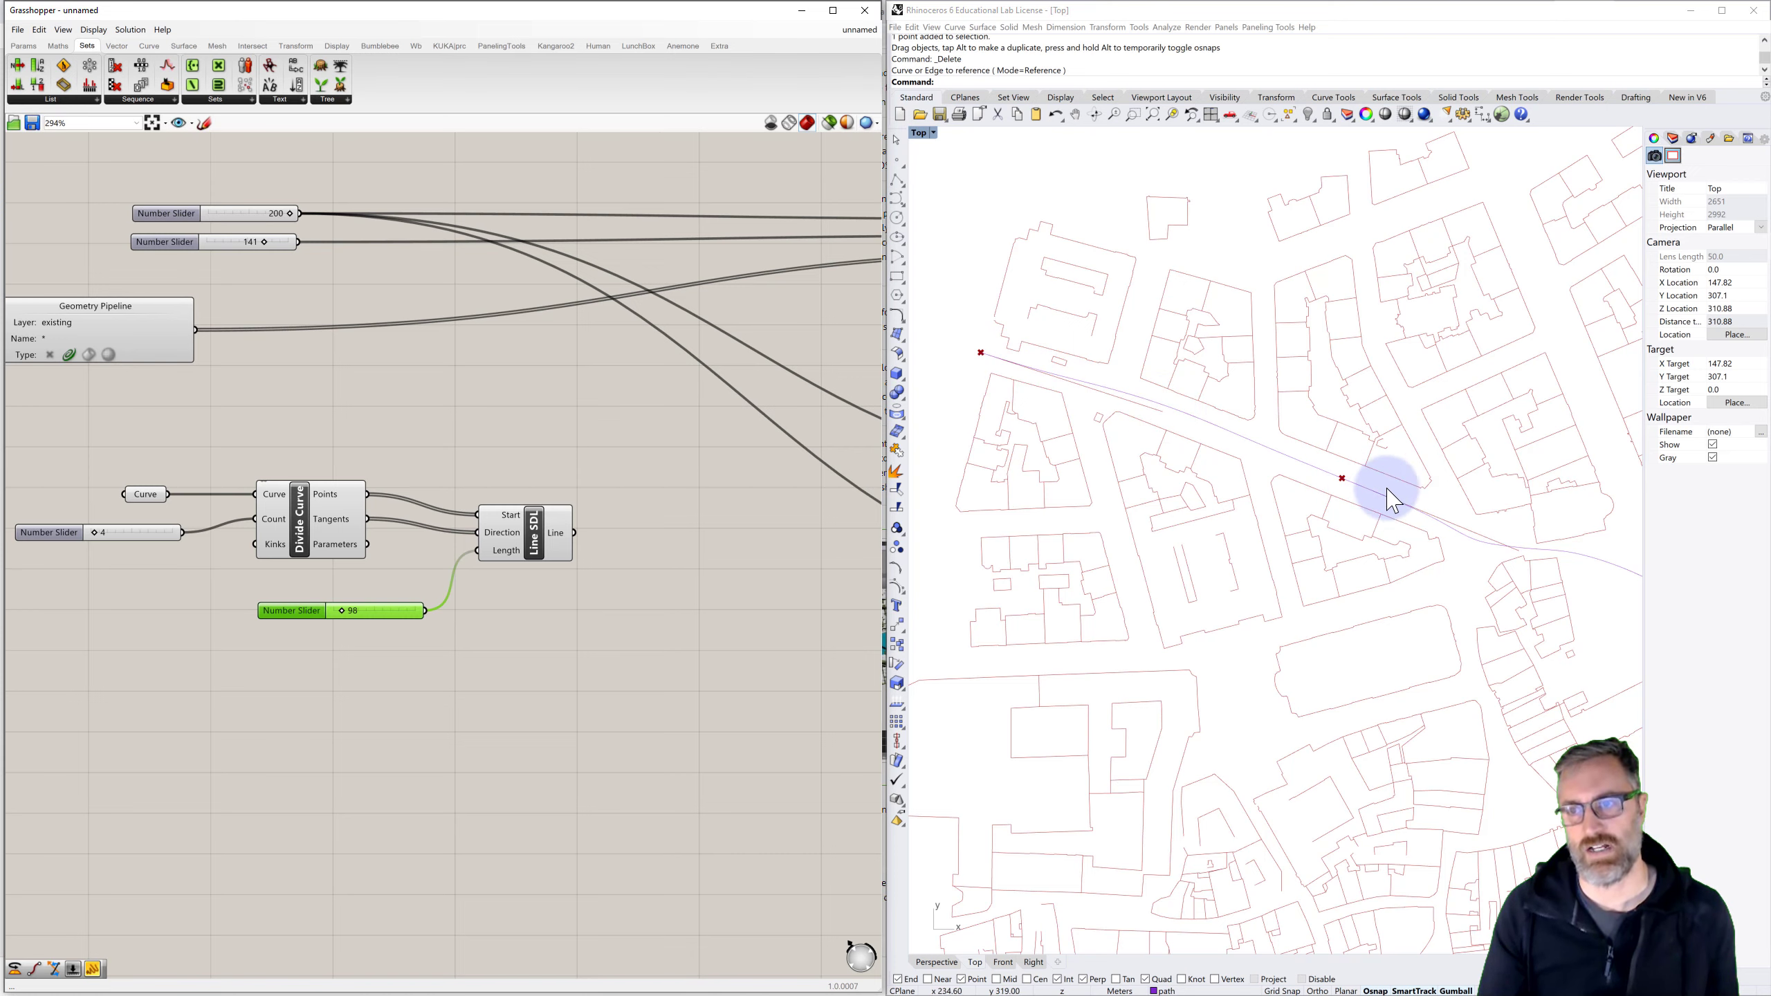
pyautogui.scroll(-6, 1406, 509)
pyautogui.moveTo(1406, 508); pyautogui.dragTo(1246, 447, button='right')
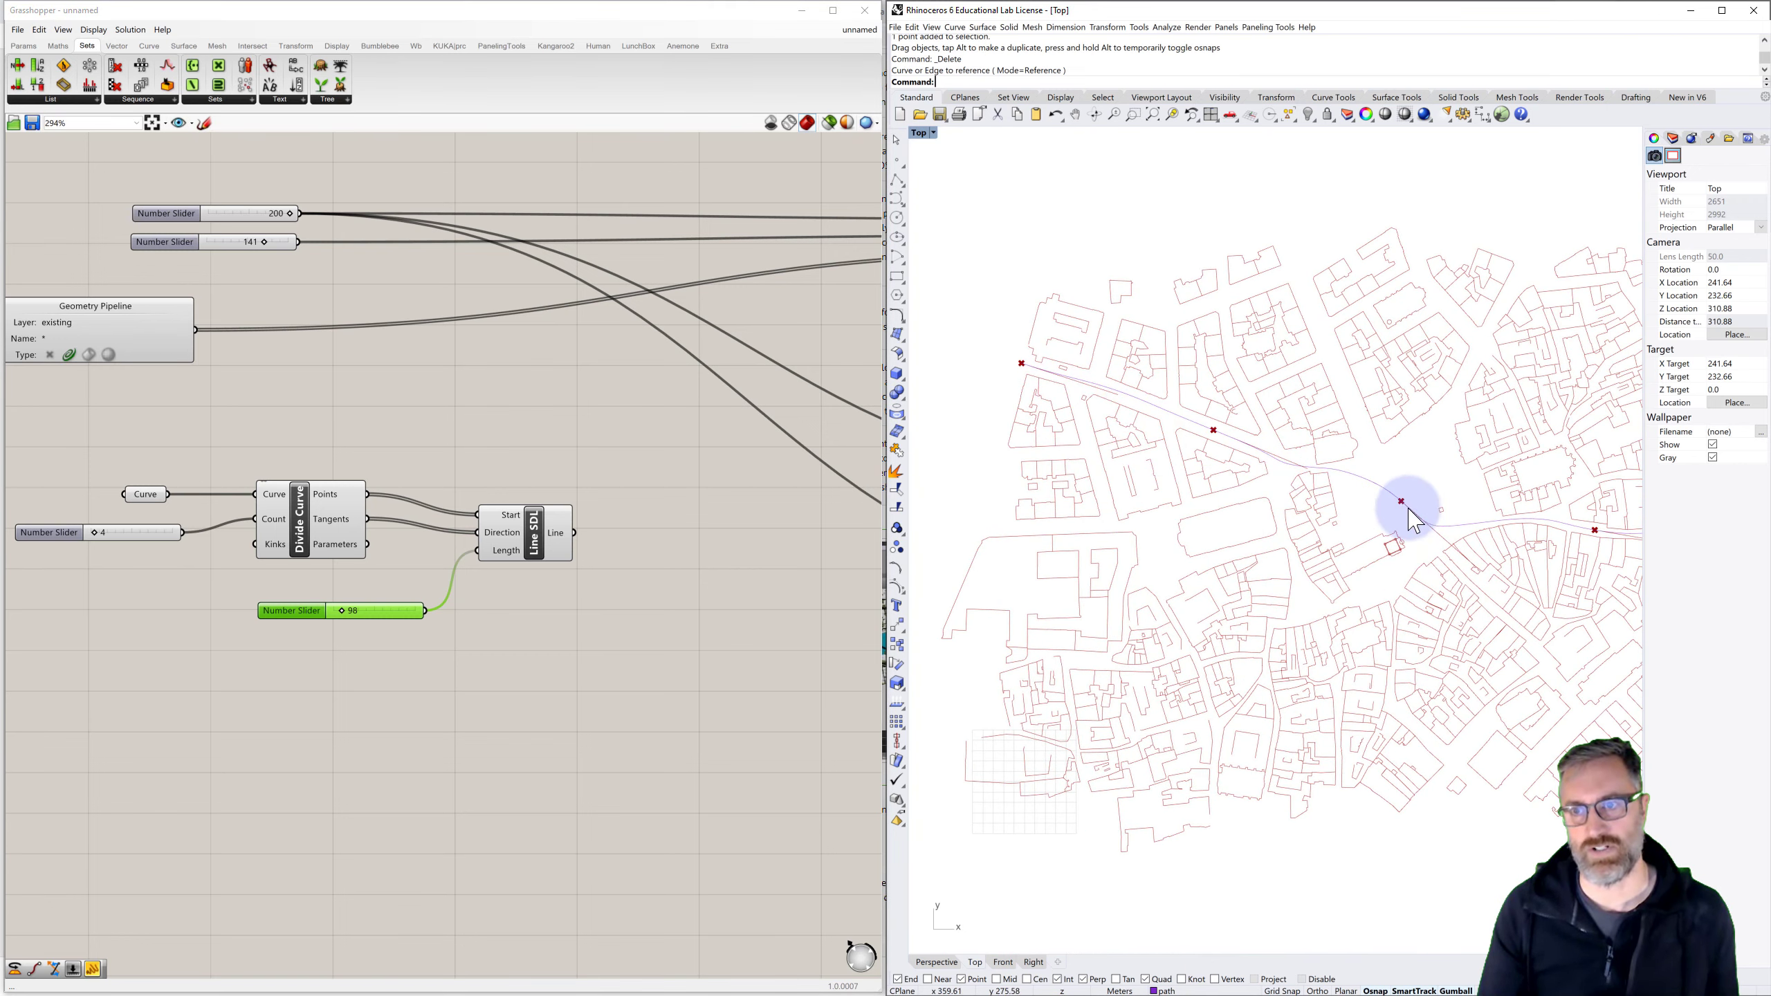
pyautogui.moveTo(1580, 522); pyautogui.dragTo(1469, 486, button='right')
pyautogui.scroll(-2, 1469, 485)
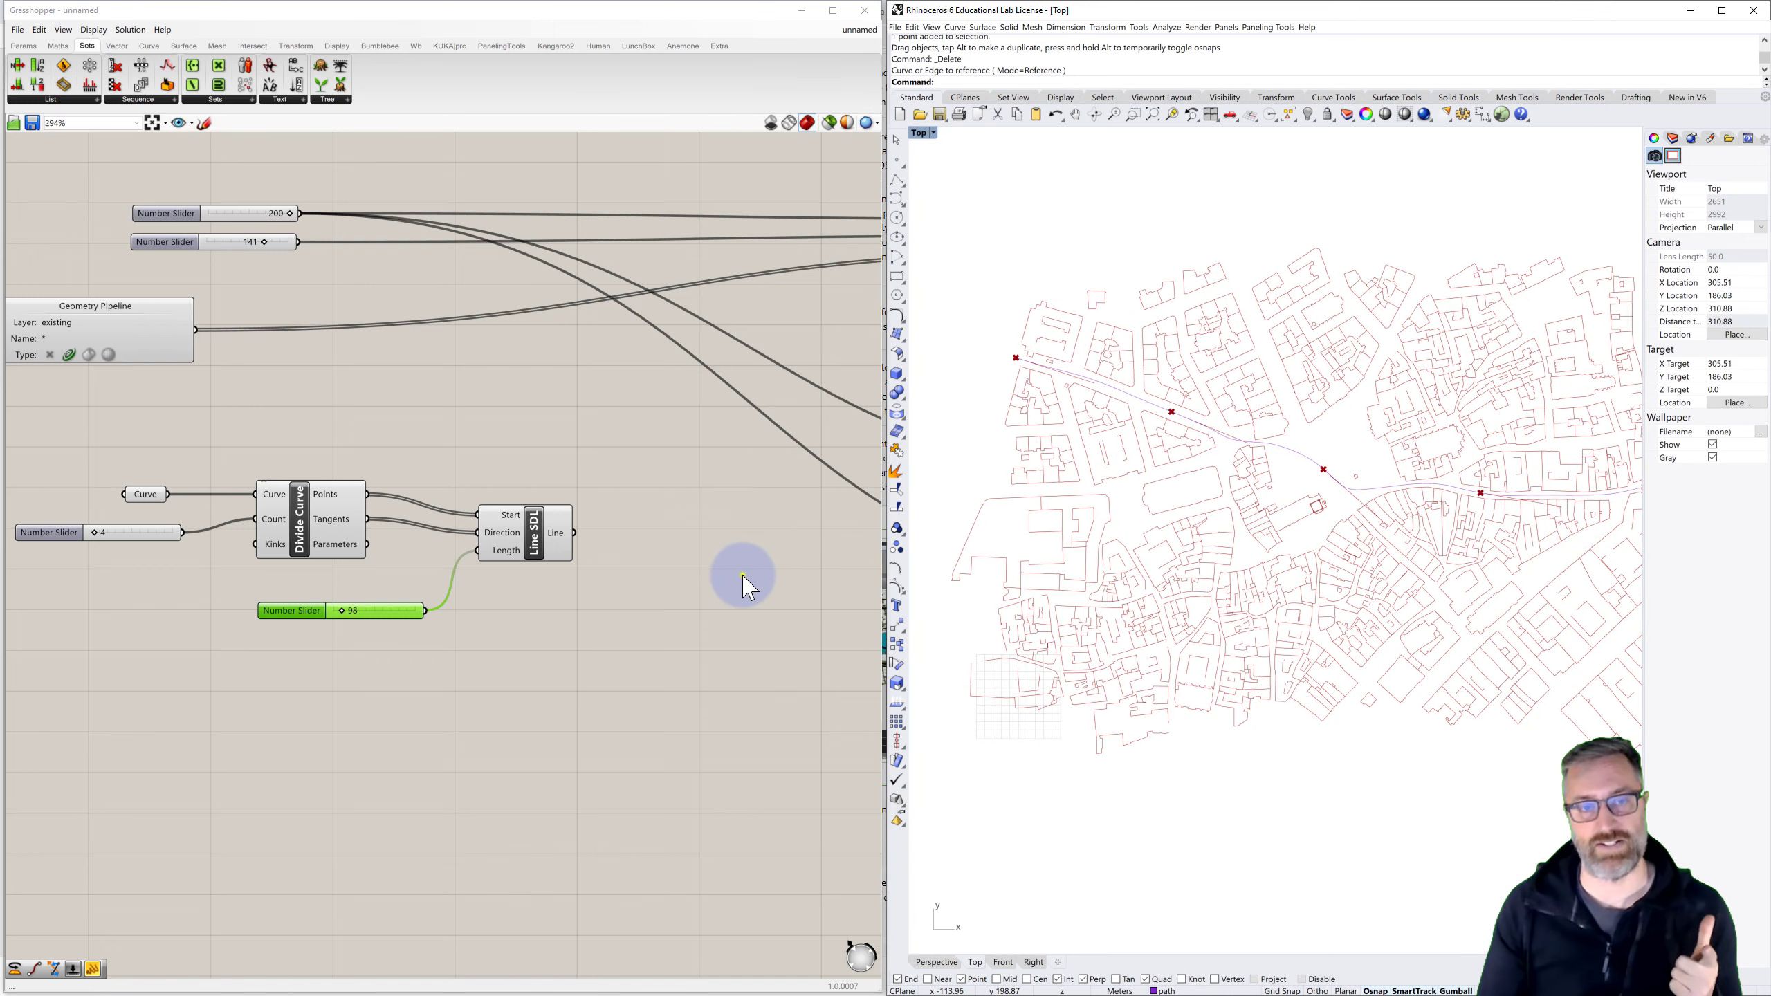
# Add a Rotate component after Line SDL and connect the Line output to its Geometry input
pyautogui.moveTo(742, 576); pyautogui.dragTo(677, 582, button='right')
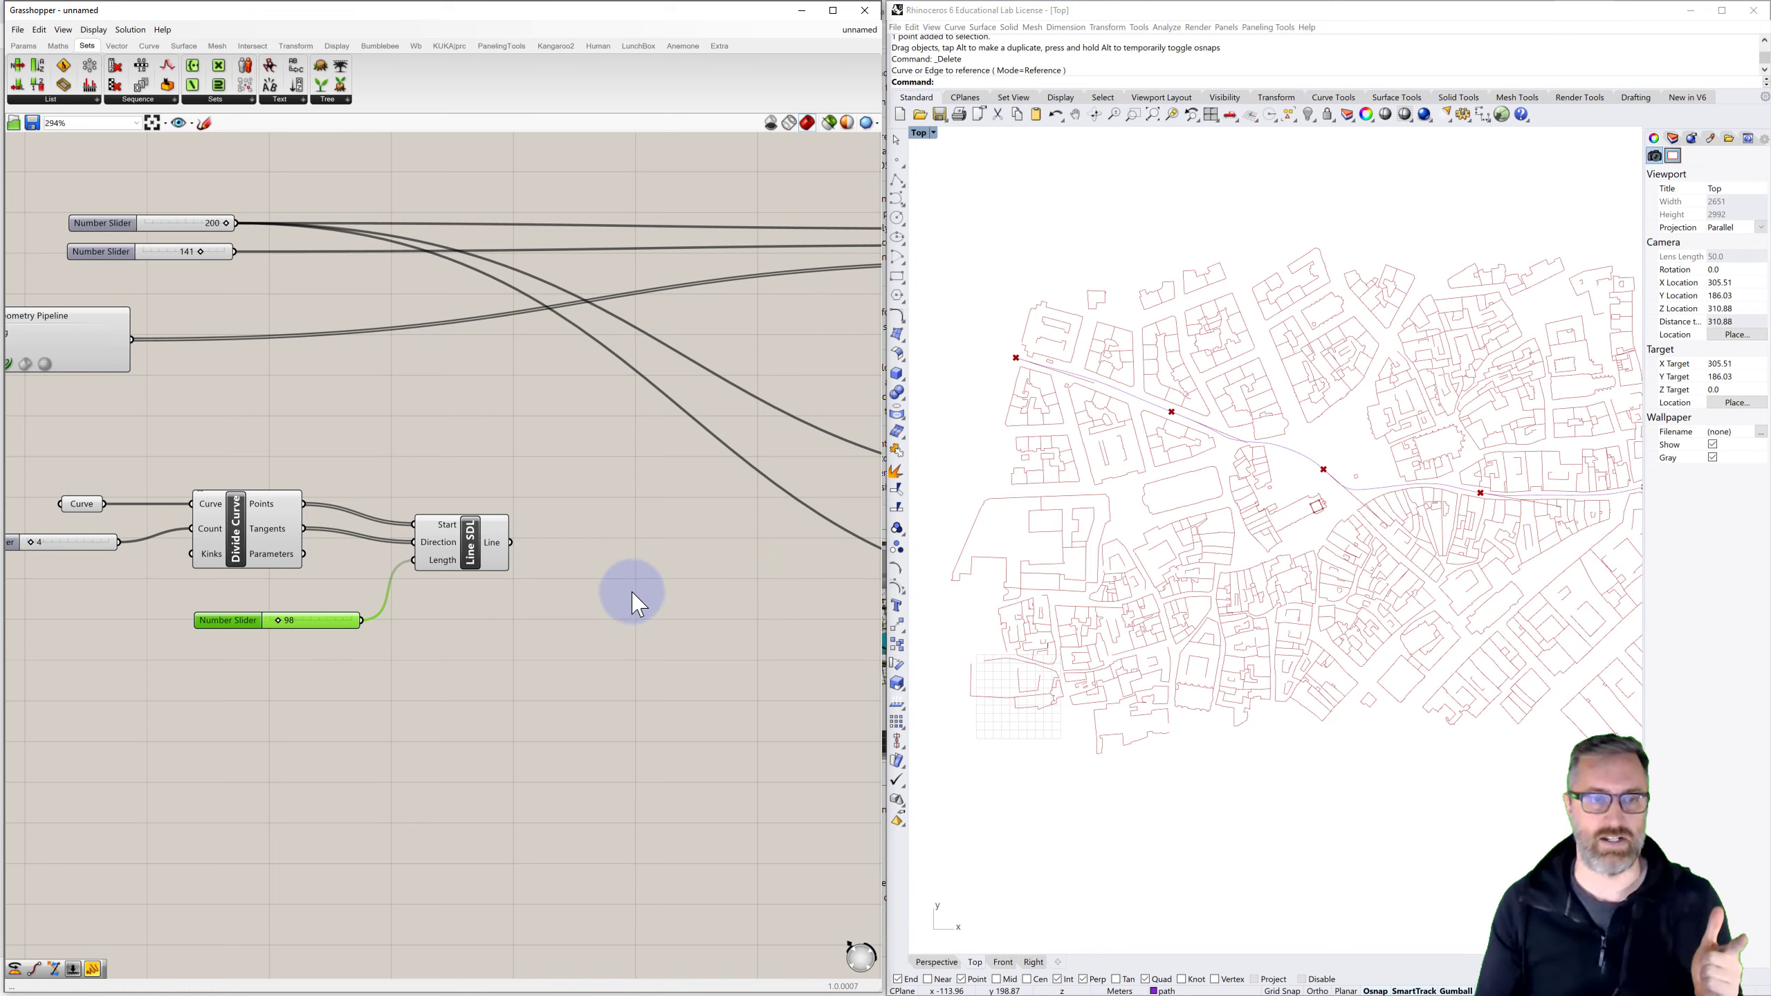
pyautogui.doubleClick(602, 542)
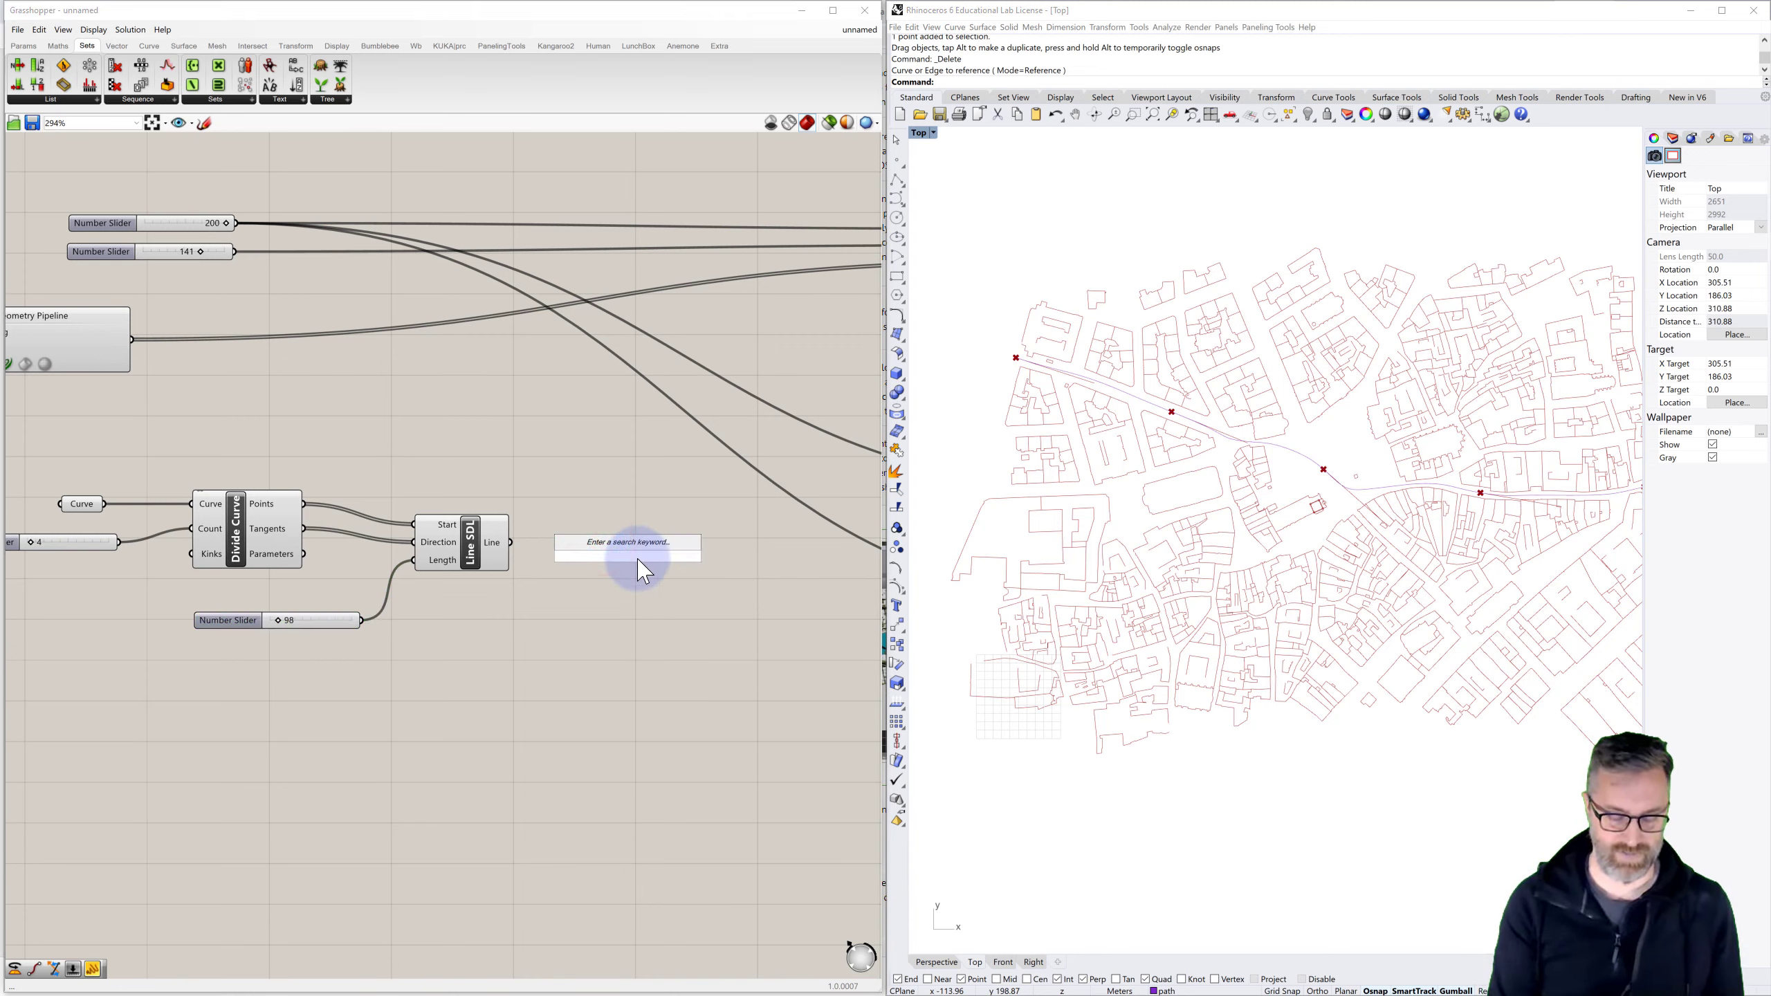
pyautogui.write('rotate')
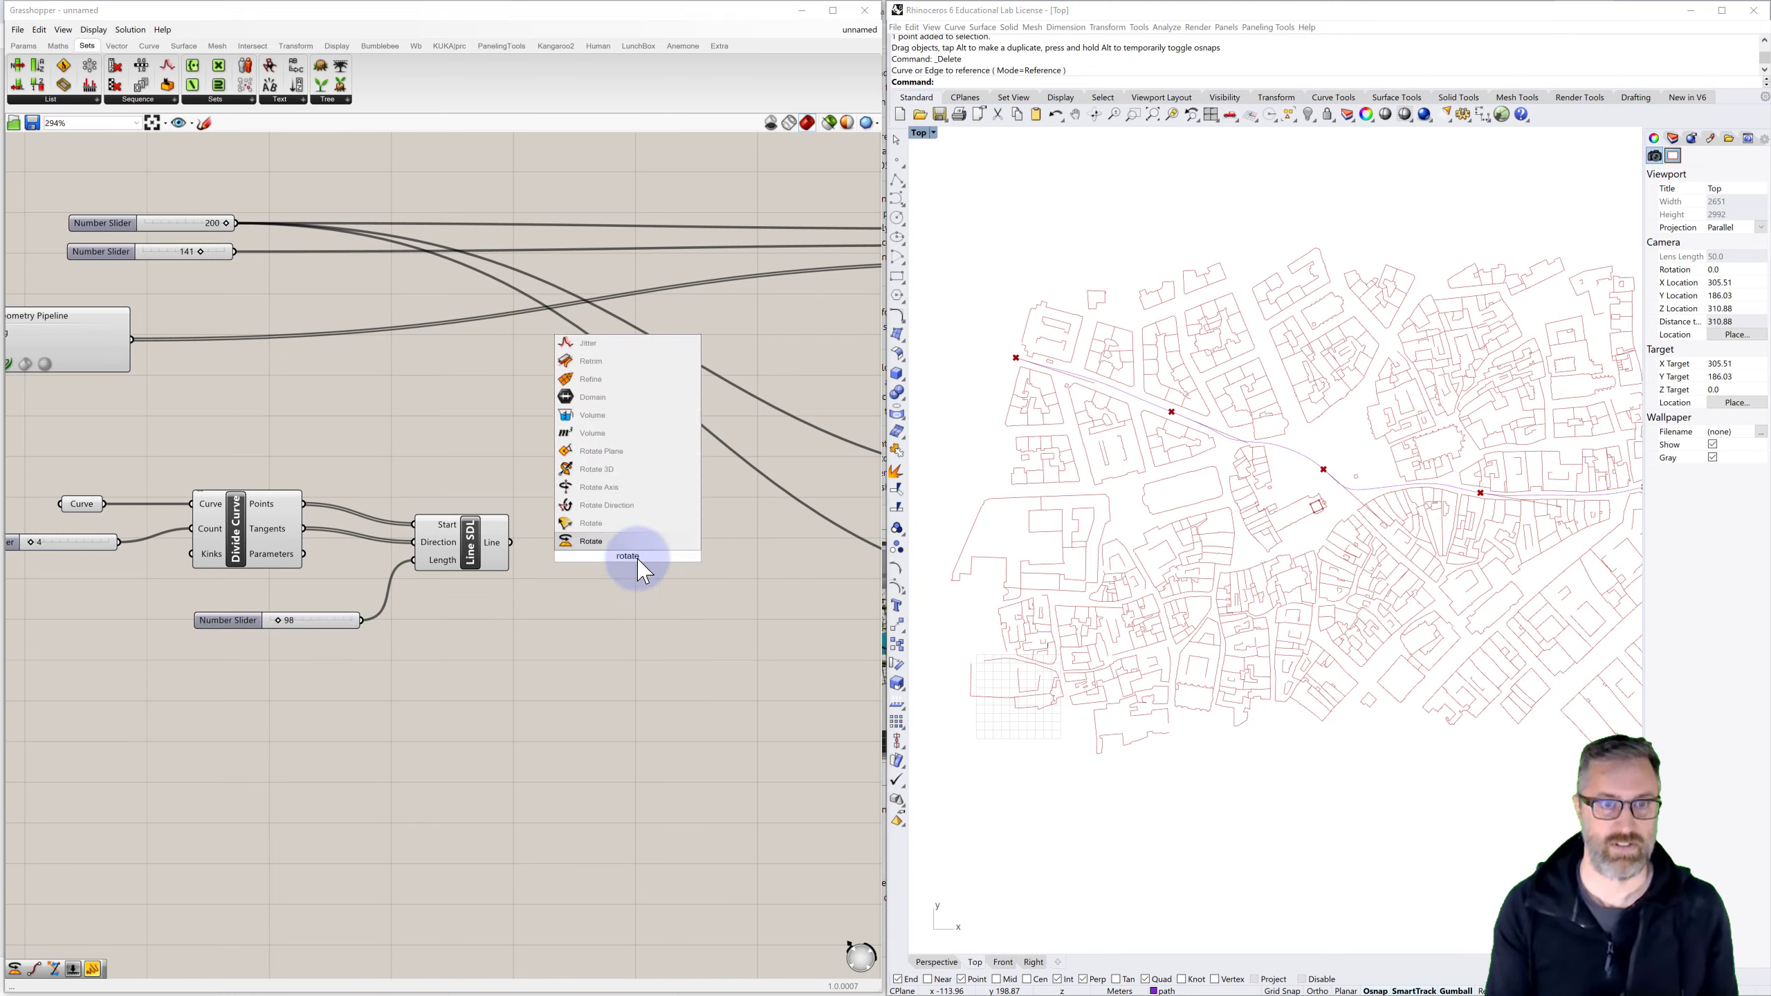
pyautogui.click(612, 543)
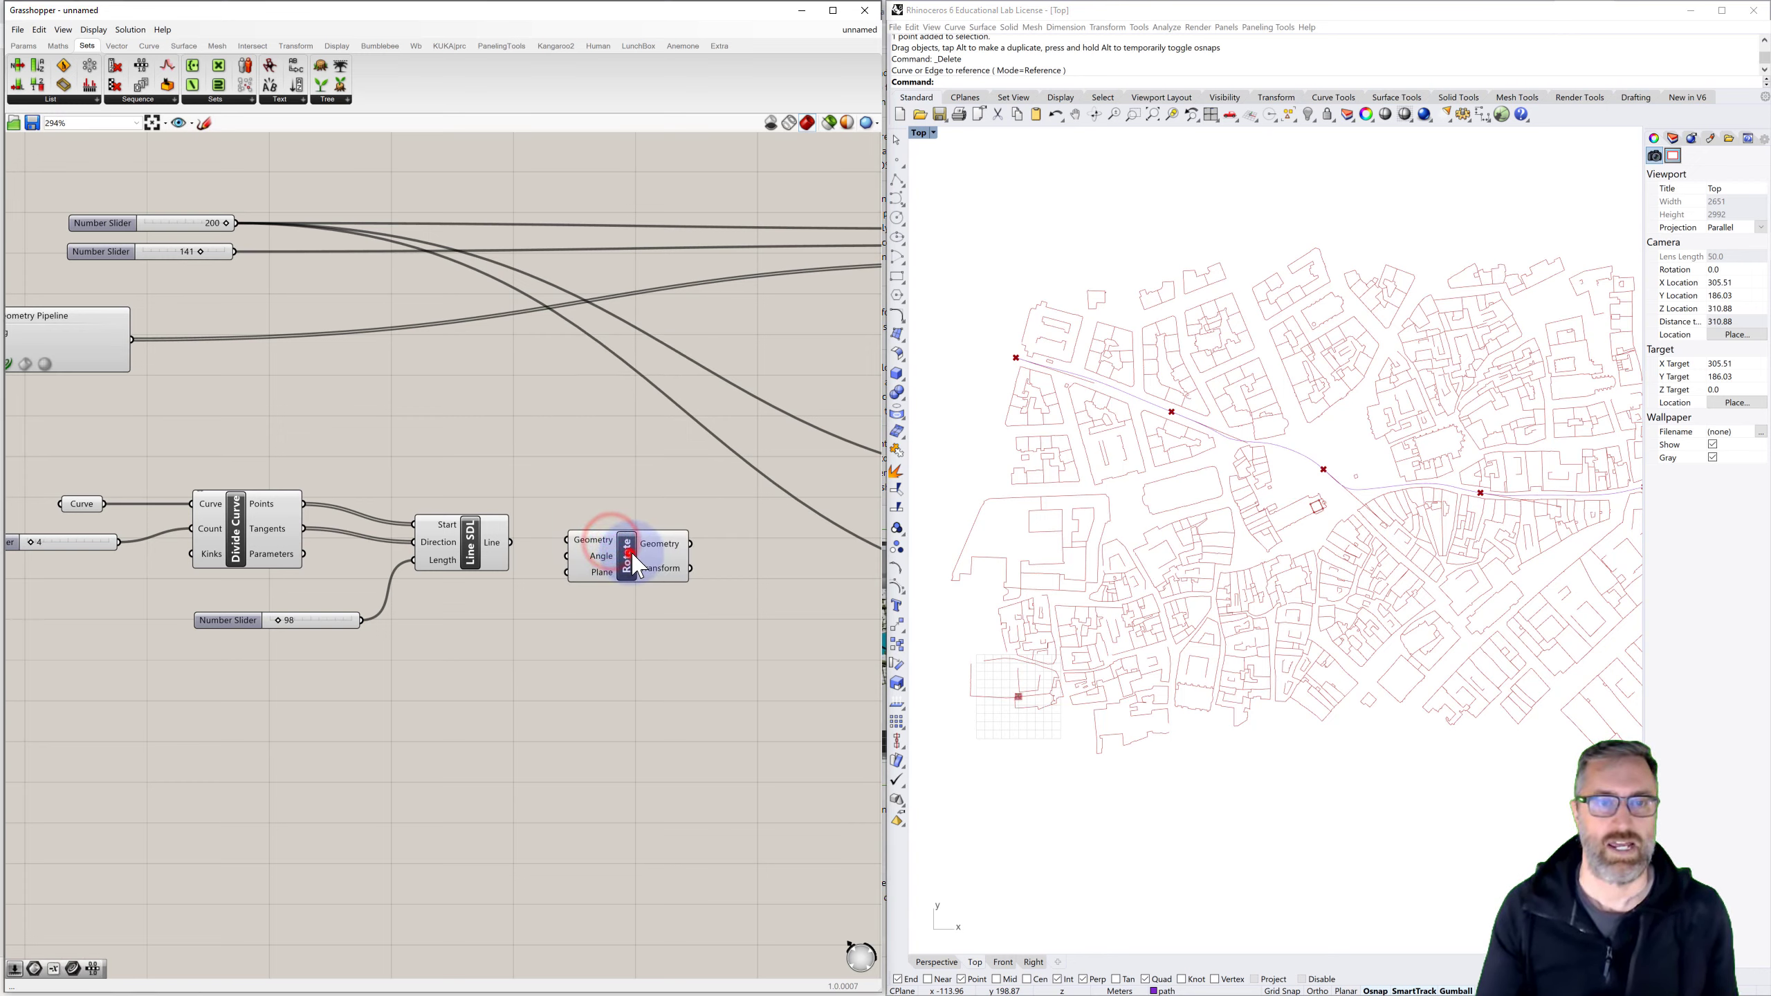
pyautogui.moveTo(636, 565); pyautogui.dragTo(666, 561)
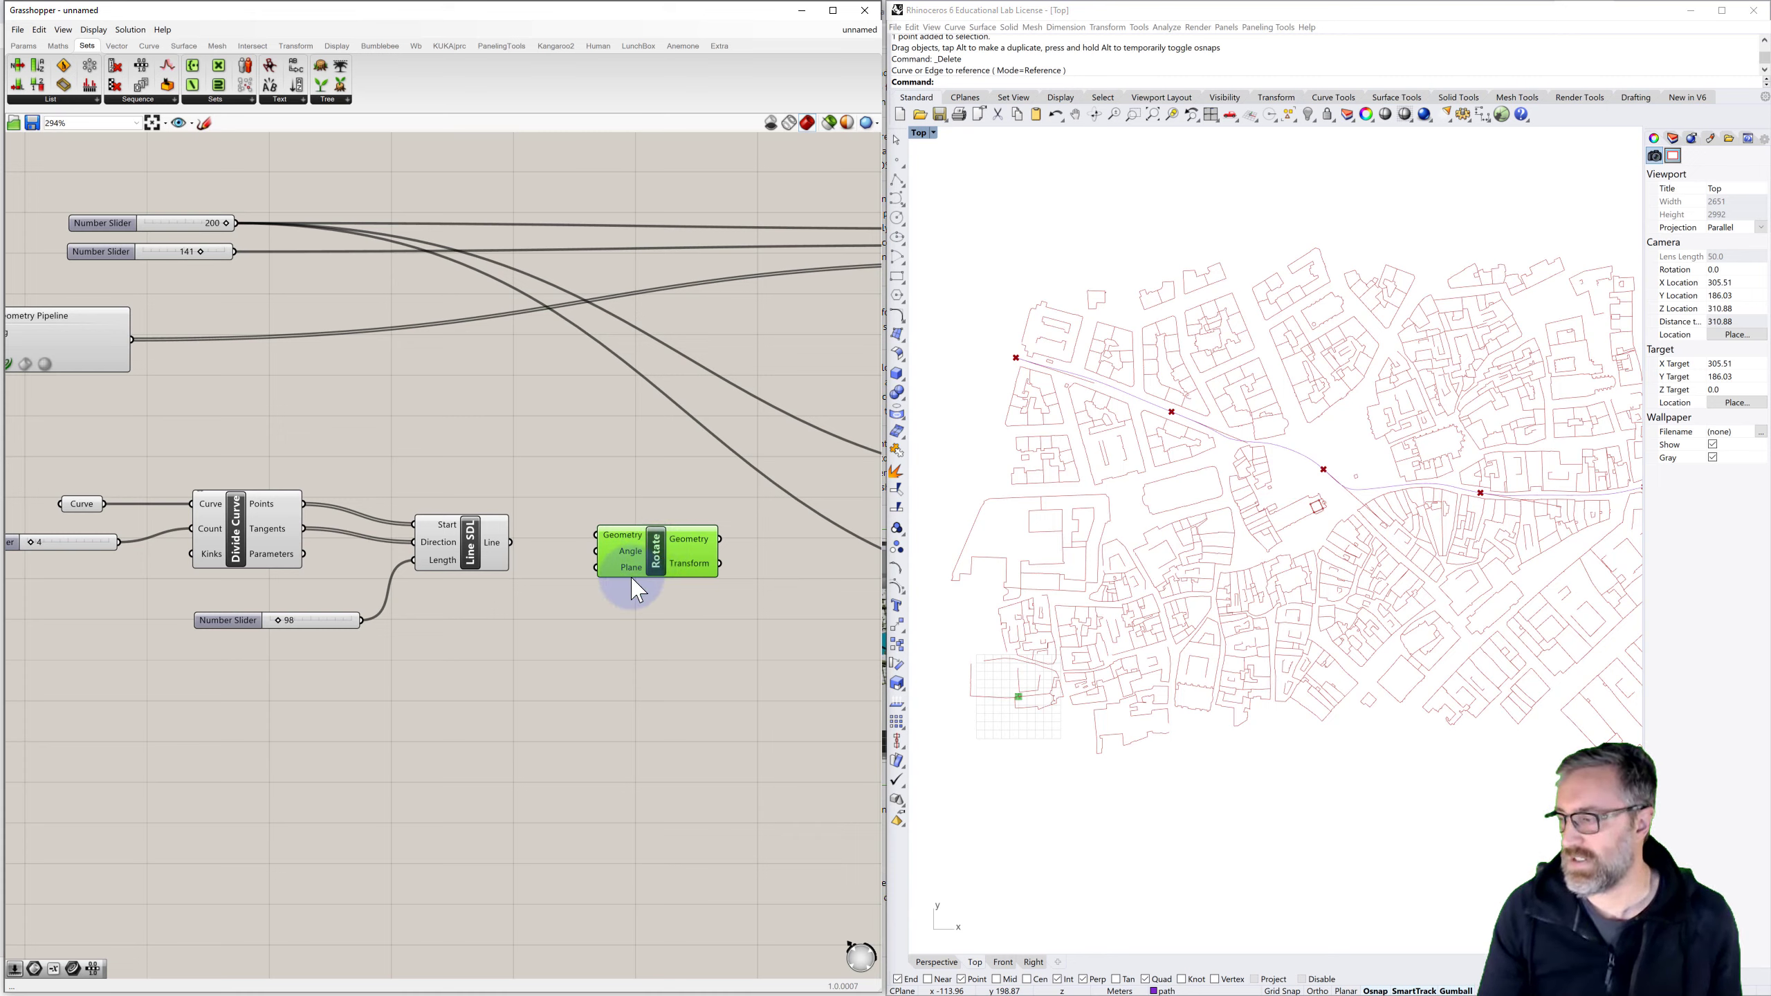
pyautogui.moveTo(513, 543); pyautogui.dragTo(629, 559)
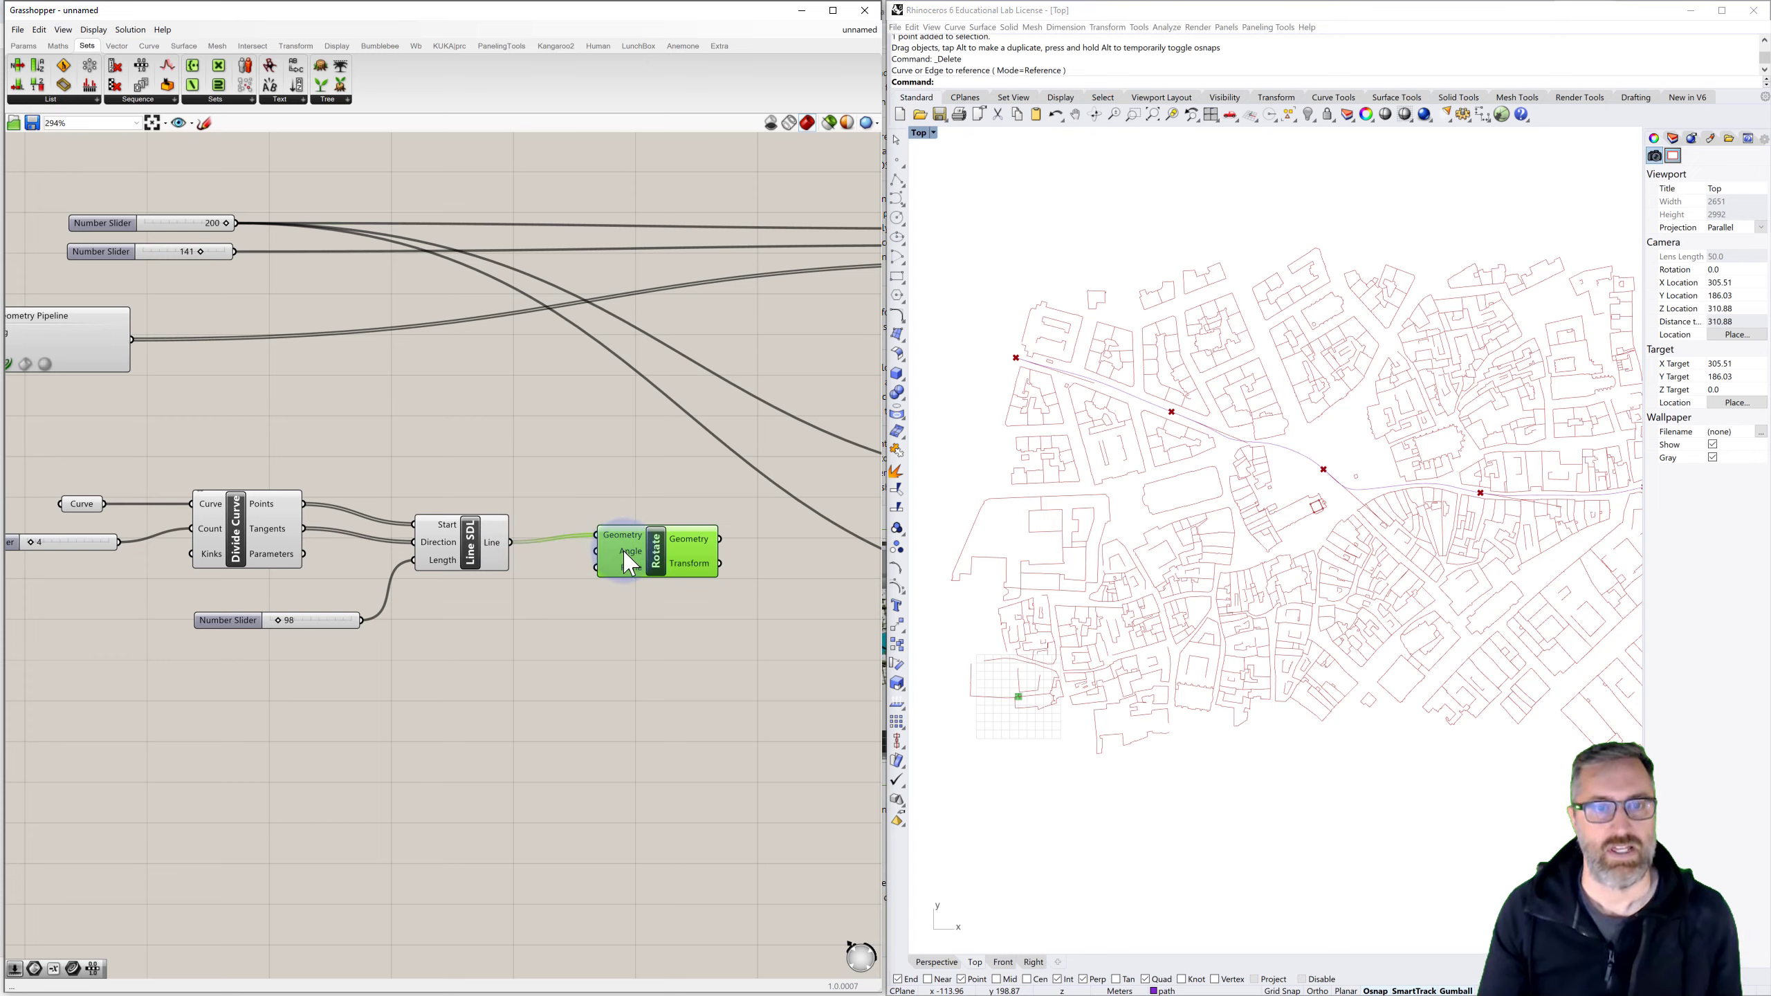
# Set the Rotate component's Angle input to degrees and add a panel containing the value 90
pyautogui.rightClick(625, 553)
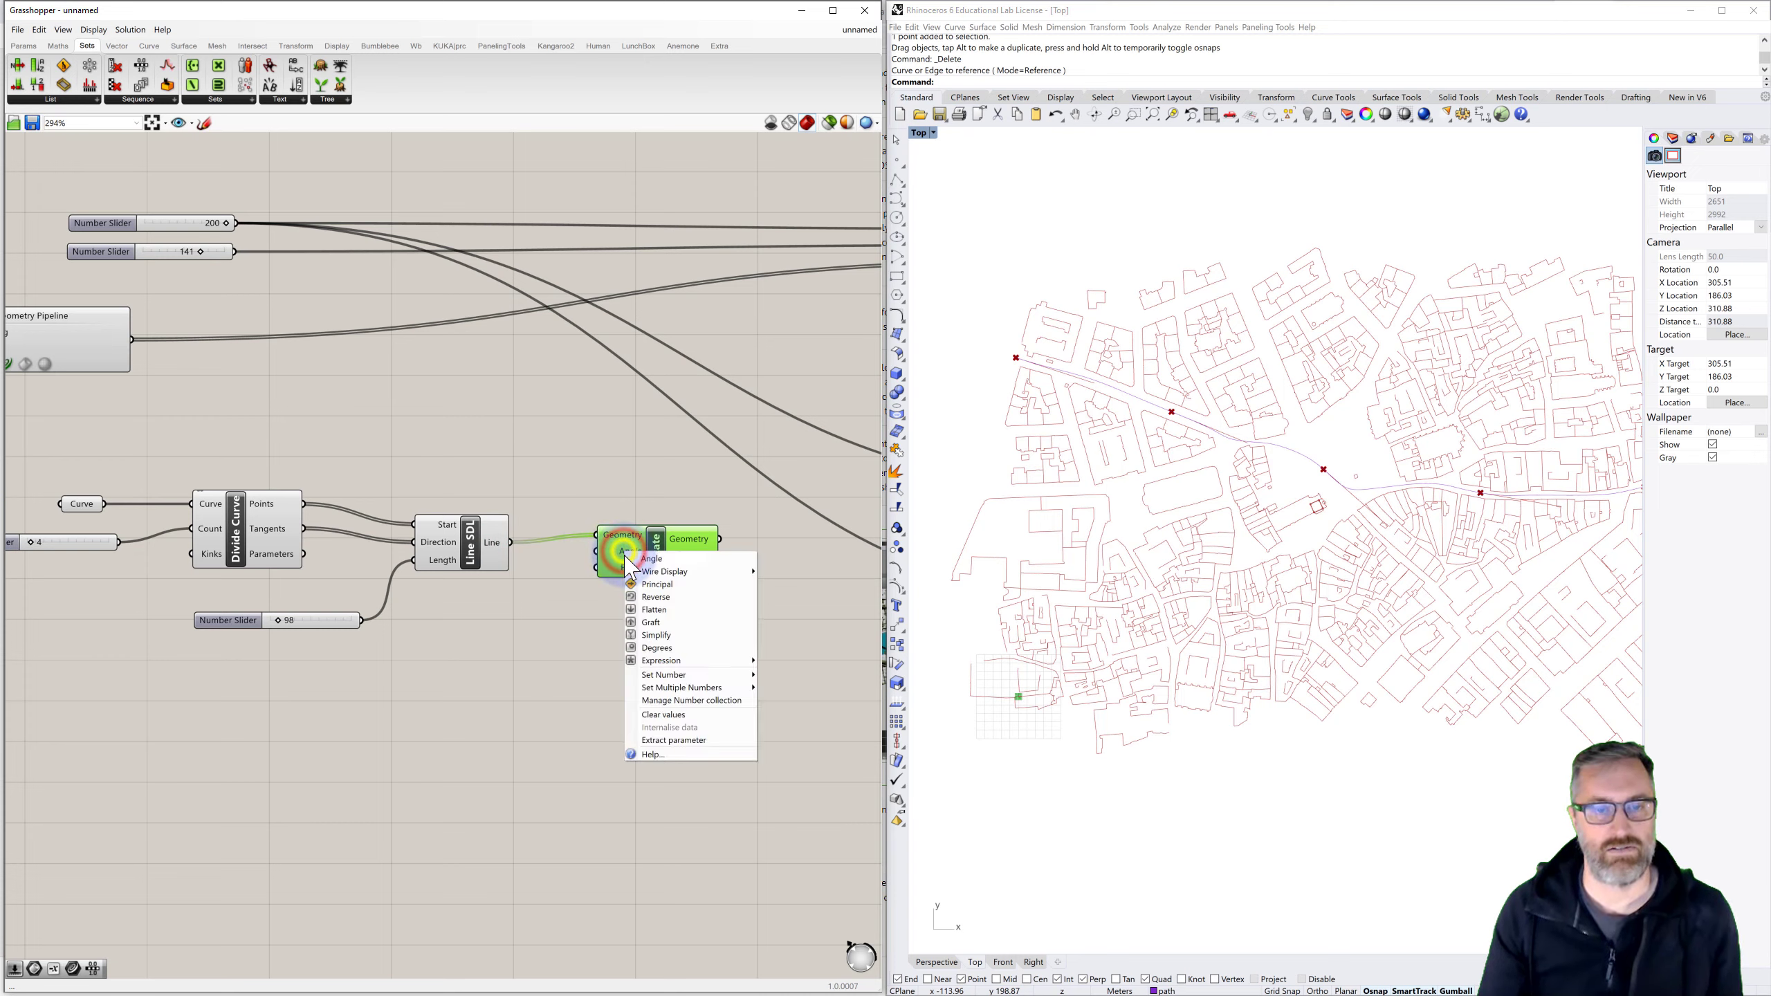
pyautogui.click(656, 635)
pyautogui.click(550, 556)
pyautogui.doubleClick(550, 558)
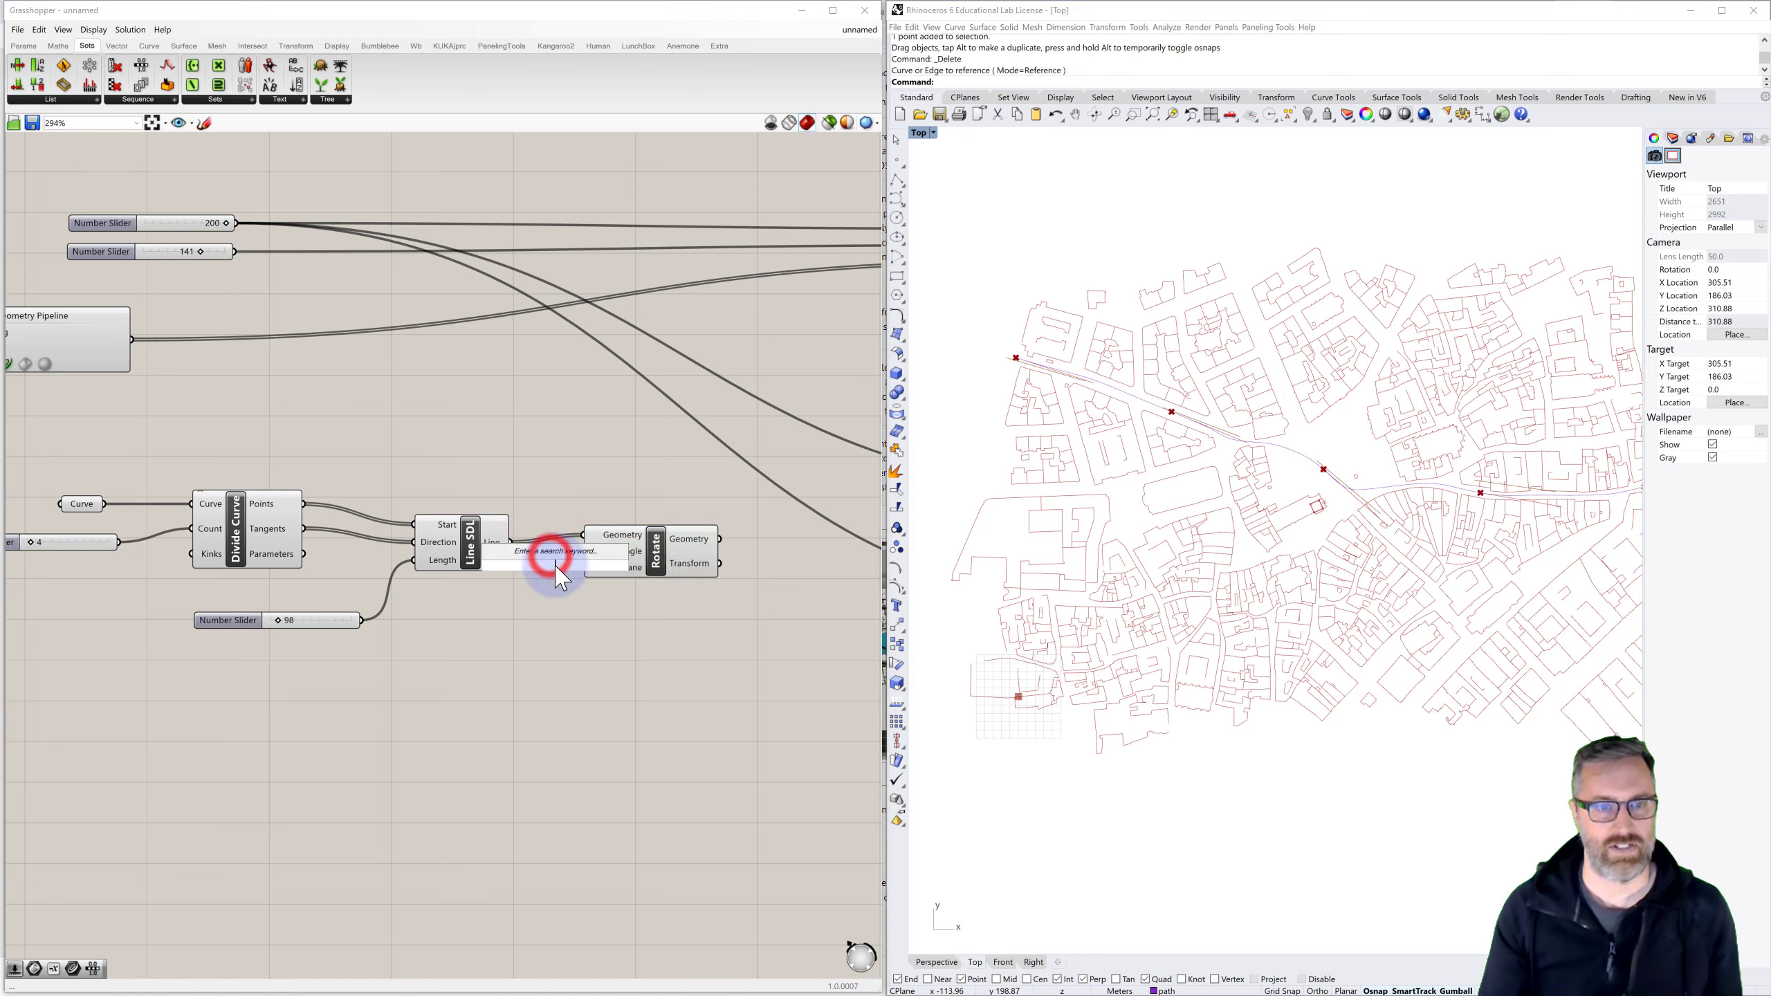
pyautogui.write('panel')
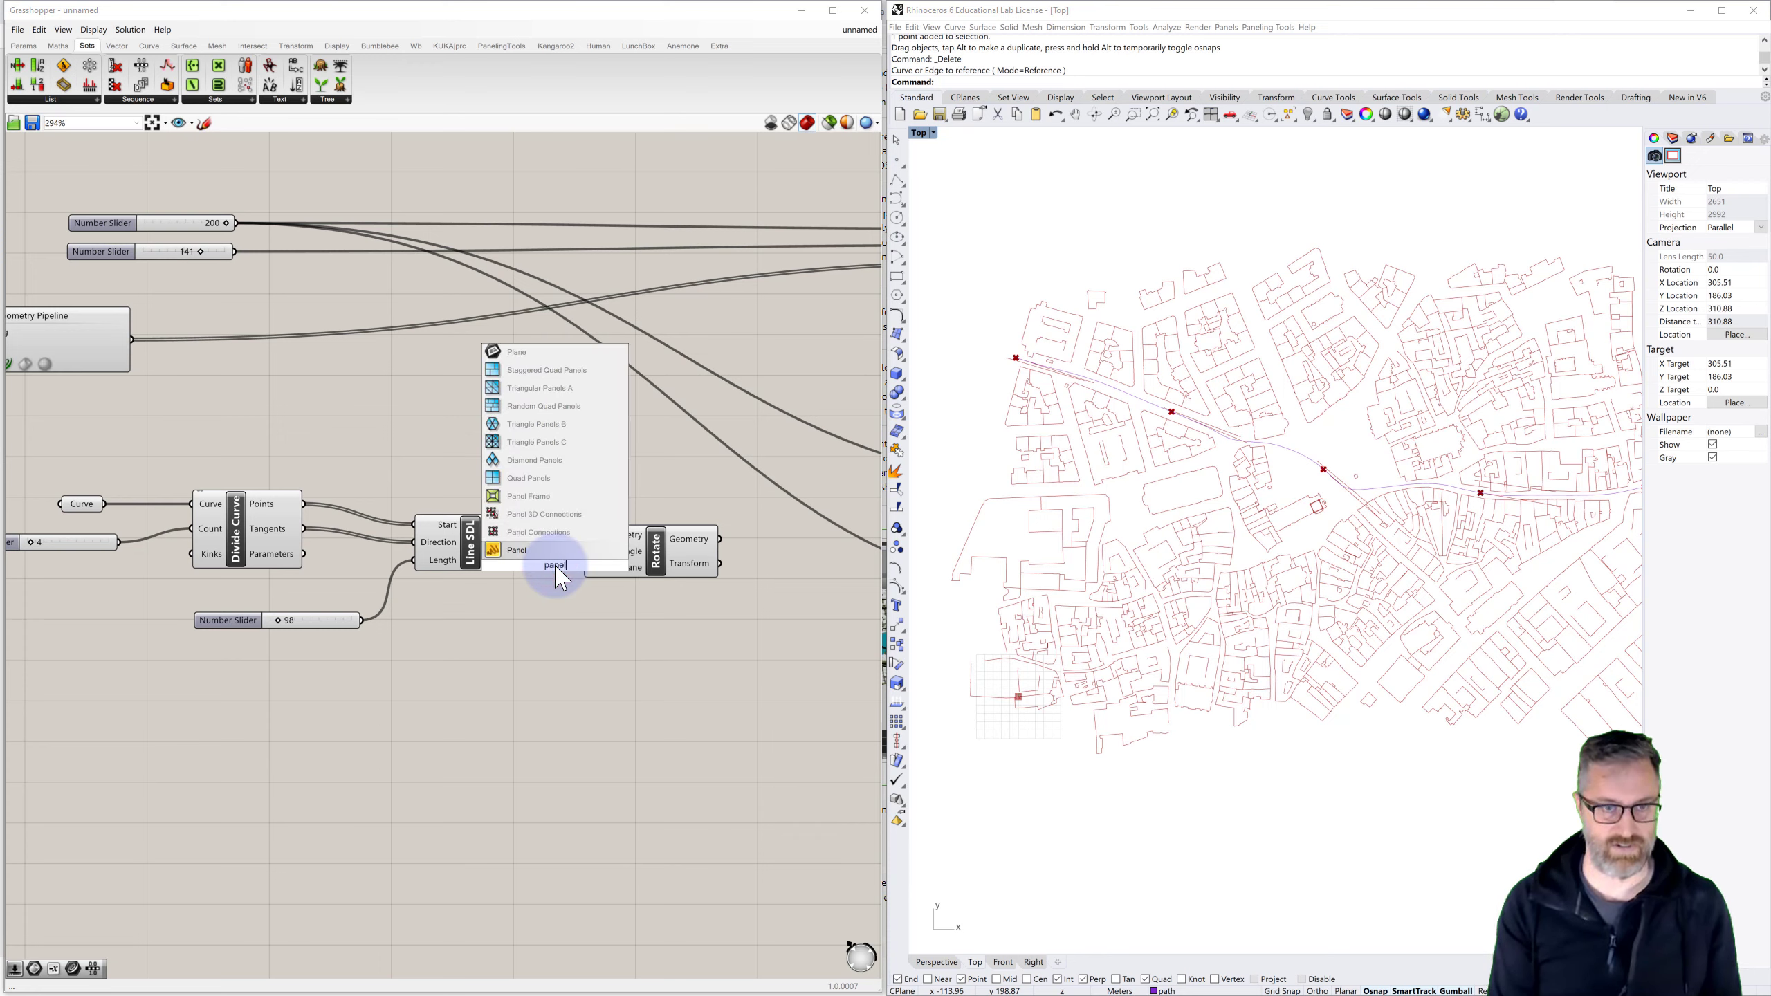
pyautogui.click(526, 542)
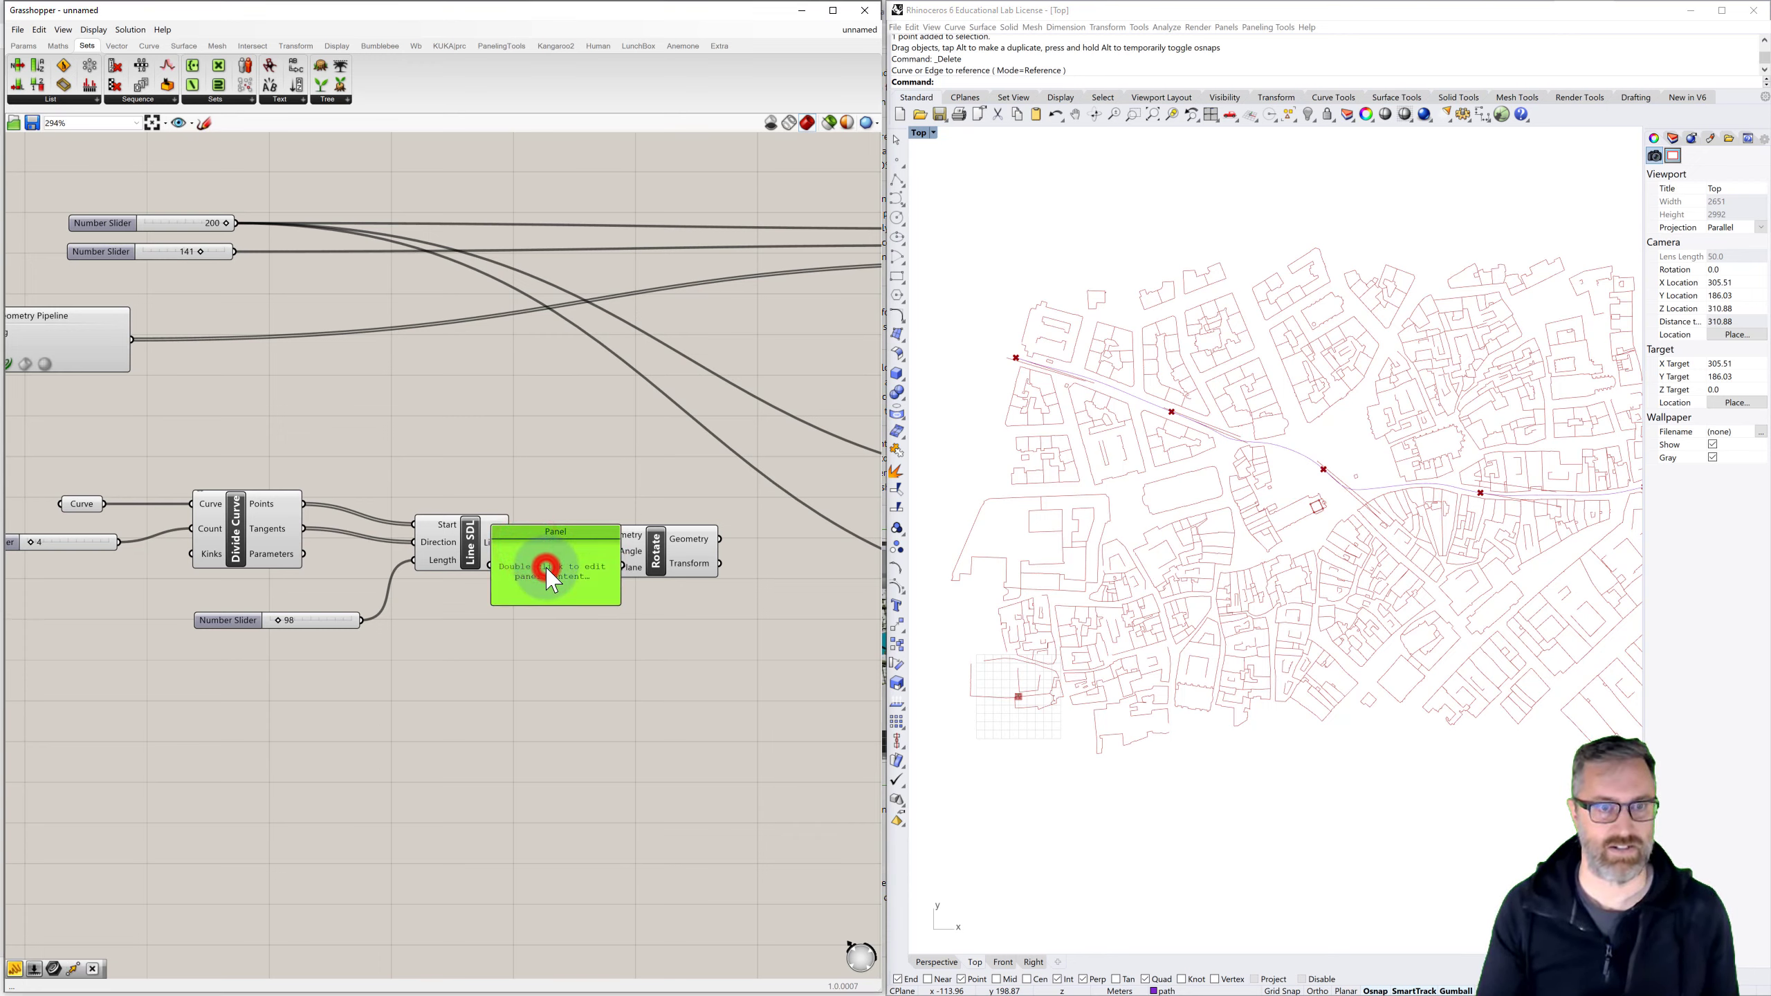
pyautogui.doubleClick(551, 578)
pyautogui.write('90')
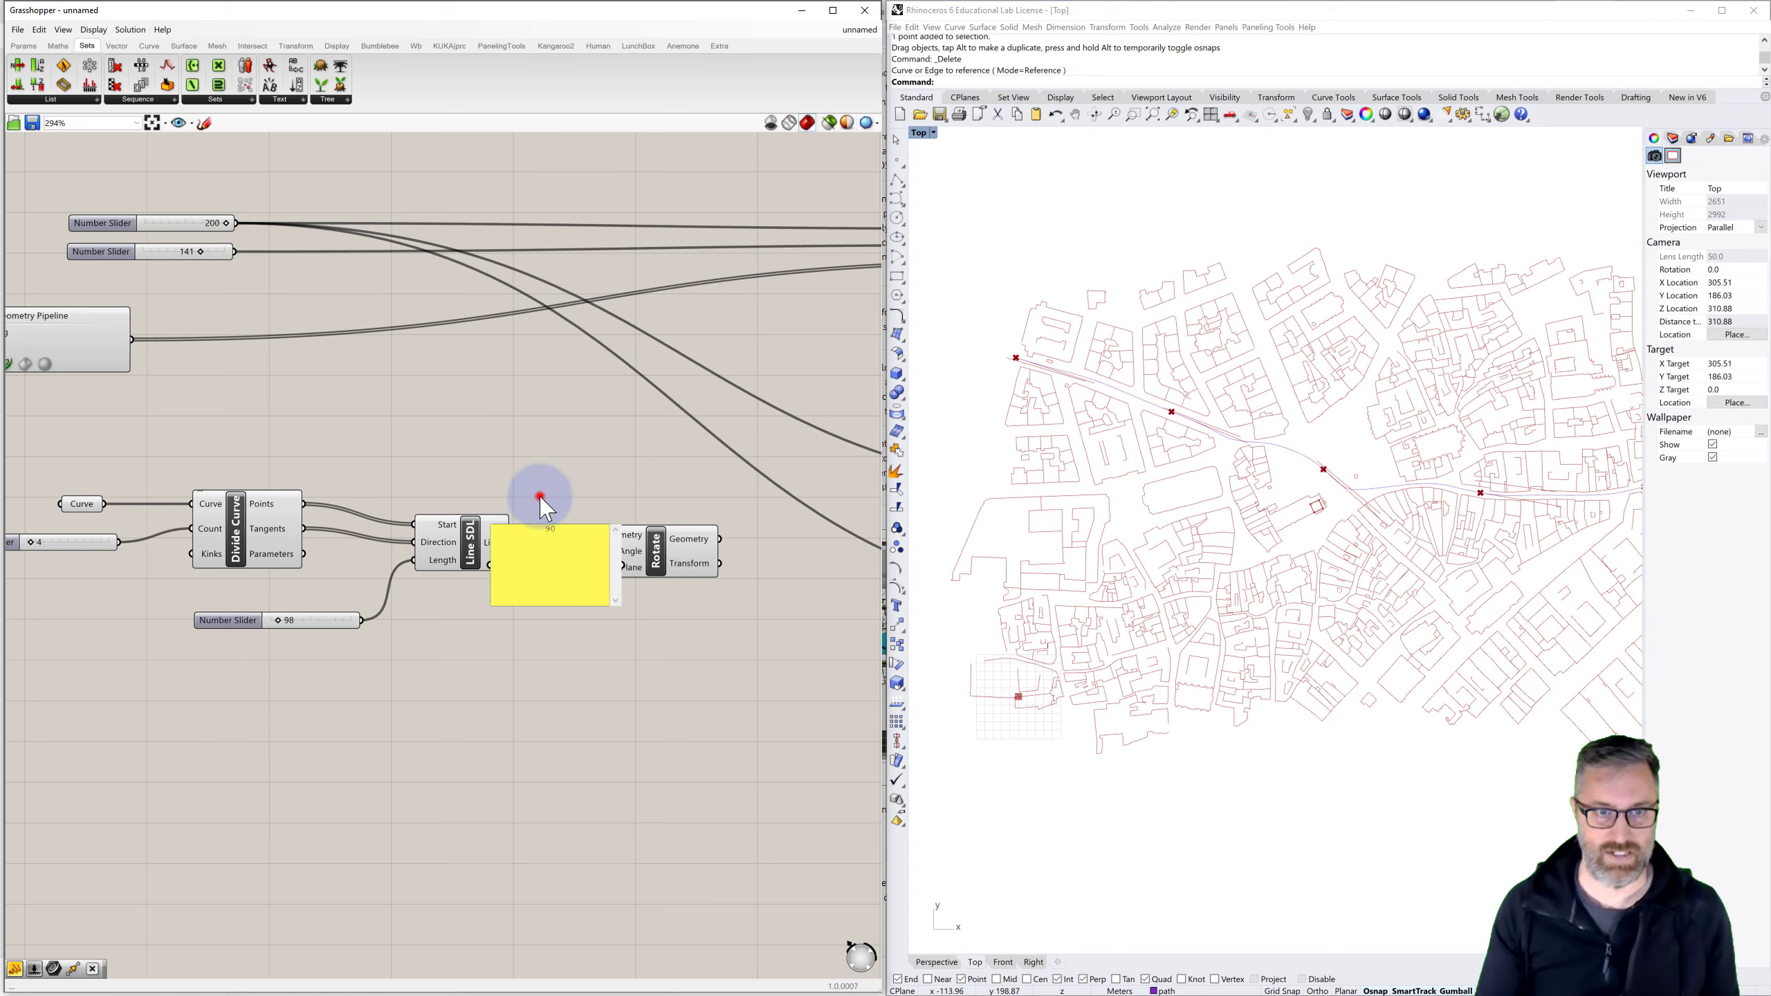
pyautogui.click(537, 495)
# Shrink the 90 panel, place it between Line SDL and Rotate, and connect it to Rotate's Angle input
pyautogui.click(528, 583)
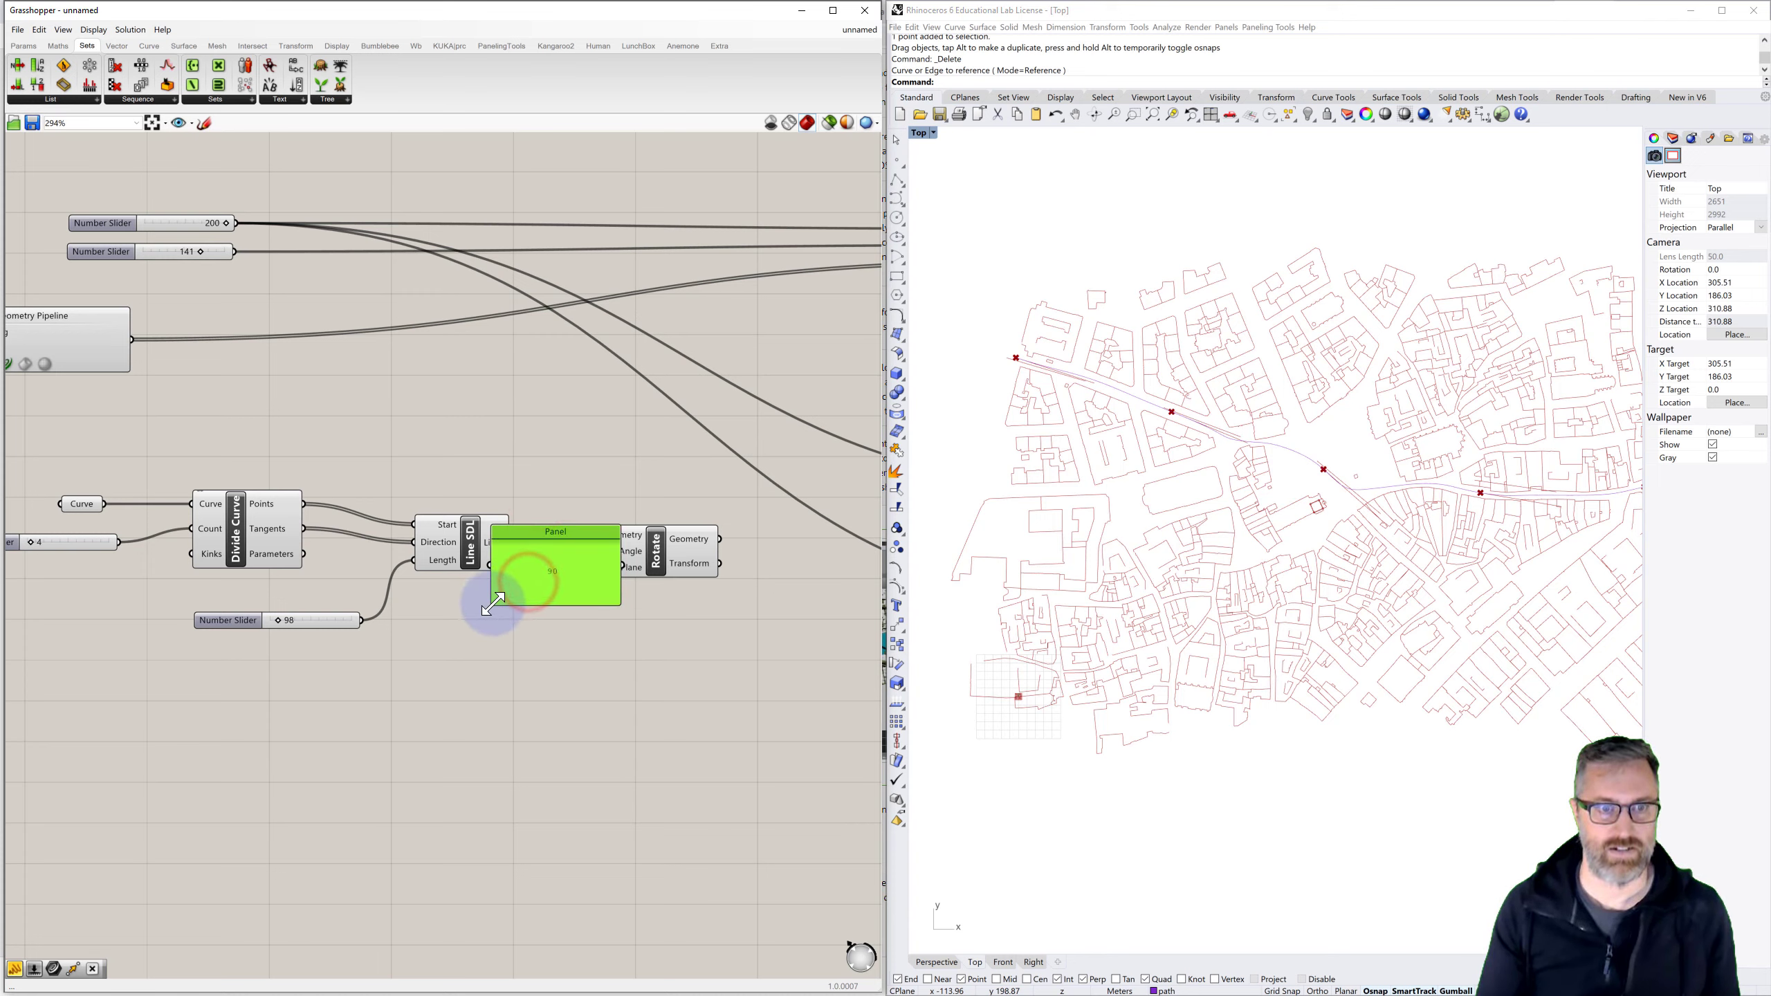
pyautogui.moveTo(492, 602); pyautogui.dragTo(680, 557)
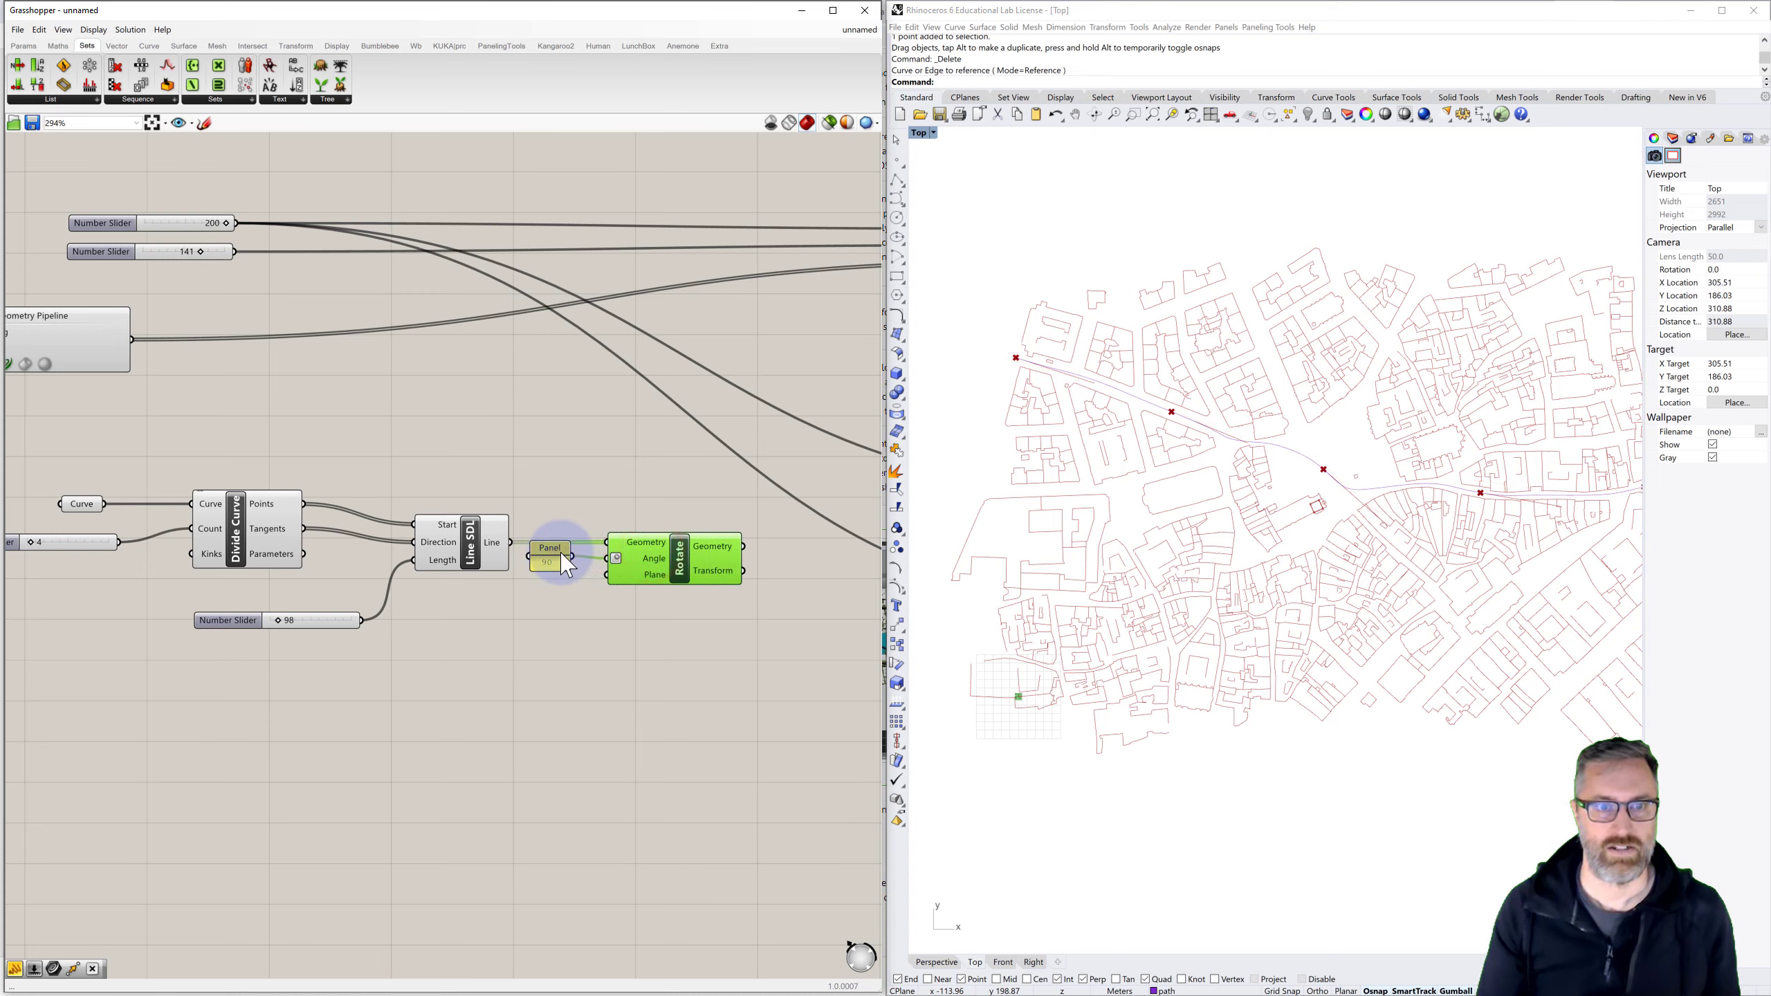
pyautogui.moveTo(563, 557); pyautogui.dragTo(575, 556)
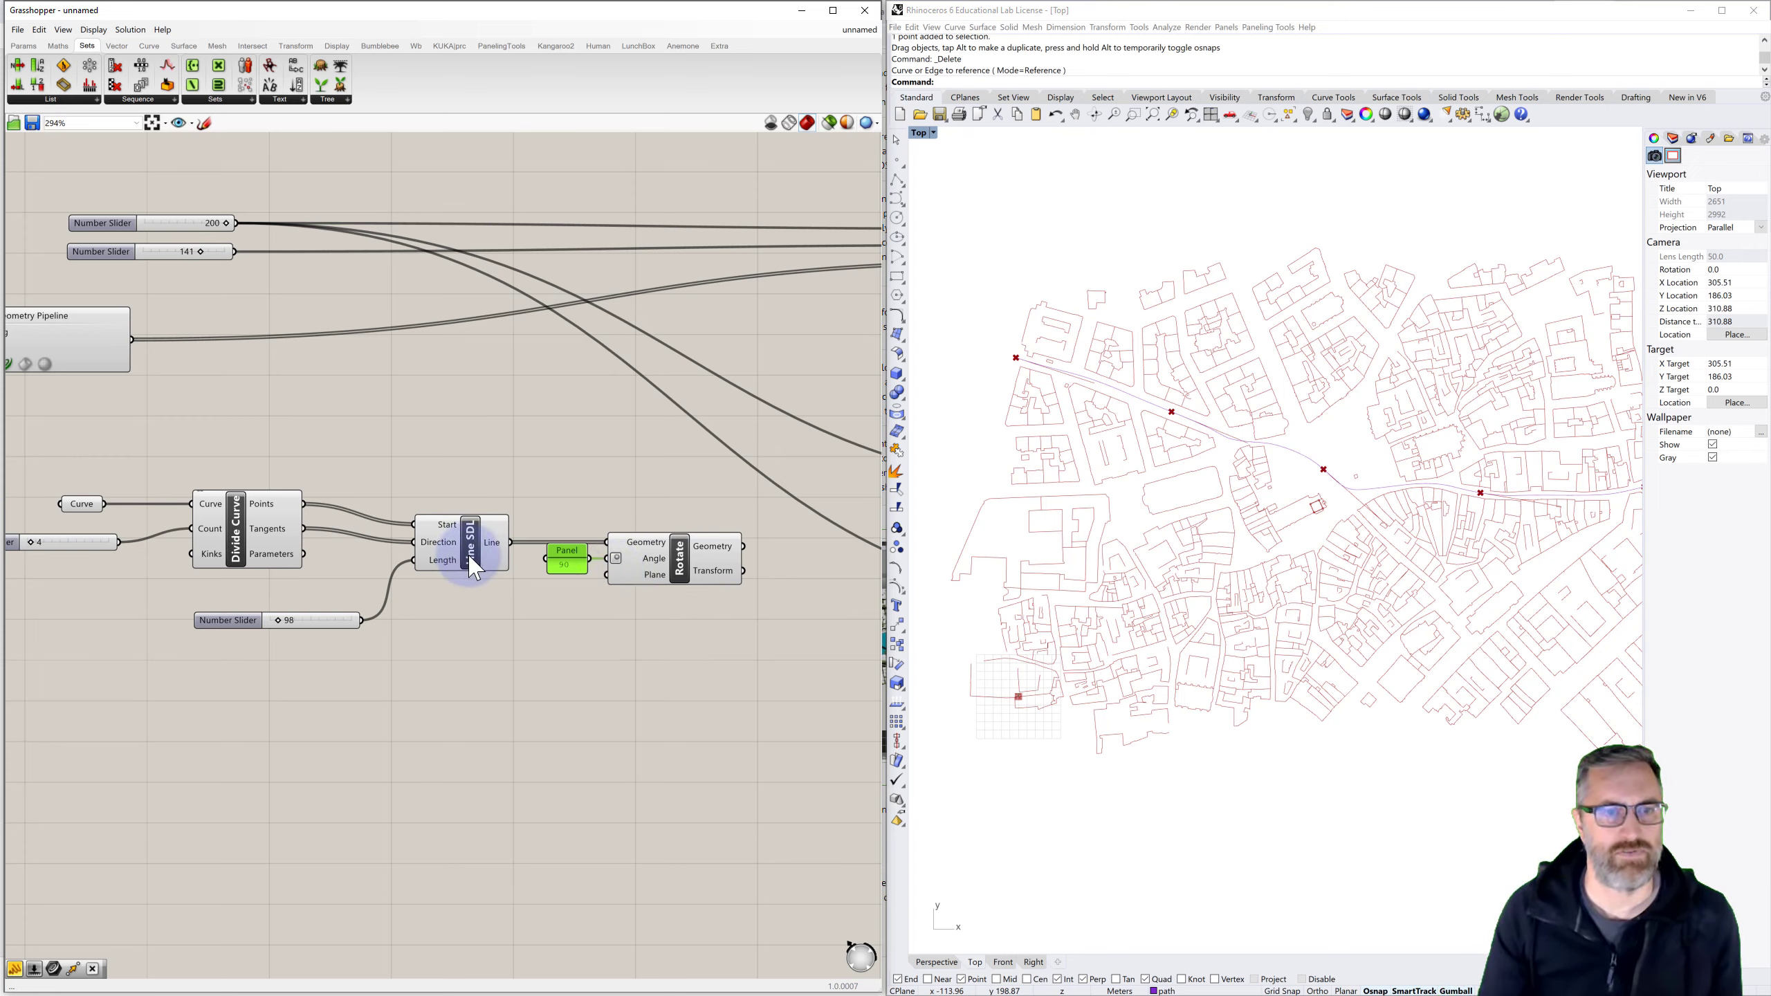
# Move Line SDL higher on the canvas and connect Divide Curve's Points output to Rotate's Plane input
pyautogui.moveTo(471, 569); pyautogui.dragTo(471, 514)
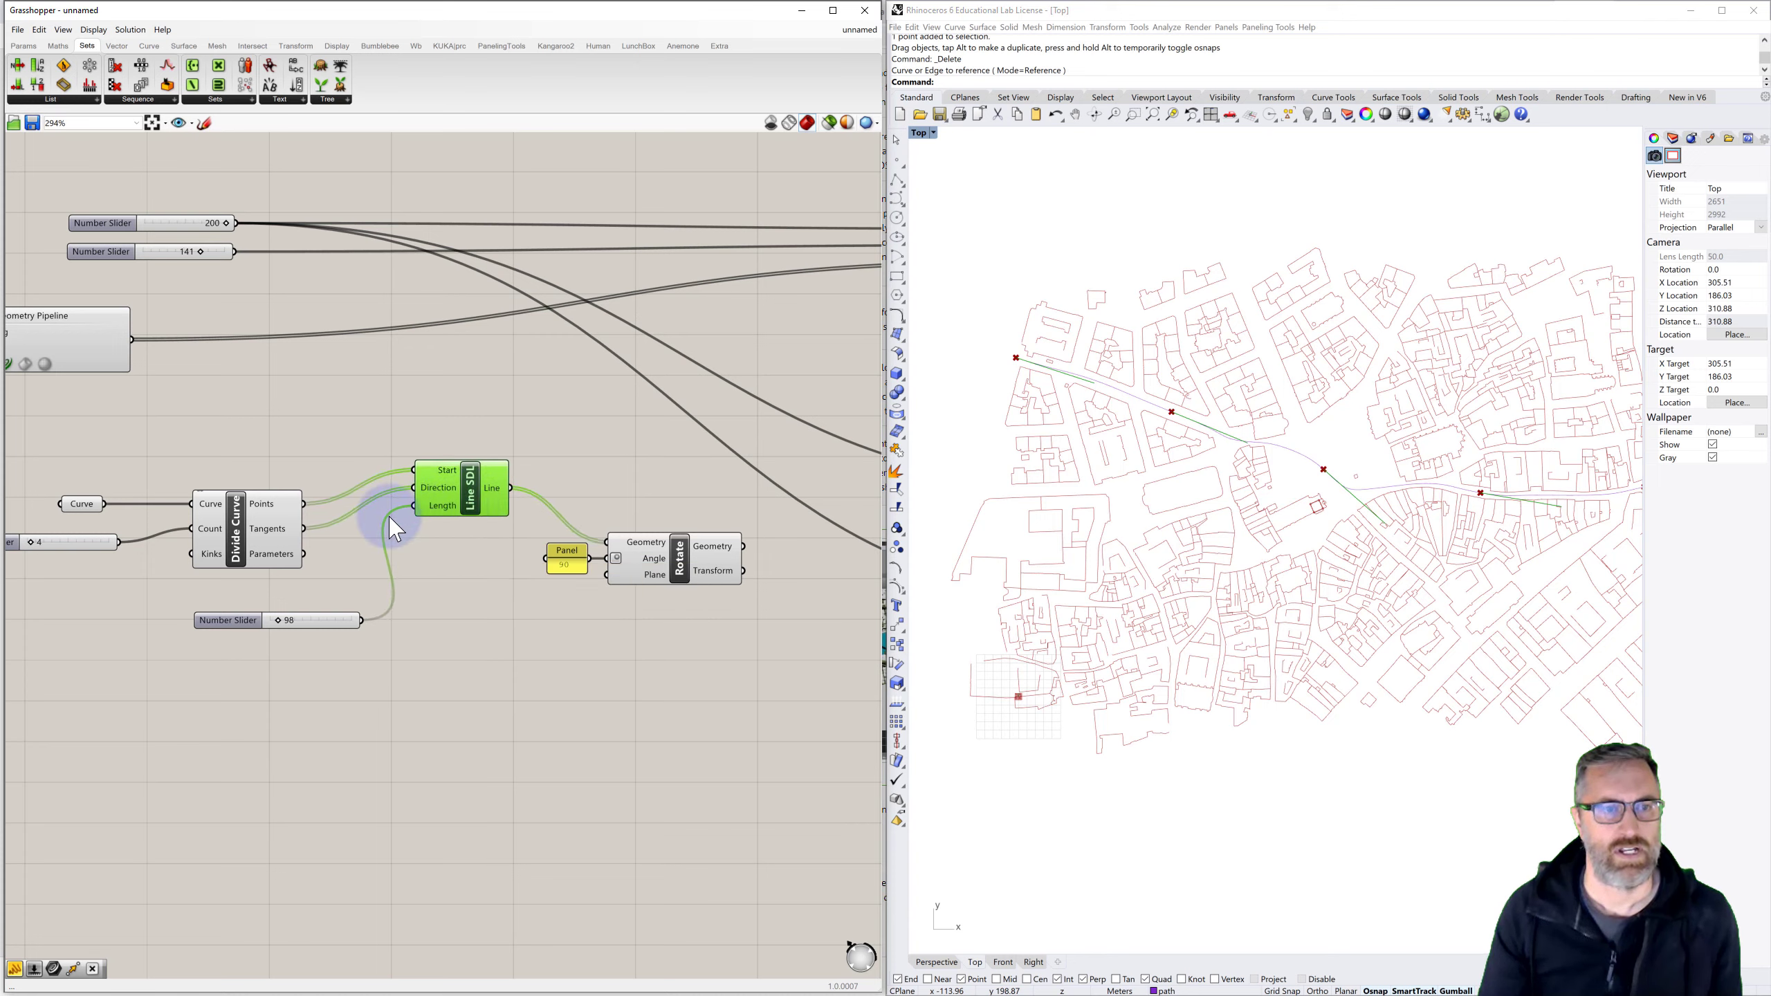
pyautogui.moveTo(307, 501); pyautogui.dragTo(616, 582)
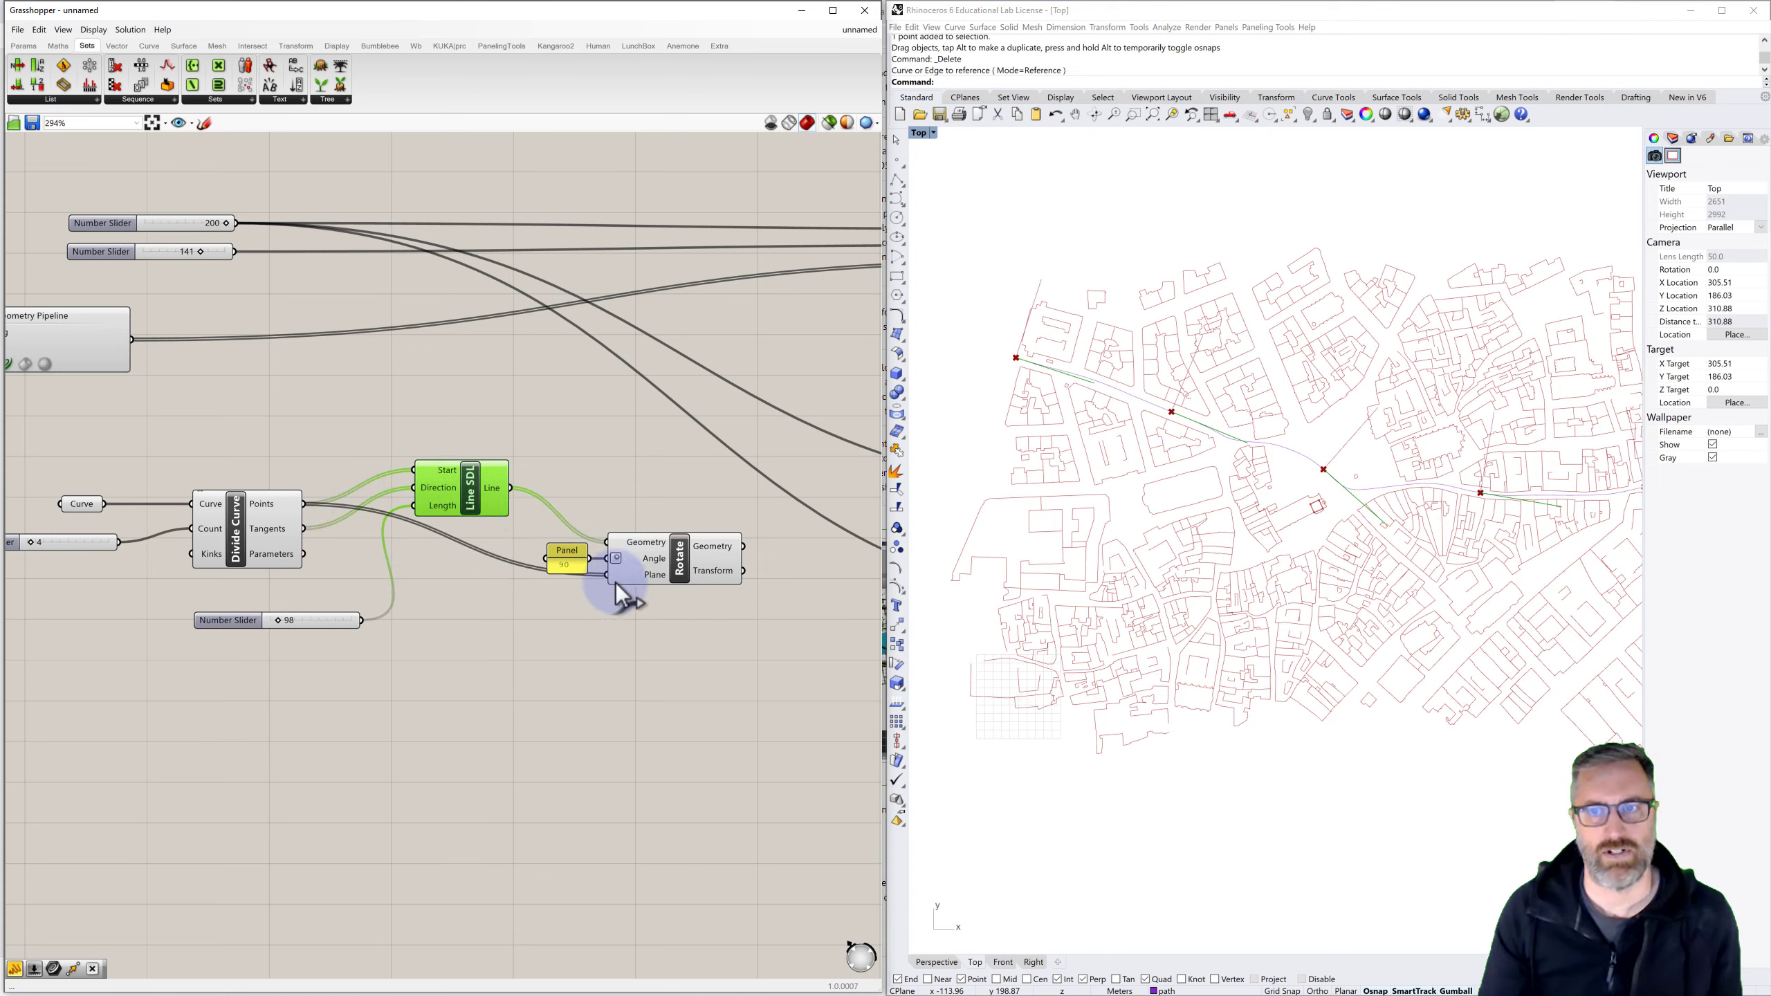
pyautogui.moveTo(707, 580)
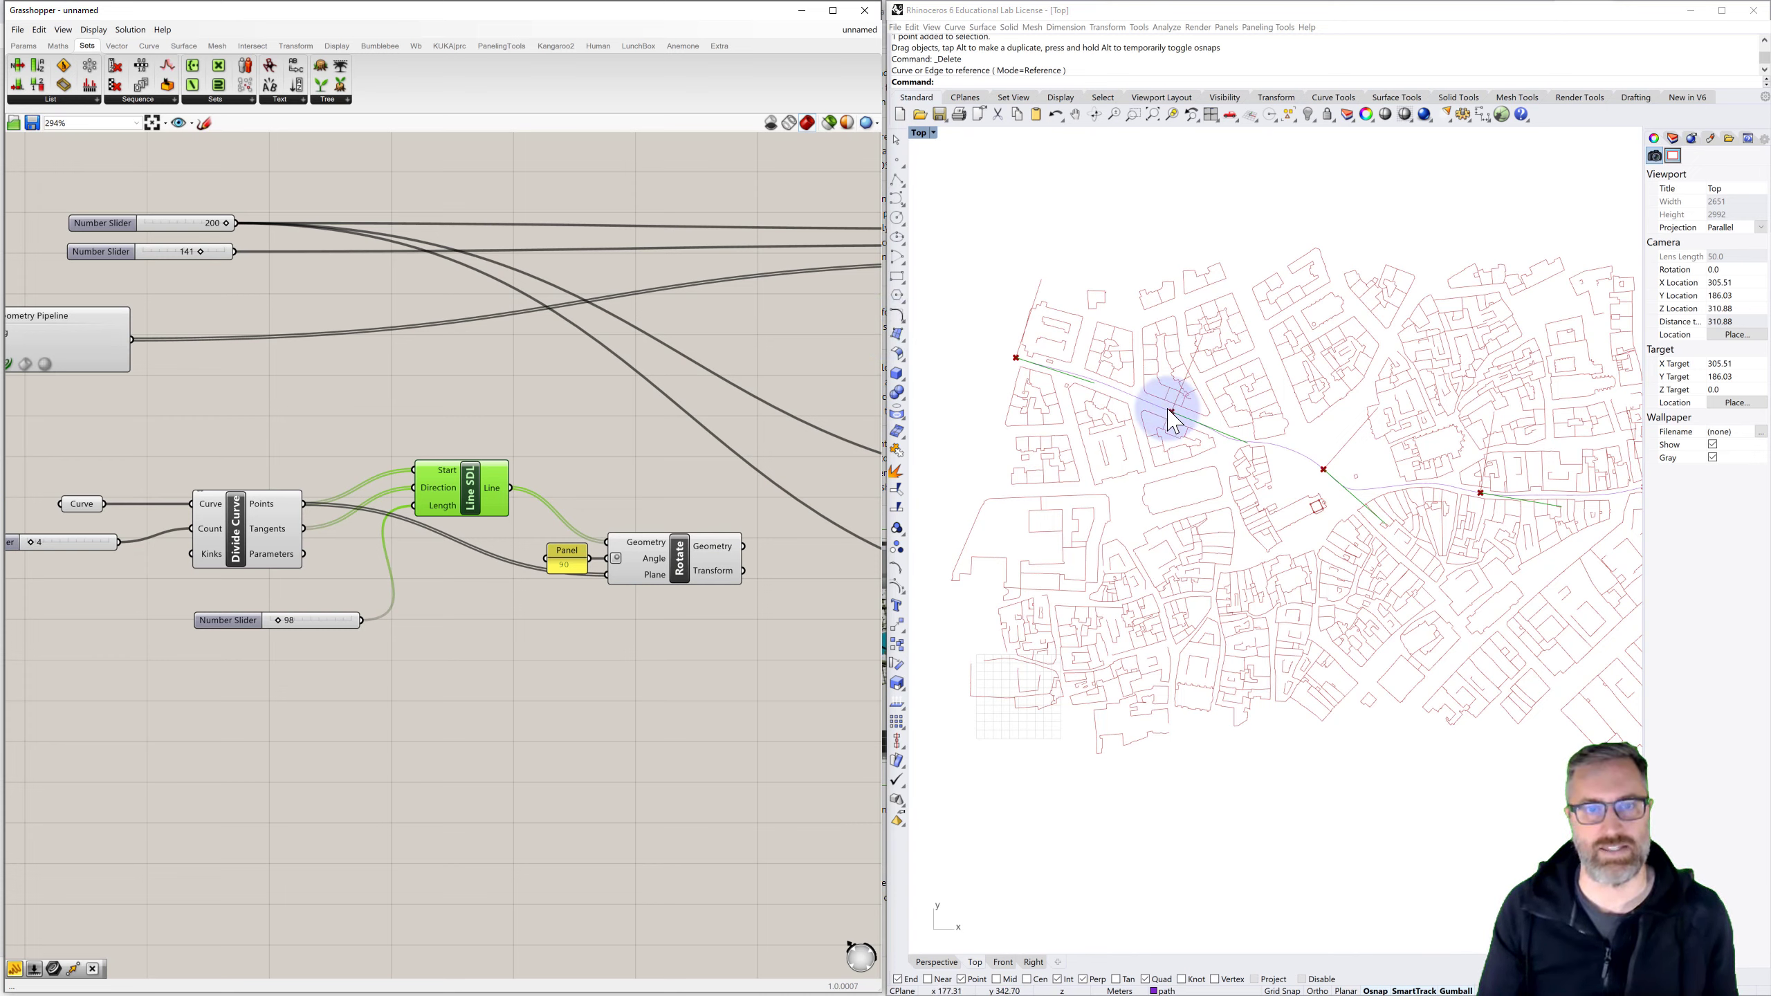
pyautogui.click(786, 616)
# Add a Line + Line plane component below Rotate and connect Line SDL's Line output to its Line A input
pyautogui.scroll(-3, 788, 615)
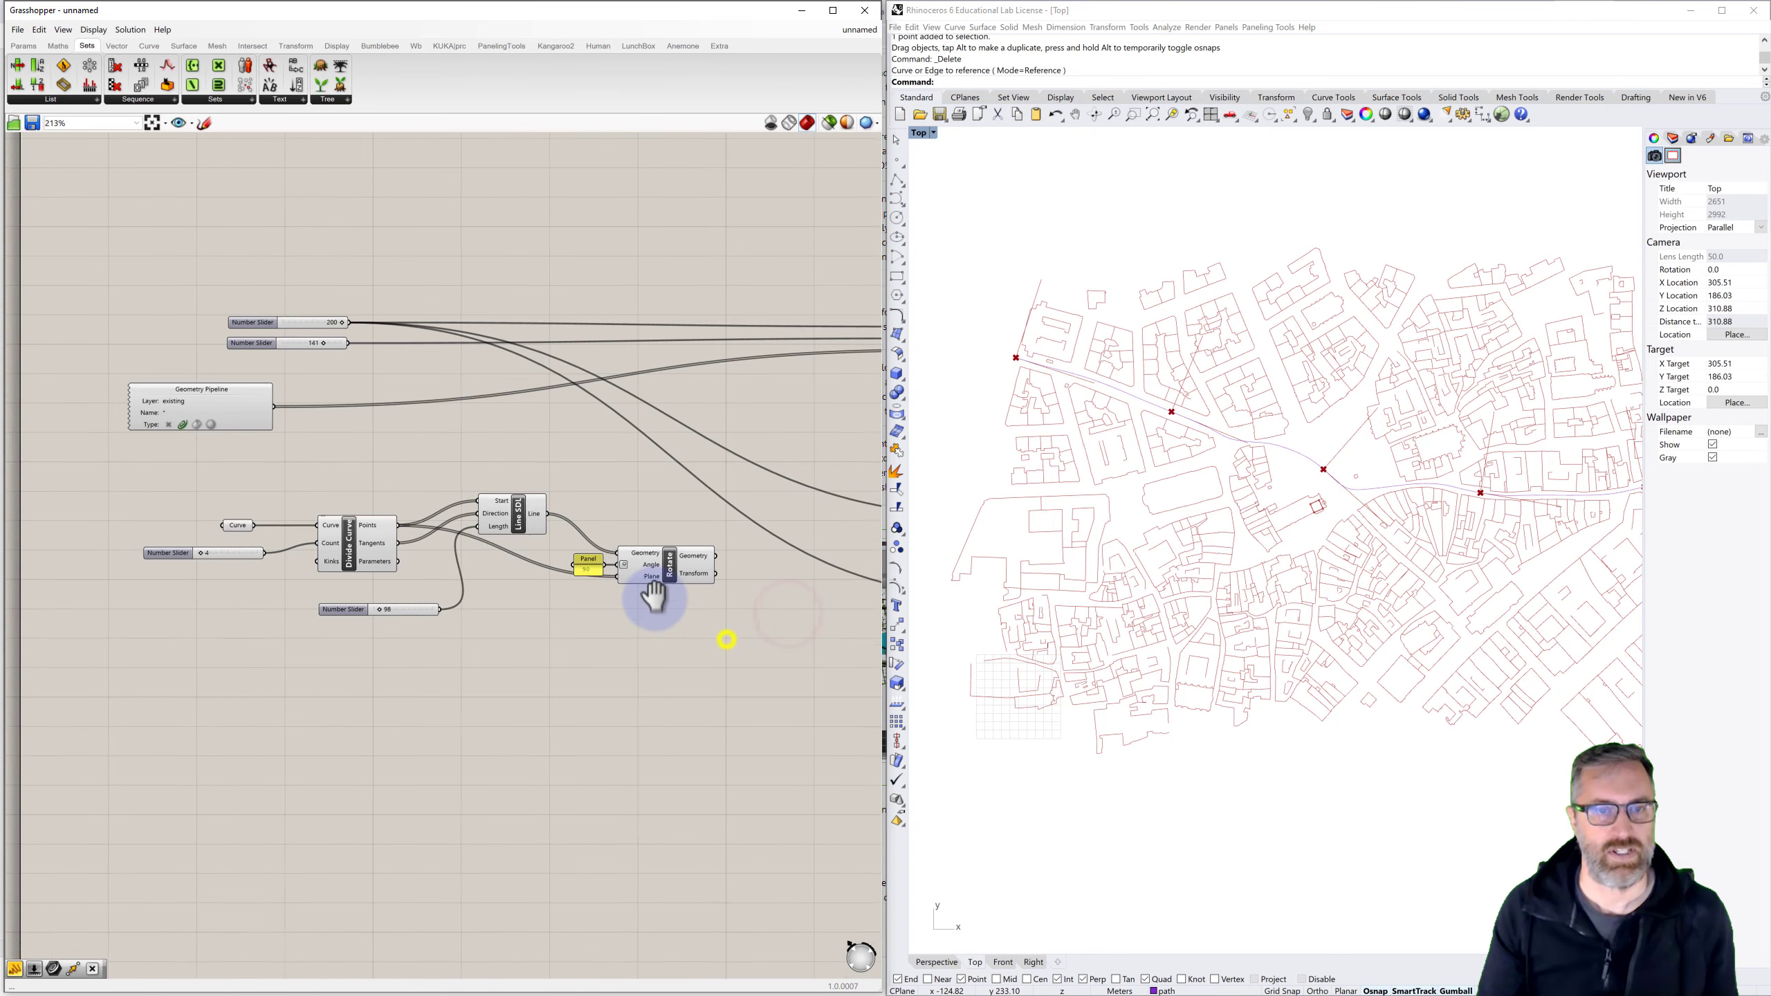
pyautogui.moveTo(726, 639); pyautogui.dragTo(579, 555, button='right')
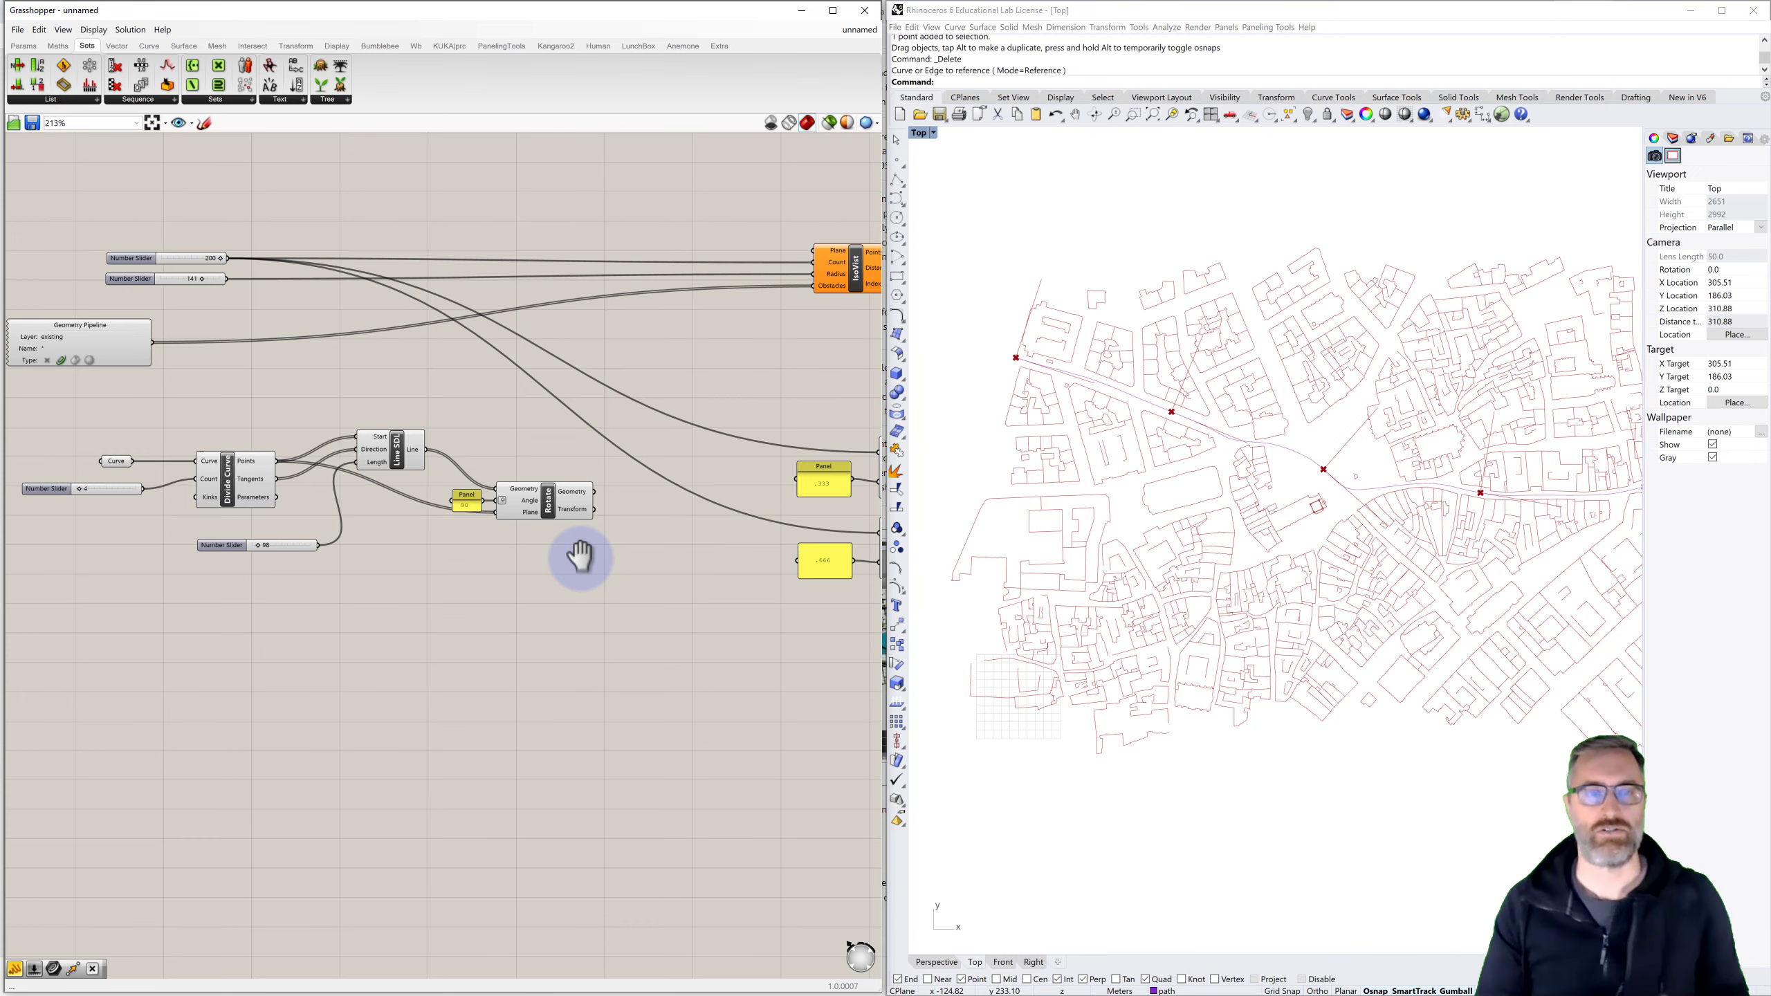
pyautogui.moveTo(579, 555); pyautogui.dragTo(520, 524, button='right')
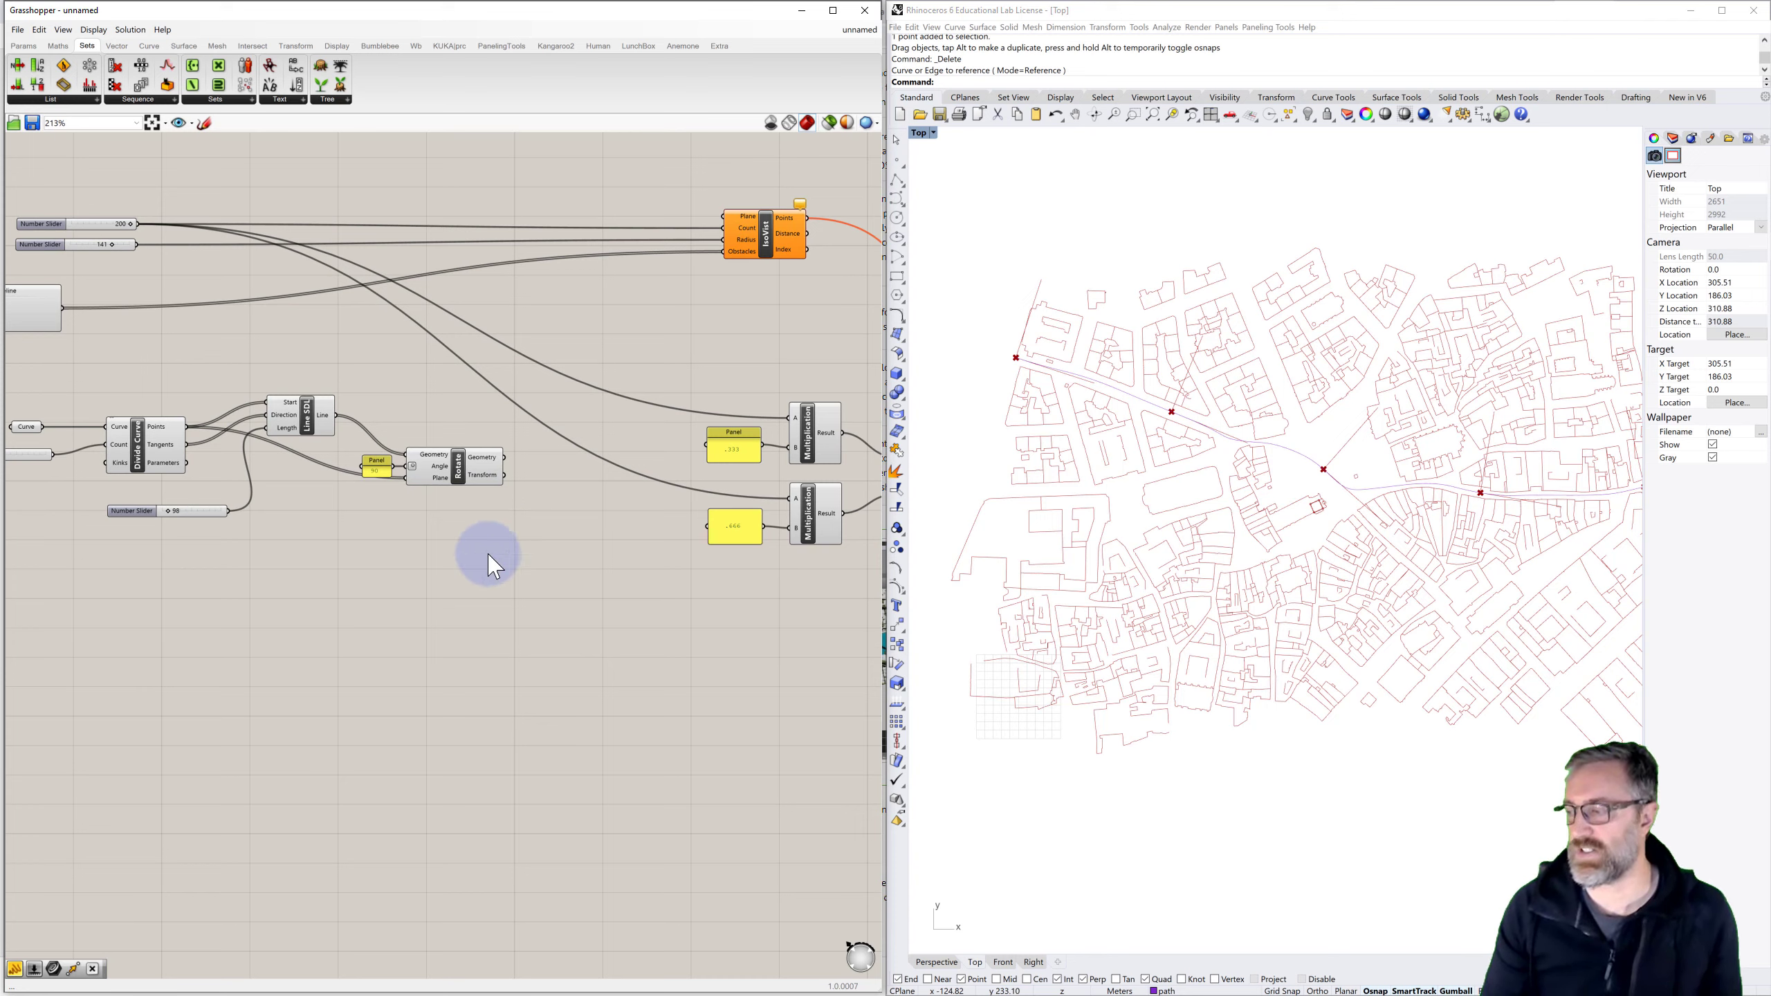
pyautogui.click(115, 46)
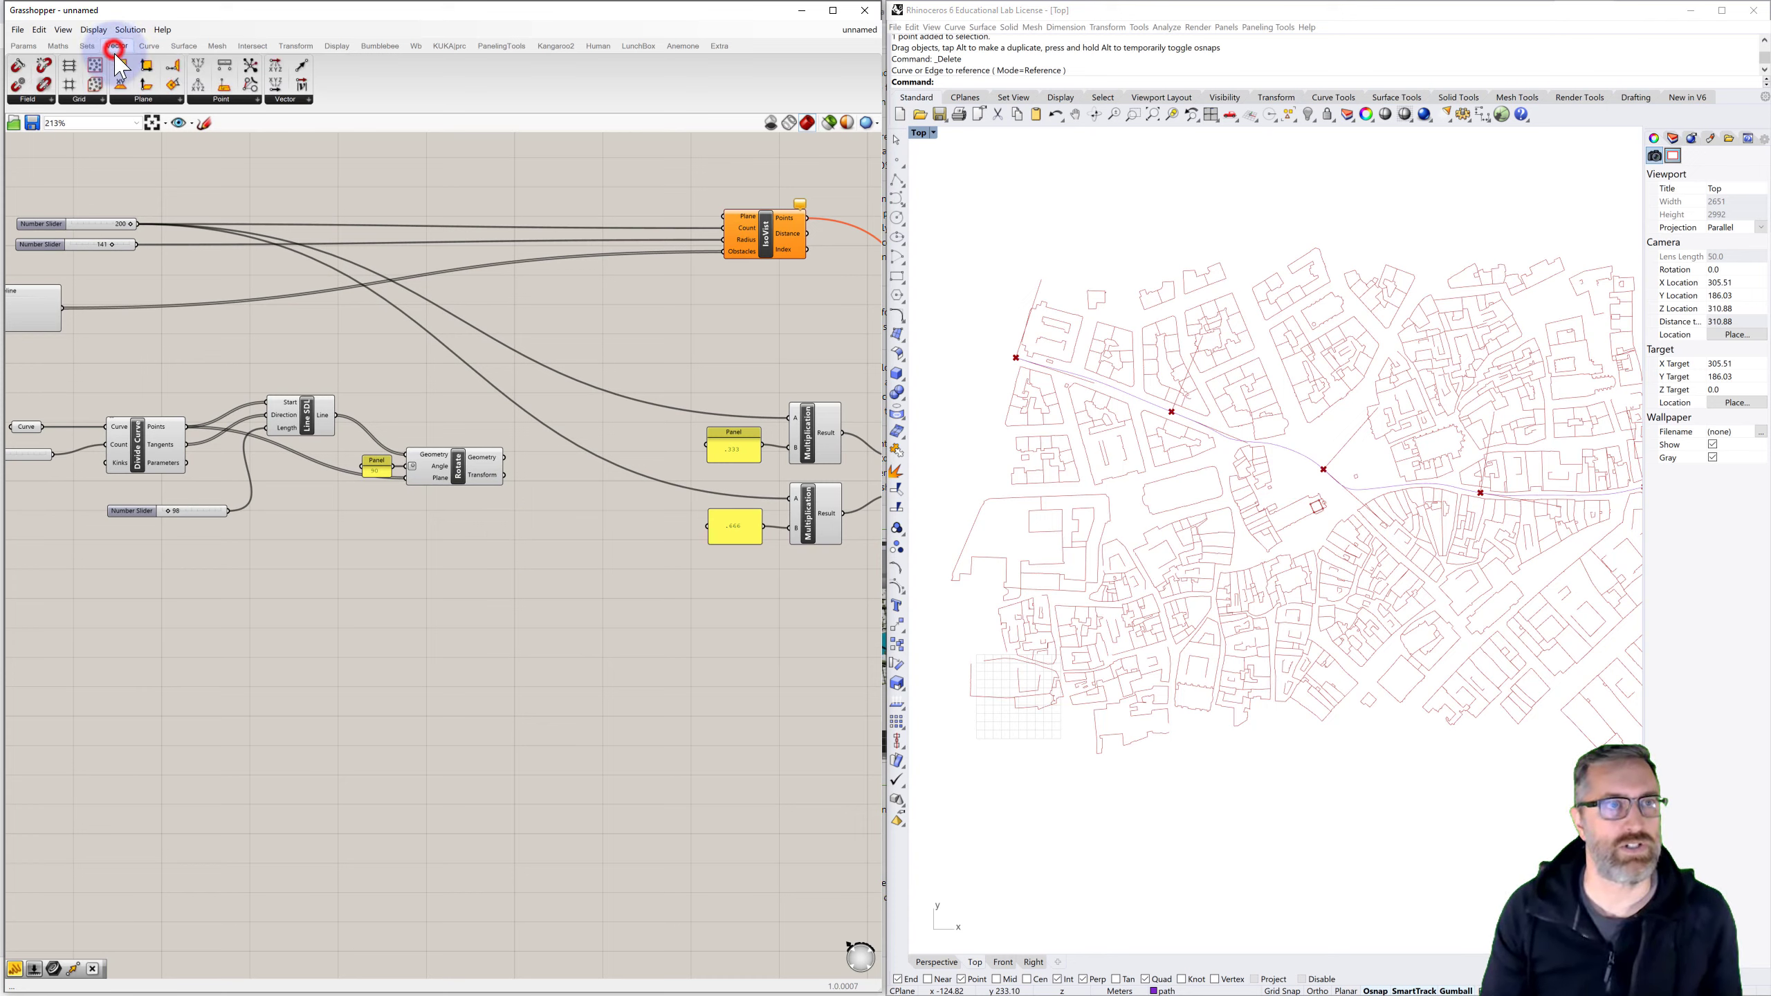
pyautogui.click(140, 99)
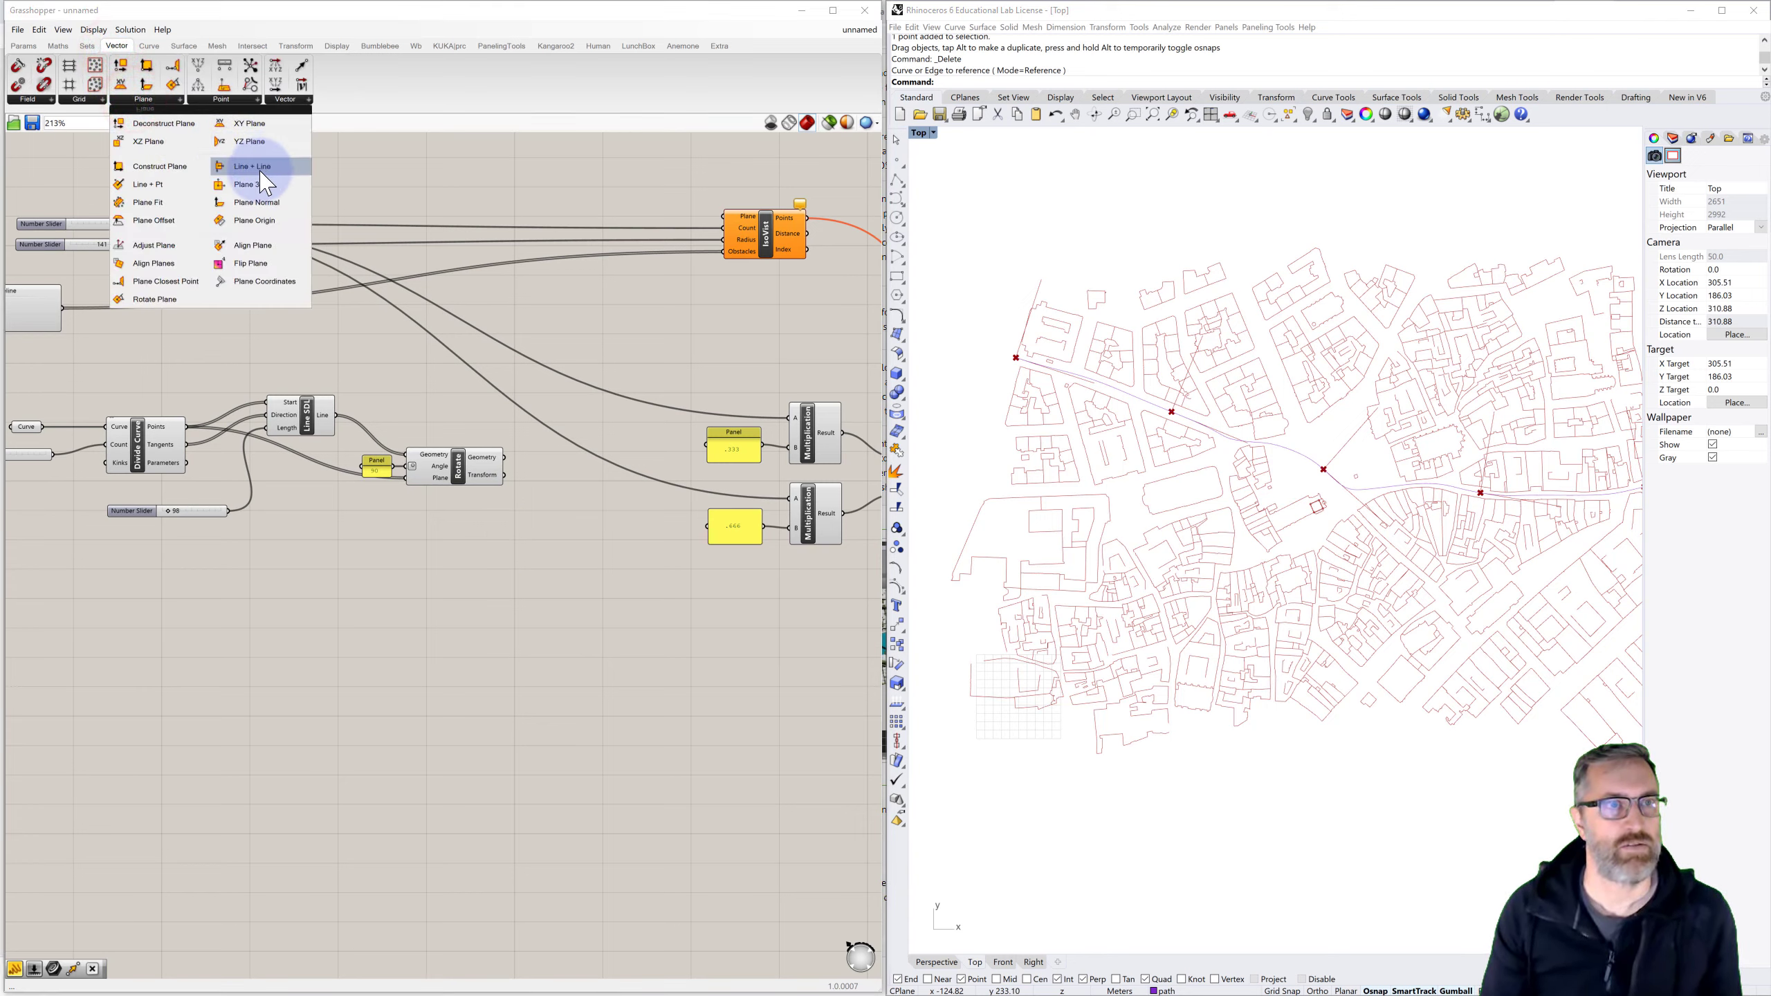
pyautogui.moveTo(256, 167); pyautogui.dragTo(550, 557)
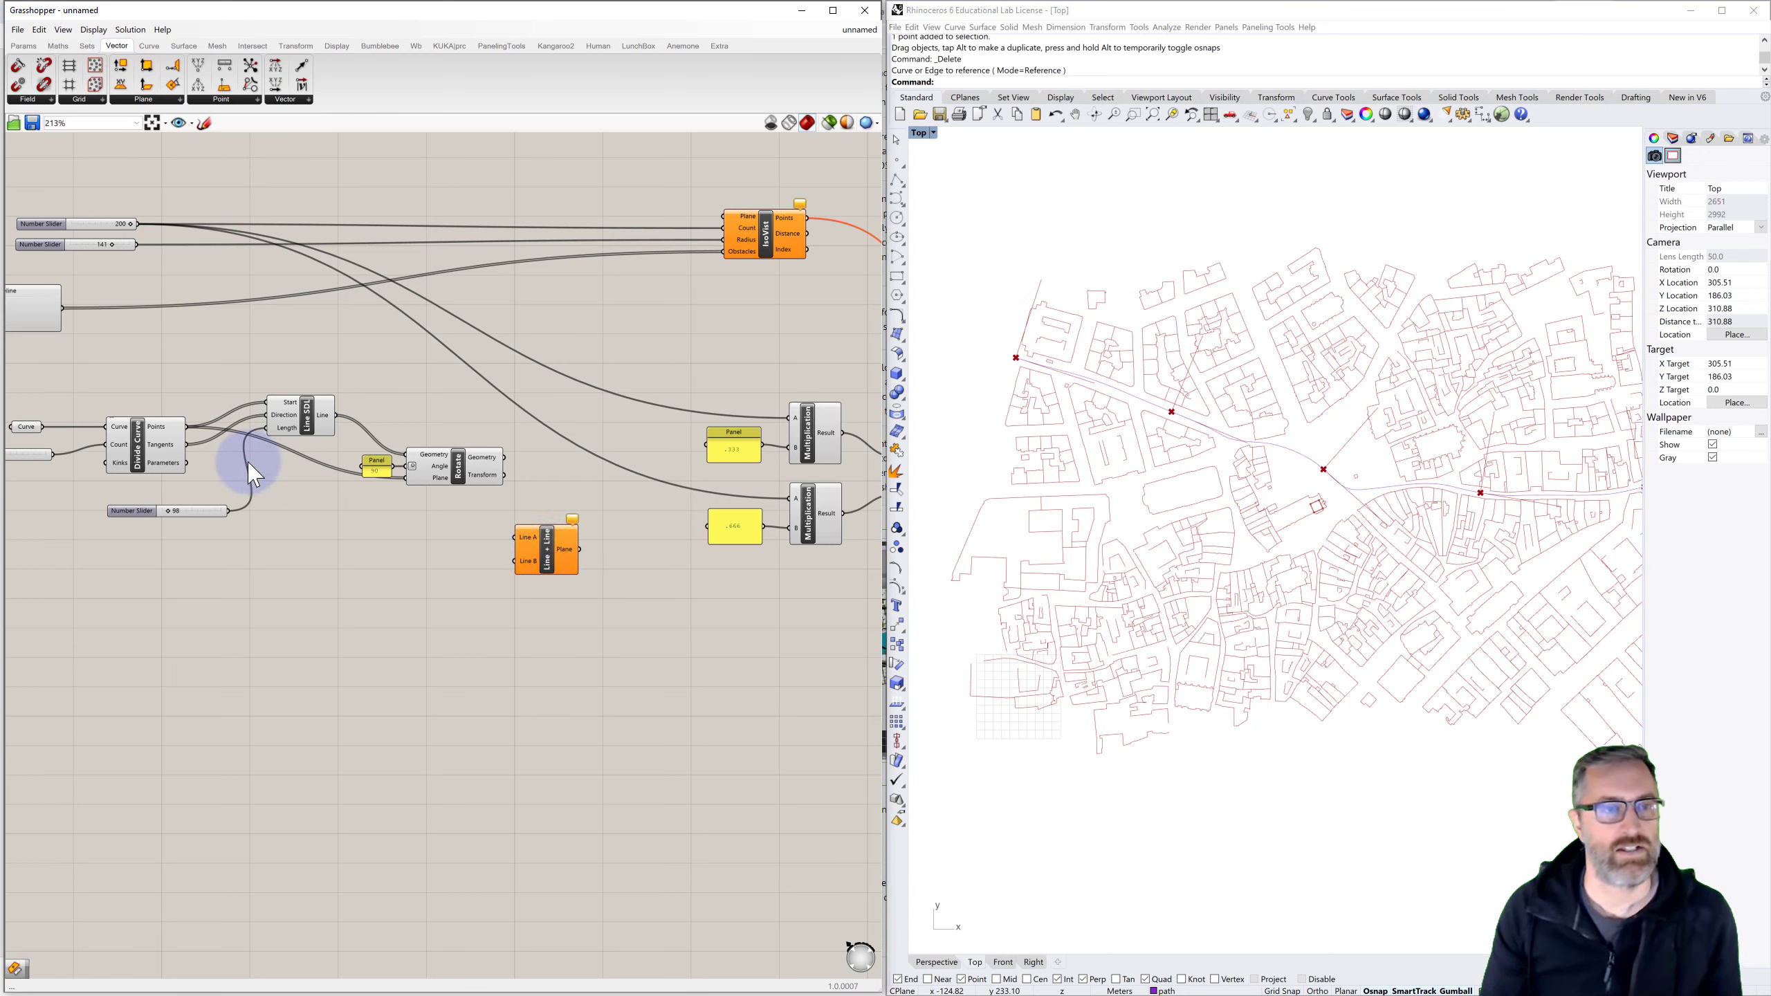
pyautogui.moveTo(336, 415); pyautogui.dragTo(516, 537)
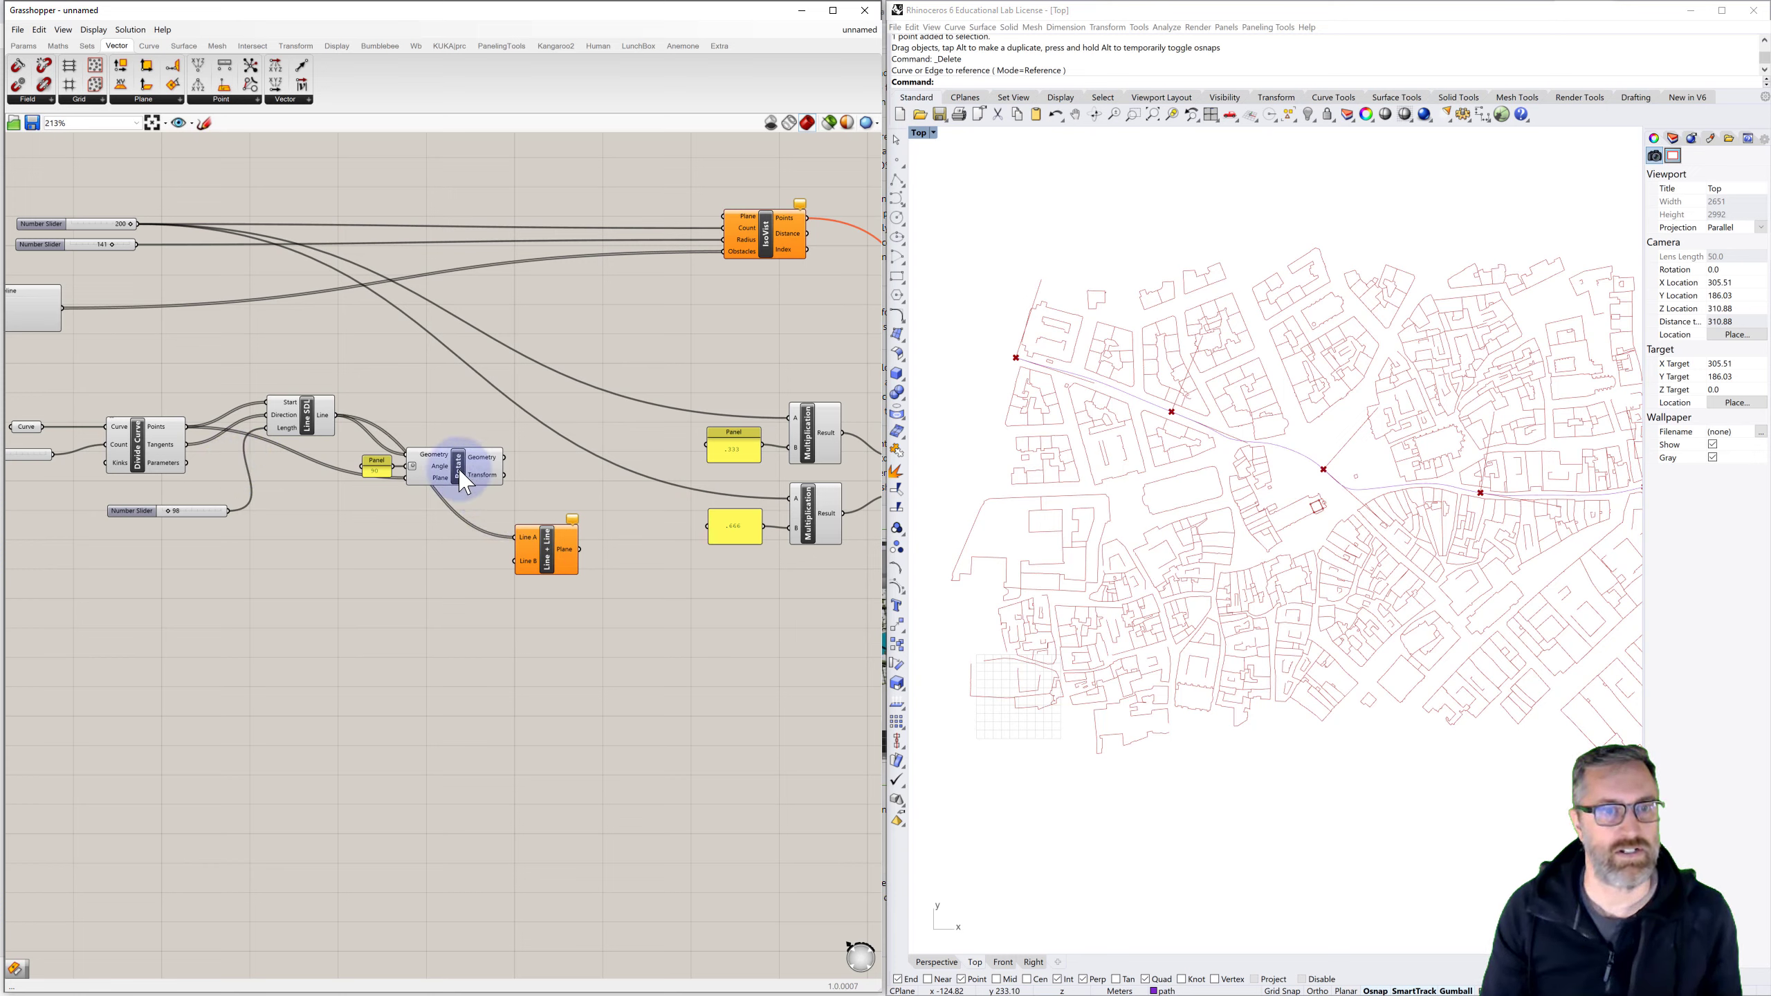
# Reposition Rotate and its angle panel, and connect Rotate's Geometry output to the Line B input of Line + Line
pyautogui.moveTo(462, 476); pyautogui.dragTo(510, 438)
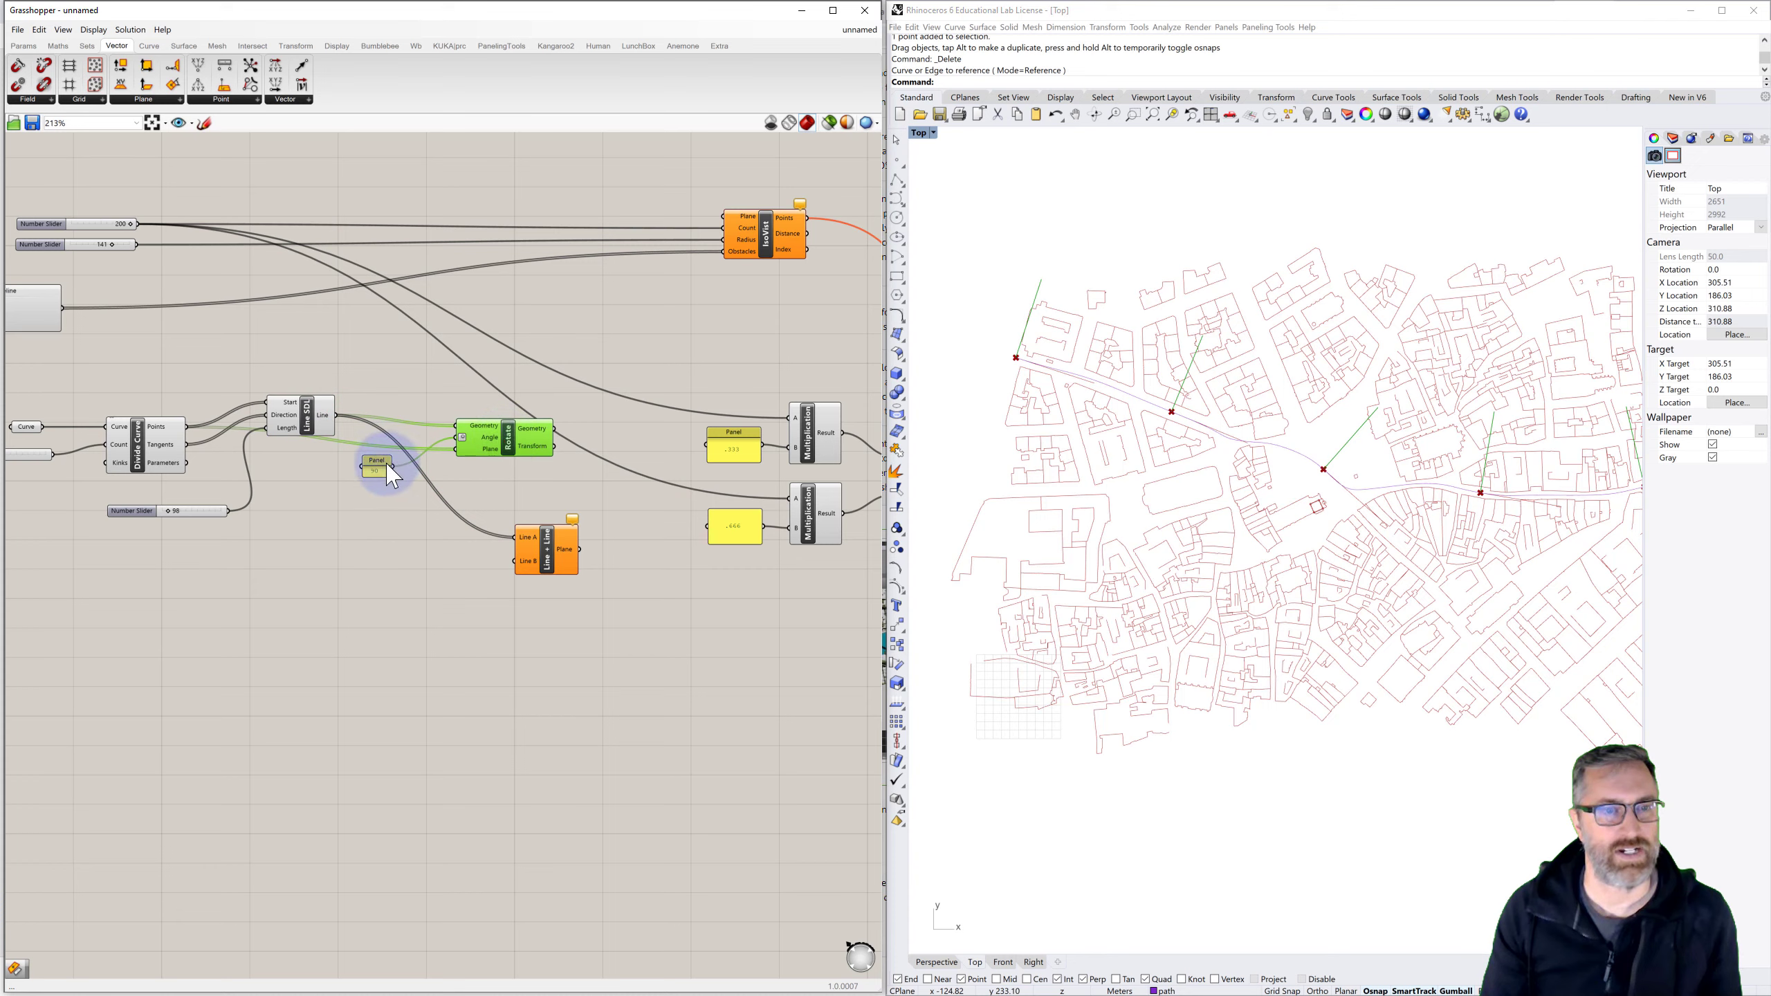
pyautogui.moveTo(387, 461); pyautogui.dragTo(428, 440)
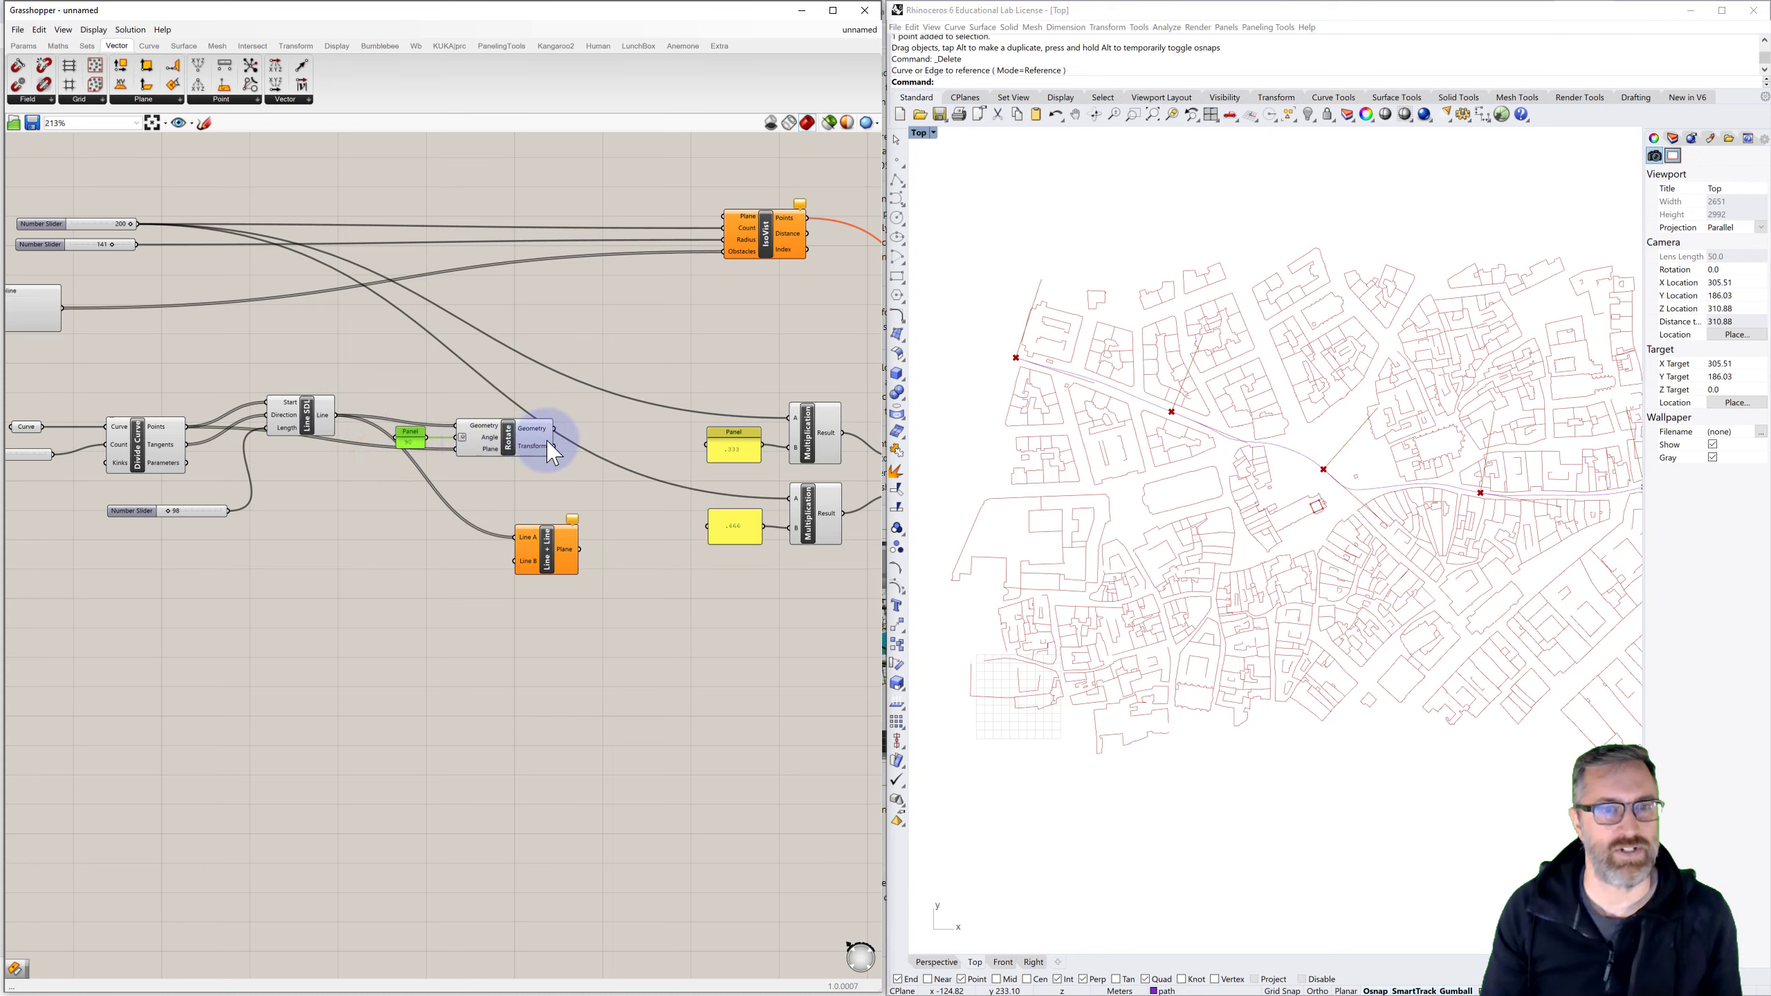
pyautogui.moveTo(556, 429); pyautogui.dragTo(514, 561)
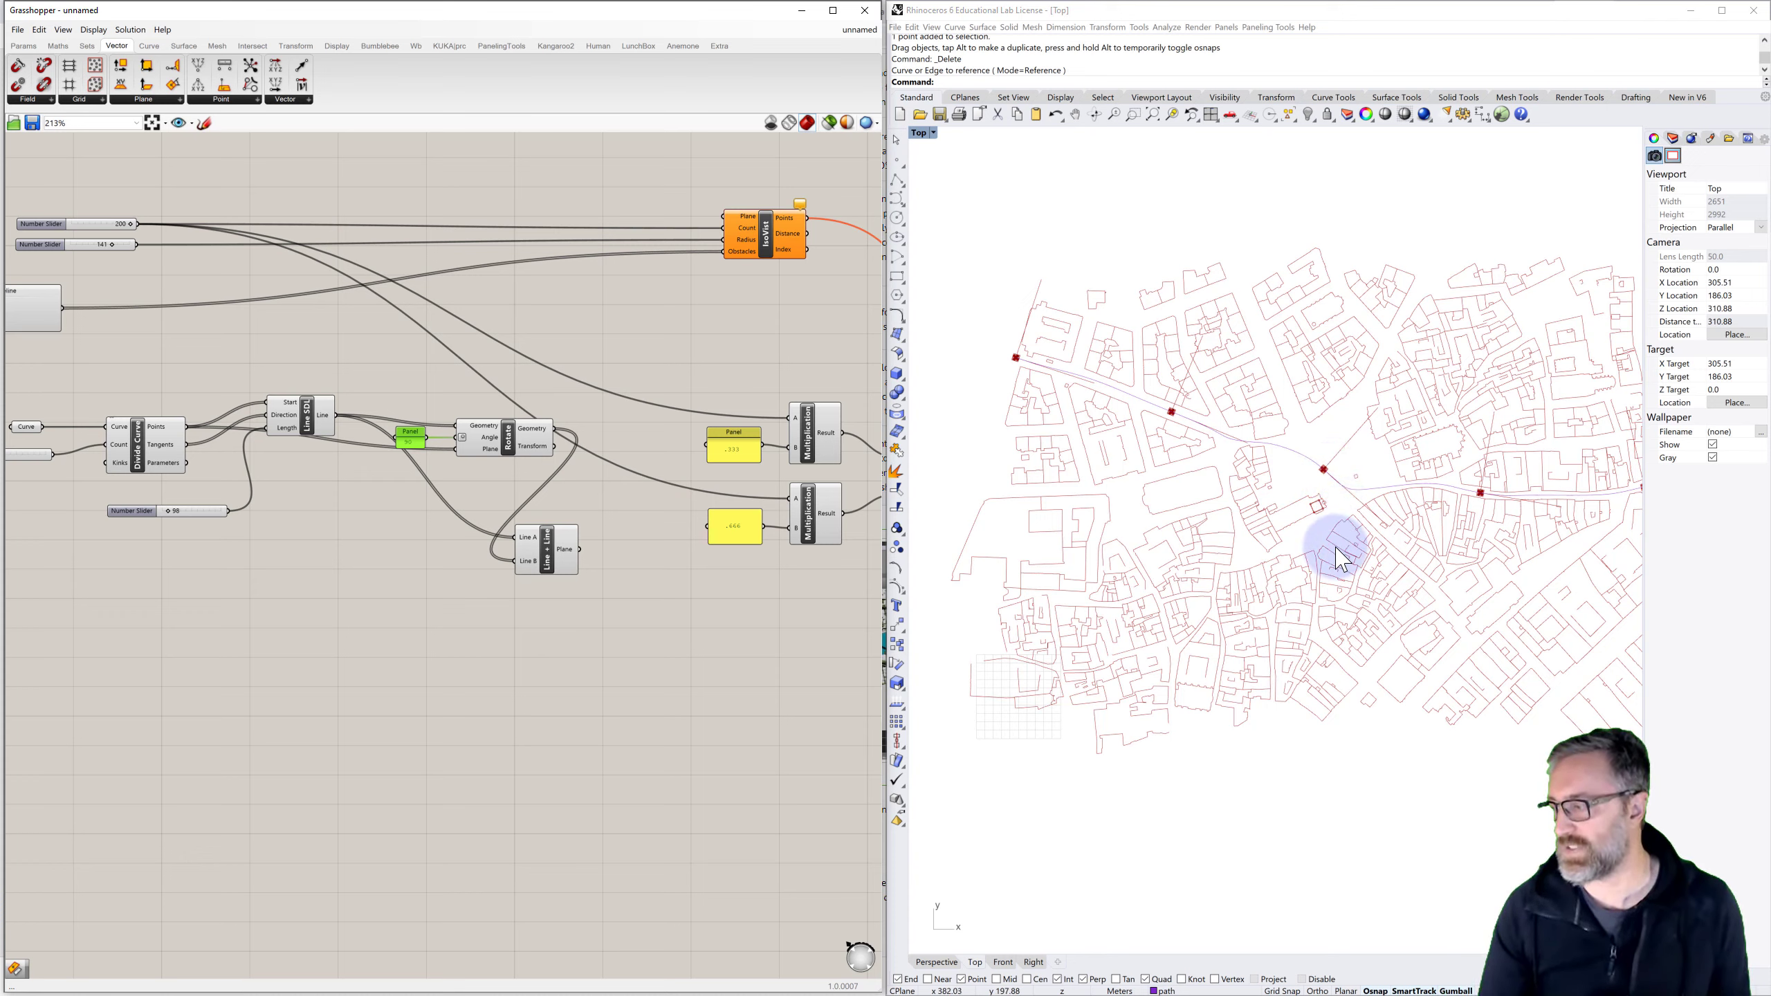
pyautogui.click(551, 551)
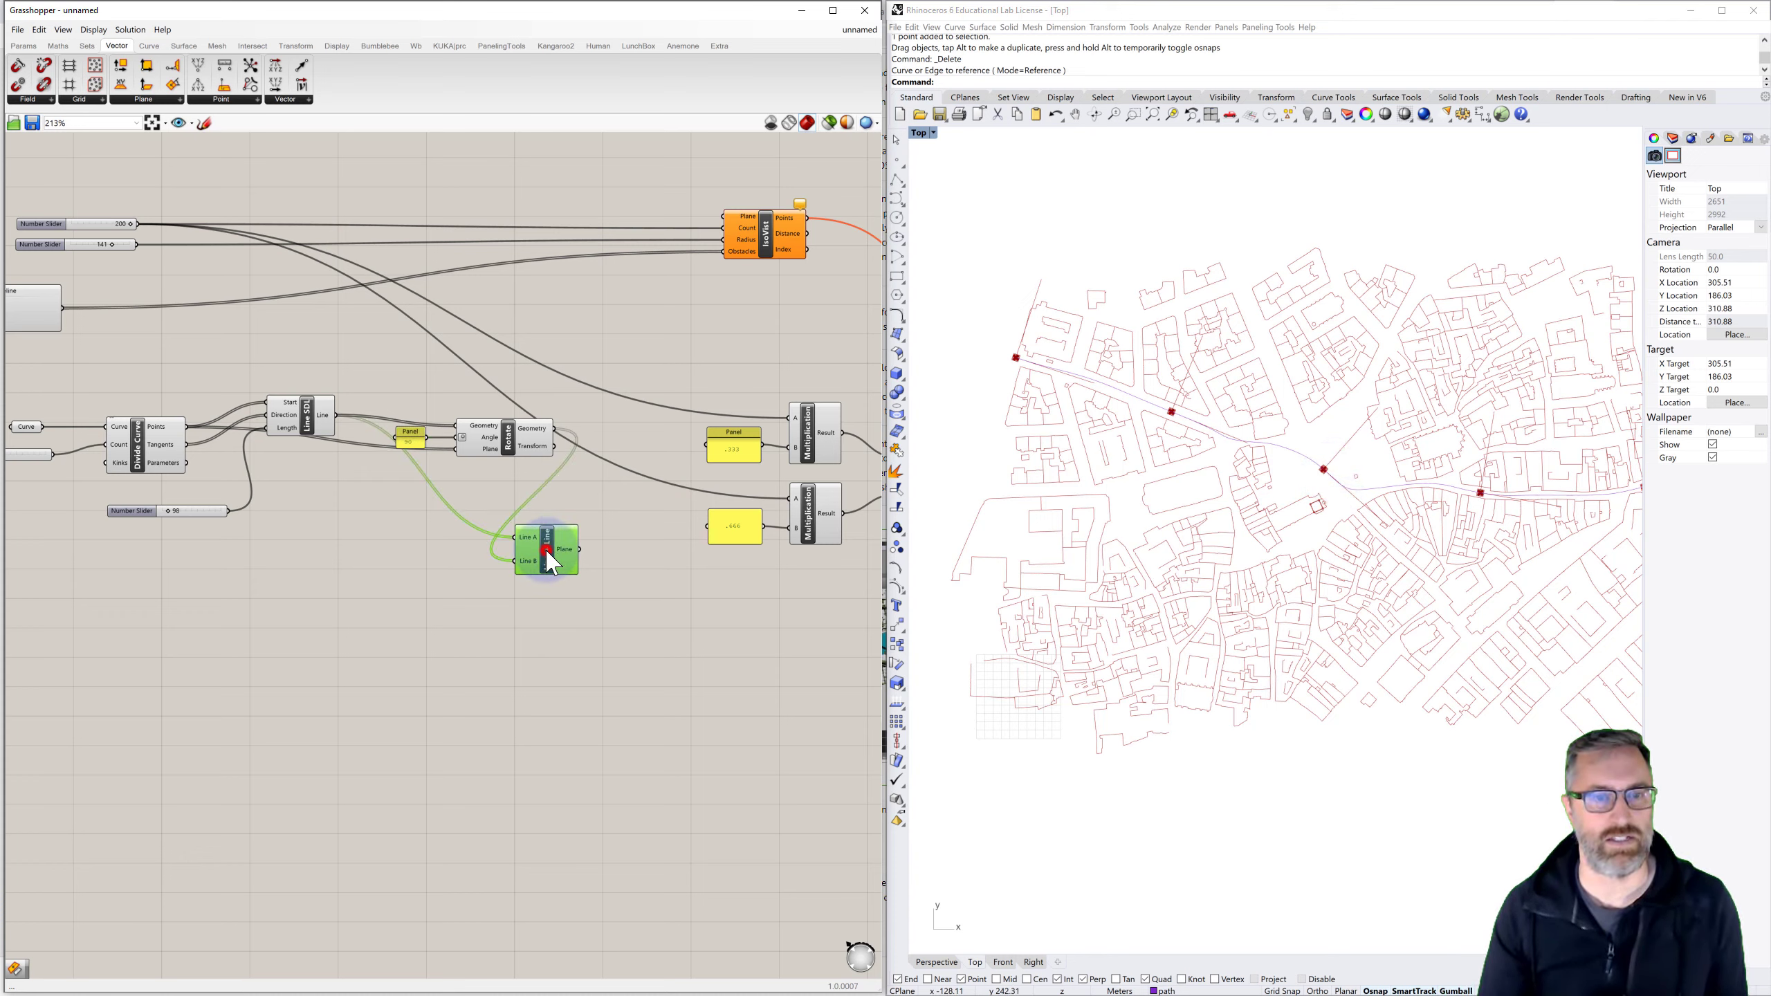
# Connect the Plane output of Line + Line to IsoVist's Plane input and inspect the isovist points in the Rhino Top viewport
pyautogui.moveTo(673, 561); pyautogui.dragTo(490, 548, button='right')
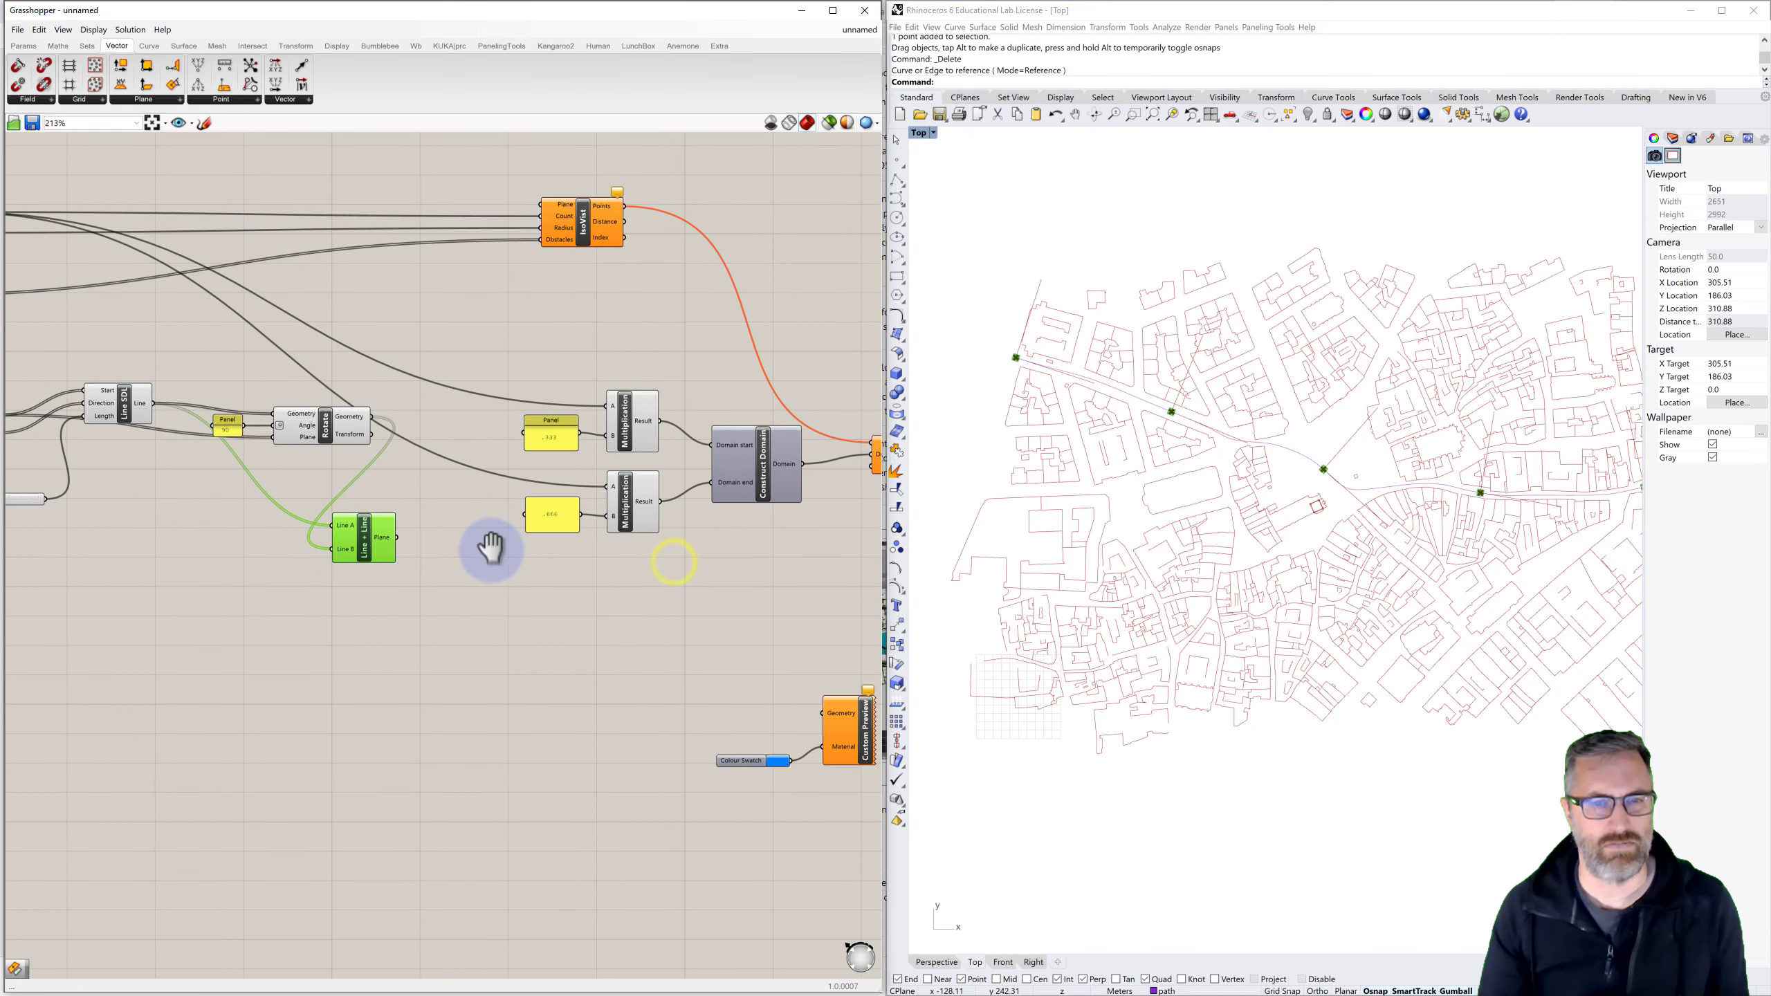
pyautogui.click(440, 549)
pyautogui.doubleClick(461, 566)
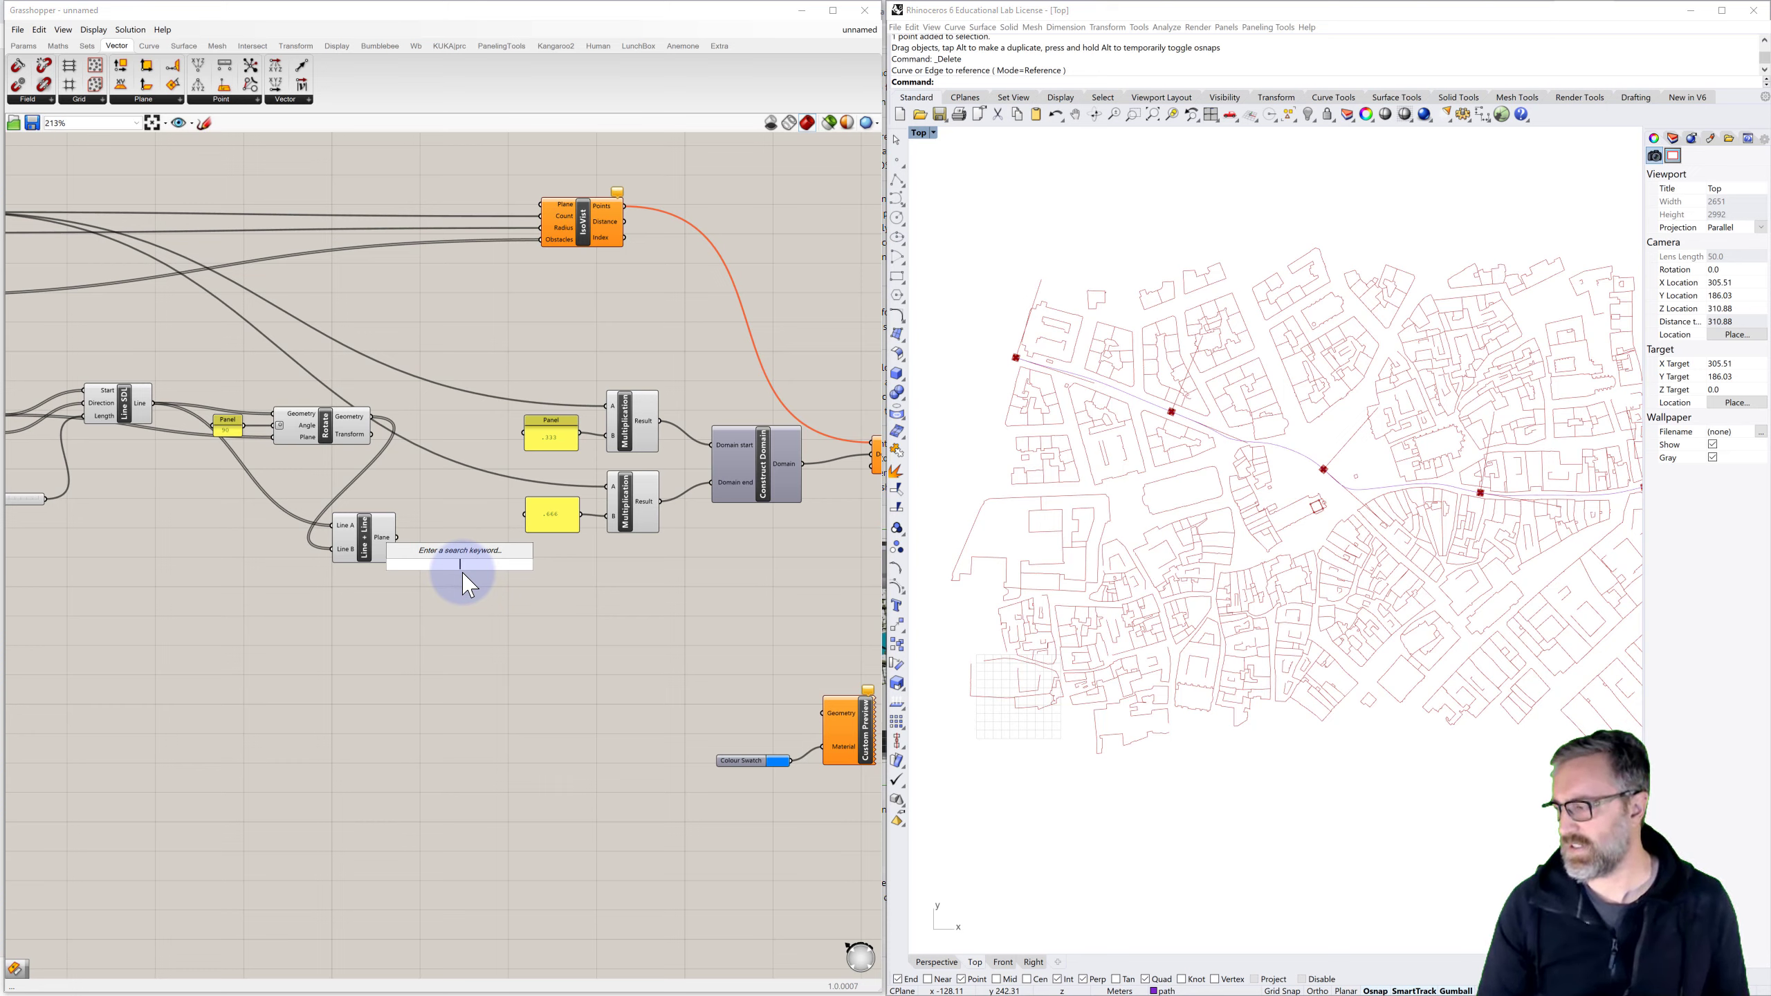
pyautogui.click(417, 502)
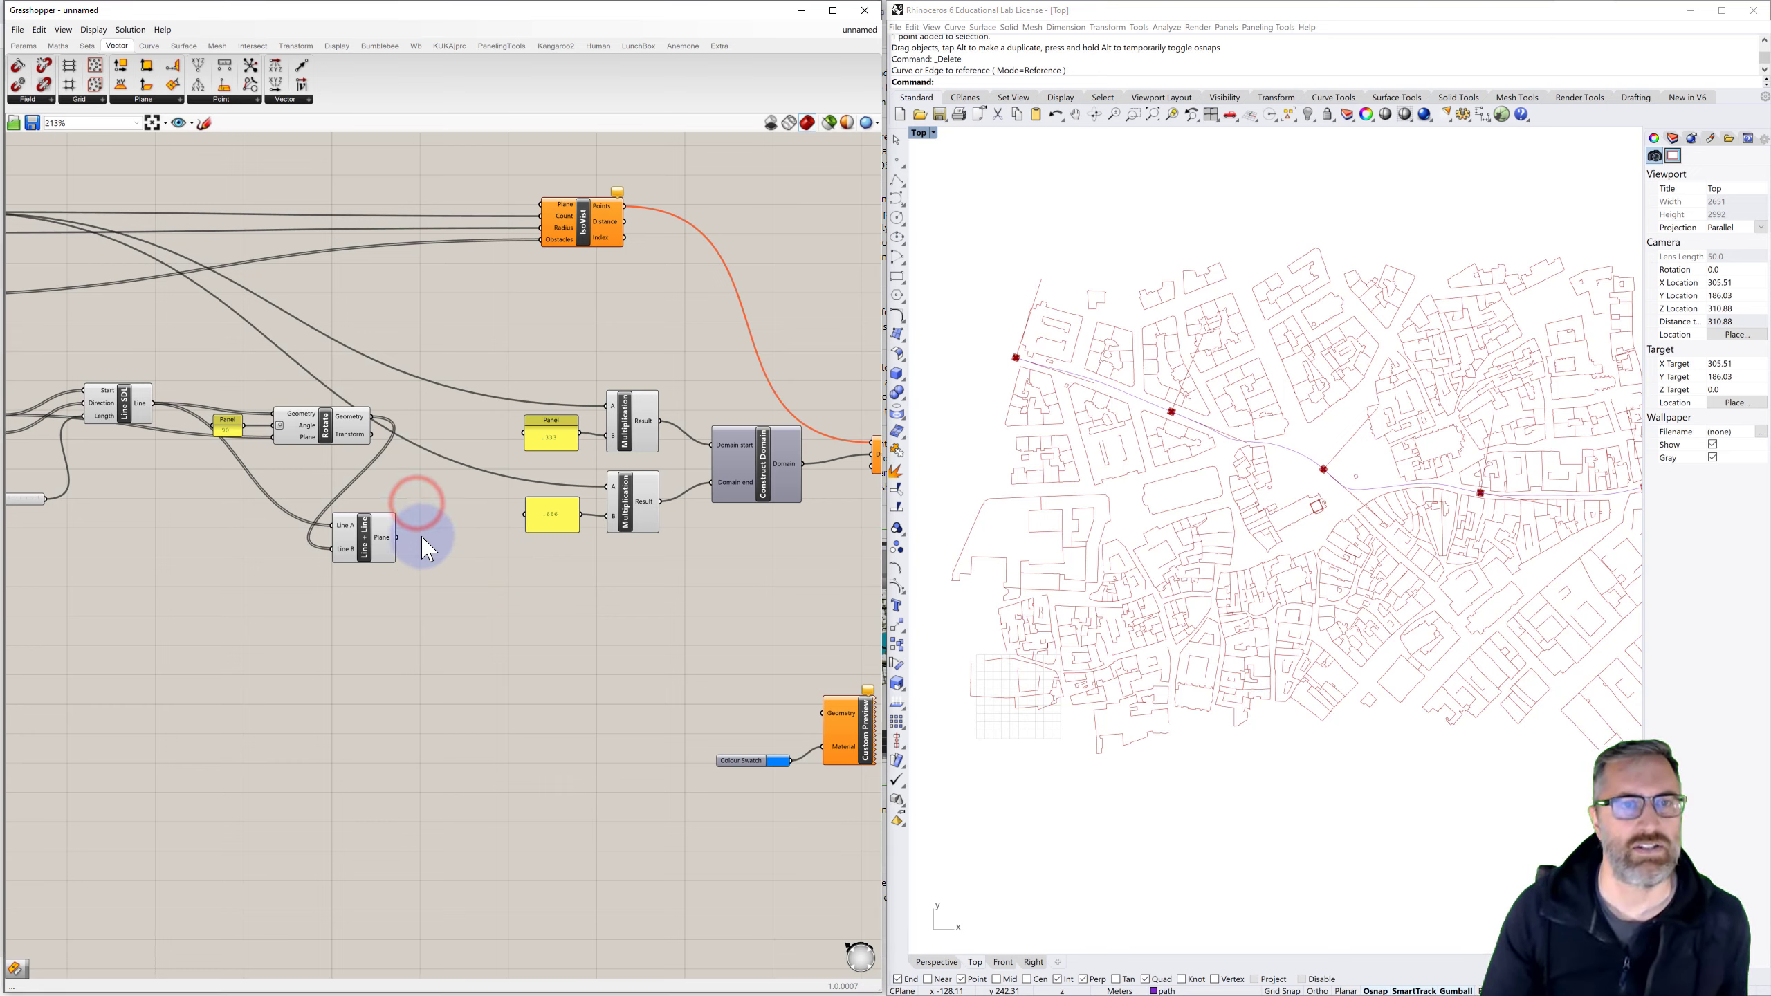
pyautogui.moveTo(397, 537); pyautogui.dragTo(541, 204)
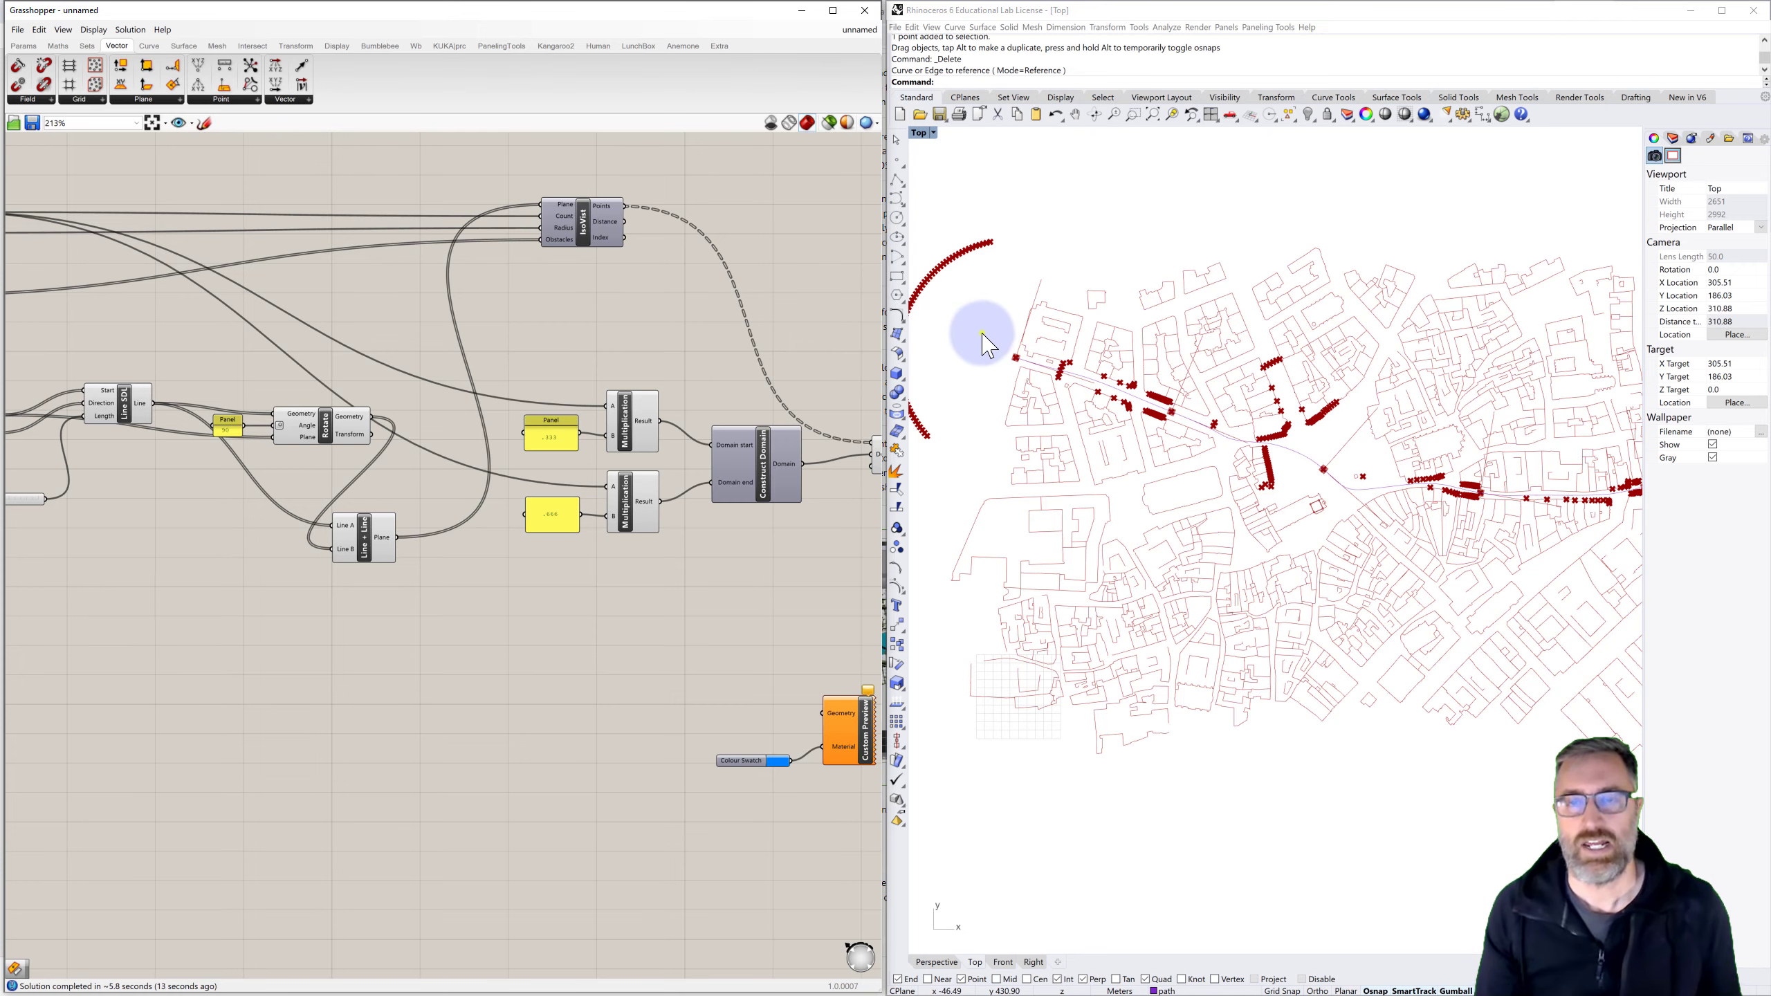
pyautogui.moveTo(982, 334); pyautogui.dragTo(1053, 328, button='right')
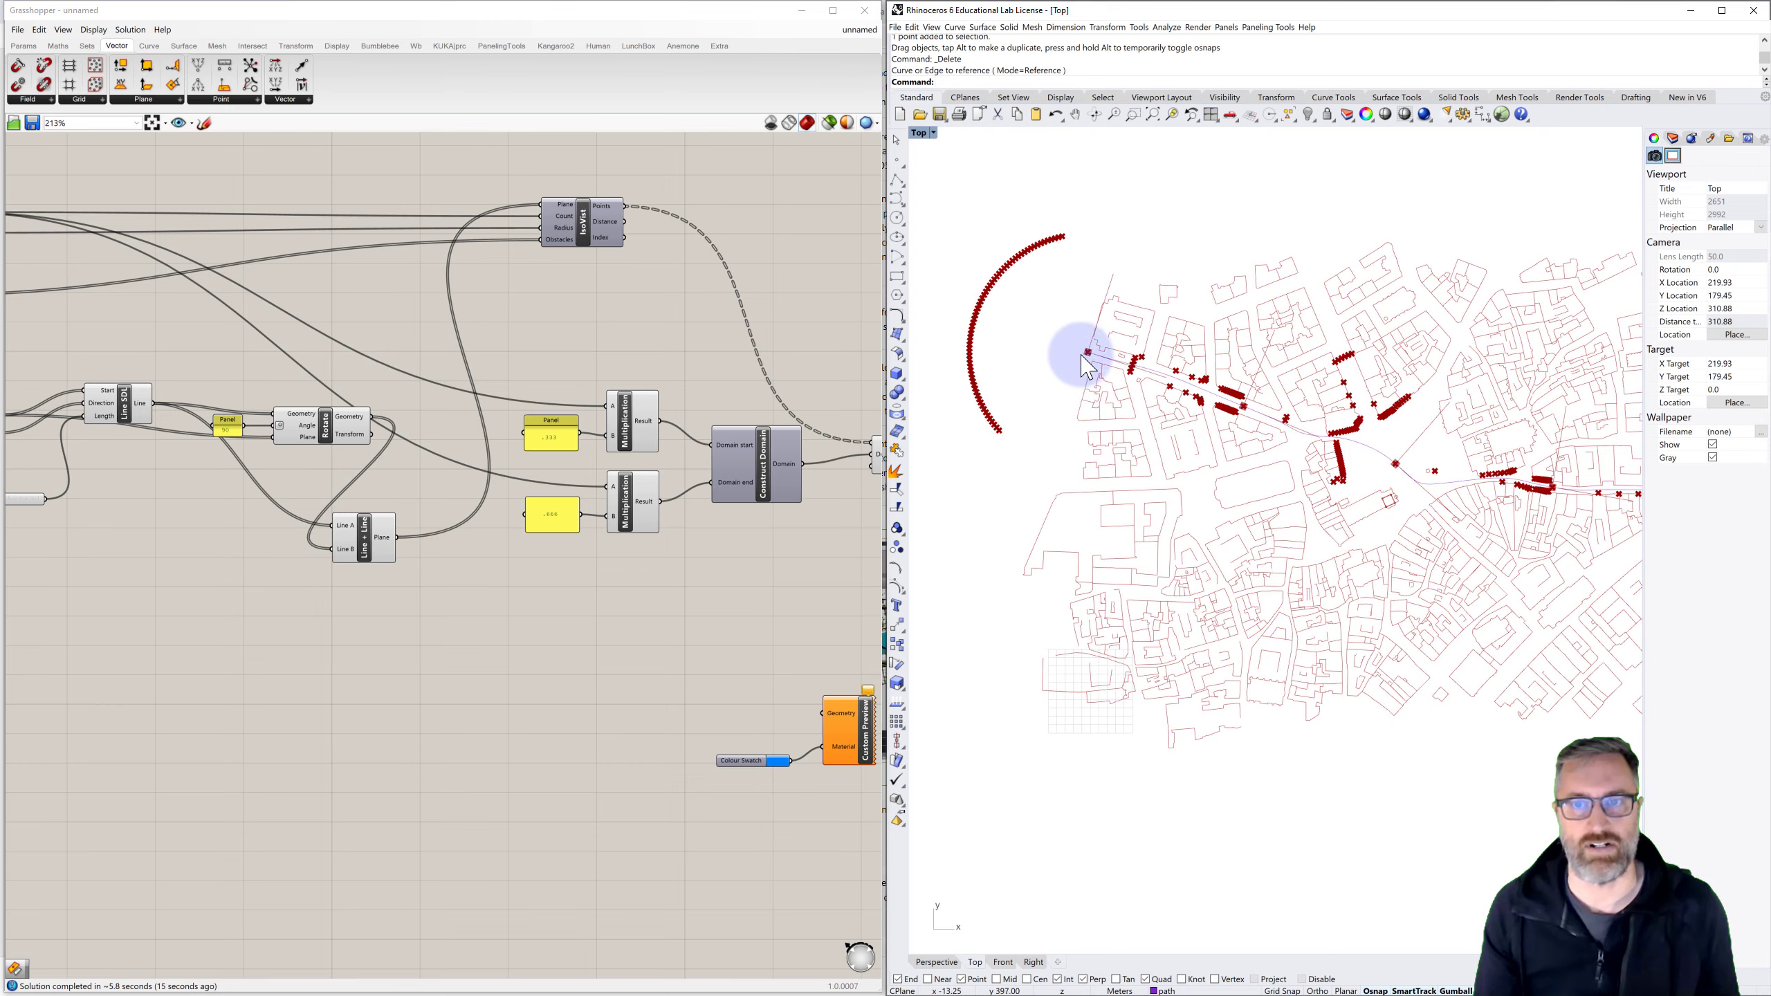
pyautogui.scroll(3, 1083, 364)
pyautogui.moveTo(1080, 360); pyautogui.dragTo(1124, 366, button='right')
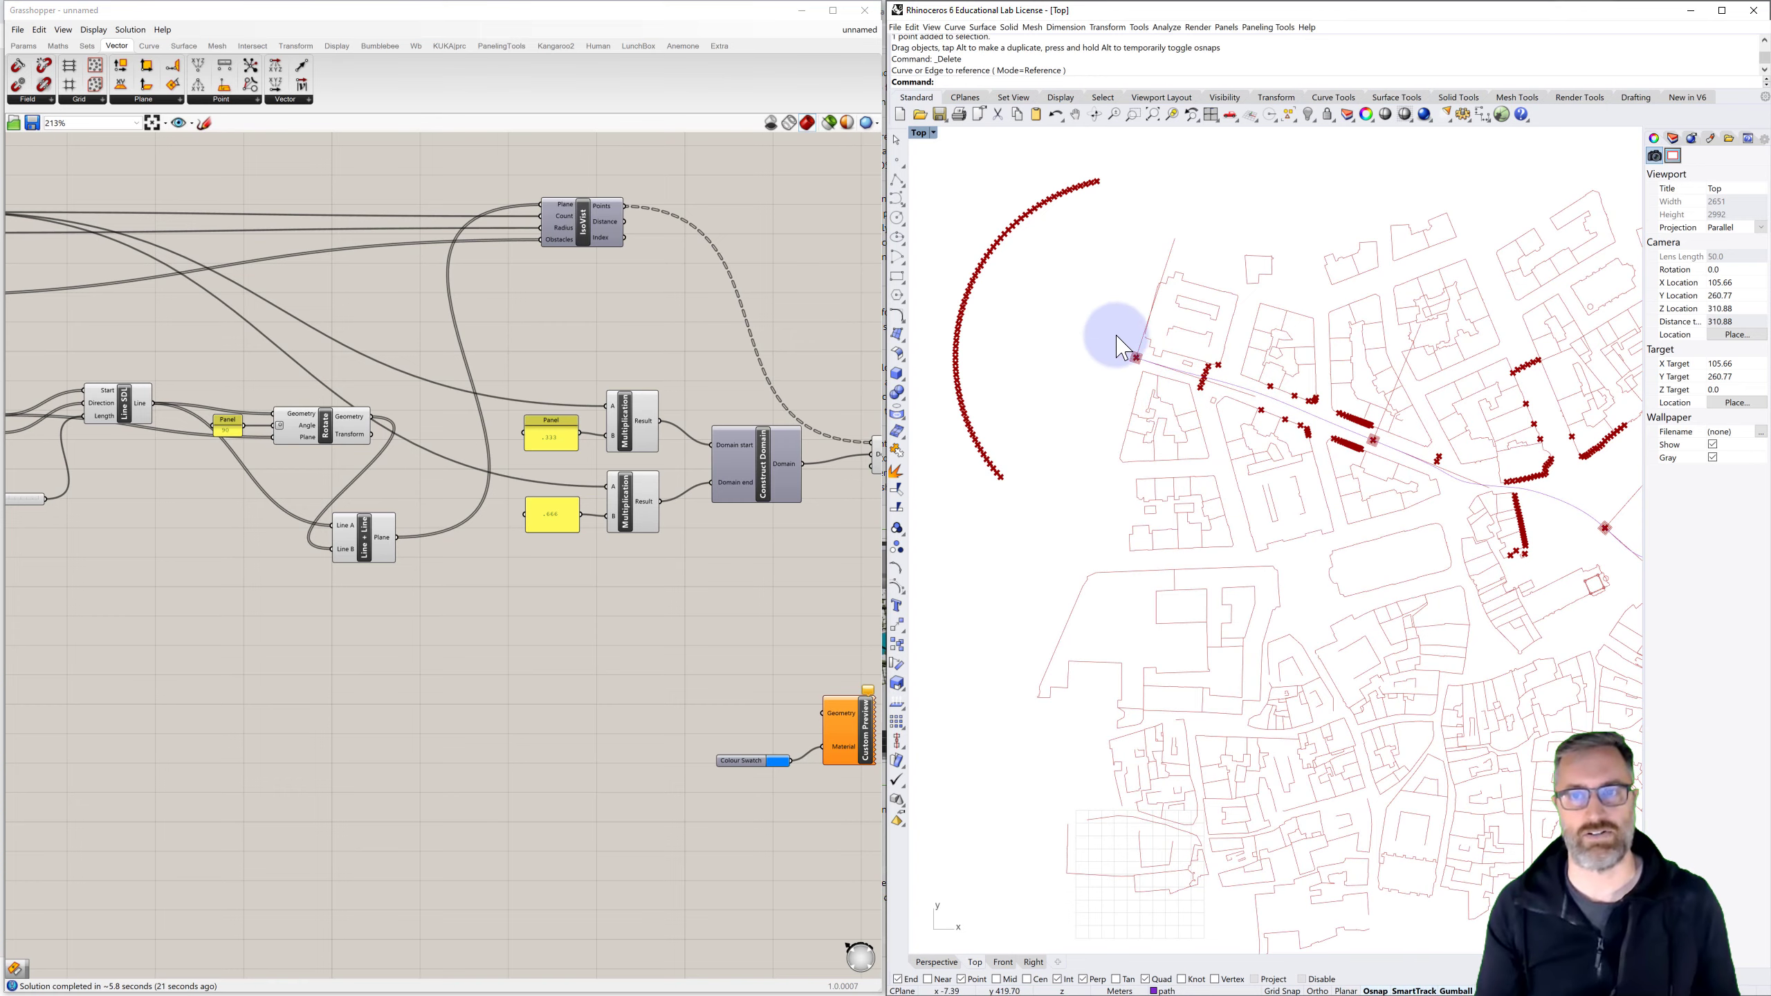
pyautogui.scroll(-3, 1084, 345)
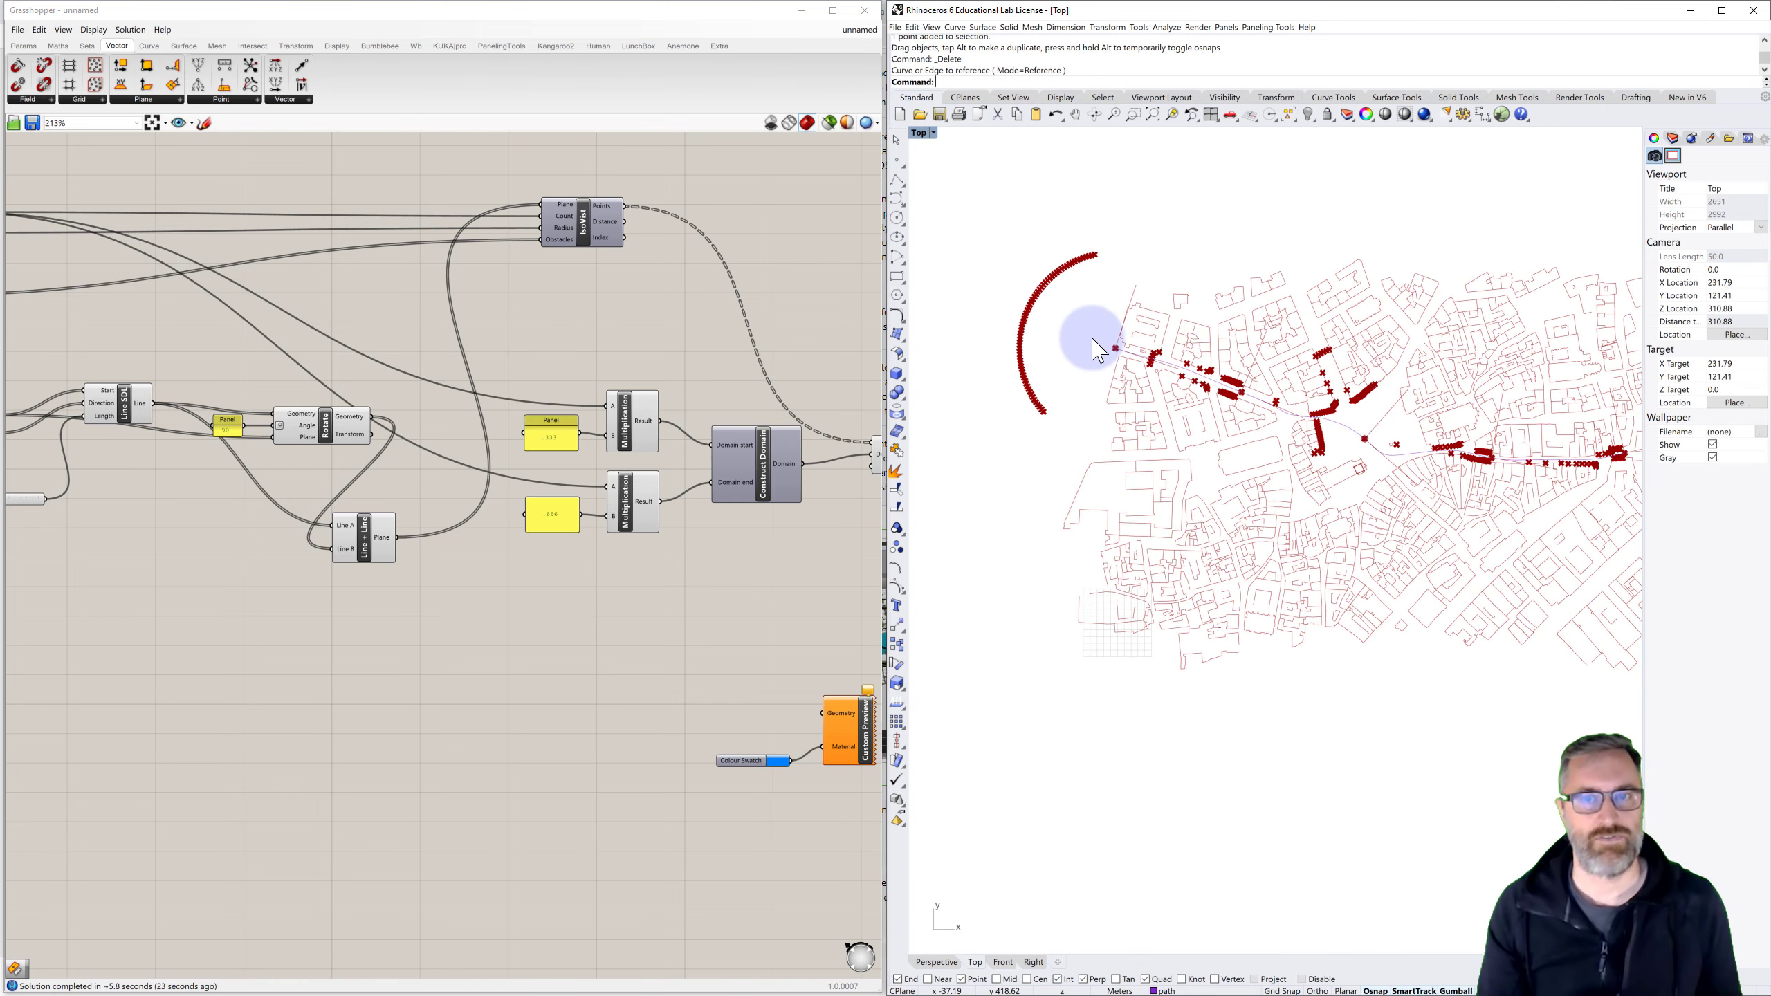
# Move the Curve parameter away from Divide Curve, add a Flip Curve component between them, and connect the parameter to its Curve input
pyautogui.scroll(-3, 648, 378)
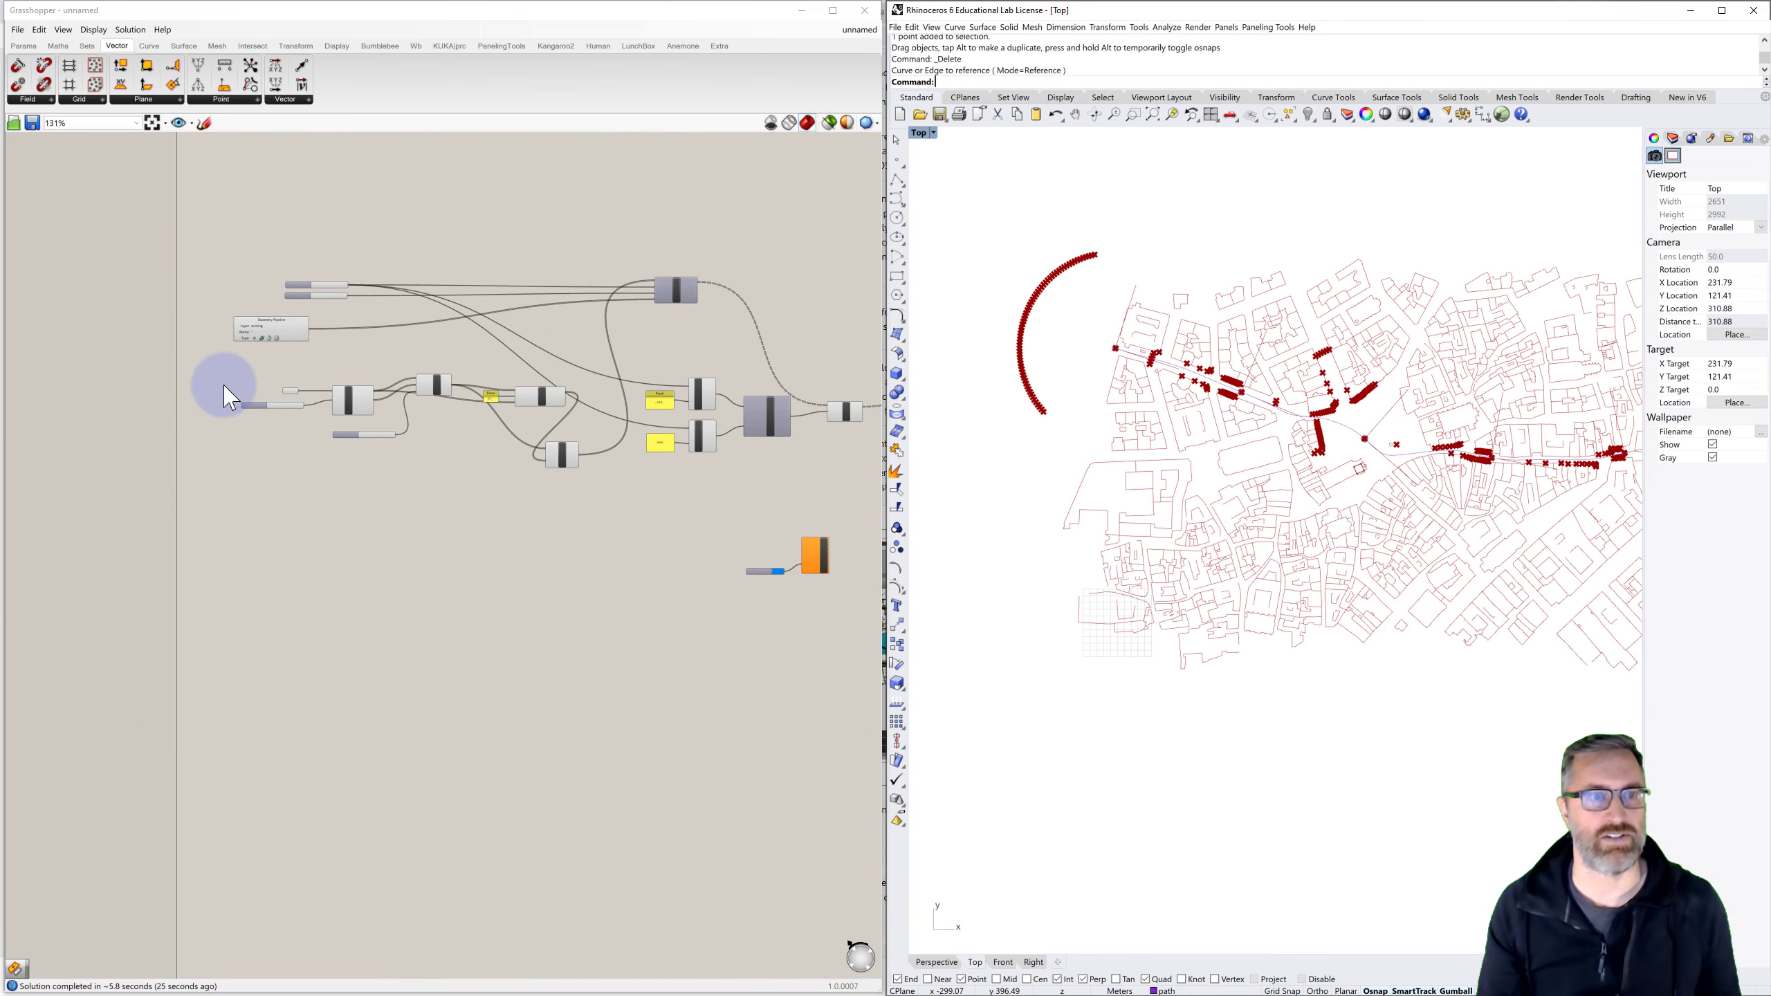
pyautogui.scroll(5, 251, 387)
pyautogui.moveTo(367, 400); pyautogui.dragTo(244, 383)
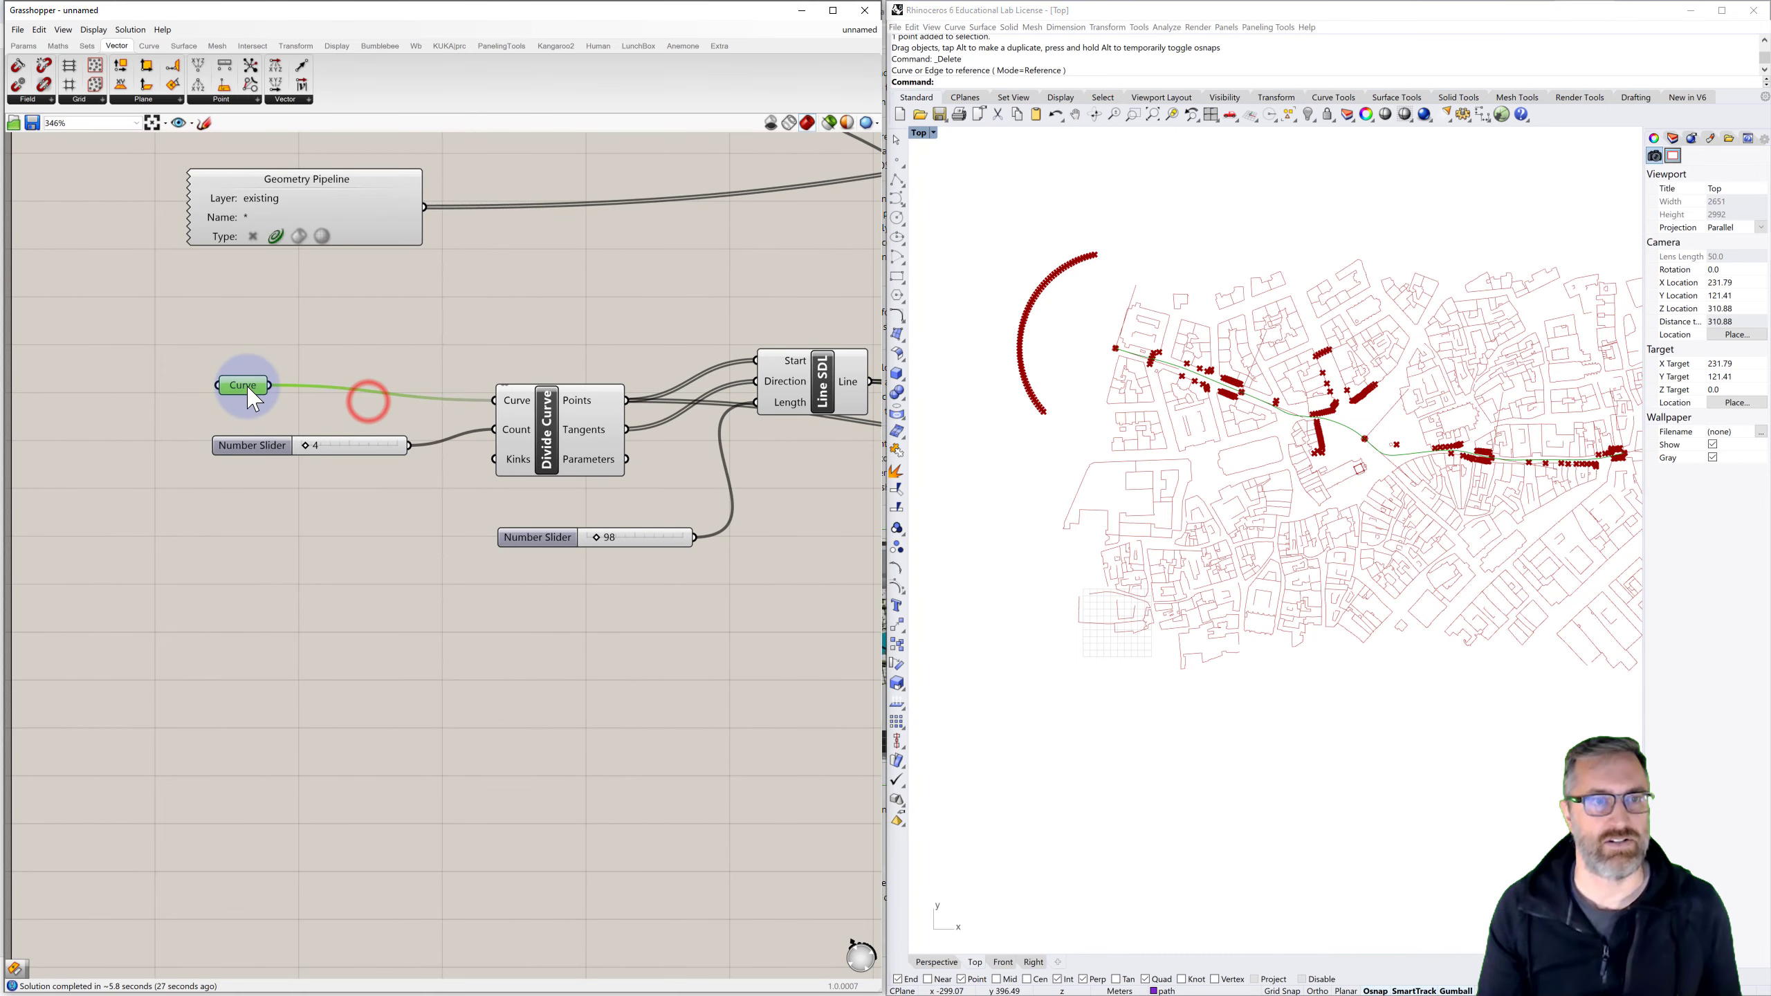
pyautogui.click(375, 355)
pyautogui.doubleClick(375, 356)
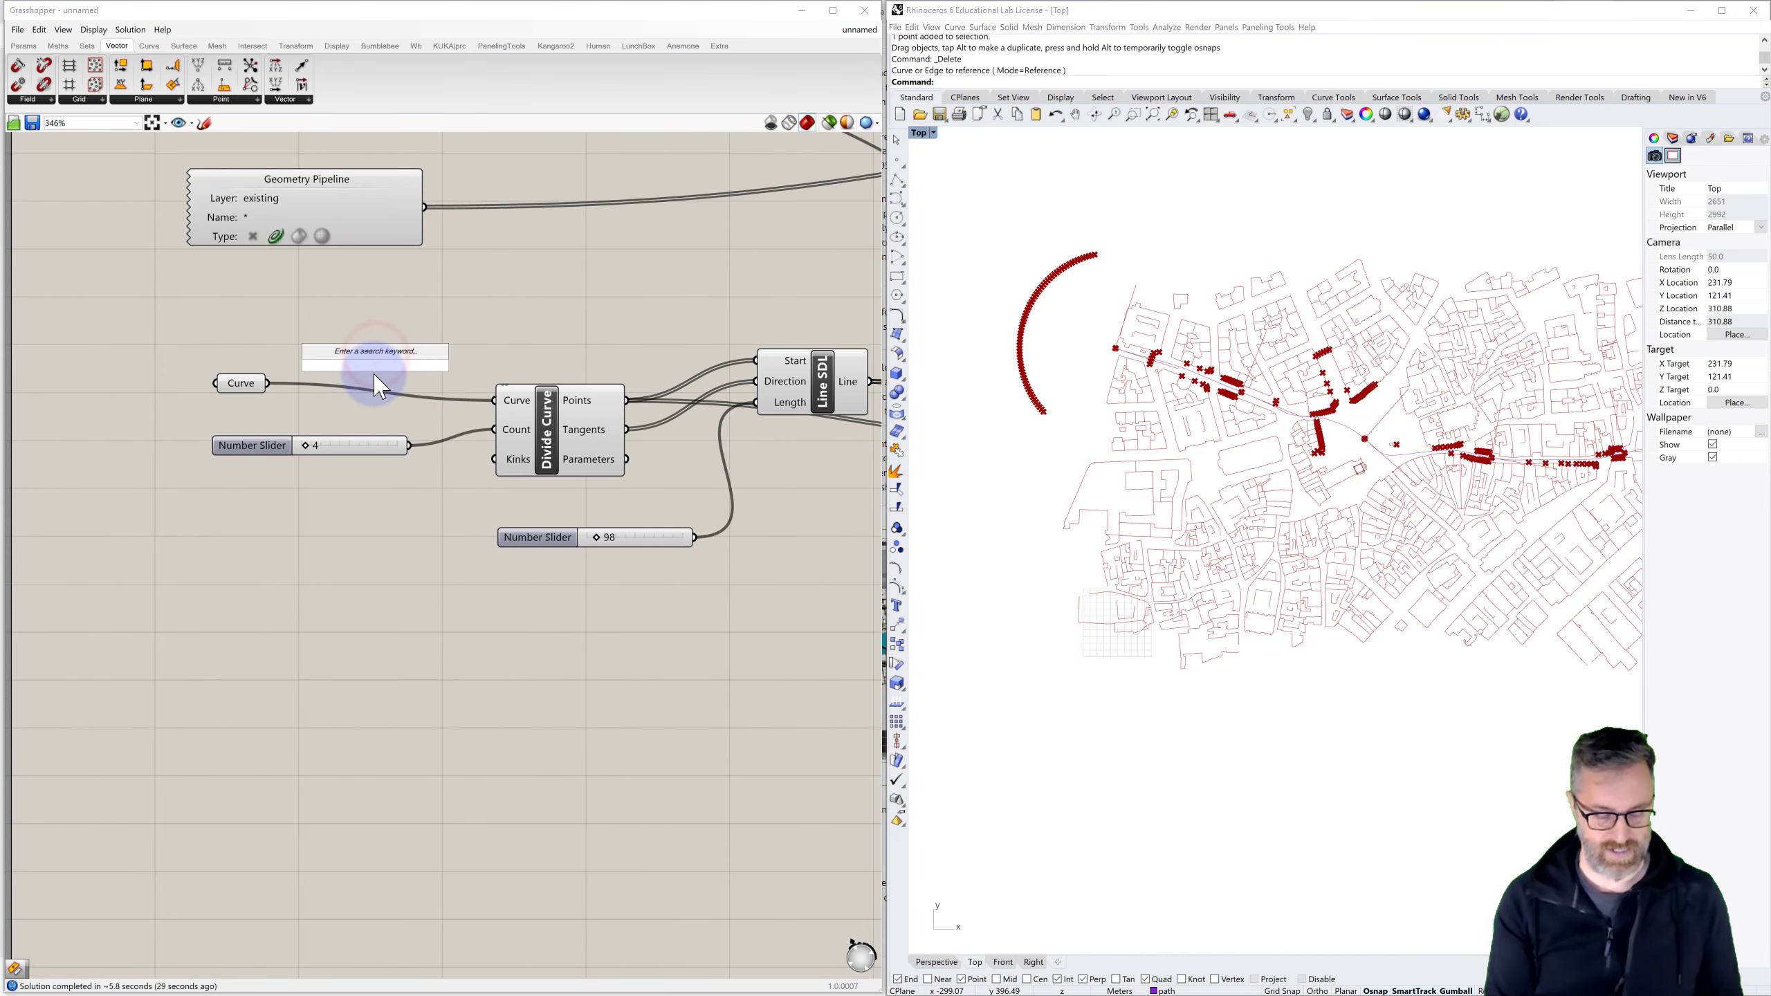
pyautogui.write('fli[p')
pyautogui.press('BackSpace')
pyautogui.press('BackSpace')
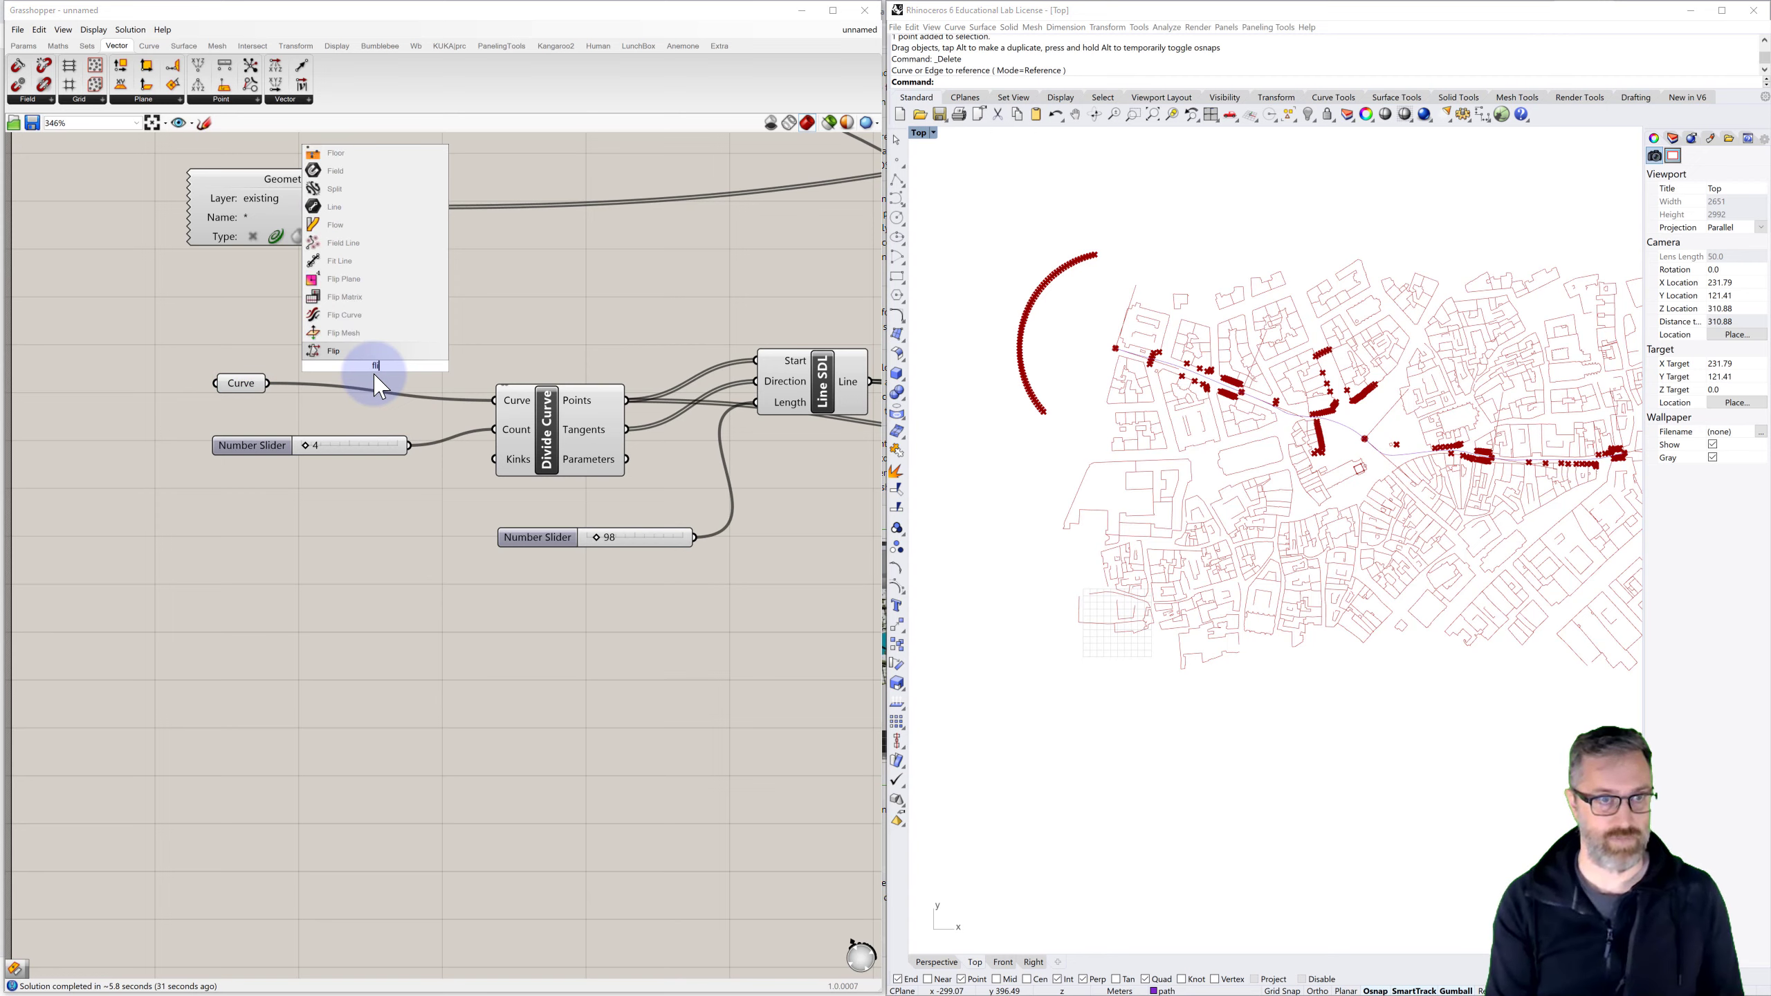
pyautogui.click(345, 315)
pyautogui.moveTo(375, 357); pyautogui.dragTo(379, 352)
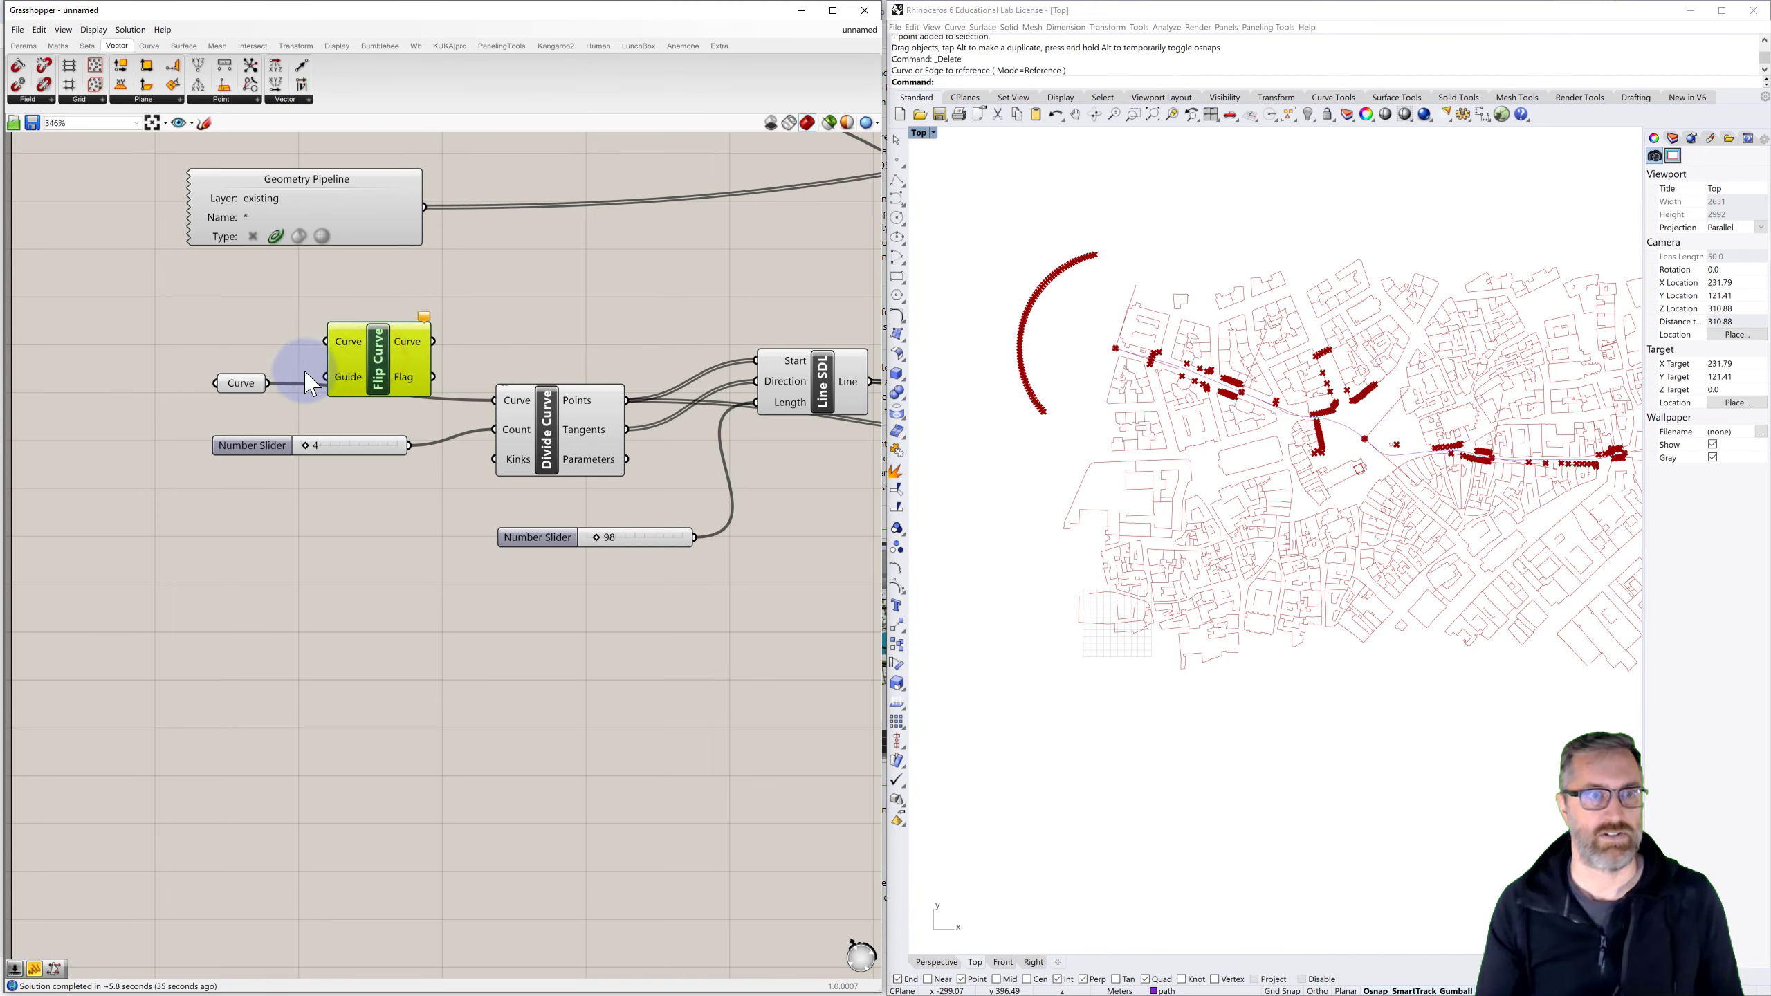
pyautogui.moveTo(267, 384); pyautogui.dragTo(325, 342)
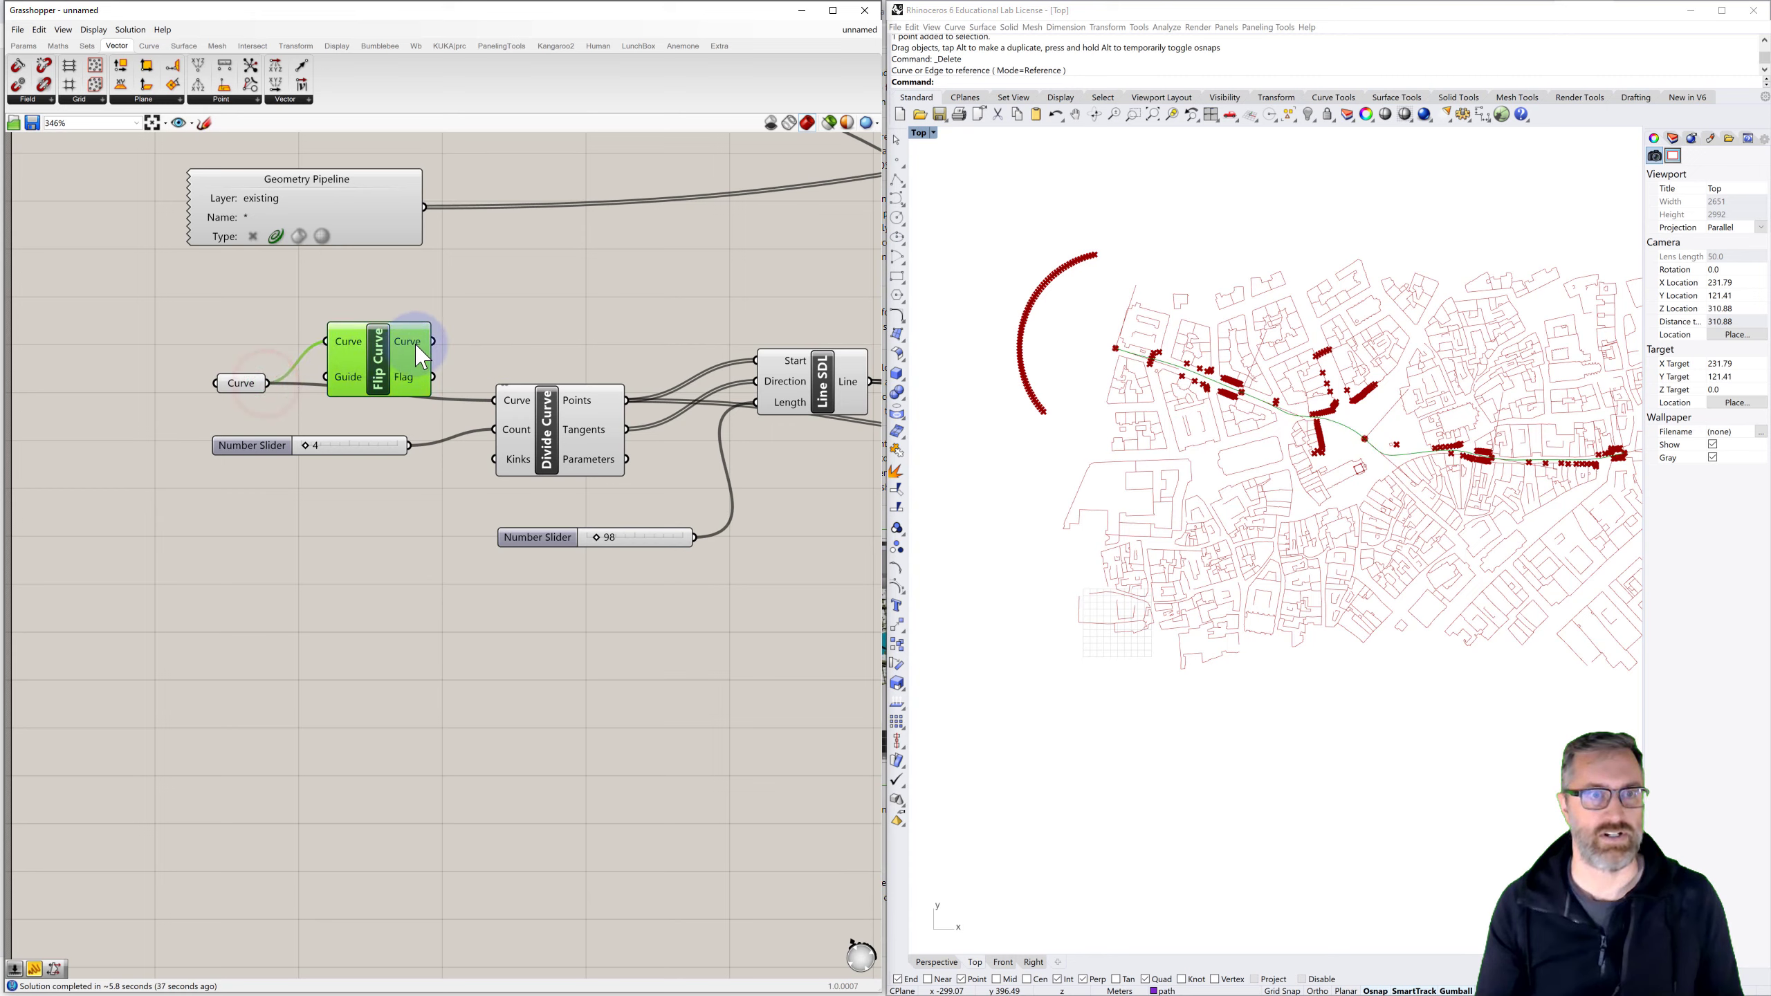
# Connect Flip Curve's Curve output to Divide Curve's Curve input and inspect the isovist points along the path
pyautogui.moveTo(486, 389); pyautogui.dragTo(498, 406)
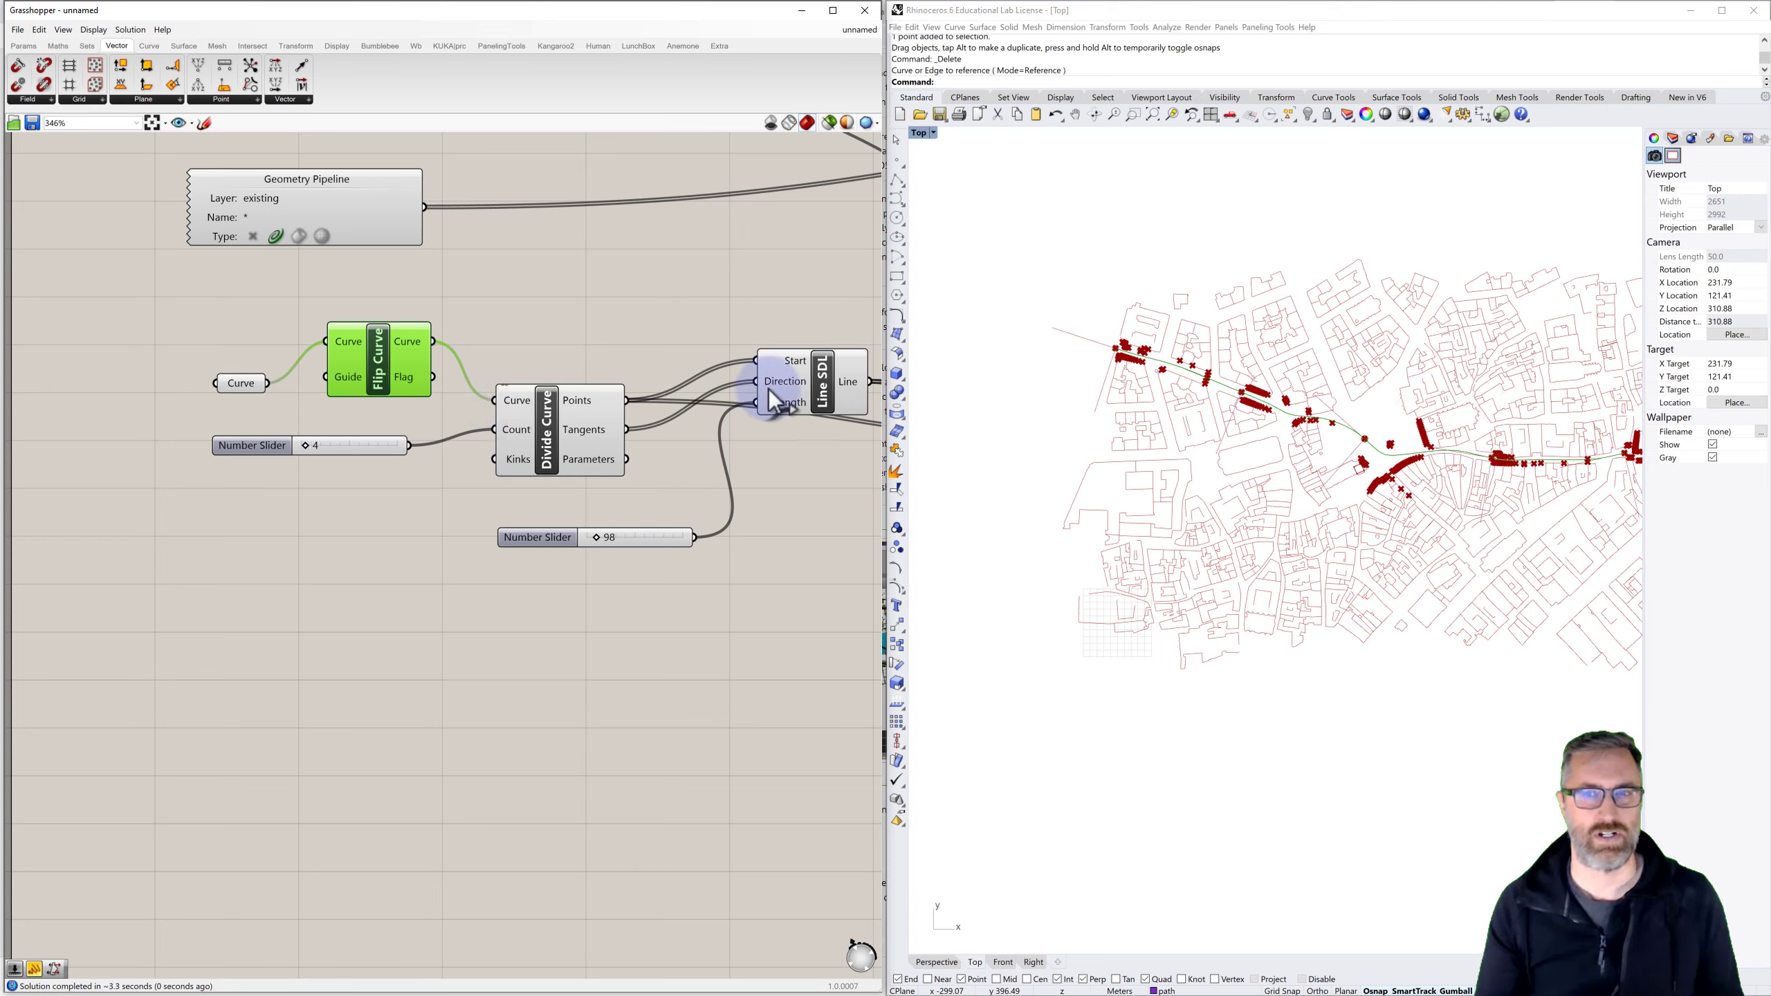
pyautogui.scroll(-4, 1098, 378)
pyautogui.scroll(8, 1442, 421)
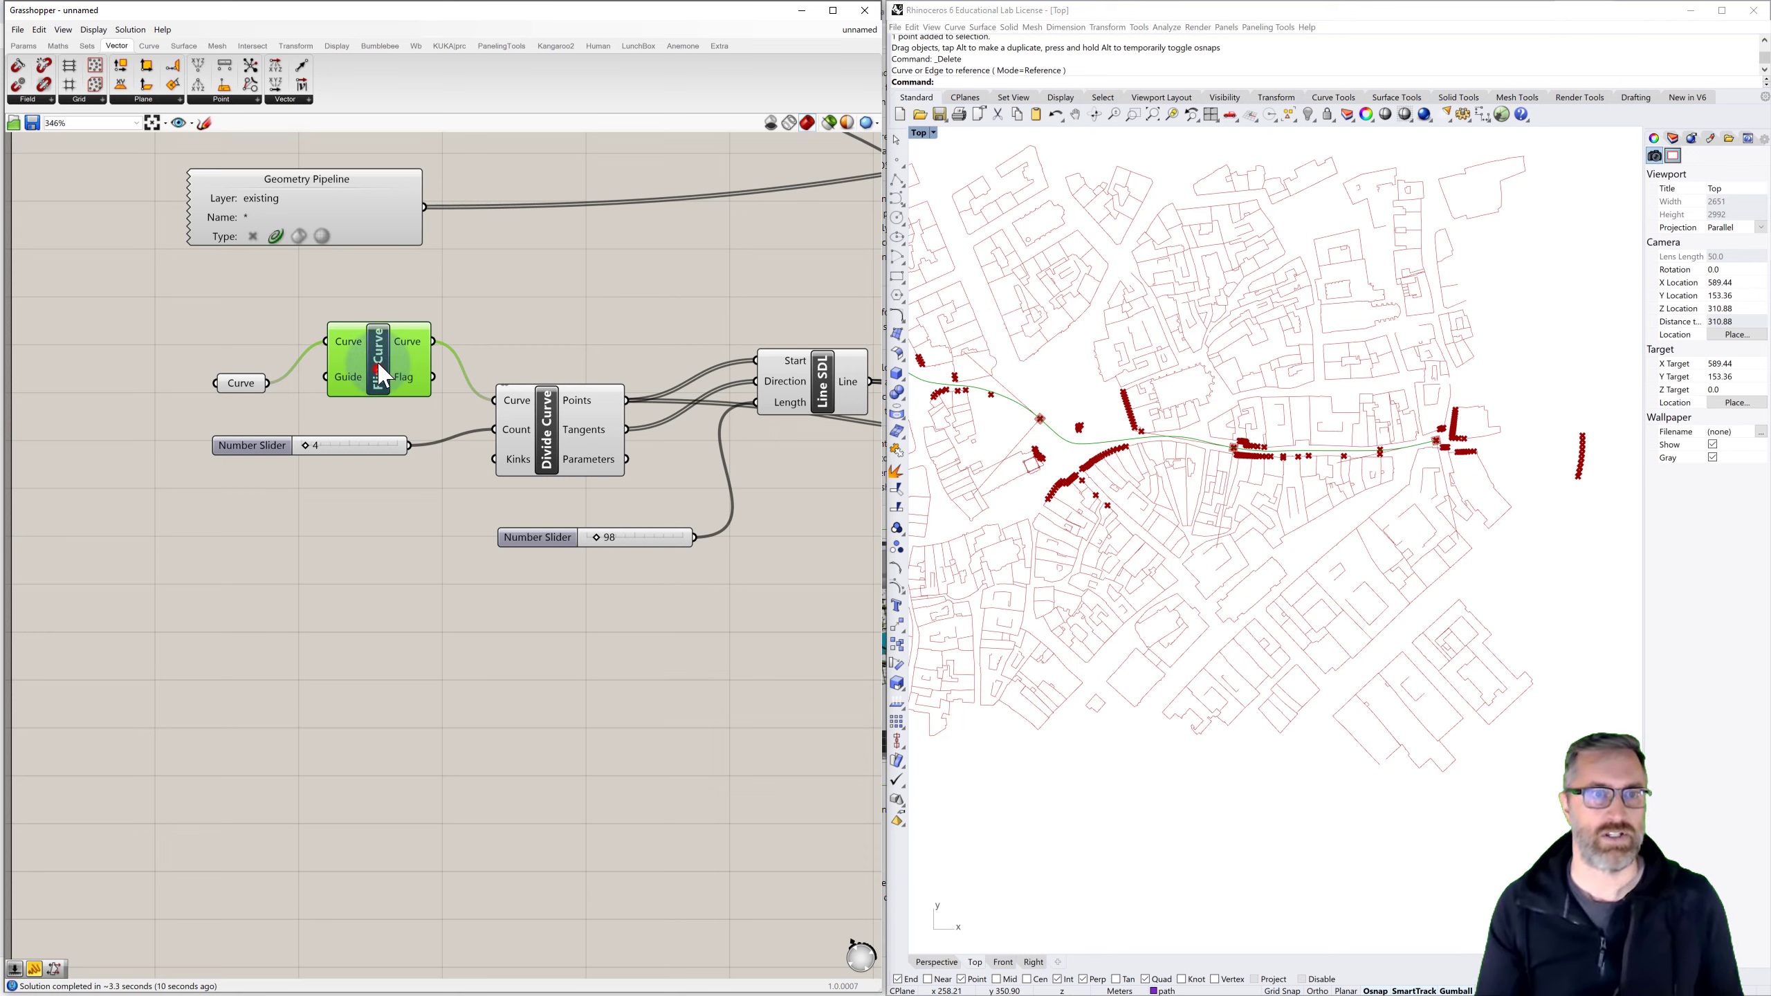
# Bypass Flip Curve by wiring the Curve parameter directly to Divide Curve and removing its wire to Flip Curve
pyautogui.moveTo(380, 377); pyautogui.dragTo(382, 347)
pyautogui.moveTo(268, 383); pyautogui.dragTo(495, 401)
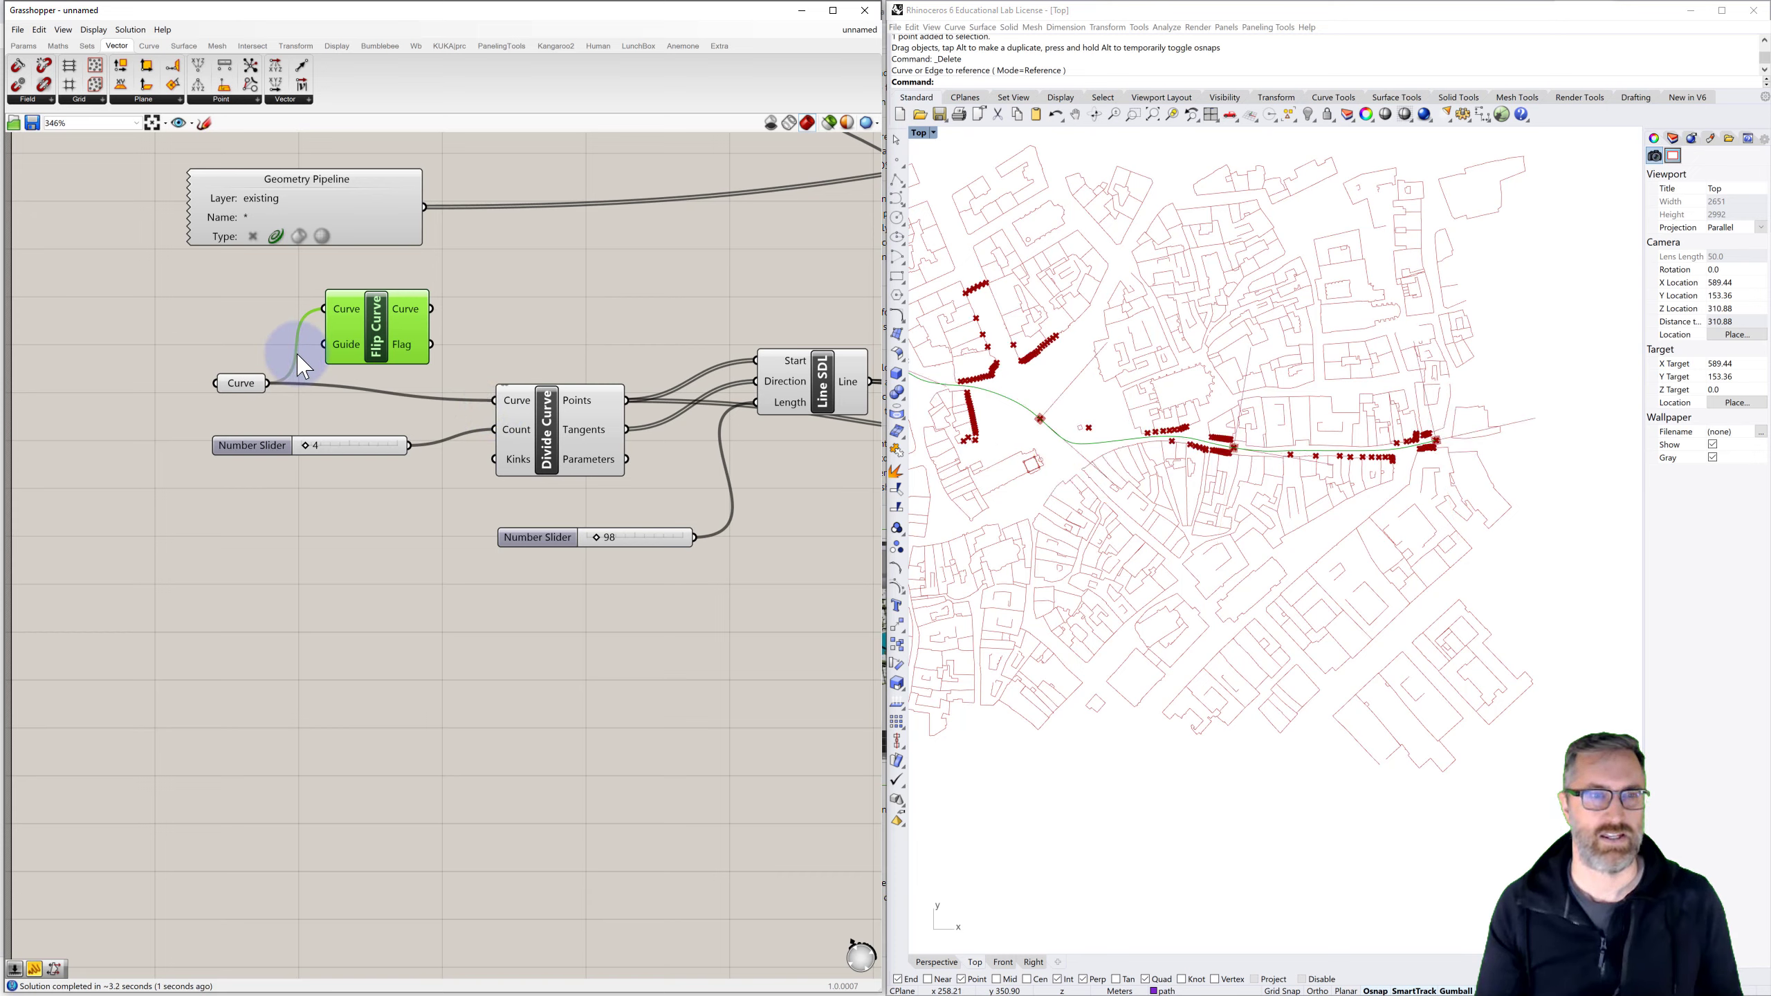
pyautogui.keyDown('ctrl'); pyautogui.moveTo(293, 362); pyautogui.dragTo(268, 383); pyautogui.keyUp('ctrl')
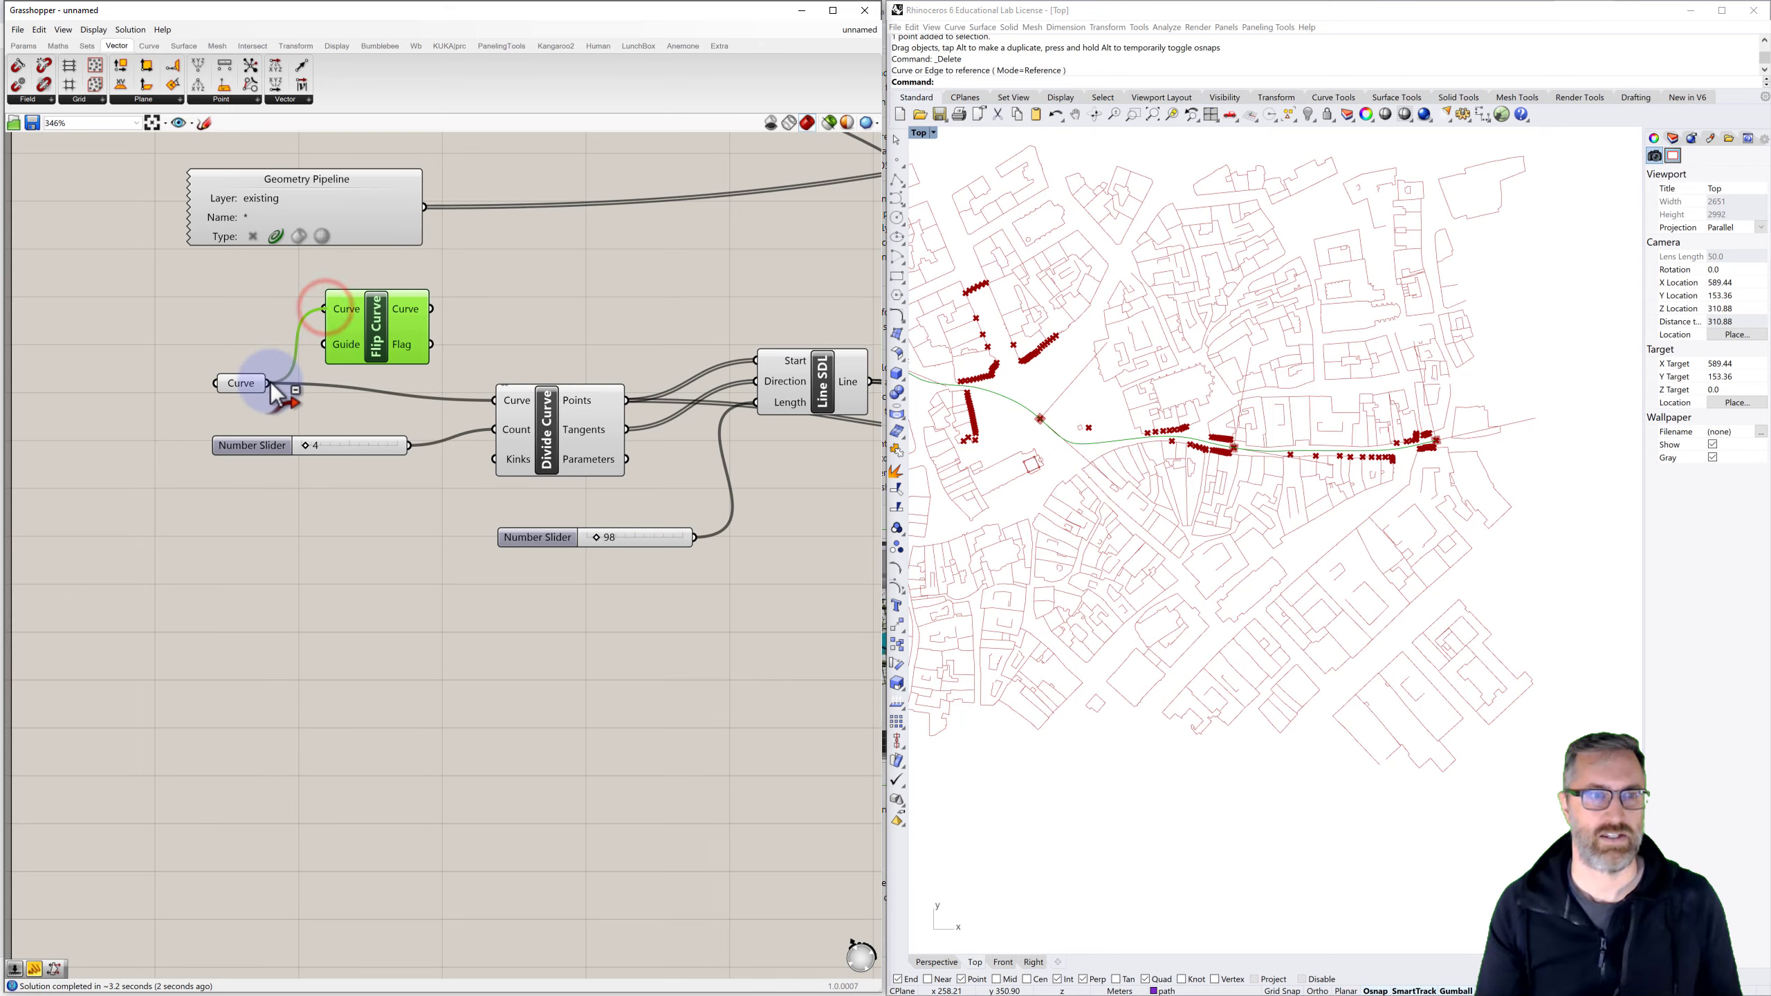
pyautogui.scroll(-2, 402, 348)
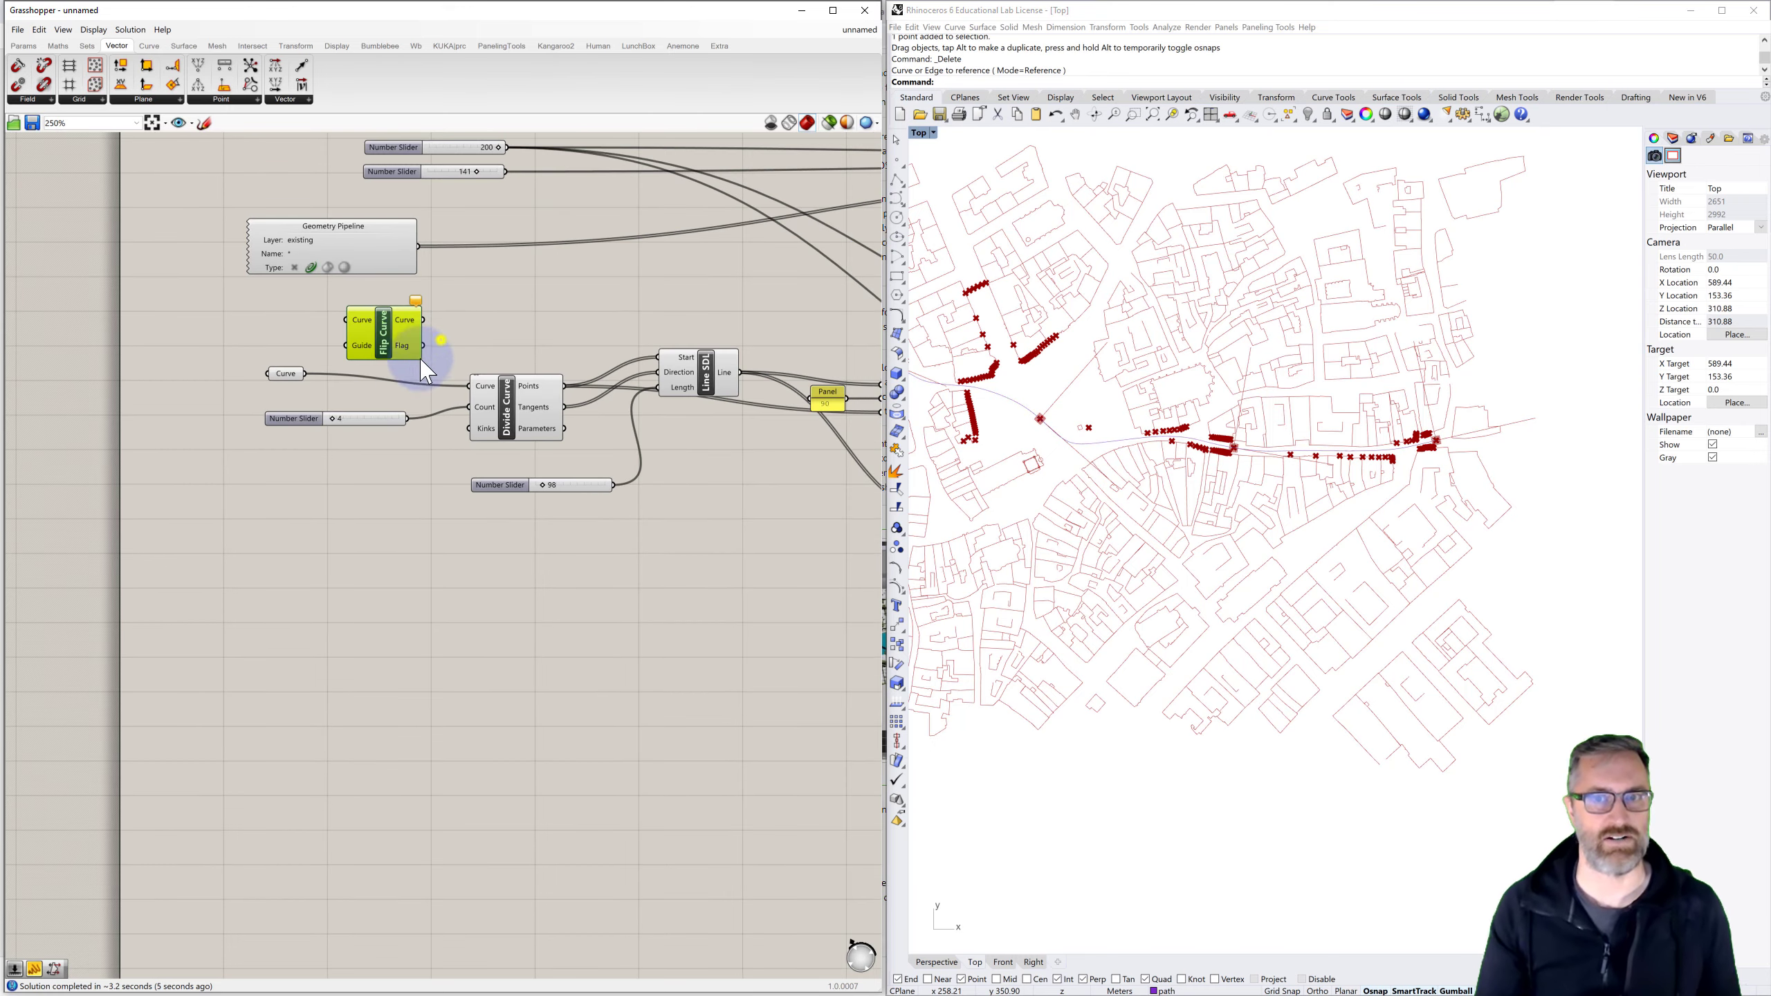
# Set the panels feeding the B inputs of the two Multiplication components to .4 for domain start and .6 for domain end
pyautogui.moveTo(439, 338); pyautogui.dragTo(382, 404, button='right')
pyautogui.moveTo(978, 422); pyautogui.dragTo(1463, 504, button='right')
pyautogui.moveTo(770, 467); pyautogui.dragTo(377, 425, button='right')
pyautogui.moveTo(661, 472); pyautogui.dragTo(479, 443, button='right')
pyautogui.scroll(3, 610, 441)
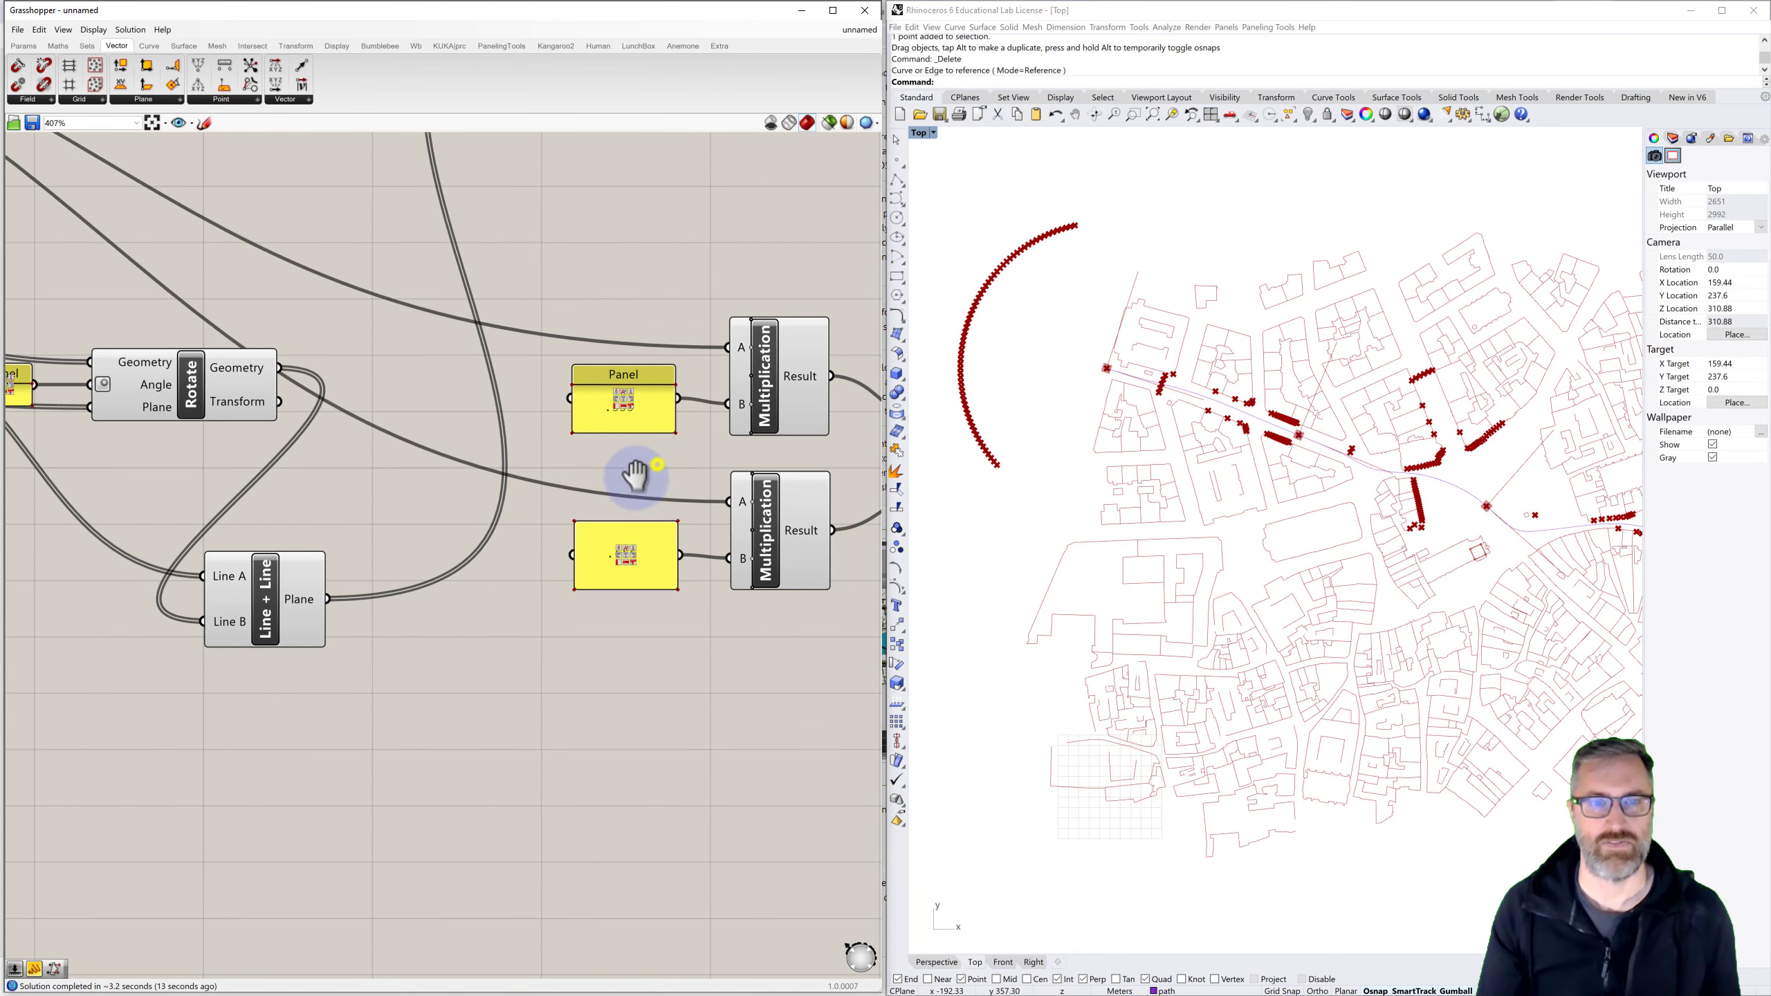
pyautogui.moveTo(628, 471); pyautogui.dragTo(601, 487, button='right')
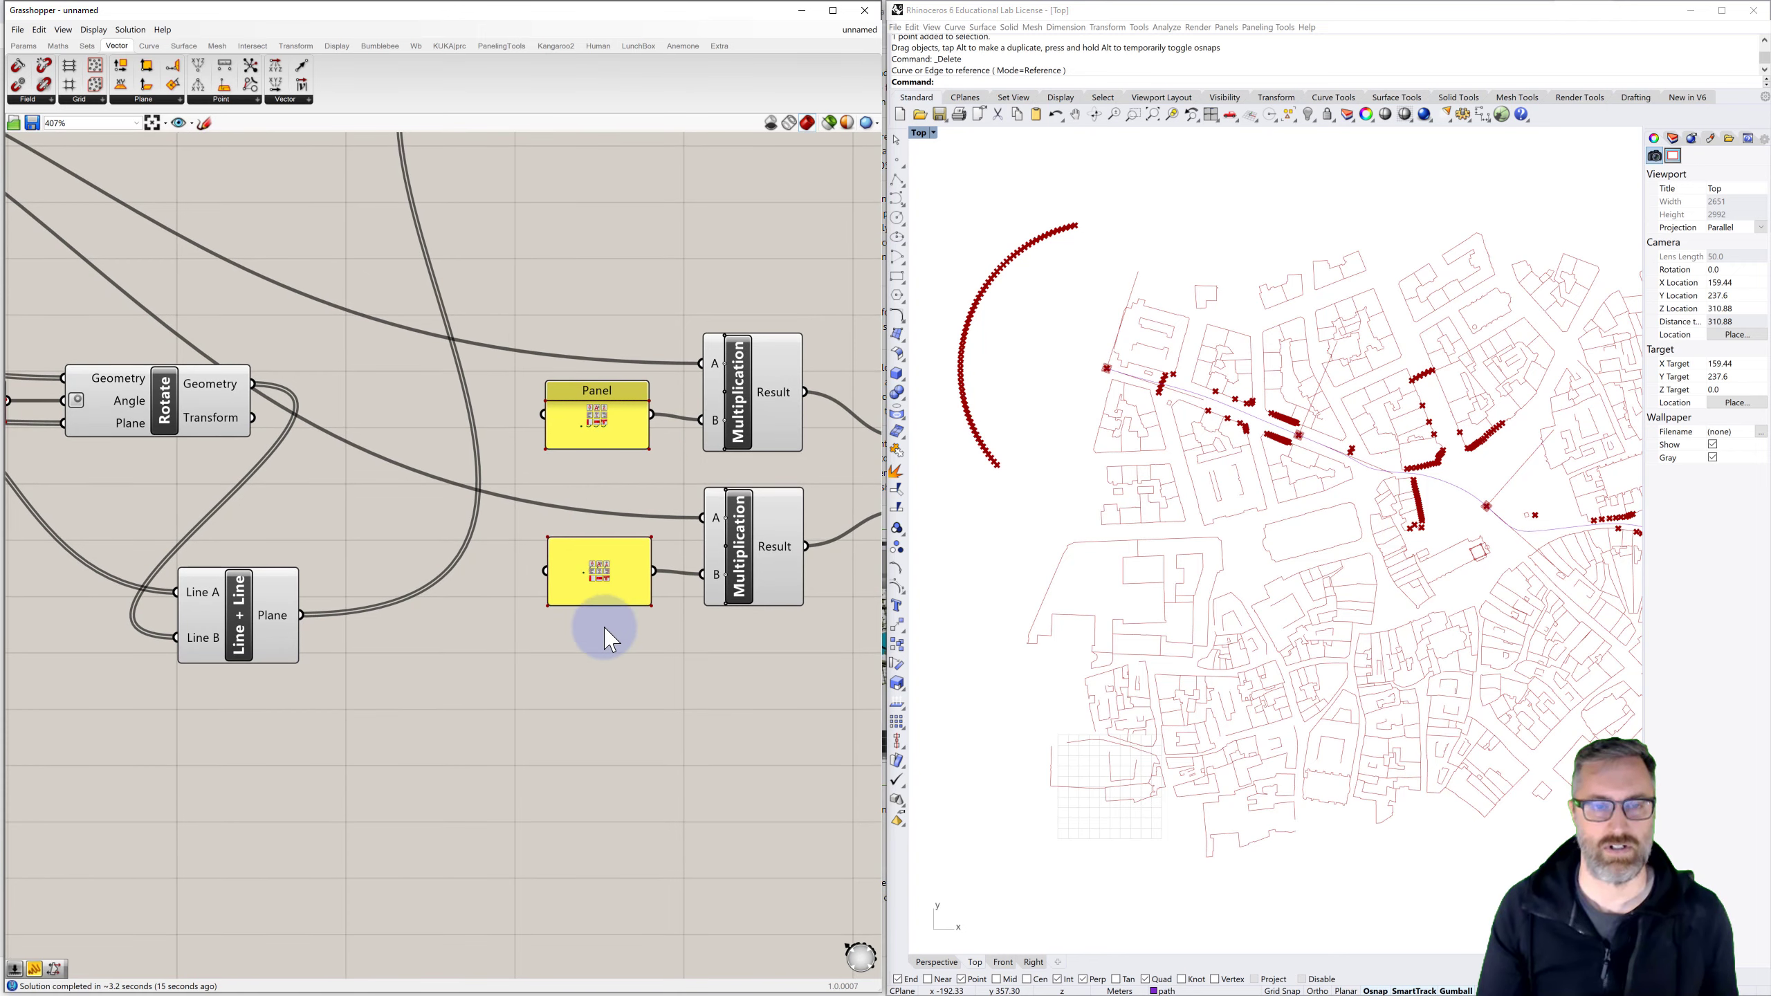
pyautogui.scroll(-3, 604, 652)
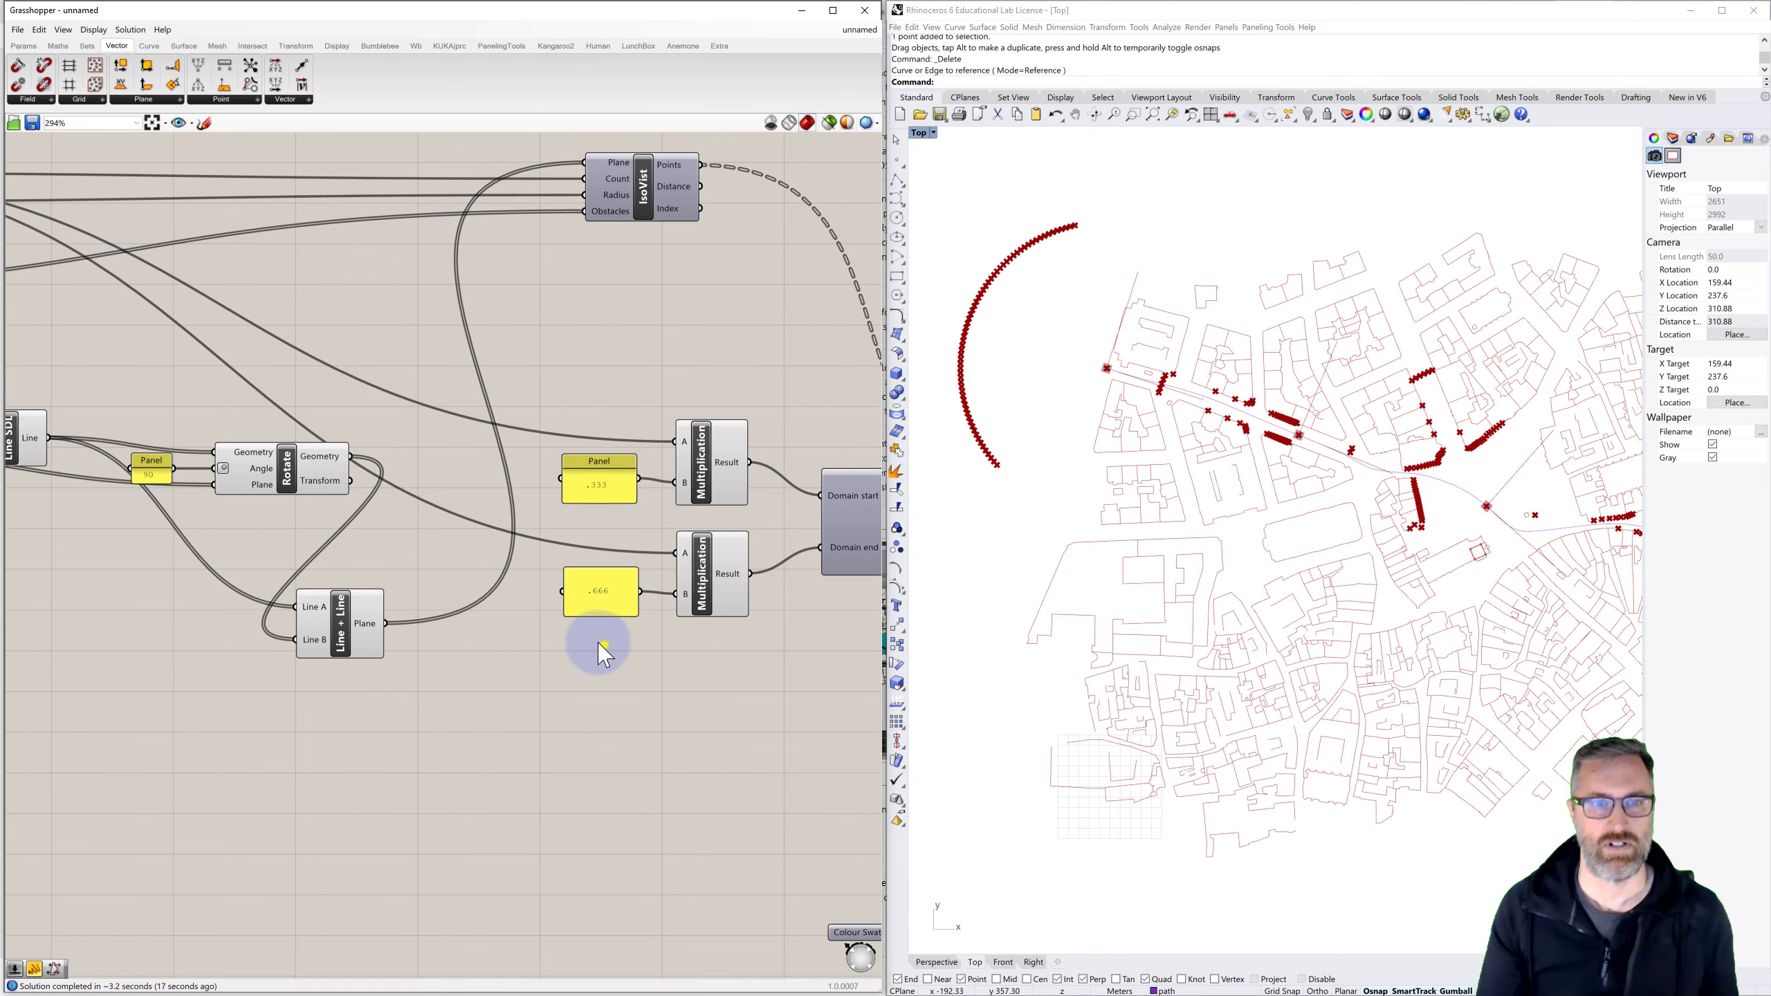
pyautogui.moveTo(599, 643); pyautogui.dragTo(561, 597, button='right')
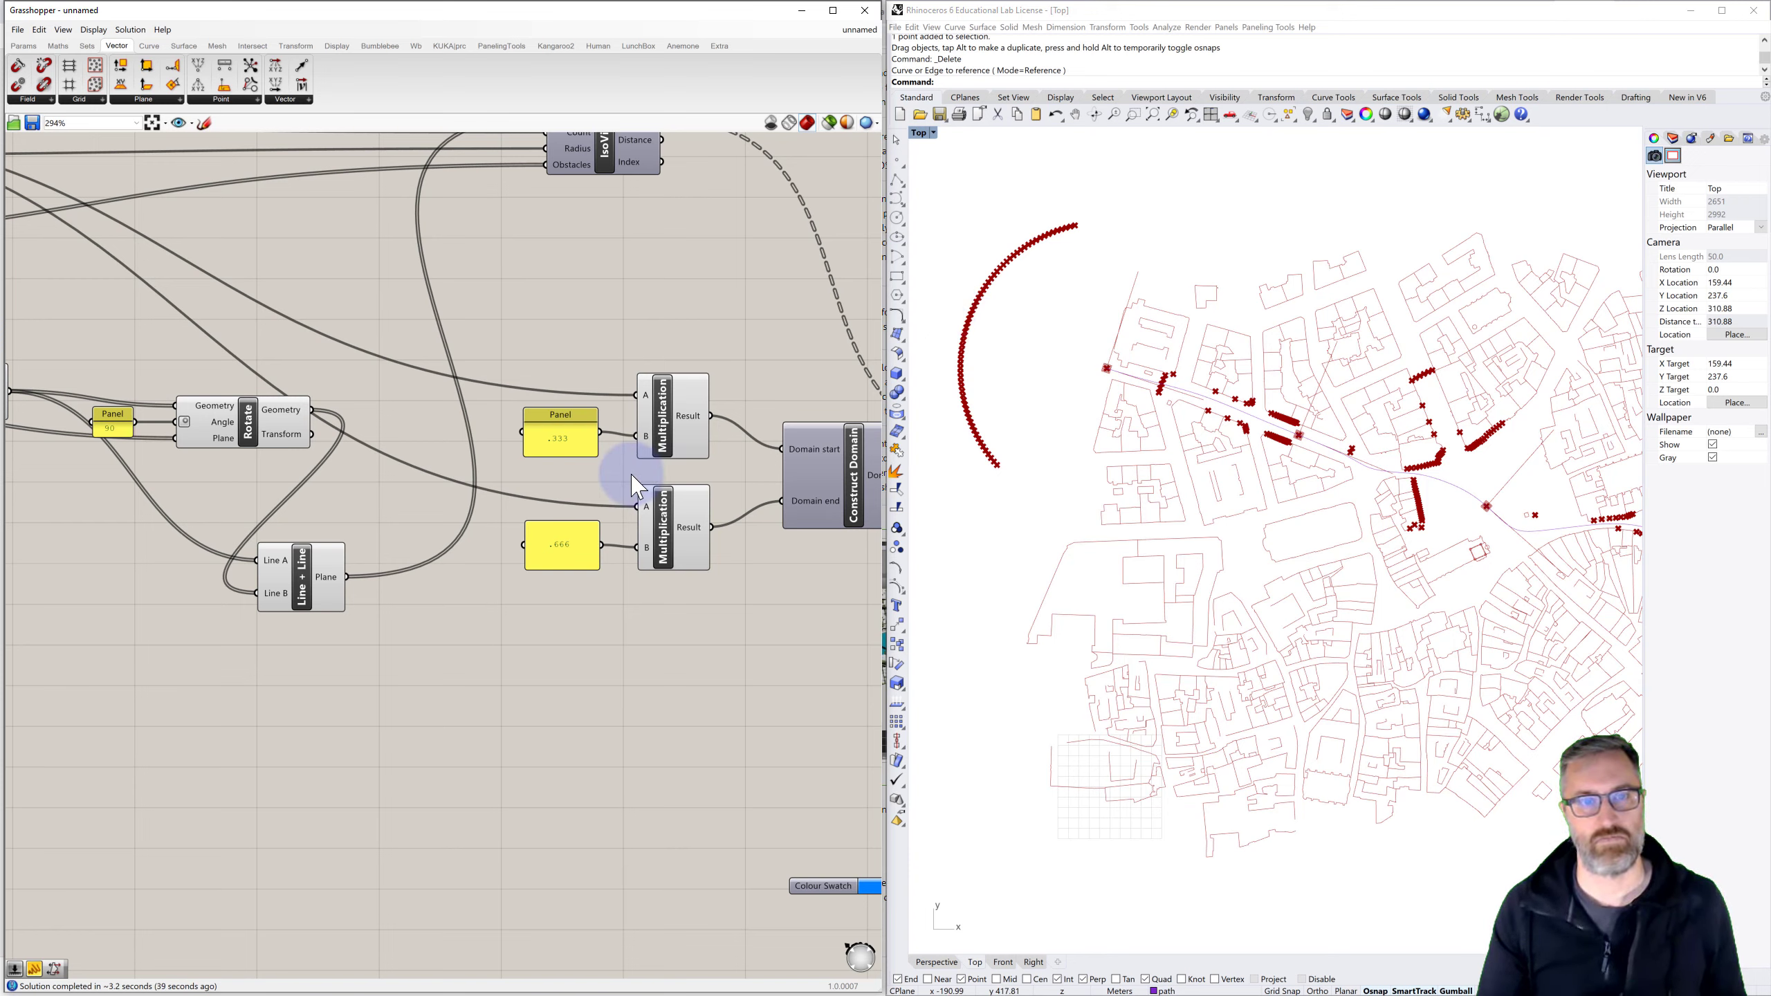
pyautogui.doubleClick(558, 441)
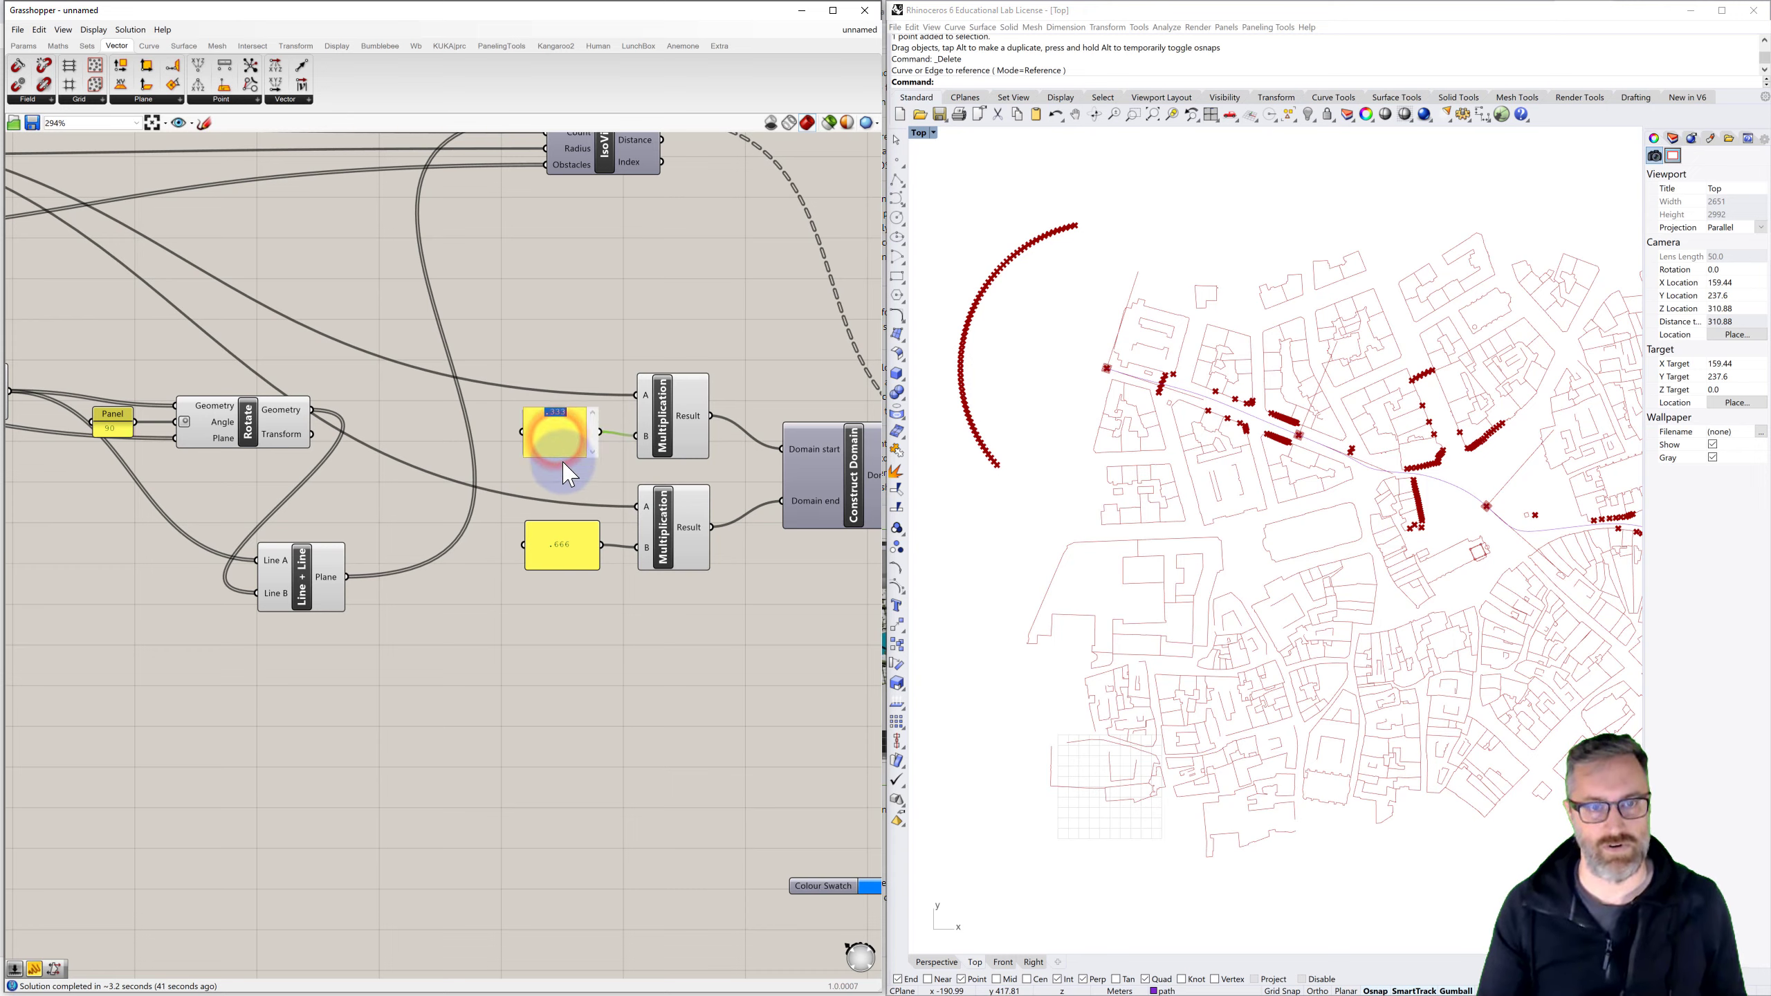
pyautogui.click(561, 545)
pyautogui.doubleClick(561, 544)
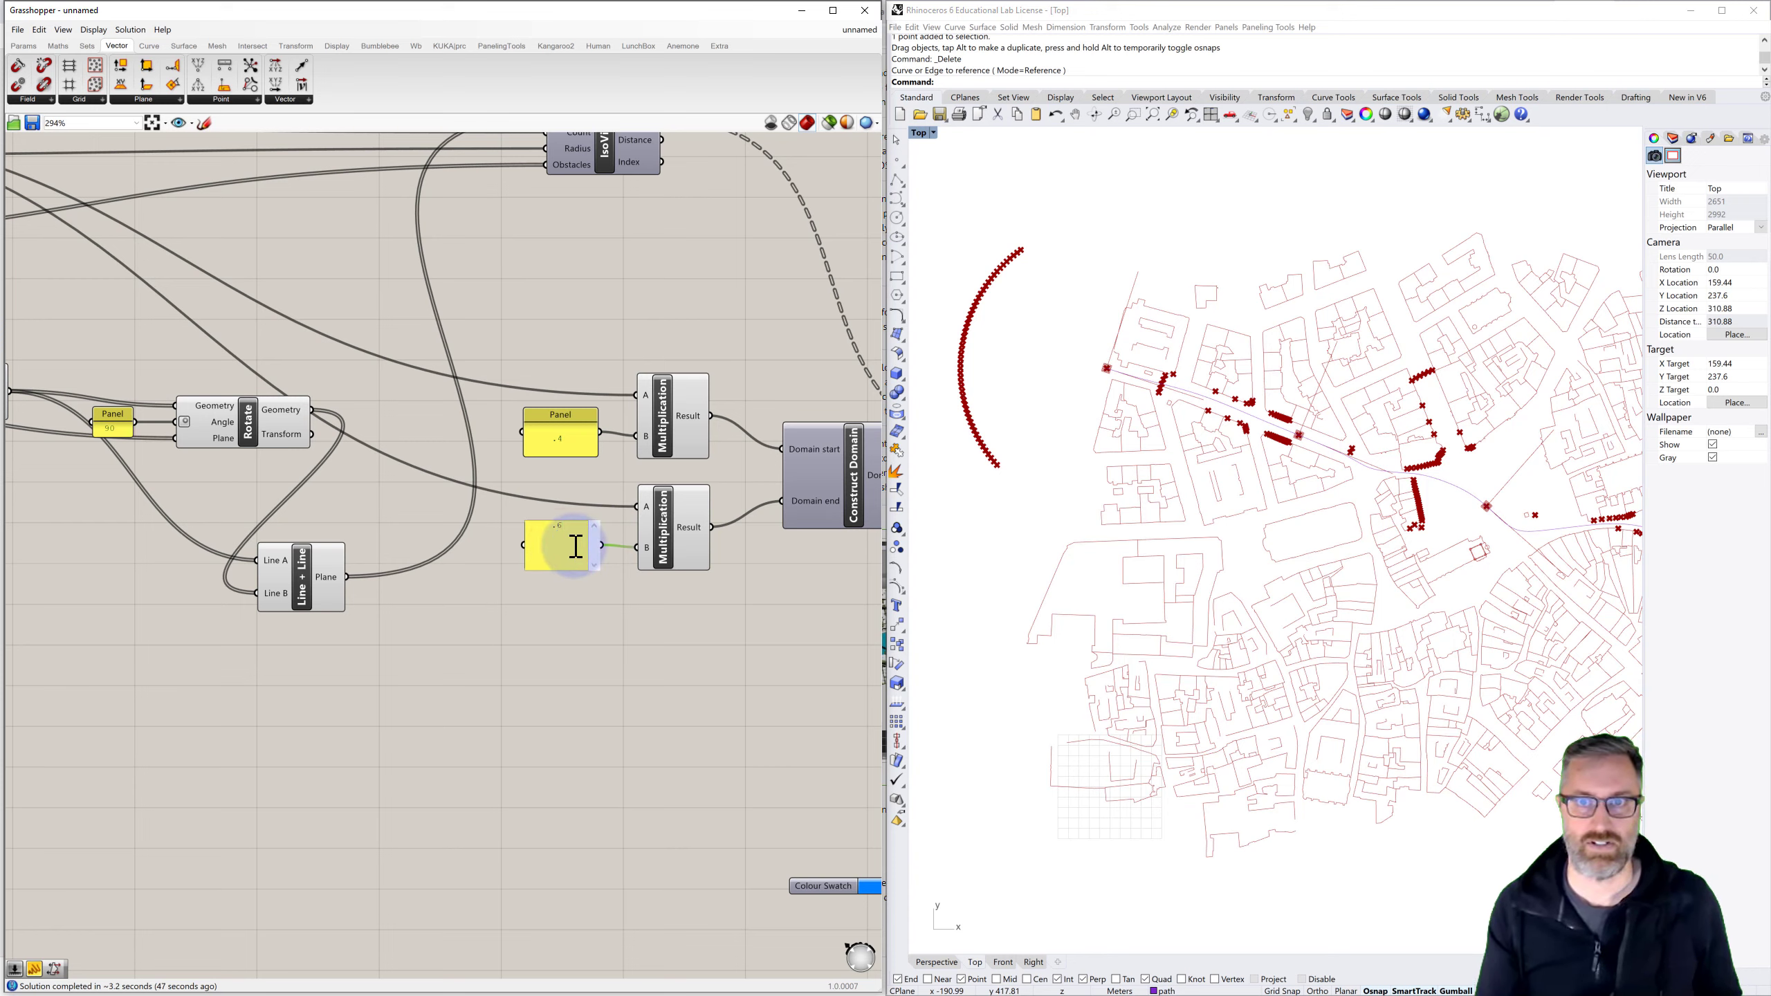
pyautogui.press('Return')
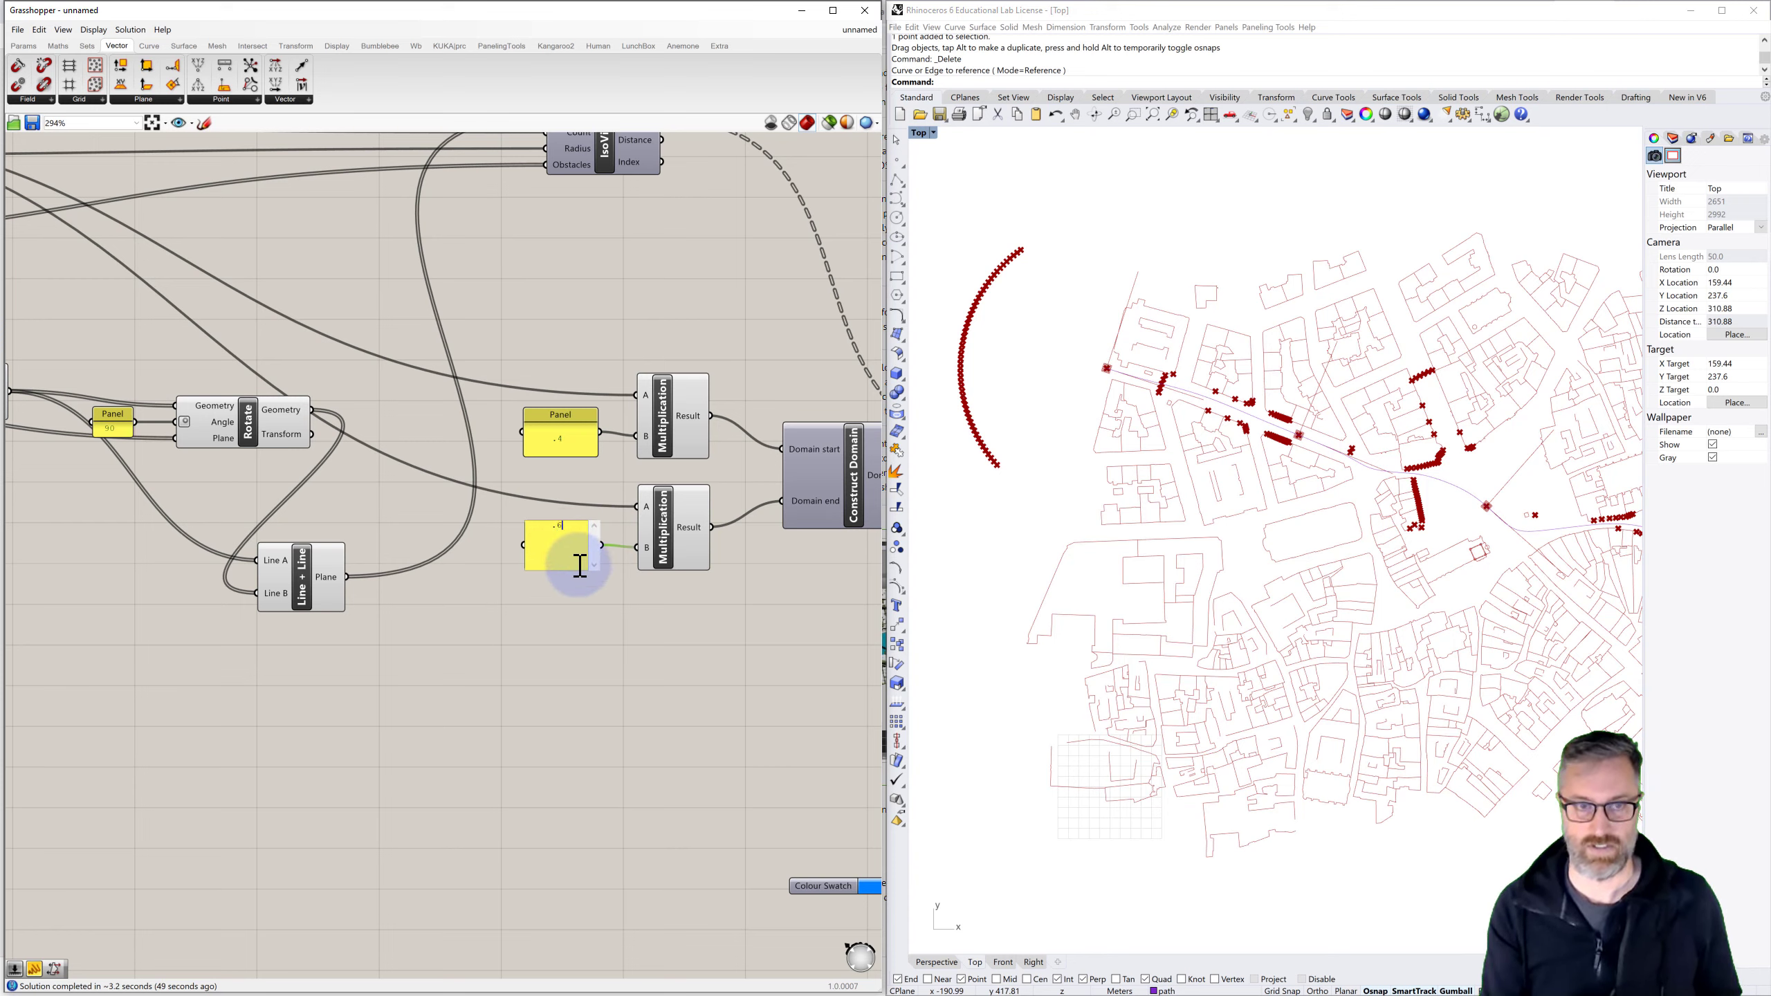
pyautogui.click(573, 619)
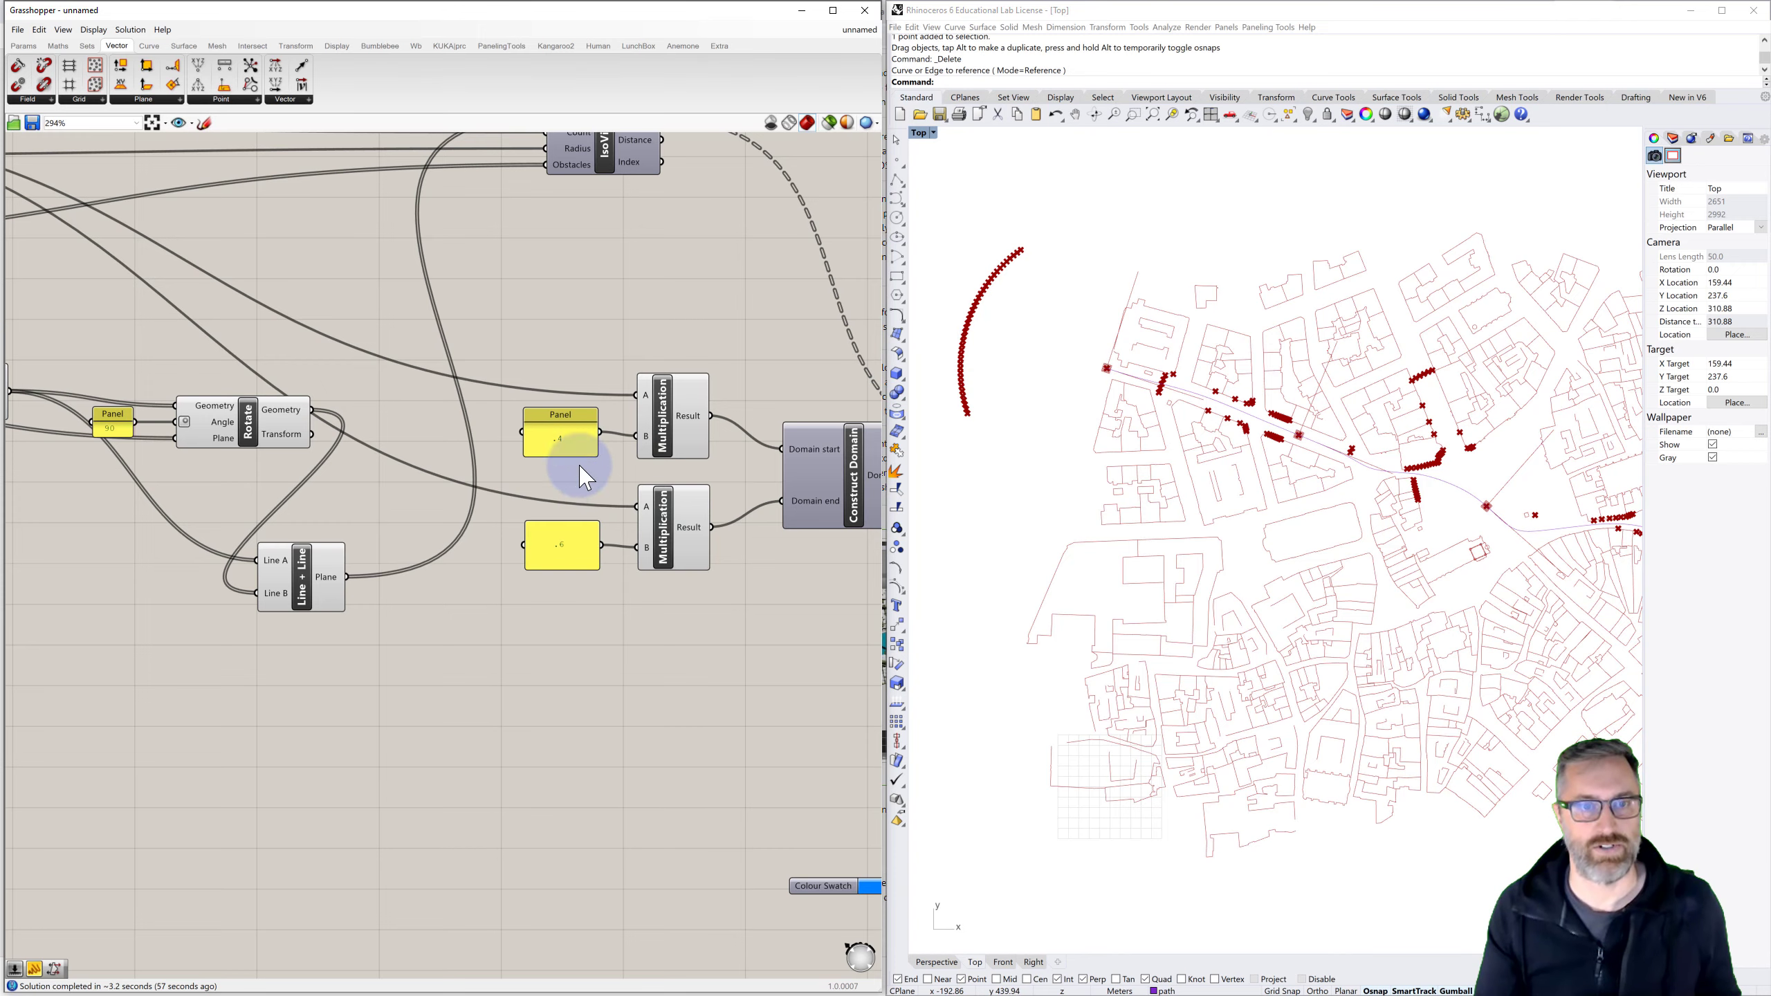
# Connect Divide Curve's Points output to Weave's Stream 0 input and inspect the resulting surfaces on the map
pyautogui.moveTo(586, 480); pyautogui.dragTo(420, 479, button='right')
pyautogui.scroll(-2, 421, 479)
pyautogui.moveTo(527, 468); pyautogui.dragTo(397, 450, button='right')
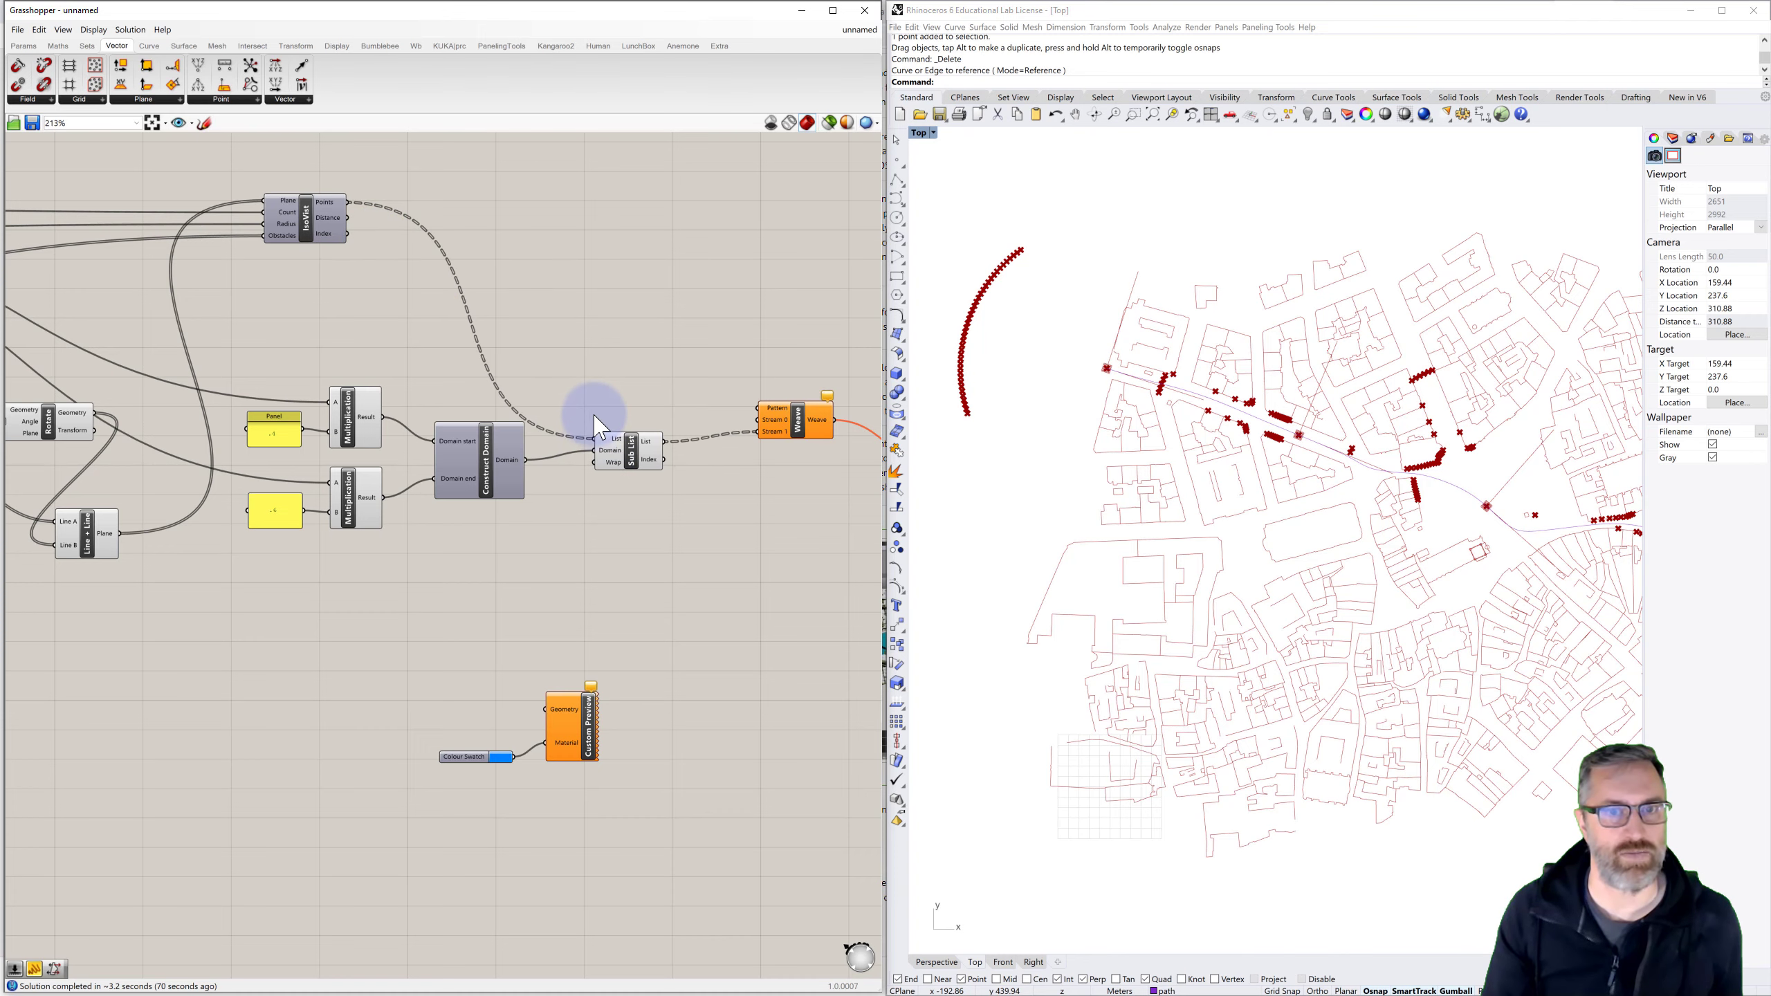
pyautogui.scroll(-2, 591, 419)
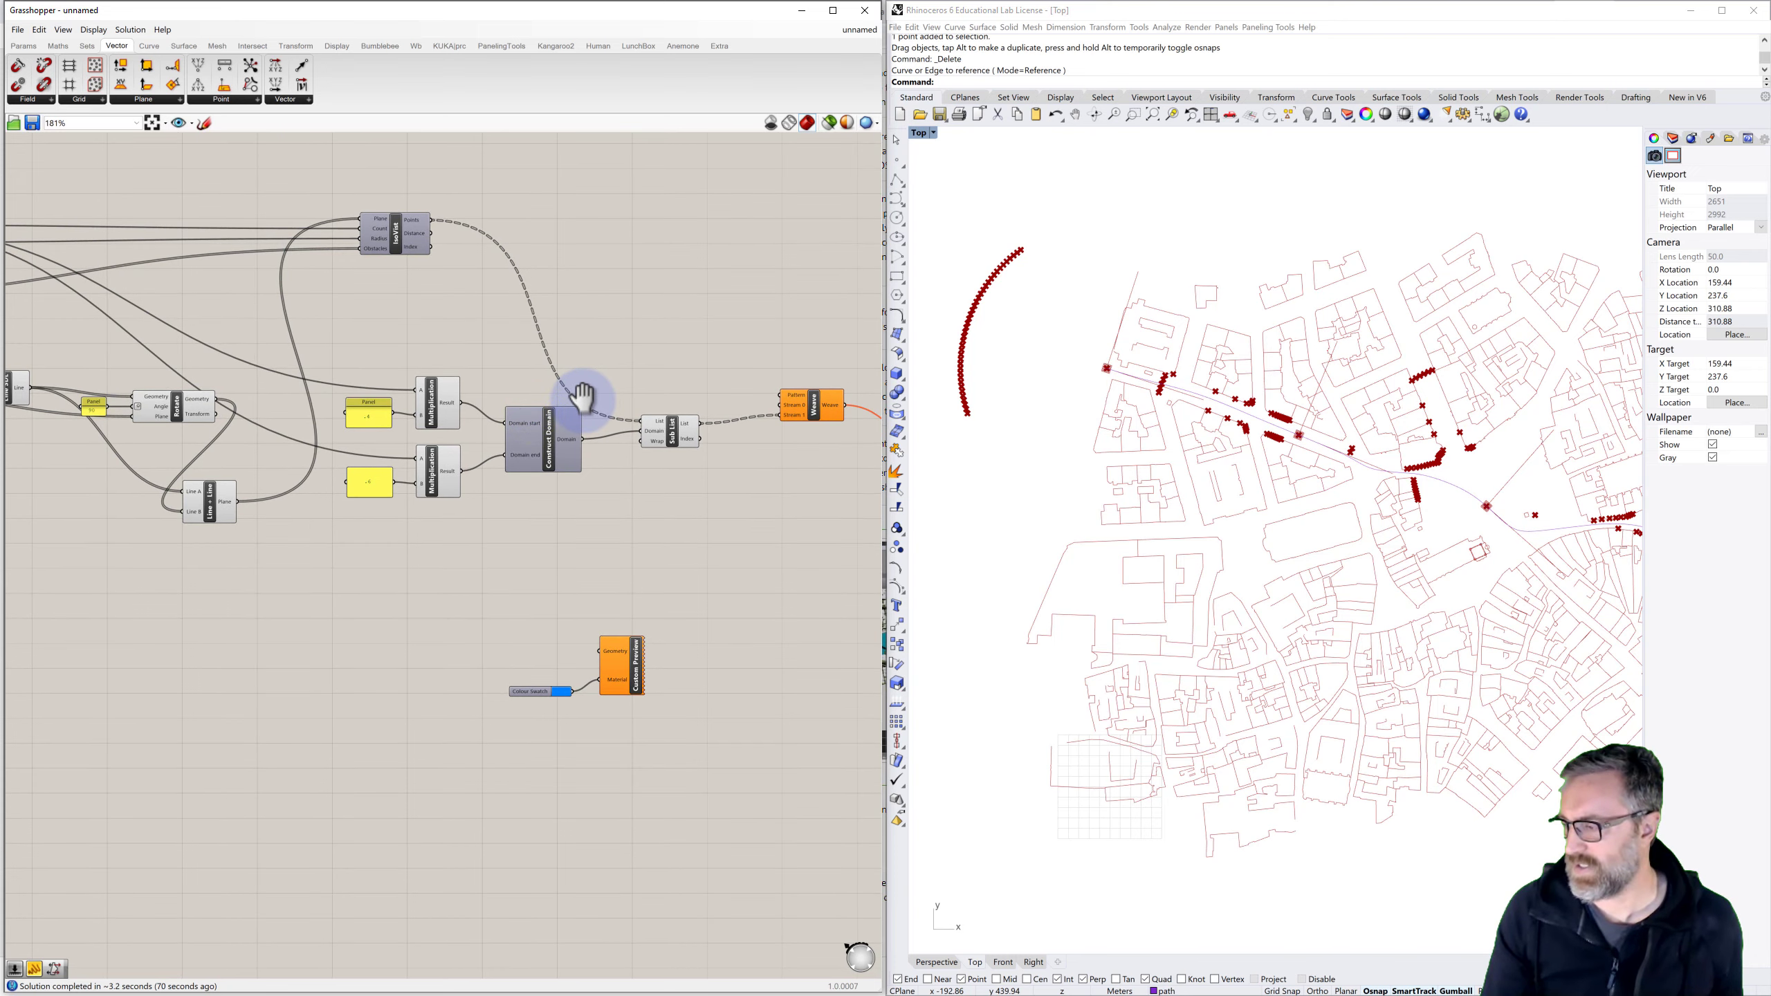
pyautogui.scroll(-2, 279, 381)
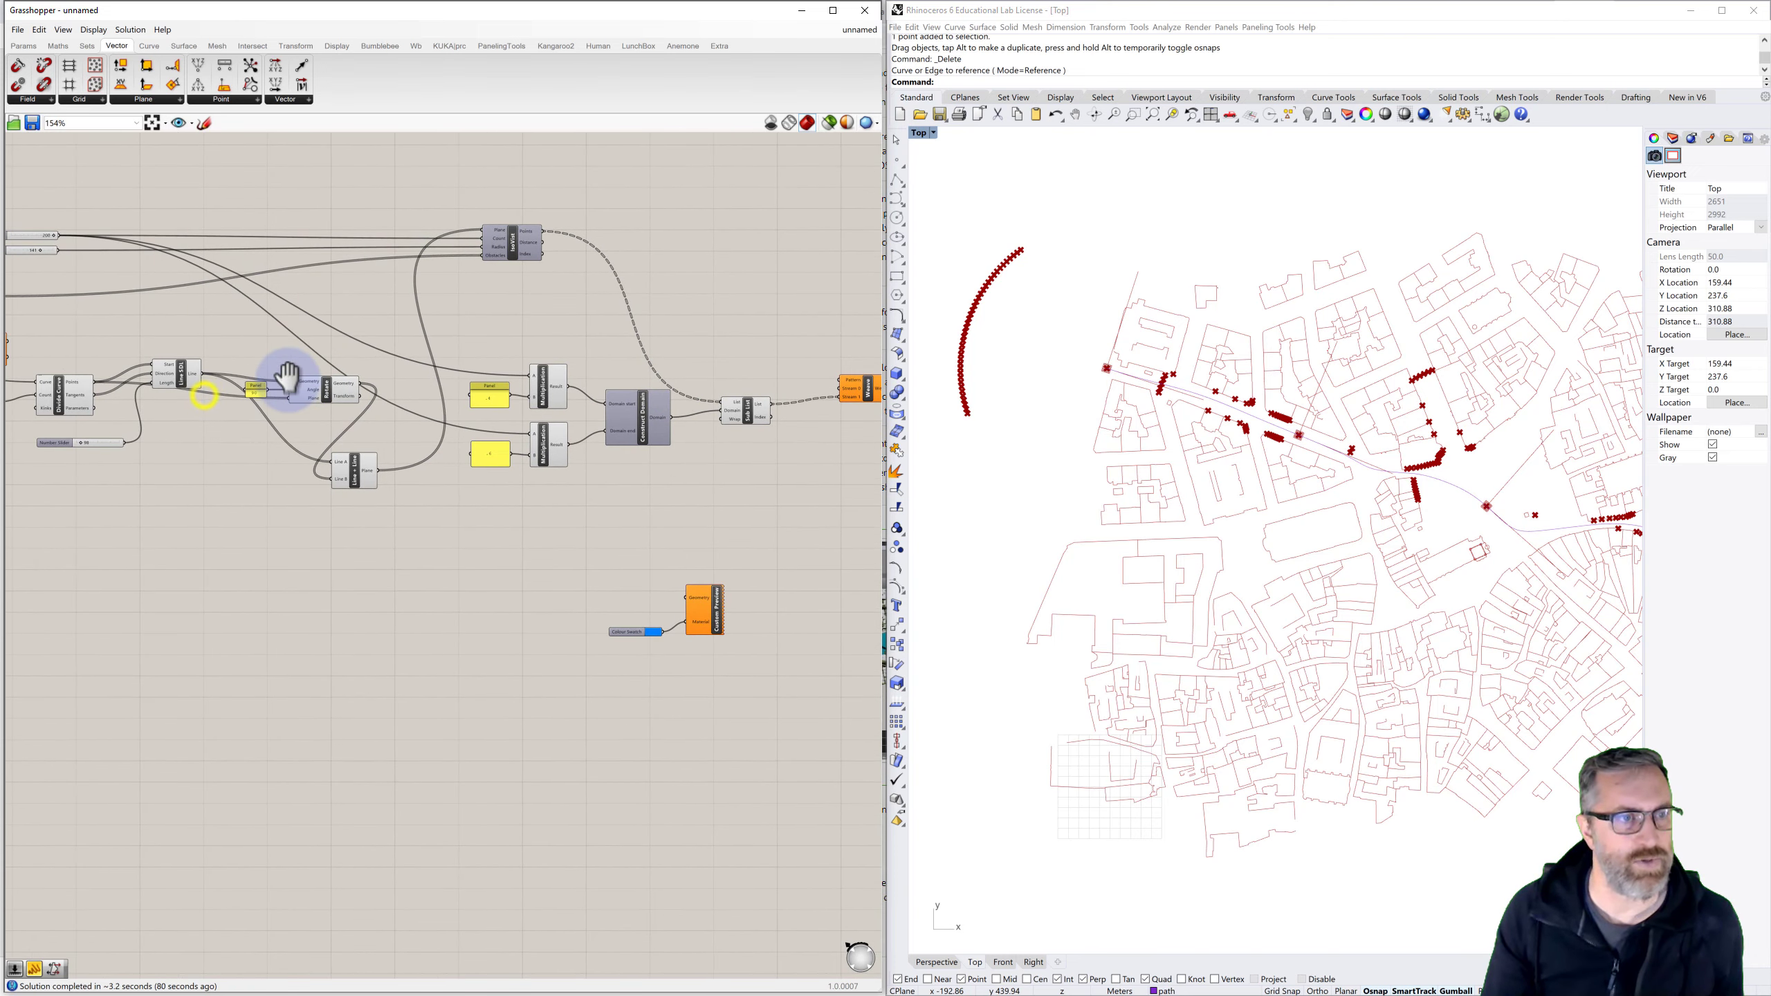
pyautogui.moveTo(248, 381); pyautogui.dragTo(245, 384, button='right')
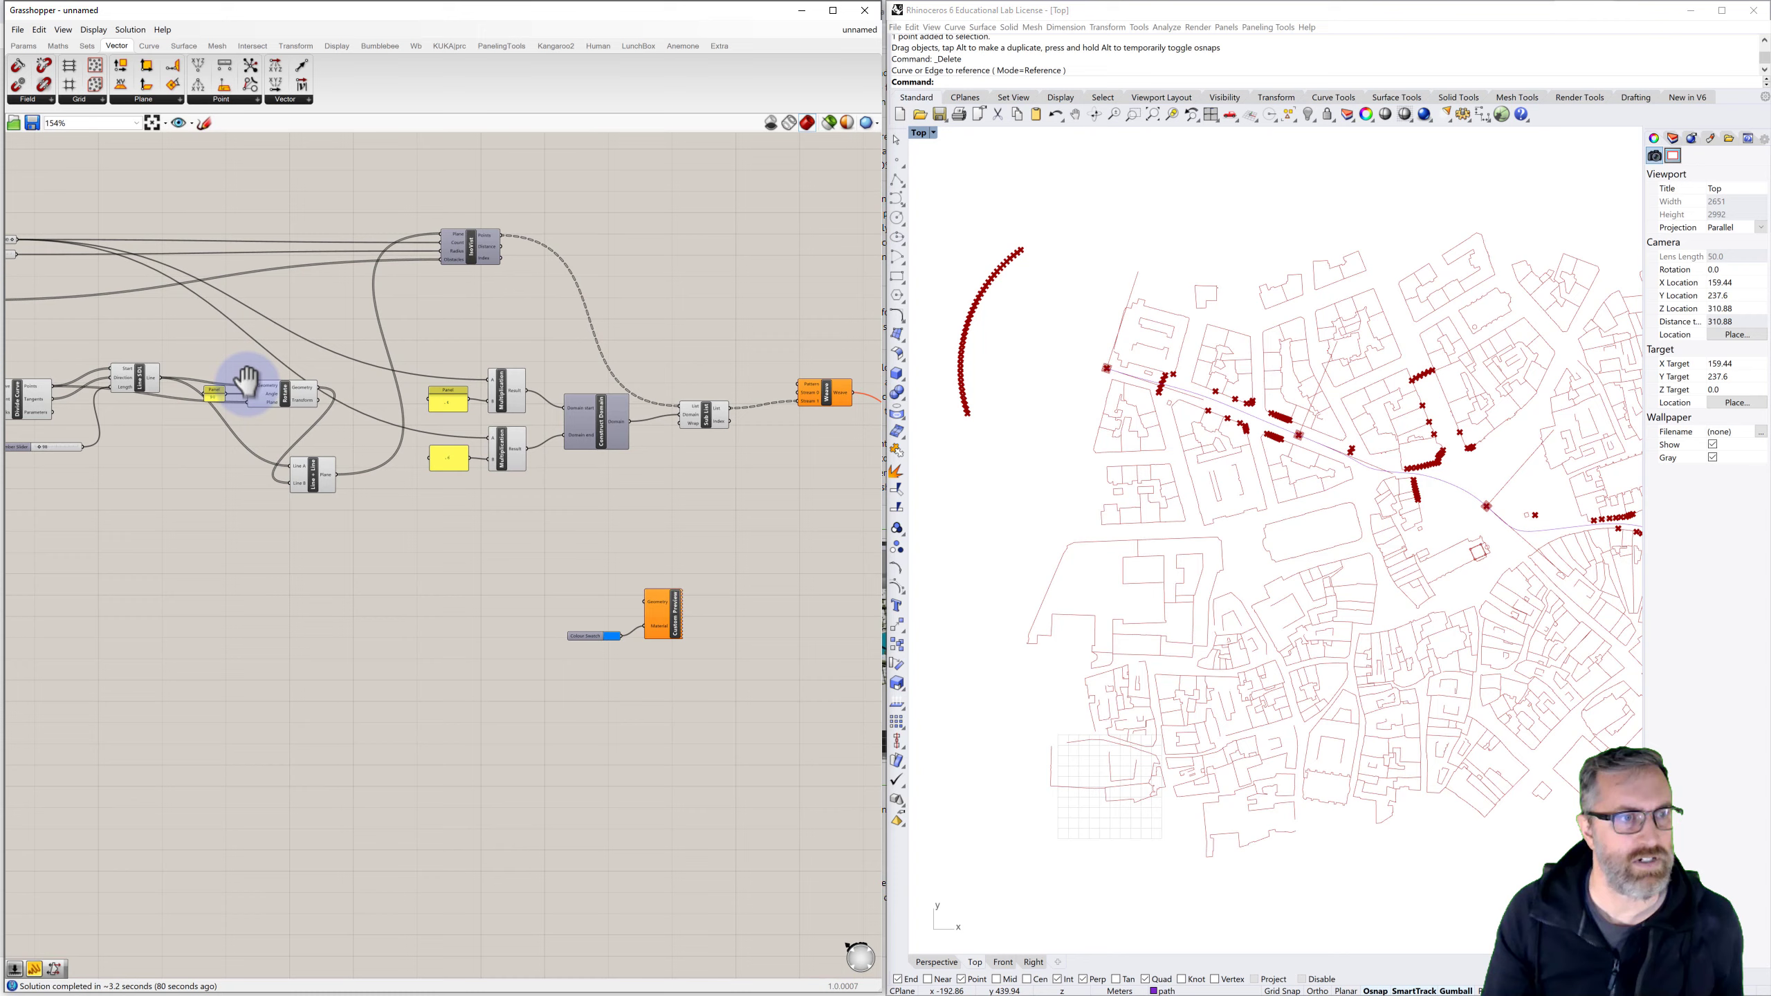
pyautogui.click(59, 386)
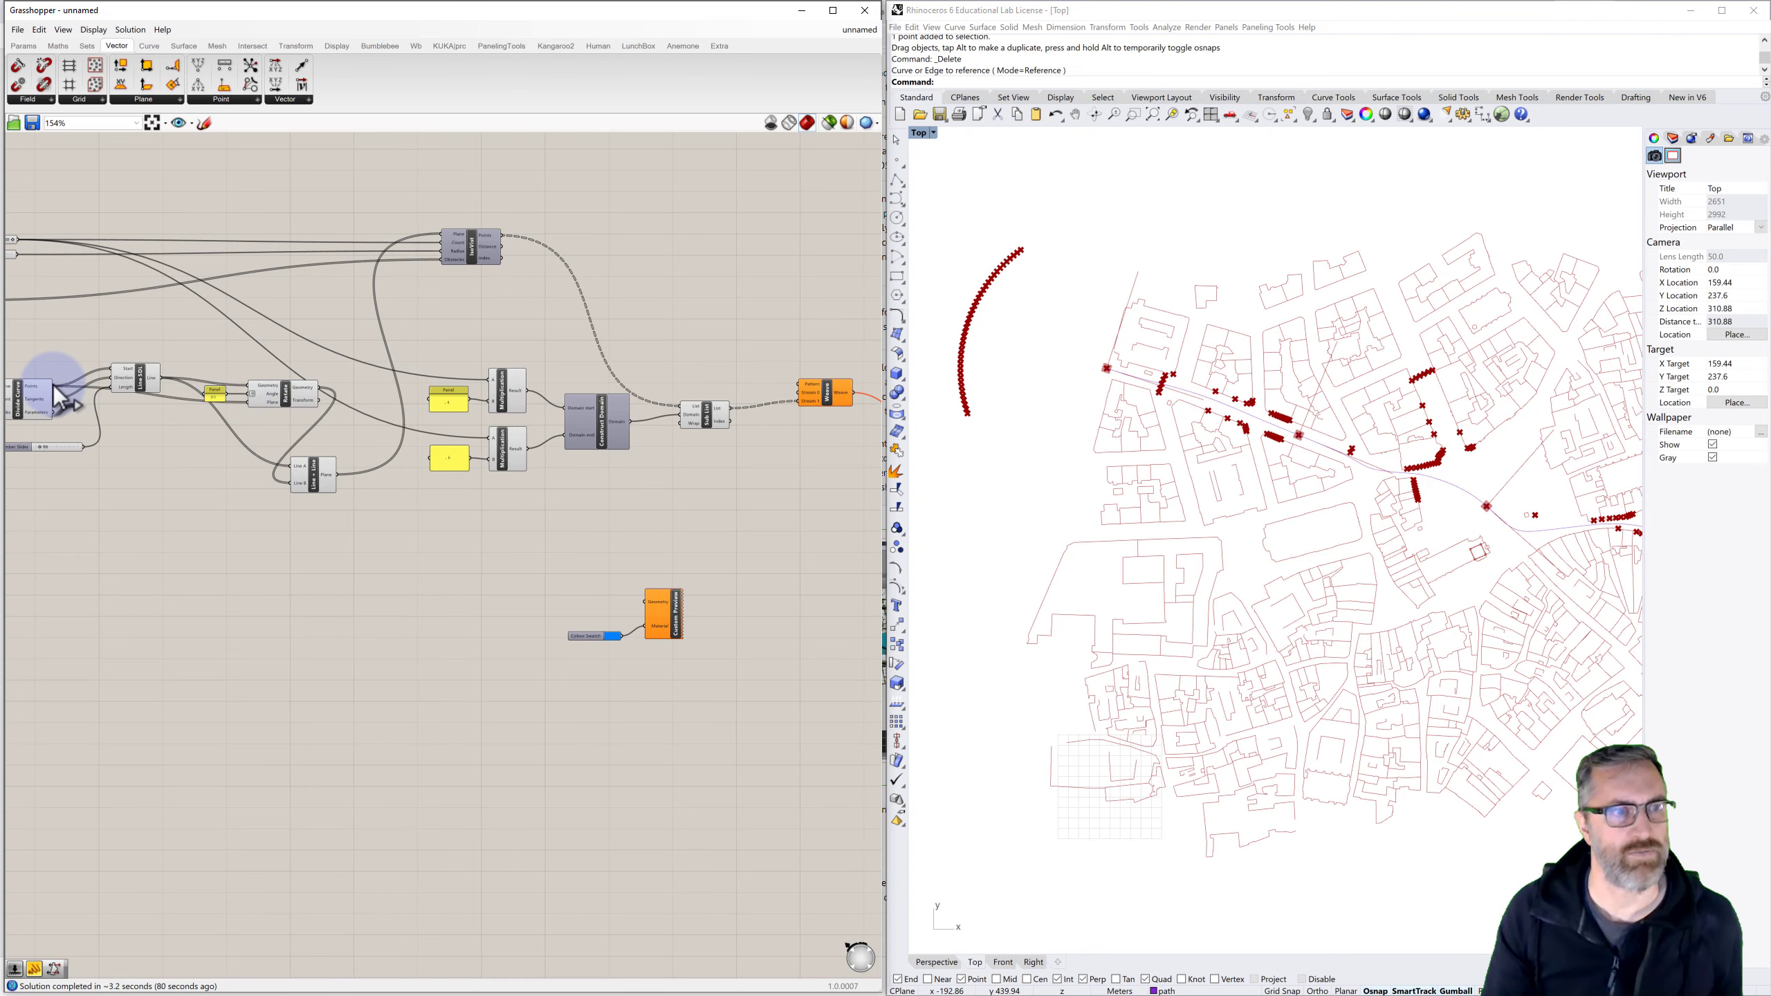
pyautogui.moveTo(196, 338); pyautogui.dragTo(798, 400)
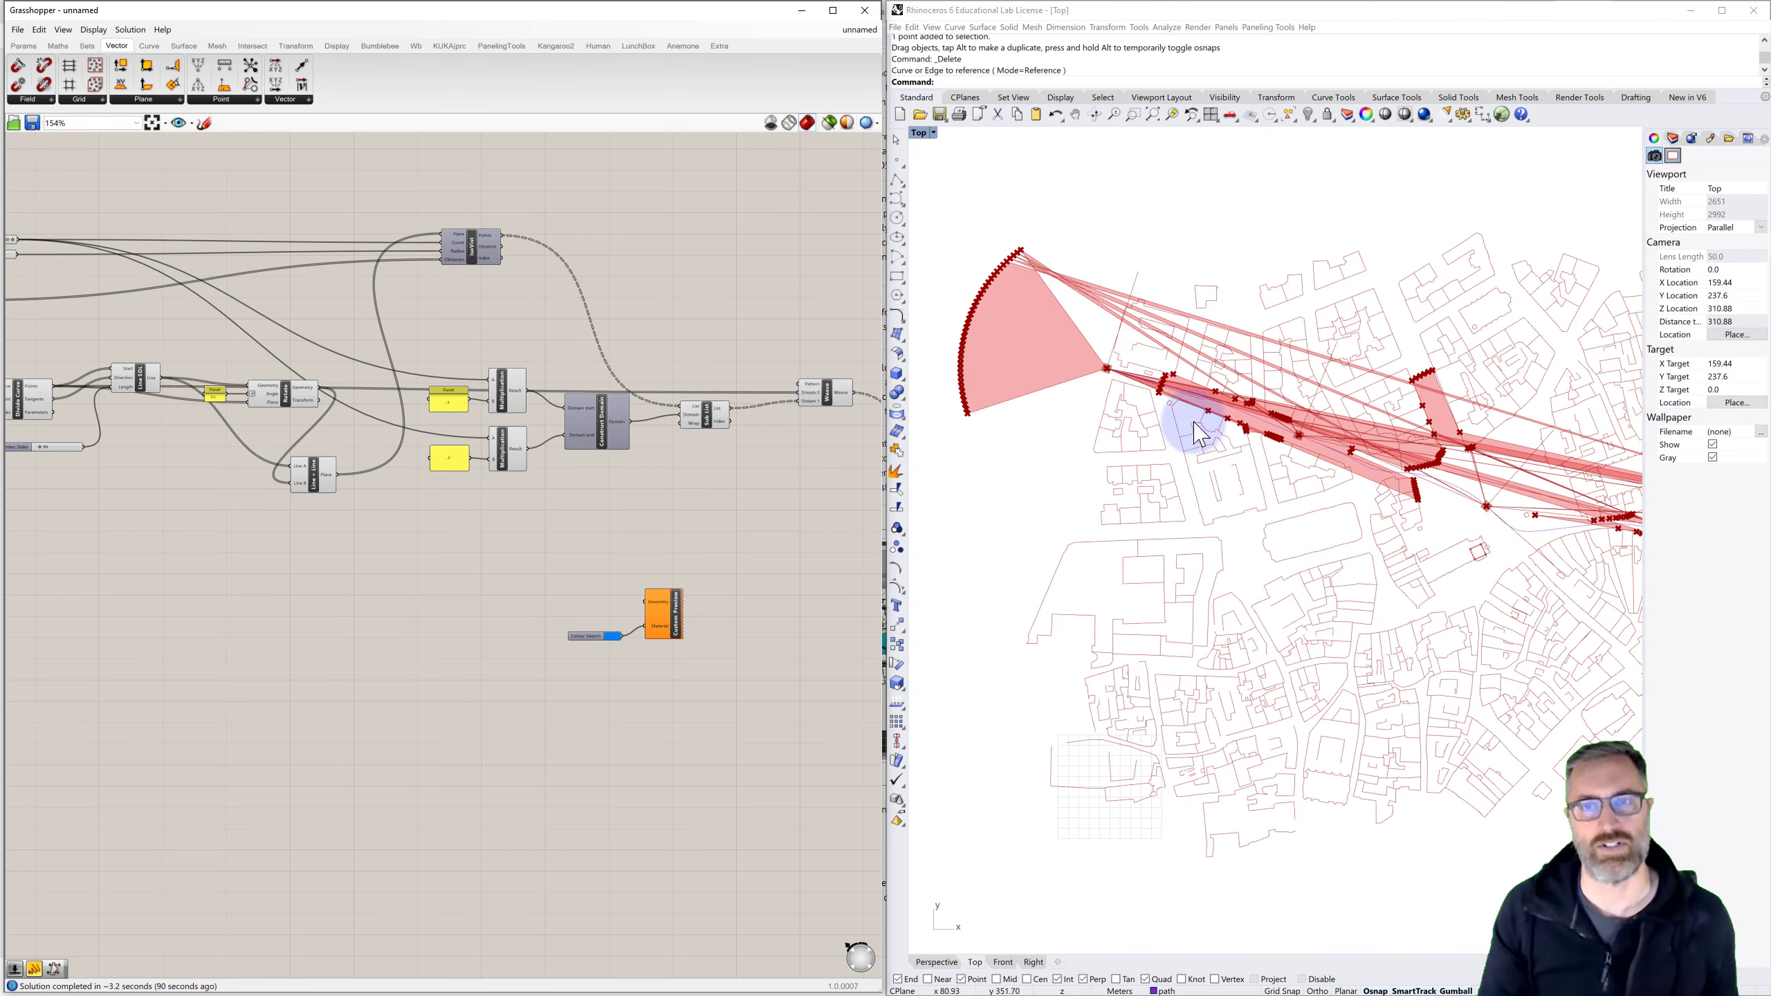
pyautogui.moveTo(1406, 460)
pyautogui.mouseDown(button='right')
pyautogui.moveTo(1300, 442)
pyautogui.moveTo(1370, 466)
pyautogui.mouseUp(button='right')
pyautogui.scroll(-2, 1300, 442)
pyautogui.scroll(-2, 1384, 473)
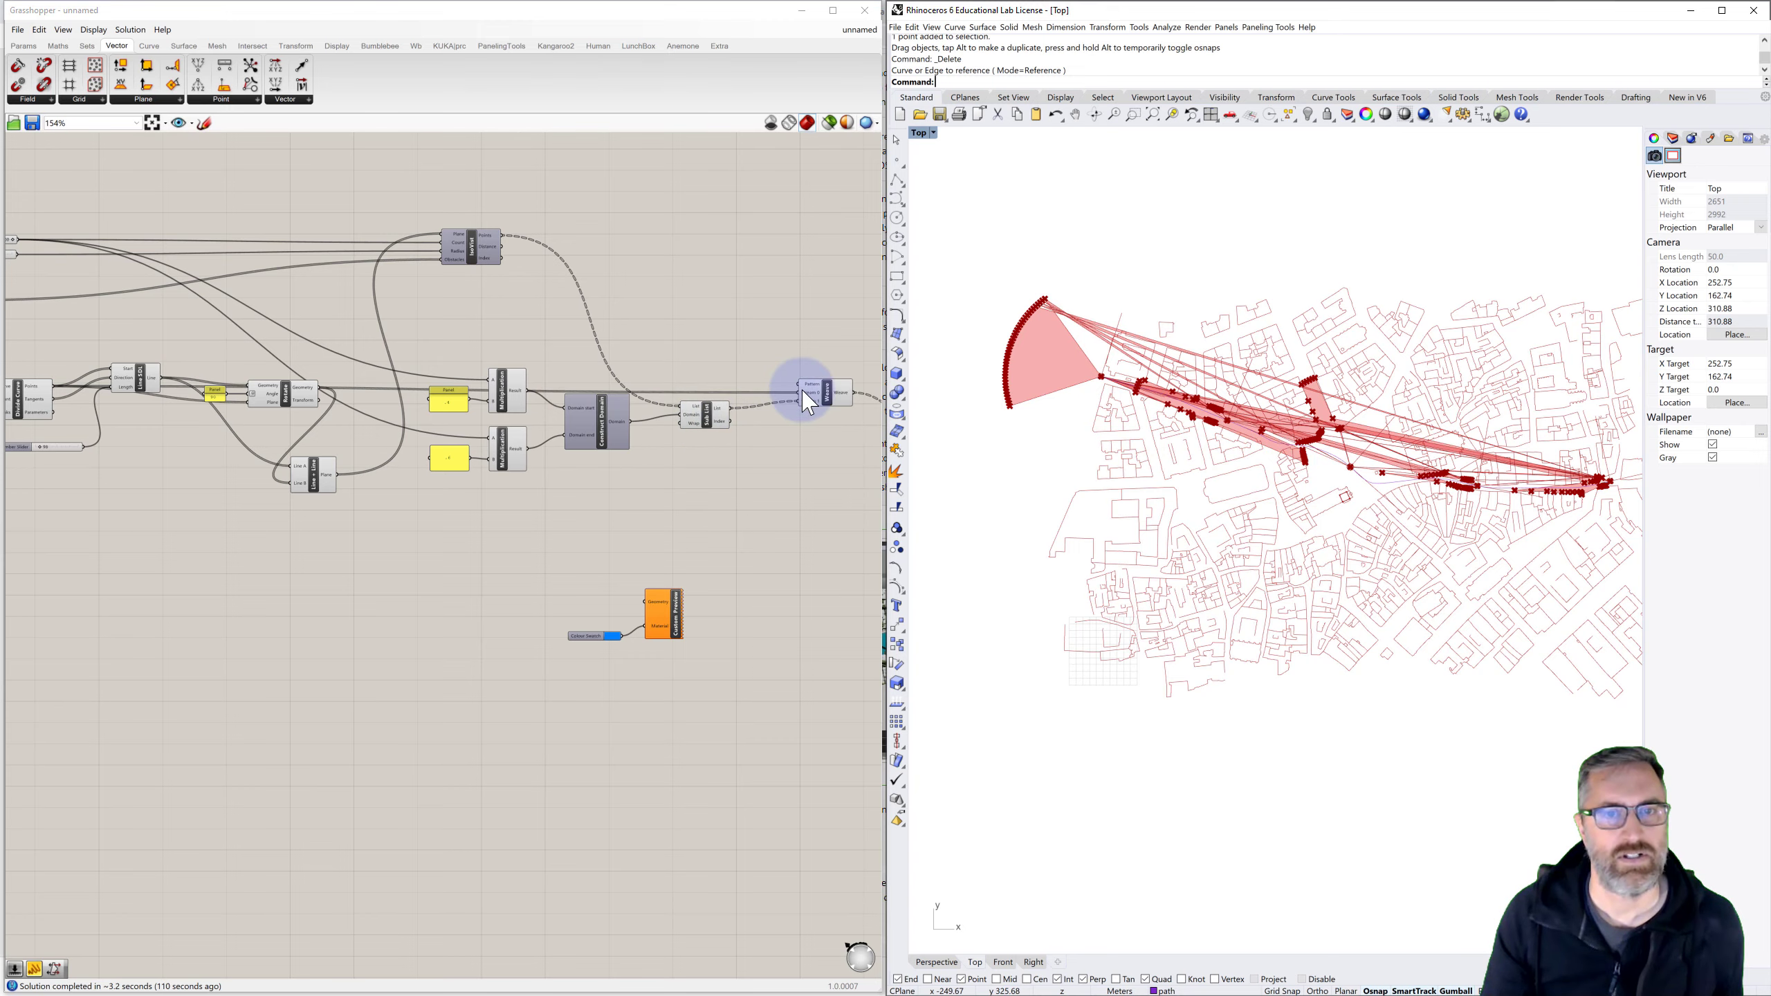
# Graft the Stream 0 input of Weave and inspect the separate vision cones along the path
pyautogui.scroll(1, 832, 398)
pyautogui.scroll(1, 830, 389)
pyautogui.moveTo(824, 396); pyautogui.dragTo(713, 393, button='right')
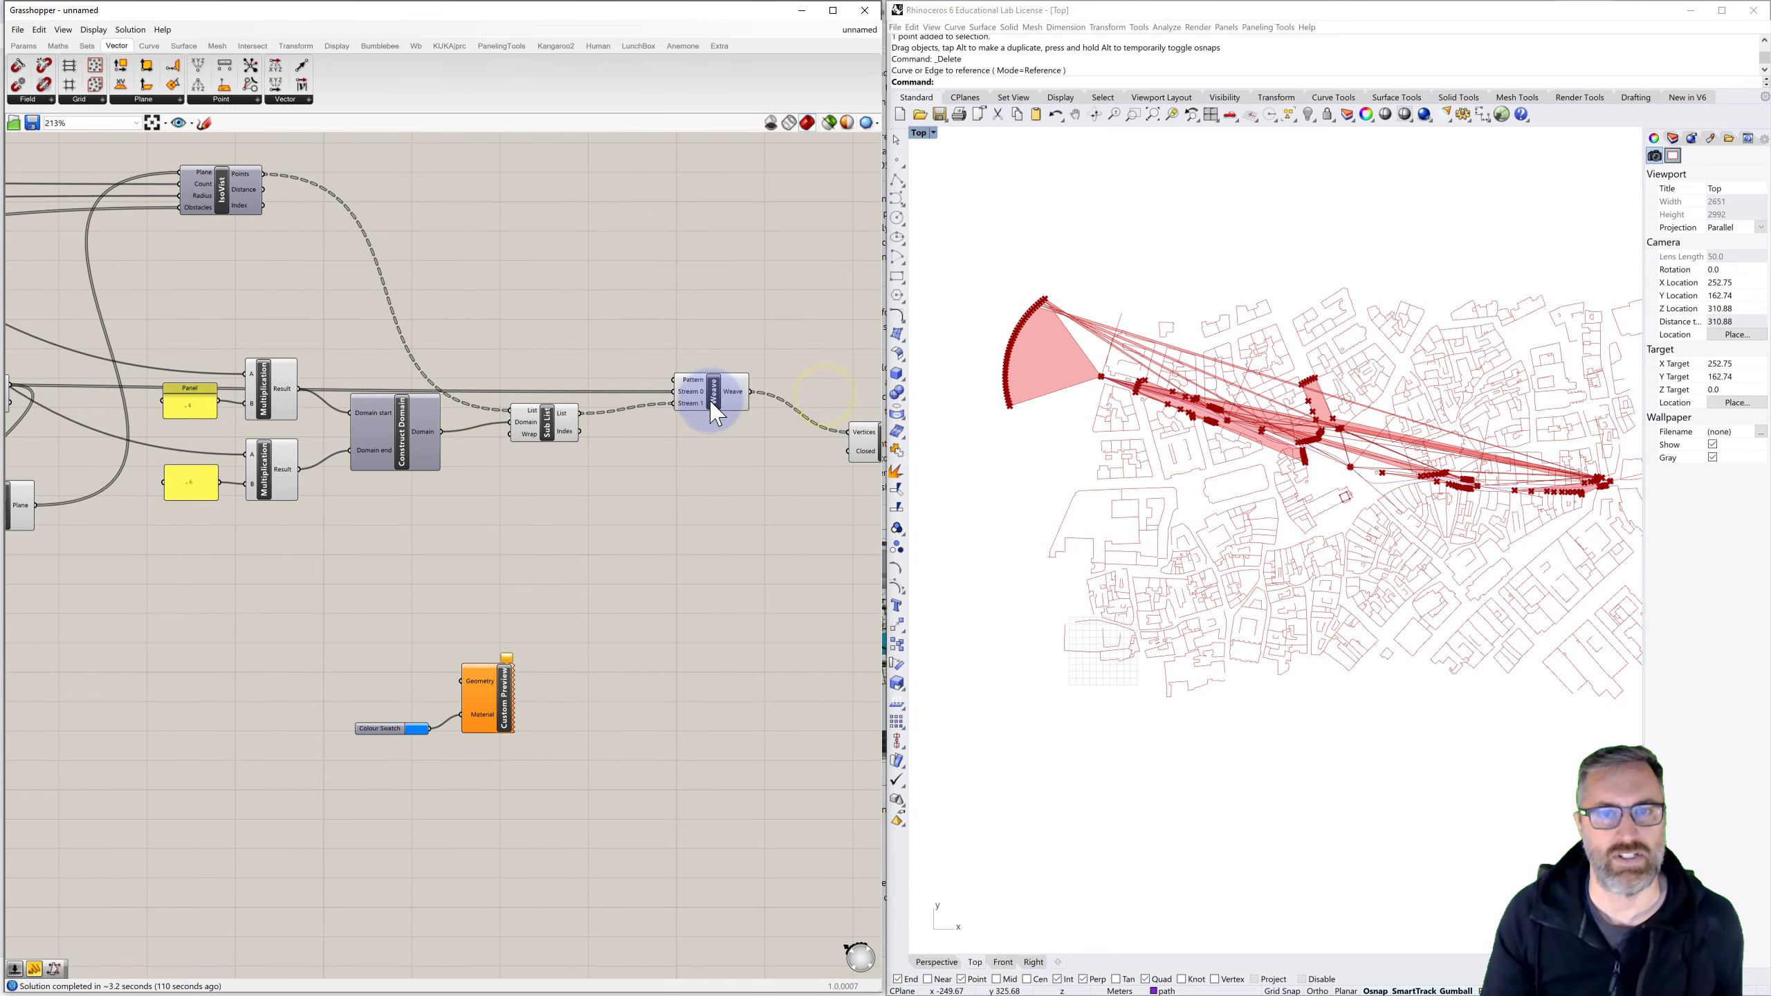
pyautogui.scroll(3, 715, 413)
pyautogui.rightClick(675, 415)
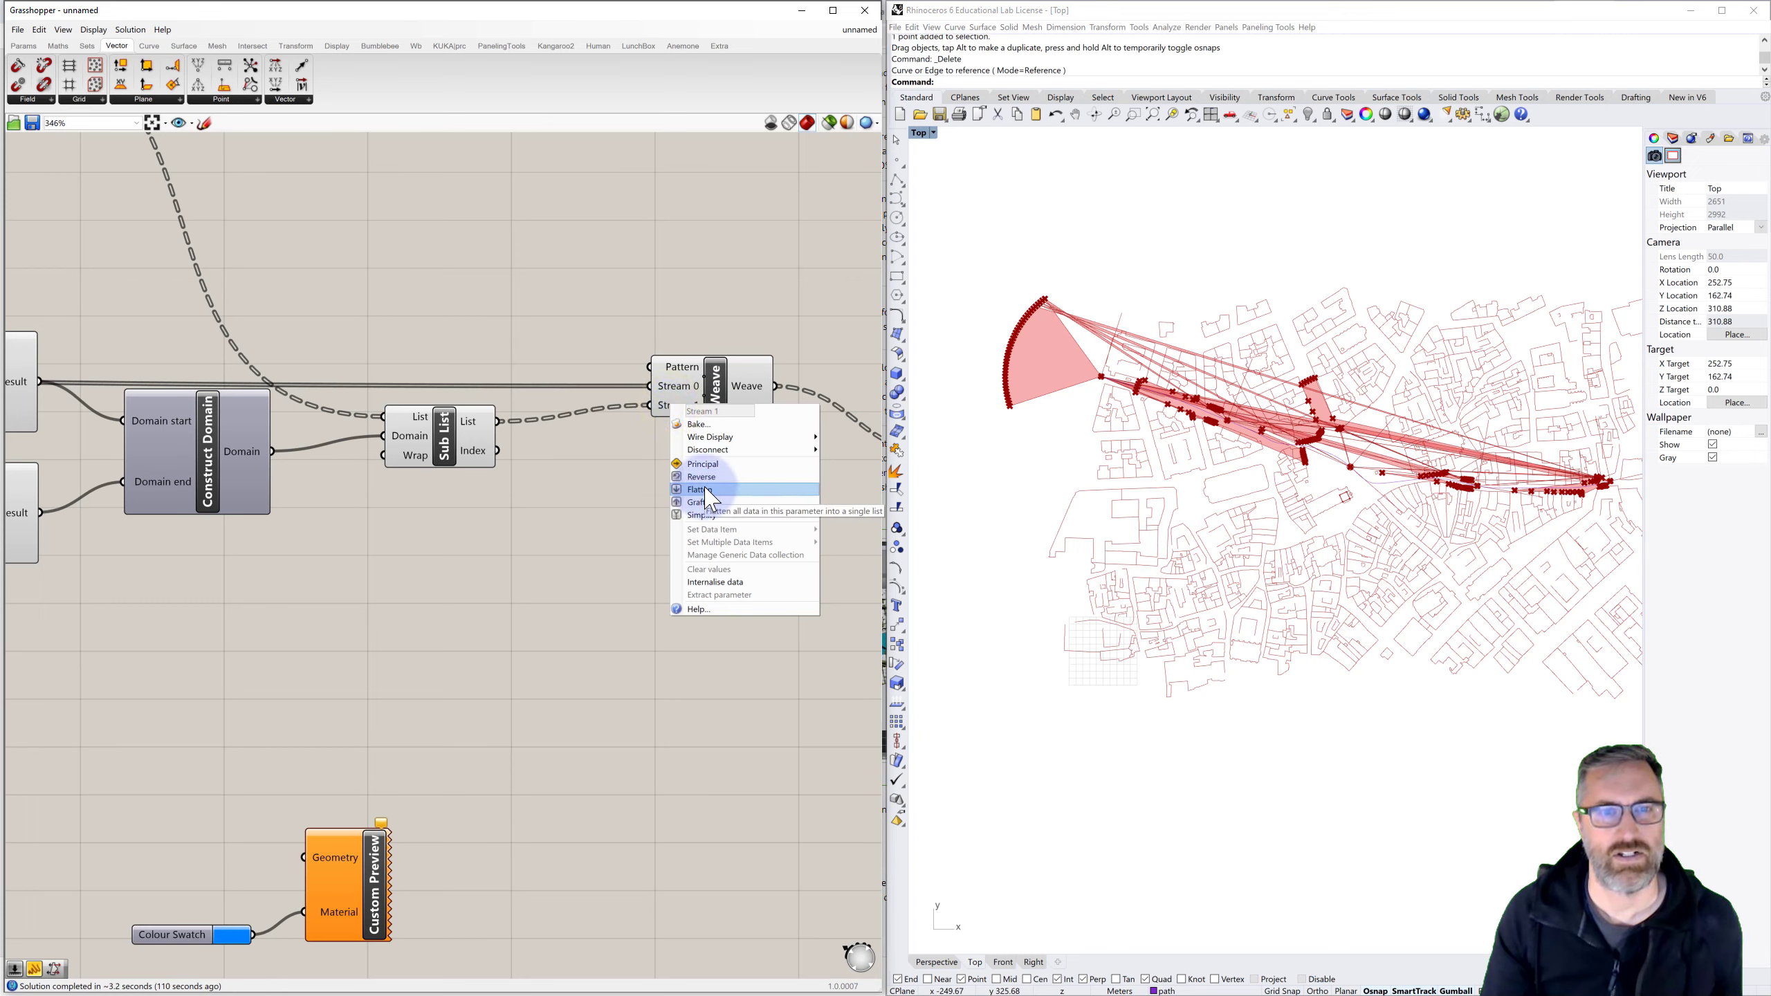
pyautogui.click(671, 387)
pyautogui.rightClick(671, 387)
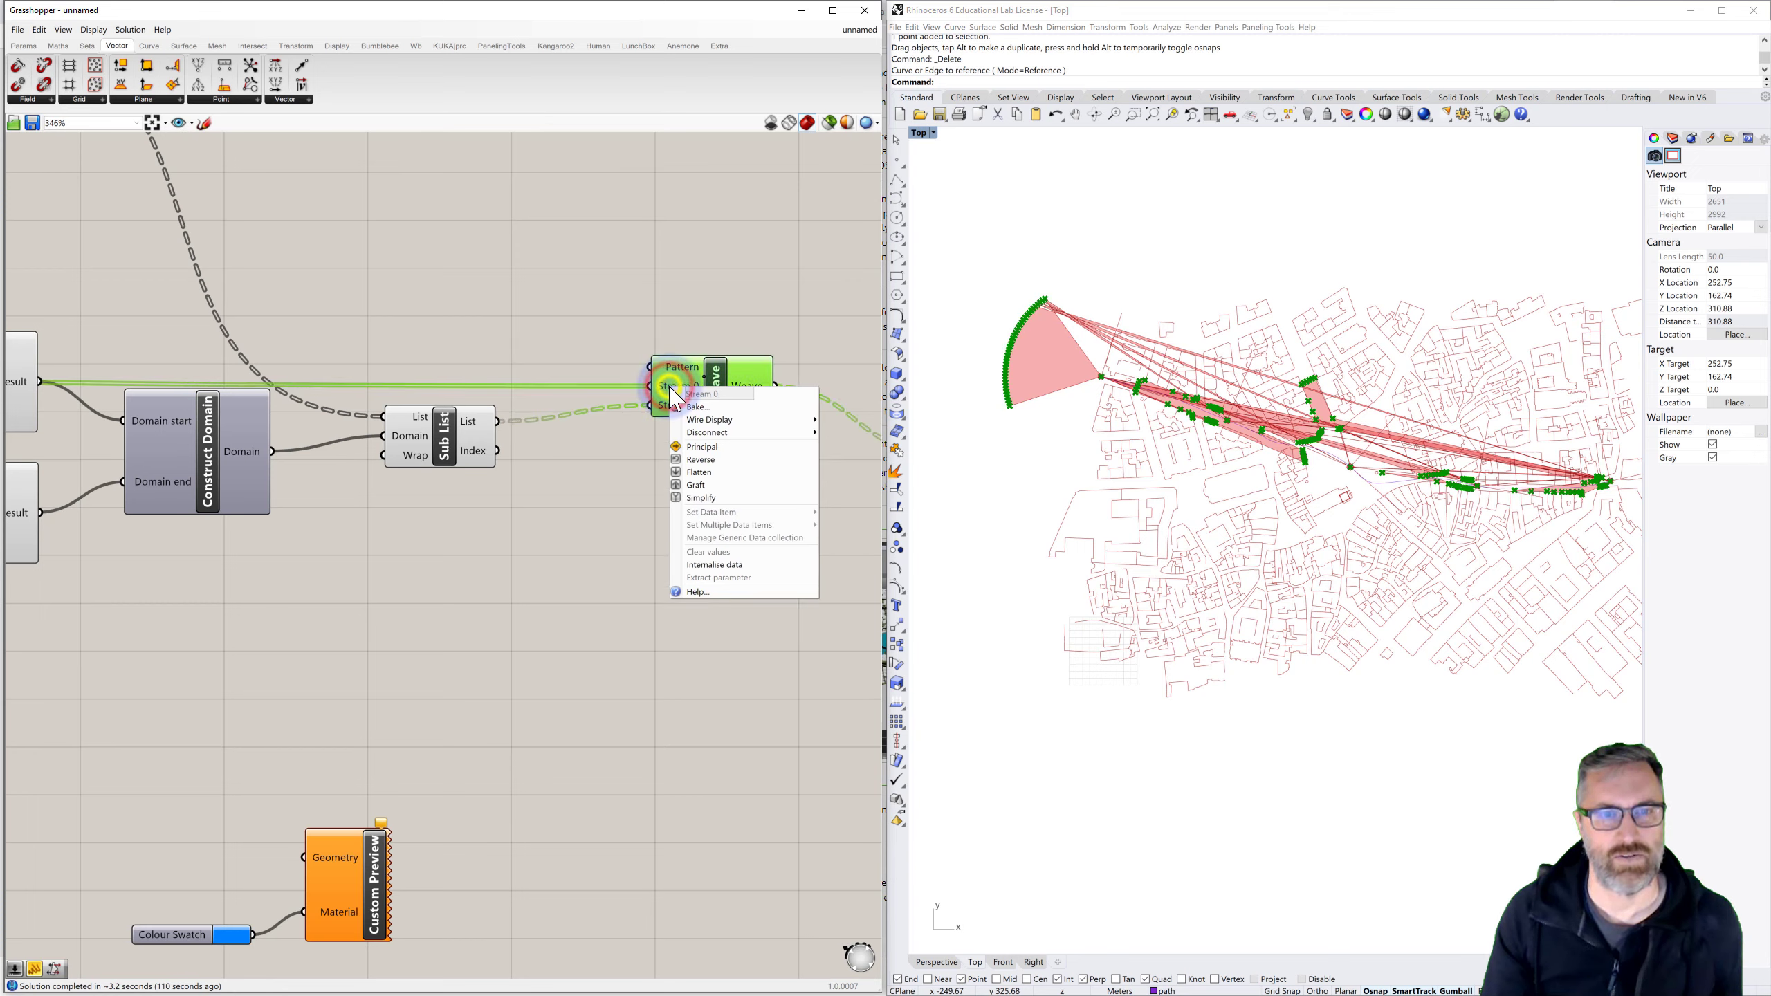
pyautogui.click(556, 486)
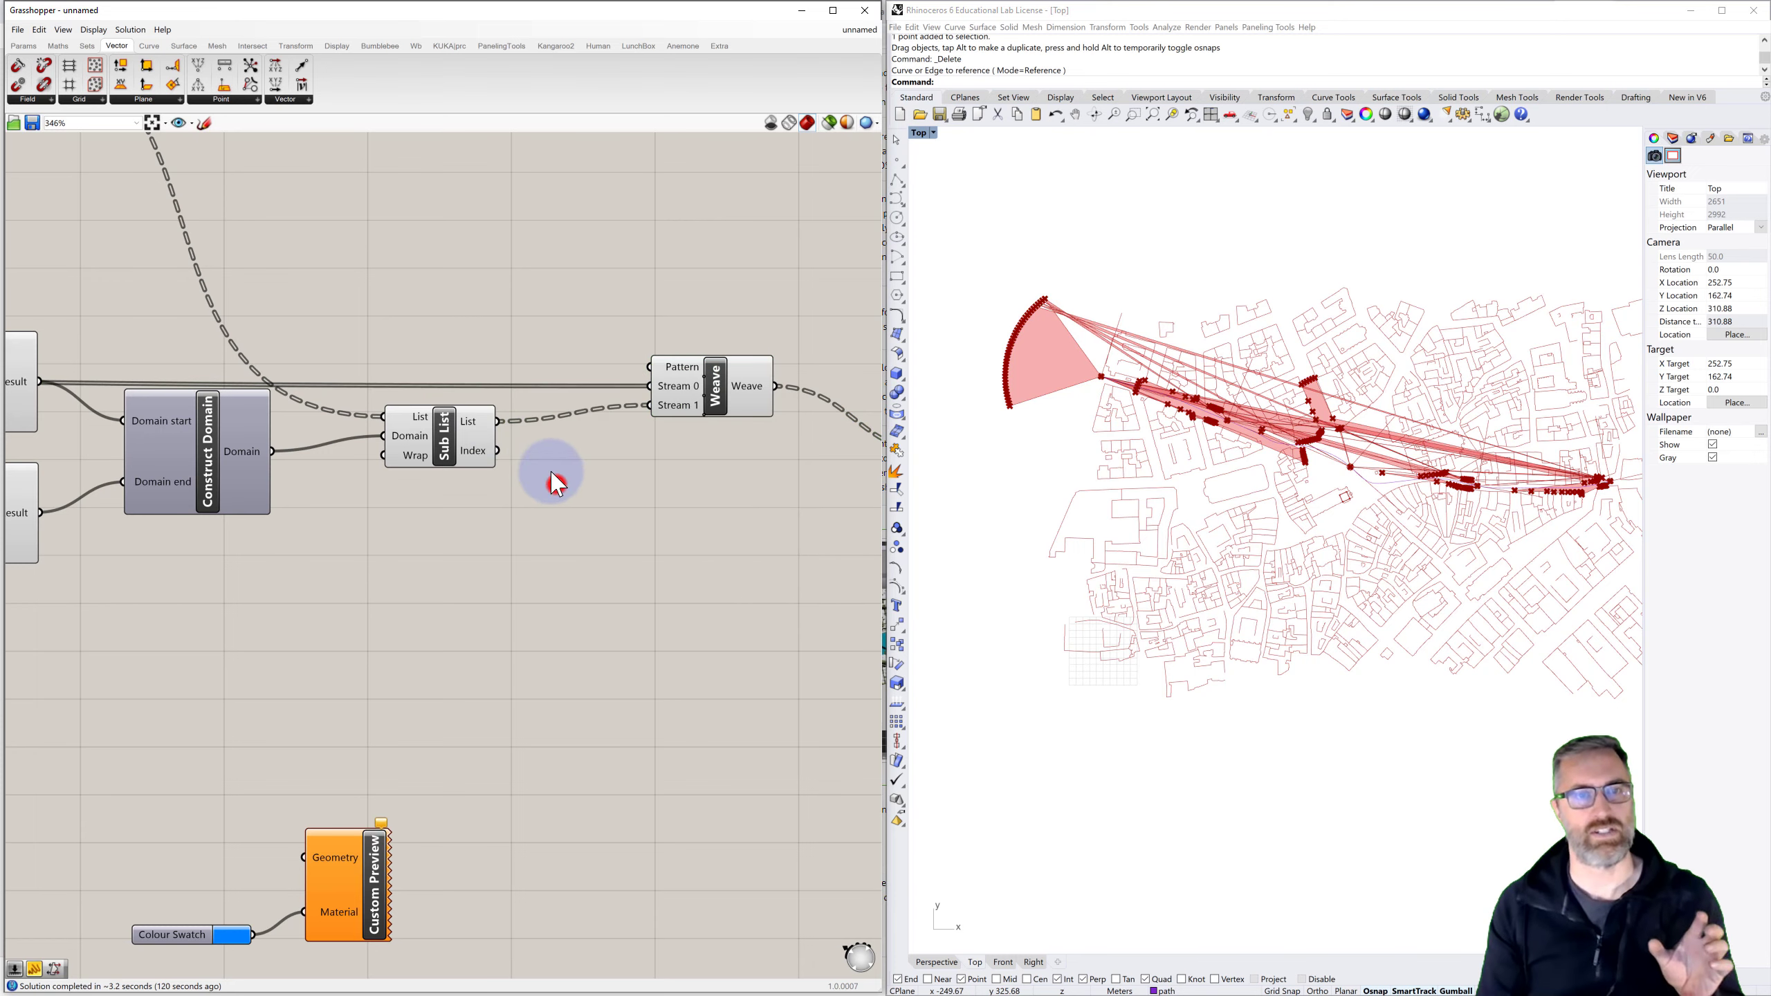
pyautogui.rightClick(672, 388)
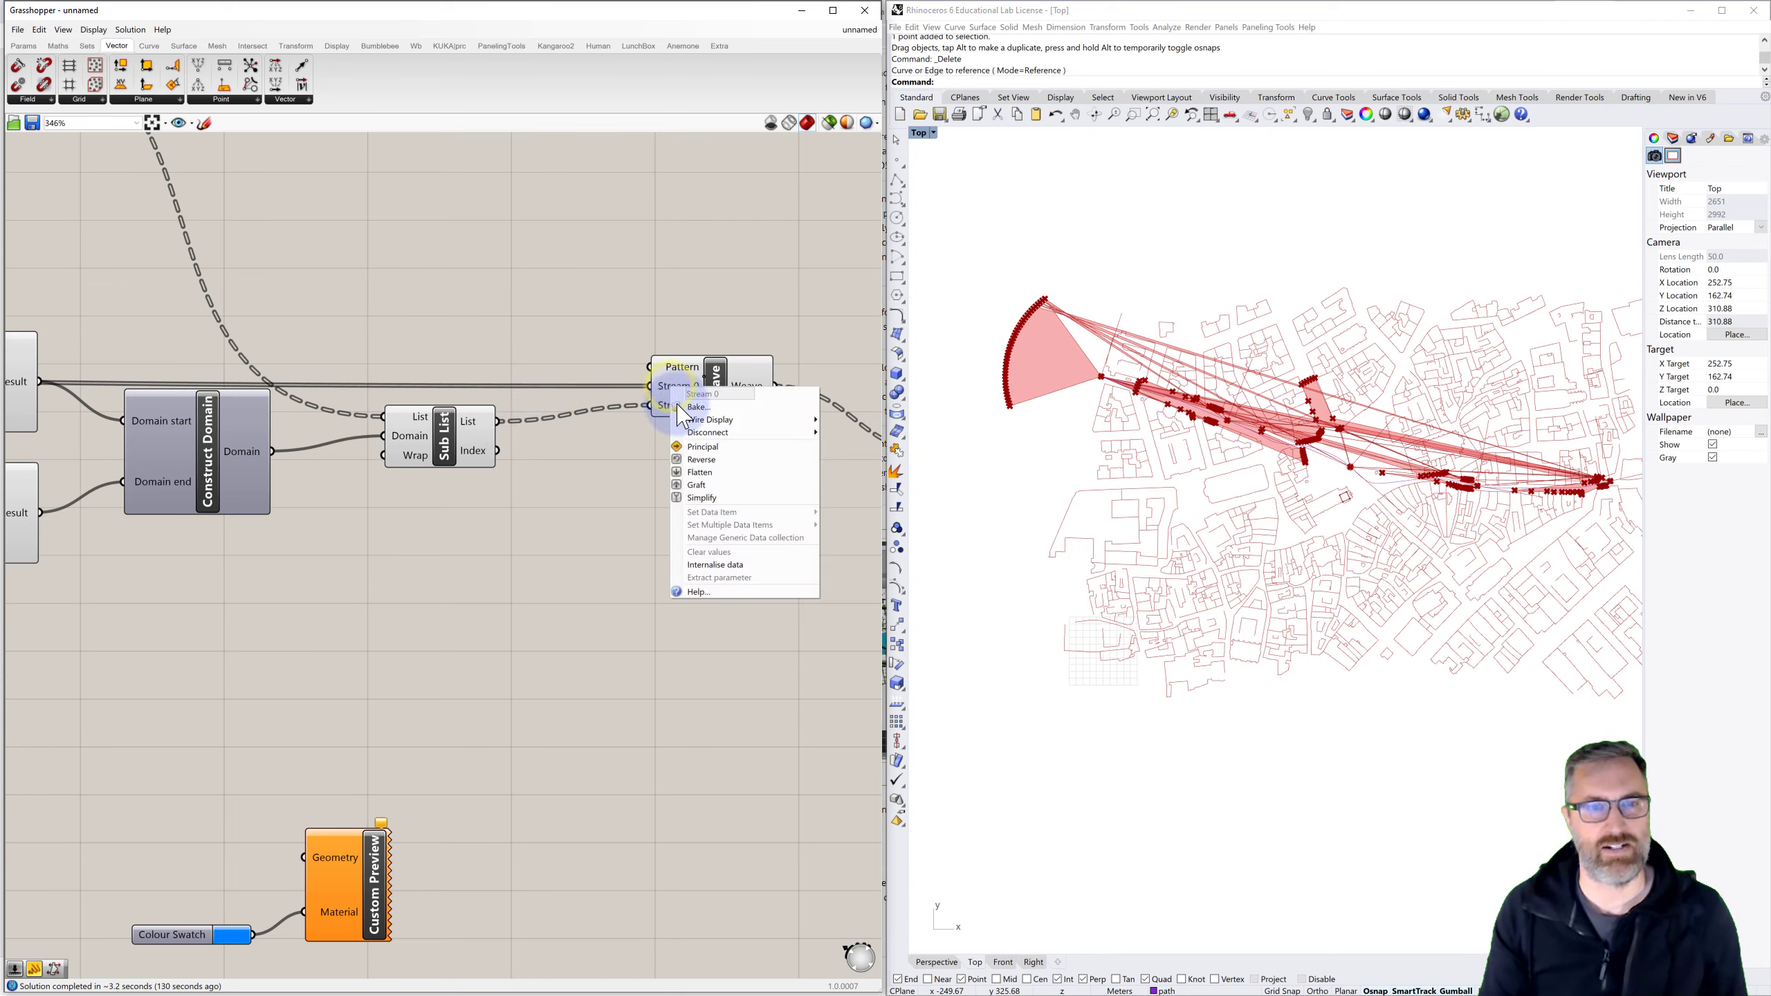
pyautogui.click(697, 486)
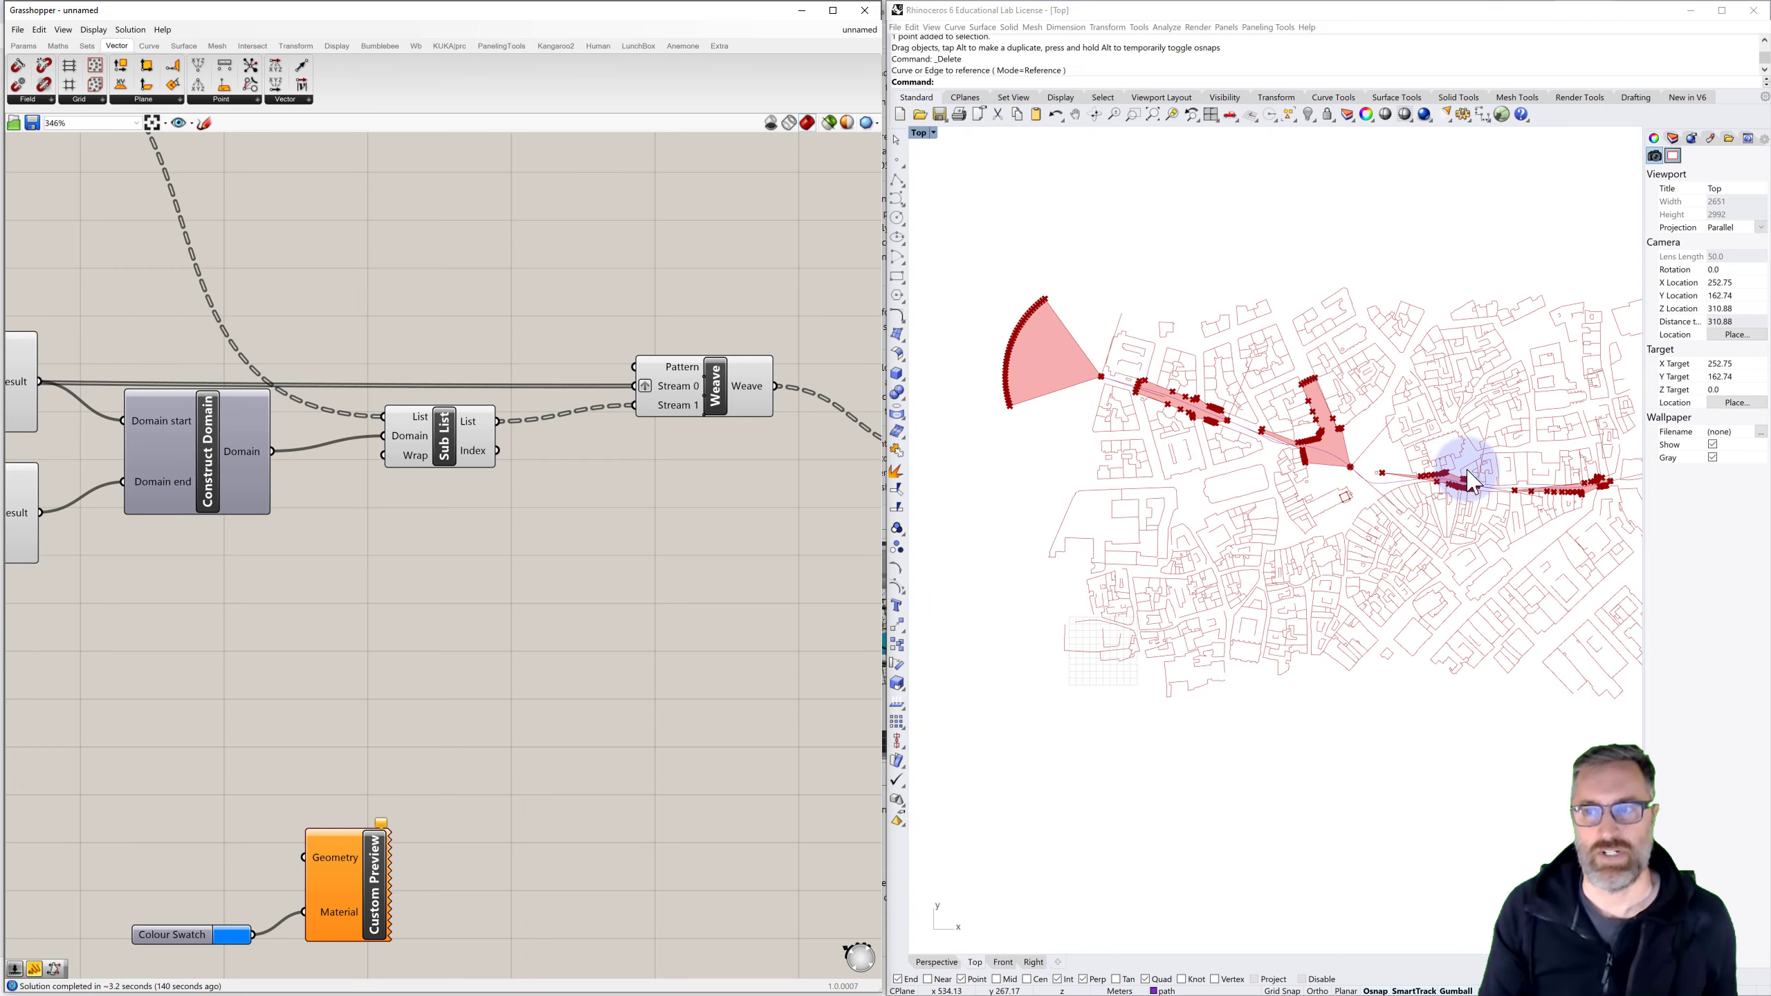
pyautogui.moveTo(1465, 476); pyautogui.dragTo(1411, 443, button='right')
pyautogui.scroll(-2, 1405, 461)
pyautogui.scroll(2, 1387, 446)
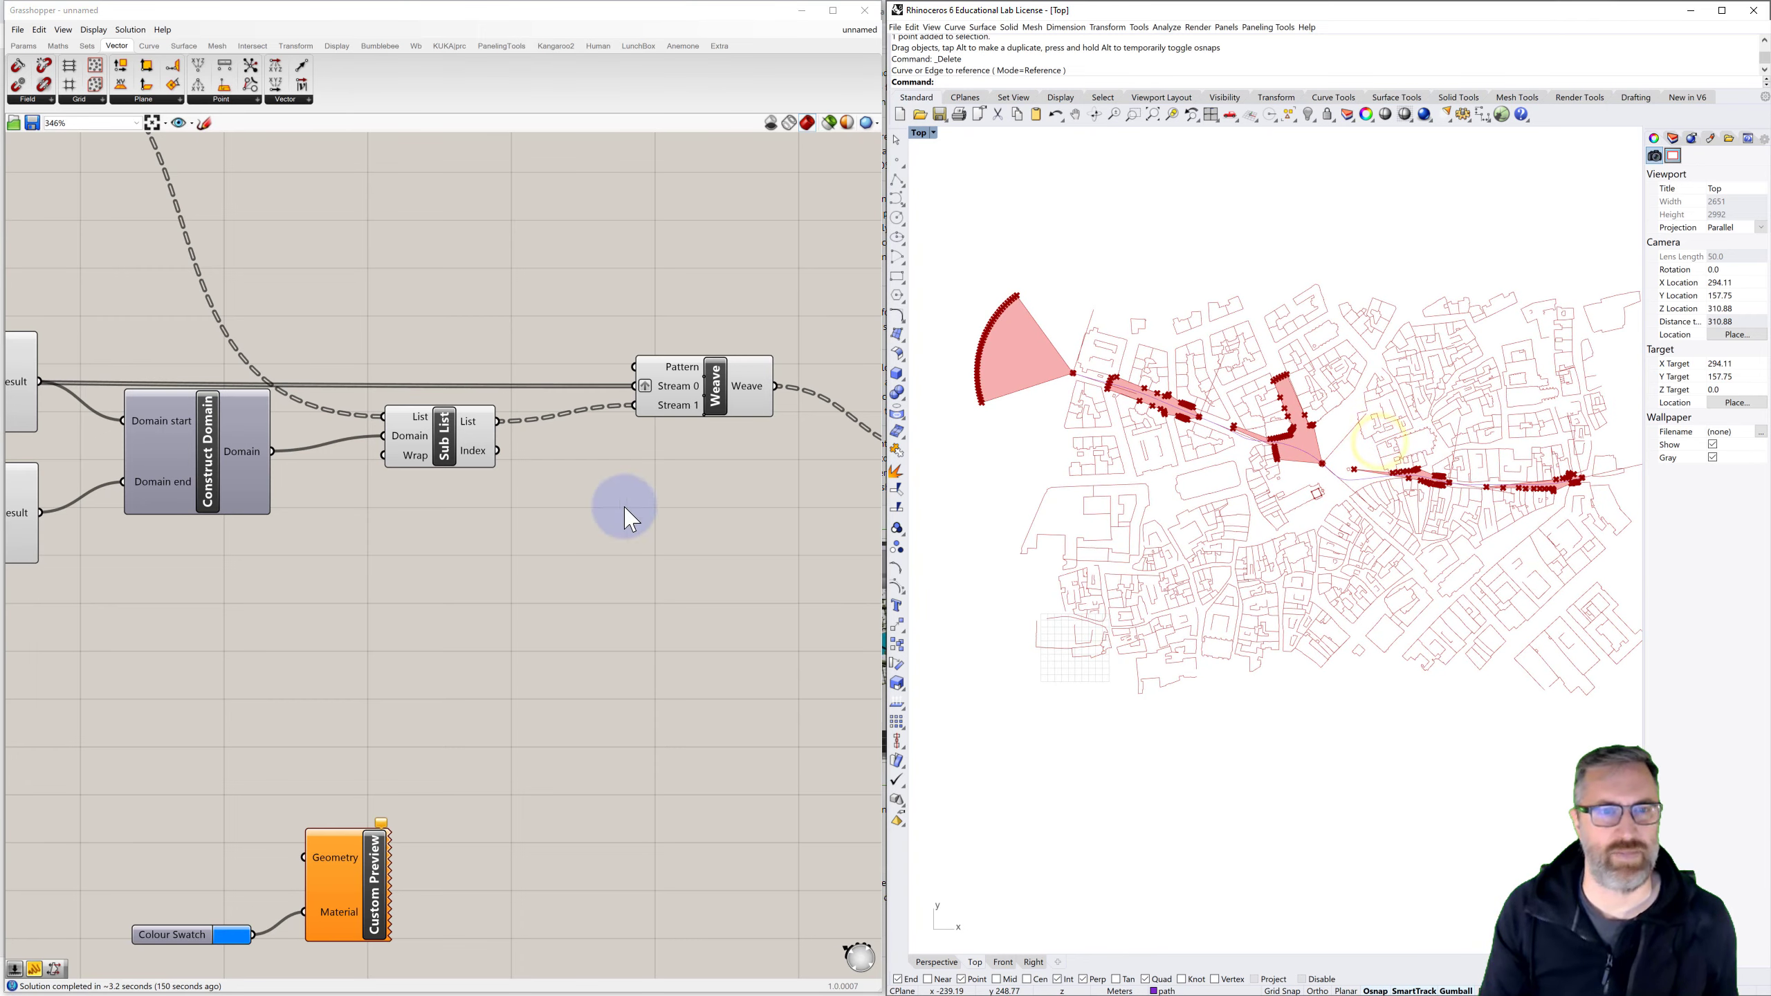
# Turn off the viewport previews of the Sub List, Weave and PolyLine components
pyautogui.click(450, 447)
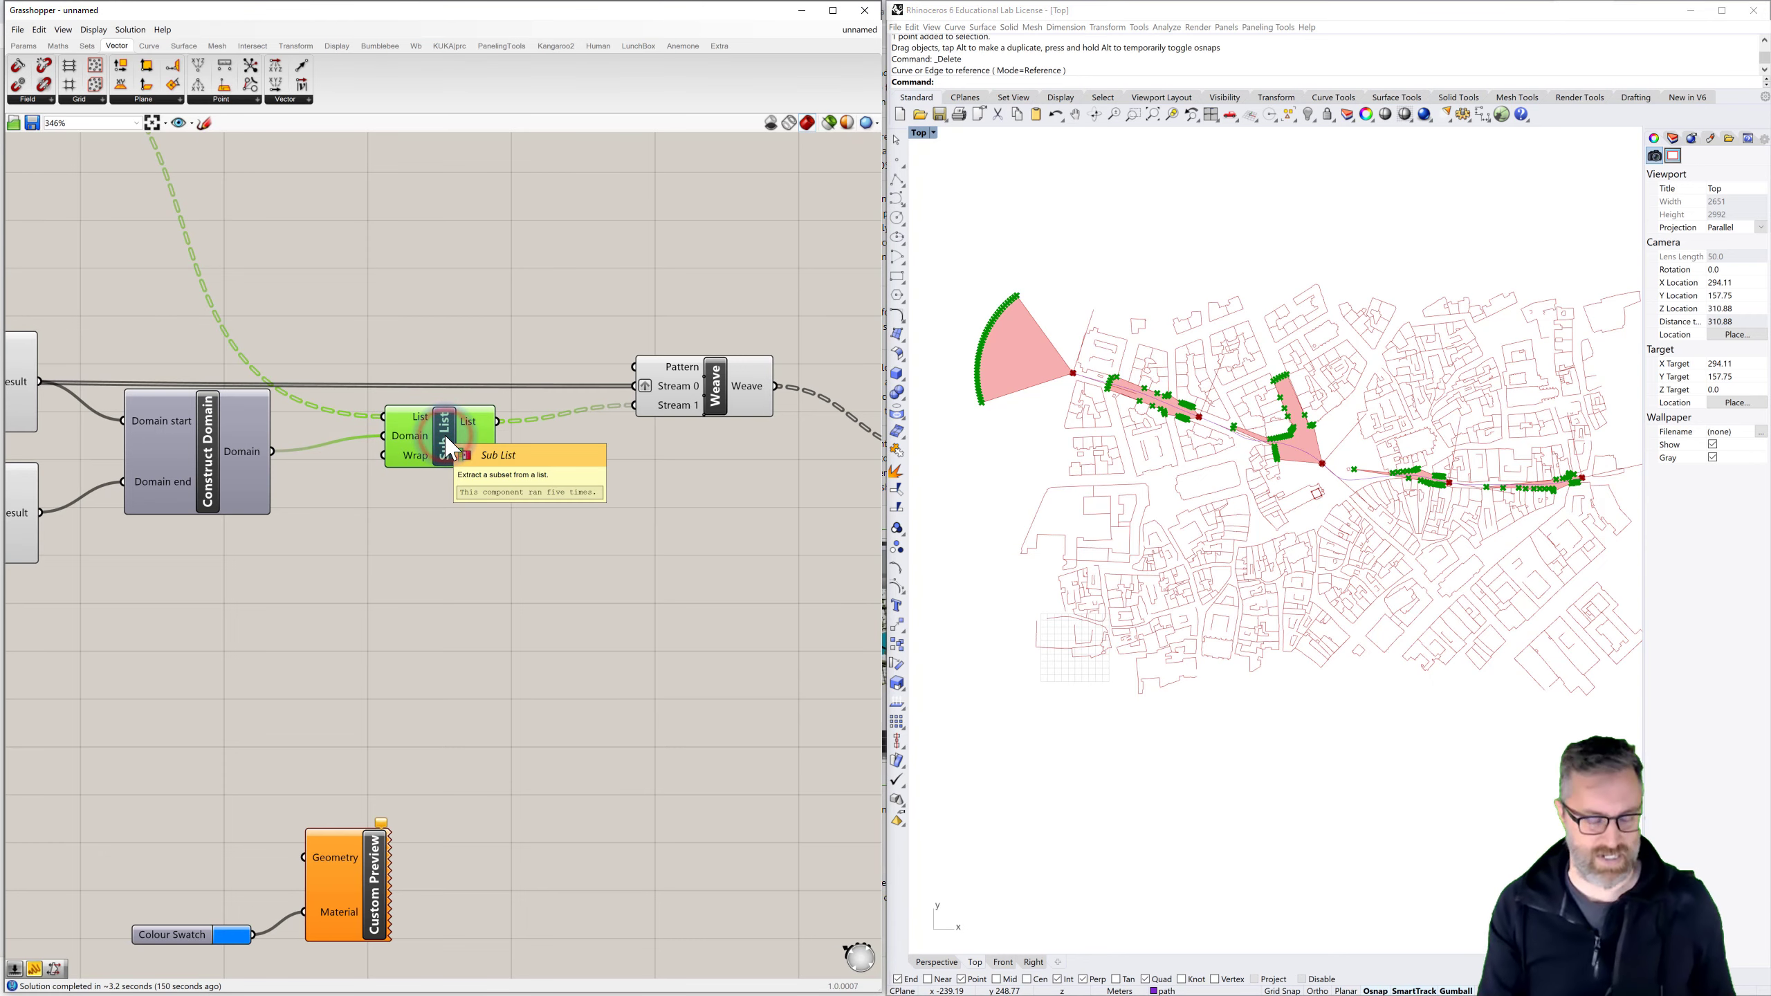
pyautogui.click(718, 402)
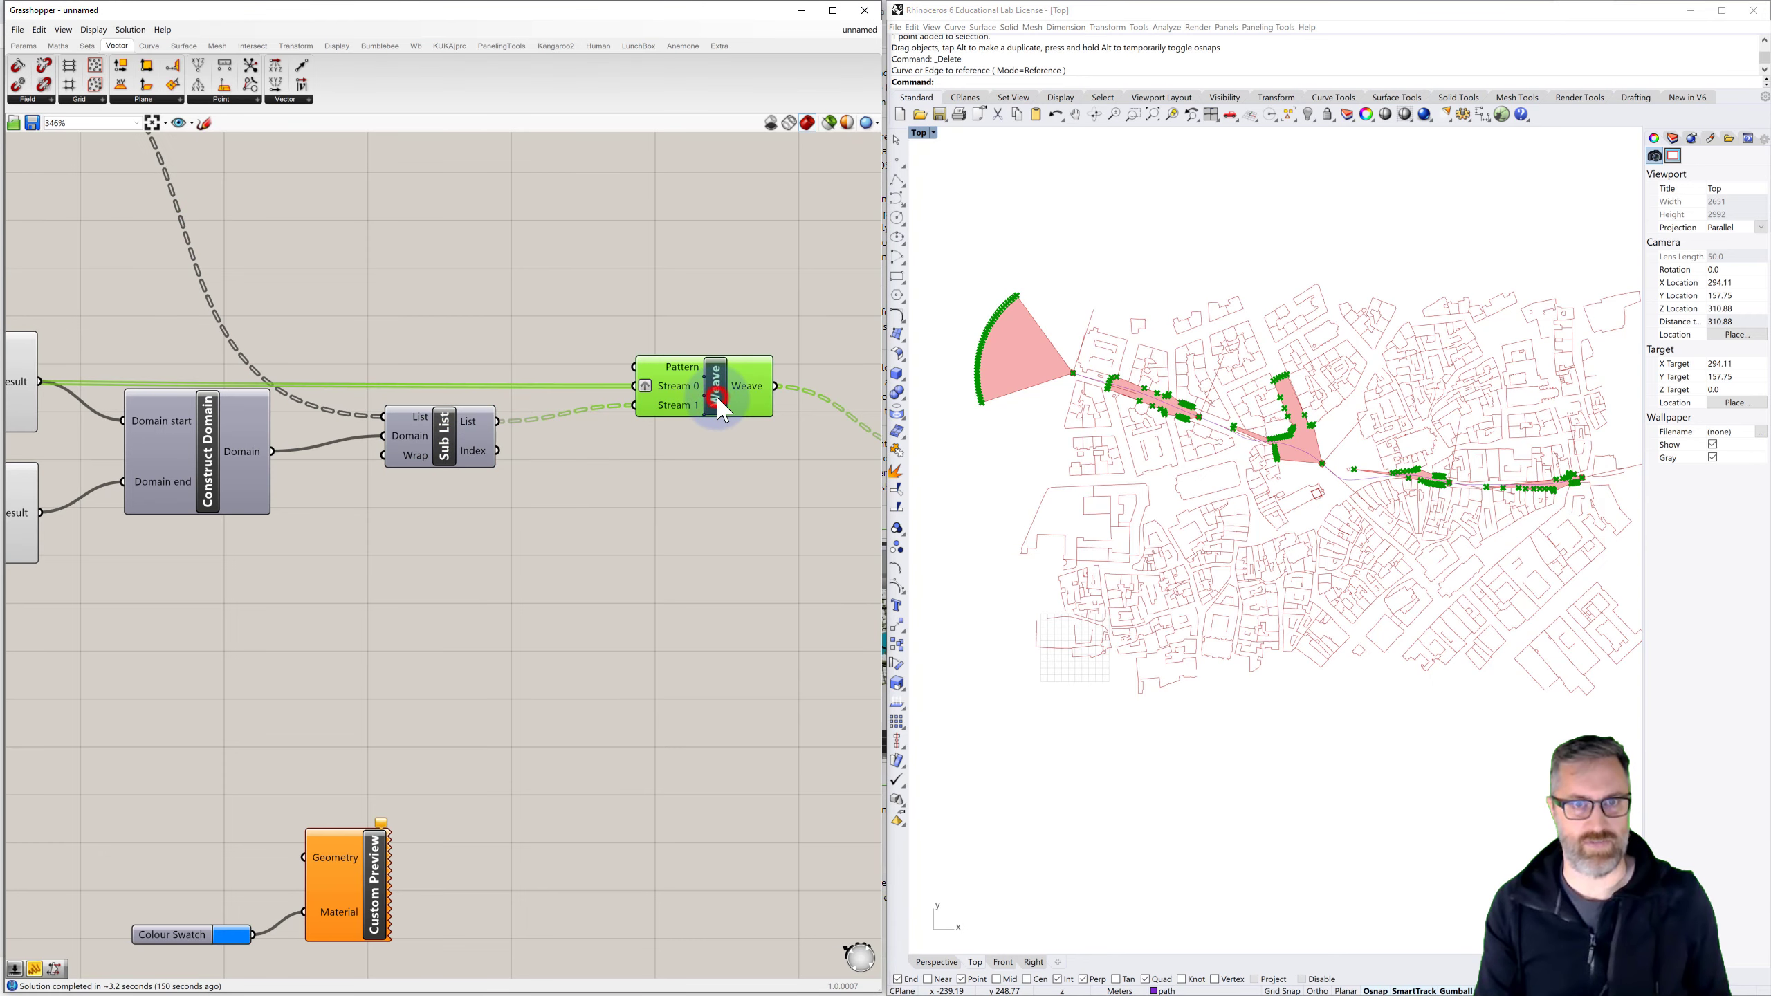
pyautogui.hotkey('ctrl', 'q')
pyautogui.moveTo(724, 417); pyautogui.dragTo(615, 415, button='right')
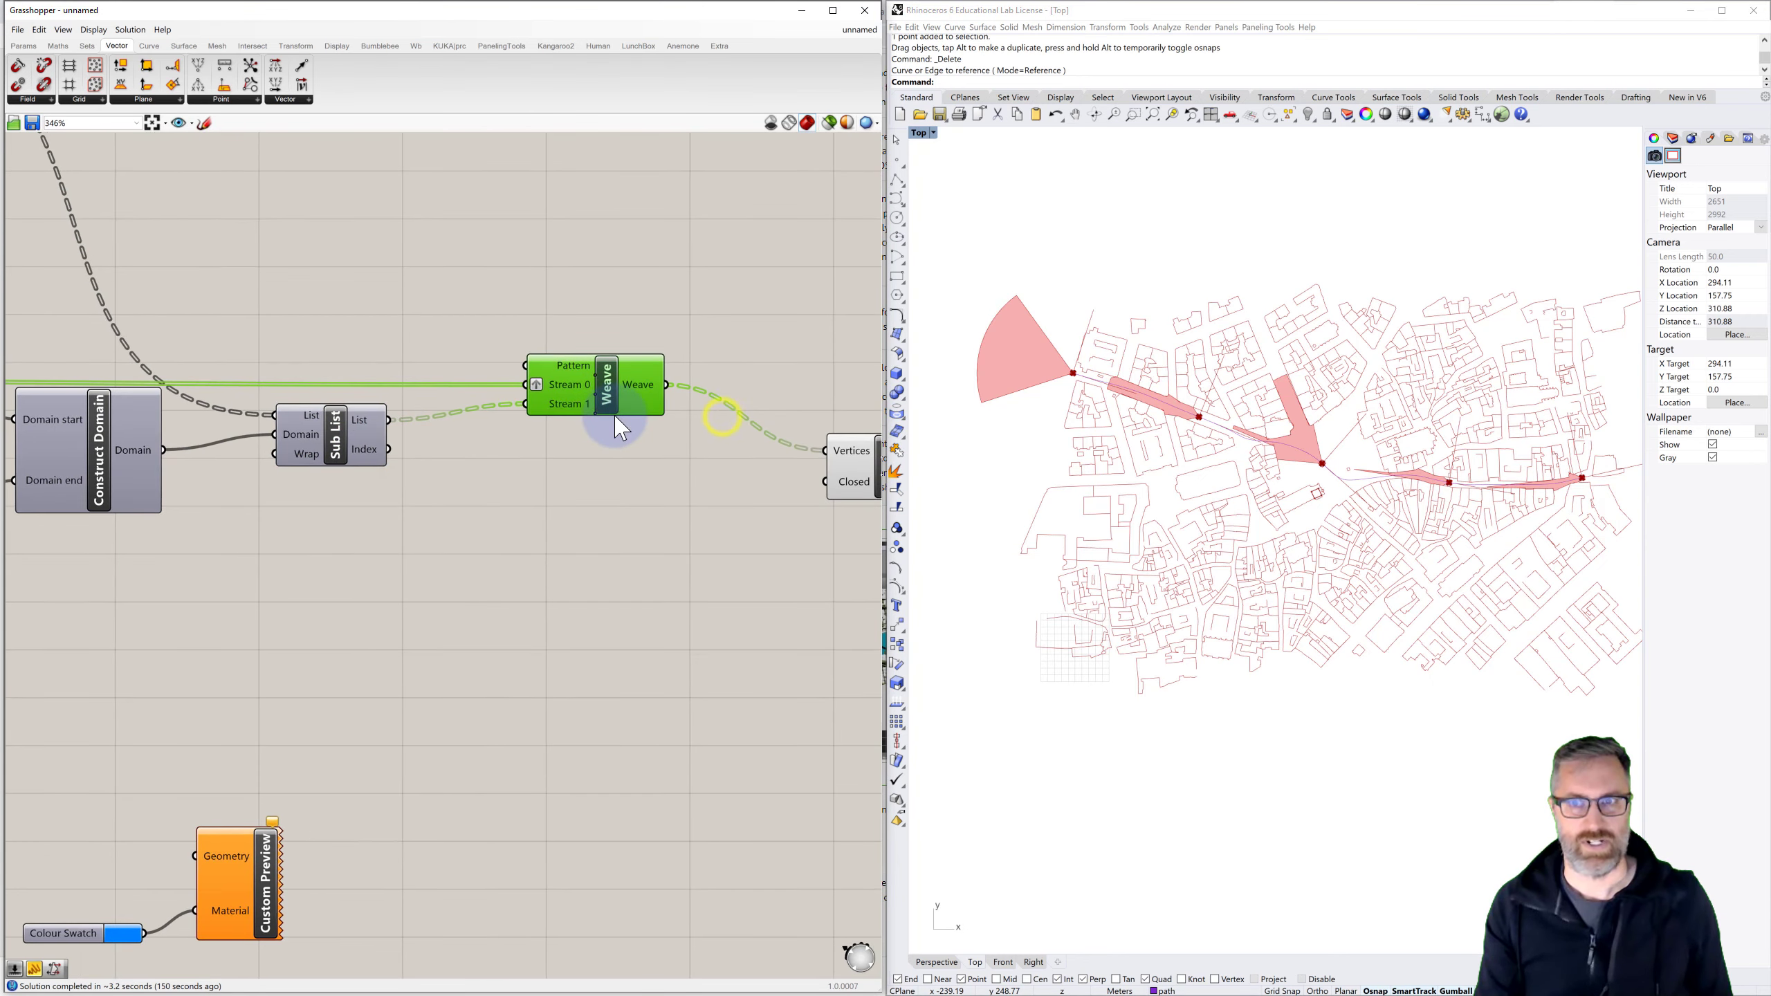
pyautogui.scroll(-2, 615, 415)
pyautogui.click(813, 461)
pyautogui.moveTo(808, 482); pyautogui.dragTo(600, 468, button='right')
# Move Custom Preview and its Colour Swatch beside Boundary Surfaces, and connect the Surfaces output to Custom Preview's Geometry input
pyautogui.click(749, 471)
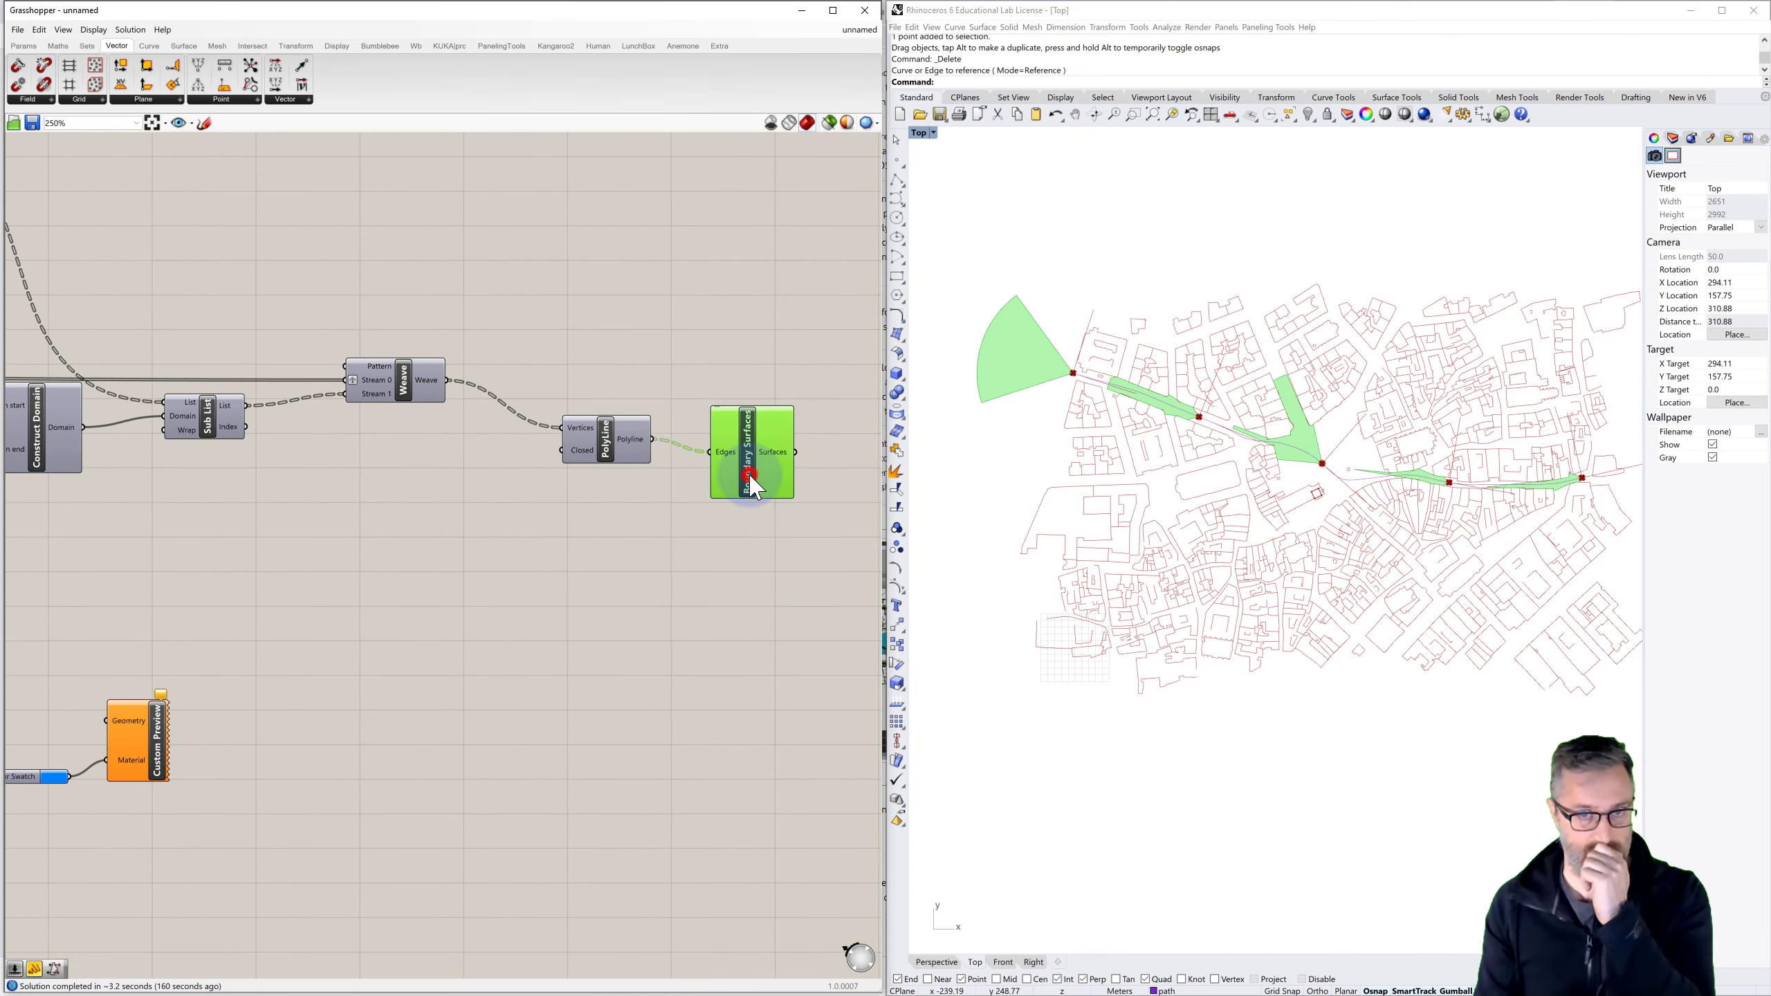
pyautogui.scroll(-1, 755, 497)
pyautogui.moveTo(754, 491); pyautogui.dragTo(626, 476, button='right')
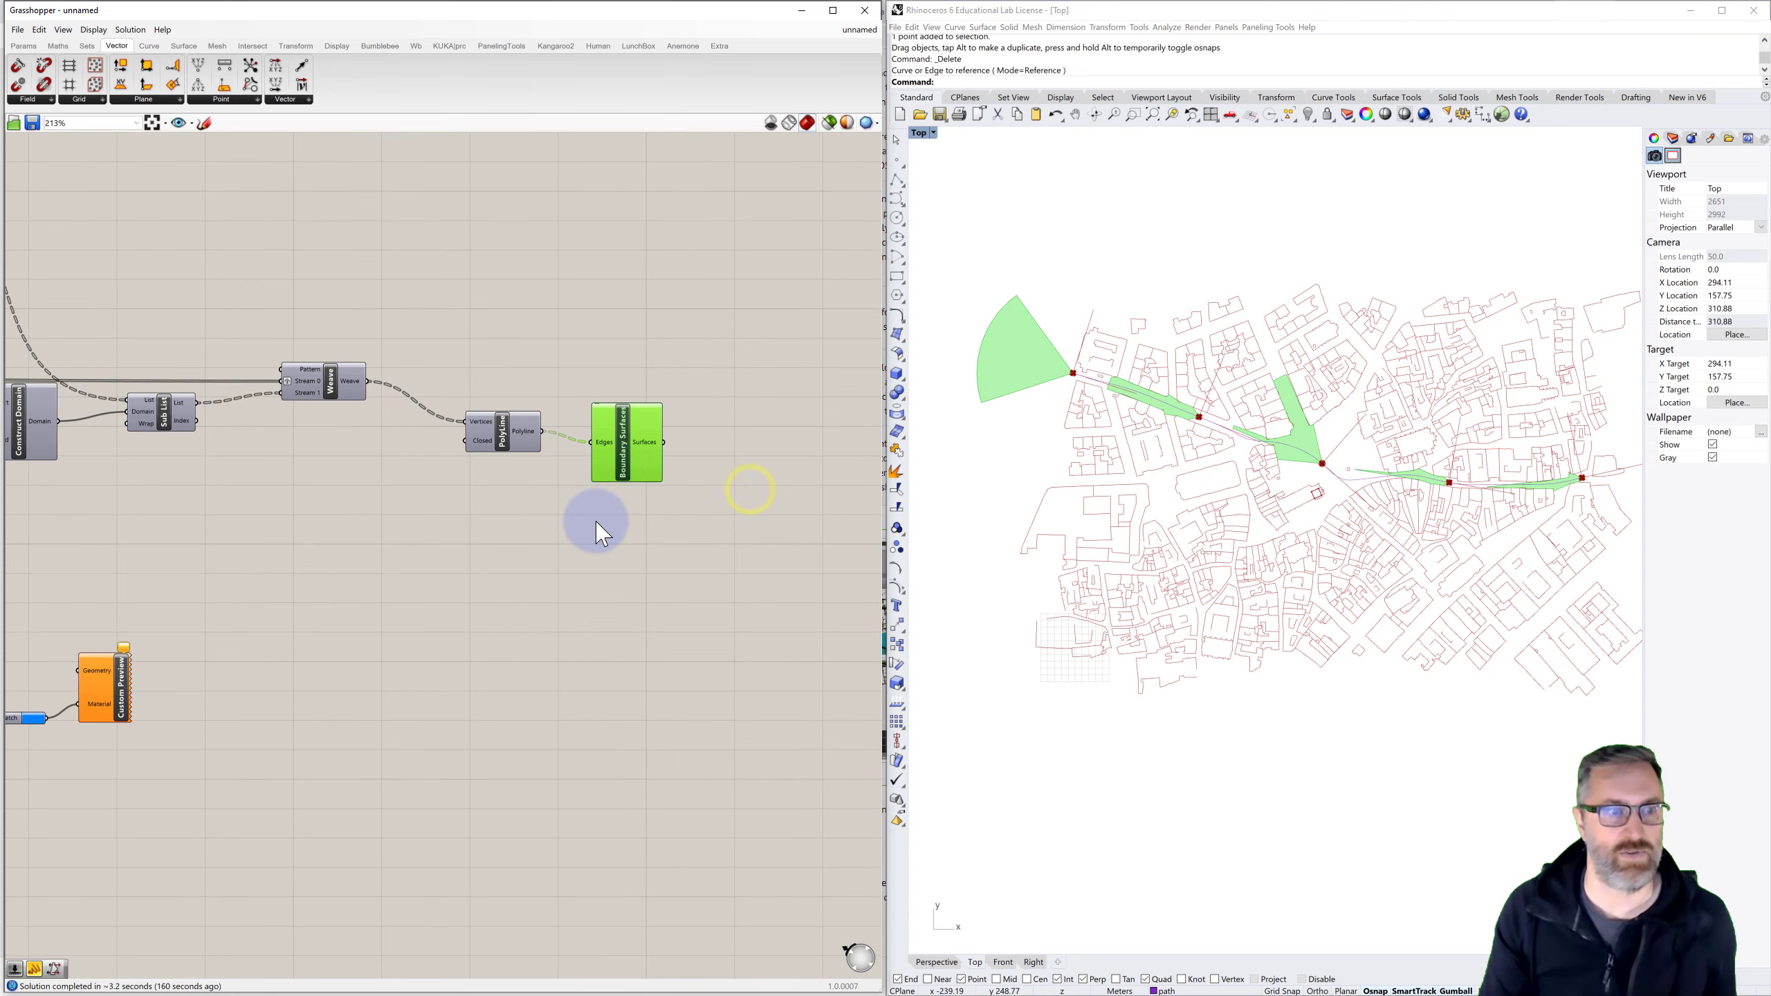
pyautogui.scroll(-1, 595, 524)
pyautogui.moveTo(281, 605); pyautogui.dragTo(61, 720)
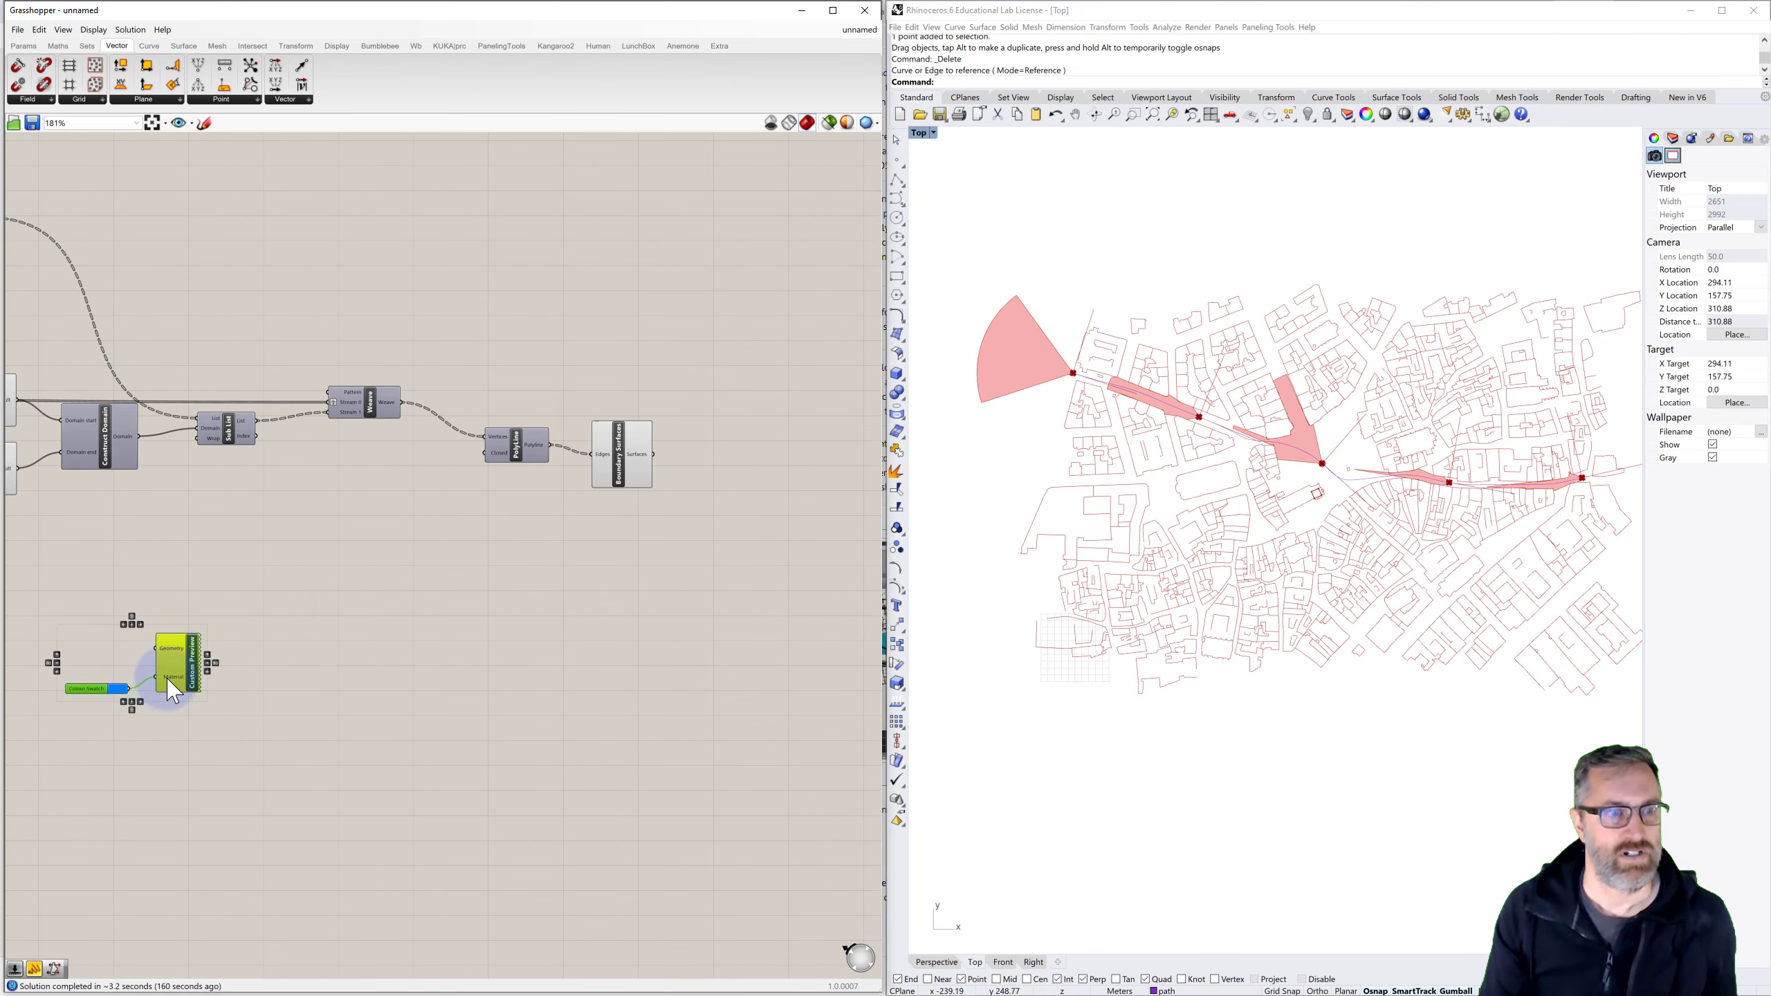
pyautogui.moveTo(183, 672); pyautogui.dragTo(767, 504)
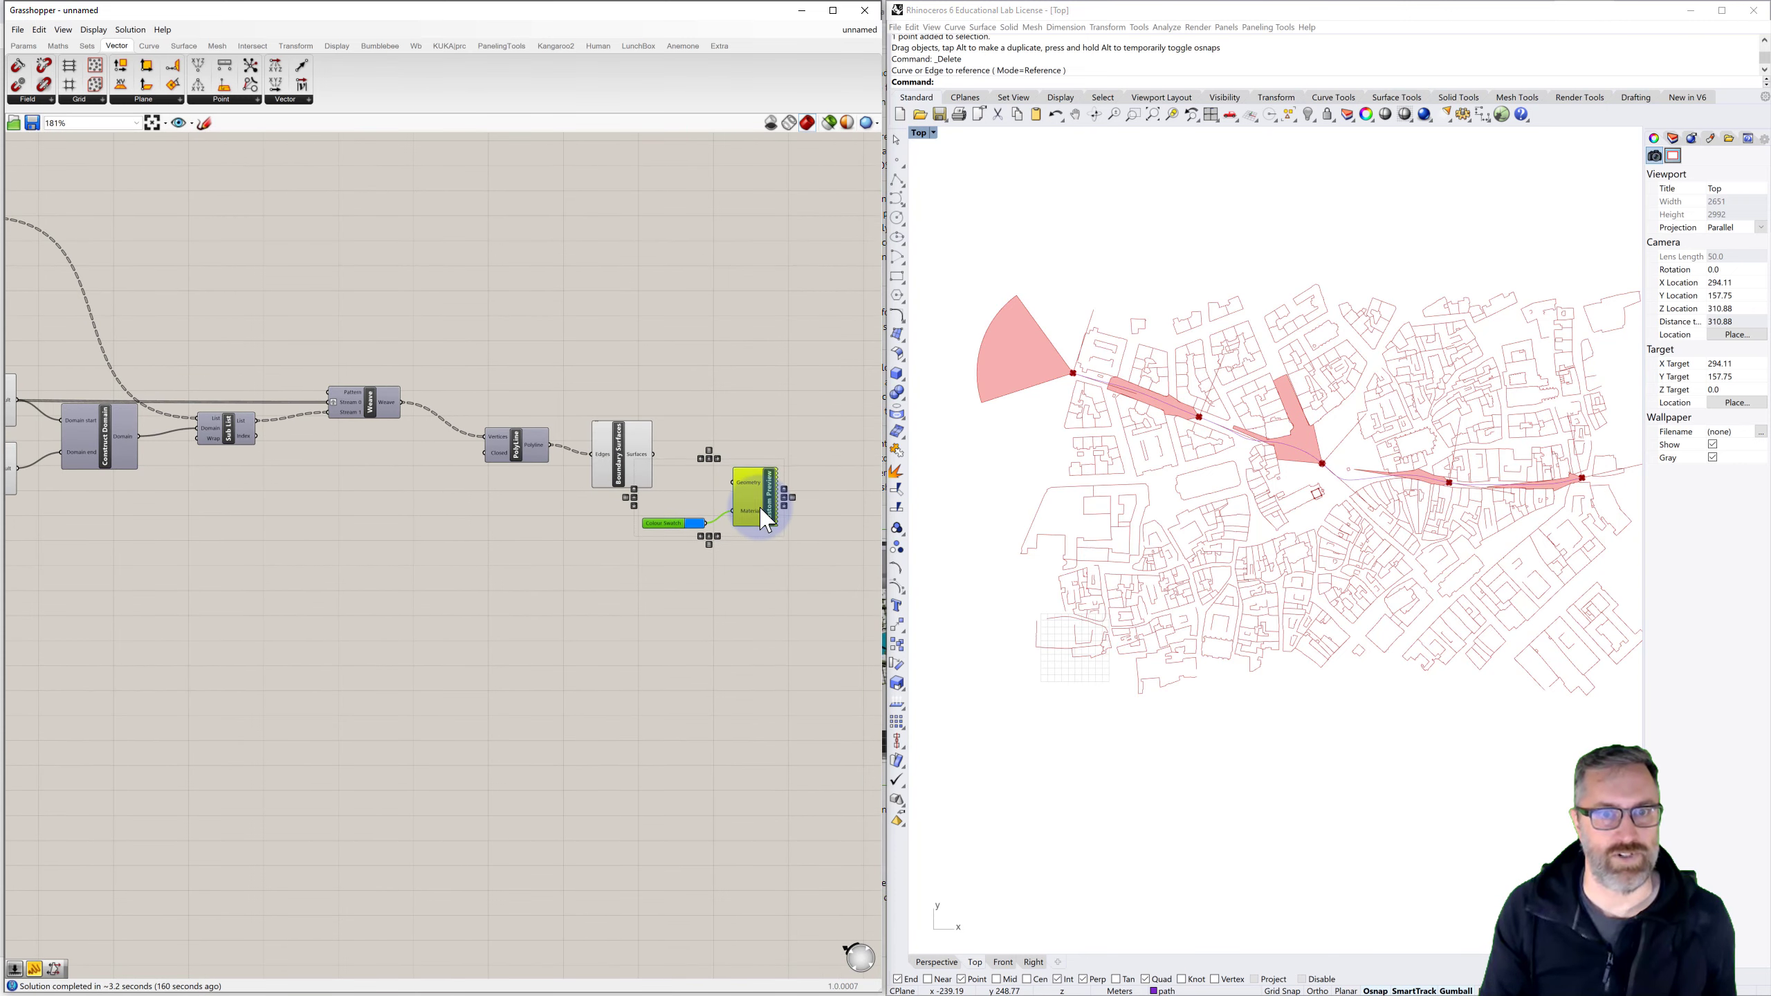
pyautogui.click(662, 419)
pyautogui.moveTo(654, 453); pyautogui.dragTo(733, 481)
pyautogui.scroll(3, 726, 531)
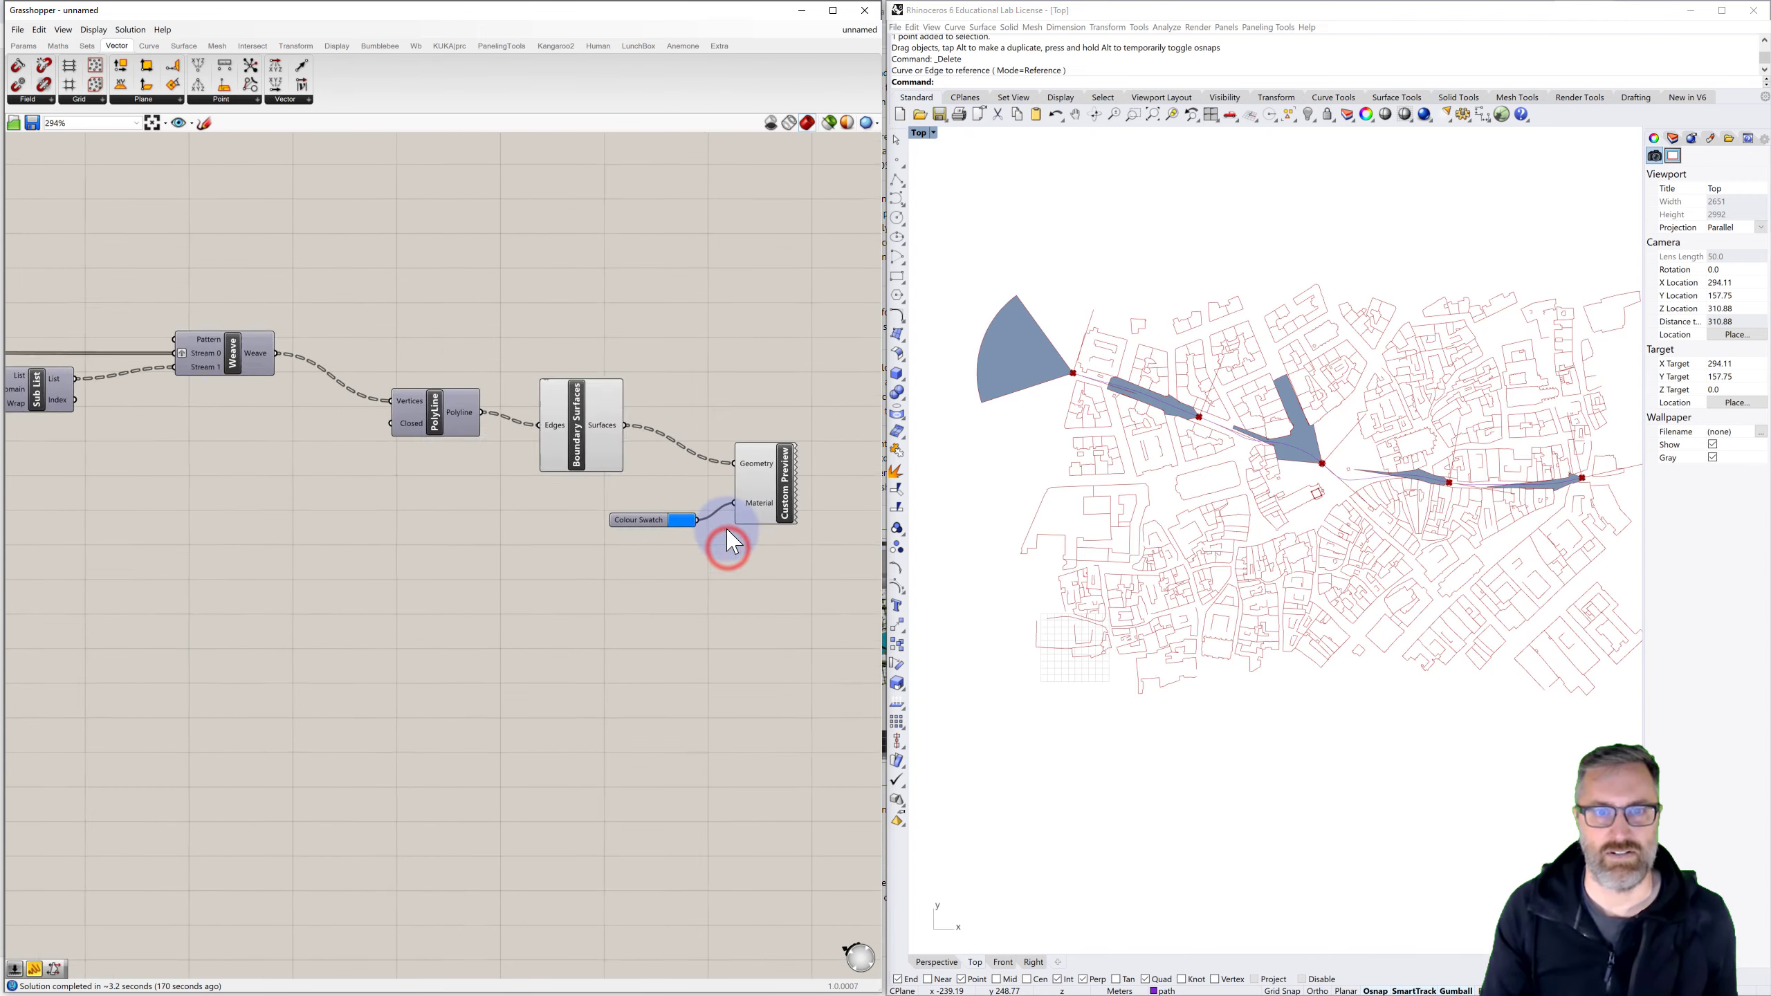
# Lower the alpha of the blue Colour Swatch to make the vision cone surfaces semi-transparent
pyautogui.click(675, 518)
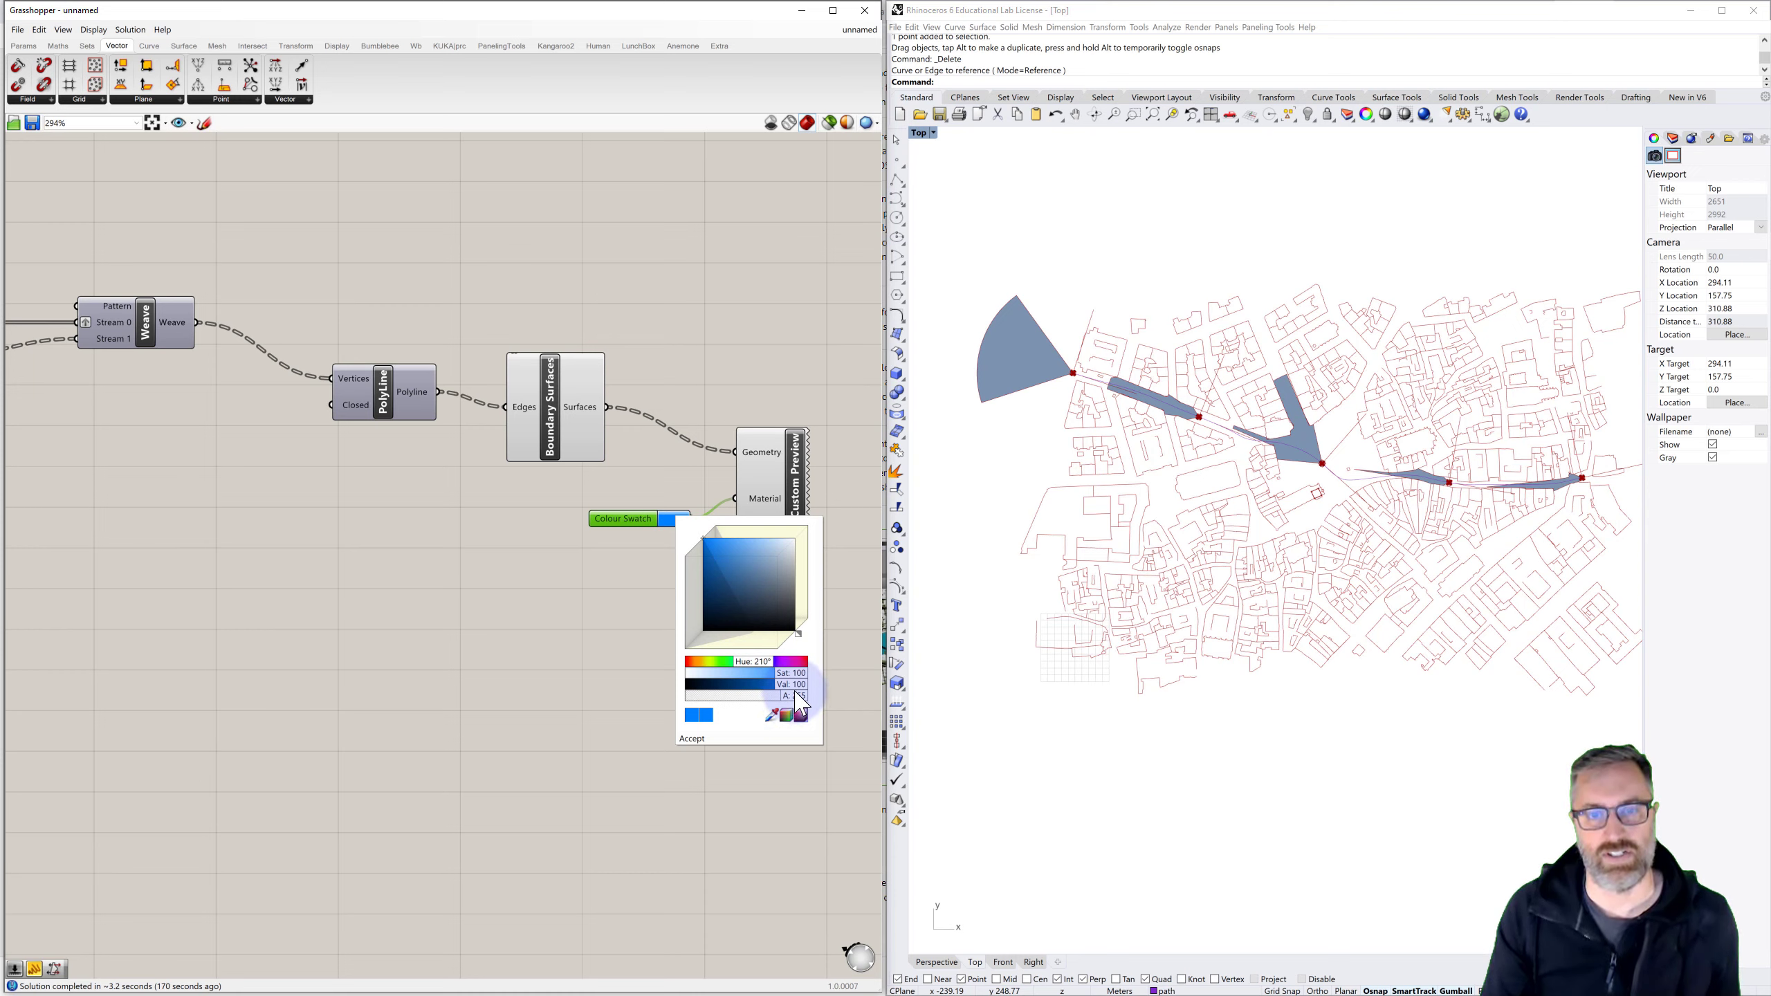
pyautogui.moveTo(794, 694); pyautogui.dragTo(722, 701)
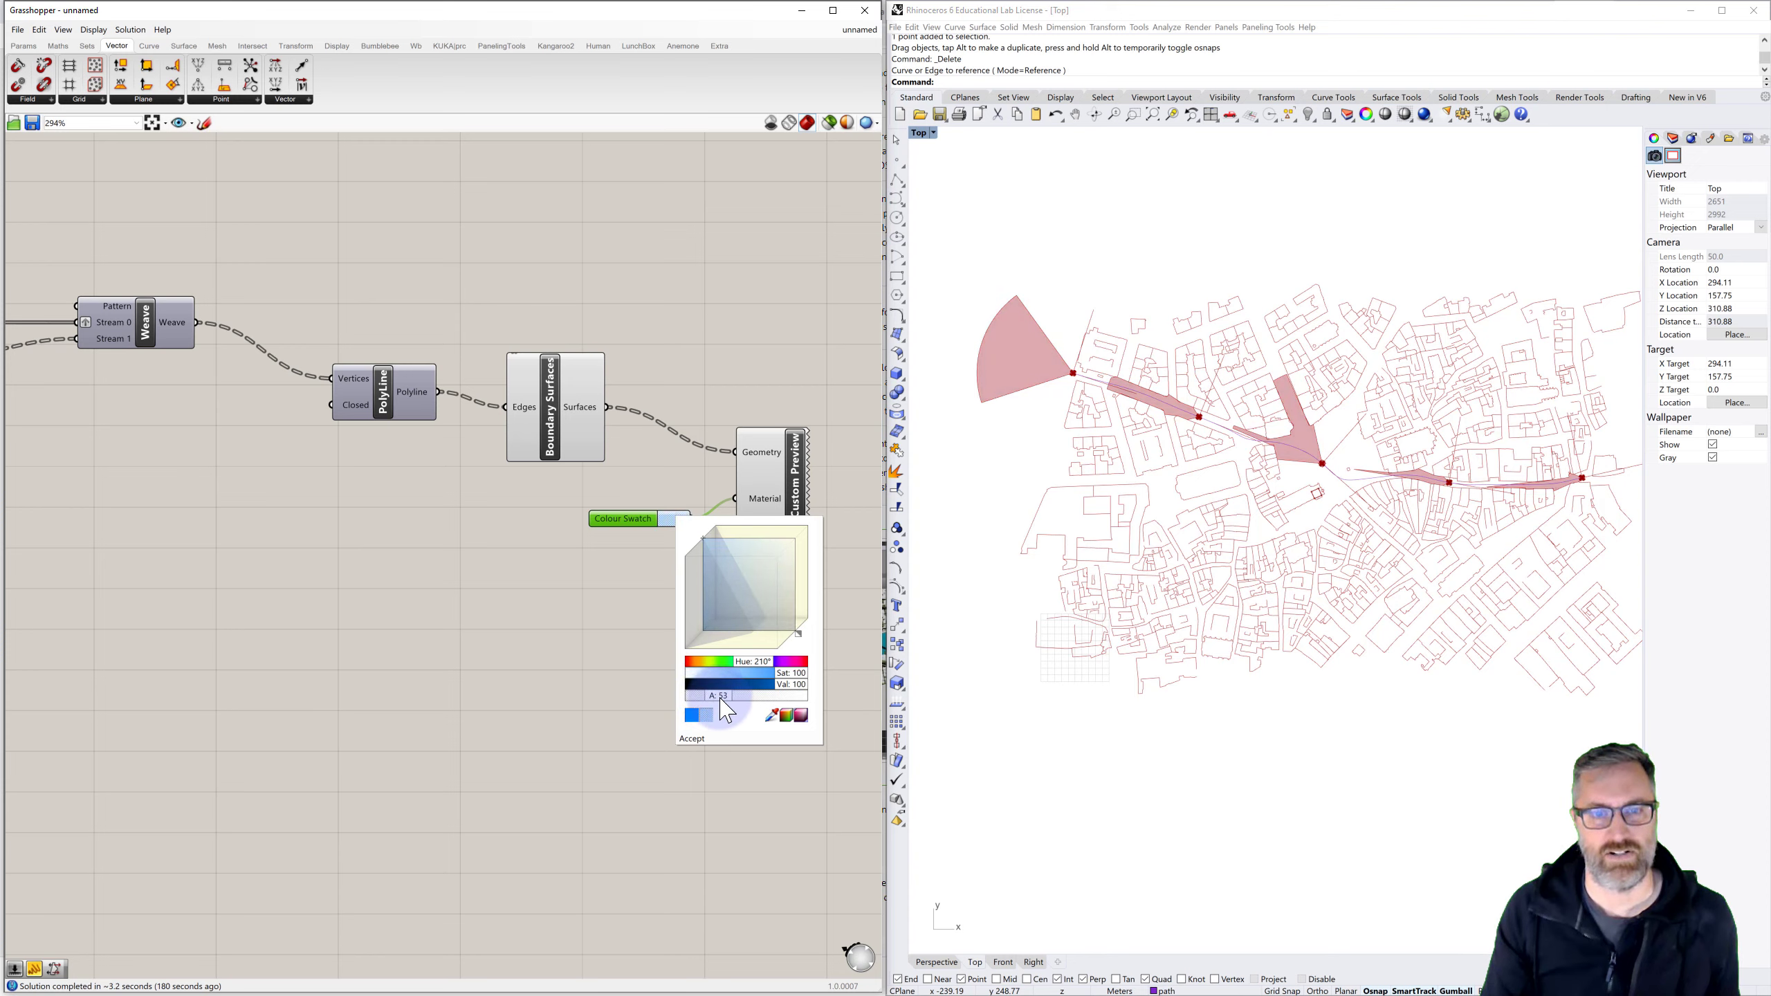
pyautogui.click(692, 739)
pyautogui.click(732, 572)
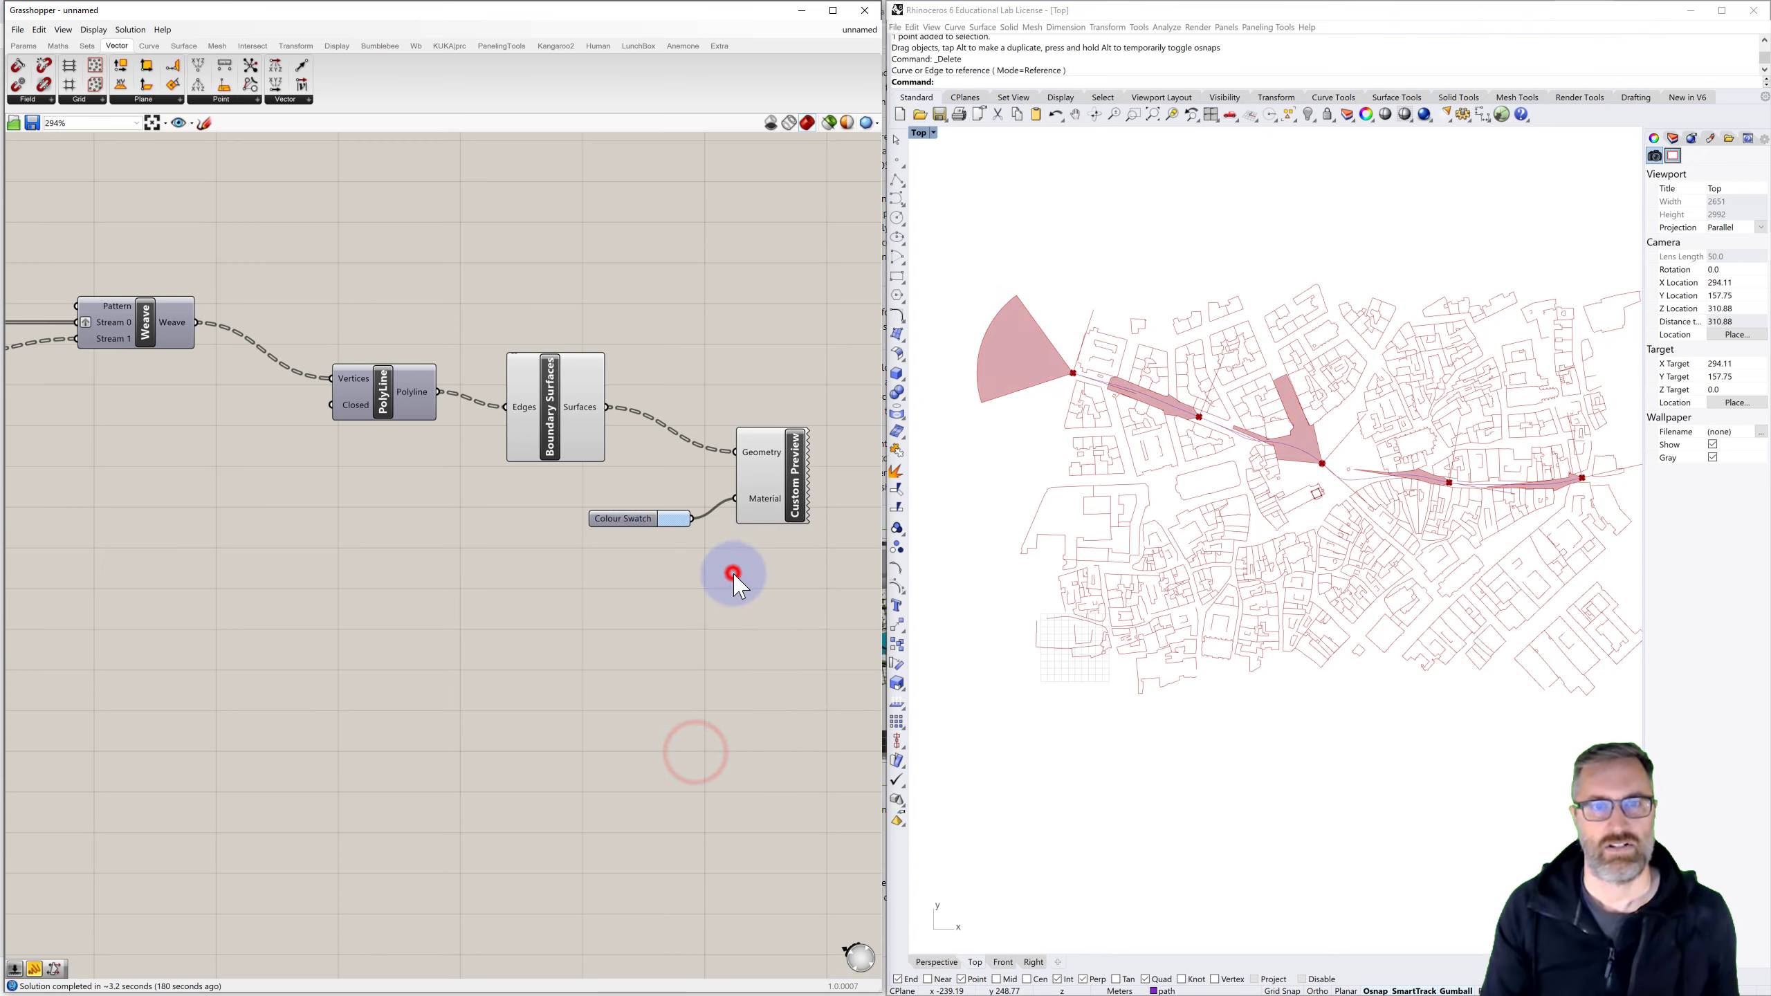
# Turn off the viewport previews of the Boundary Surfaces, Line + Line, Rotate and Line SDL components
pyautogui.click(553, 450)
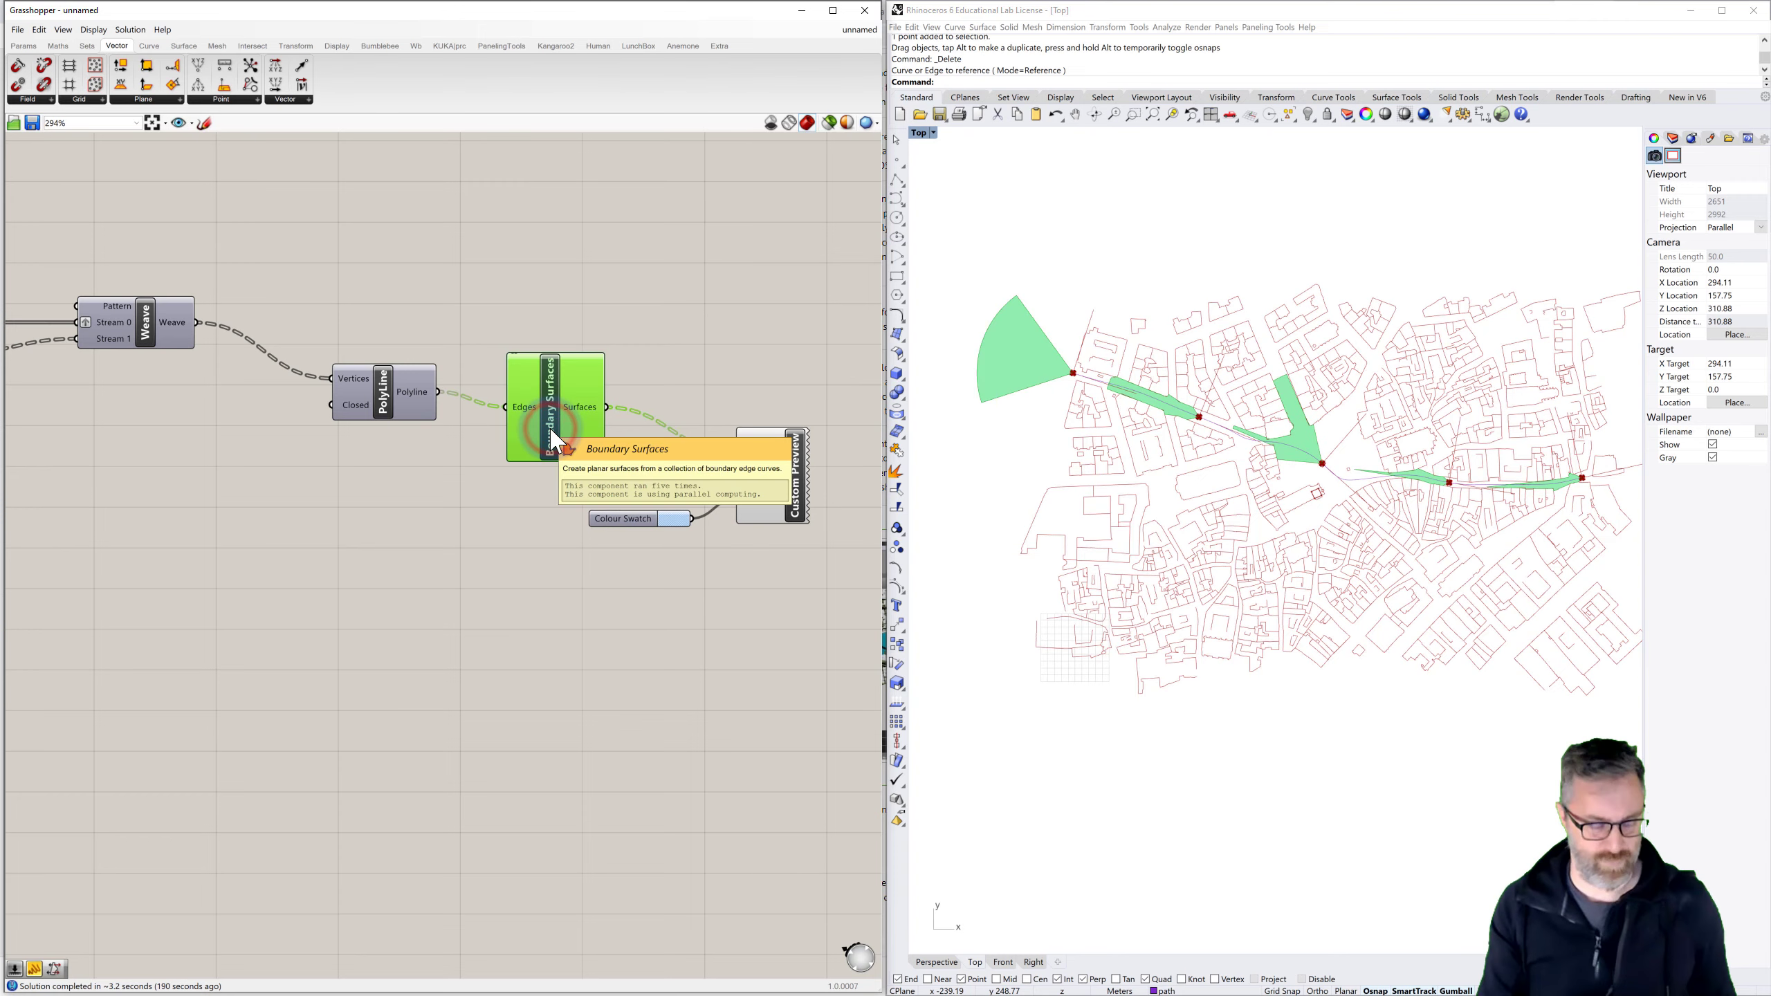
pyautogui.click(573, 567)
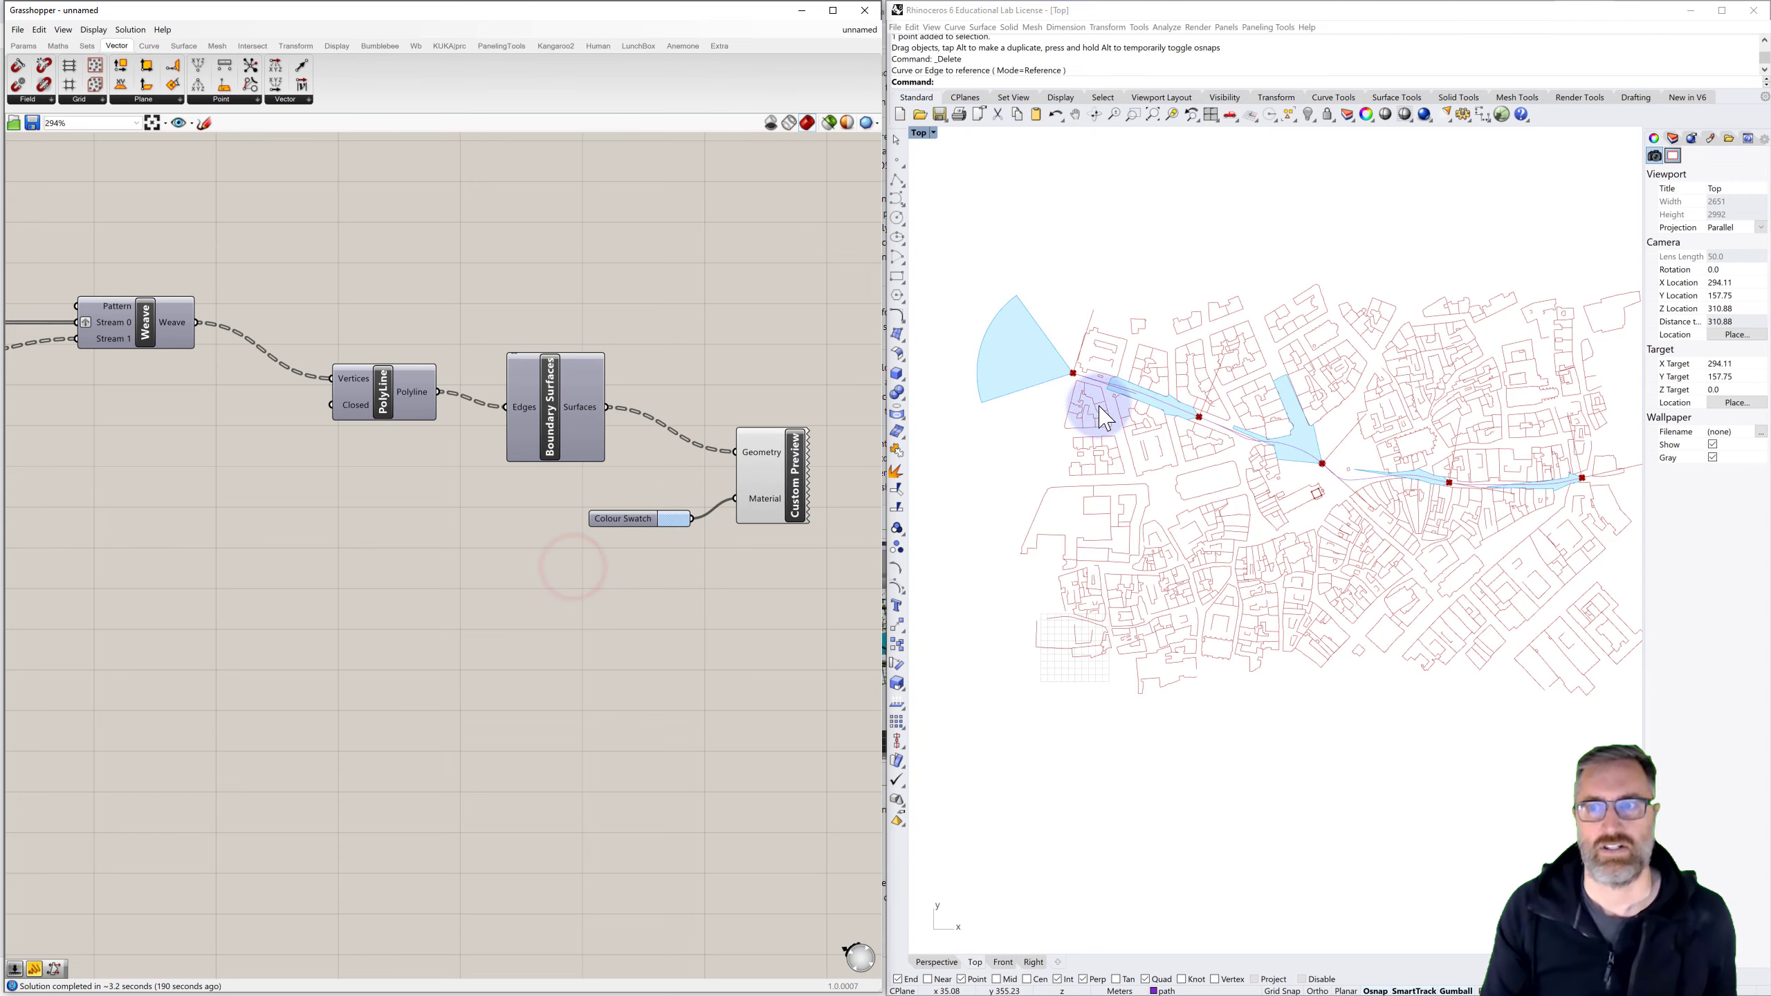
pyautogui.scroll(-4, 791, 495)
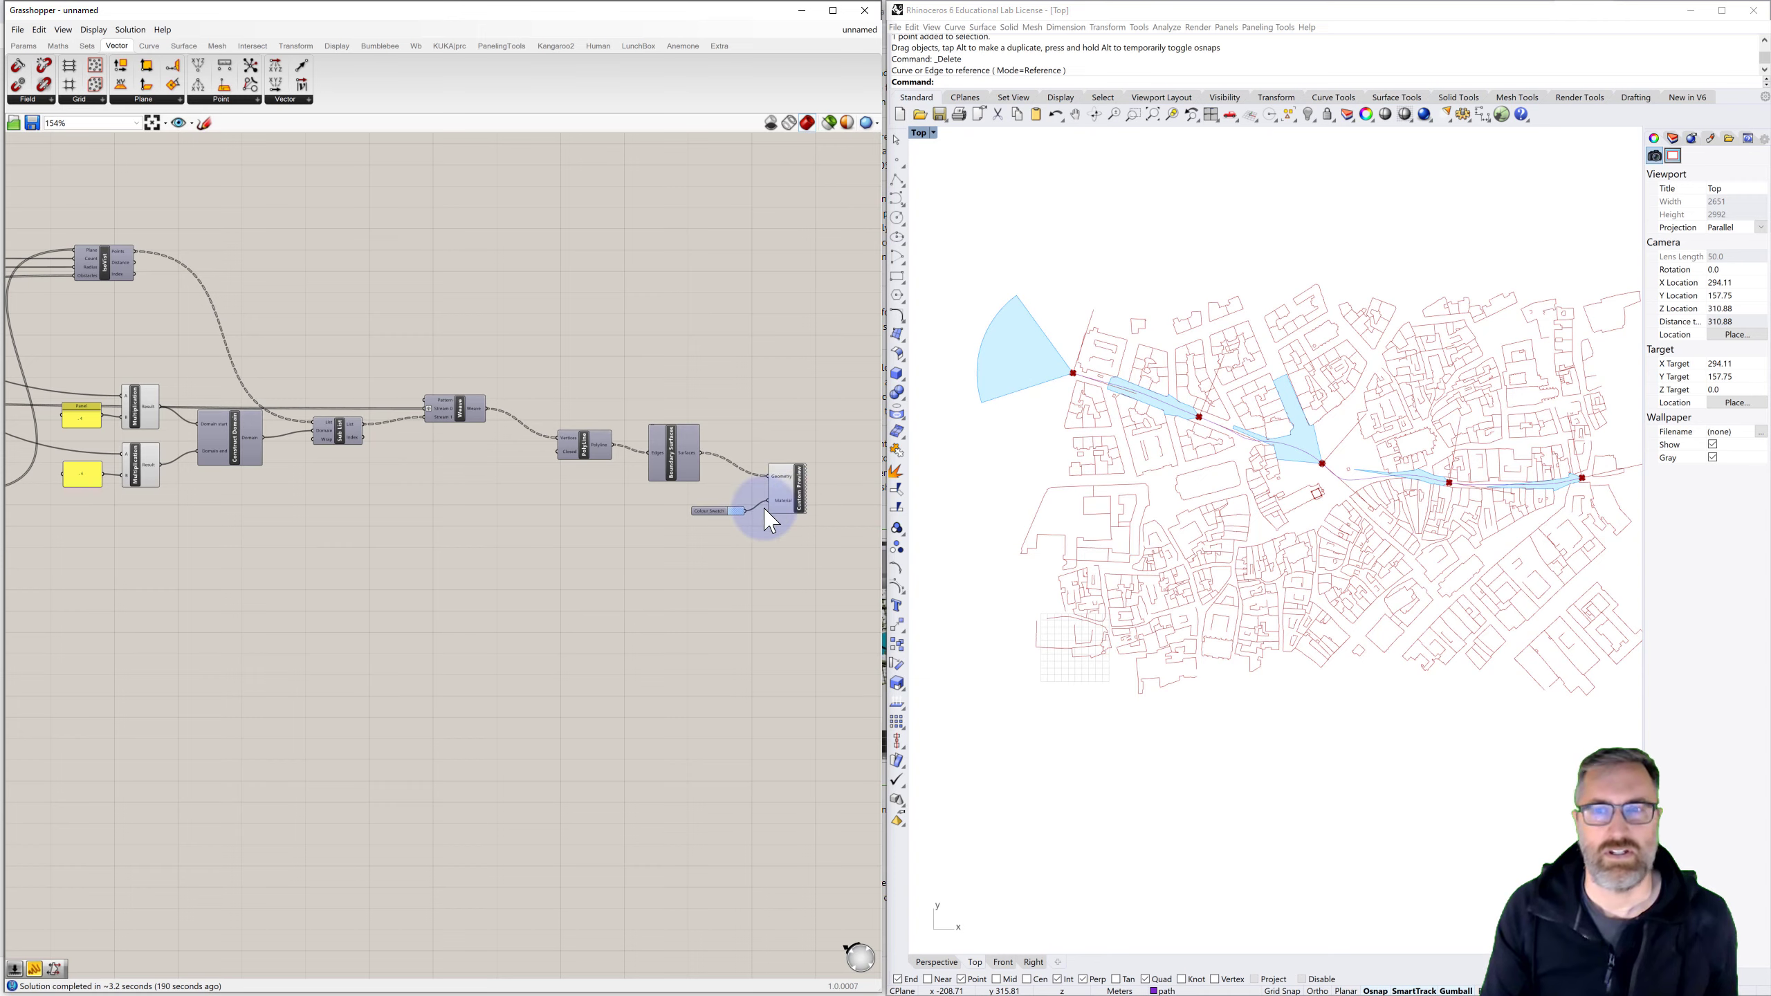
pyautogui.moveTo(313, 554); pyautogui.dragTo(546, 546, button='right')
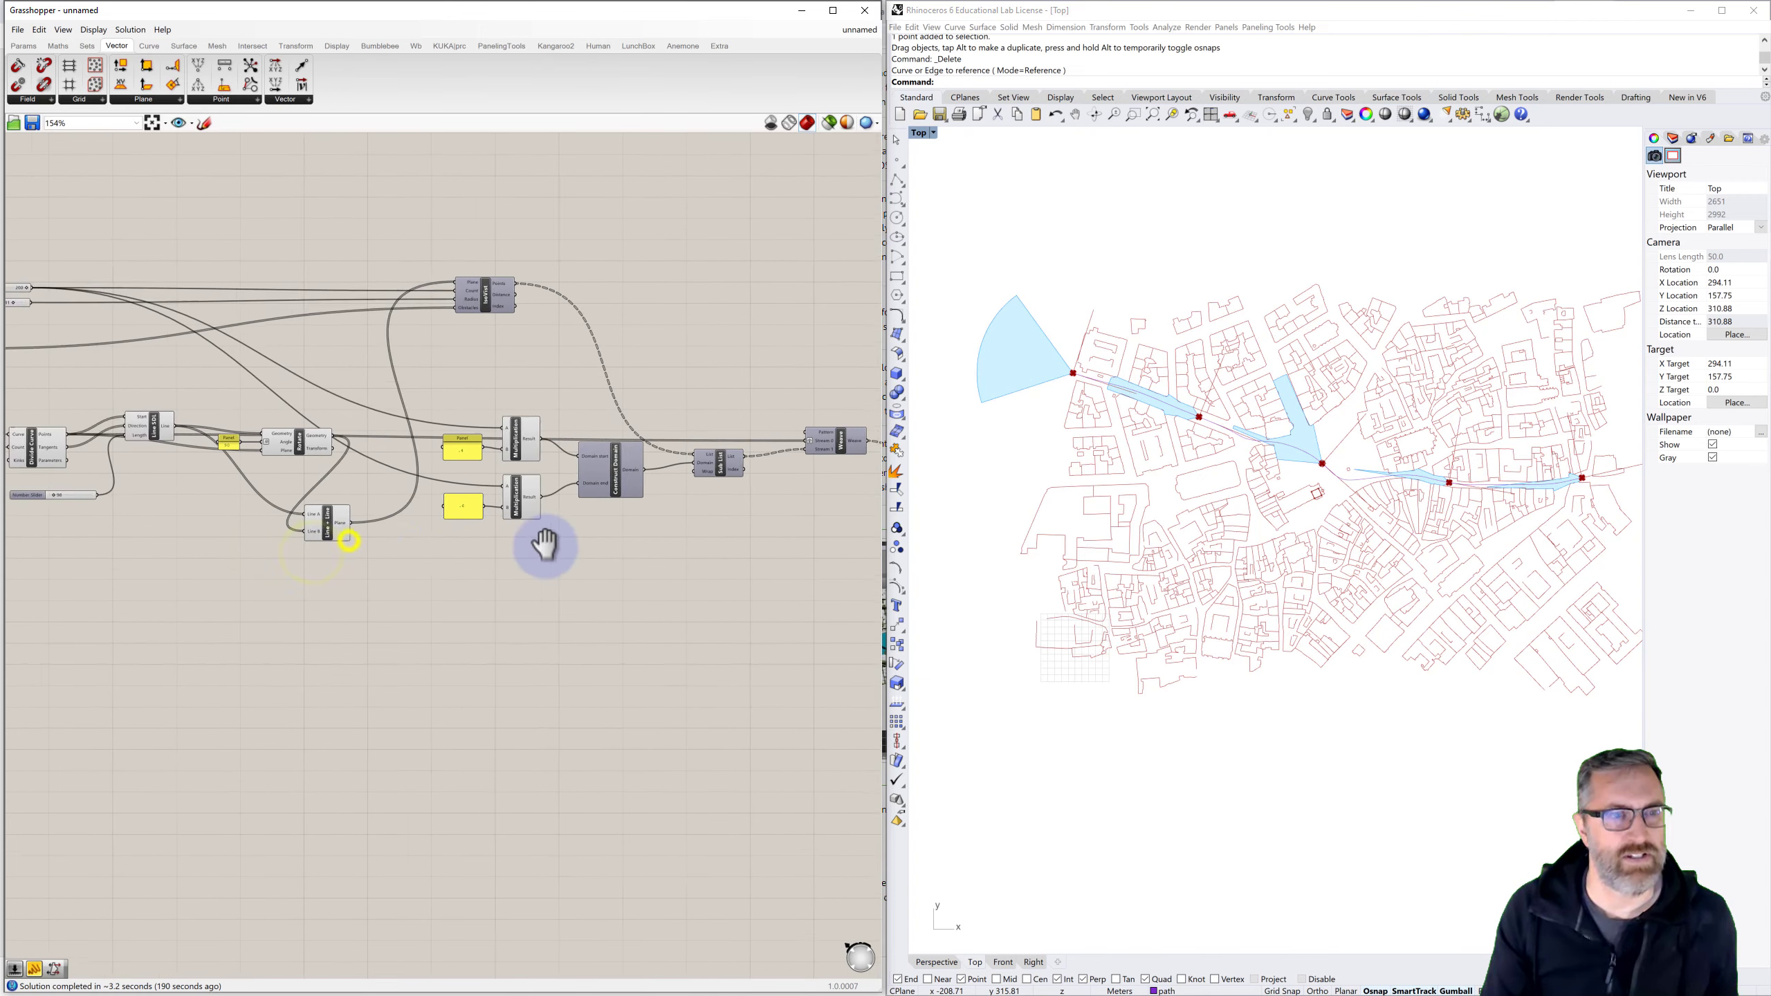
pyautogui.scroll(2, 368, 505)
pyautogui.scroll(1, 375, 518)
pyautogui.click(394, 546)
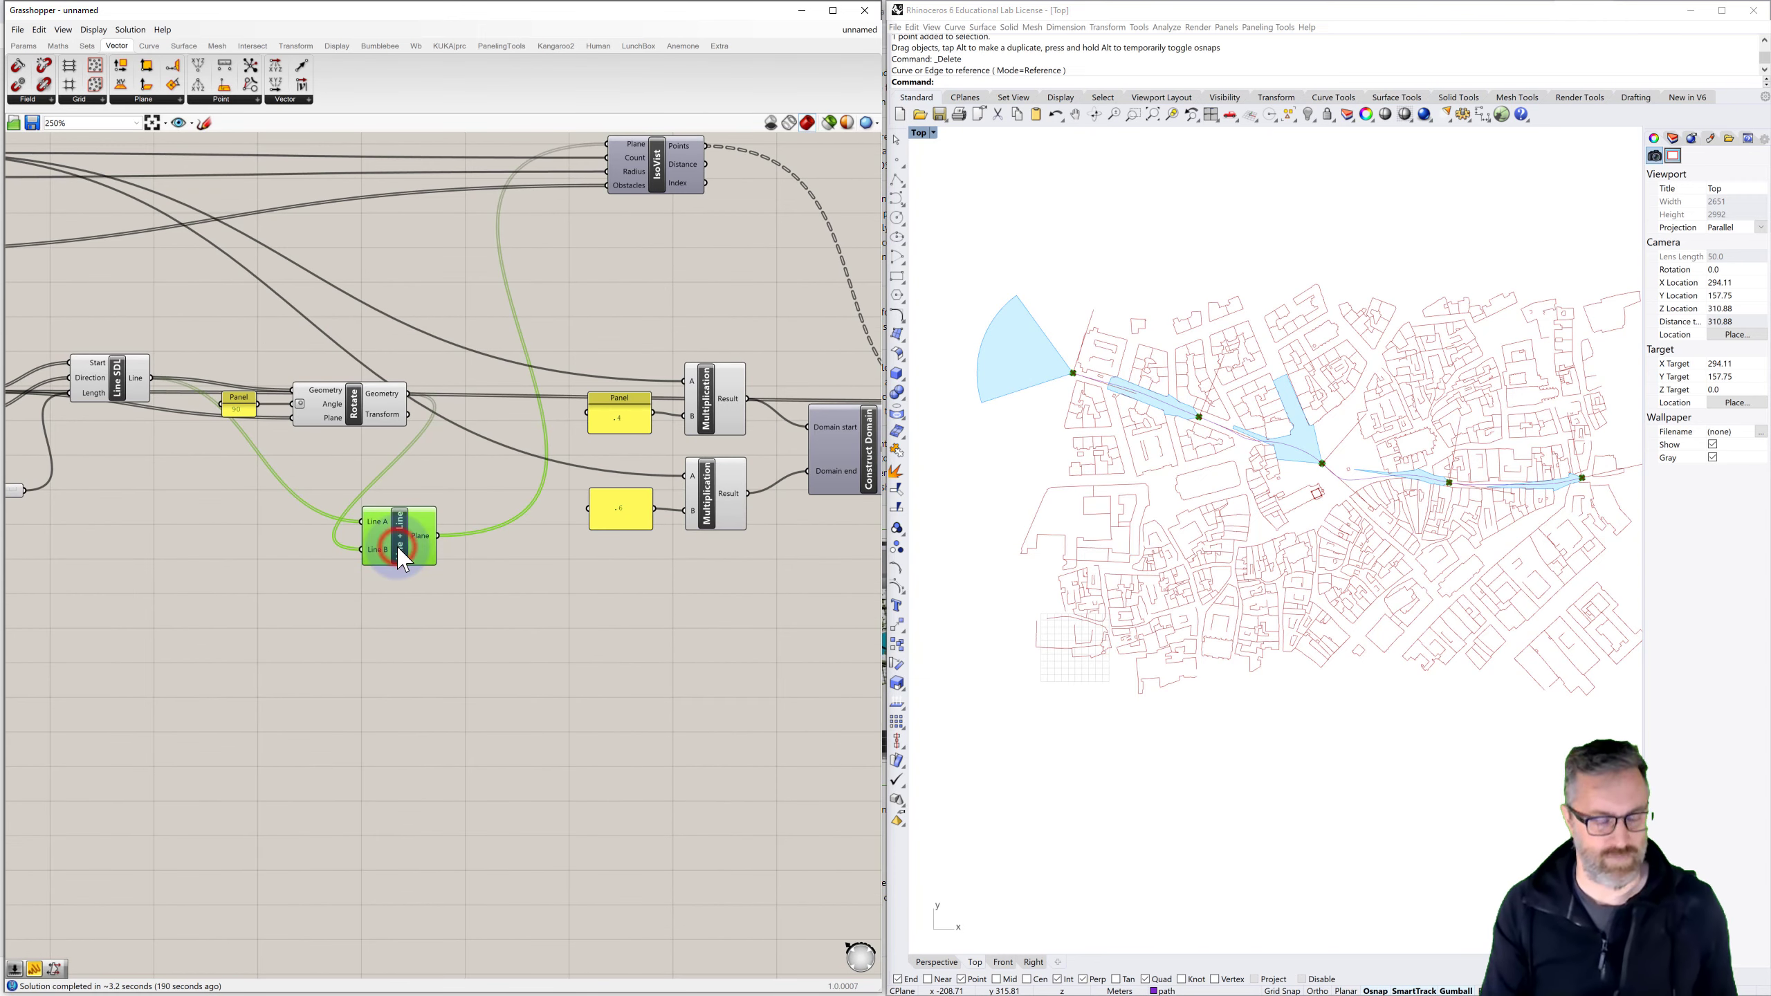
pyautogui.click(354, 411)
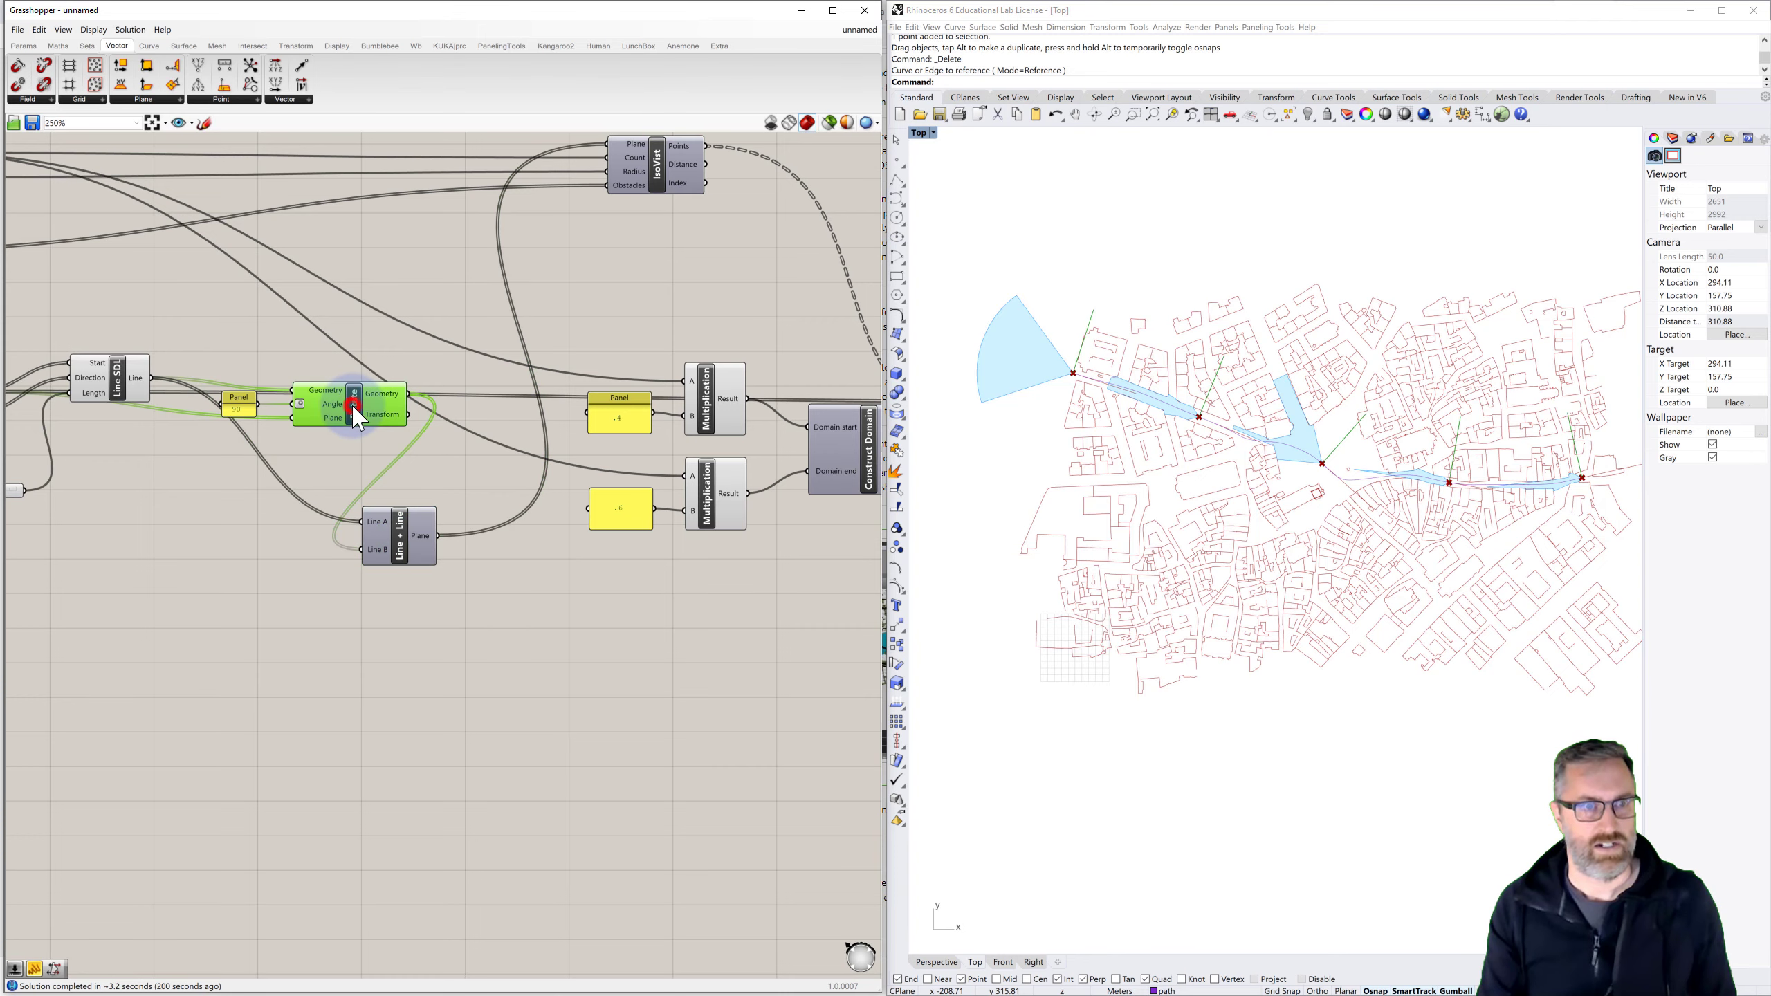
pyautogui.click(117, 387)
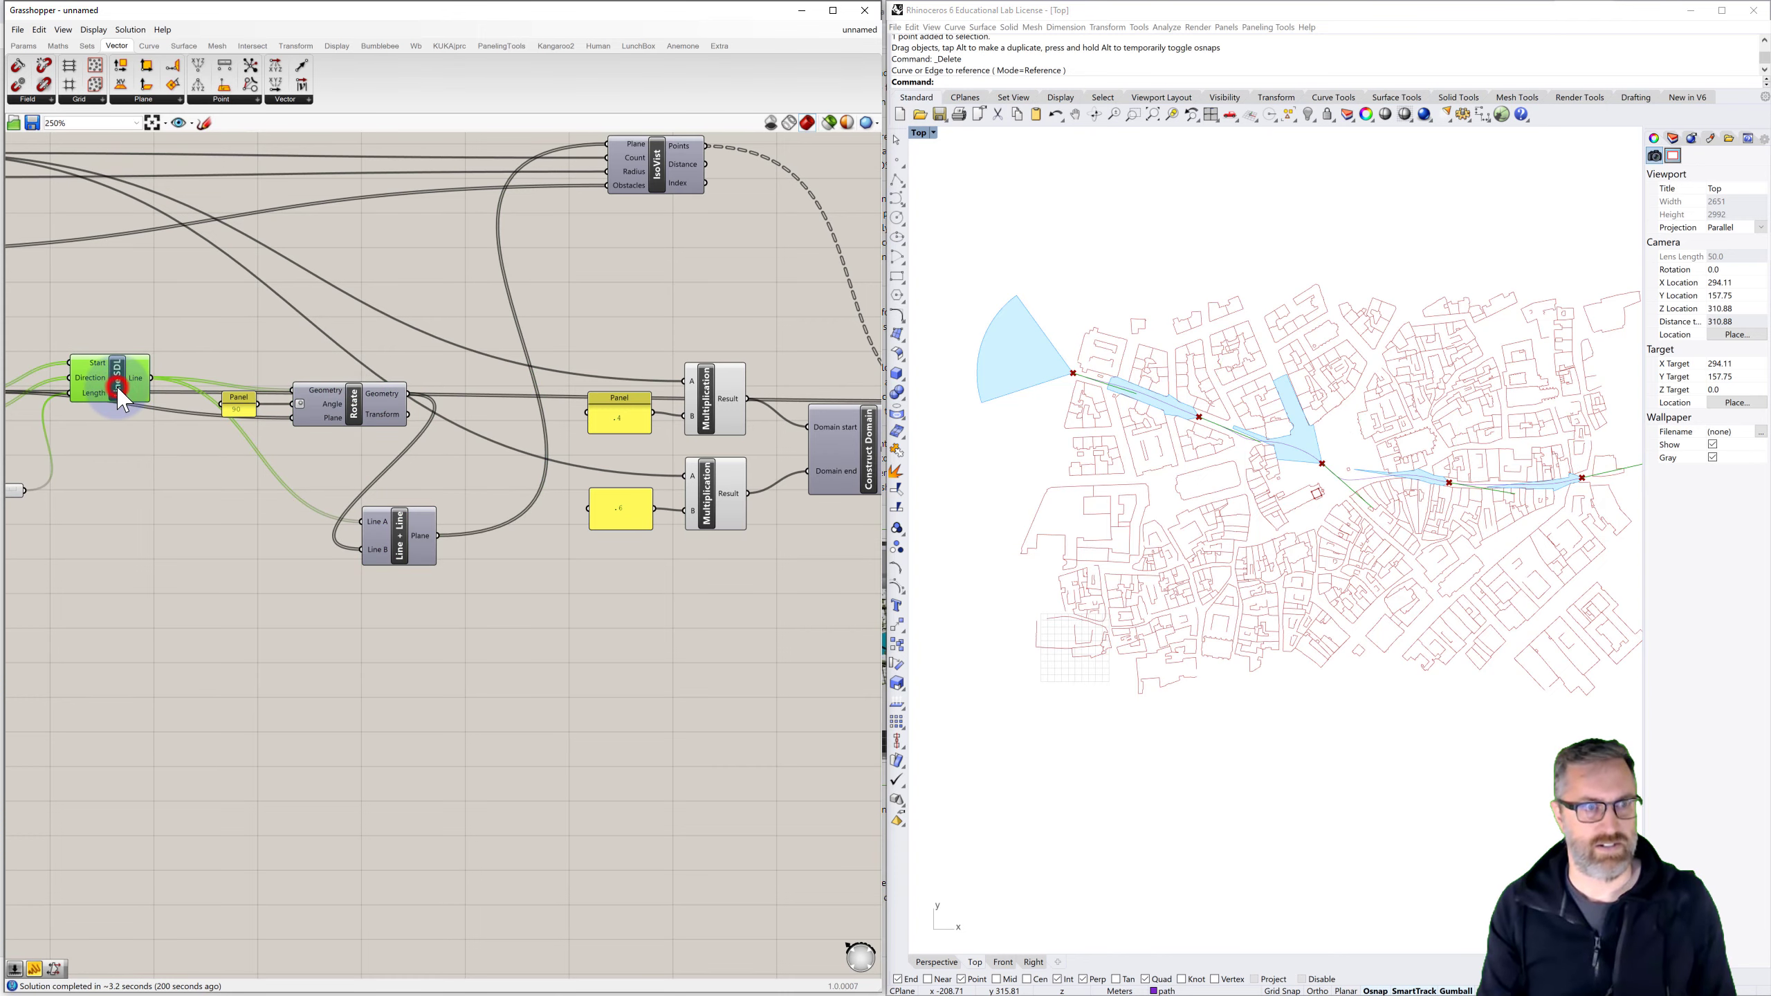
pyautogui.hotkey('ctrl', 'q')
# Turn off the viewport preview of the Divide Curve component
pyautogui.scroll(-1, 144, 421)
pyautogui.moveTo(170, 424); pyautogui.dragTo(404, 435, button='right')
pyautogui.moveTo(203, 442); pyautogui.dragTo(350, 462, button='right')
pyautogui.click(334, 466)
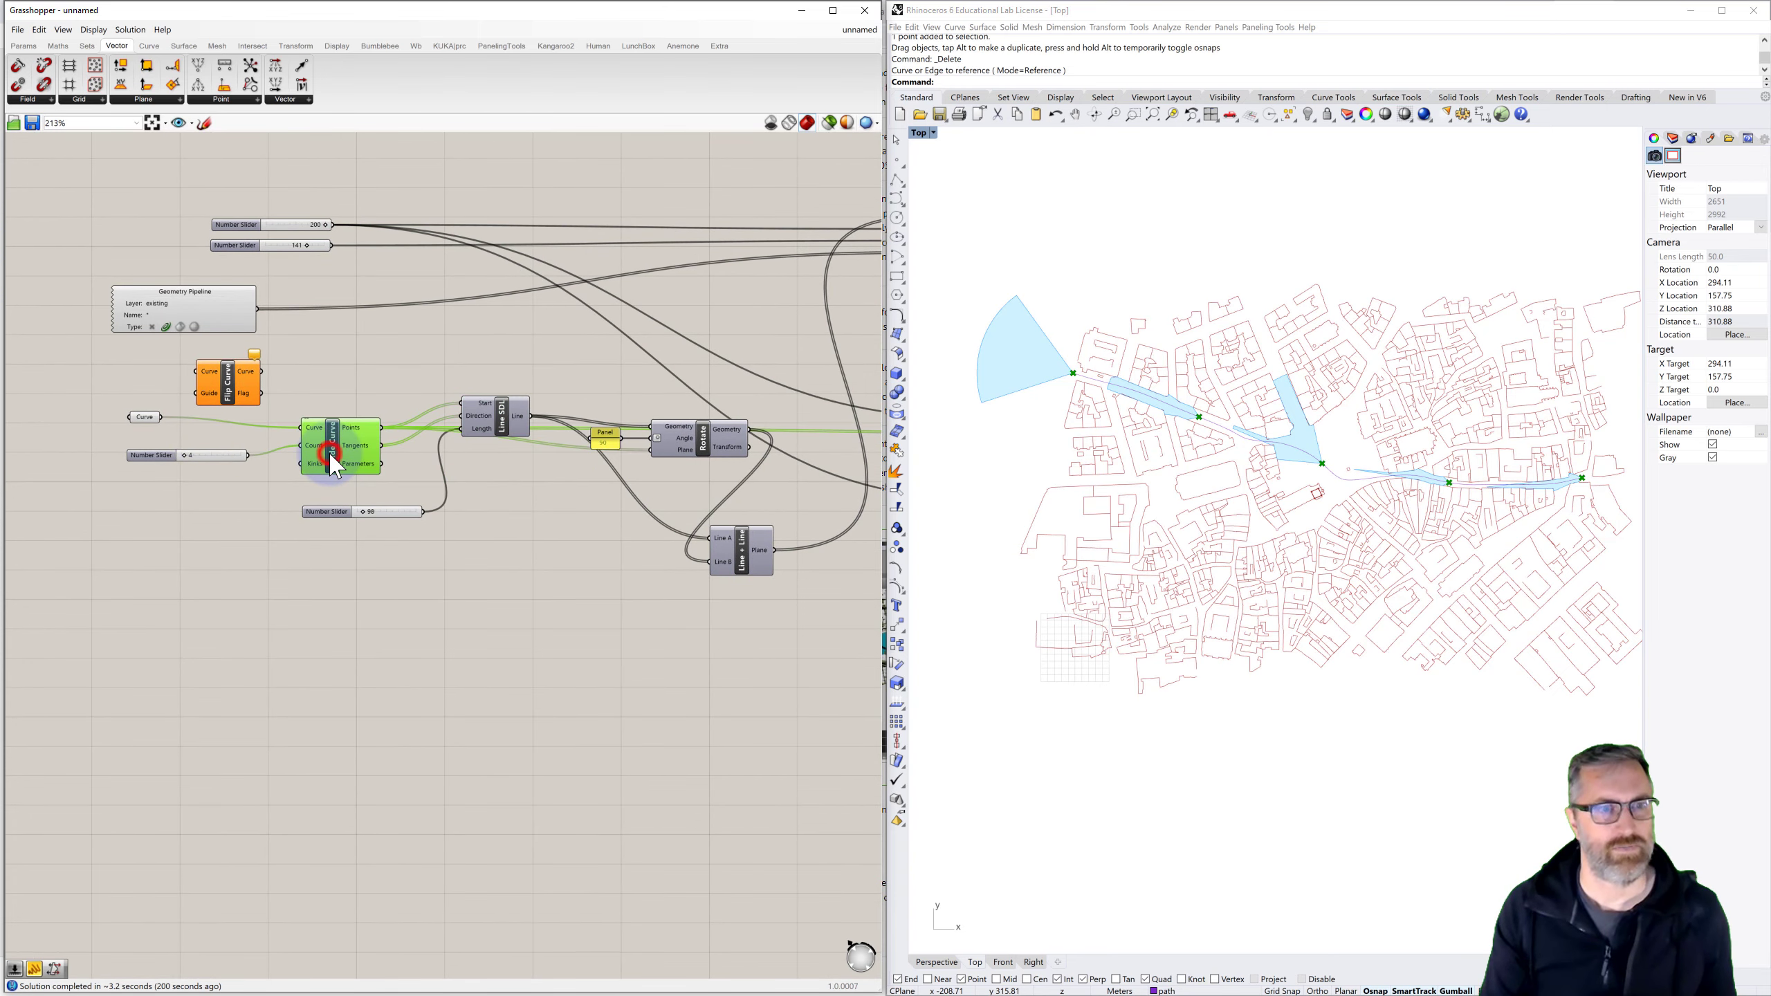
pyautogui.hotkey('ctrl', 'q')
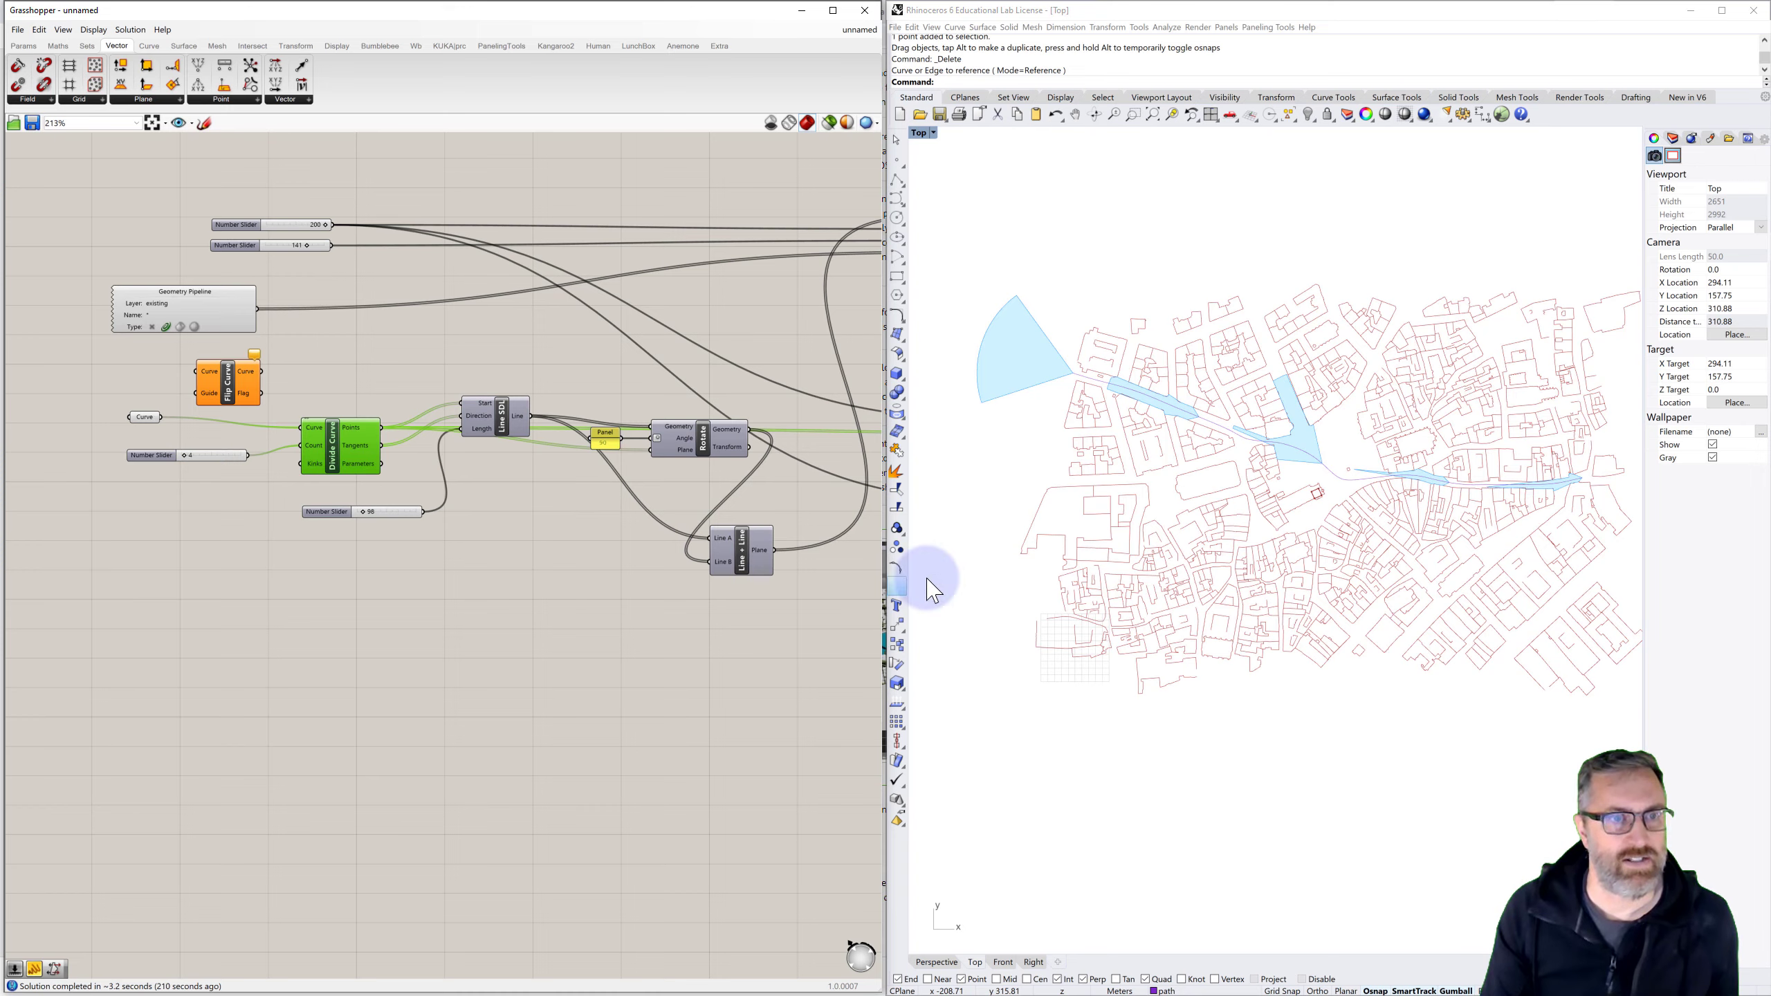
# Raise the Number Slider feeding Divide Curve's Count input to 43
pyautogui.moveTo(1320, 555)
pyautogui.mouseDown(button='right')
pyautogui.moveTo(1295, 551)
pyautogui.moveTo(1308, 554)
pyautogui.mouseUp(button='right')
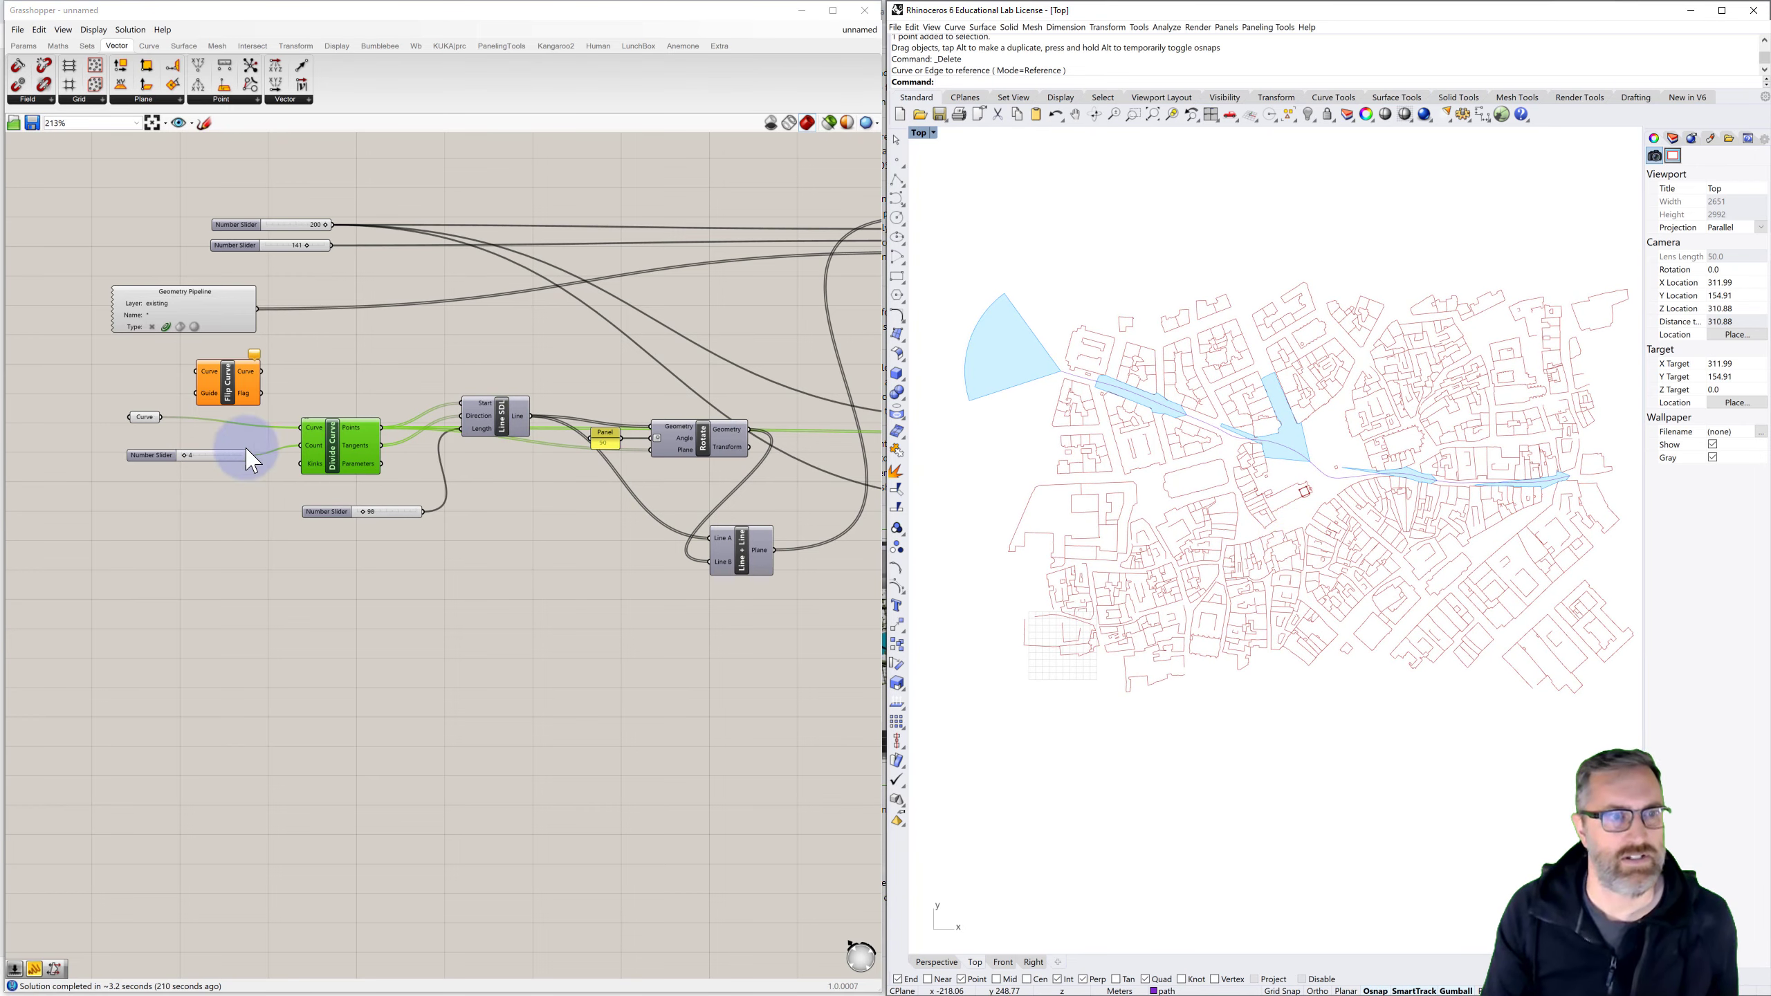
pyautogui.click(183, 454)
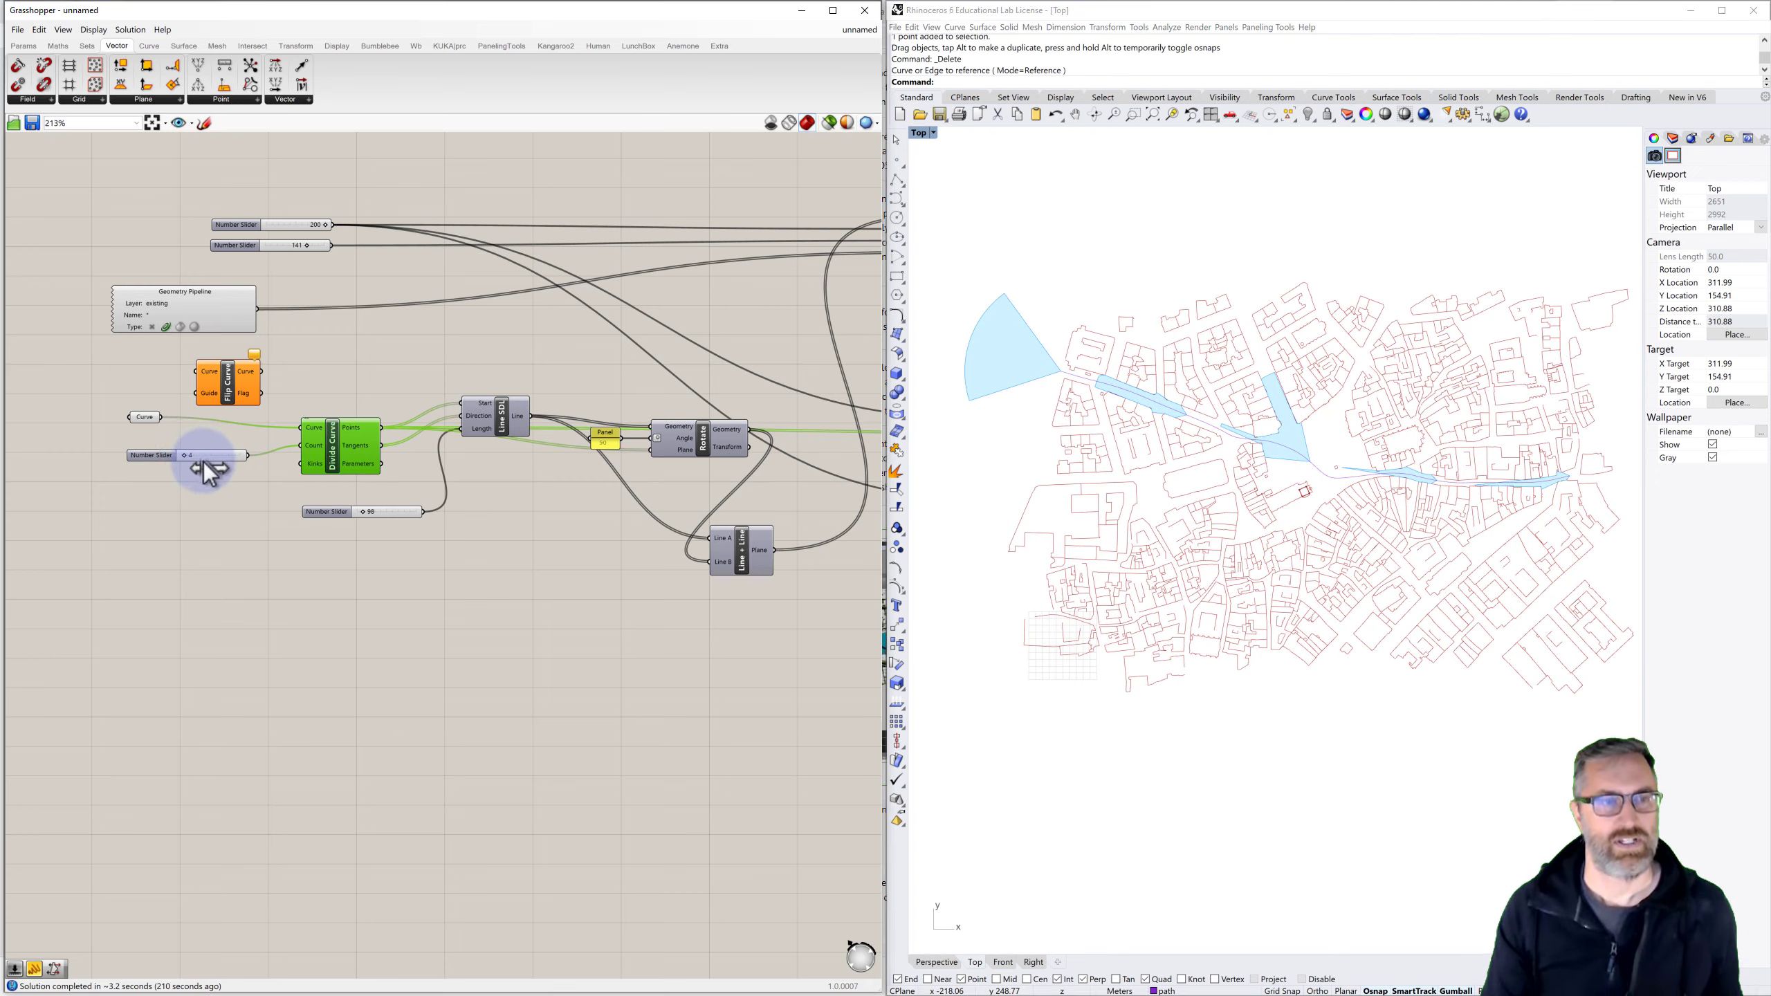
pyautogui.press('Right')
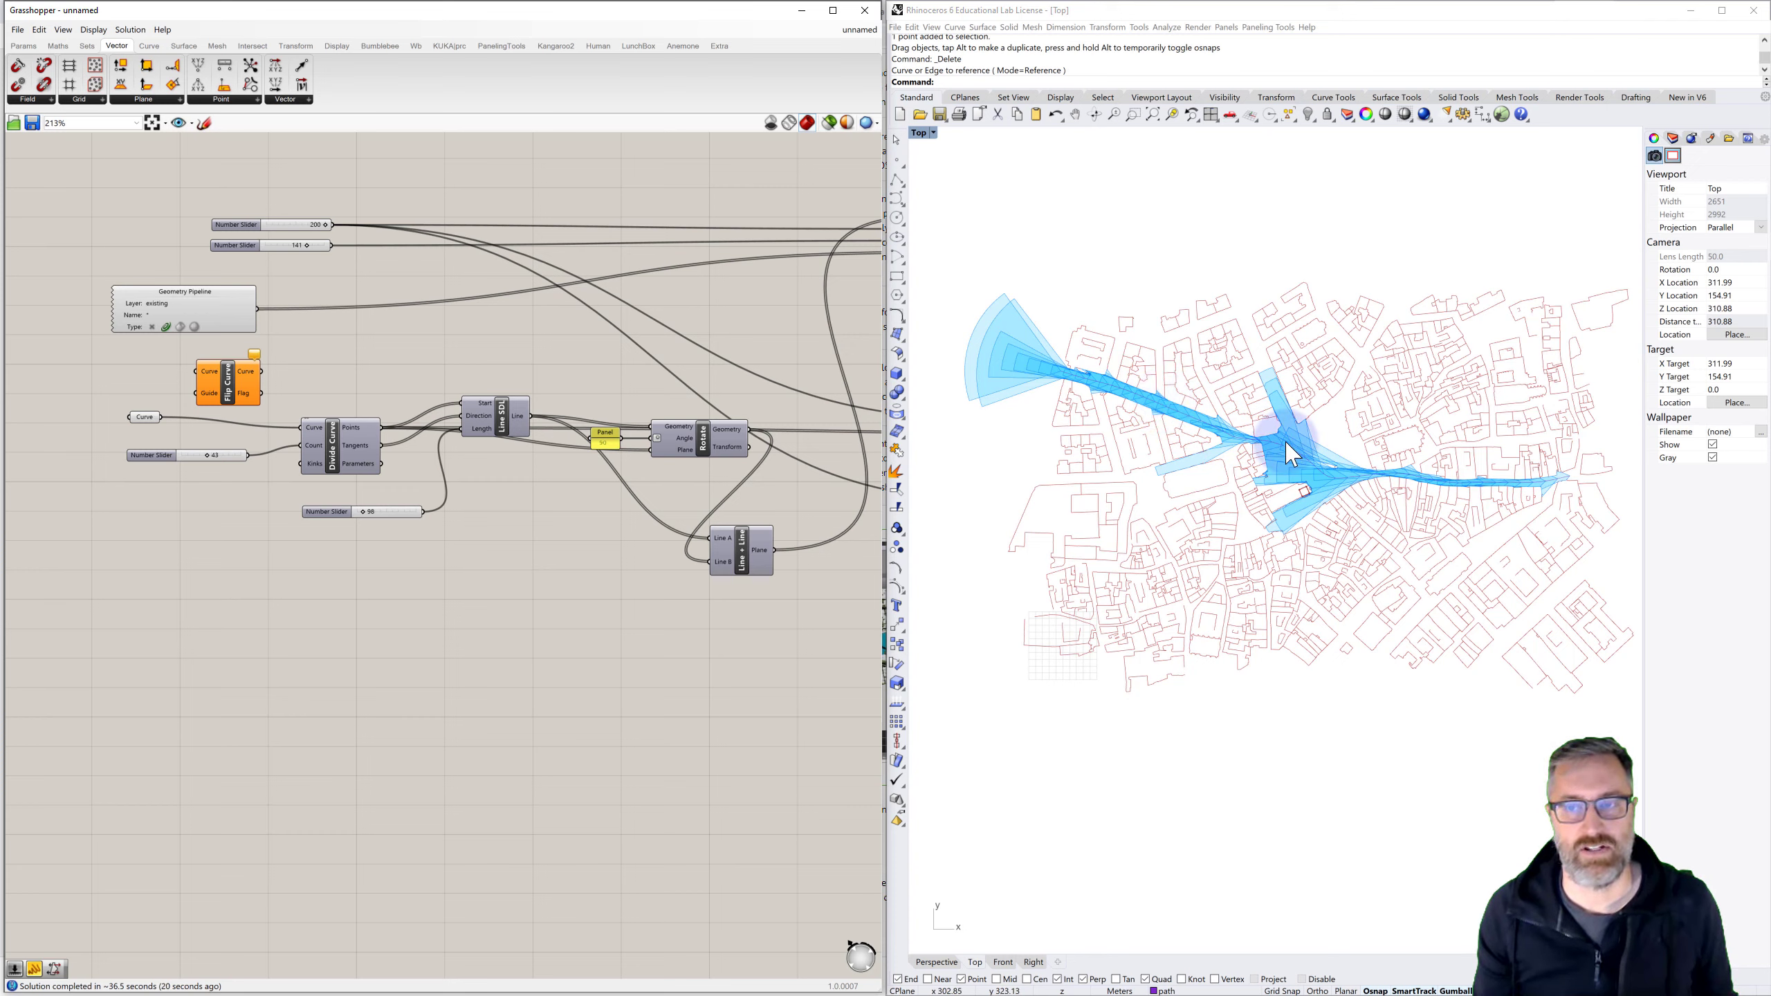
# Add a small Panel containing 20 and connect it to Divide Curve's Count input in place of the Number Slider
pyautogui.doubleClick(210, 493)
pyautogui.write('p')
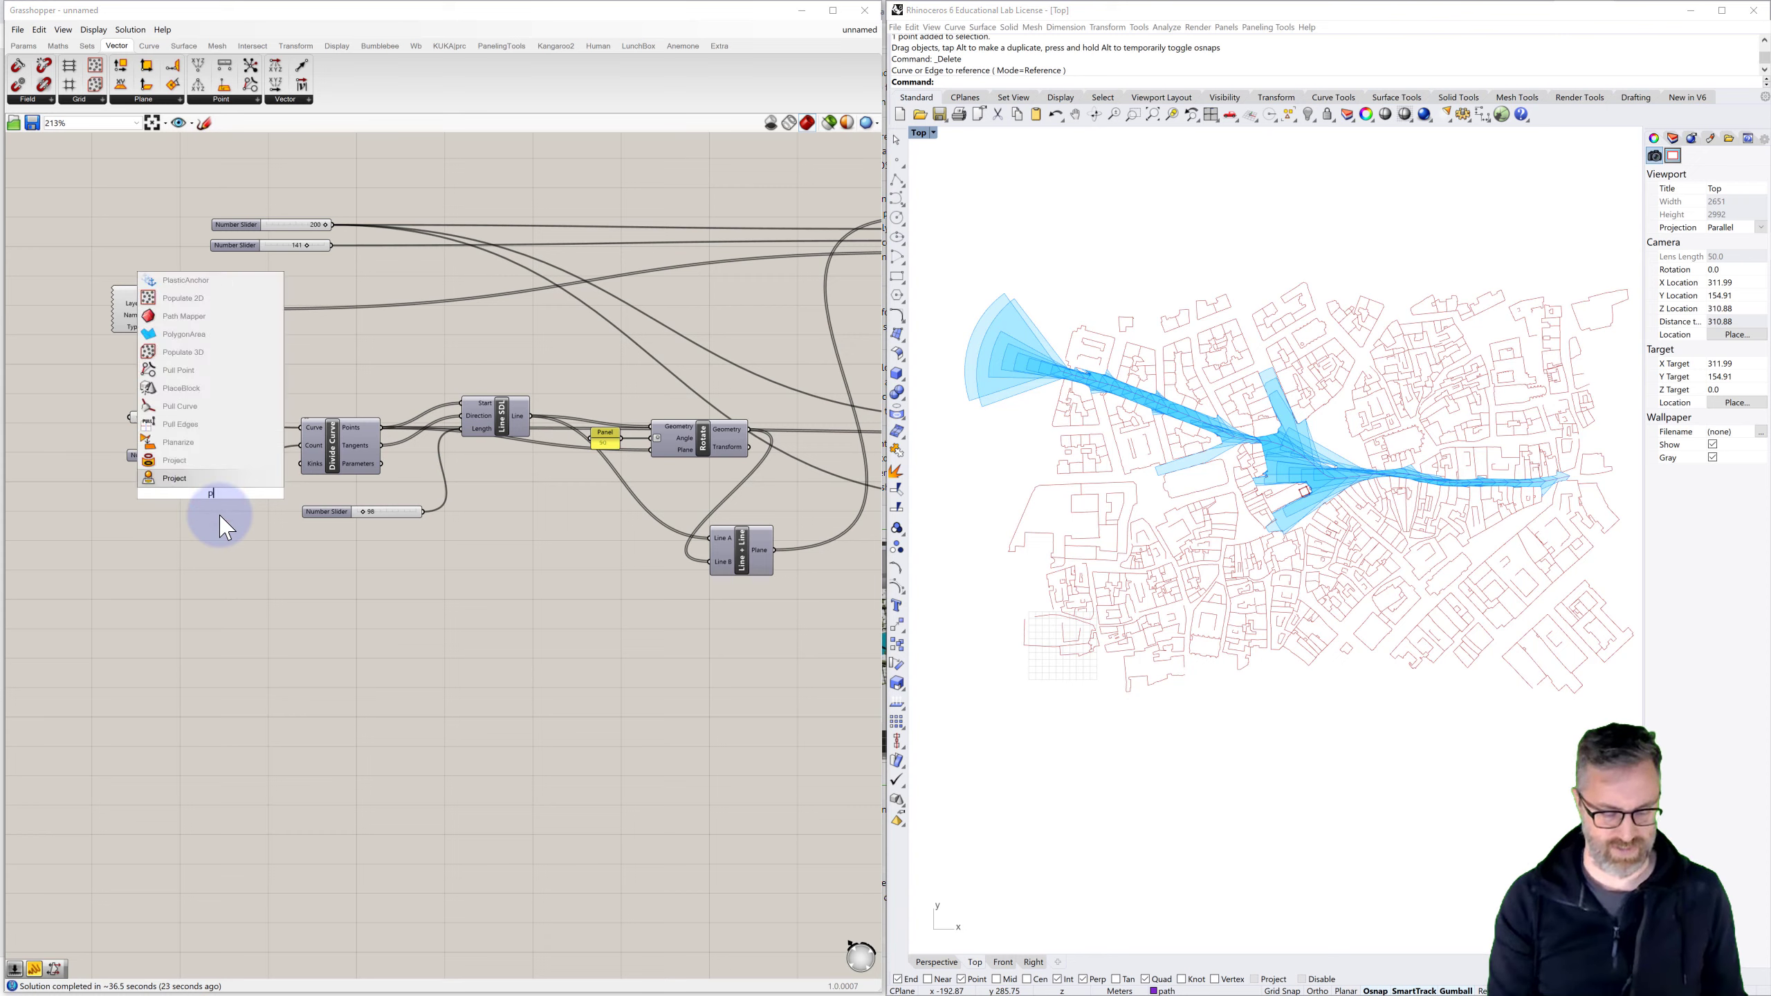
pyautogui.write('anel')
pyautogui.press('Return')
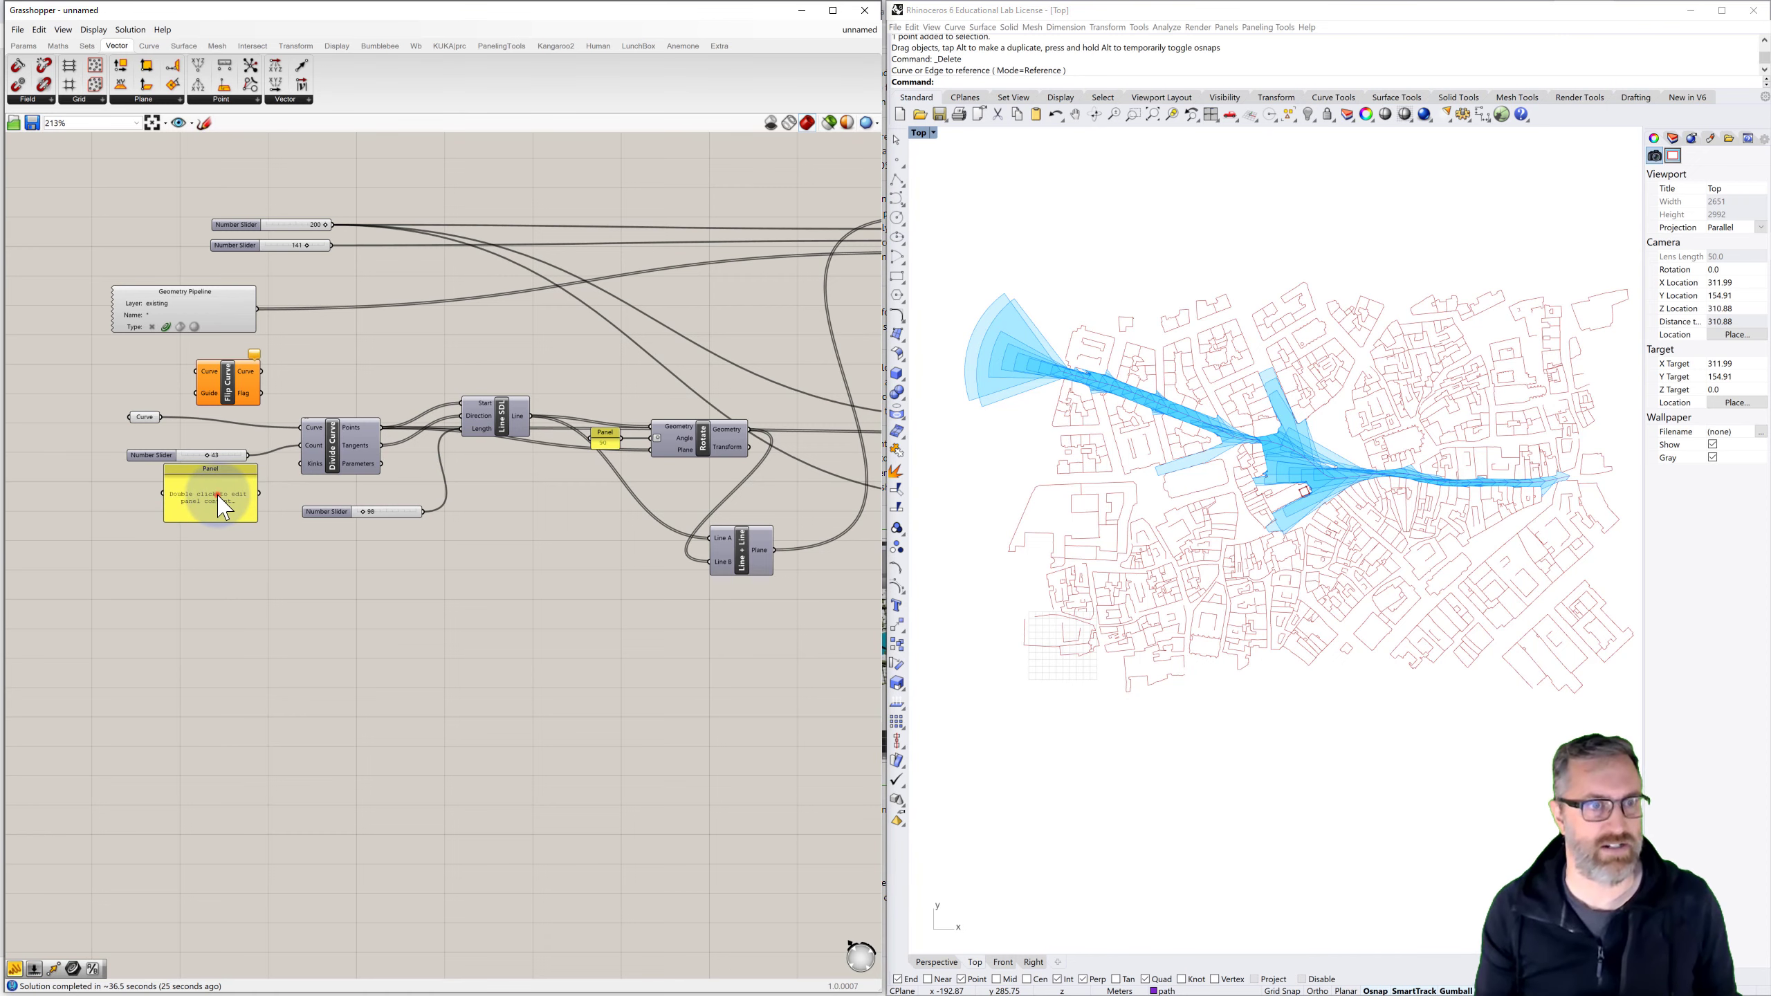
pyautogui.doubleClick(218, 493)
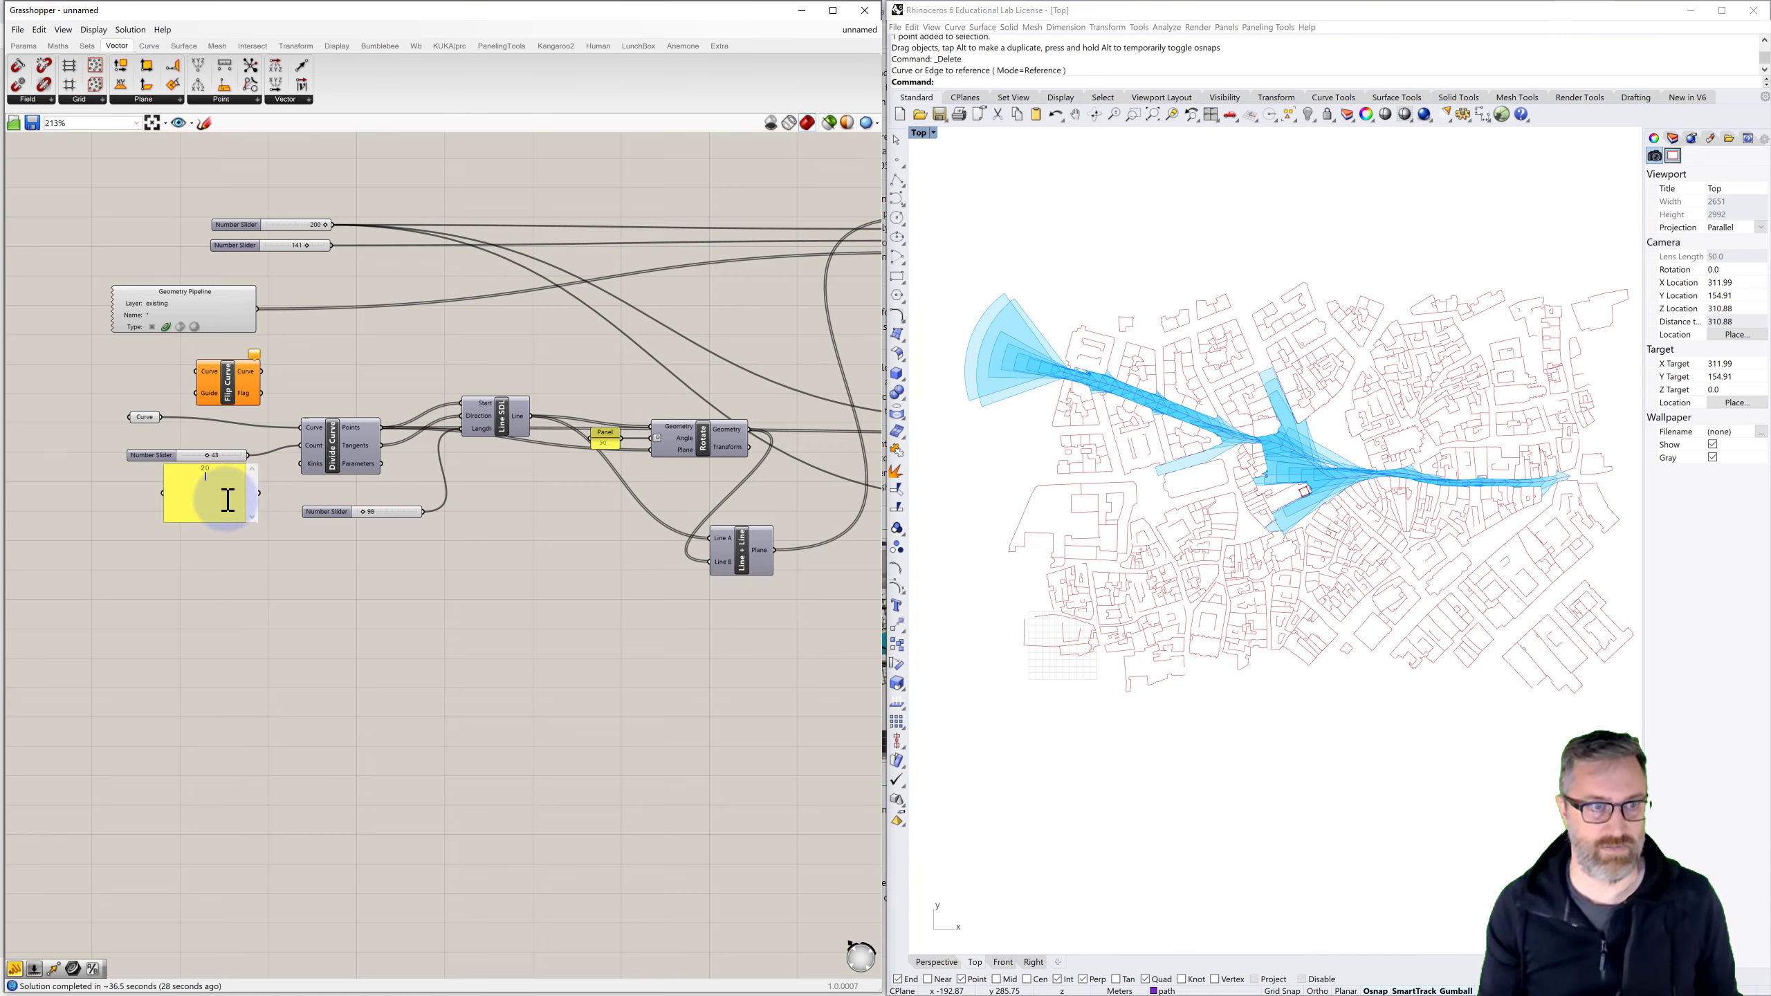
pyautogui.write('20')
pyautogui.click(231, 580)
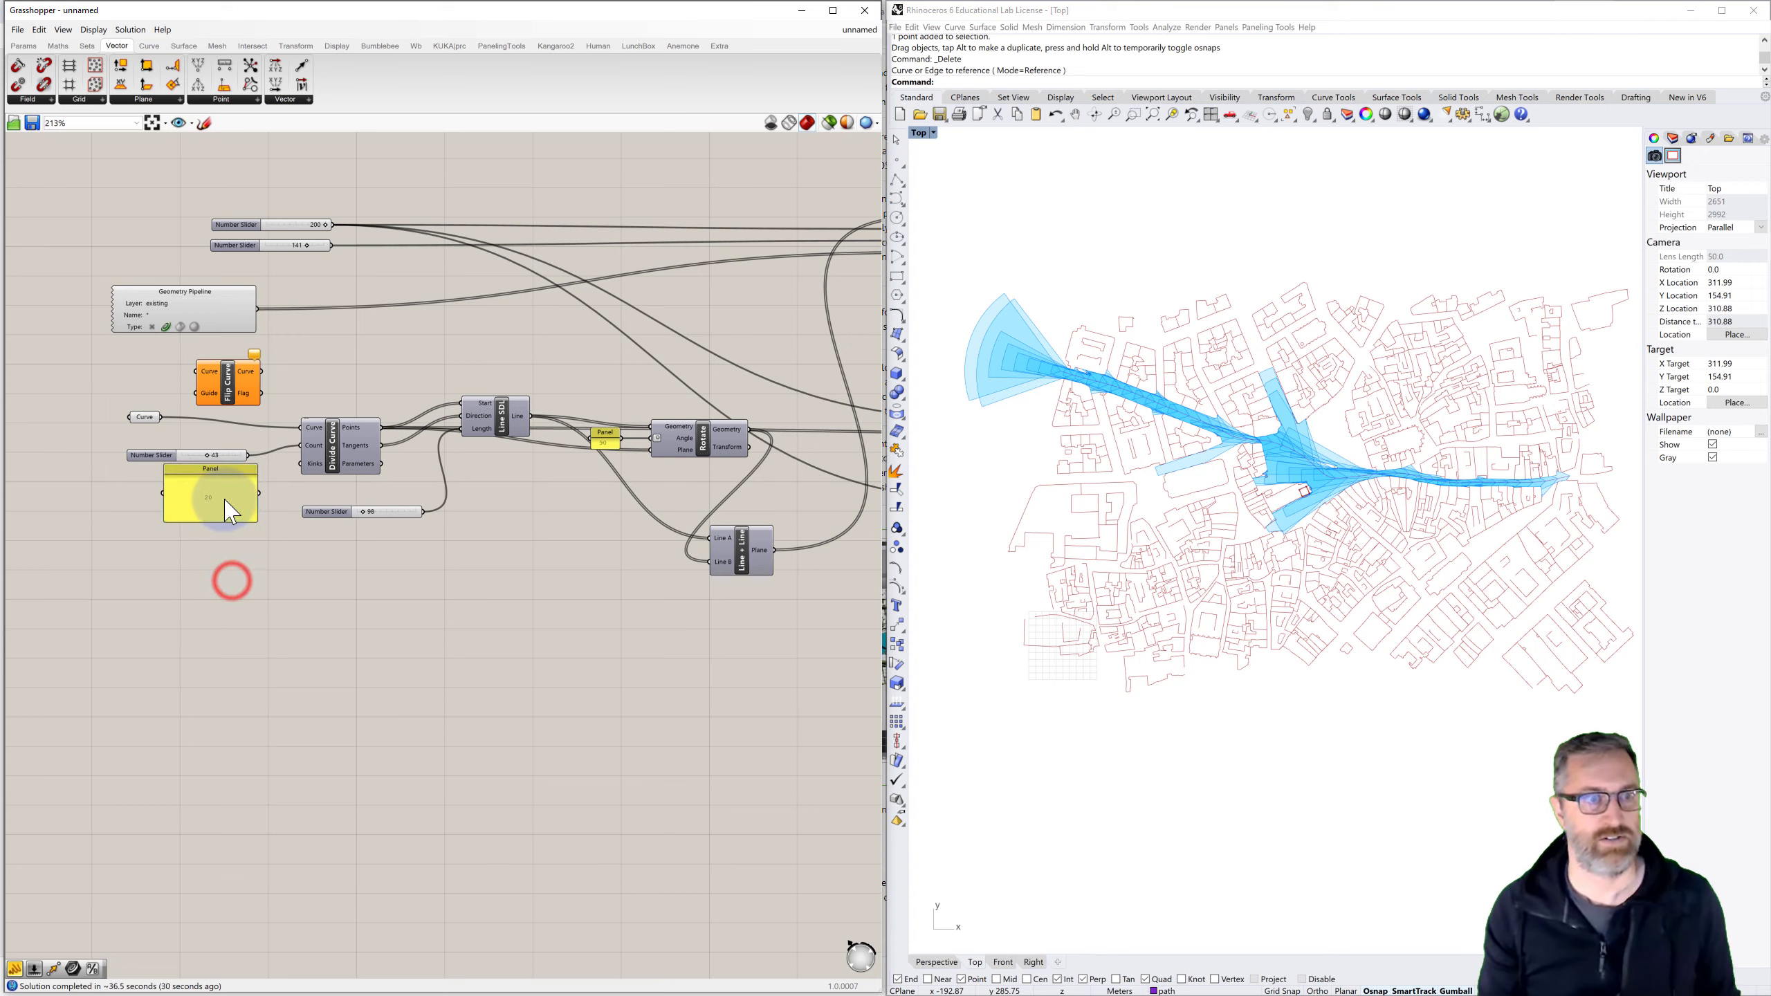
pyautogui.moveTo(253, 520); pyautogui.dragTo(229, 501)
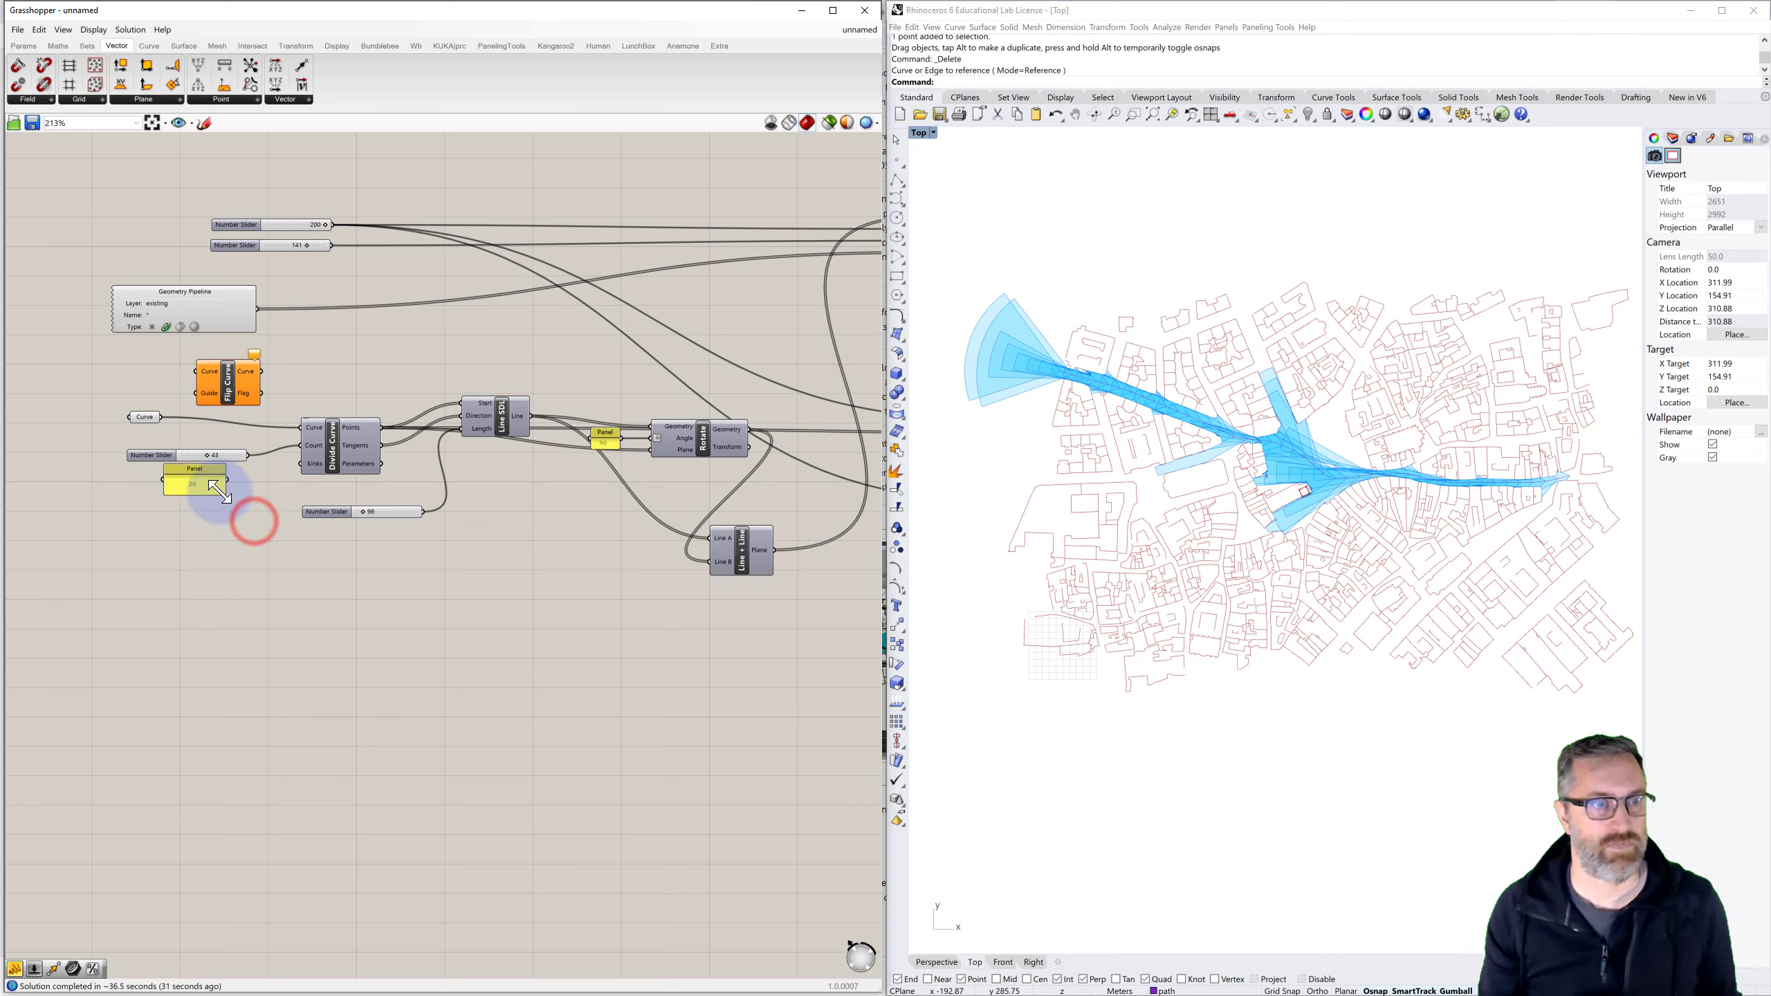
pyautogui.keyDown('shift'); pyautogui.moveTo(294, 452); pyautogui.dragTo(300, 445); pyautogui.keyUp('shift')
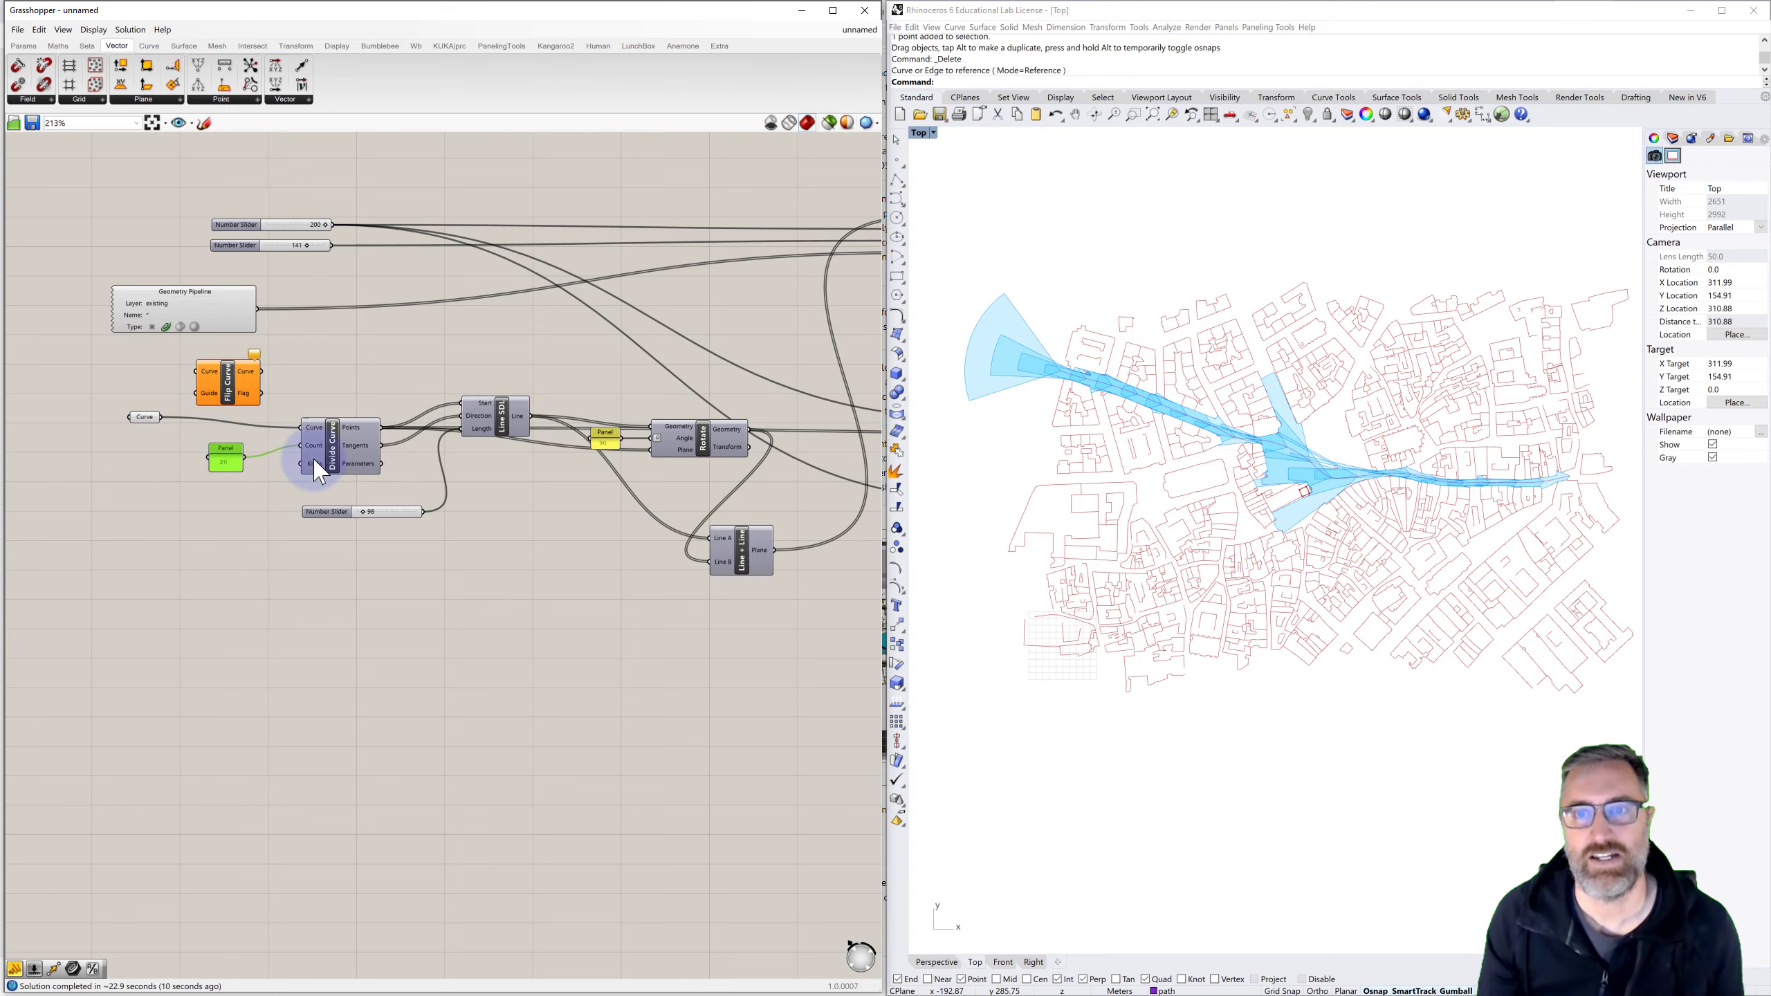
# Inspect the overlapping transparent vision cones along the path on the city map
pyautogui.scroll(5, 1115, 397)
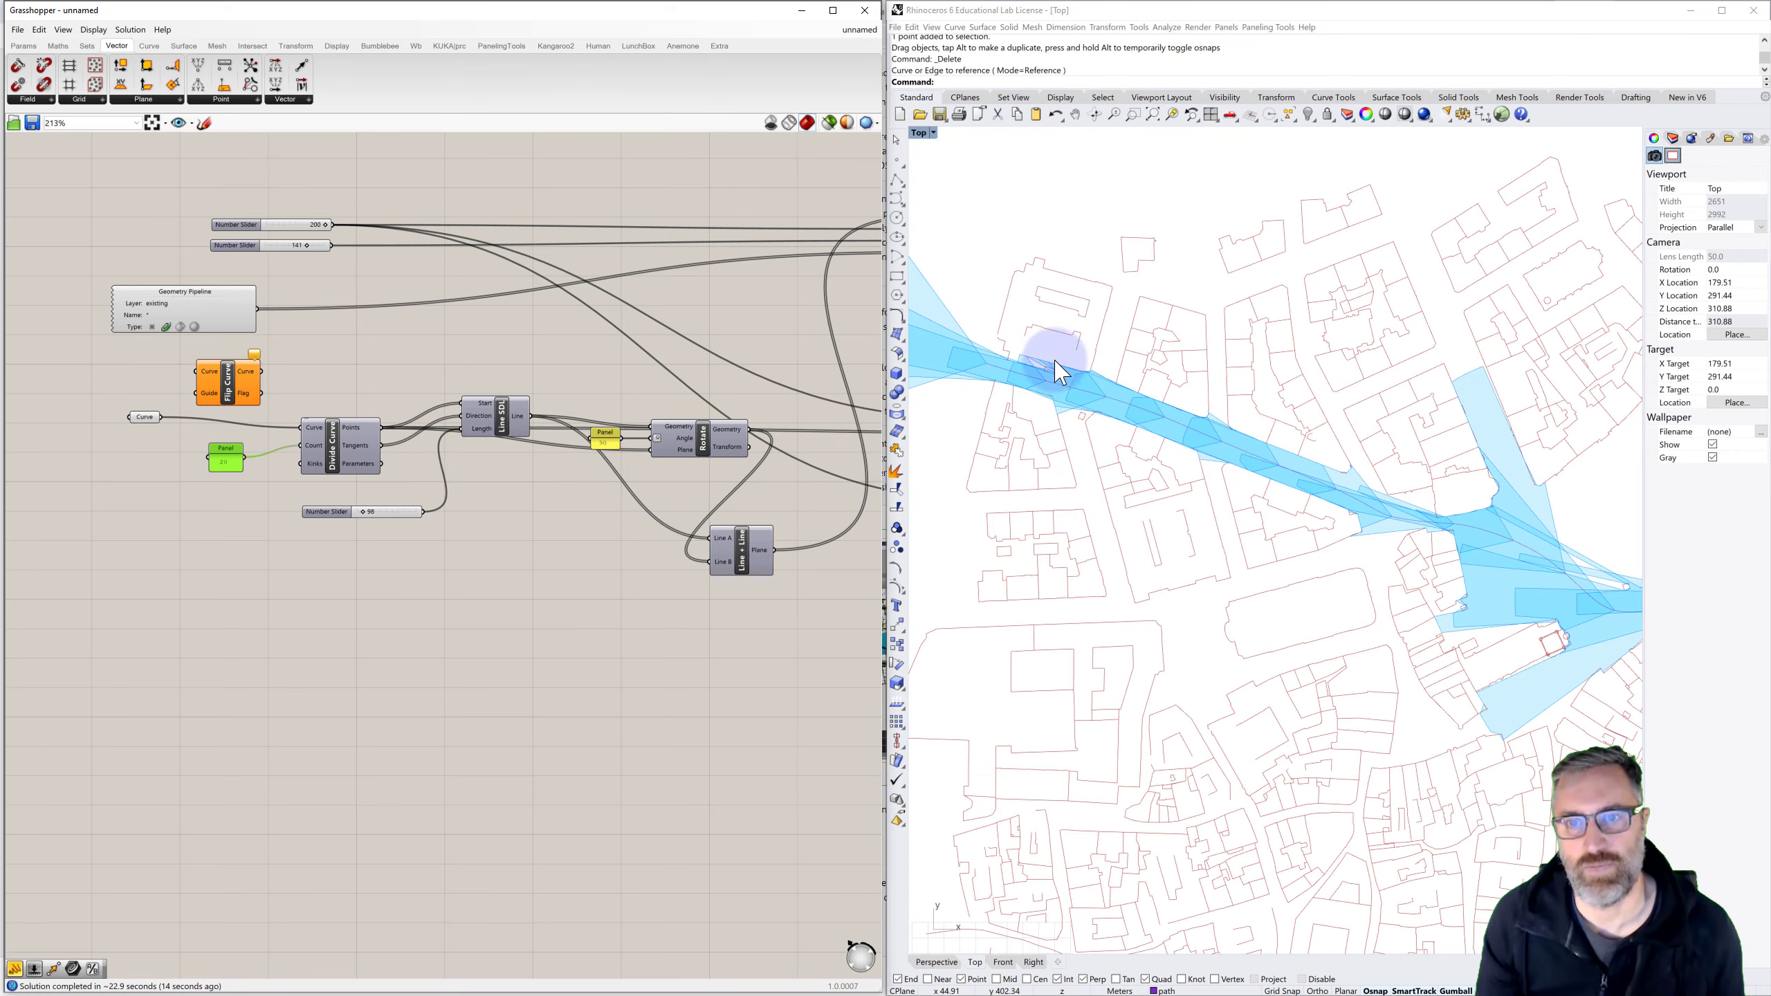
pyautogui.scroll(-4, 1199, 425)
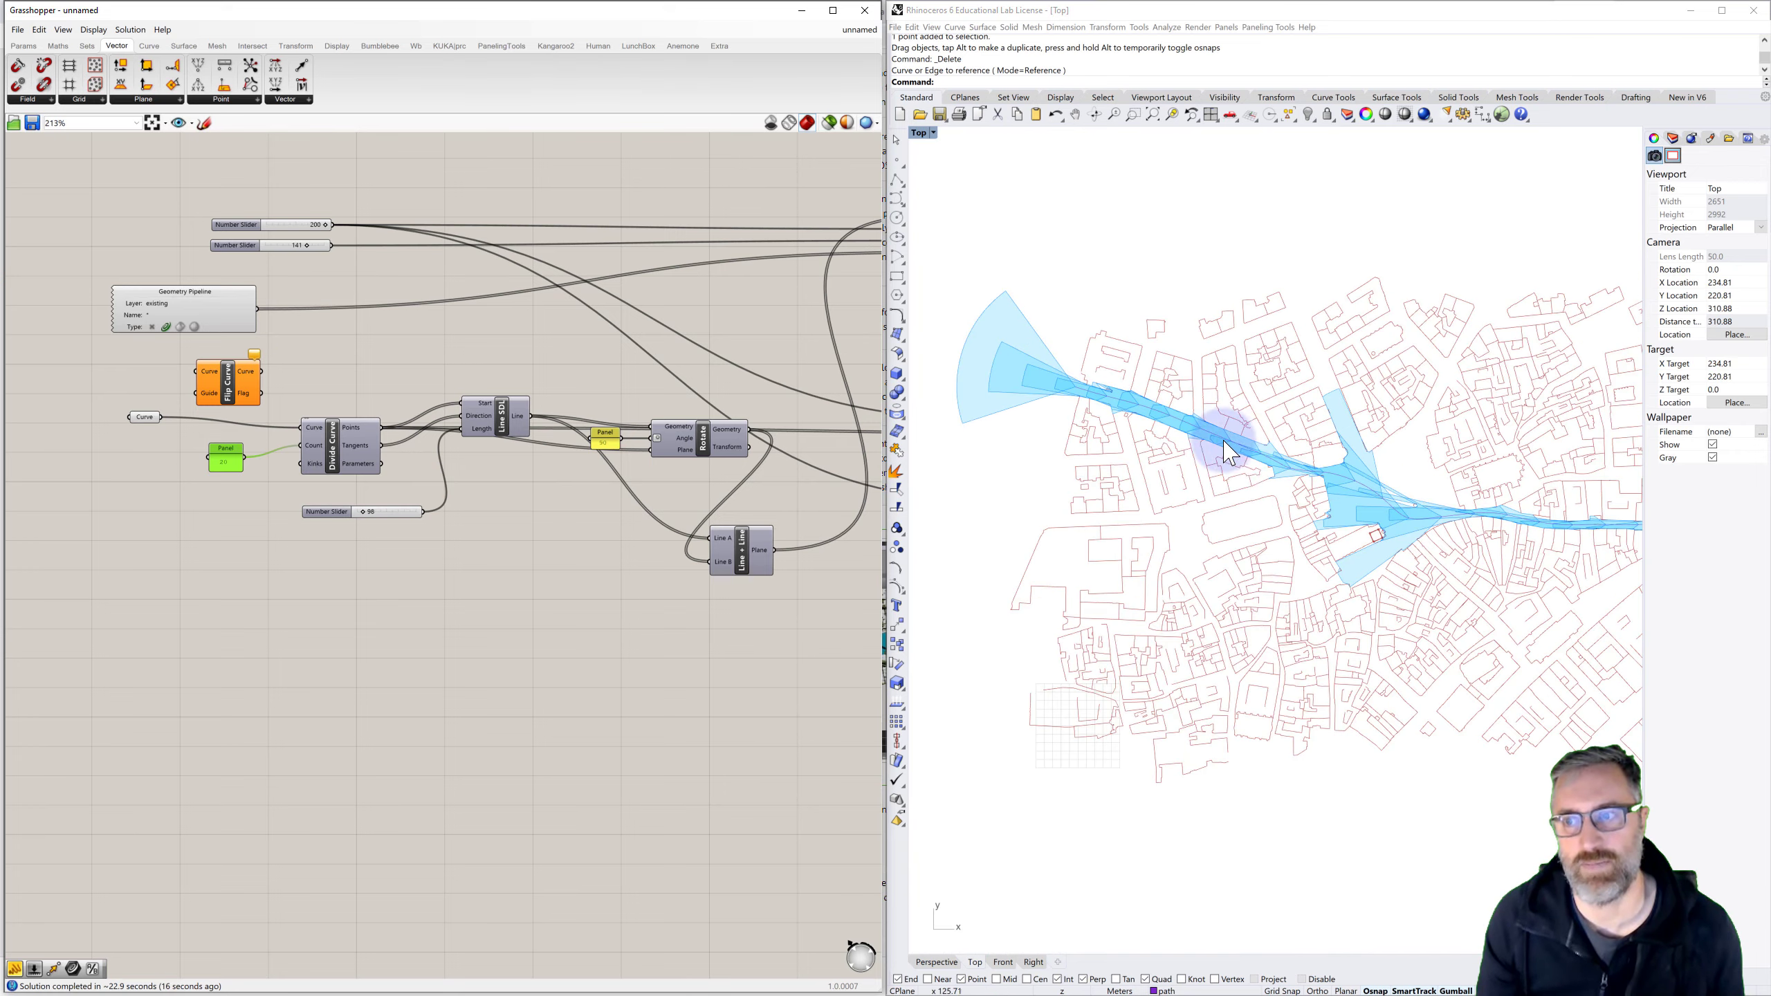
pyautogui.scroll(-2, 1237, 455)
pyautogui.moveTo(1328, 504); pyautogui.dragTo(1235, 478, button='right')
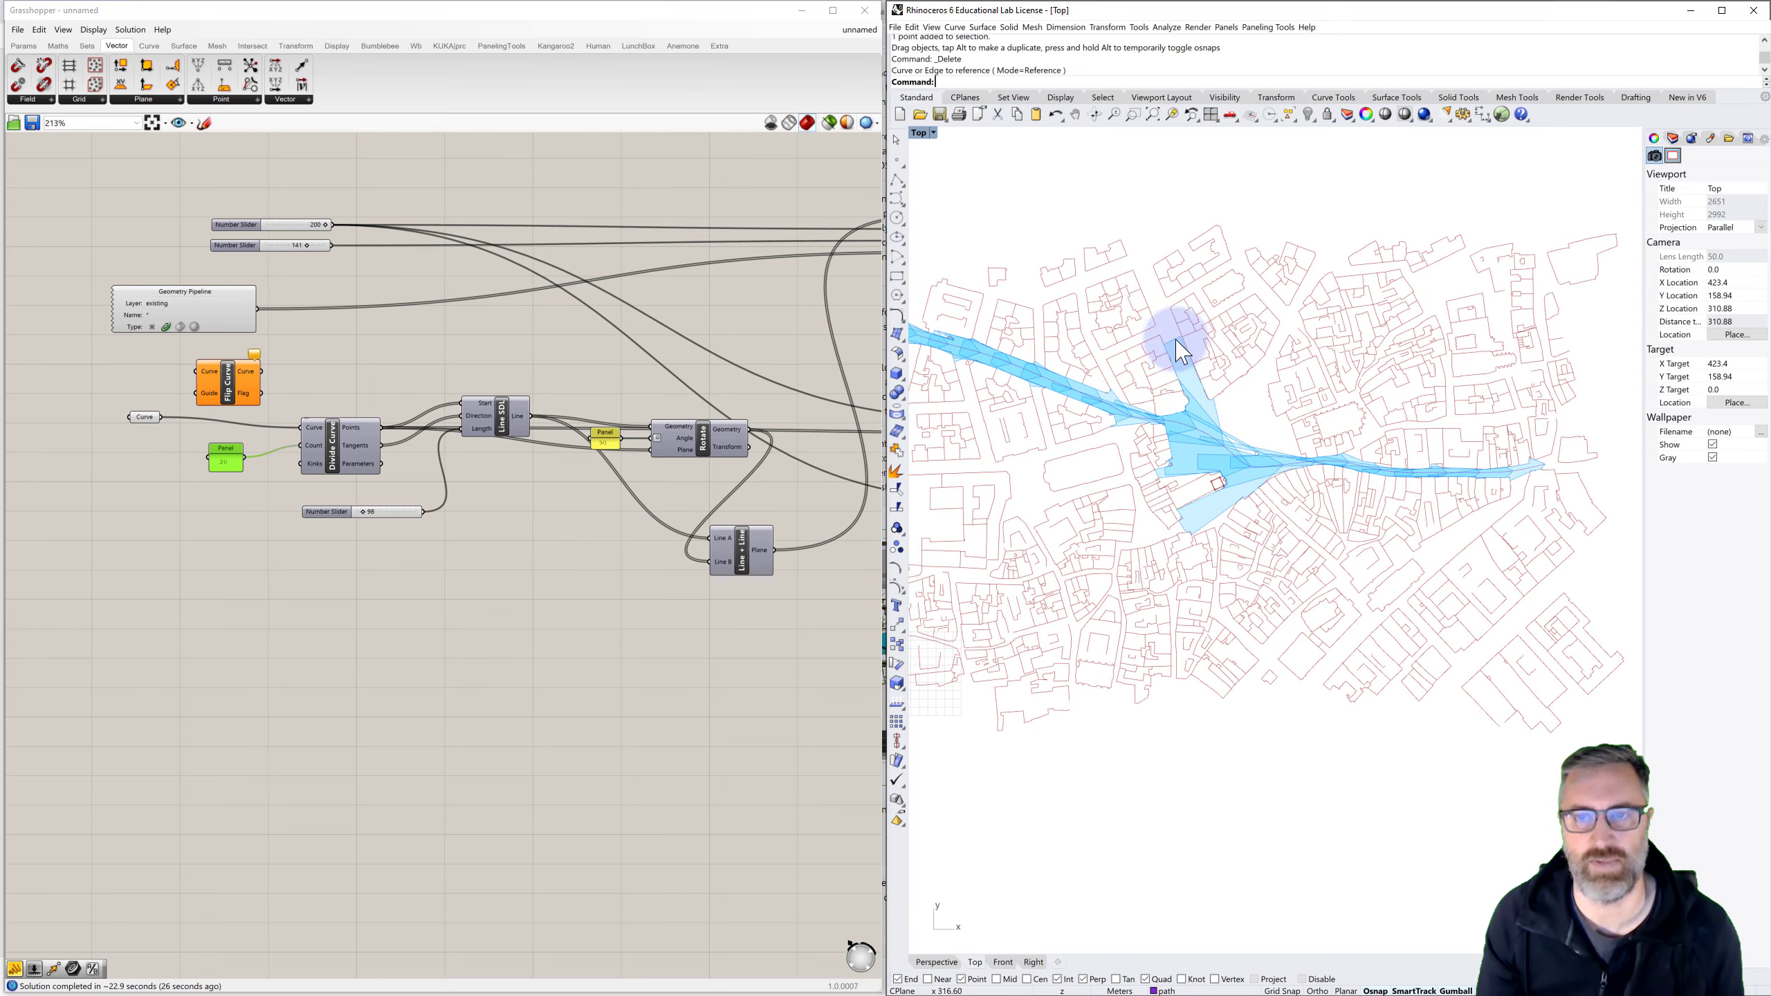
pyautogui.moveTo(1159, 362); pyautogui.dragTo(1325, 397, button='right')
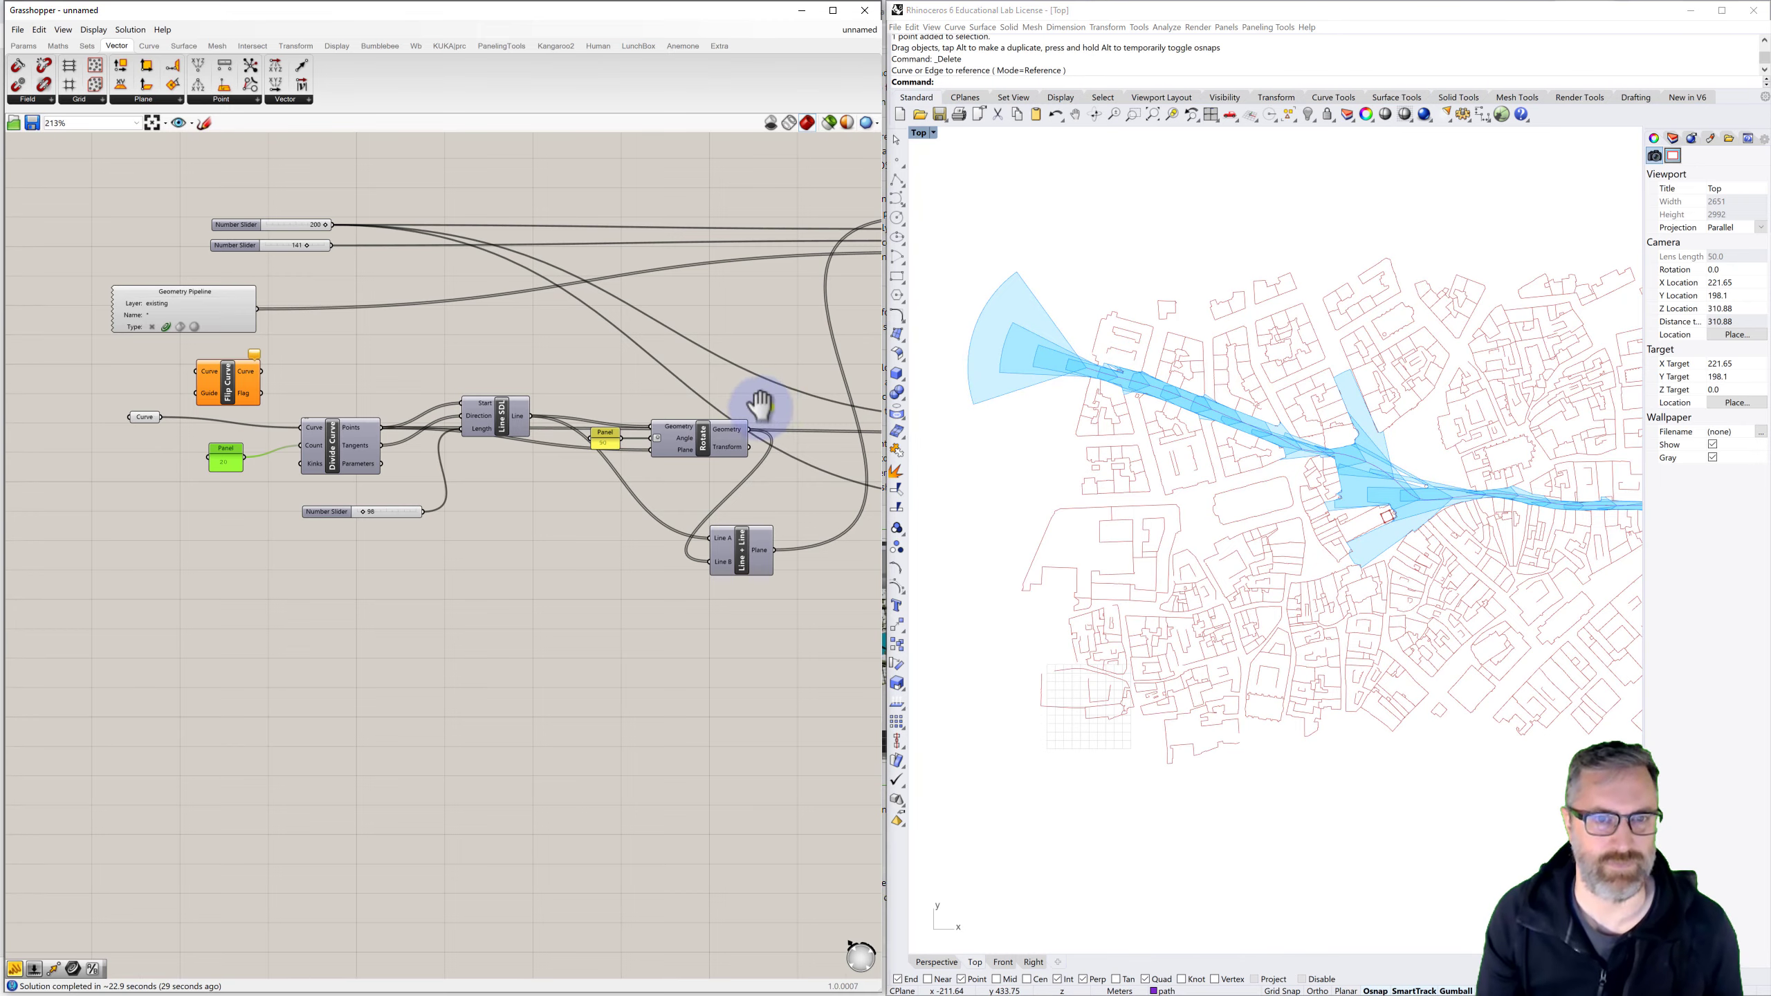
# Review the component chain from the path Curve and Divide Curve through to the IsoVist and its sliders
pyautogui.moveTo(765, 404); pyautogui.dragTo(581, 412, button='right')
pyautogui.moveTo(689, 413); pyautogui.dragTo(526, 435, button='right')
pyautogui.moveTo(573, 271); pyautogui.dragTo(671, 302, button='right')
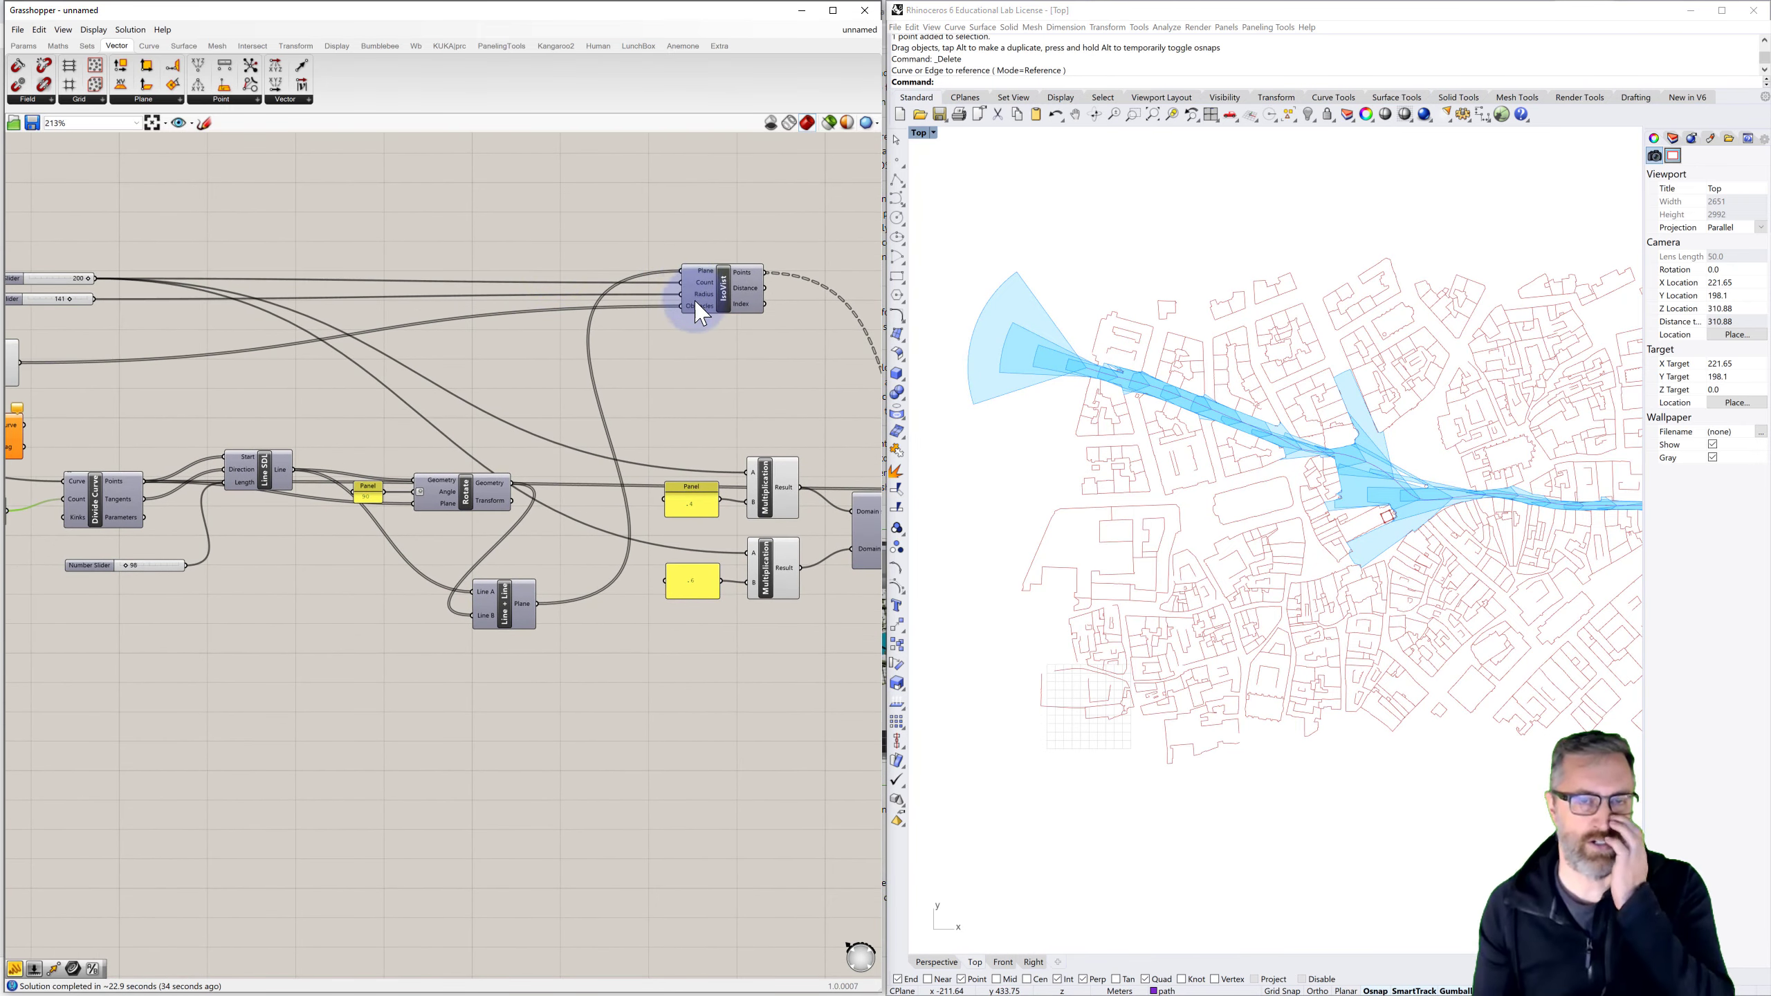
pyautogui.moveTo(538, 313); pyautogui.dragTo(571, 311, button='right')
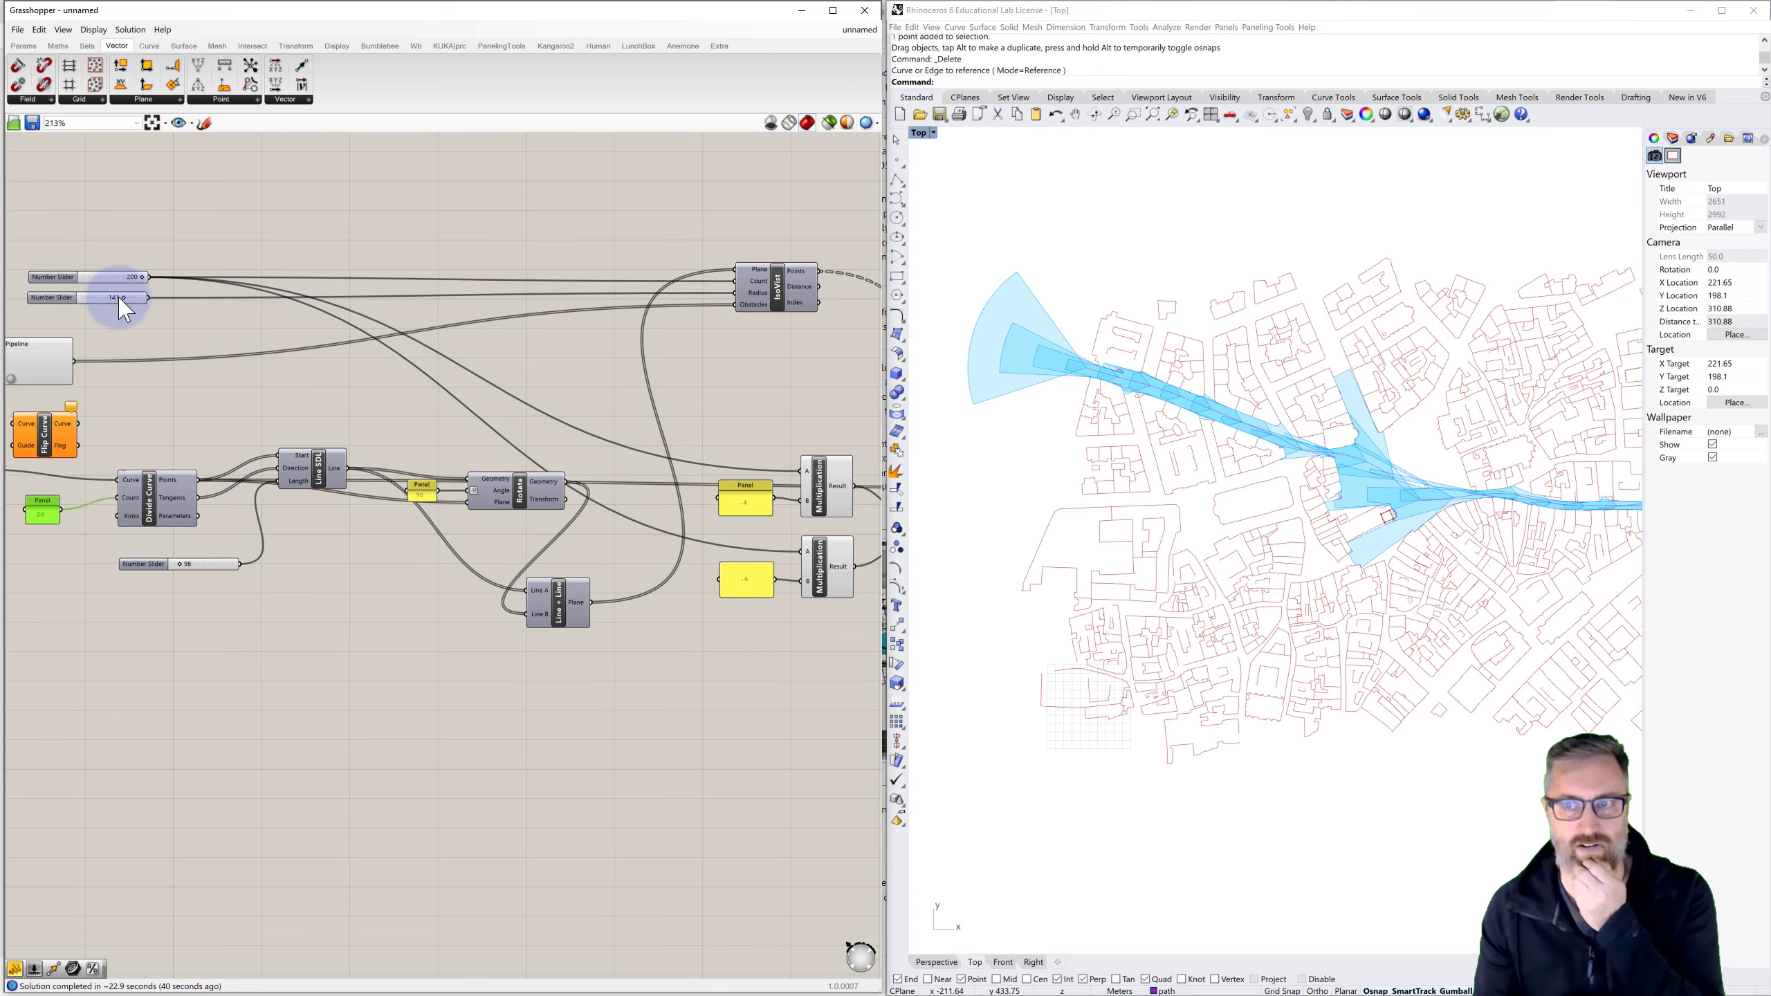
pyautogui.scroll(-3, 335, 321)
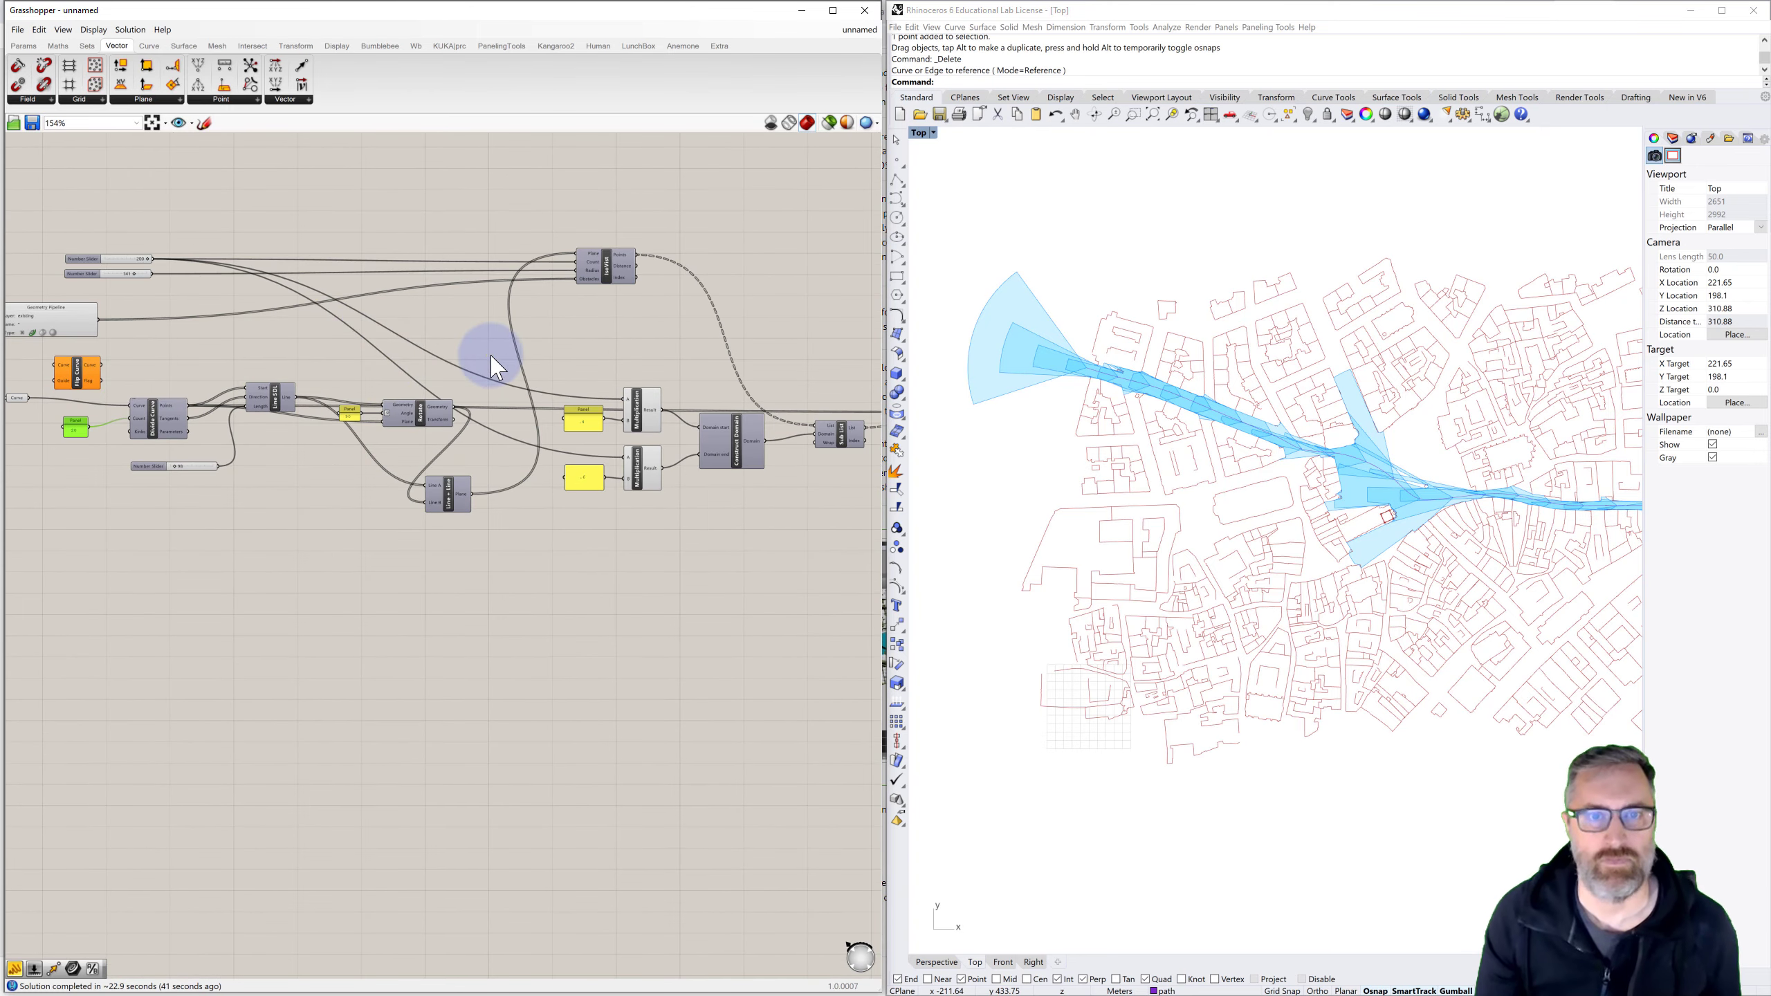
pyautogui.moveTo(491, 356); pyautogui.dragTo(408, 359, button='right')
pyautogui.scroll(-1, 408, 361)
pyautogui.moveTo(548, 365); pyautogui.dragTo(877, 405, button='right')
pyautogui.scroll(-1, 571, 363)
pyautogui.scroll(6, 355, 385)
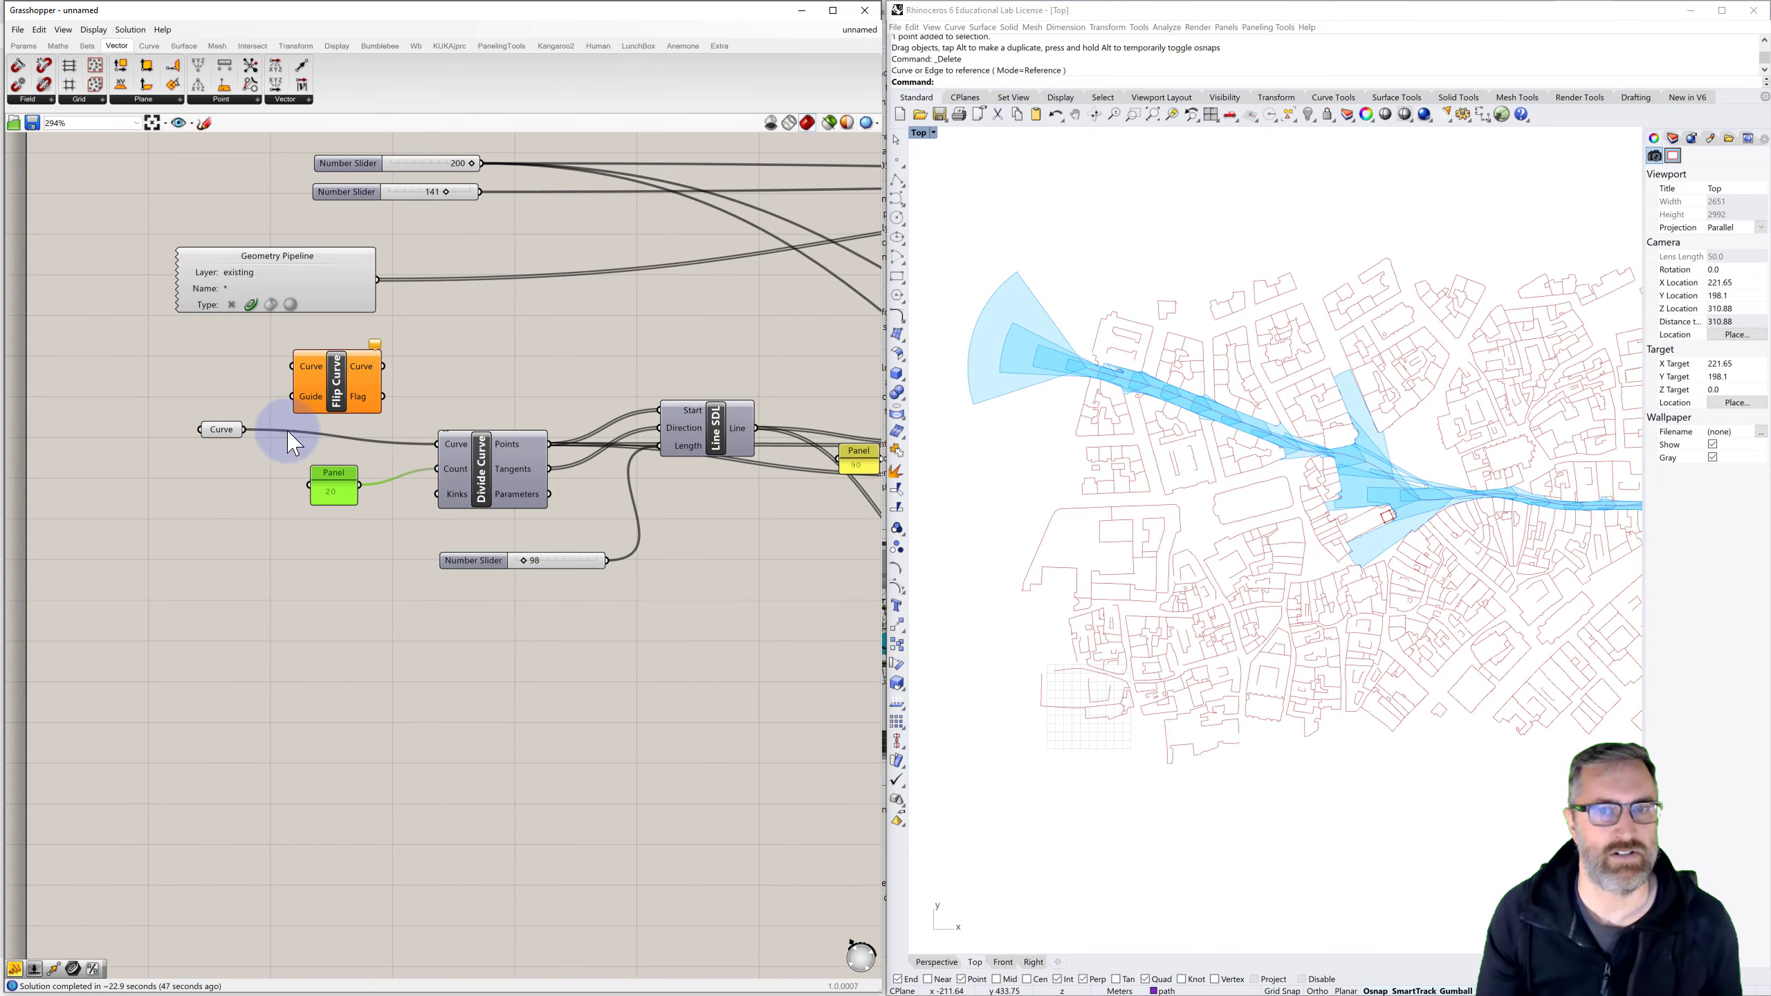
pyautogui.scroll(-2, 871, 437)
pyautogui.moveTo(786, 532); pyautogui.dragTo(590, 514, button='right')
# Route the path Curve through Flip Curve into Divide Curve's Curve input to reverse the viewing direction
pyautogui.moveTo(1279, 570); pyautogui.dragTo(1232, 549, button='right')
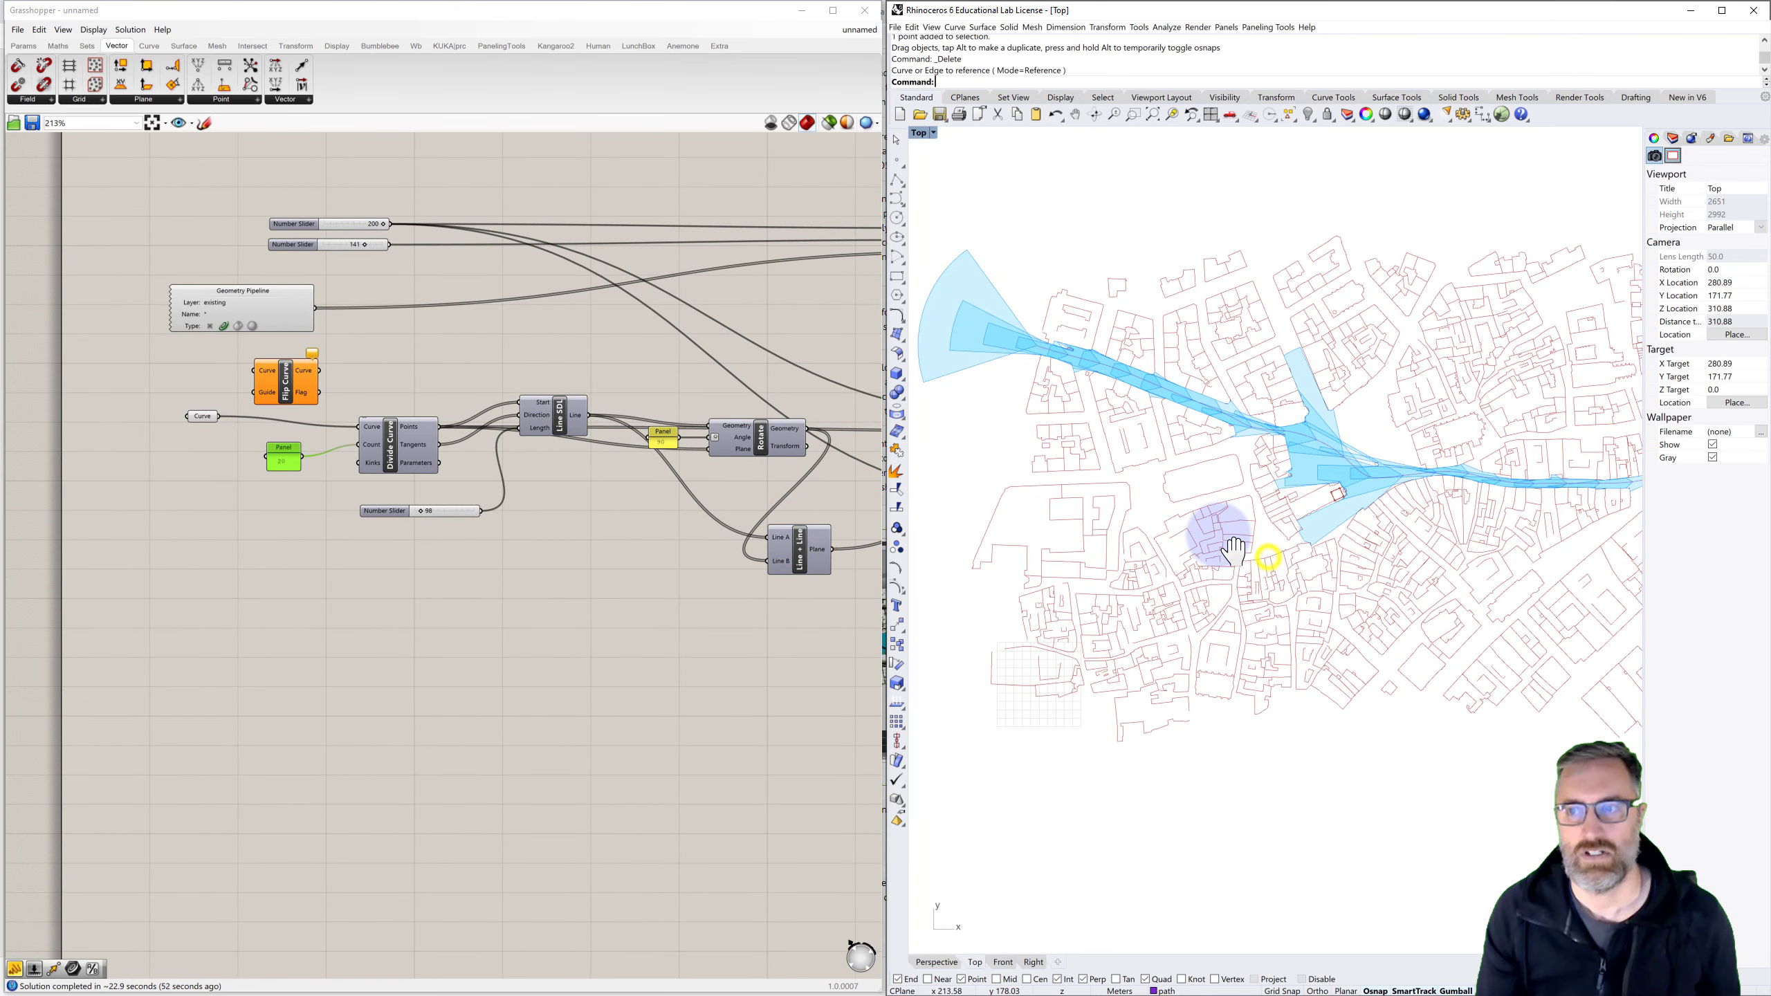
pyautogui.scroll(-1, 1232, 550)
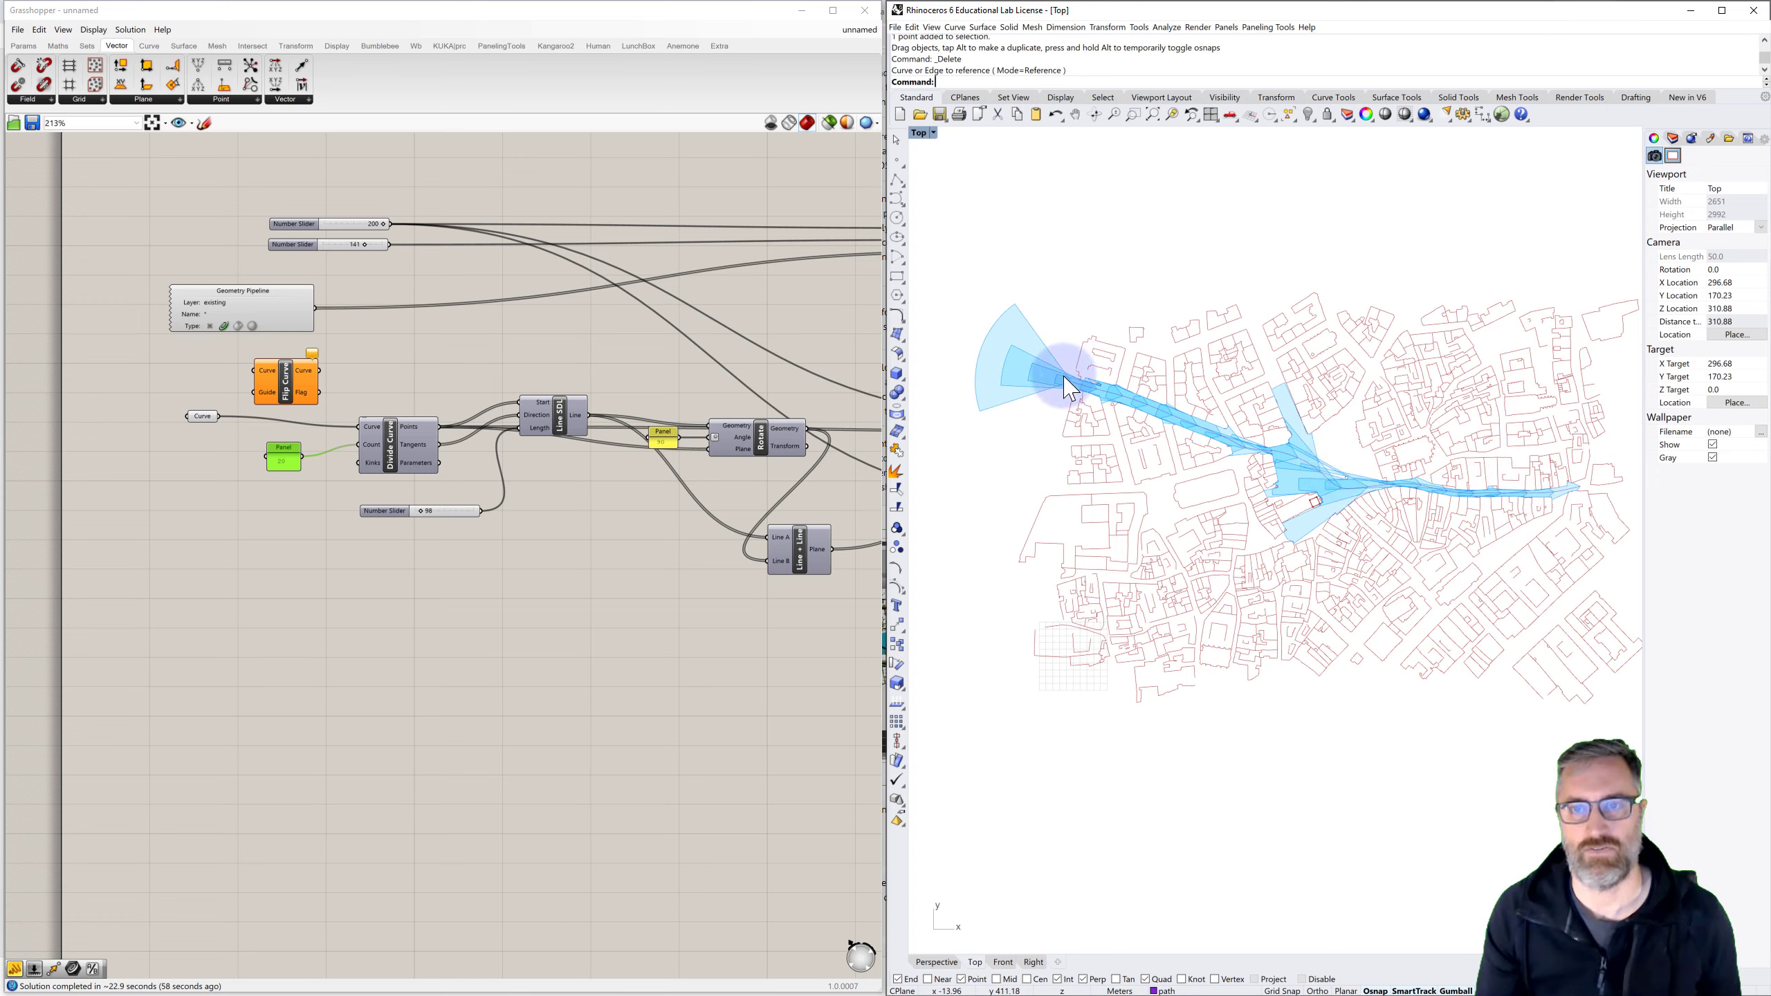
pyautogui.click(217, 412)
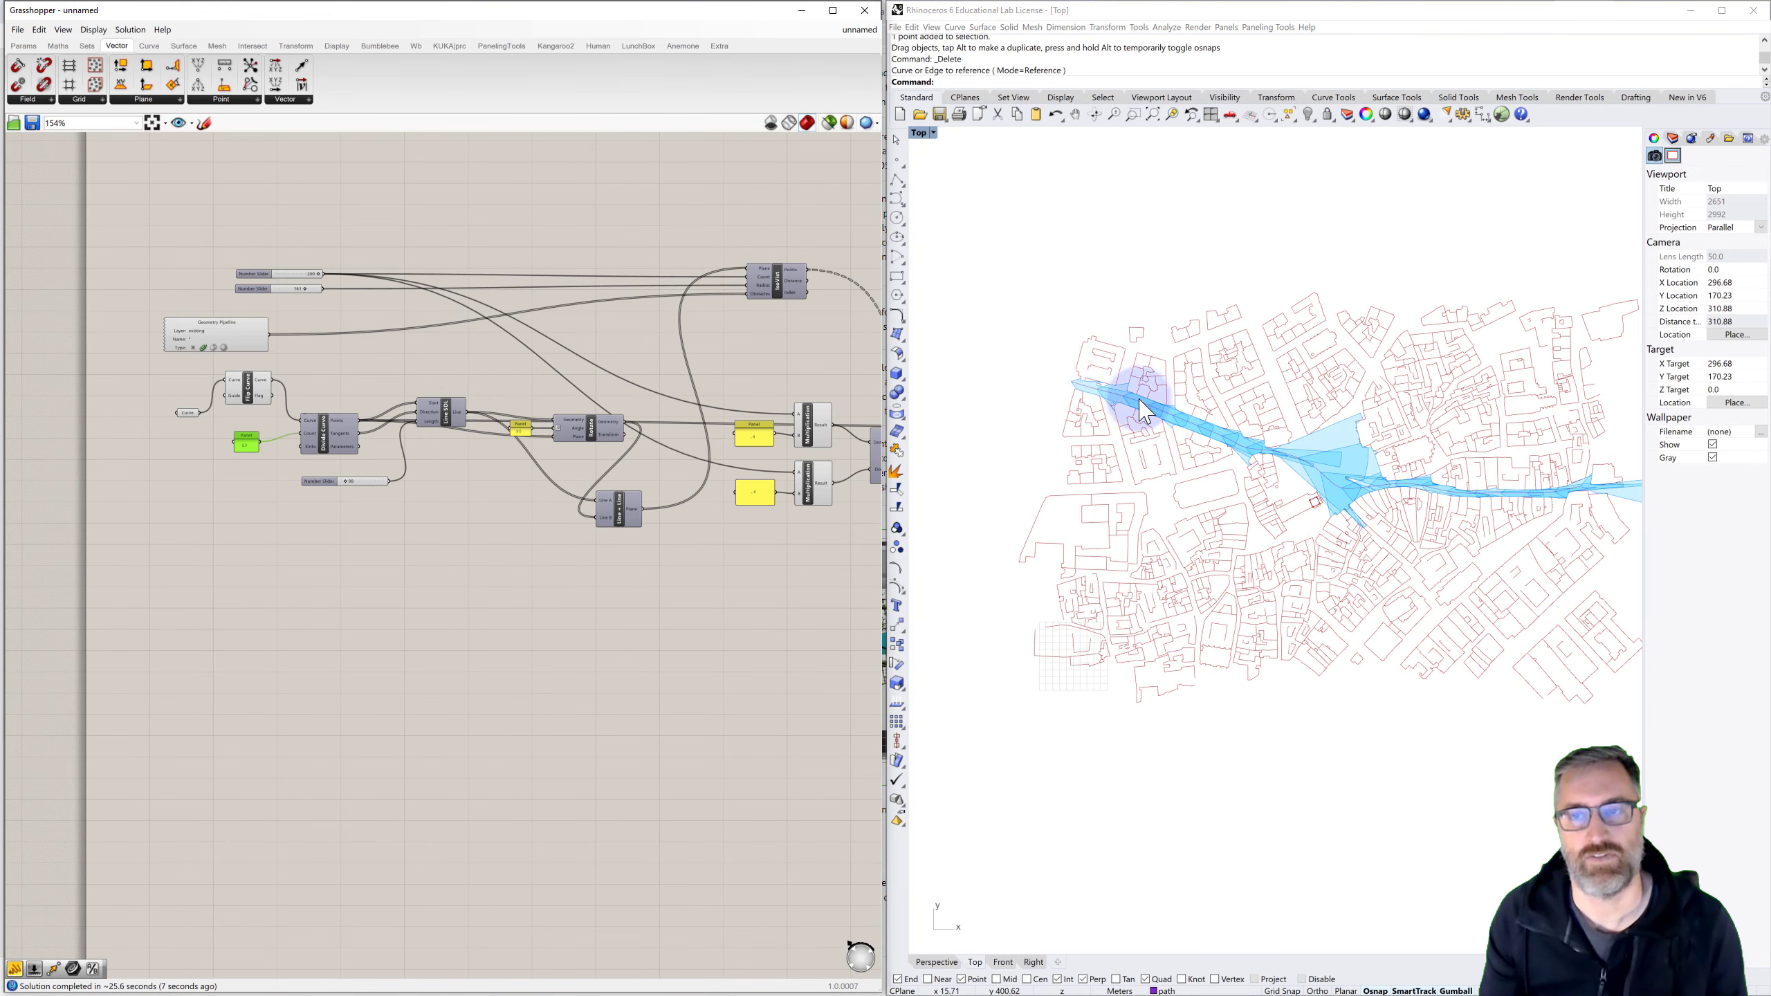
# Examine the vision cones of the reversed path along the street and at both path ends
pyautogui.moveTo(1565, 495); pyautogui.dragTo(1508, 468, button='right')
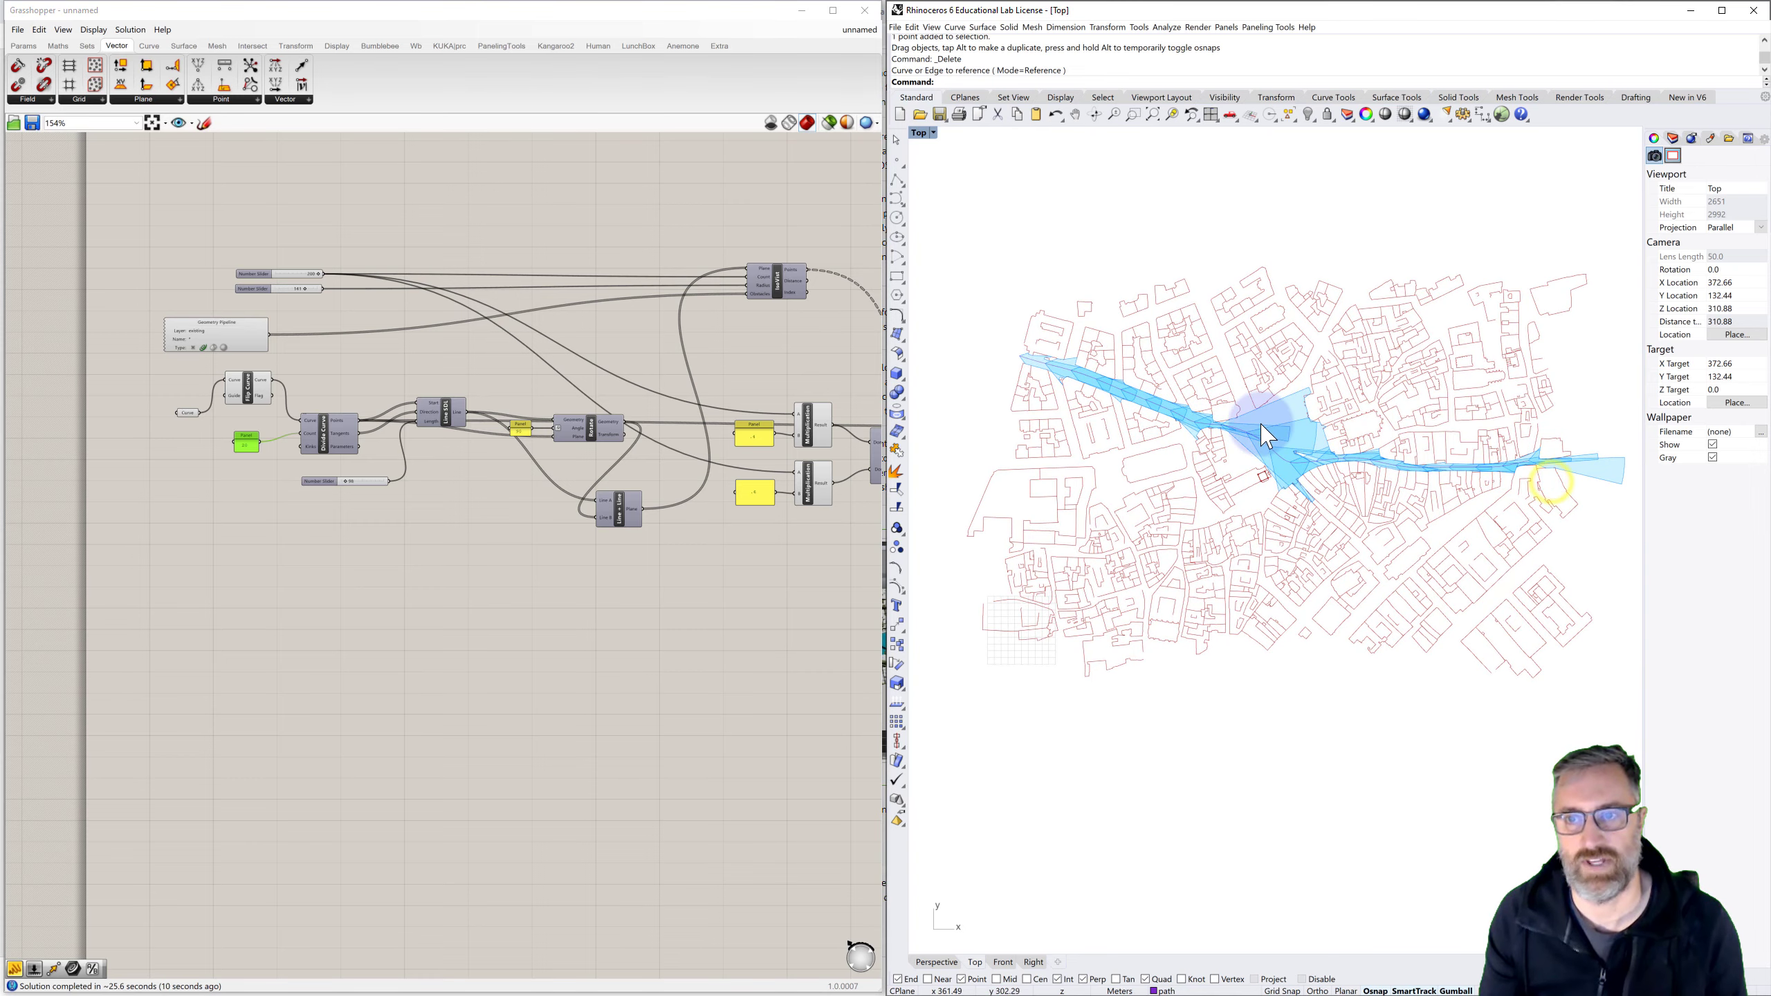
pyautogui.scroll(4, 1248, 426)
pyautogui.scroll(-4, 1247, 426)
pyautogui.moveTo(1257, 429); pyautogui.dragTo(1262, 412, button='right')
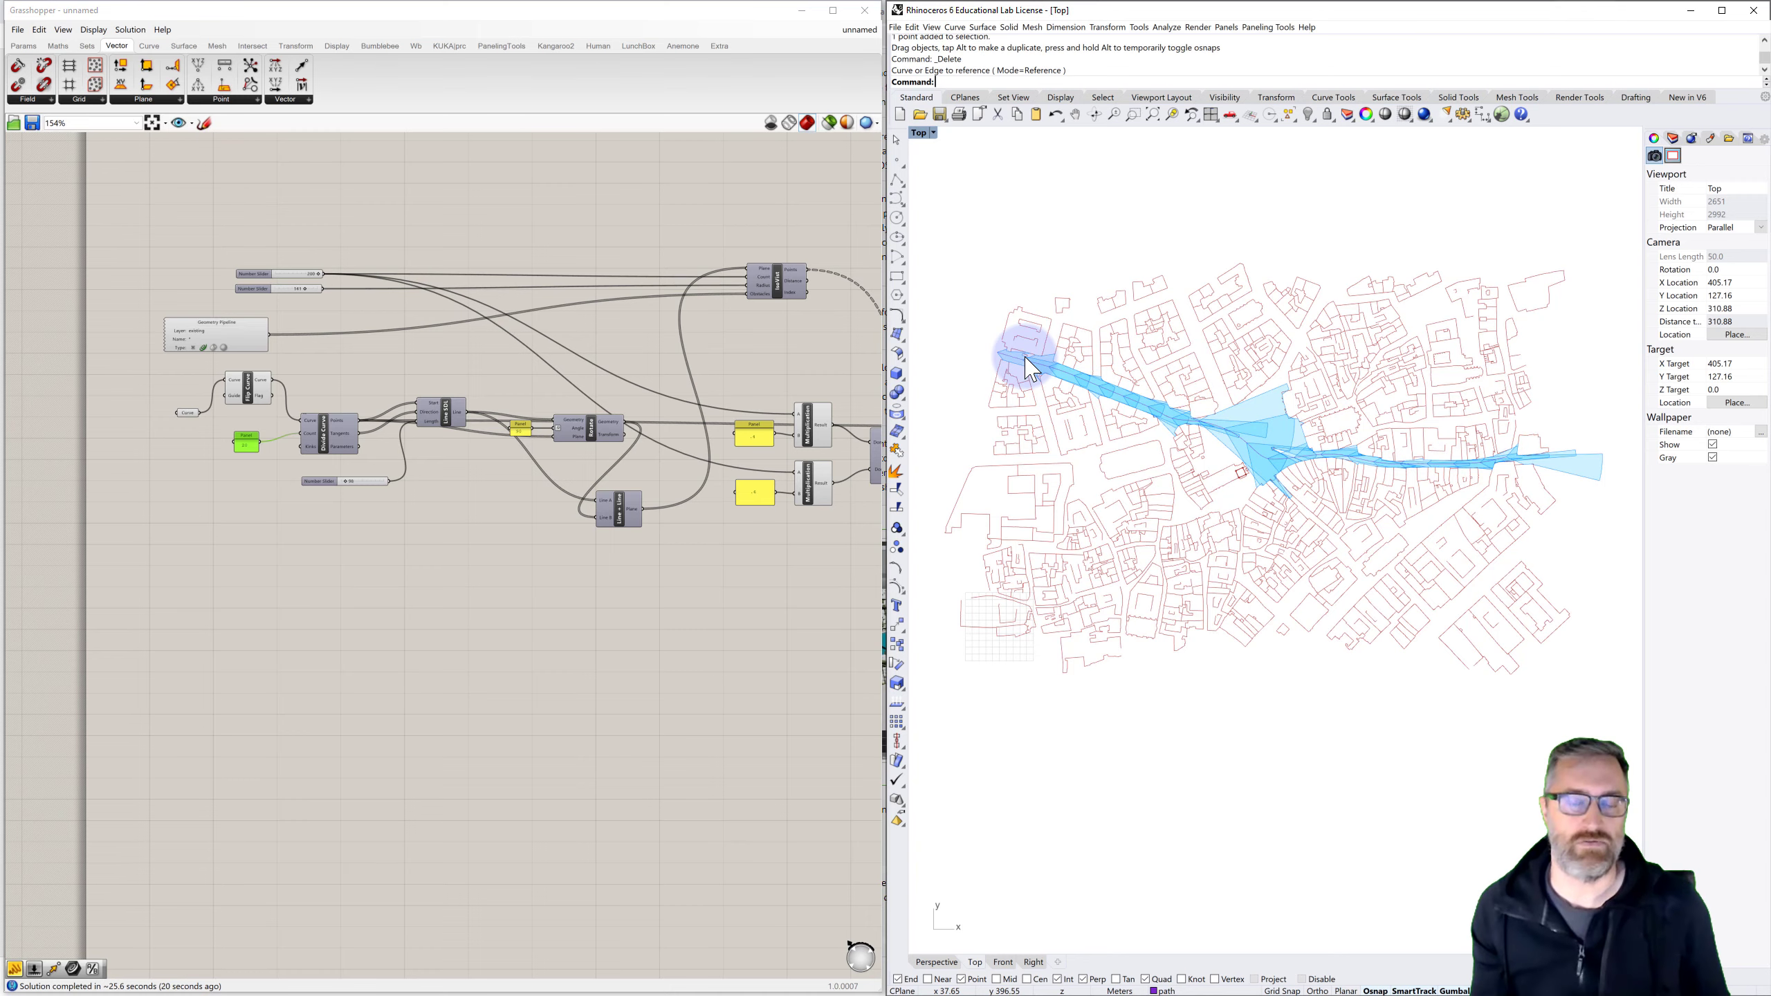
pyautogui.click(833, 343)
pyautogui.moveTo(819, 351); pyautogui.dragTo(736, 349, button='right')
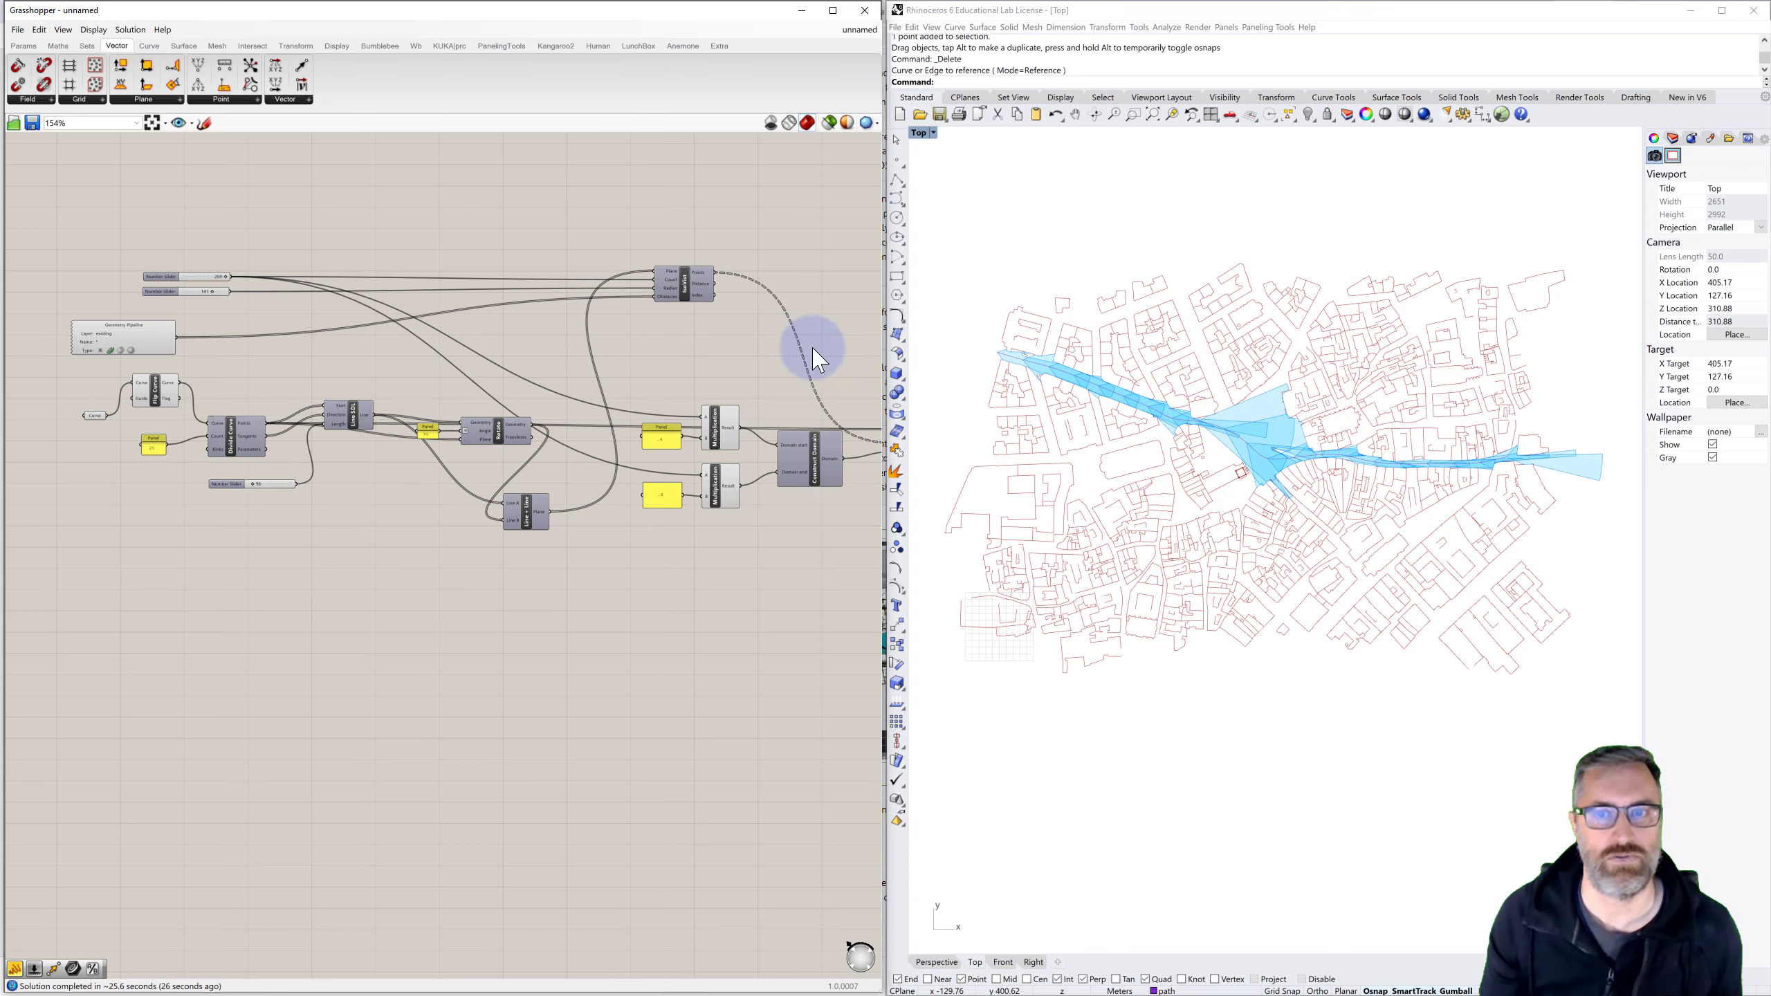
# Turn on the visibility of the existing layer in Rhino
pyautogui.click(1673, 138)
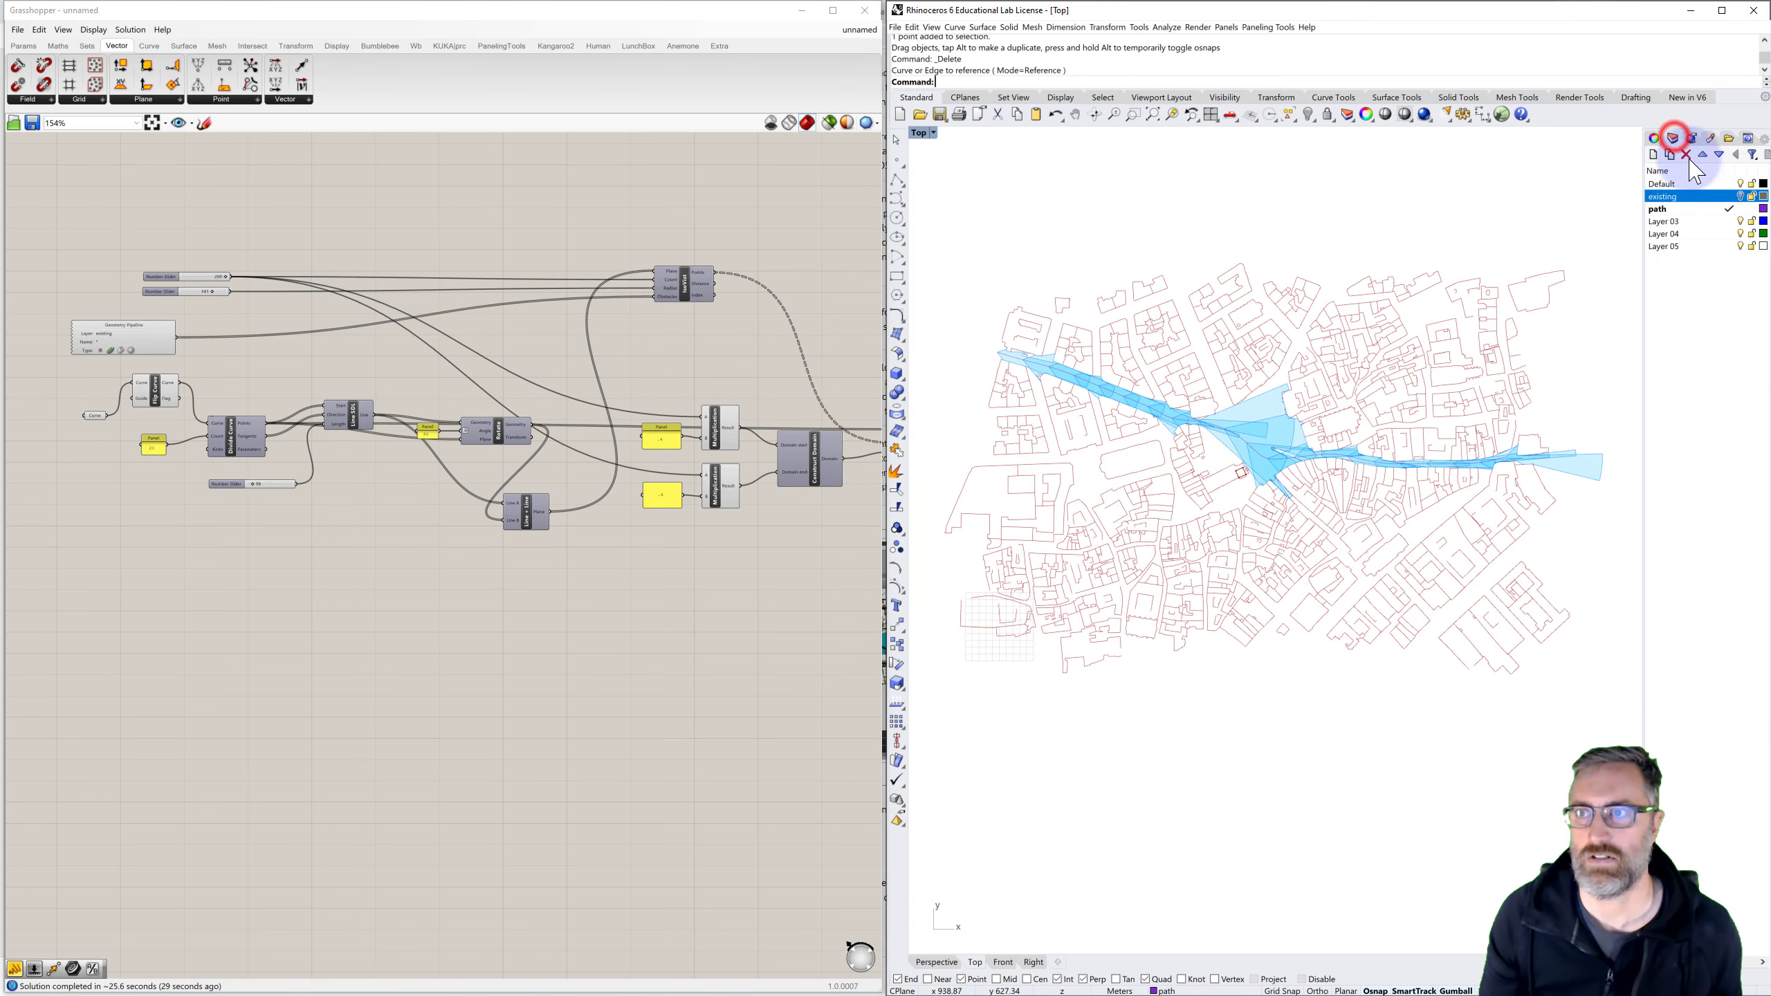
pyautogui.click(1742, 194)
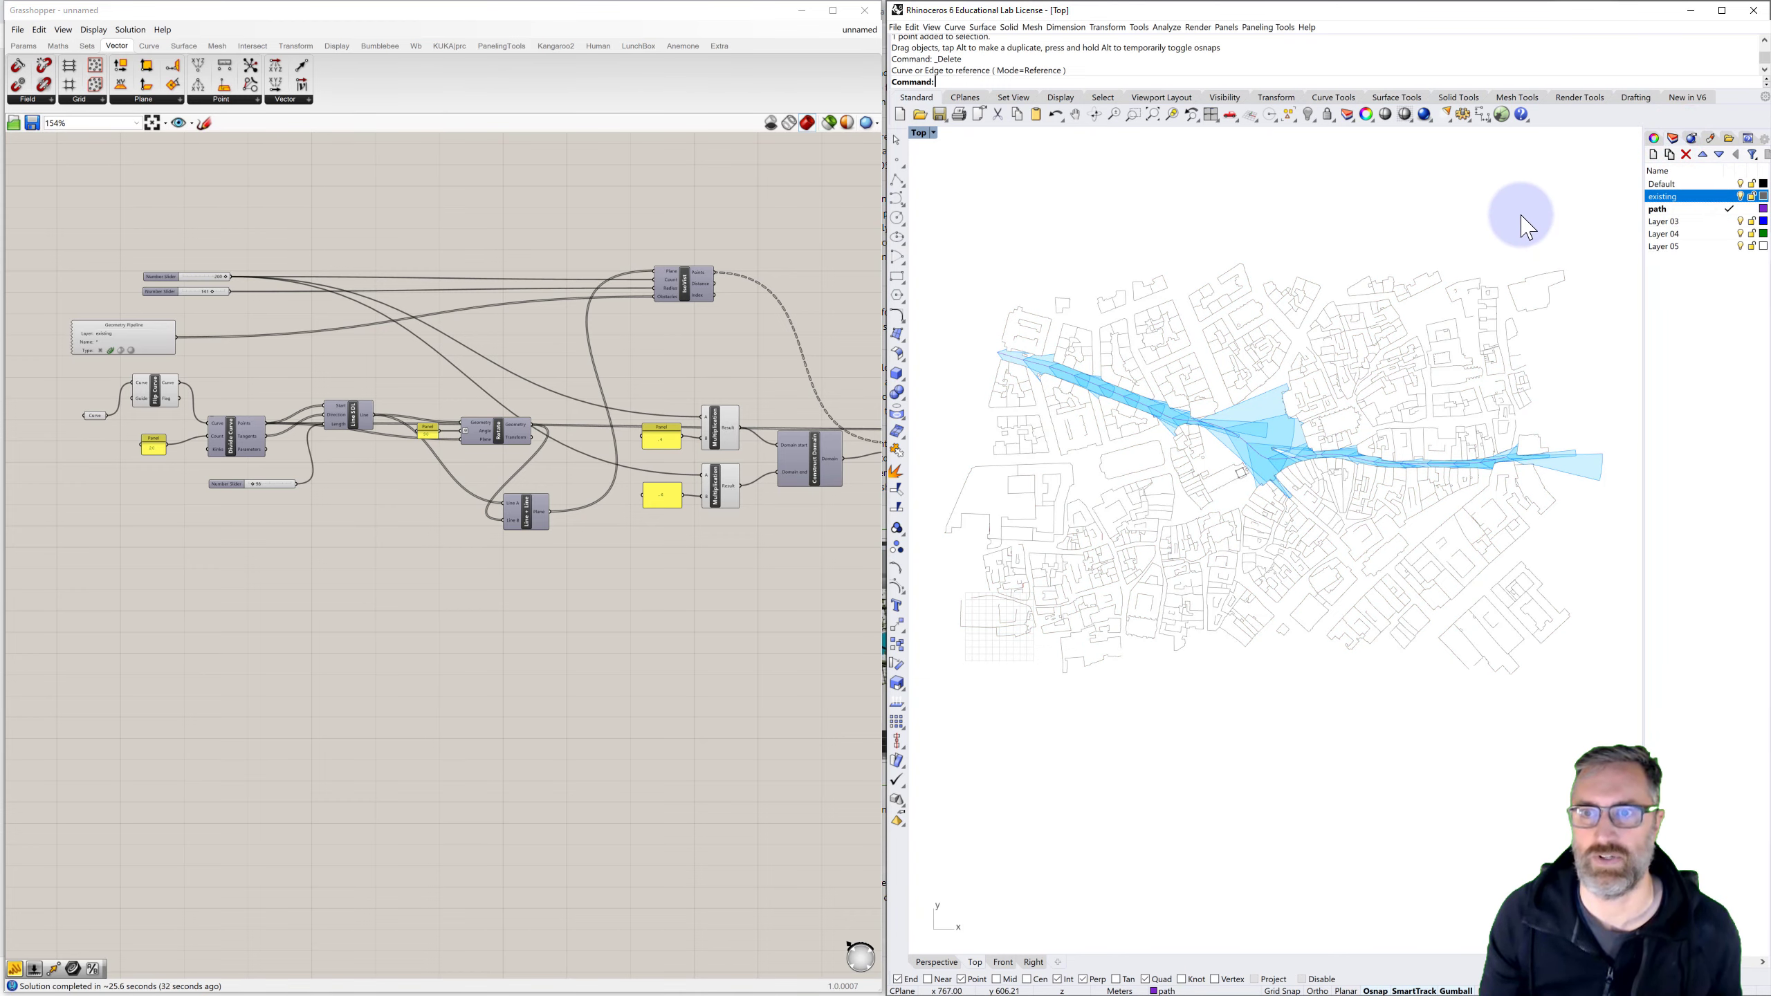
# Bake the PolyLine vision-cone outlines onto Layer 03 as a group
pyautogui.moveTo(776, 496); pyautogui.dragTo(356, 467, button='right')
pyautogui.moveTo(573, 483); pyautogui.dragTo(435, 467, button='right')
pyautogui.moveTo(559, 468); pyautogui.dragTo(515, 464, button='right')
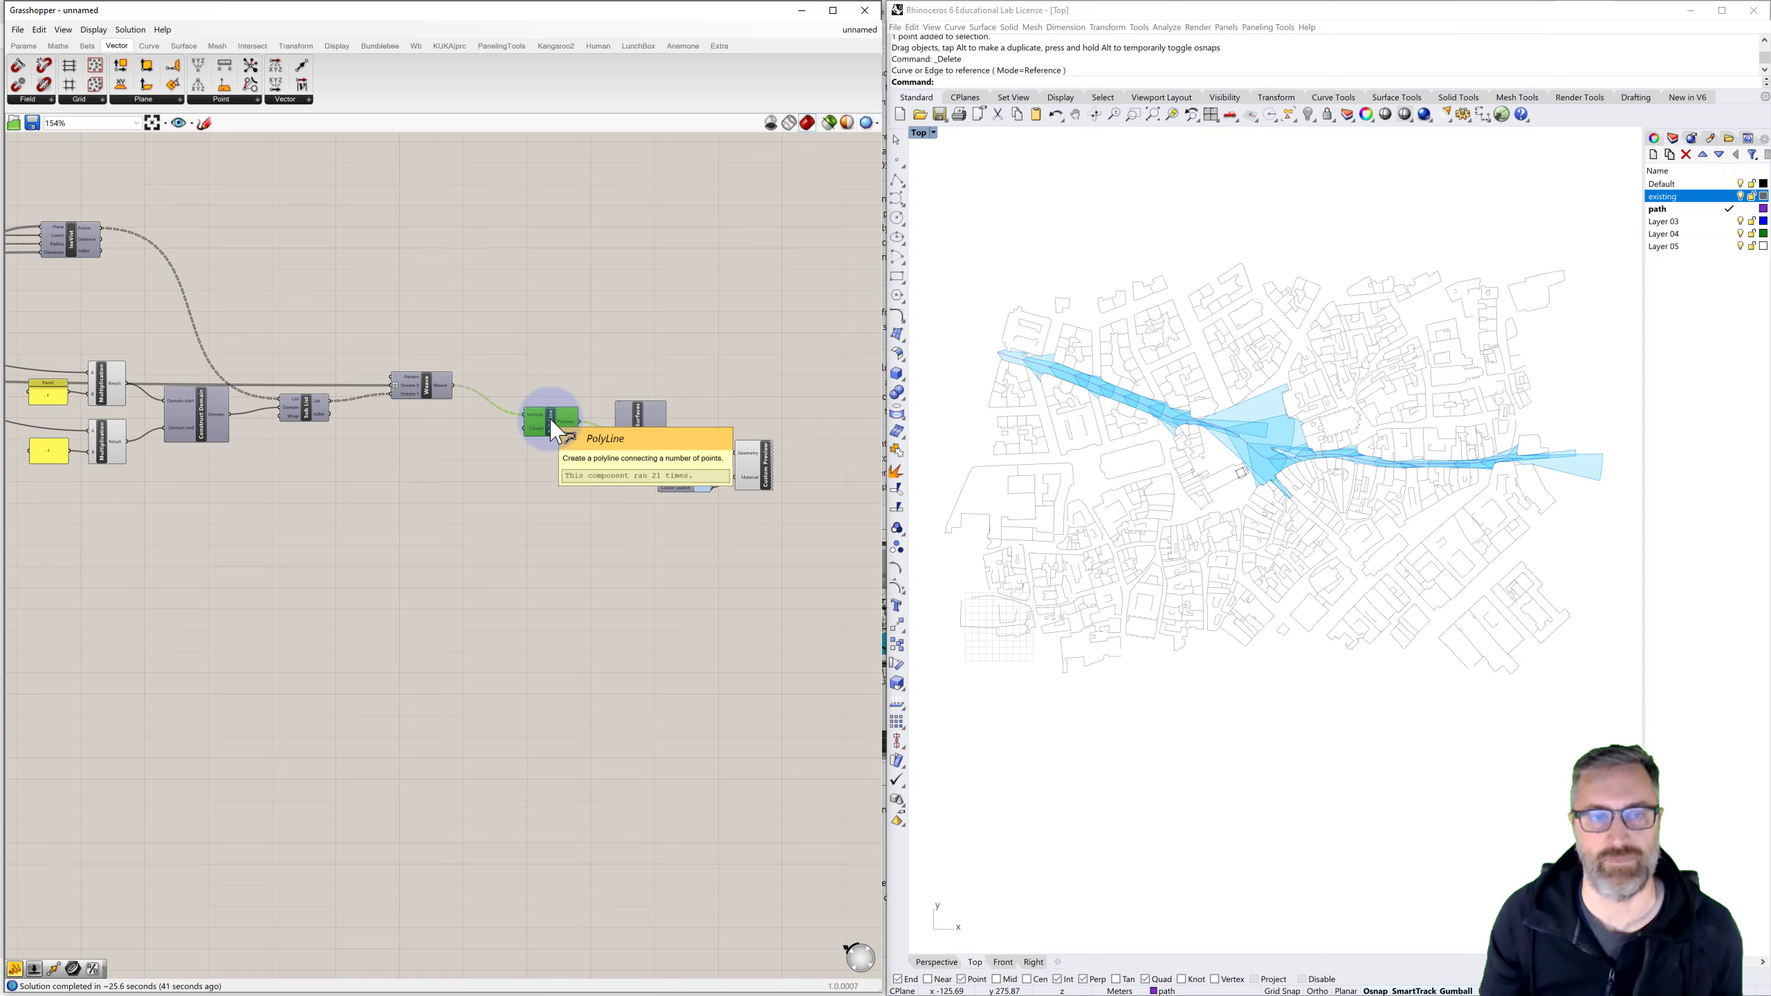
pyautogui.rightClick(554, 429)
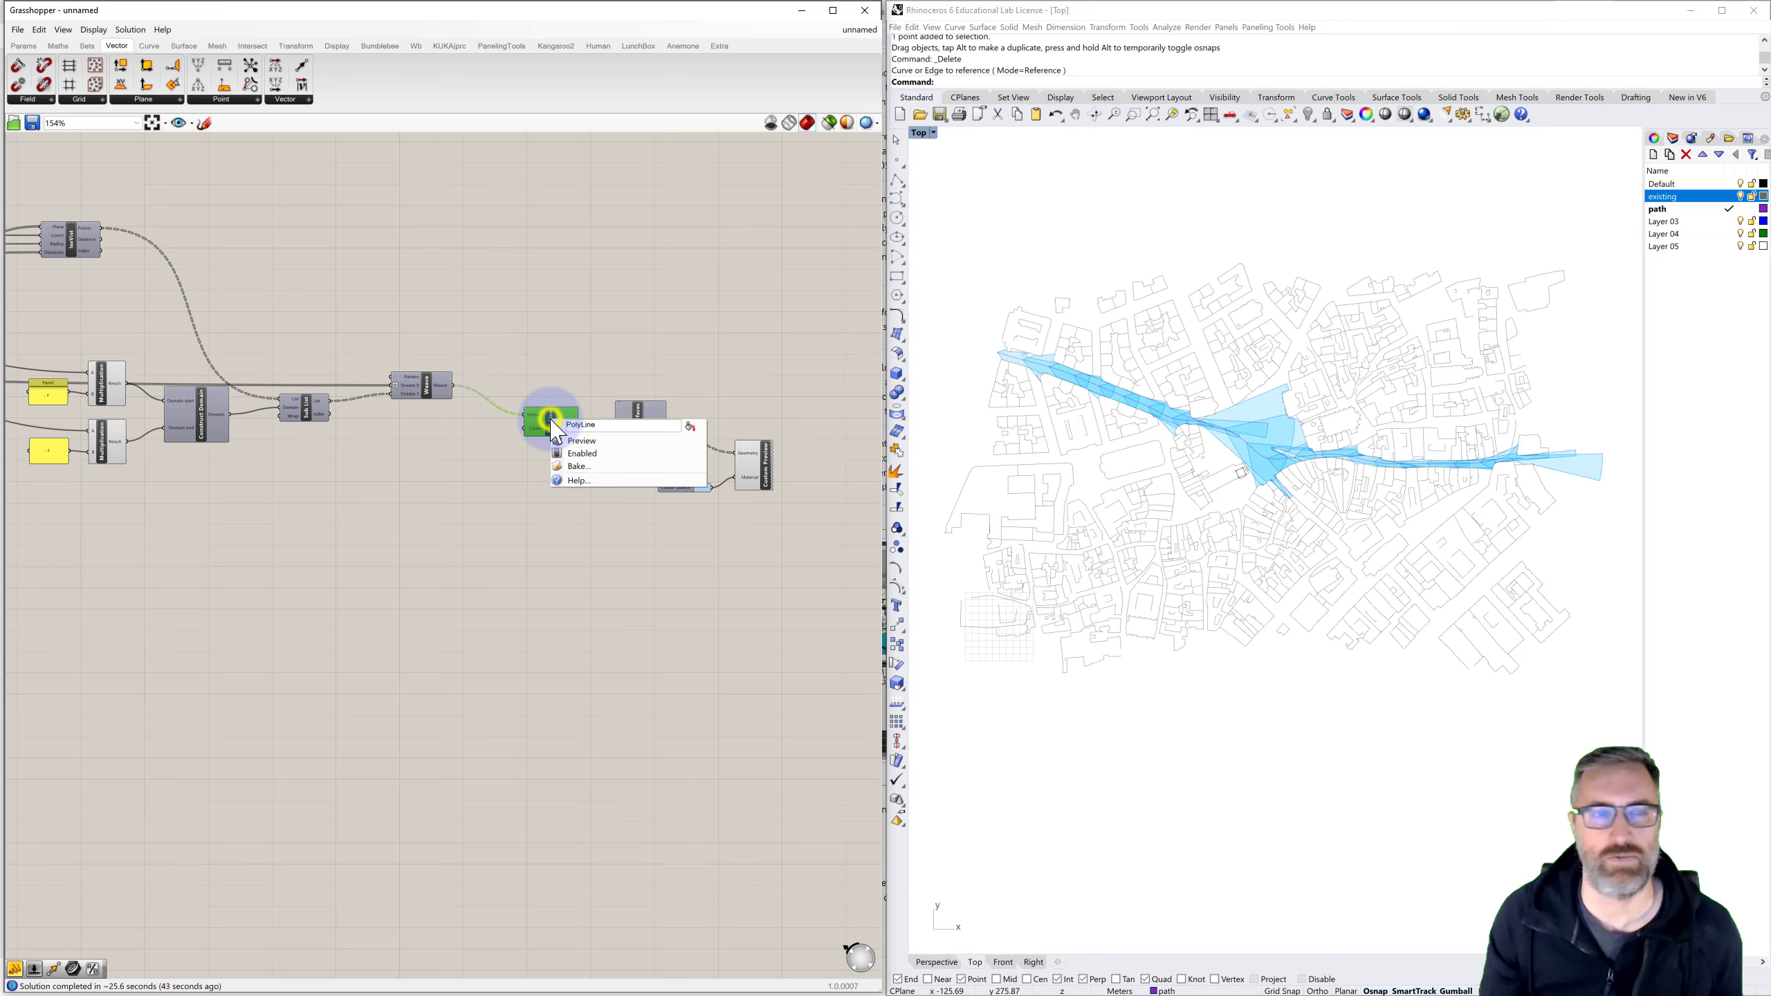
pyautogui.click(586, 463)
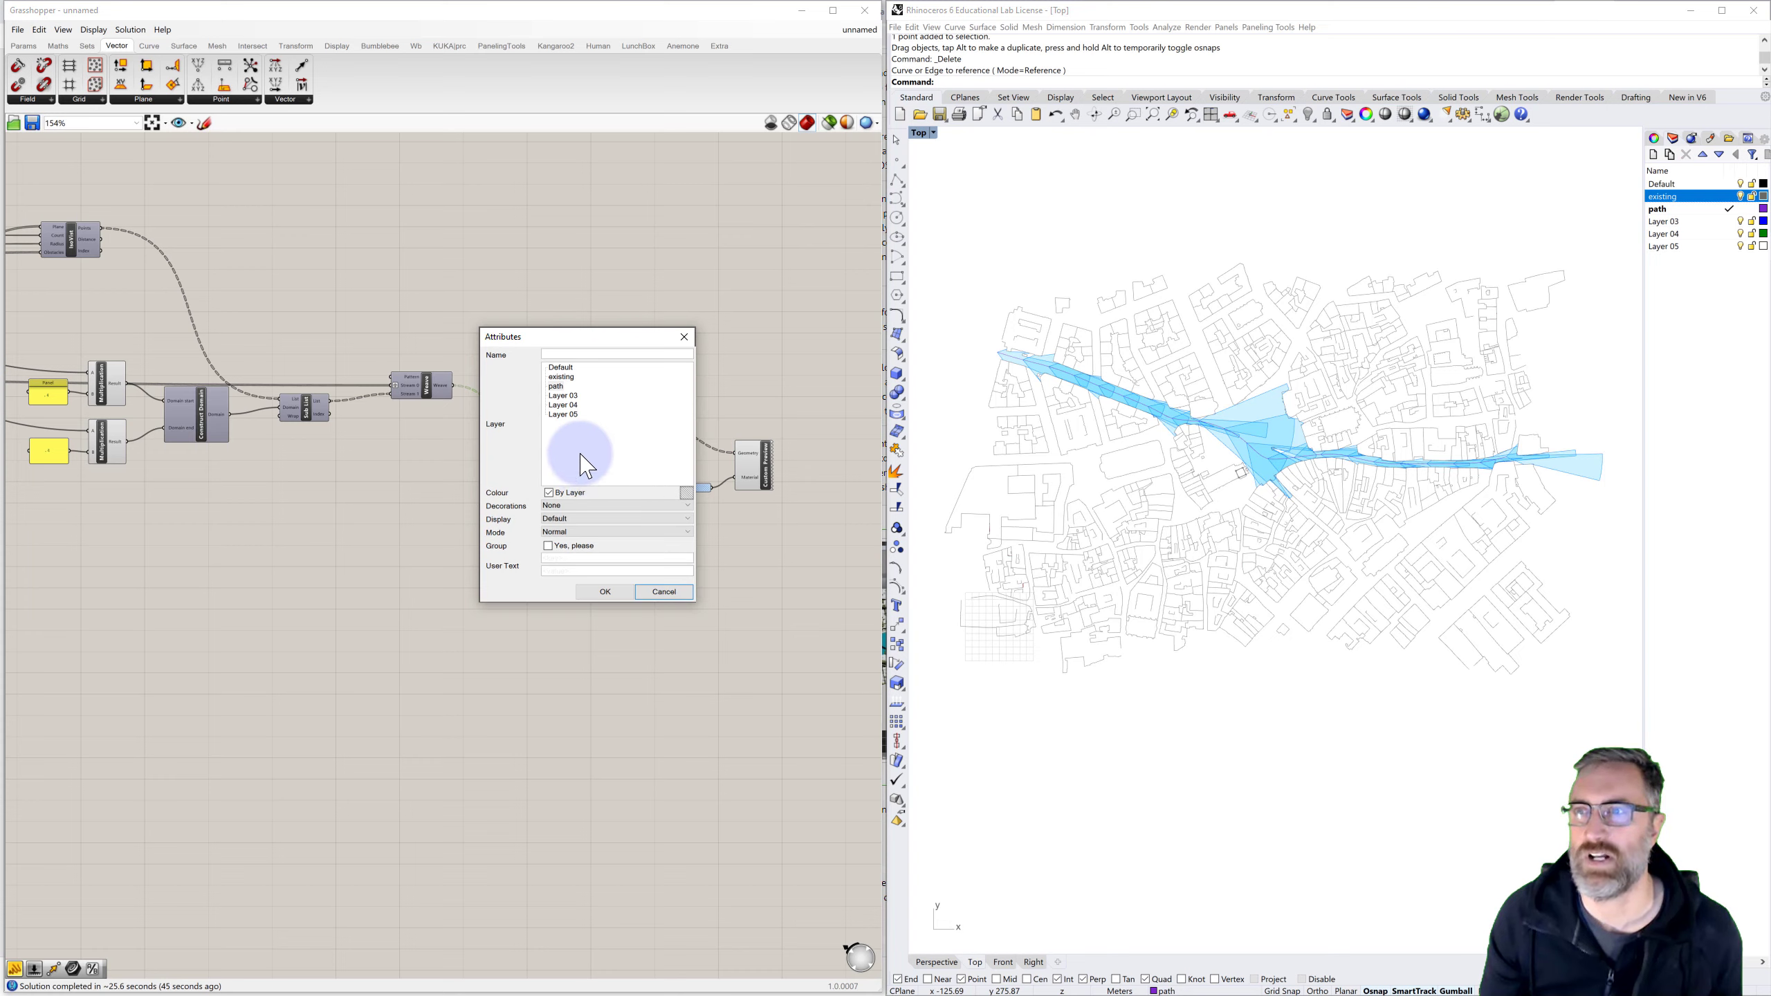
pyautogui.click(565, 397)
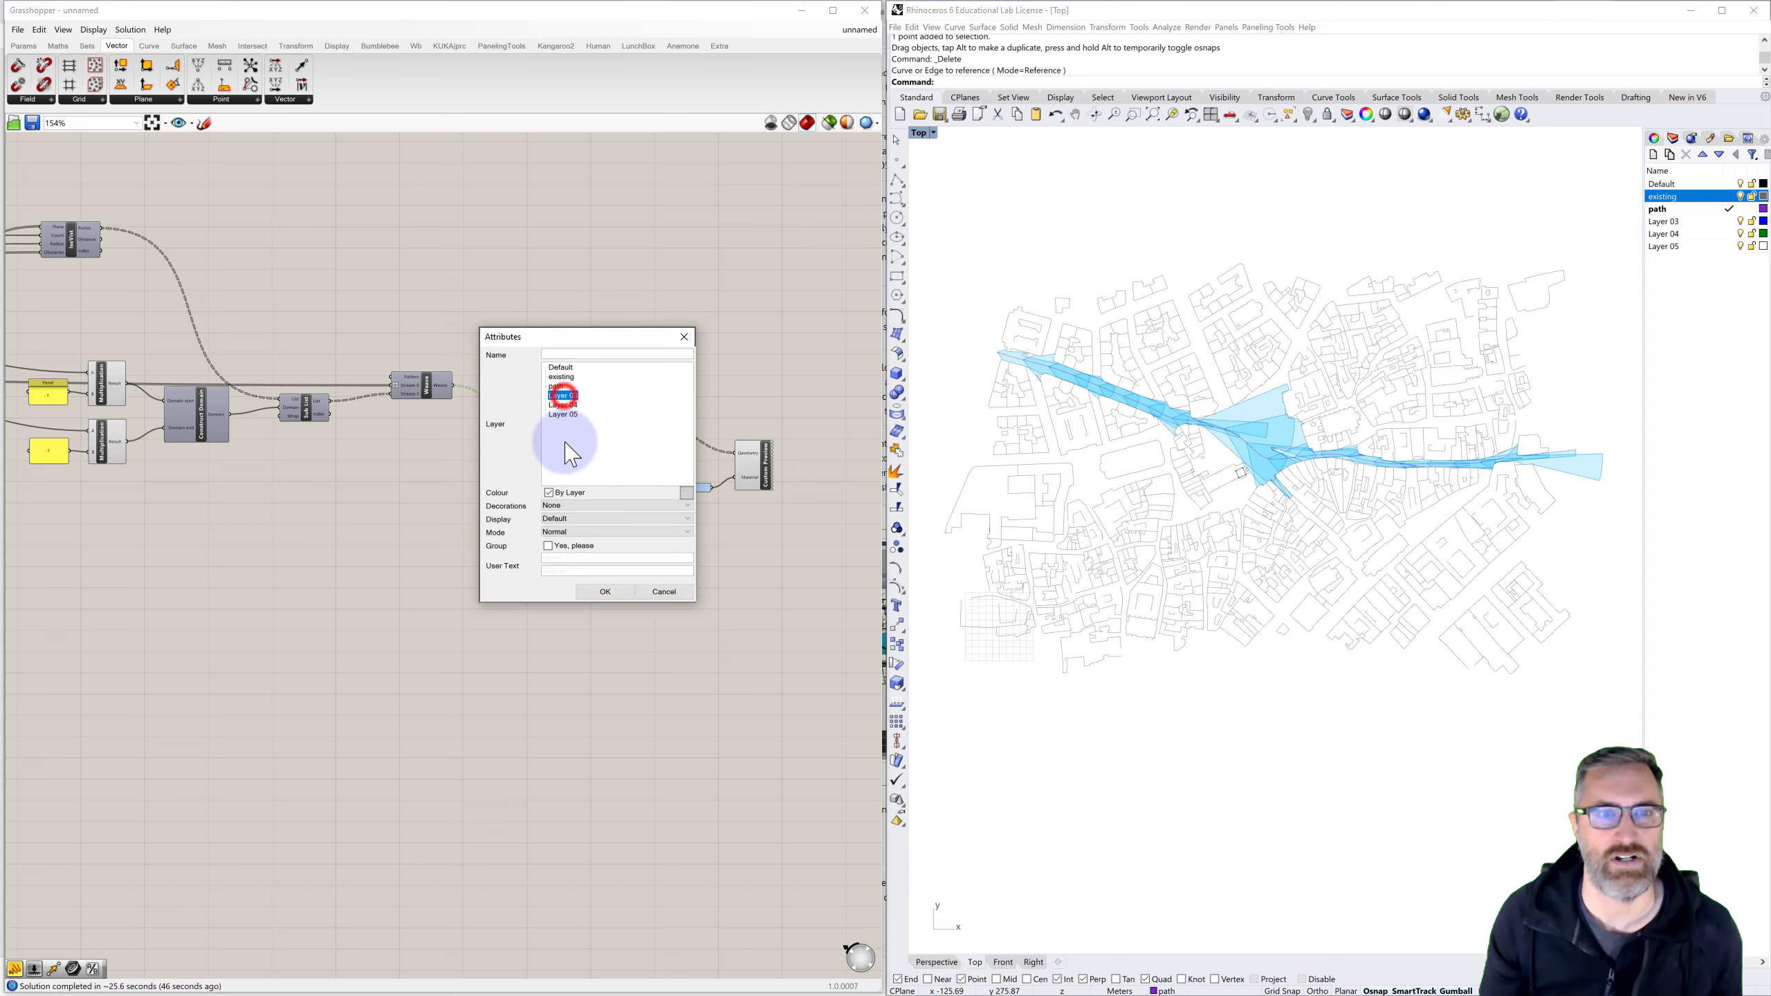
pyautogui.click(548, 546)
pyautogui.click(617, 595)
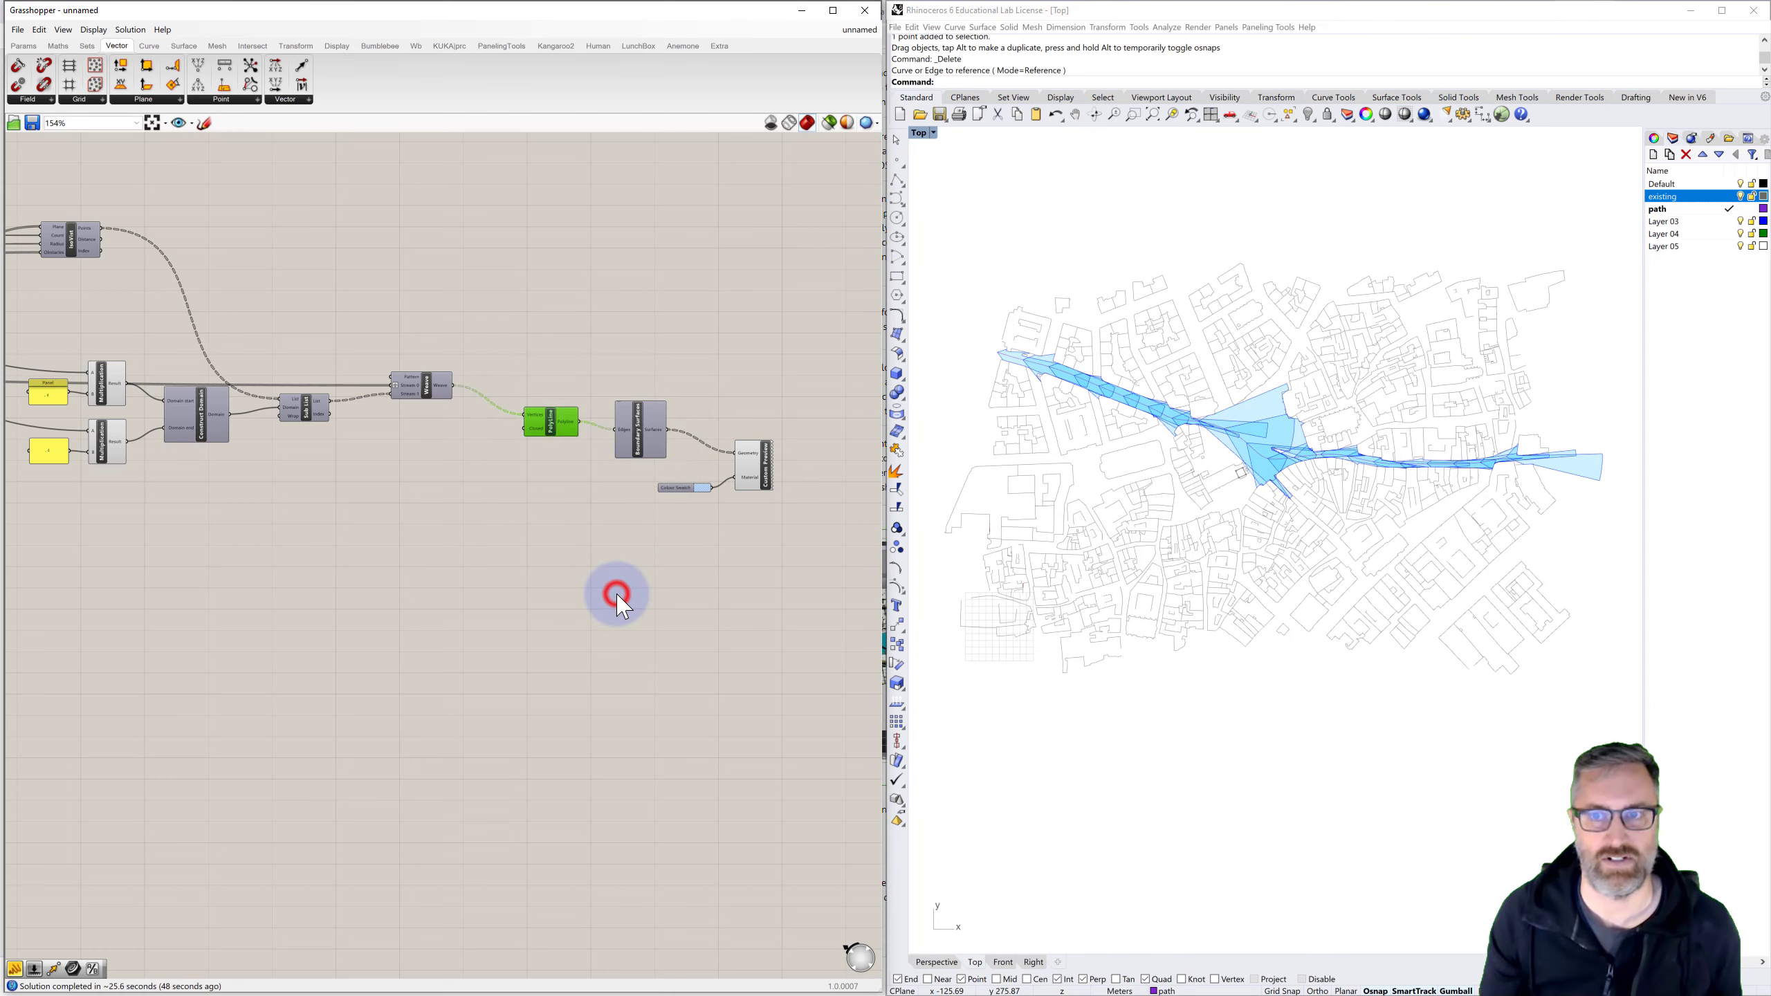
pyautogui.click(711, 605)
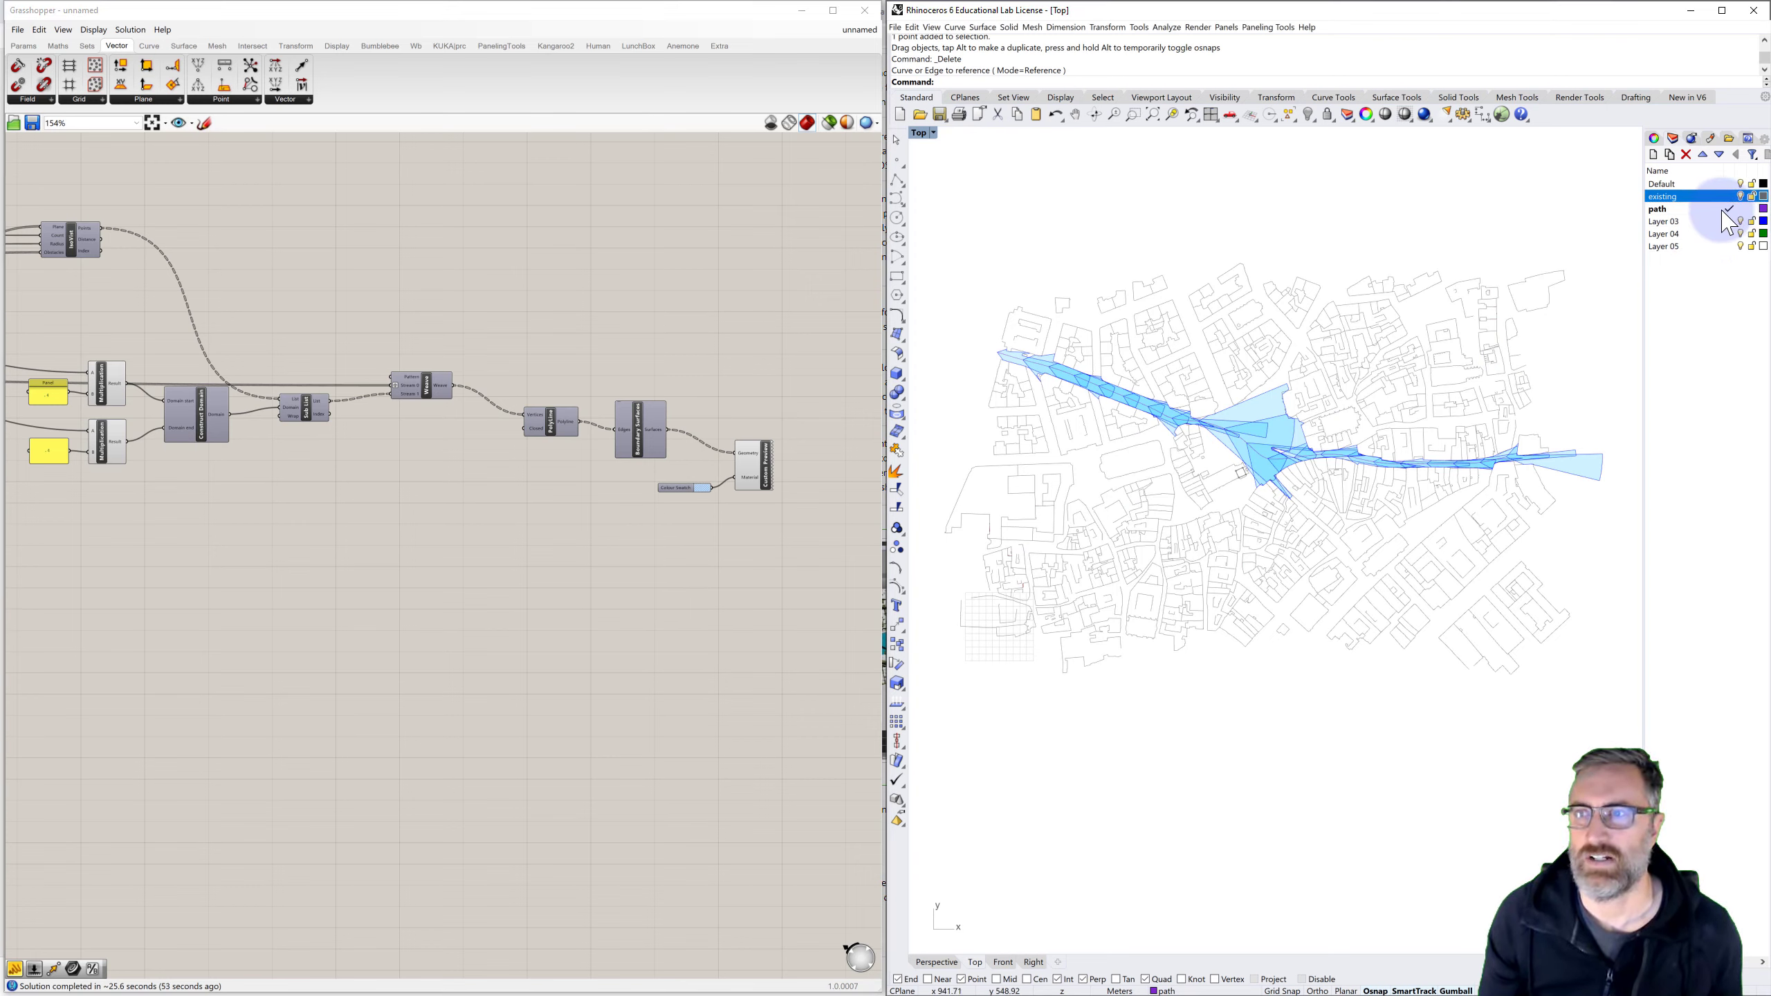
# Check by selection that the building curves, the baked cone outlines and the path curve are real Rhino geometry
pyautogui.click(1556, 269)
pyautogui.click(1563, 238)
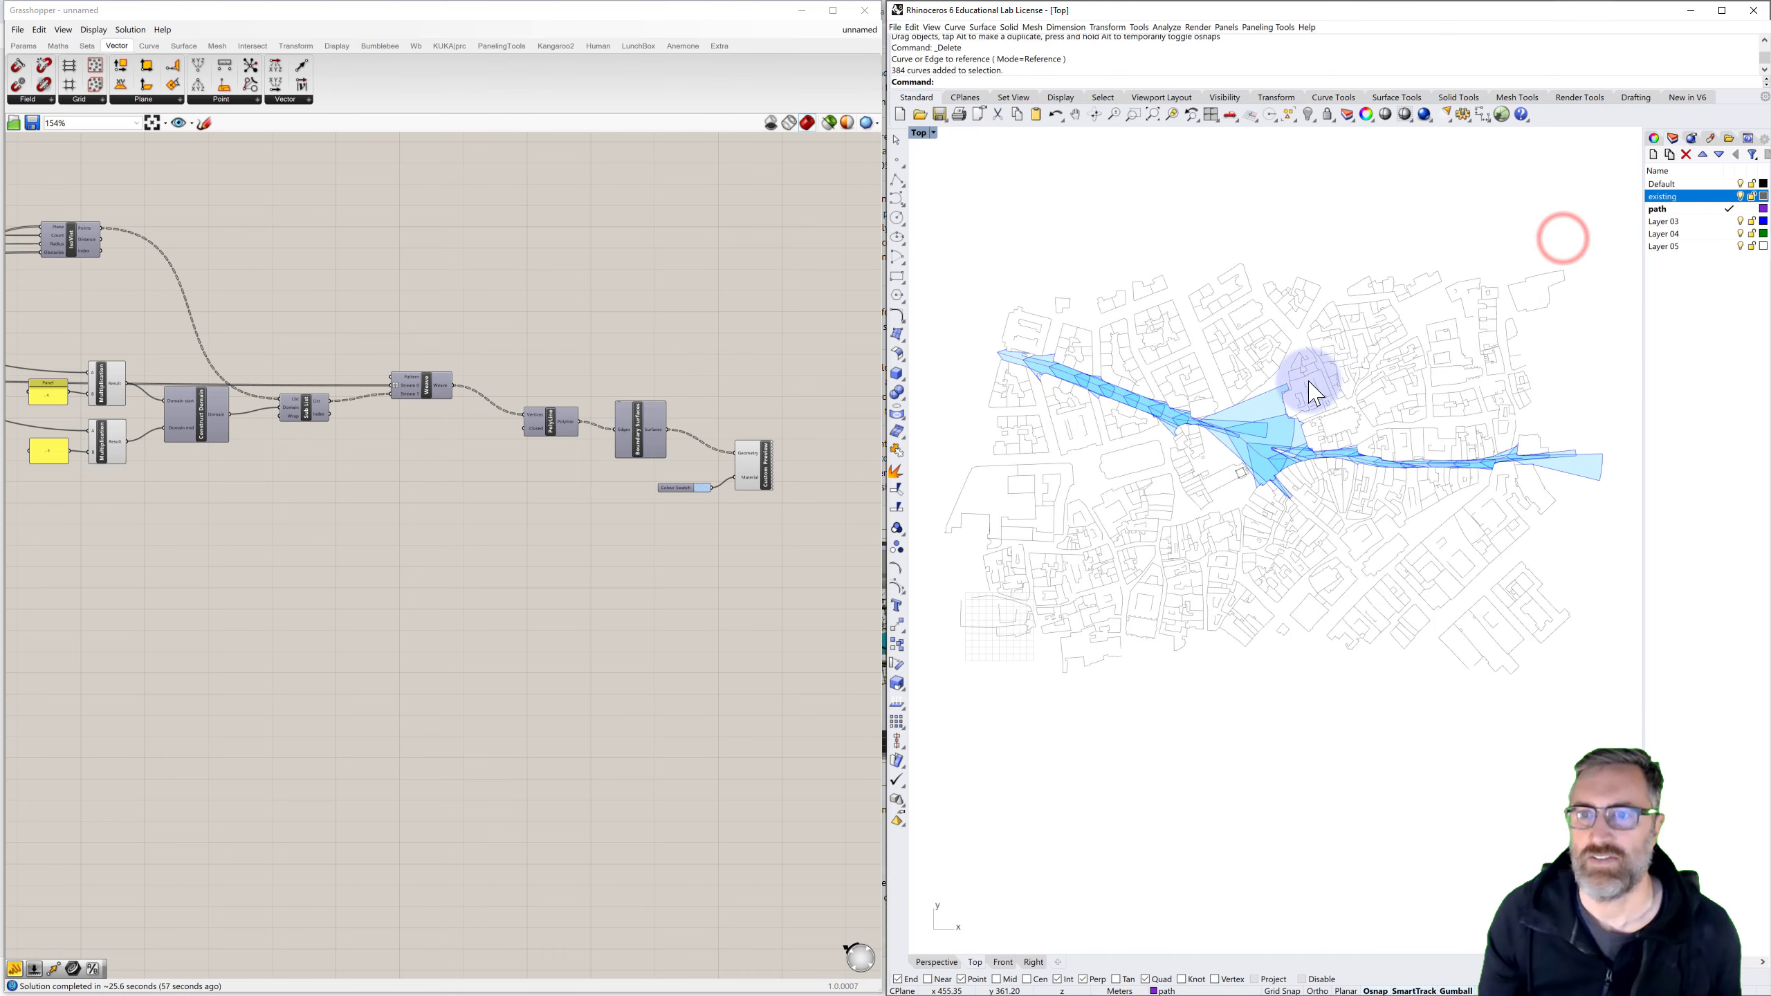
pyautogui.click(1344, 316)
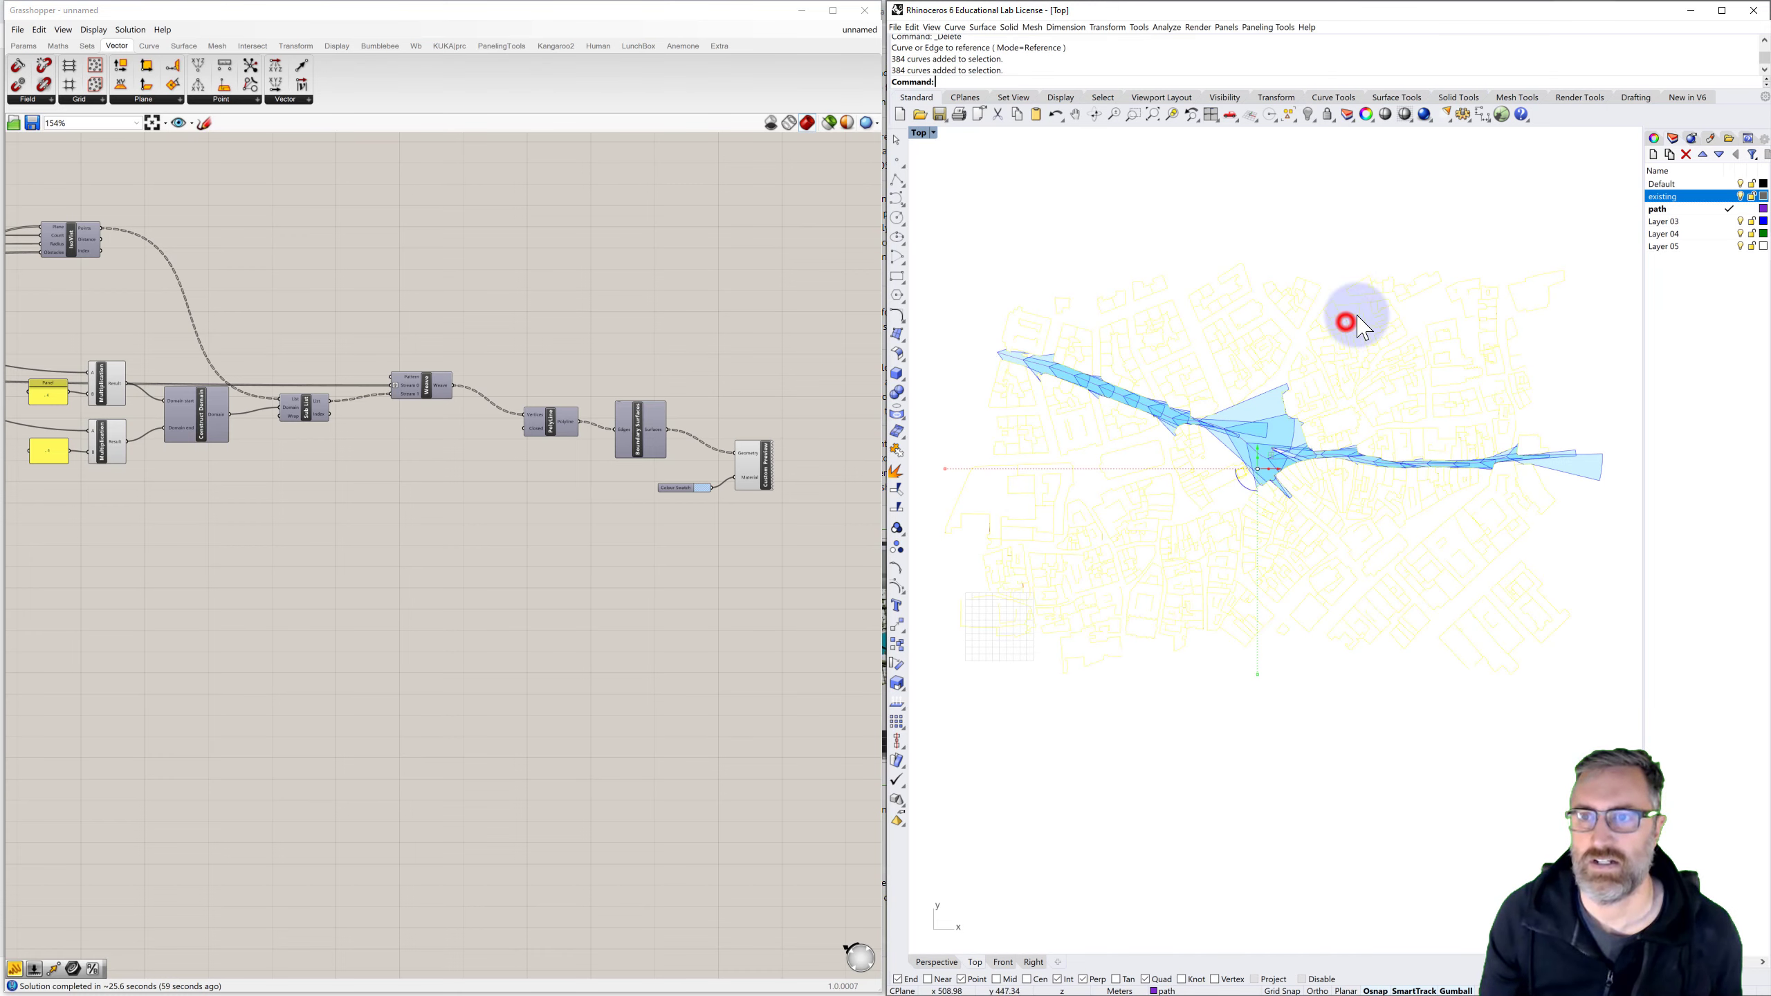
pyautogui.click(1344, 235)
pyautogui.click(1252, 399)
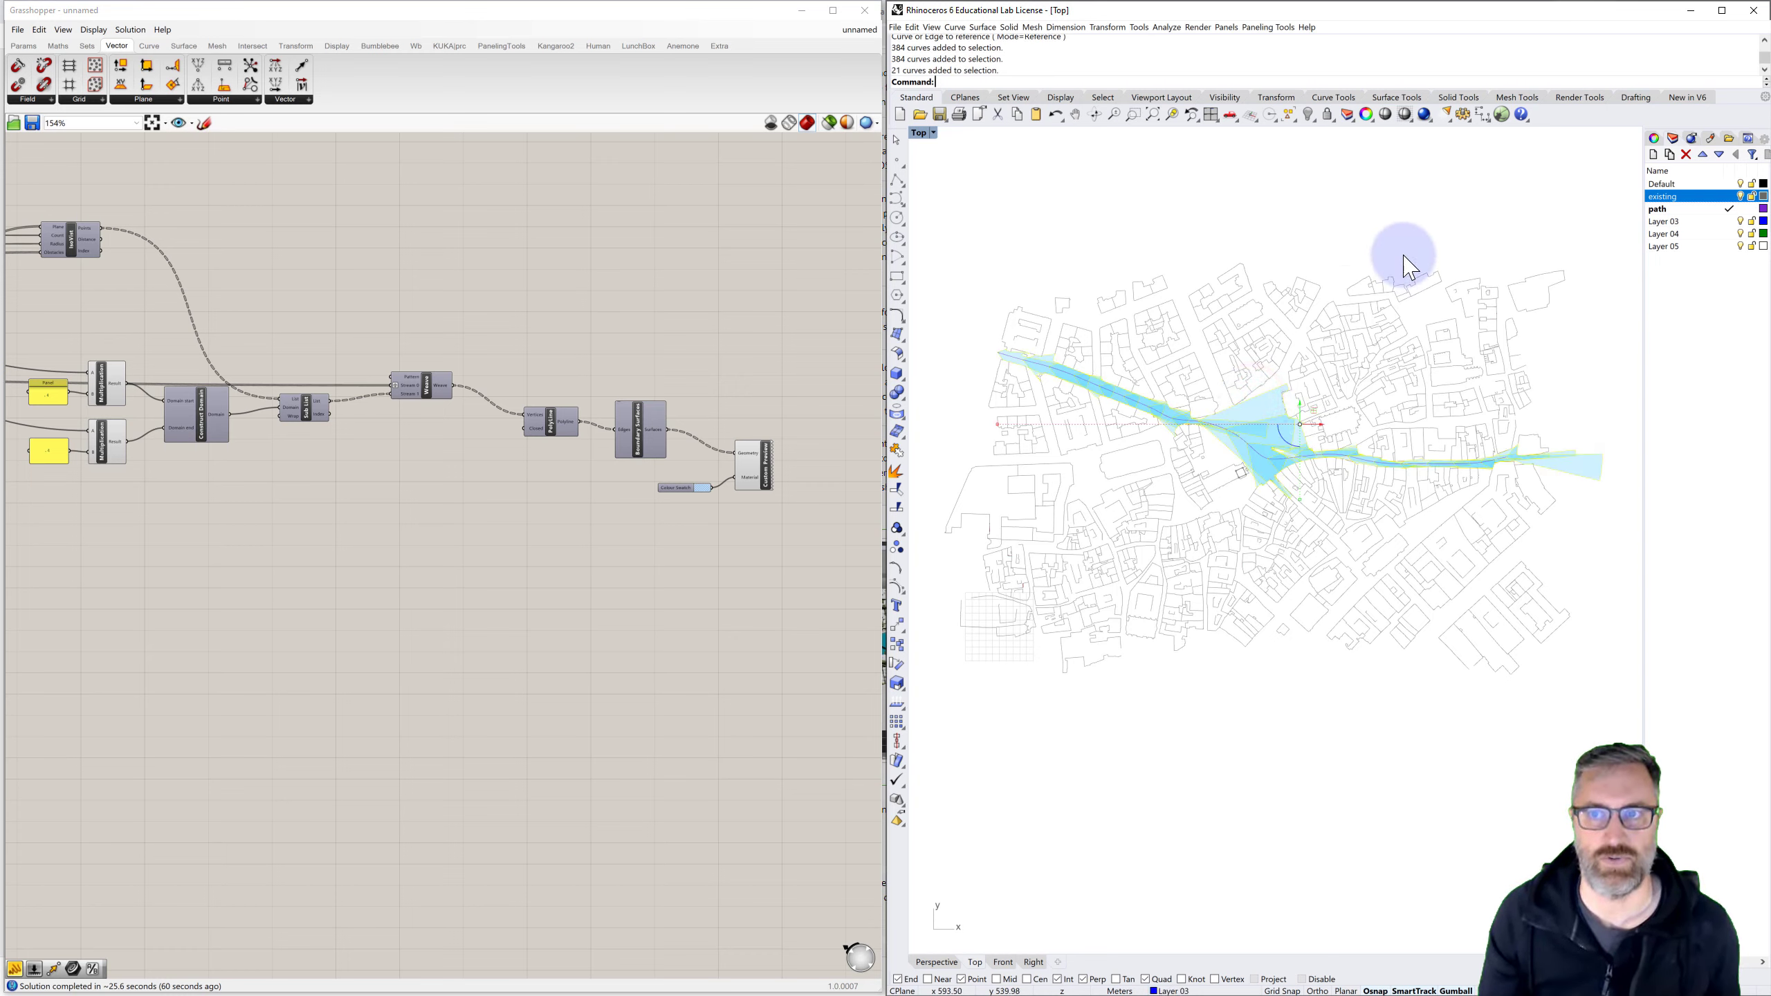
pyautogui.click(1399, 223)
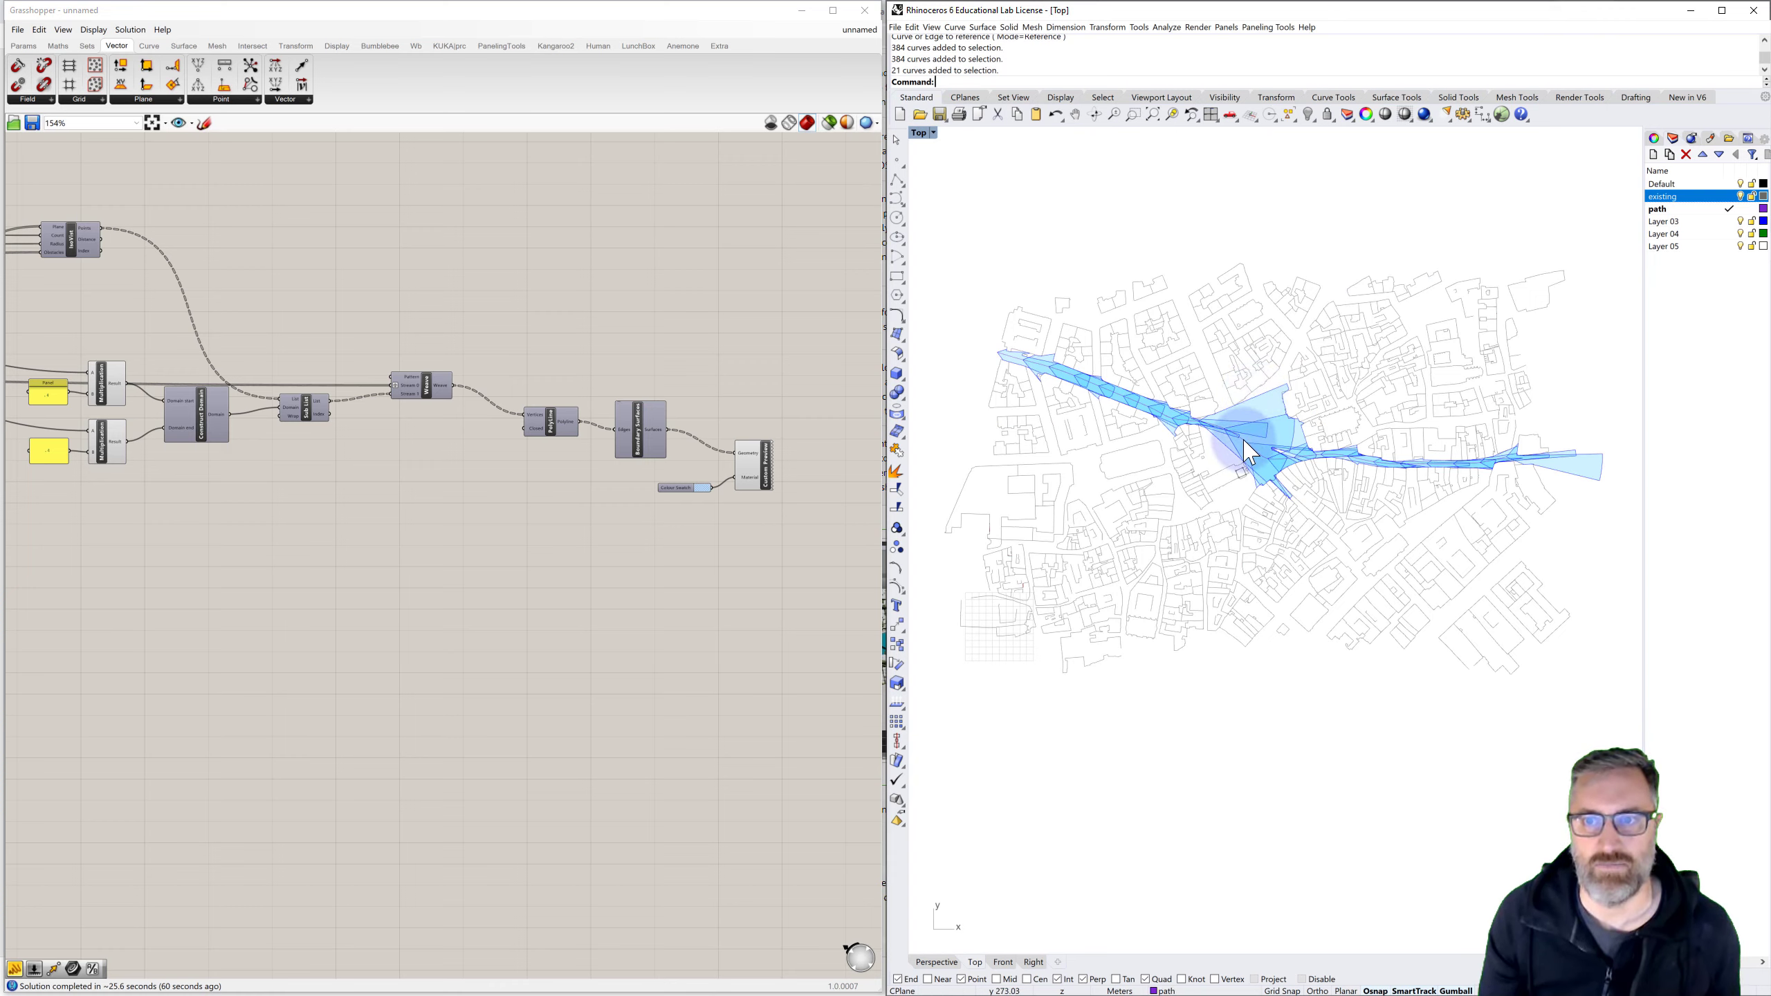
pyautogui.click(1383, 213)
pyautogui.scroll(-2, 1382, 211)
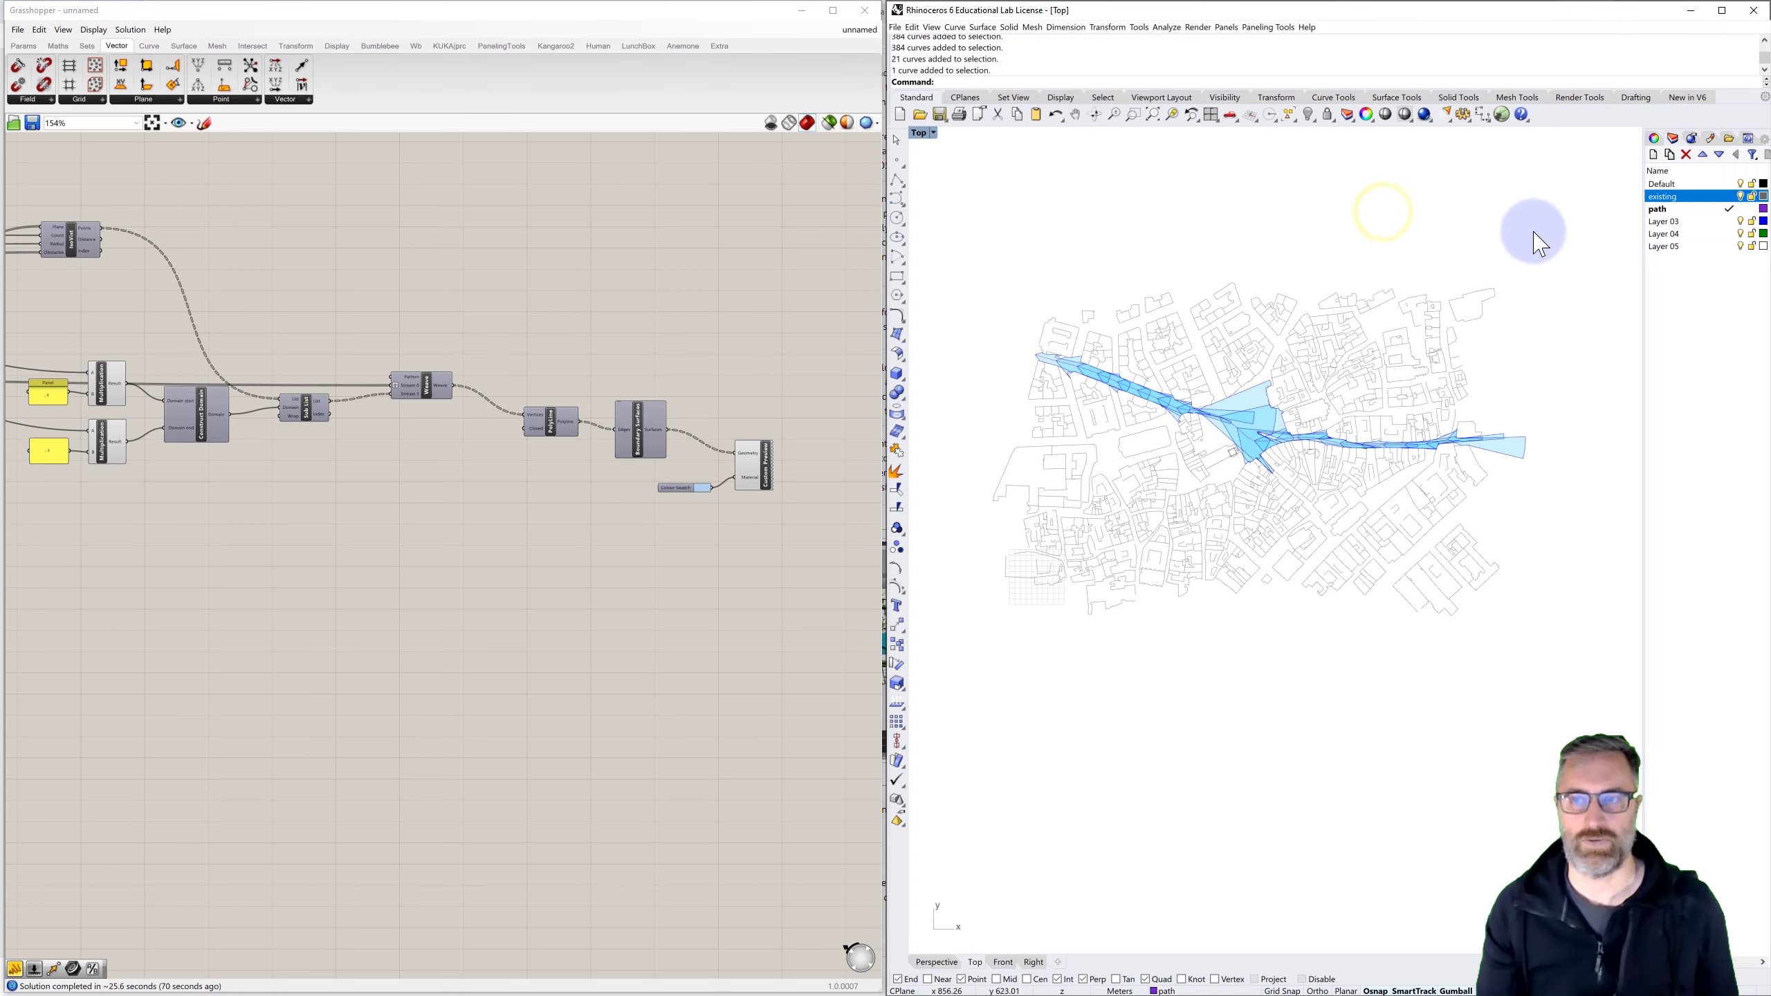
# Export all map, path and cone curves as an Adobe Illustrator file named prague, using a snapshot of the current view in RGB
pyautogui.moveTo(1605, 222); pyautogui.dragTo(948, 682)
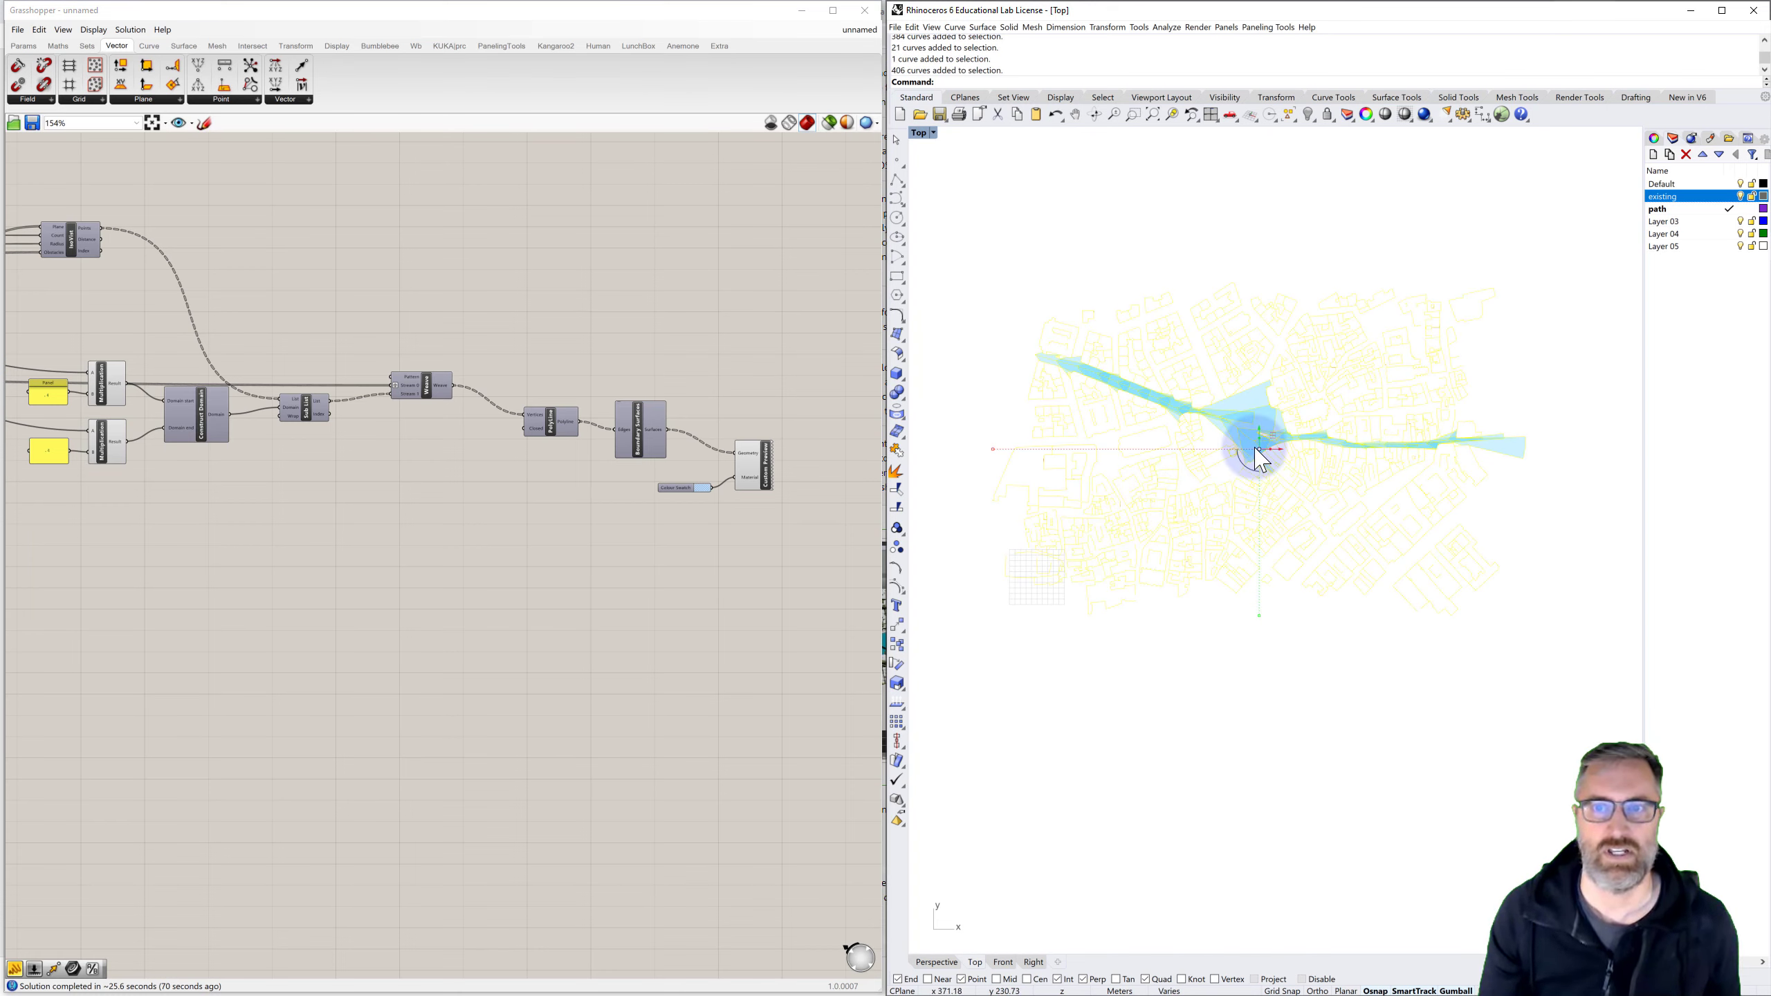
pyautogui.click(896, 27)
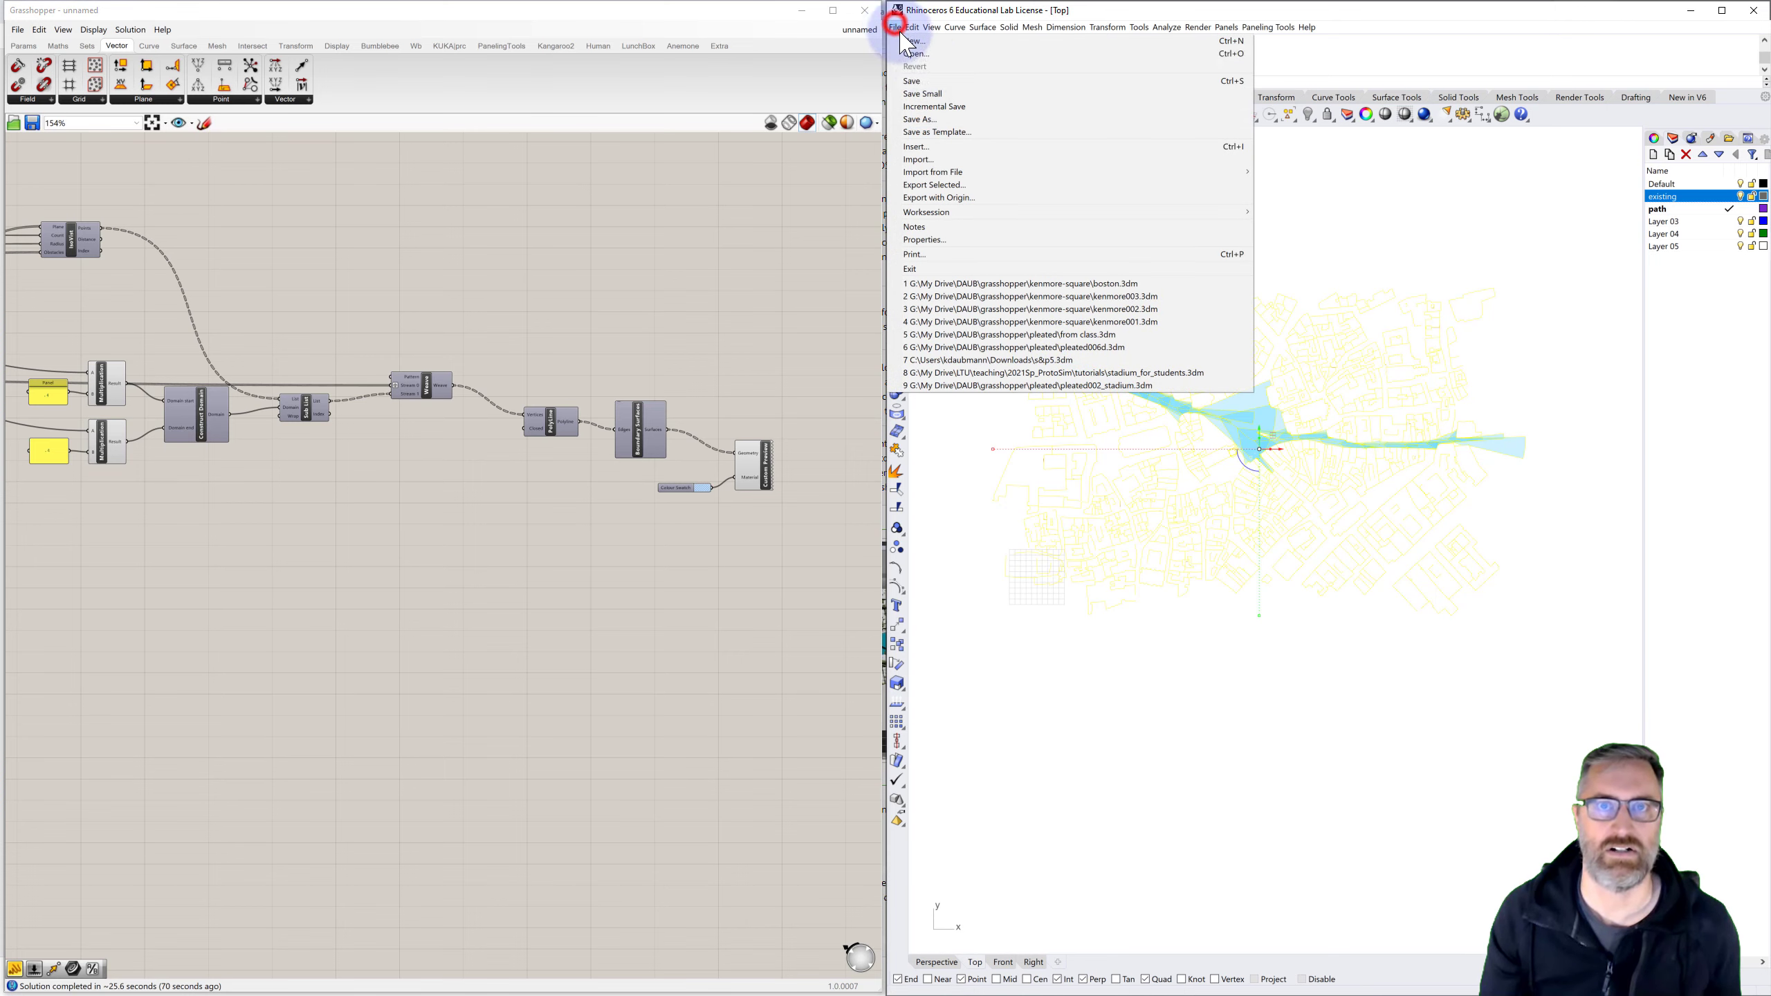
pyautogui.click(934, 186)
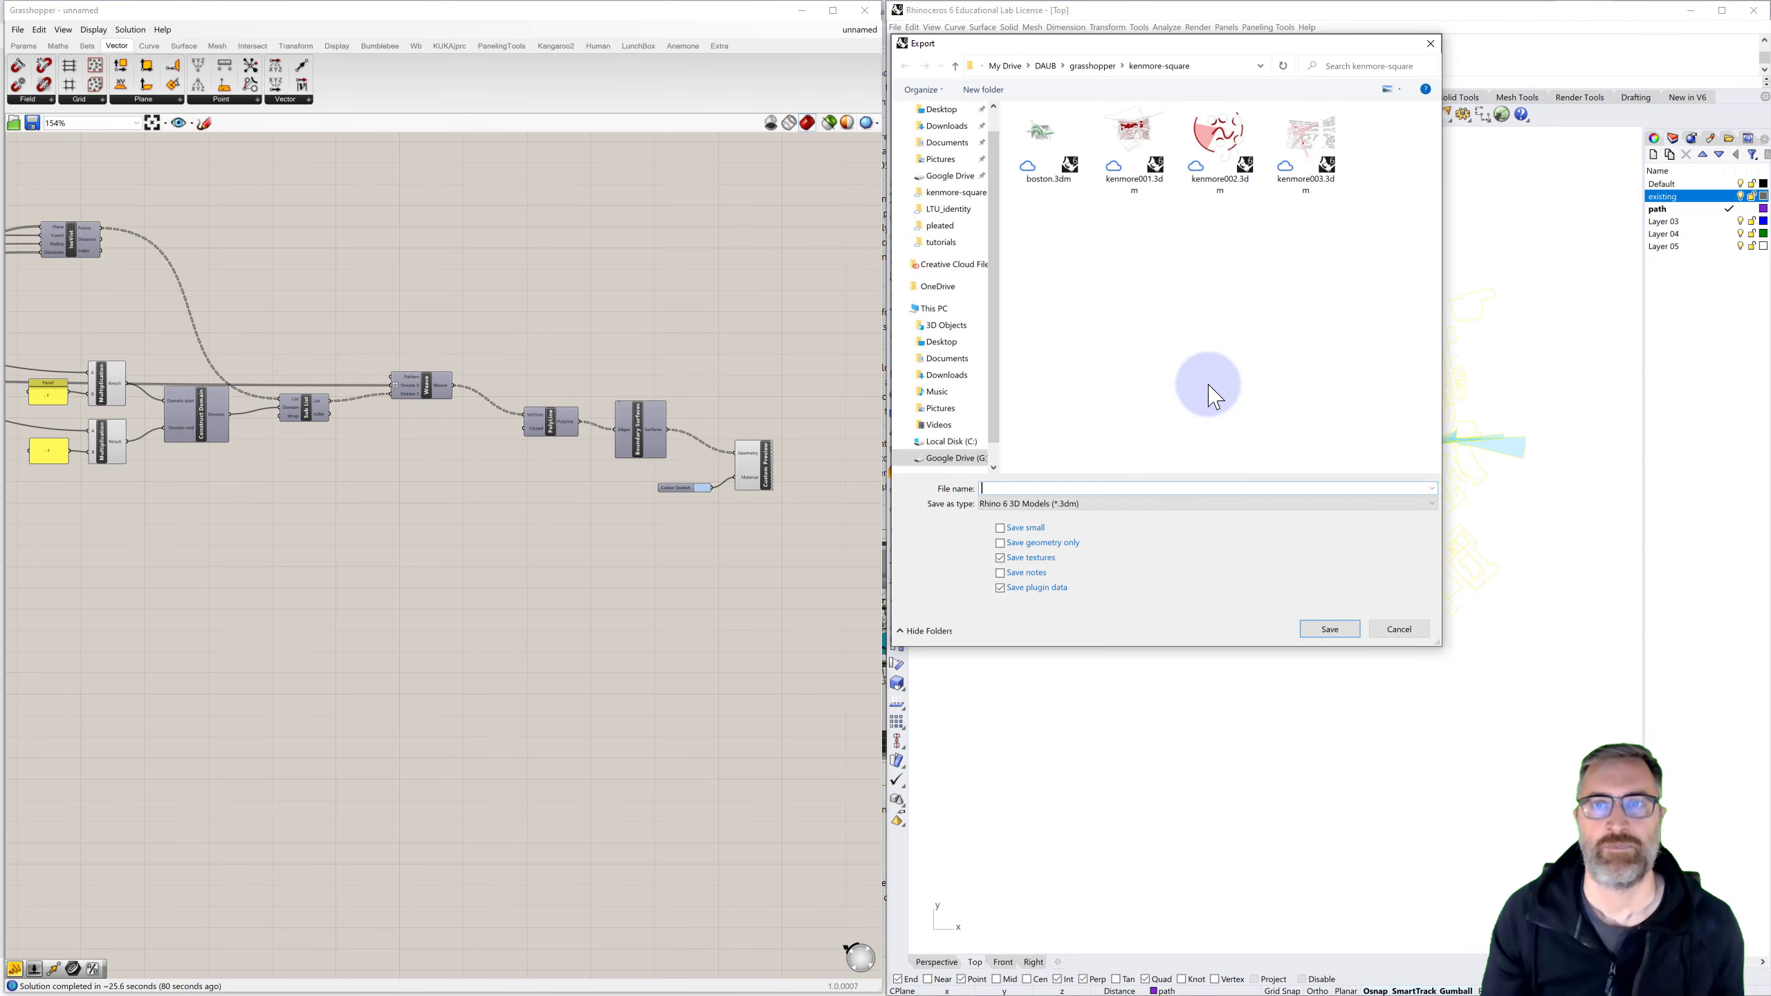
pyautogui.click(1055, 505)
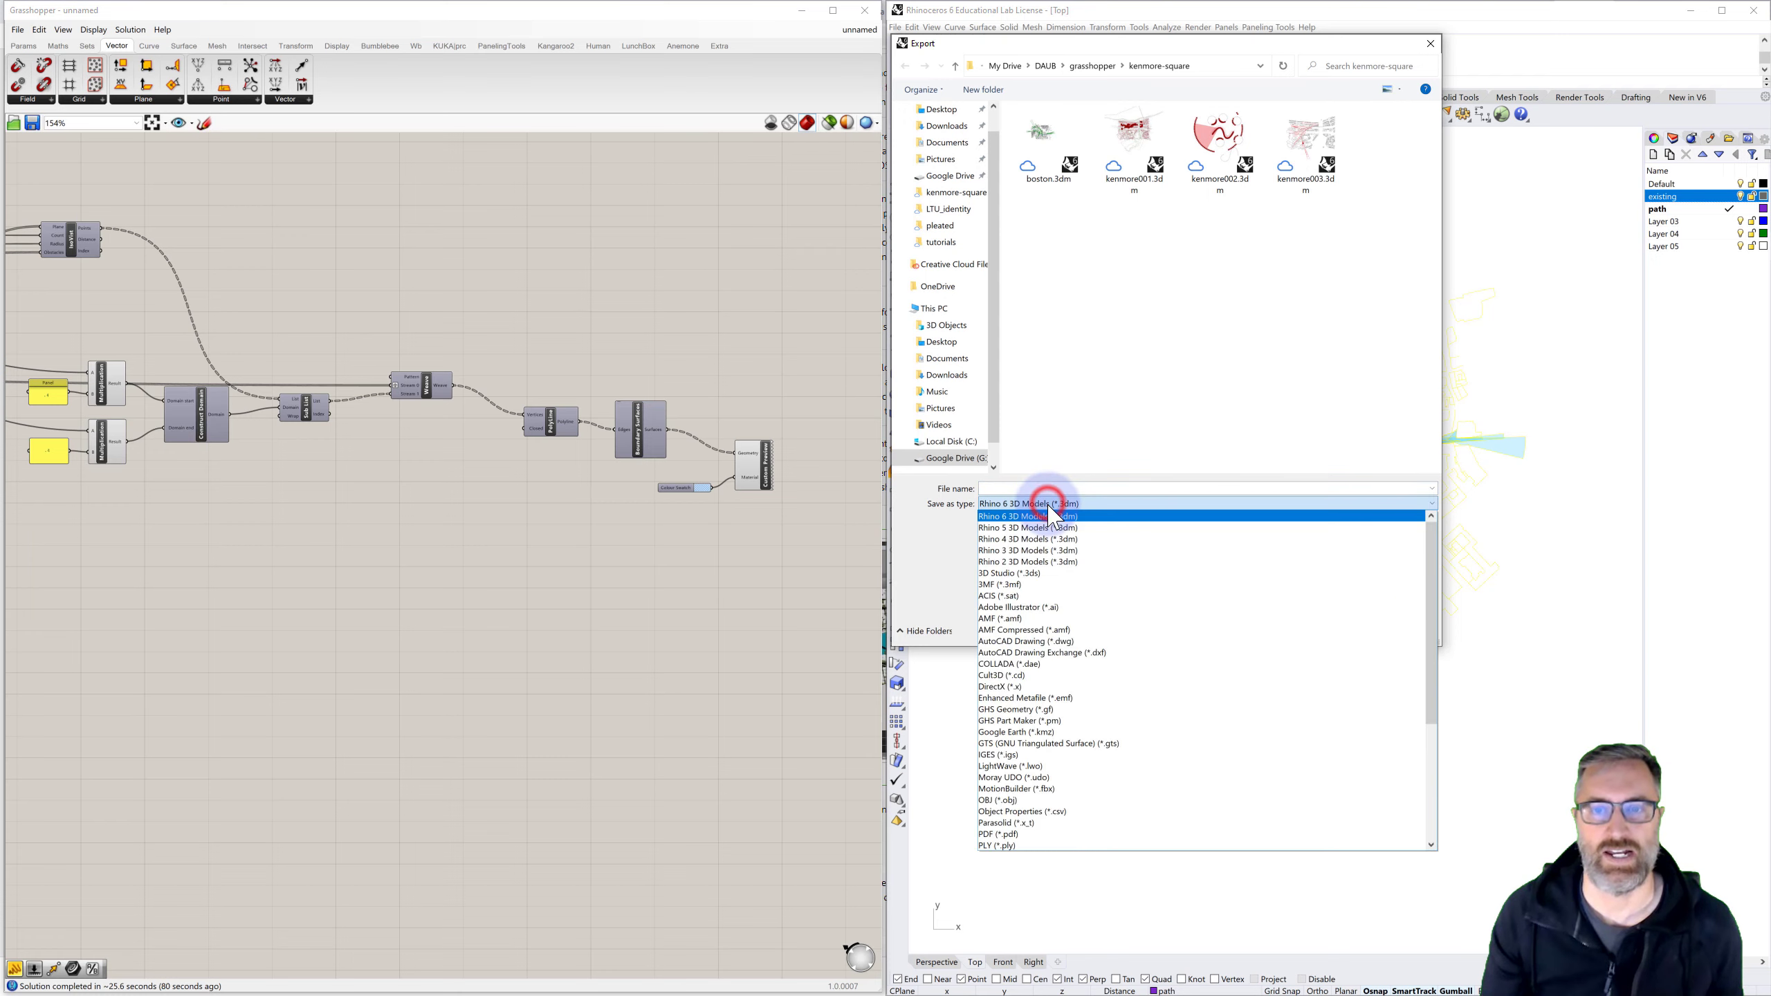
pyautogui.click(1036, 606)
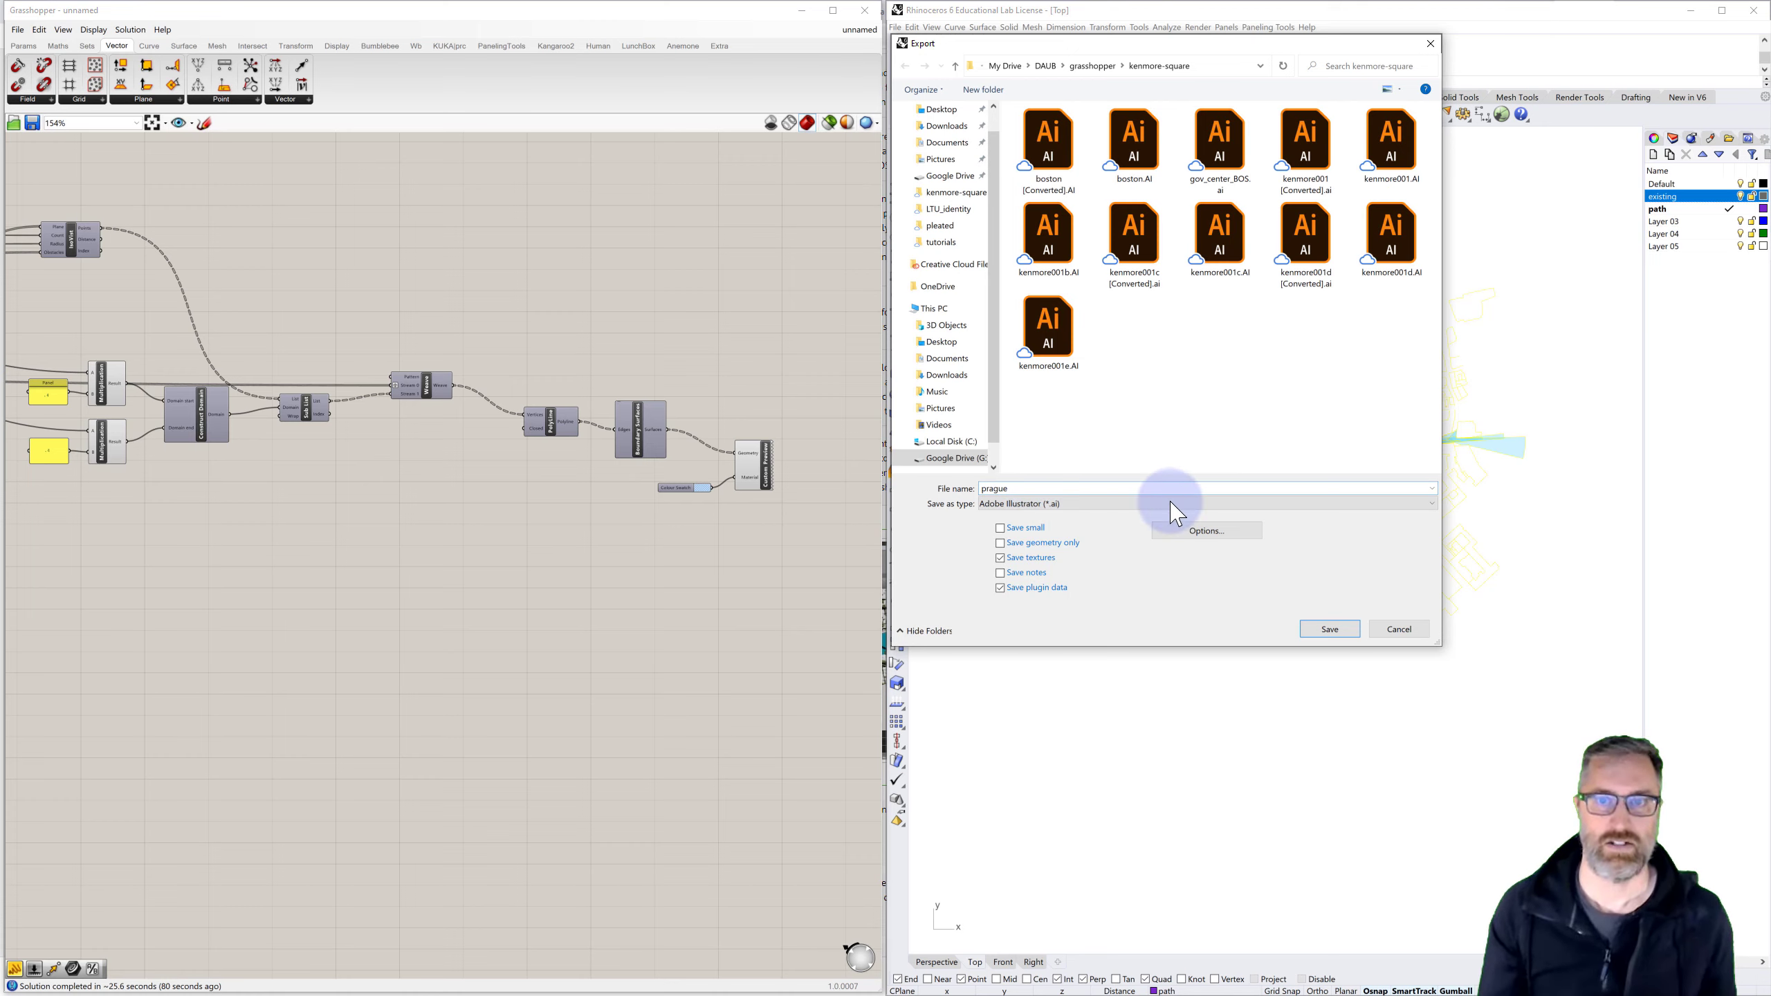
pyautogui.click(1328, 630)
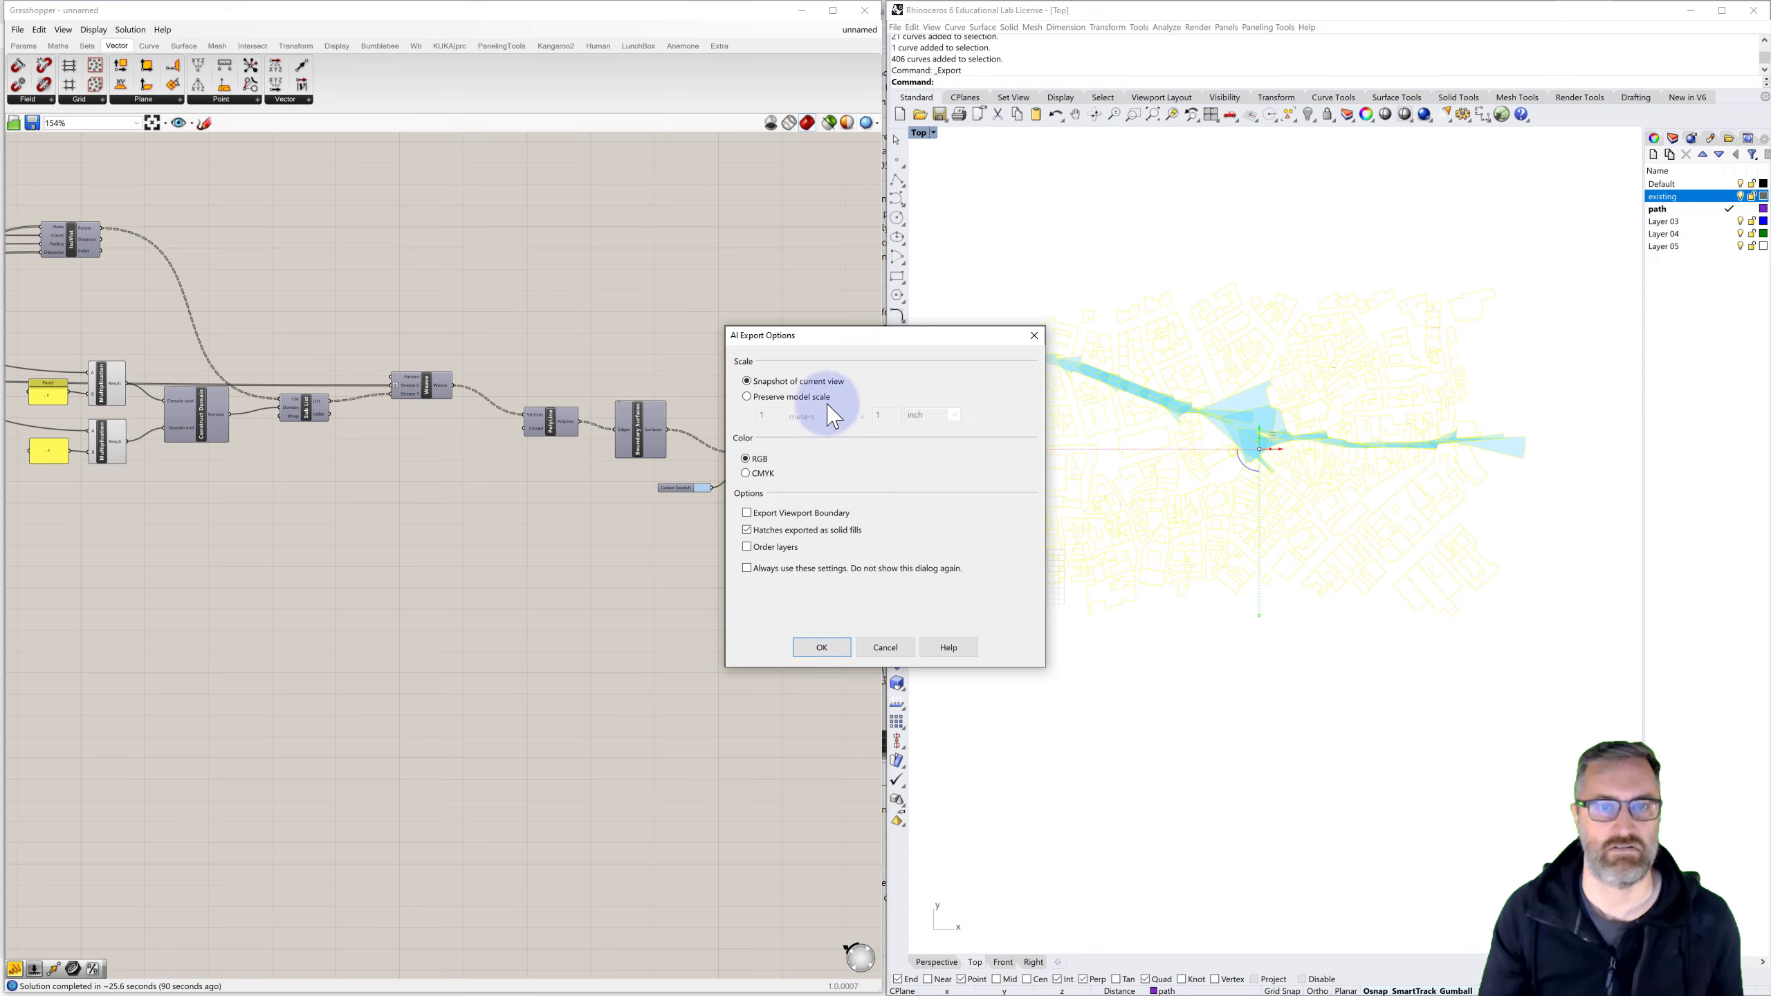
pyautogui.click(823, 648)
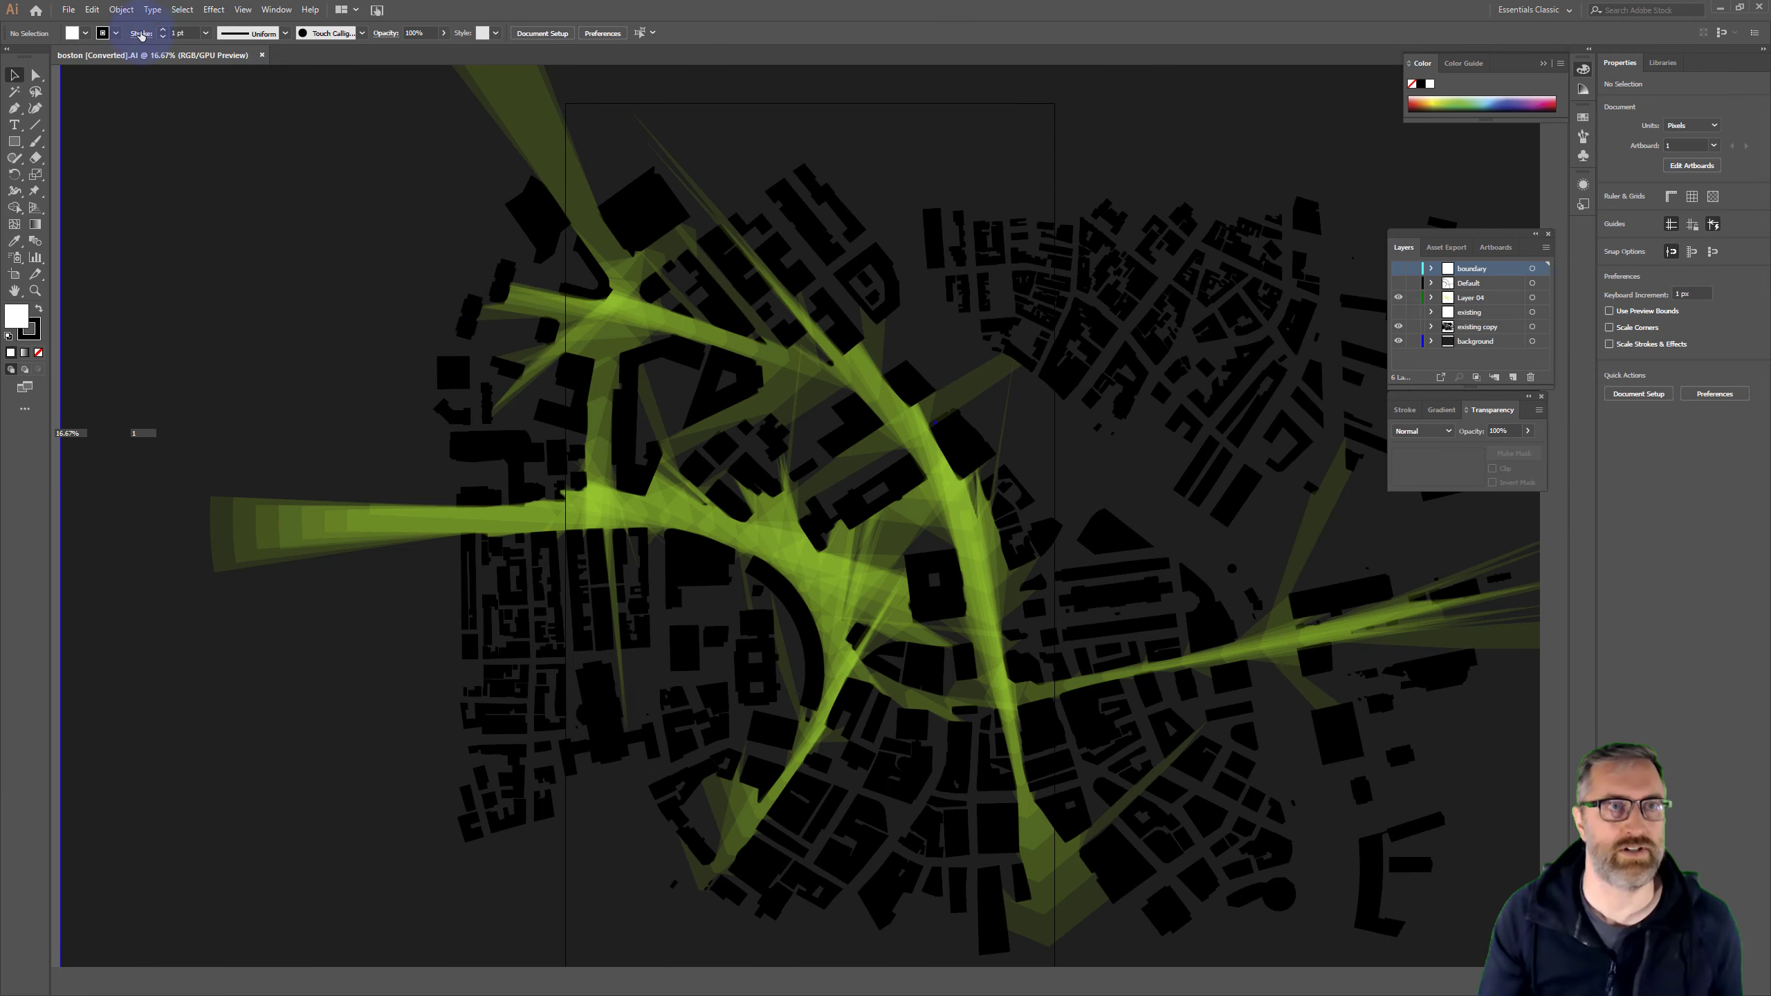
# Switch to Illustrator and open prague.AI from the kenmore-square folder
pyautogui.click(67, 9)
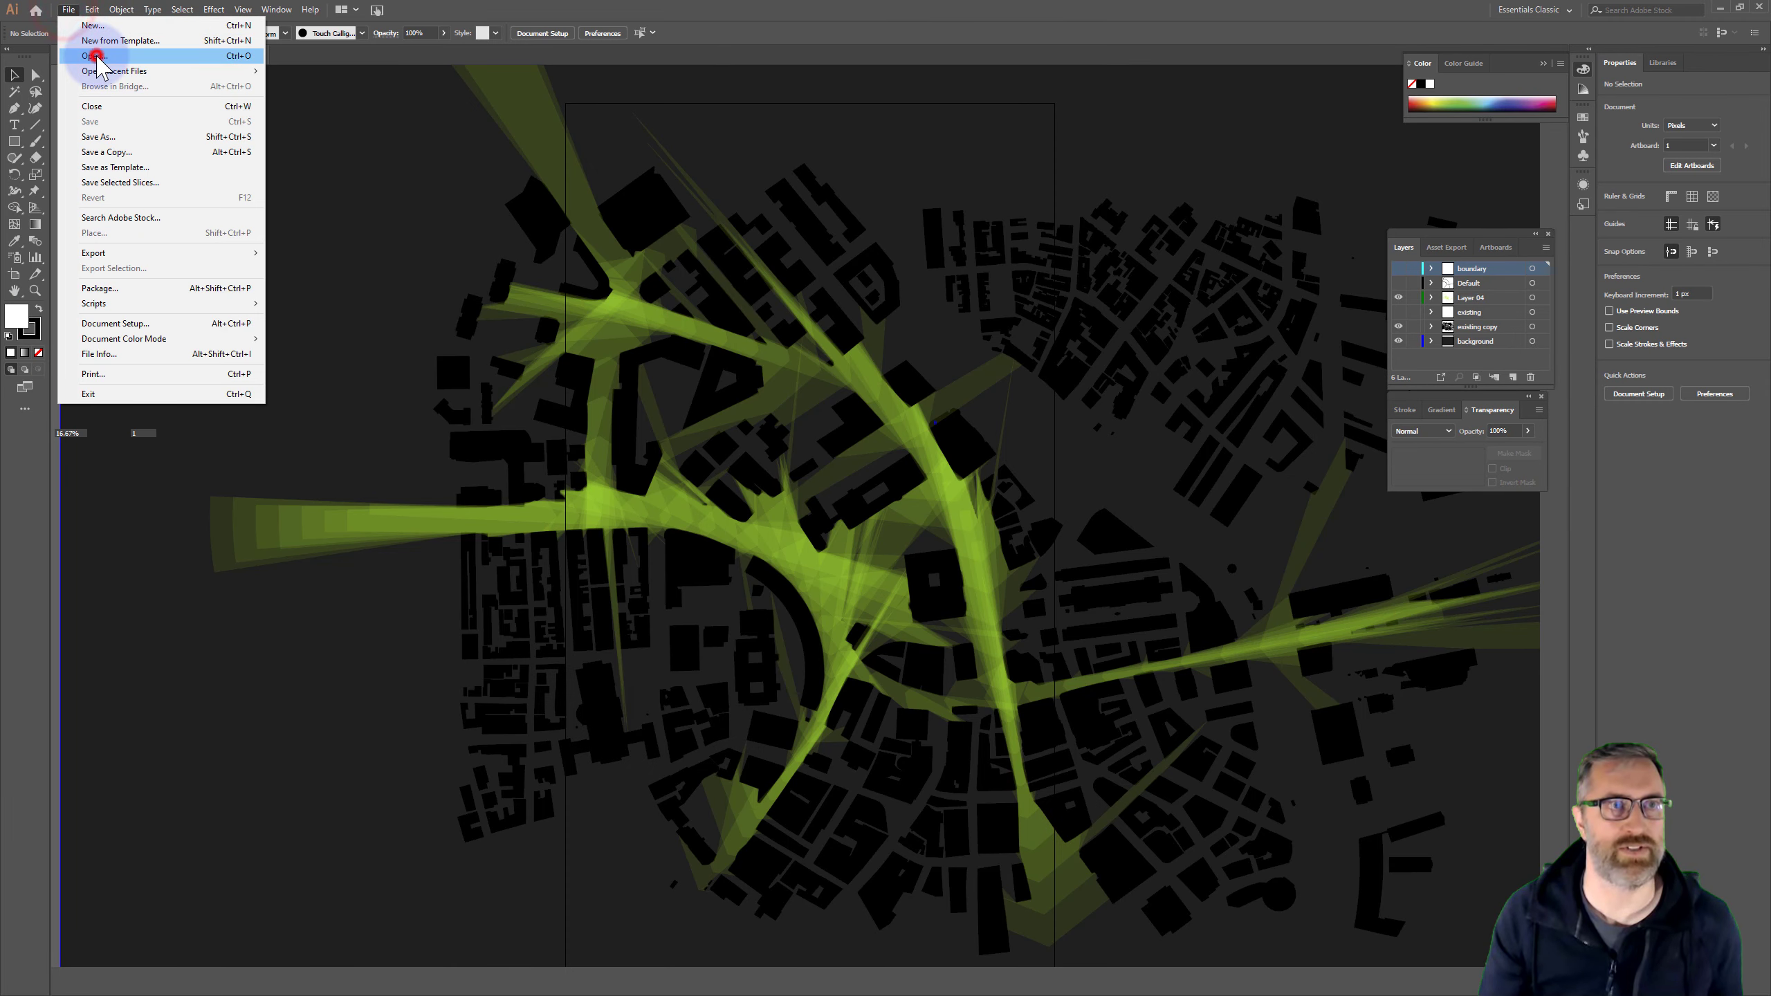
pyautogui.click(96, 56)
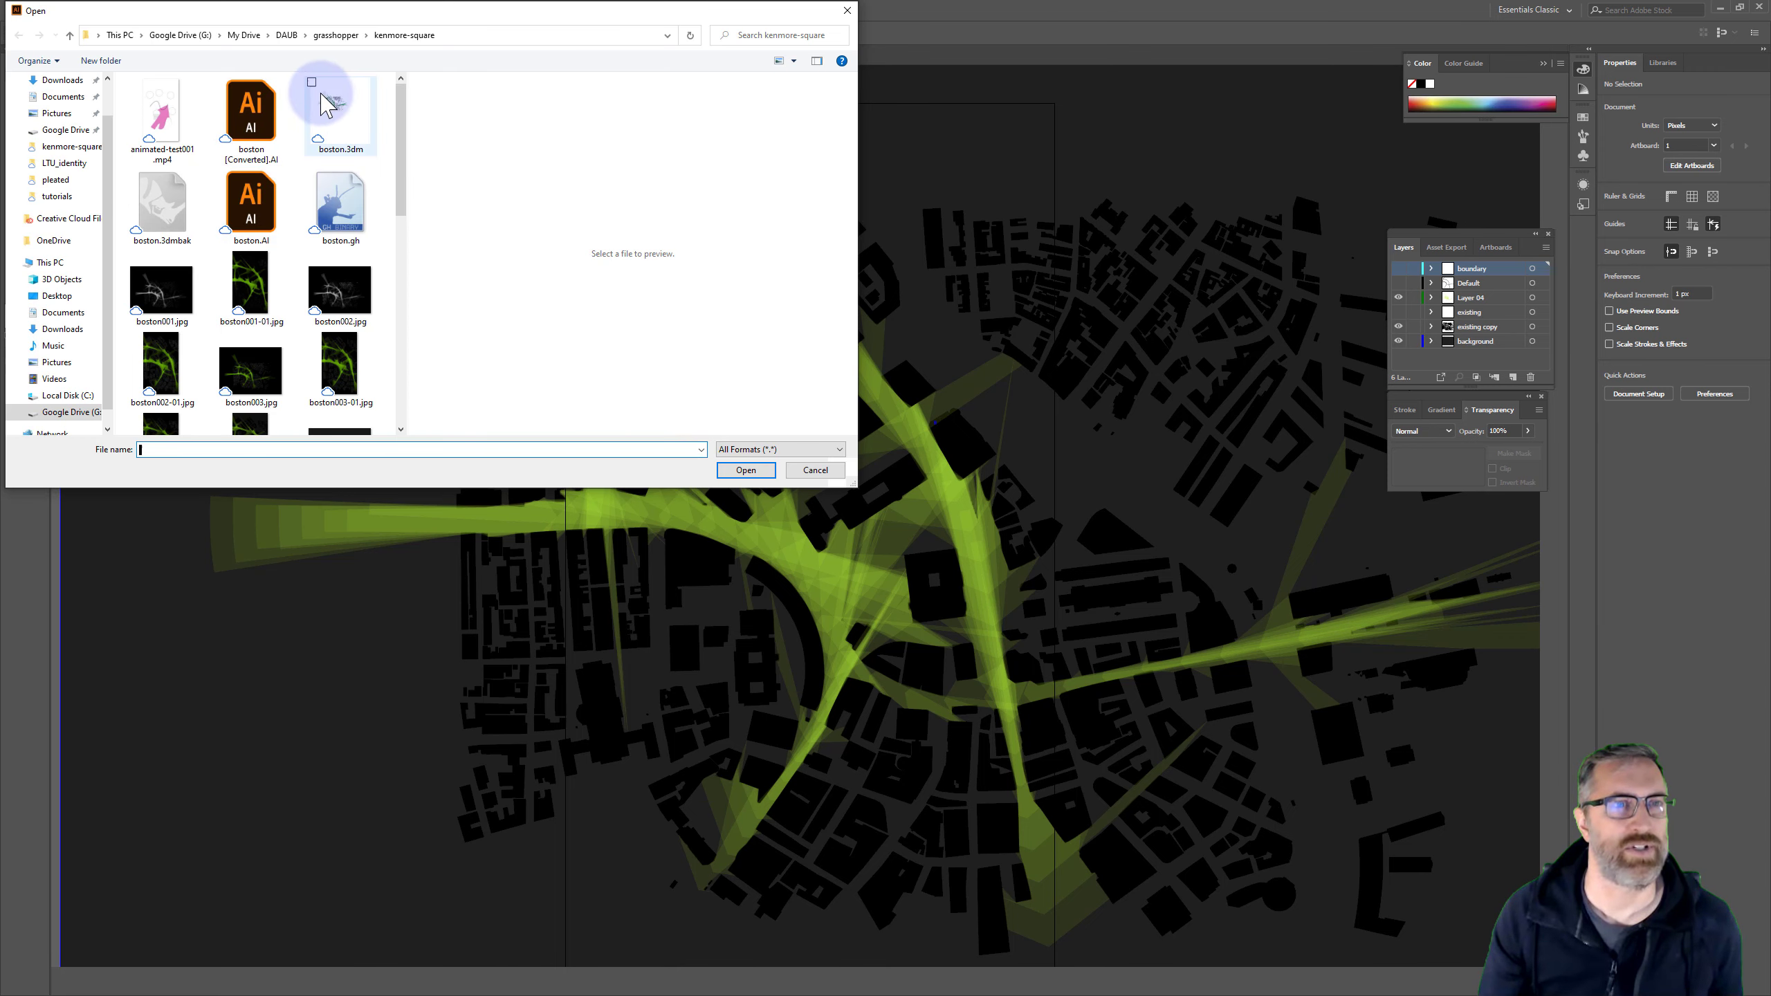
pyautogui.scroll(-5, 355, 223)
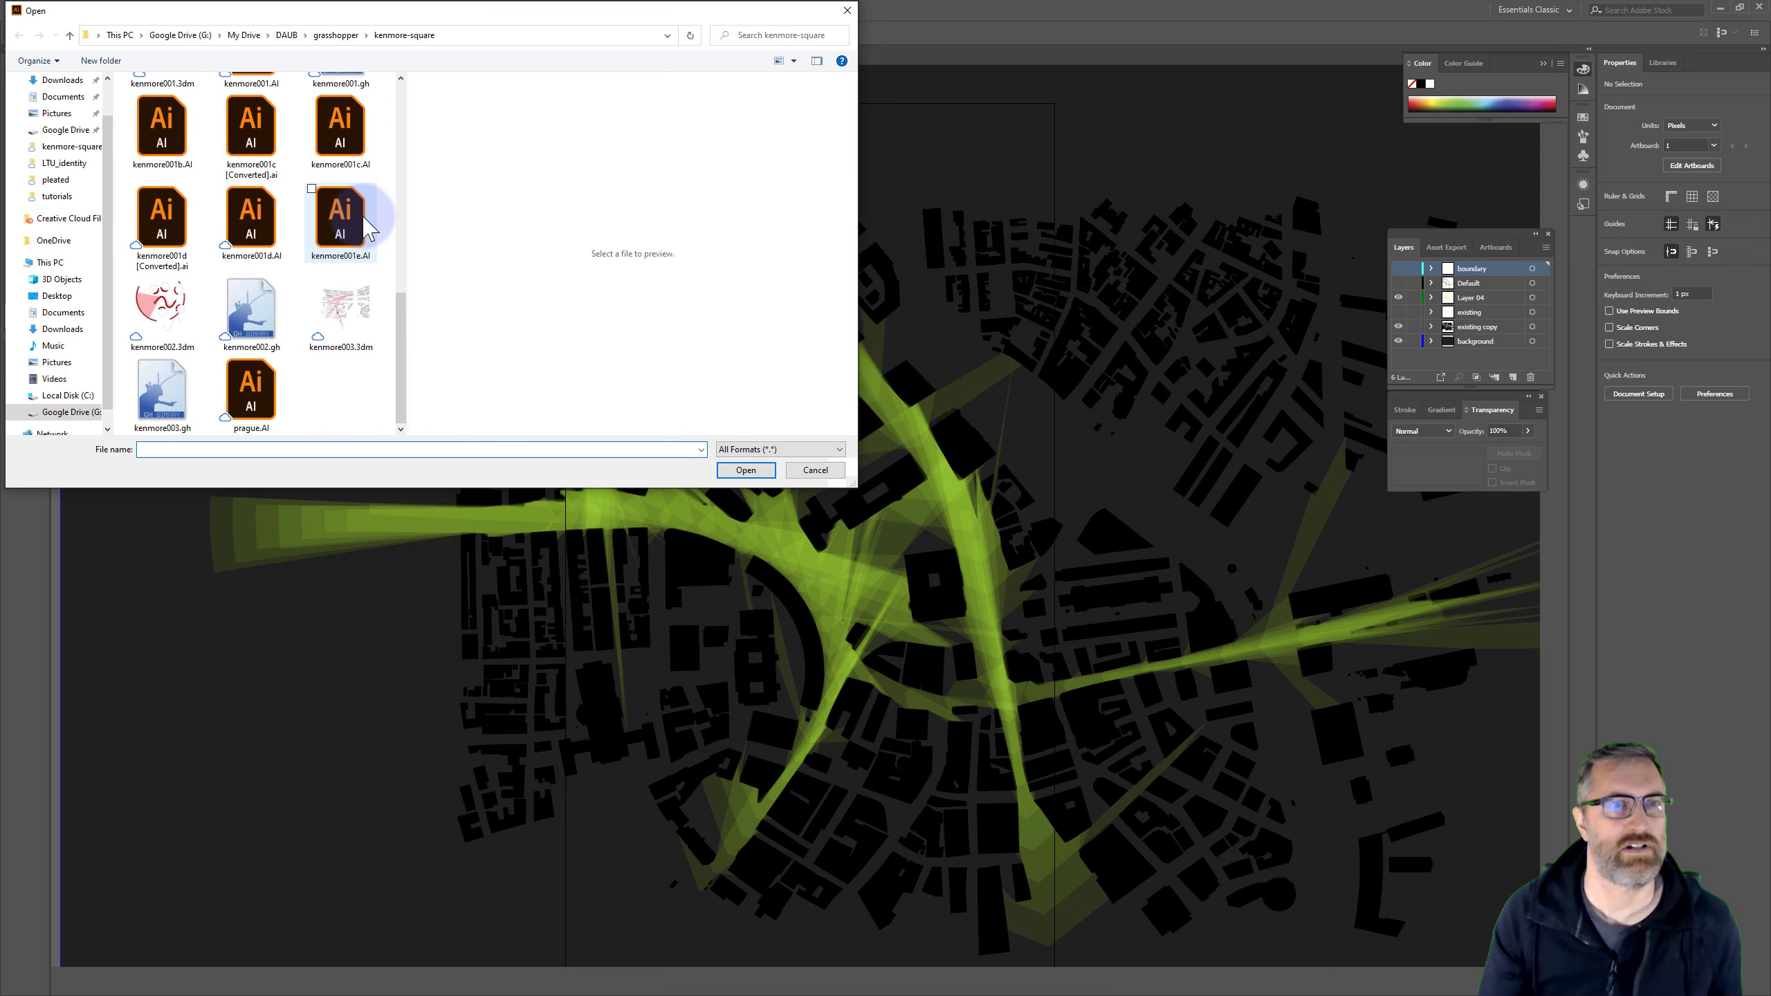
pyautogui.doubleClick(250, 395)
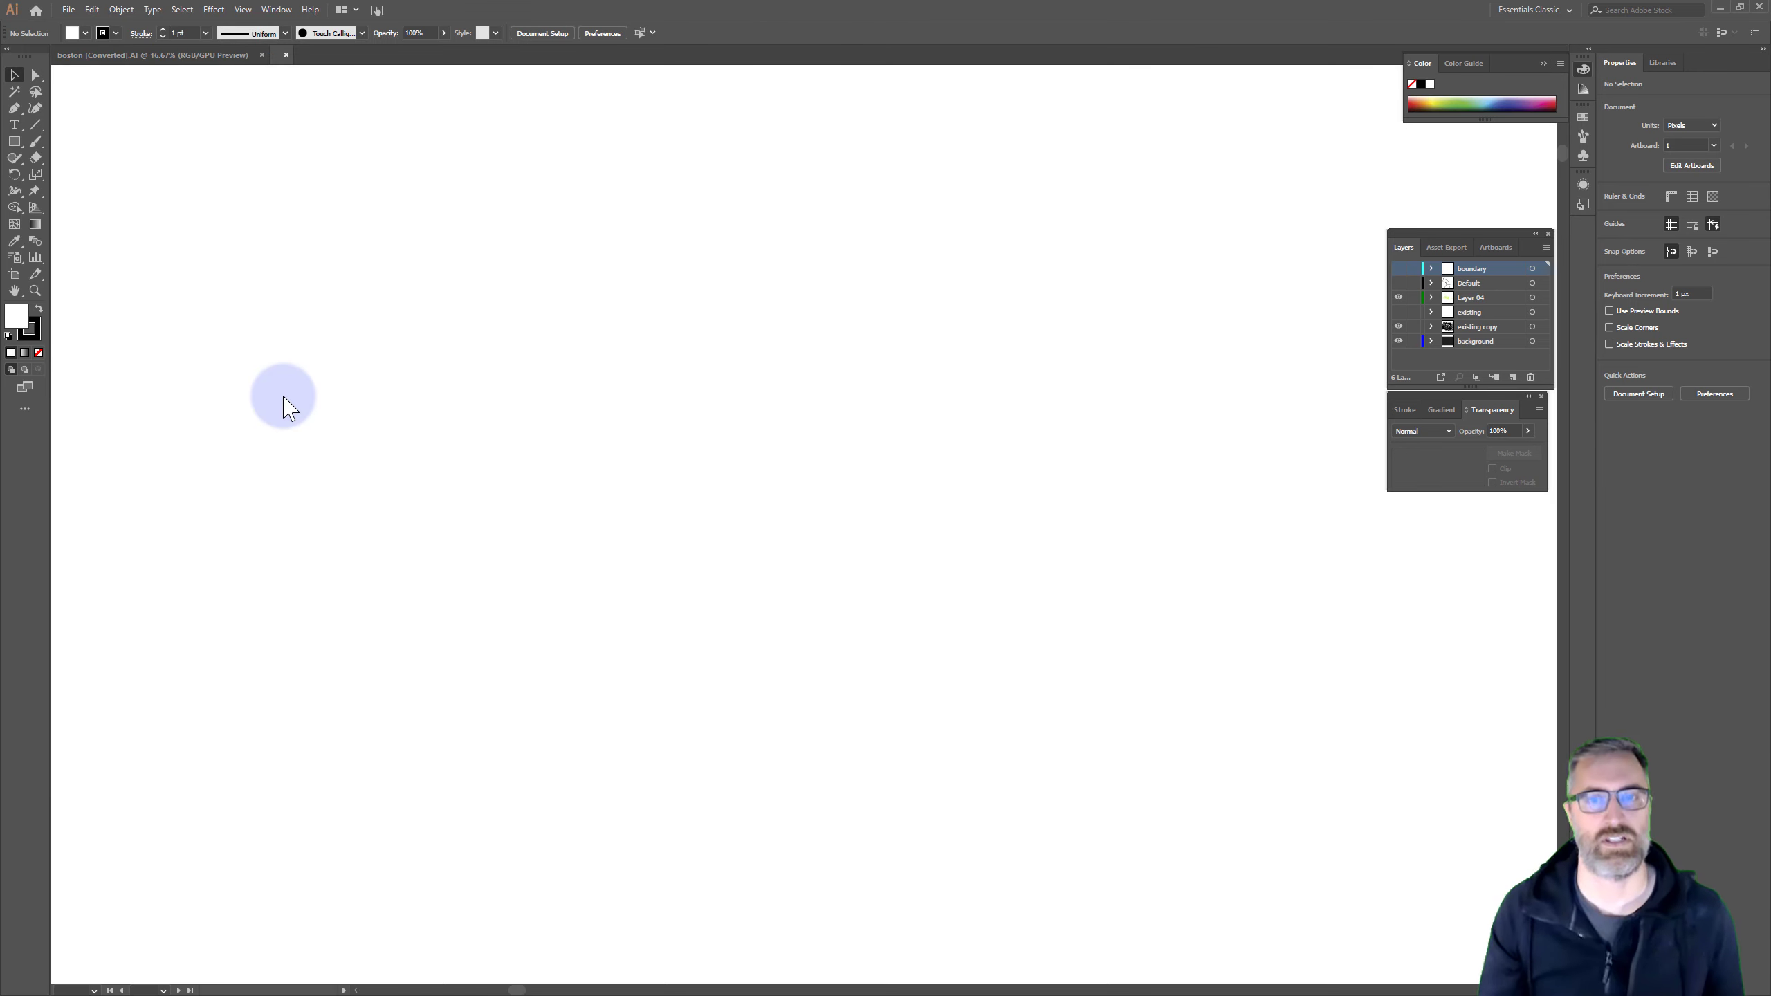
pyautogui.keyDown('alt'); pyautogui.scroll(2, 721, 453); pyautogui.keyUp('alt')
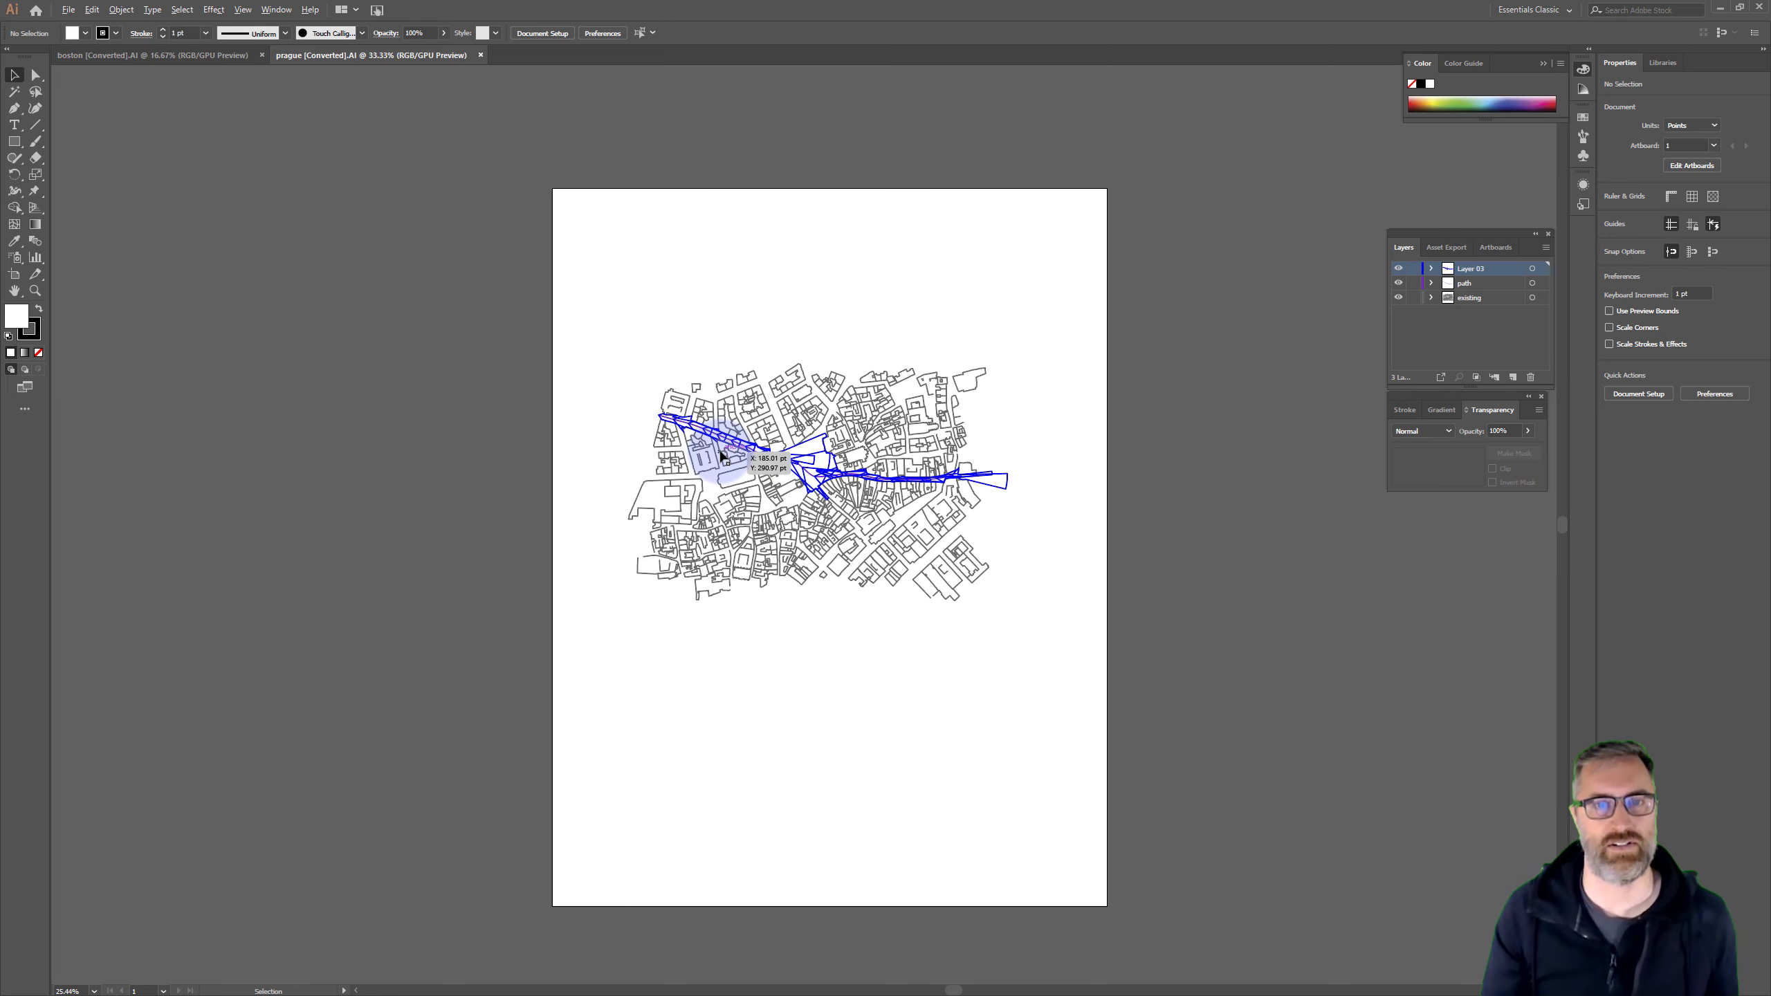
pyautogui.moveTo(765, 358); pyautogui.dragTo(729, 356)
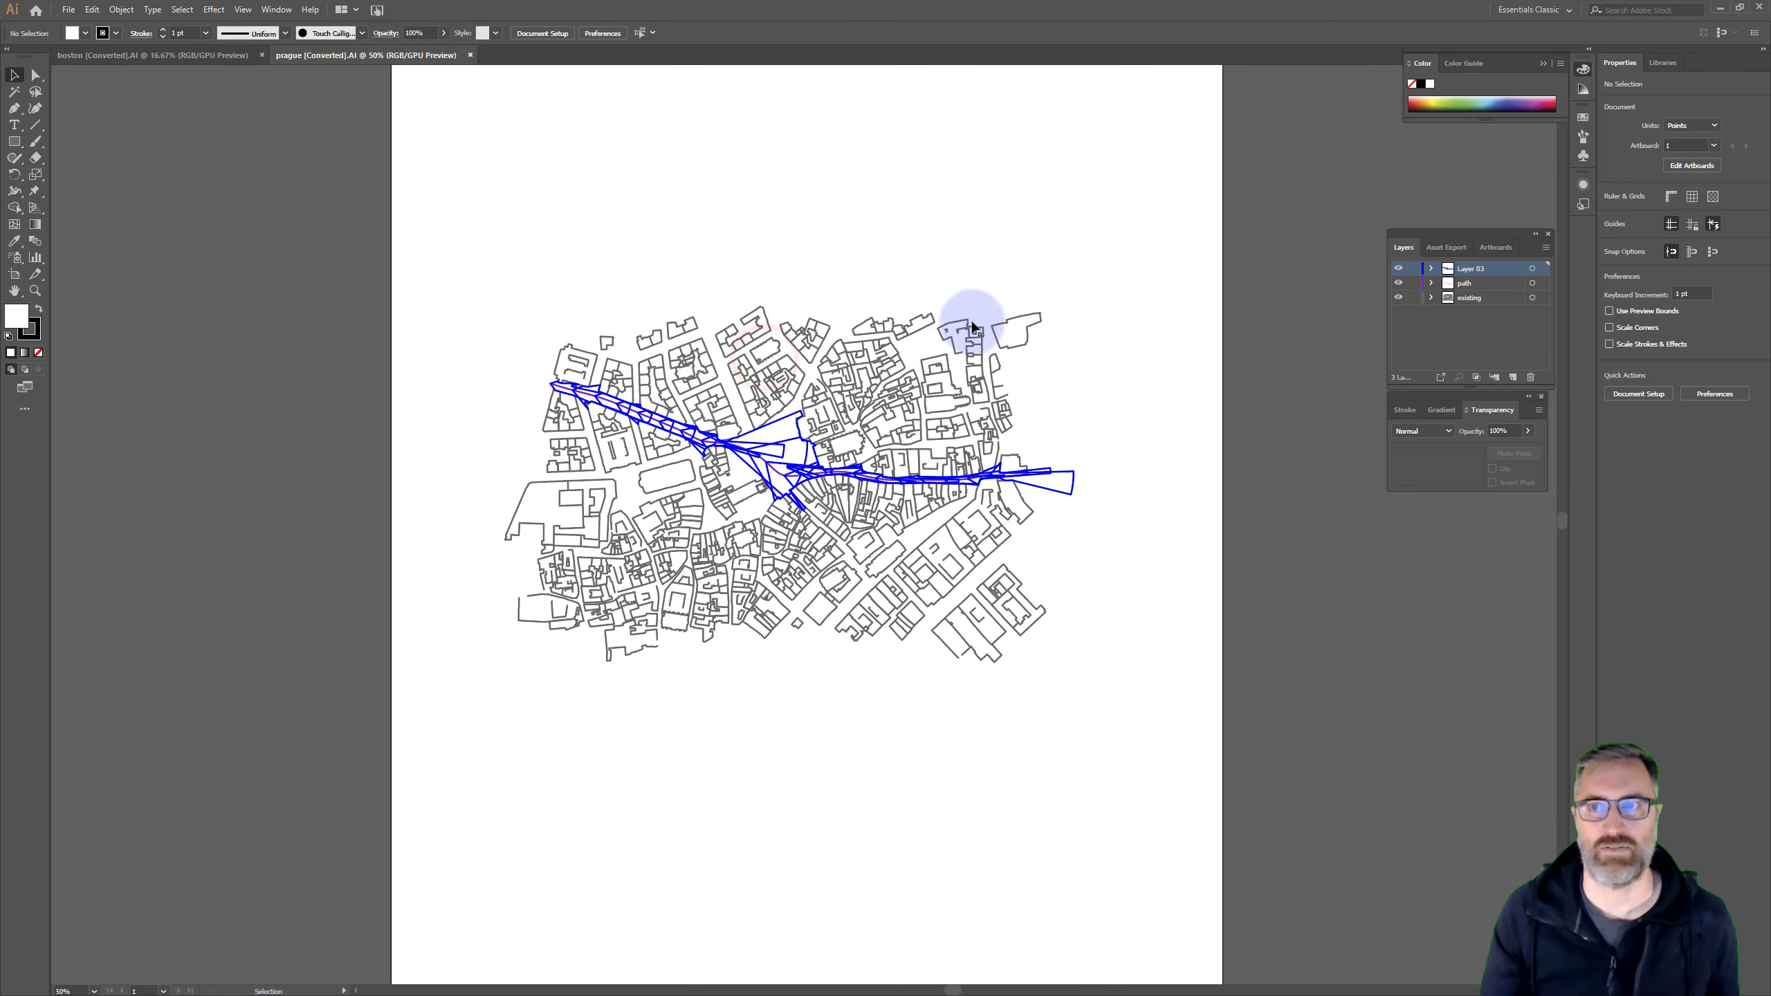
# Hide Layer 03 and the path layer, and set the stroke weight of all artwork on the existing layer to 0.15 pt
pyautogui.click(1400, 269)
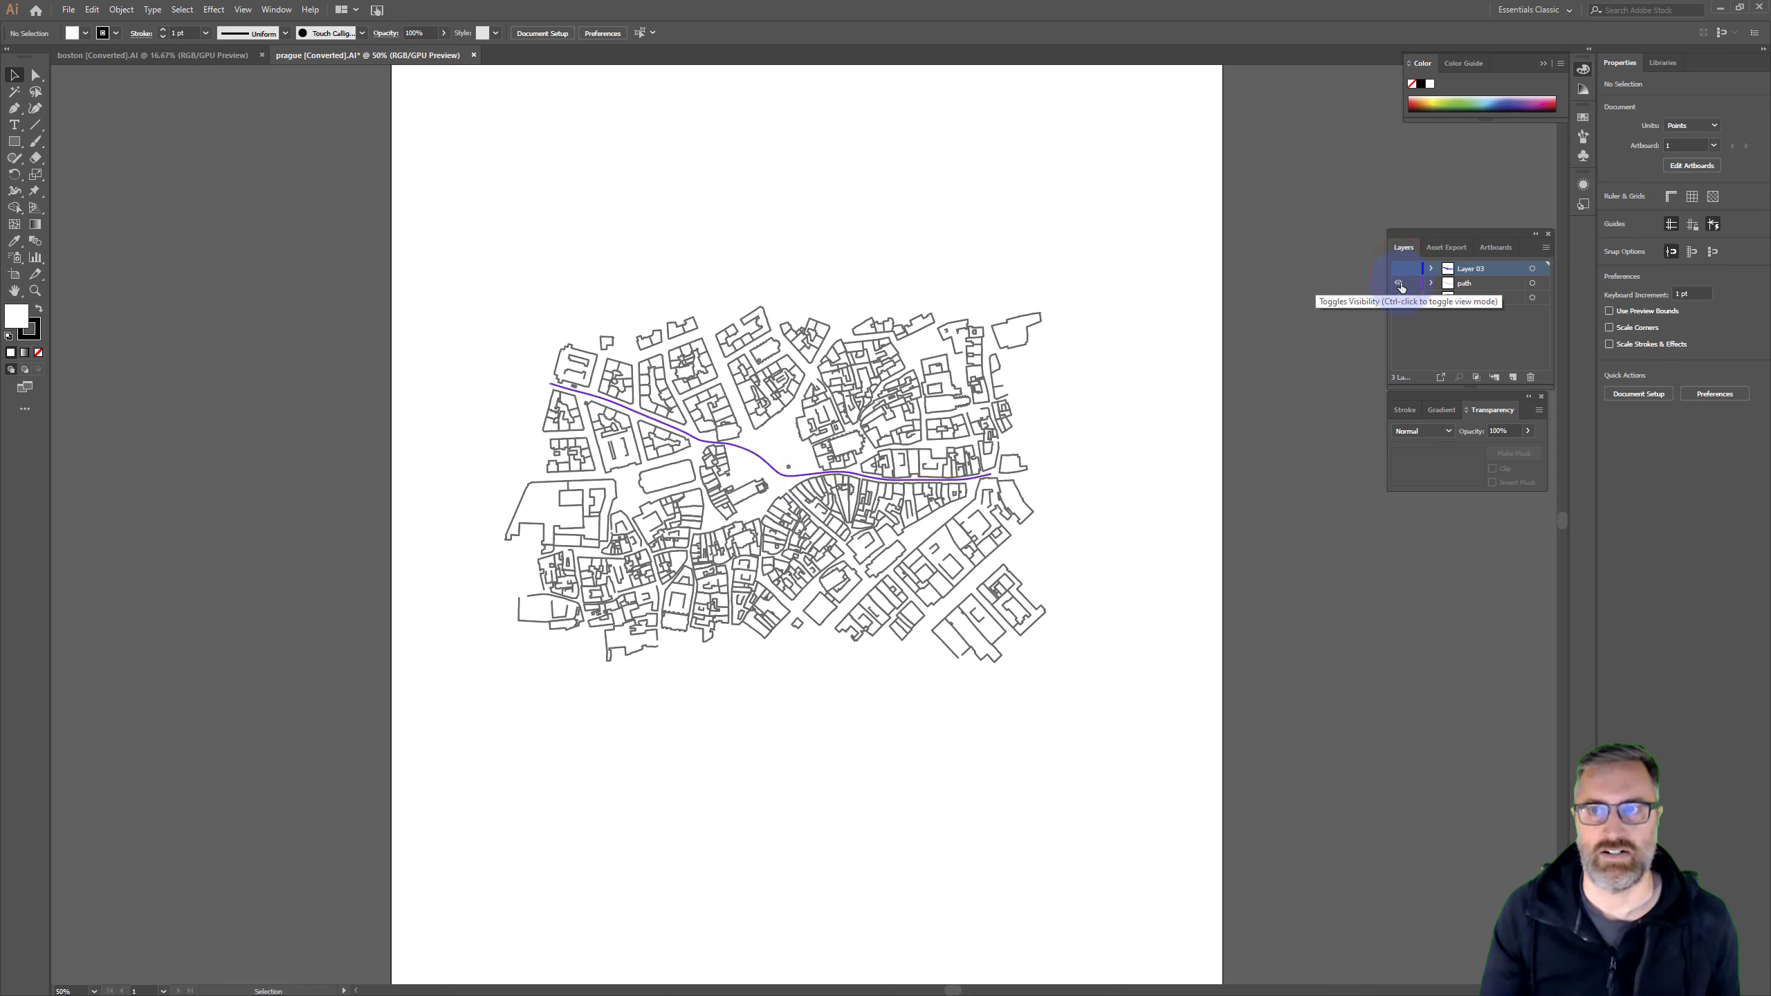
pyautogui.click(1400, 284)
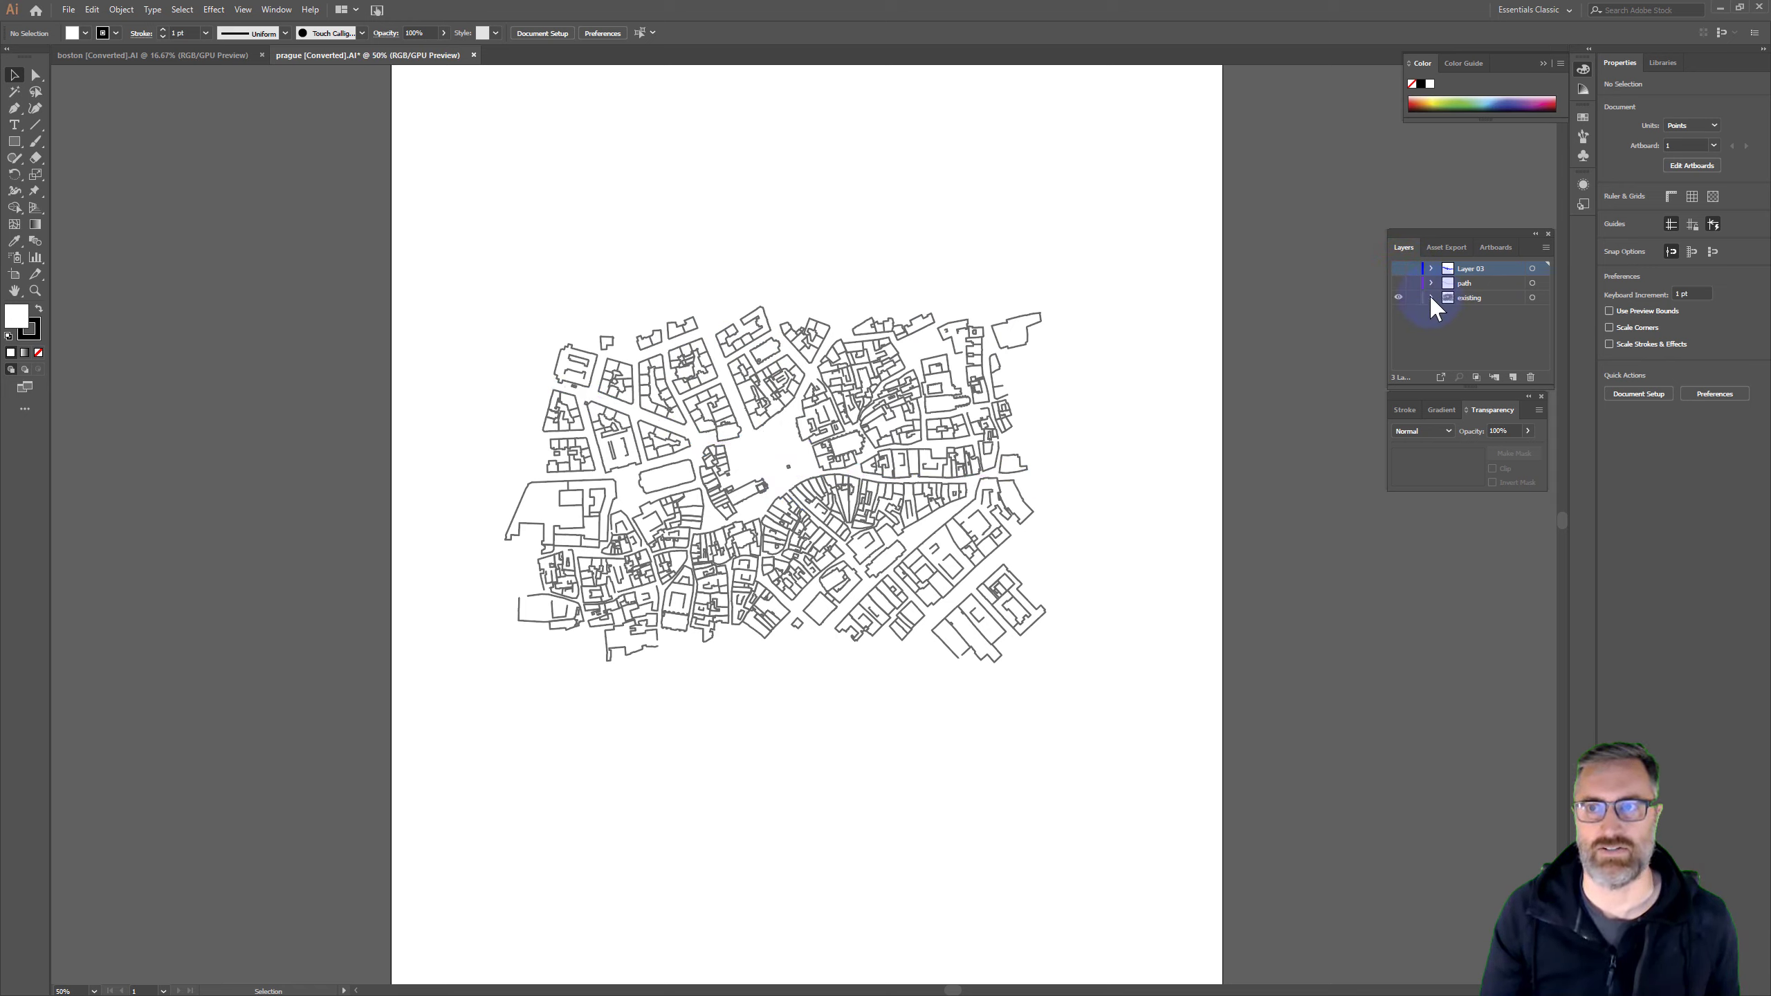
pyautogui.click(1545, 299)
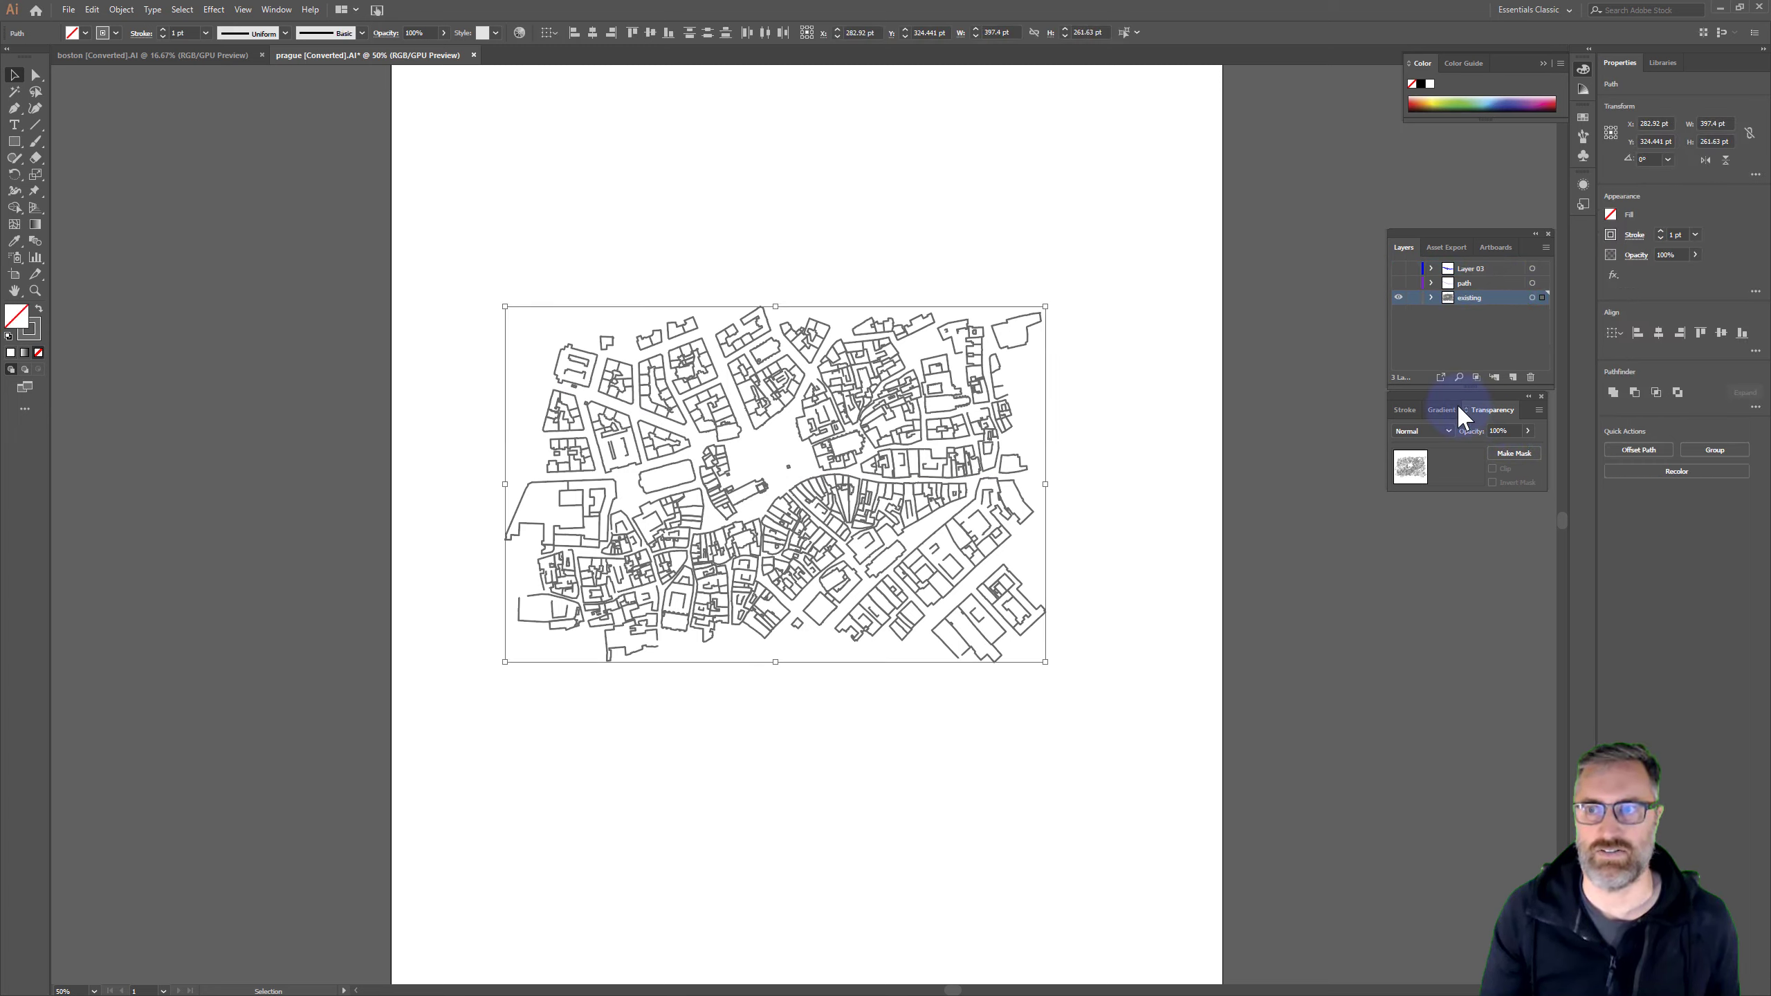
pyautogui.click(1406, 410)
pyautogui.click(1485, 430)
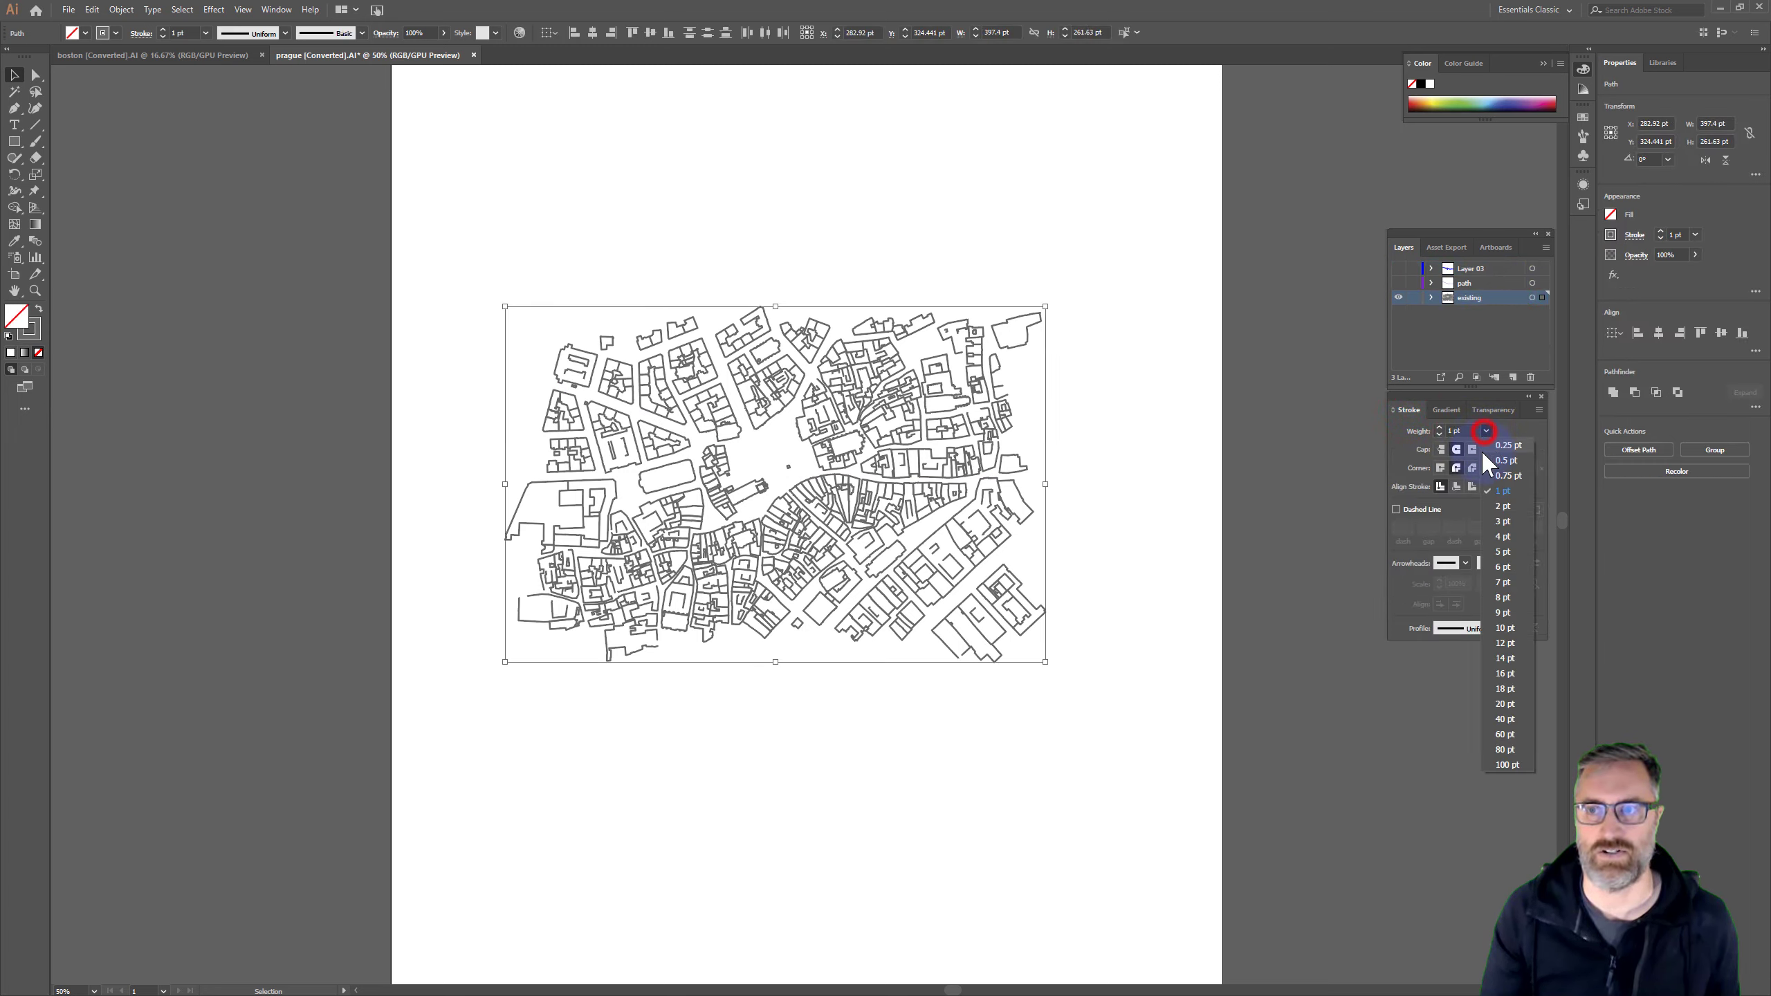
pyautogui.click(1506, 444)
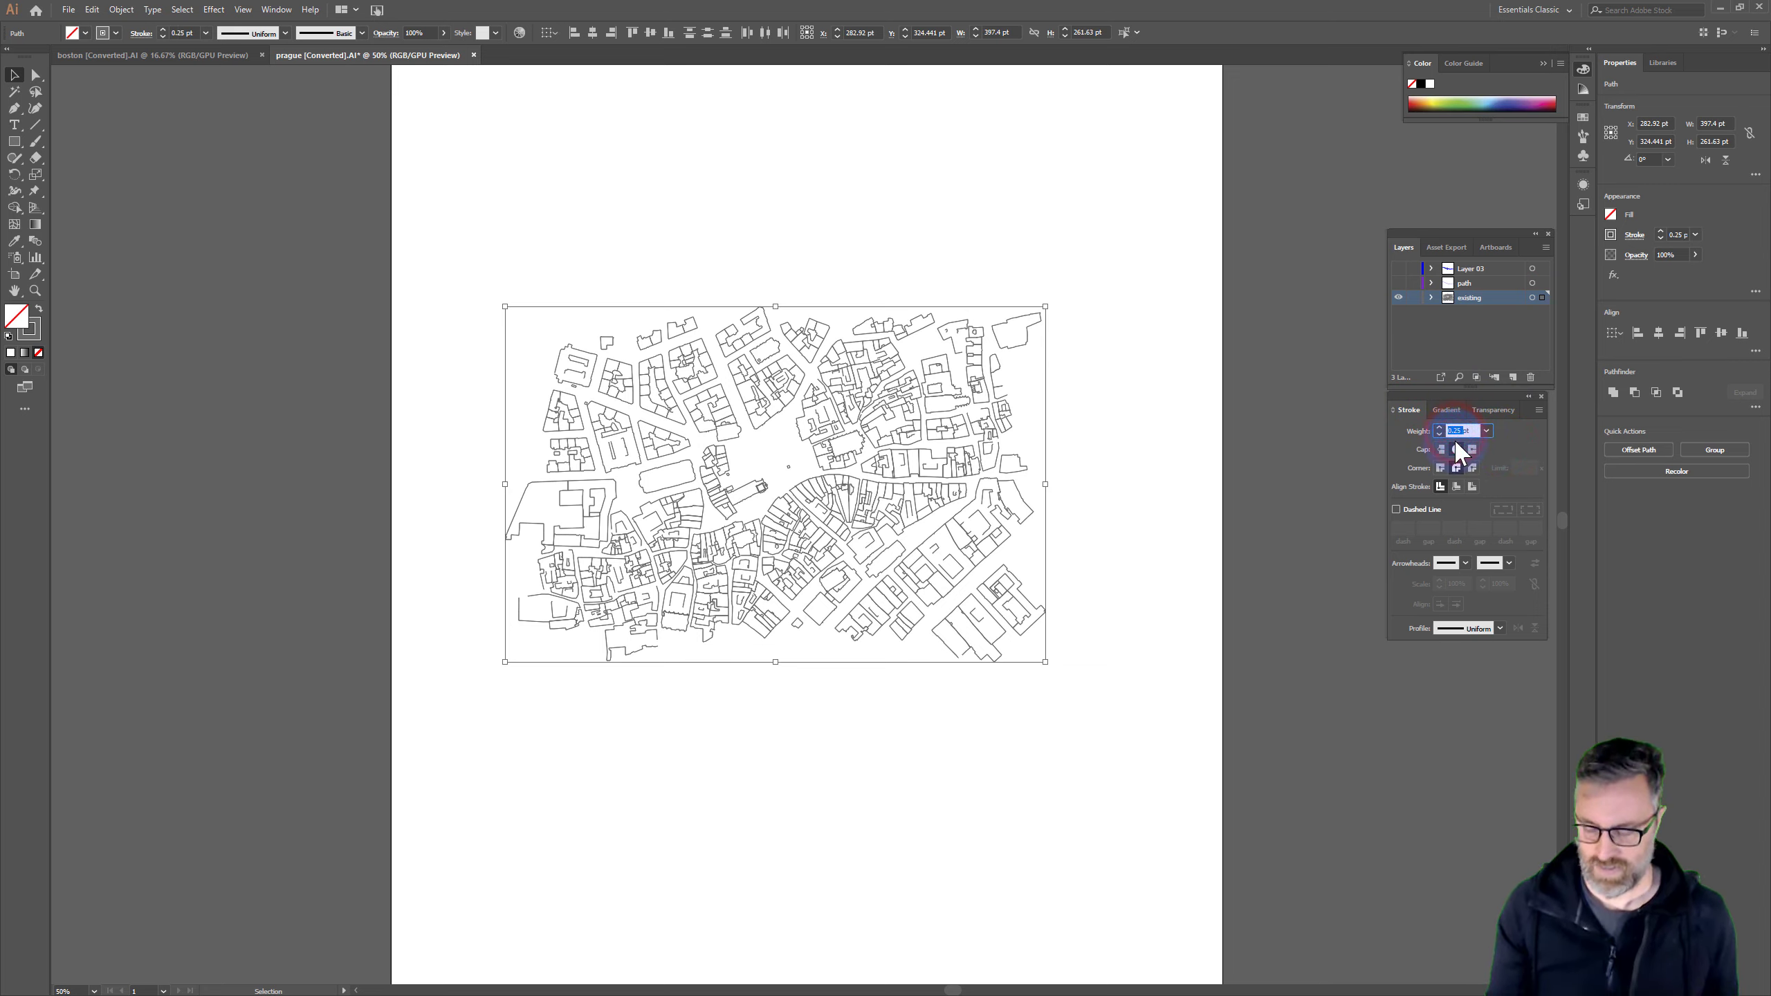
pyautogui.press('Return')
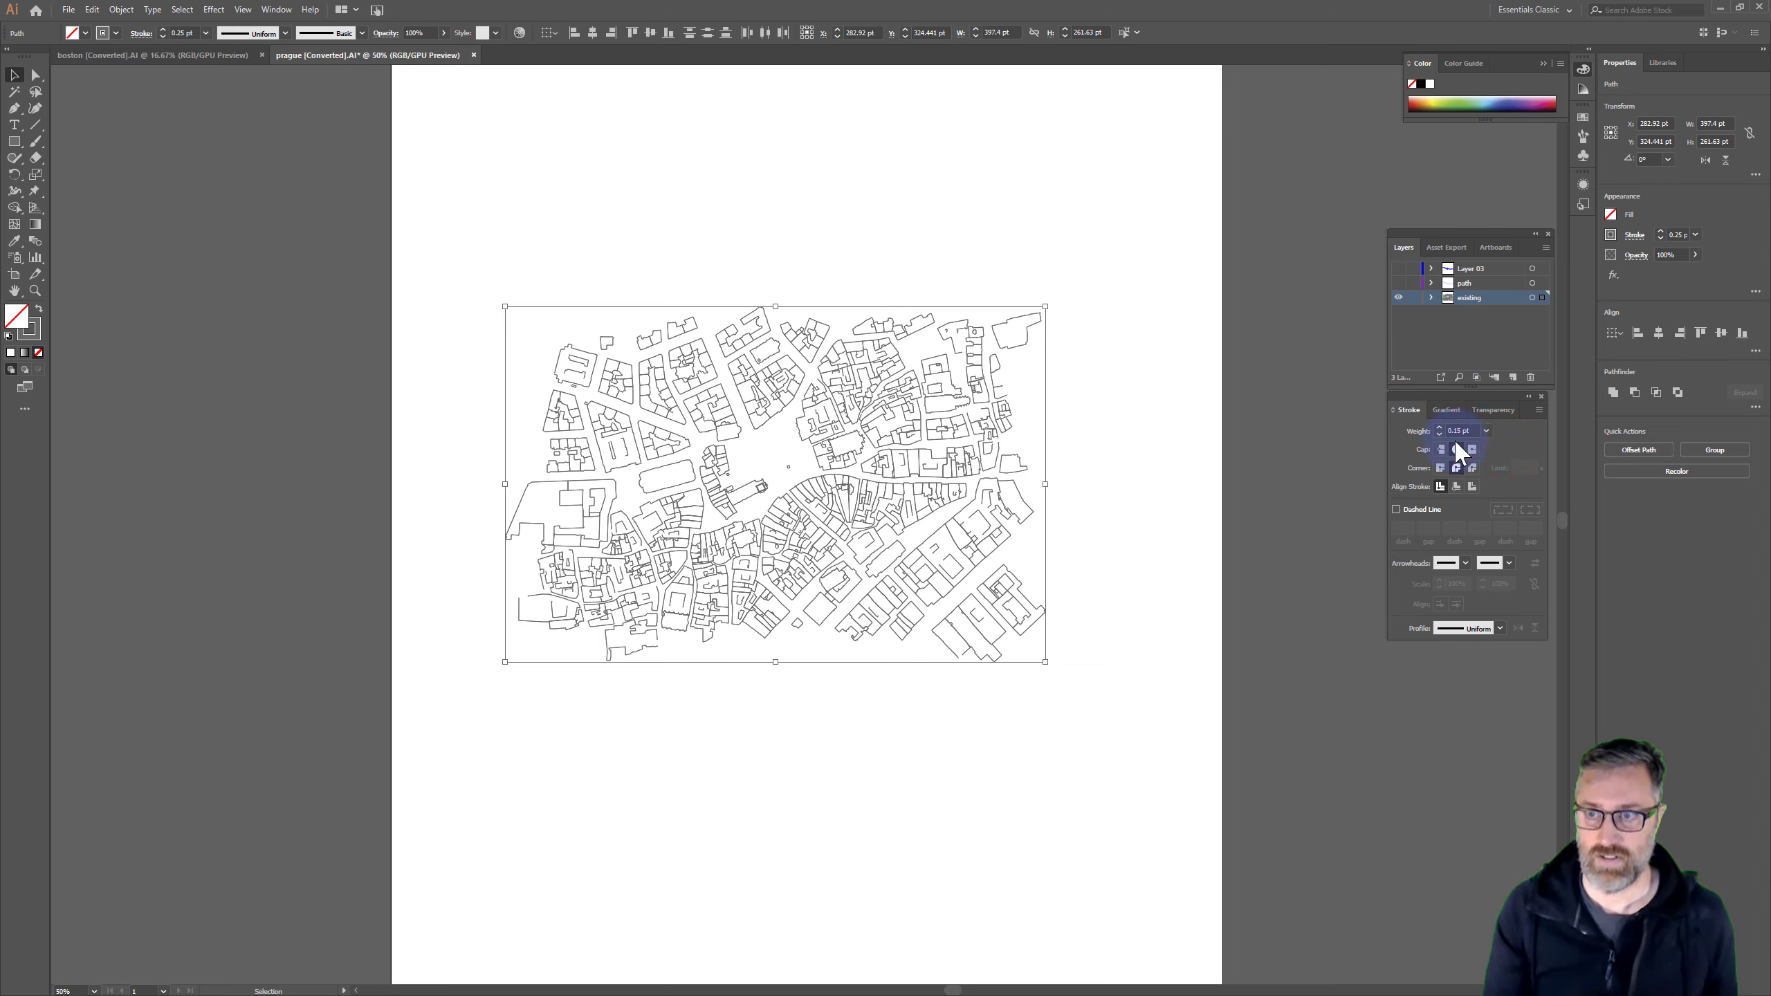
pyautogui.click(1171, 461)
pyautogui.keyDown('alt'); pyautogui.scroll(3, 772, 453); pyautogui.keyUp('alt')
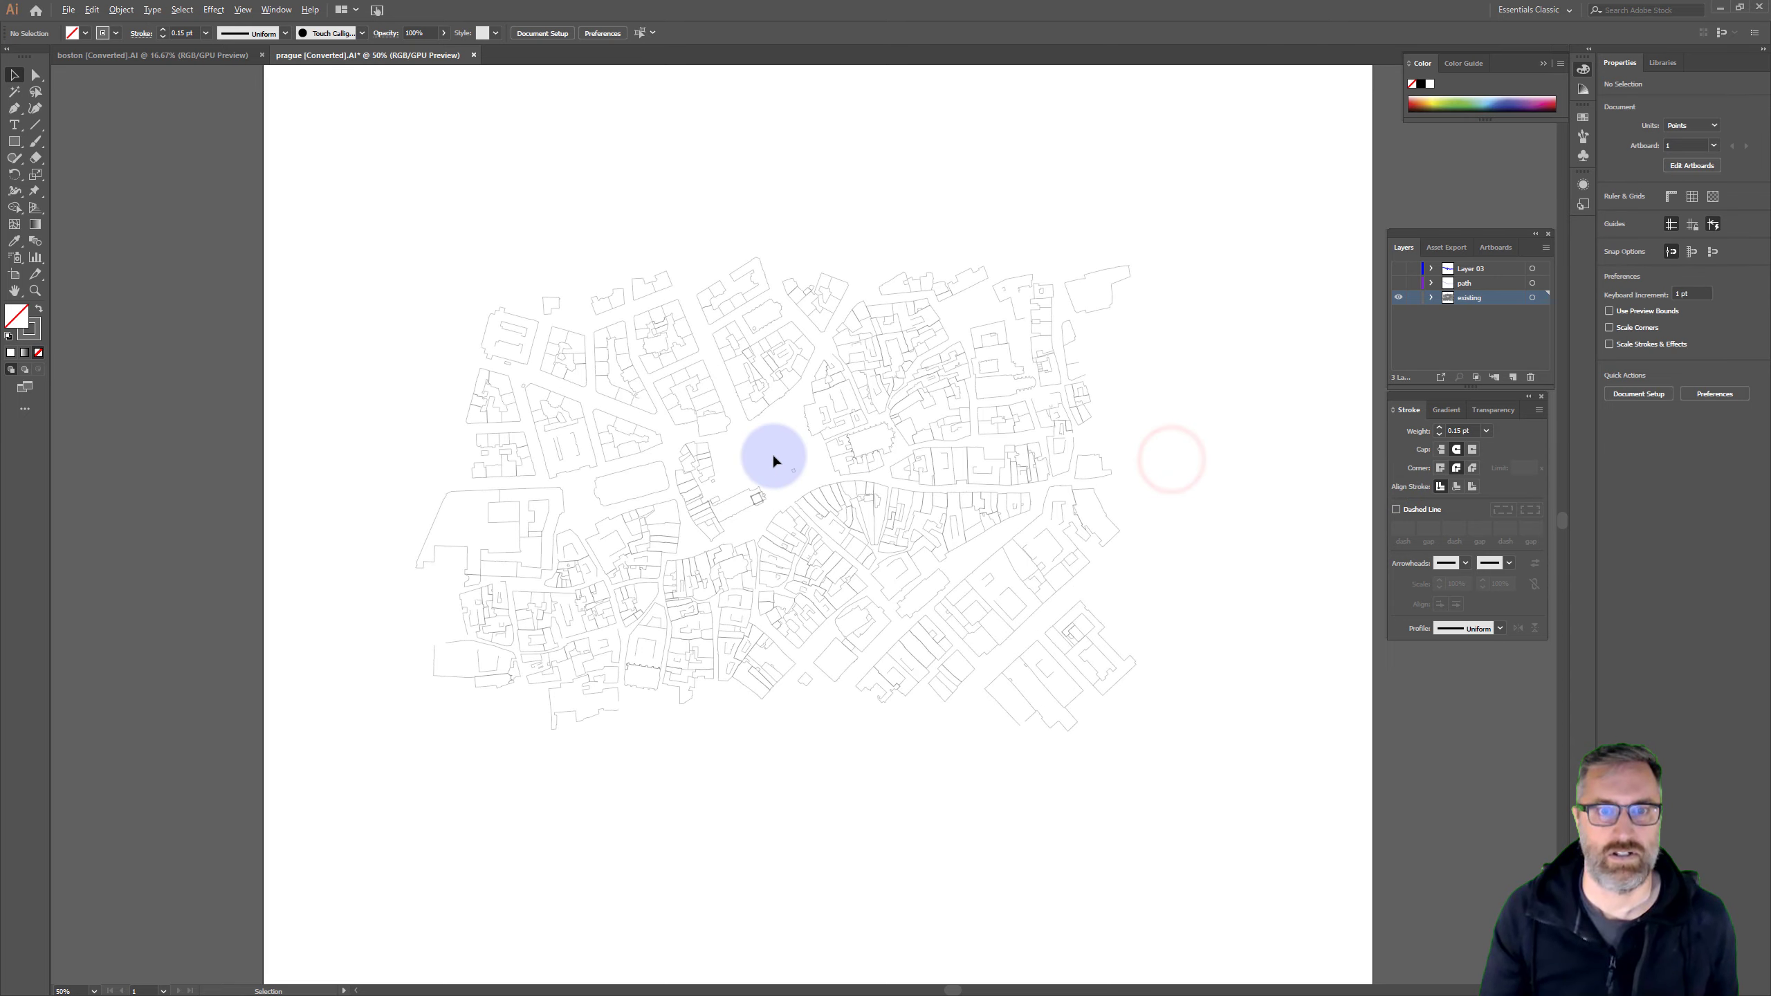
pyautogui.keyDown('alt'); pyautogui.scroll(-1, 772, 452); pyautogui.keyUp('alt')
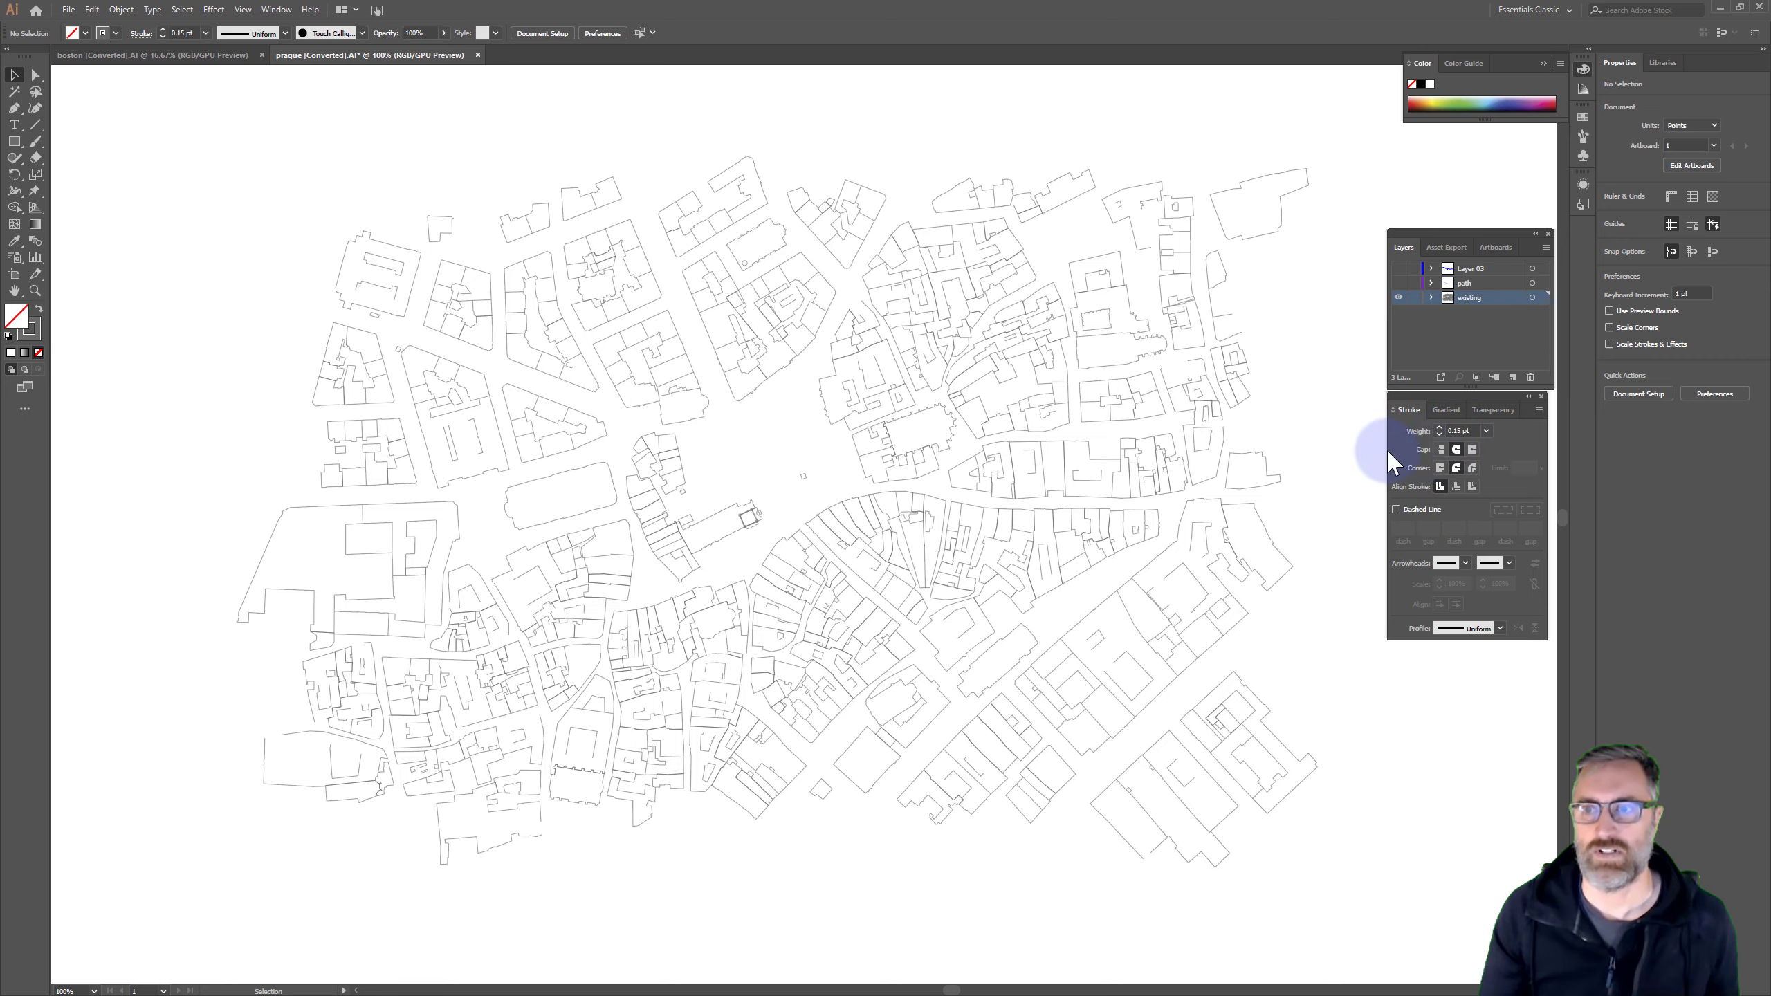
# Try swapping the fill and stroke of all buildings on the existing layer, and swap them back
pyautogui.click(1545, 299)
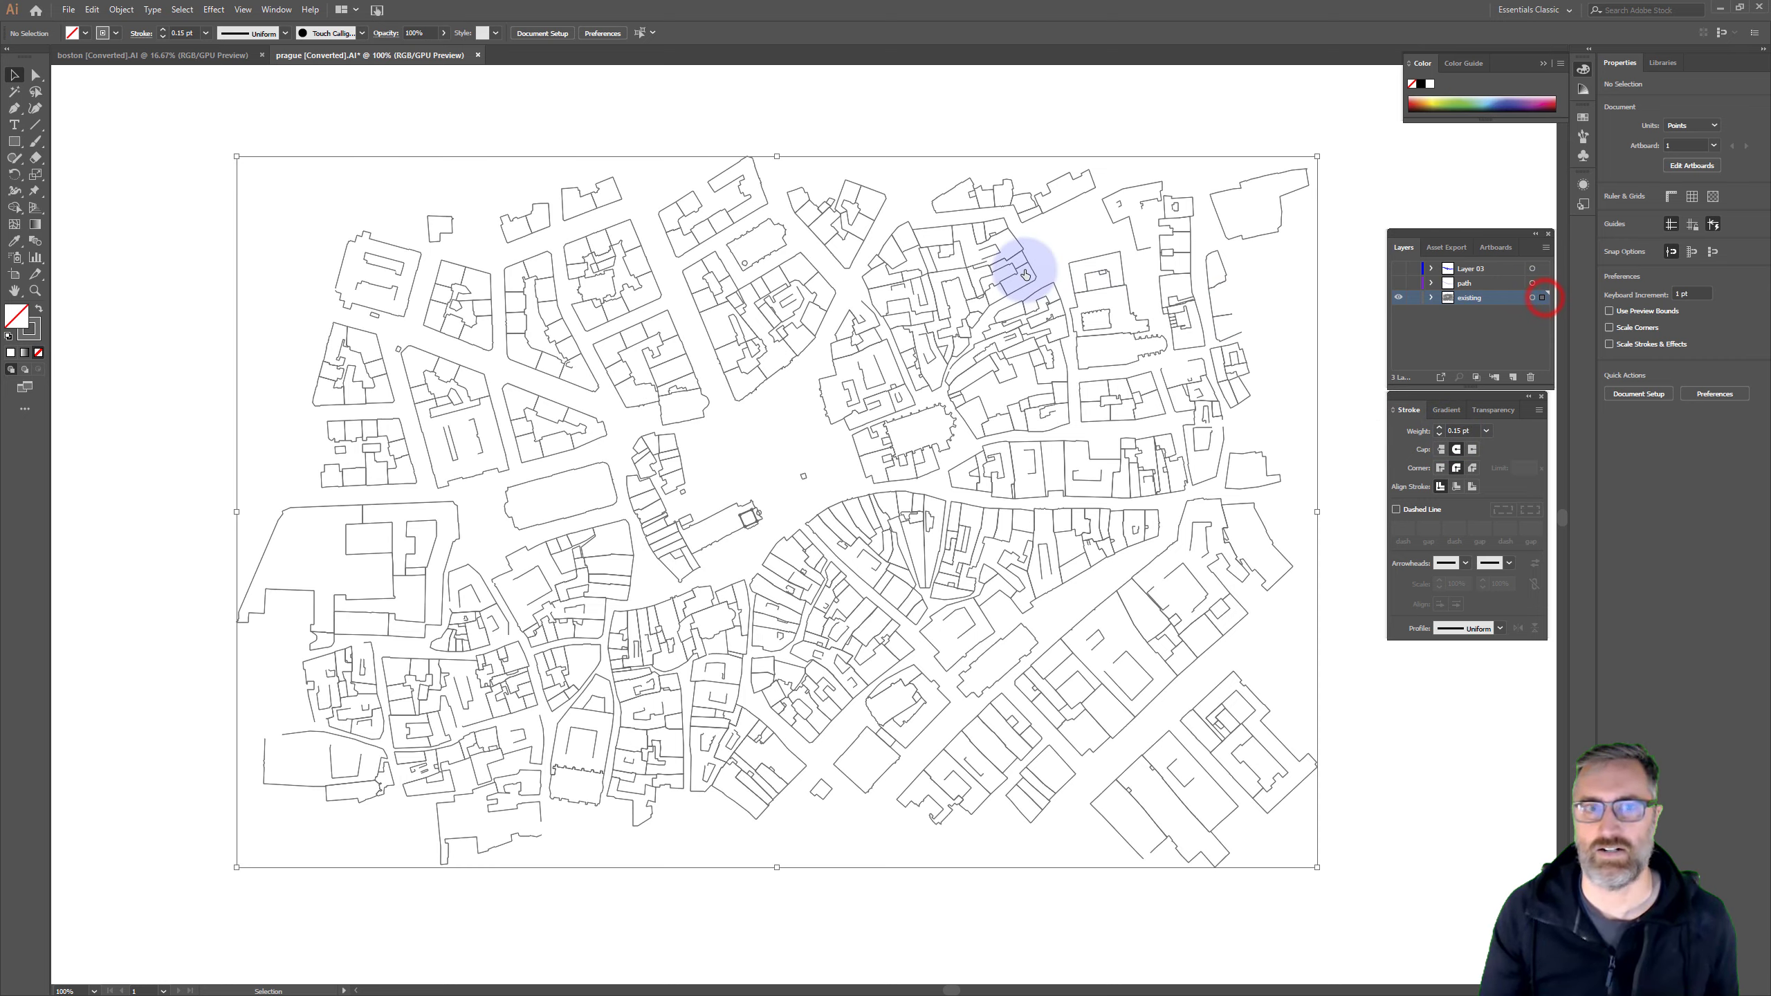
pyautogui.click(39, 310)
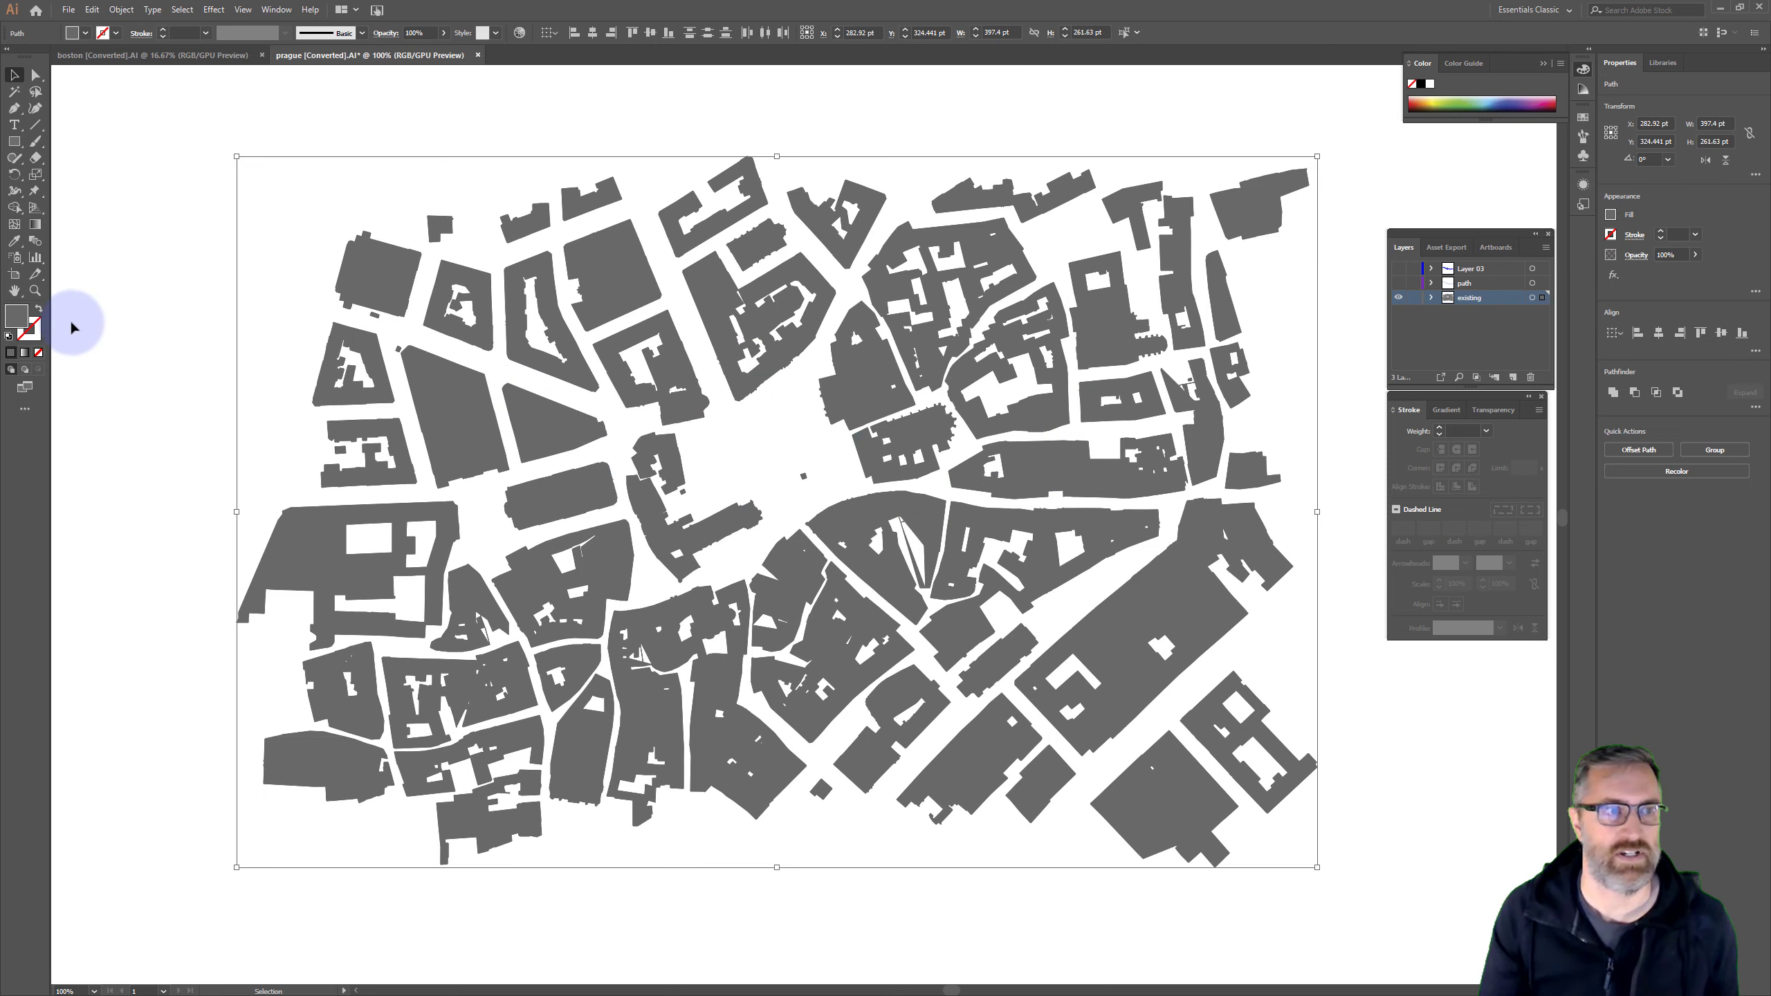
pyautogui.click(39, 310)
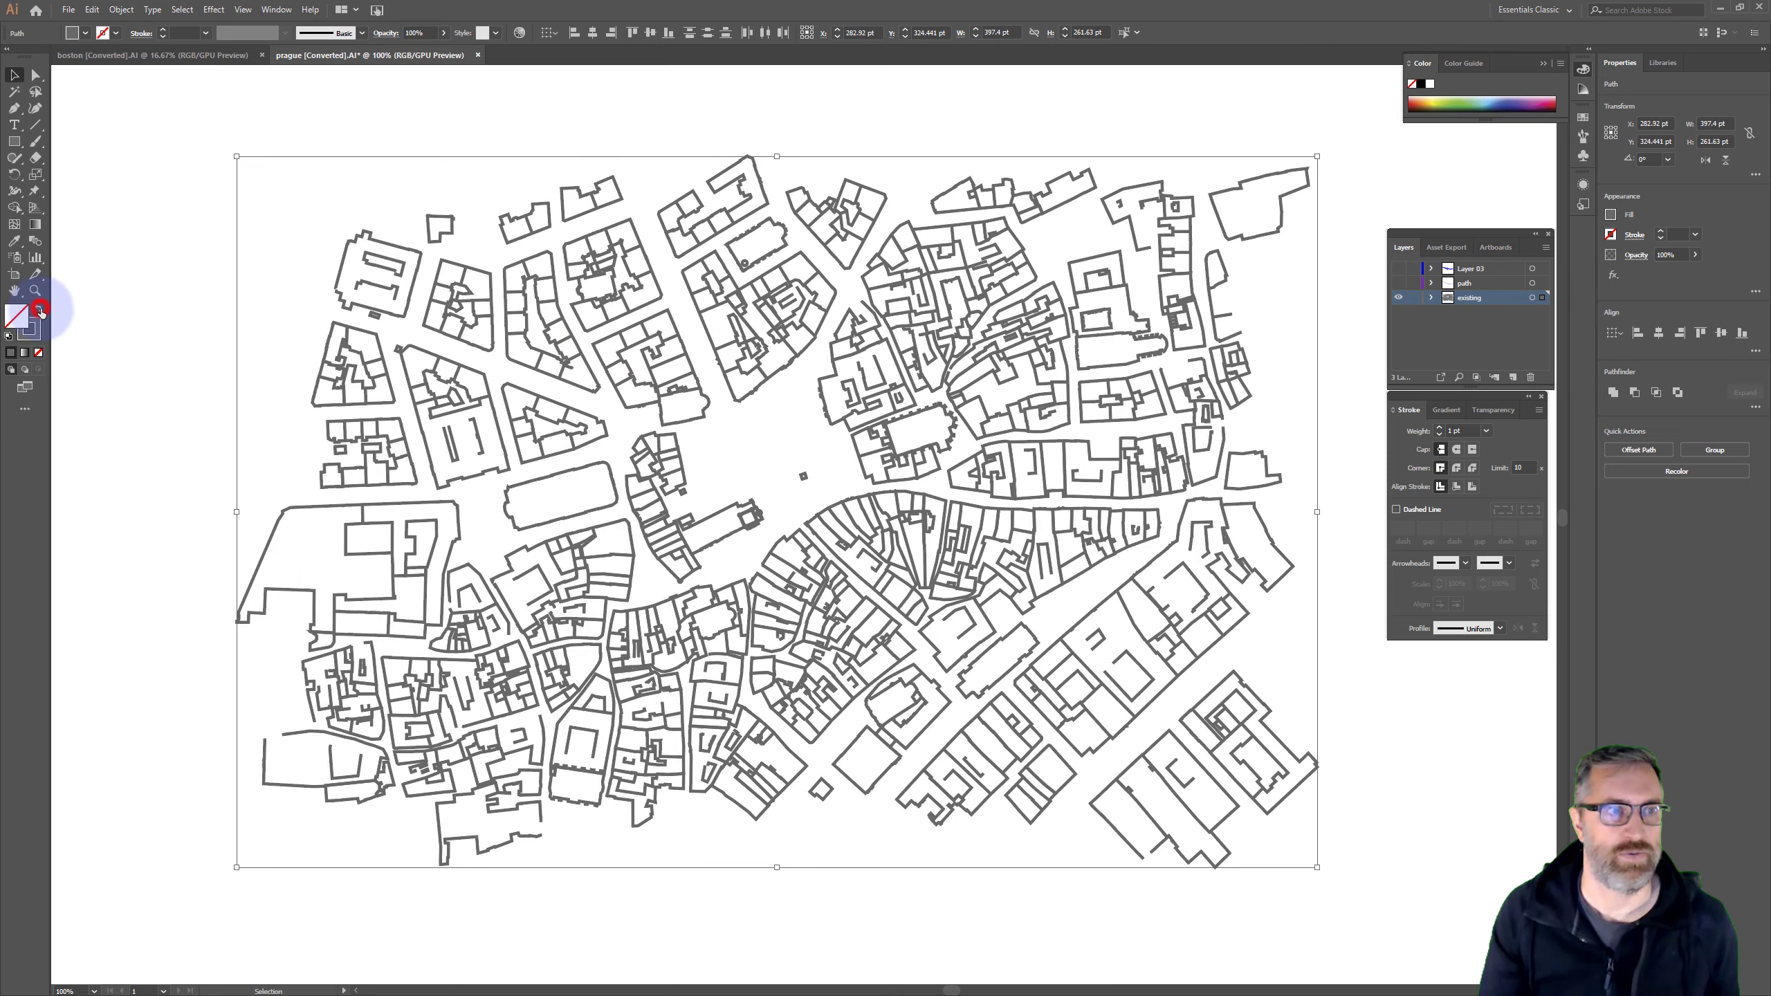
pyautogui.click(97, 307)
pyautogui.click(123, 324)
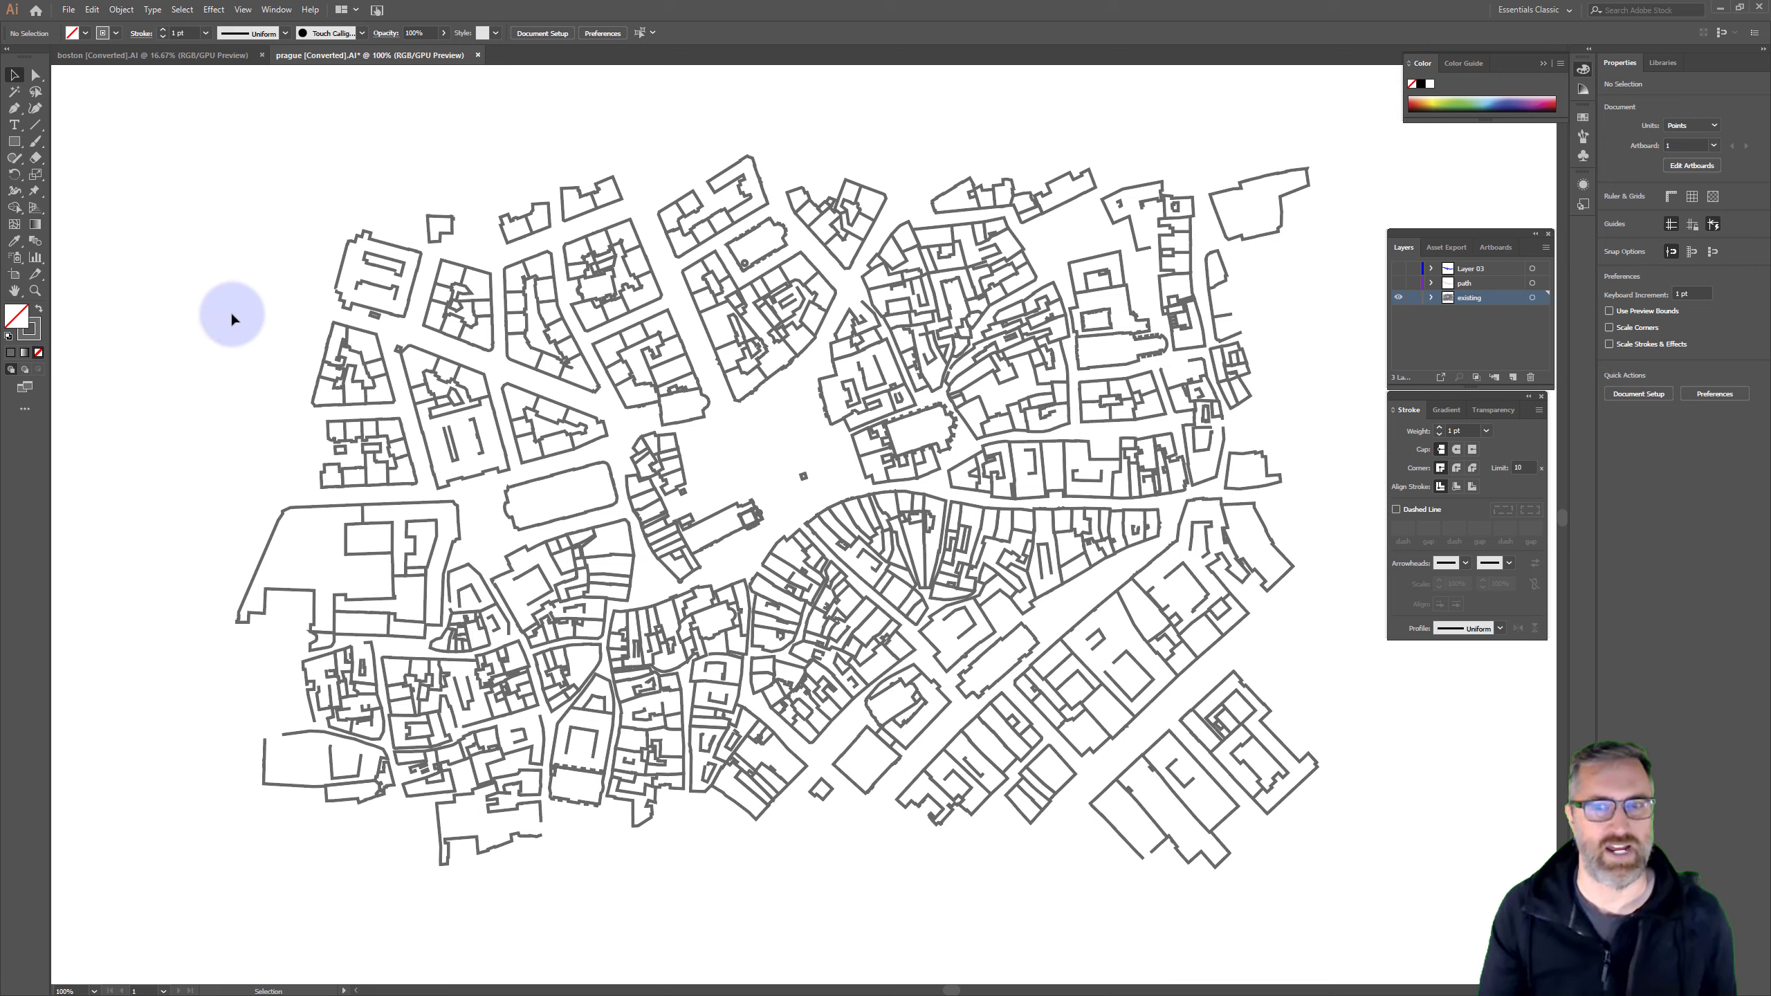
# Restore the stroke weight of the existing layer's building outlines to 0.15 pt
pyautogui.click(1543, 299)
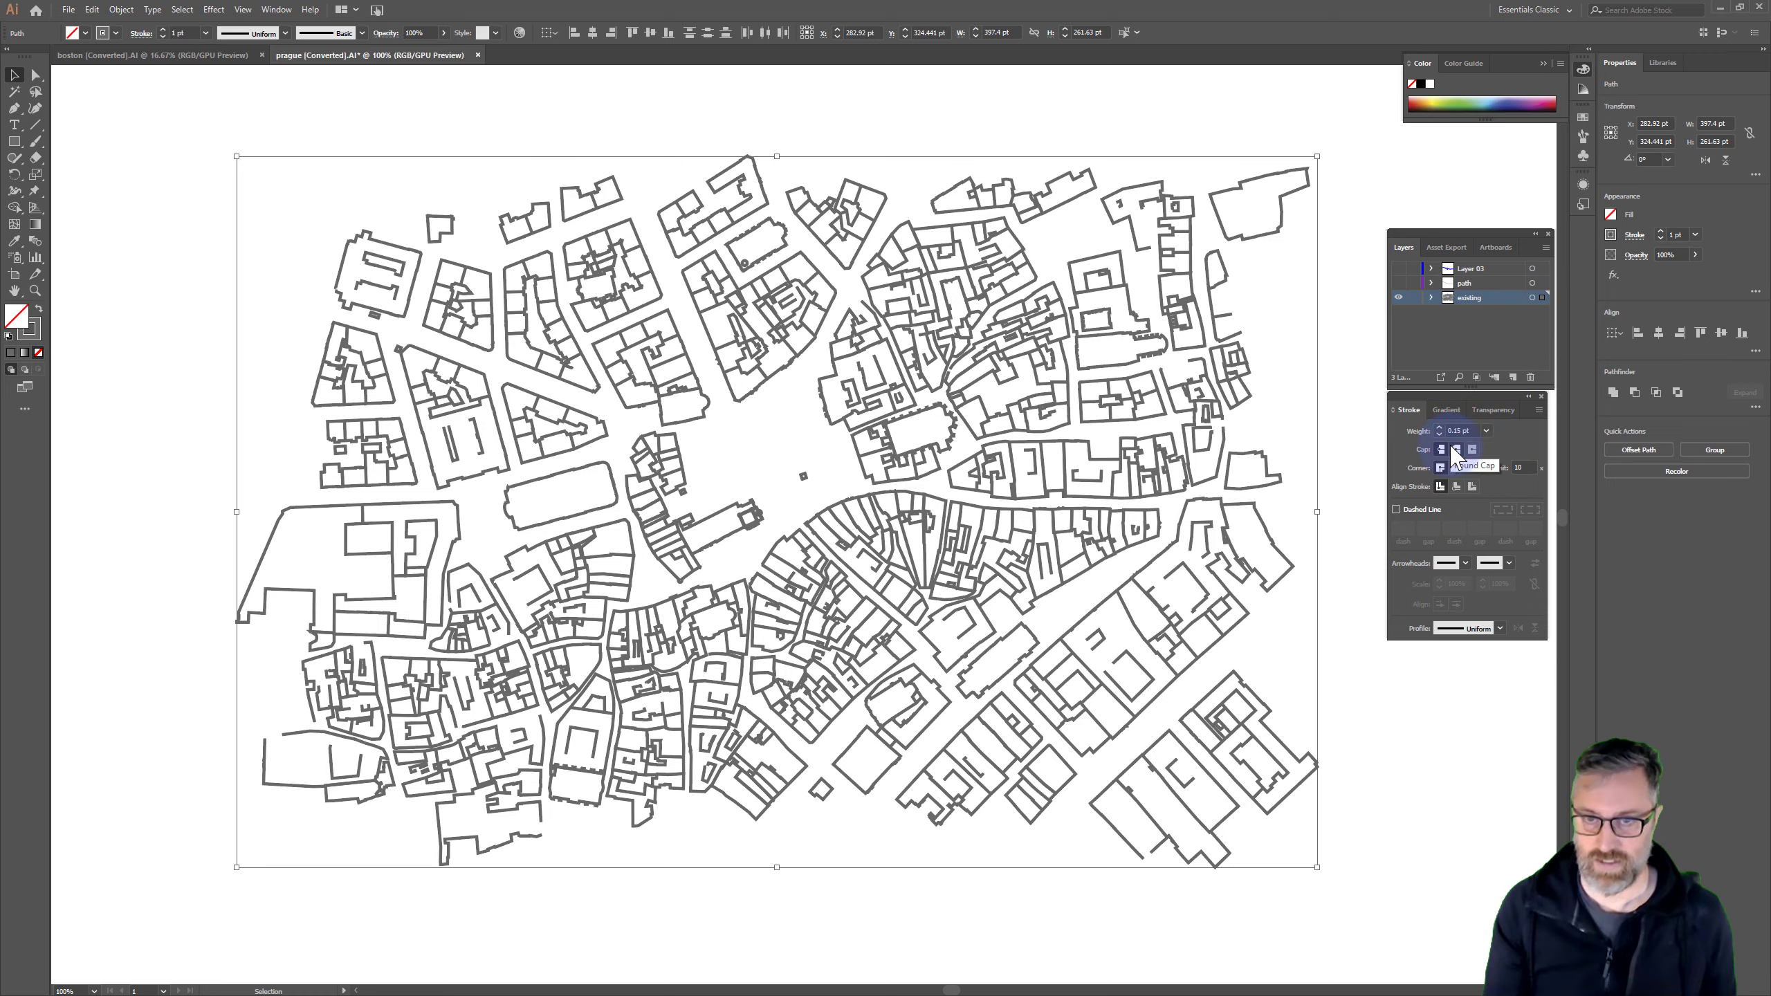
pyautogui.press('Return')
pyautogui.click(1340, 501)
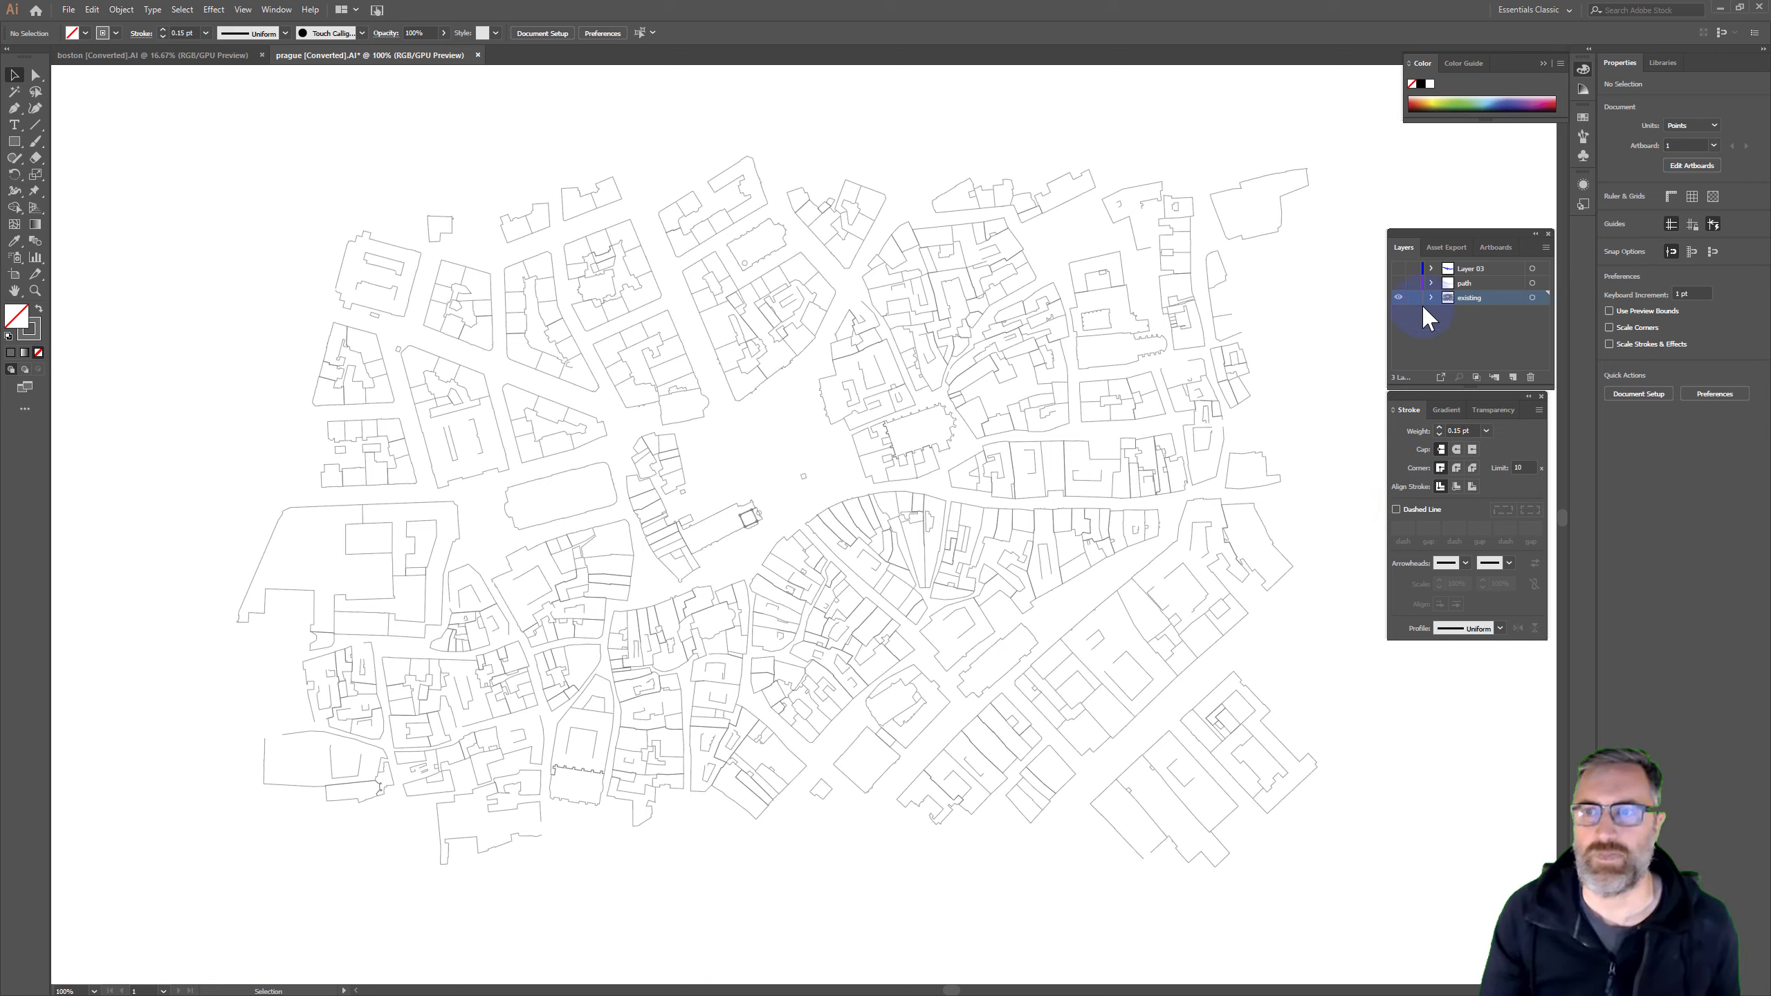
# Show the path layer and set its curve's stroke weight to 0.5 pt
pyautogui.click(1397, 283)
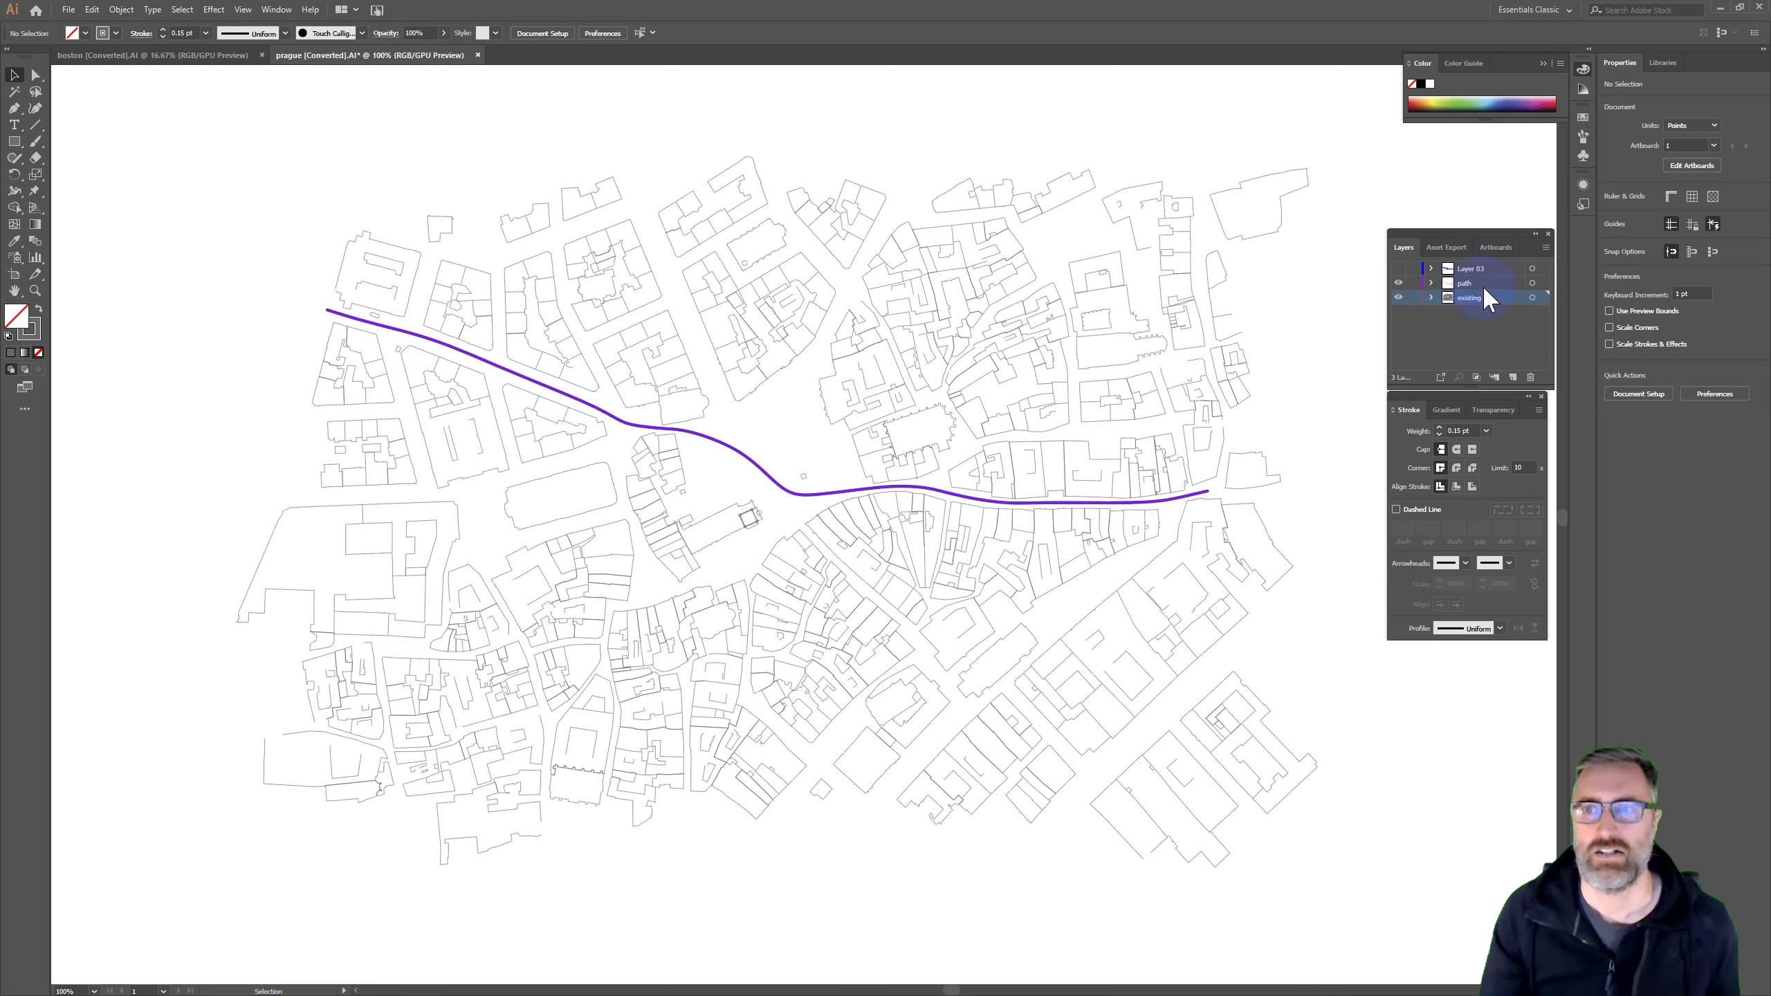
pyautogui.click(1542, 283)
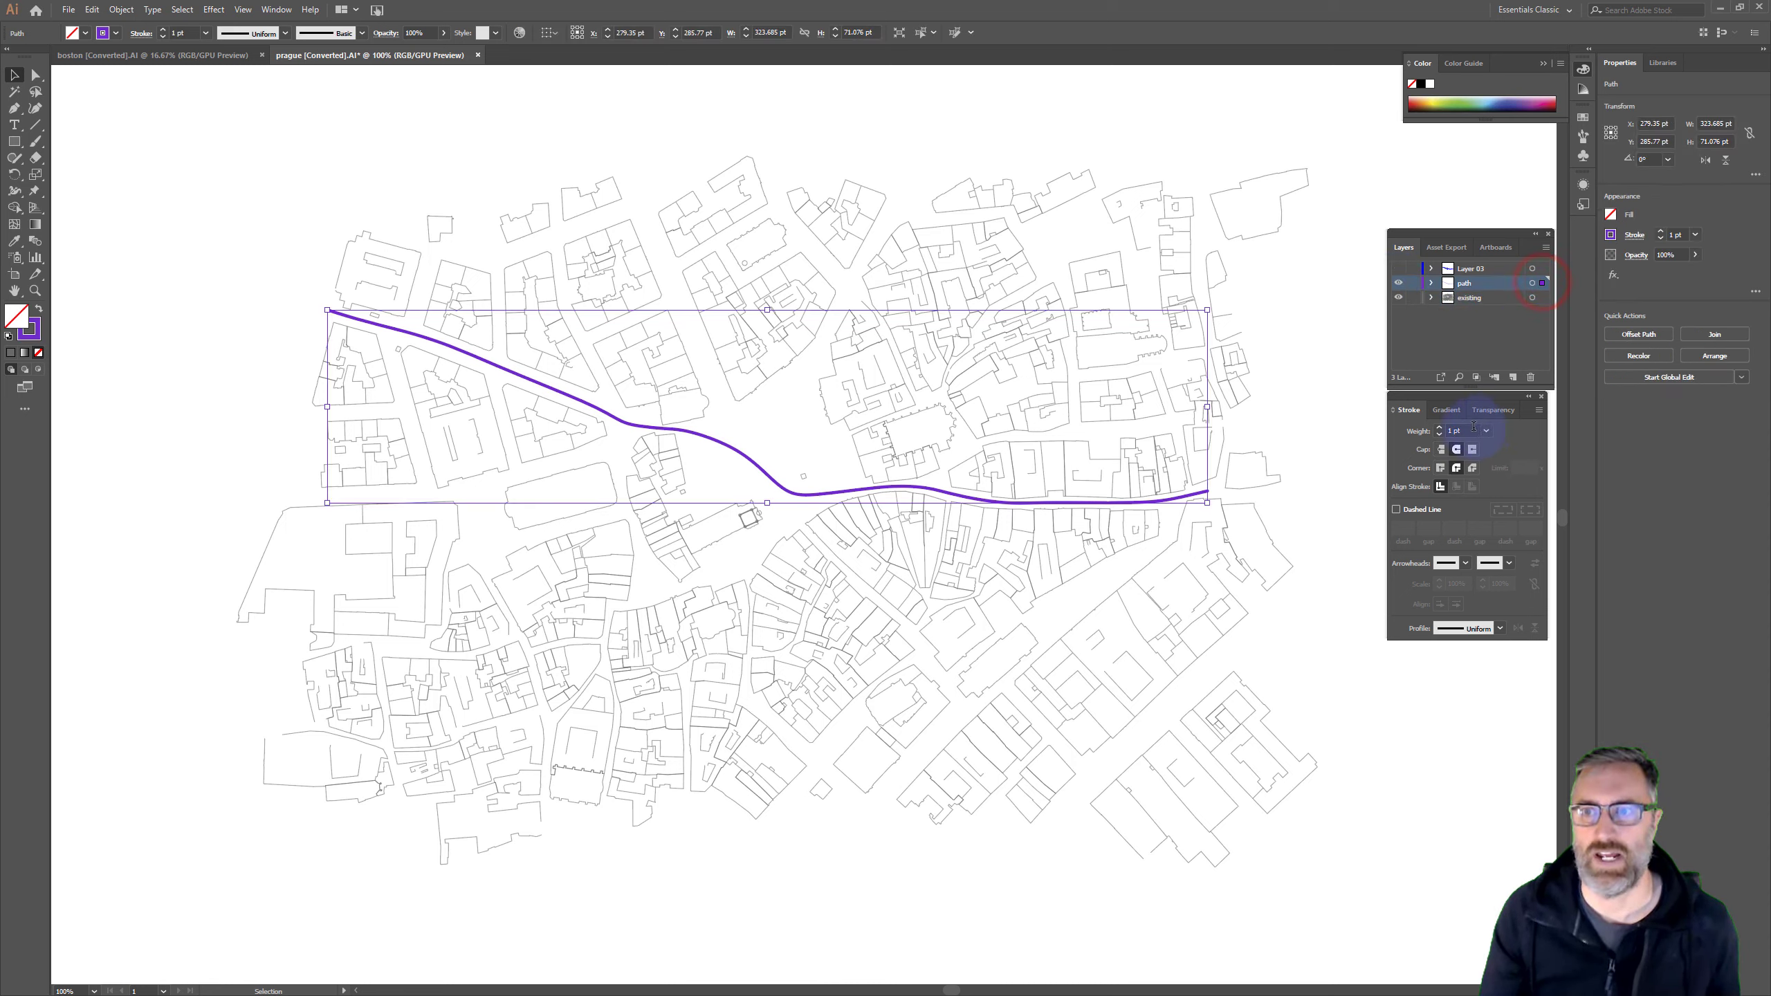
pyautogui.click(1486, 431)
pyautogui.click(1510, 464)
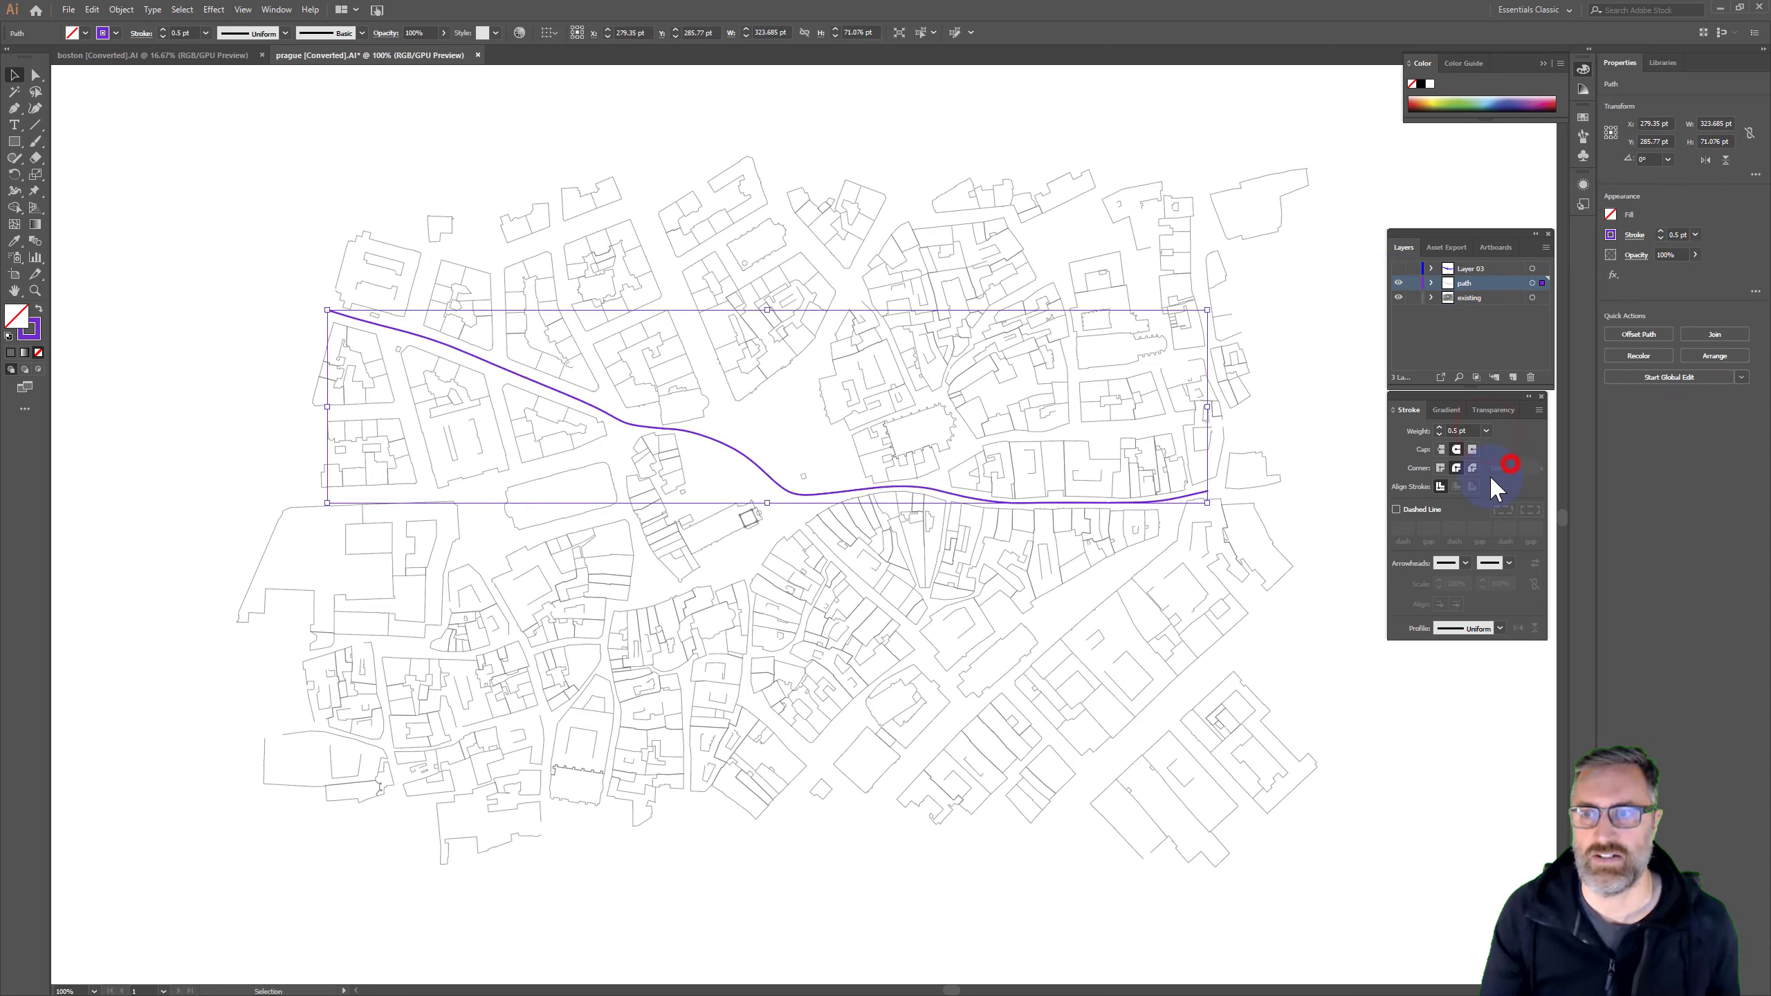
# Make the path curve a dashed line with 2 pt dashes and 1 pt gaps
pyautogui.click(1396, 509)
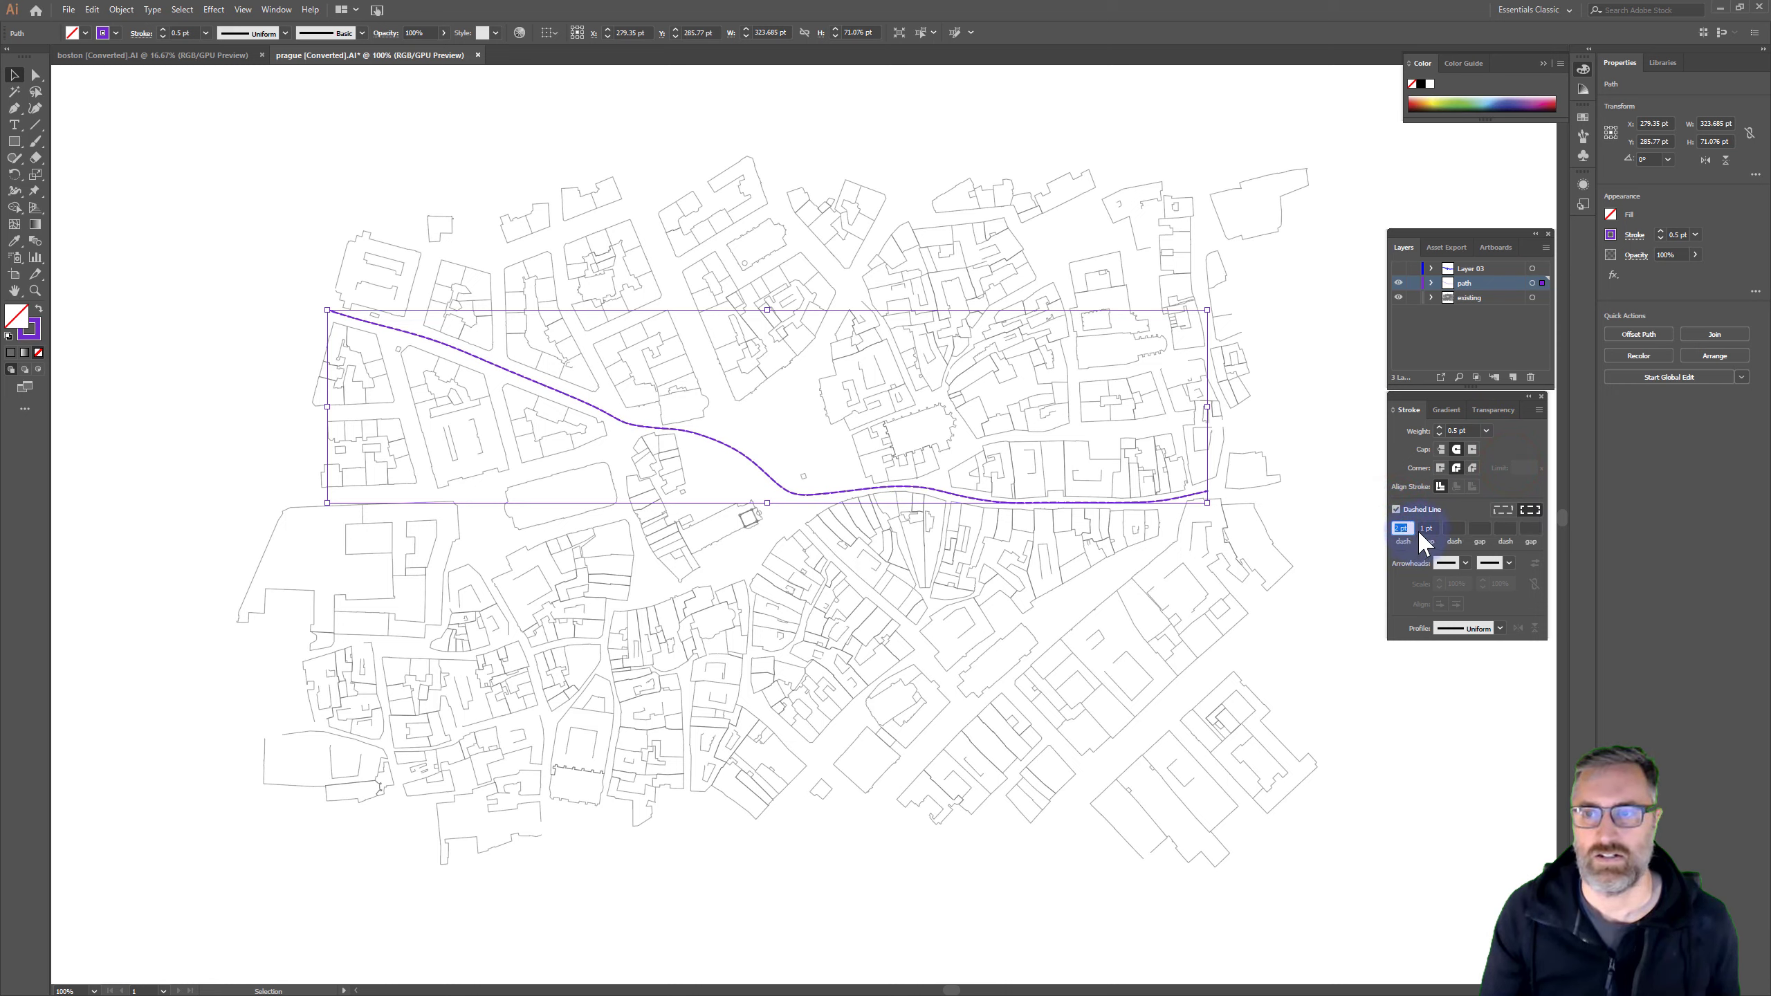
pyautogui.click(1425, 527)
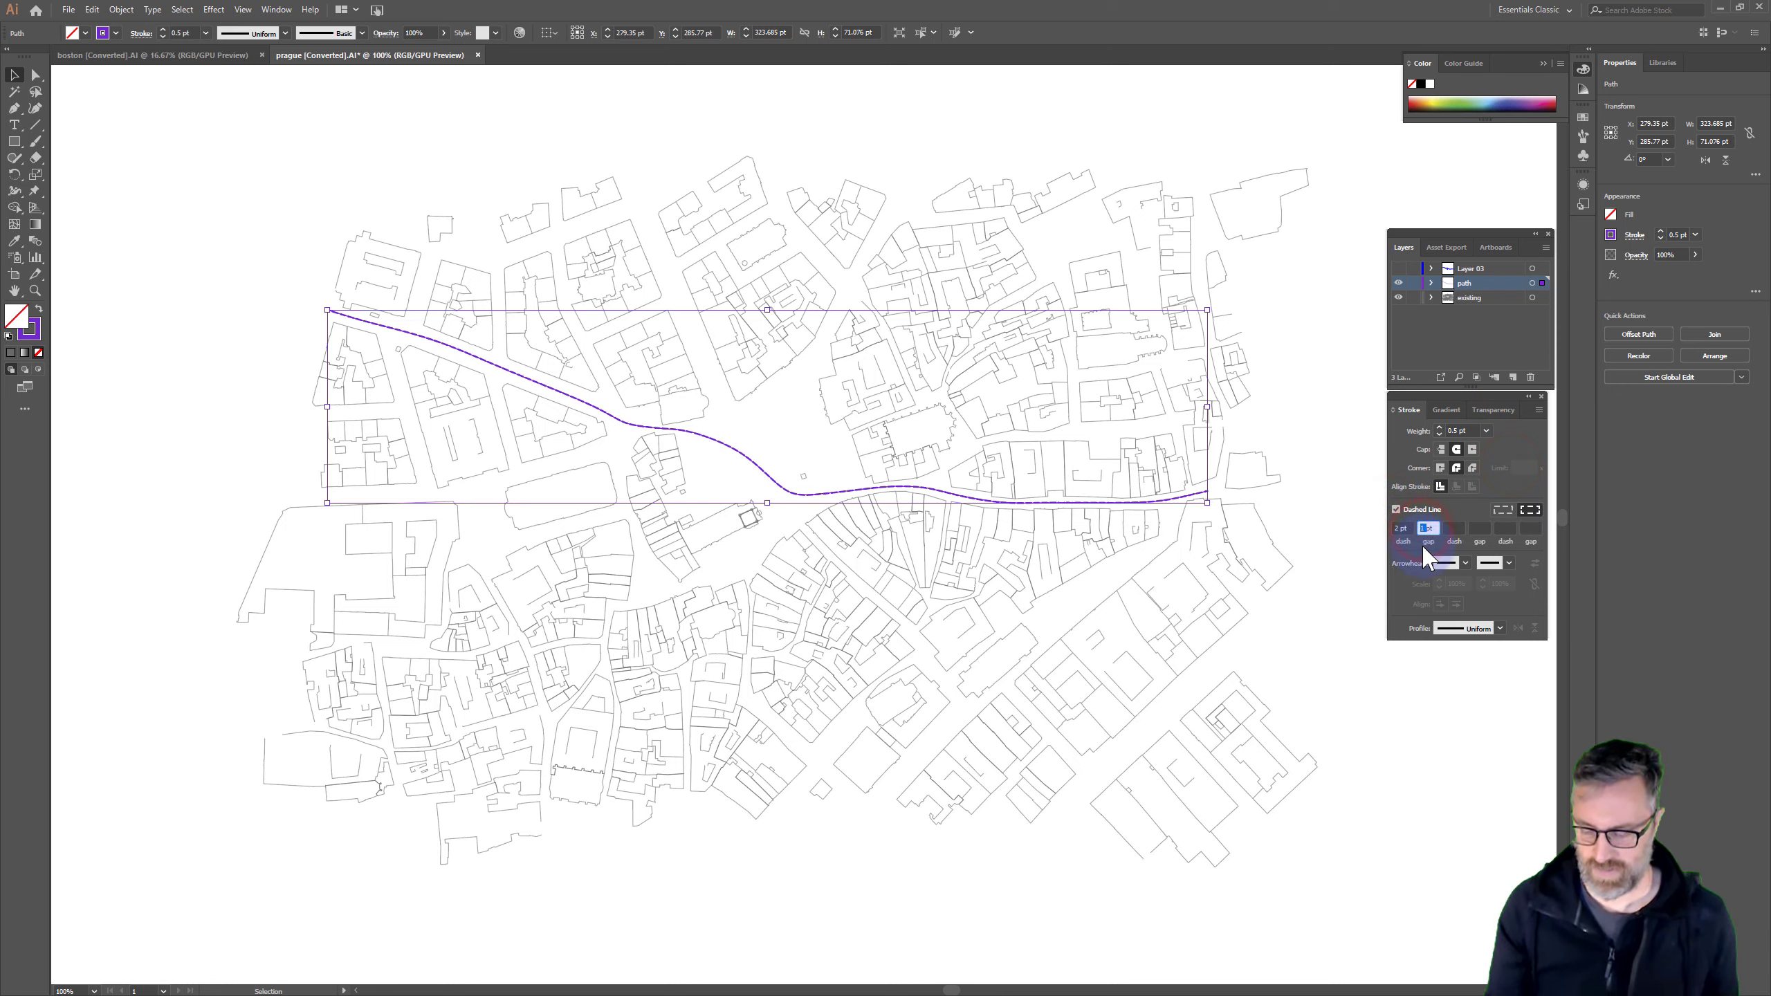
pyautogui.write('1')
pyautogui.click(1356, 510)
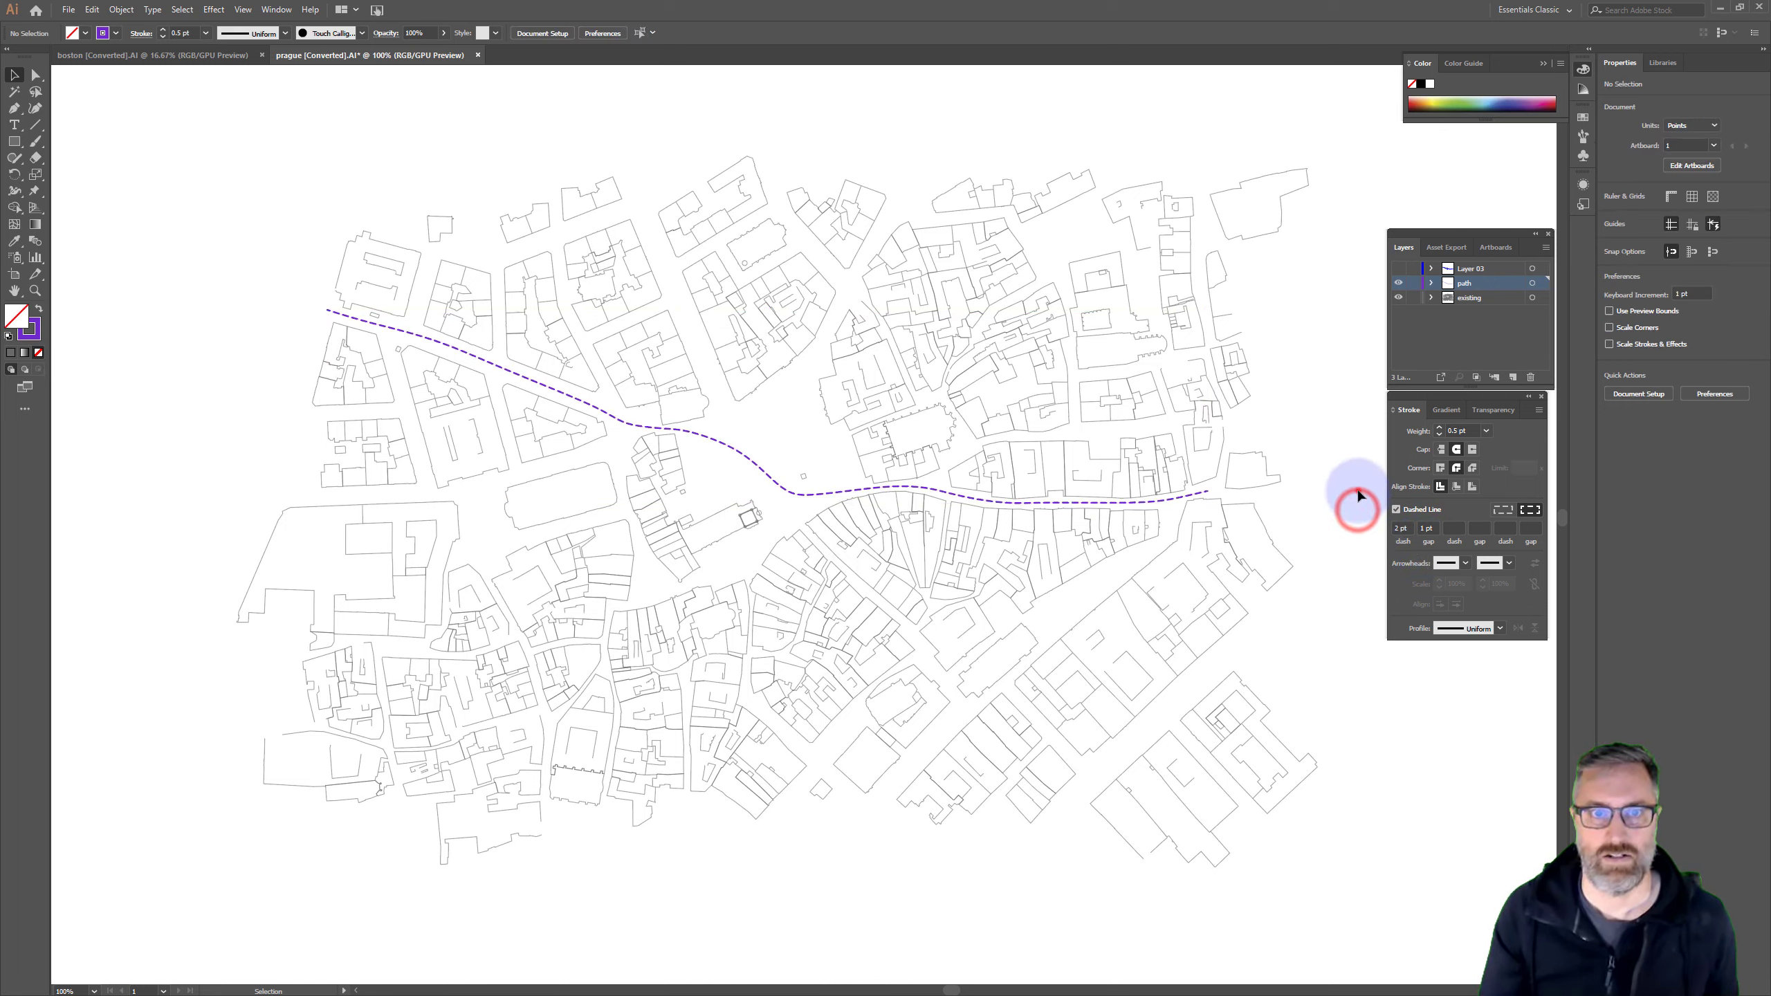
pyautogui.click(1358, 491)
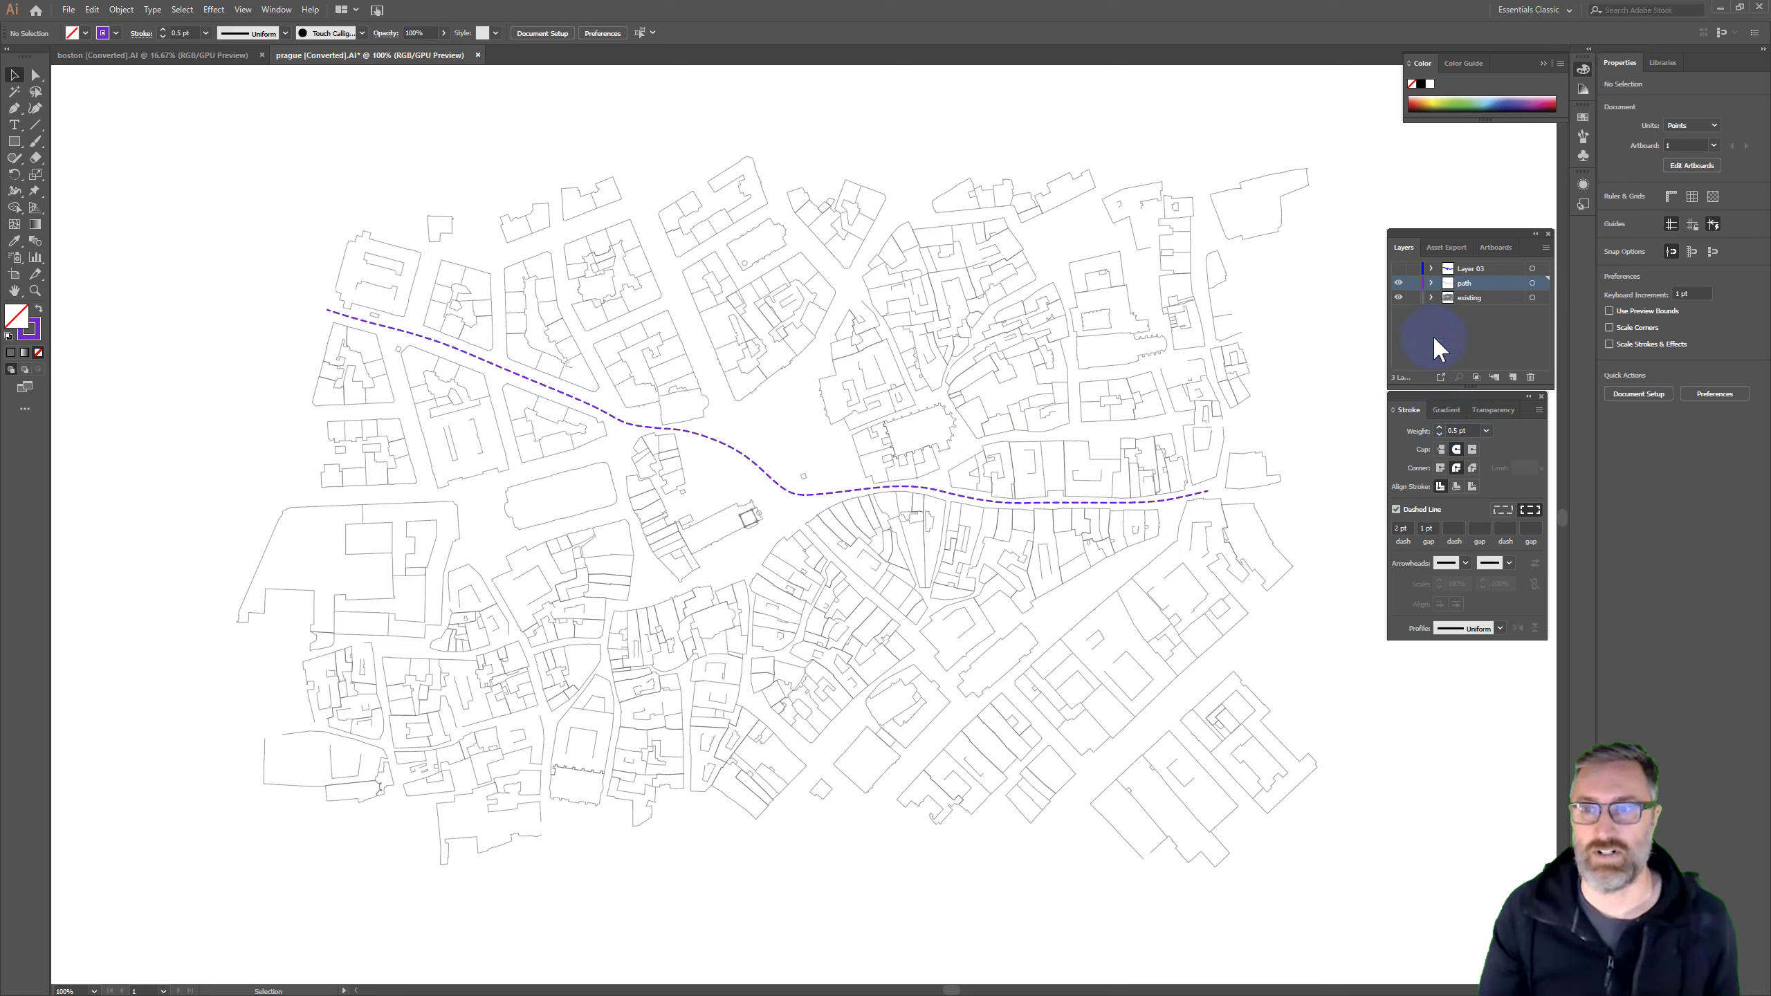
# Show Layer 03 instead of the path layer, and turn its vision-cone outlines into solid blue fills without a stroke
pyautogui.click(1399, 286)
pyautogui.click(1398, 268)
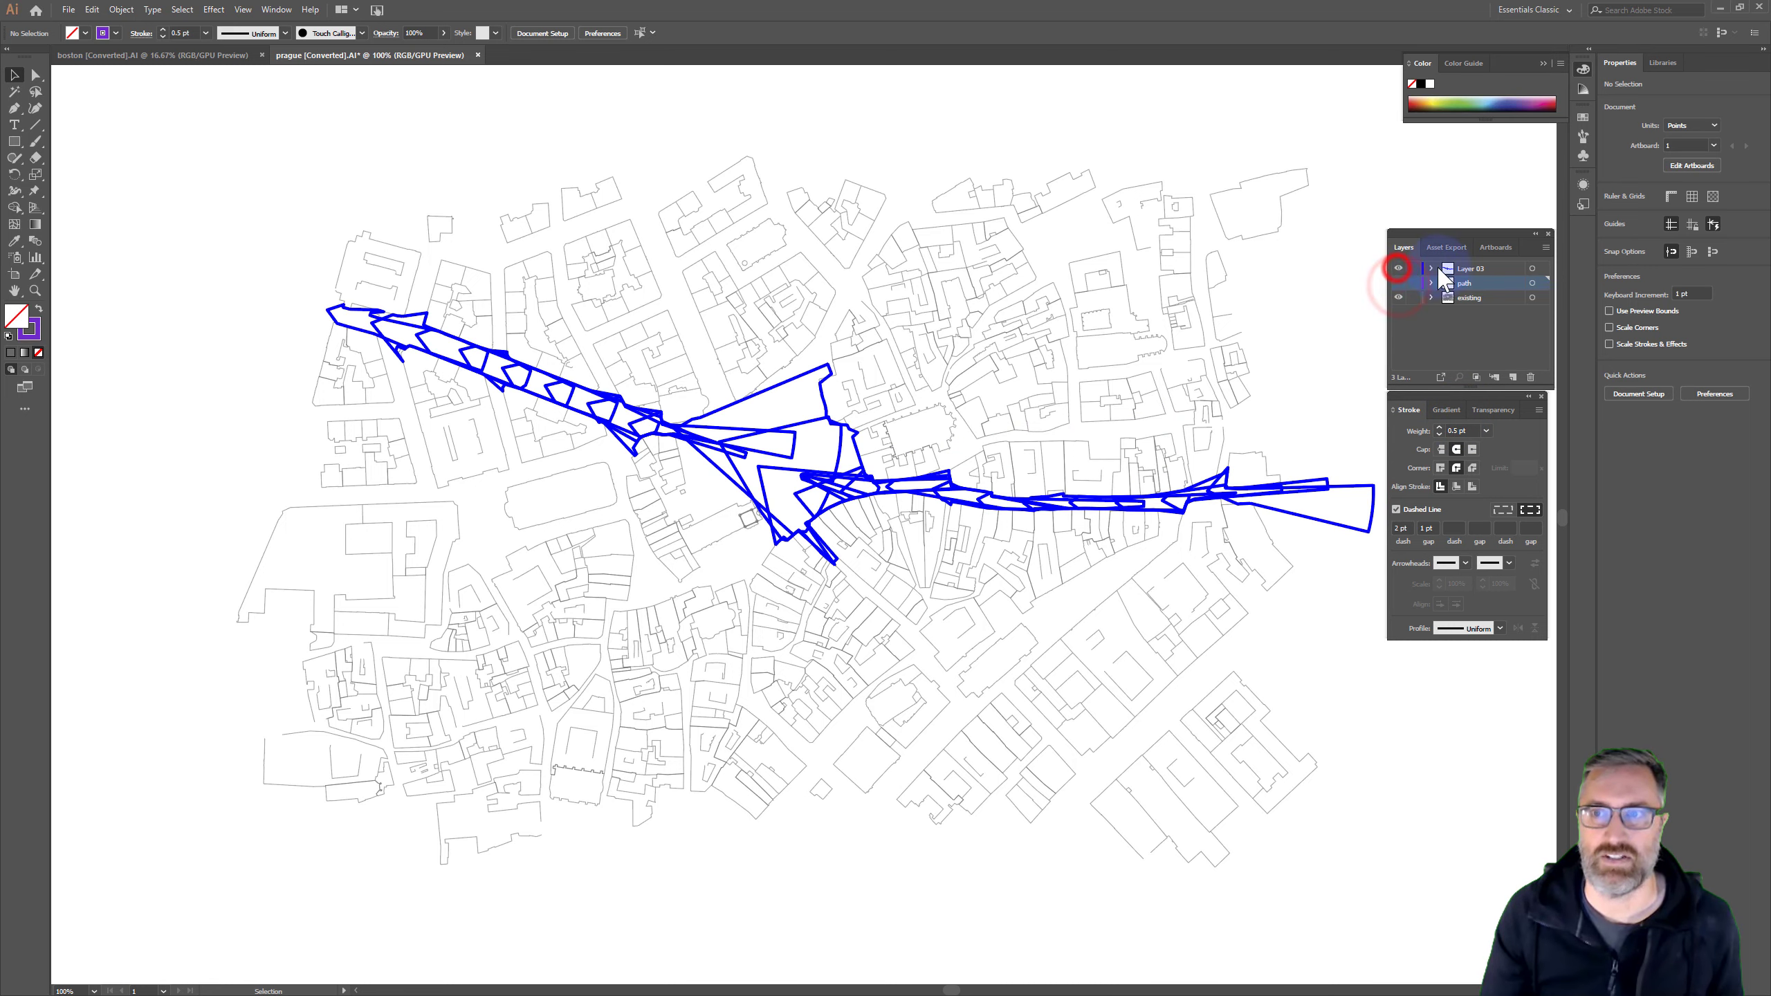
pyautogui.click(1539, 269)
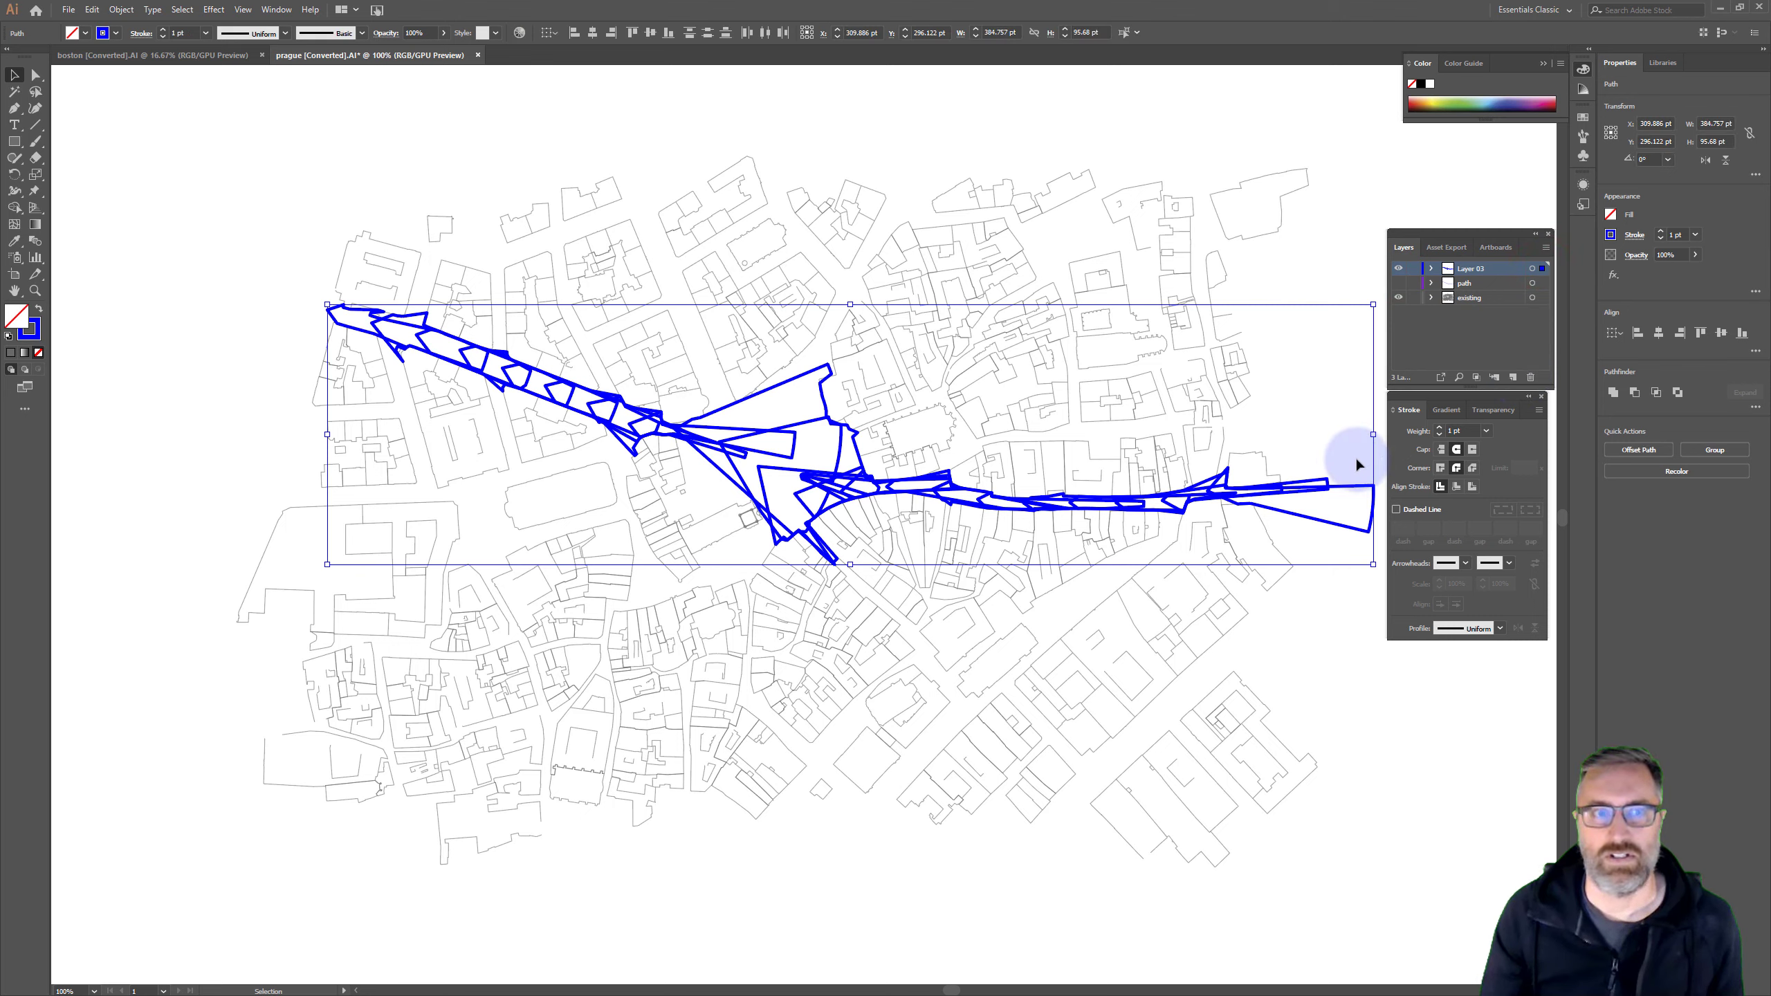
pyautogui.click(38, 313)
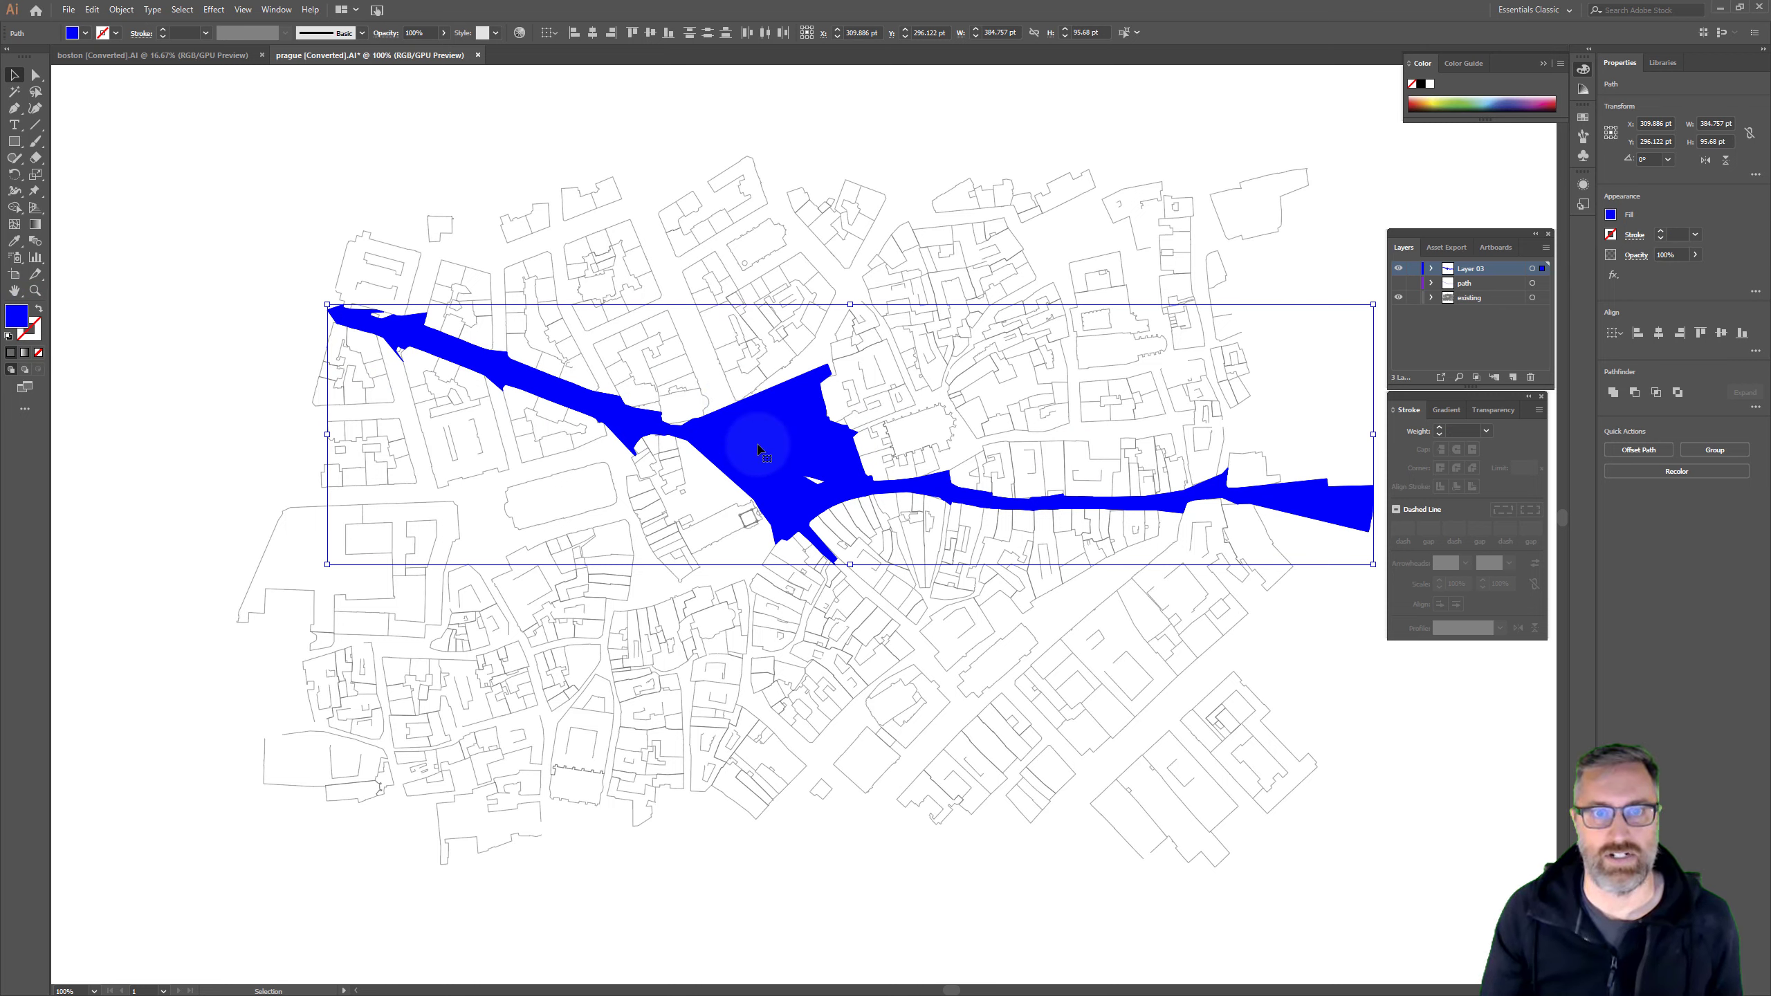
# Set the opacity of the blue vision cones on Layer 03 to 5%
pyautogui.click(1491, 411)
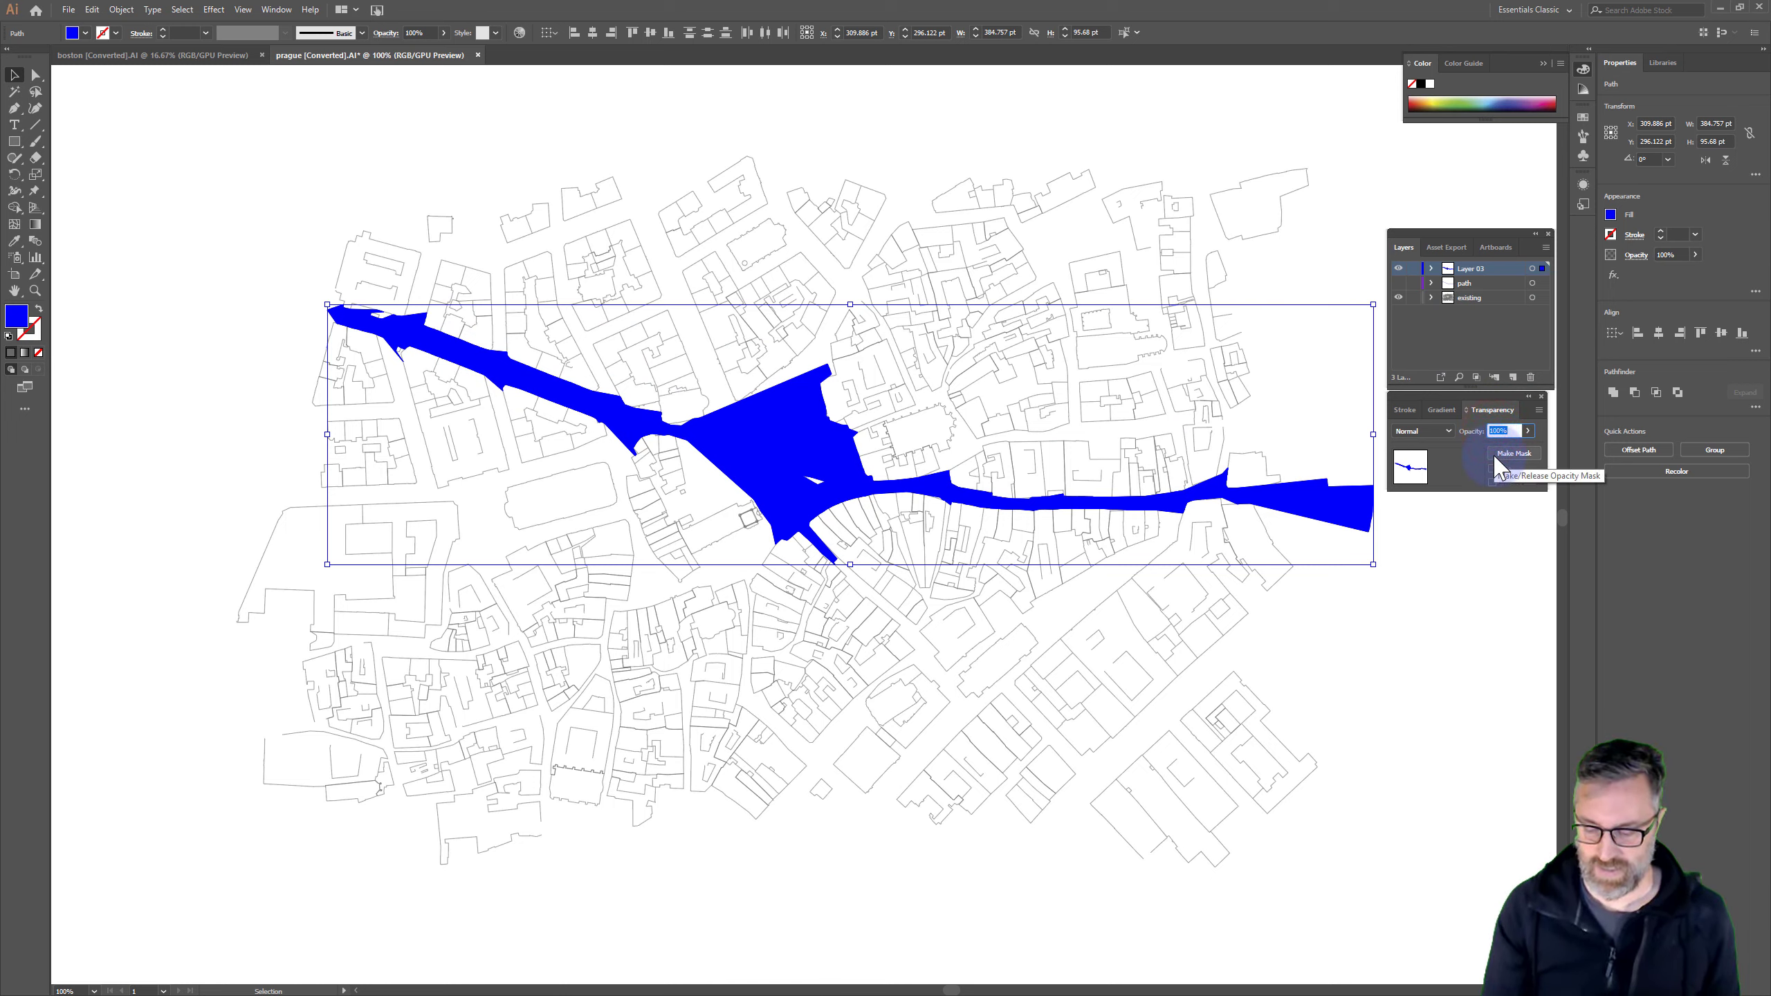
pyautogui.press('Return')
pyautogui.click(1447, 595)
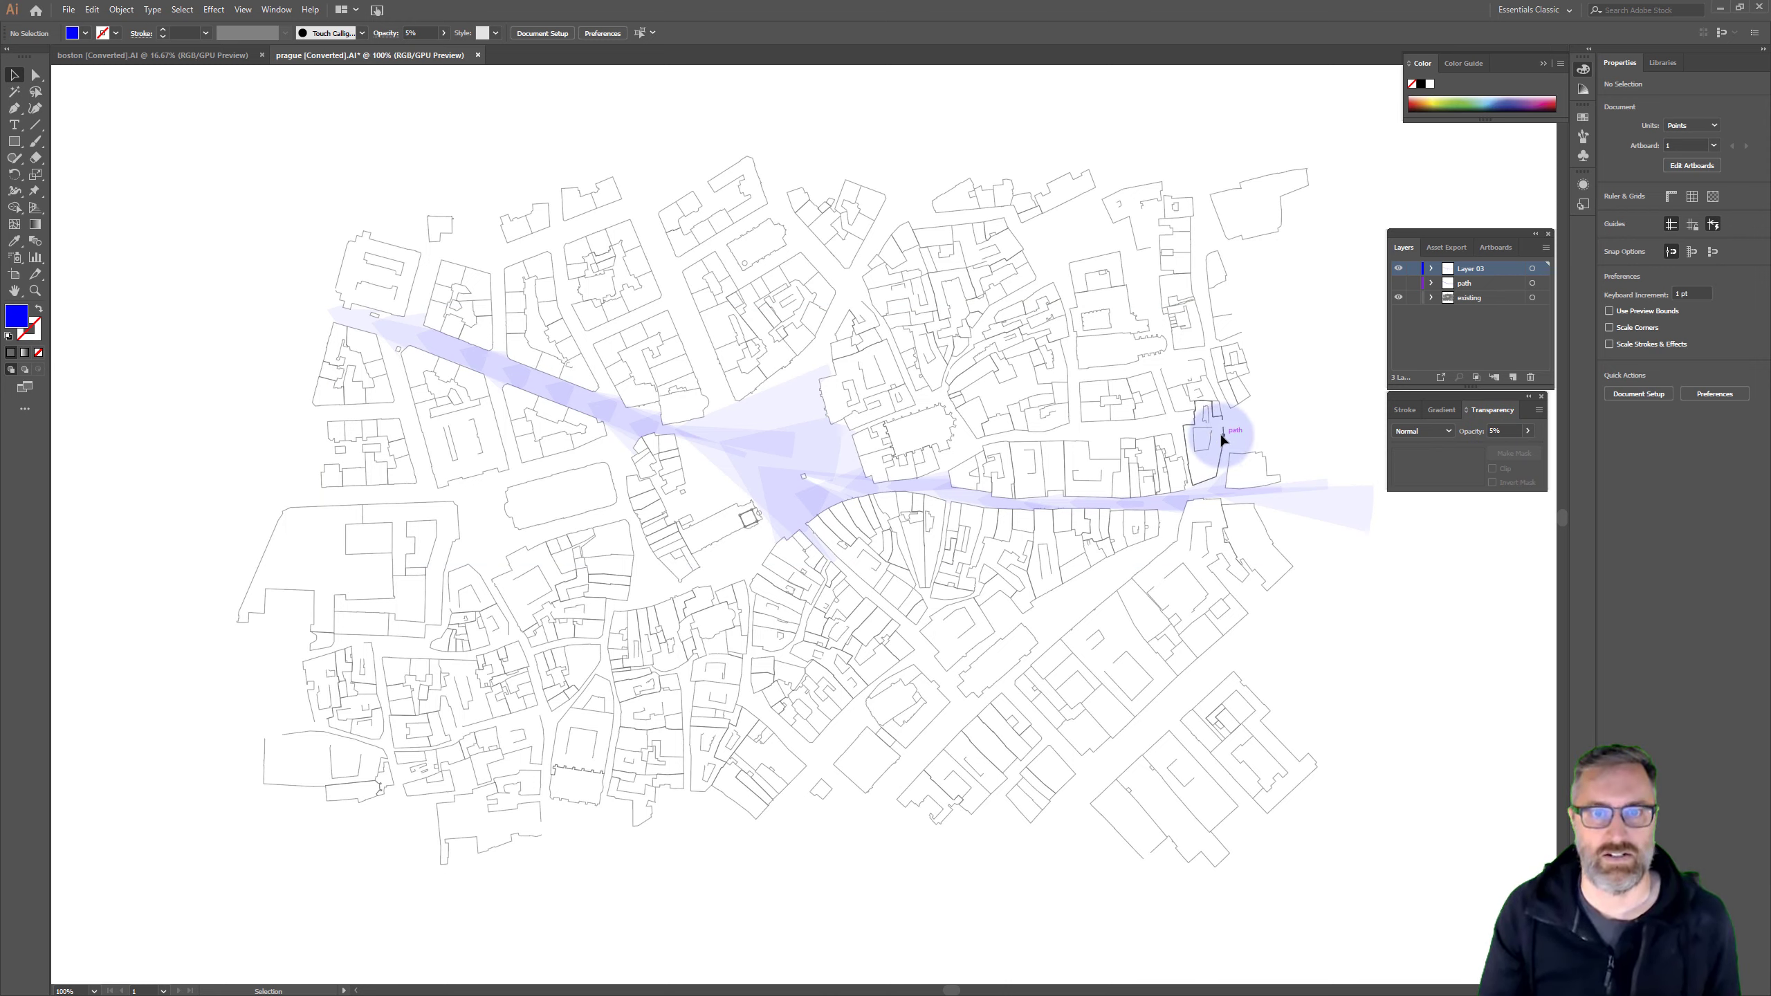
# Set the opacity of all vision cones on Layer 03 to 10%
pyautogui.click(1544, 270)
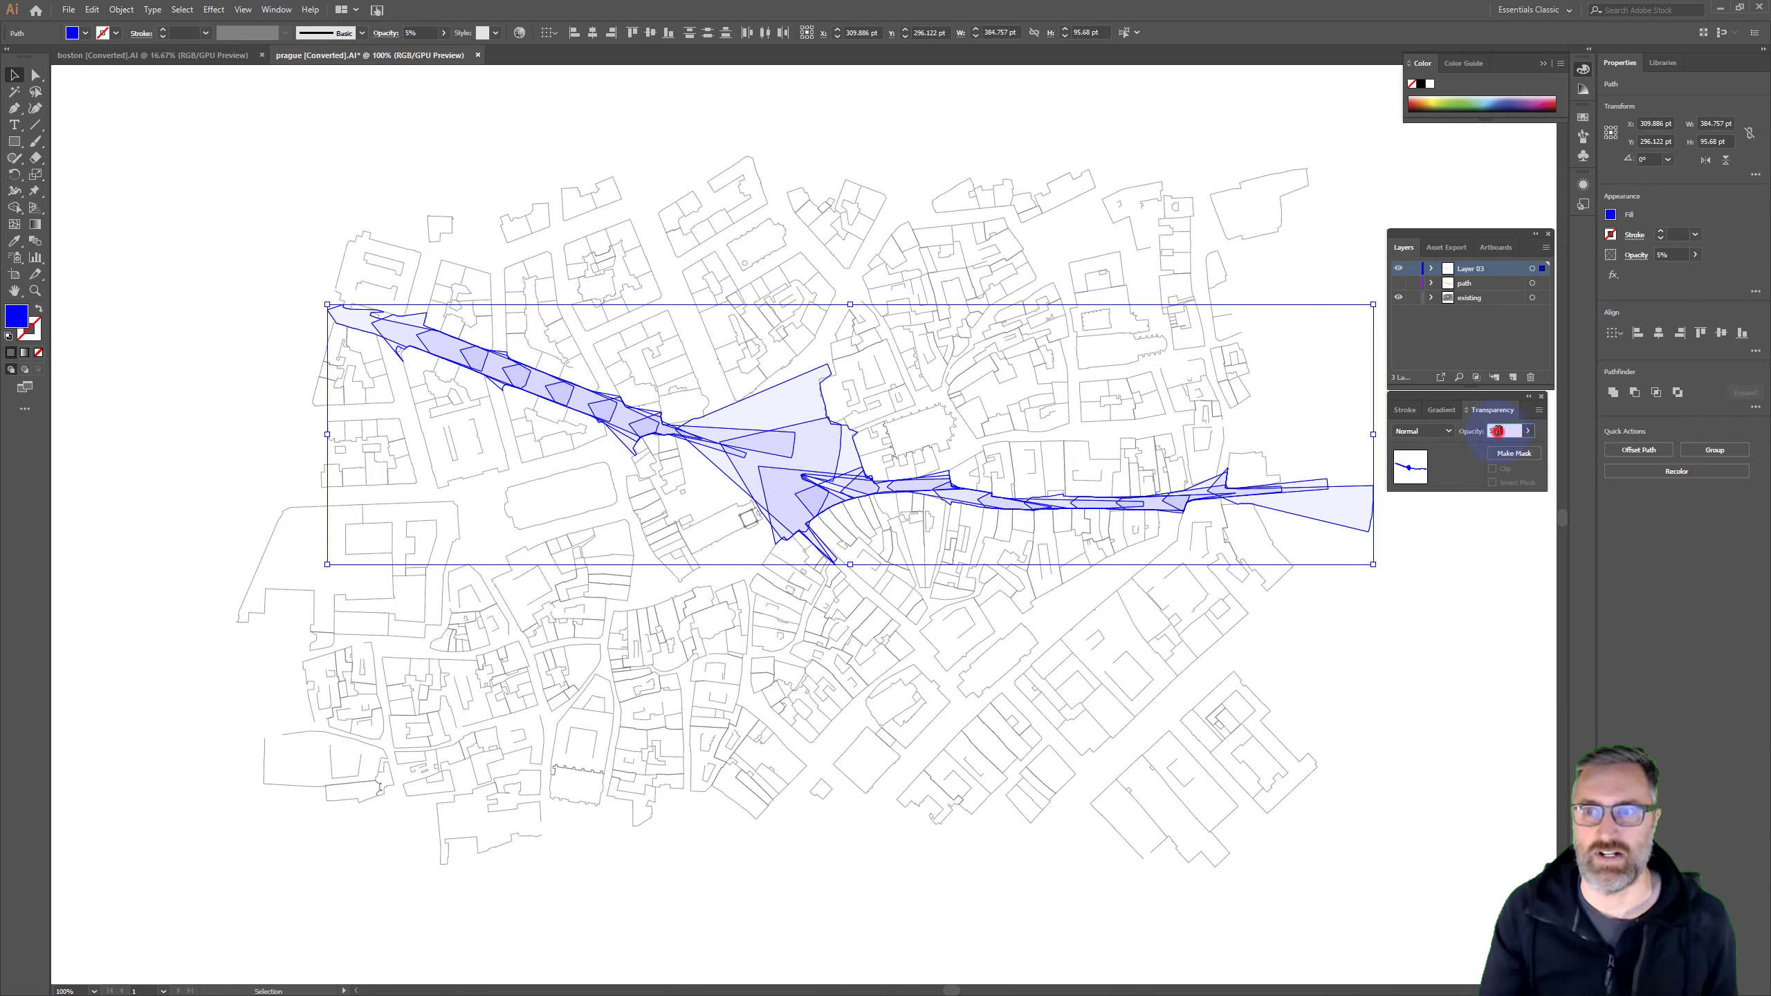
pyautogui.write('10')
pyautogui.press('Return')
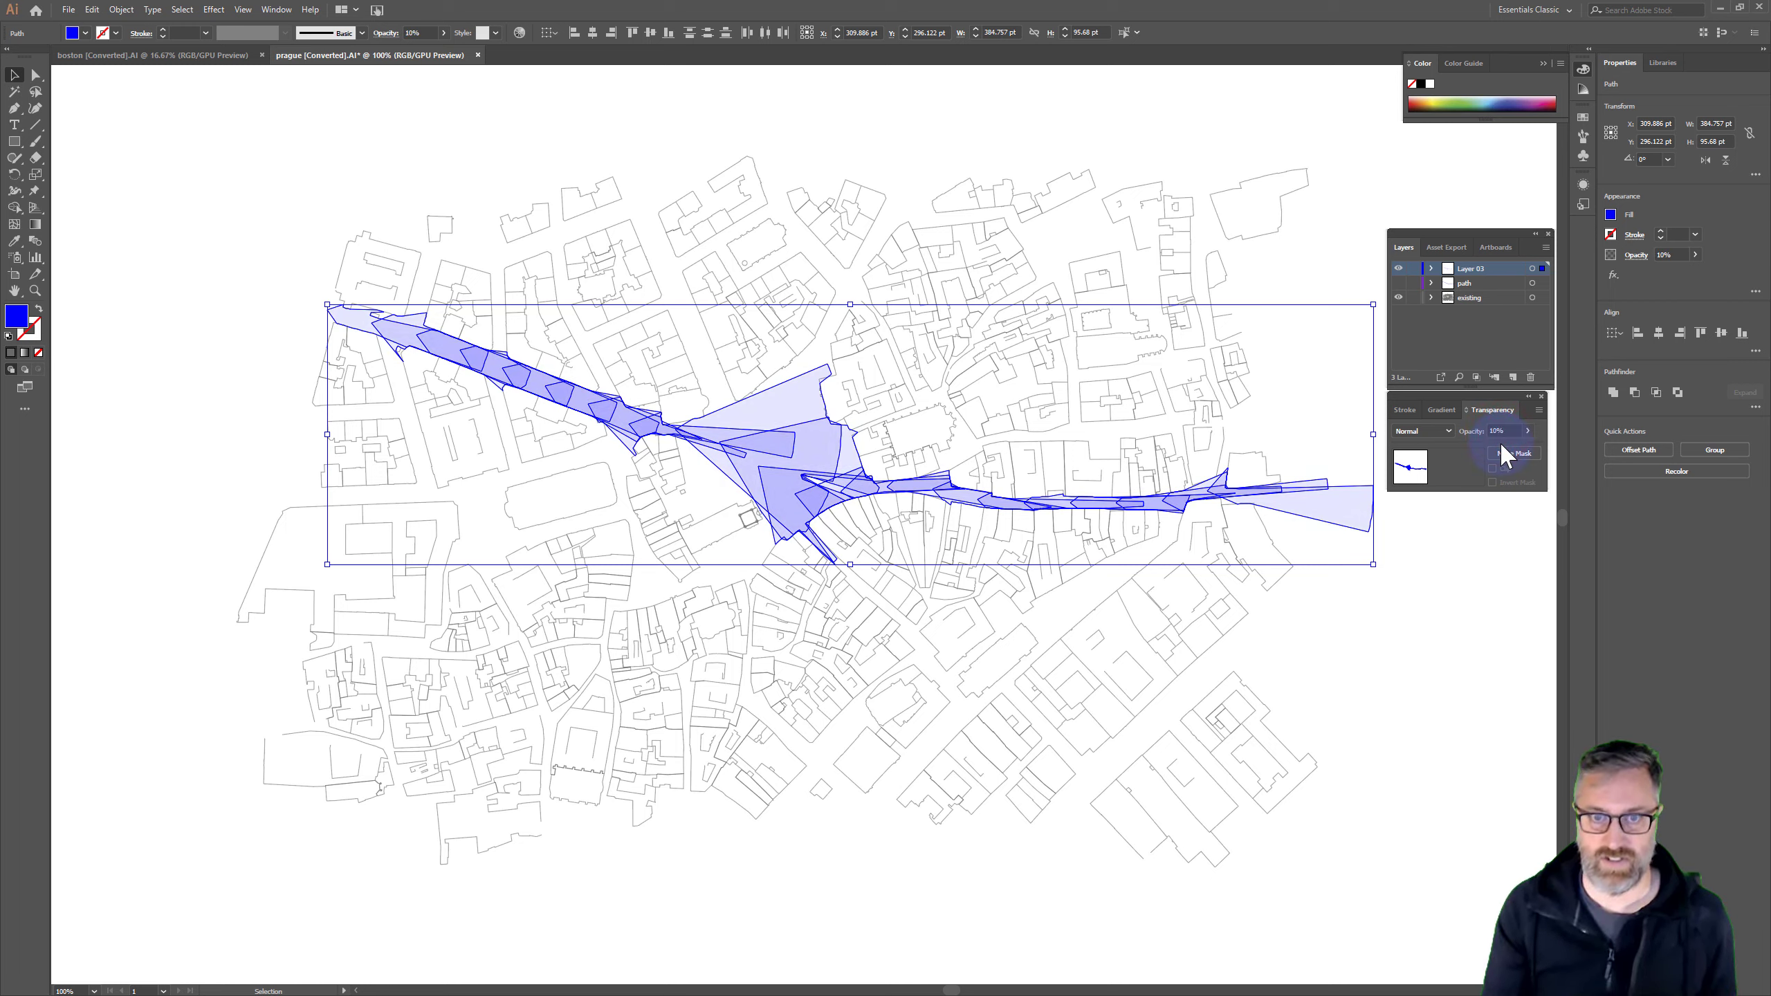
pyautogui.click(1457, 609)
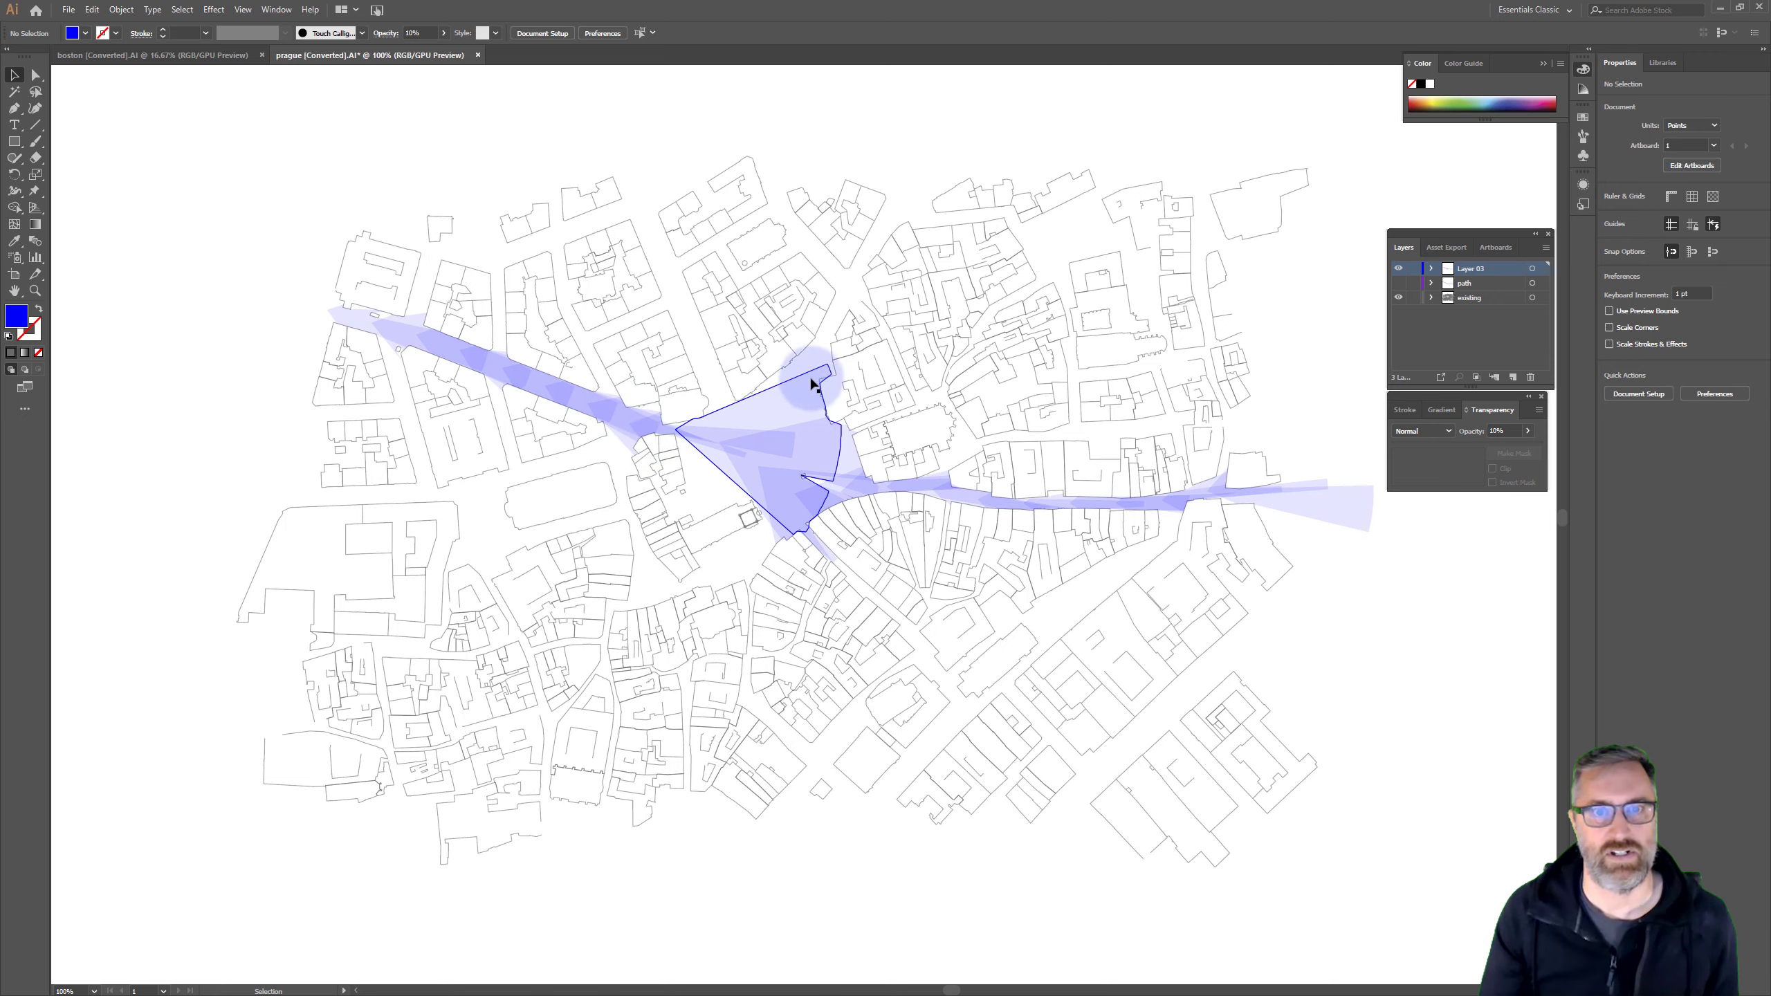
pyautogui.keyDown('alt'); pyautogui.scroll(1, 820, 440); pyautogui.keyUp('alt')
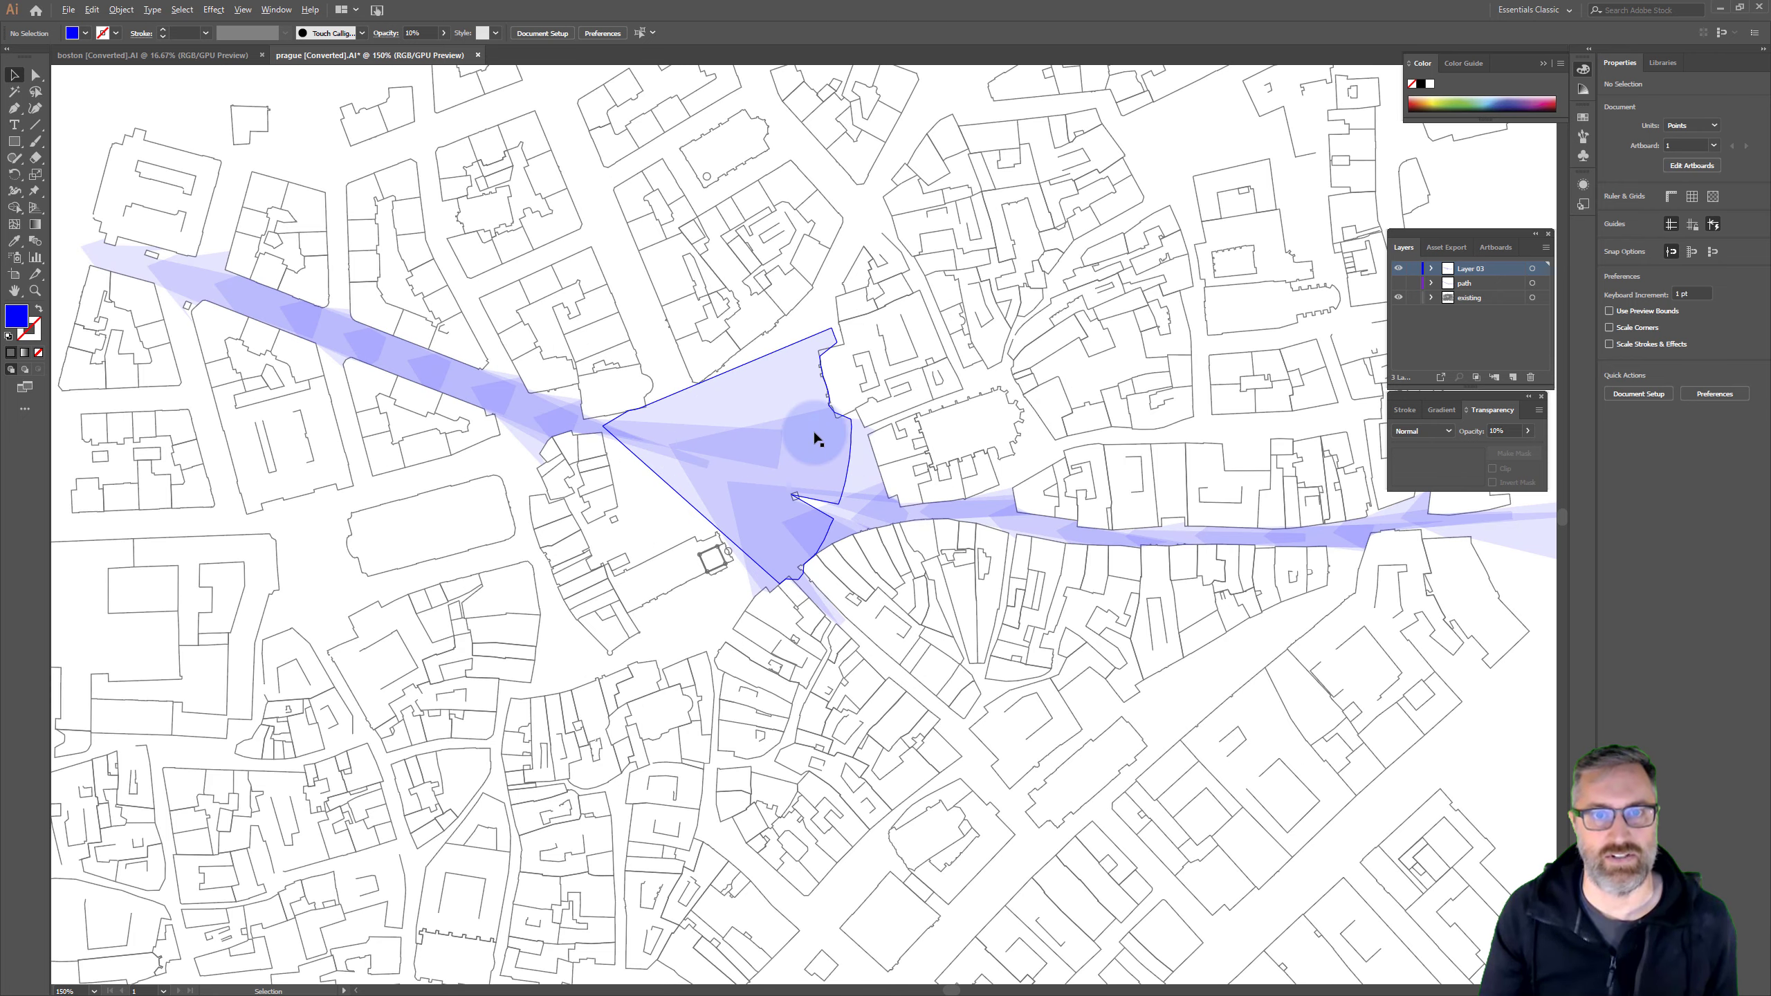
pyautogui.click(821, 314)
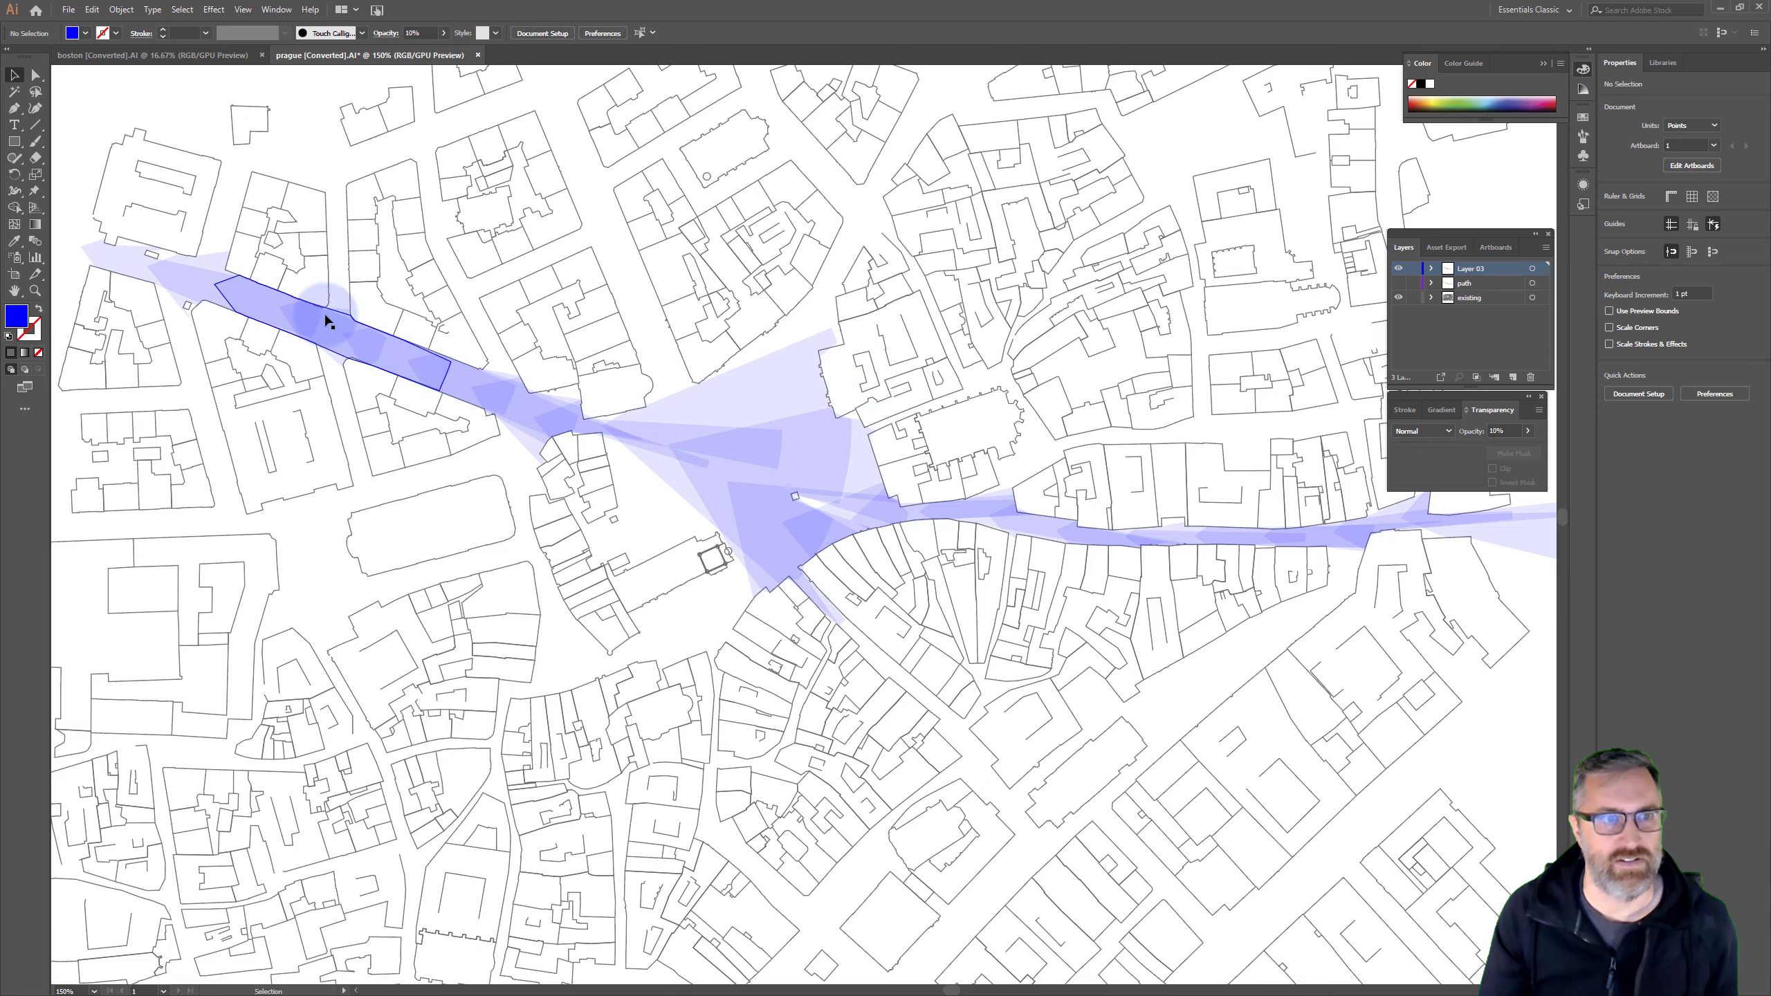
pyautogui.keyDown('alt'); pyautogui.scroll(-1, 478, 342); pyautogui.keyUp('alt')
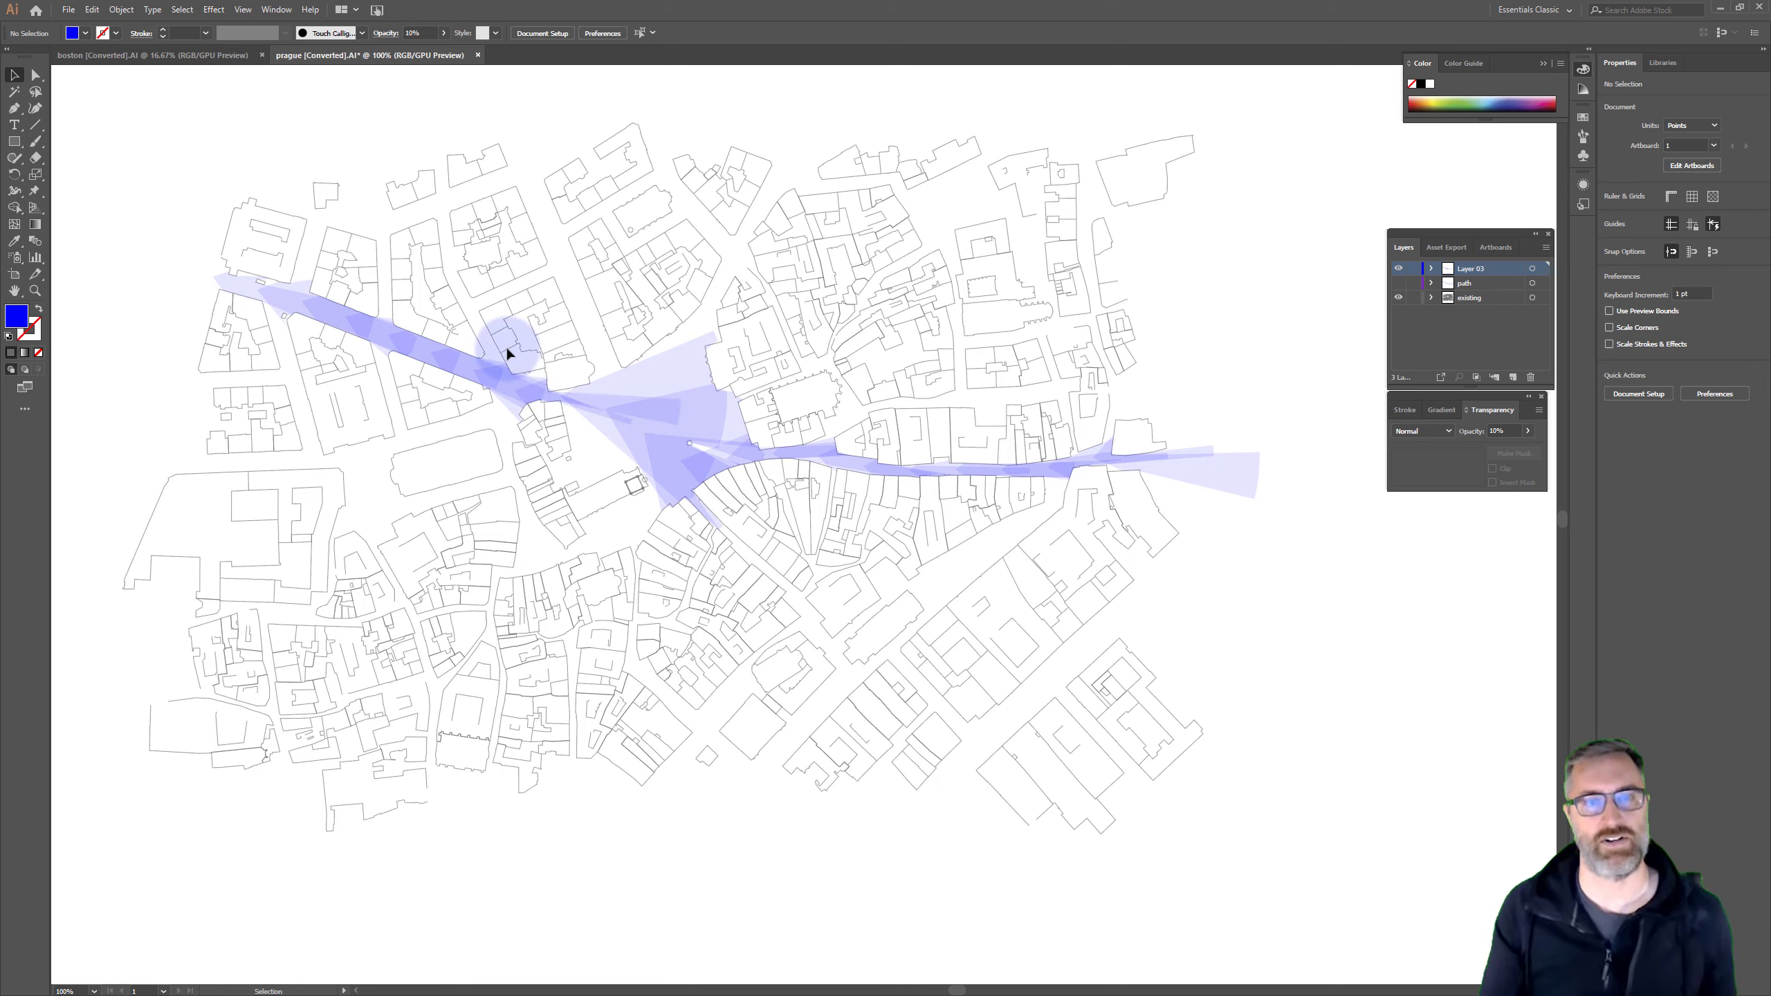
pyautogui.click(192, 190)
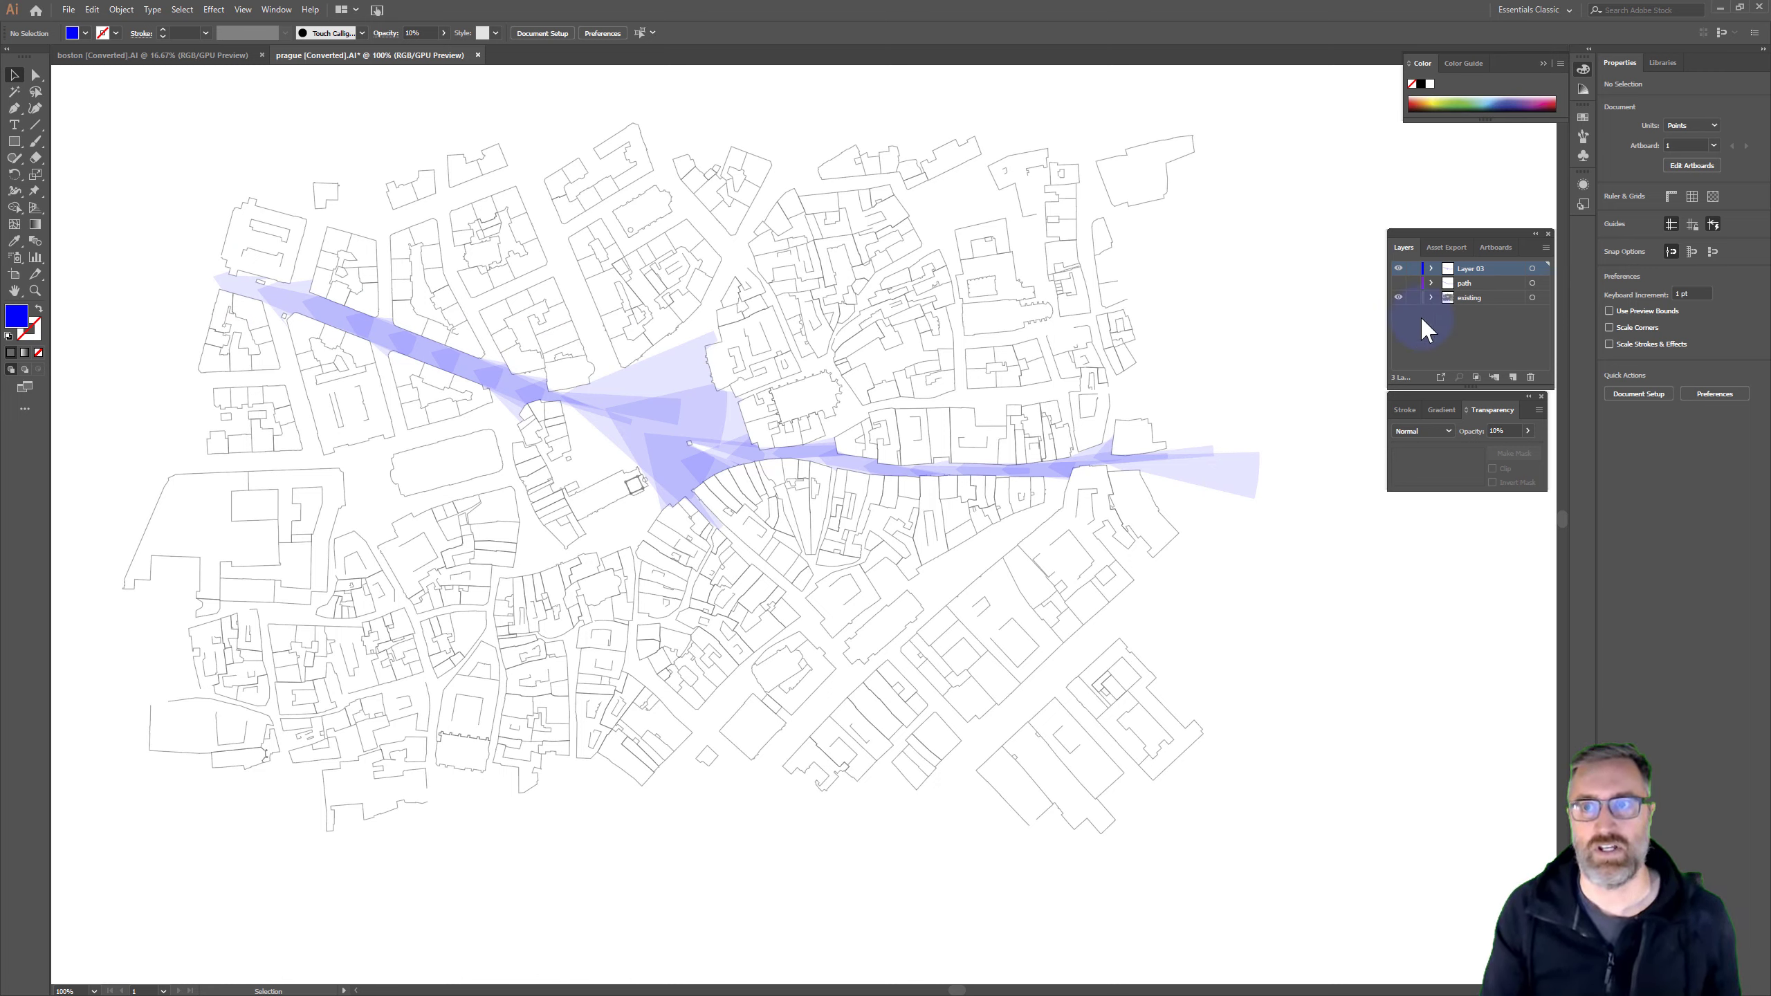
# Show the path layer, and try the existing layer's buildings as solid fills without a stroke at 50% opacity
pyautogui.click(1399, 283)
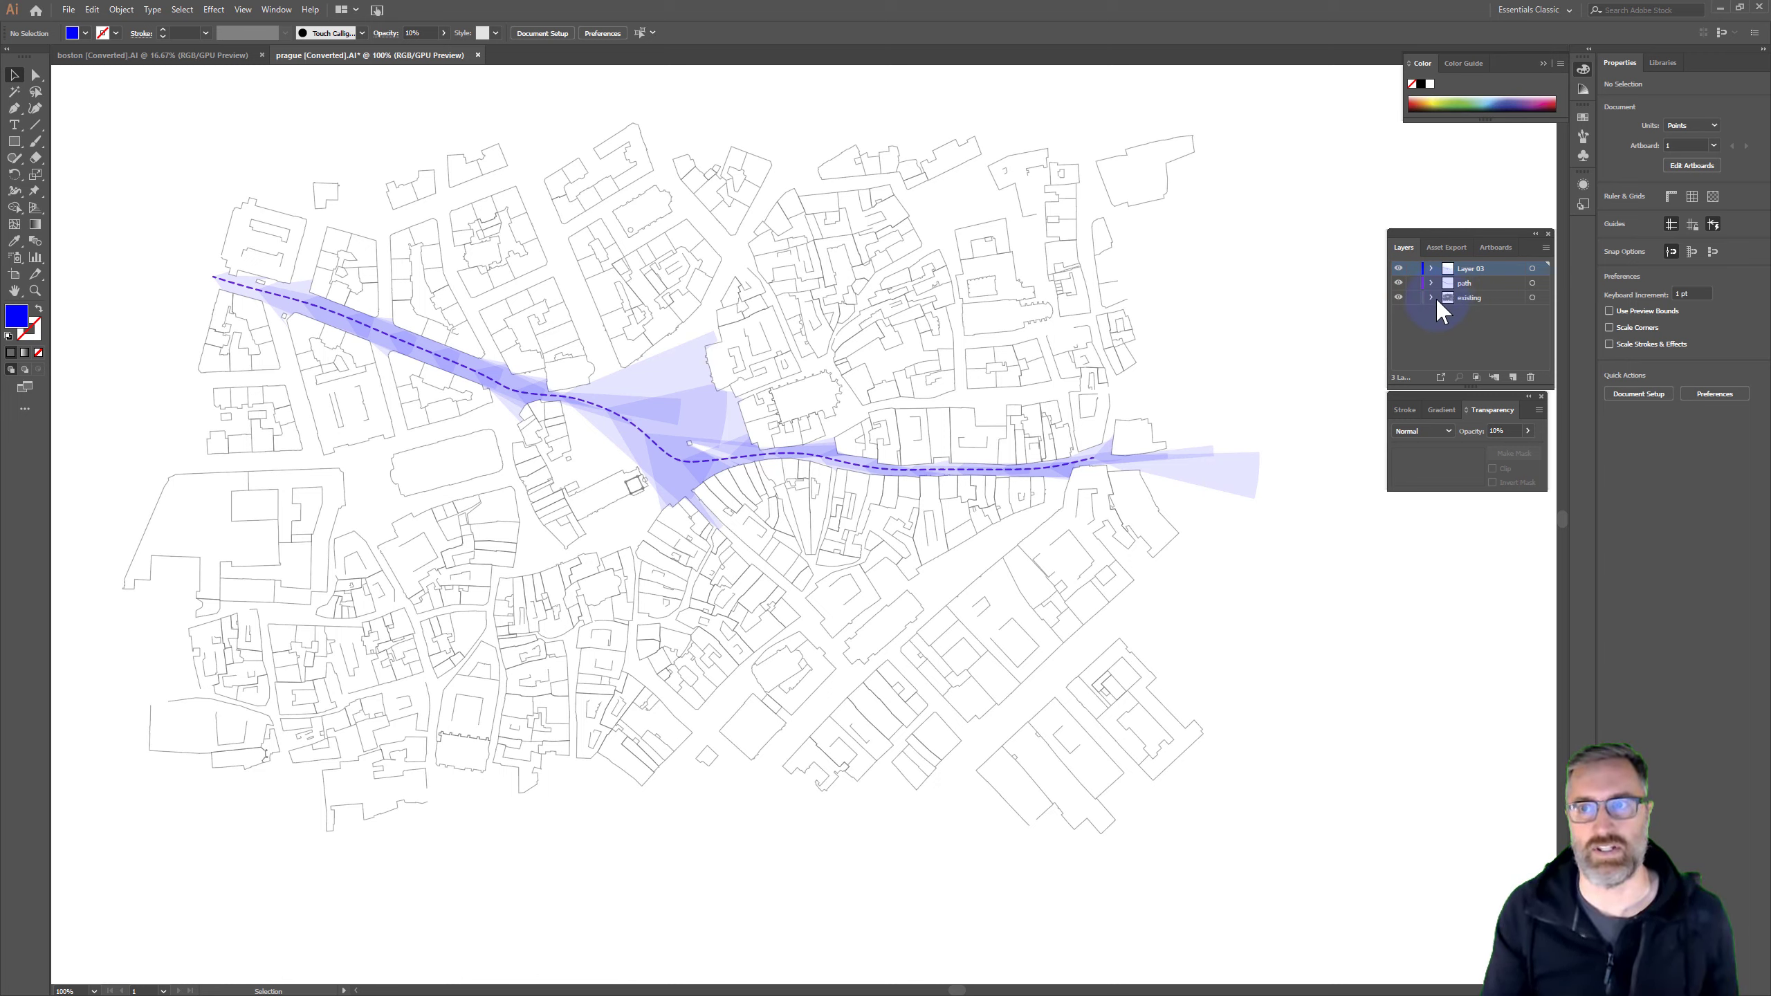
pyautogui.click(1533, 297)
pyautogui.click(258, 349)
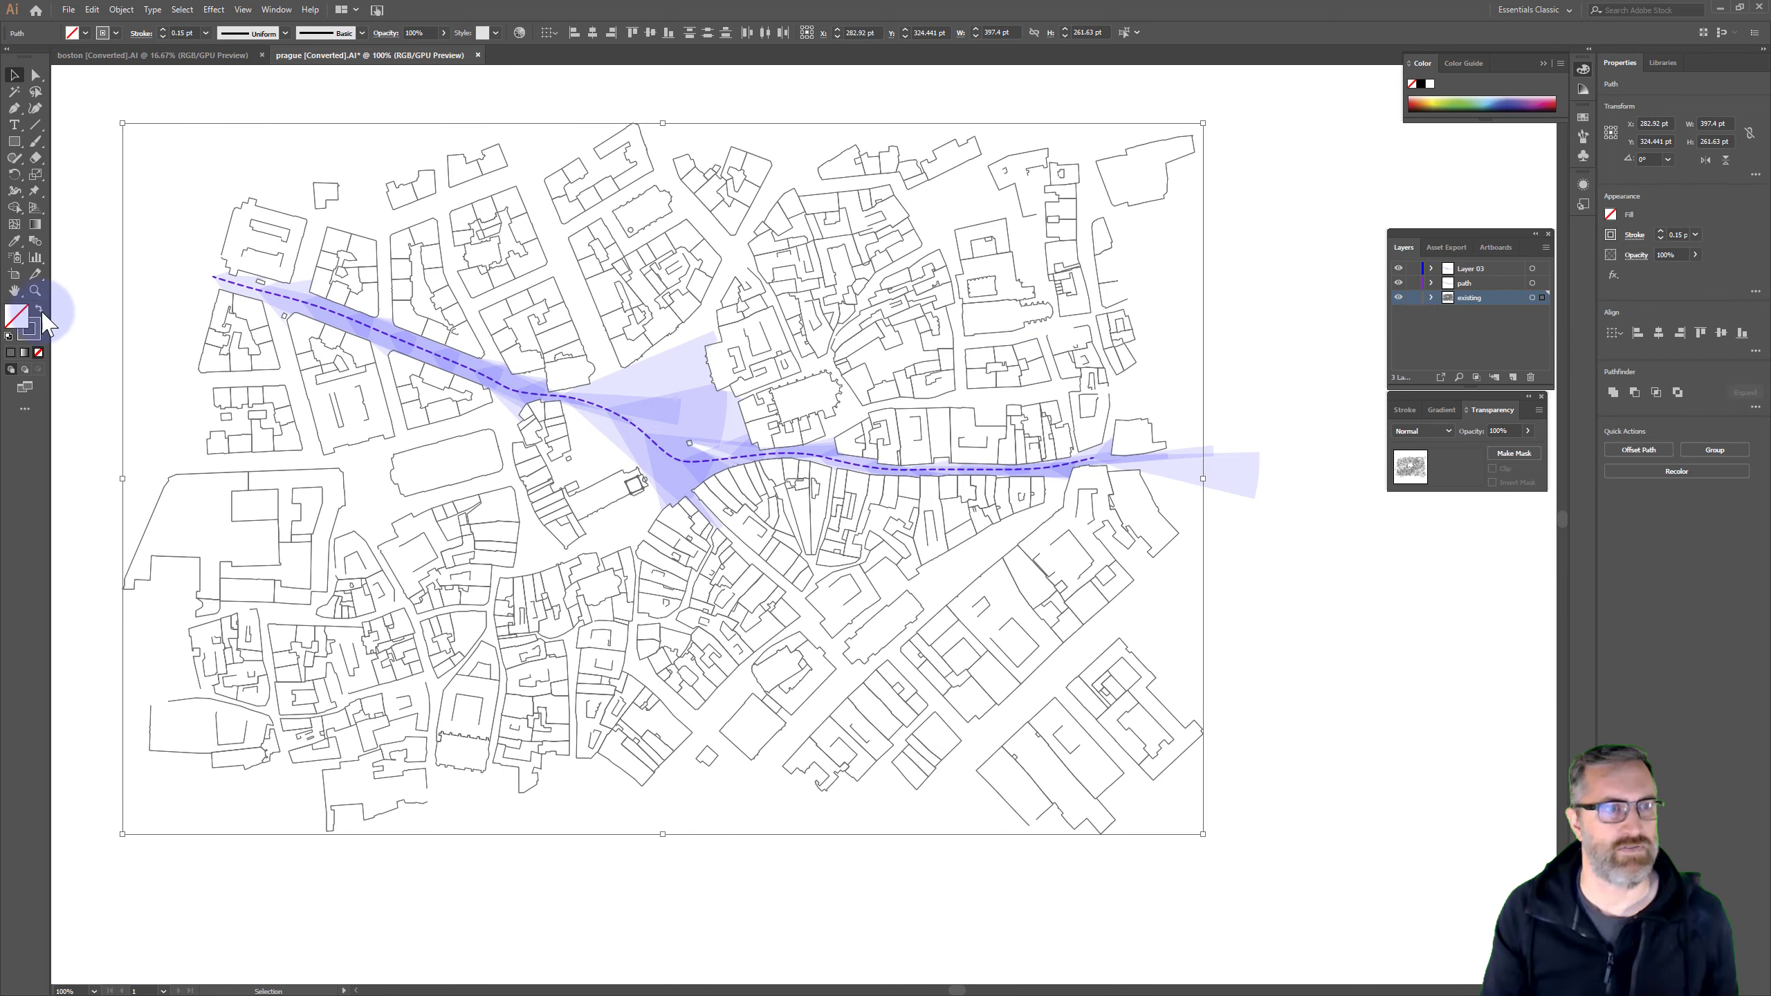
pyautogui.click(38, 308)
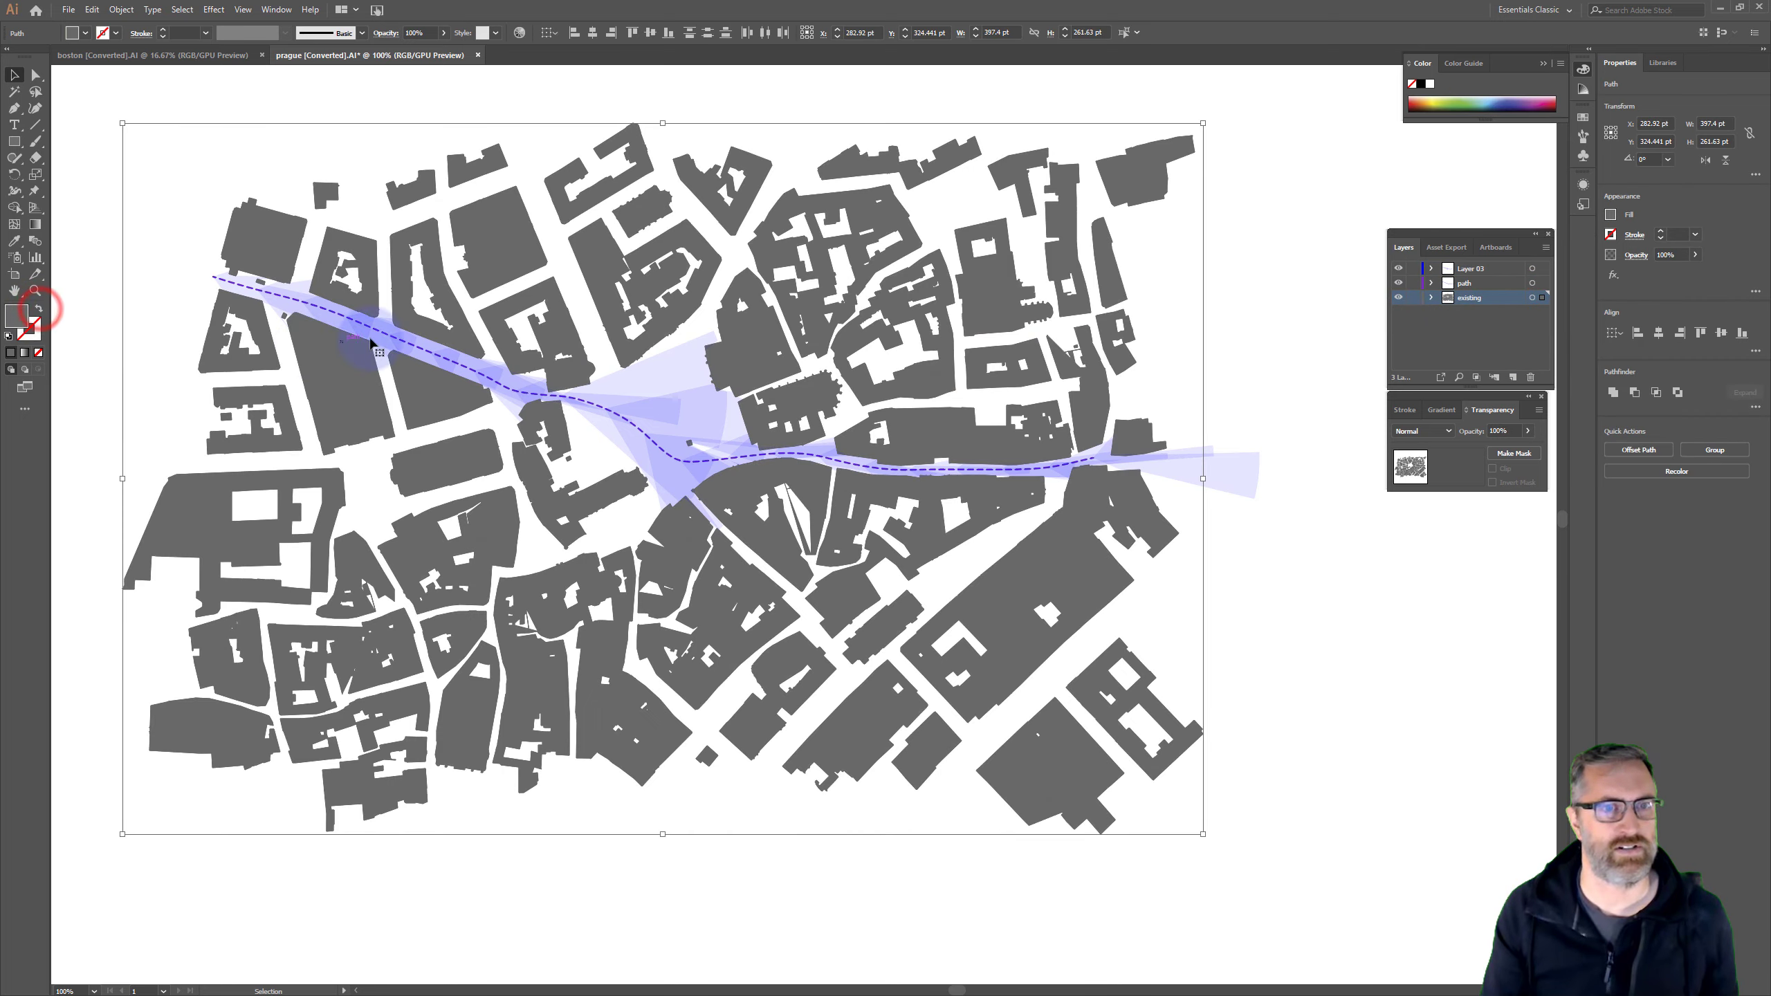
pyautogui.click(1499, 431)
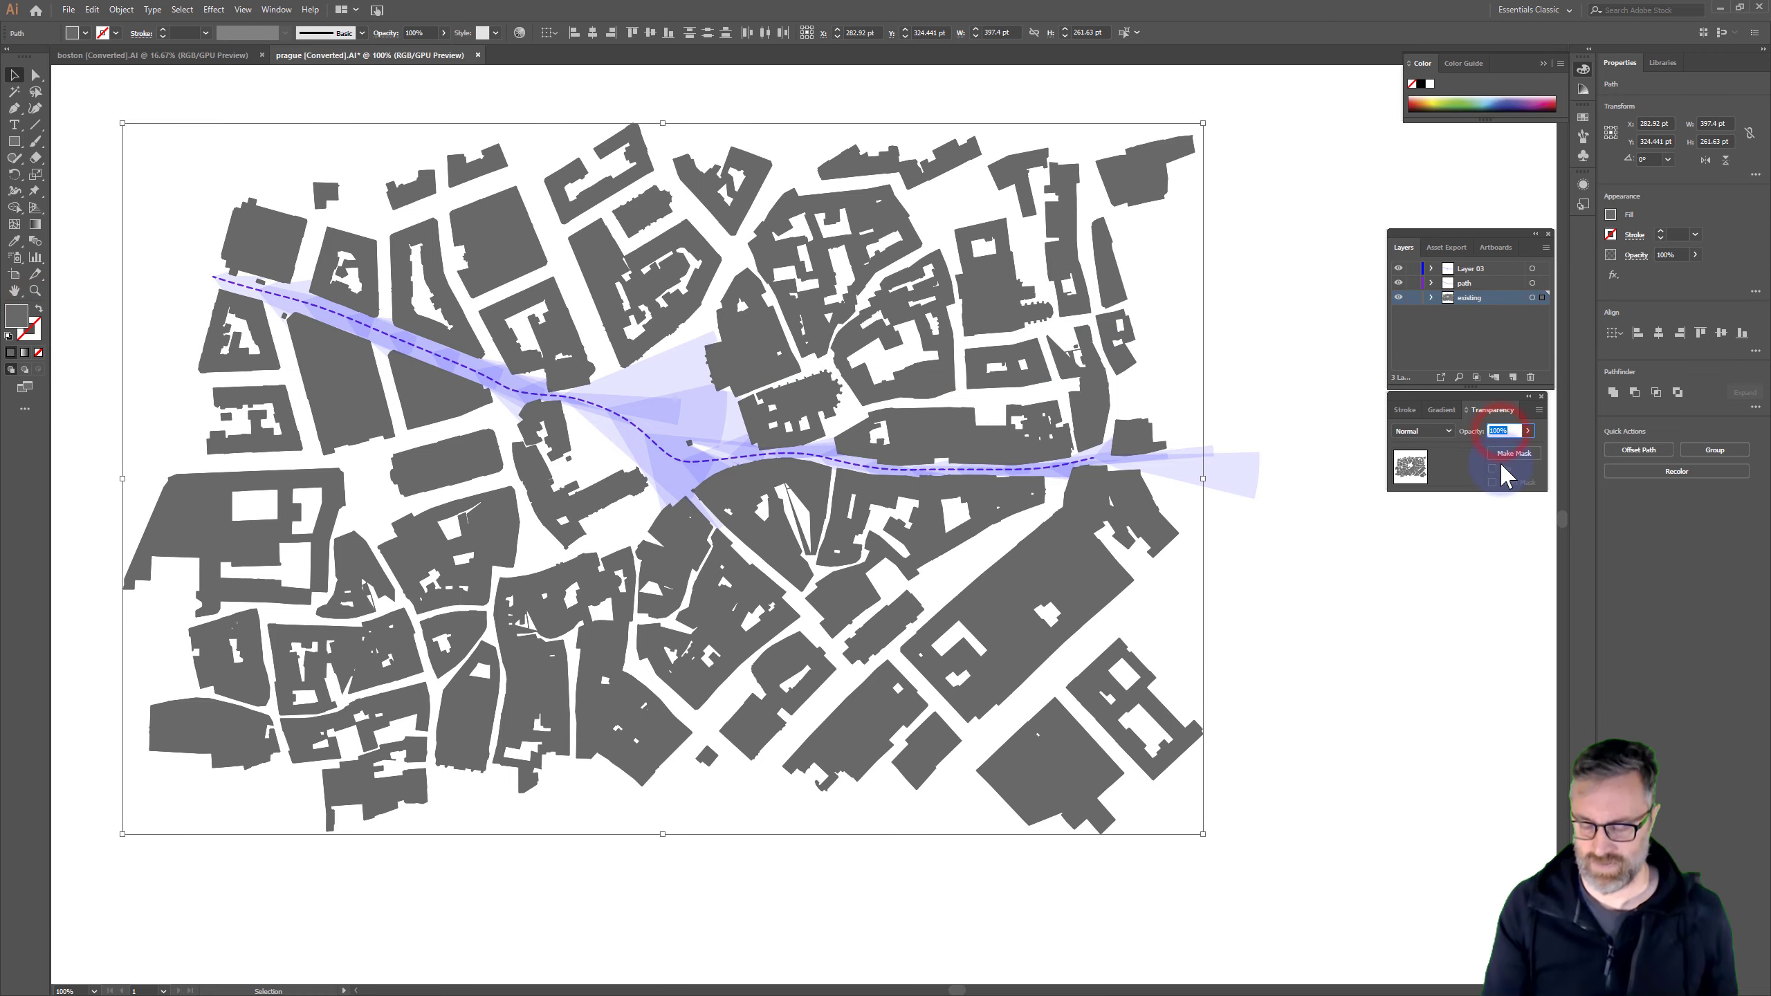
pyautogui.press('Return')
pyautogui.click(1428, 587)
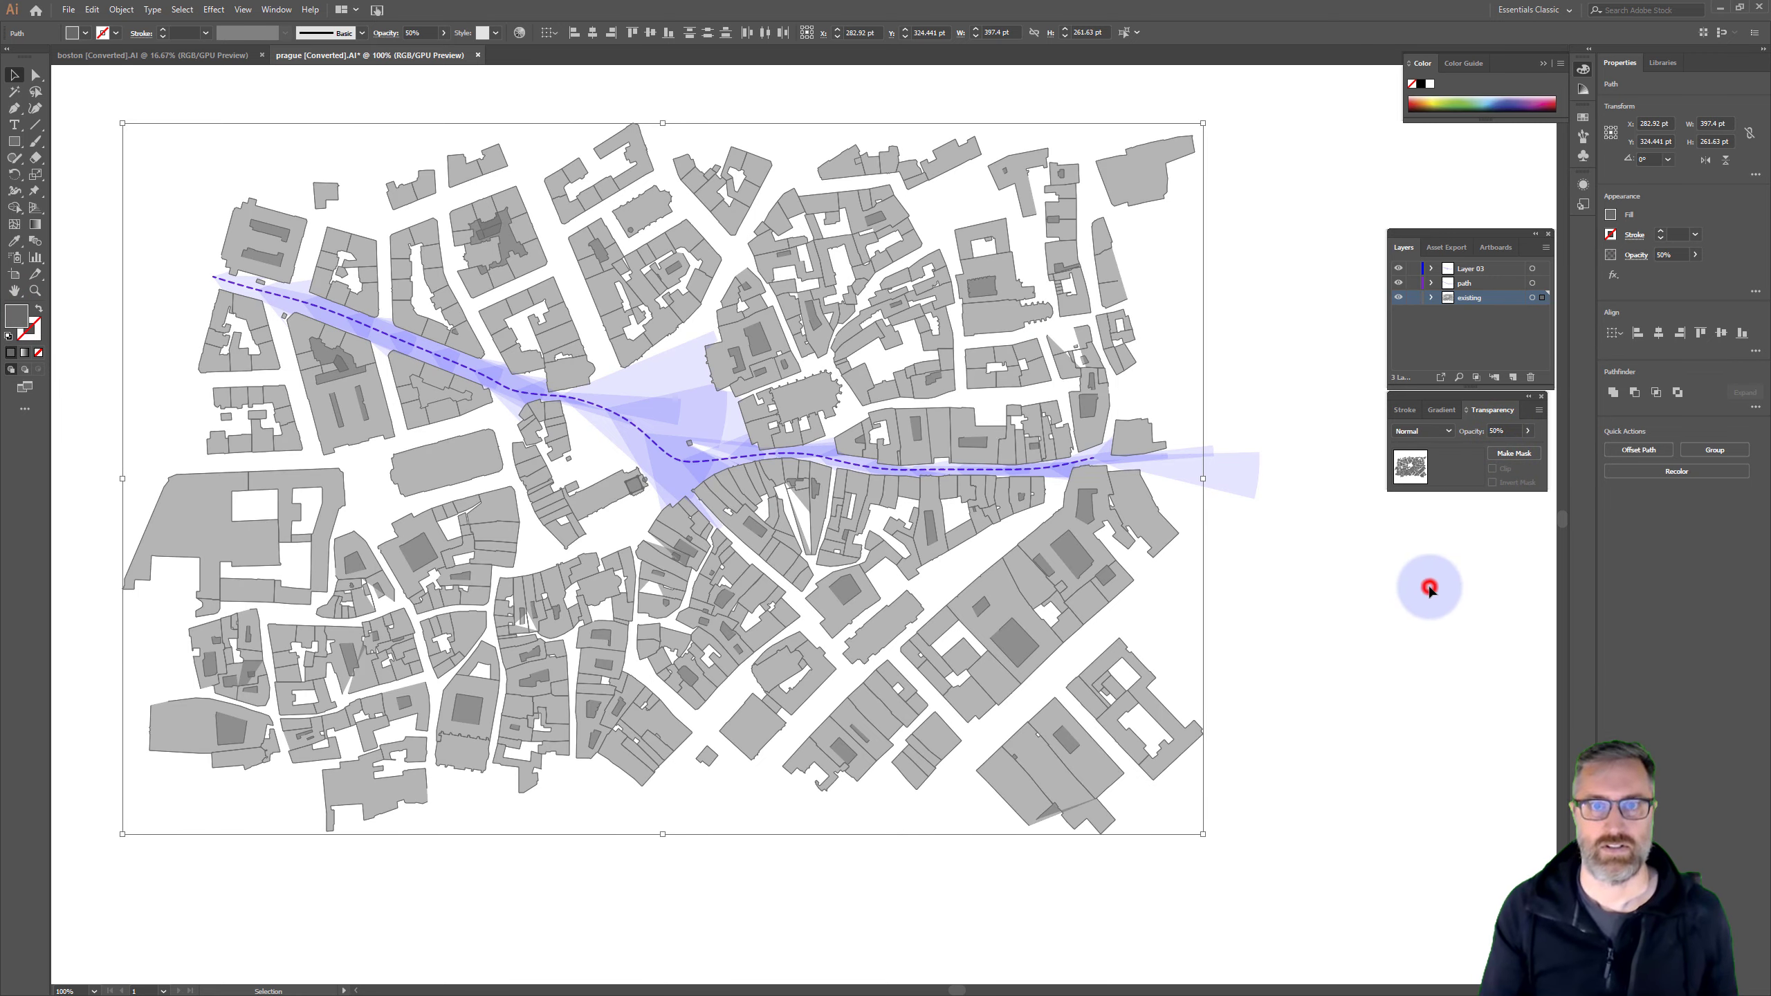
pyautogui.keyDown('alt'); pyautogui.scroll(2, 637, 389); pyautogui.keyUp('alt')
pyautogui.keyDown('alt'); pyautogui.scroll(-1, 636, 388); pyautogui.keyUp('alt')
pyautogui.keyDown('alt'); pyautogui.scroll(-1, 636, 390); pyautogui.keyUp('alt')
pyautogui.moveTo(634, 381); pyautogui.dragTo(669, 386)
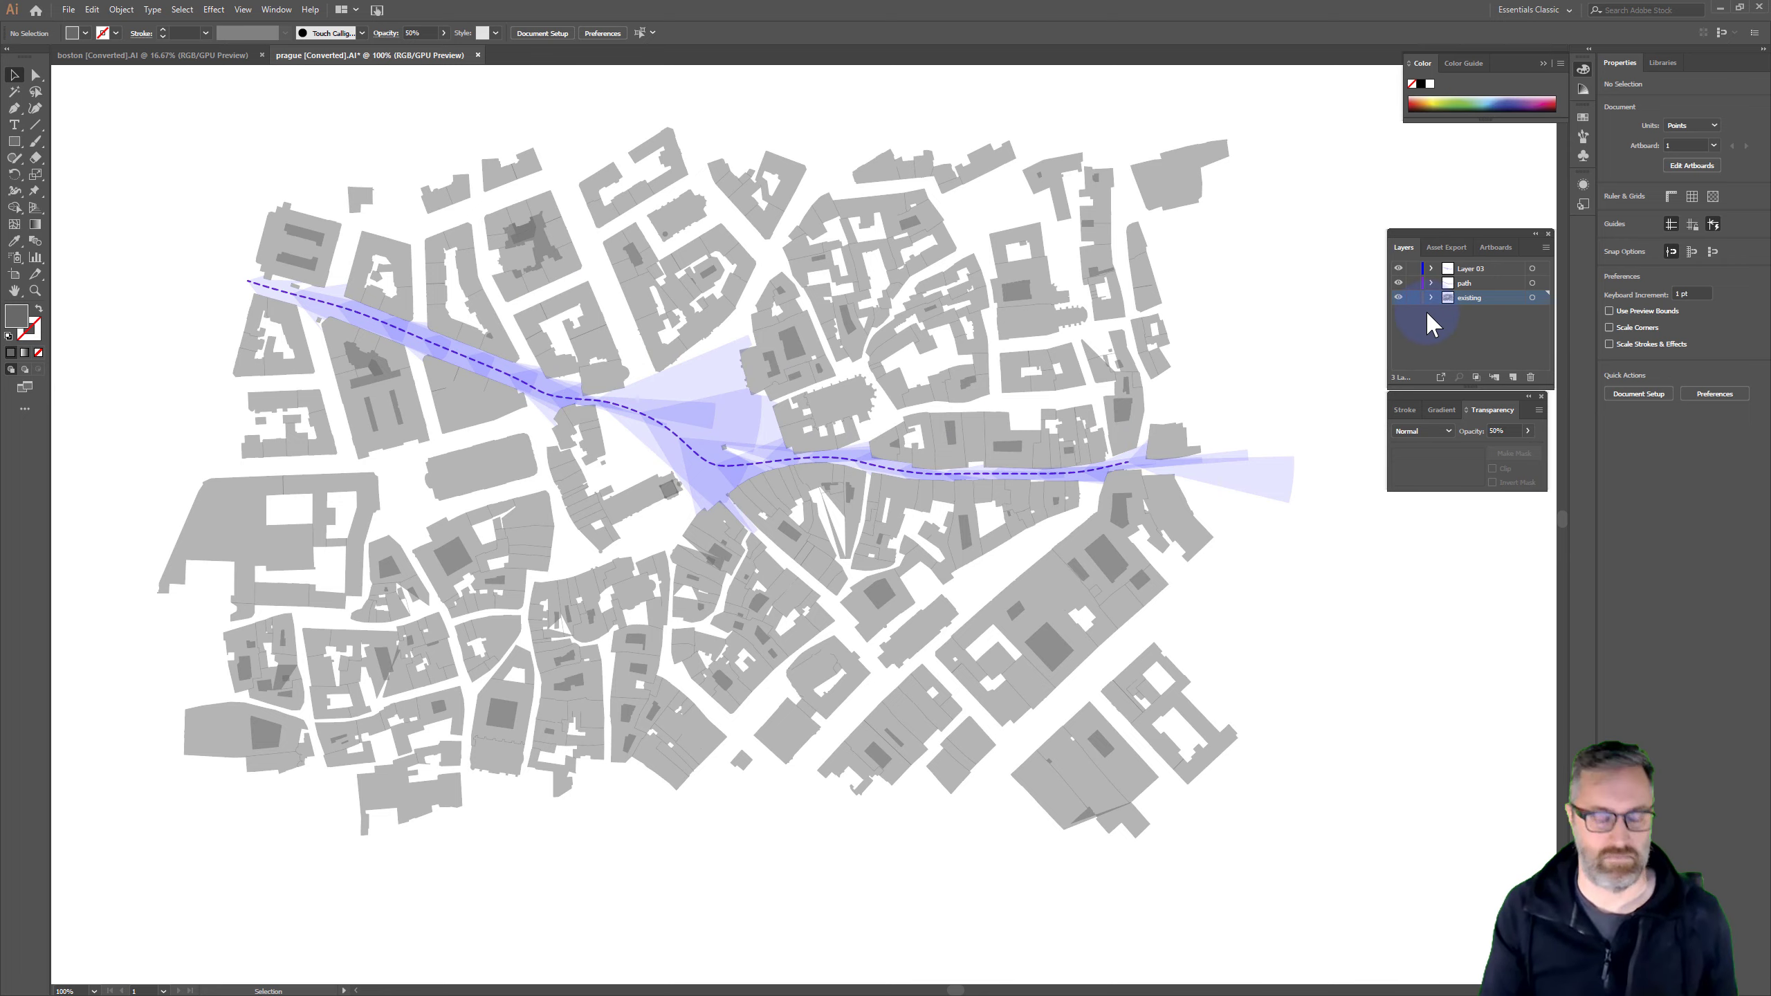
# Undo the solid, half-transparent building fills to get the thin building outlines back
pyautogui.hotkey('ctrl', 'a')
pyautogui.press('a')
pyautogui.hotkey('shift', 'x')
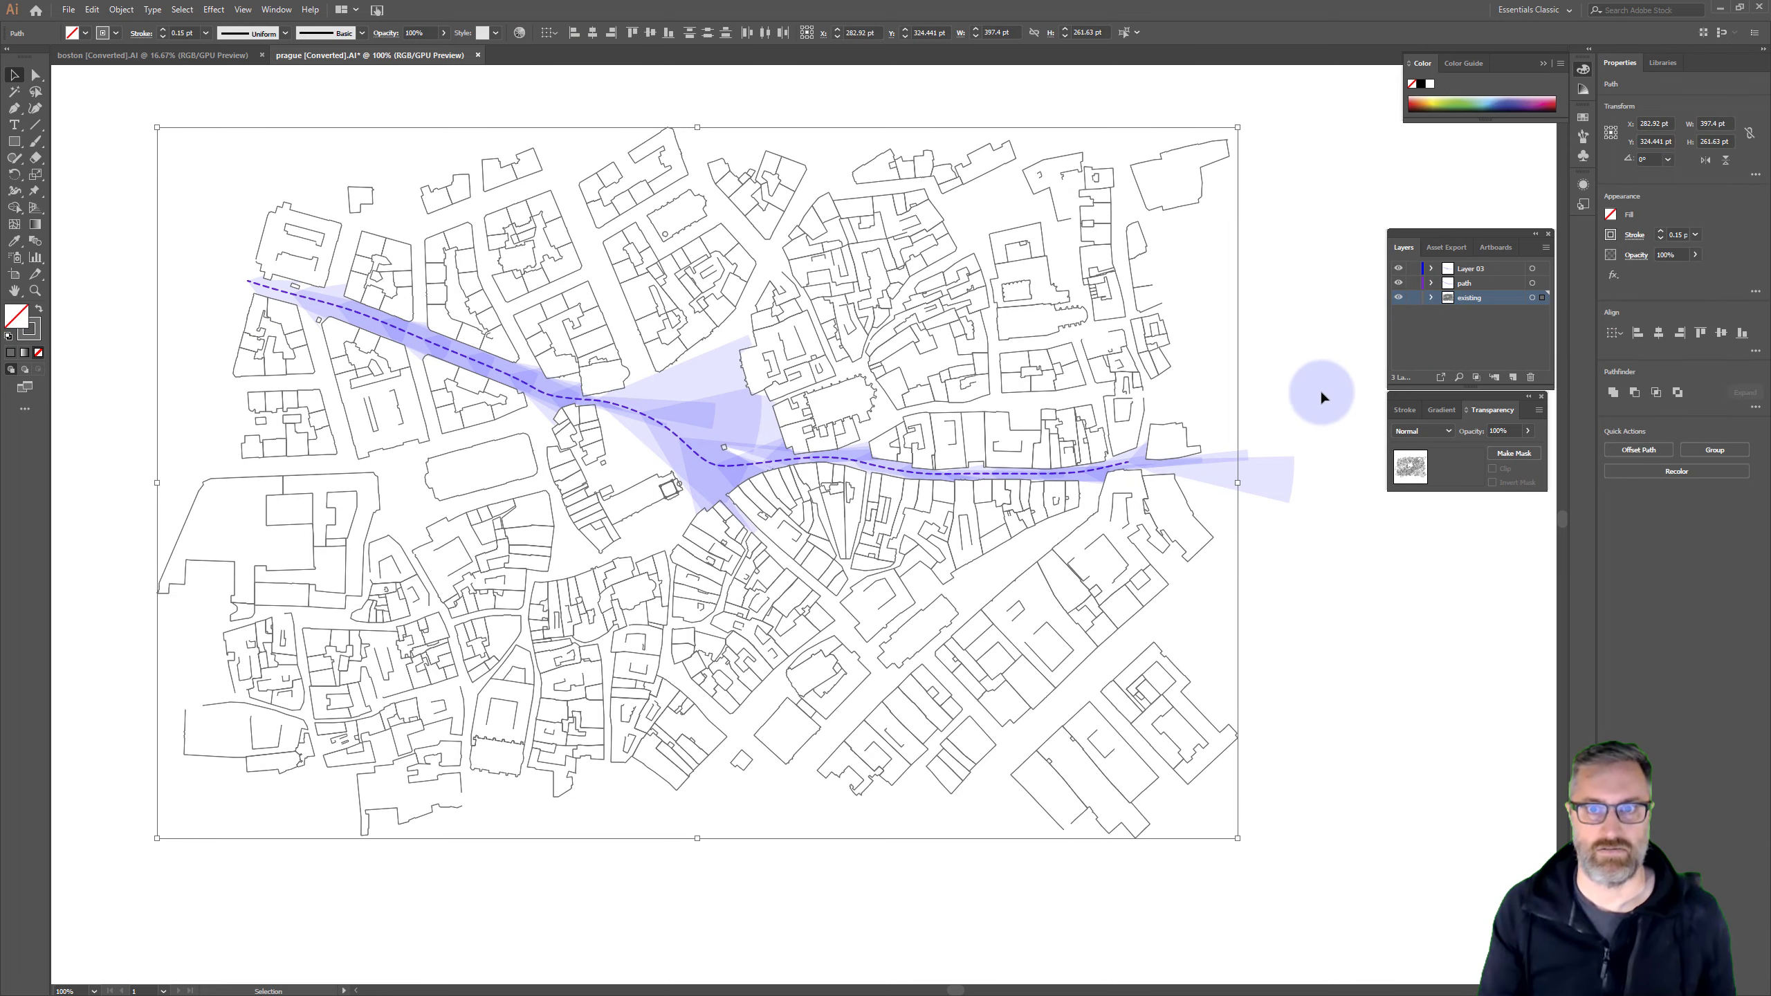
pyautogui.click(1317, 387)
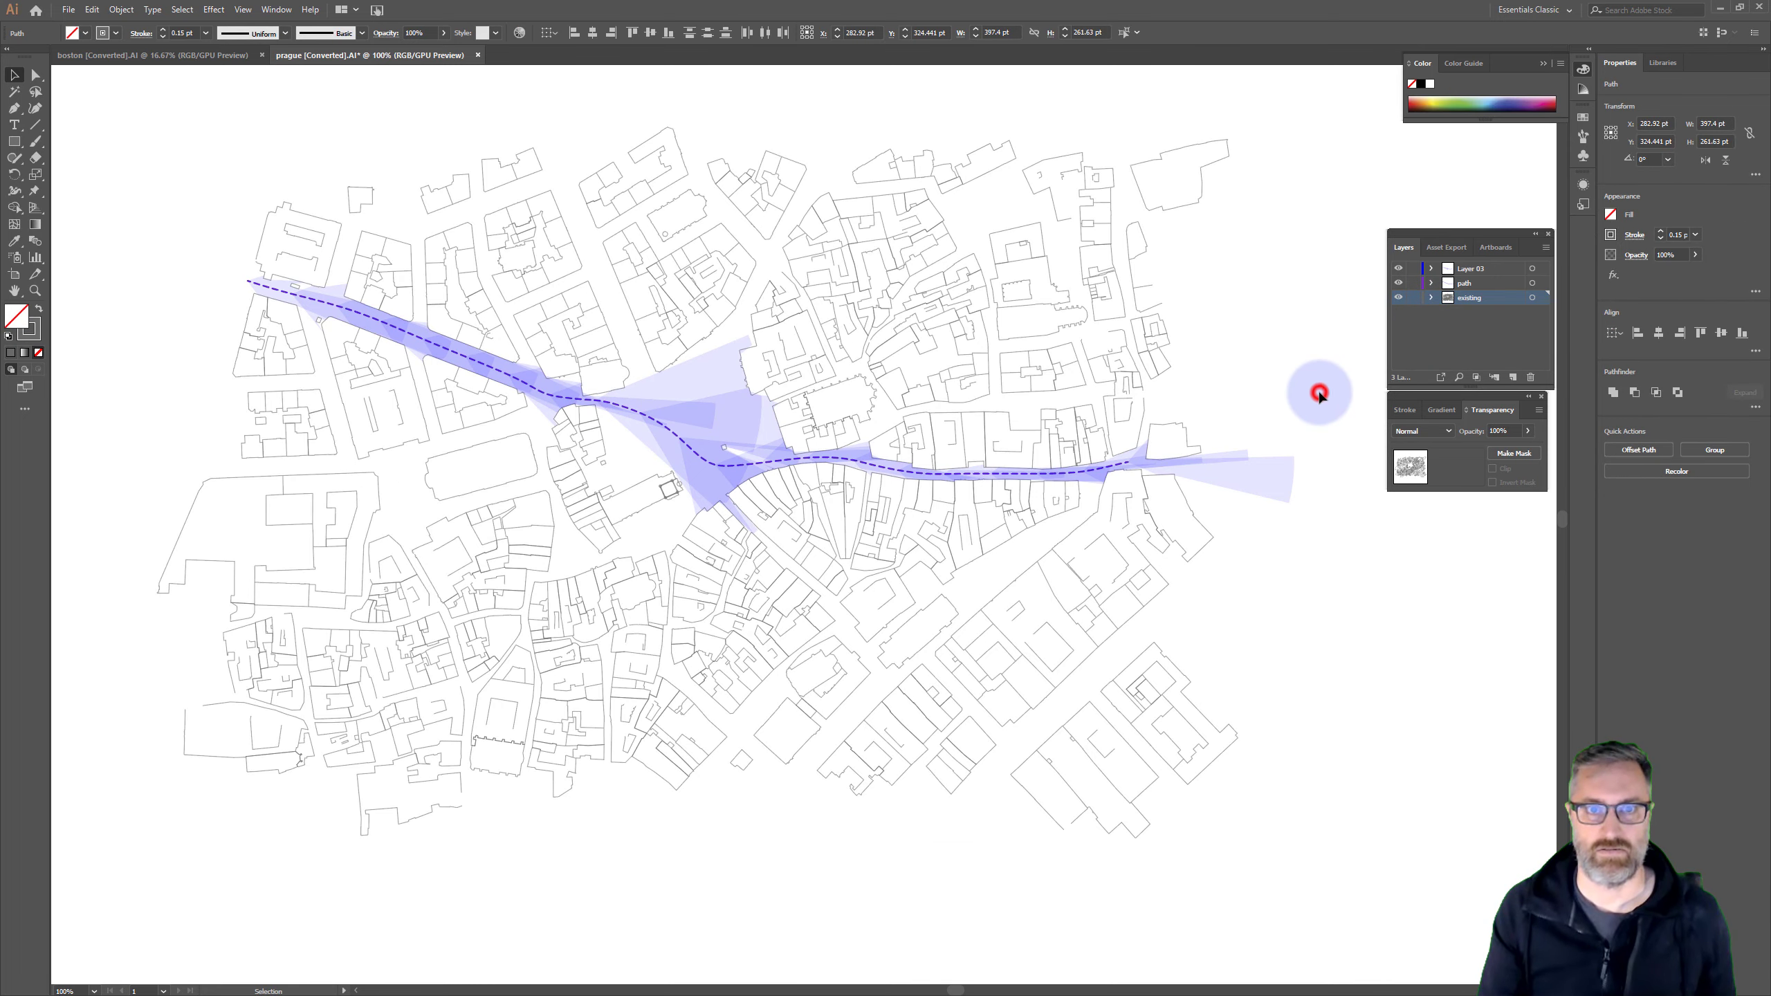
# Change the fill color of the Layer 03 vision cones to black (000000), and hide the path layer
pyautogui.click(1545, 270)
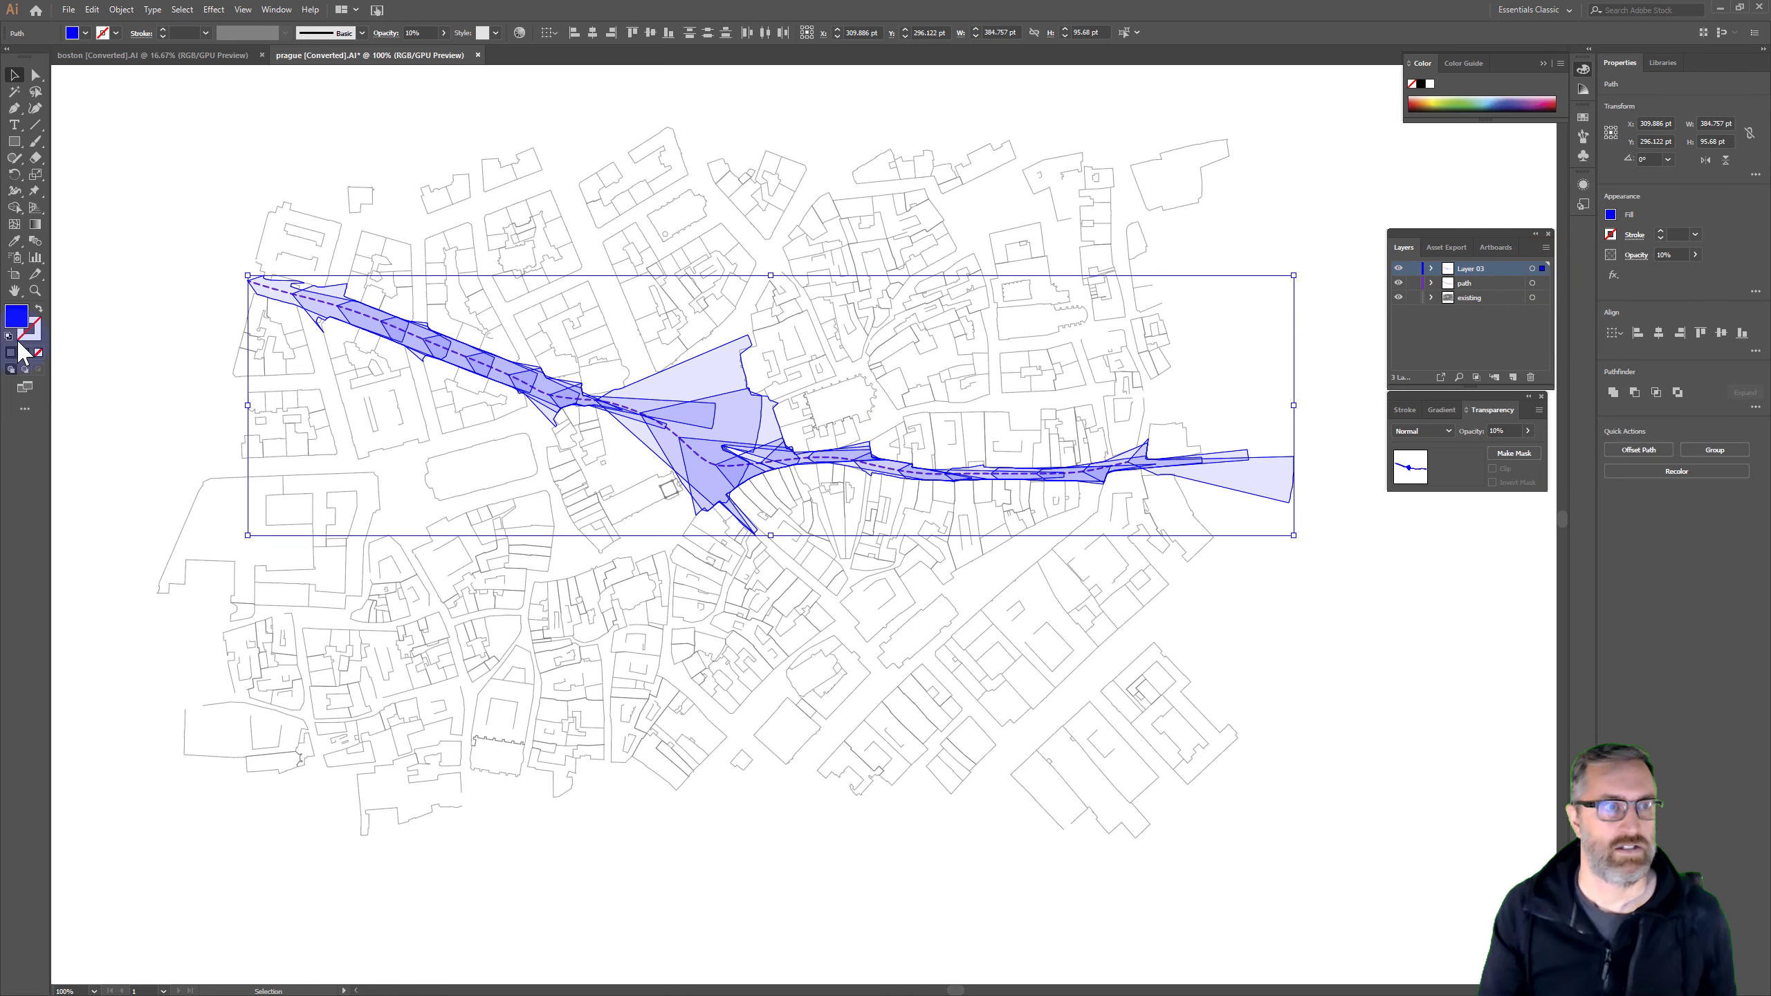
pyautogui.doubleClick(17, 316)
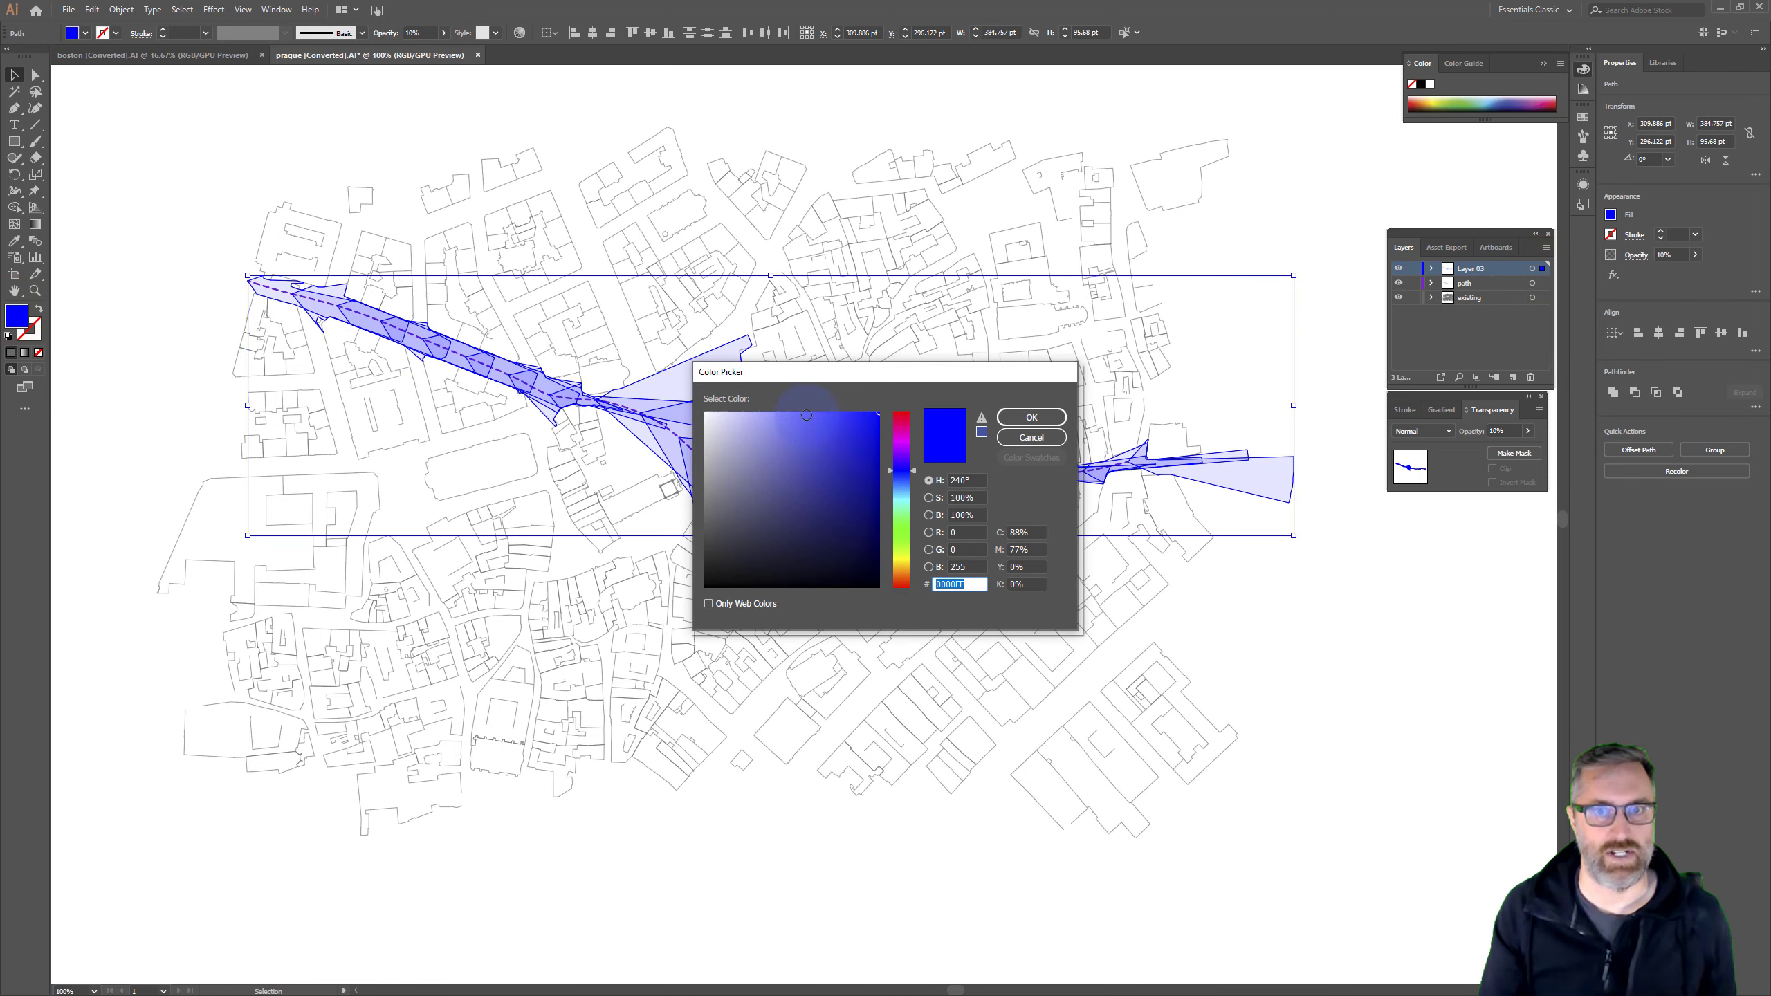
pyautogui.moveTo(874, 415)
pyautogui.mouseDown()
pyautogui.moveTo(769, 538)
pyautogui.moveTo(680, 598)
pyautogui.mouseUp()
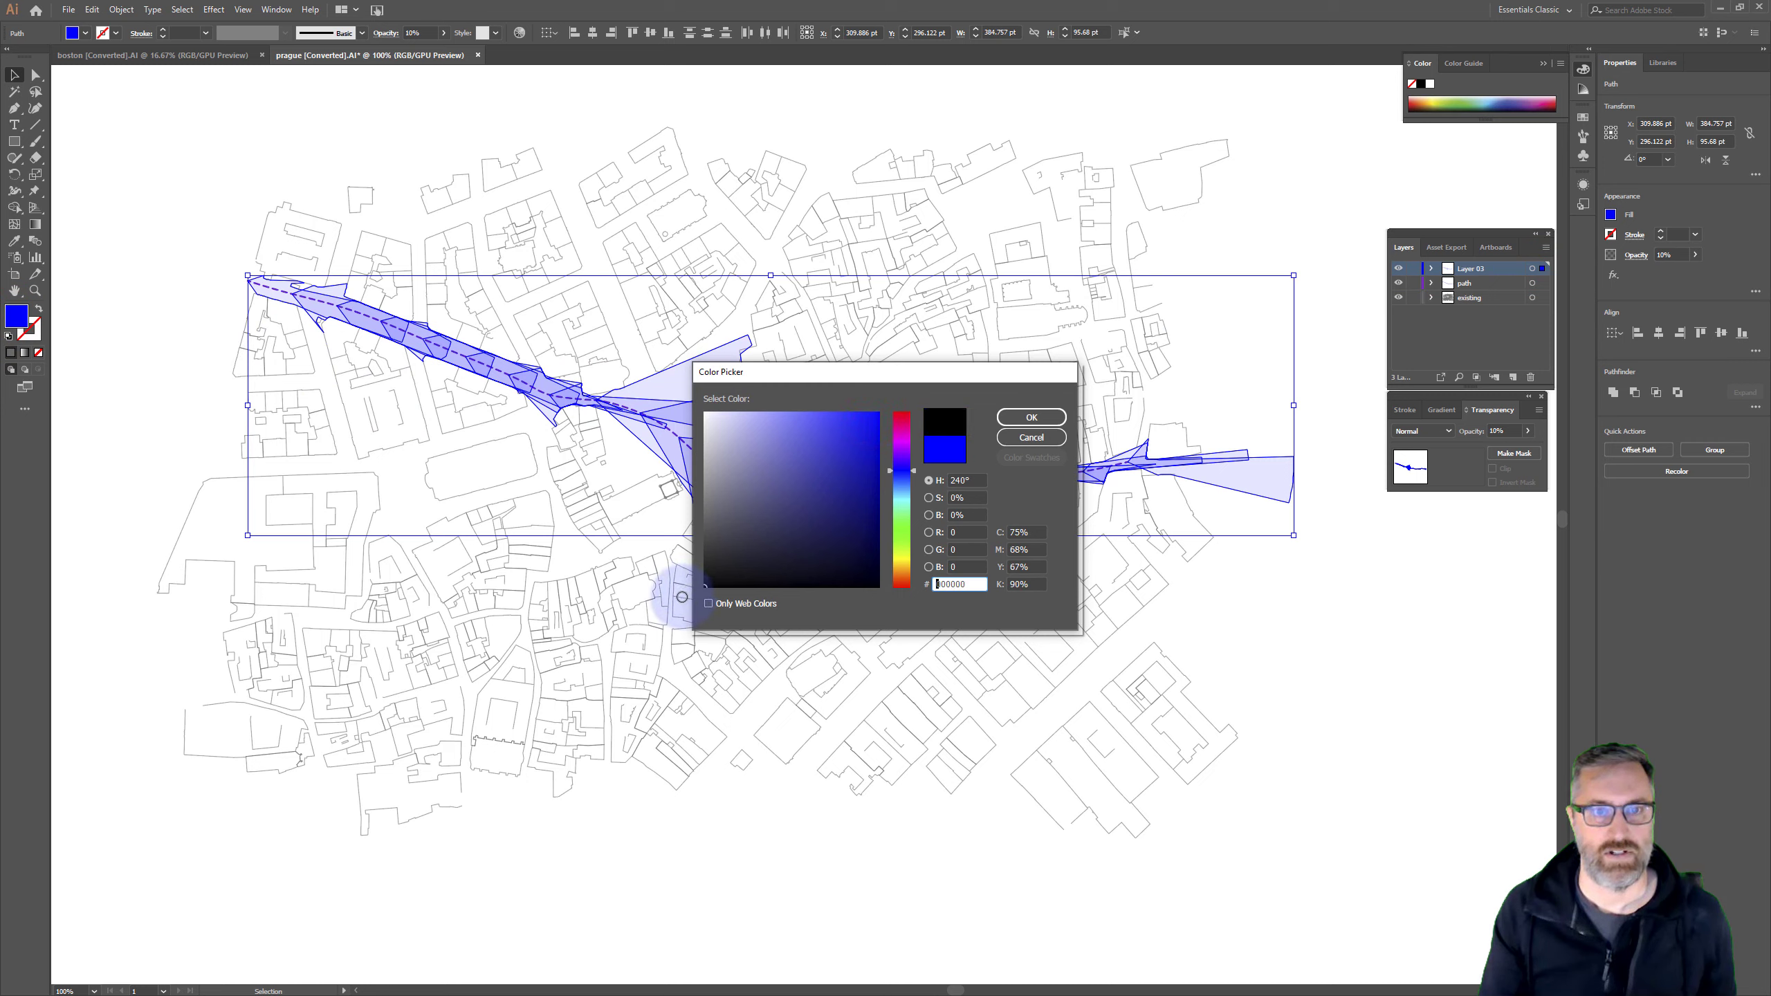
pyautogui.click(1024, 417)
pyautogui.click(1363, 567)
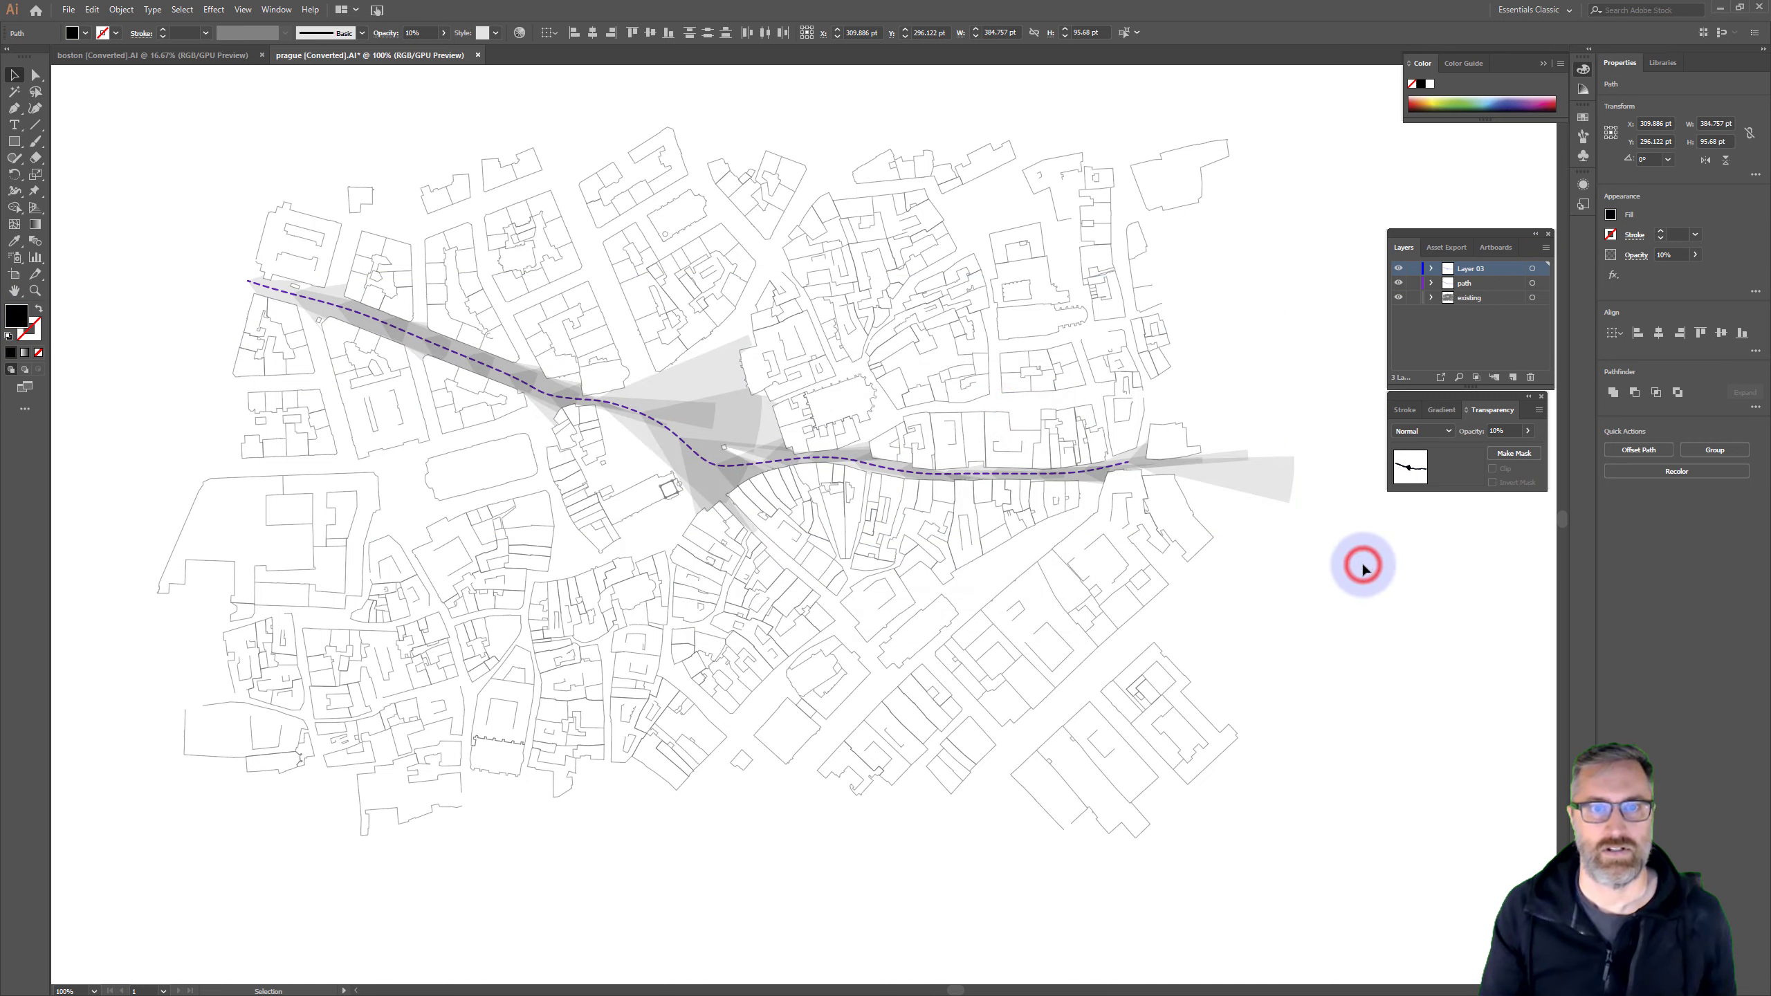
pyautogui.click(1399, 283)
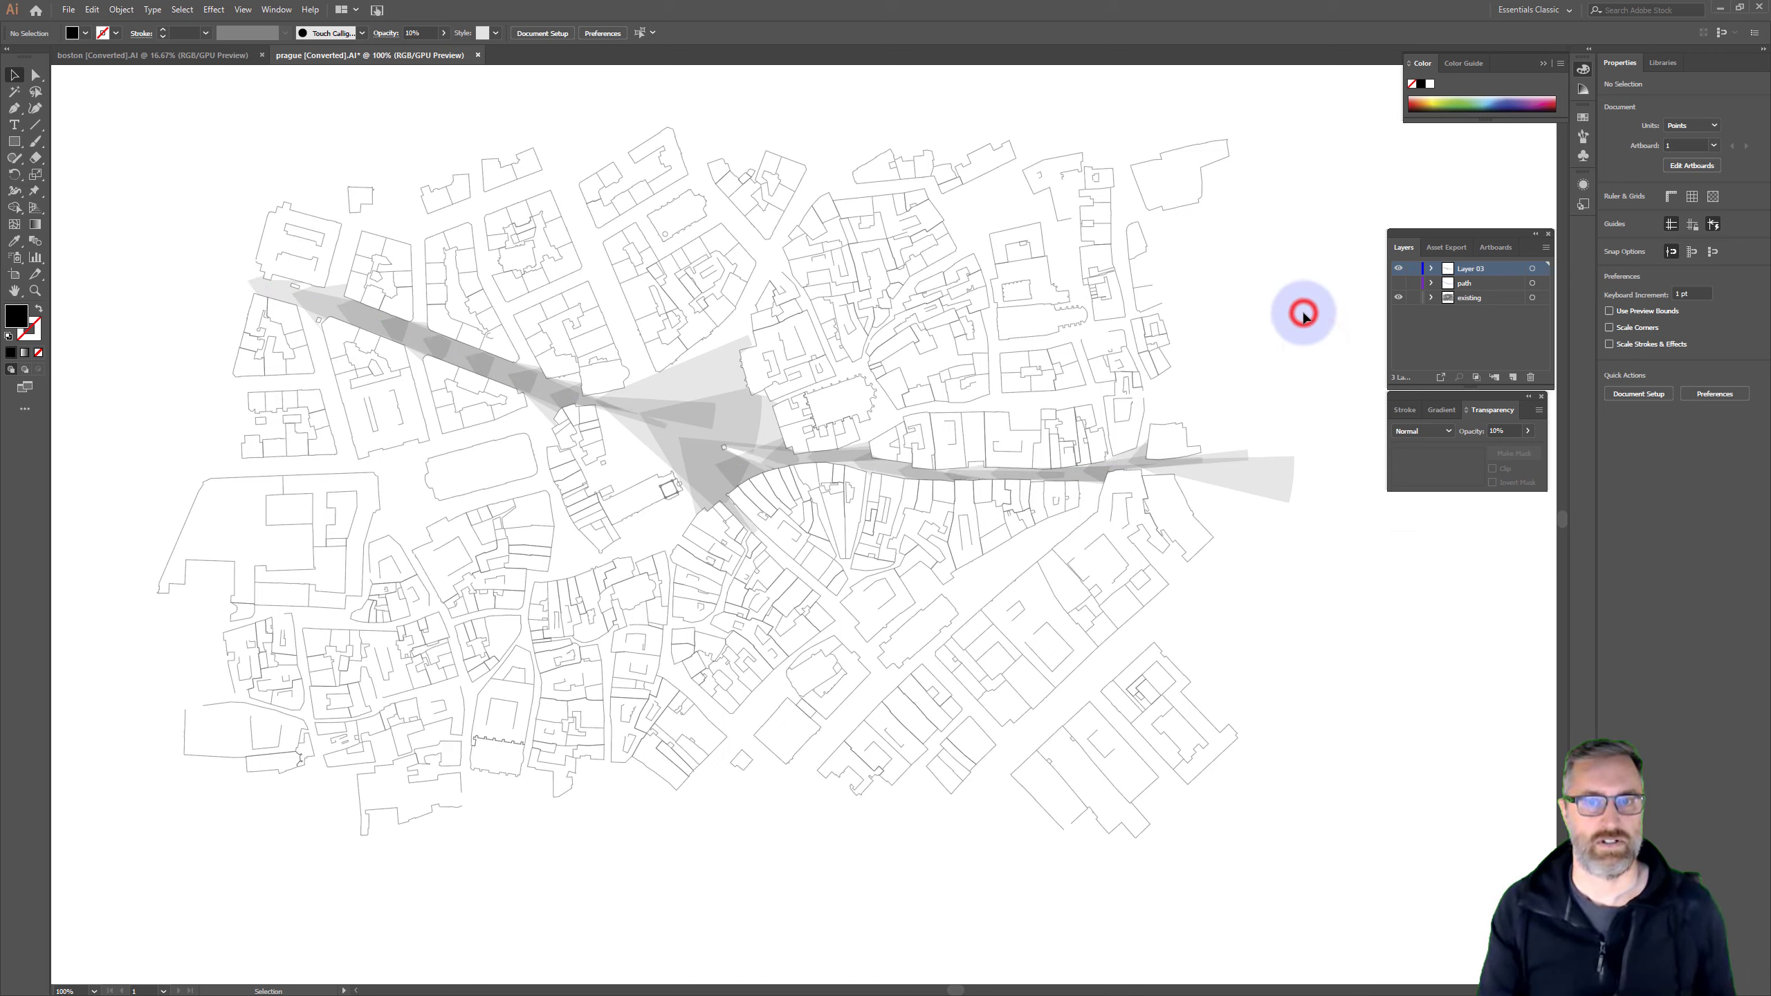